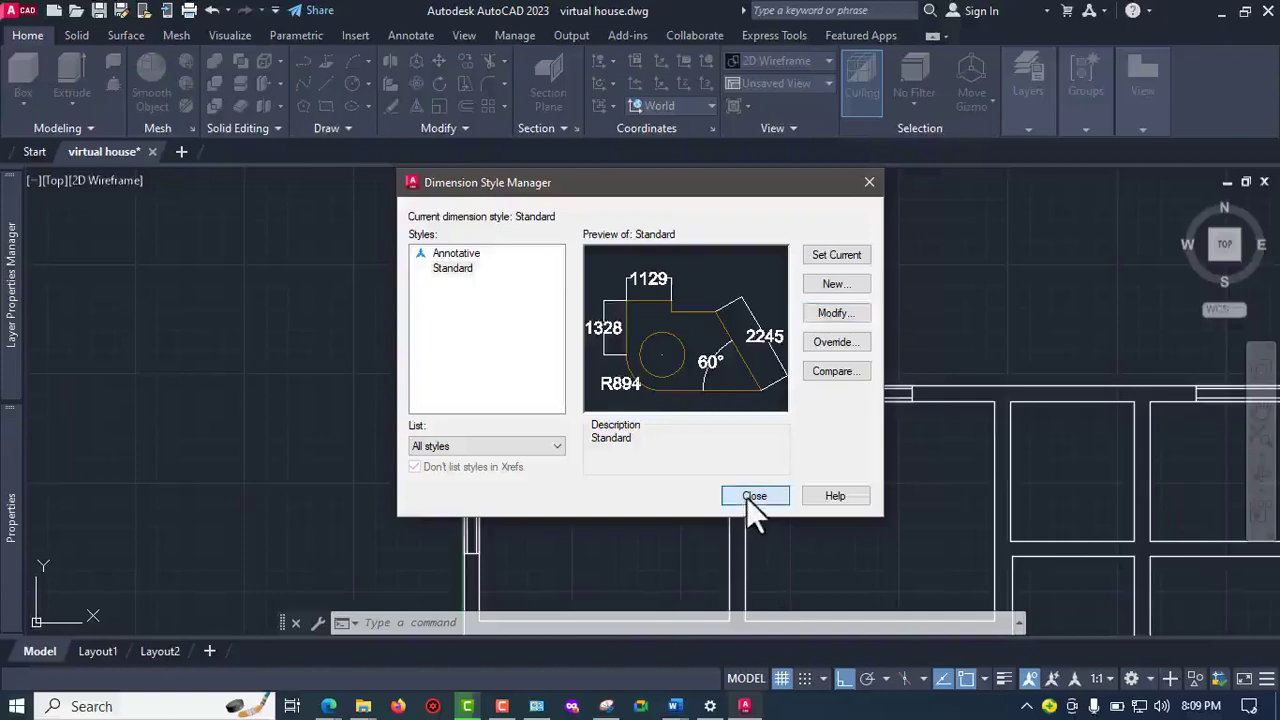
Close the dimension style settings and add a linear dimension across the floor plan's full top width, above the existing room dimension
left_click(754, 496)
scroll(747, 497, "down", 4)
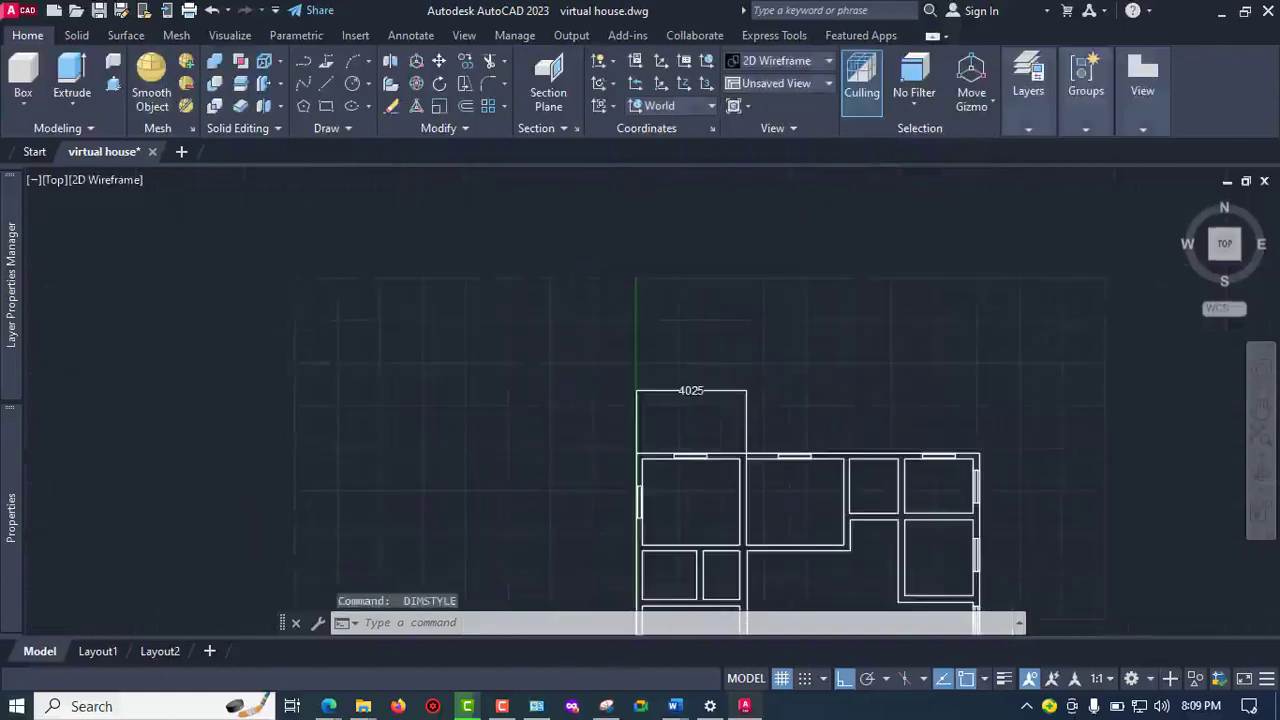
middle_click_drag(777, 493, 729, 363)
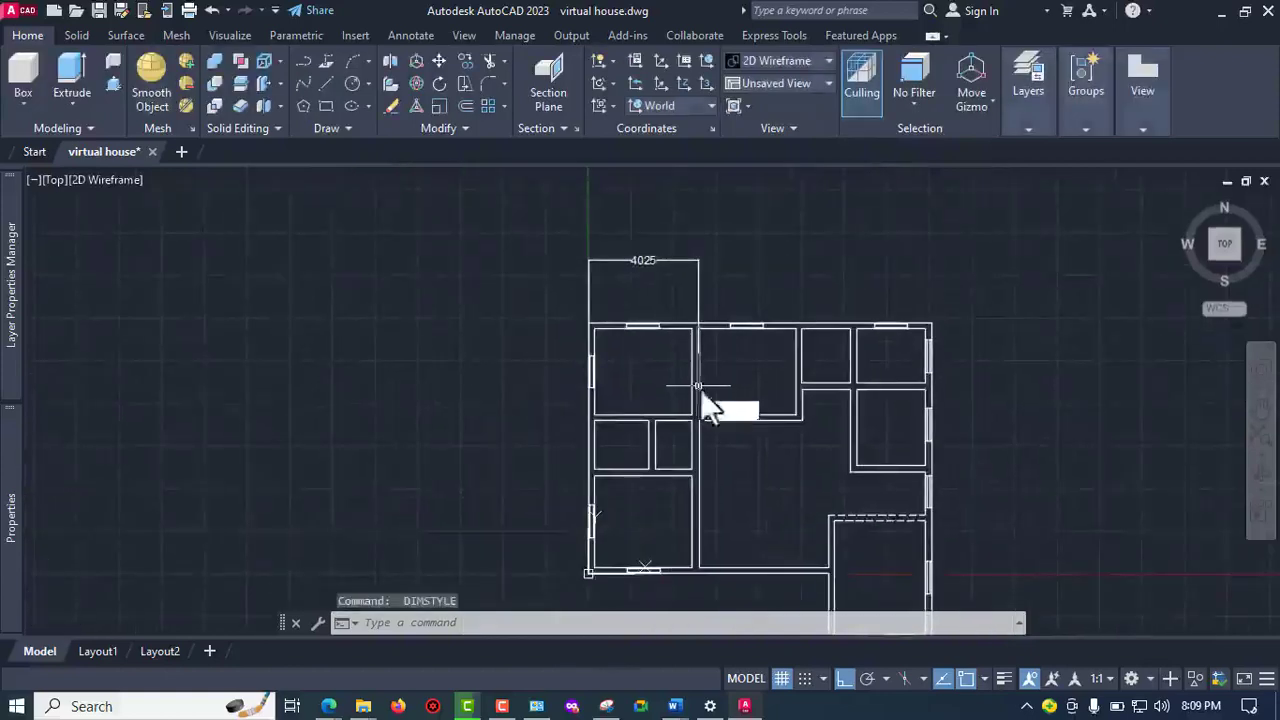
type("dimlin")
key("Return")
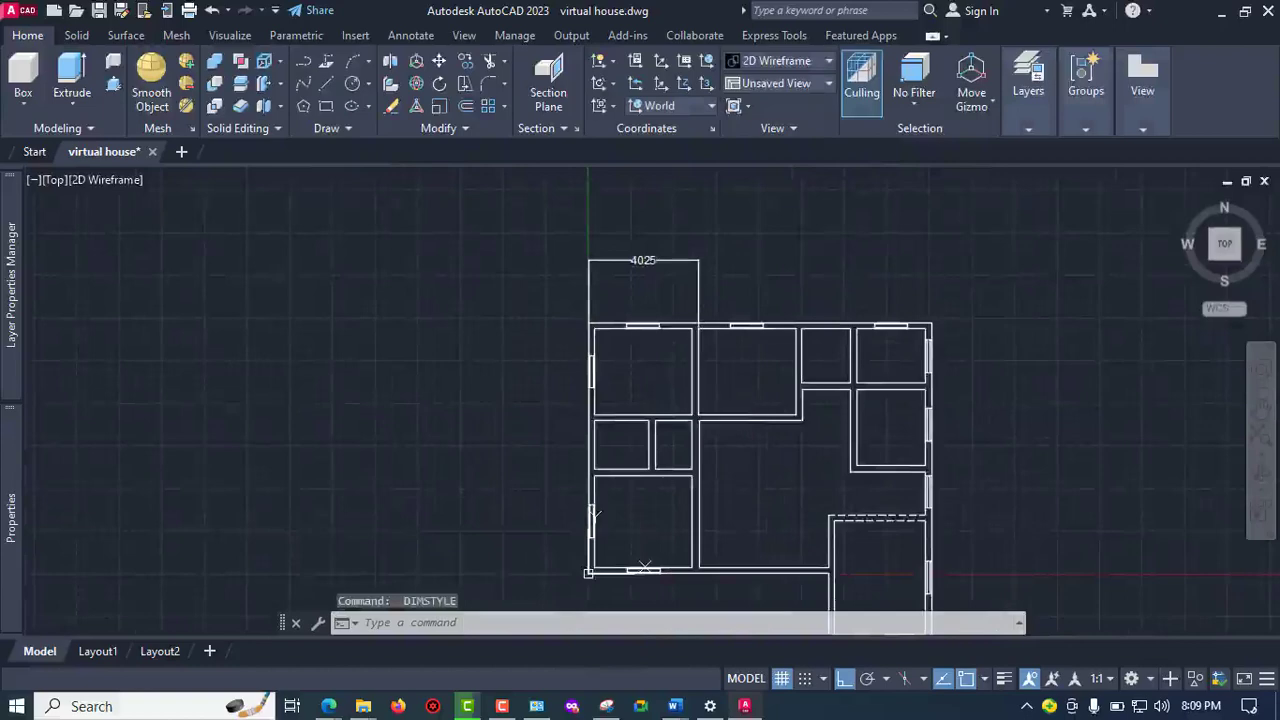
scroll(580, 318, "up", 5)
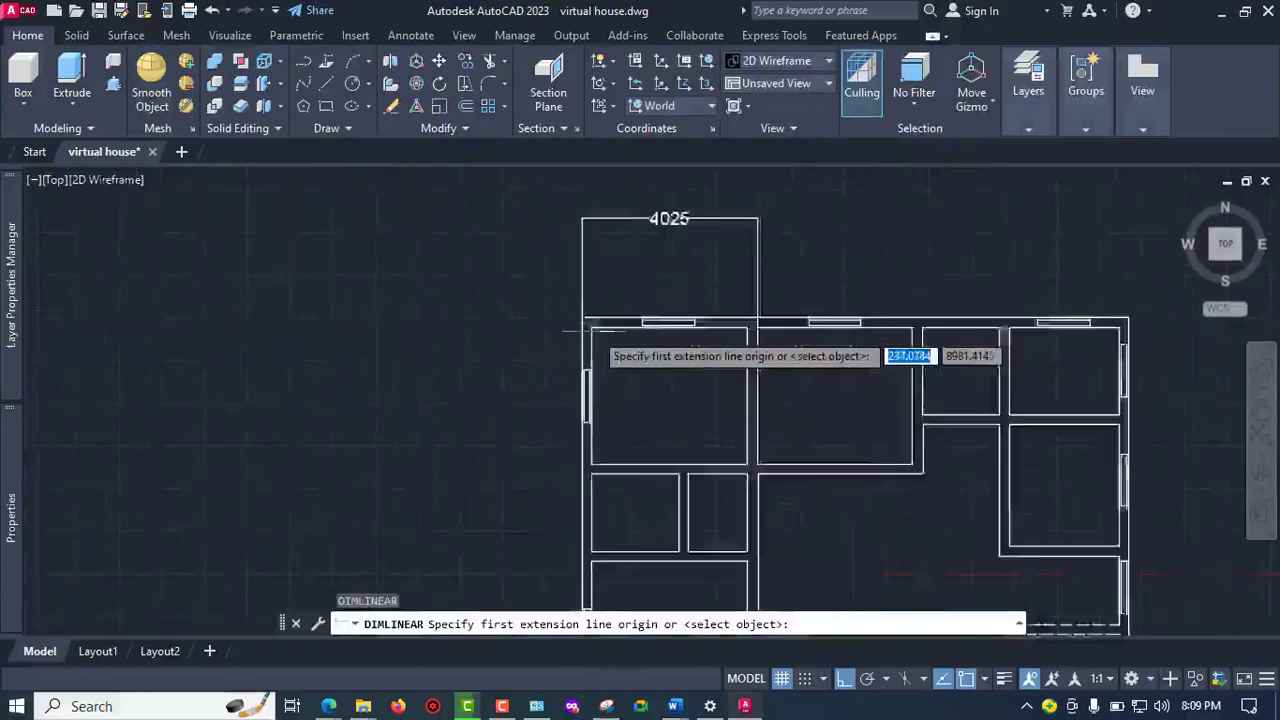
left_click(572, 318)
scroll(572, 318, "down", 4)
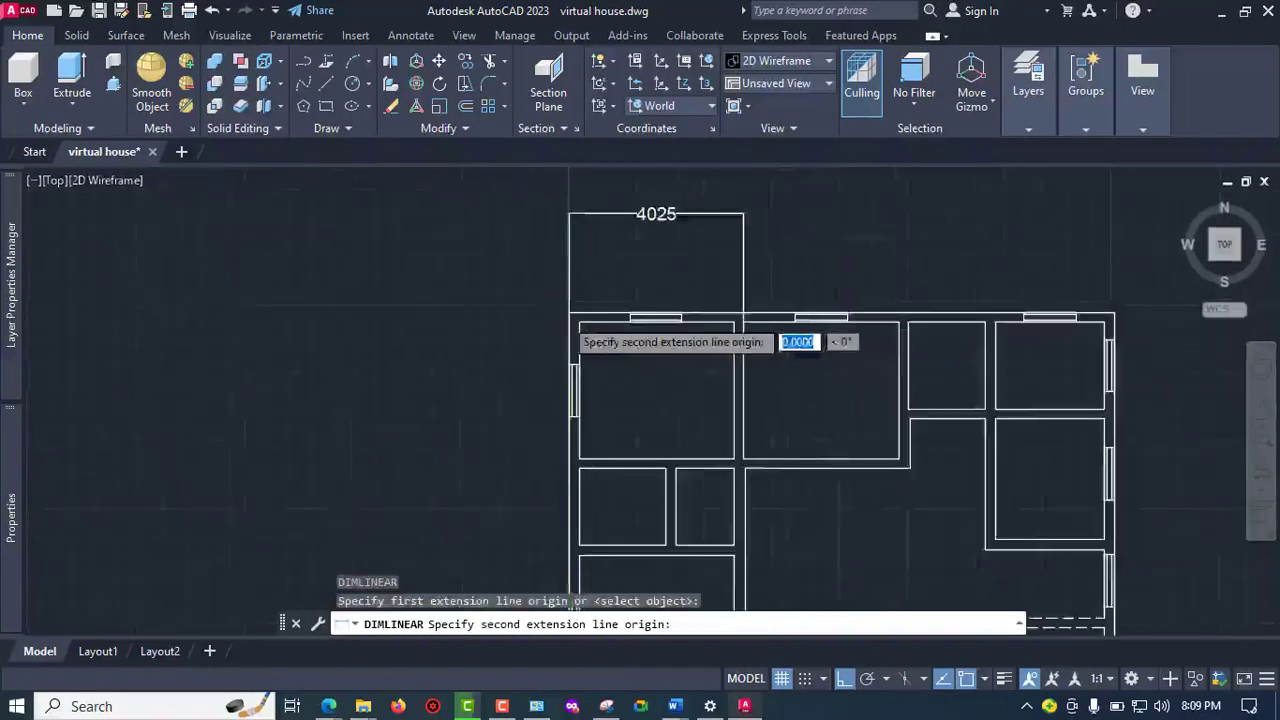
scroll(940, 302, "up", 4)
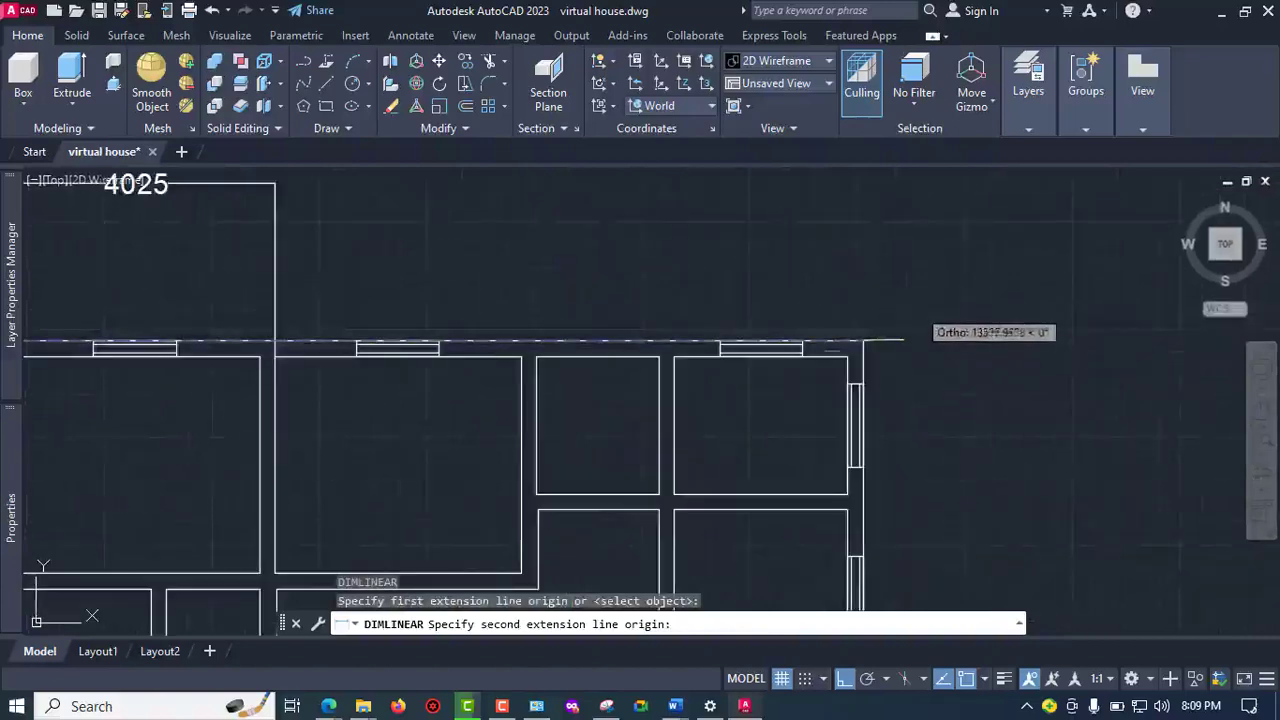
left_click(855, 341)
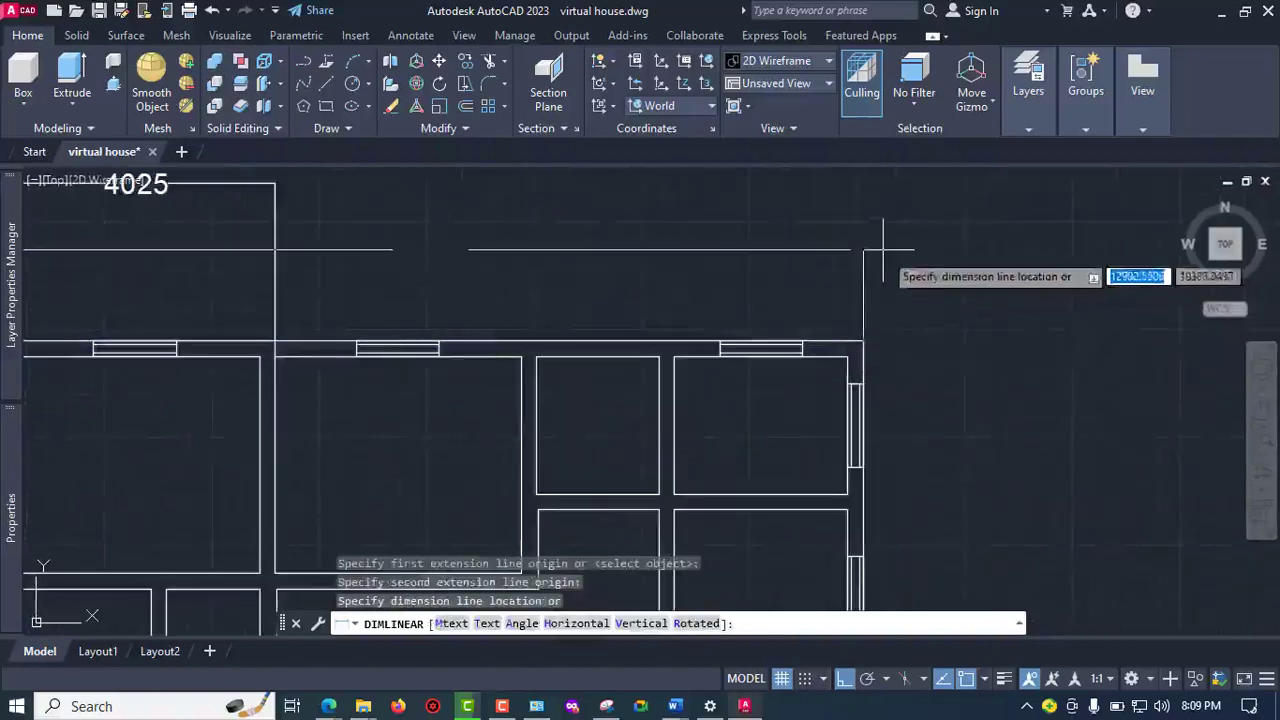
middle_click_drag(878, 256, 988, 456)
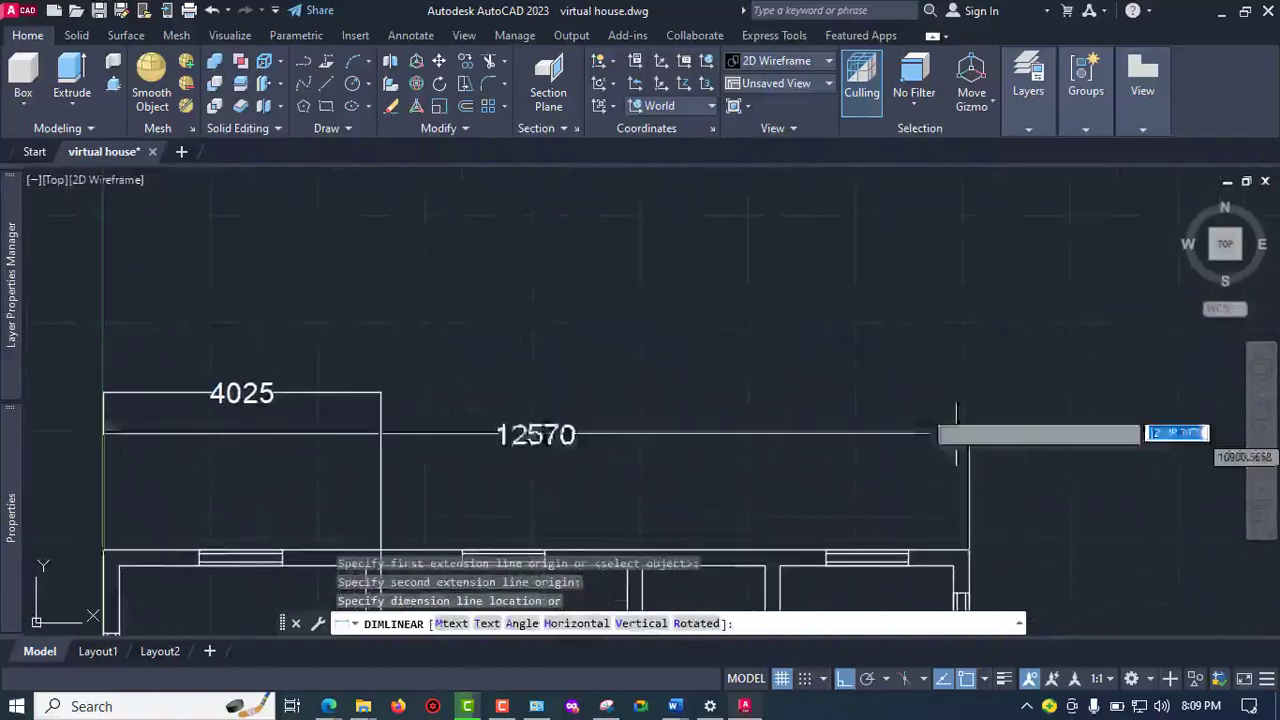
left_click(823, 272)
Add a vertical linear dimension for the plan's overall height, from its top-left to its bottom-right outer corner, placed left of the house
scroll(820, 273, "down", 5)
middle_click_drag(731, 463, 773, 256)
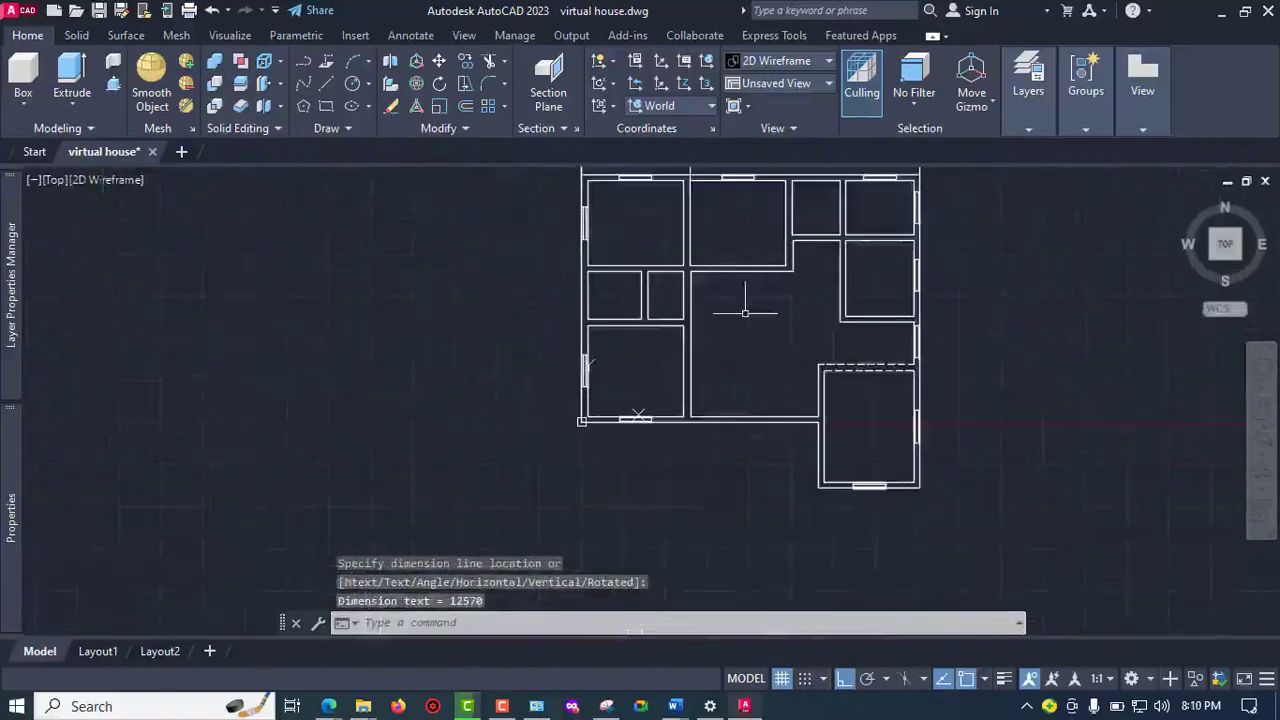
middle_click_drag(744, 314, 754, 397)
key("Return")
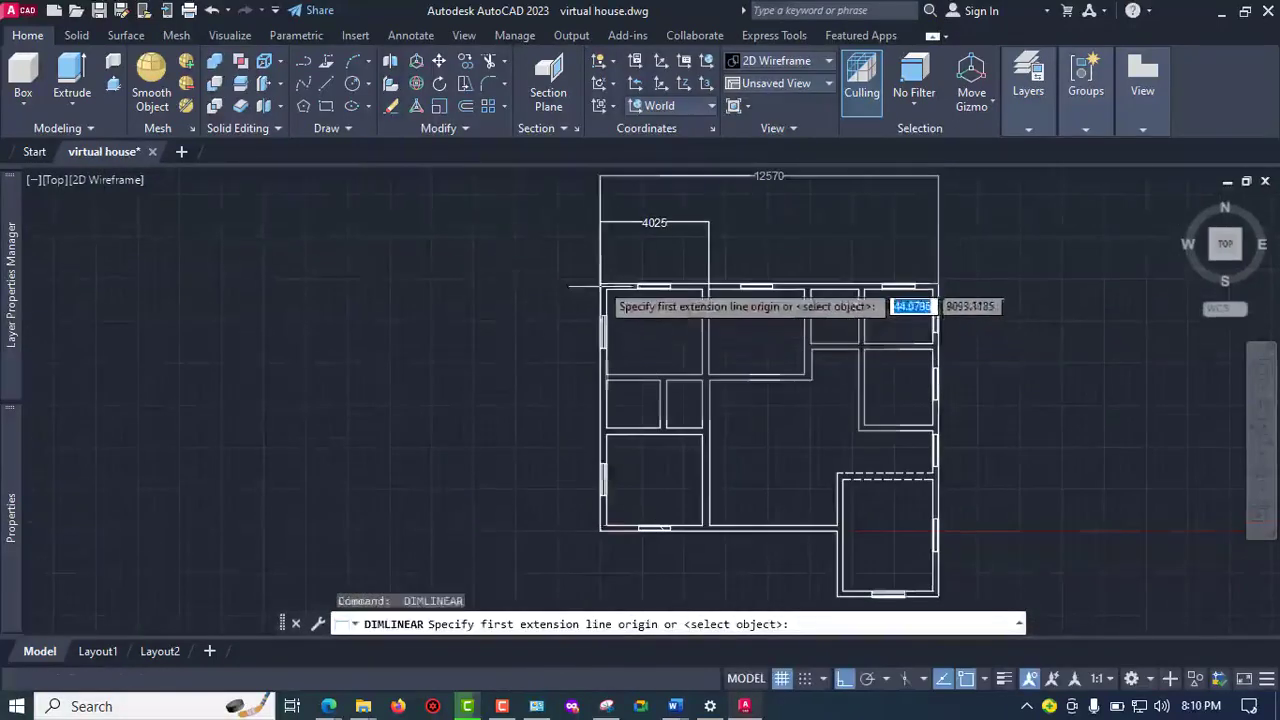
scroll(594, 271, "up", 4)
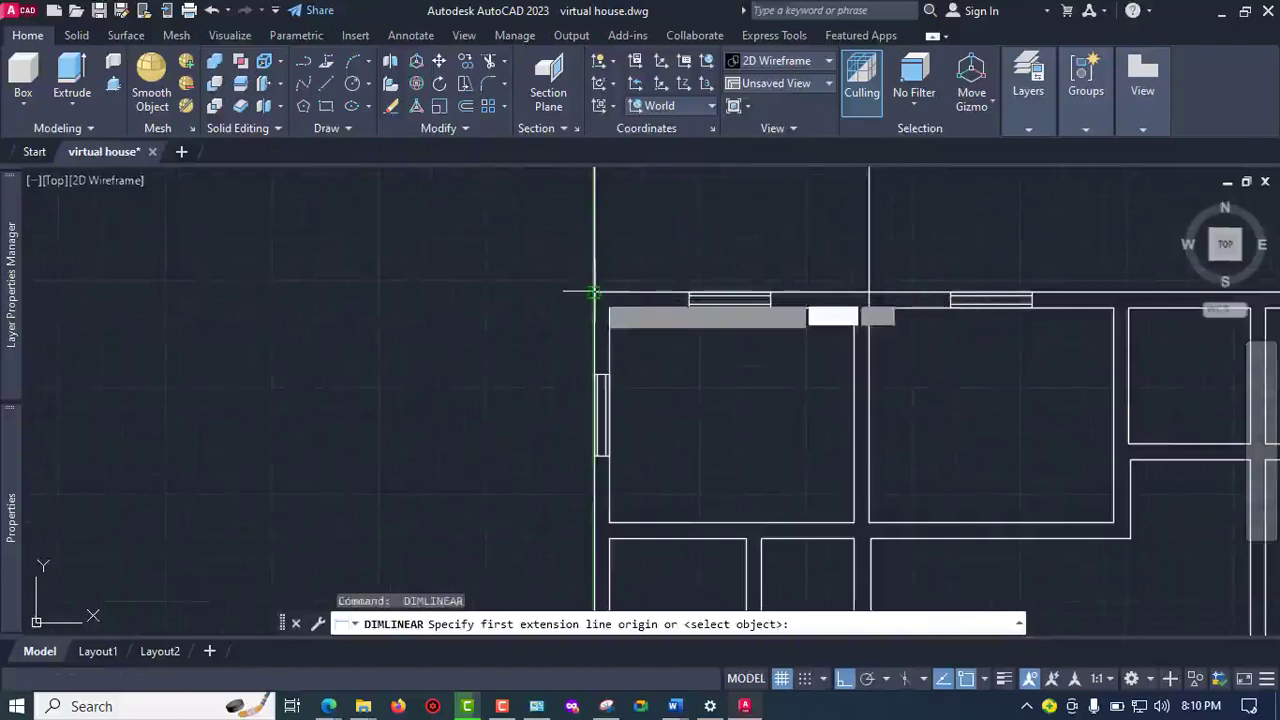
left_click(595, 292)
scroll(595, 292, "down", 4)
middle_click_drag(643, 490, 623, 256)
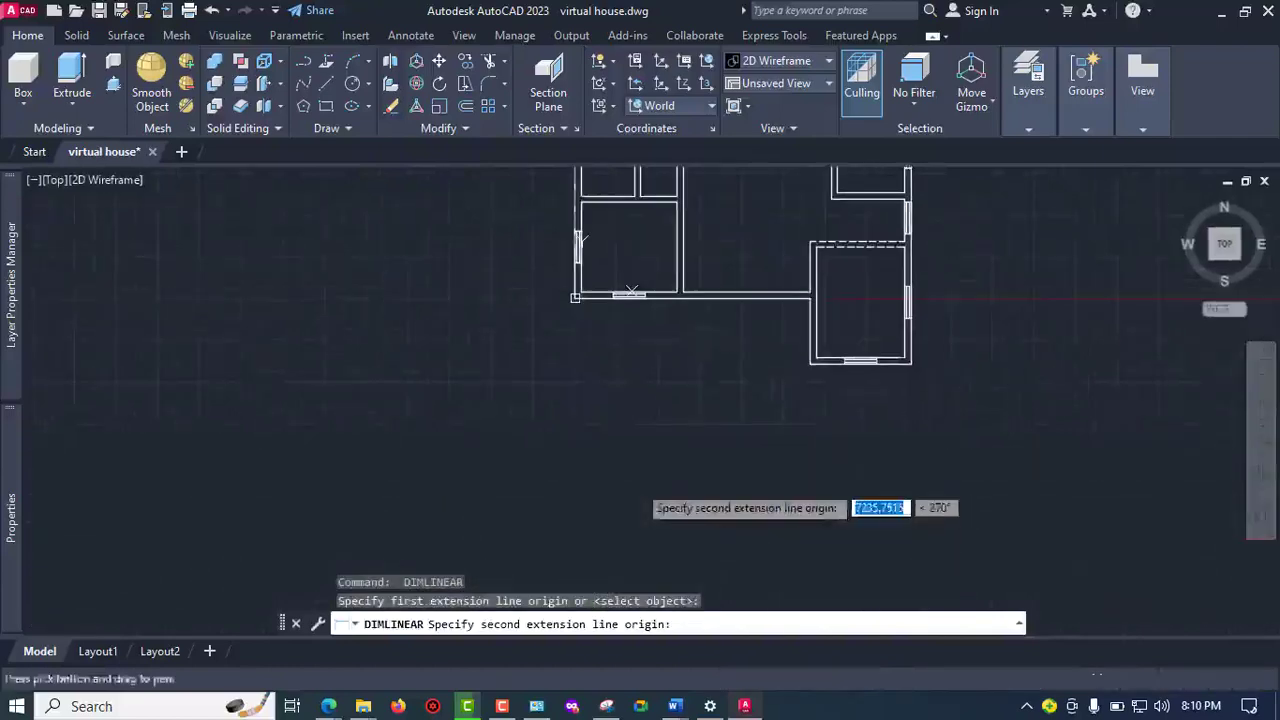
scroll(908, 377, "up", 2)
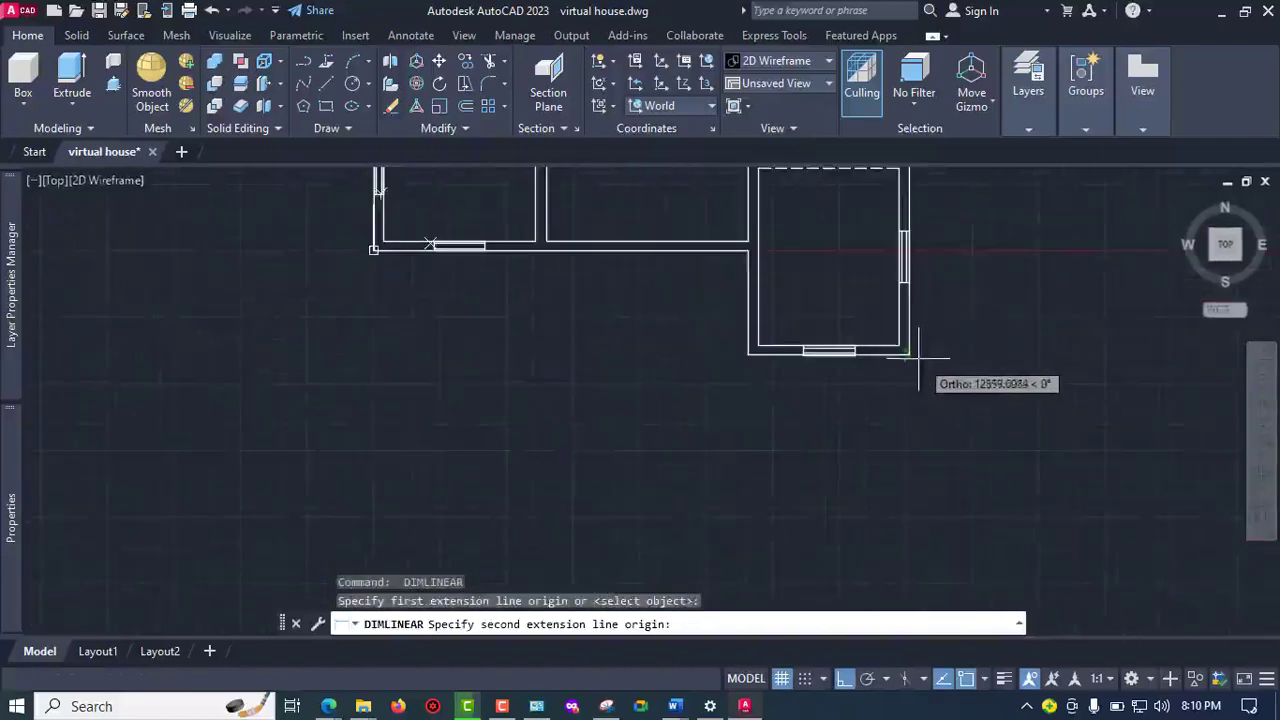
left_click(908, 354)
scroll(434, 277, "down", 3)
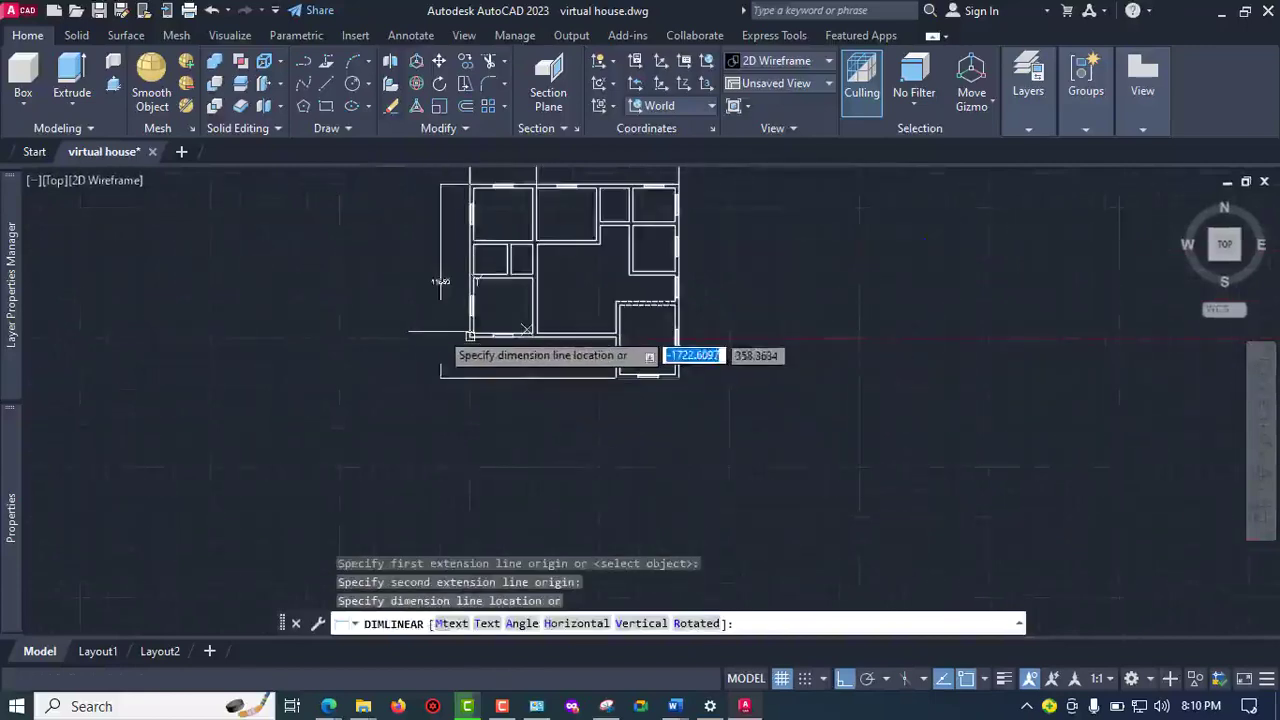
middle_click_drag(380, 277, 479, 358)
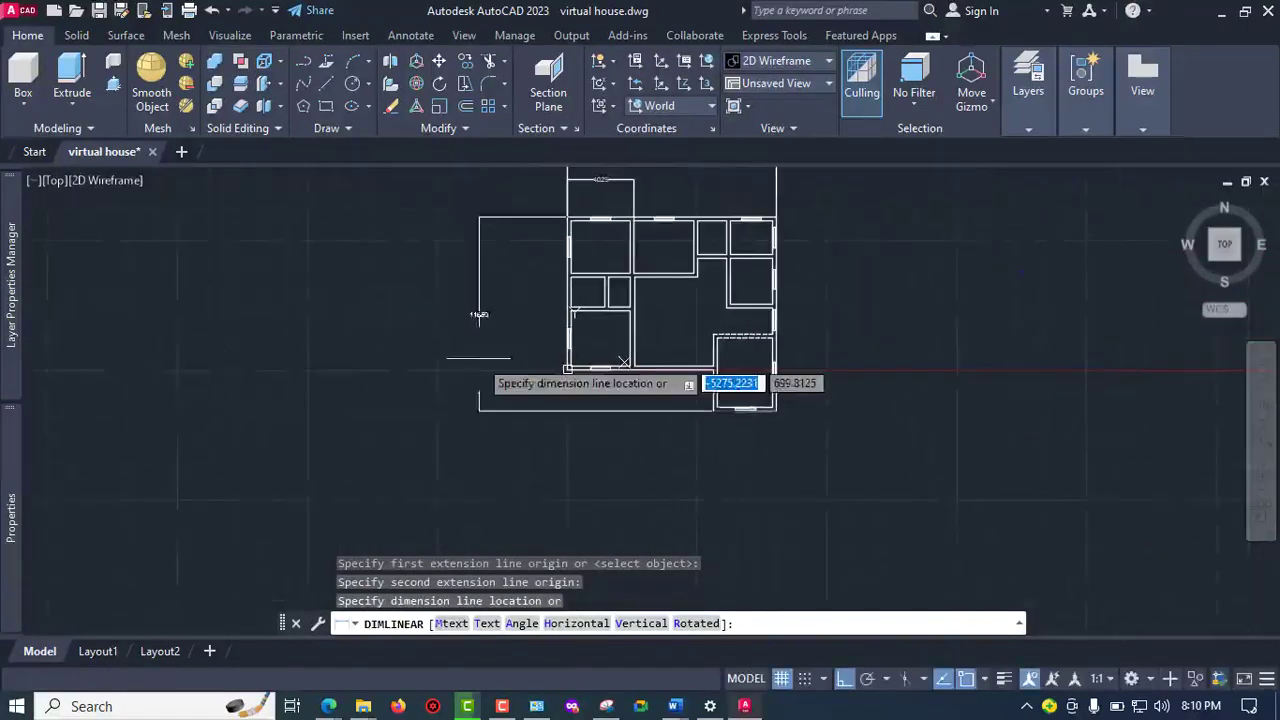
left_click(479, 358)
Examine the overall width and height dimensions and the room layout of the floor plan
scroll(480, 330, "up", 6)
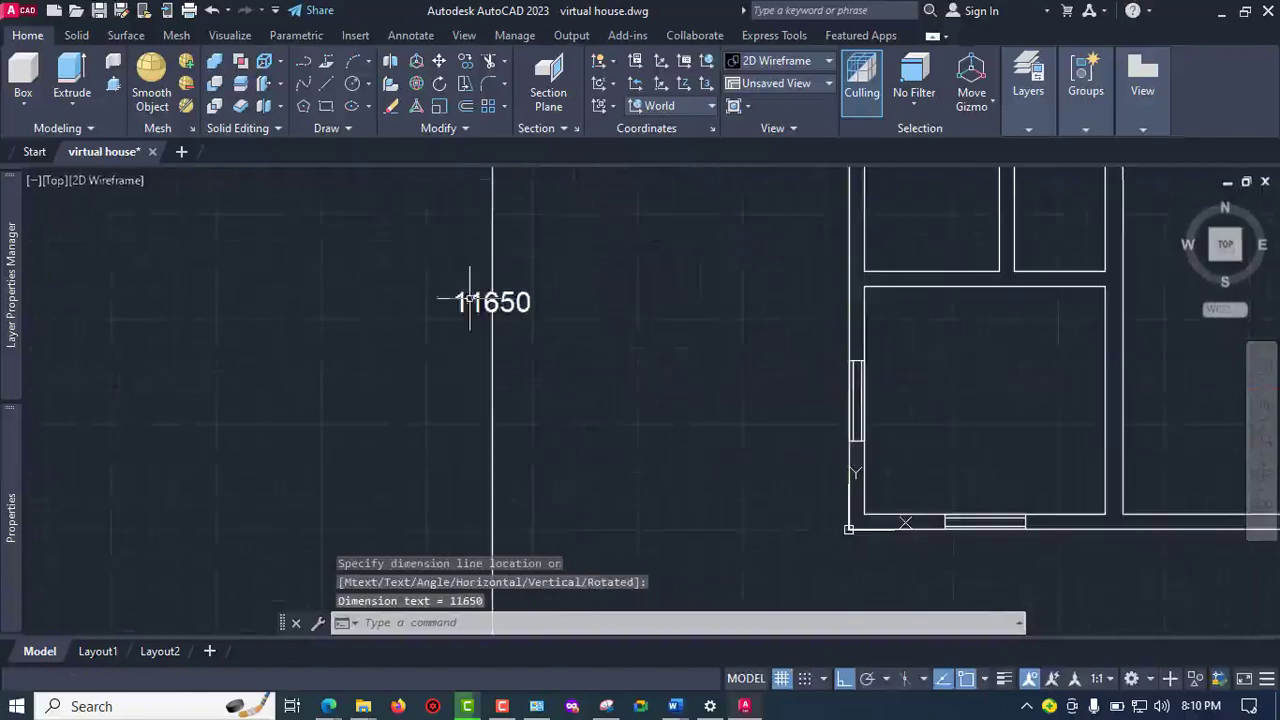
scroll(551, 314, "up", 2)
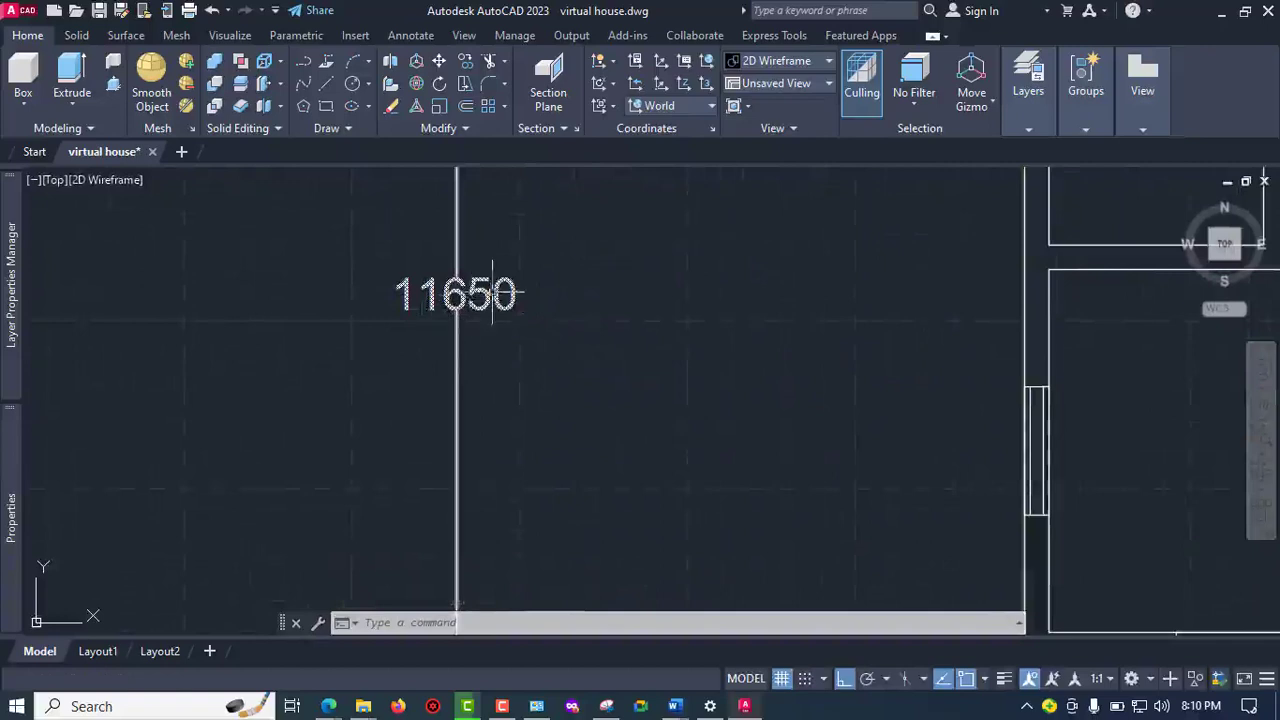
scroll(493, 295, "down", 8)
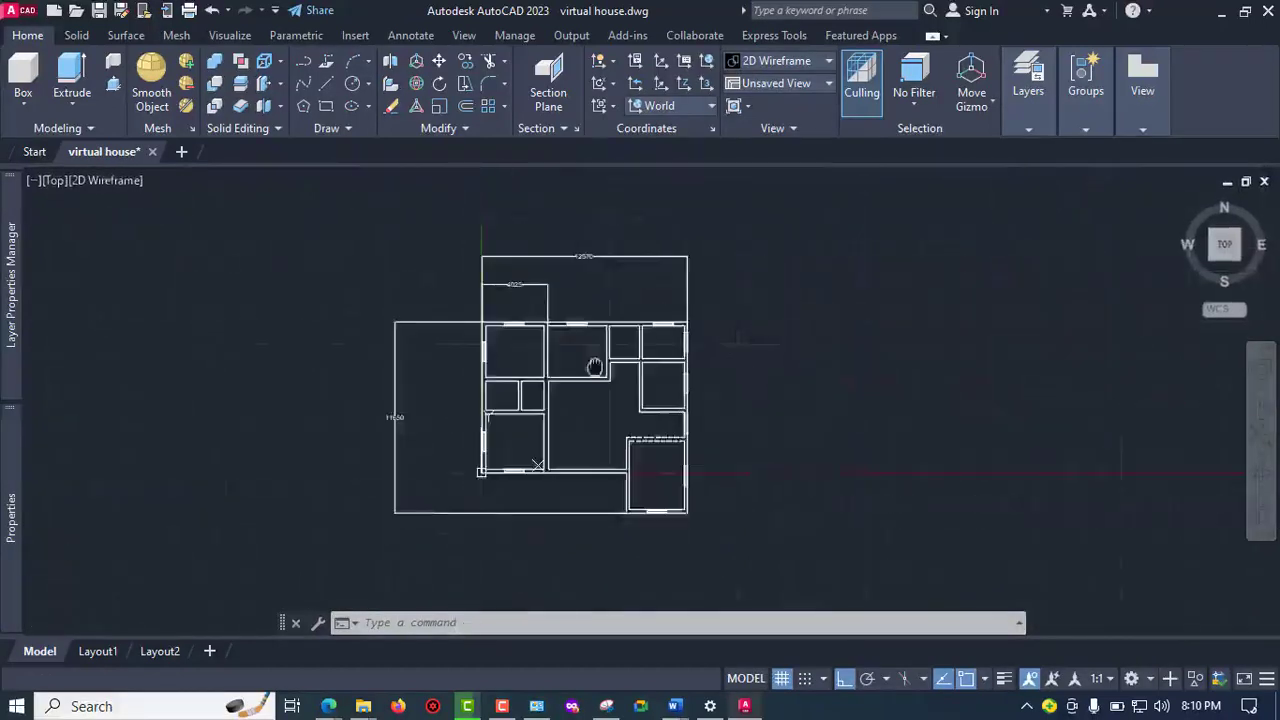
middle_click_drag(537, 464, 505, 500)
scroll(548, 292, "up", 4)
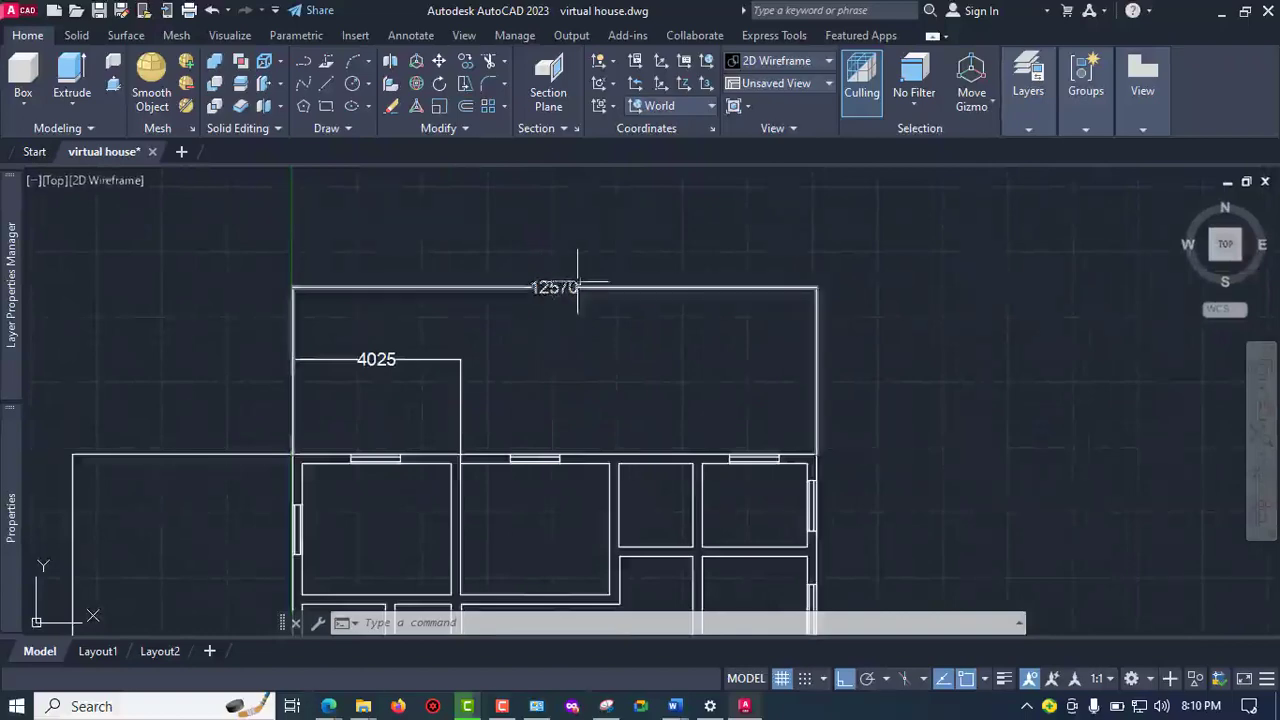
scroll(571, 270, "down", 2)
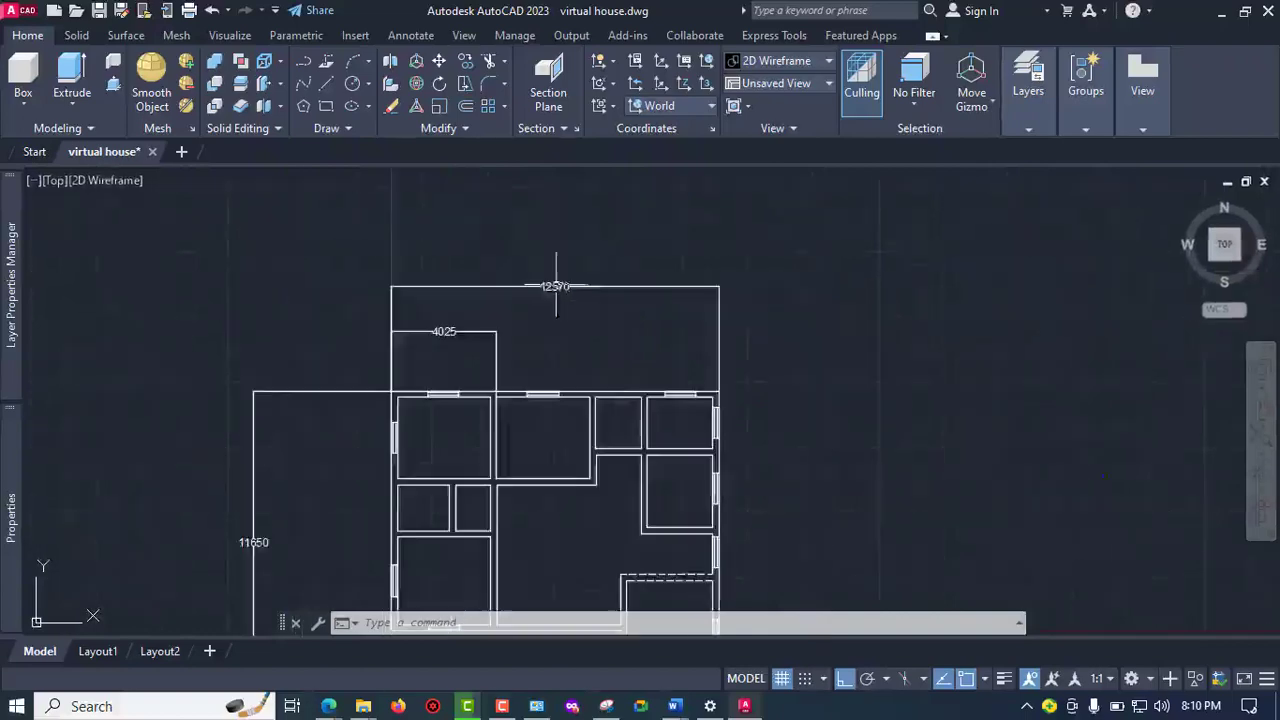
middle_click_drag(530, 467, 646, 346)
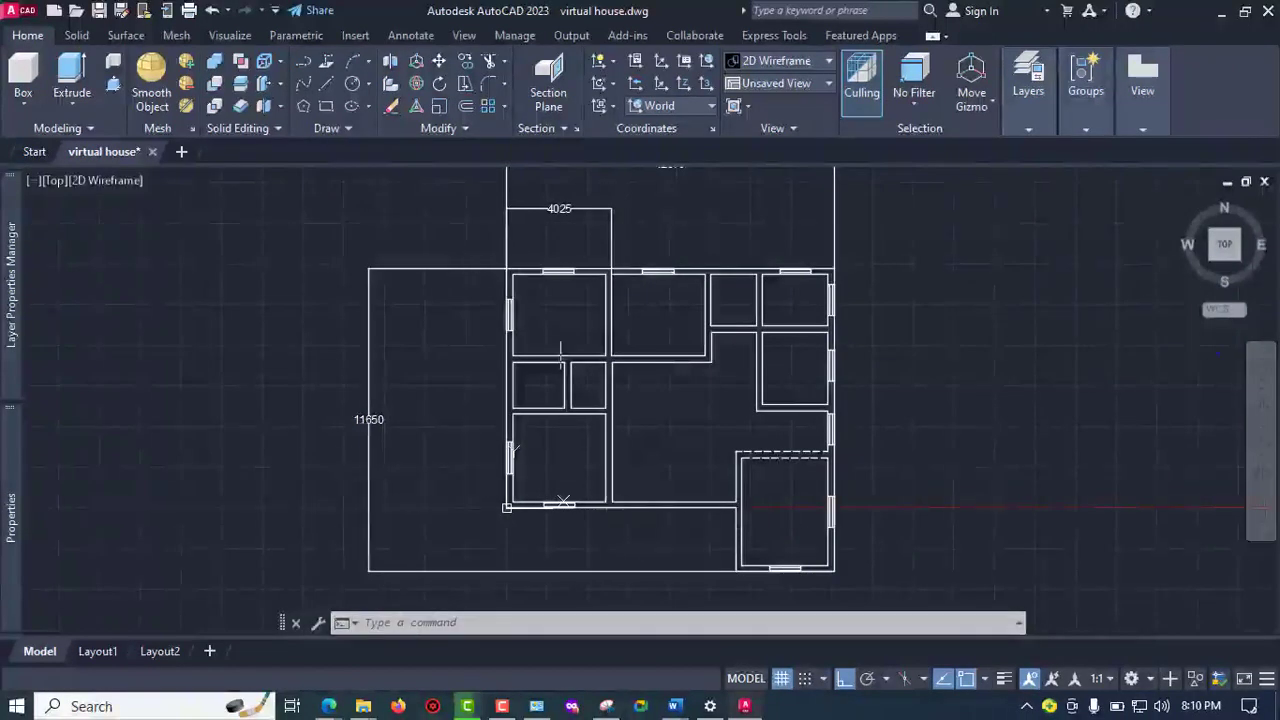
middle_click_drag(588, 245, 588, 295)
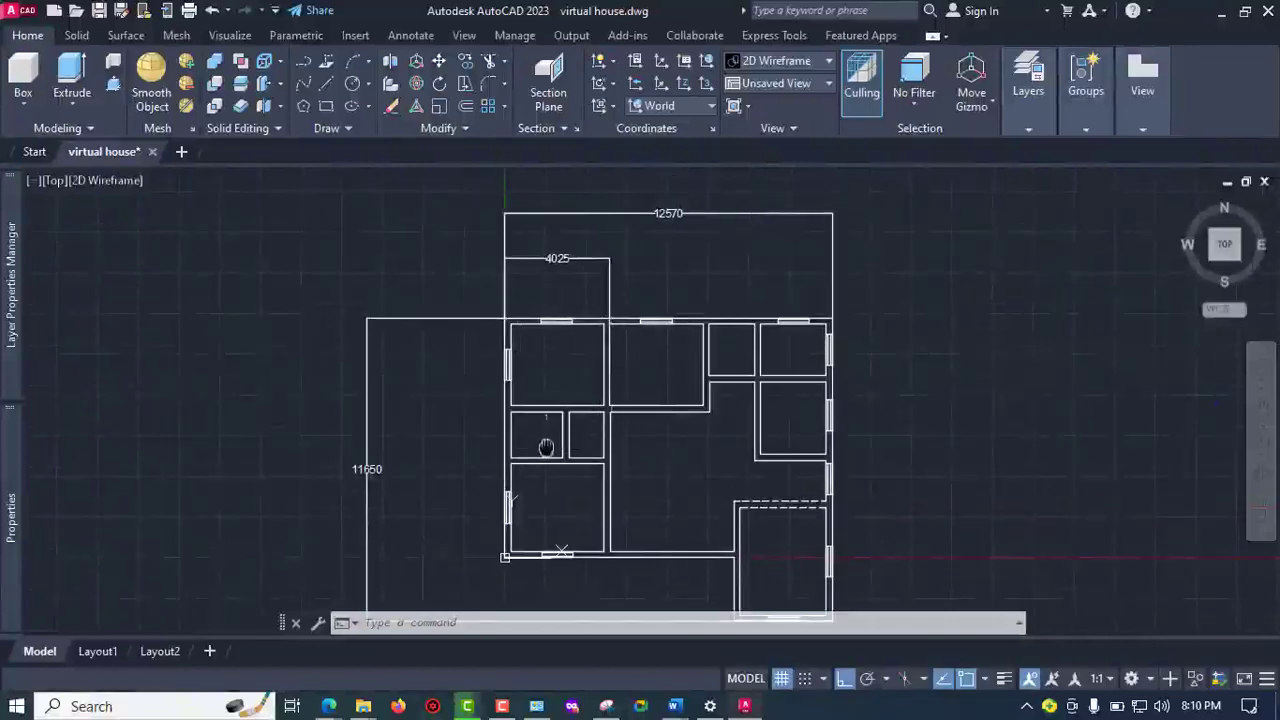
middle_click_drag(547, 448, 557, 390)
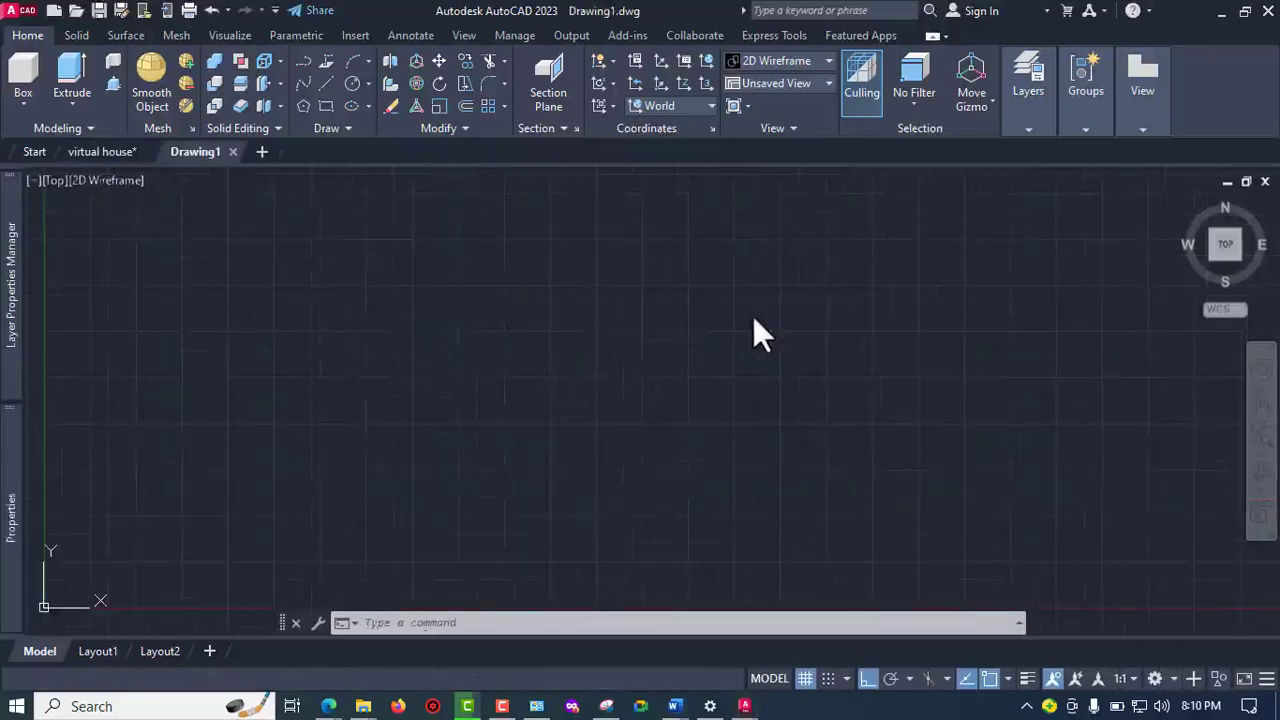
mouse_move(14, 270)
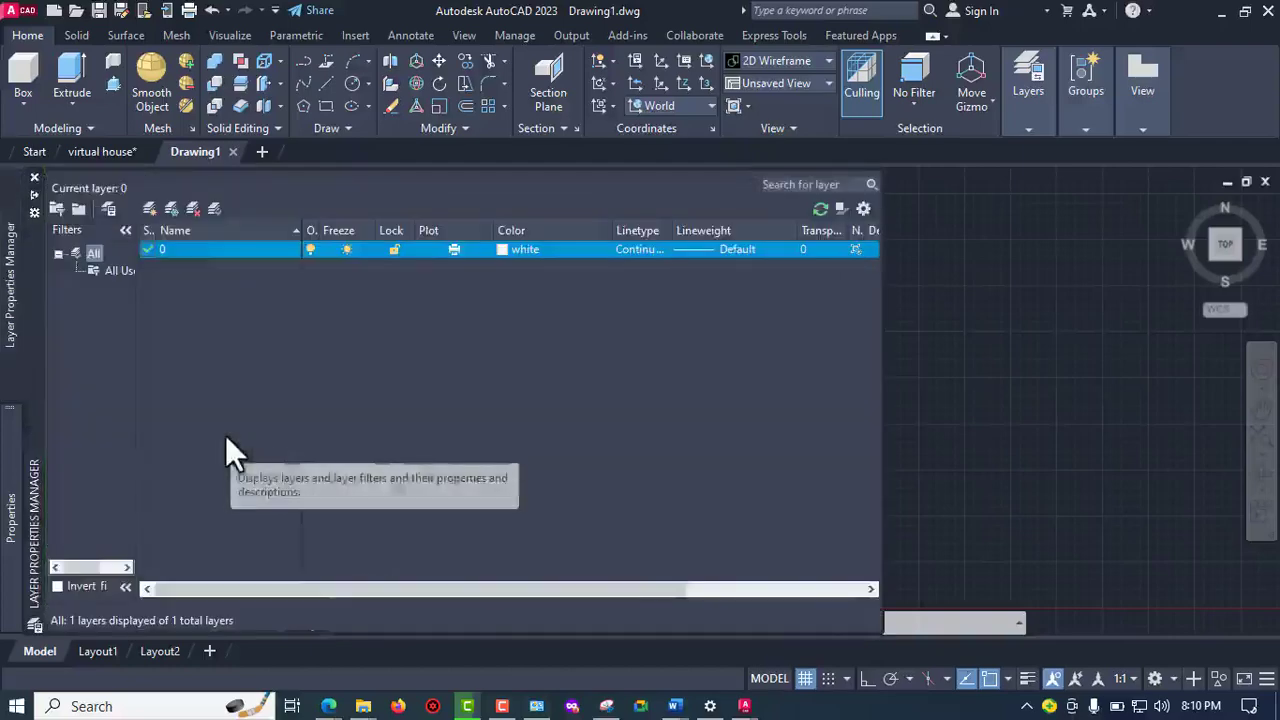
left_click(993, 390)
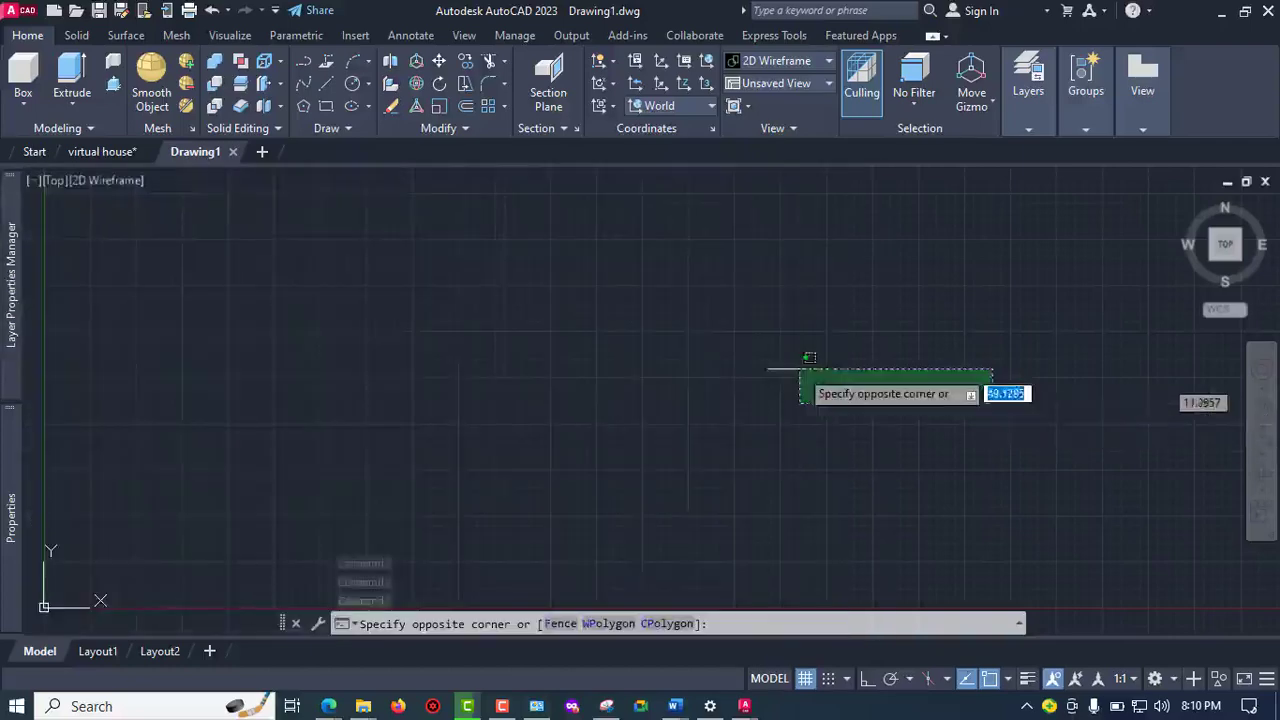
left_click(770, 380)
Configure the new drawing's units to millimeters with a length precision of 0
type("uni")
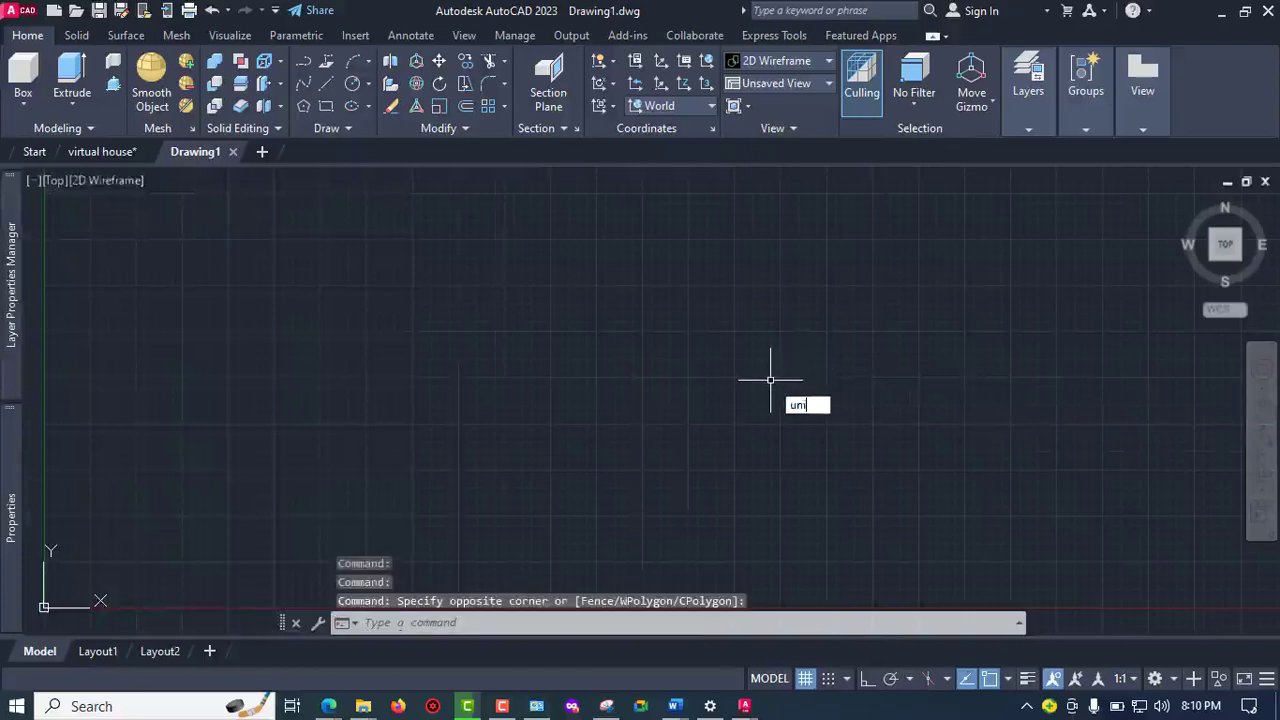
type("ts")
key("Return")
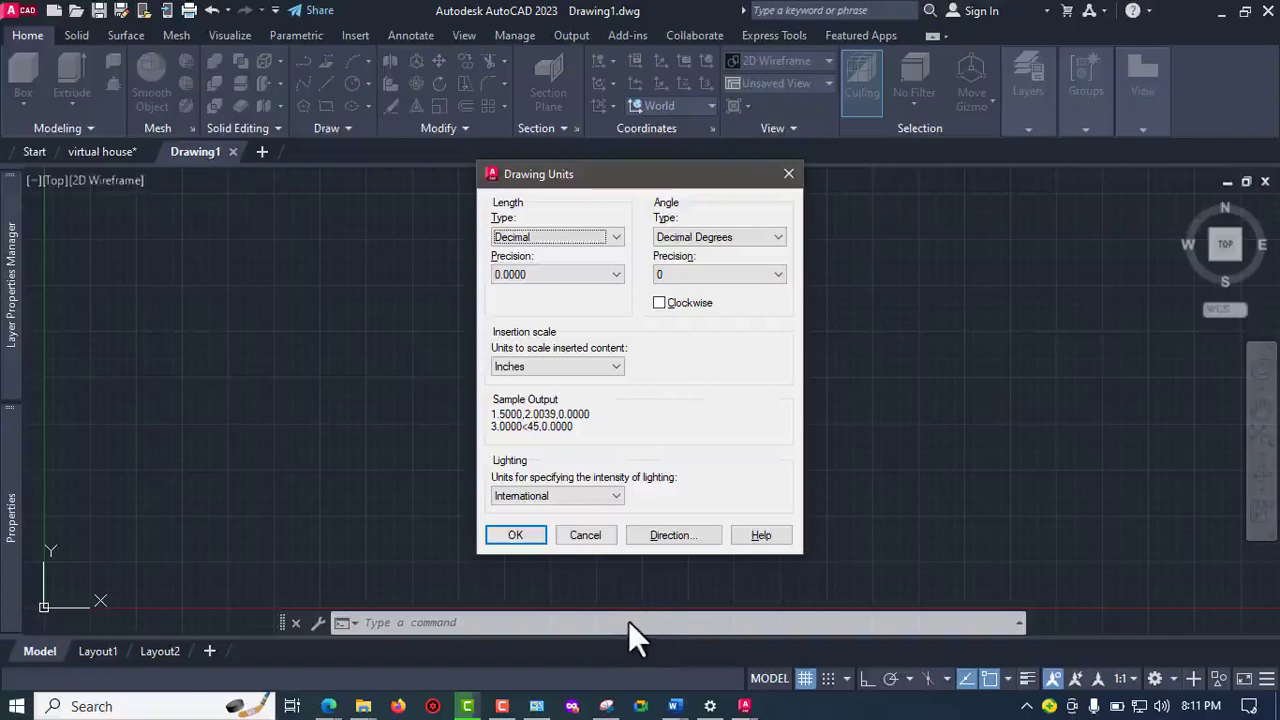
left_click(539, 368)
left_click(509, 445)
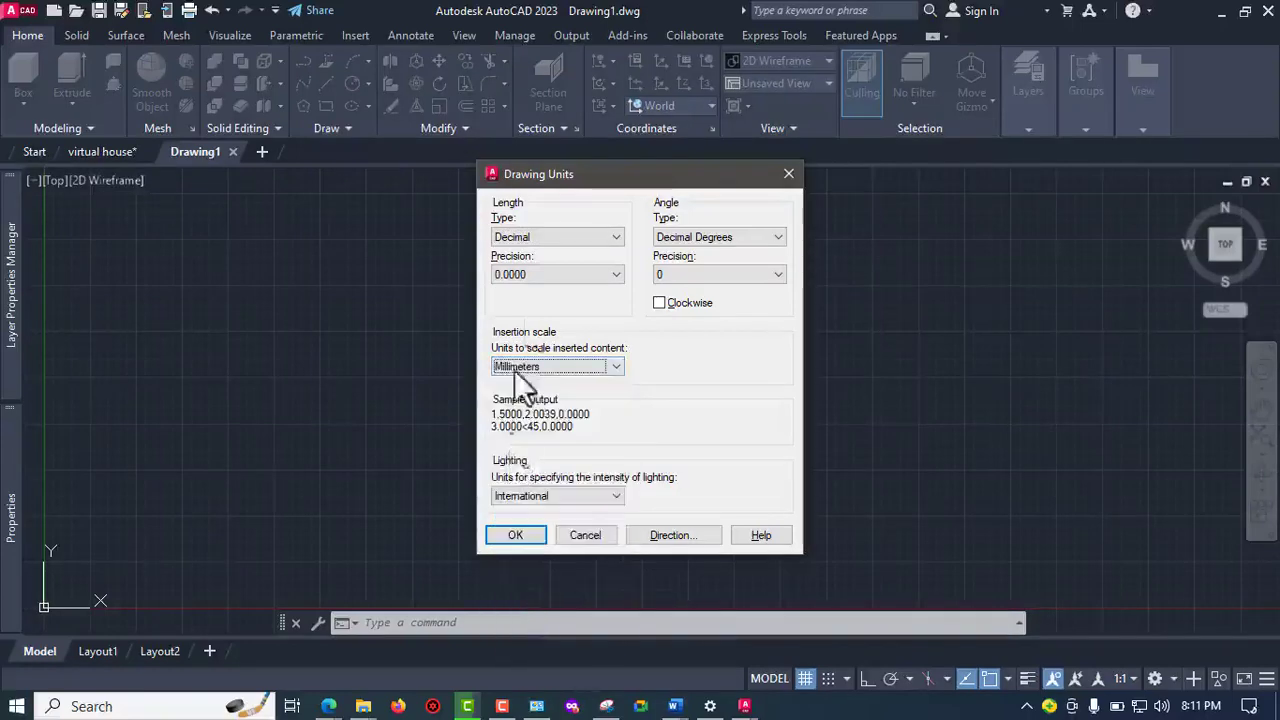
left_click(515, 274)
left_click(501, 290)
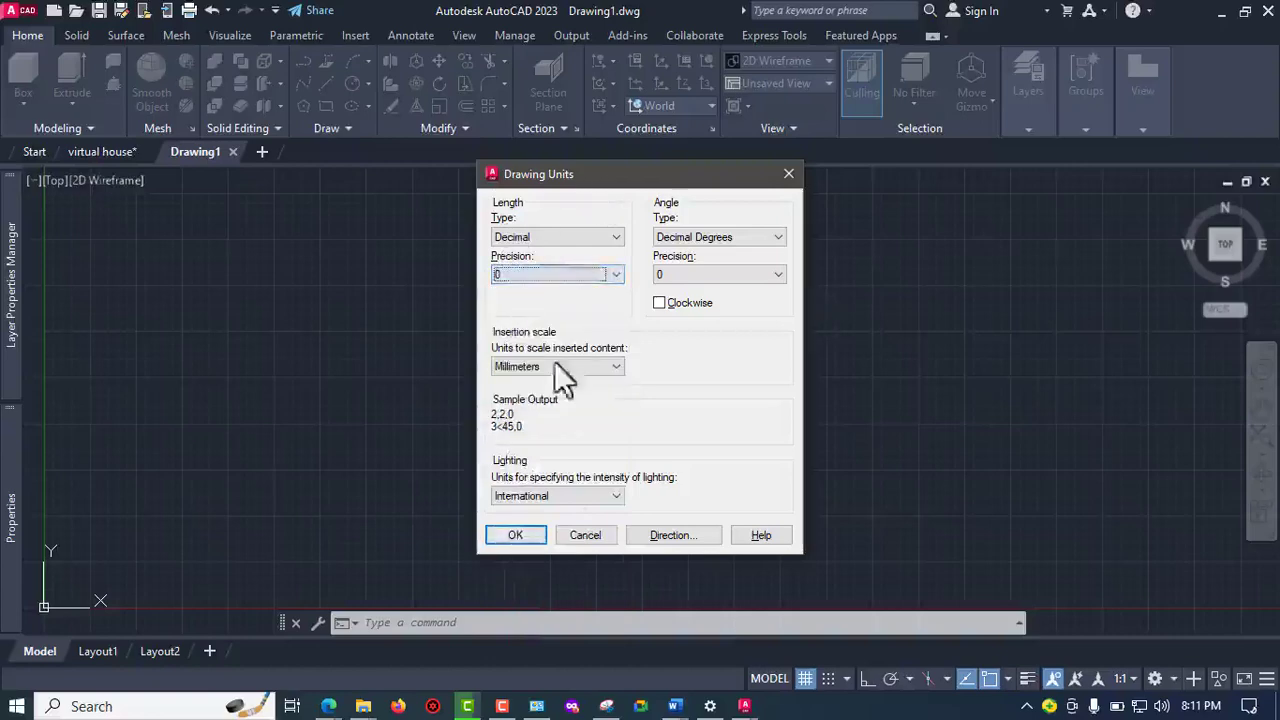
left_click(515, 535)
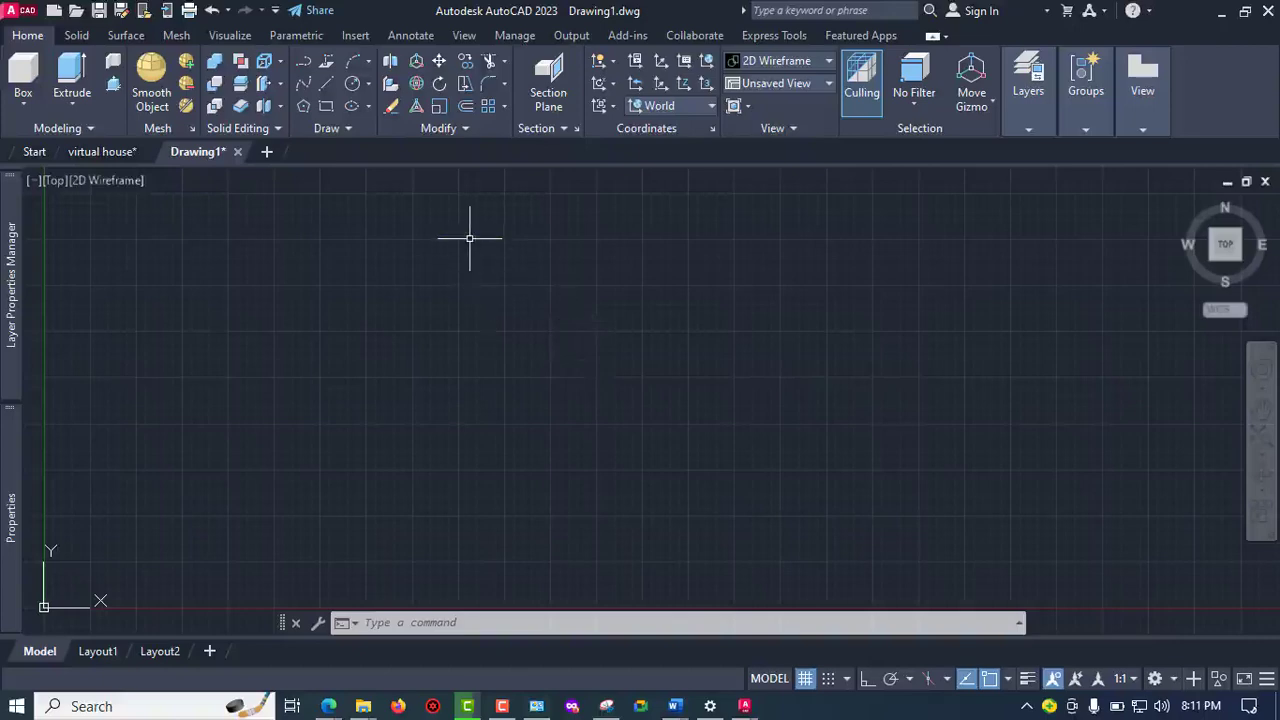
Enlarge the screen with Windows Magnifier and reveal the additional Draw tools for a closer look
left_click(453, 128)
key("super+plus")
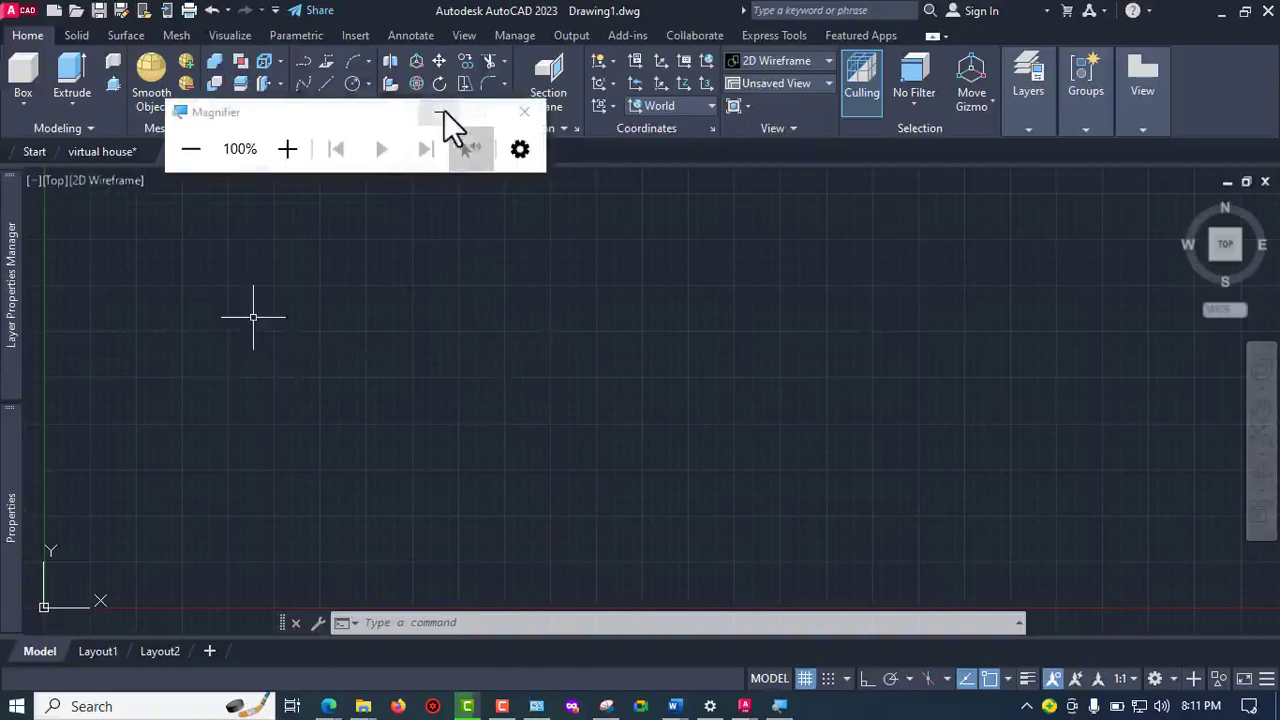
left_click(289, 151)
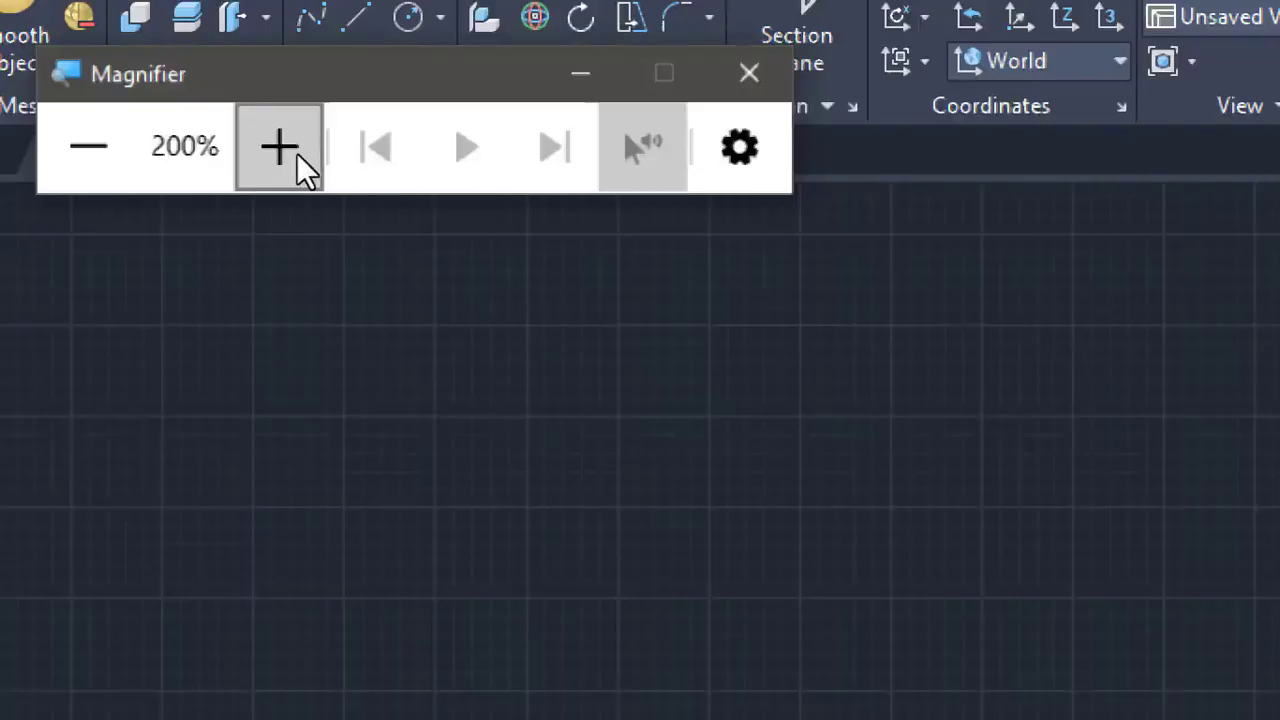
left_click(297, 153)
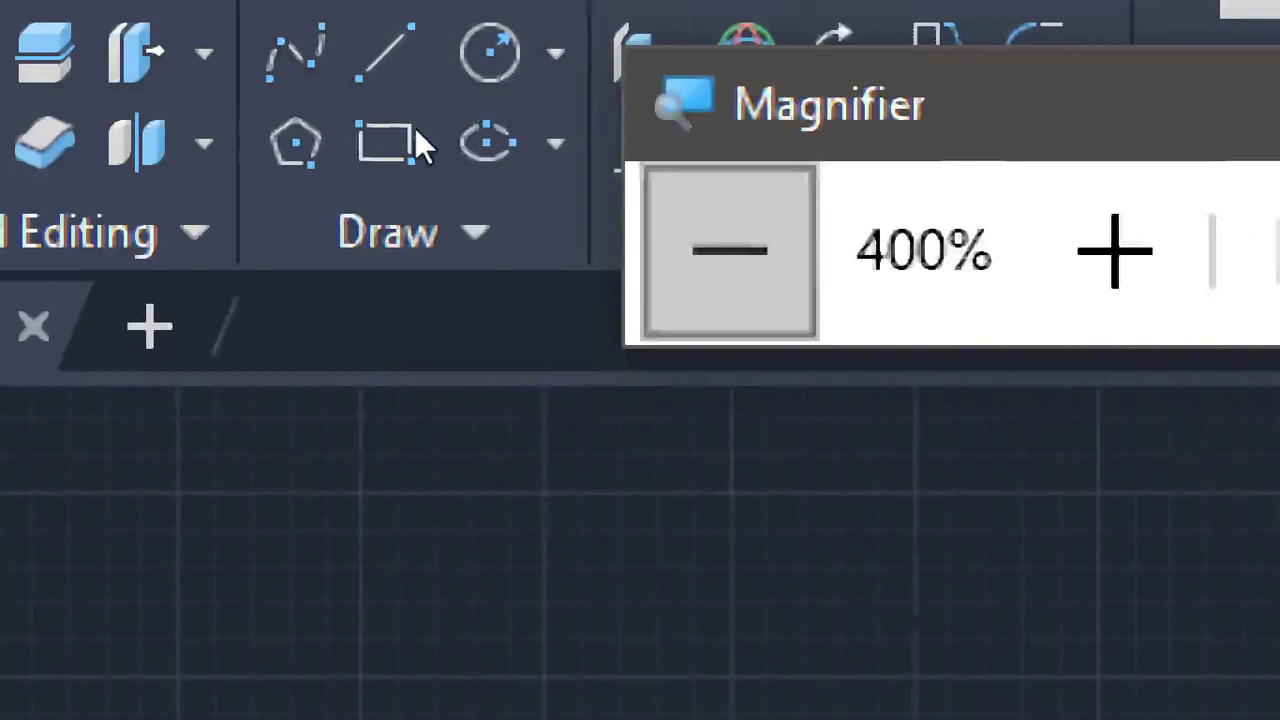
key("super+minus")
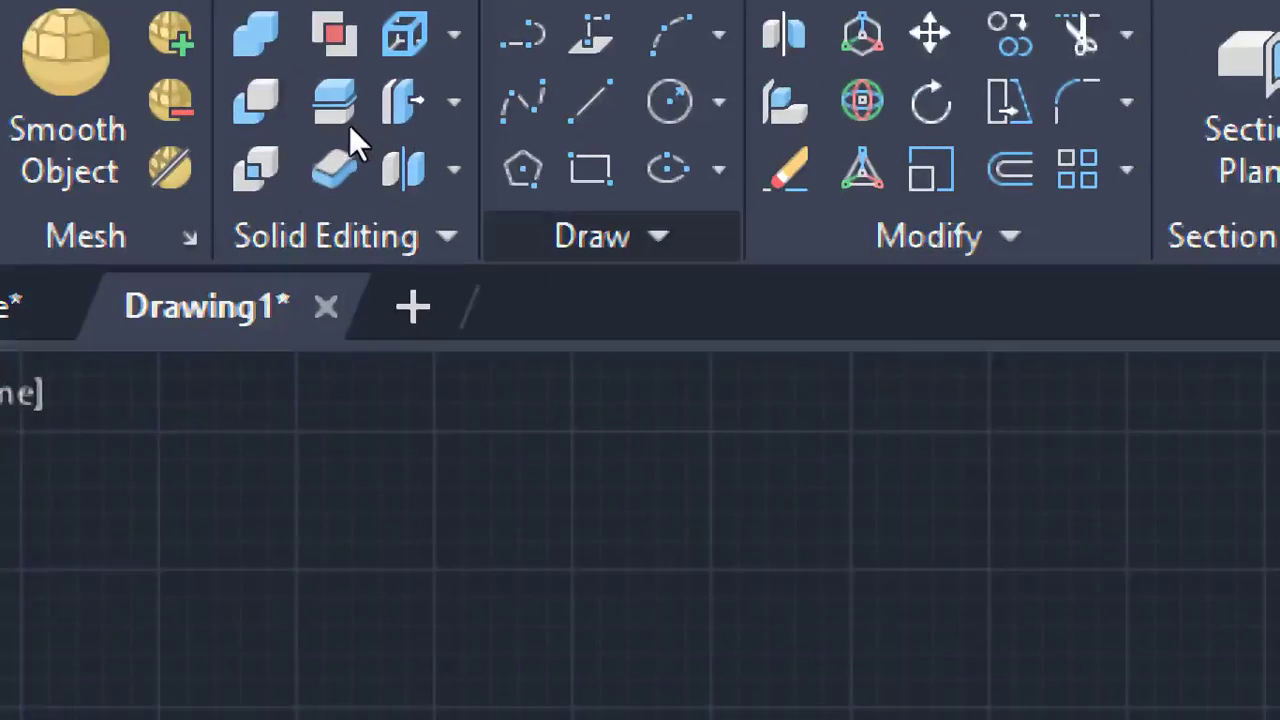
left_click(620, 237)
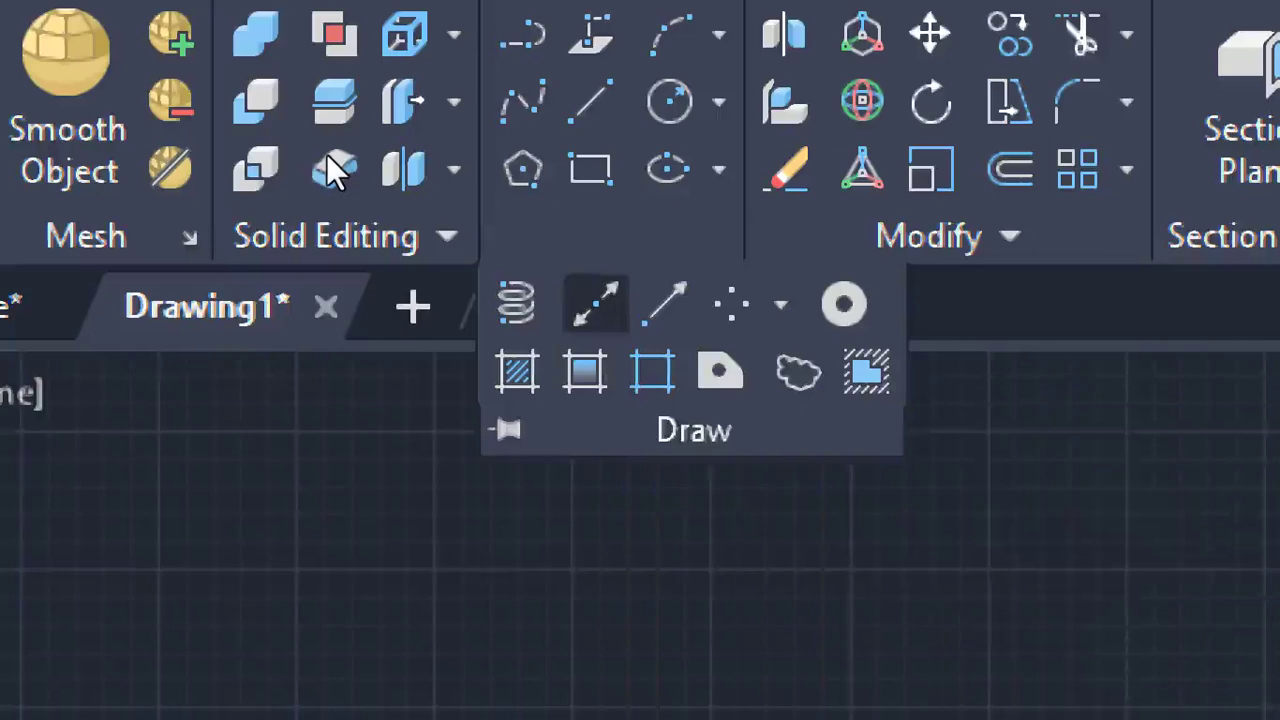
key("alt")
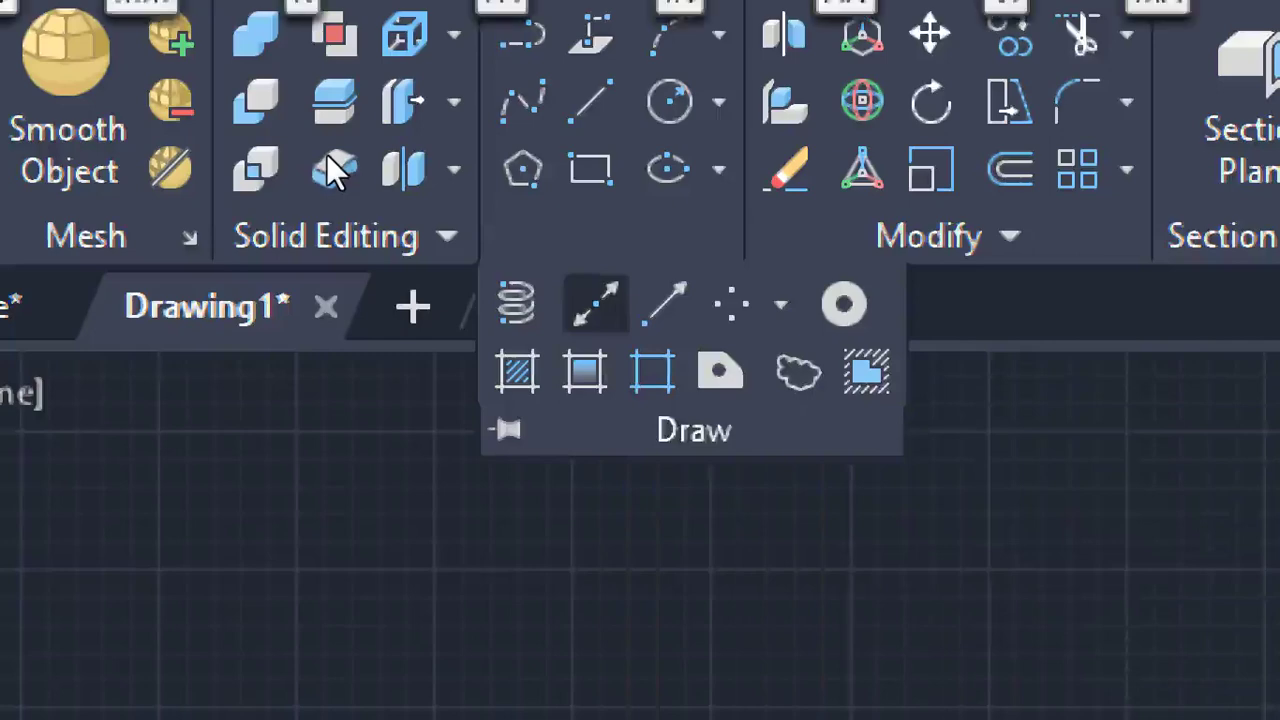
key("Escape")
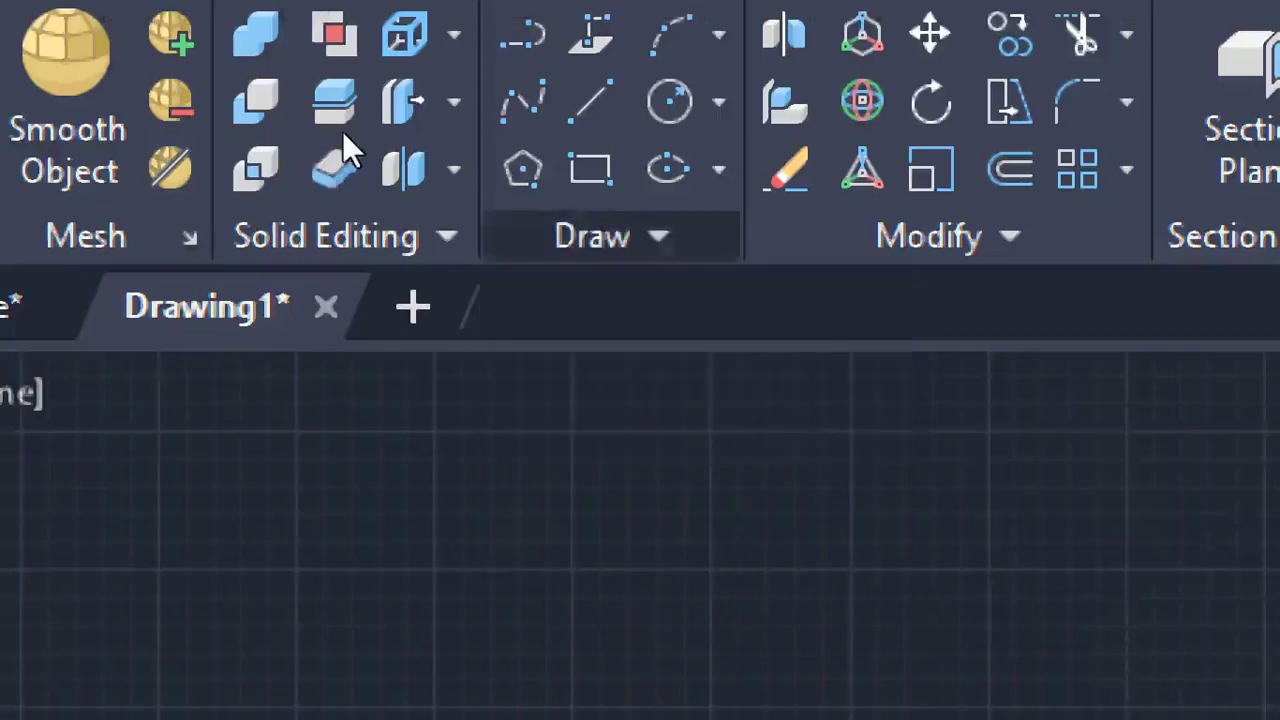
key("super")
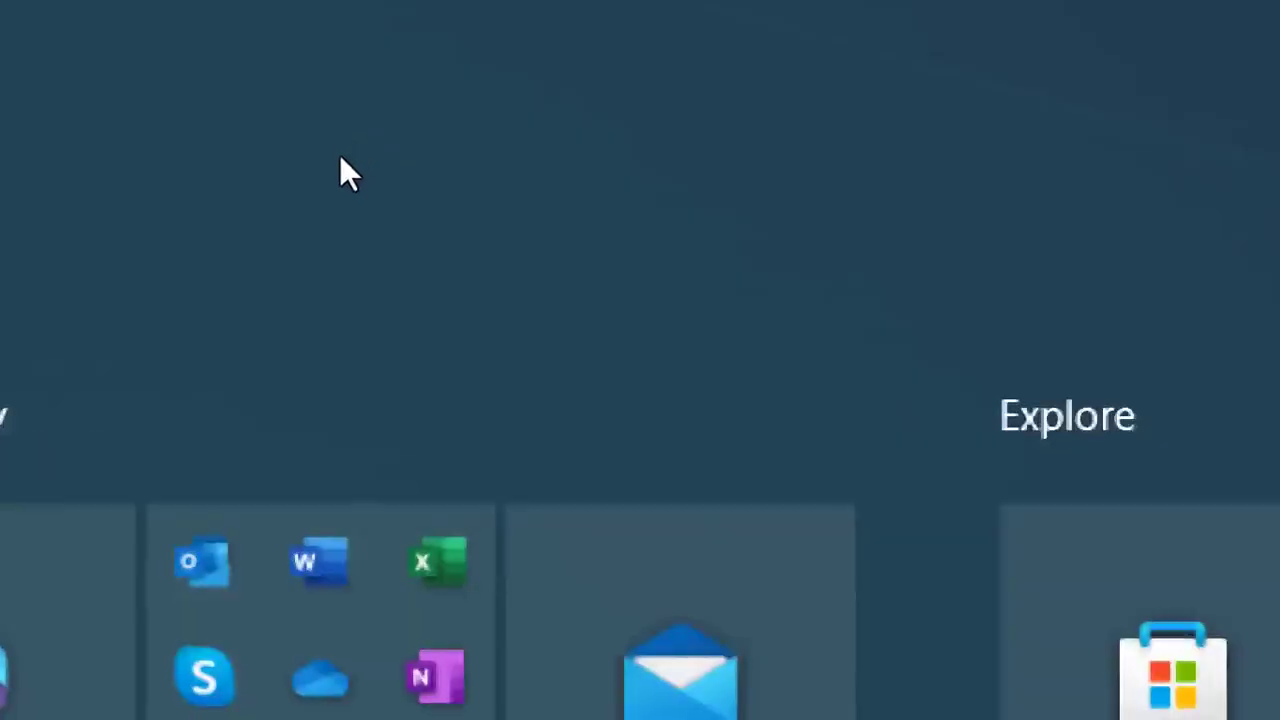
key("Escape")
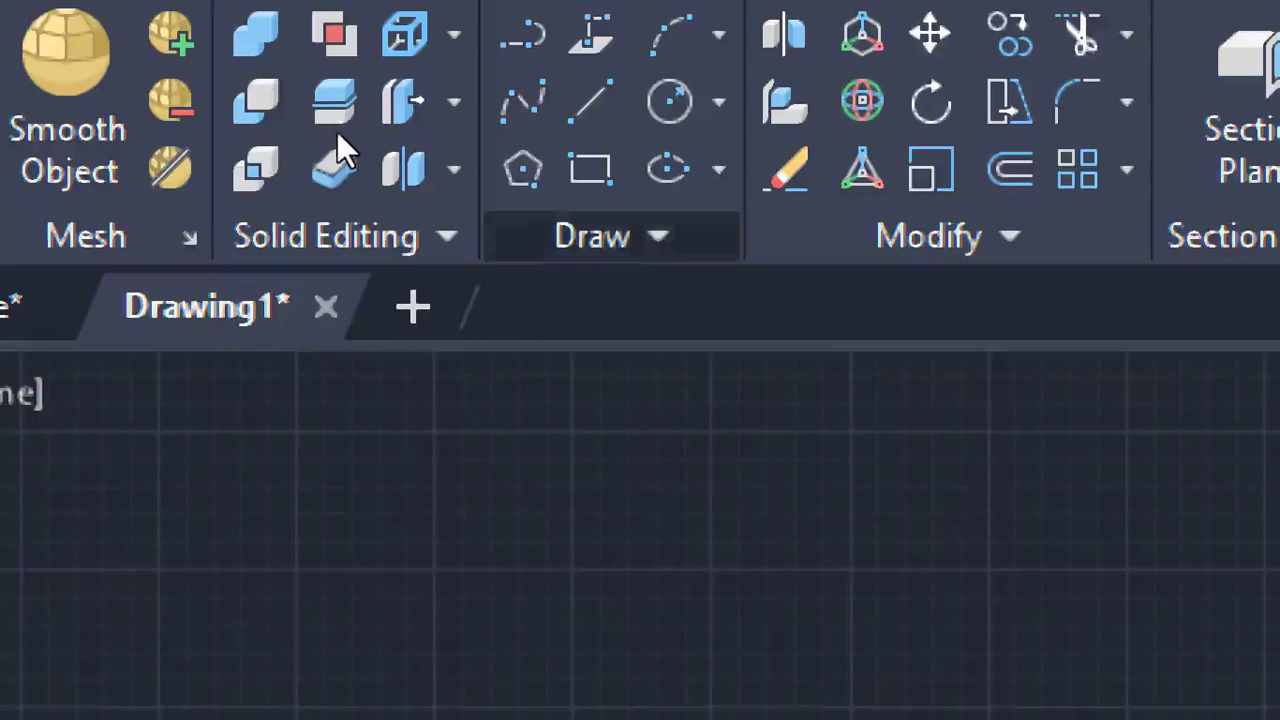
Draw a vertical and a horizontal construction line crossing at the same point, with Ortho mode on
left_click(610, 236)
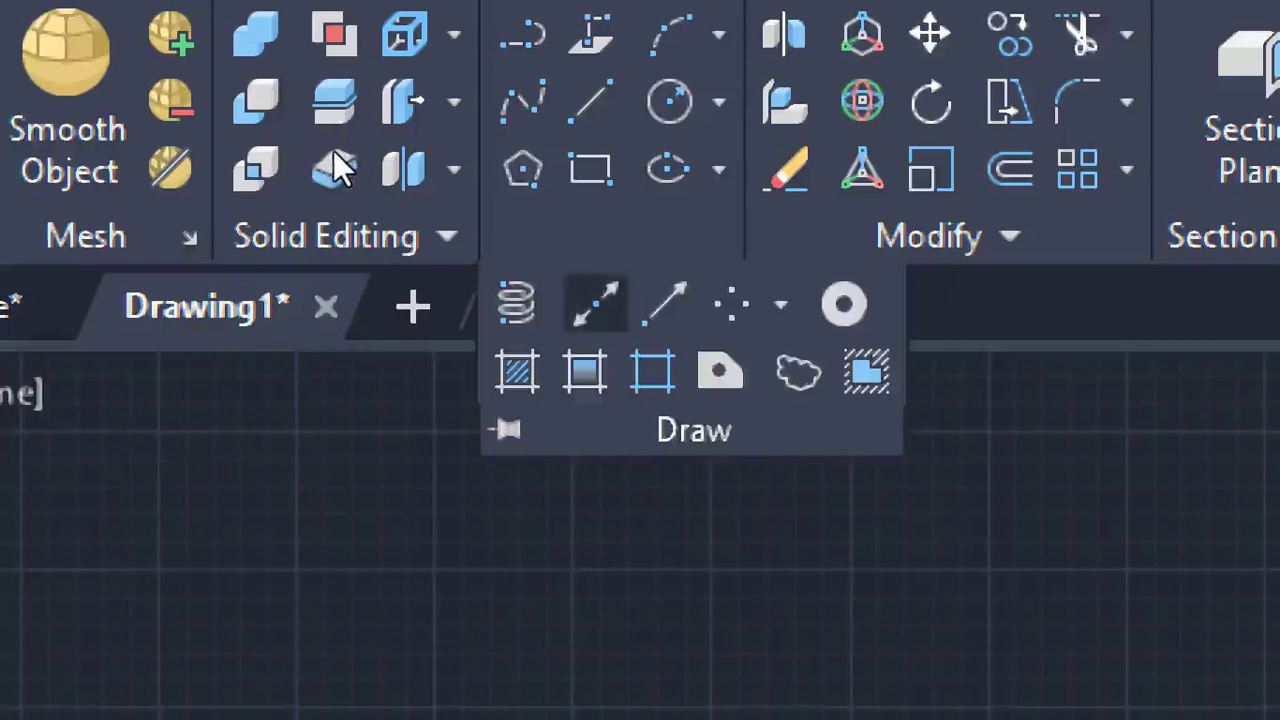
left_click(597, 302)
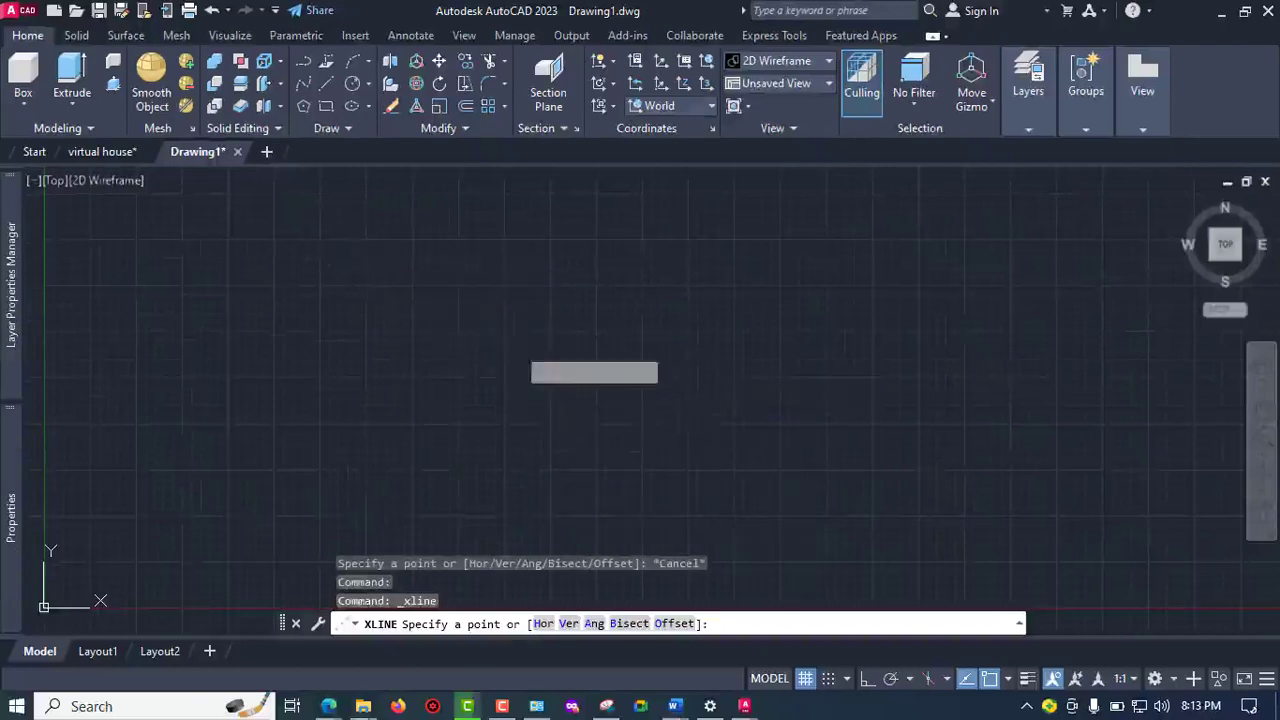
left_click(515, 345)
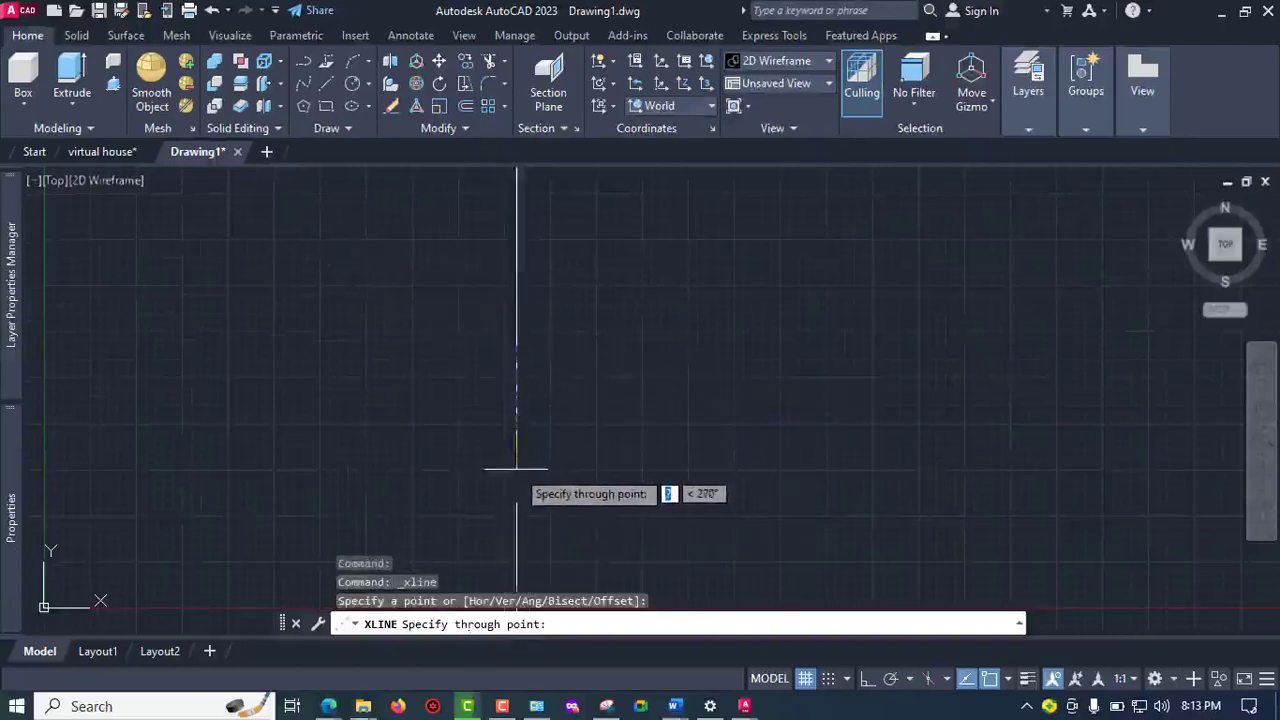
left_click(866, 678)
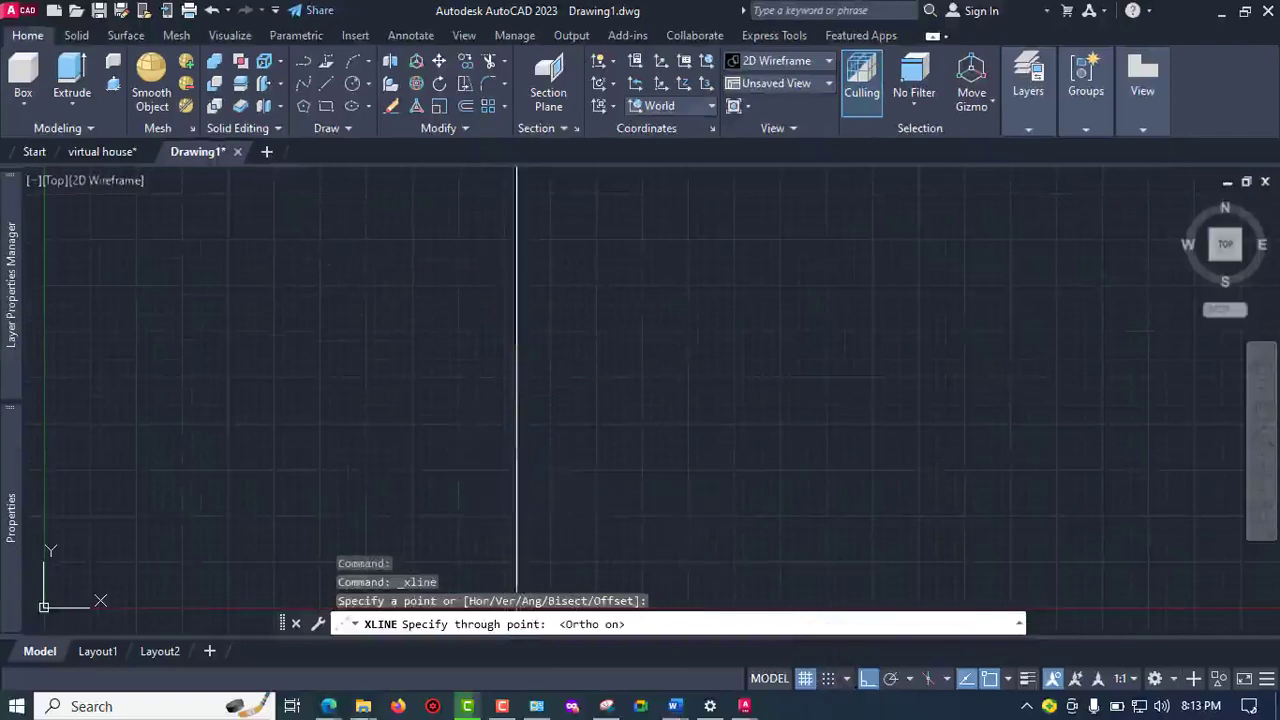
left_click(498, 495)
left_click(790, 357)
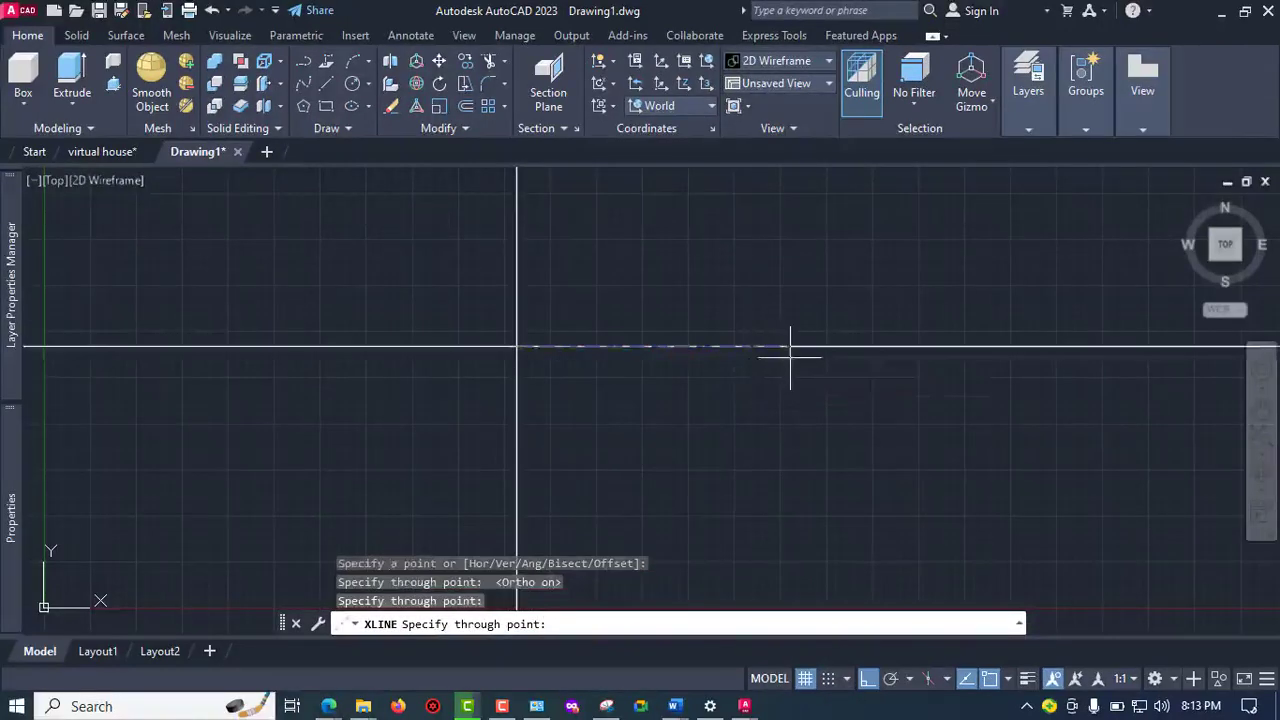
key("Escape")
scroll(506, 323, "up", 4)
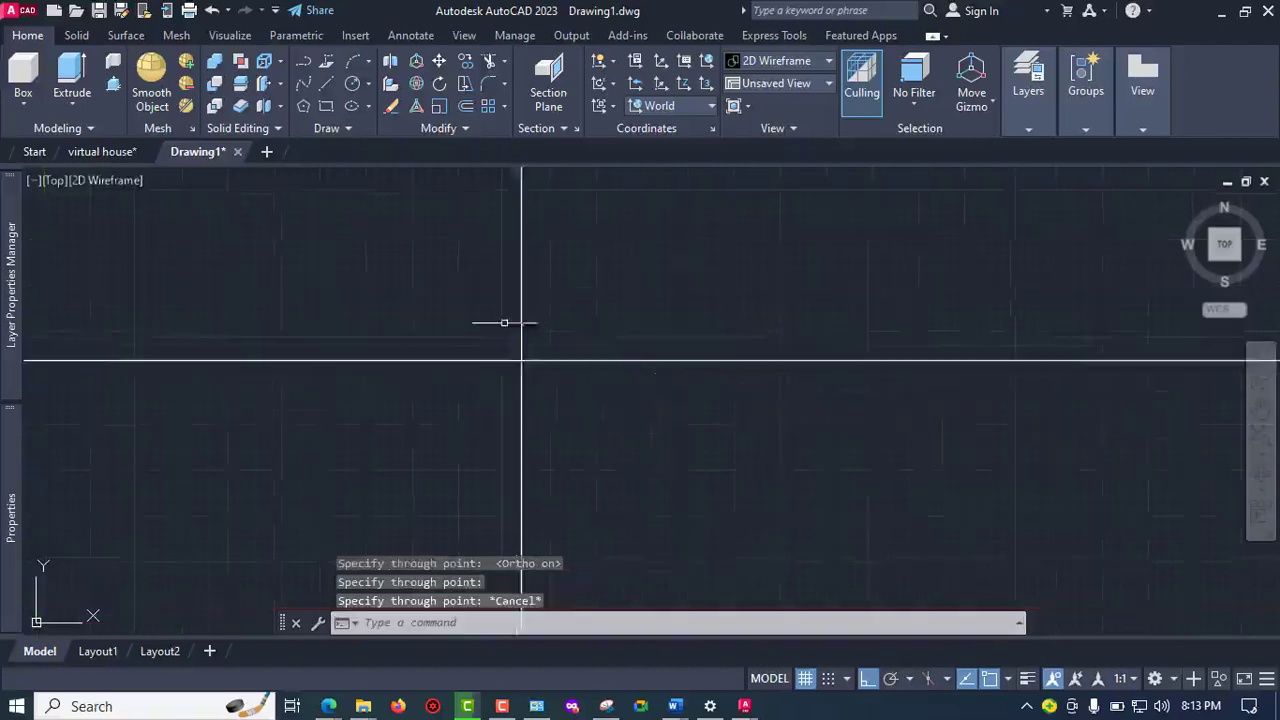
middle_click_drag(585, 421, 514, 363)
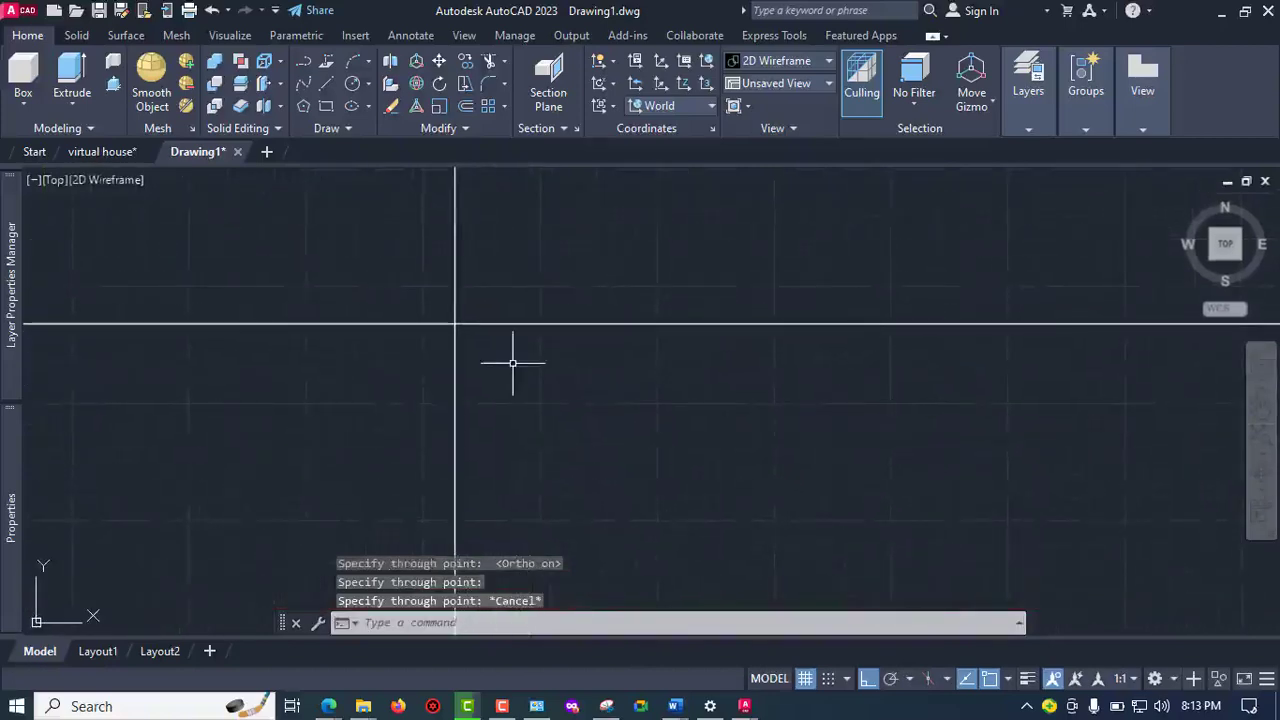
middle_click_drag(586, 408, 451, 383)
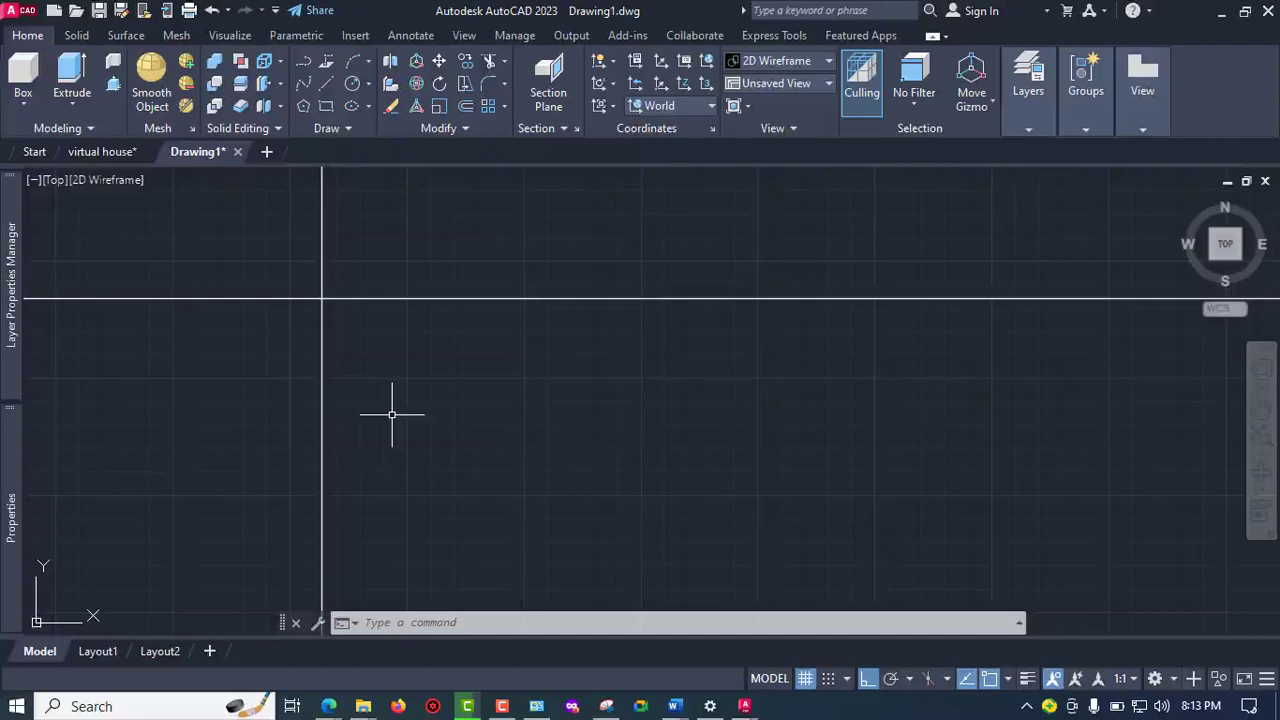
left_click(472, 106)
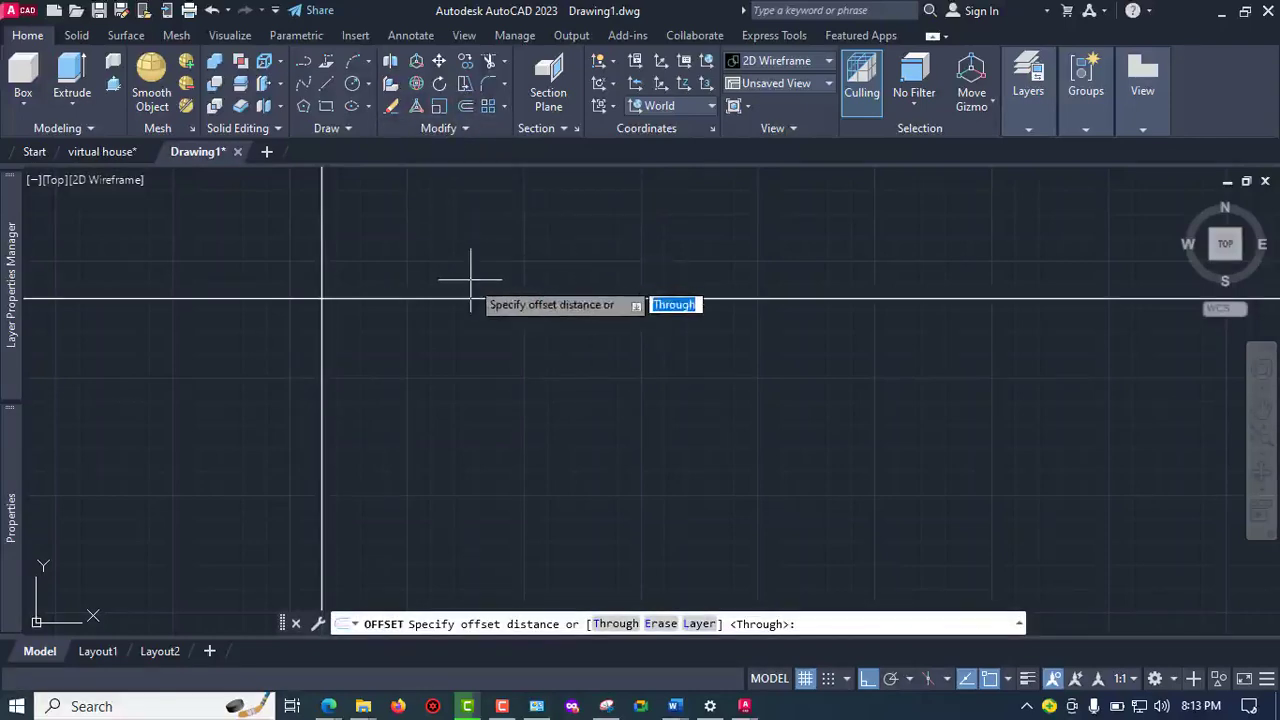
type("2")
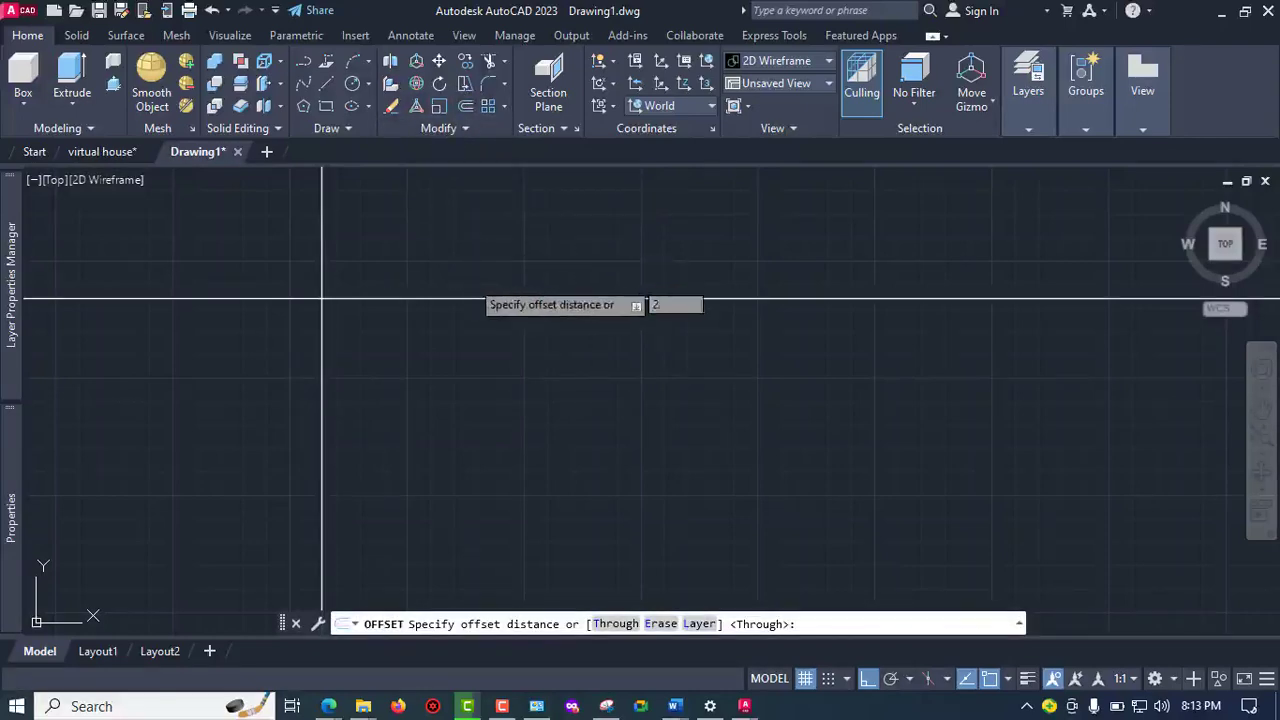
key("Escape")
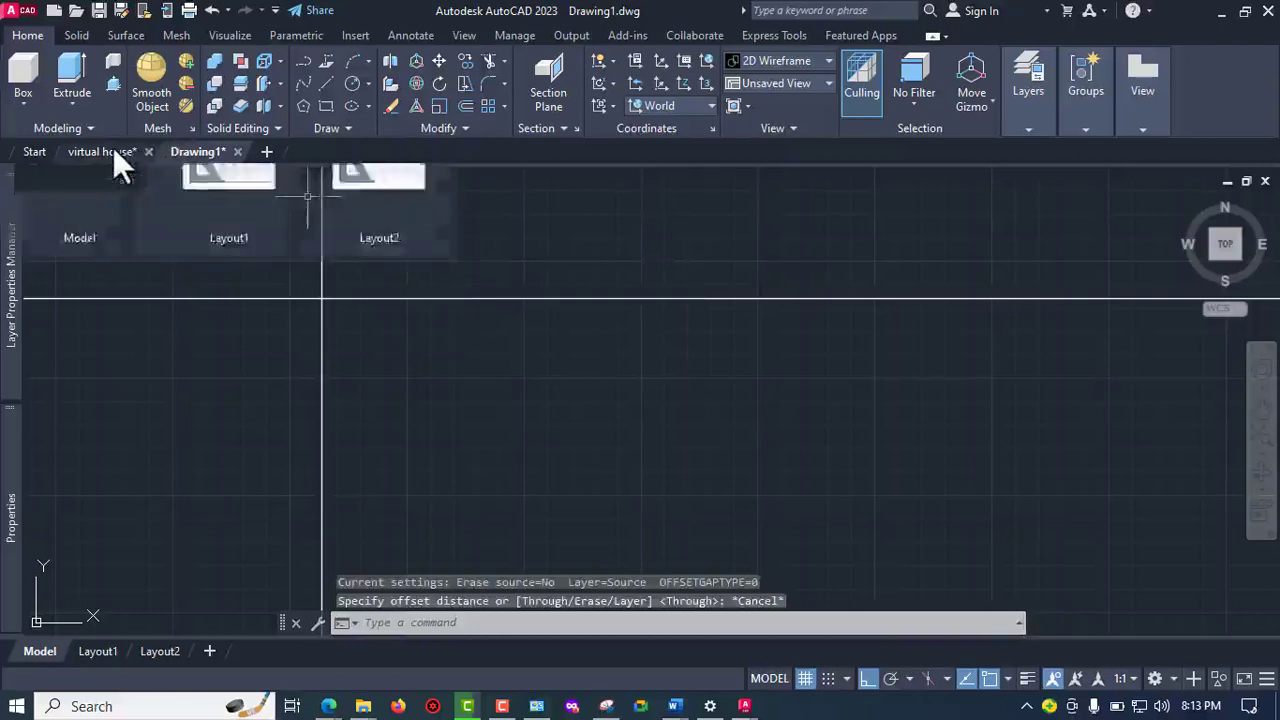
Check the overall height and width dimensions in the virtual house drawing and return to Drawing1
left_click(113, 150)
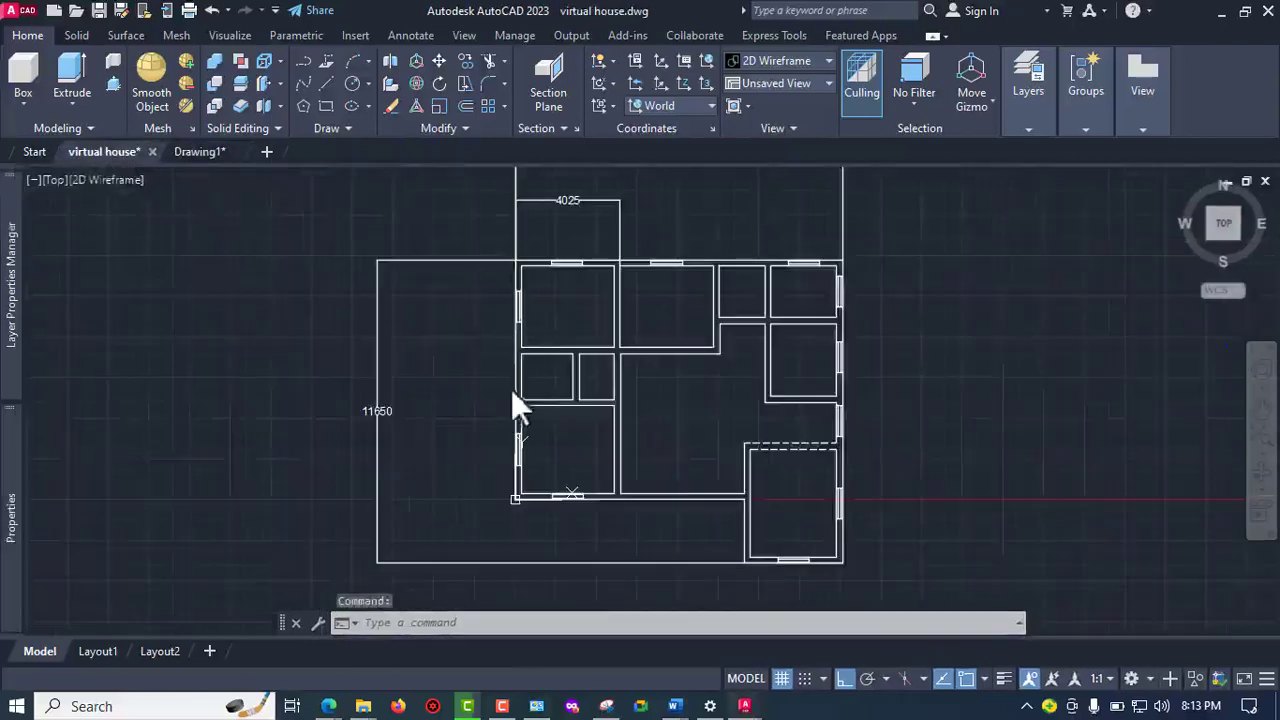
scroll(430, 419, "up", 2)
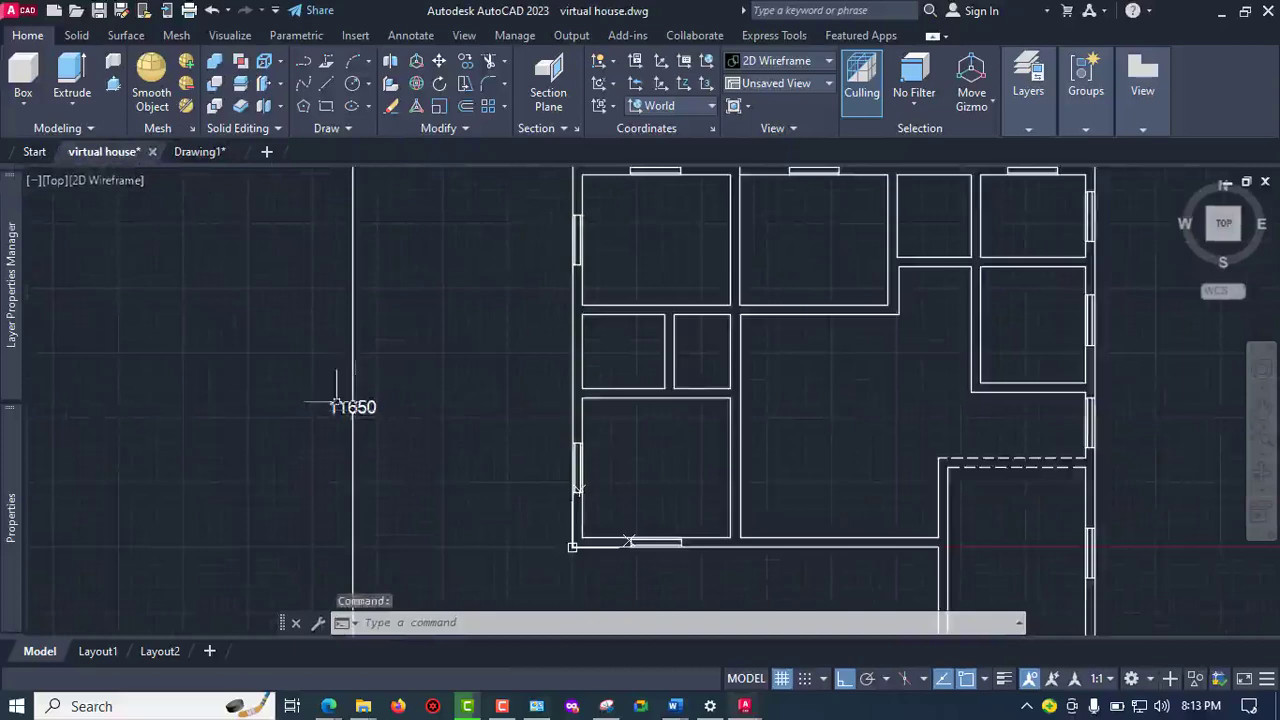
scroll(357, 405, "down", 4)
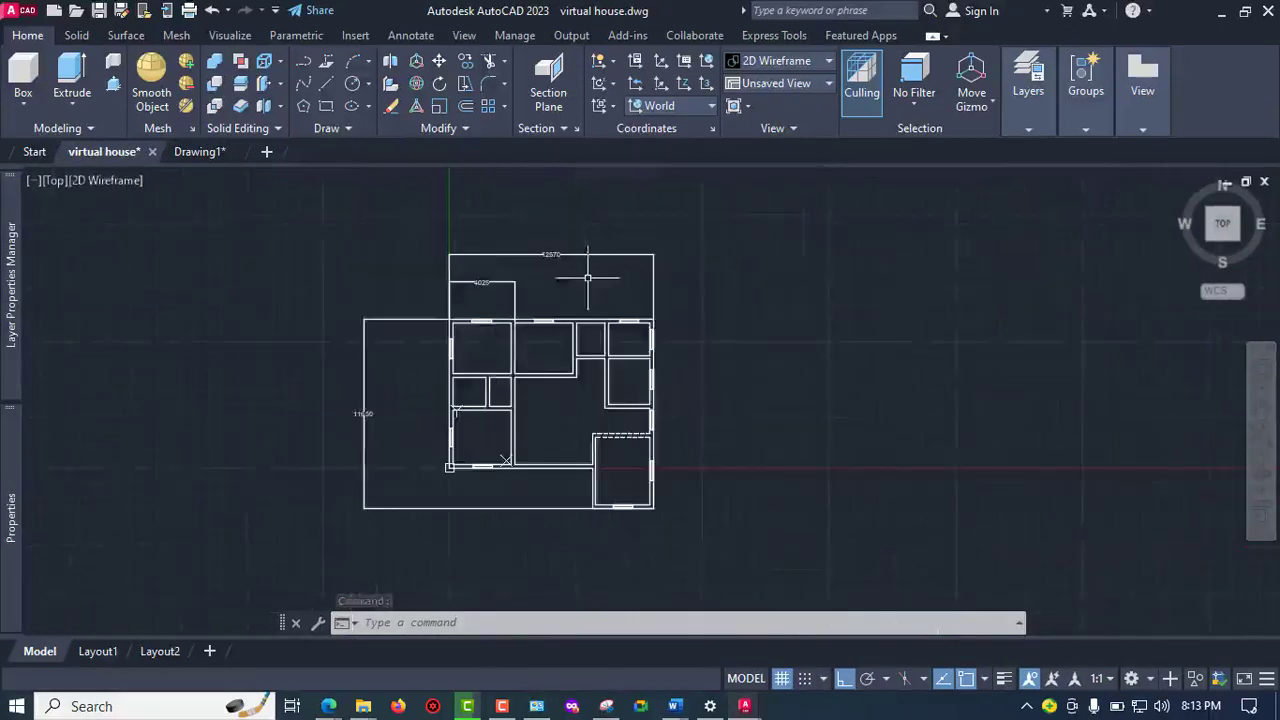
scroll(589, 324, "up", 4)
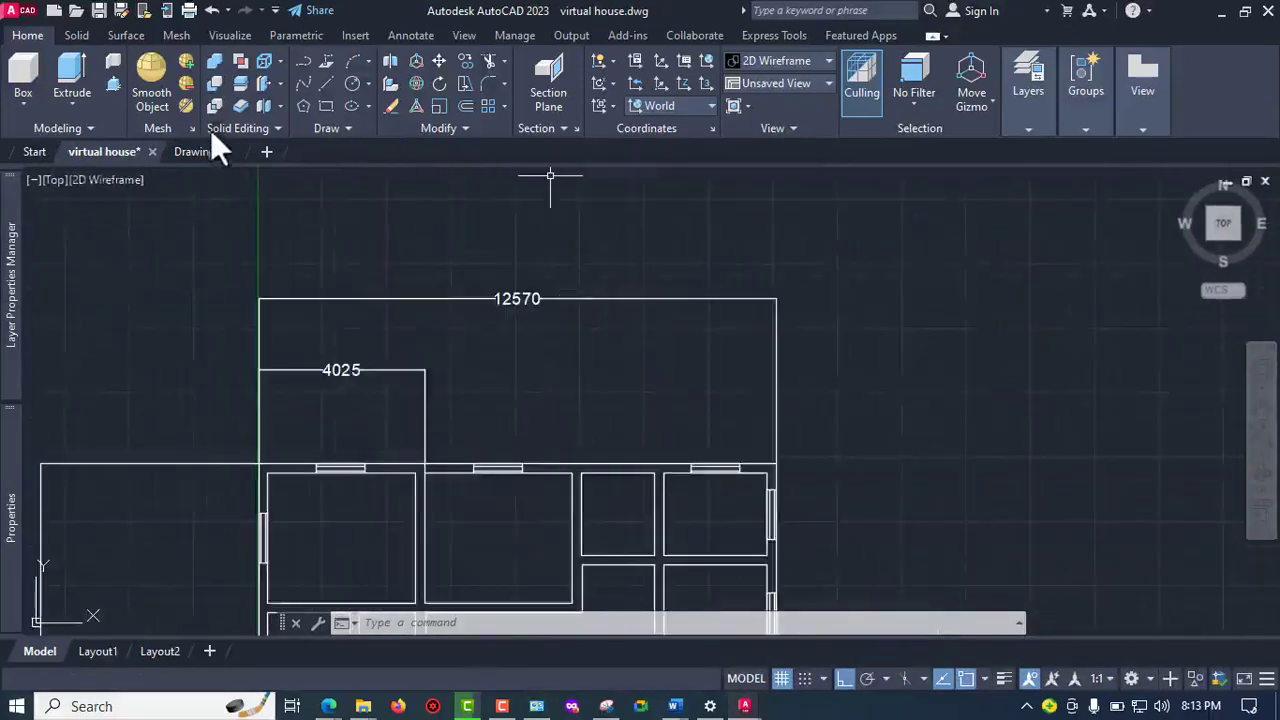
left_click(186, 153)
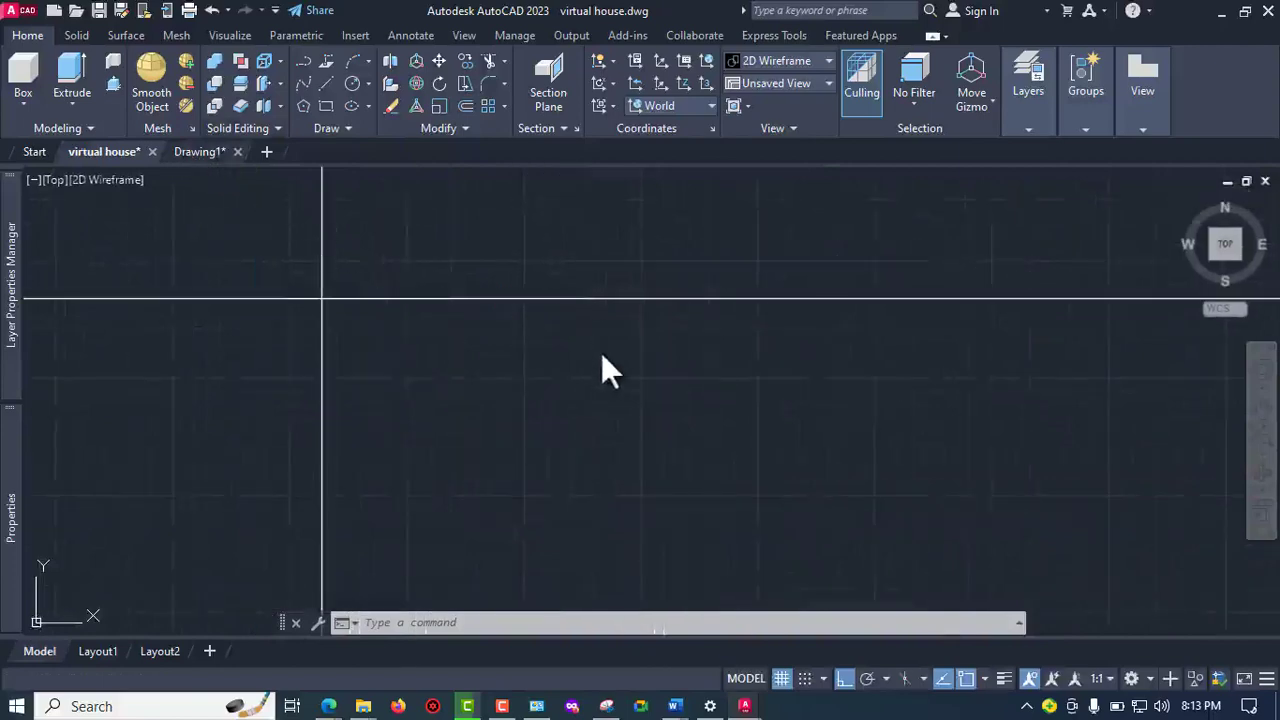
Offset the horizontal construction line 11650 mm downward
scroll(610, 368, "down", 4)
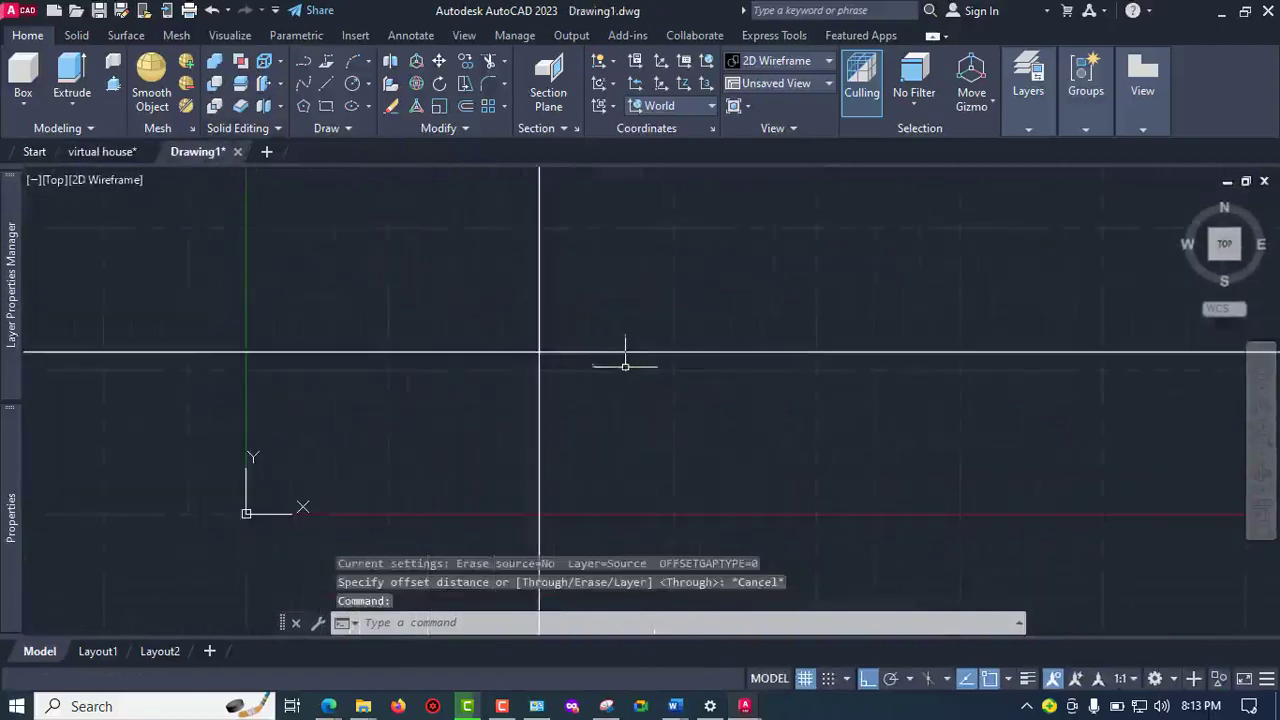
type("o")
key("Return")
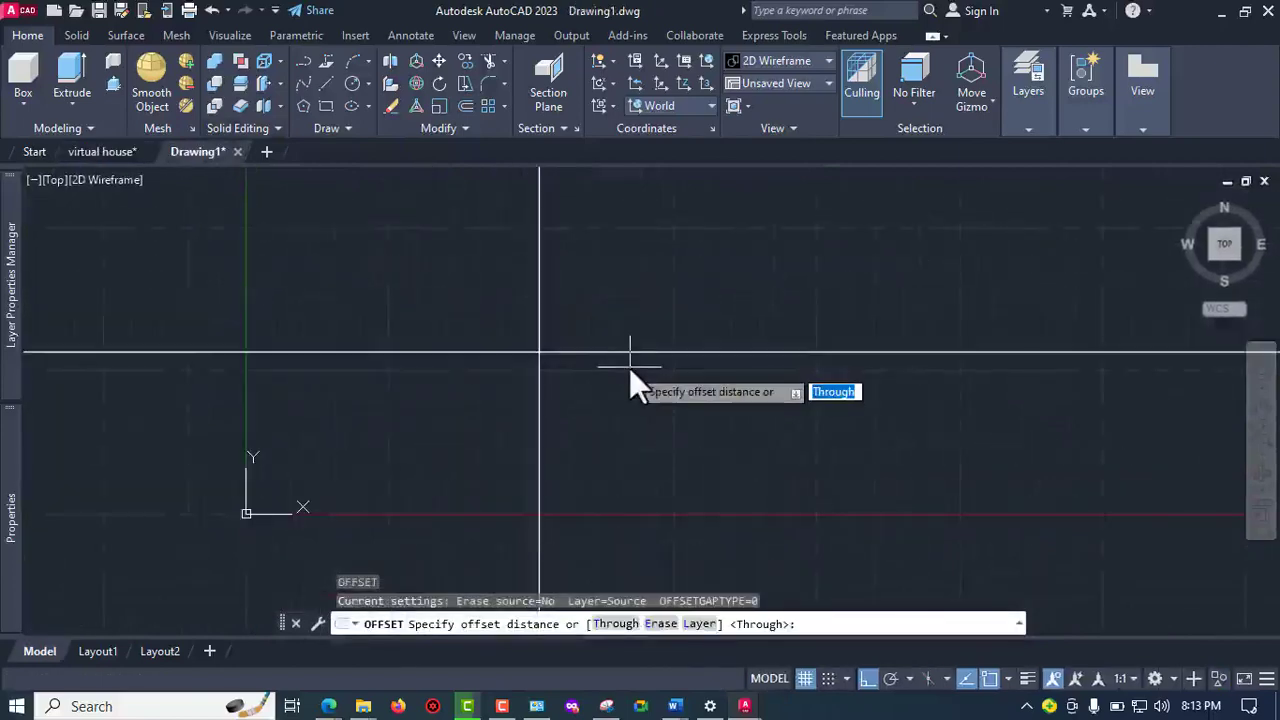
type("11")
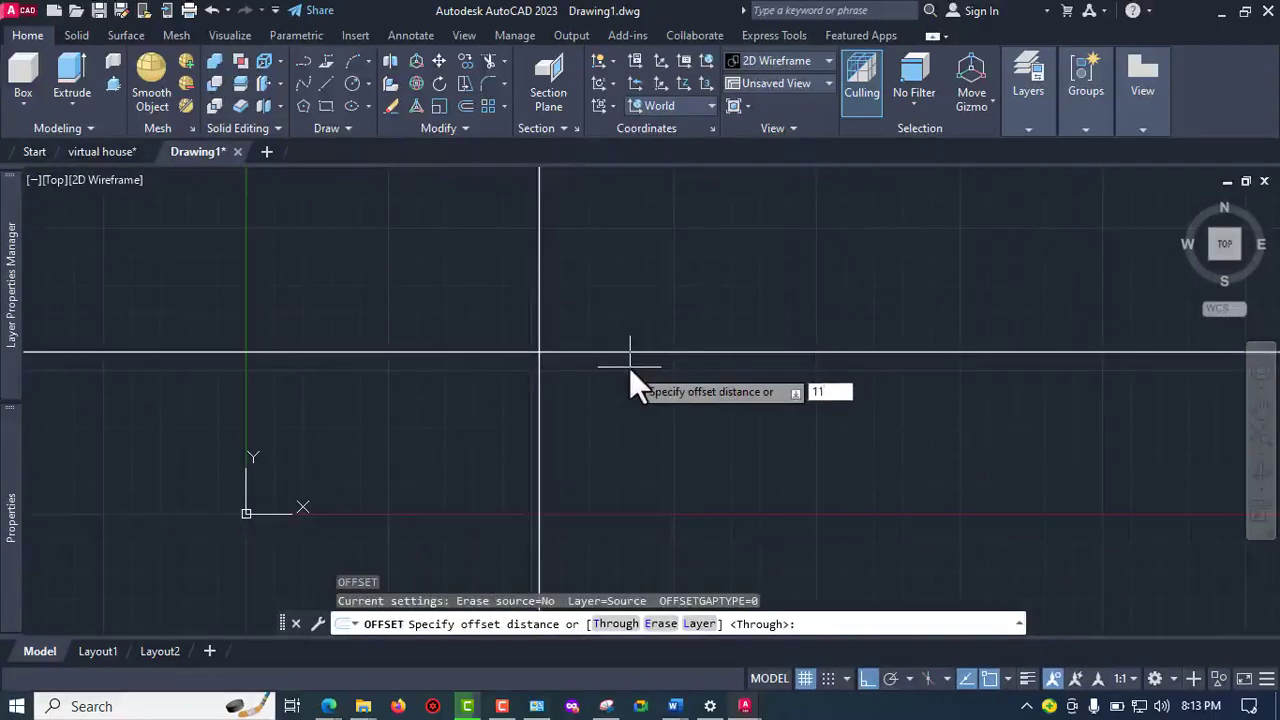
type("650")
key("Return")
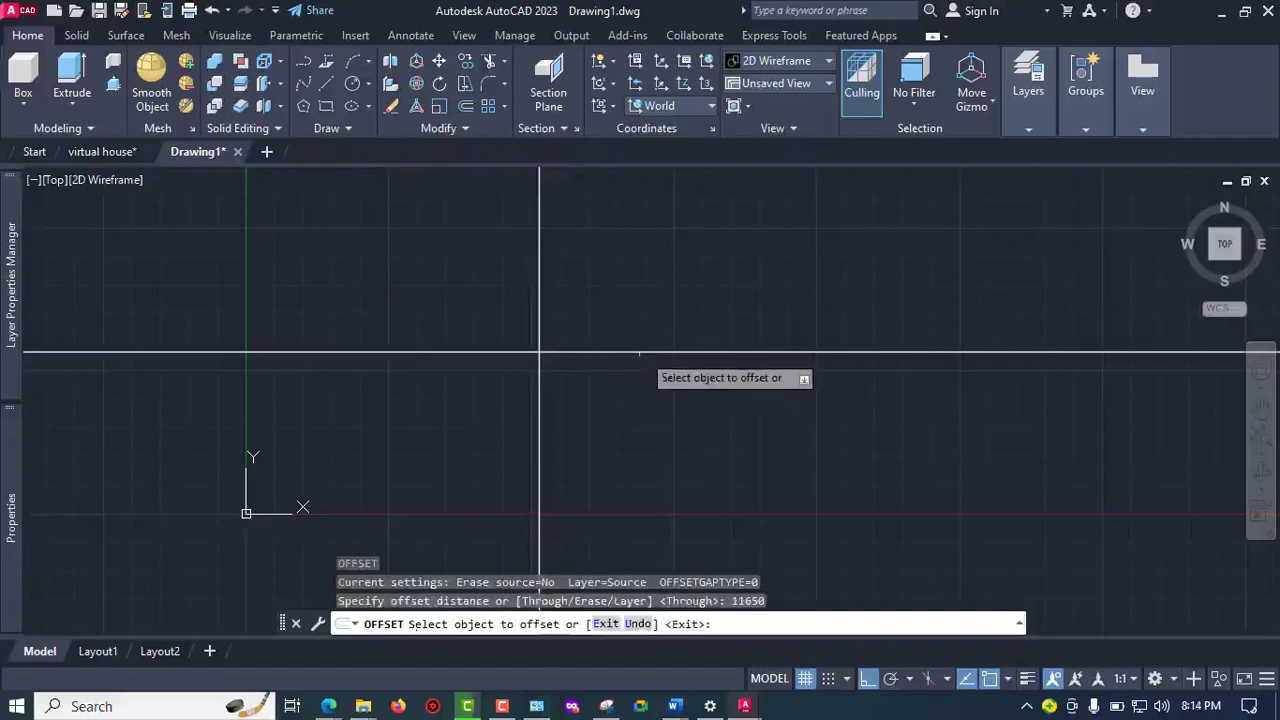
left_click(645, 352)
scroll(645, 422, "down", 4)
middle_click_drag(651, 448, 651, 424)
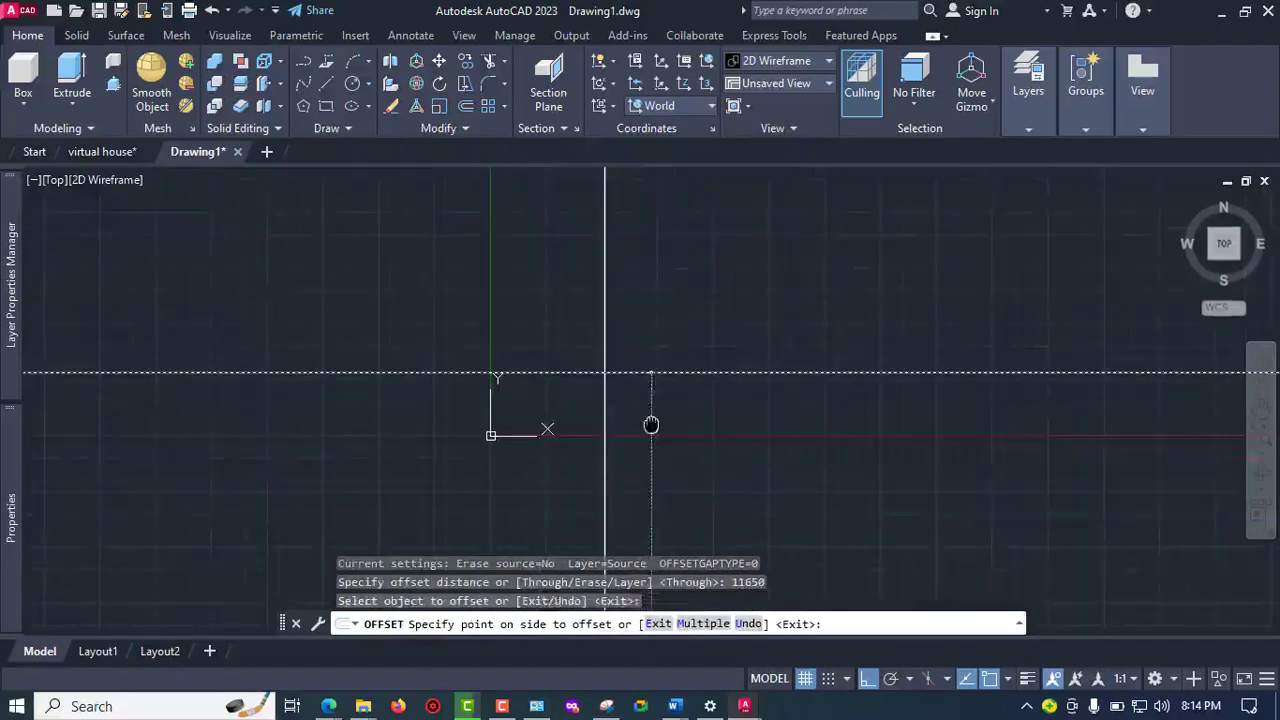
left_click(673, 492)
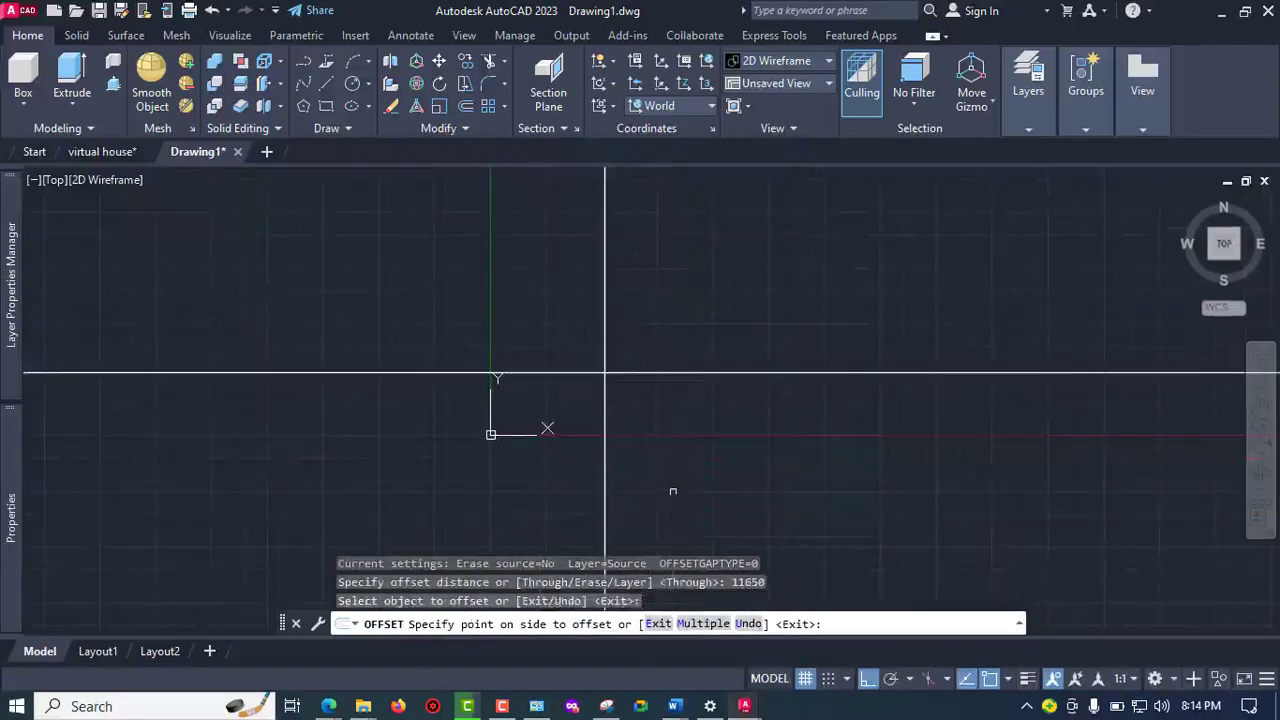
key("Escape")
Inspect both horizontal construction lines and where they cross the vertical one
scroll(677, 461, "down", 7)
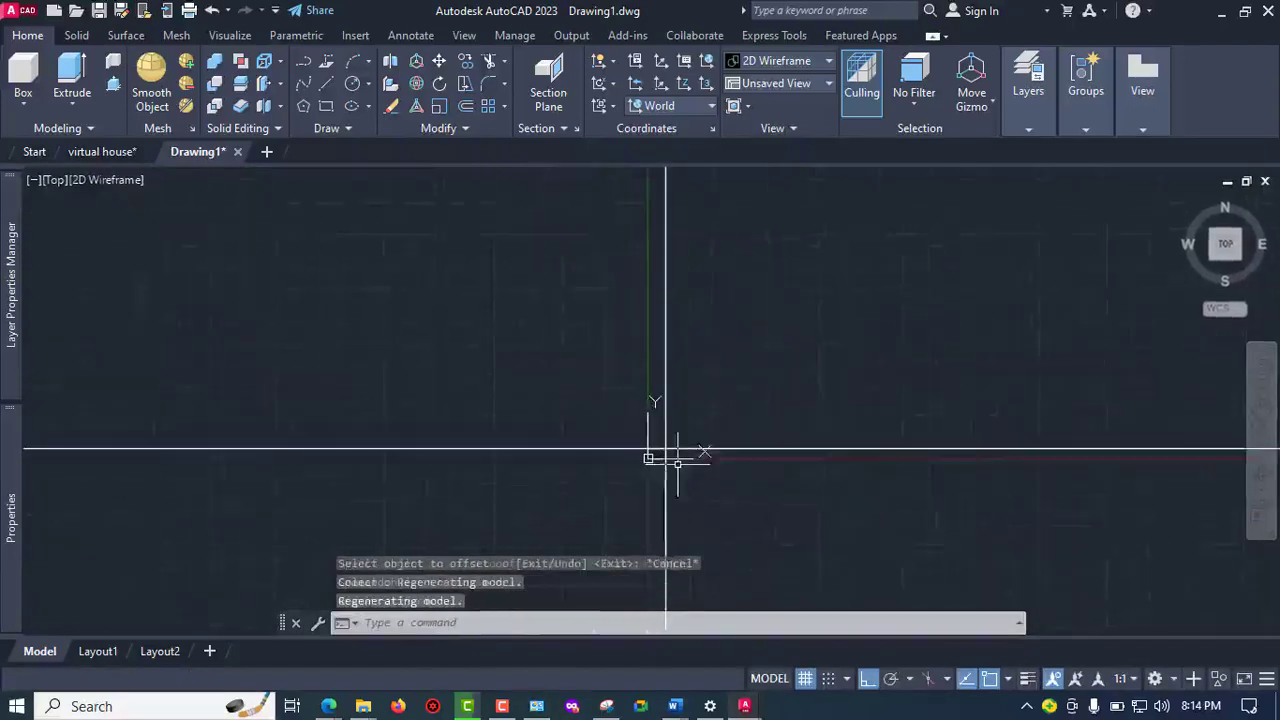
middle_click_drag(682, 420, 600, 194)
scroll(617, 249, "down", 5)
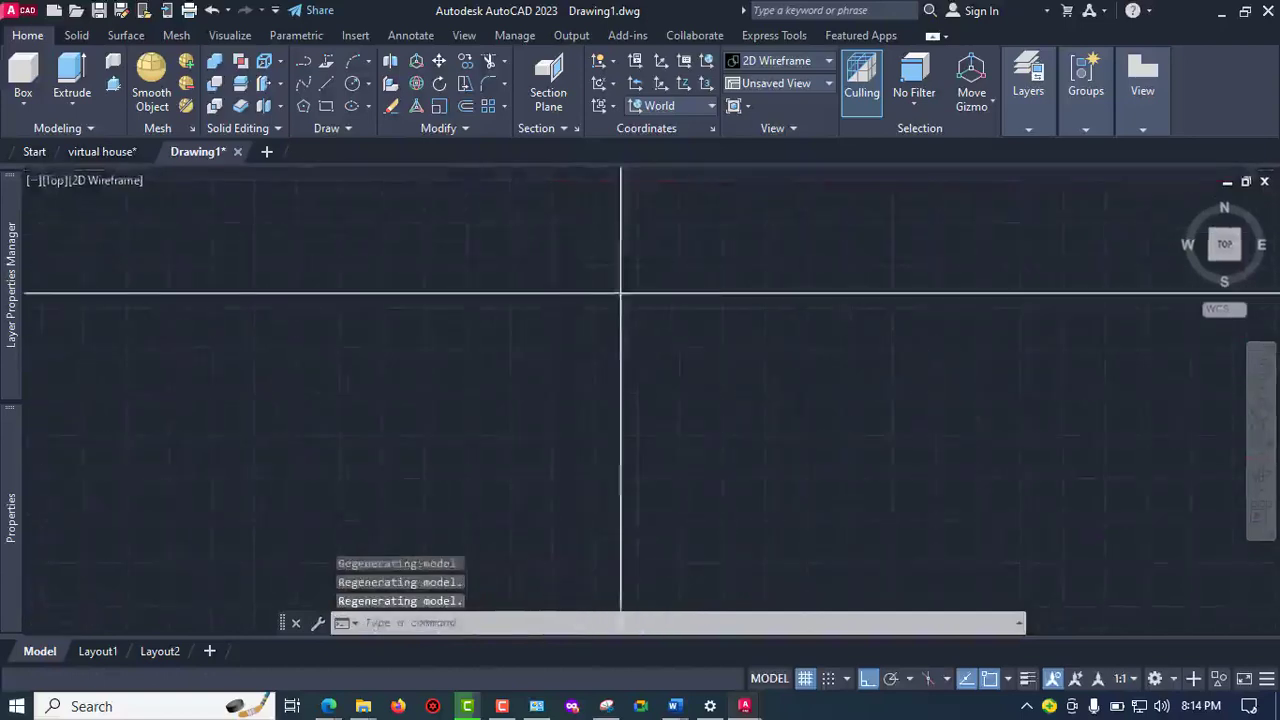
scroll(648, 352, "down", 4)
scroll(648, 352, "up", 4)
middle_click_drag(714, 409, 642, 362)
scroll(645, 350, "up", 2)
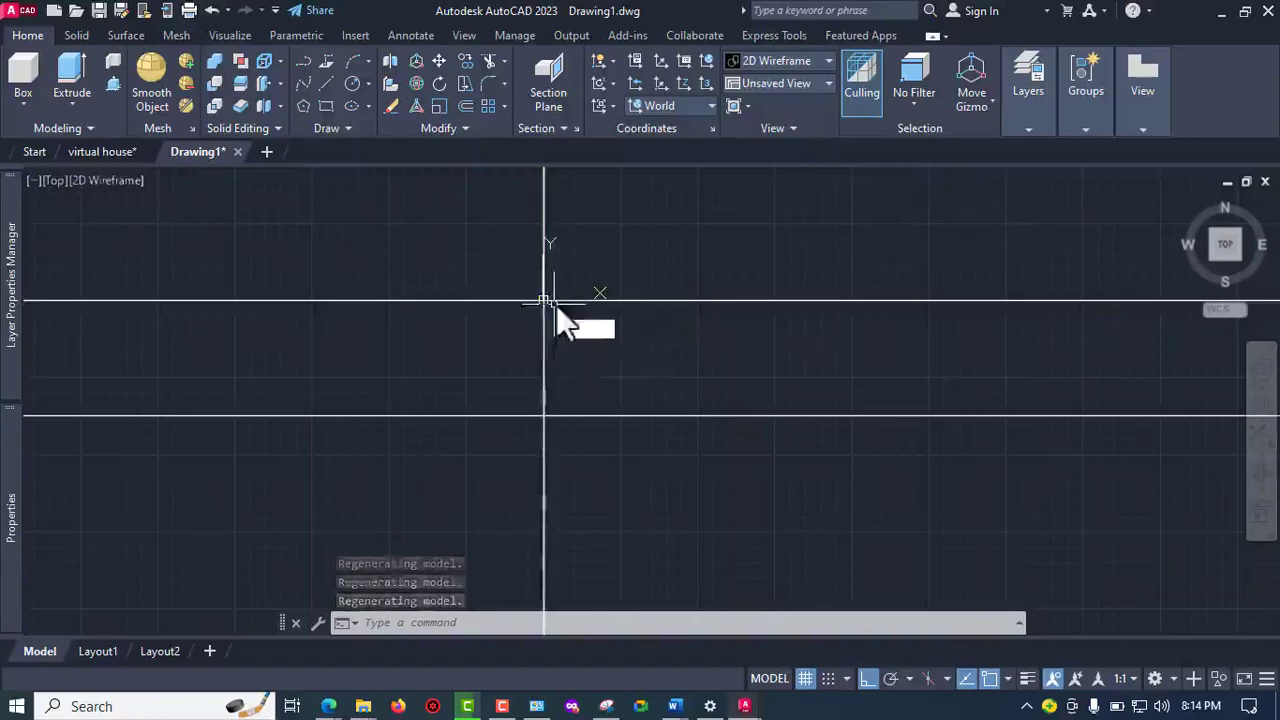
Recheck the plan's overall width dimension in the virtual house drawing and return to Drawing1
type("o")
key("Return")
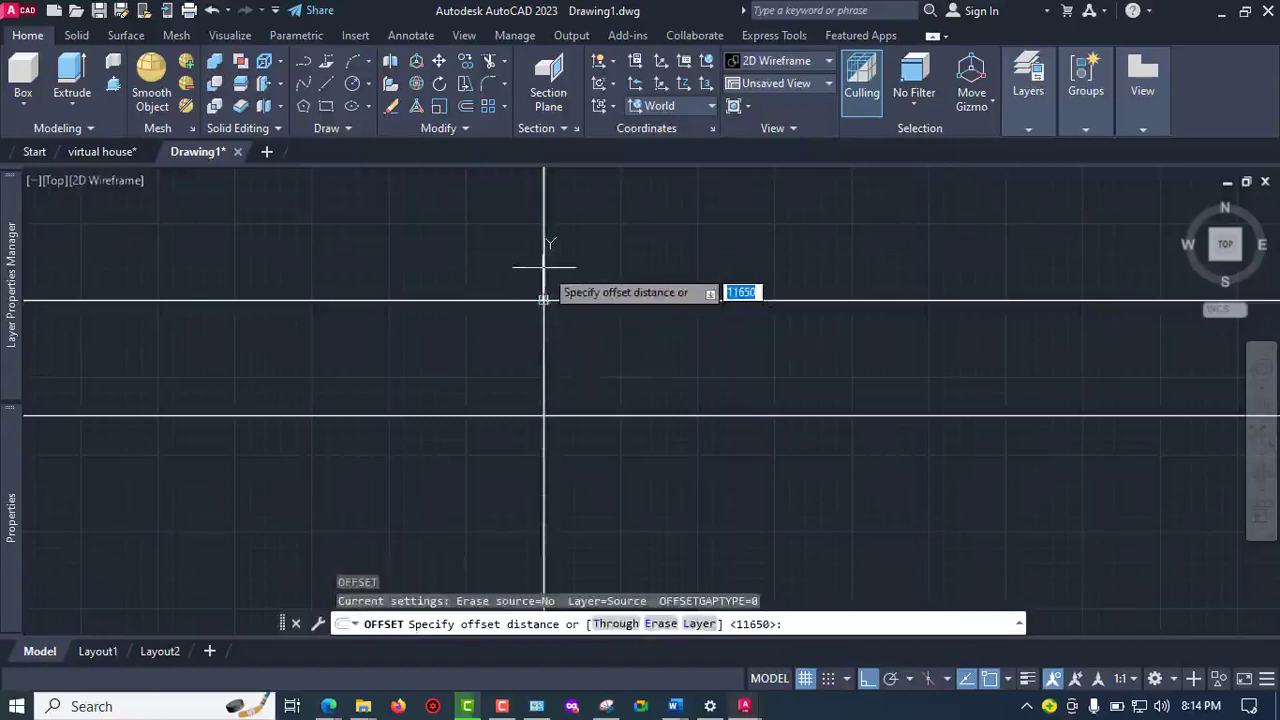
left_click(113, 150)
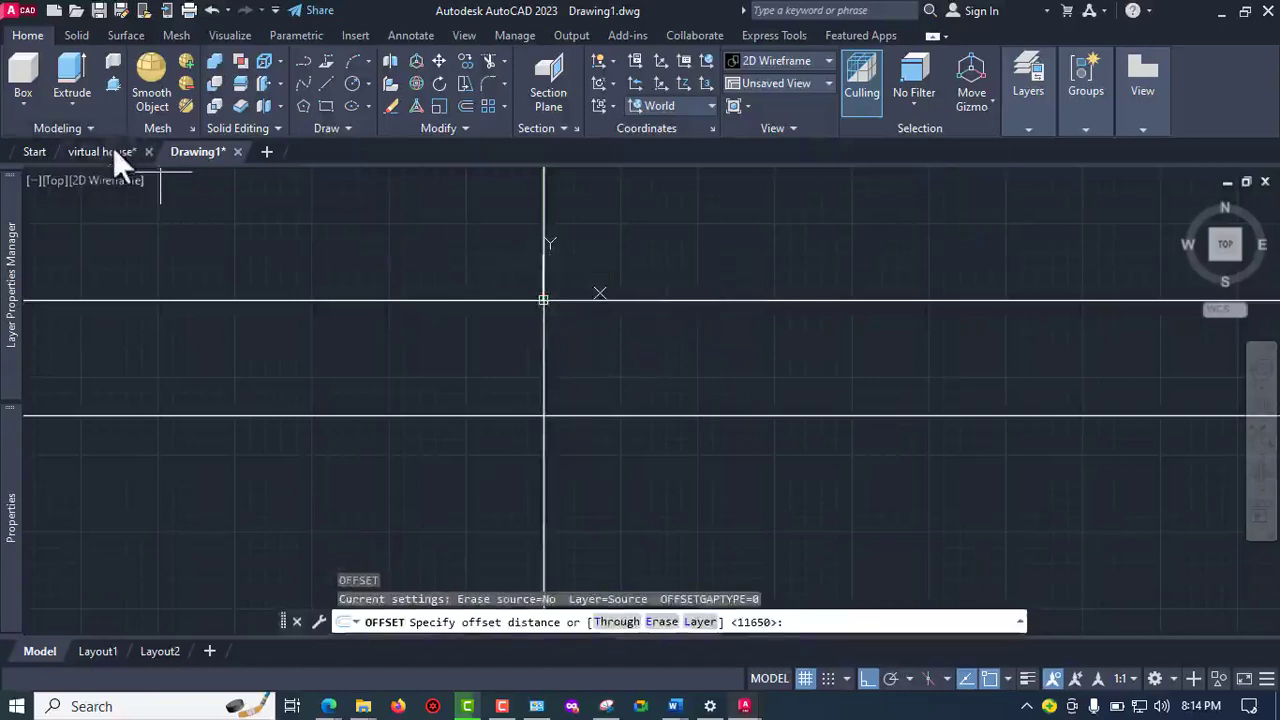
left_click(215, 152)
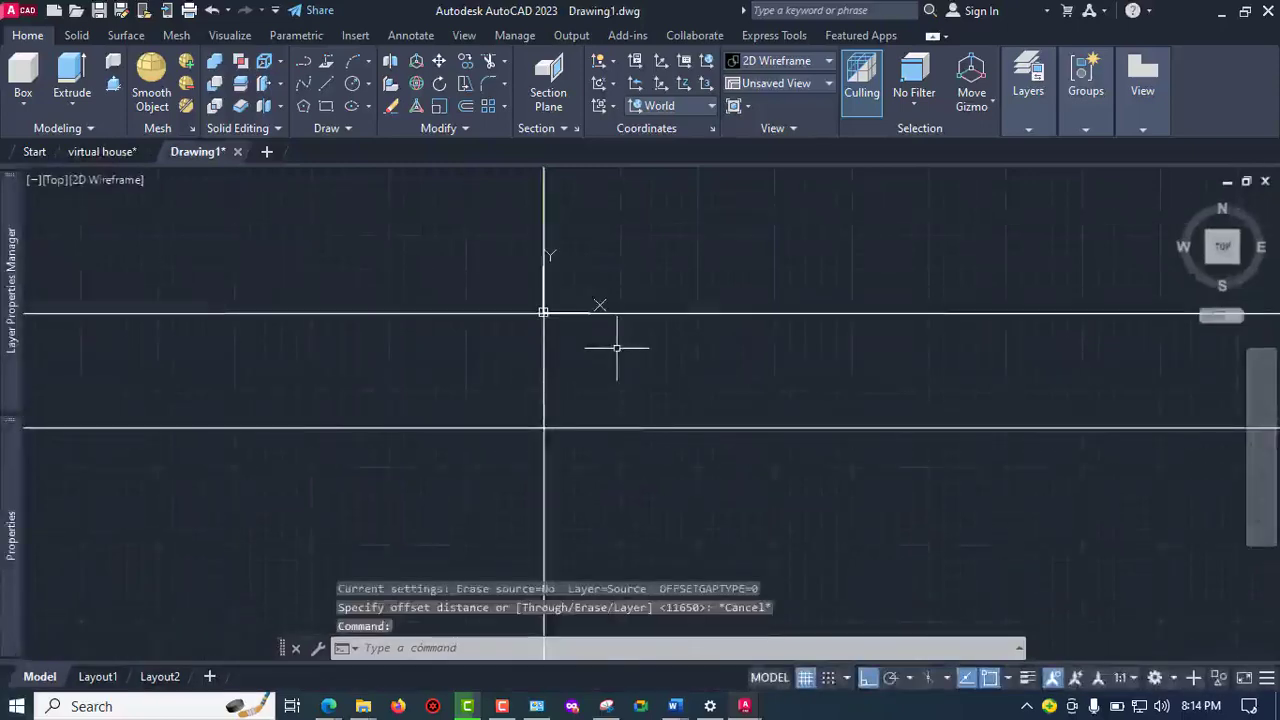
Offset the vertical construction line 12570 mm to the right
type("o")
key("Return")
type("1")
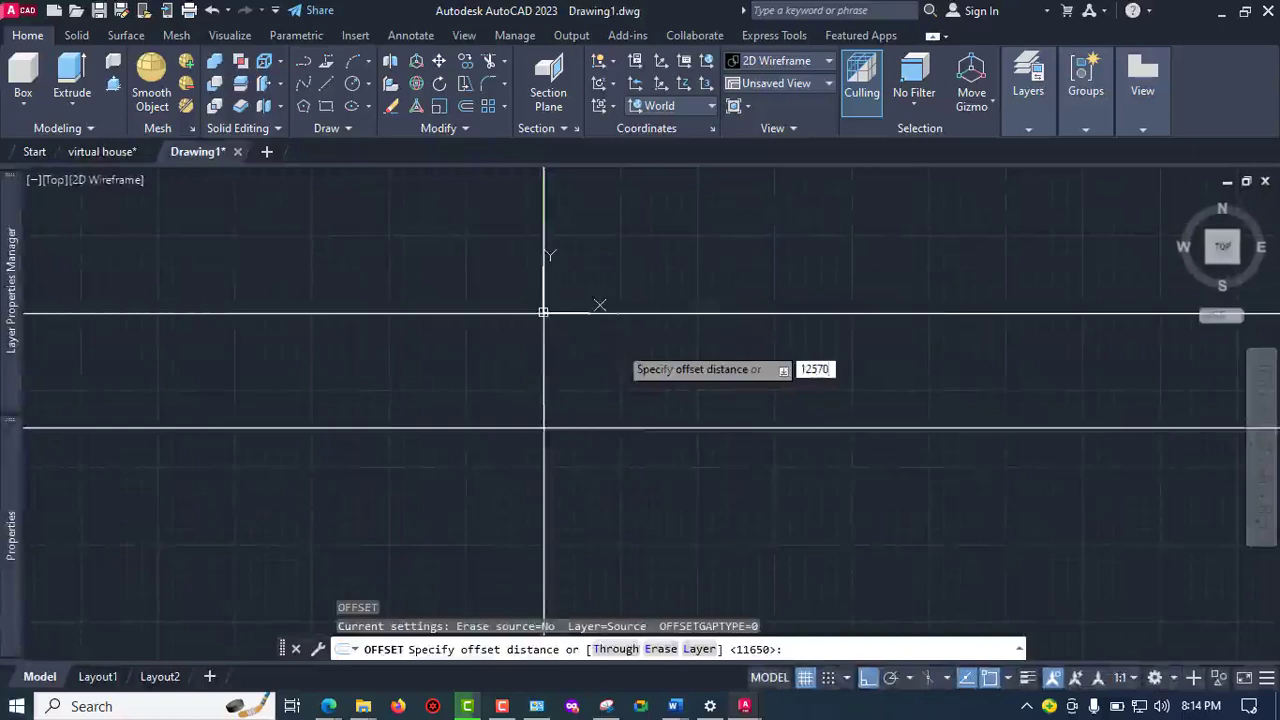
type("2570")
key("Return")
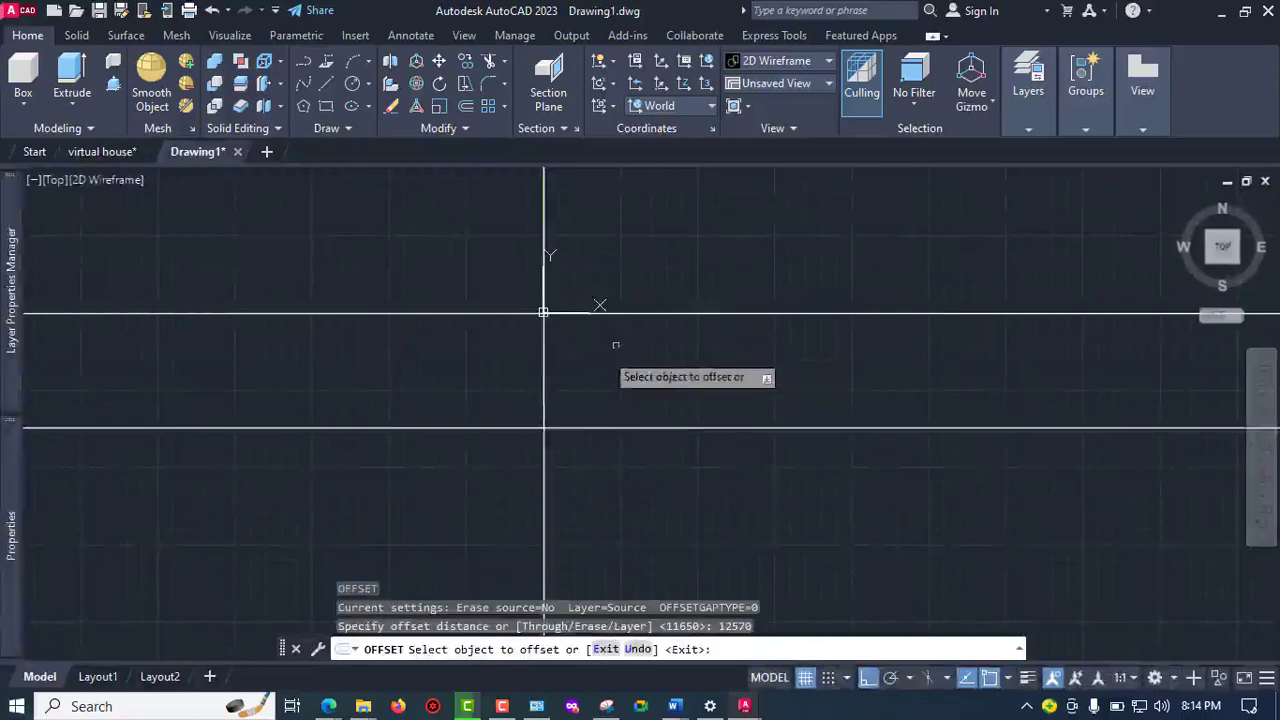
left_click(543, 375)
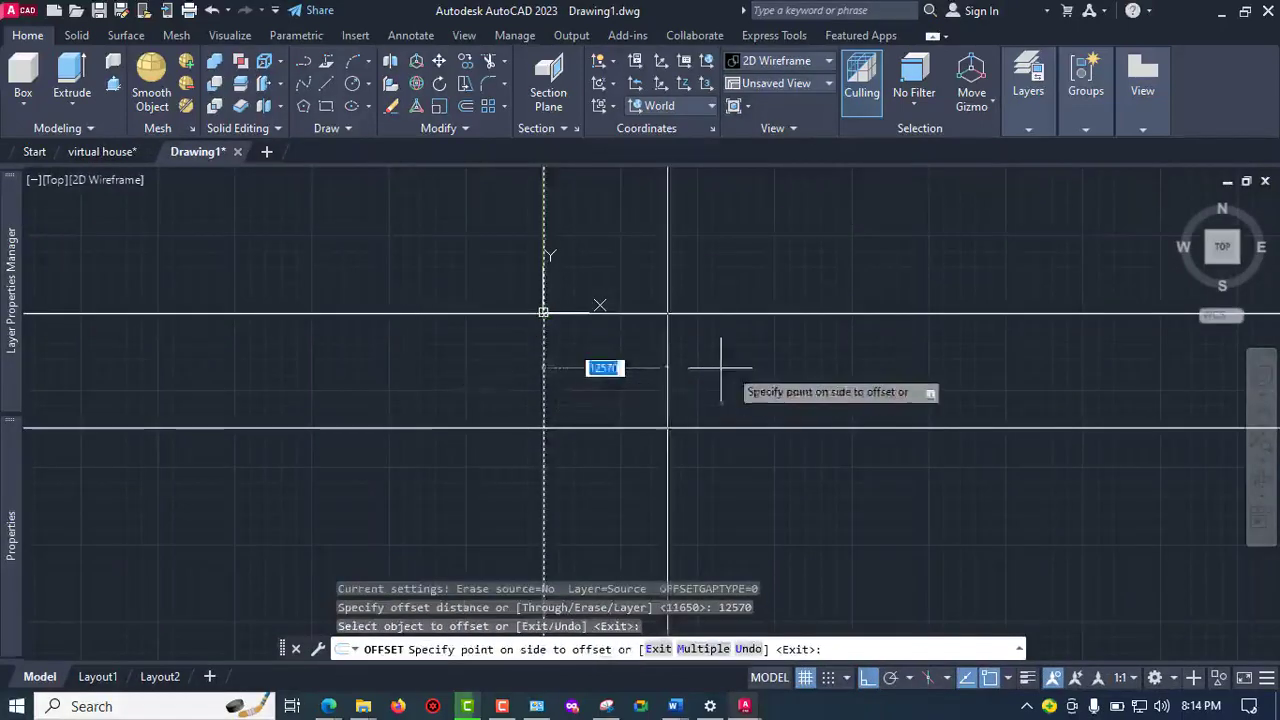
left_click(786, 364)
scroll(639, 358, "up", 2)
key("Escape")
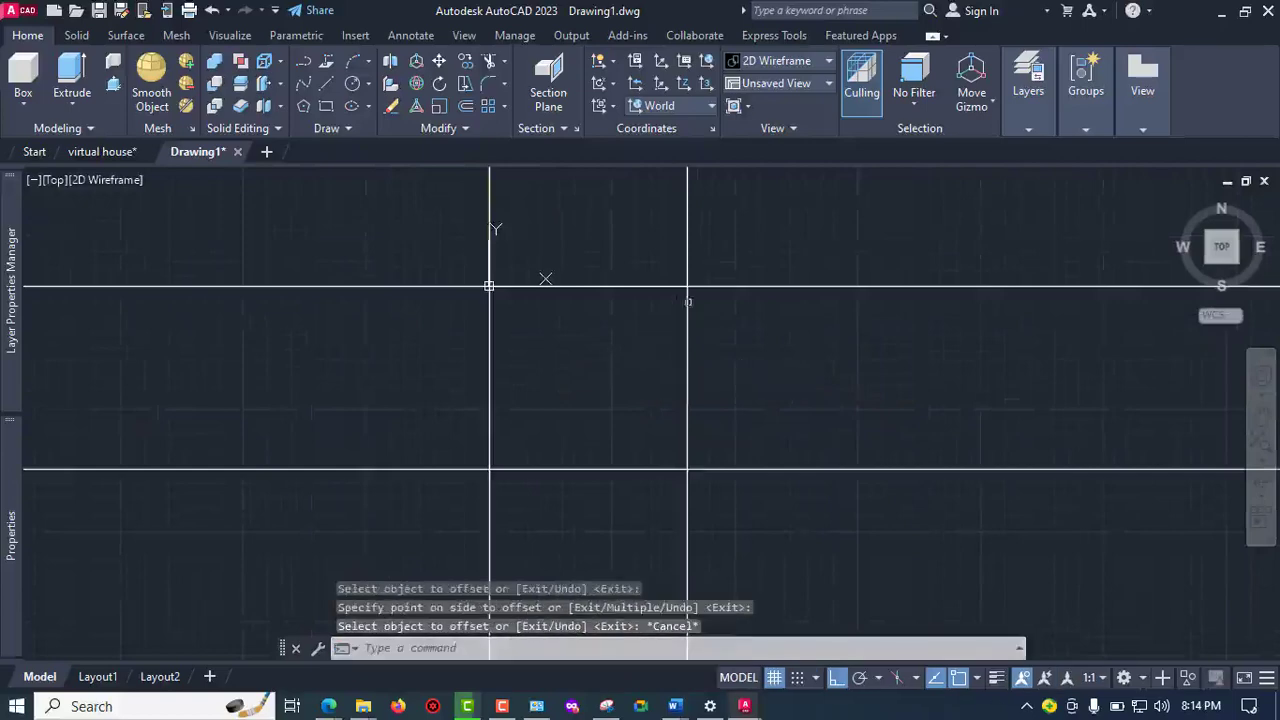
Trim the overhanging ends of all four construction lines so only the closed rectangular house outline remains
type("tr")
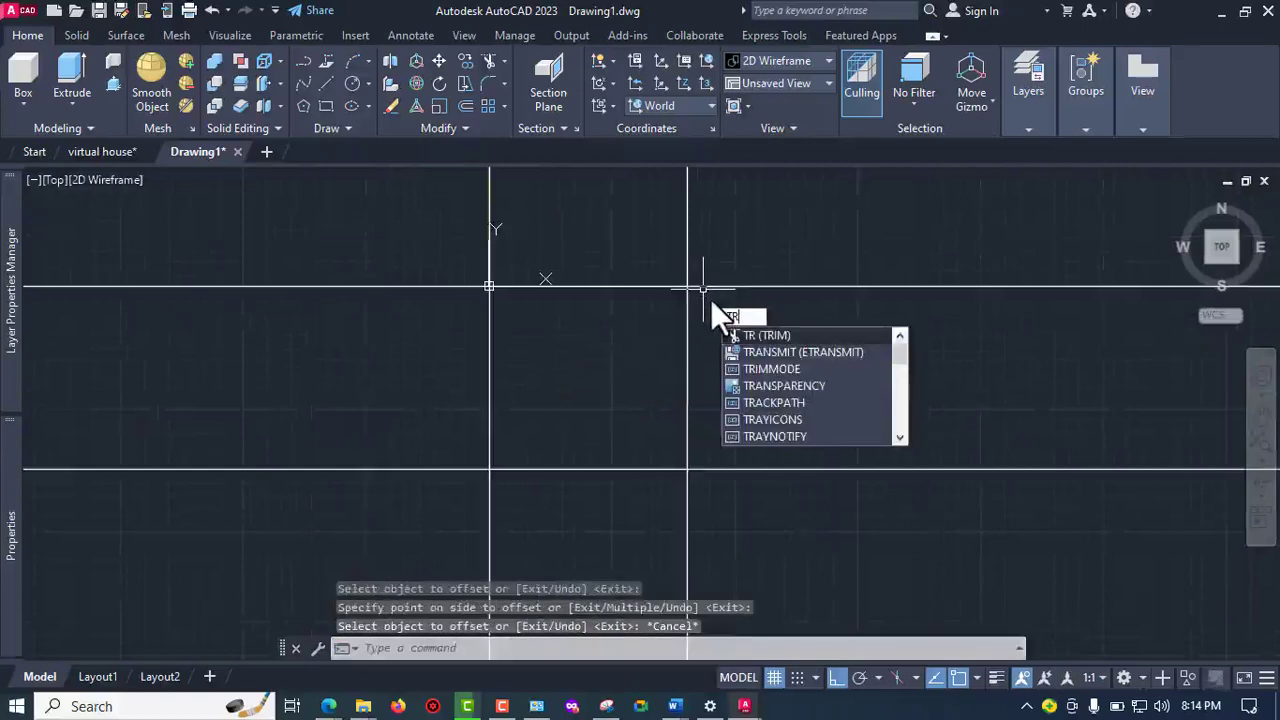
left_click(491, 60)
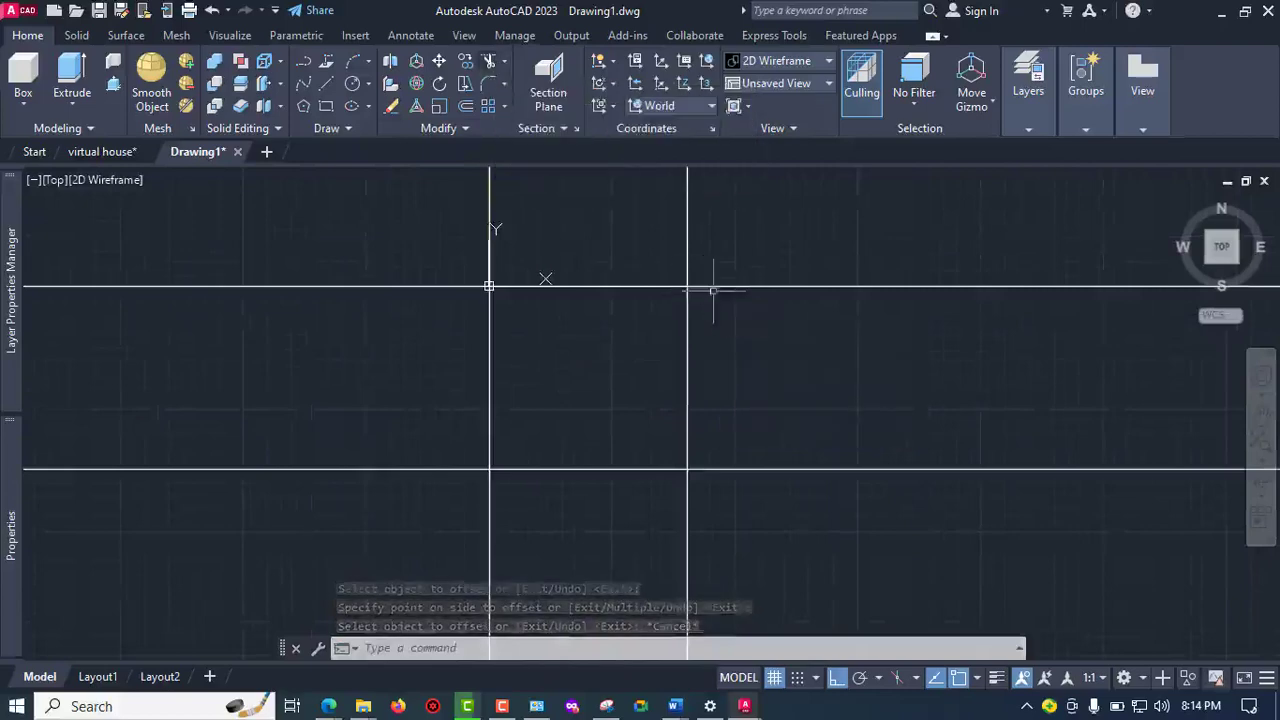
left_click(490, 60)
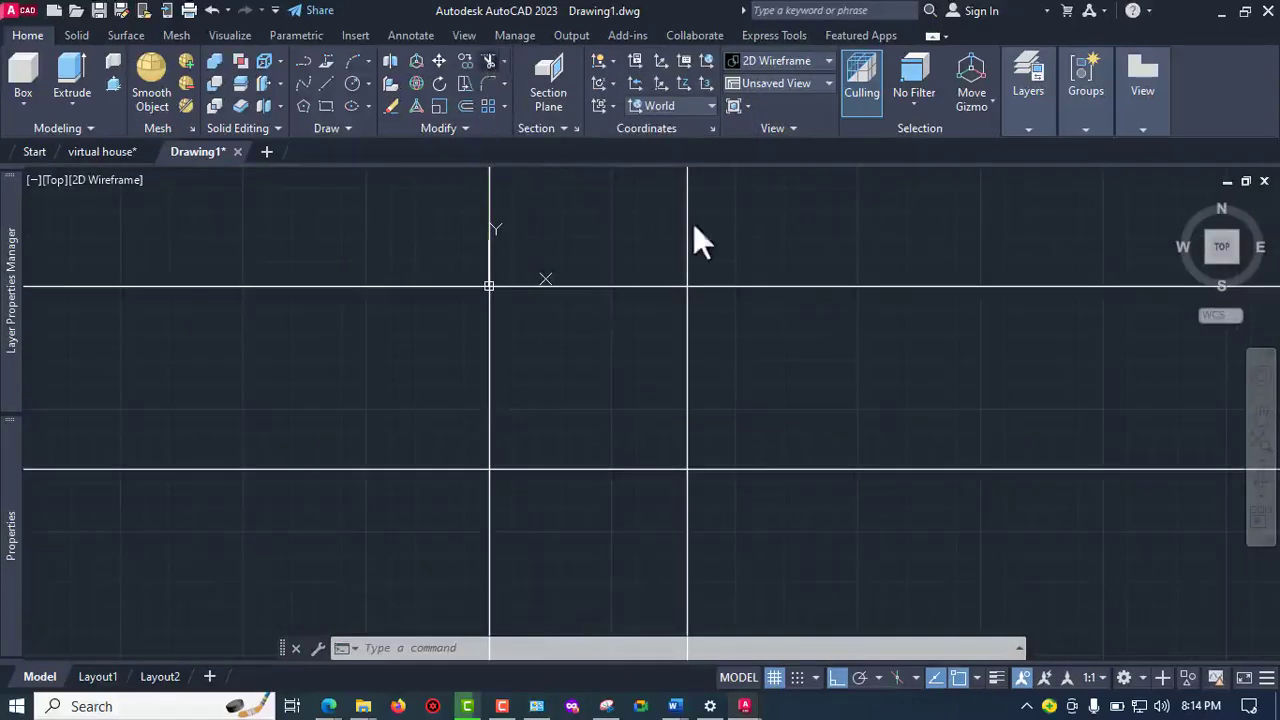
left_click(689, 250)
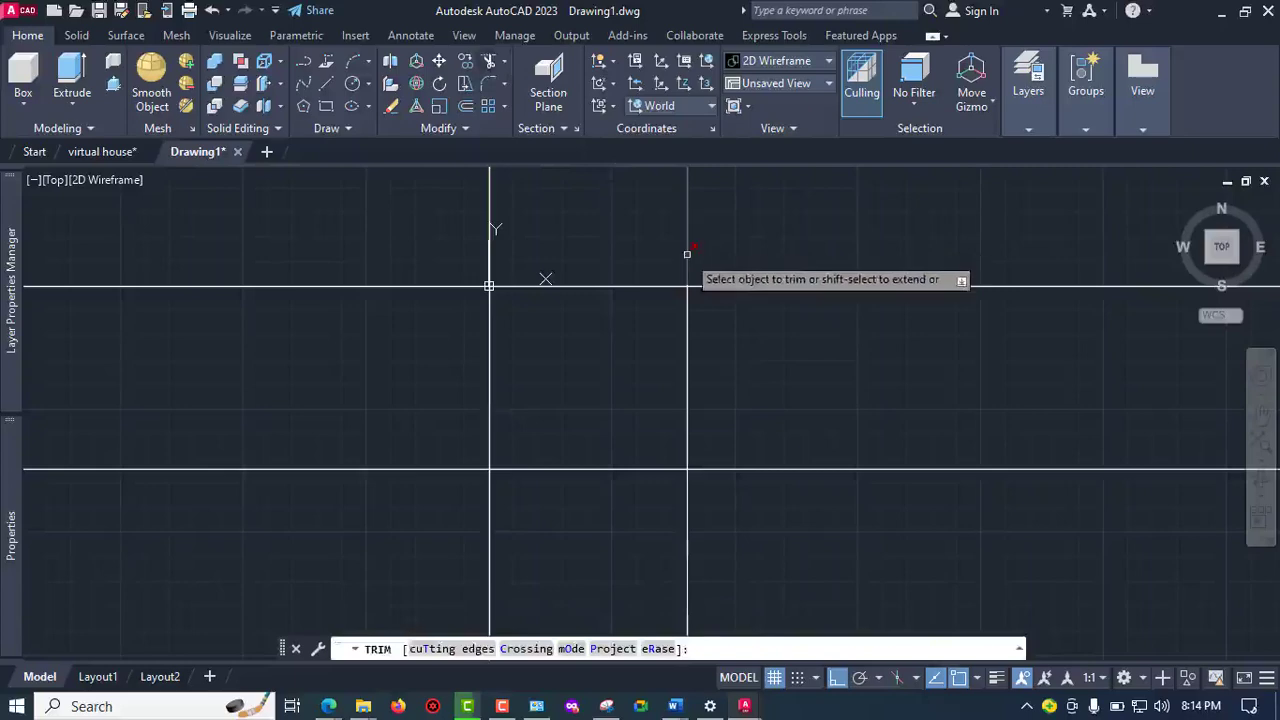
left_click(715, 287)
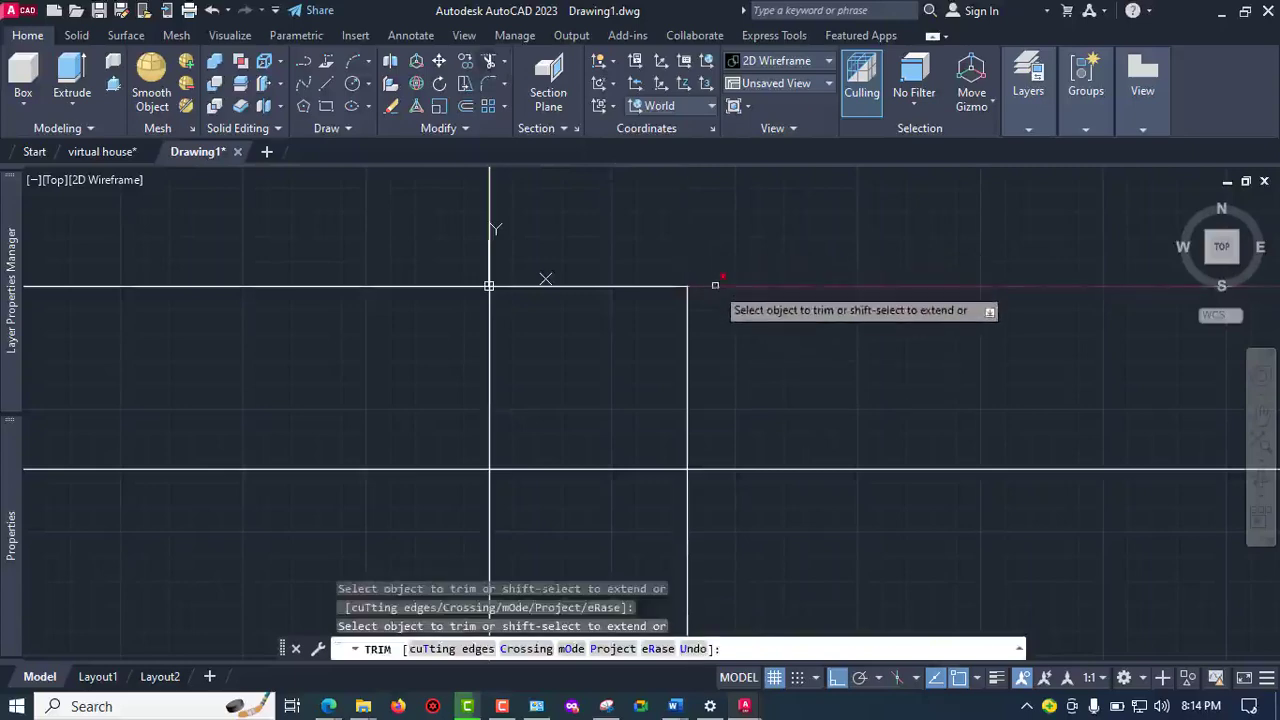
left_click(488, 196)
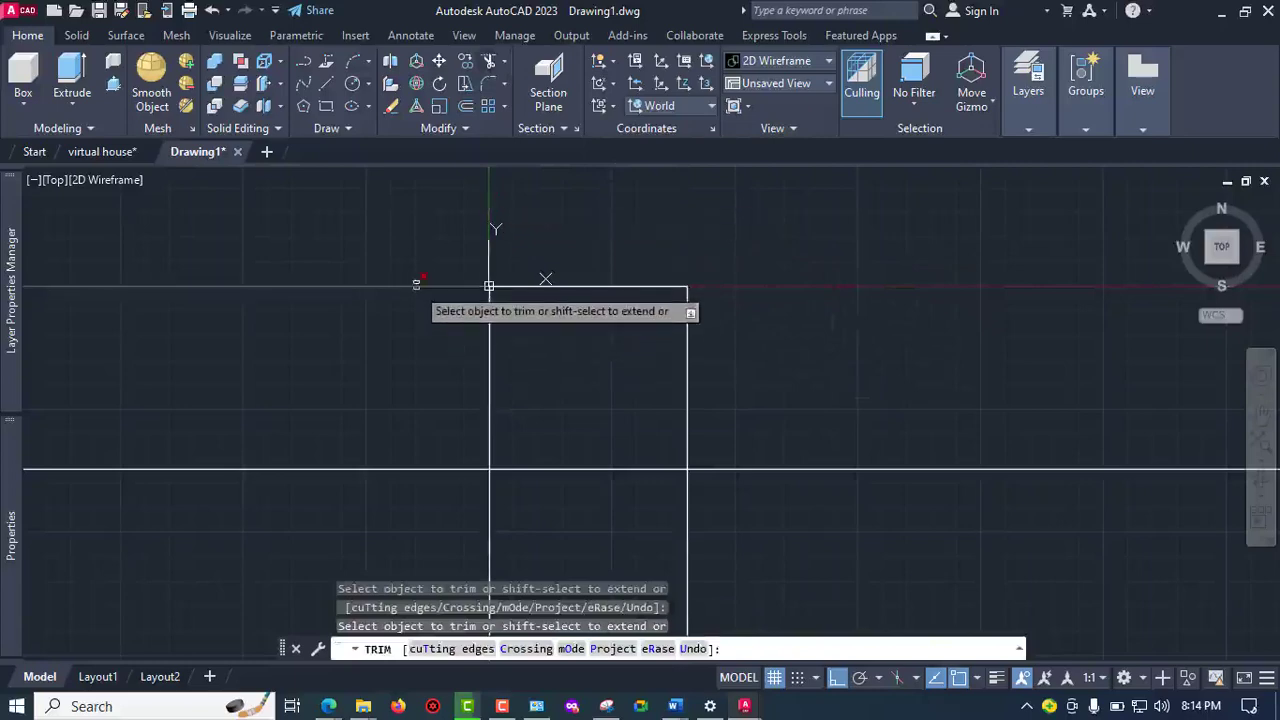
left_click_drag(468, 253, 358, 522)
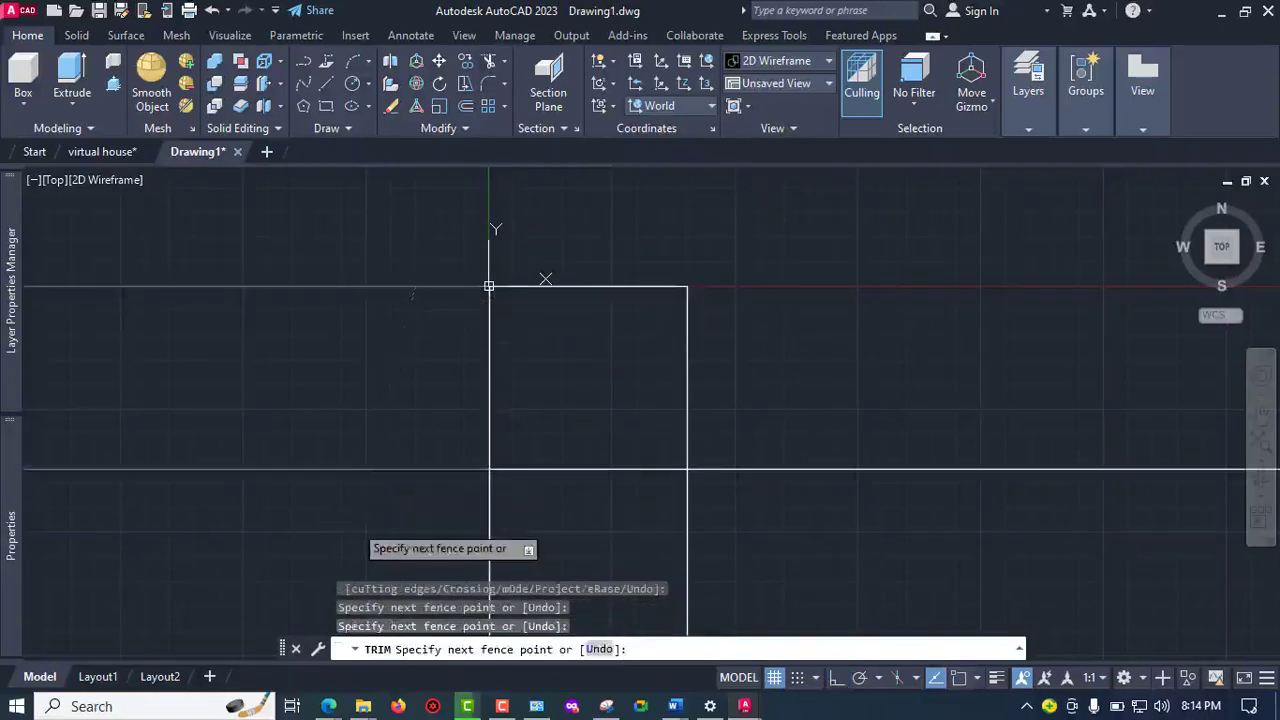
mouse_move(765, 543)
left_mouse_down()
mouse_move(400, 522)
mouse_move(400, 502)
left_mouse_up()
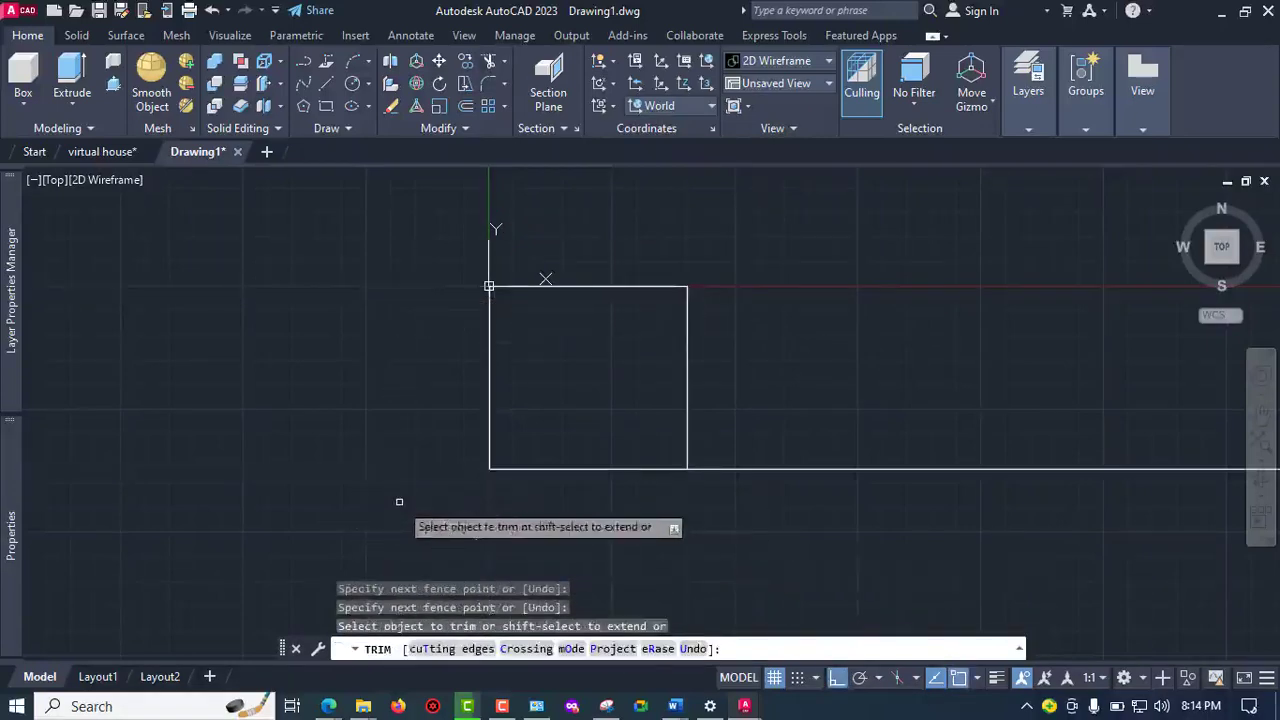
left_click_drag(830, 505, 797, 338)
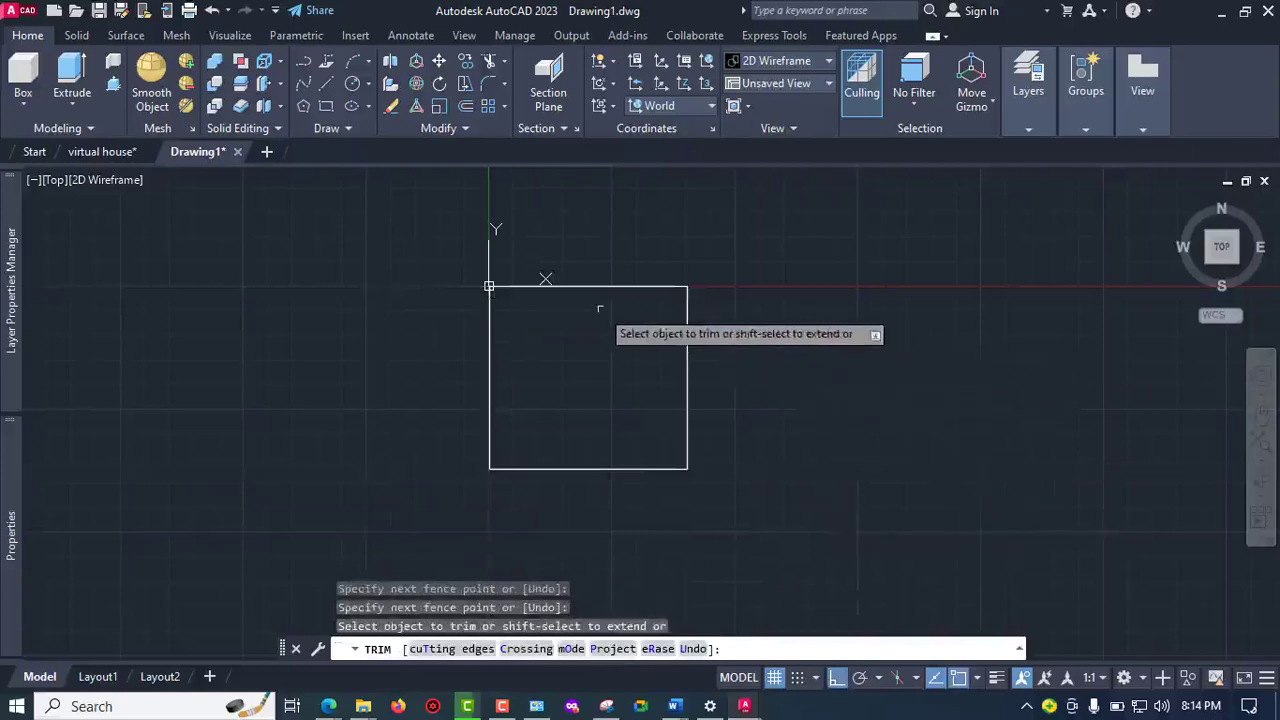
scroll(600, 310, "up", 2)
mouse_move(597, 361)
middle_mouse_down()
mouse_move(691, 361)
mouse_move(677, 371)
middle_mouse_up()
key("Escape")
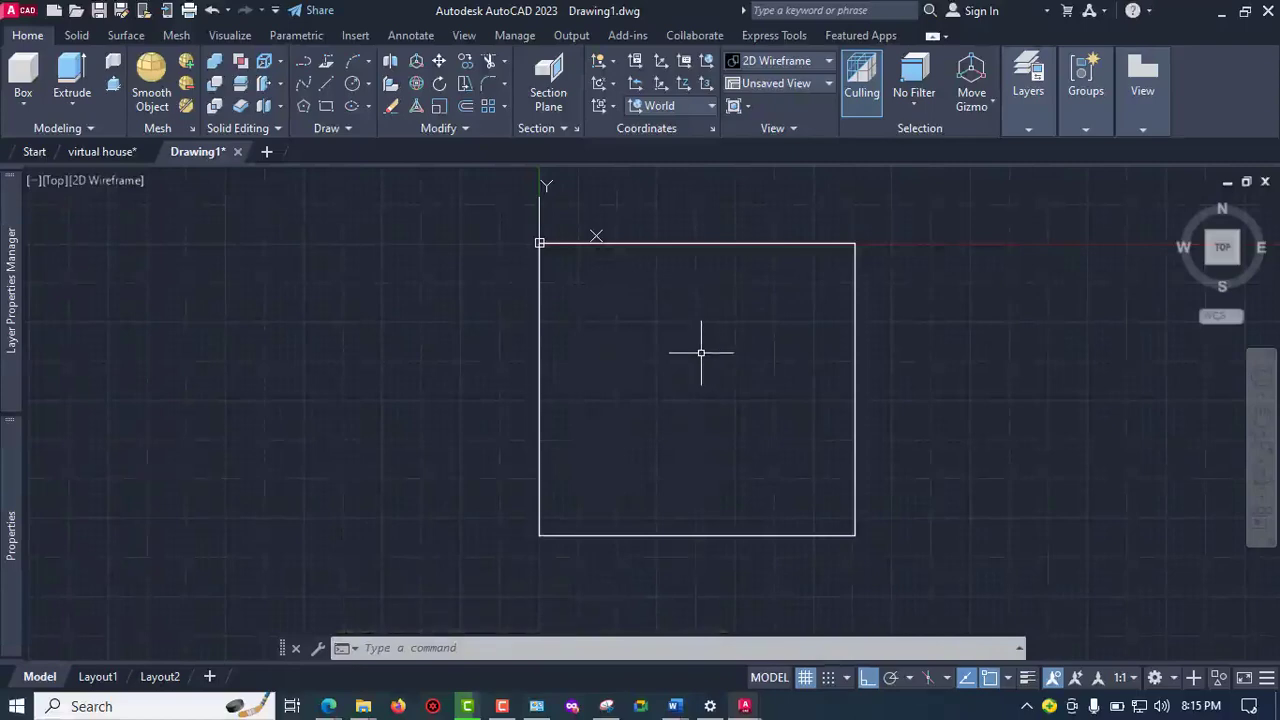
Offset the right and bottom edges of the house outline 225 mm inward for the wall thickness
left_click(886, 572)
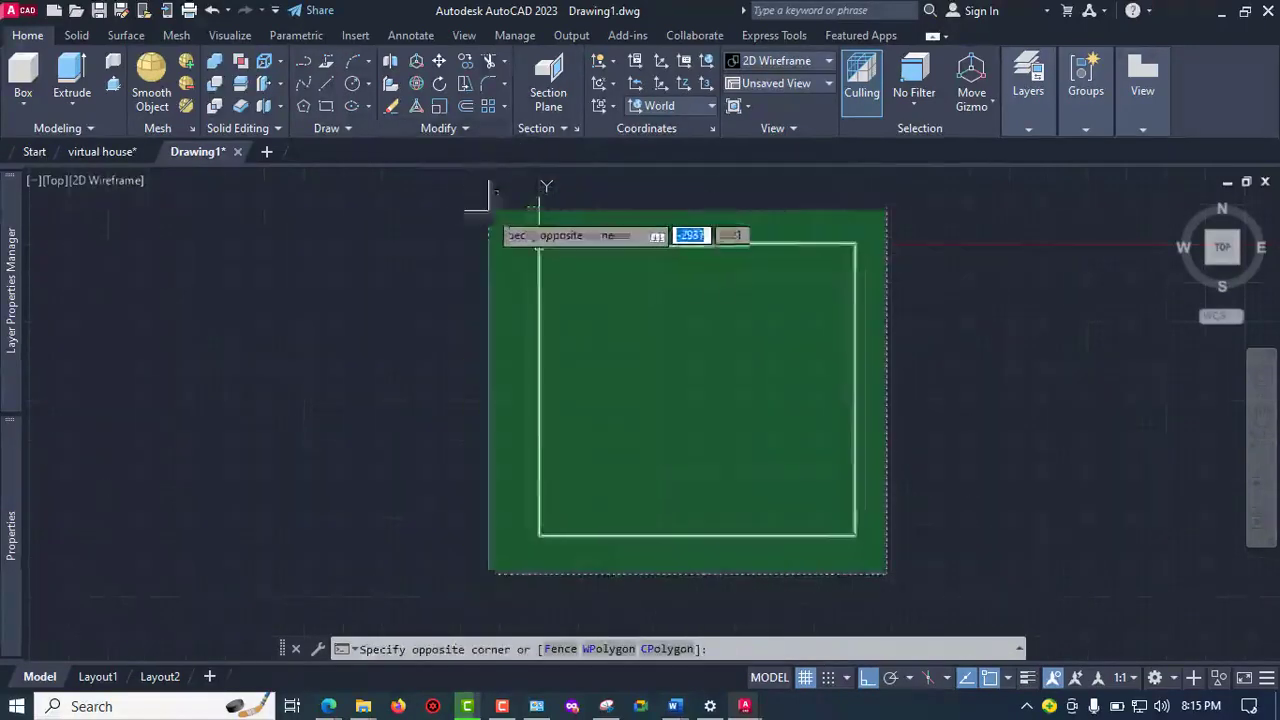
left_click(489, 210)
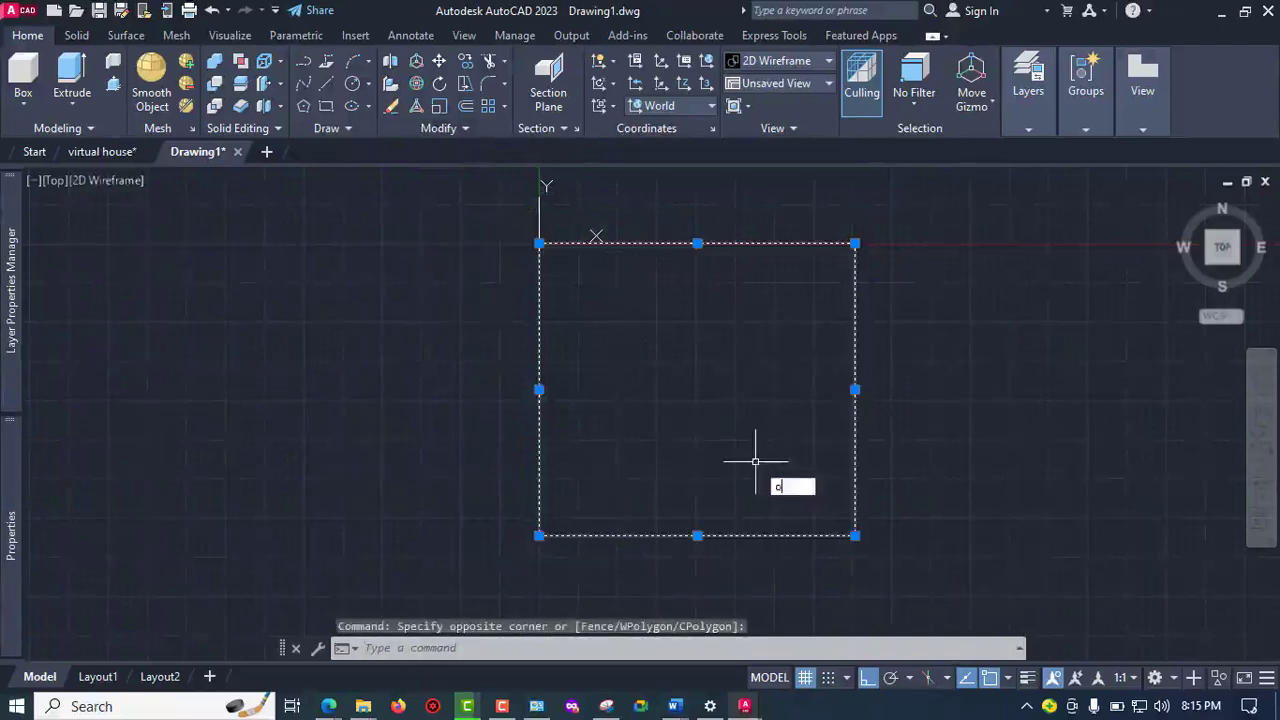
key("Return")
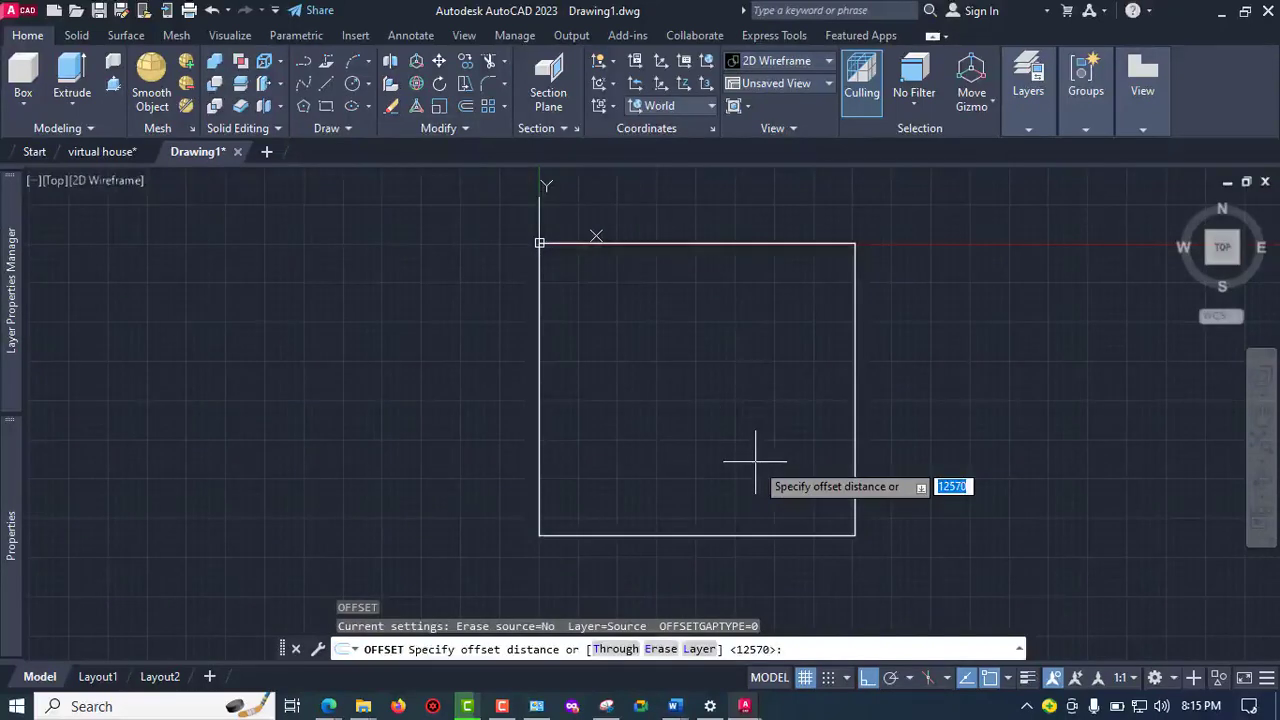
type("224")
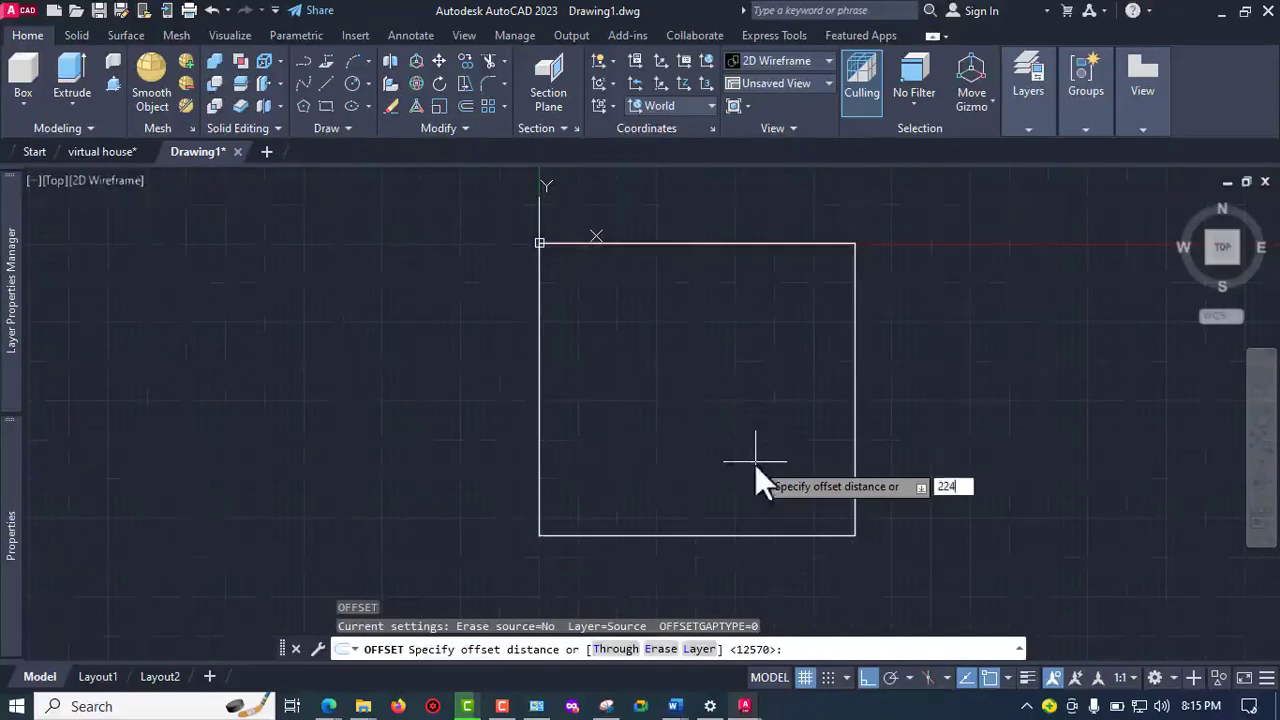
key("BackSpace")
type("5")
key("Return")
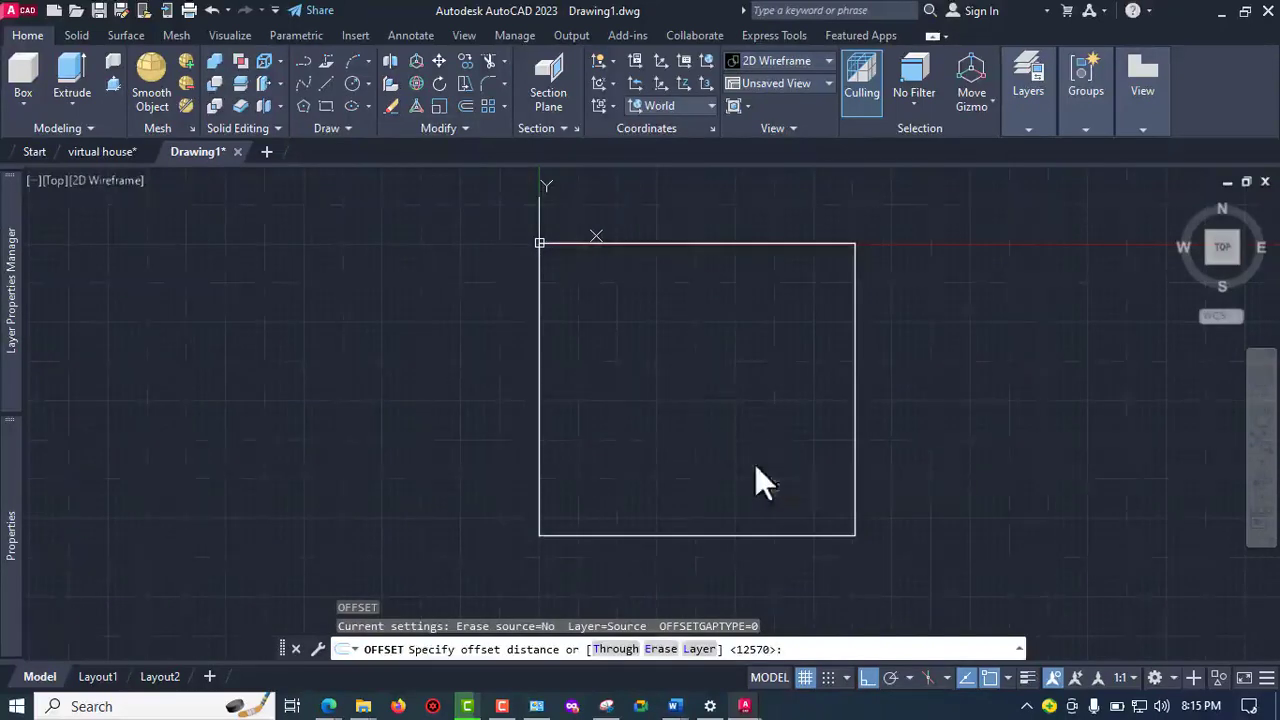
left_click(853, 475)
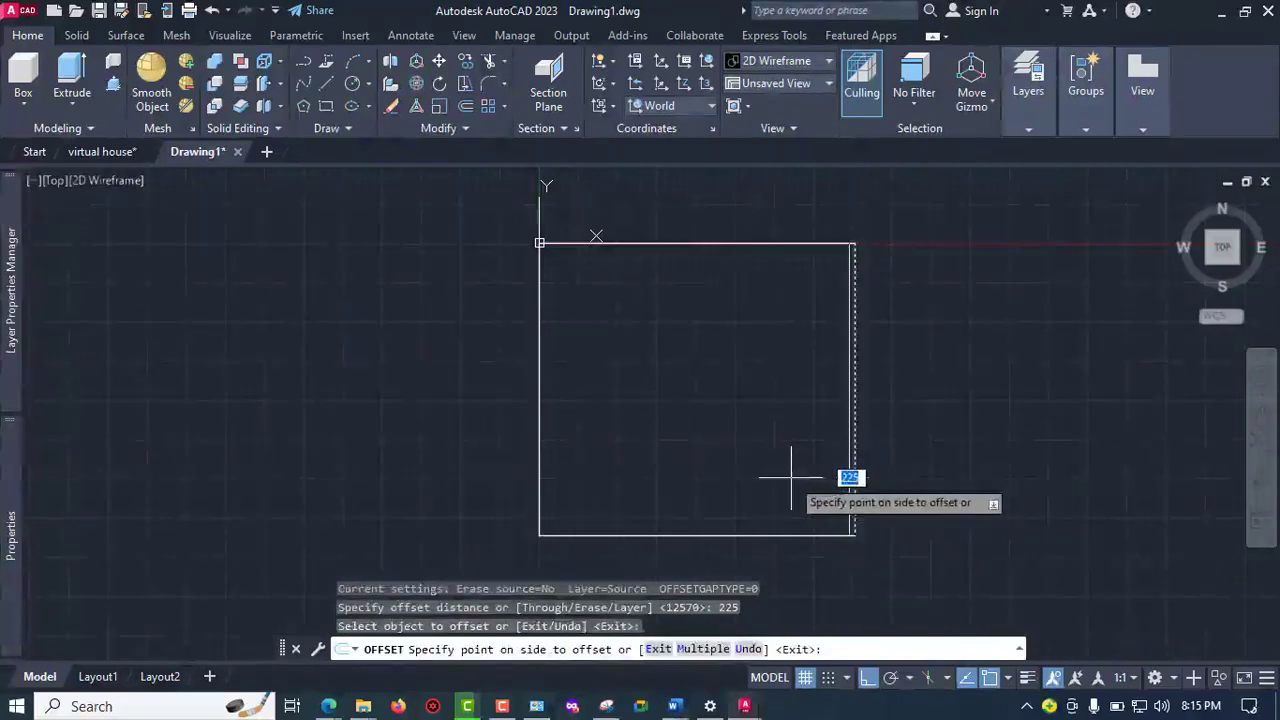
left_click(790, 477)
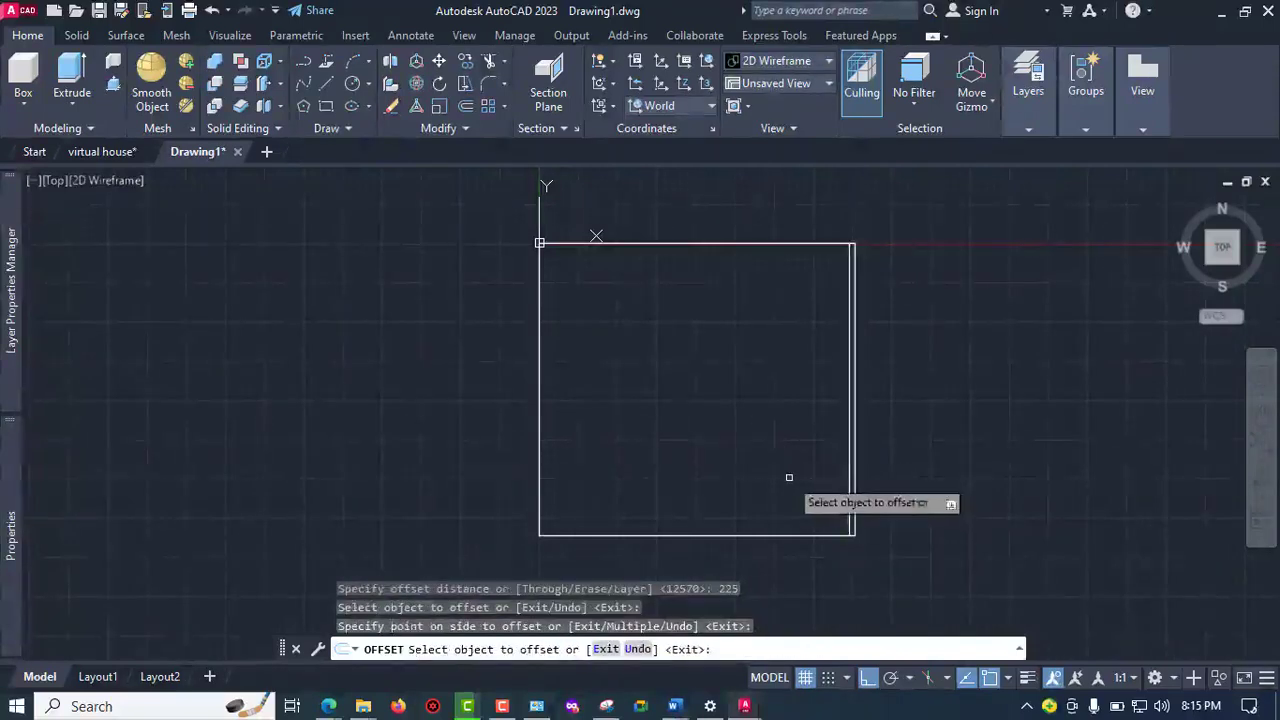
left_click(779, 532)
left_click(683, 462)
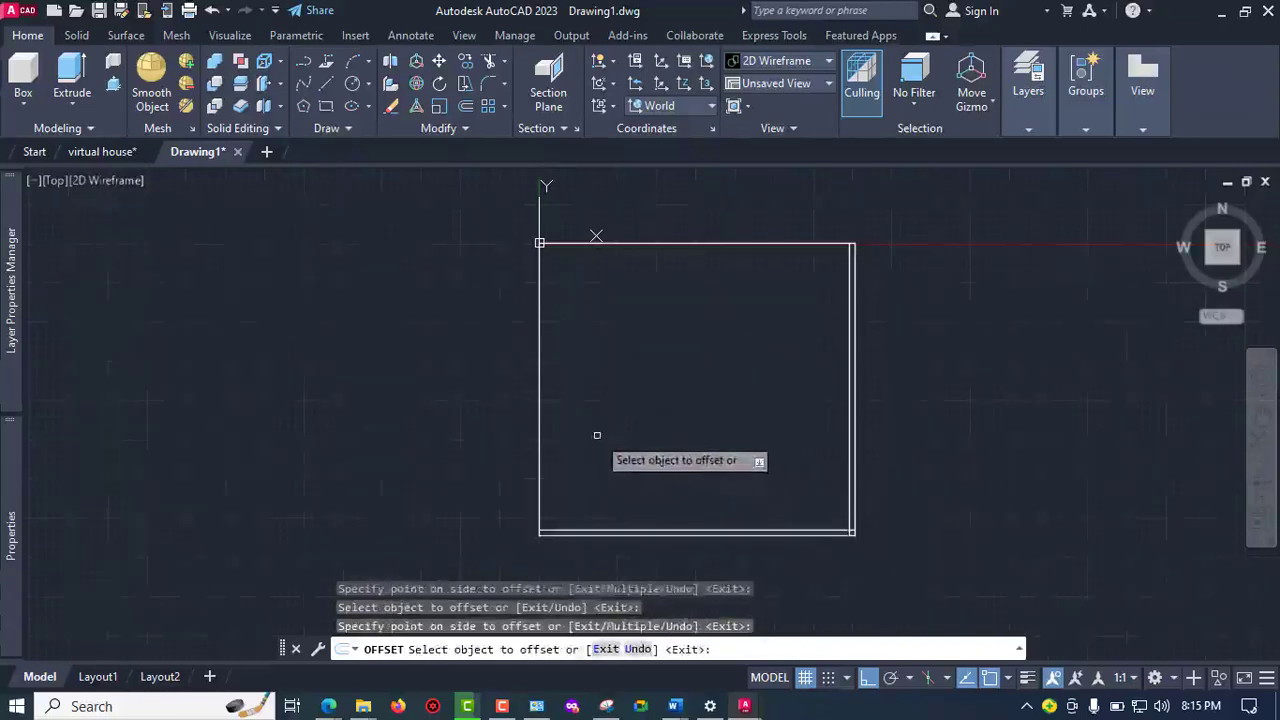
Offset the left and top edges of the house outline 225 mm inward and finish the Offset command
scroll(597, 434, "up", 2)
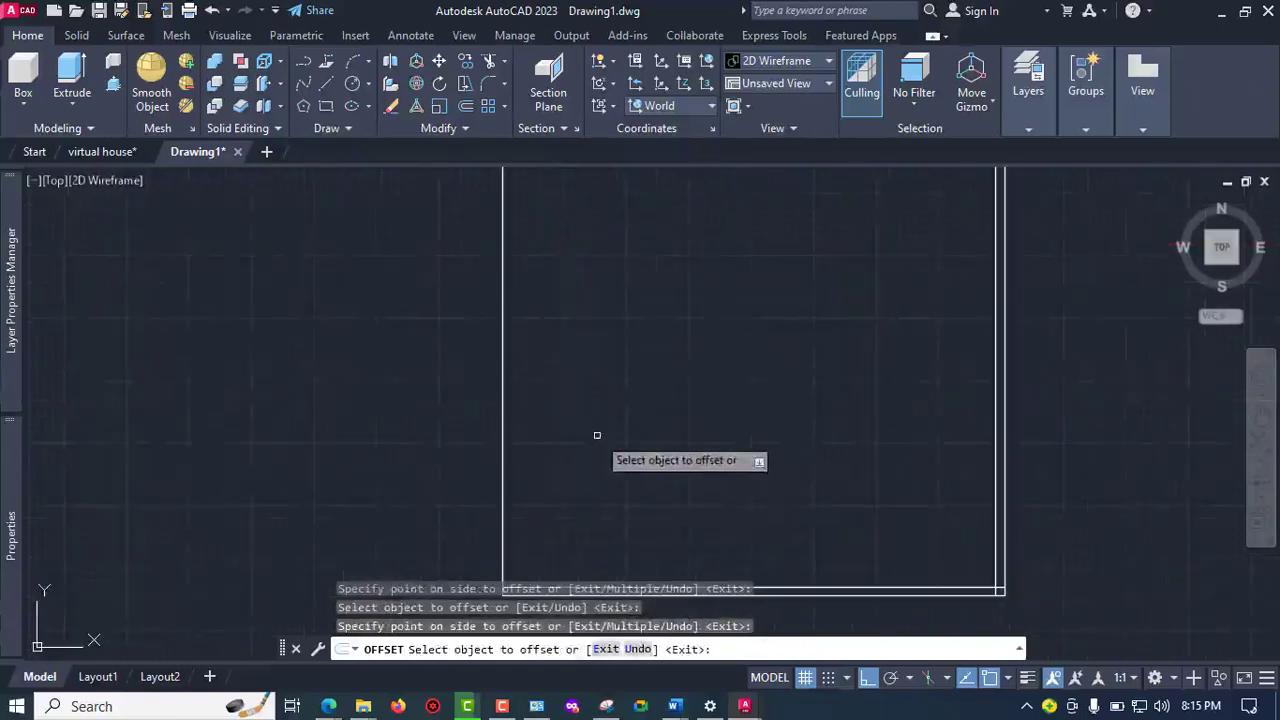
left_click(503, 448)
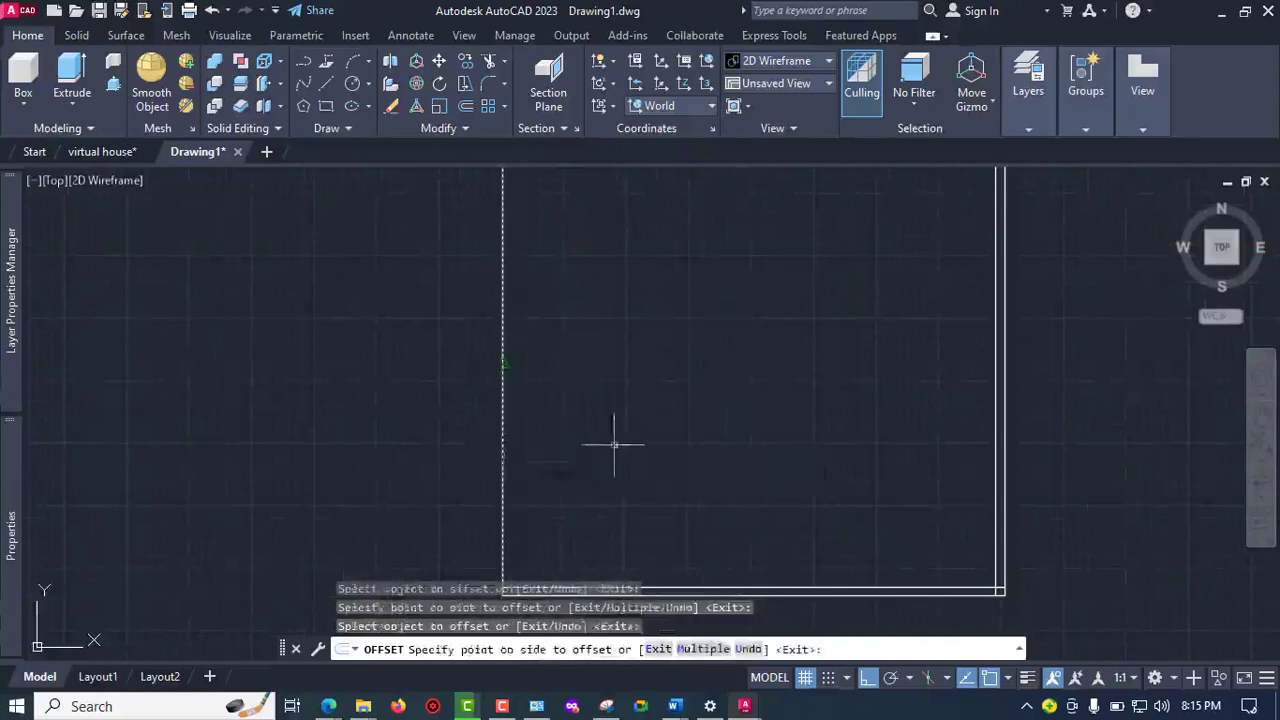
left_click(614, 443)
middle_click_drag(651, 380, 631, 549)
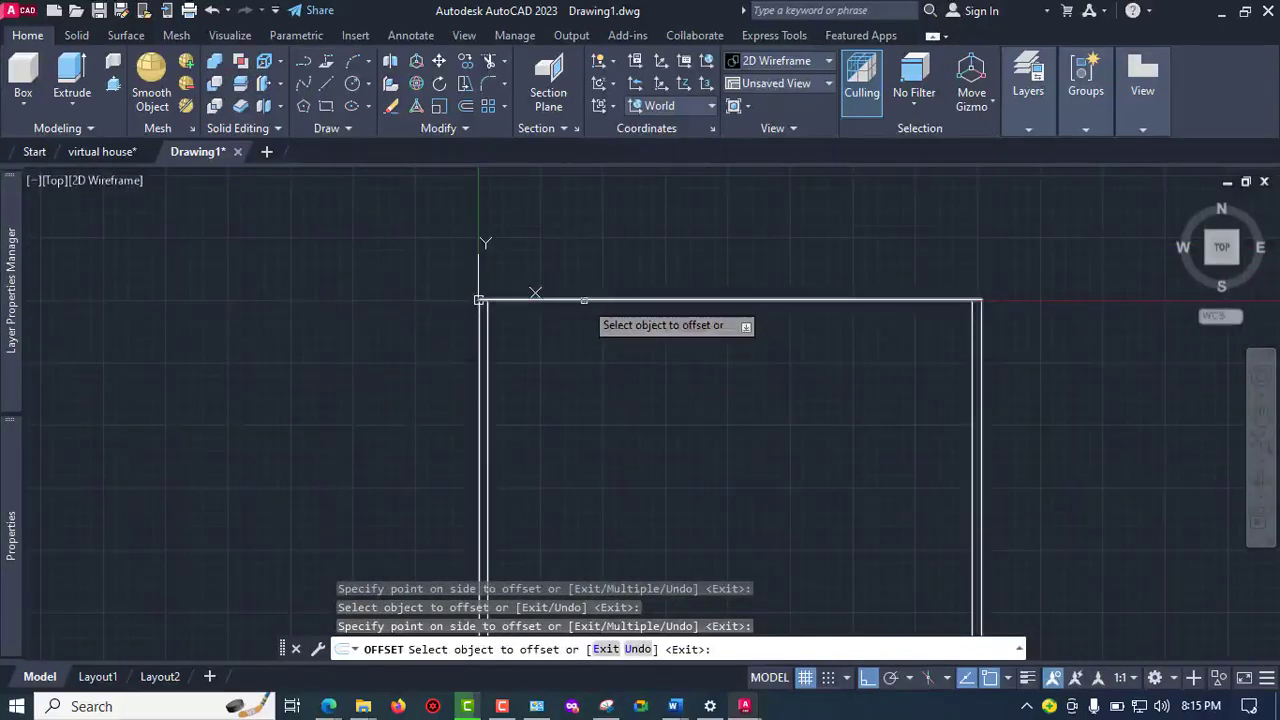
left_click(584, 301)
left_click(571, 384)
scroll(512, 330, "up", 3)
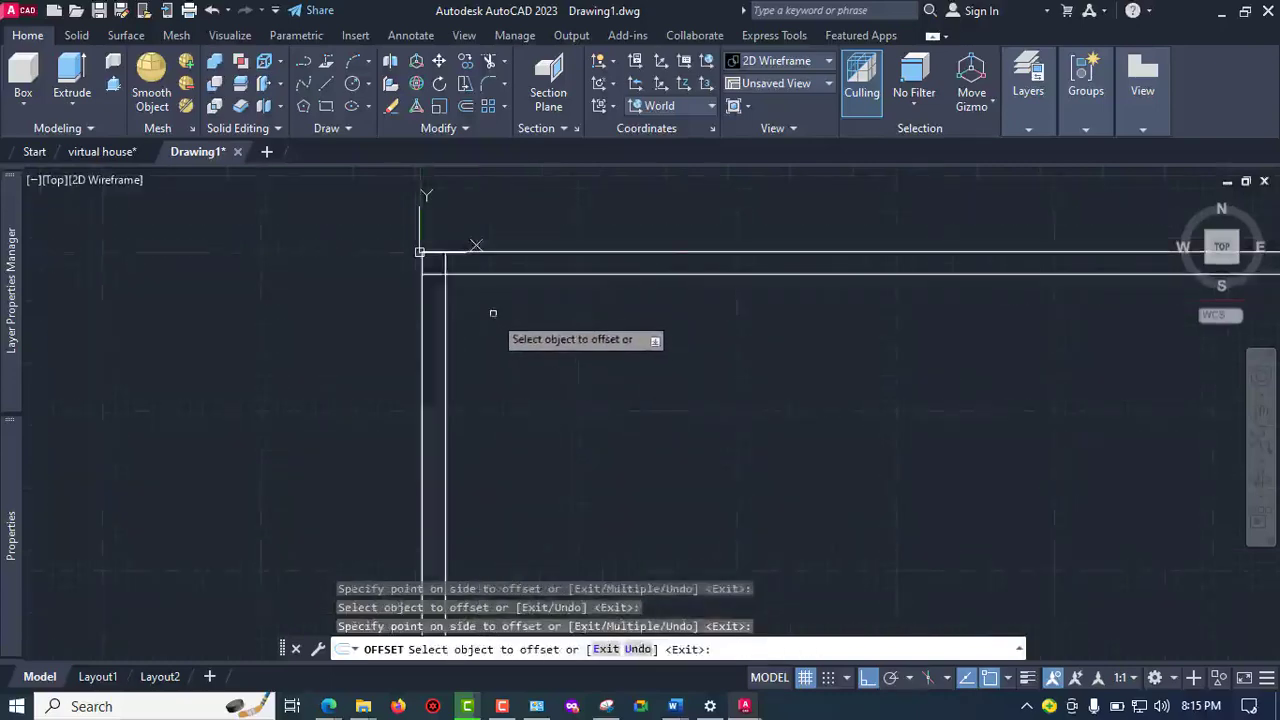
key("Escape")
scroll(484, 296, "down", 3)
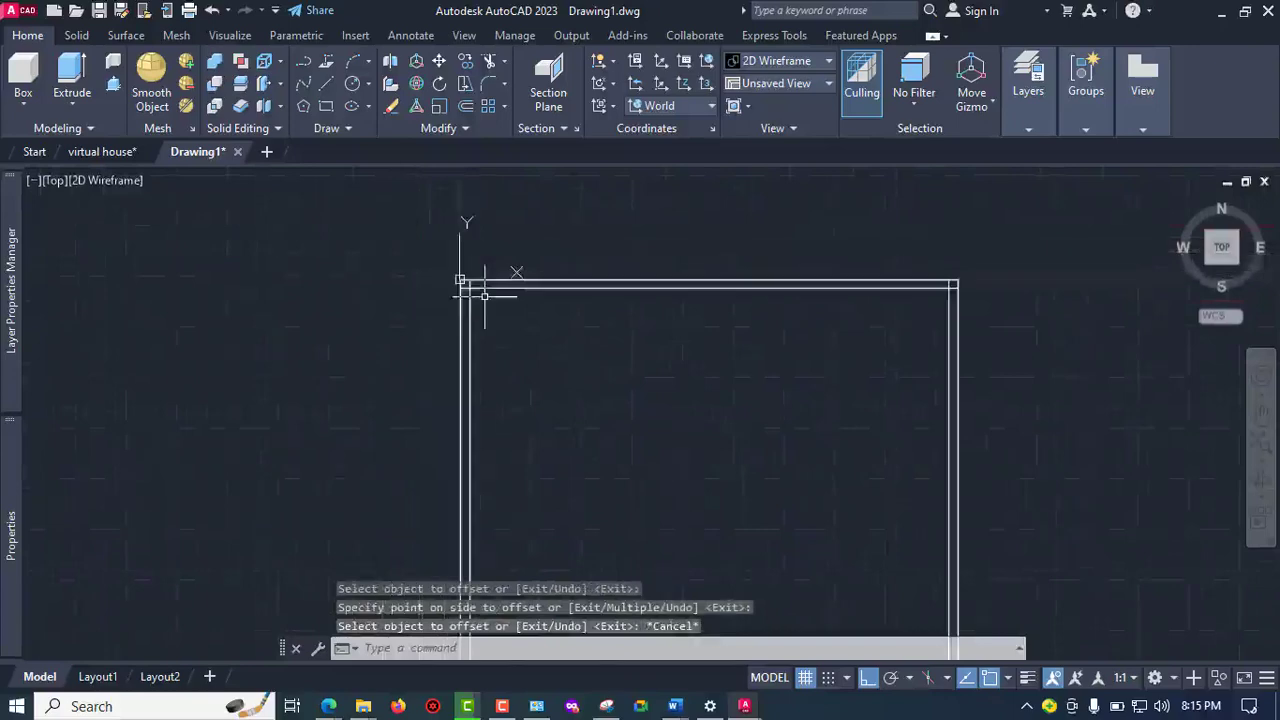
Check the width dimension of the upper-left room in the virtual house drawing and return to Drawing1
left_click(127, 157)
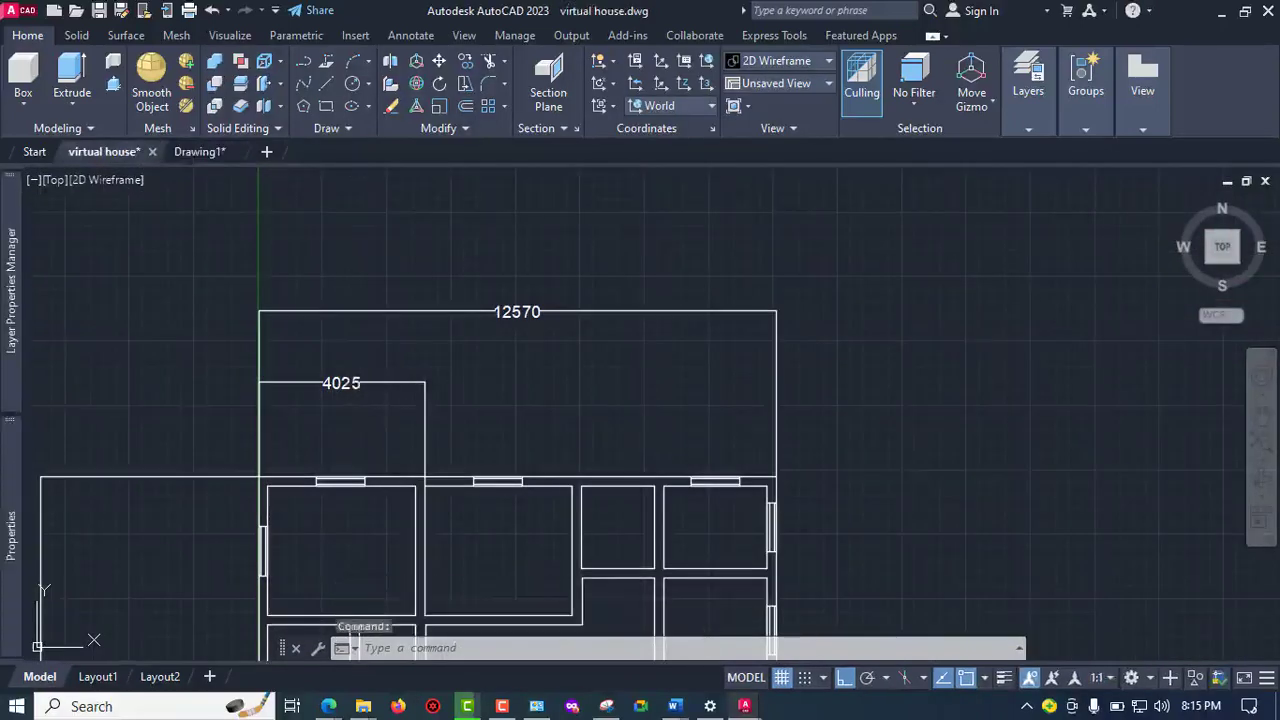
scroll(370, 432, "up", 3)
middle_click_drag(366, 429, 506, 315)
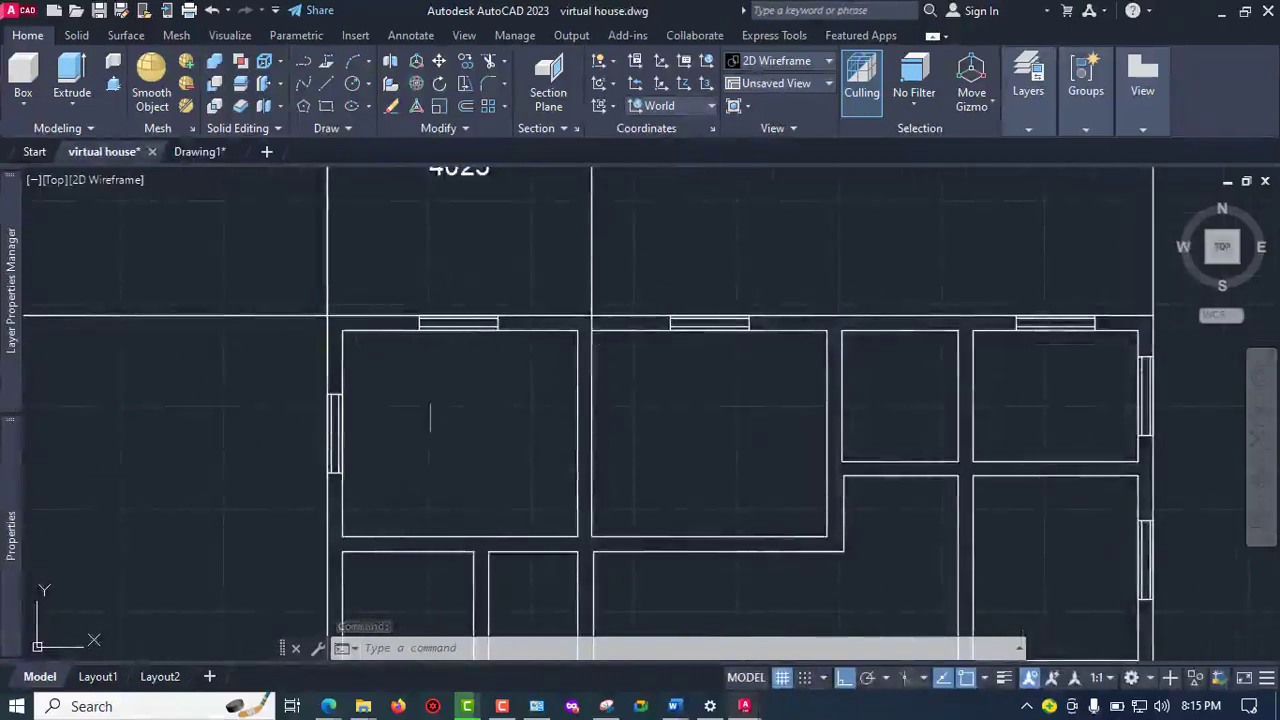
scroll(563, 403, "down", 2)
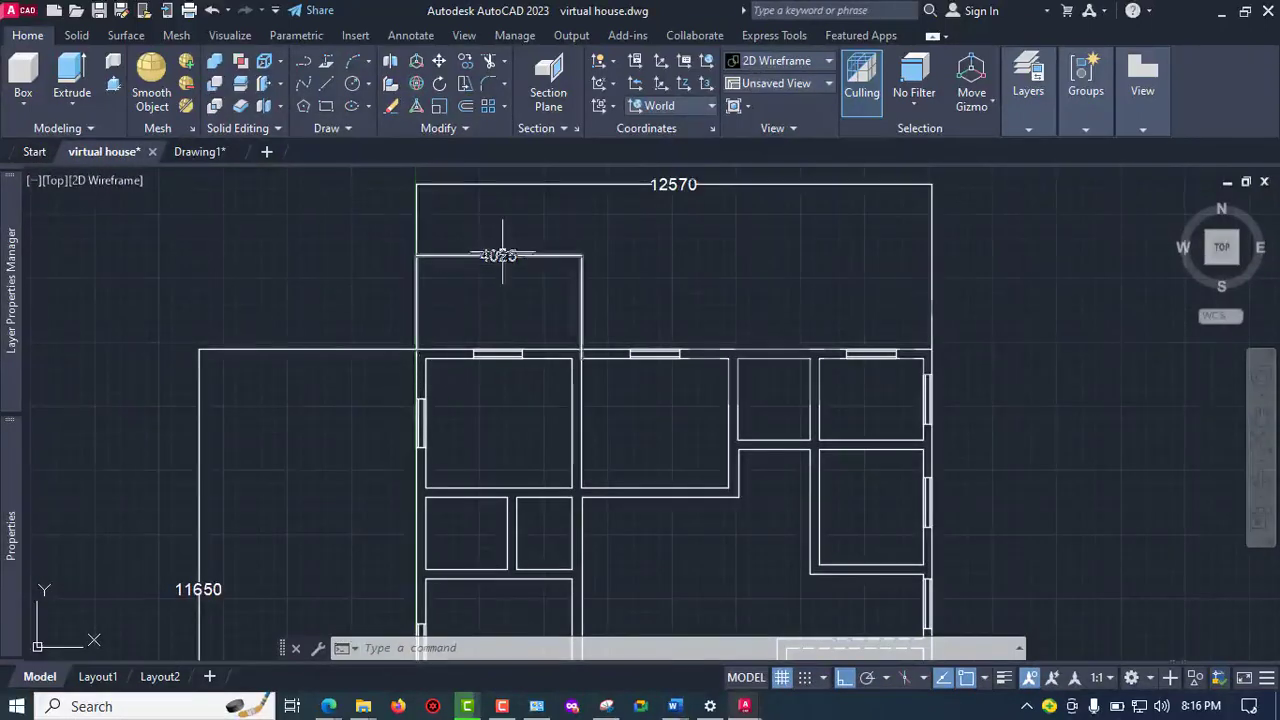
scroll(502, 255, "up", 3)
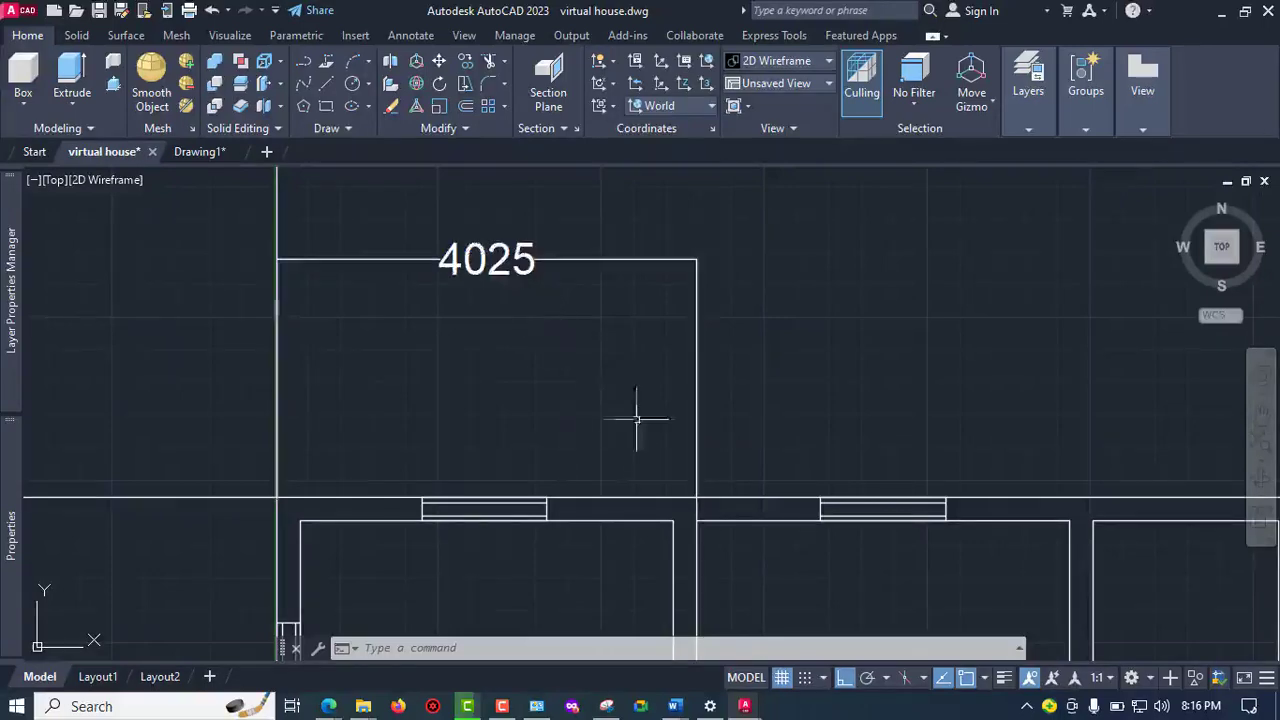
left_click(201, 151)
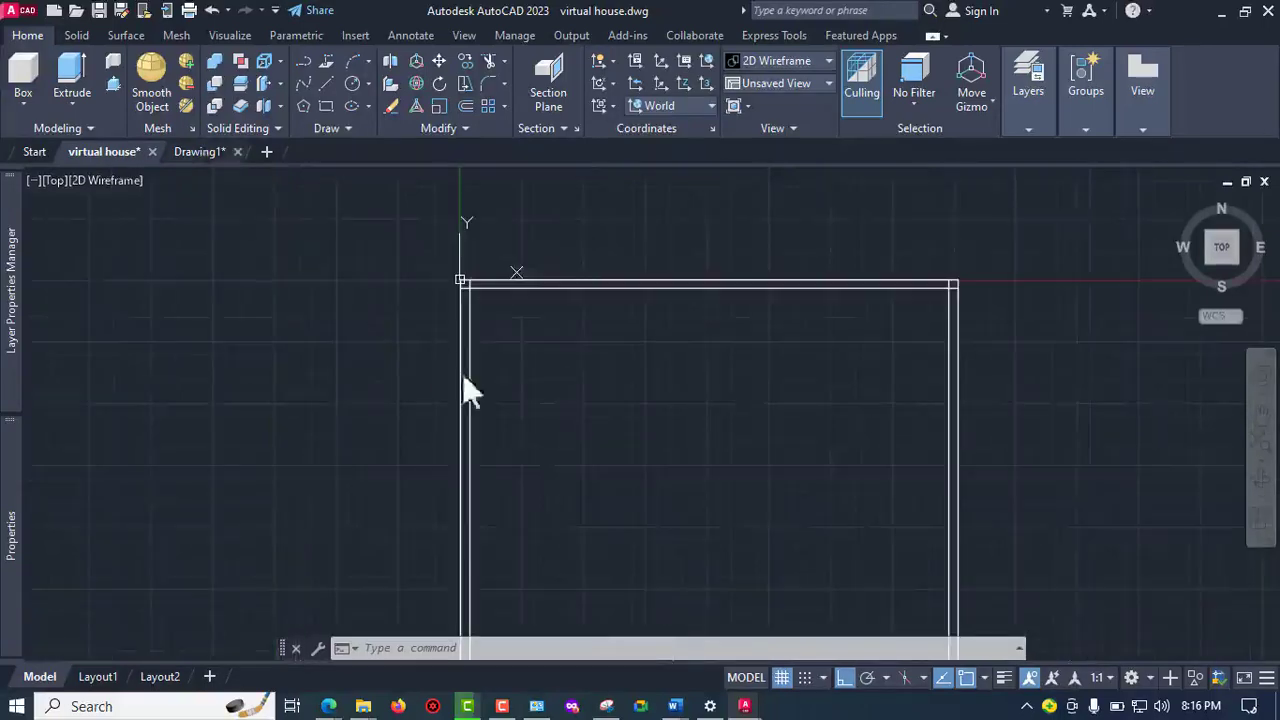
Offset the left outer edge of the house outline 3800 mm inward to place the first vertical partition line
scroll(501, 299, "up", 4)
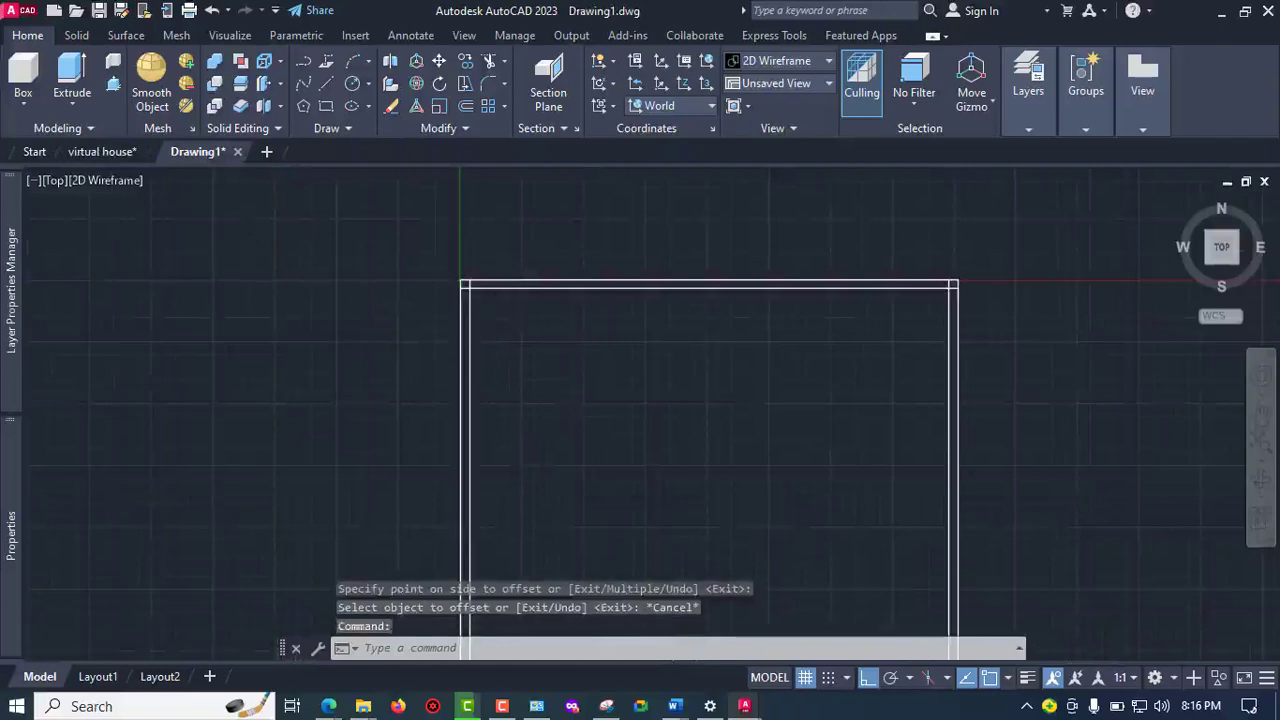
scroll(499, 295, "up", 4)
middle_click_drag(453, 306, 443, 421)
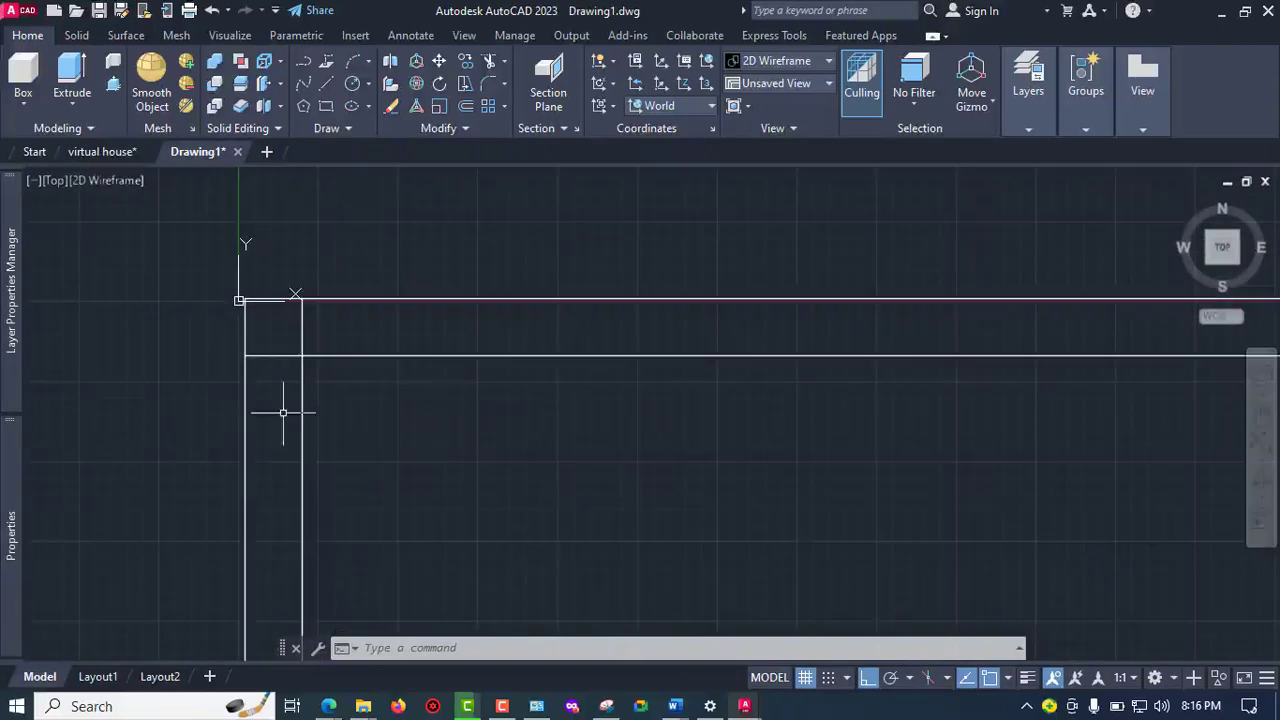
type("o")
key("Return")
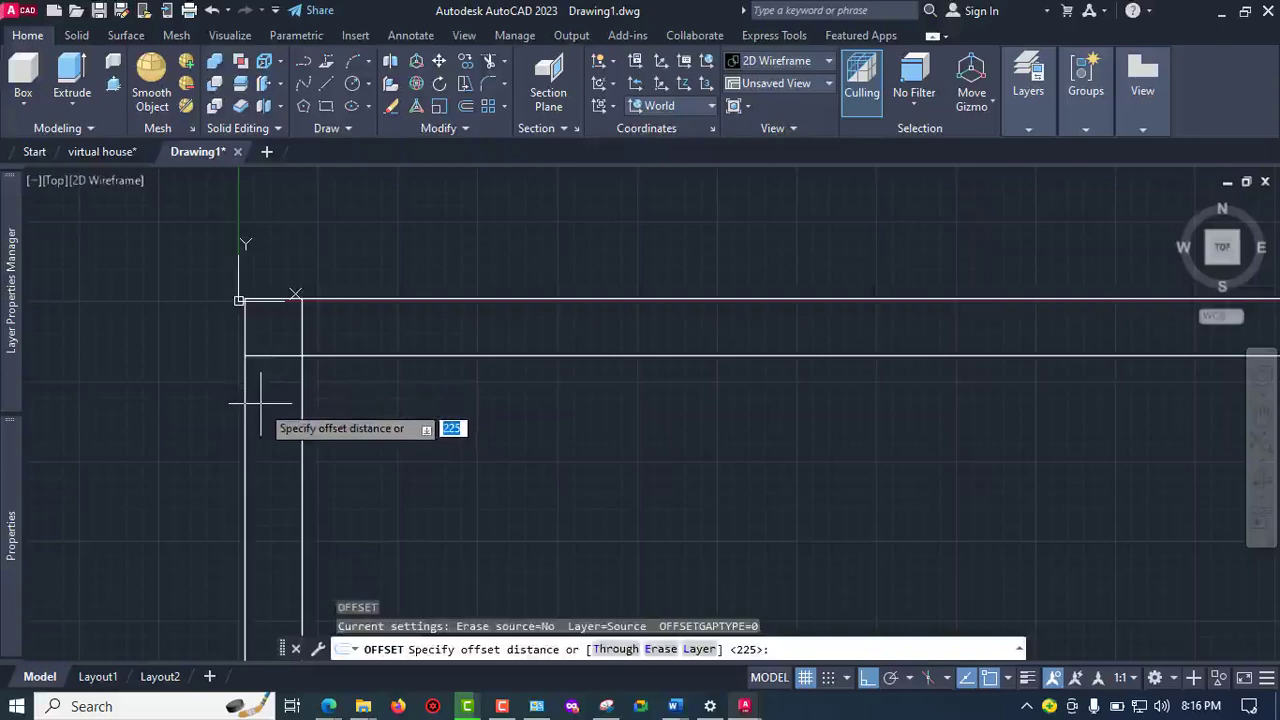
type("3800")
key("Return")
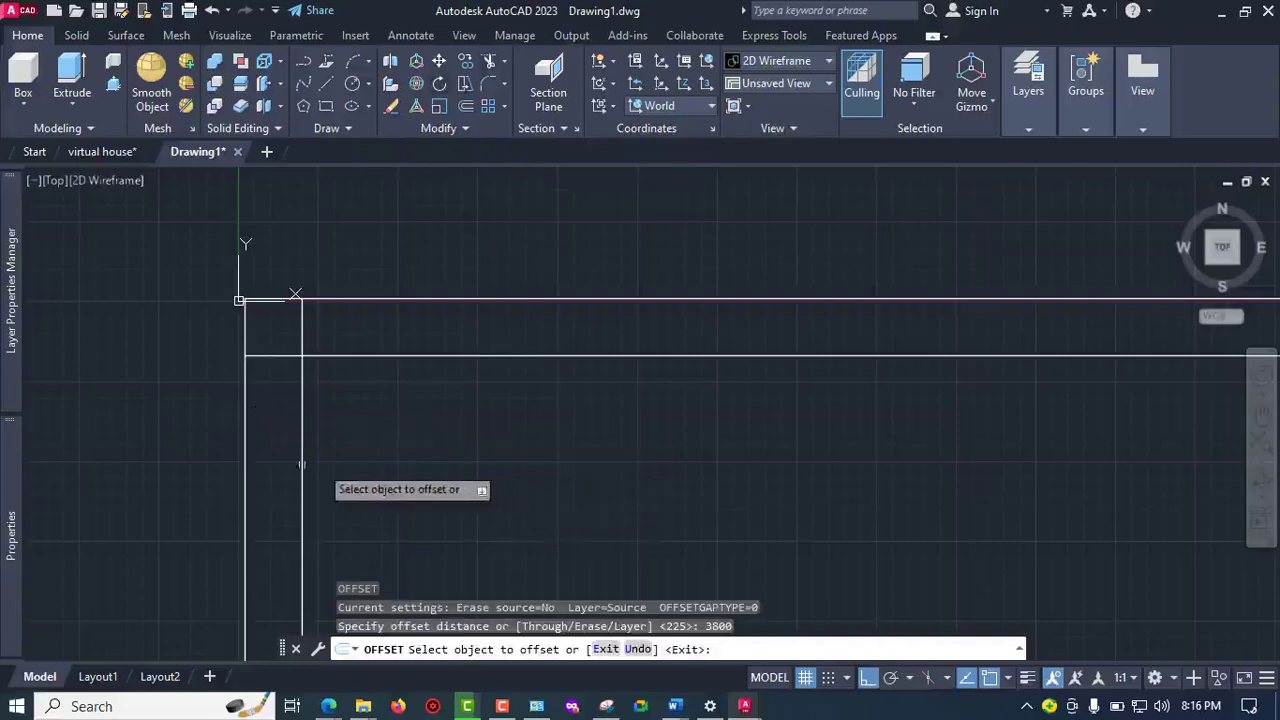
left_click(245, 484)
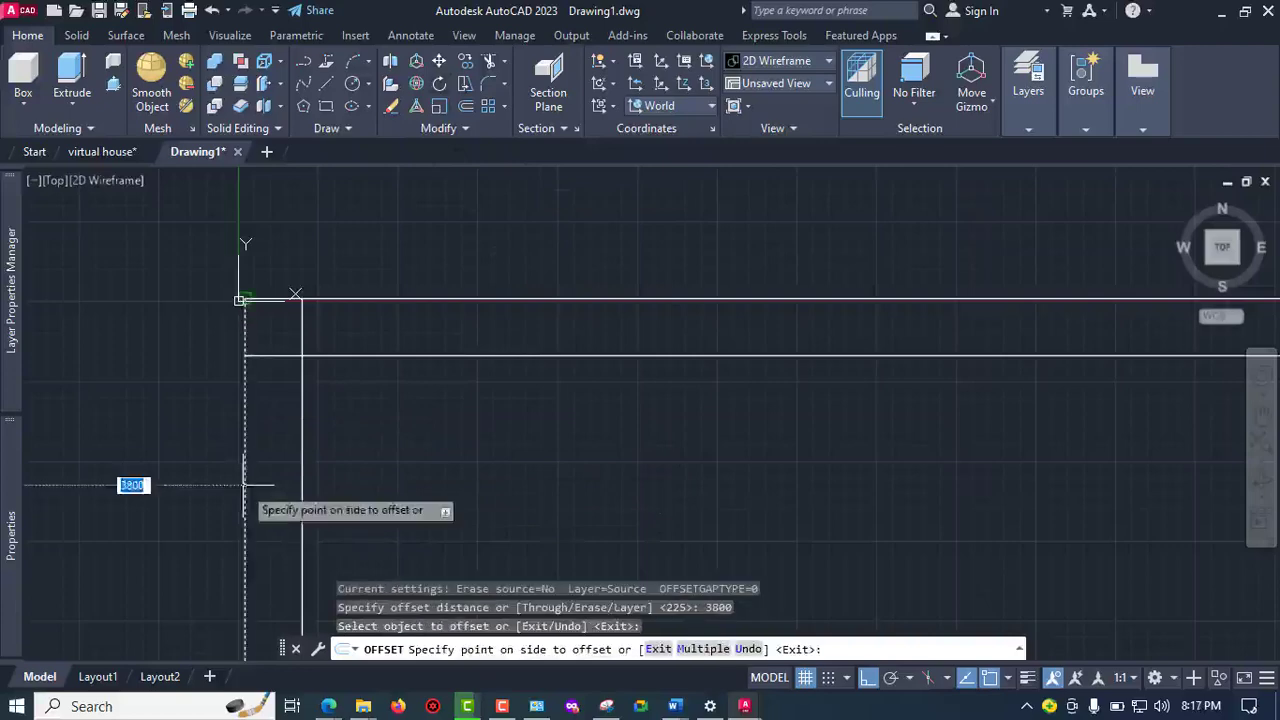
scroll(680, 484, "down", 4)
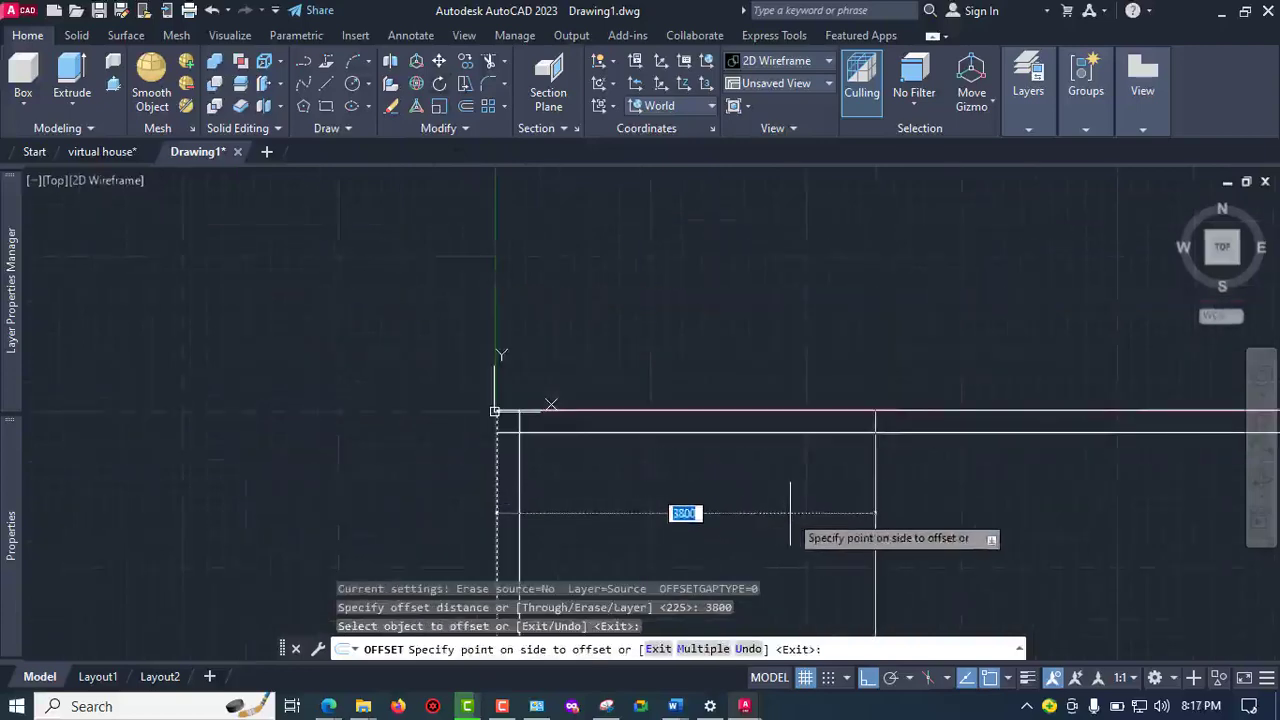
left_click(790, 513)
middle_click_drag(792, 515, 592, 343)
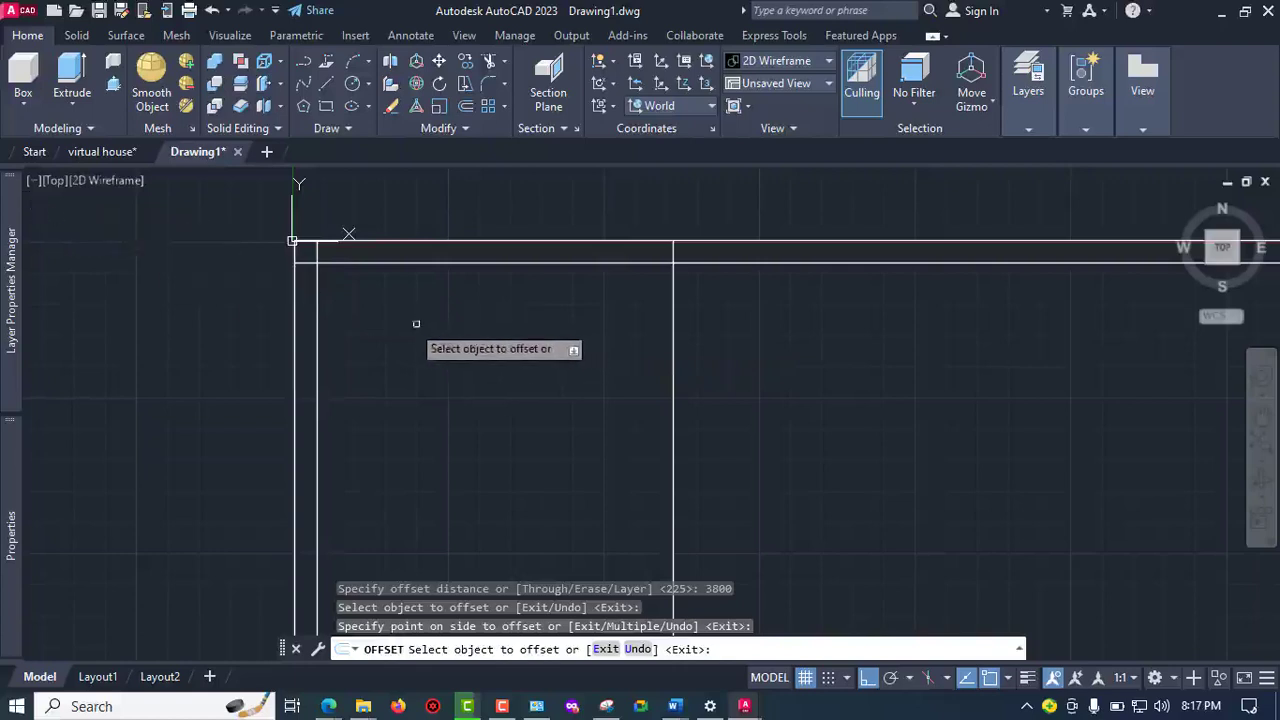
Offset the first vertical partition line another 3800 mm to the right
mouse_move(117, 161)
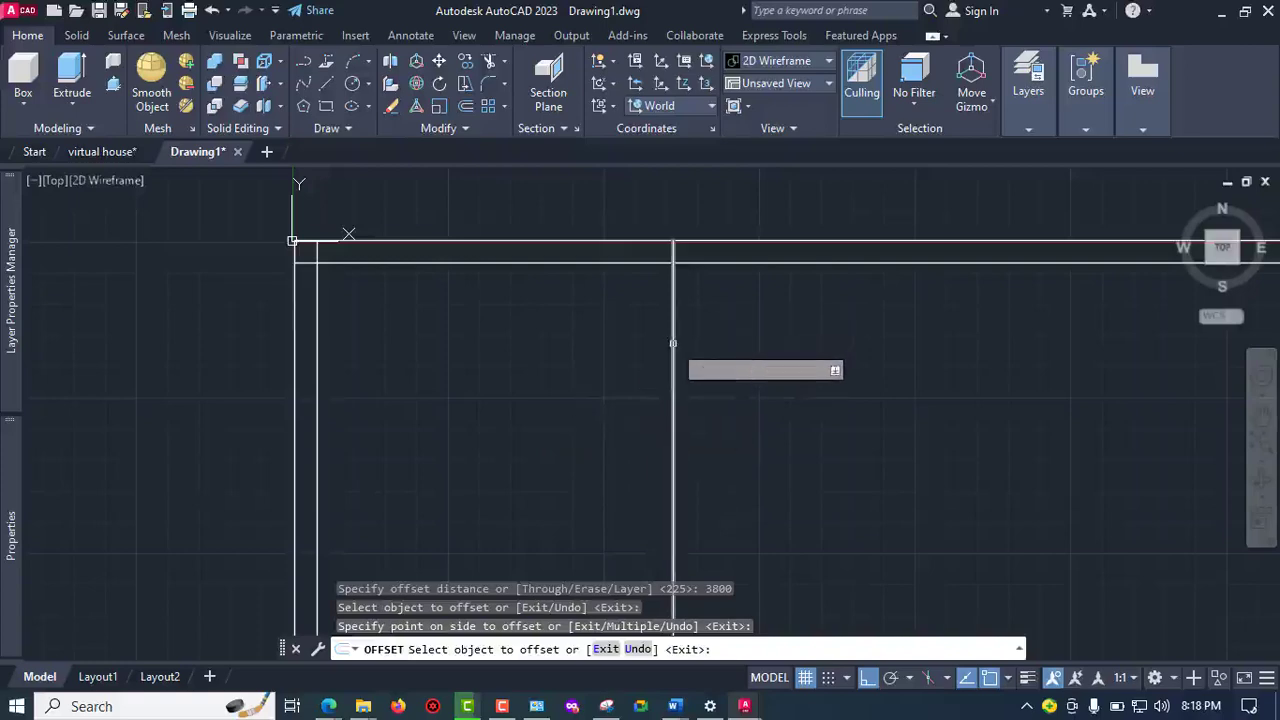
left_click(673, 350)
scroll(857, 349, "down", 2)
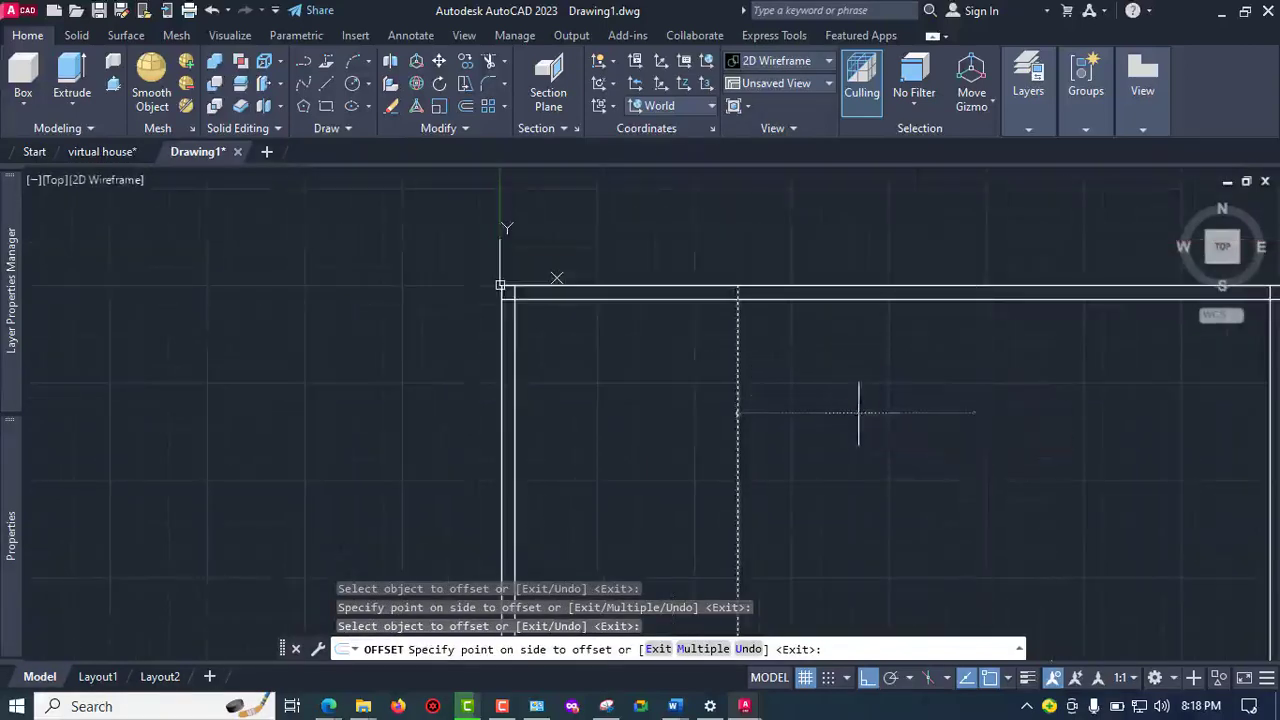
left_click(859, 413)
scroll(870, 410, "down", 3)
mouse_move(893, 404)
middle_mouse_down()
mouse_move(629, 371)
mouse_move(526, 337)
middle_mouse_up()
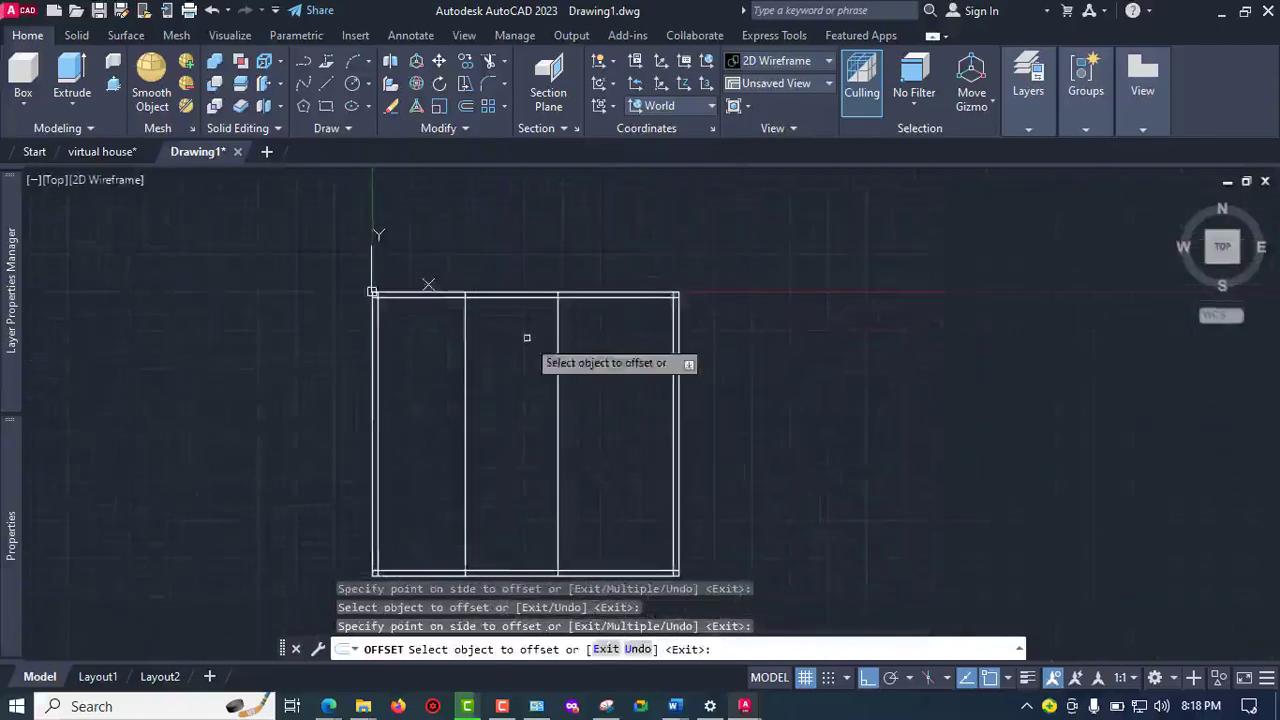
scroll(515, 317, "up", 4)
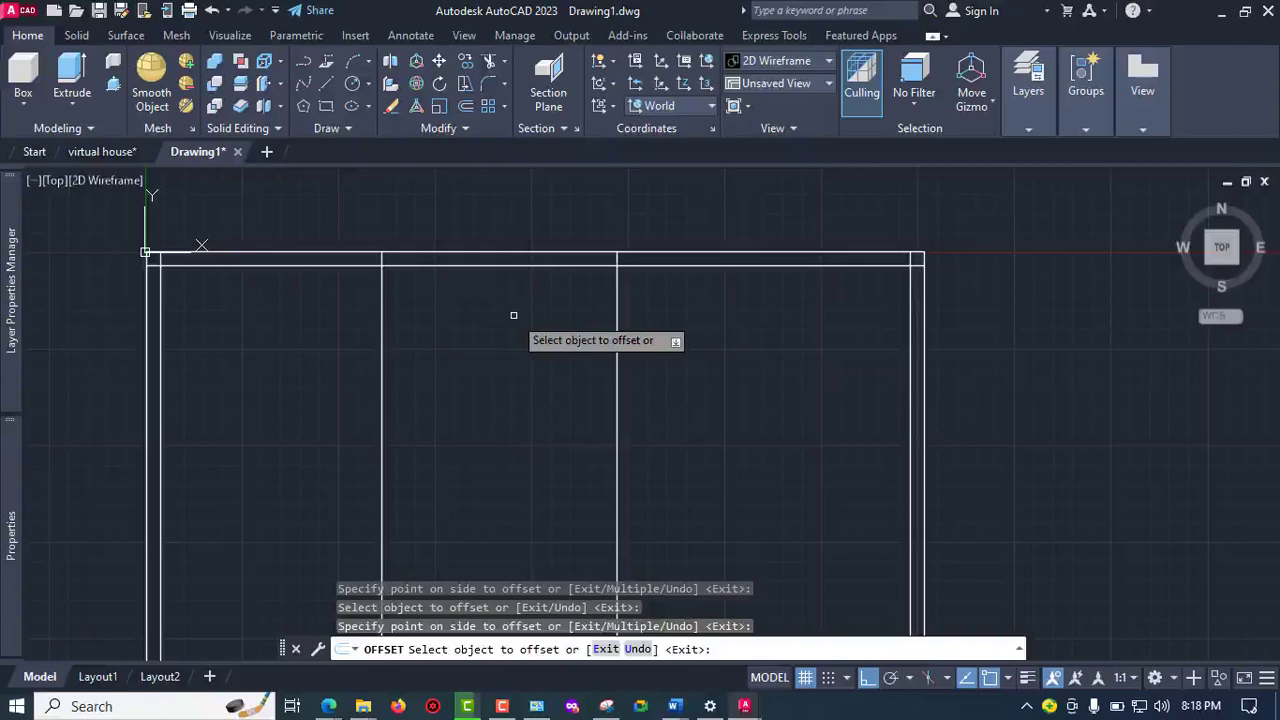
Offset the second vertical partition line 2000 mm to the right and finish the Offset command
left_click(617, 322)
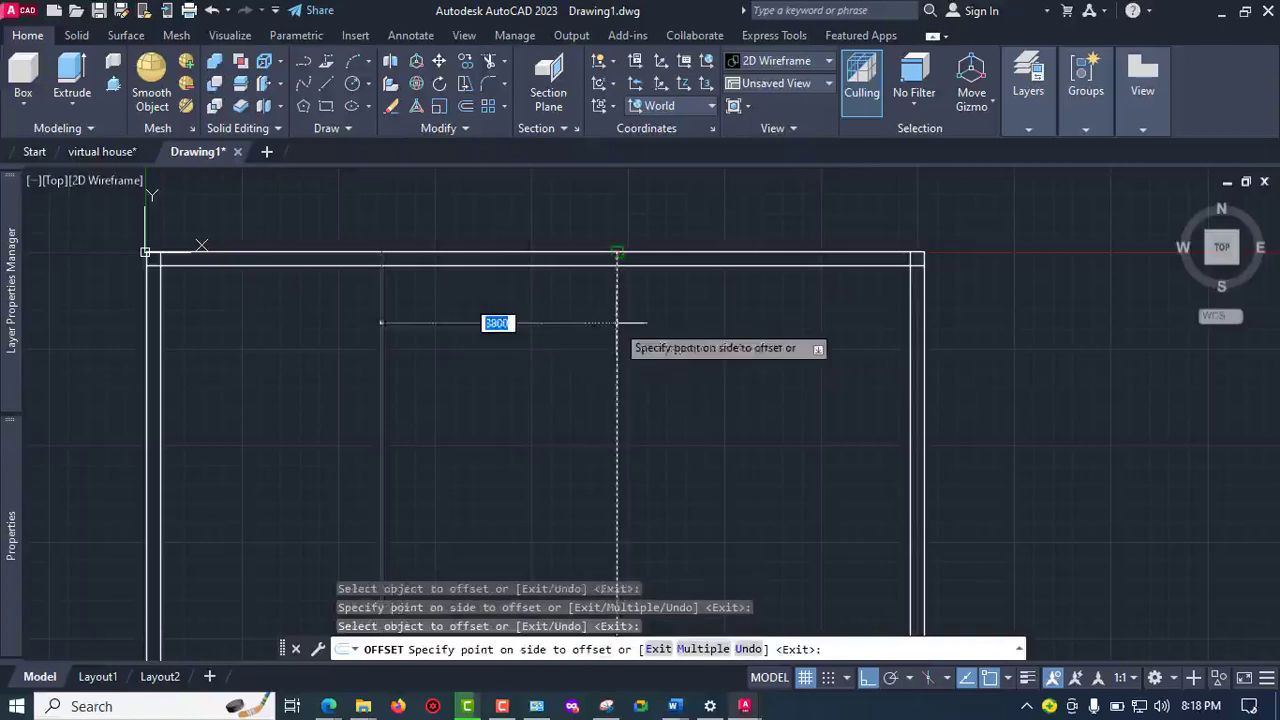
type("2000")
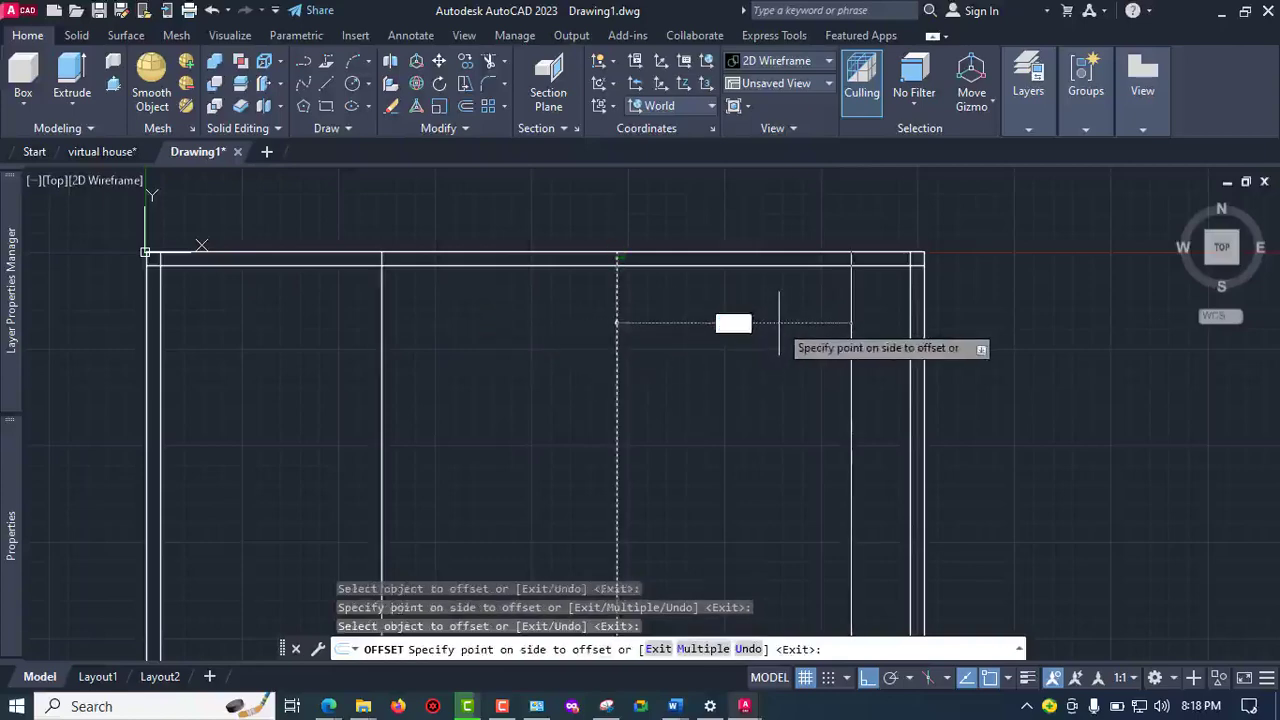
key("Return")
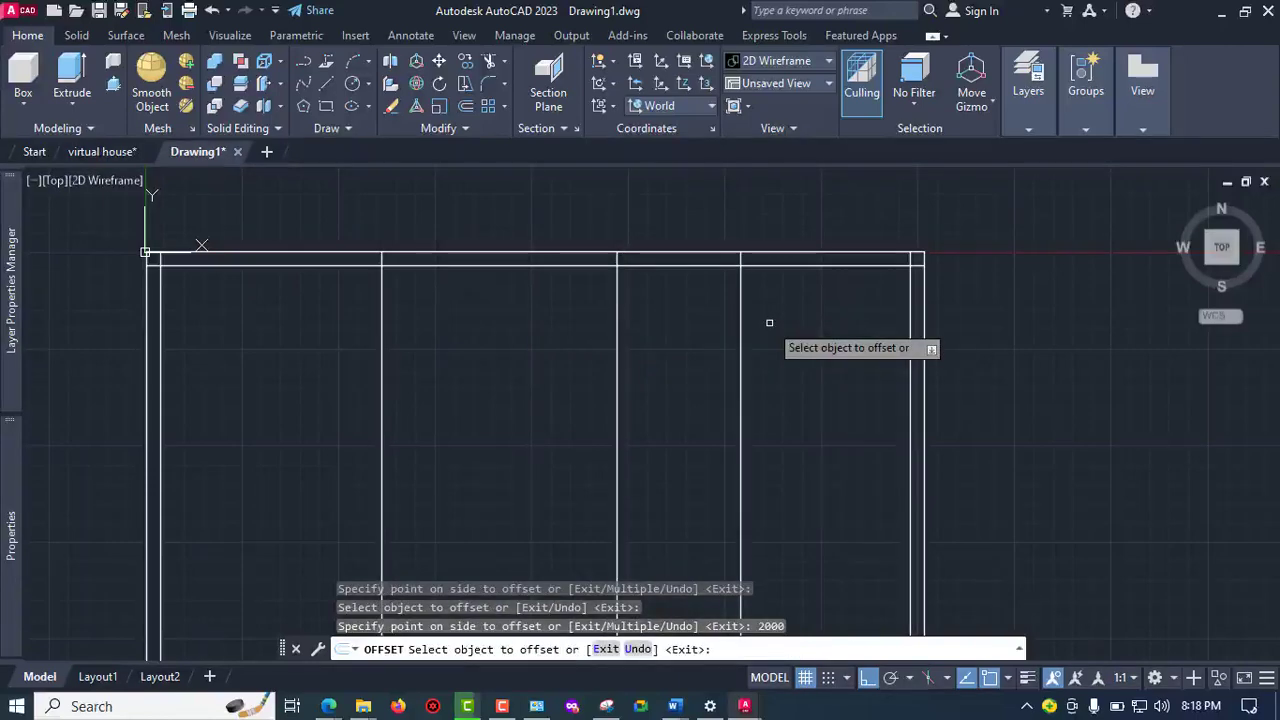
scroll(769, 322, "down", 2)
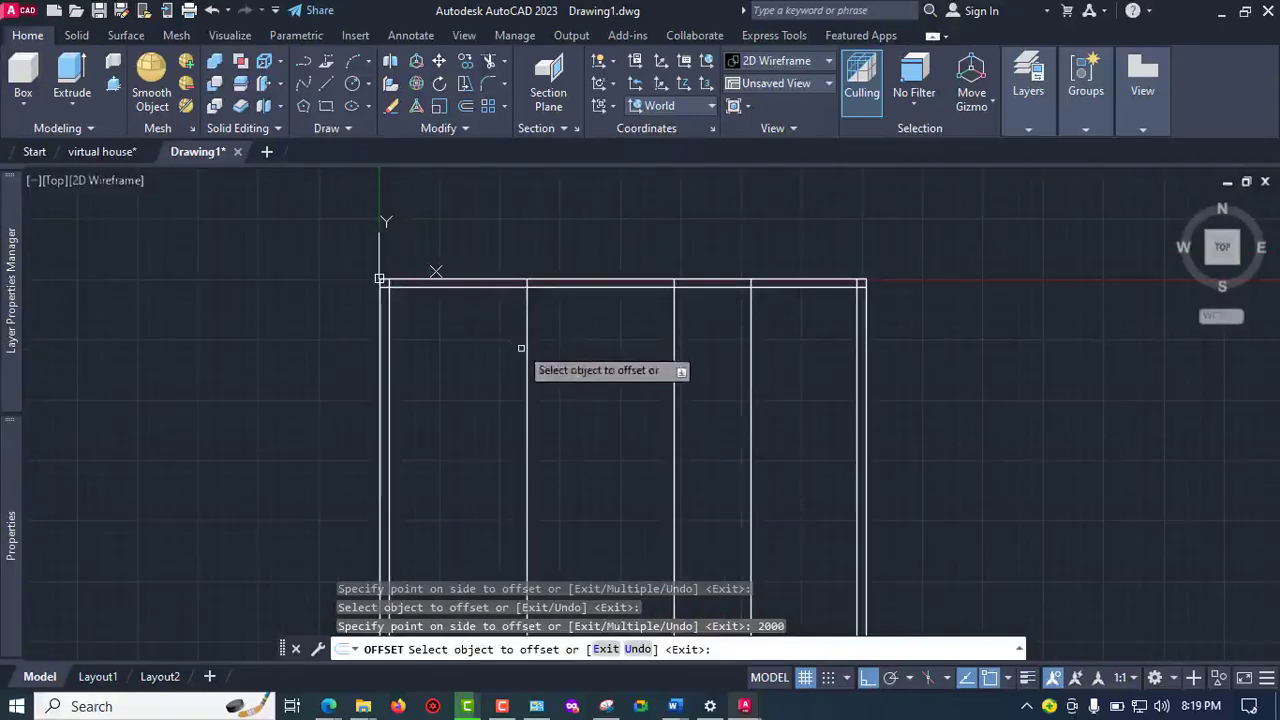
key("Escape")
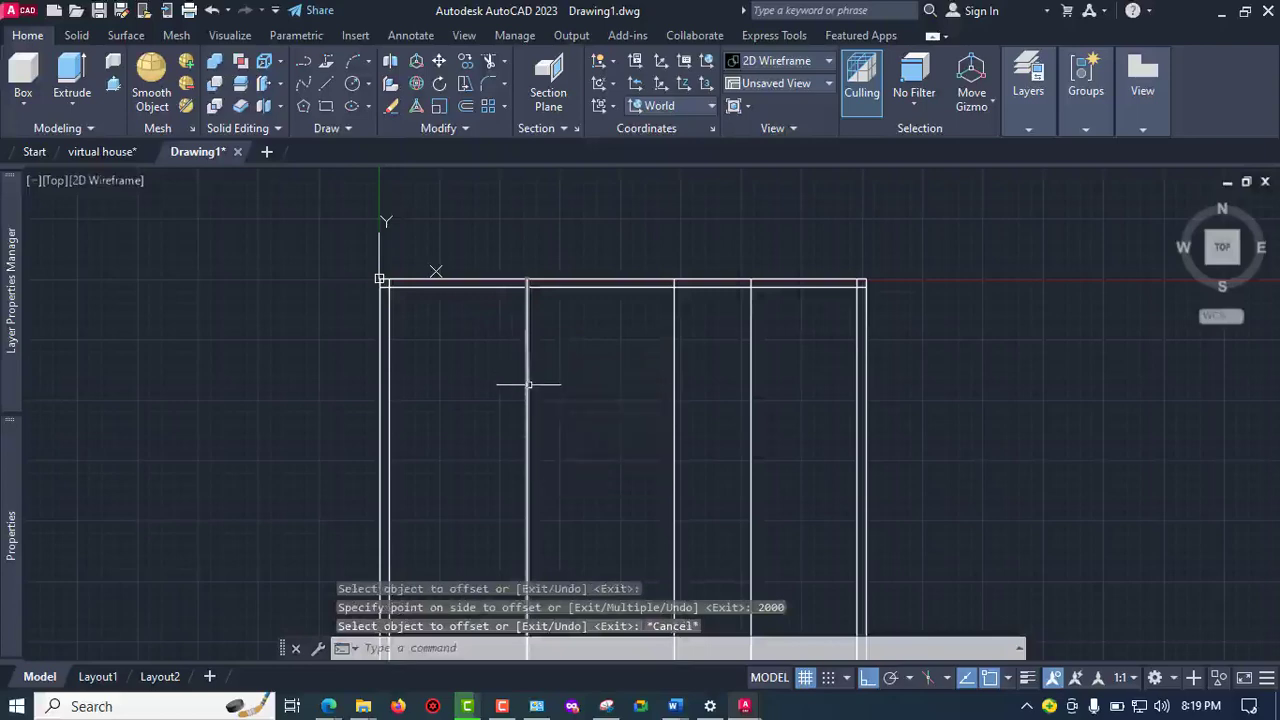
Offset the first vertical partition line 225 mm to the right for the wall thickness
type("o")
key("Return")
type("225")
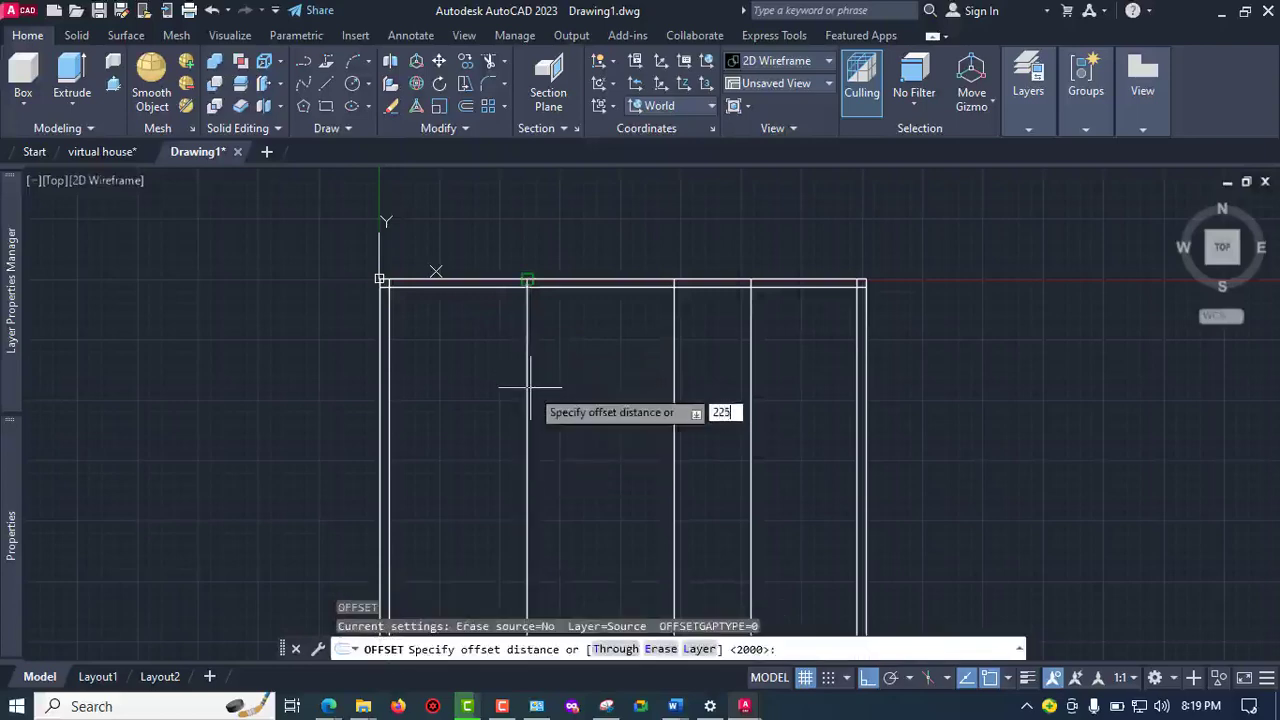
key("Return")
scroll(533, 321, "up", 4)
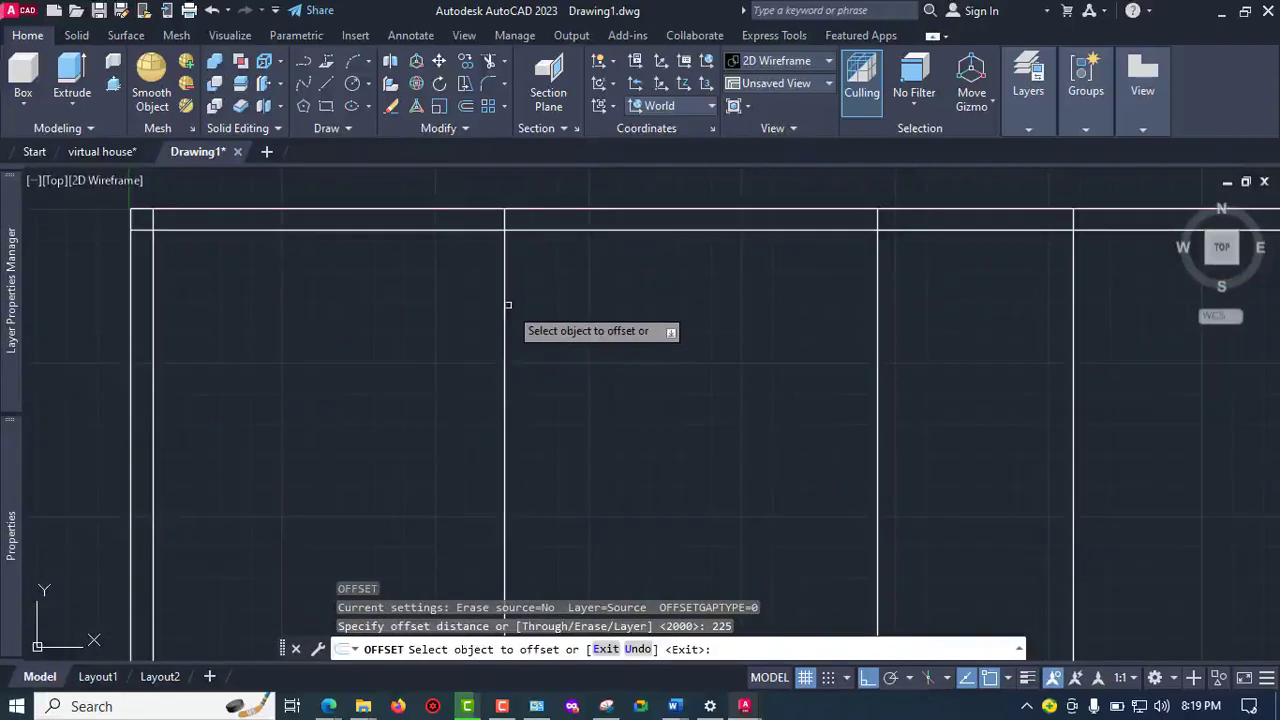
left_click(503, 306)
left_click(591, 310)
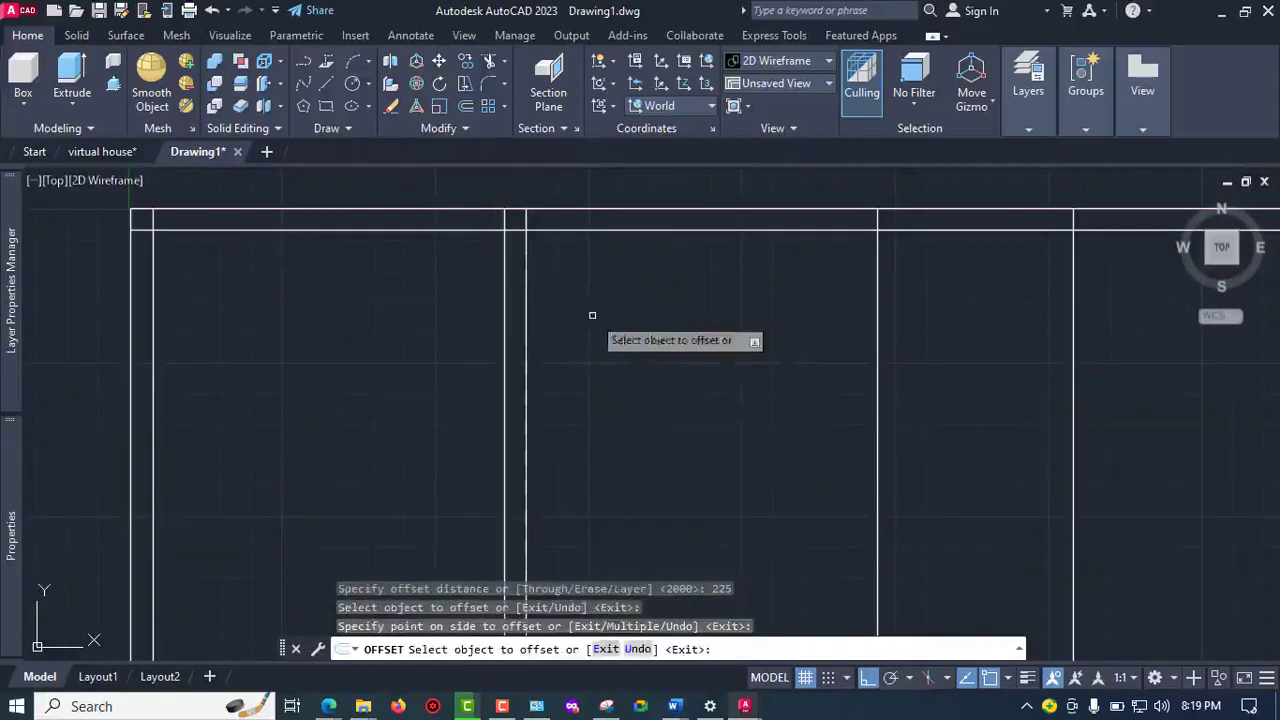
Offset the second and third vertical partition lines 225 mm to the right and finish the Offset command
left_click(877, 364)
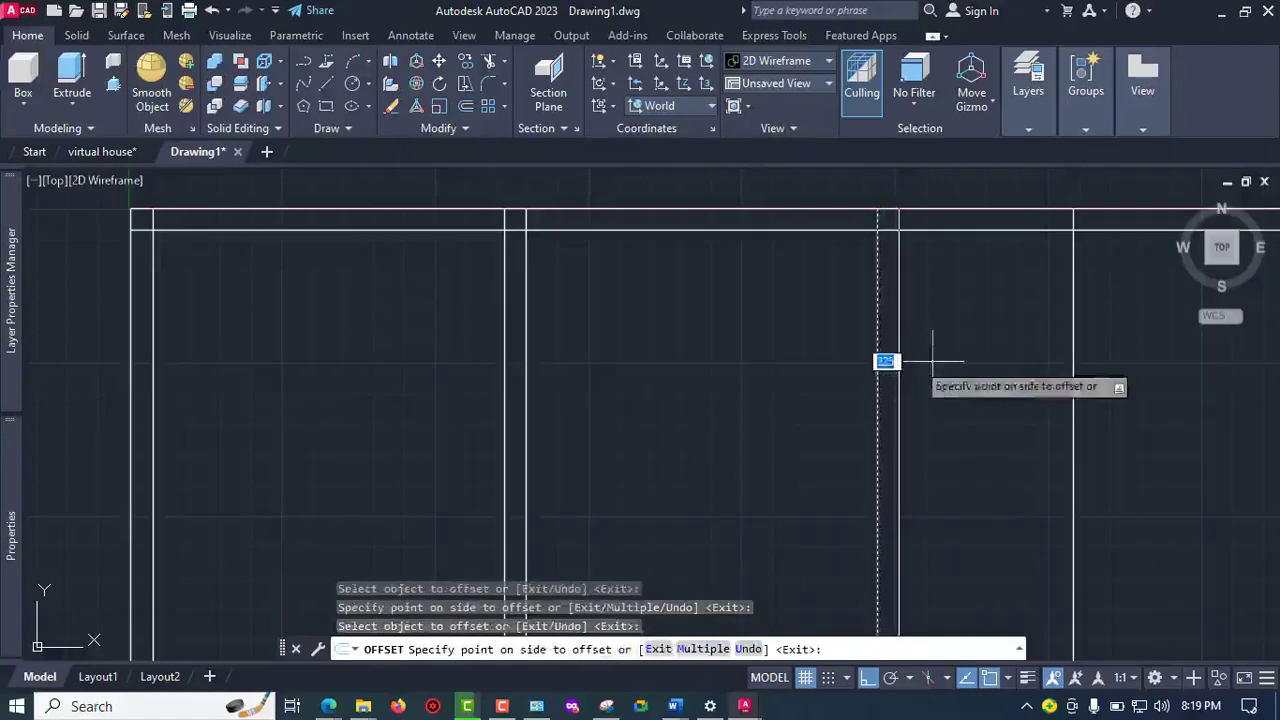
left_click(936, 360)
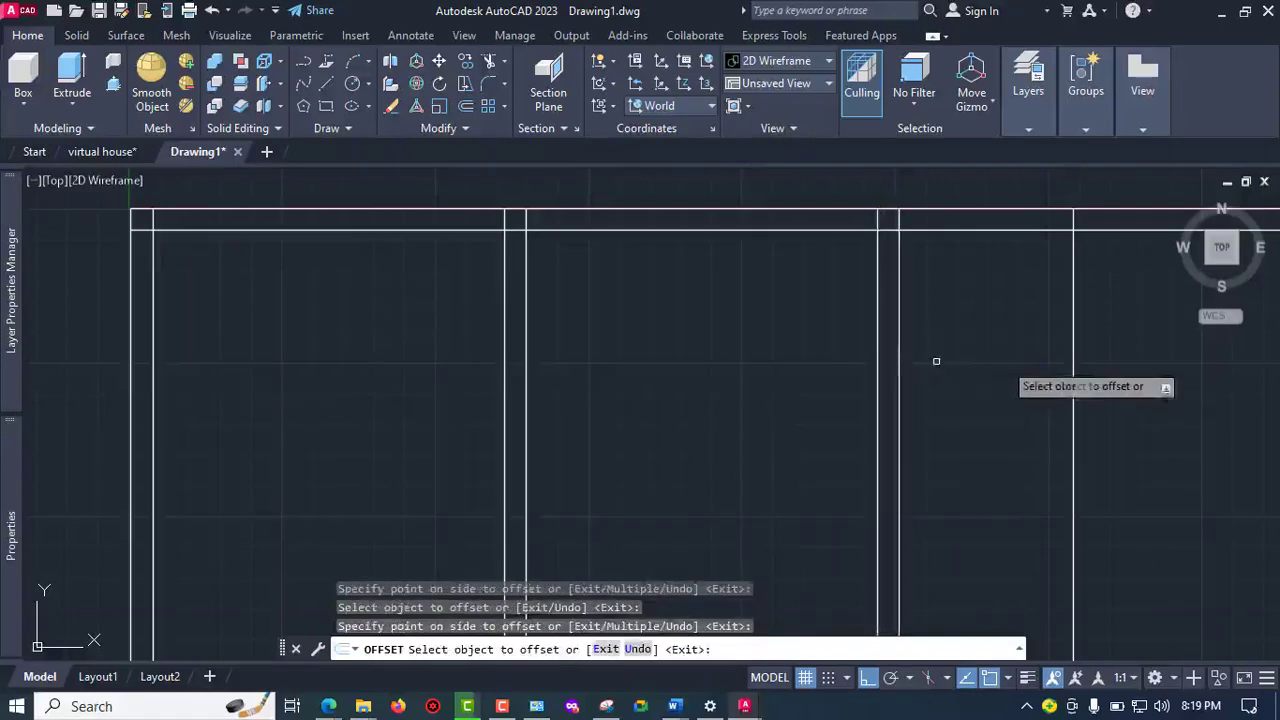
left_click(1071, 363)
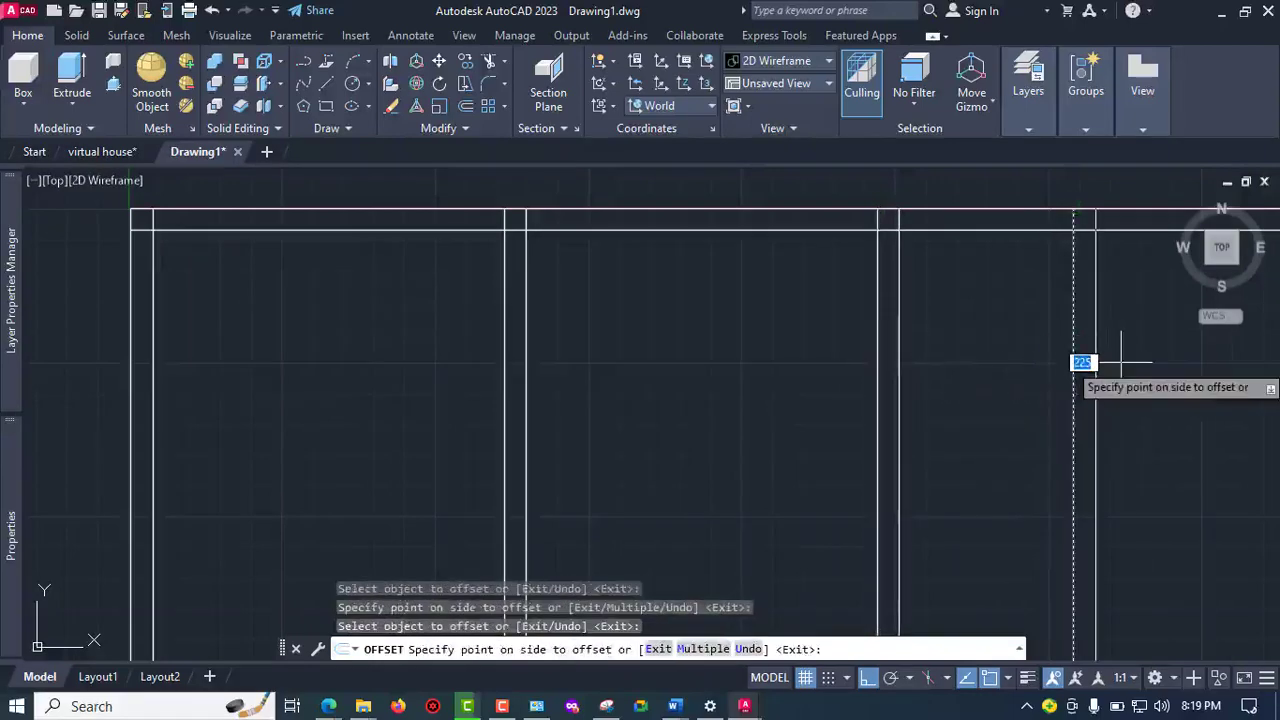
left_click(1120, 362)
scroll(1118, 362, "down", 2)
mouse_move(1105, 358)
middle_mouse_down()
mouse_move(862, 308)
mouse_move(805, 264)
mouse_move(820, 278)
middle_mouse_up()
middle_click_drag(380, 380, 436, 439)
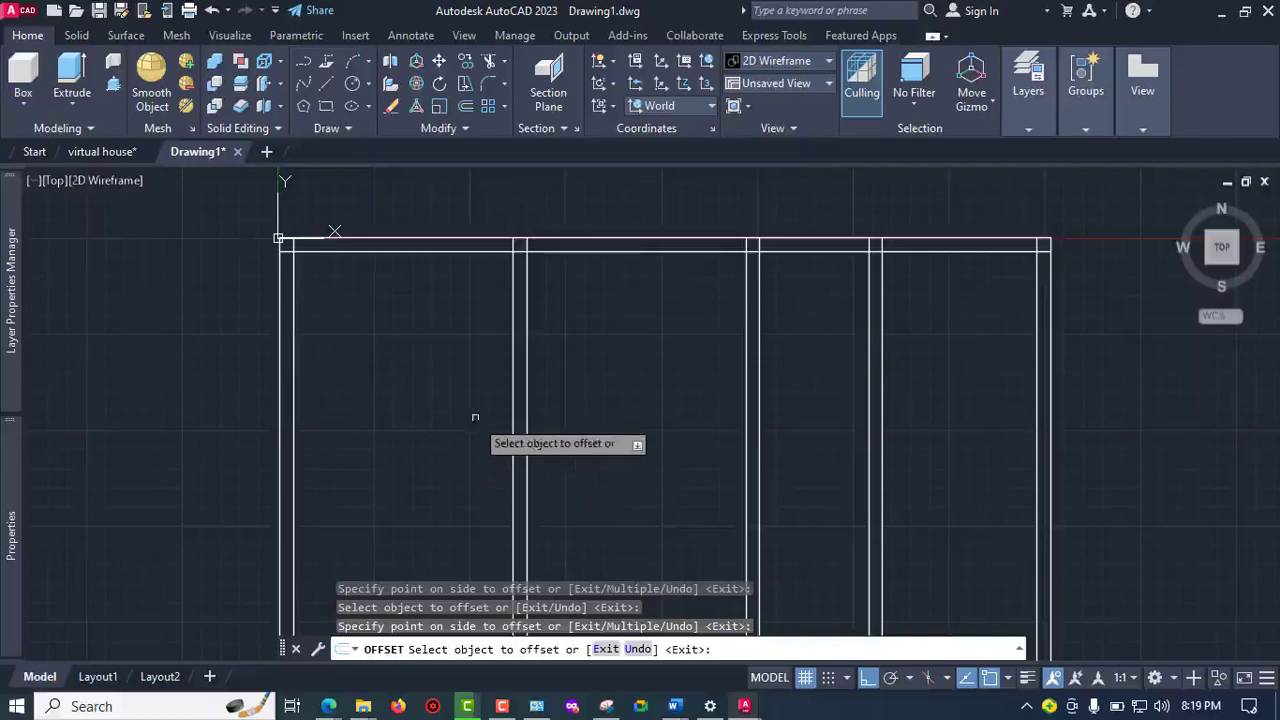
key("Escape")
key("Escape")
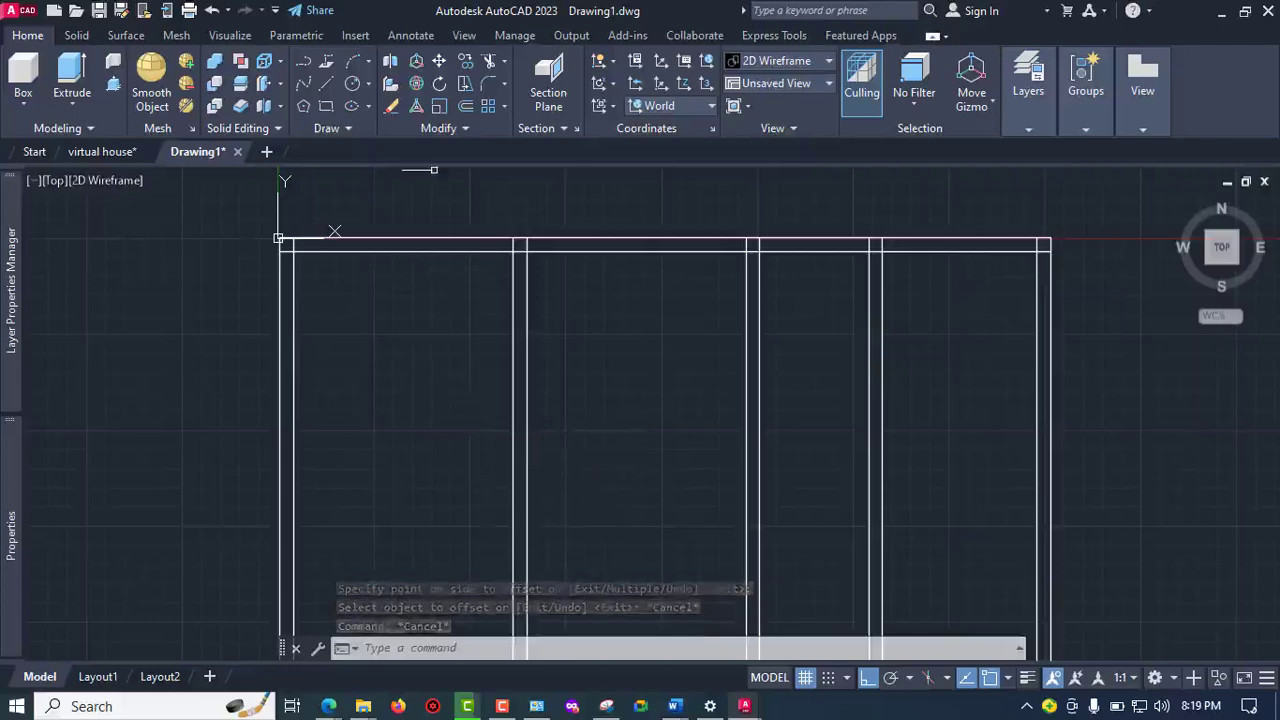
left_click(487, 60)
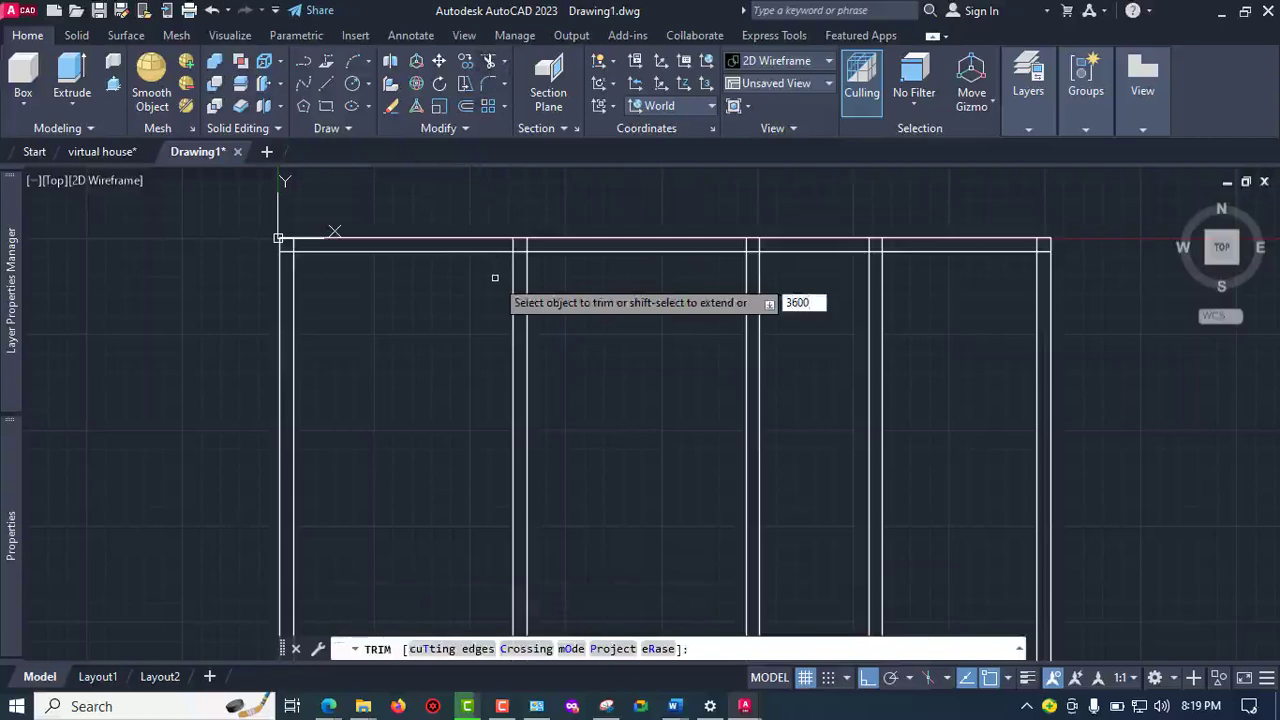
left_click(494, 277)
key("Escape")
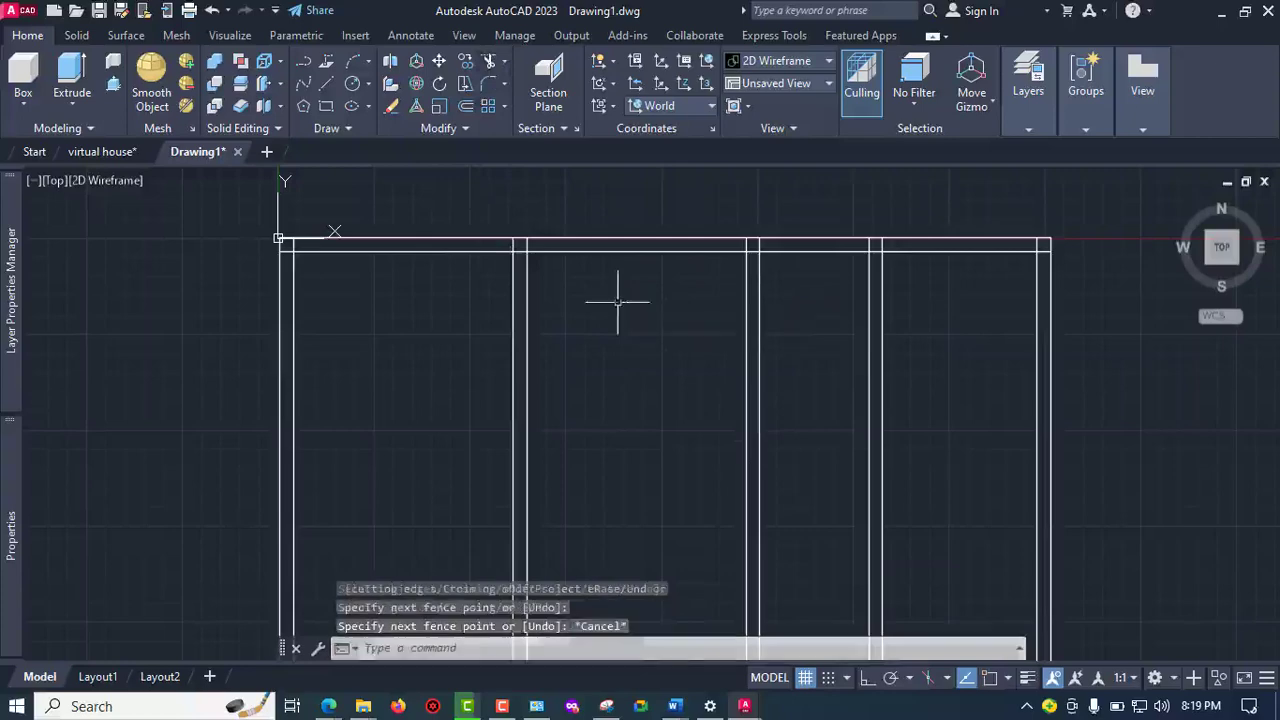
Offset the top outer edge of the house outline 3600 mm downward to place the first horizontal partition line
key("F8")
left_click(466, 106)
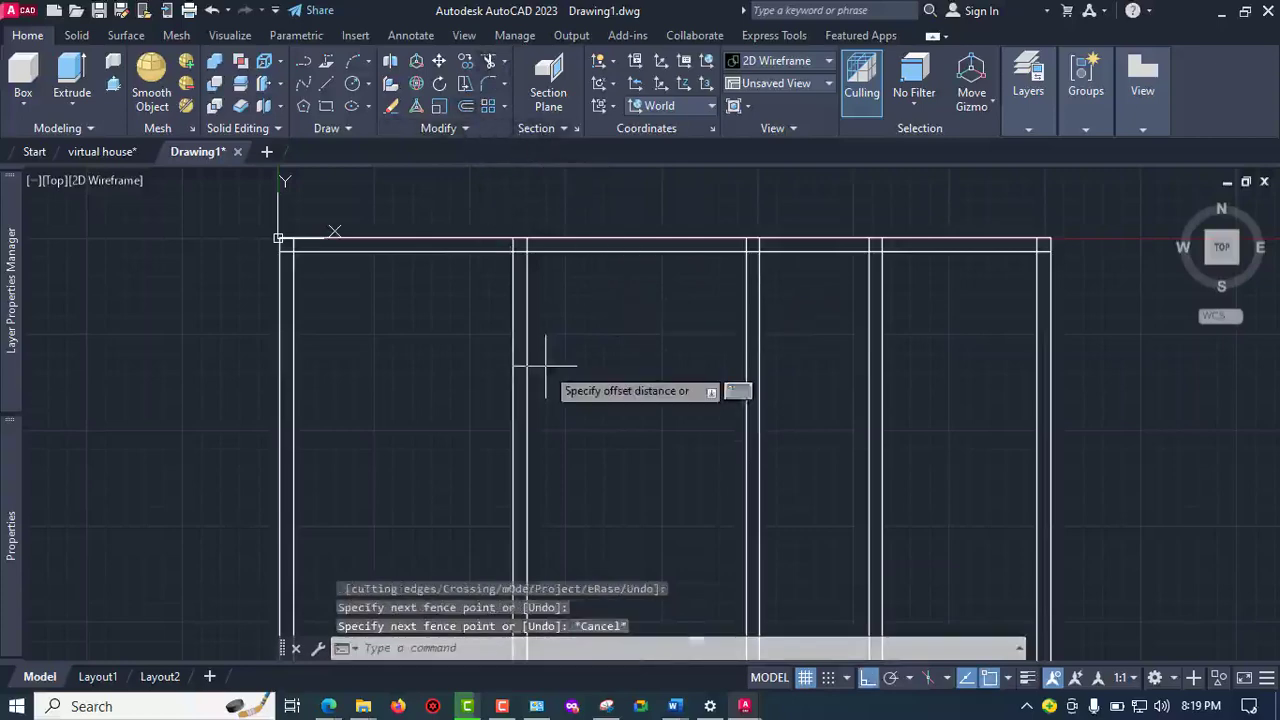
type("3600")
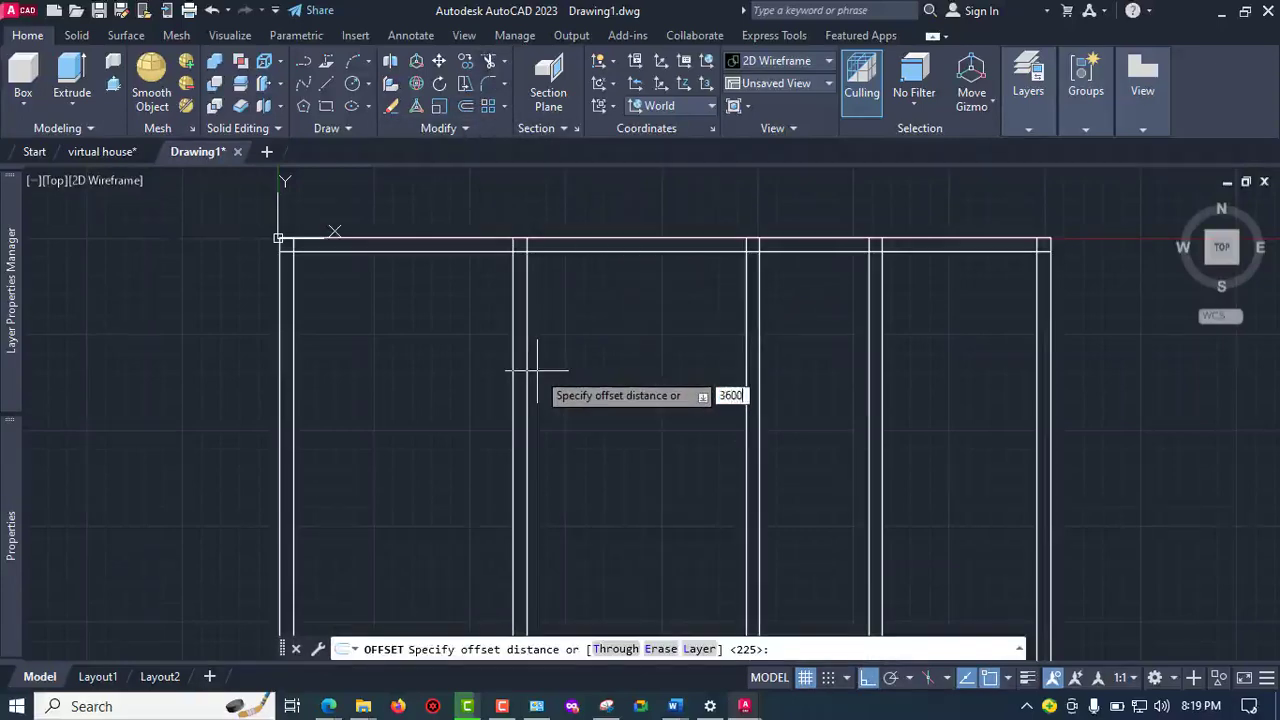
key("Return")
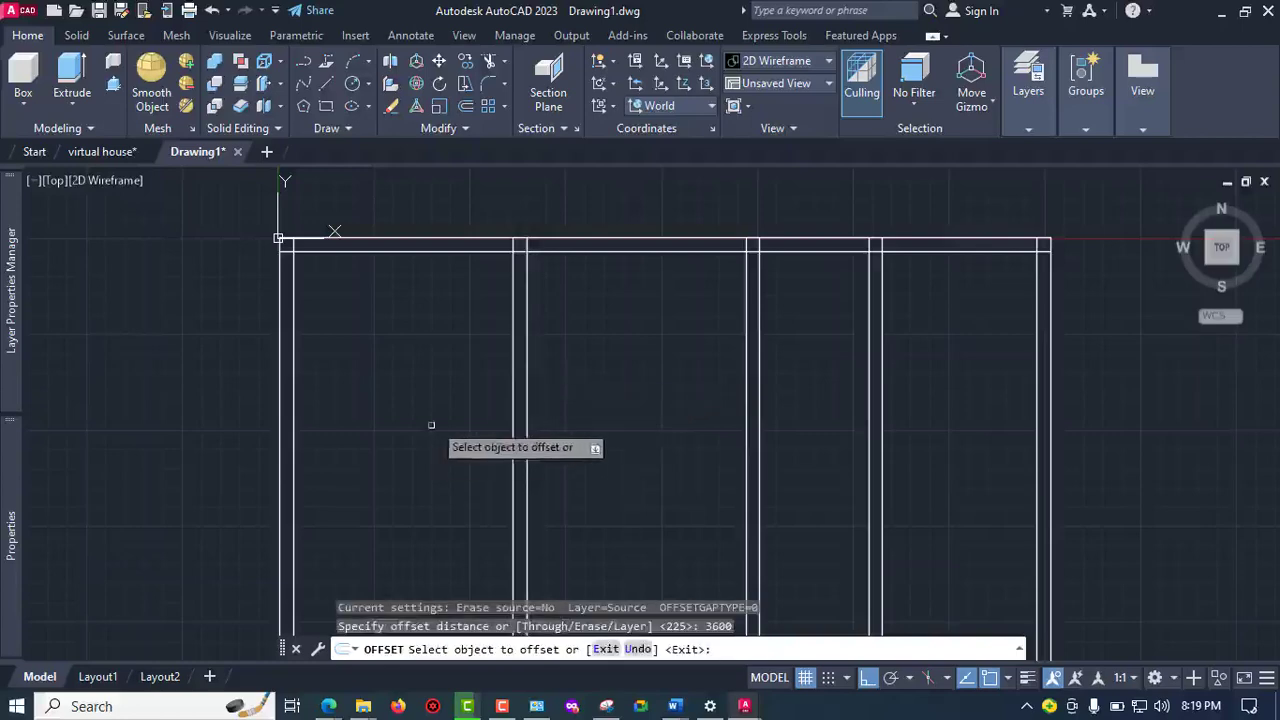
left_click(379, 237)
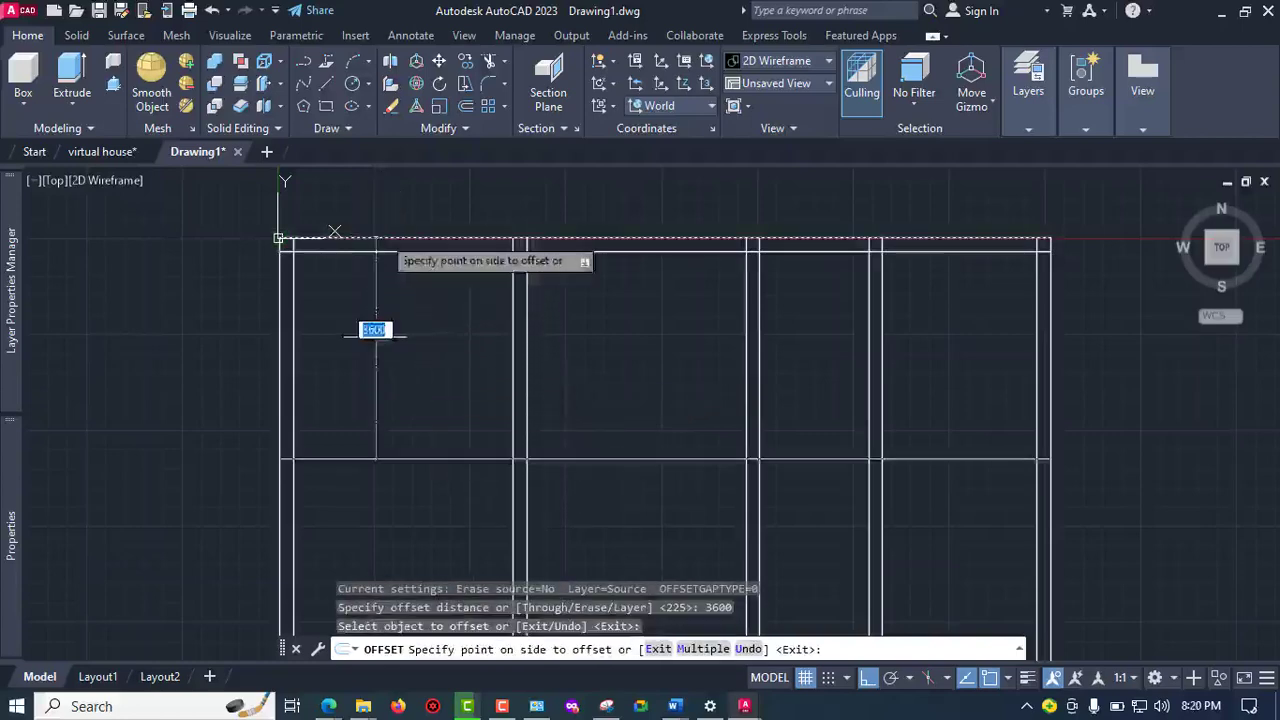
left_click(371, 452)
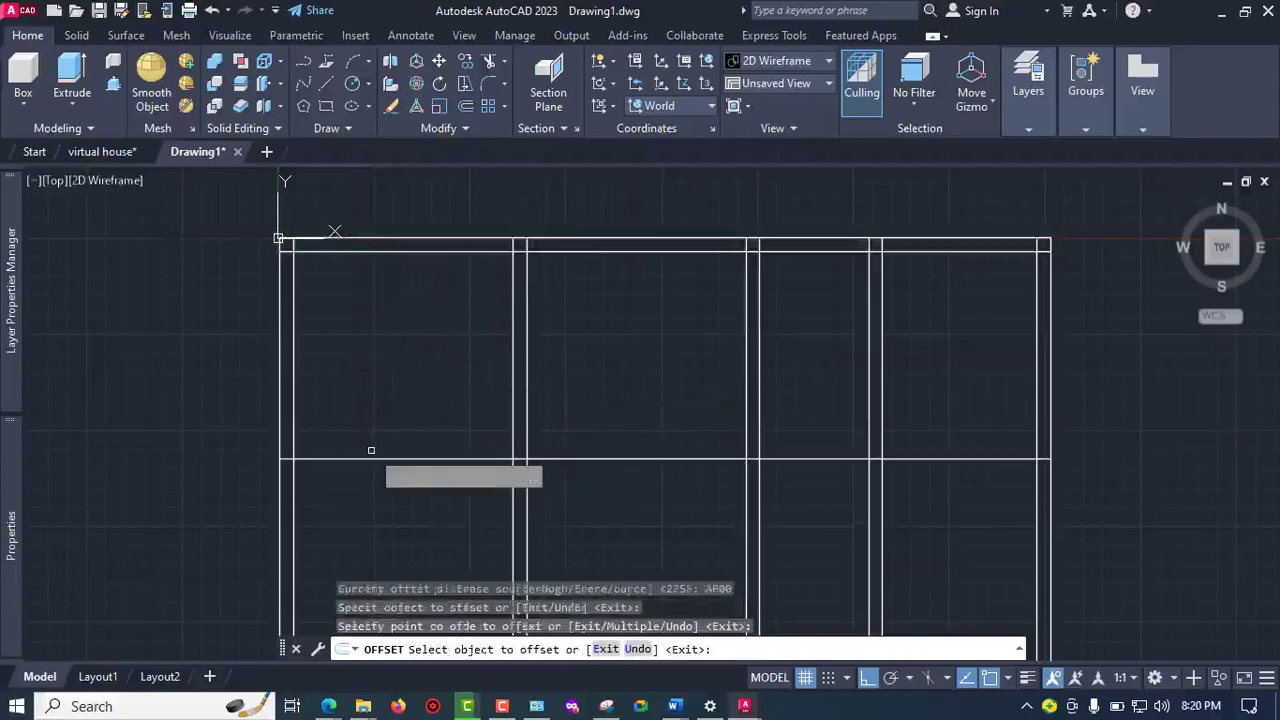
Offset the first horizontal partition line 2000 mm downward
left_click(372, 459)
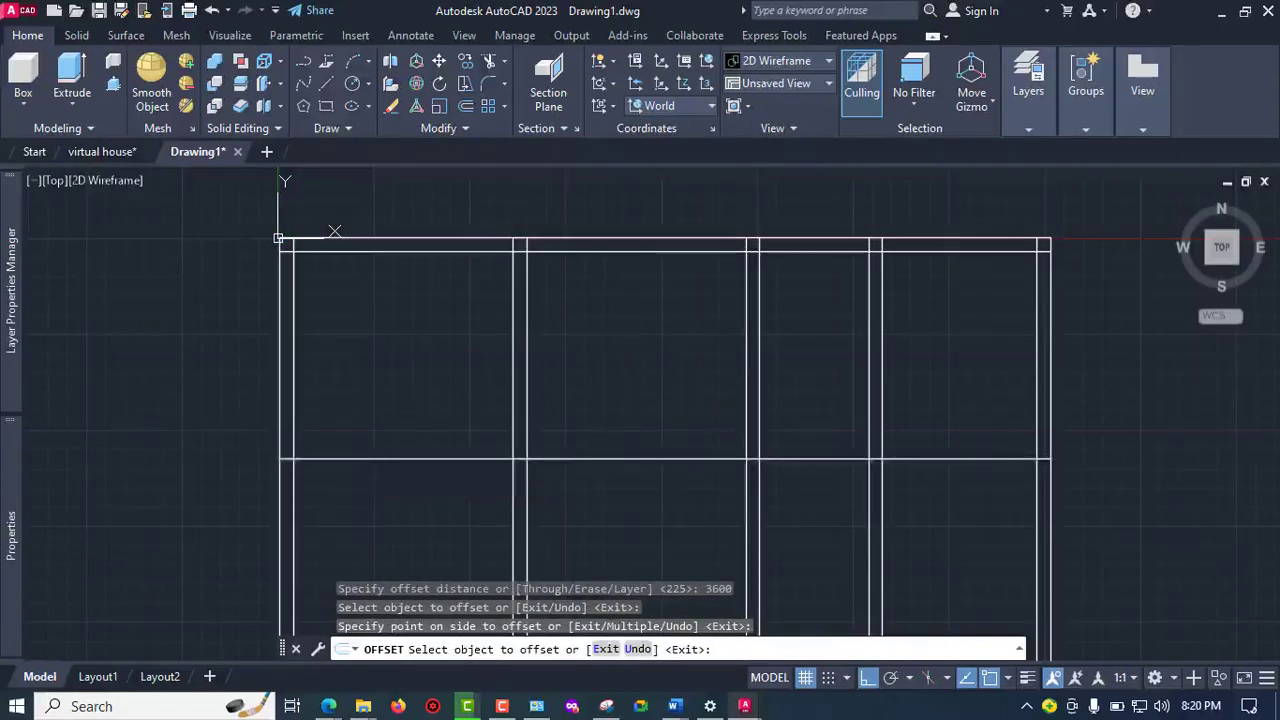
middle_click_drag(377, 470, 431, 229)
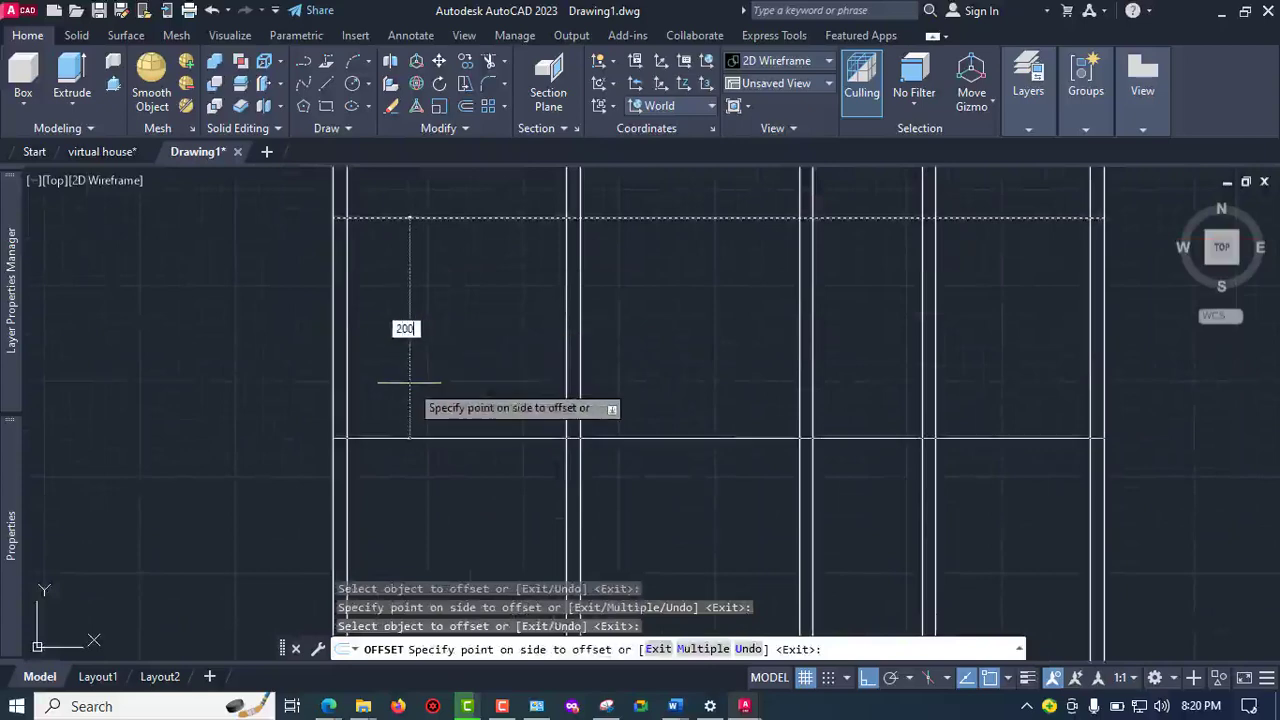
key("Return")
scroll(409, 385, "down", 2)
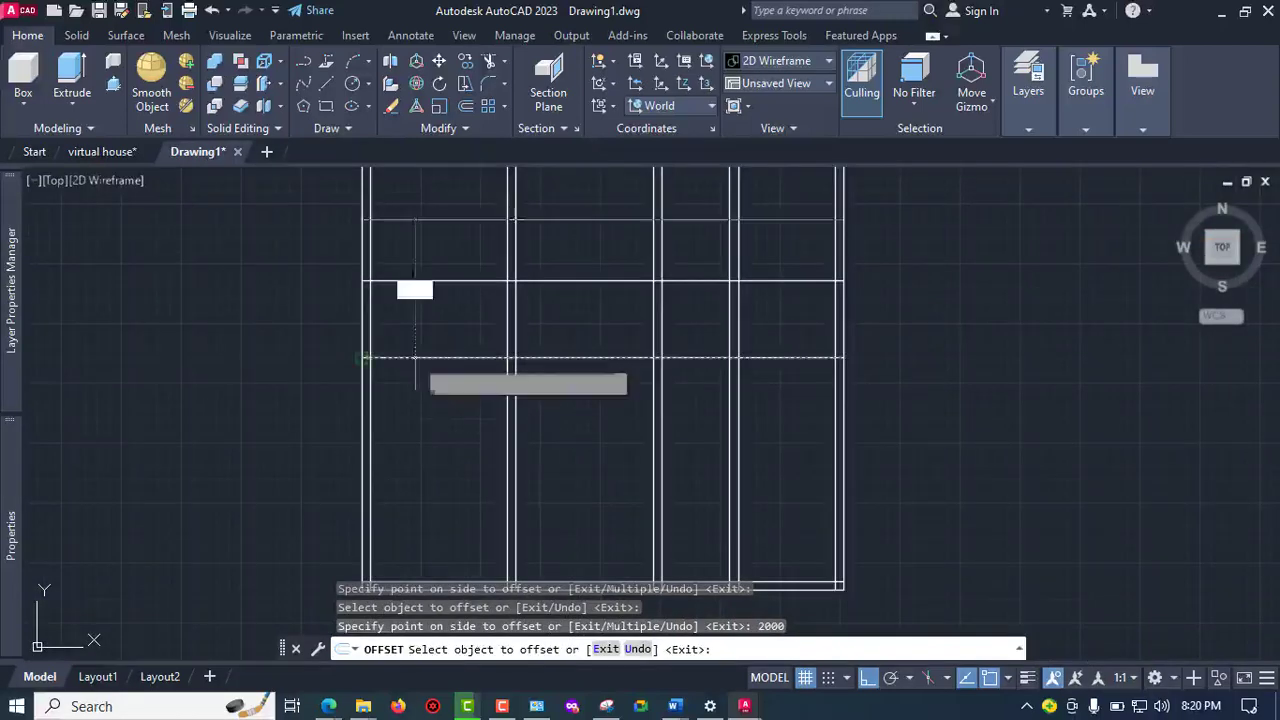
Offset the second horizontal partition line 3600 mm downward to place the third, then finish the Offset command
left_click(416, 356)
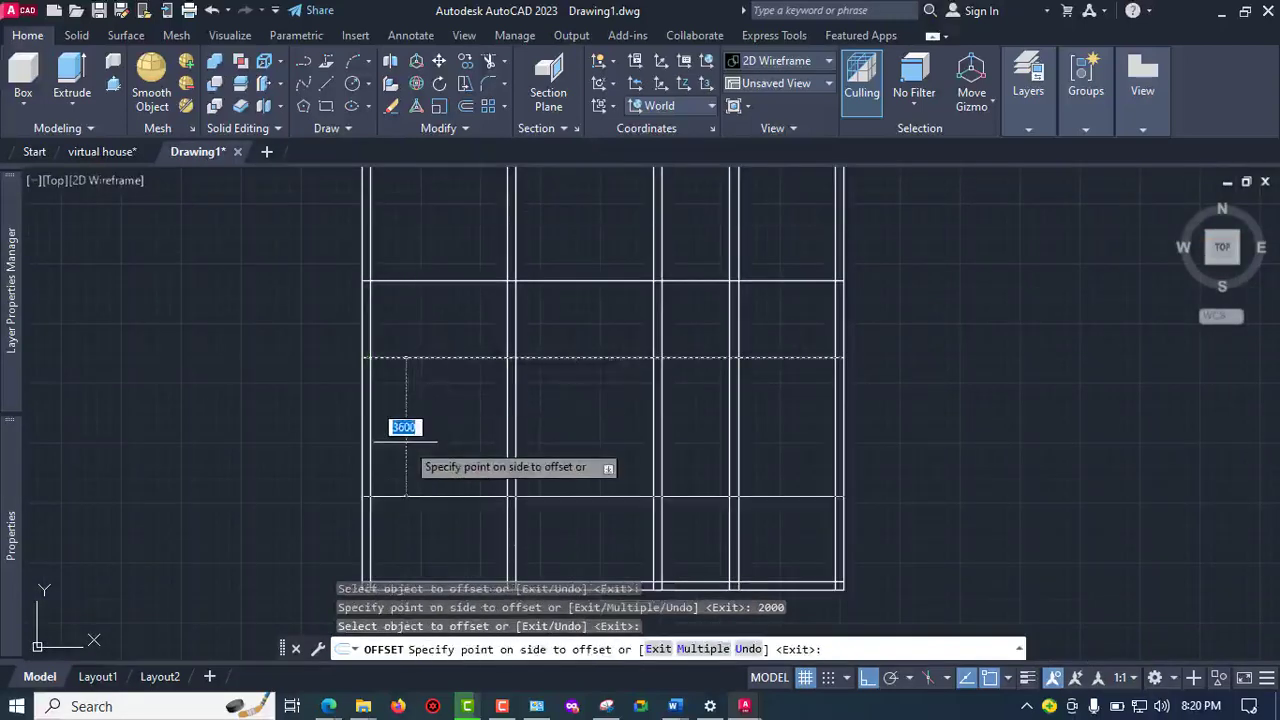
left_click(406, 445)
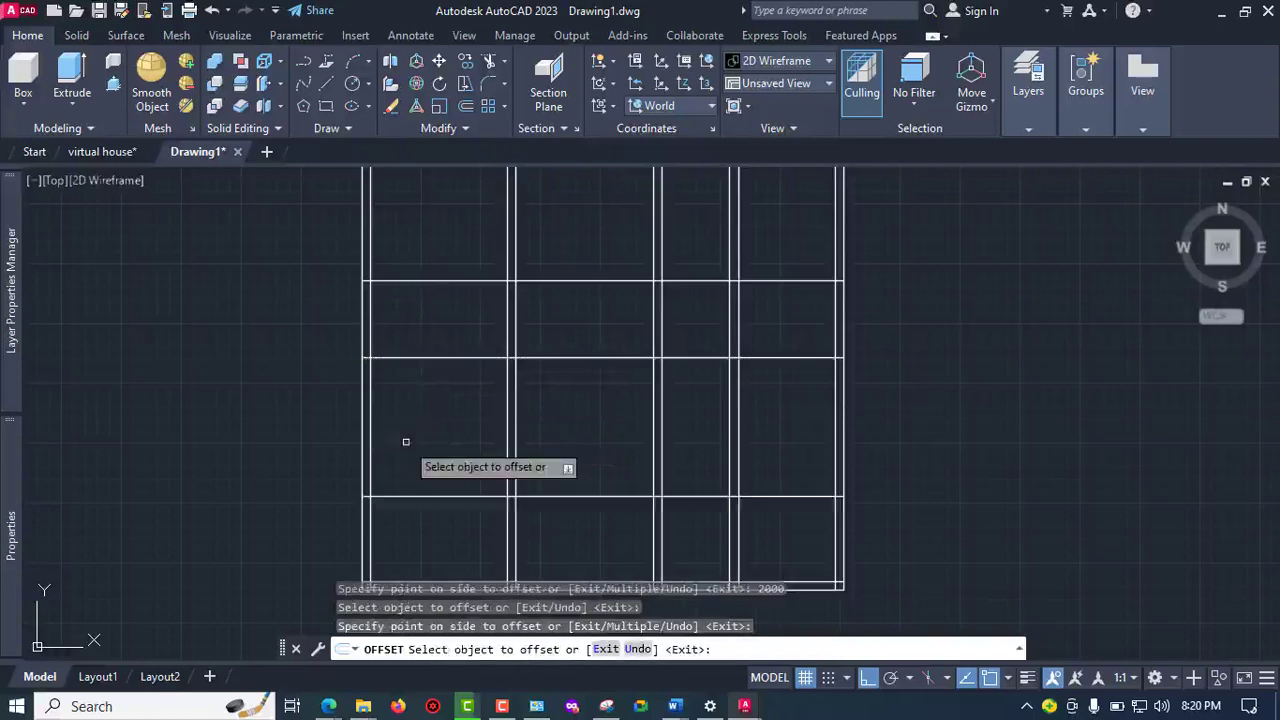
scroll(415, 445, "down", 2)
scroll(431, 325, "up", 3)
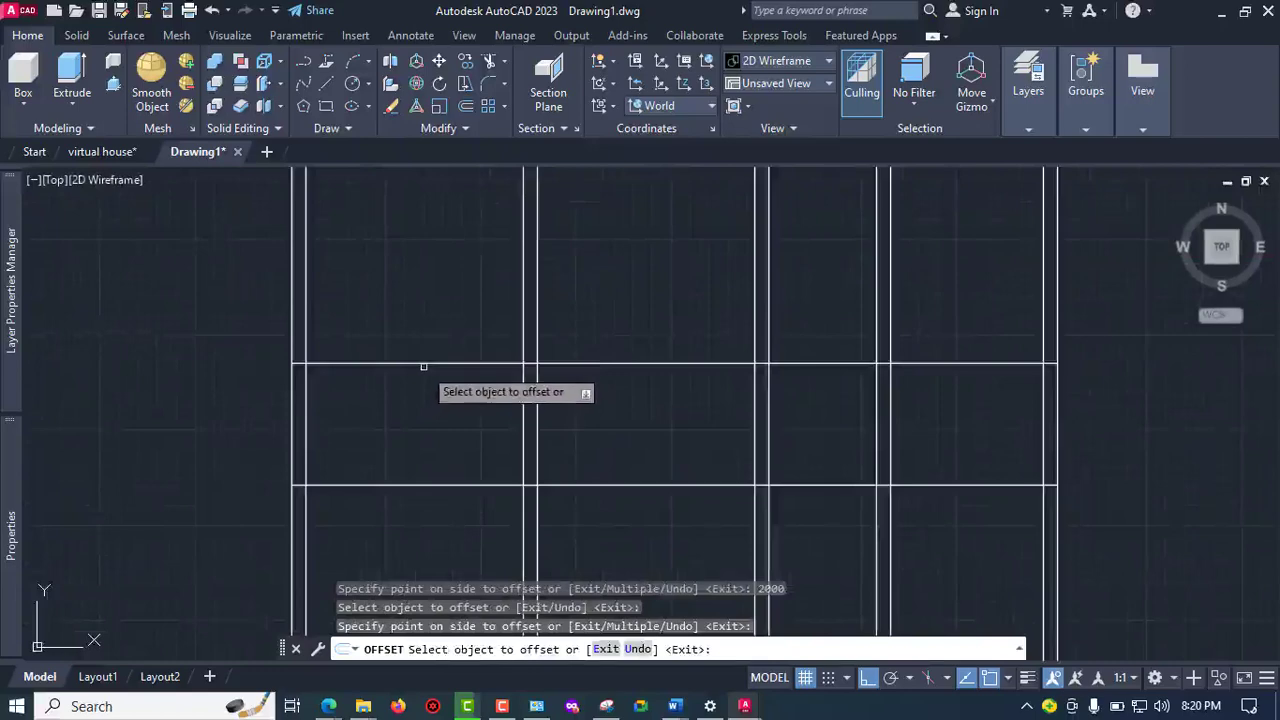
key("Escape")
Offset the first horizontal partition line 225 mm downward for the wall thickness
key("Return")
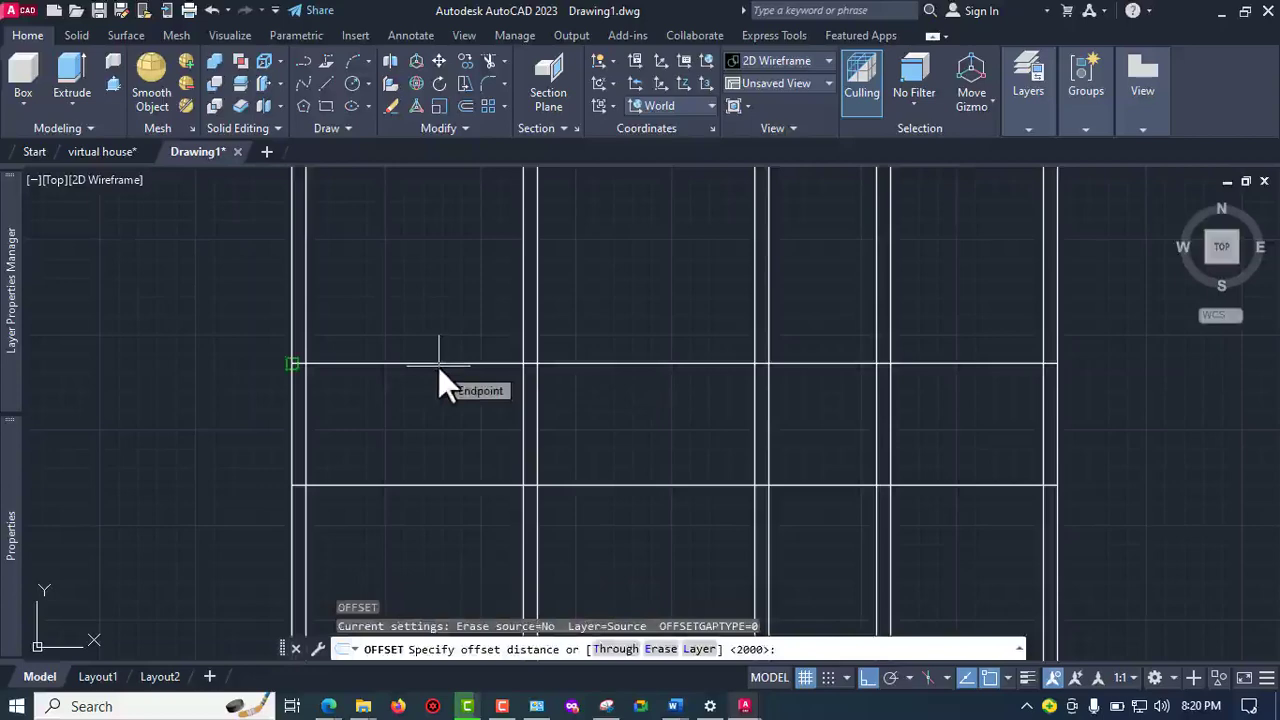
type("2")
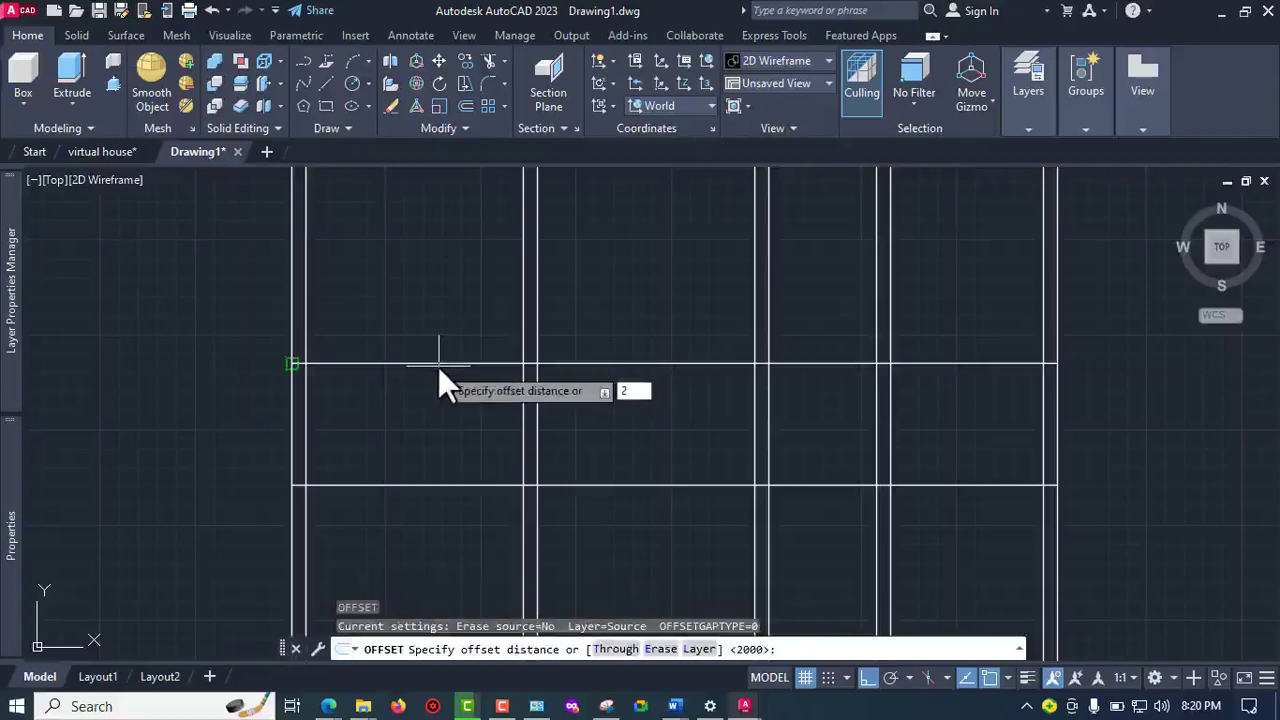
type("25")
key("Return")
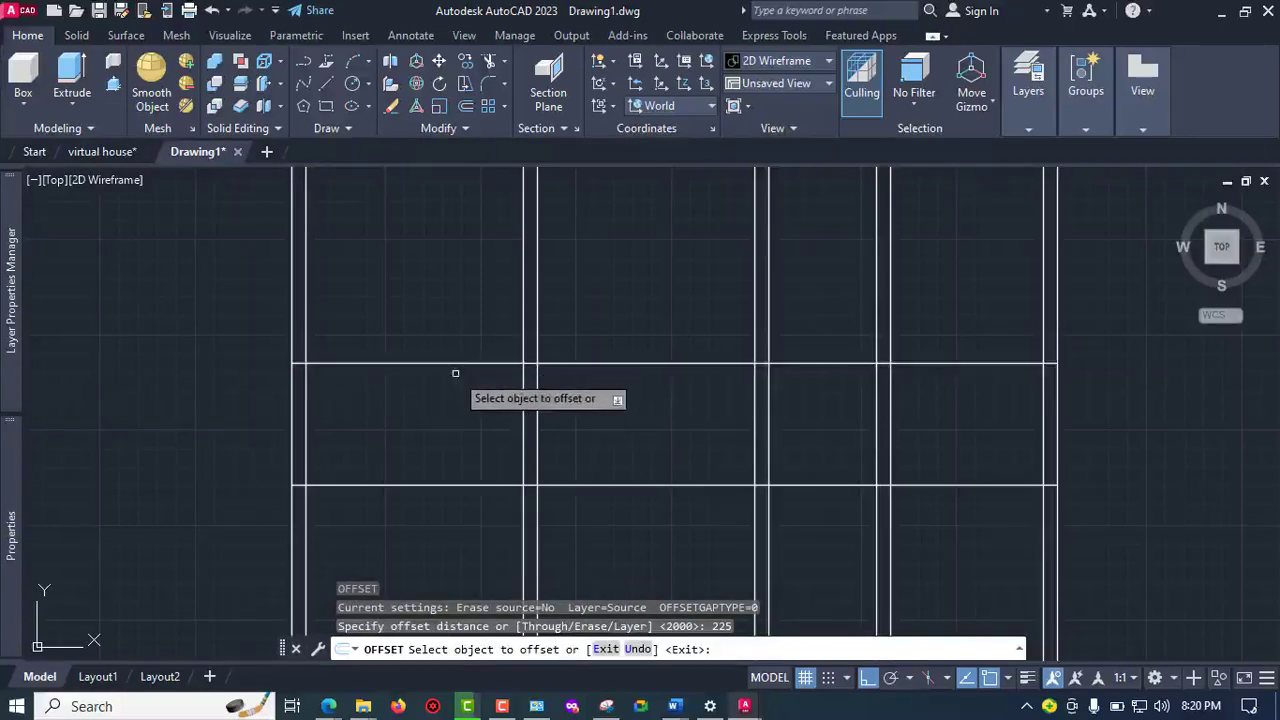
left_click(456, 365)
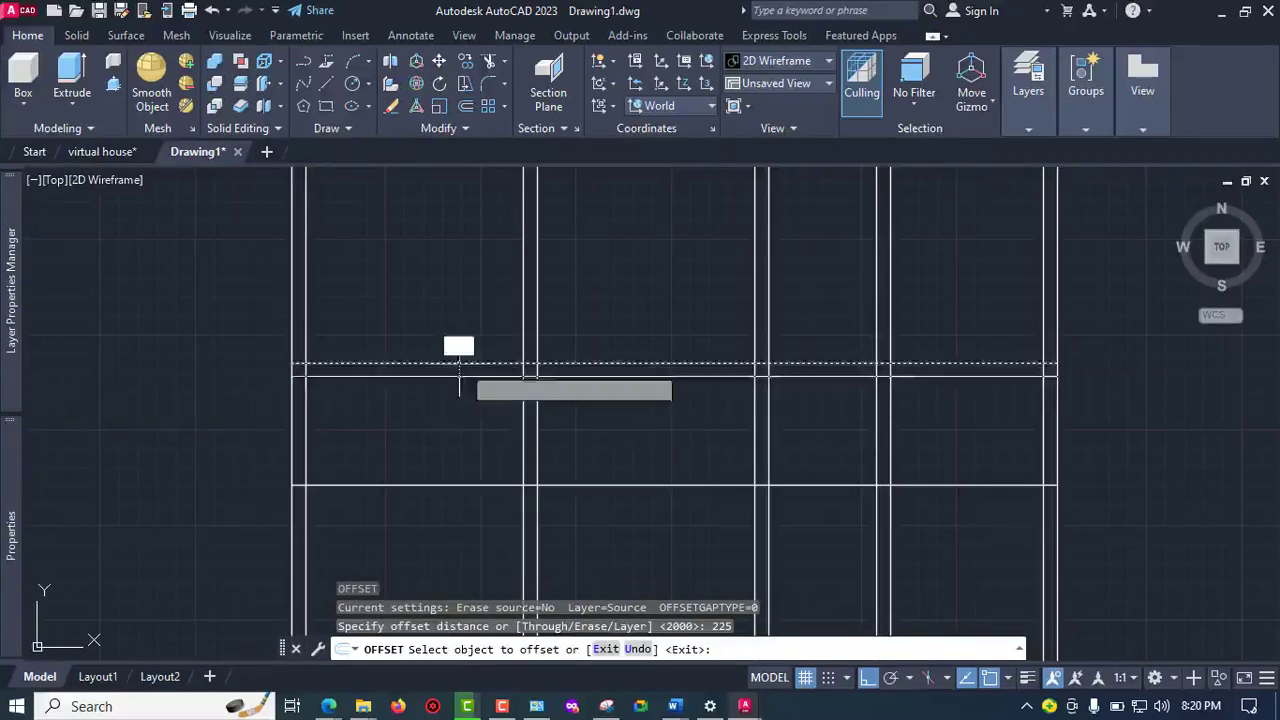
left_click(436, 415)
Offset the second horizontal partition line 225 mm downward and end the Offset command
mouse_move(455, 425)
middle_mouse_down()
mouse_move(474, 389)
mouse_move(471, 320)
middle_mouse_up()
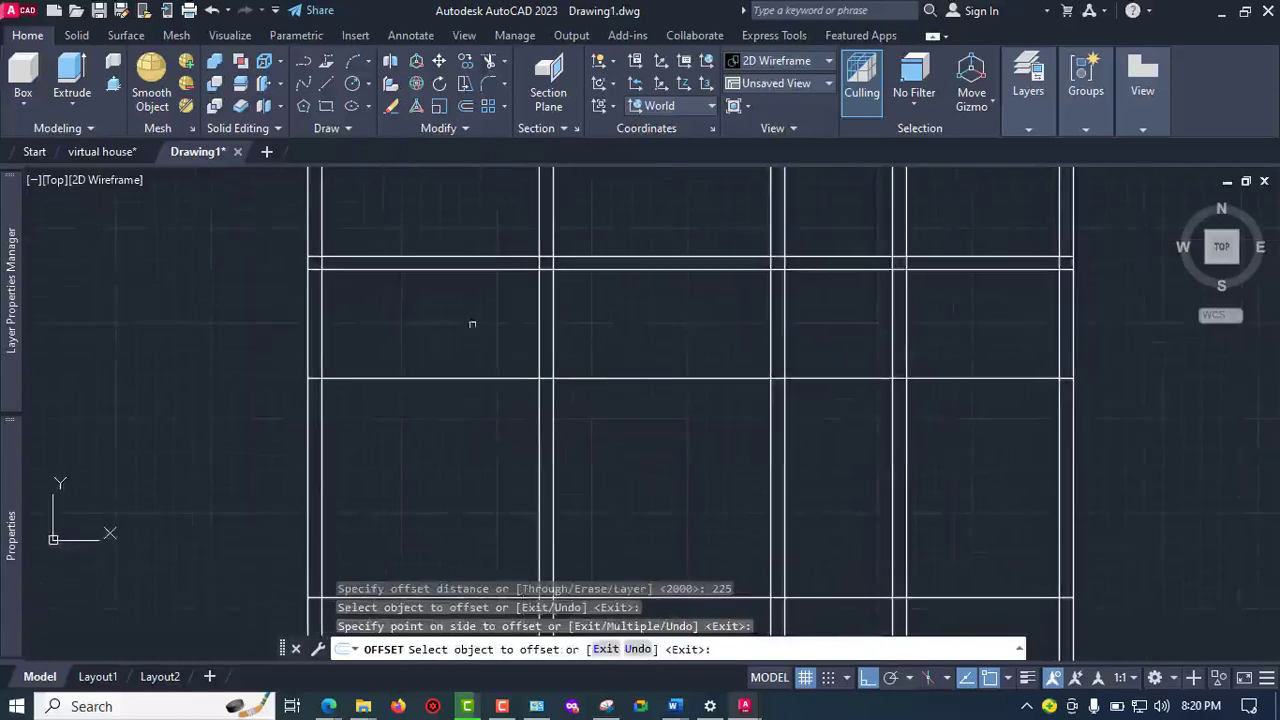
left_click(470, 377)
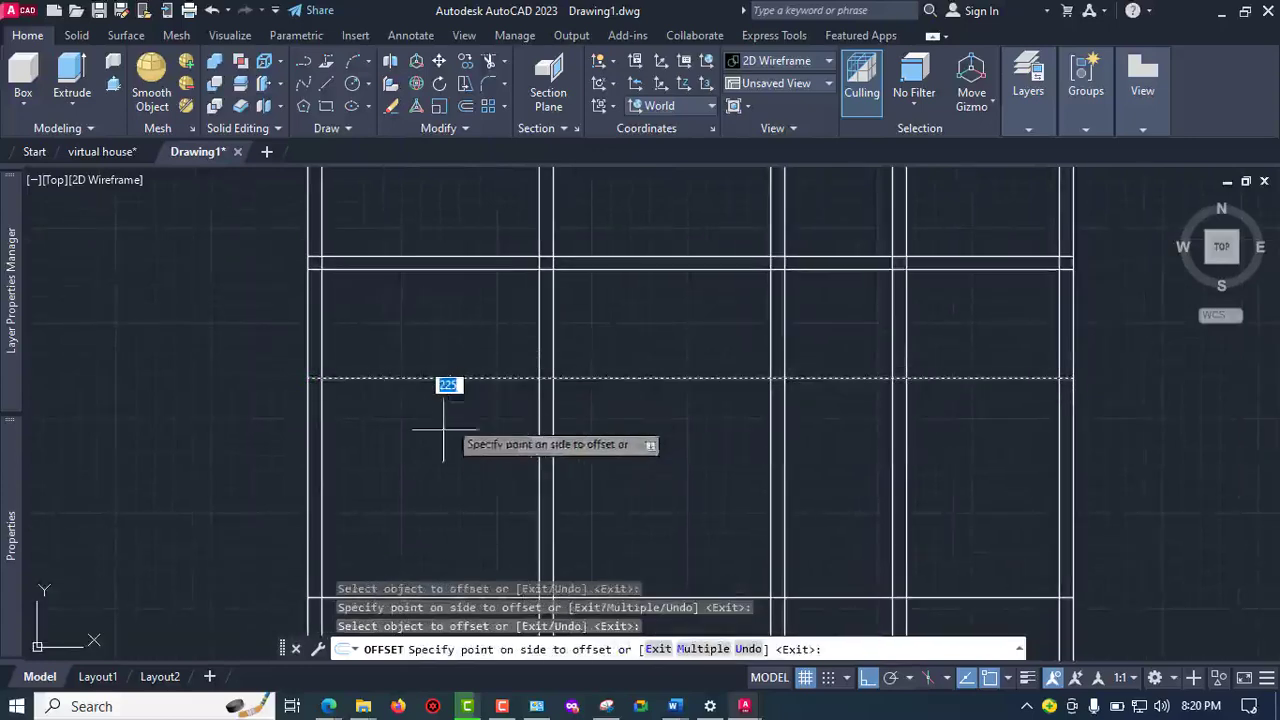
left_click(438, 435)
scroll(433, 453, "down", 2)
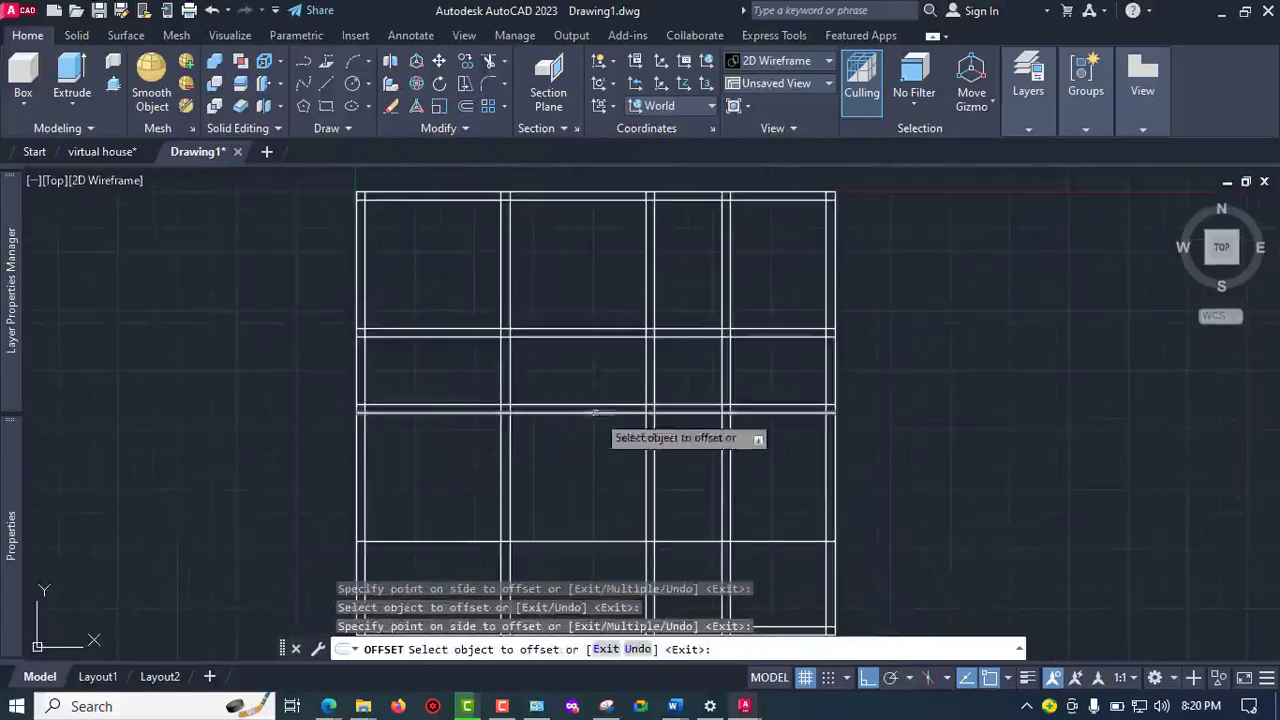
mouse_move(596, 415)
middle_mouse_down()
mouse_move(611, 361)
mouse_move(620, 451)
middle_mouse_up()
key("Escape")
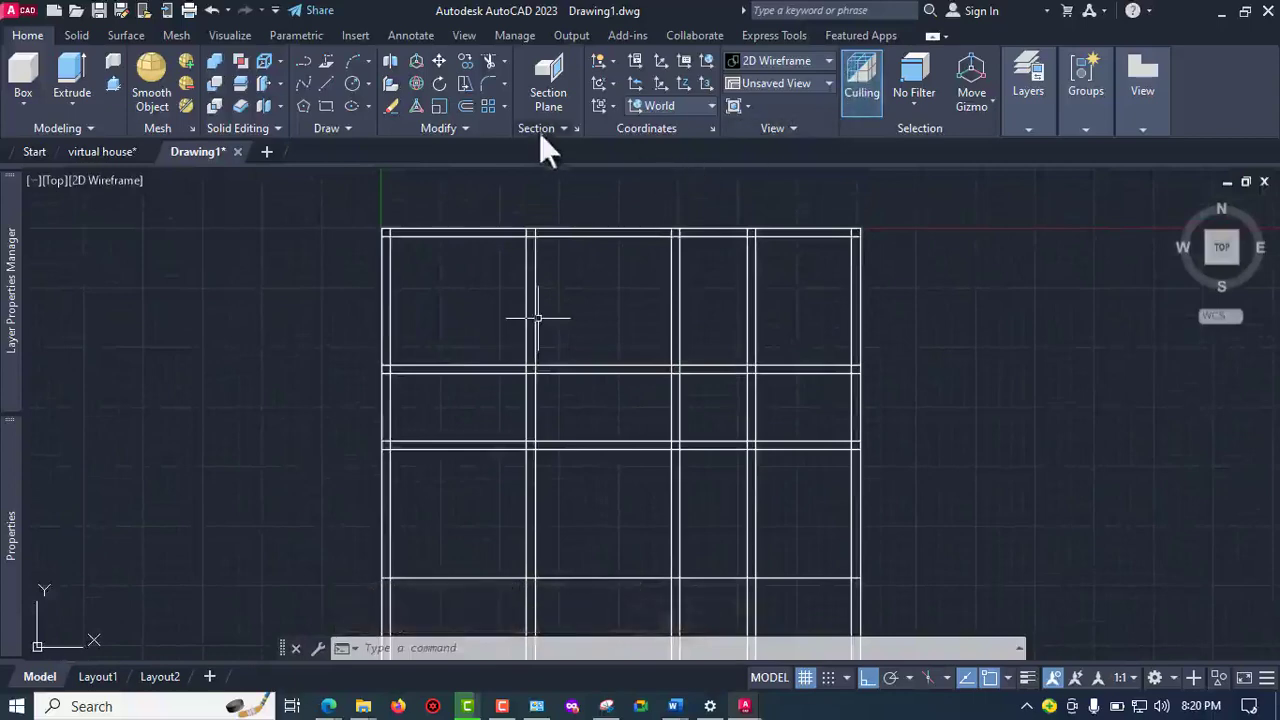
Trim the overlapping inner wall lines at the top-left corner of the house outline
left_click(489, 61)
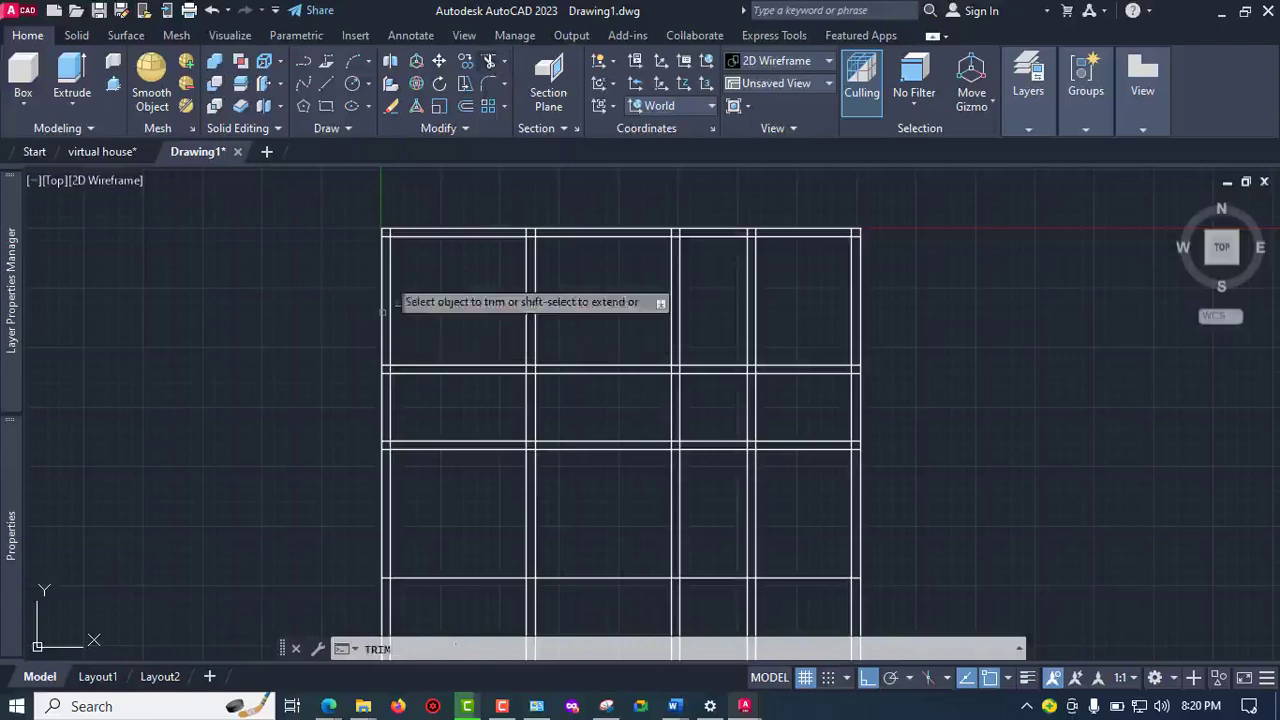
scroll(383, 312, "up", 5)
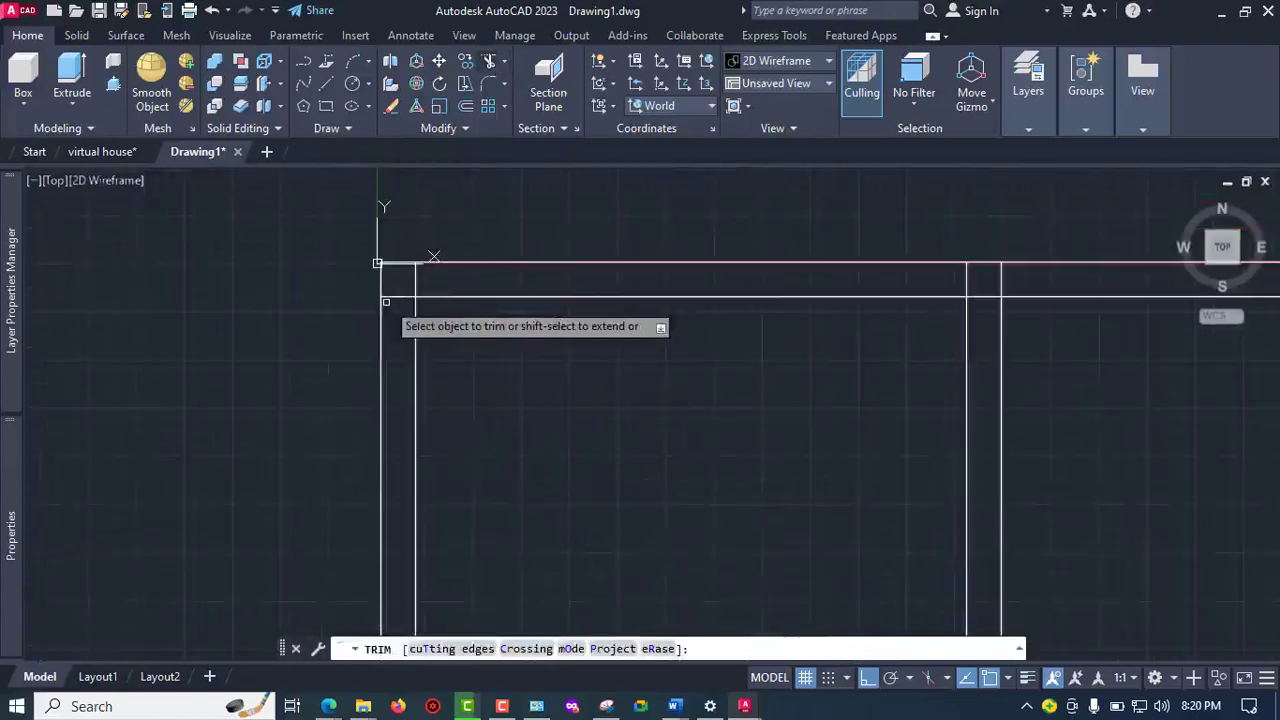
left_click(395, 291)
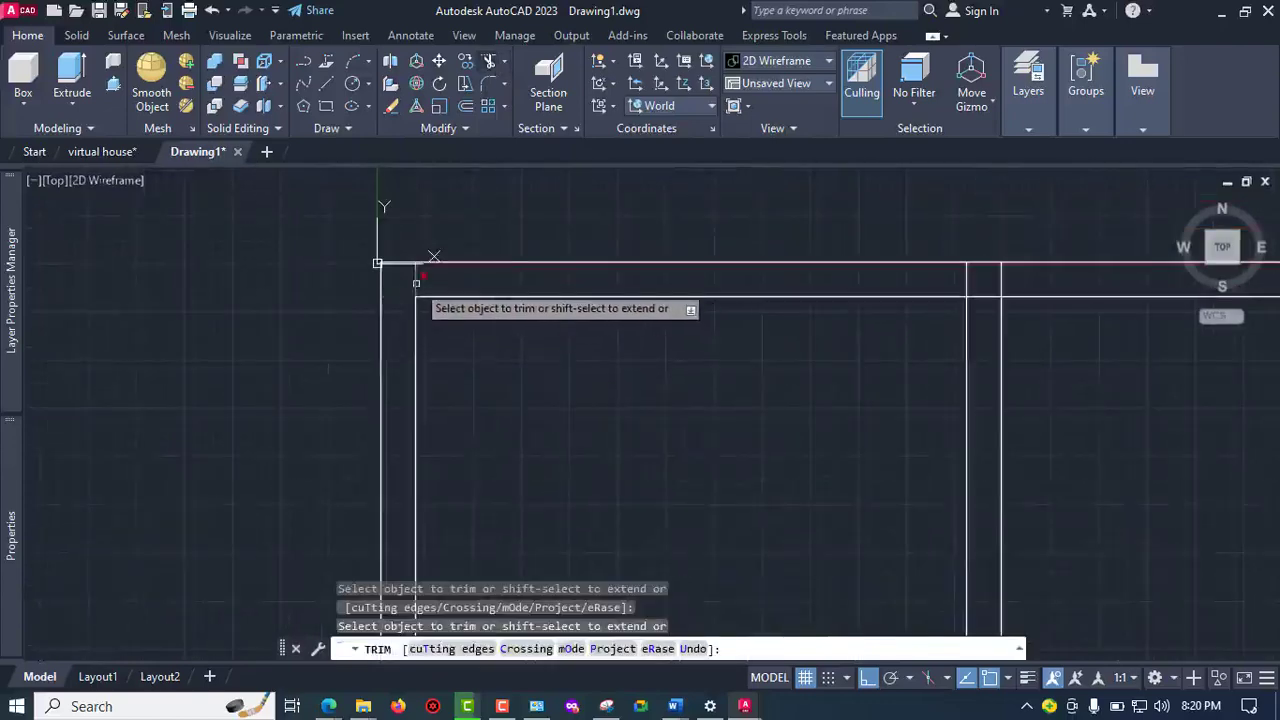
Trim the wall lines where the first vertical partition meets the top outer wall to open the junction
scroll(416, 283, "down", 1)
scroll(778, 285, "up", 3)
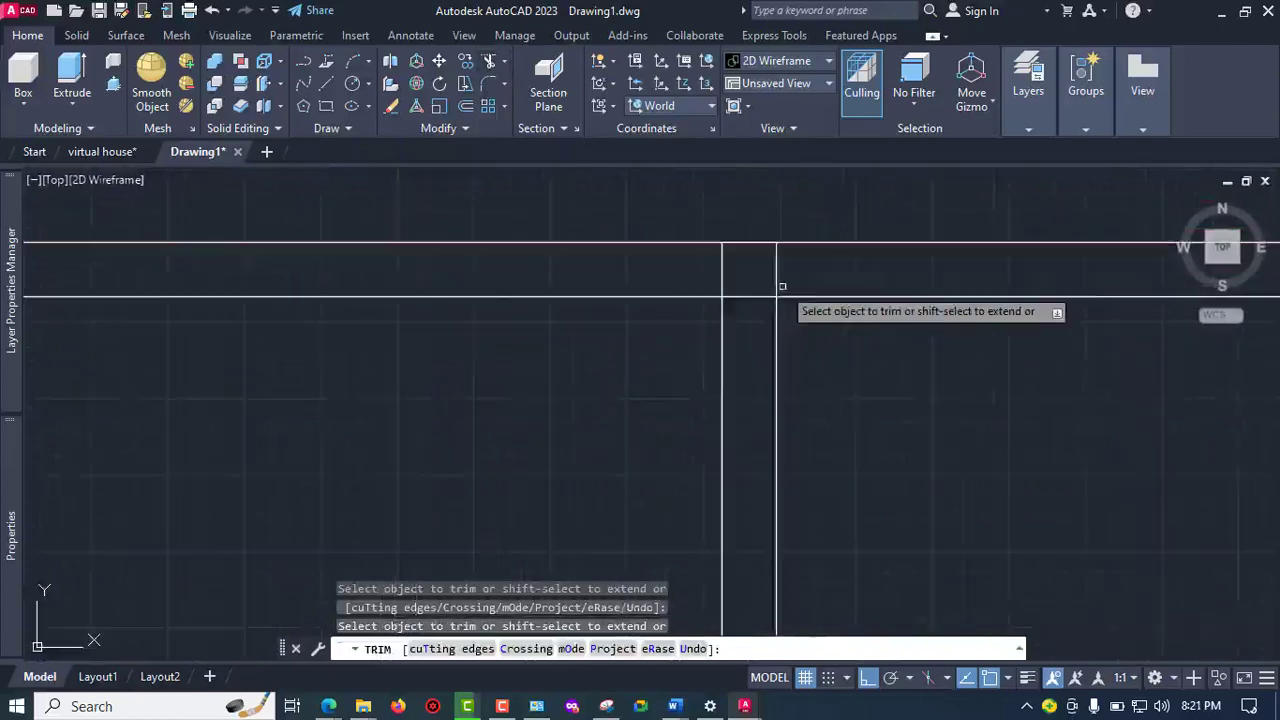
left_click(776, 284)
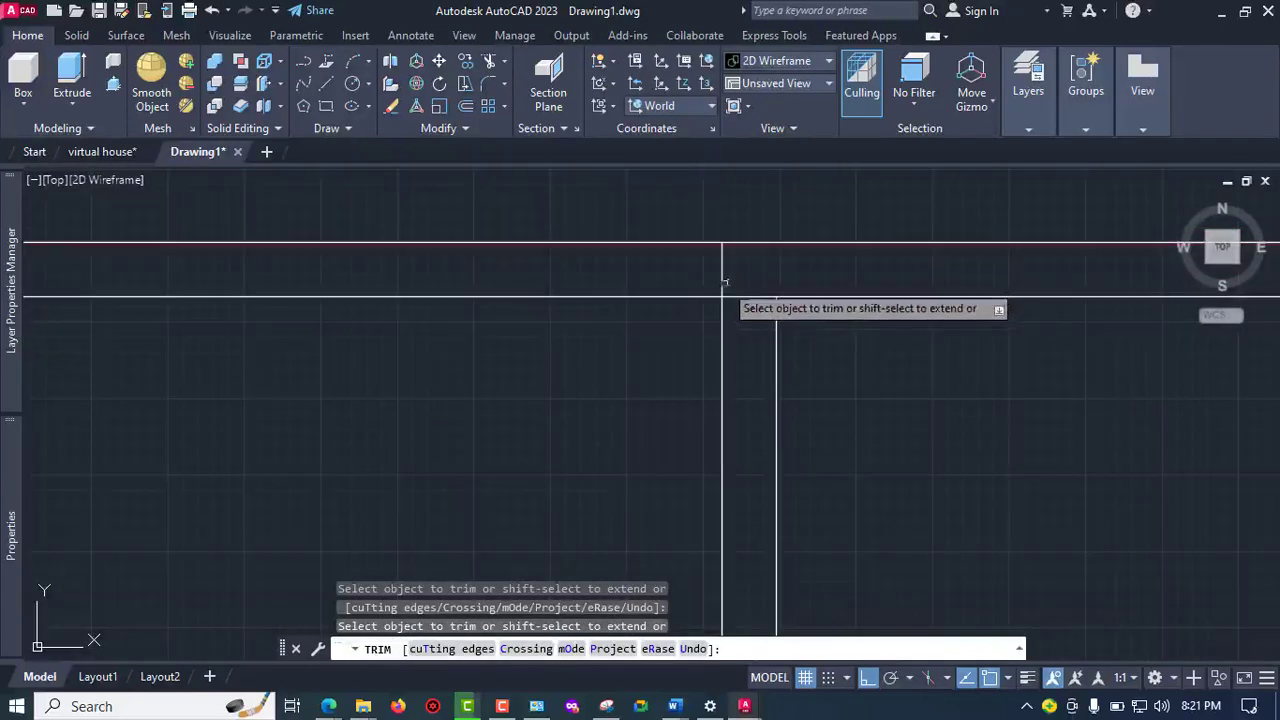
left_click(723, 287)
left_click(739, 296)
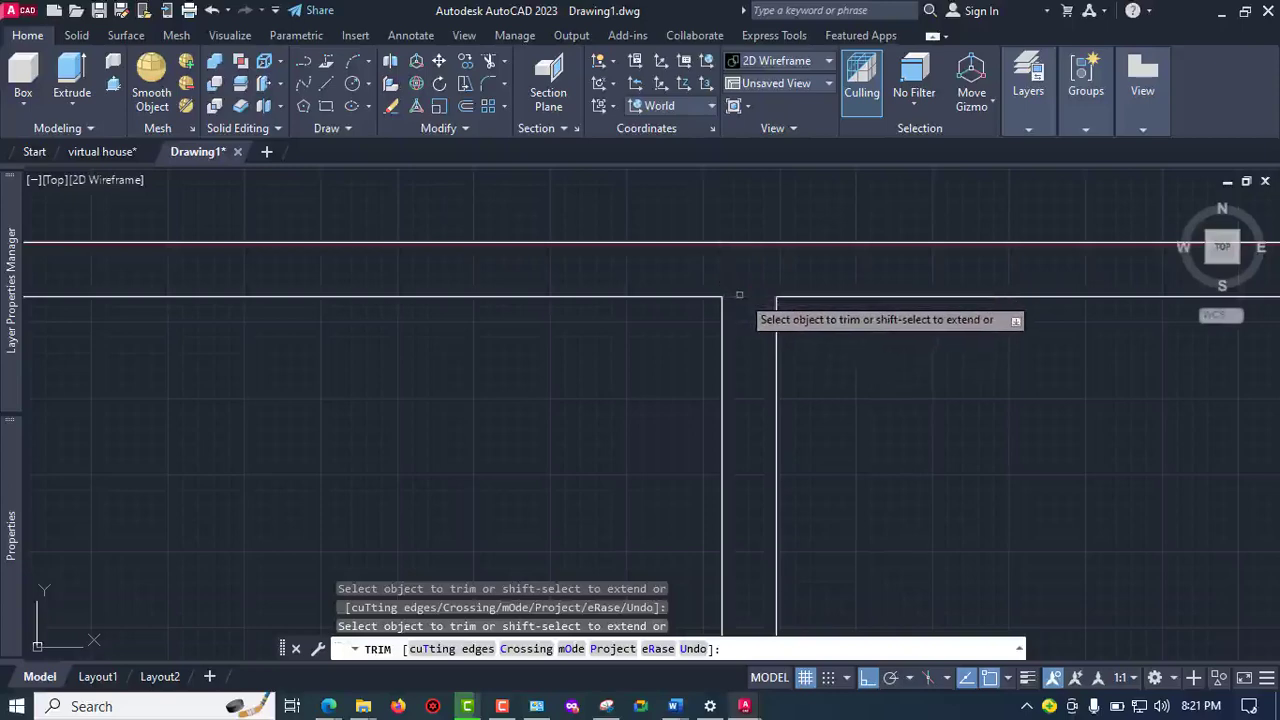
Trim the wall lines where the first horizontal partition meets the left outer wall to open the junction
scroll(740, 296, "down", 2)
scroll(686, 449, "up", 3)
middle_click_drag(774, 300, 810, 248)
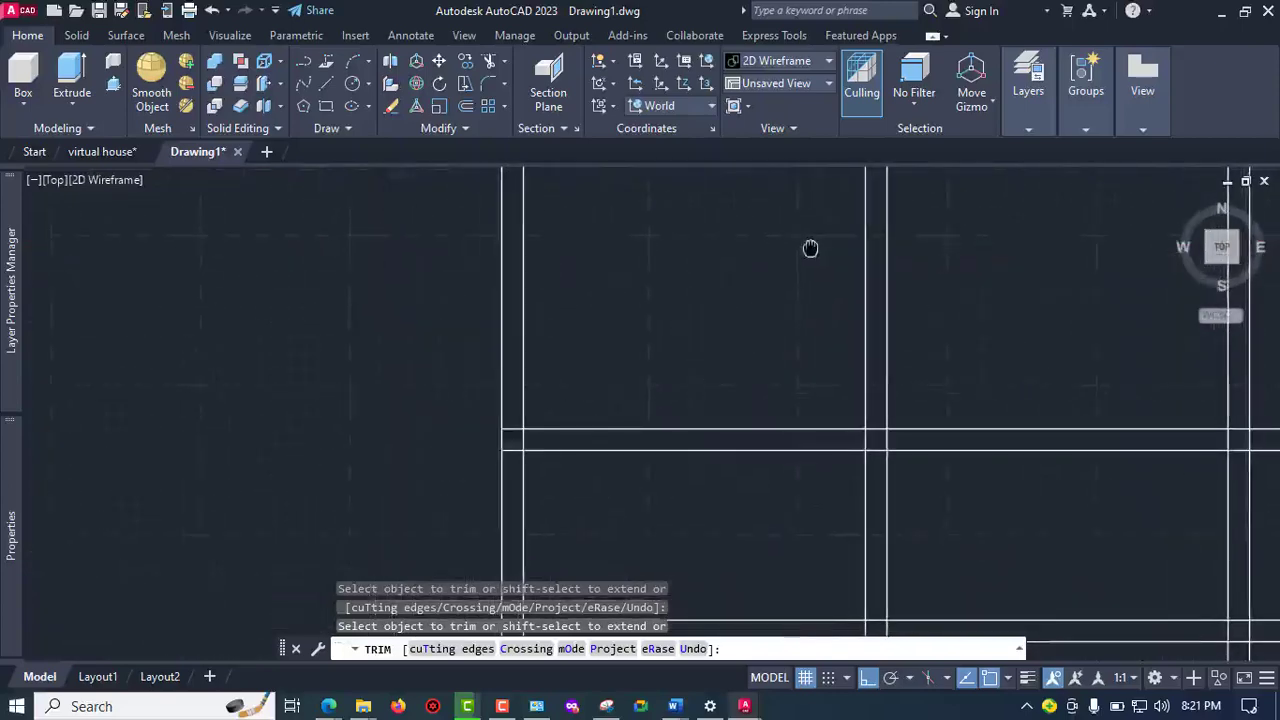
middle_click_drag(720, 395, 740, 366)
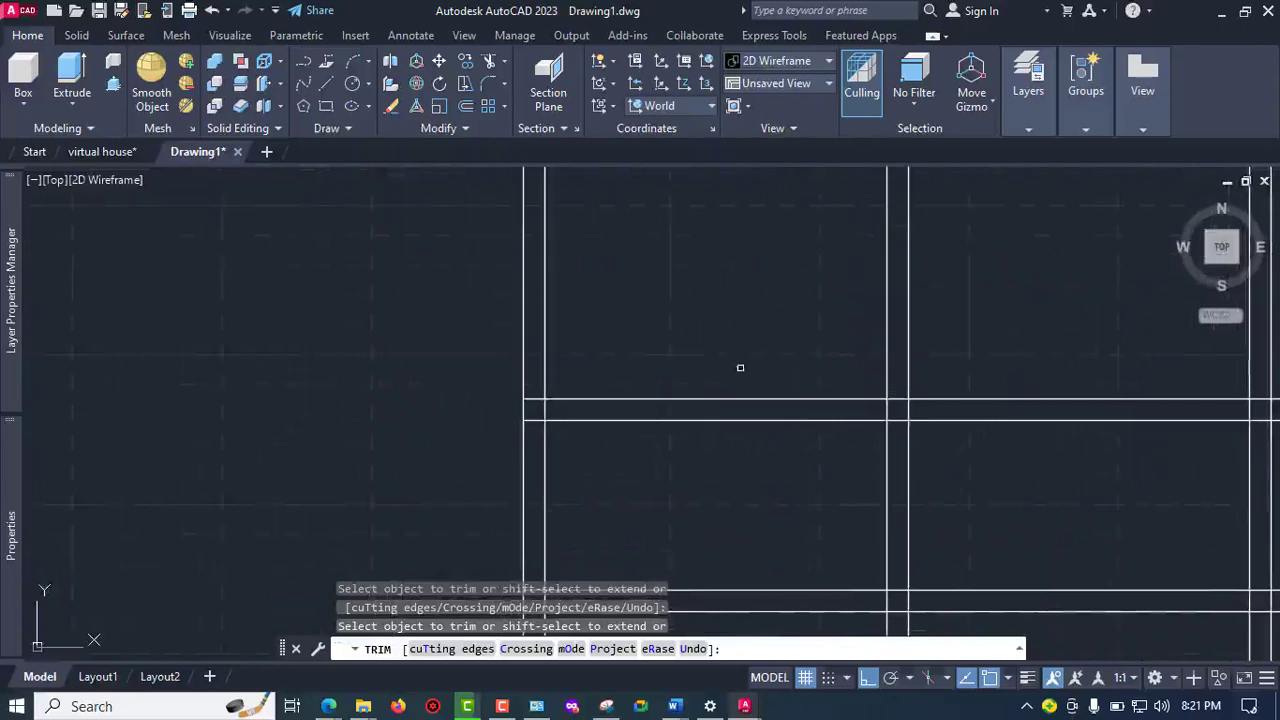
left_click(535, 399)
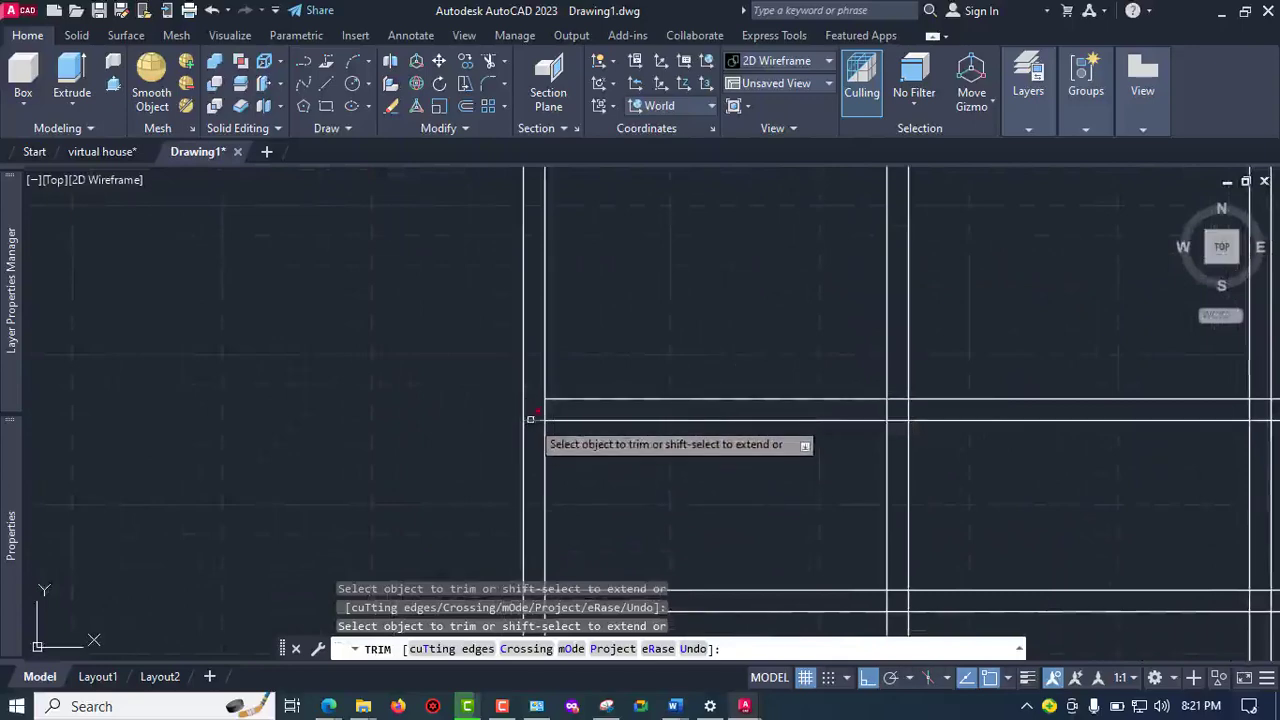
left_click(532, 418)
left_click(546, 417)
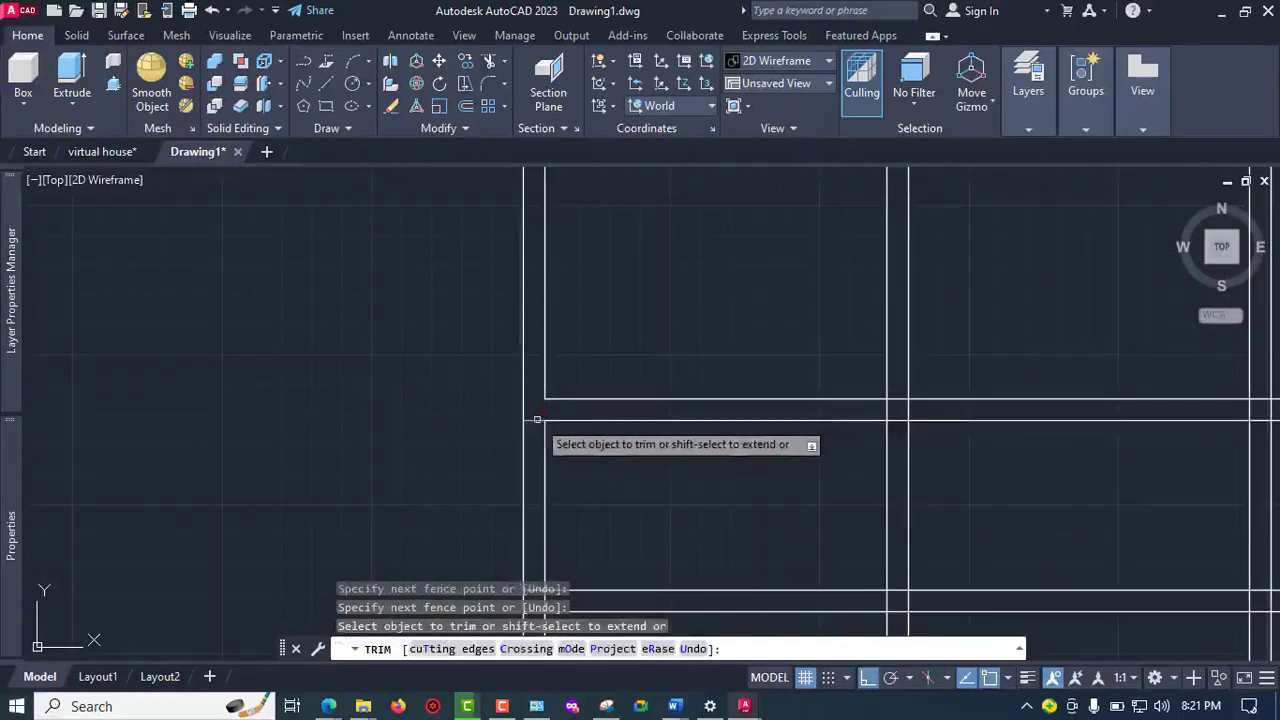
left_click(537, 419)
Trim the wall lines where the second horizontal partition meets the left outer wall
scroll(537, 419, "down", 4)
middle_click_drag(564, 478, 620, 426)
scroll(595, 200, "up", 6)
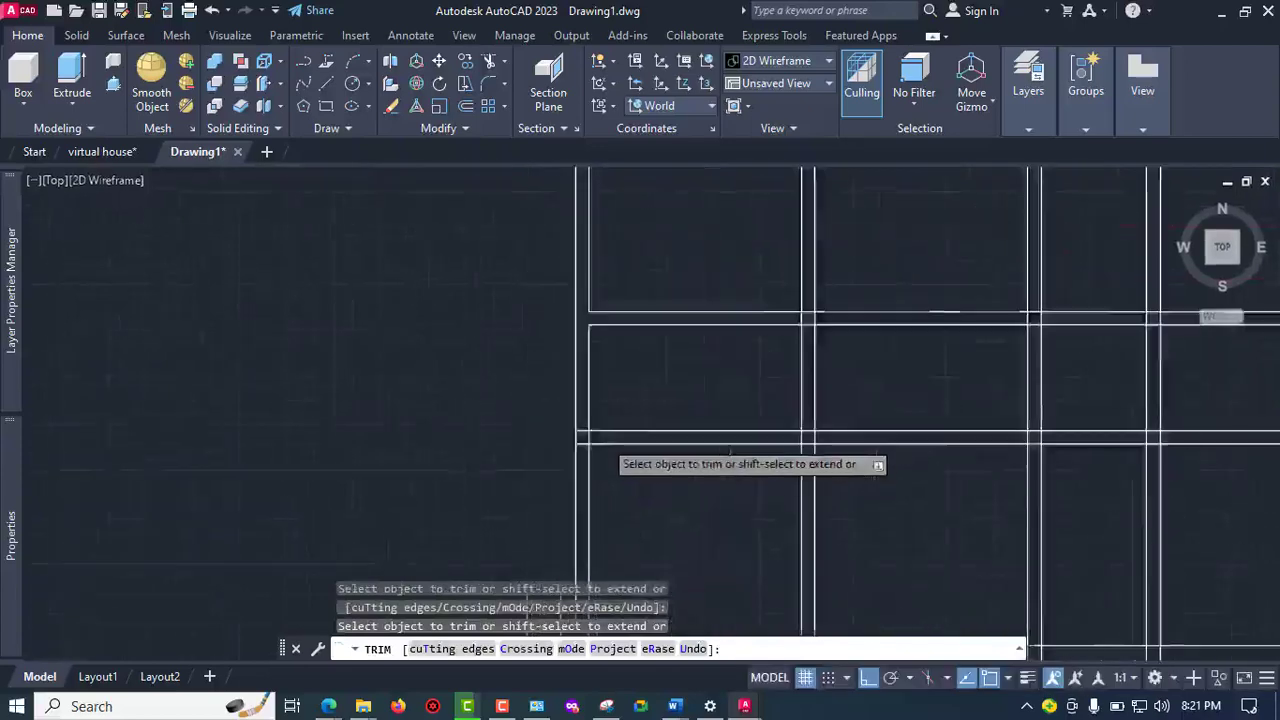
left_click(540, 415)
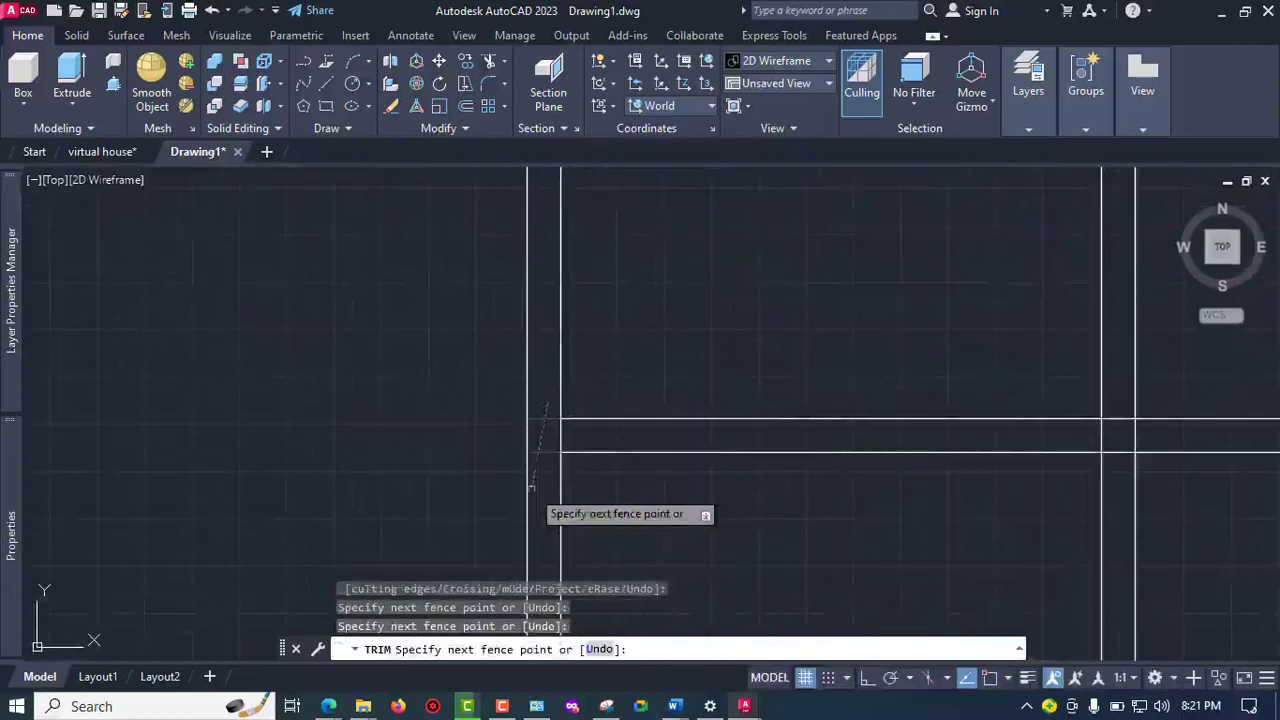
left_click(533, 491)
left_click(546, 439)
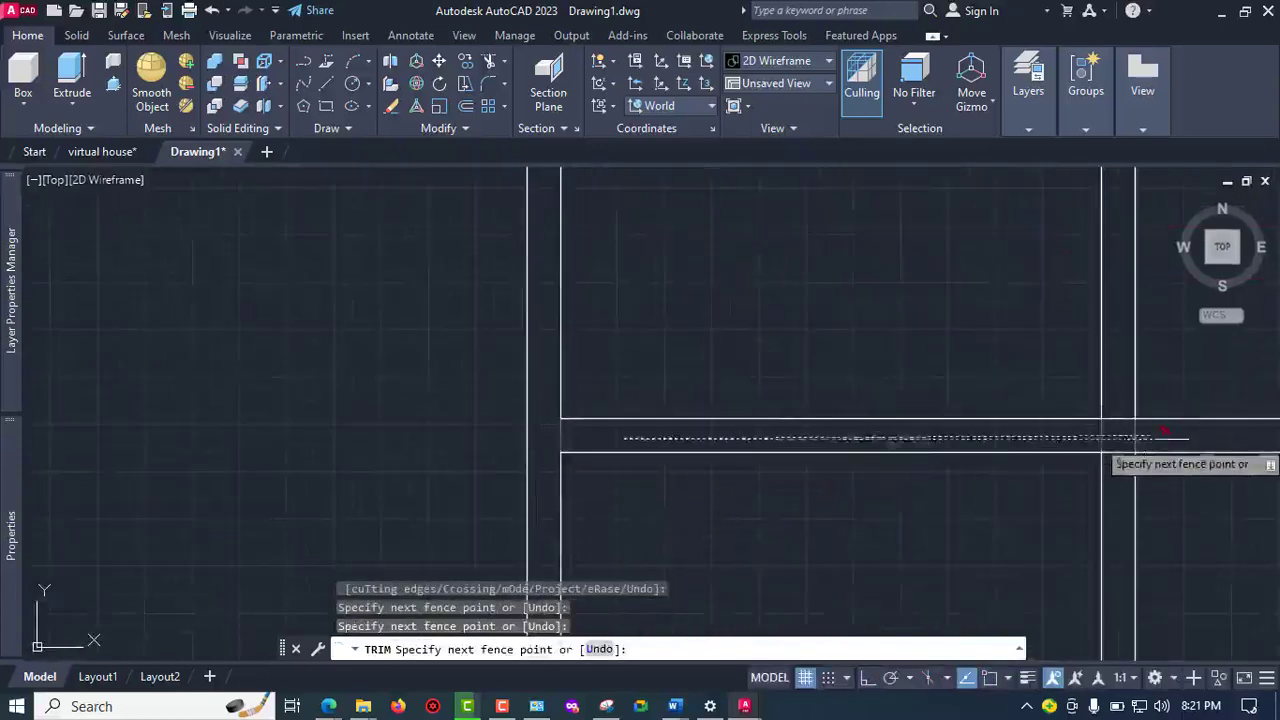
Trim the crossing lines where the first vertical partition intersects the second horizontal partition
left_click(1159, 437)
left_click(1121, 394)
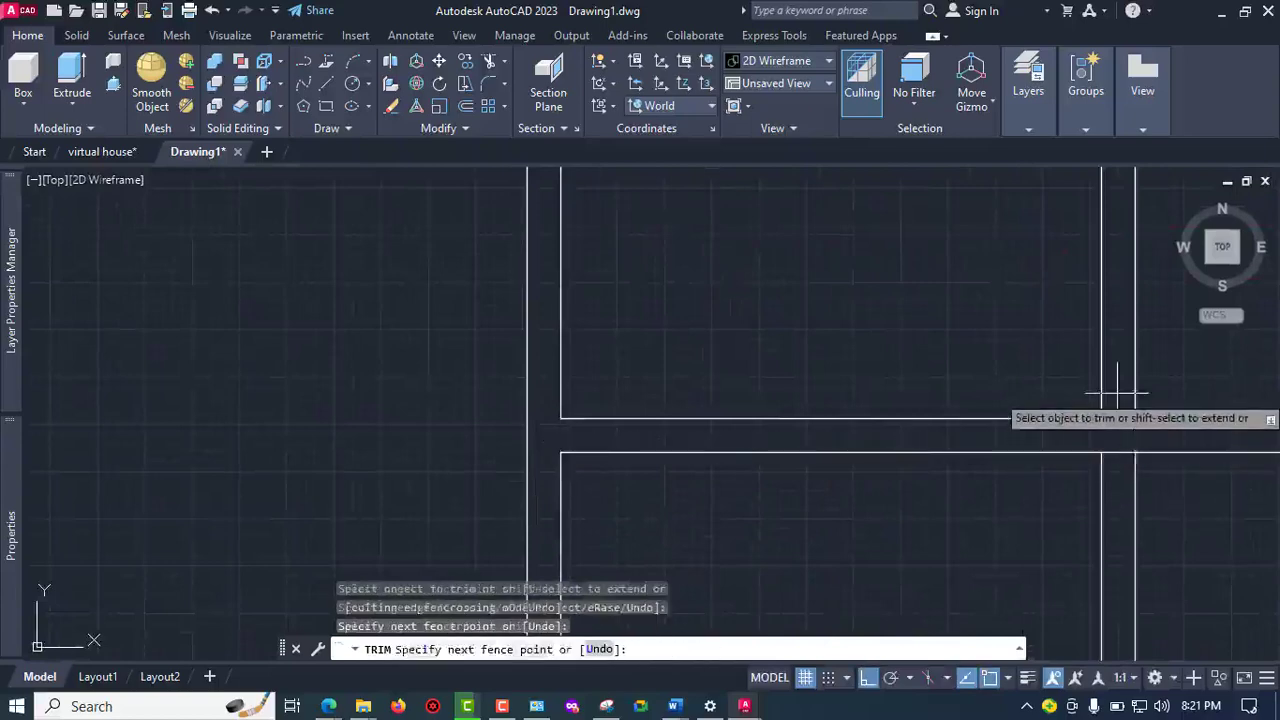
left_click(1120, 514)
Trim the crossing lines where the first vertical partition intersects the first horizontal partition
scroll(1118, 514, "down", 3)
middle_click_drag(978, 592, 783, 197)
middle_click_drag(770, 251, 709, 626)
scroll(838, 436, "down", 4)
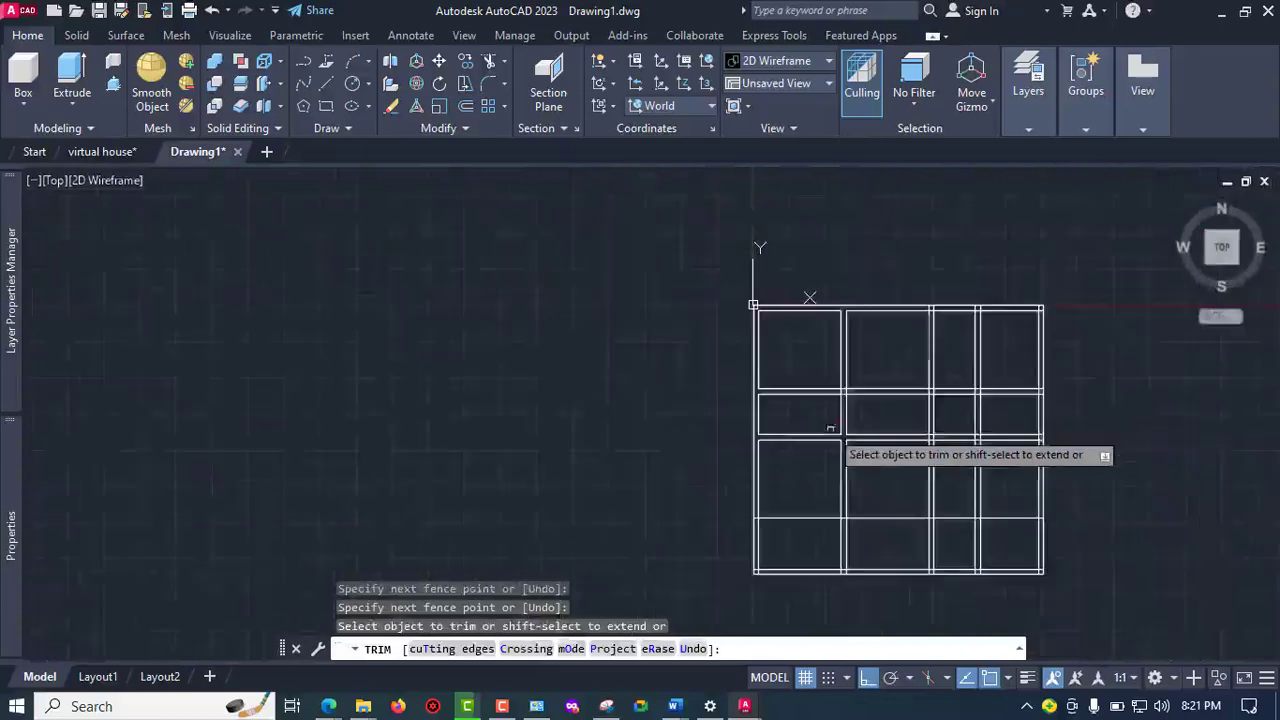
scroll(838, 436, "up", 8)
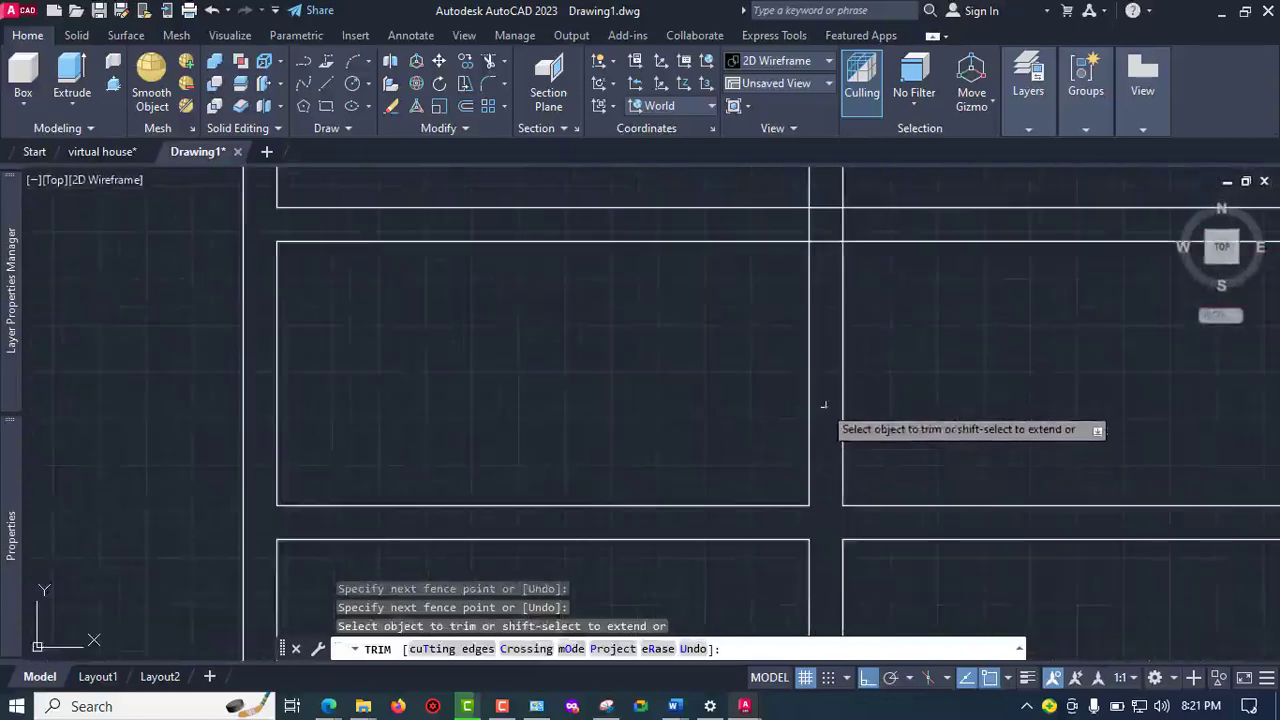
left_click(825, 403)
middle_click_drag(797, 229, 806, 580)
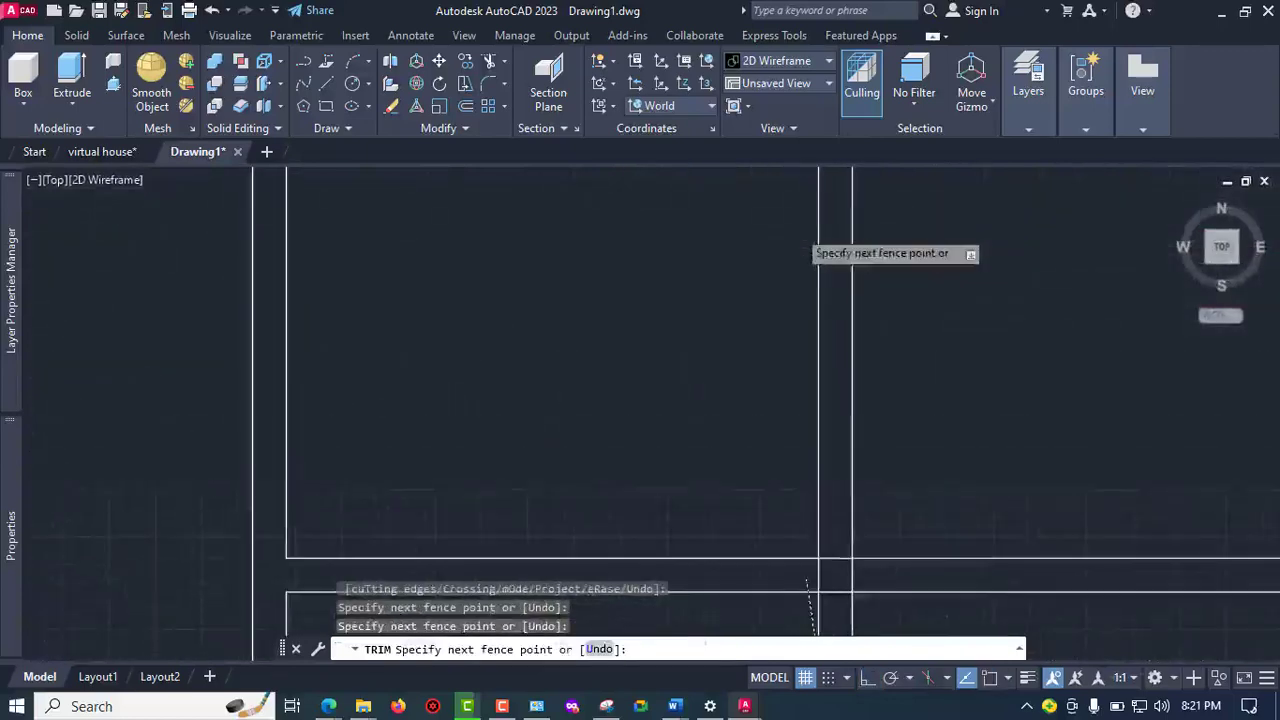
left_click(837, 419)
scroll(837, 420, "down", 2)
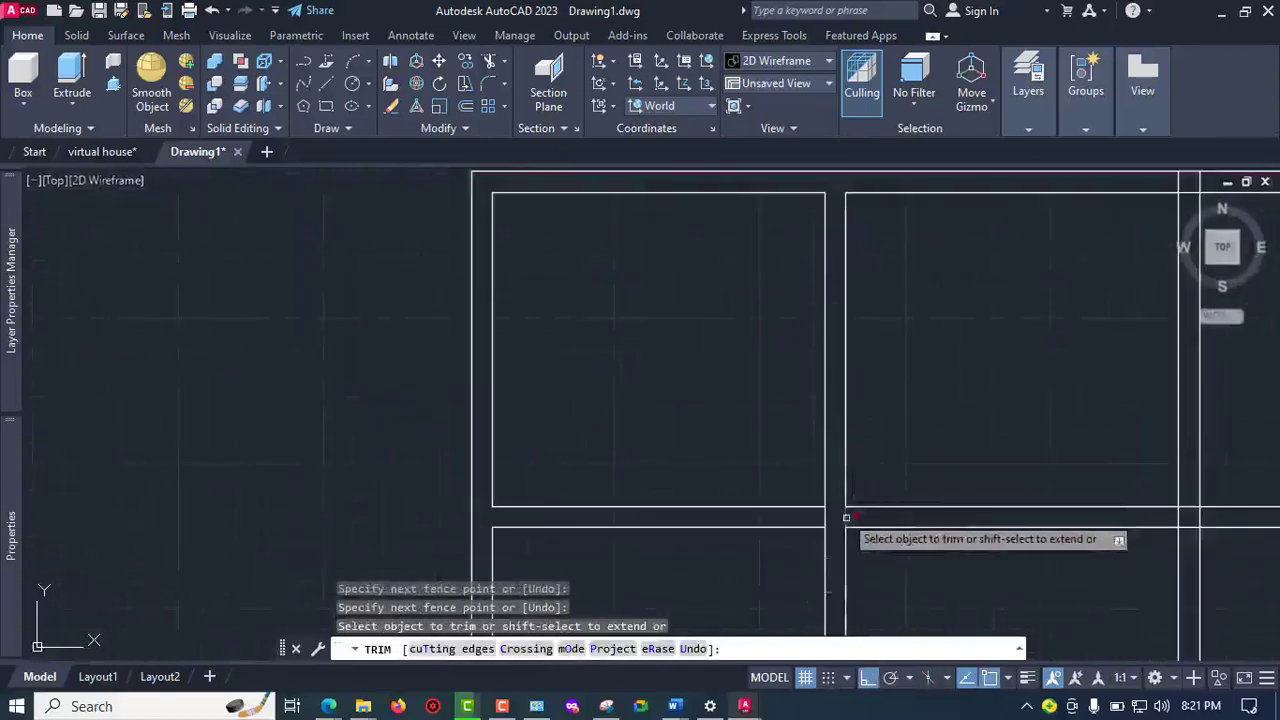
left_click(845, 518)
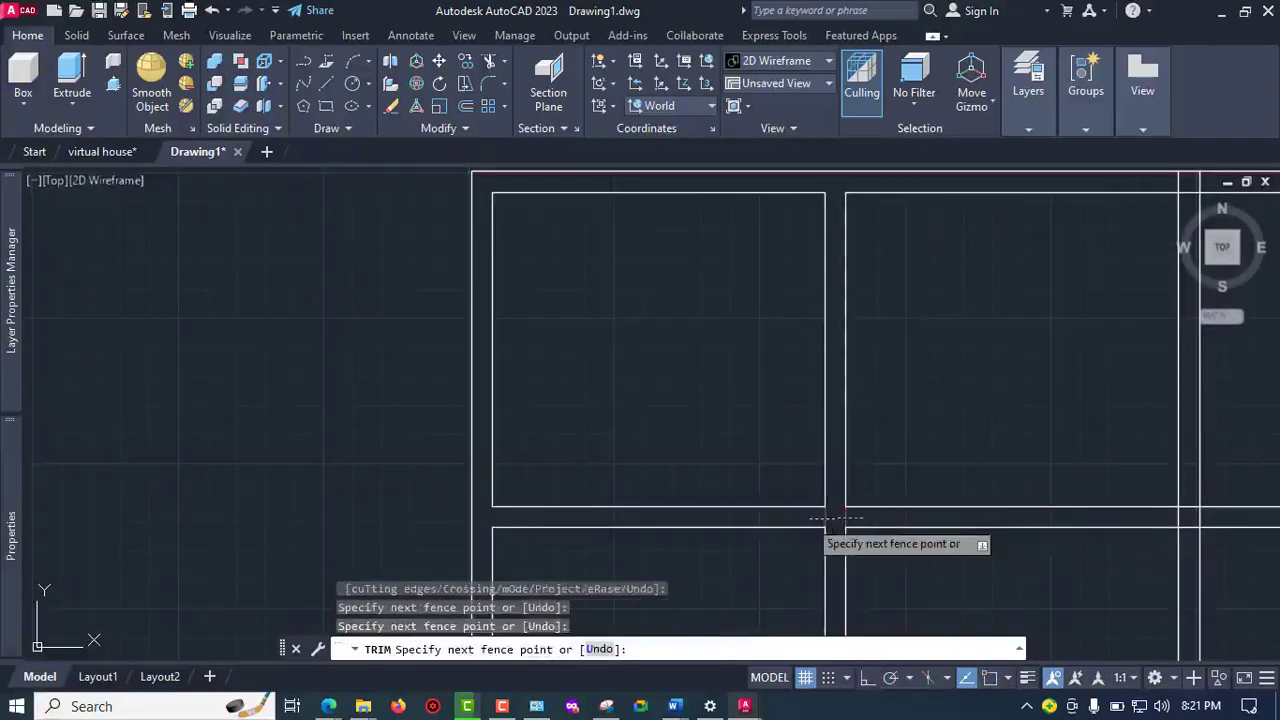
left_click(829, 534)
Trim the second and third vertical partition lines inside the top wall, and the horizontal lines crossing the second partition down through the first horizontal partition
scroll(823, 536, "down", 4)
mouse_move(811, 520)
middle_mouse_down()
mouse_move(799, 485)
mouse_move(757, 452)
middle_mouse_up()
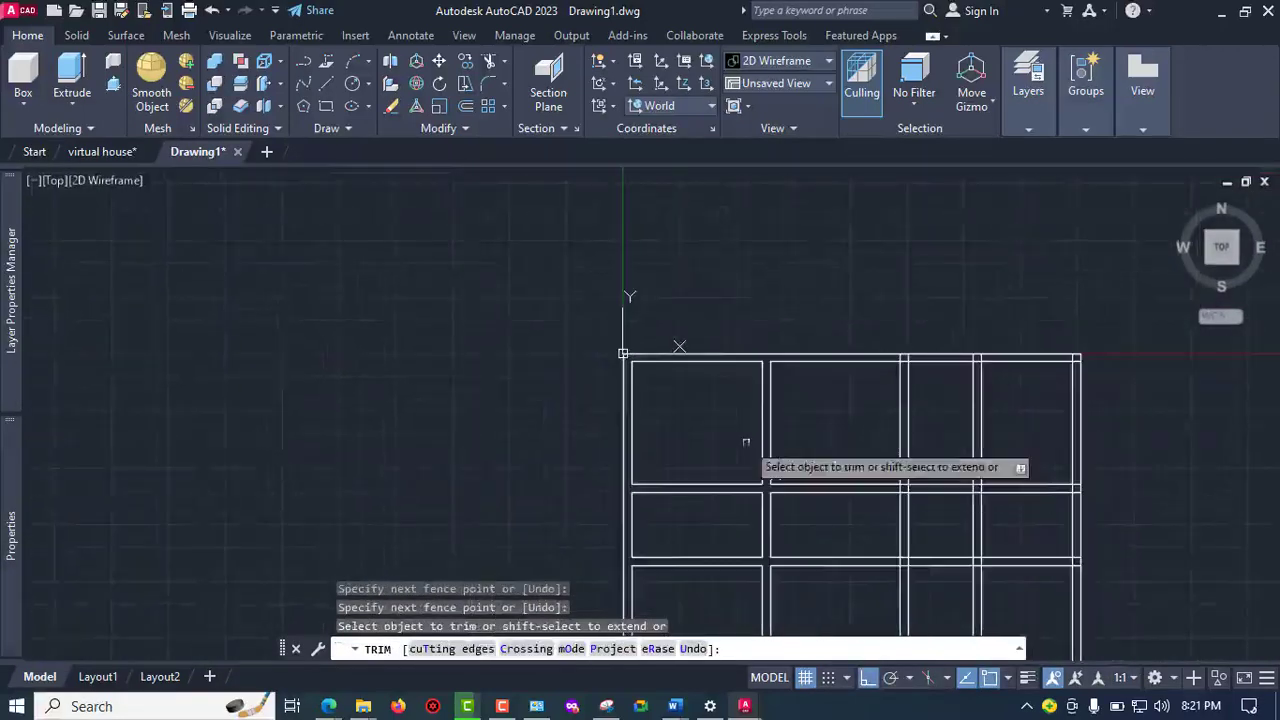
scroll(728, 397, "up", 4)
mouse_move(726, 397)
middle_mouse_down()
mouse_move(704, 316)
mouse_move(666, 285)
middle_mouse_up()
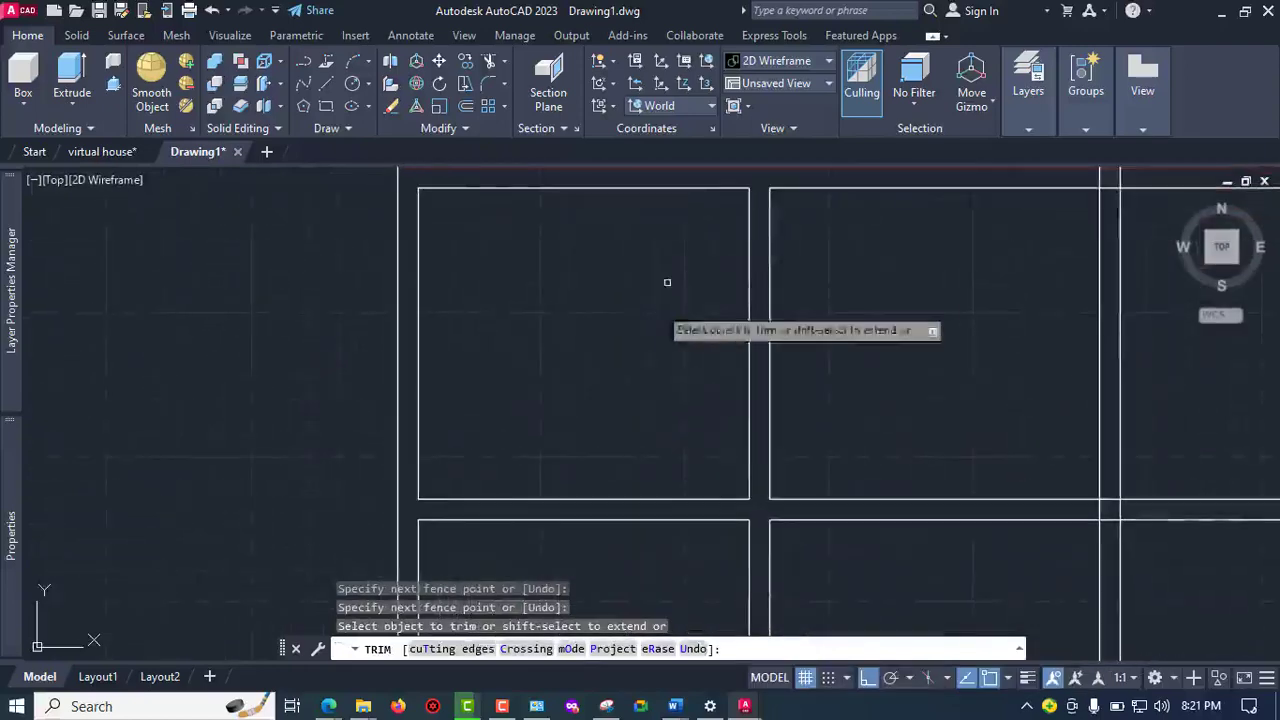
mouse_move(768, 350)
middle_mouse_down()
mouse_move(620, 420)
mouse_move(510, 420)
middle_mouse_up()
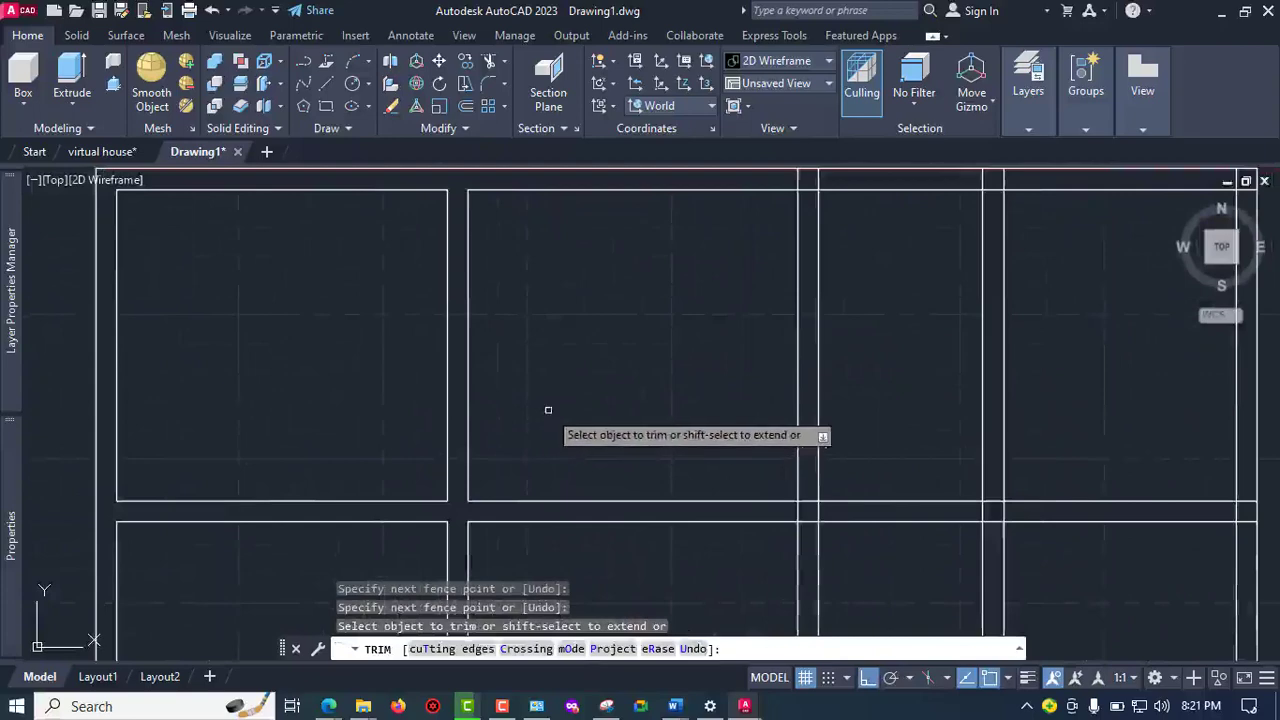
mouse_move(671, 314)
middle_mouse_down()
mouse_move(517, 371)
mouse_move(463, 371)
middle_mouse_up()
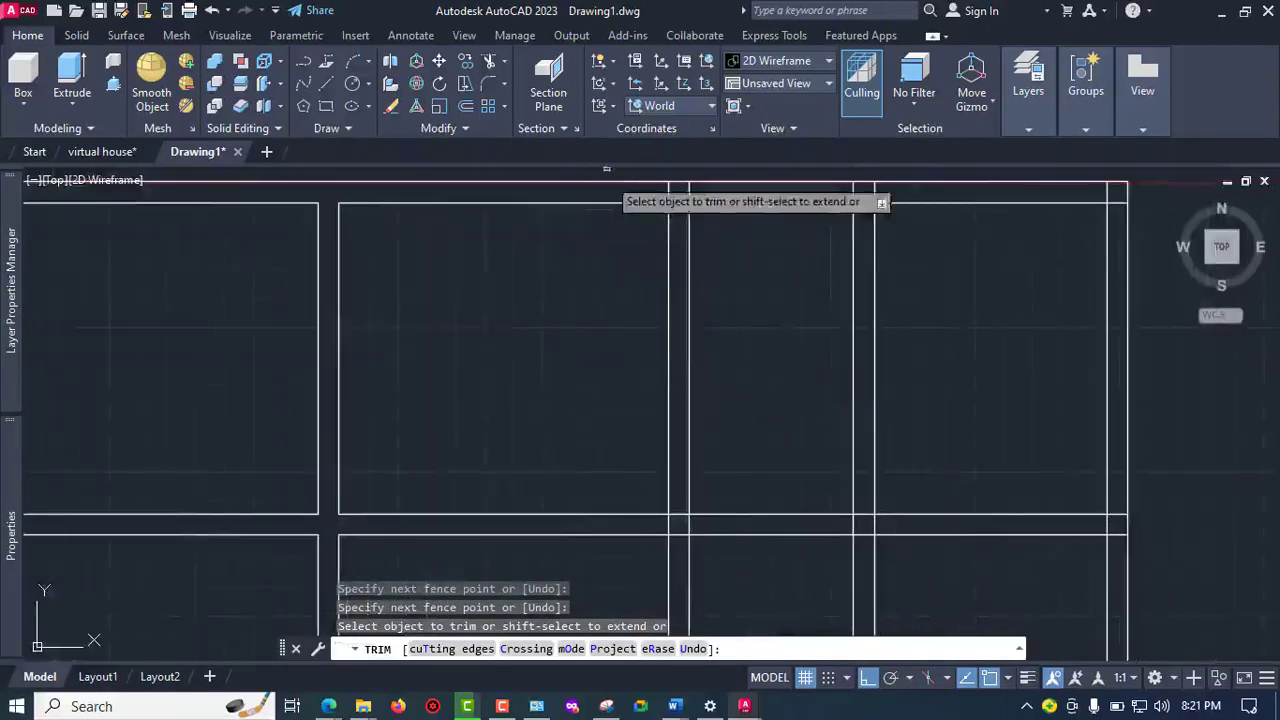
left_click_drag(617, 195, 962, 192)
mouse_move(683, 205)
left_mouse_down()
mouse_move(670, 320)
mouse_move(700, 590)
mouse_move(676, 588)
mouse_move(660, 565)
left_mouse_up()
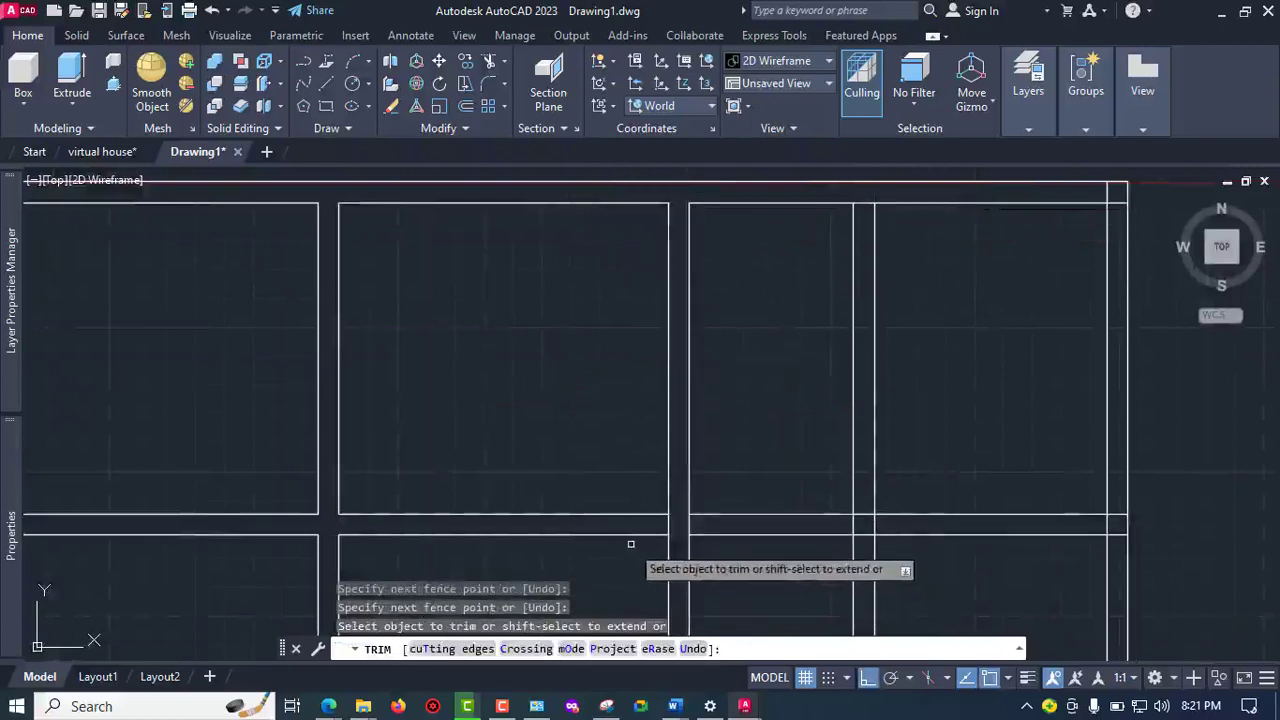
Trim the third vertical partition's junctions with the first horizontal partition and top wall, plus the crossing lines at the top-right outer corner
left_click_drag(622, 524, 910, 518)
left_click_drag(866, 564, 866, 204)
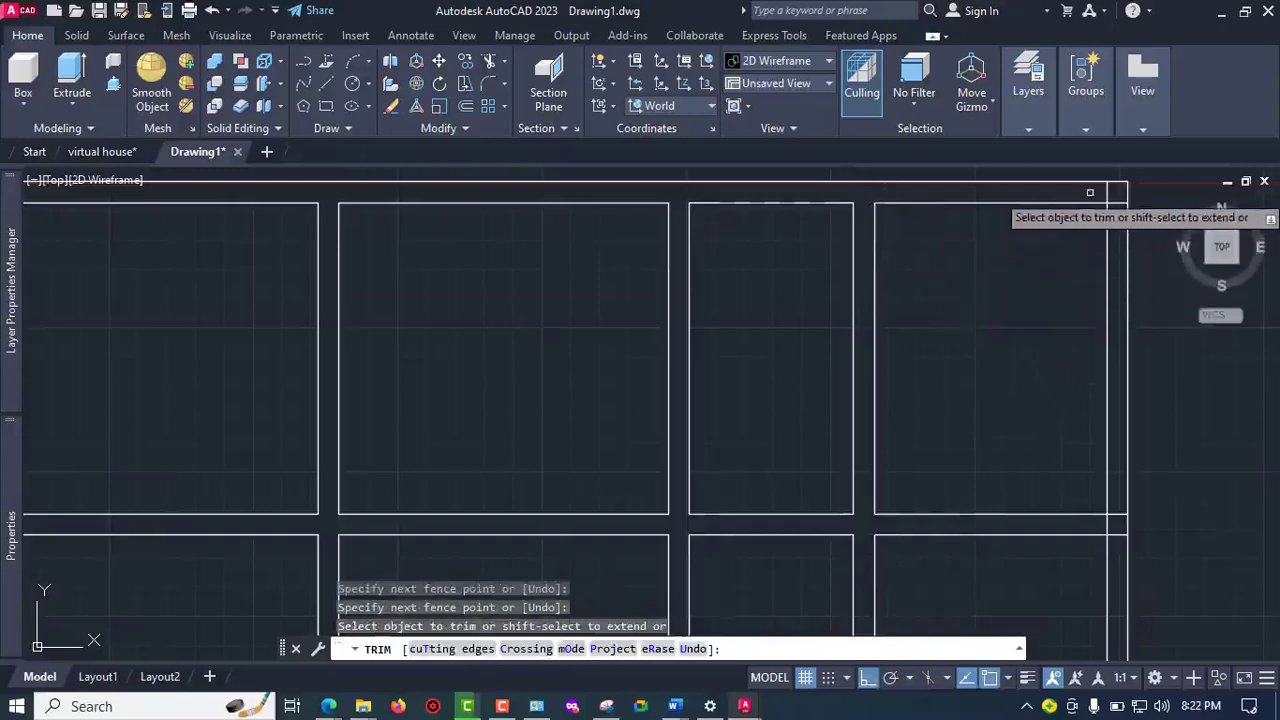
left_click_drag(1118, 186, 1112, 190)
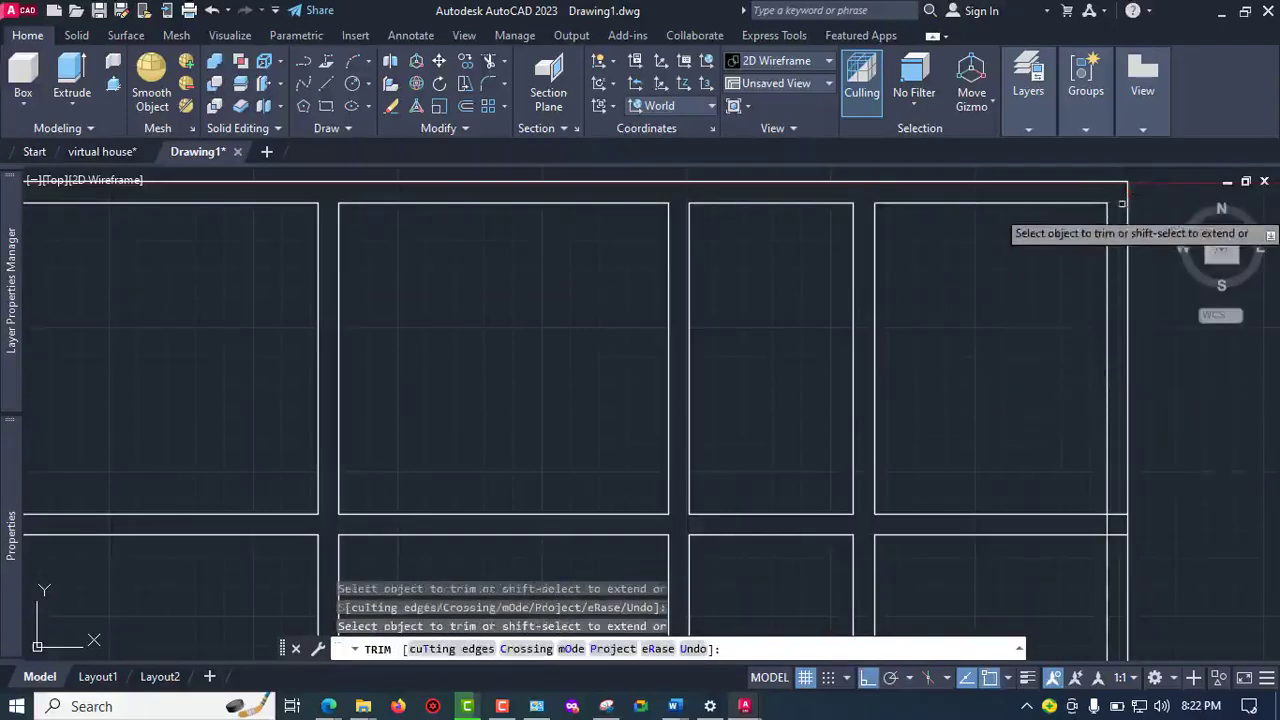
Trim the wall lines where the first horizontal partition meets the right outer wall
middle_click_drag(1107, 390, 962, 264)
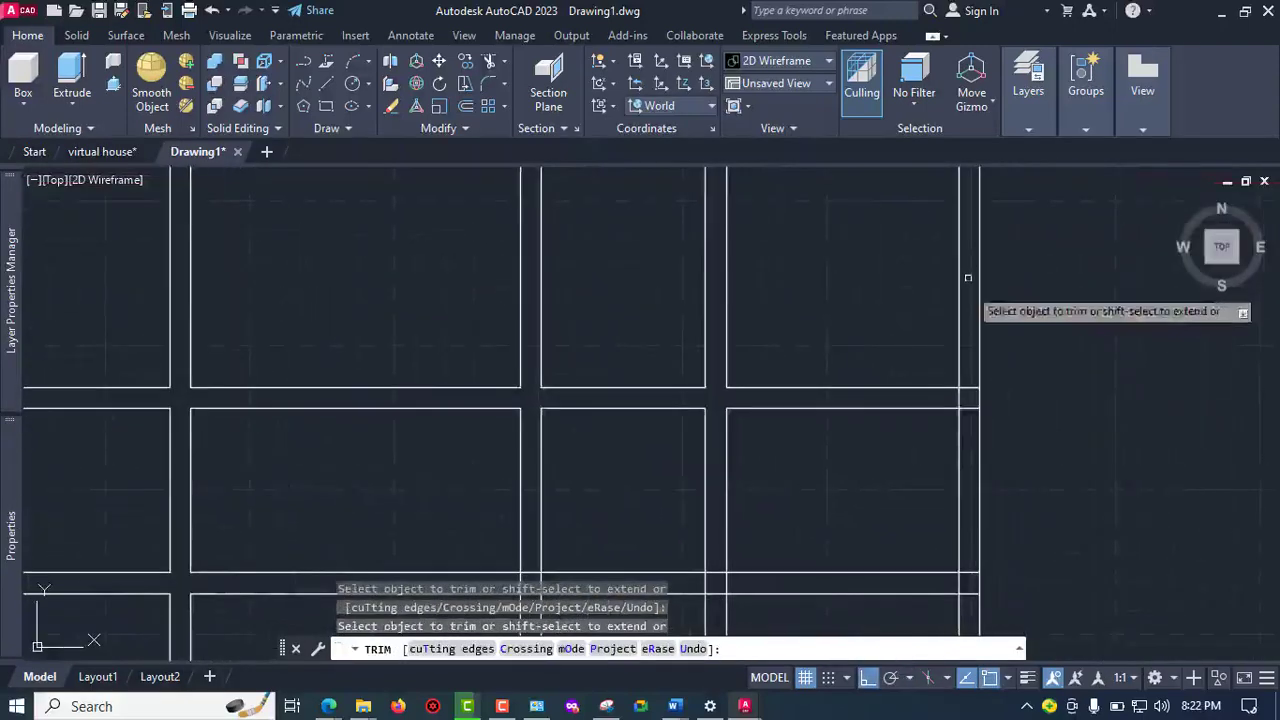
left_click(965, 352)
mouse_move(965, 352)
left_mouse_down()
mouse_move(965, 434)
mouse_move(967, 399)
mouse_move(936, 394)
left_mouse_up()
middle_click_drag(954, 398, 1019, 486)
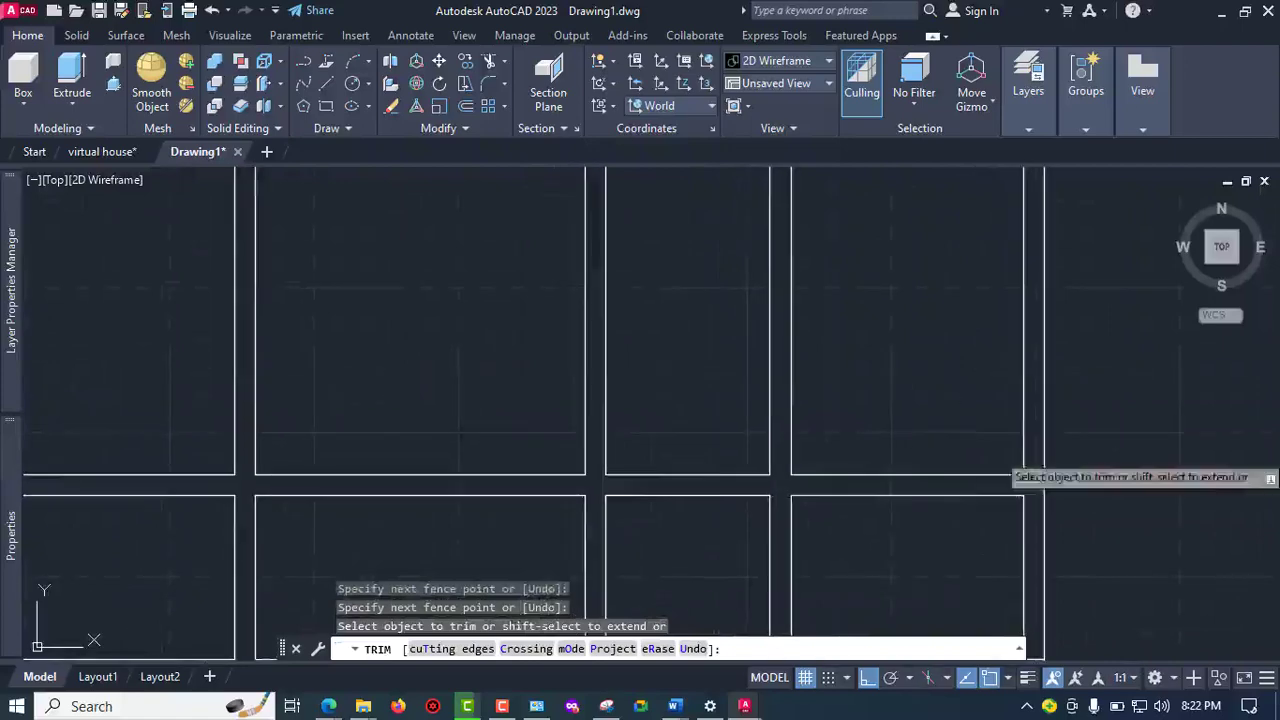
key("Escape")
scroll(1005, 450, "down", 2)
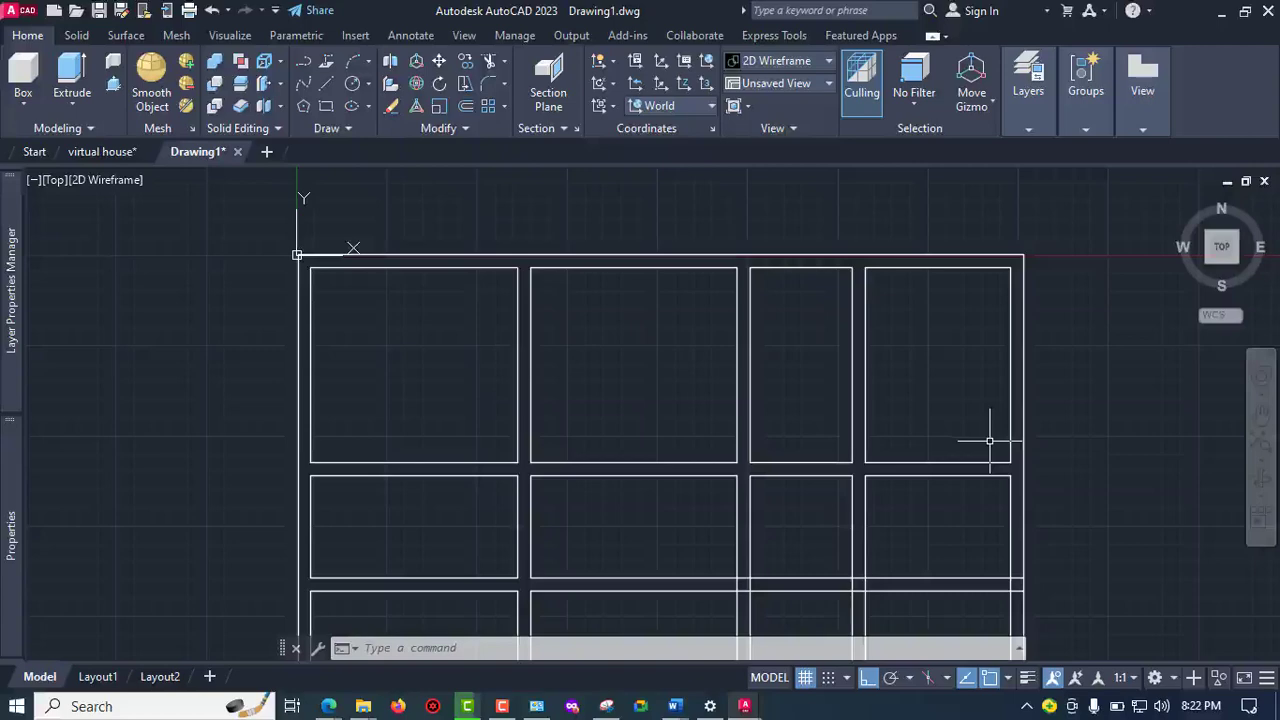
scroll(989, 440, "down", 3)
mouse_move(954, 471)
middle_mouse_down()
mouse_move(734, 331)
mouse_move(806, 345)
middle_mouse_up()
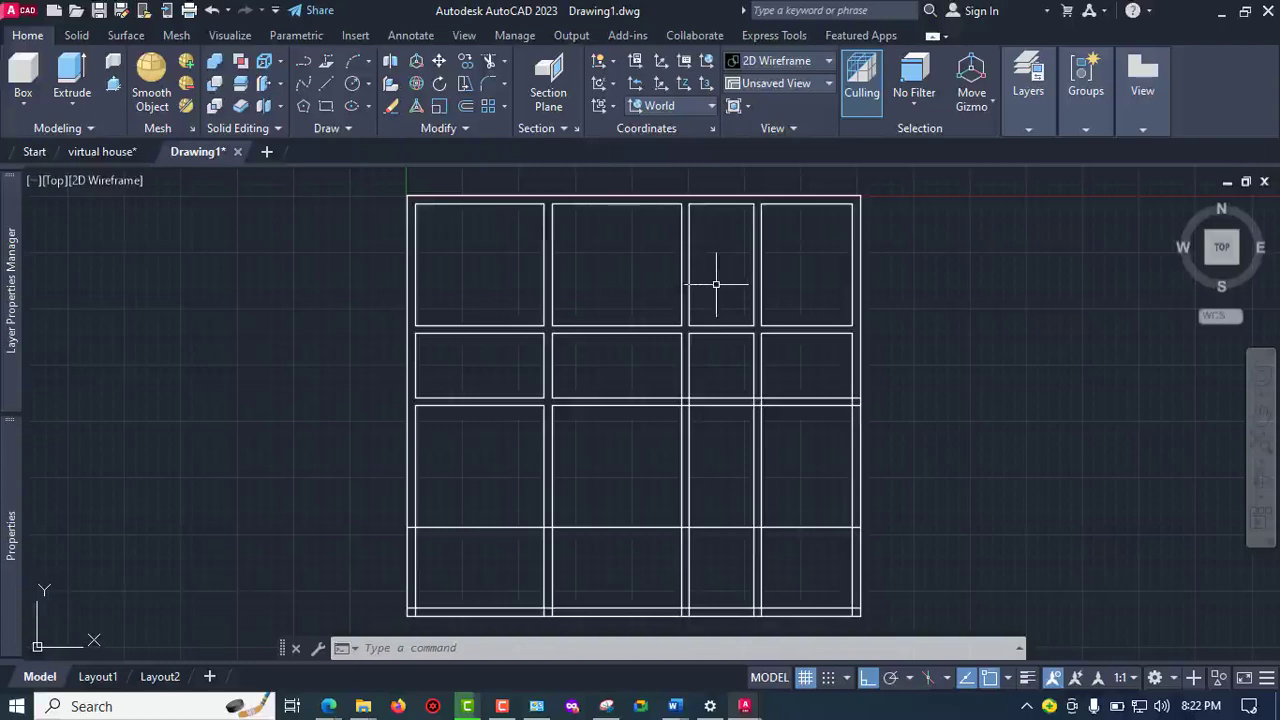
mouse_move(771, 260)
middle_mouse_down()
mouse_move(688, 356)
mouse_move(690, 387)
middle_mouse_up()
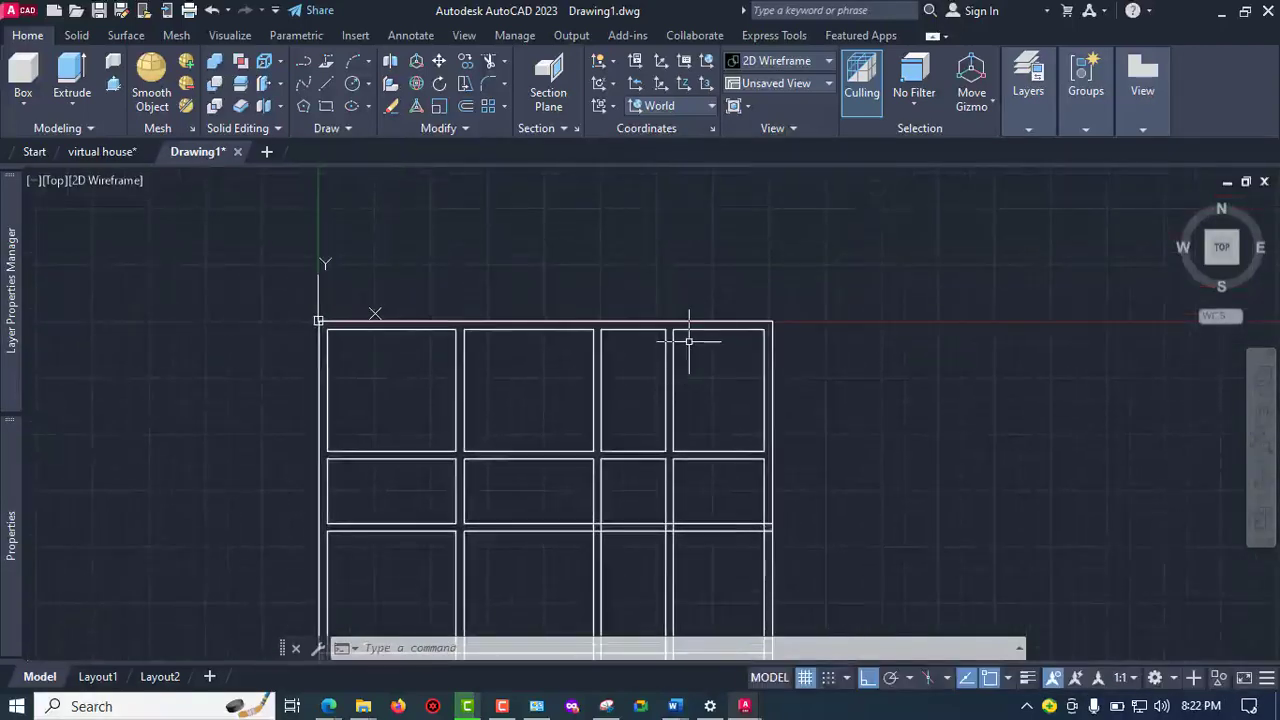
scroll(689, 341, "up", 2)
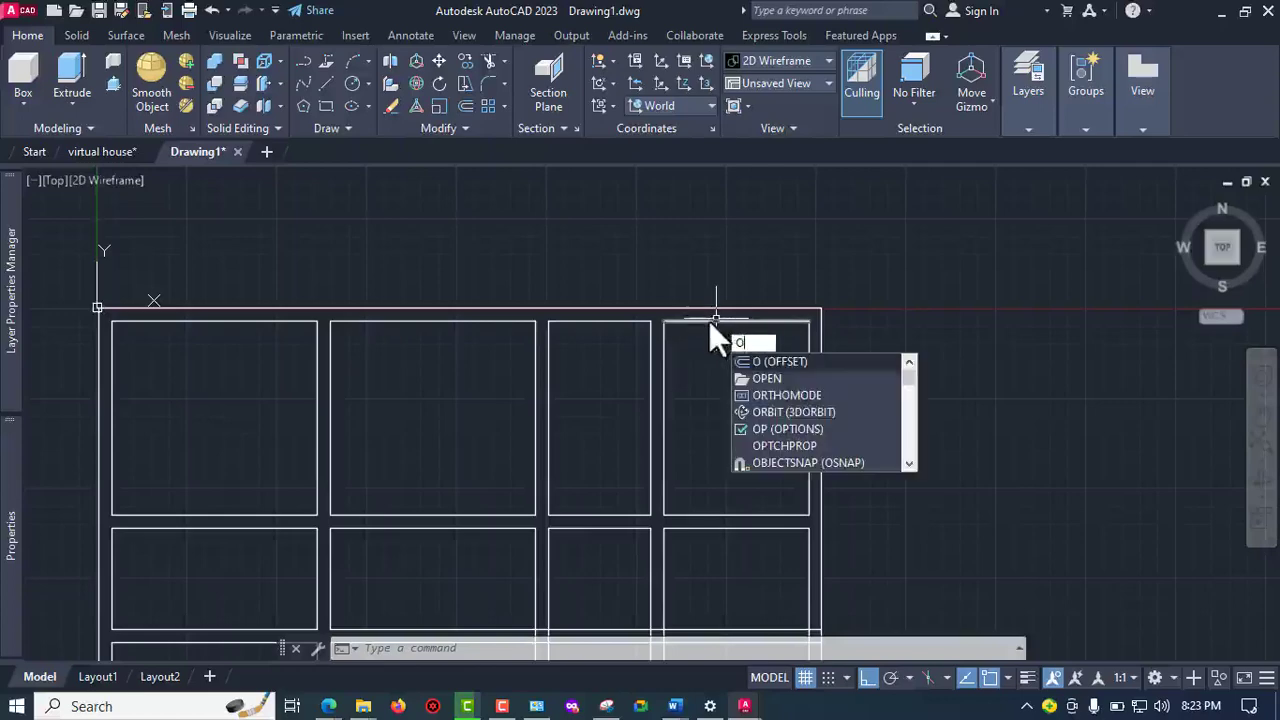
key("Return")
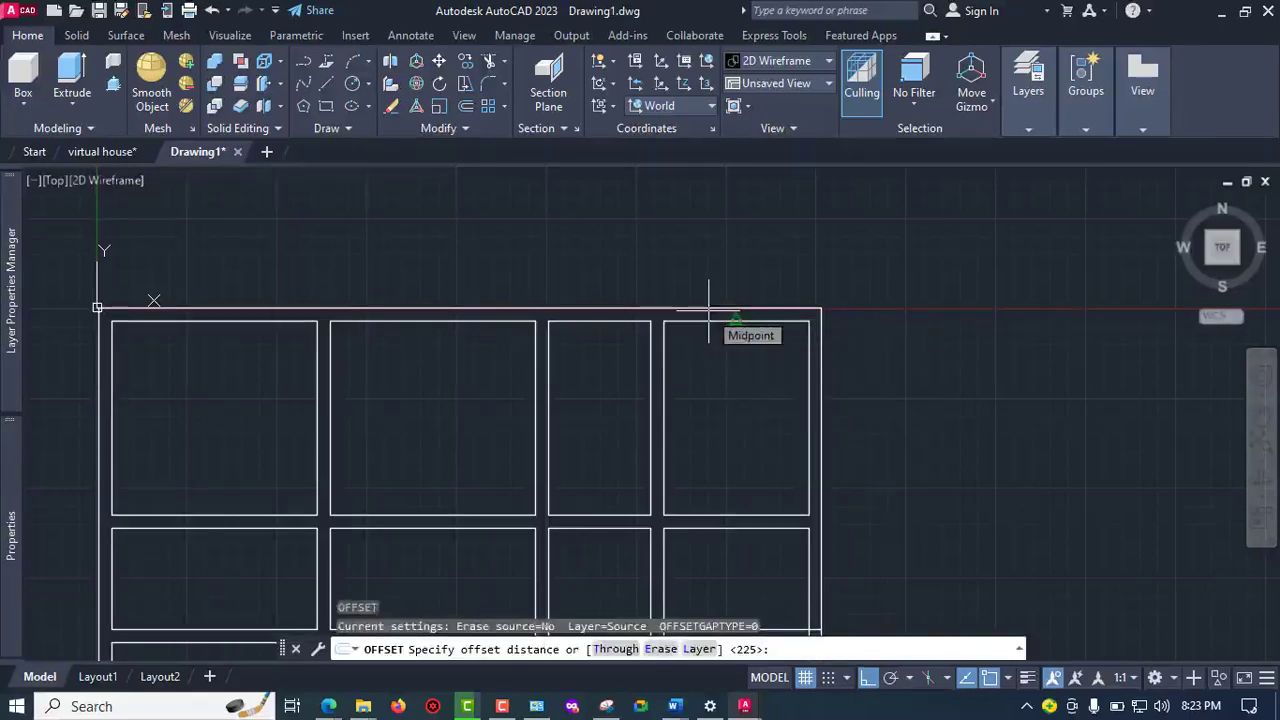
type("200")
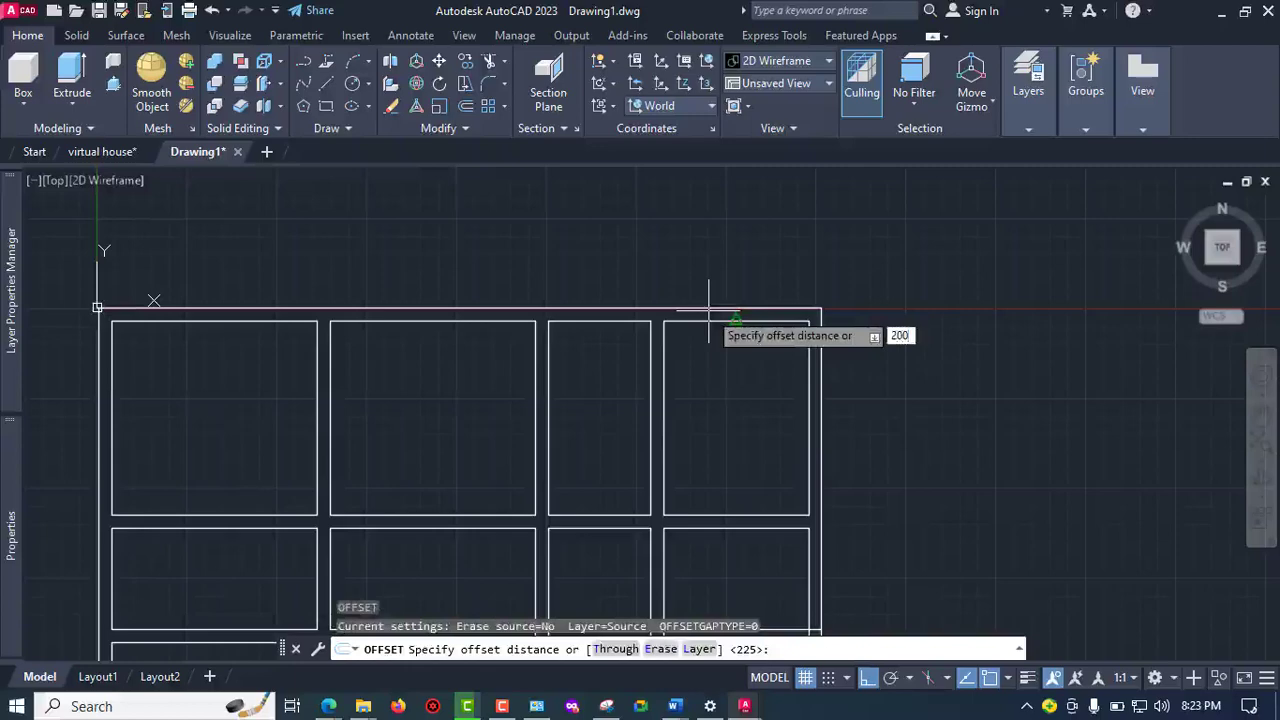
key("Return")
scroll(710, 308, "up", 2)
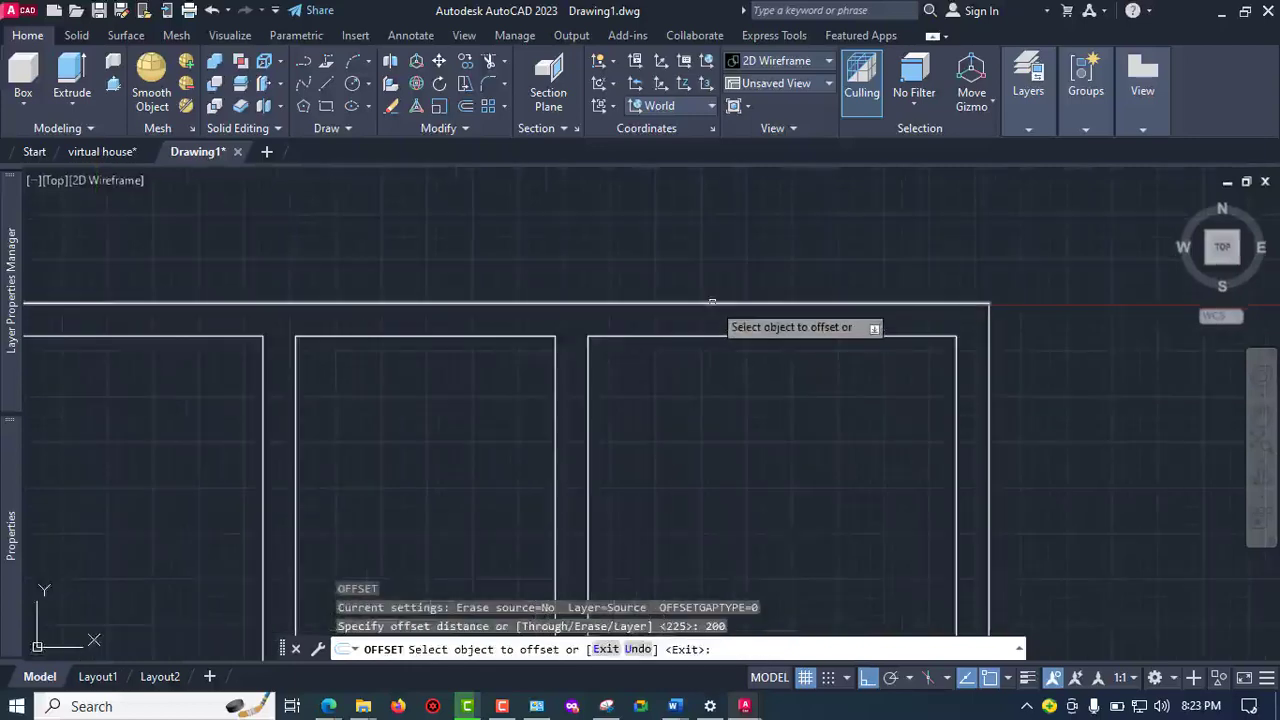
left_click(712, 301)
scroll(729, 466, "down", 2)
middle_click_drag(729, 466, 740, 292)
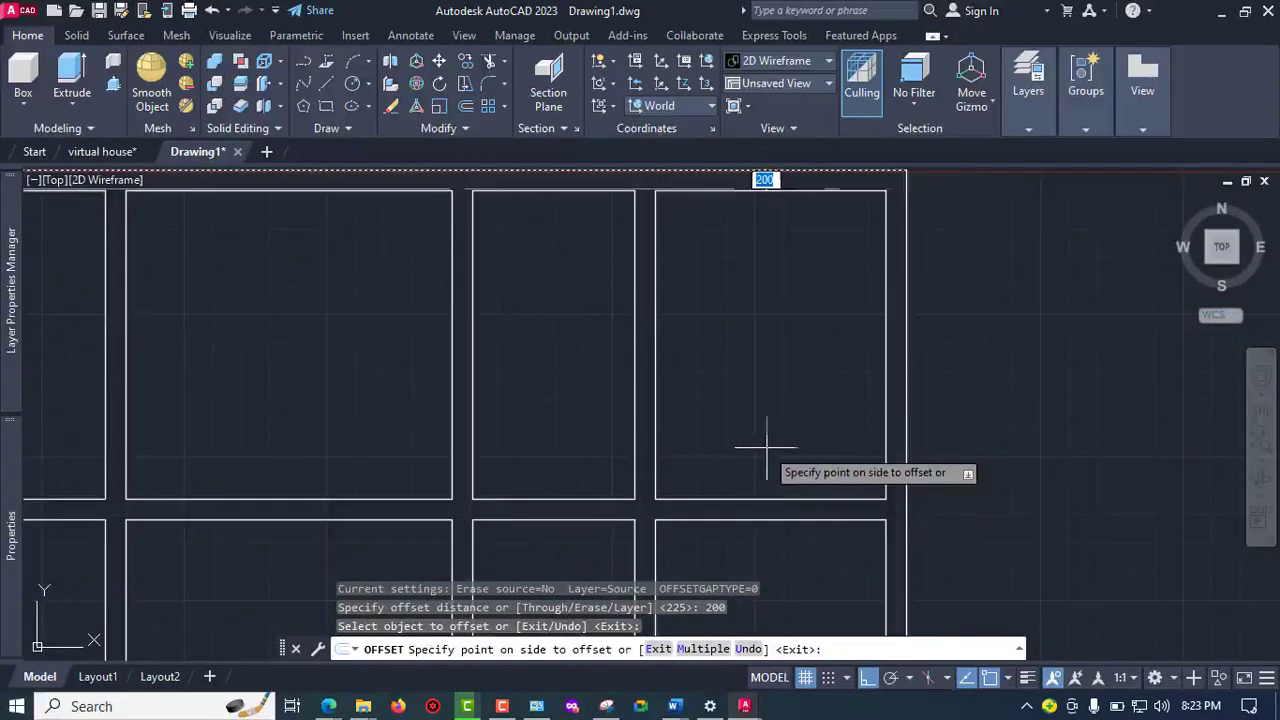
key("Escape")
Offset the top outer wall line 2000 mm downward into the upper row of rooms
key("Return")
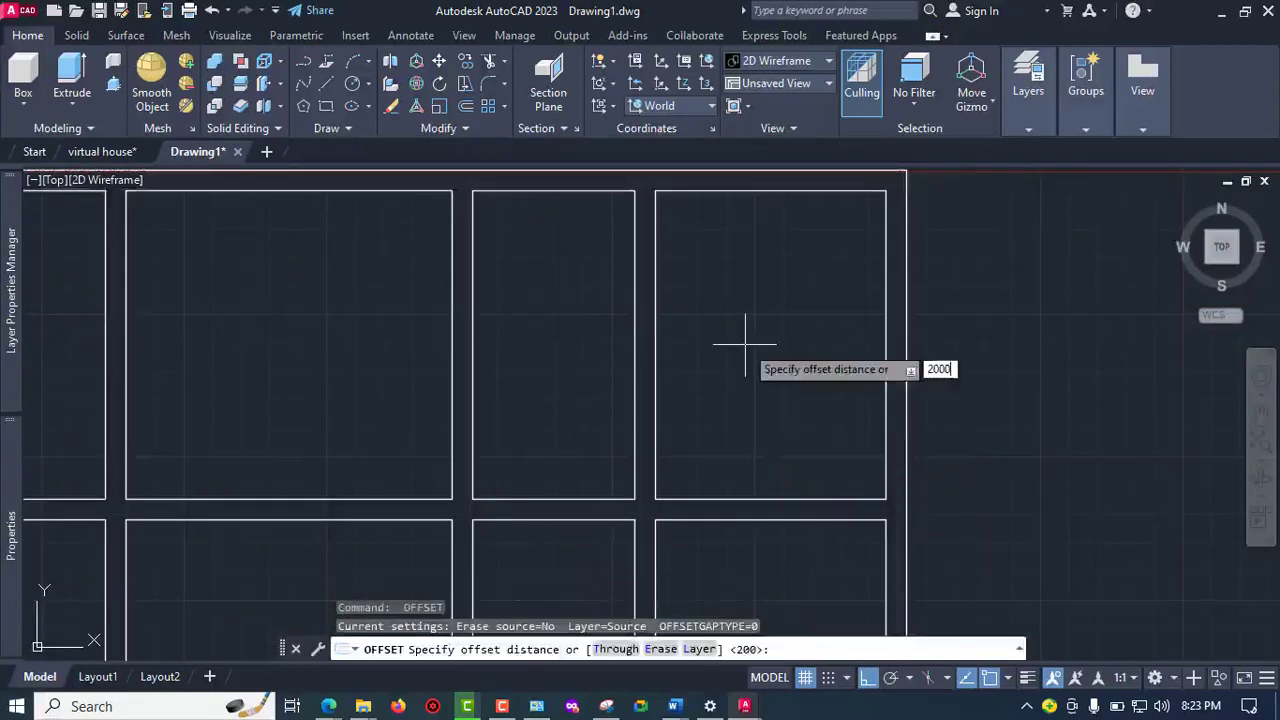
key("Return")
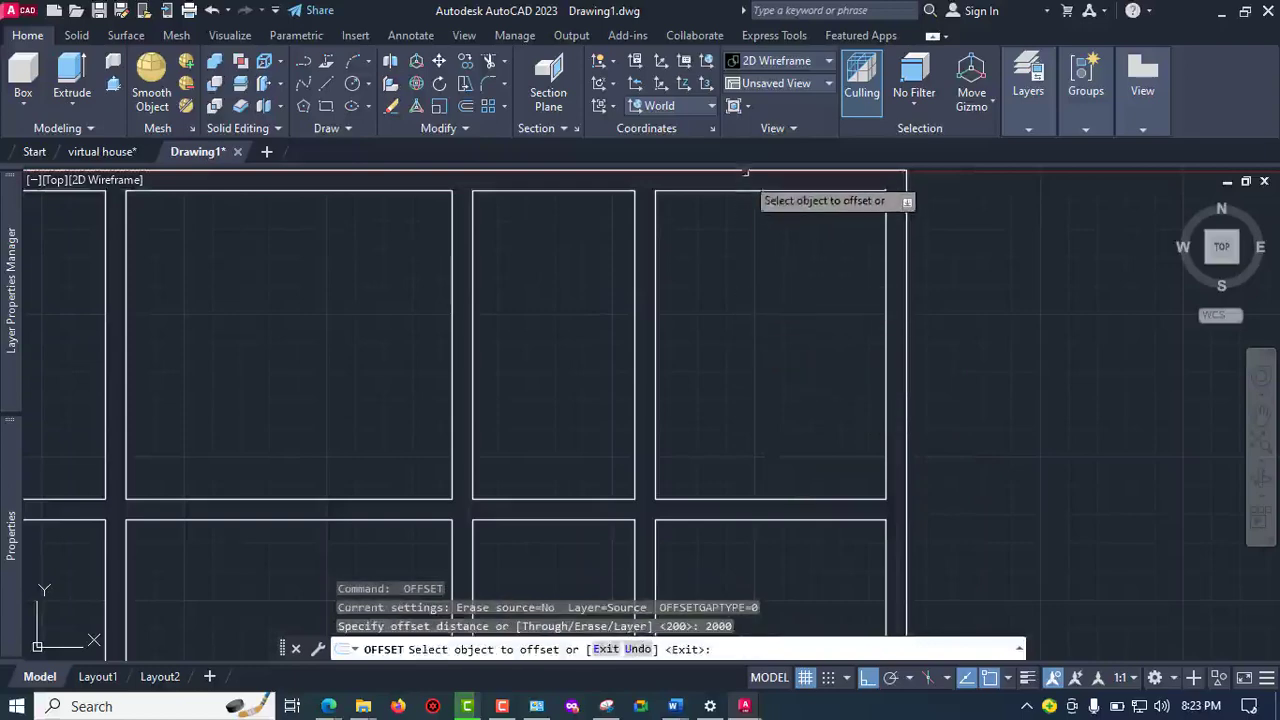
left_click(746, 172)
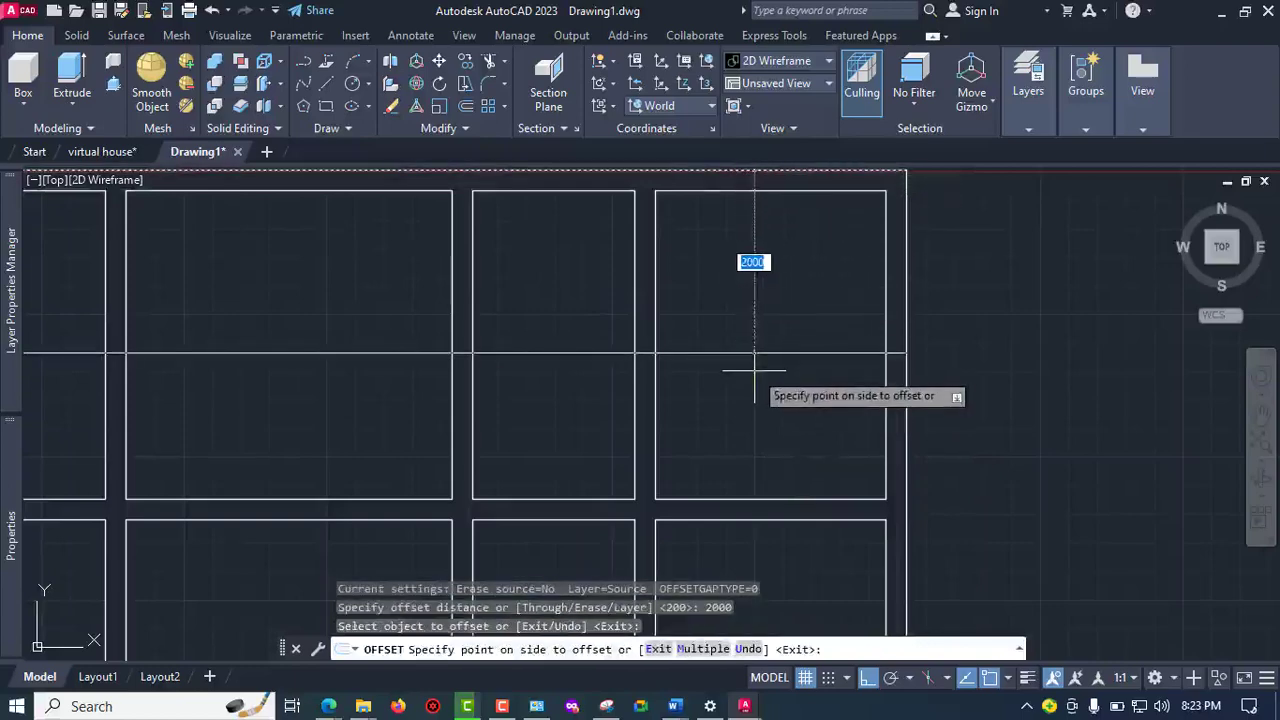
left_click(754, 369)
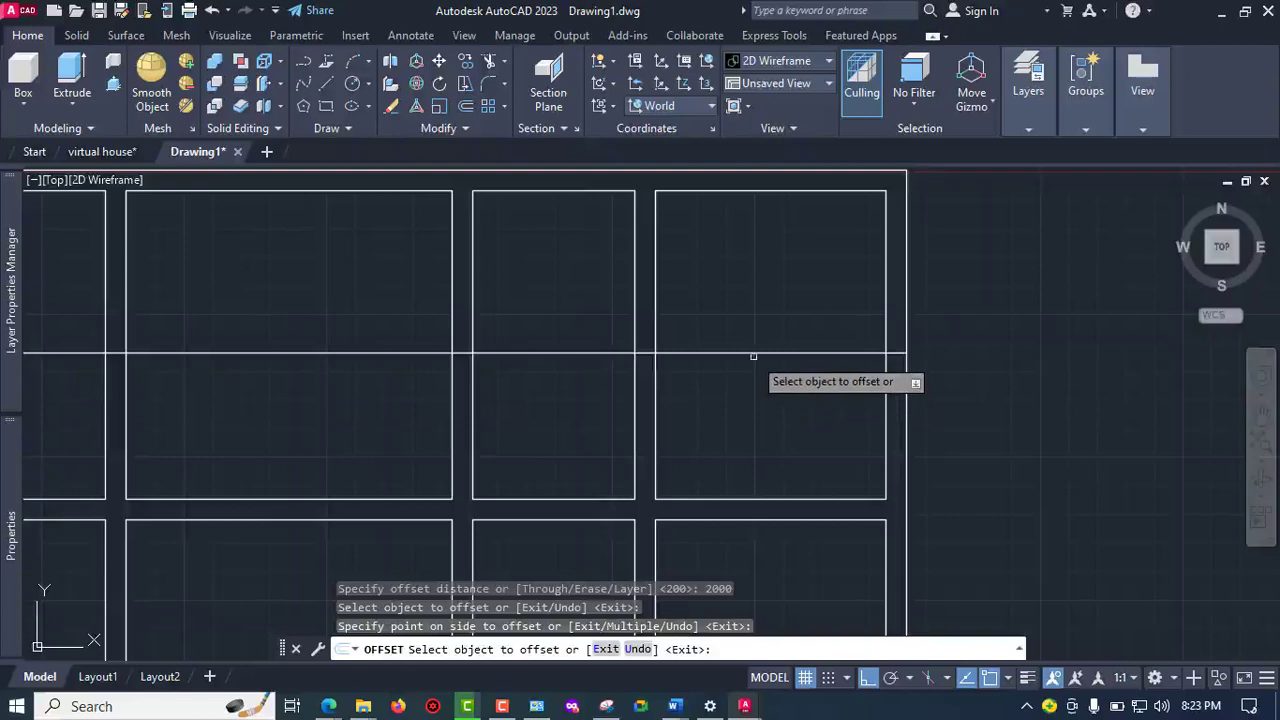
Offset the new horizontal line 225 mm downward to give the new partition its thickness
left_click(754, 349)
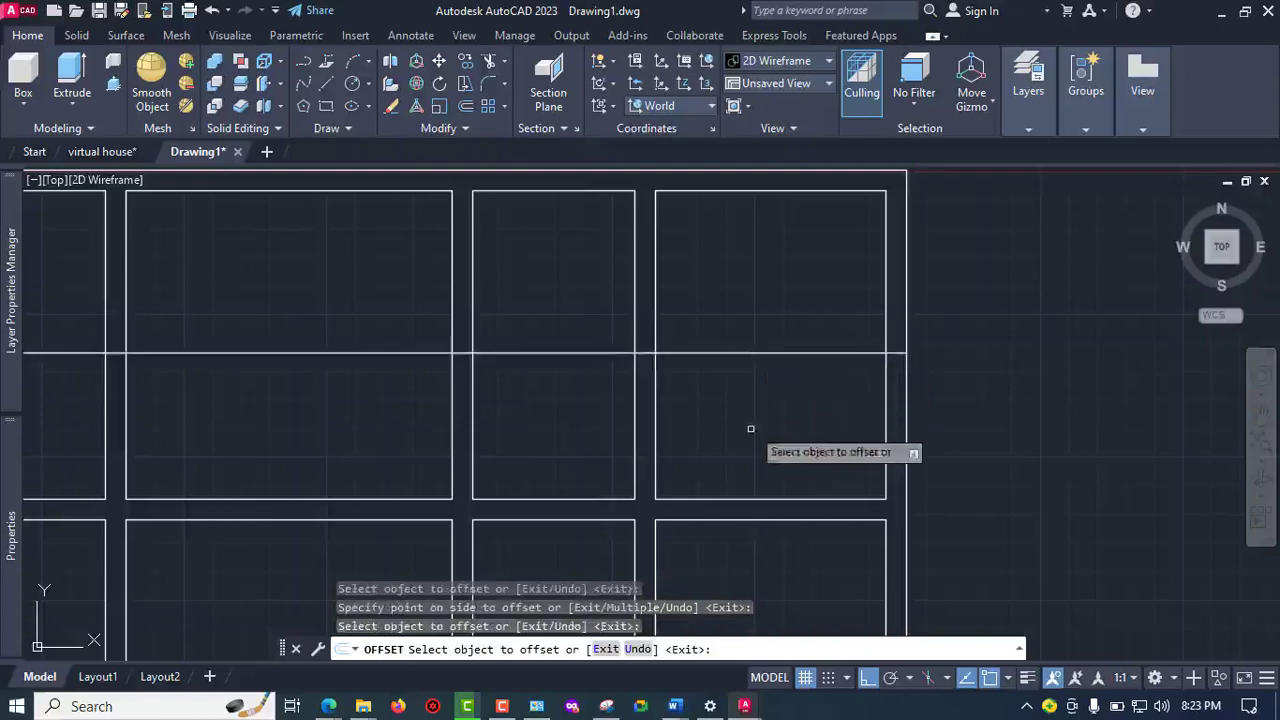
left_click(738, 352)
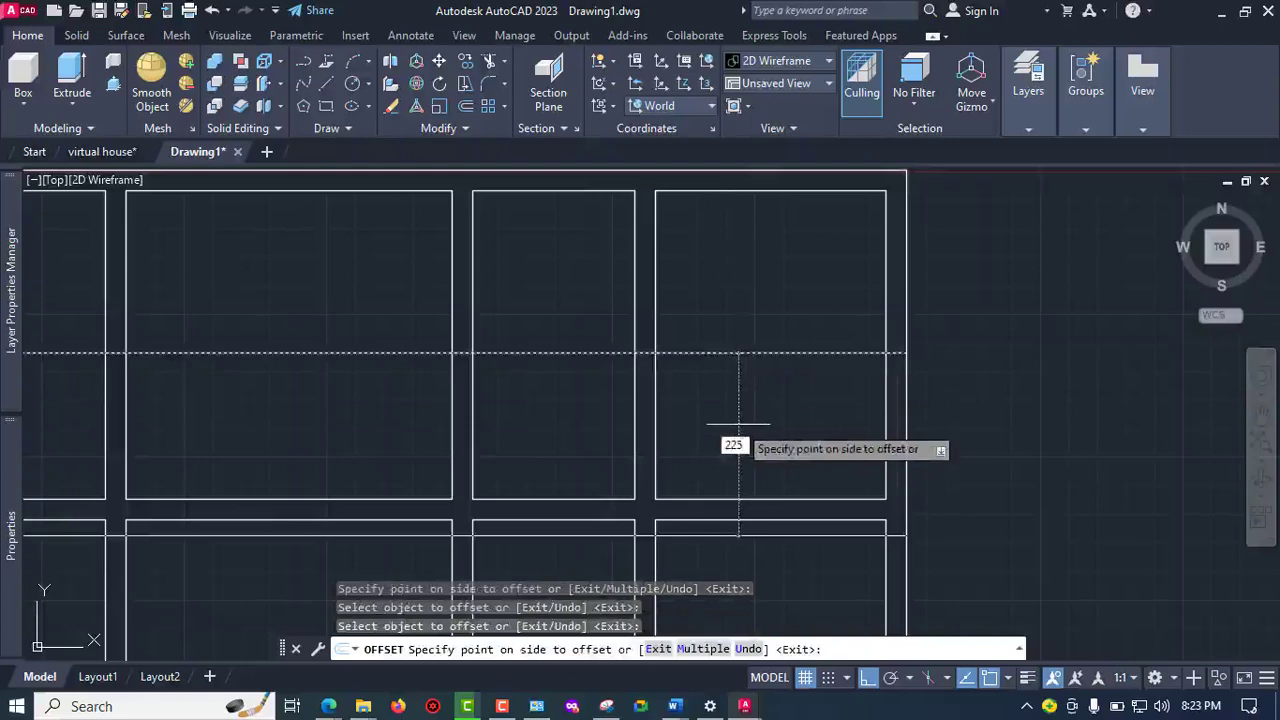
type("225")
key("Return")
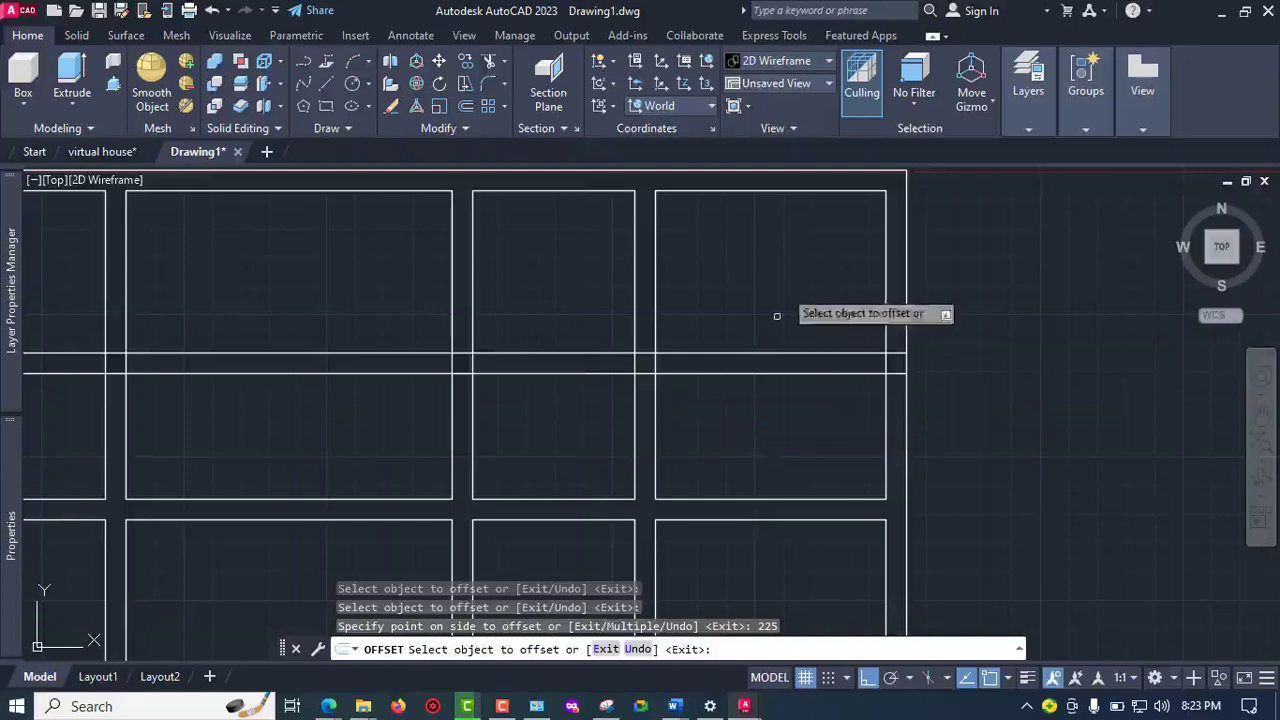
key("Escape")
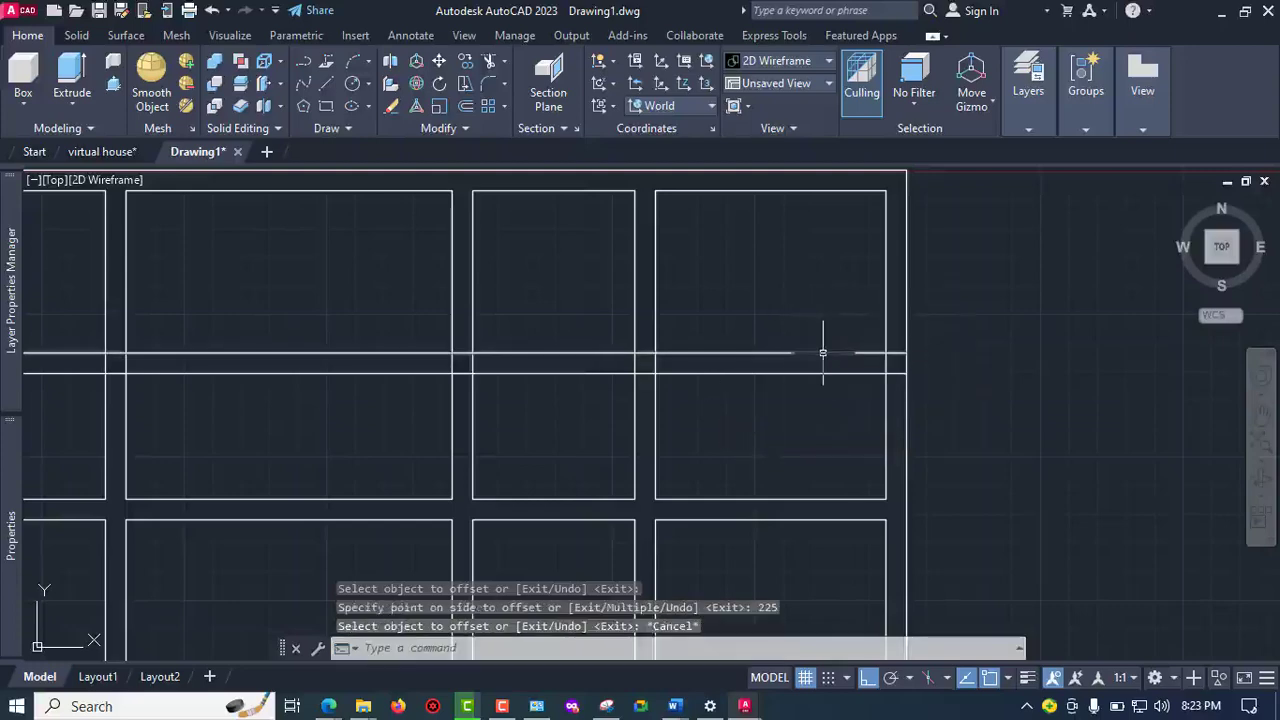
Trim the crossing lines where the new upper horizontal partition meets the right outer wall
type("tr")
key("Return")
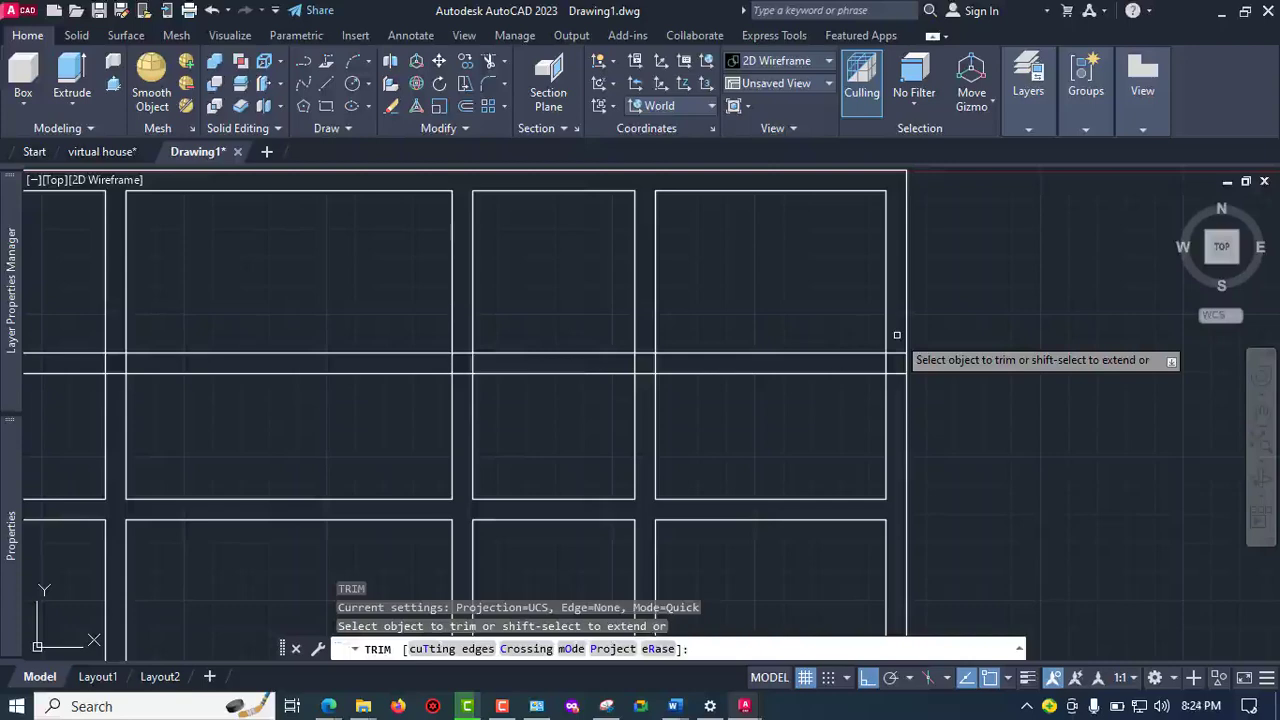
left_click(897, 335)
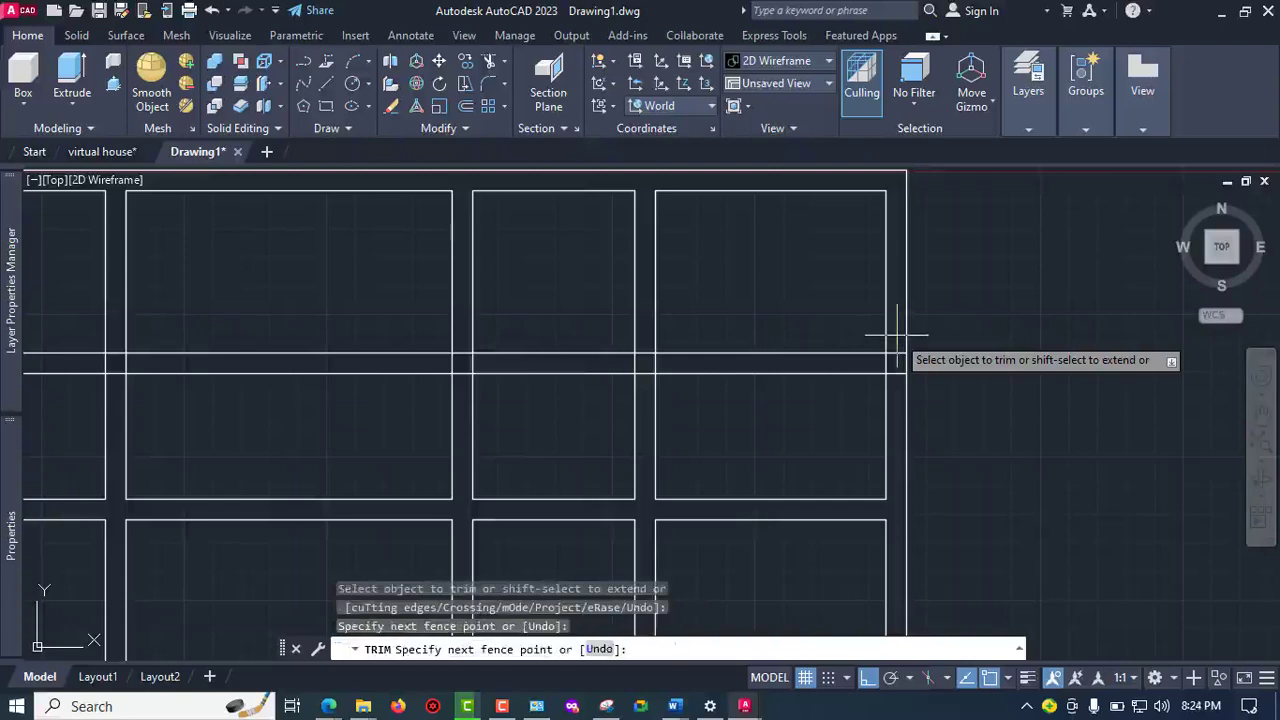
left_click(888, 440)
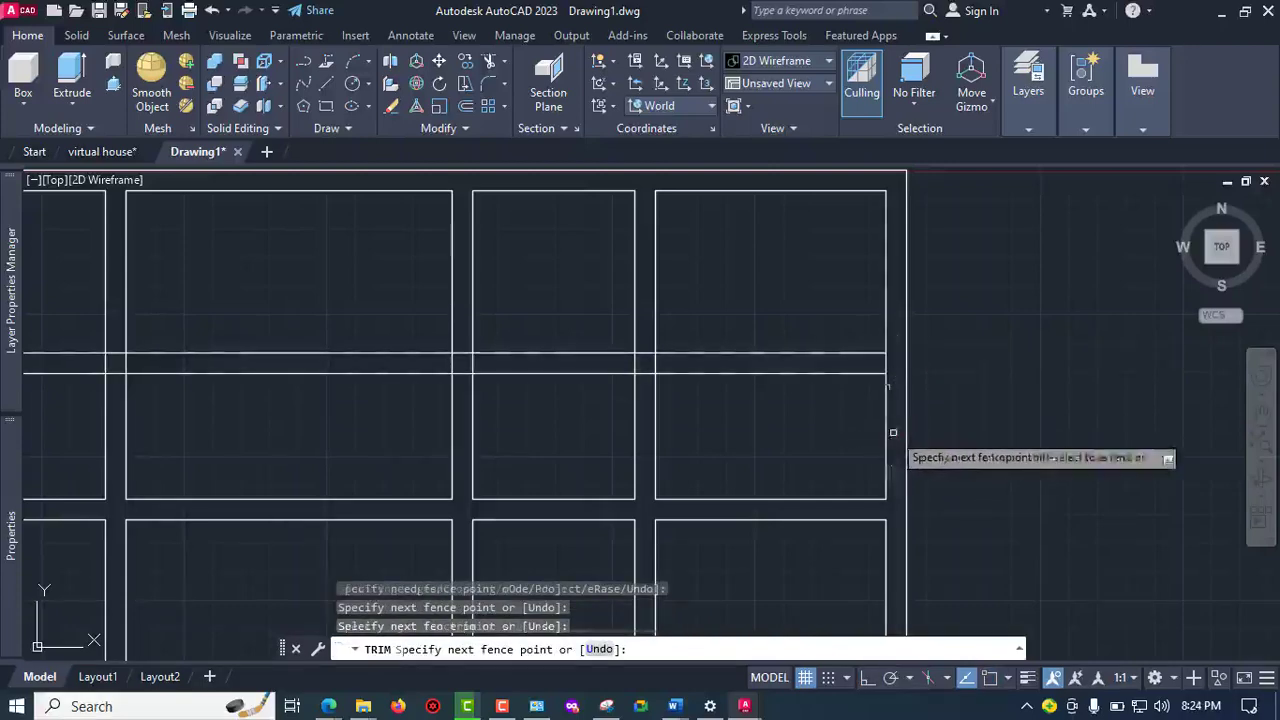
key("Return")
left_click(885, 364)
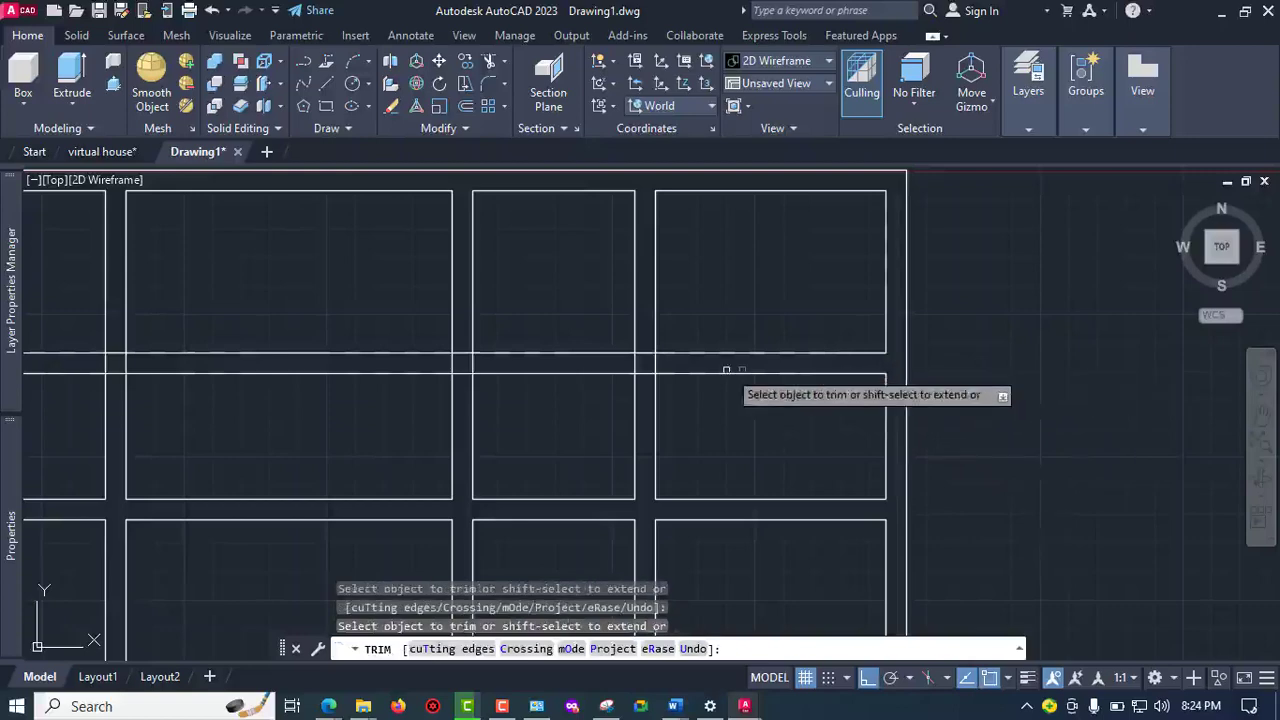
Trim the new partition's crossings at the third and second vertical partitions, including its lines across the room left of the second one
left_click(648, 363)
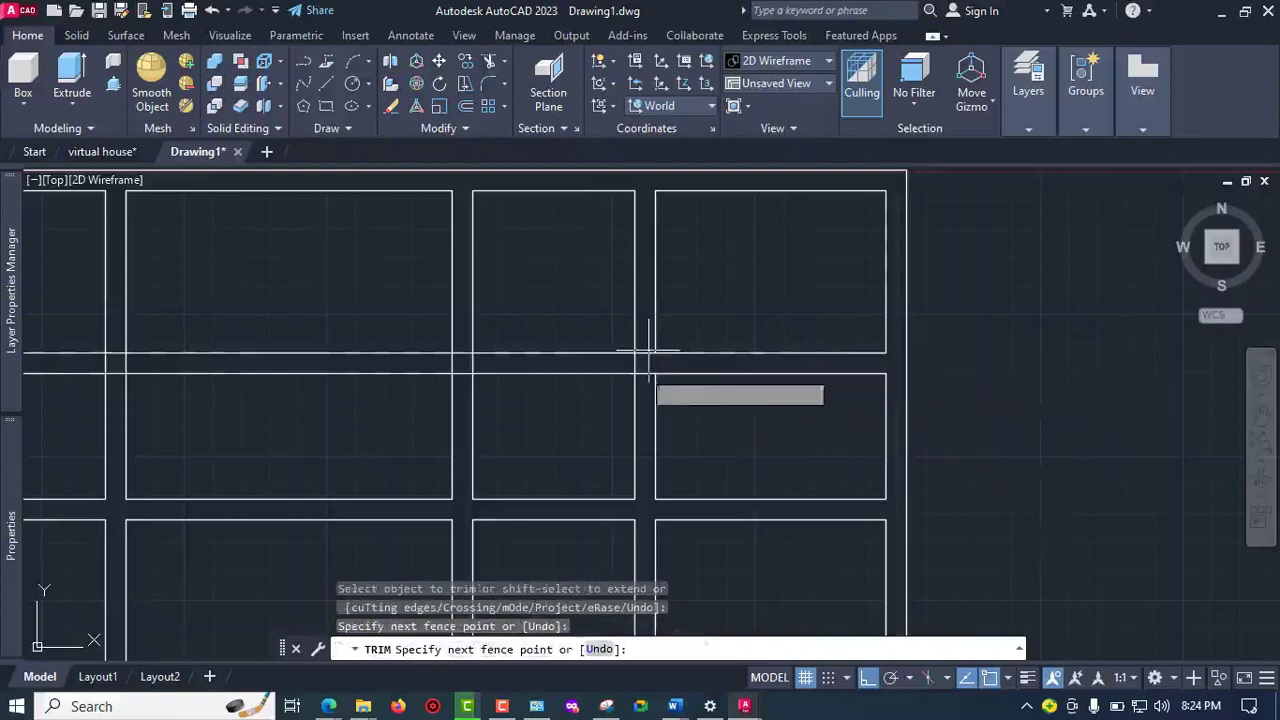
key("Return")
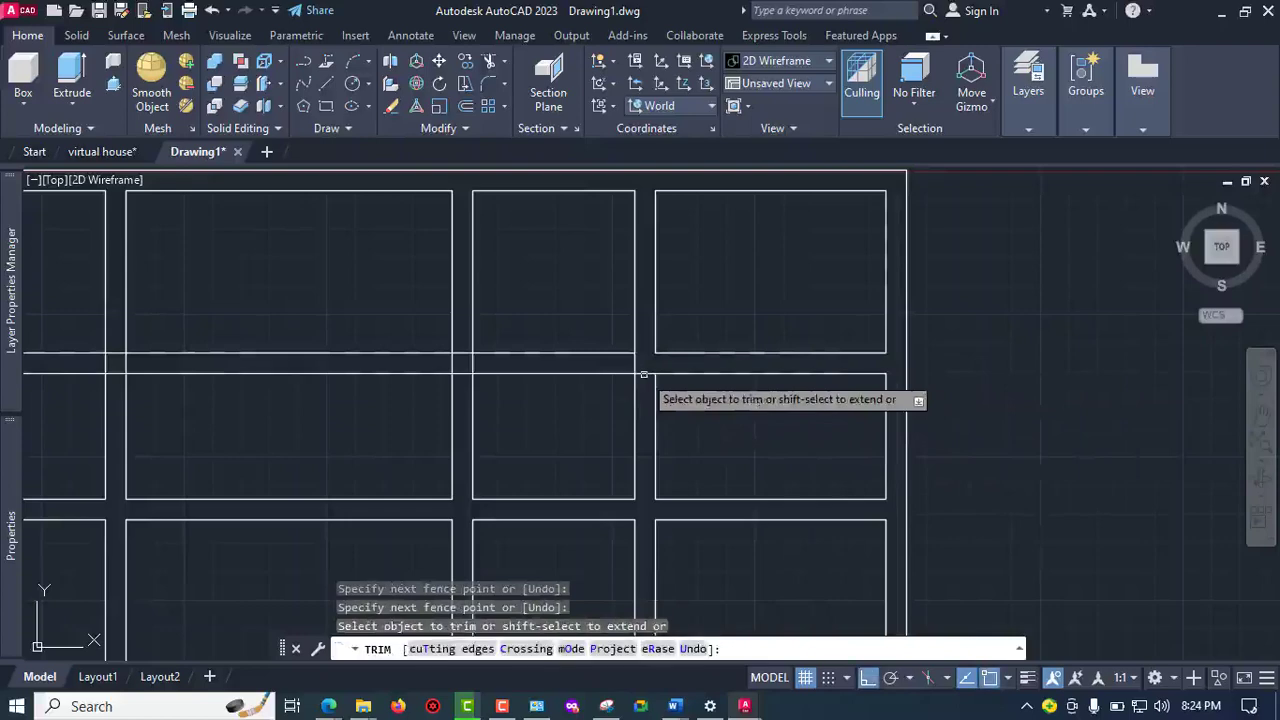
left_click(644, 372)
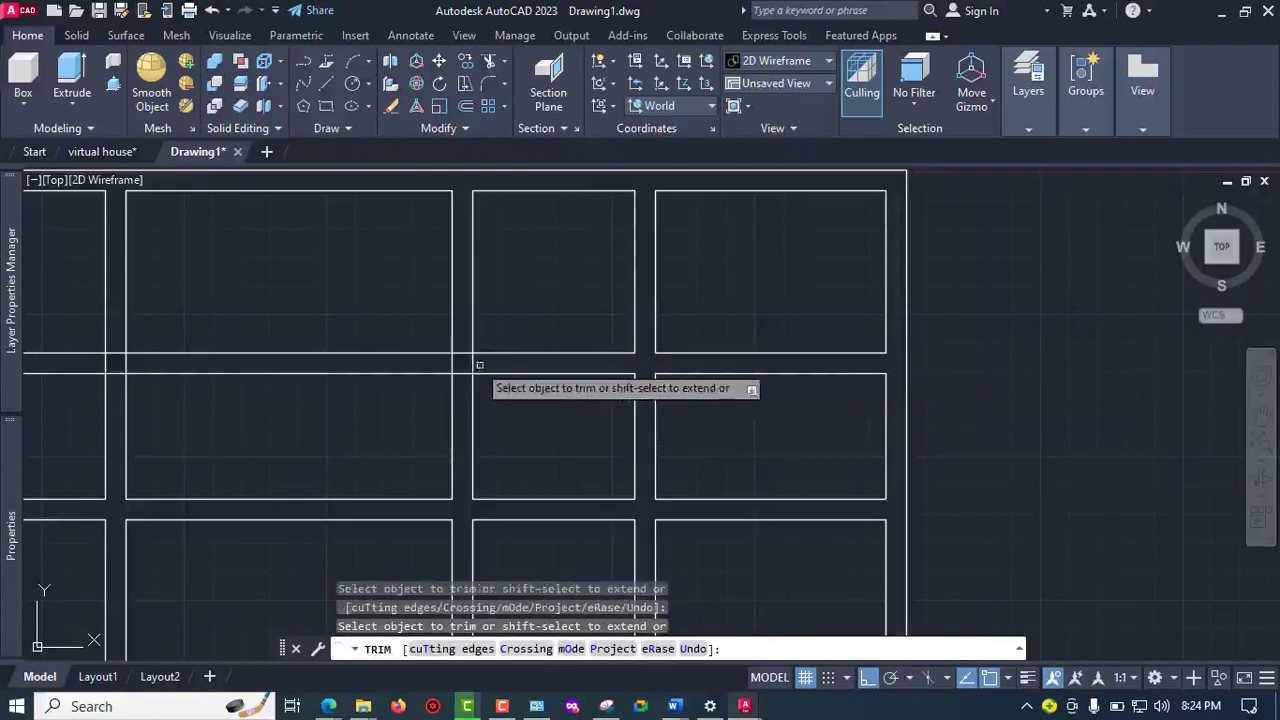
mouse_move(462, 340)
left_mouse_down()
mouse_move(461, 404)
mouse_move(391, 315)
mouse_move(390, 290)
left_mouse_up()
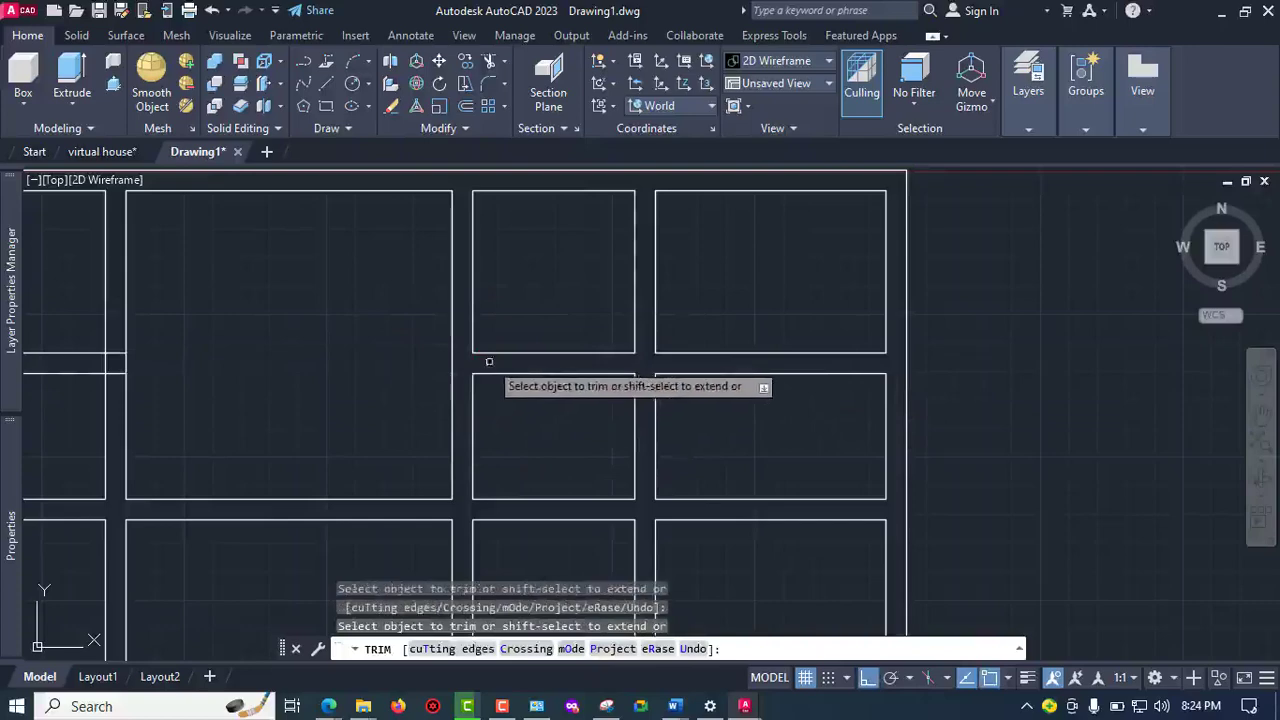
key("Escape")
Delete the two leftover lines of the new horizontal partition around the first vertical partition and the upper-left room
left_click(75, 403)
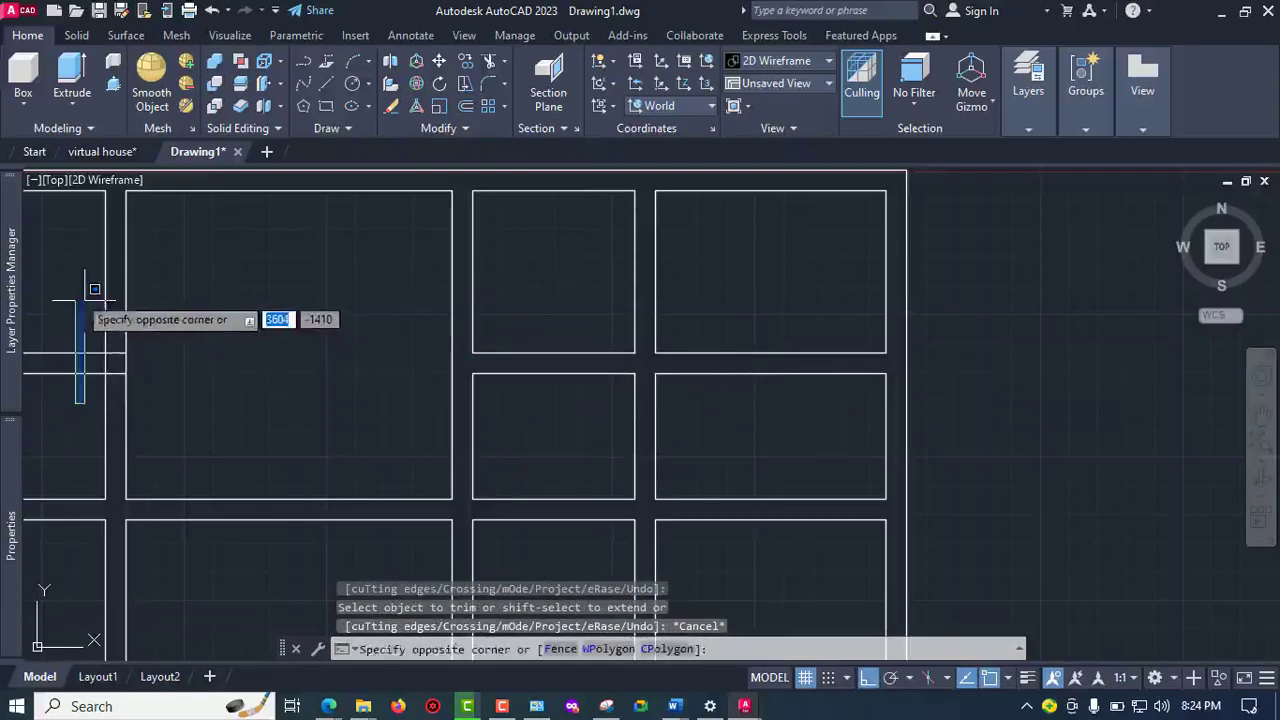
left_click(80, 296)
left_click(88, 318)
left_click(82, 399)
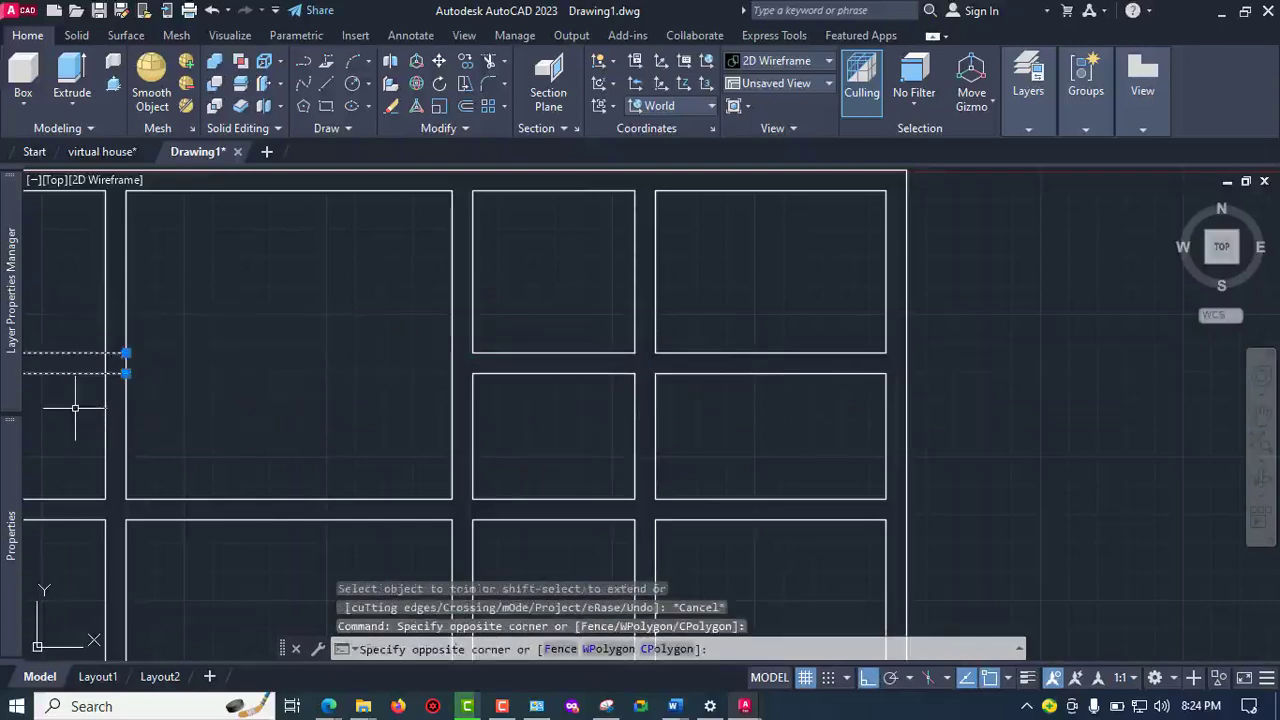
key("Delete")
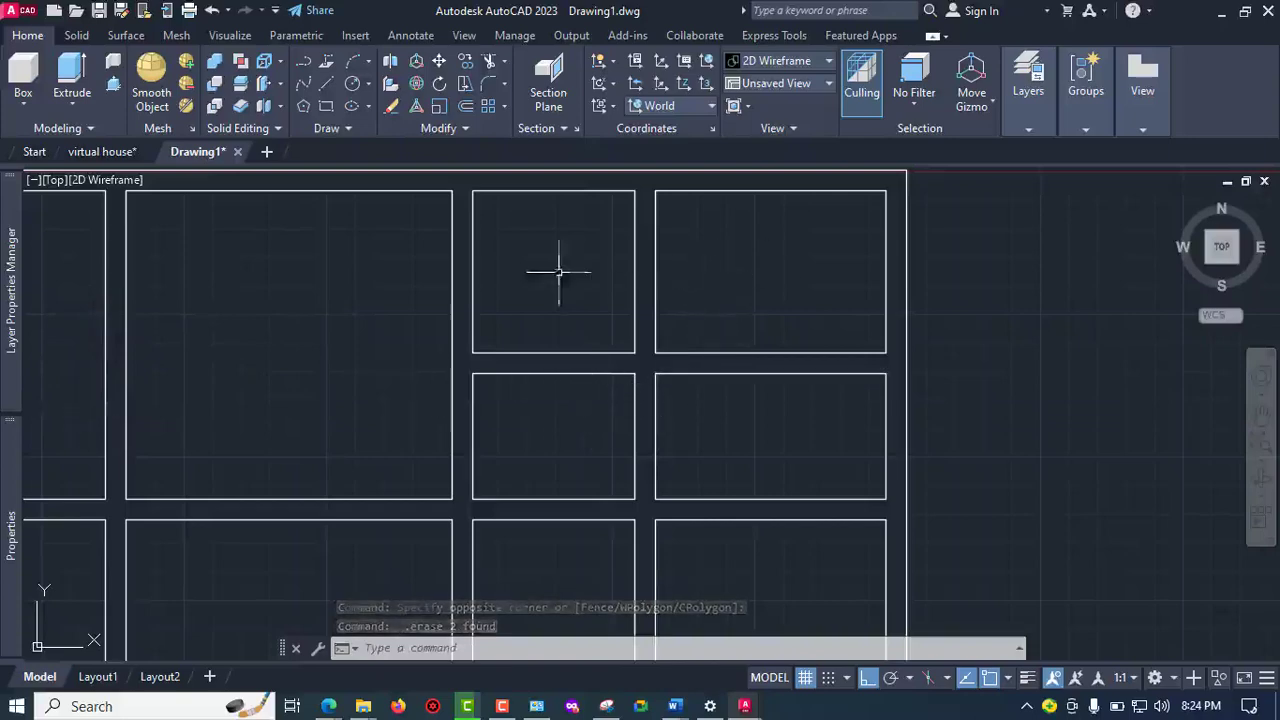
Delete the two lines of the first horizontal partition between the second and third vertical partitions
left_click(581, 544)
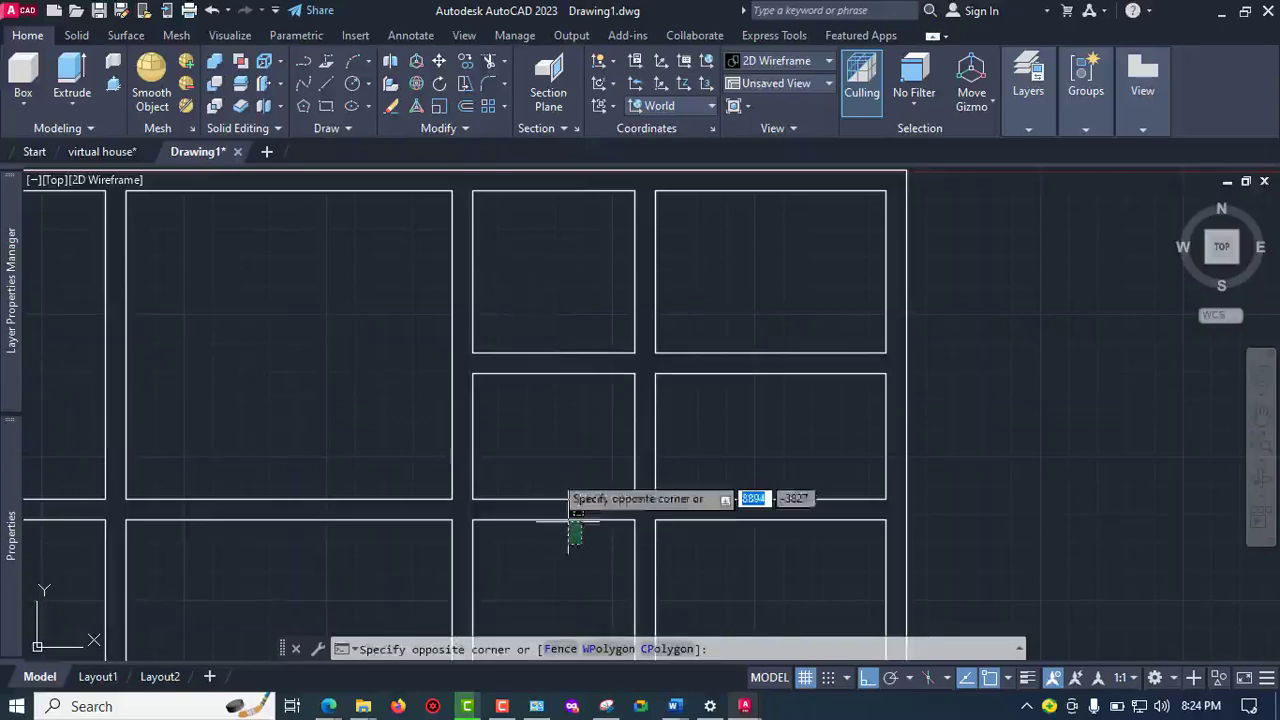
left_click(546, 449)
key("Delete")
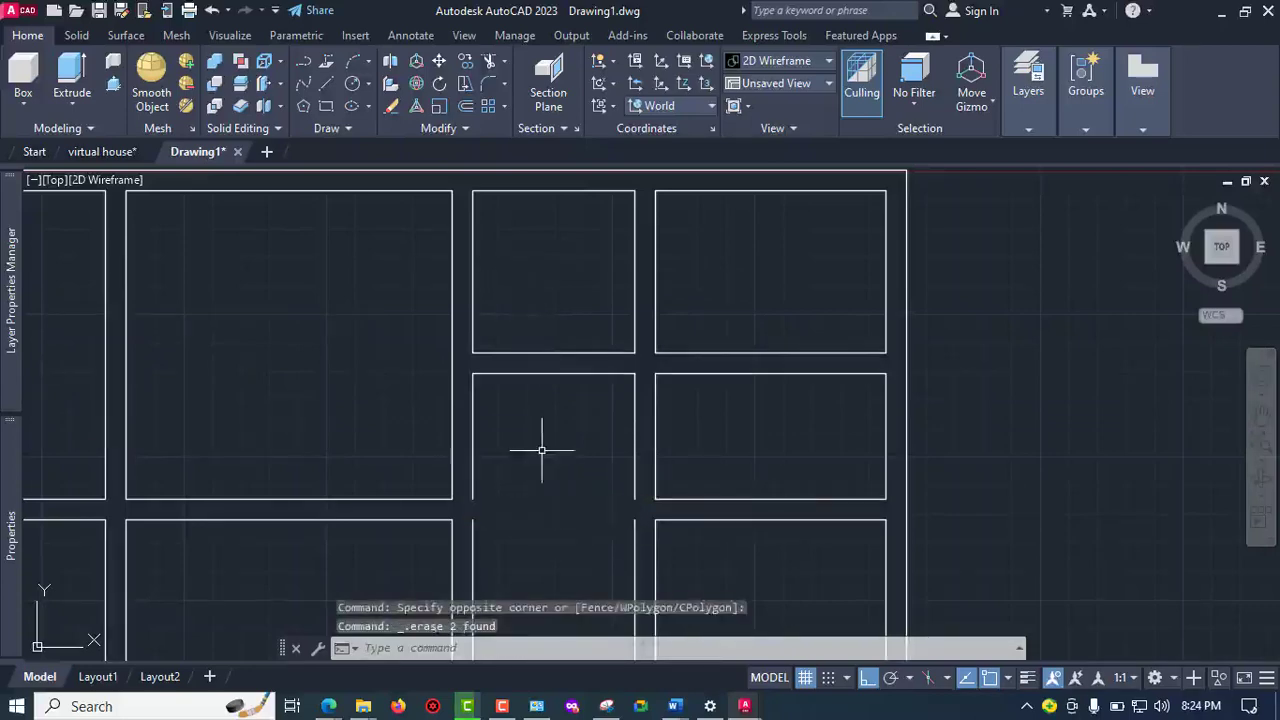
Stretch the left line of the third vertical partition down to close its gap at the first horizontal partition
middle_click_drag(586, 526, 597, 386)
scroll(607, 412, "down", 2)
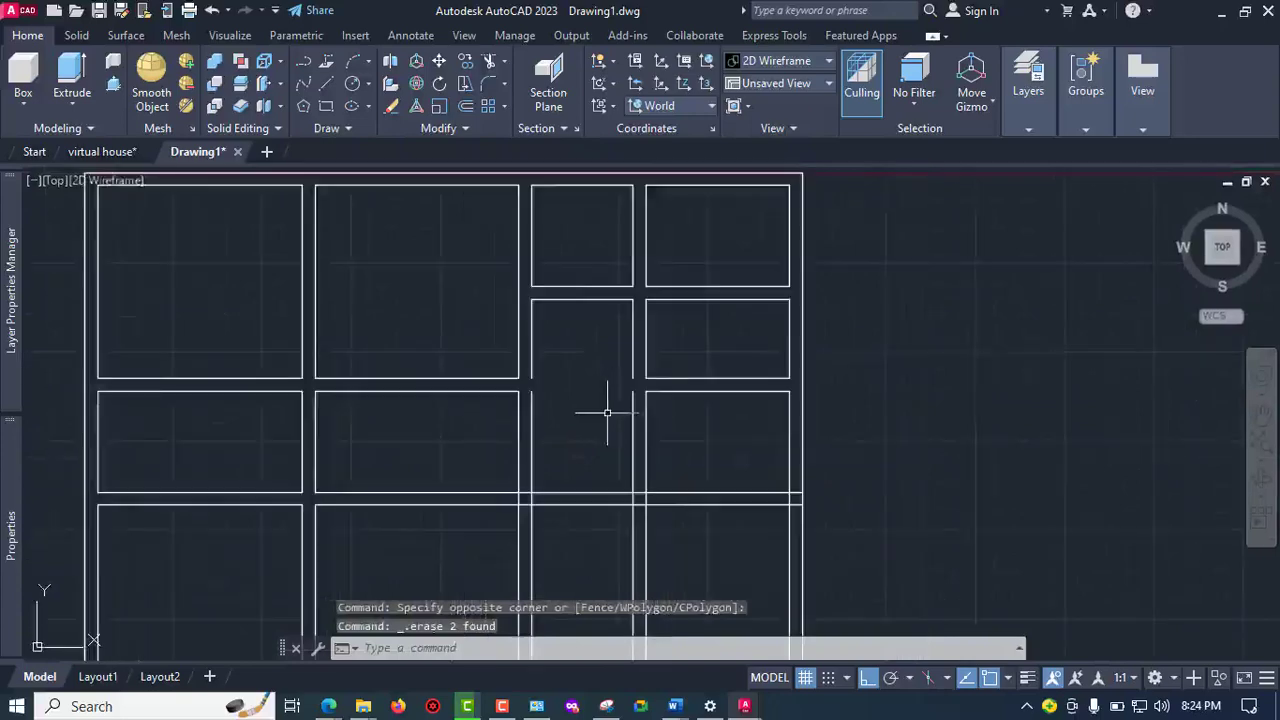
left_click(632, 322)
scroll(632, 392, "up", 4)
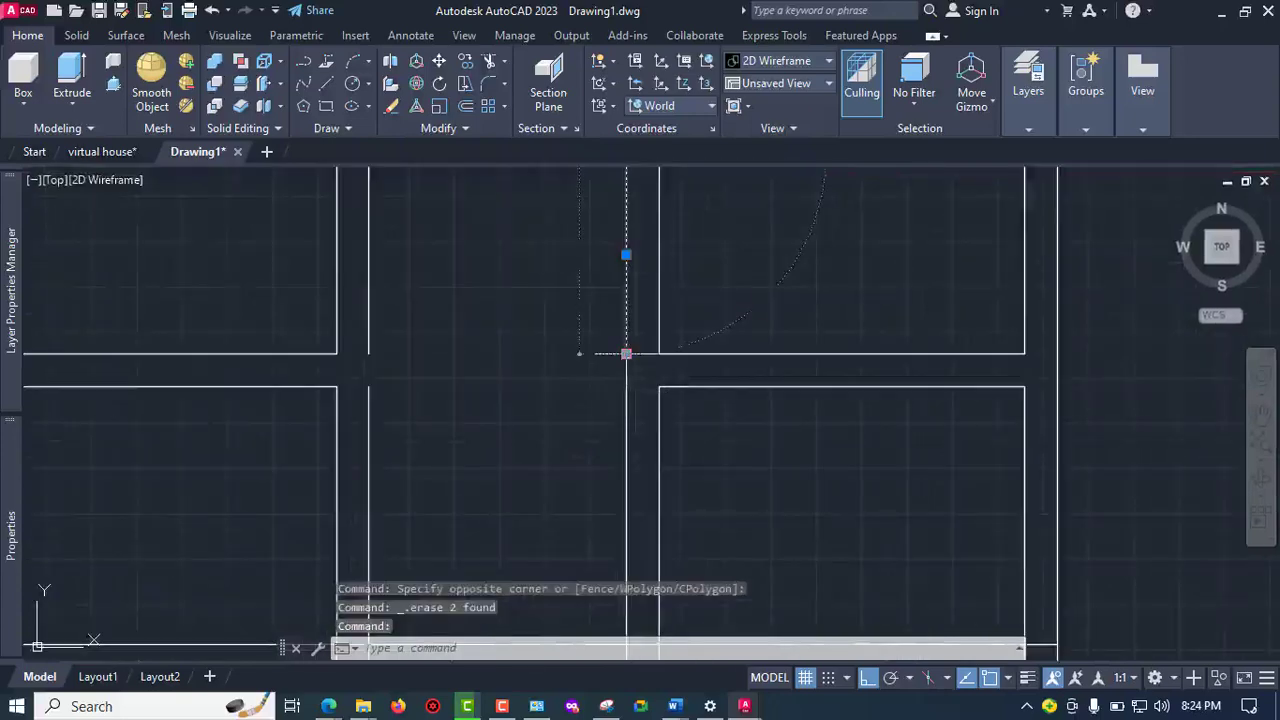
left_click(626, 354)
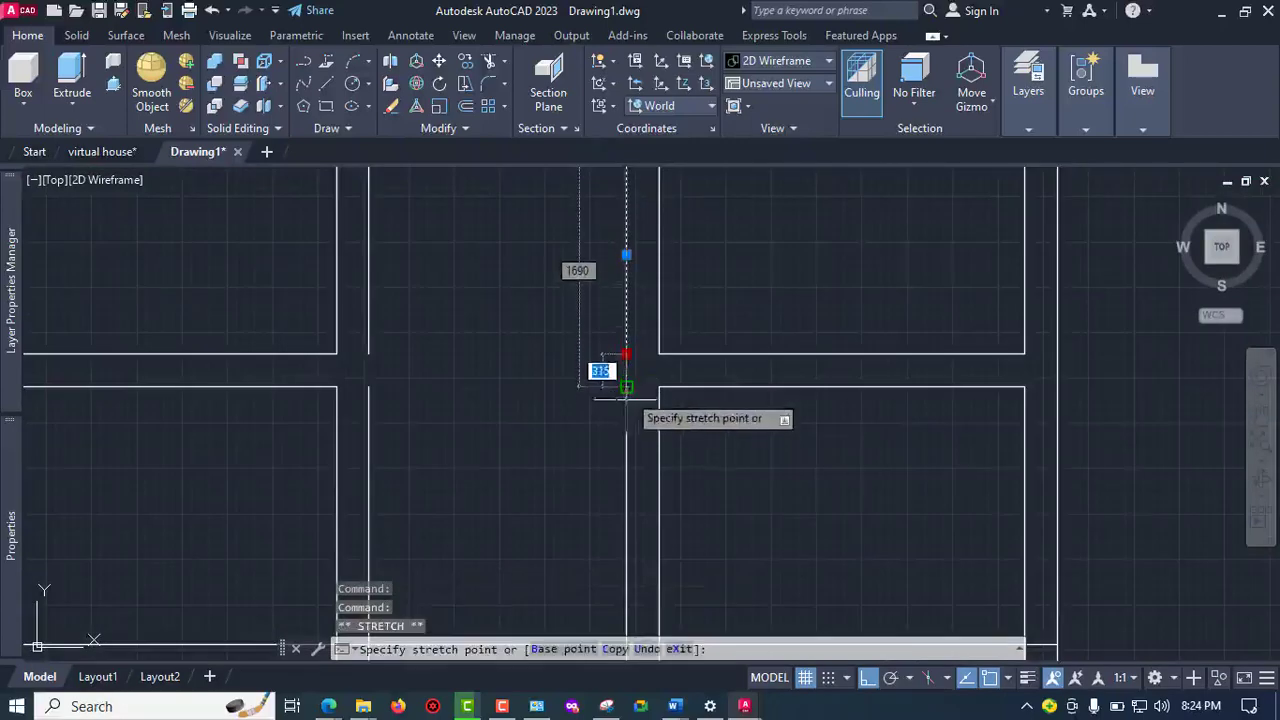
key("Escape")
key("Escape")
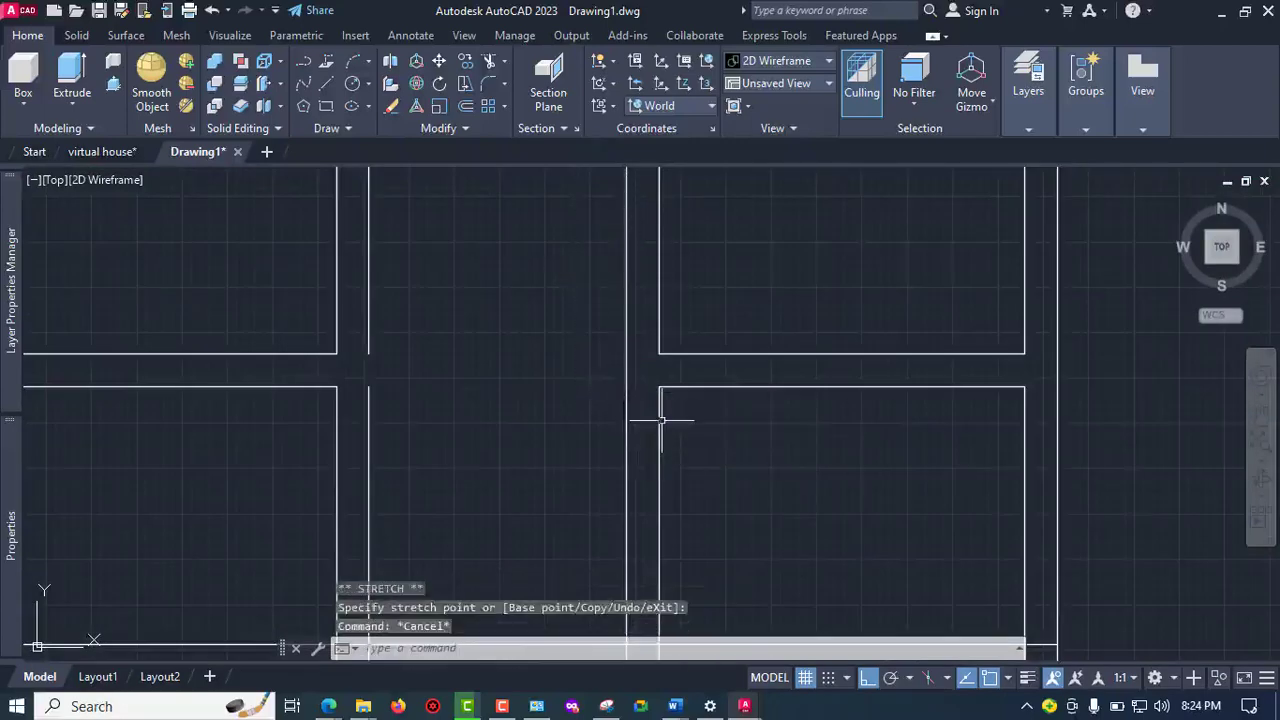
Stretch the lower right line of the second vertical partition up to close its gap at the first horizontal partition
scroll(660, 420, "down", 2)
left_click(478, 422)
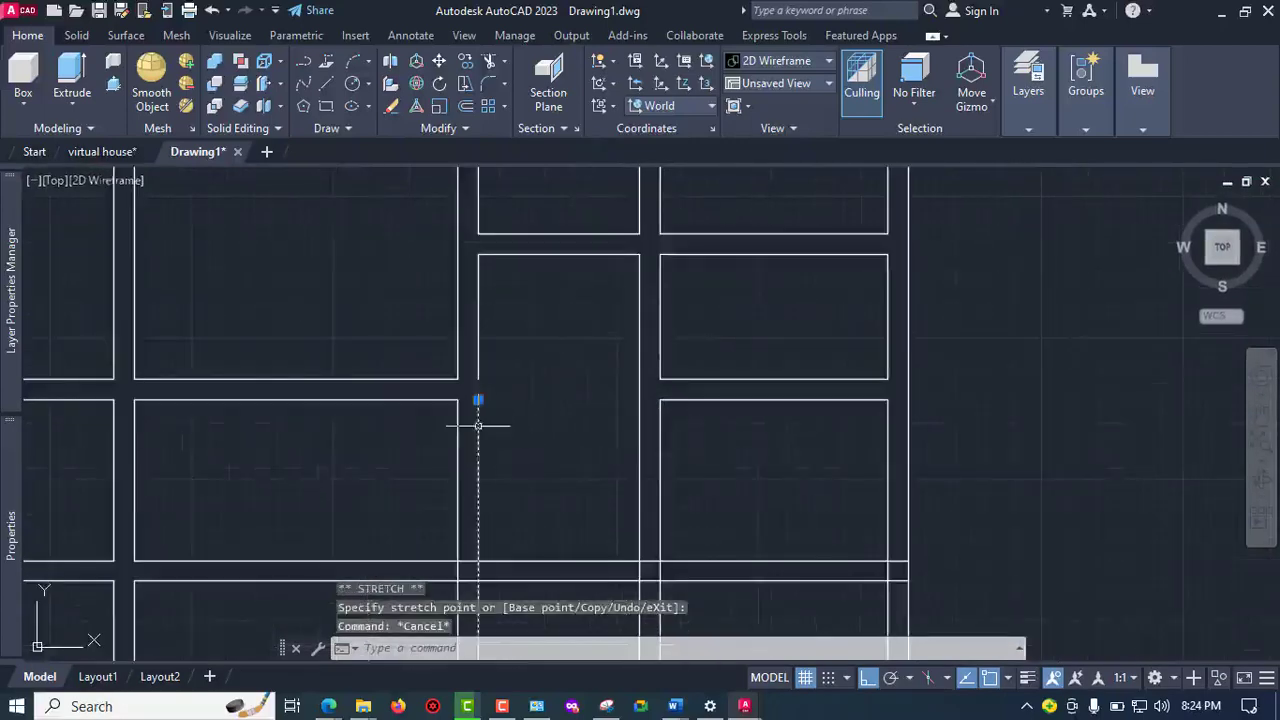
scroll(481, 417, "up", 4)
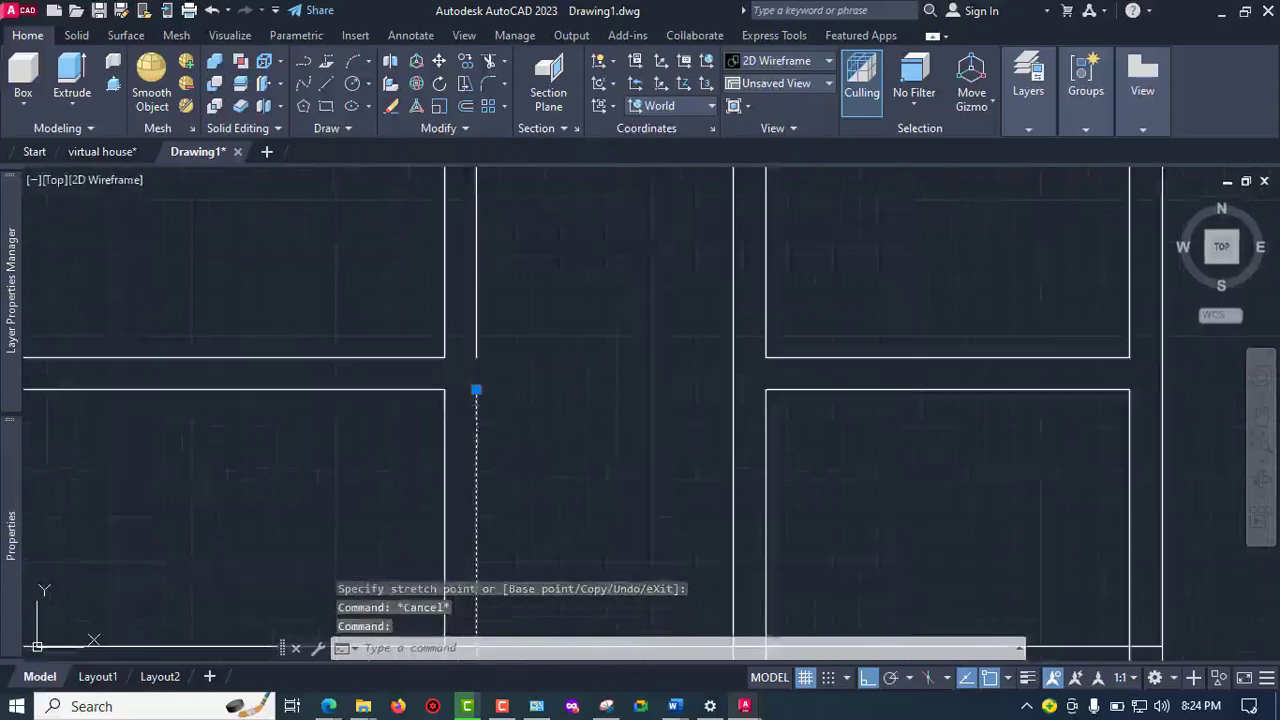
left_click(474, 377)
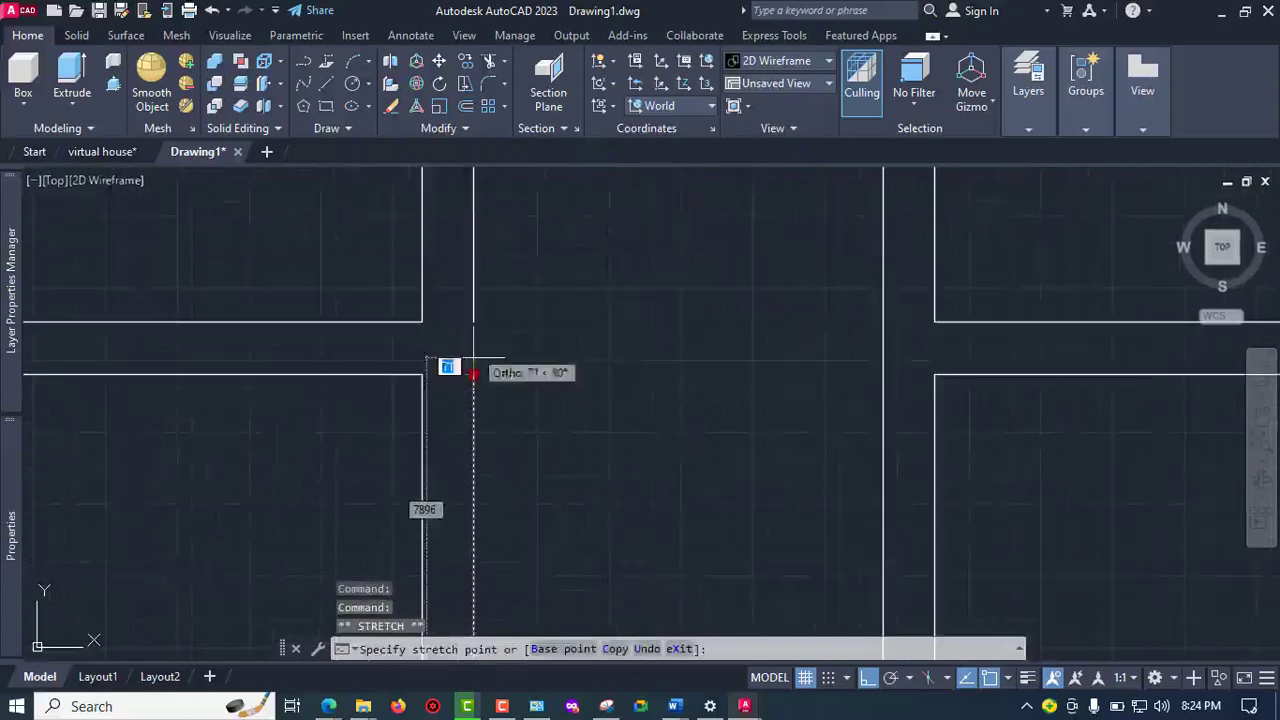
left_click(474, 322)
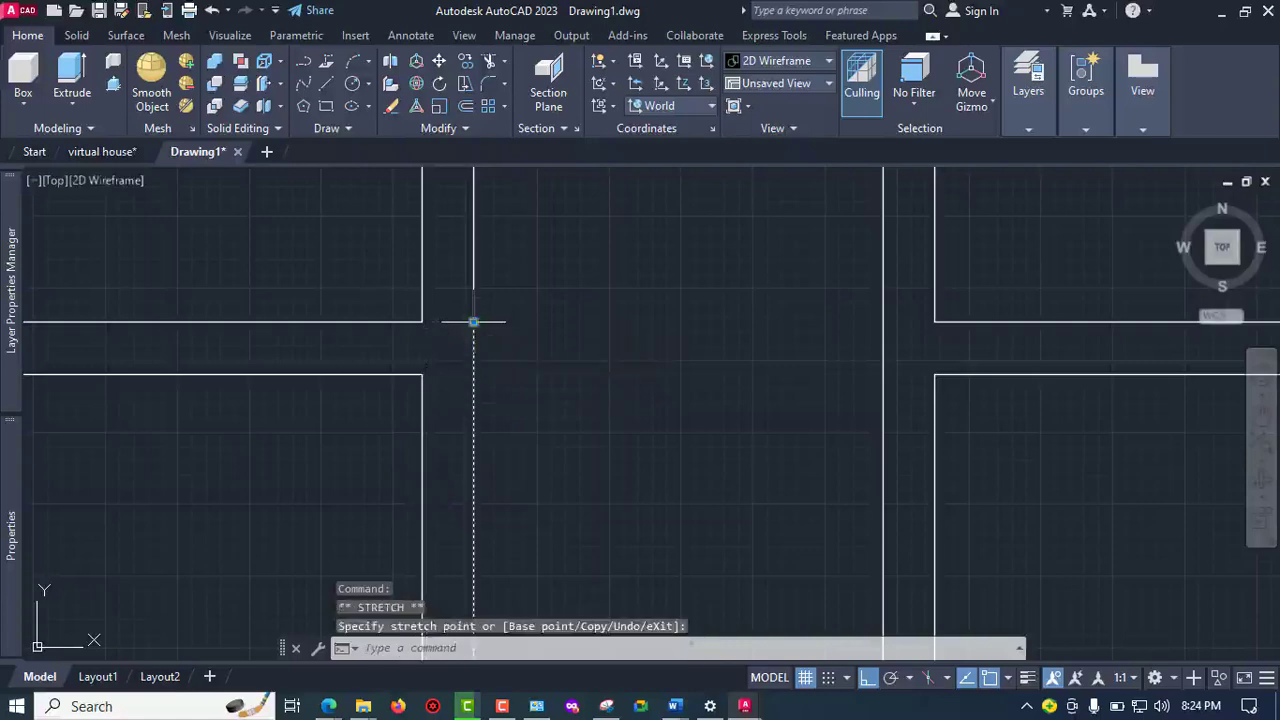
scroll(474, 322, "down", 2)
key("Escape")
scroll(526, 380, "down", 2)
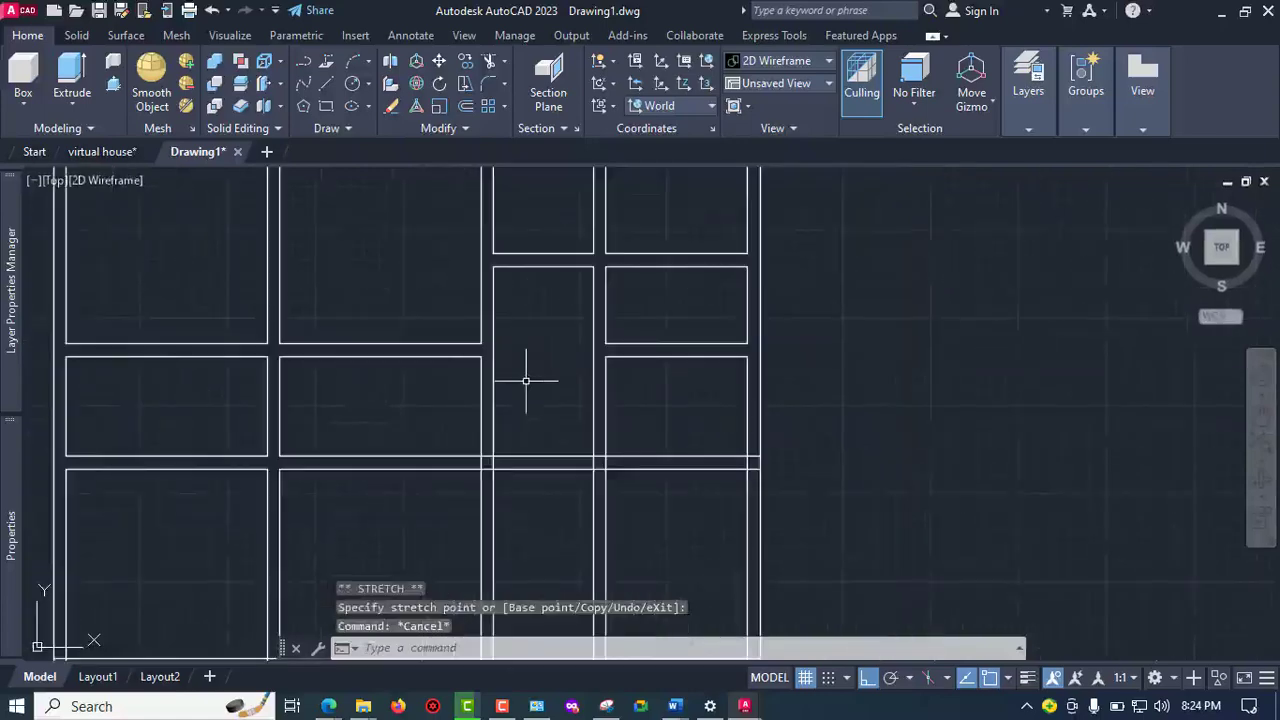
Delete the two lines of the first horizontal partition between the third vertical partition and the right outer wall
mouse_move(526, 380)
middle_mouse_down()
mouse_move(566, 423)
mouse_move(625, 395)
middle_mouse_up()
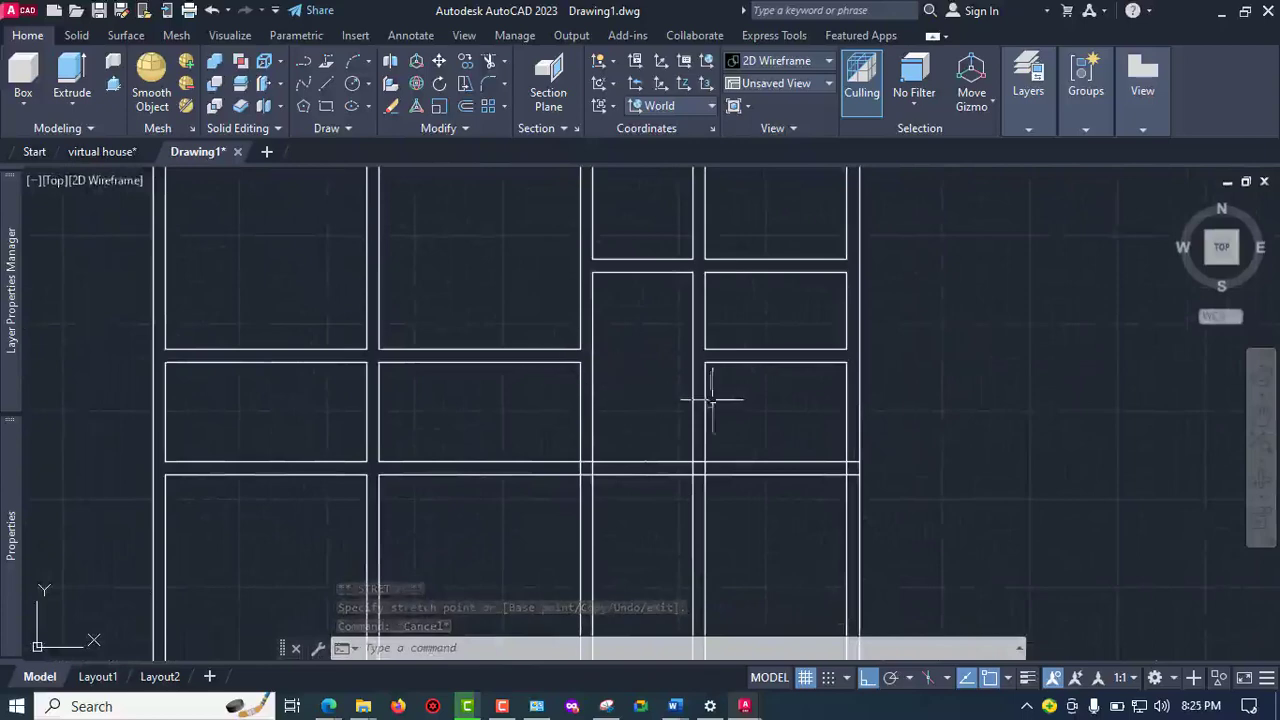
middle_click_drag(749, 363, 618, 329)
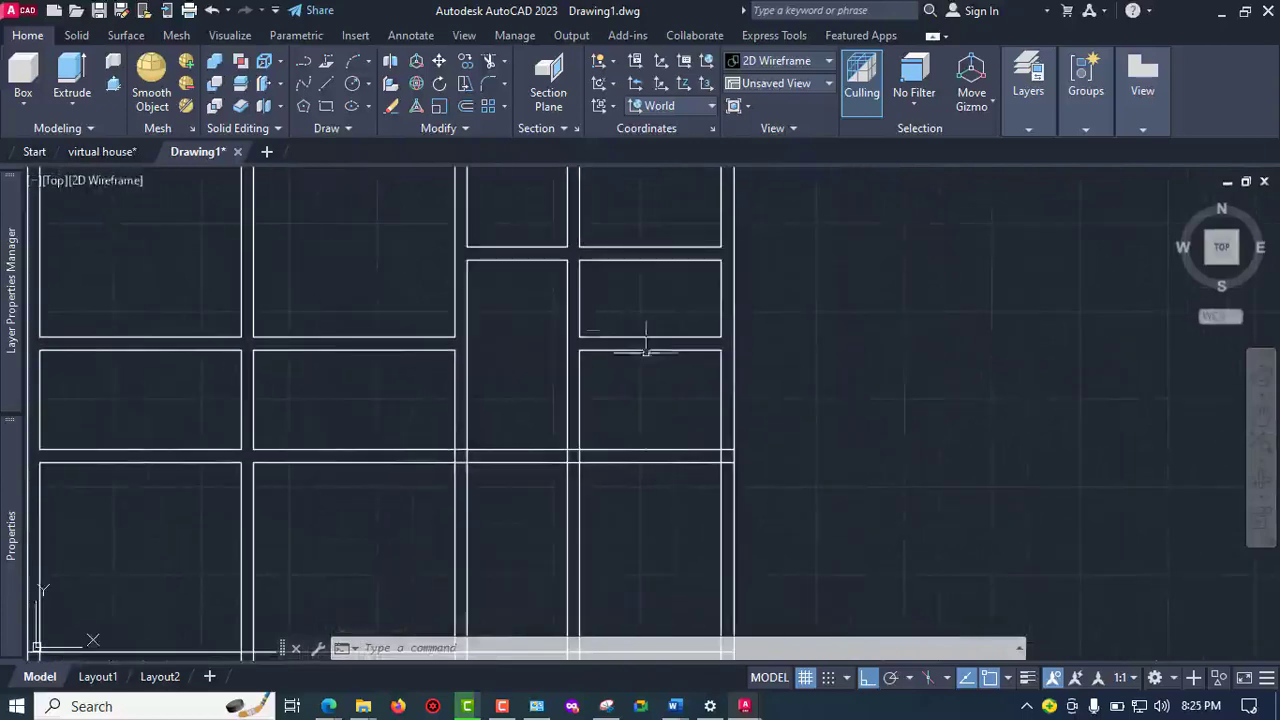
left_click(697, 383)
left_click(657, 314)
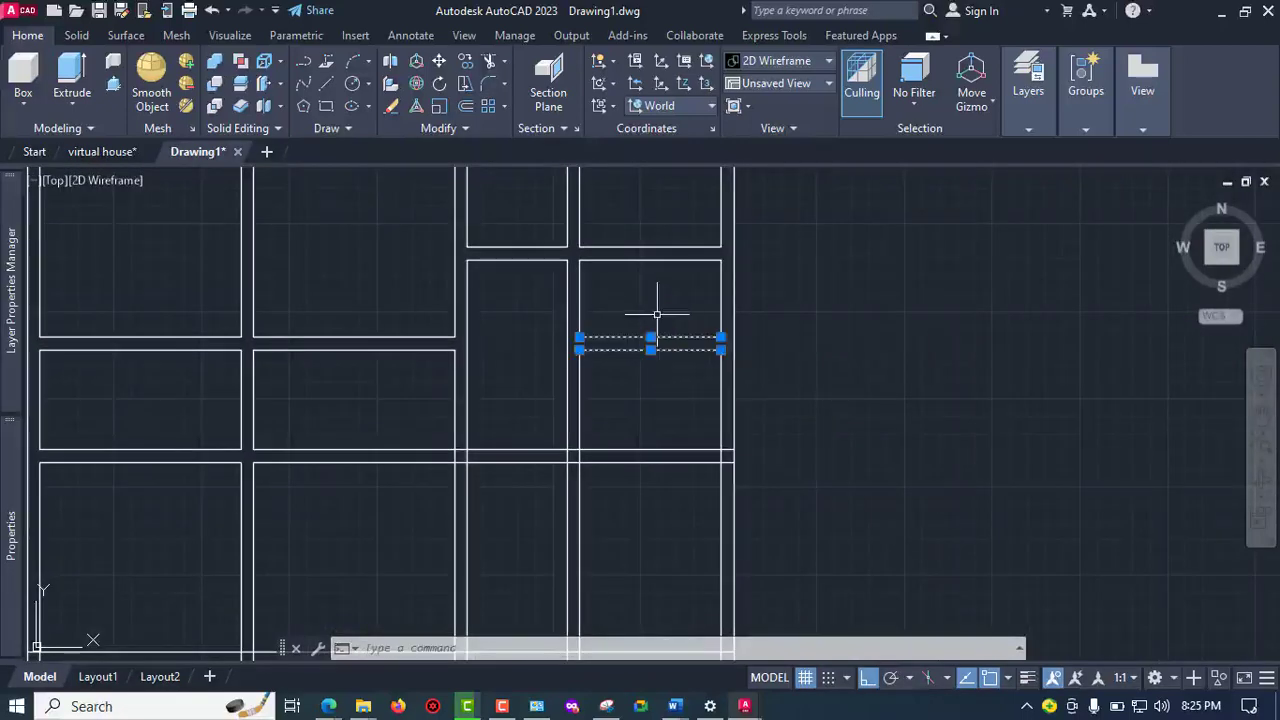
left_click(652, 549)
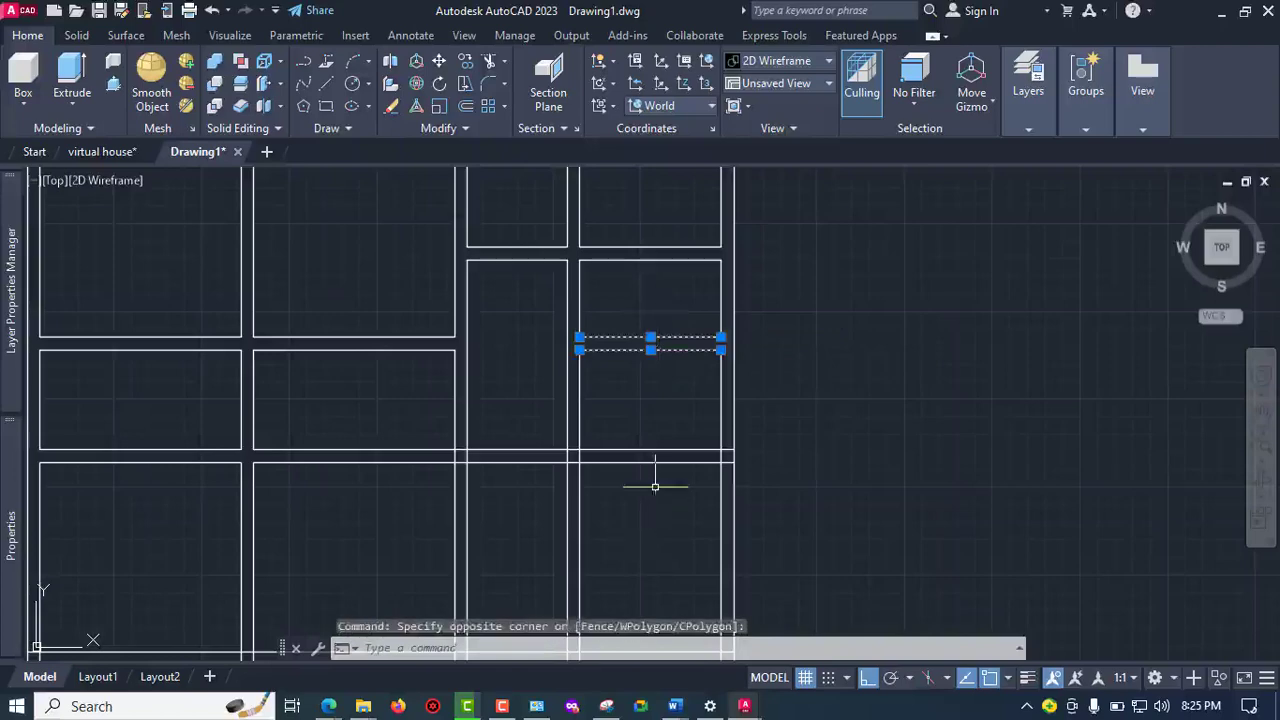
key("Delete")
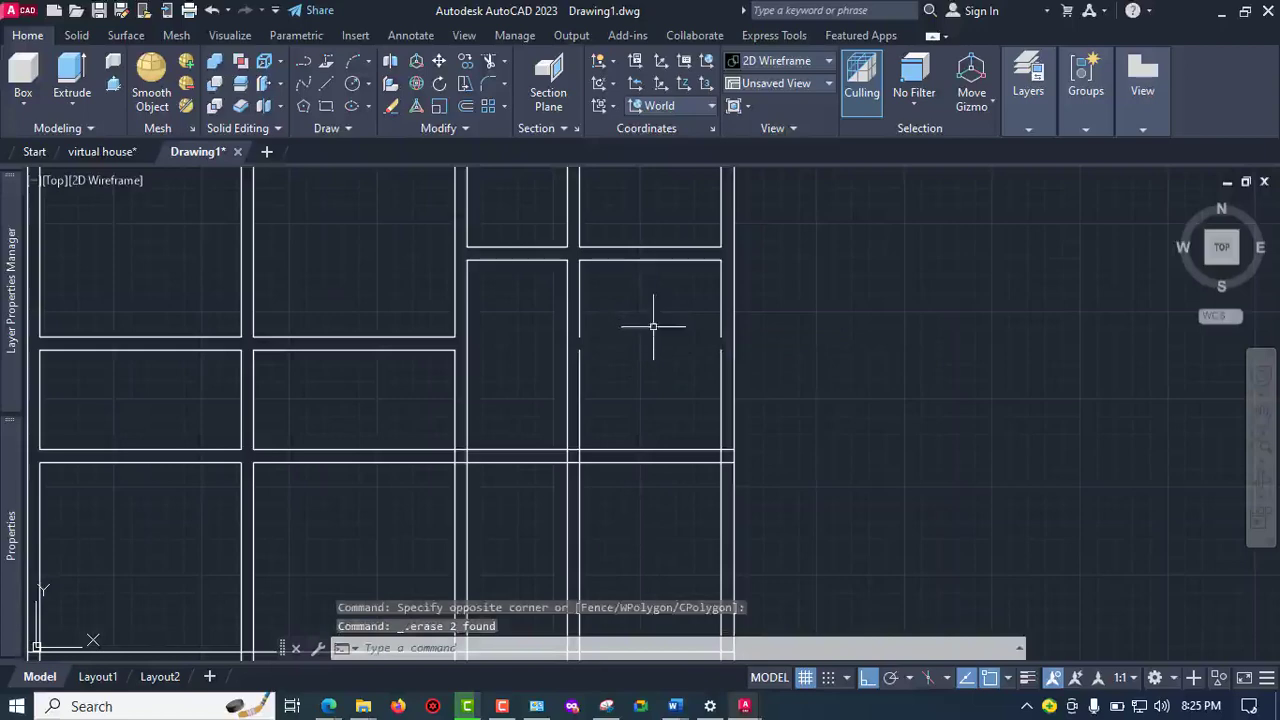
Offset the upper horizontal partition's lower line 2800 mm down in the far-right room, and offset that copy 225 mm down as the wall thickness
middle_click_drag(656, 331, 640, 357)
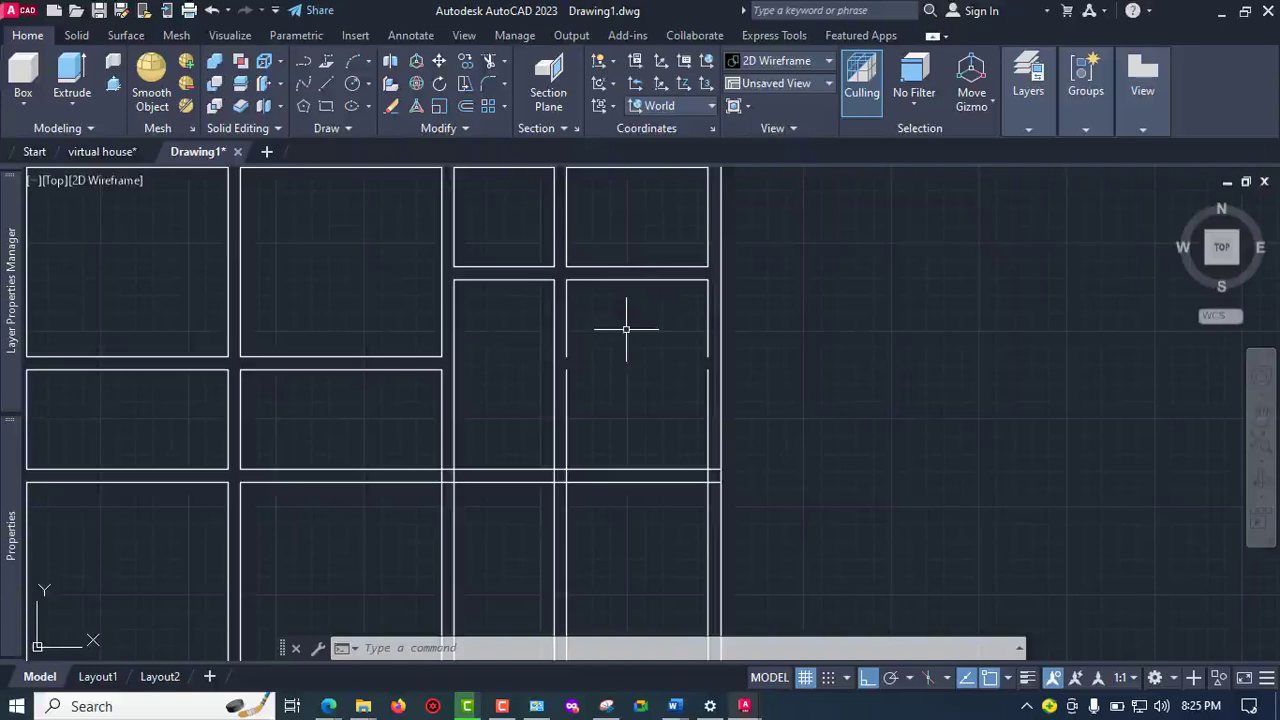
key("Return")
type("2800")
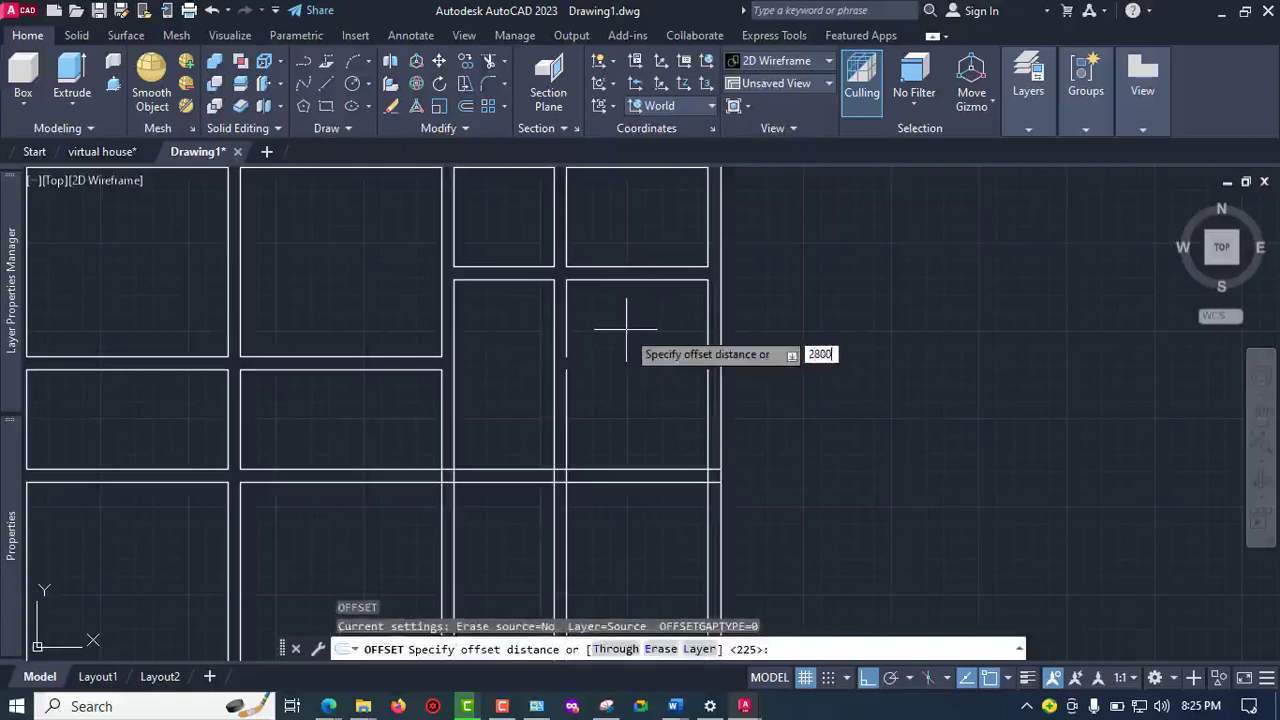
key("Return")
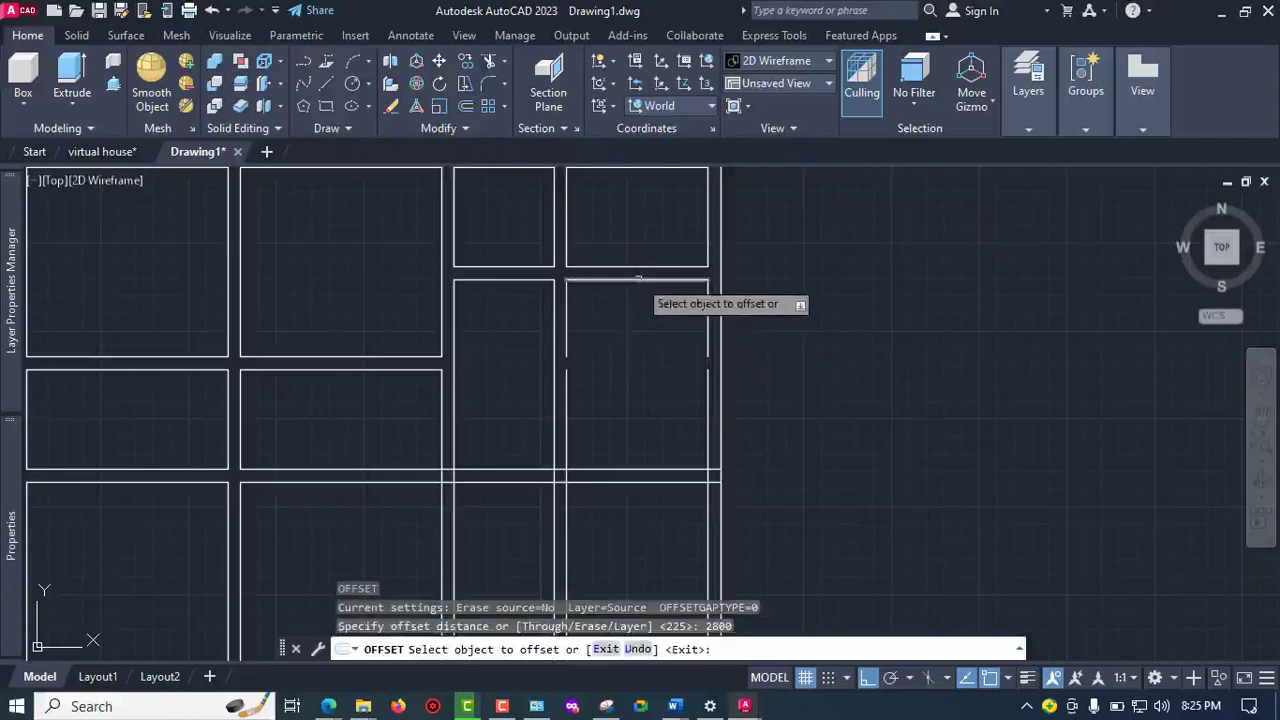
left_click(638, 280)
left_click(635, 402)
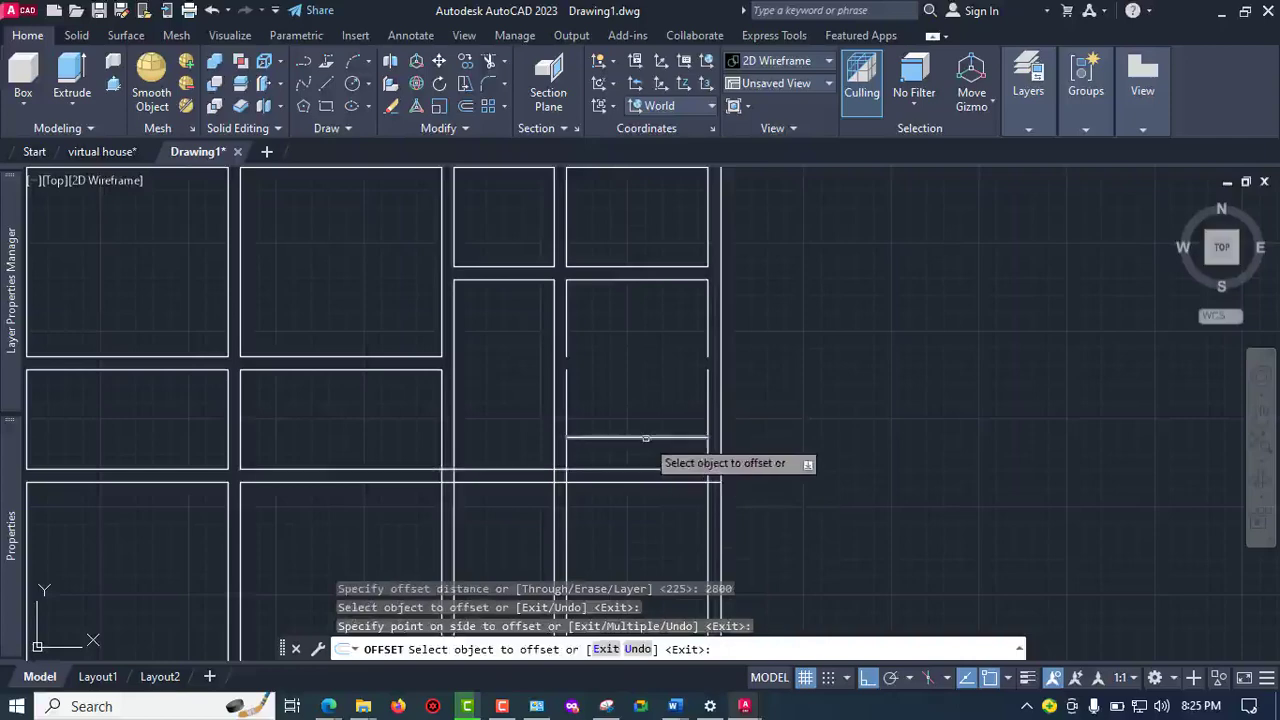
left_click(636, 438)
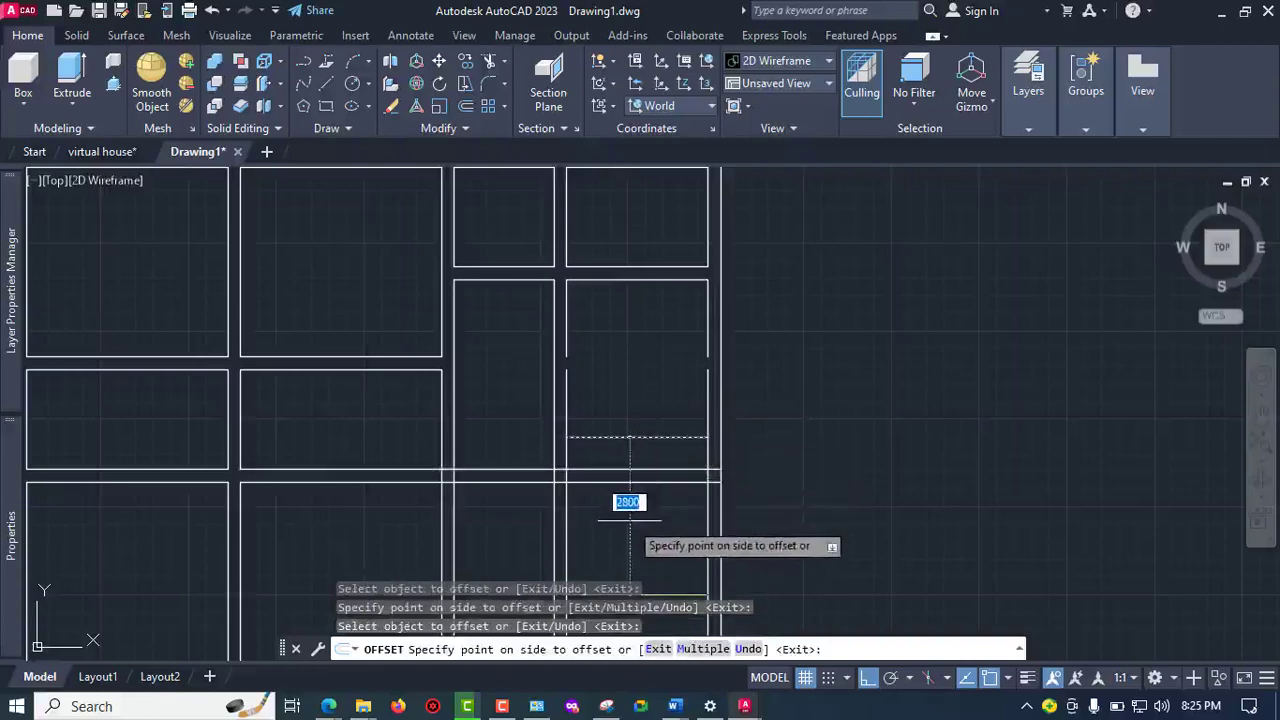
key("Return")
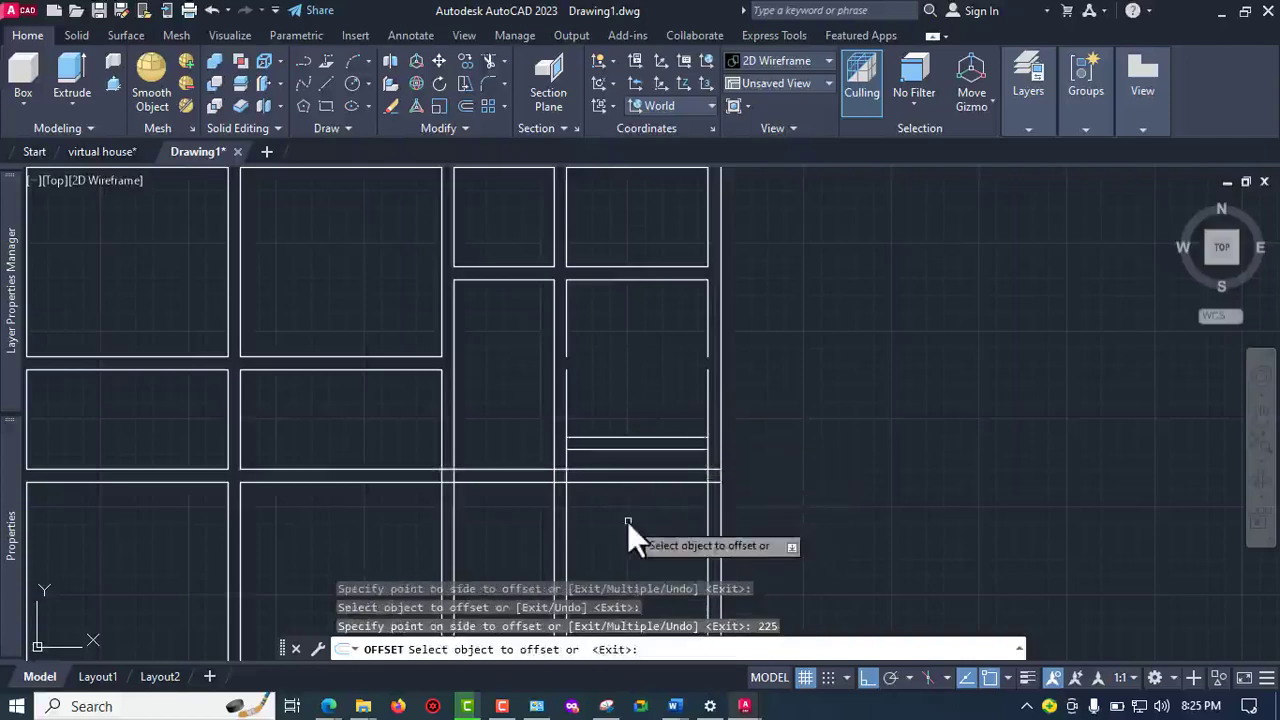
key("Escape")
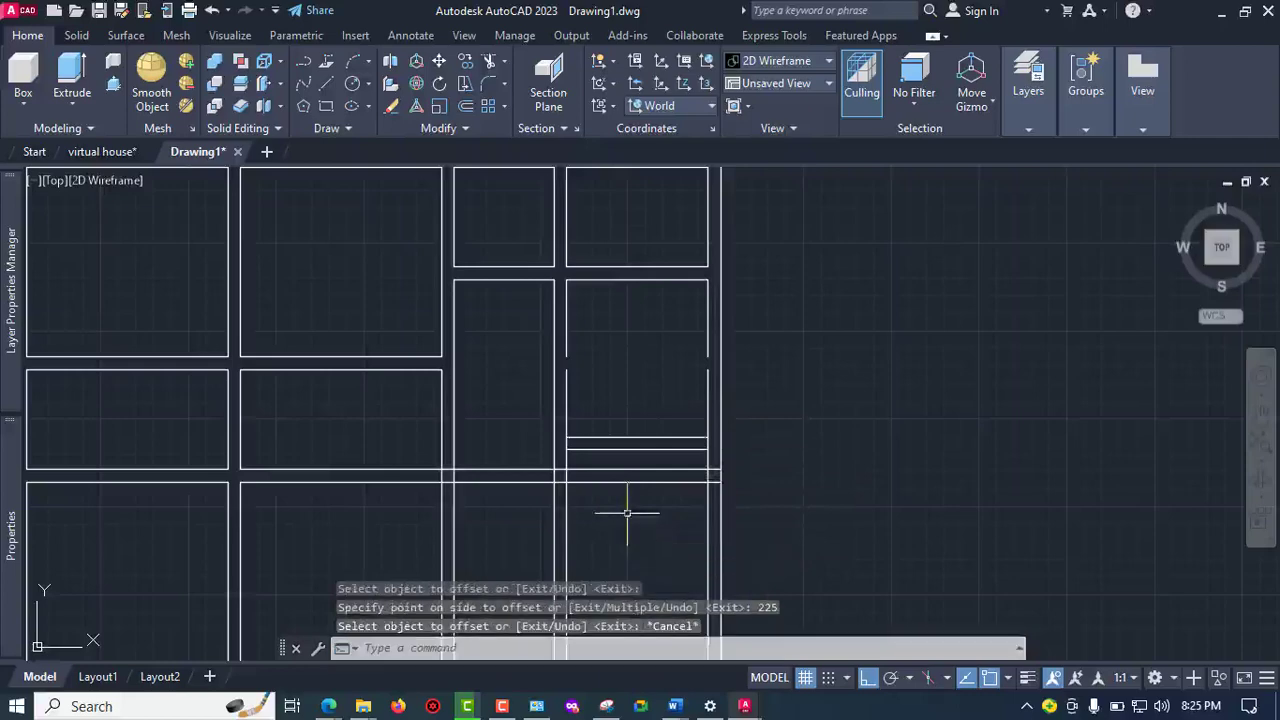
Trim away the two lines of the second horizontal partition between the first and second vertical partitions
type("tr")
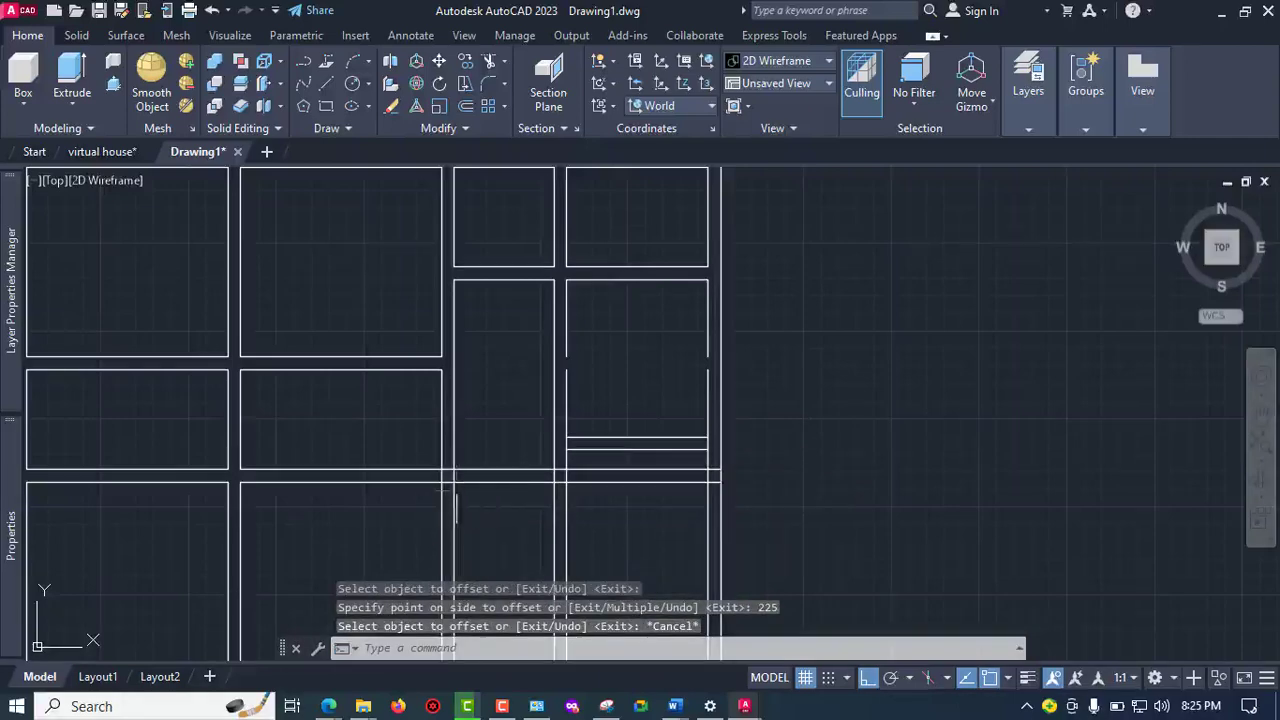
key("Return")
left_click(403, 510)
left_click(374, 461)
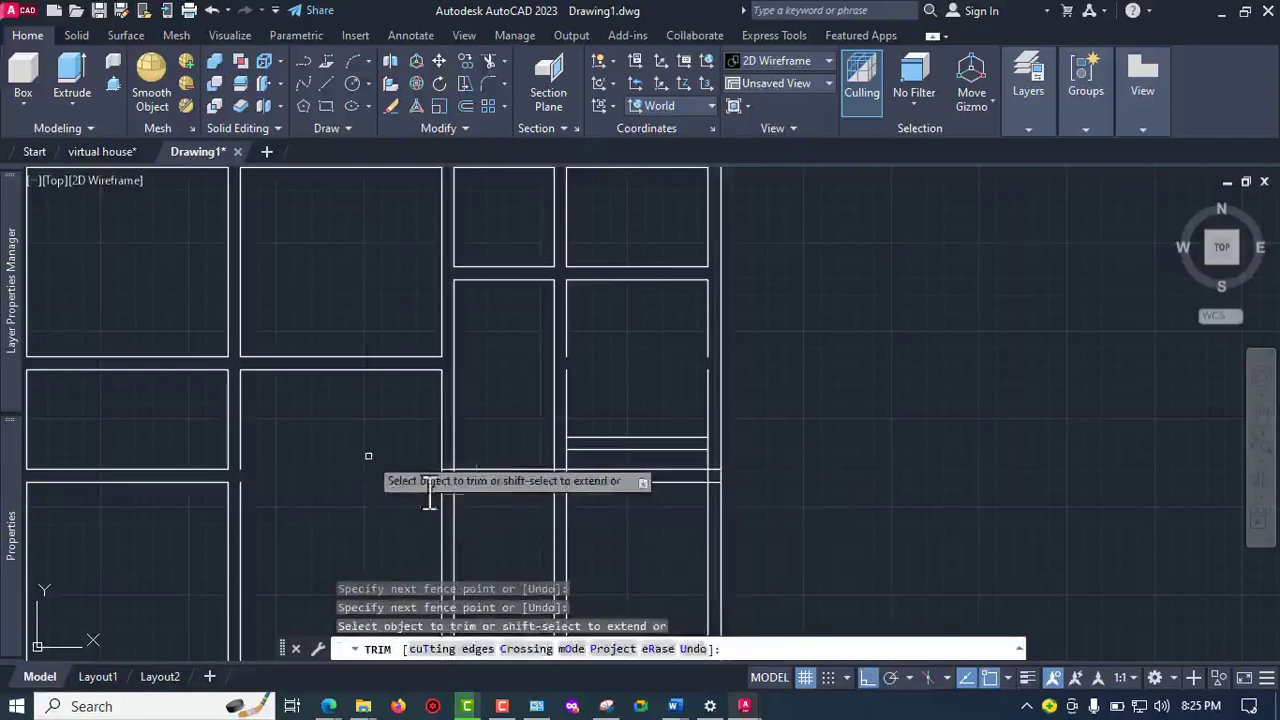
key("Escape")
Delete the remaining two lines of the second horizontal partition from the second vertical partition to the right outer wall
left_click(509, 499)
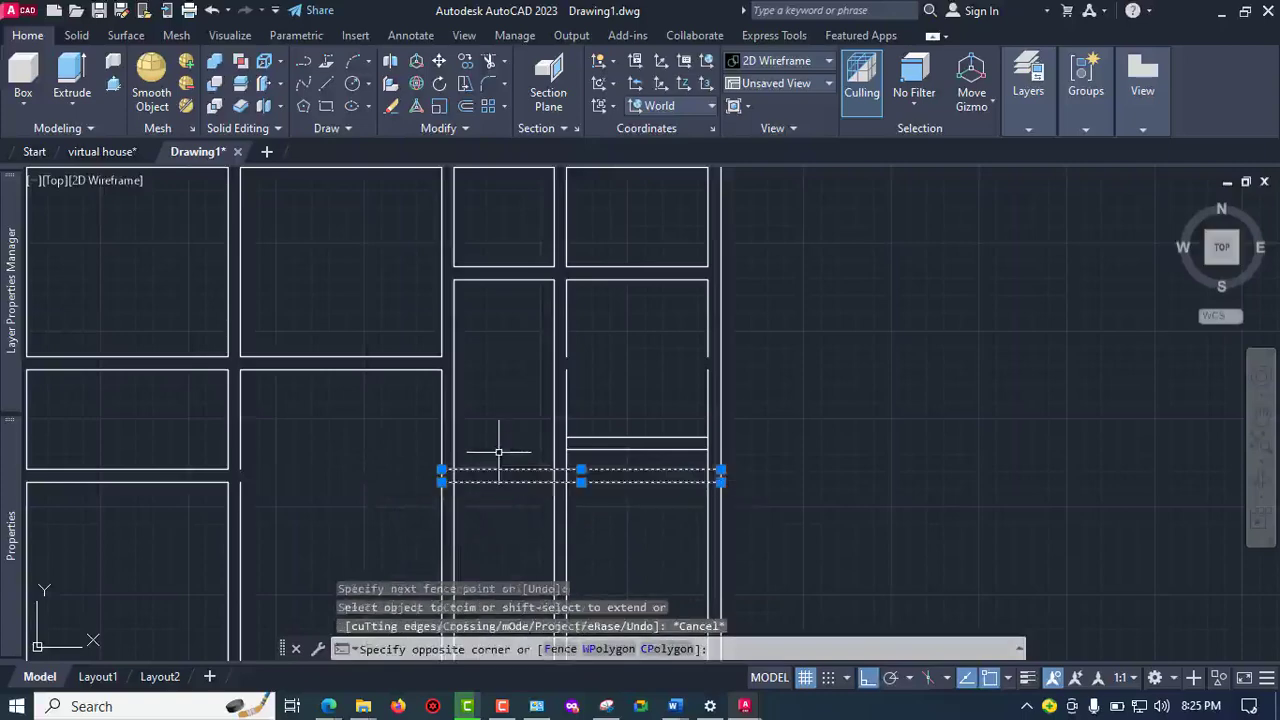
left_click(498, 452)
key("Delete")
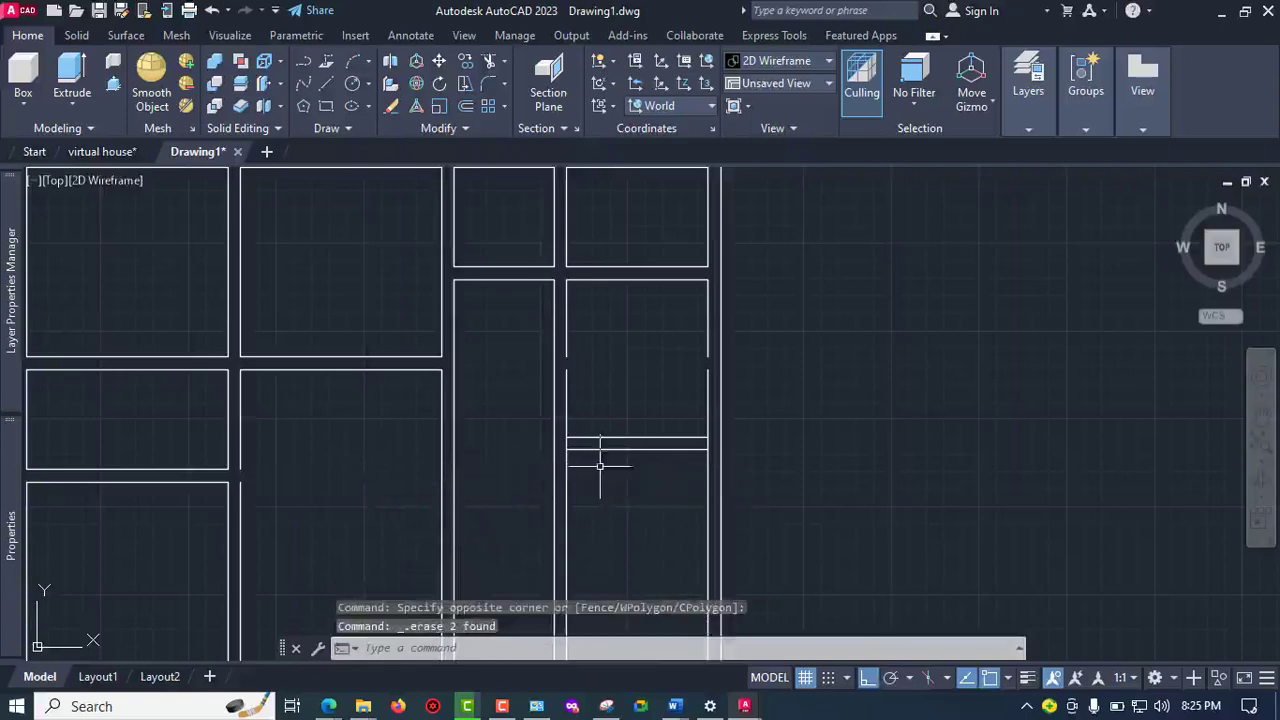
Trim the vertical wall lines between the new partition's two lines at the third vertical partition and the right outer wall
type("tr")
key("Return")
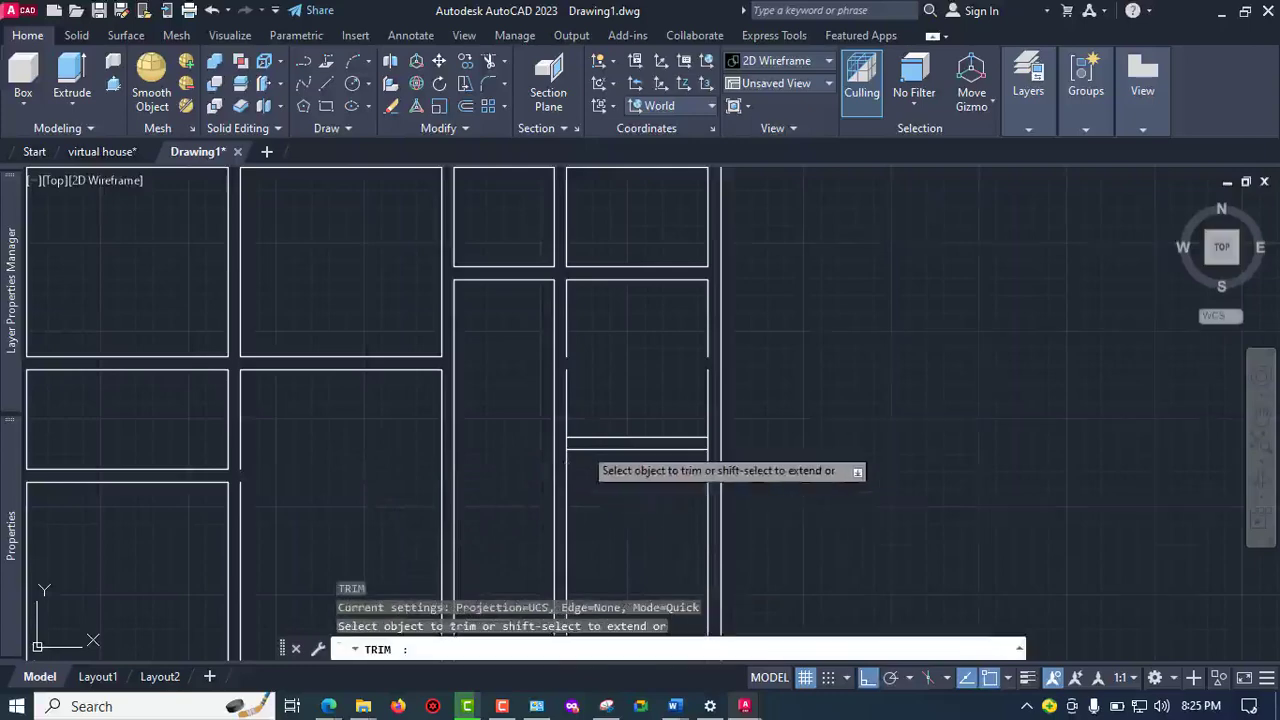
scroll(590, 450, "up", 2)
left_click(555, 442)
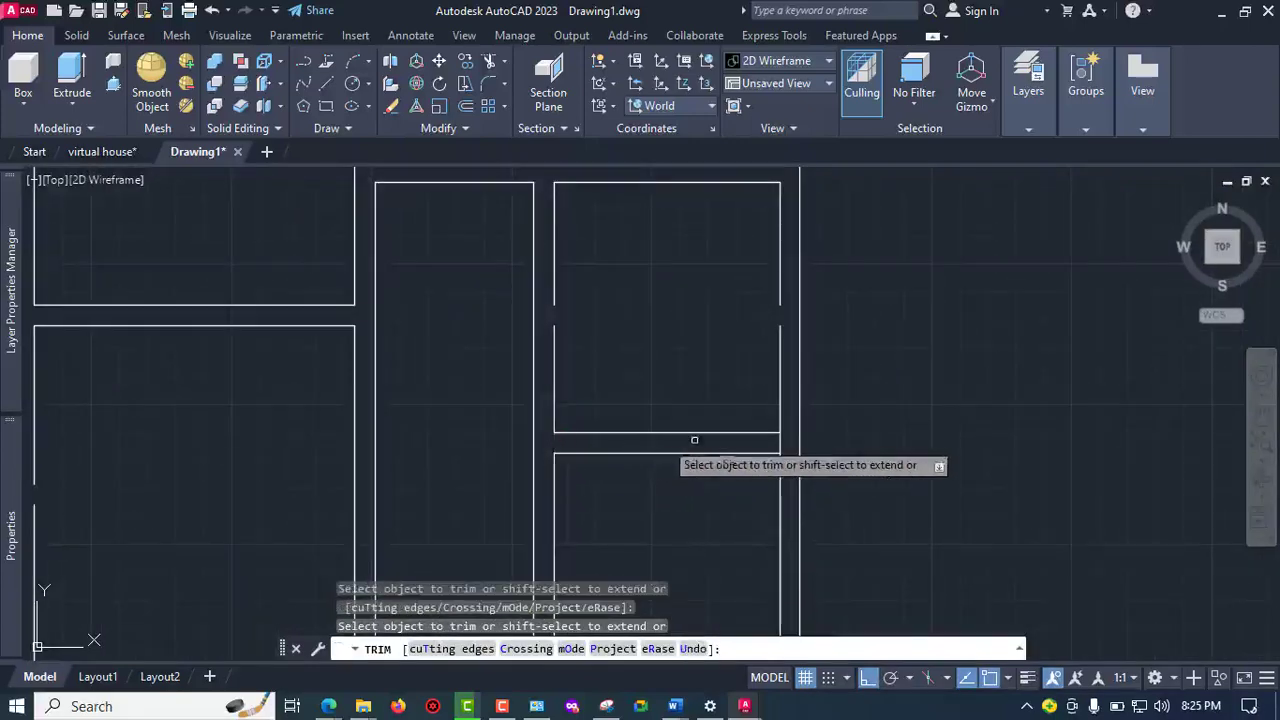
left_click(779, 442)
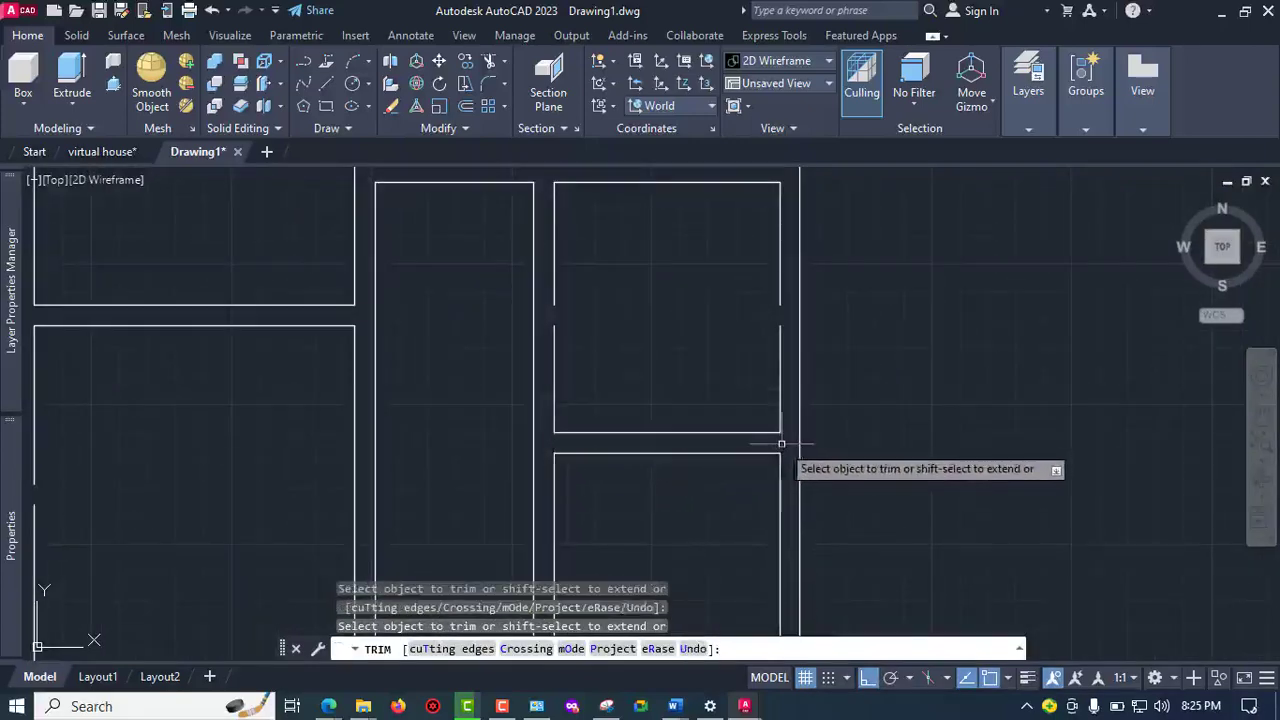
key("Escape")
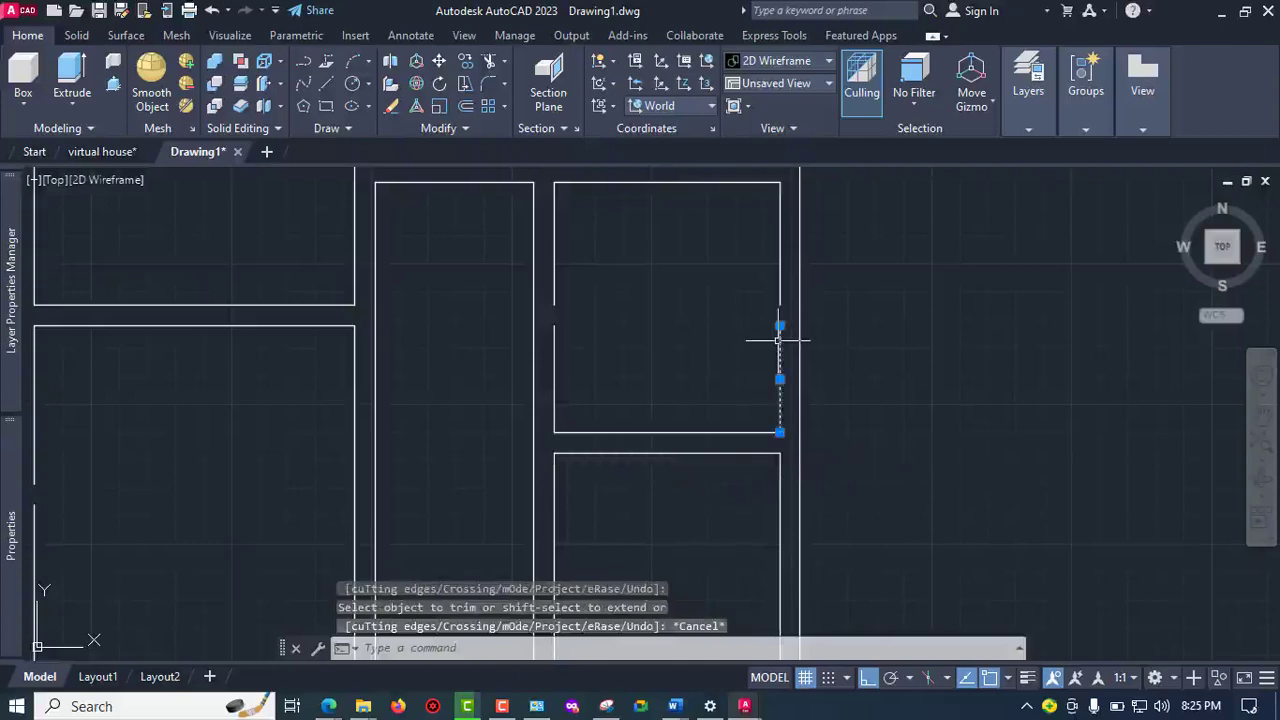
Stretch the right outer wall's inner line above the new partition up to close its gap, and return to the drawing
scroll(790, 338, "up", 2)
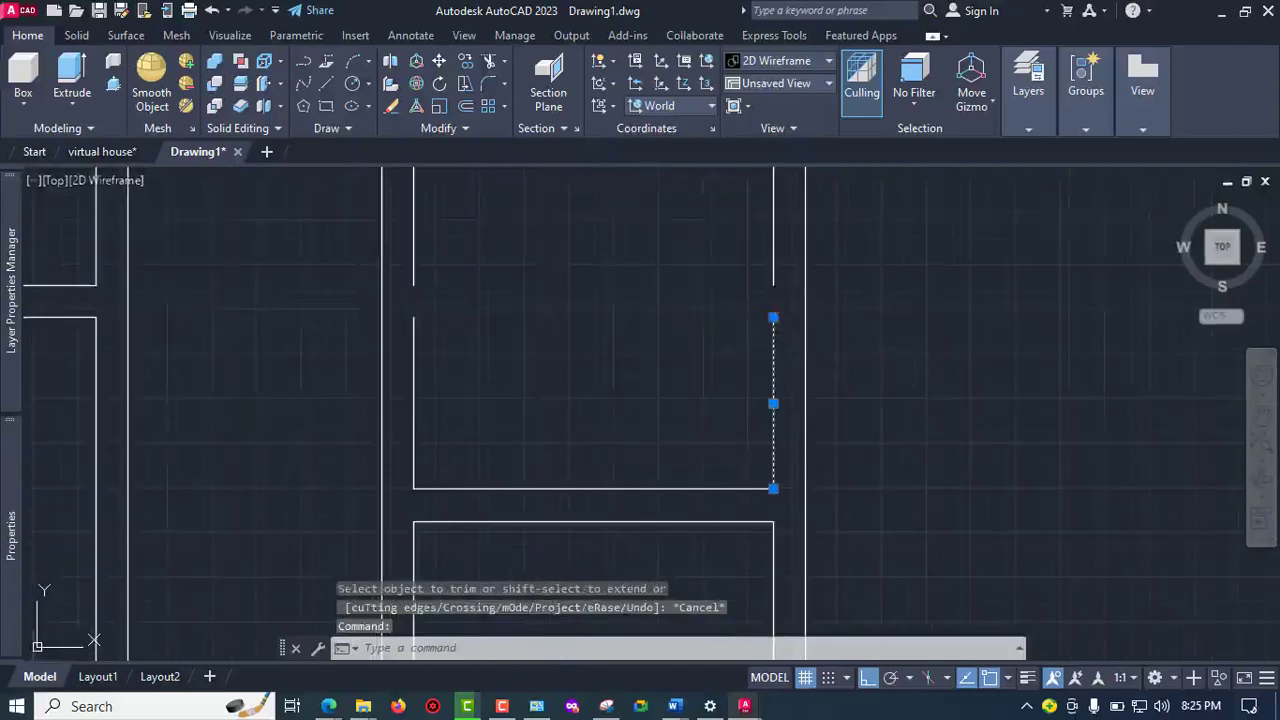
left_click(773, 317)
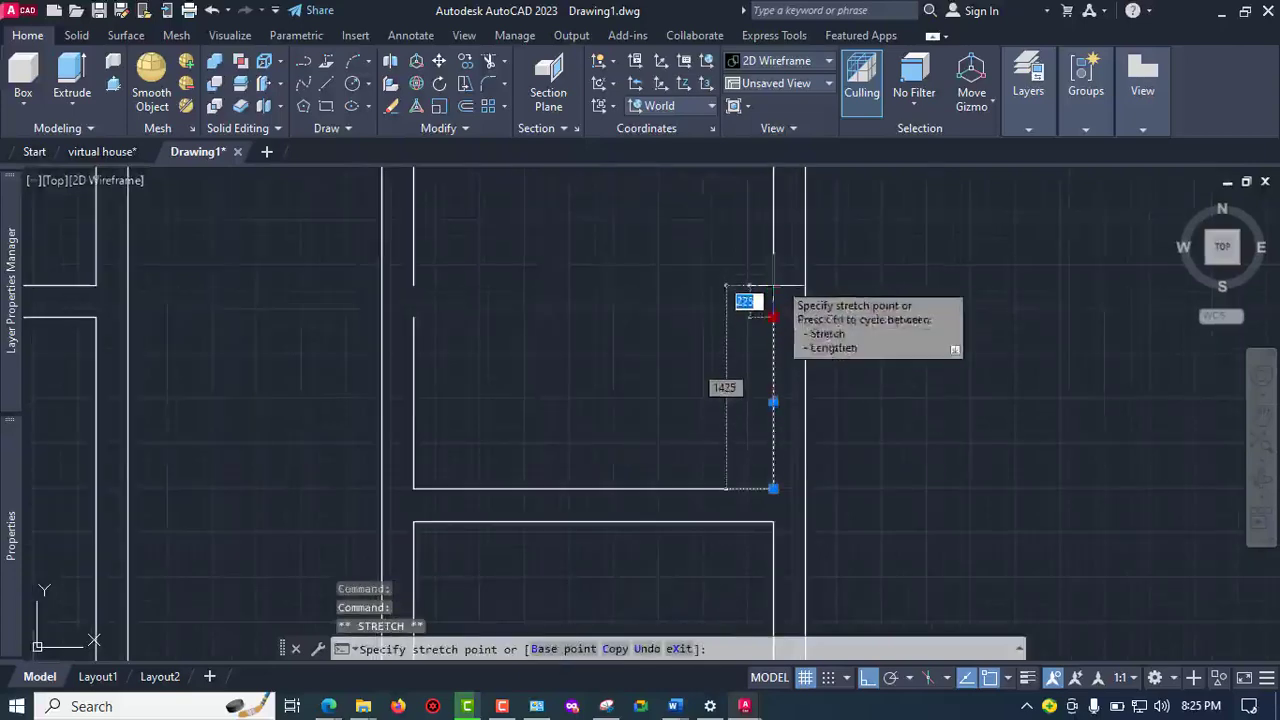
left_click(773, 286)
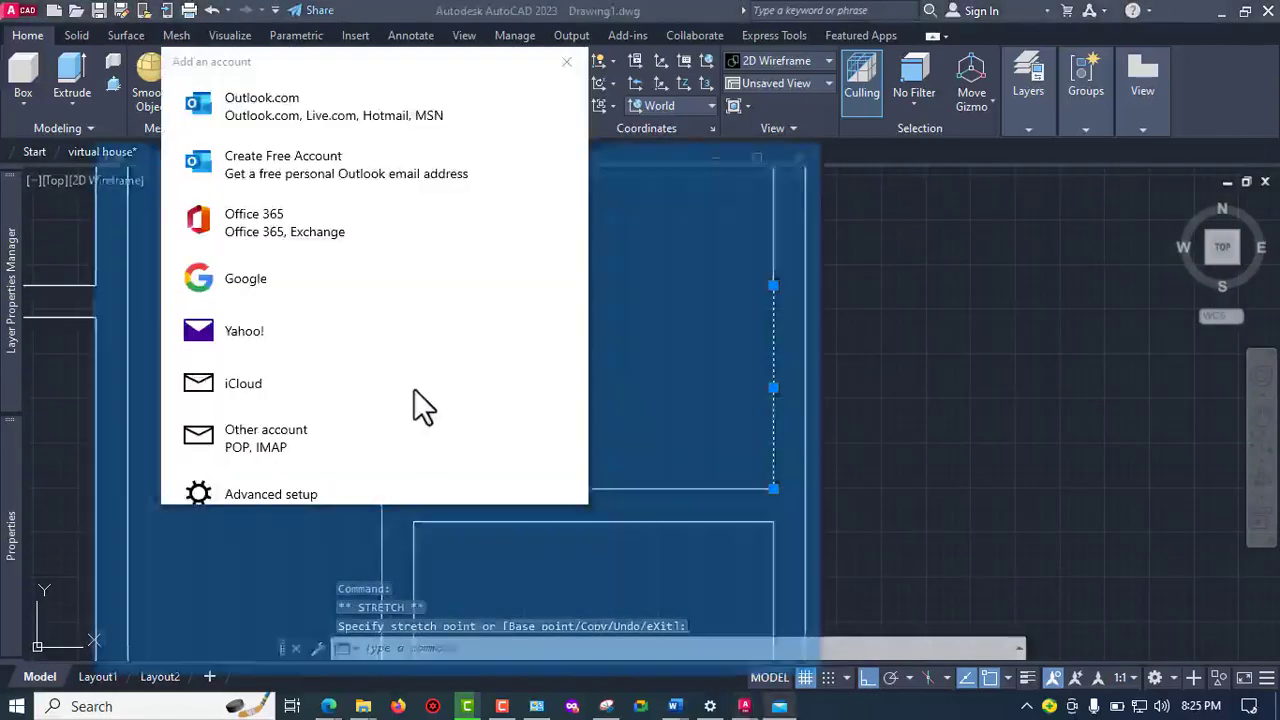
left_click(888, 350)
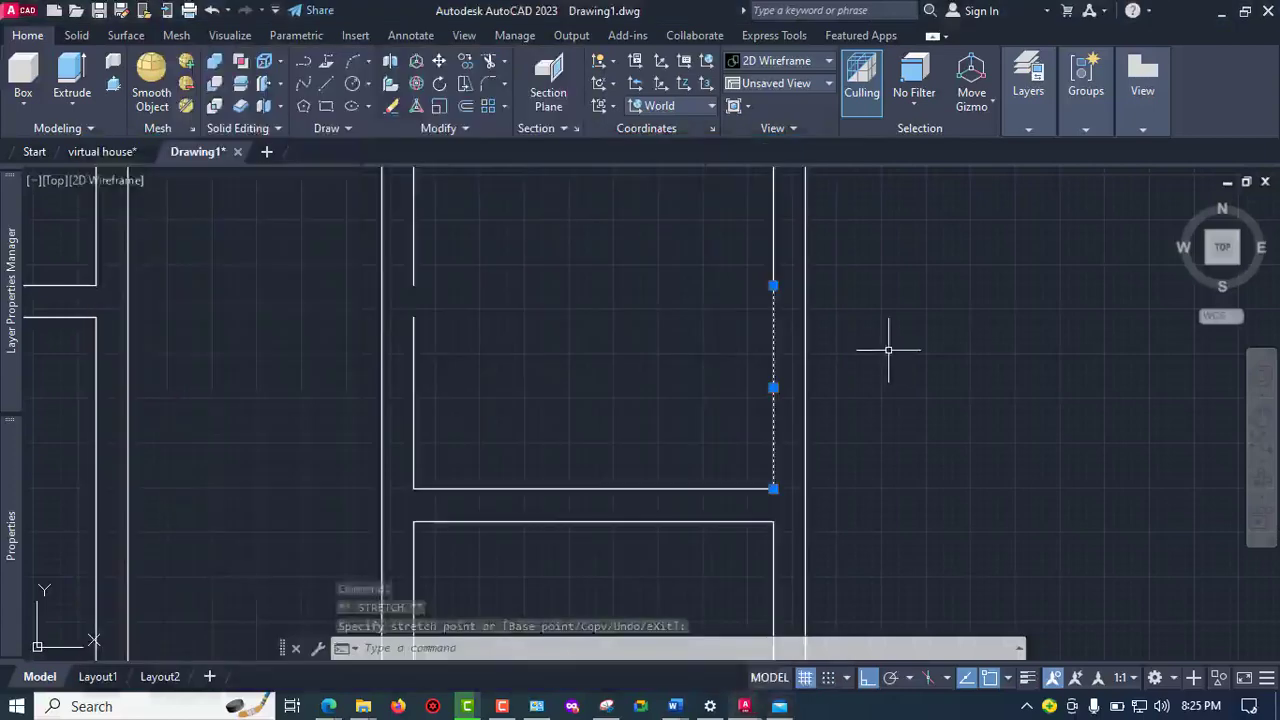
Stretch the third vertical partition's right-hand line above the new partition up to close its gap, and clear the selection
left_click(413, 388)
scroll(412, 380, "up", 5)
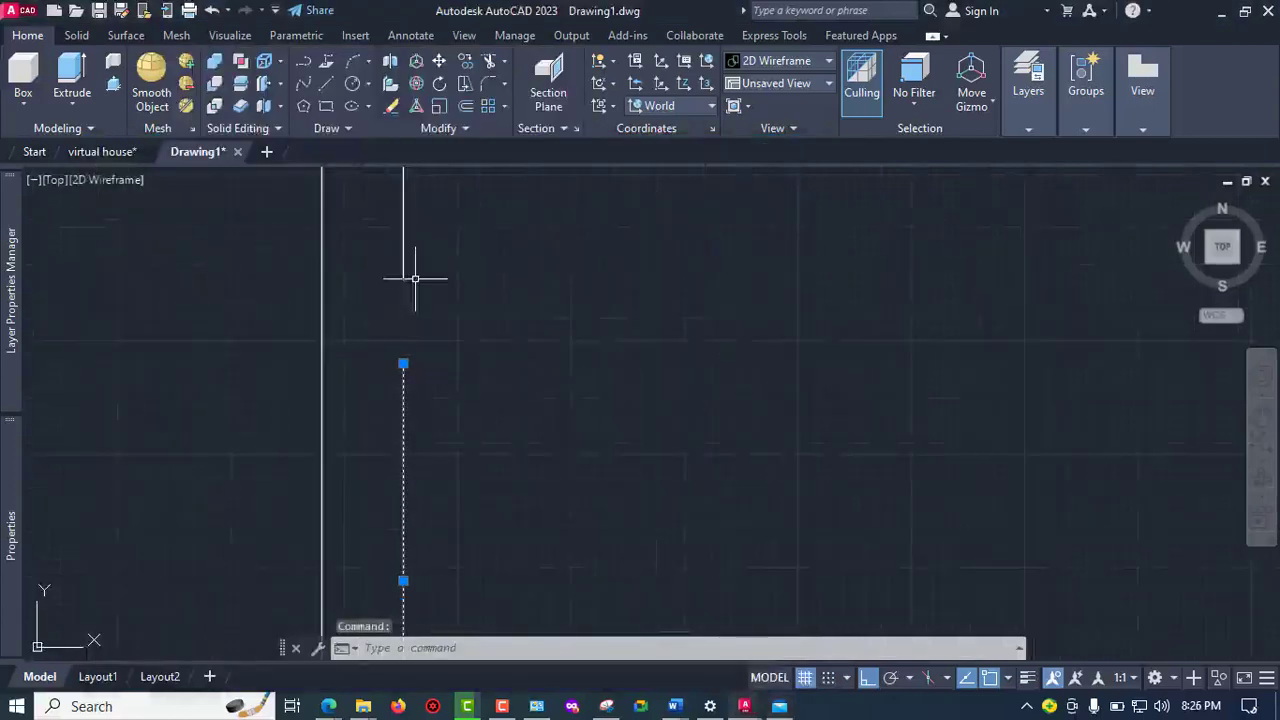
left_click(403, 363)
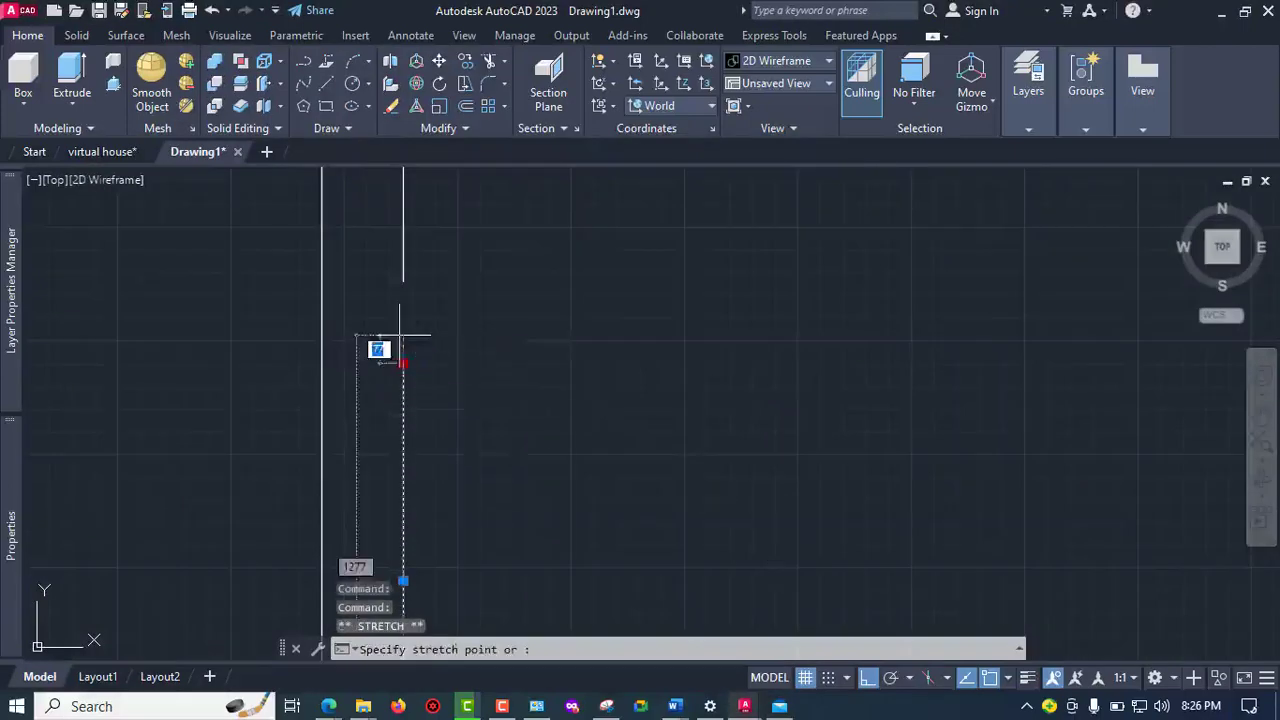
left_click(407, 280)
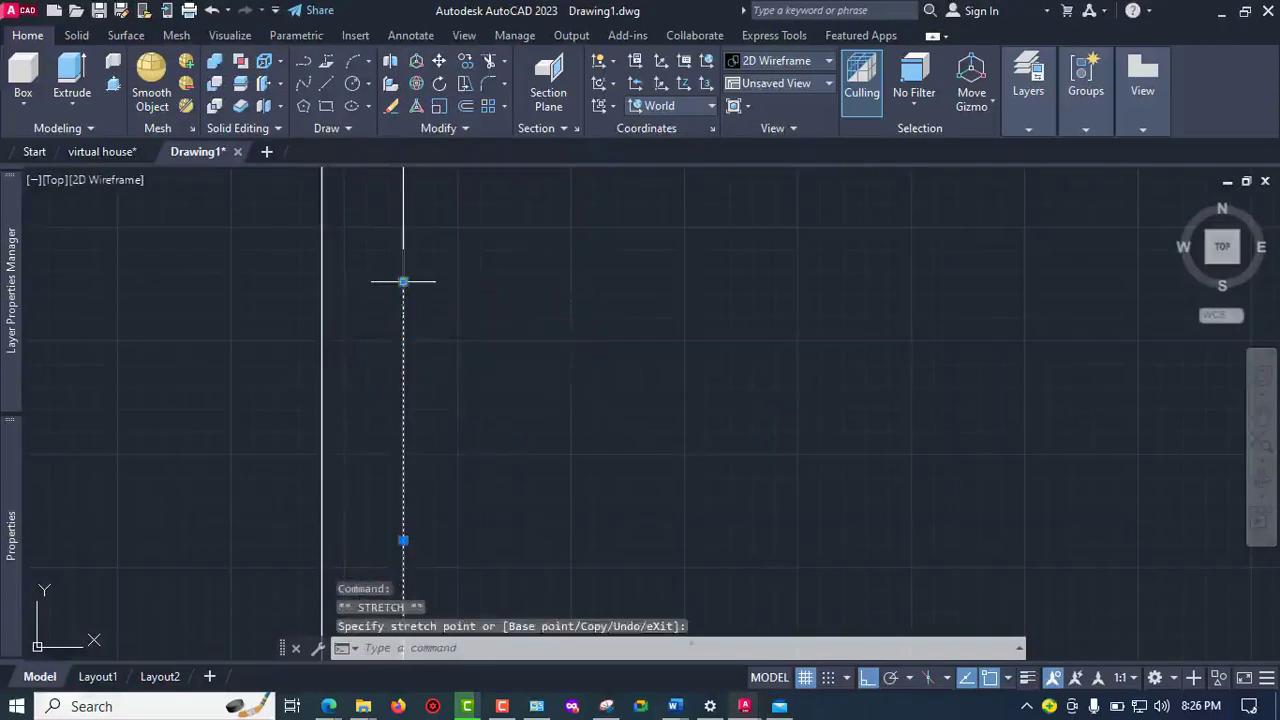
scroll(476, 343, "down", 3)
key("Escape")
key("Escape")
scroll(620, 410, "down", 4)
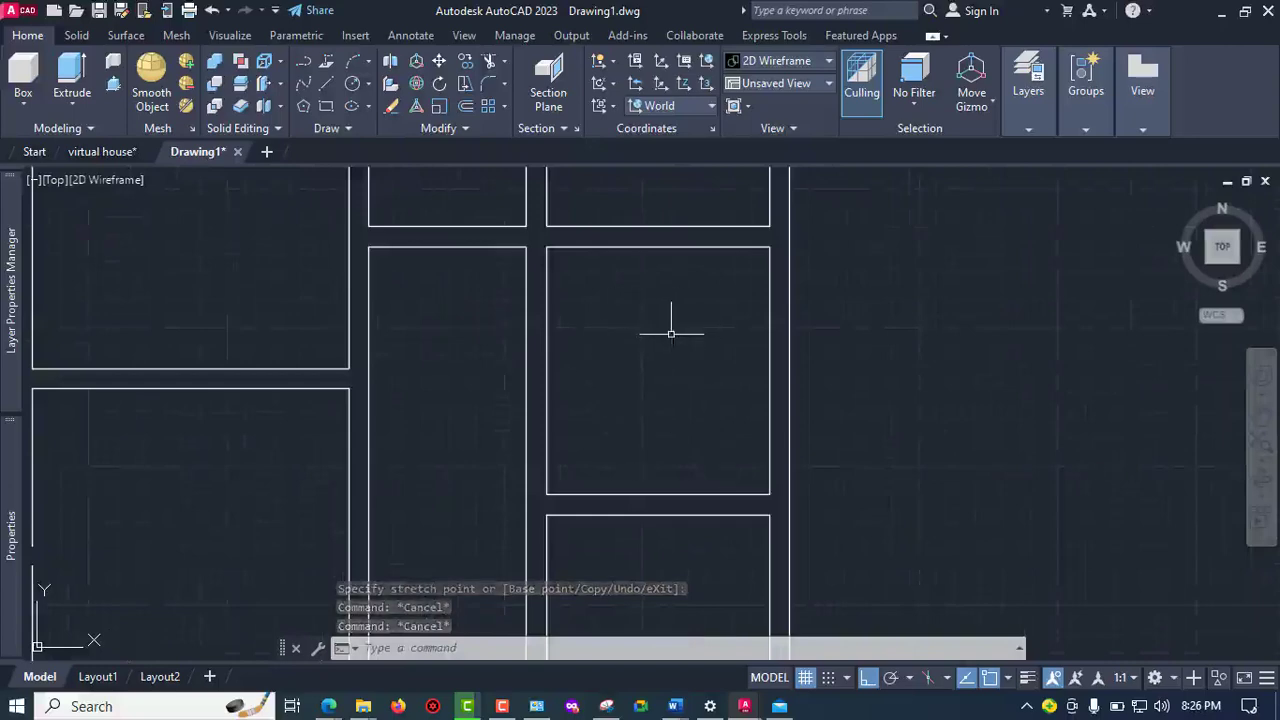
Offset the upper line of the short partition between the third vertical partition and right outer wall 1800 mm downward
middle_click_drag(668, 383, 648, 270)
scroll(650, 405, "down", 2)
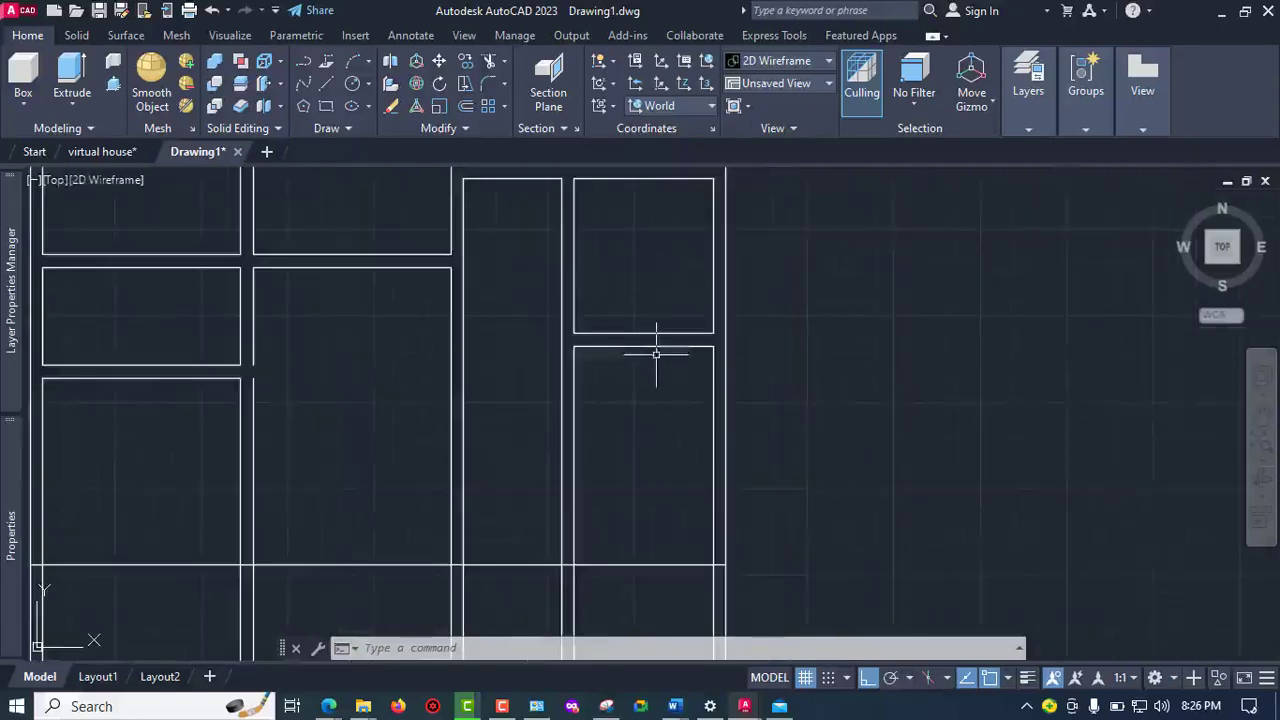
scroll(654, 348, "down", 3)
scroll(654, 348, "up", 5)
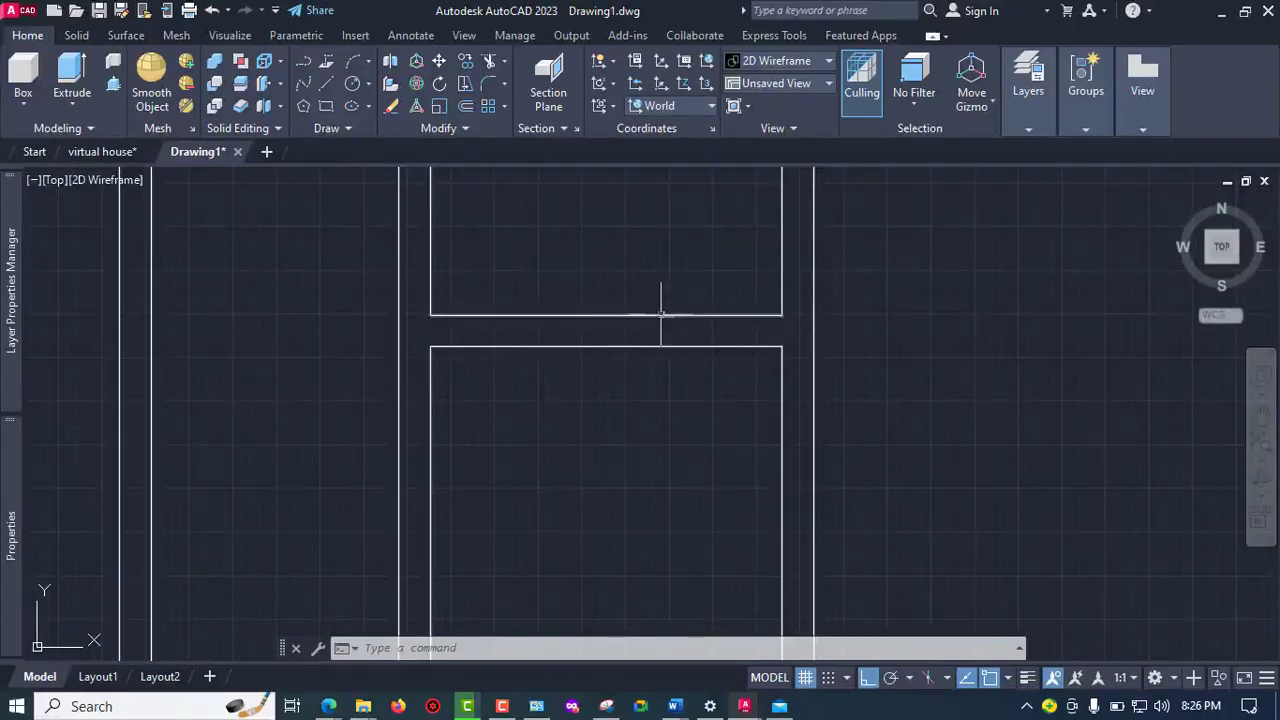
left_click(661, 315)
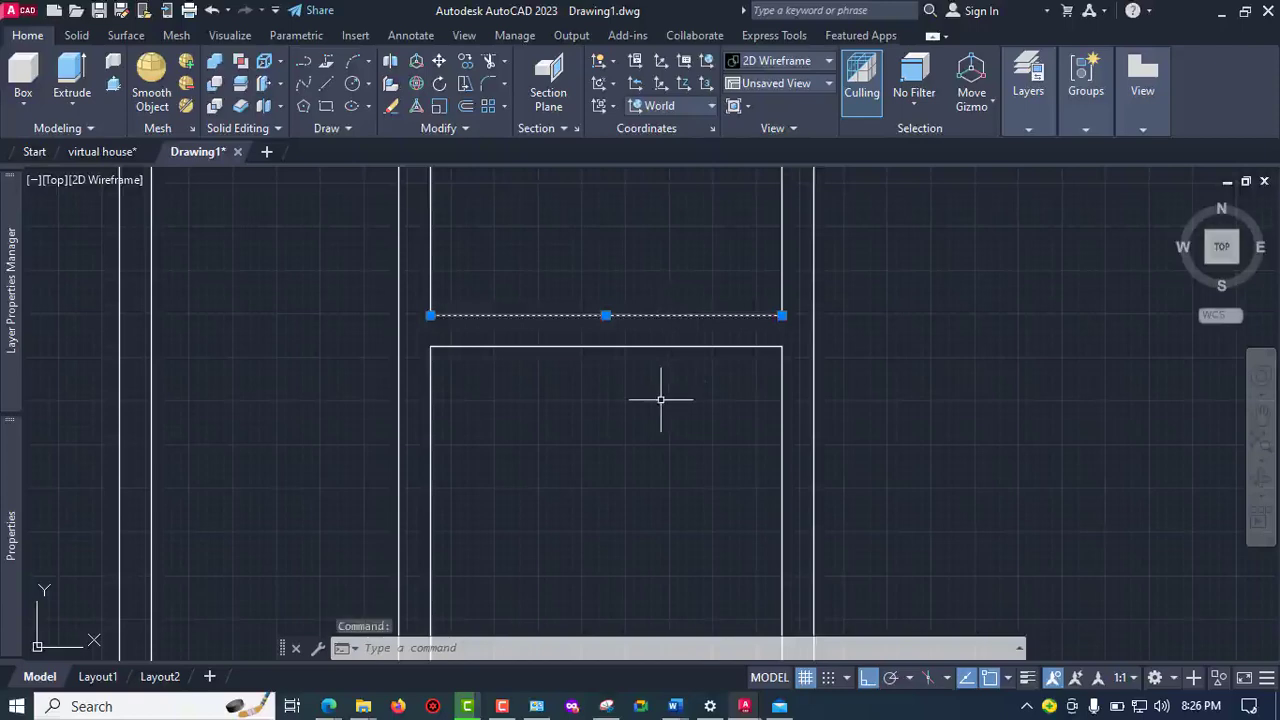
type("o")
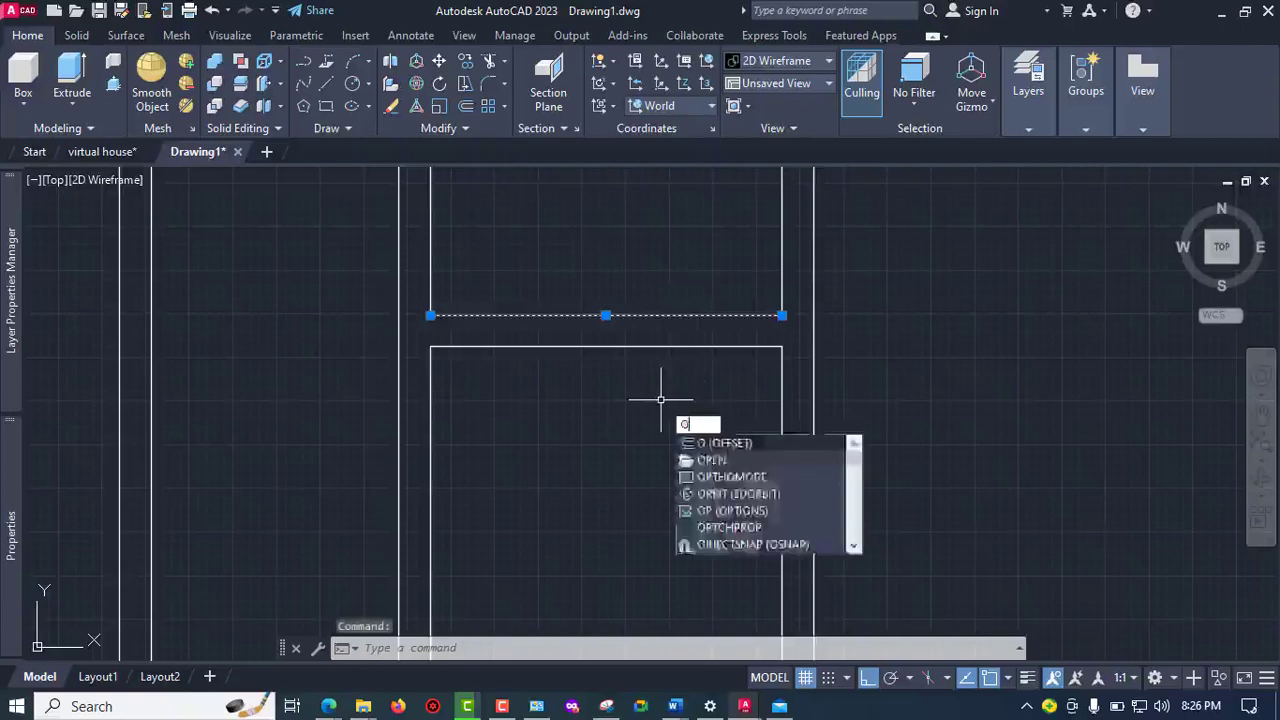
key("Return")
type("1")
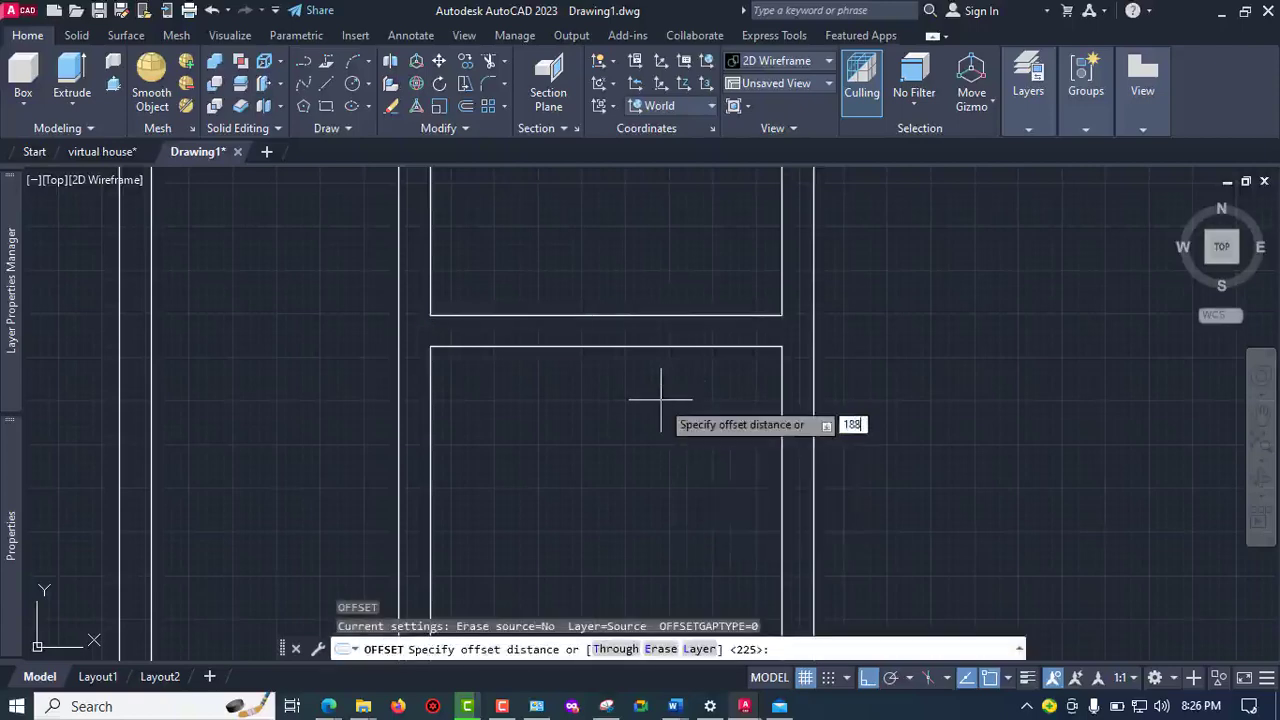
type("88")
key("BackSpace")
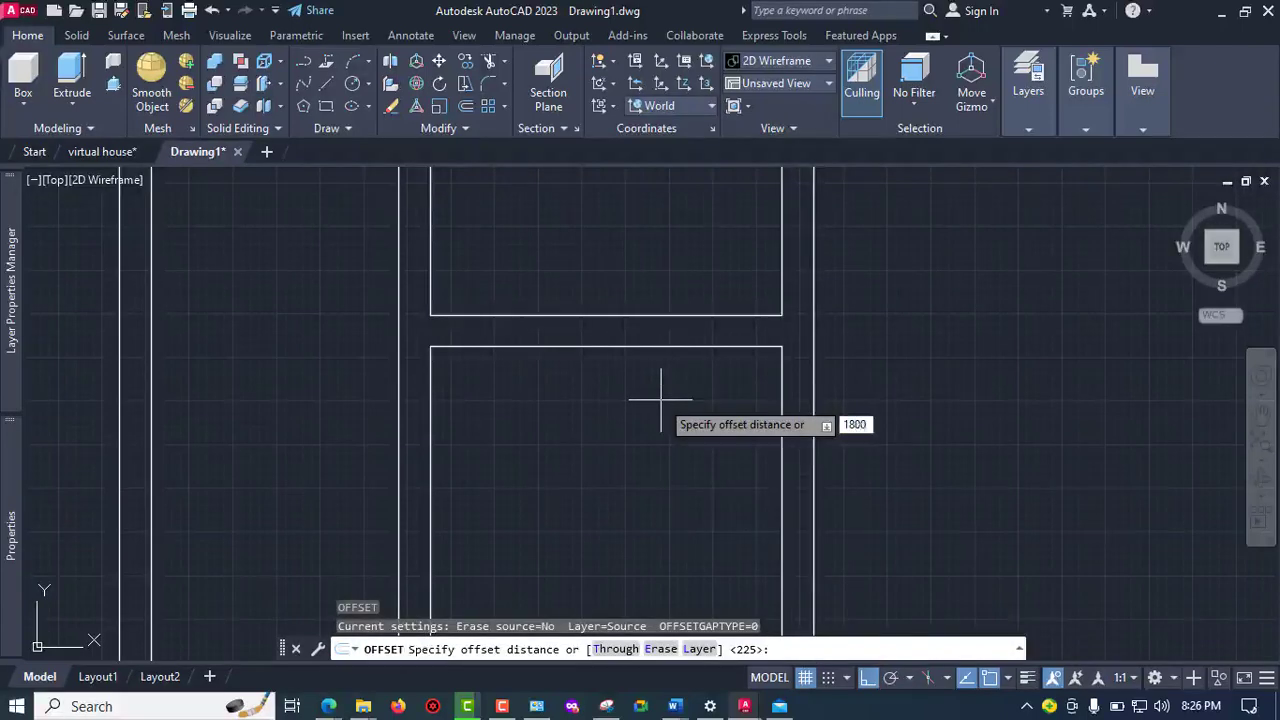
key("Return")
scroll(657, 425, "down", 2)
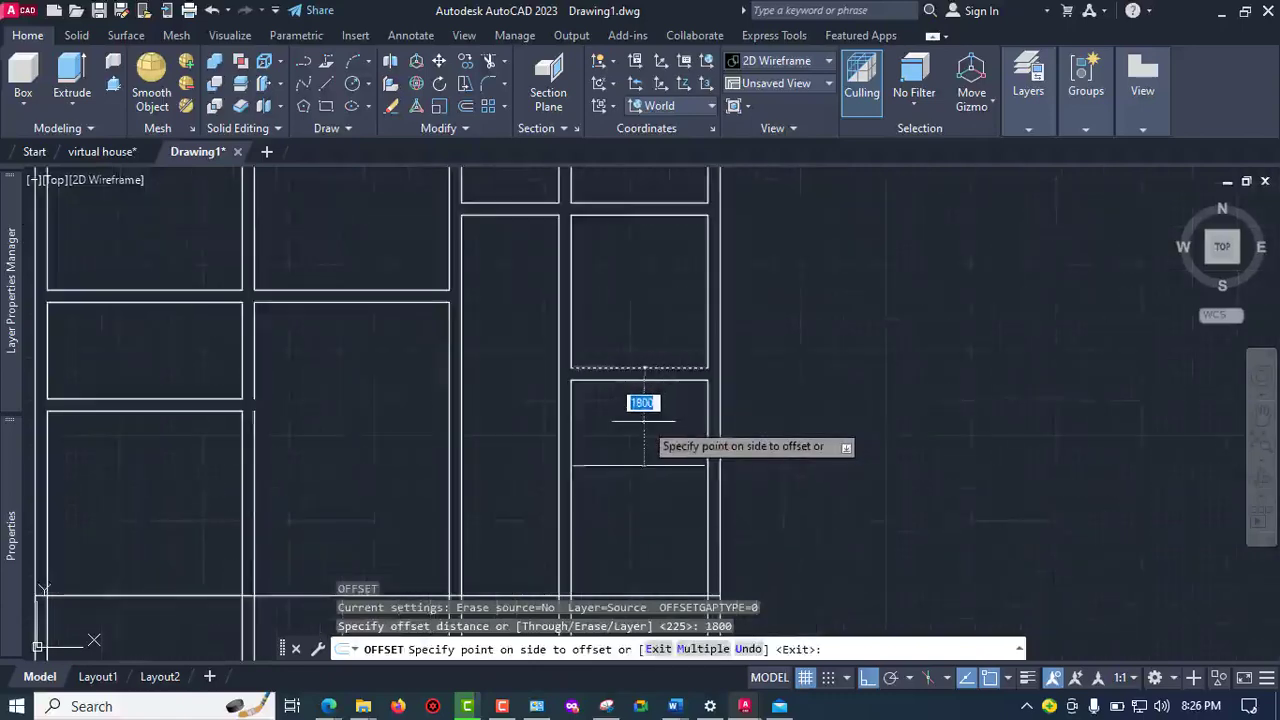
scroll(644, 420, "up", 6)
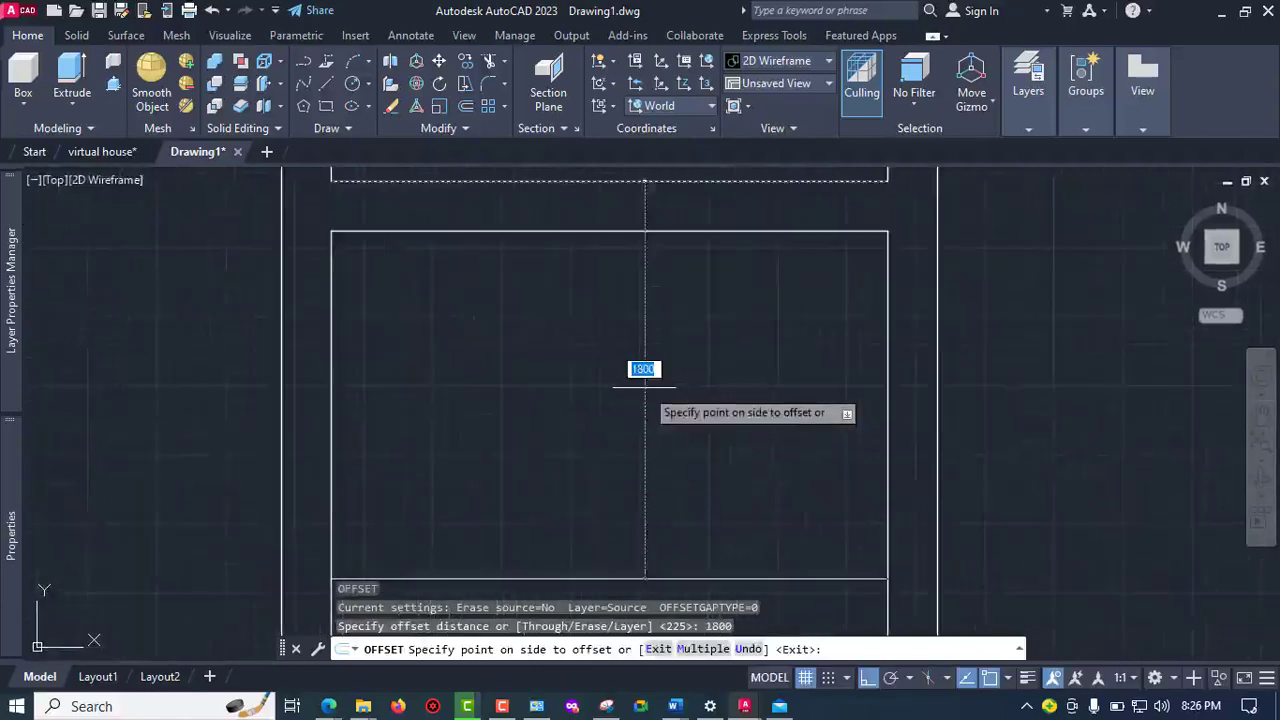
left_click(617, 442)
scroll(621, 504, "down", 2)
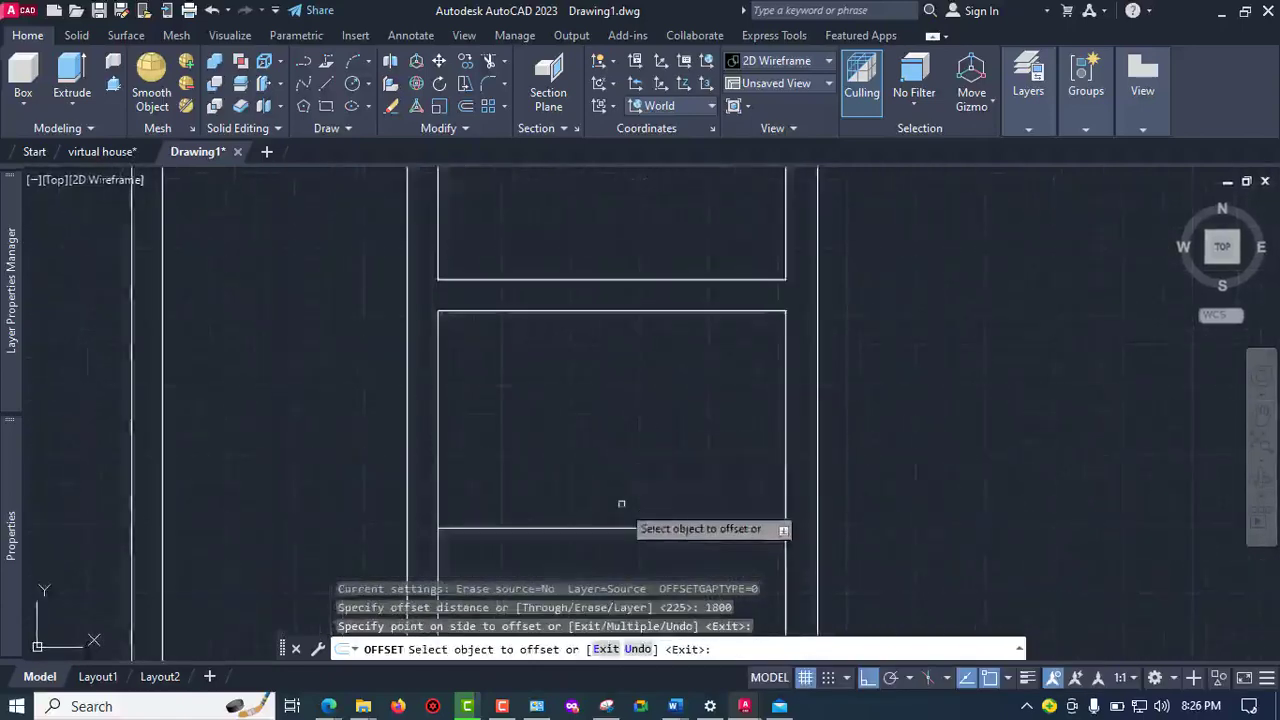
Offset the new horizontal line 225 mm downward to give the next short partition its thickness
middle_click_drag(621, 504, 681, 339)
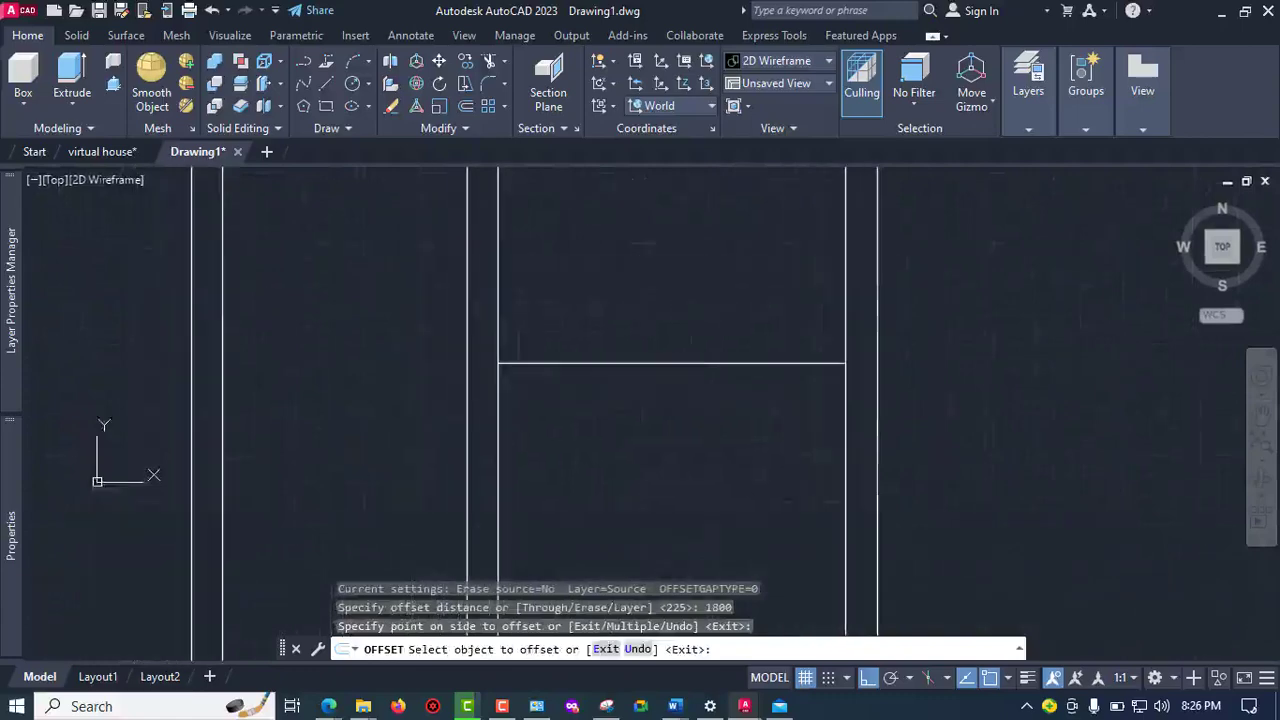
left_click(676, 363)
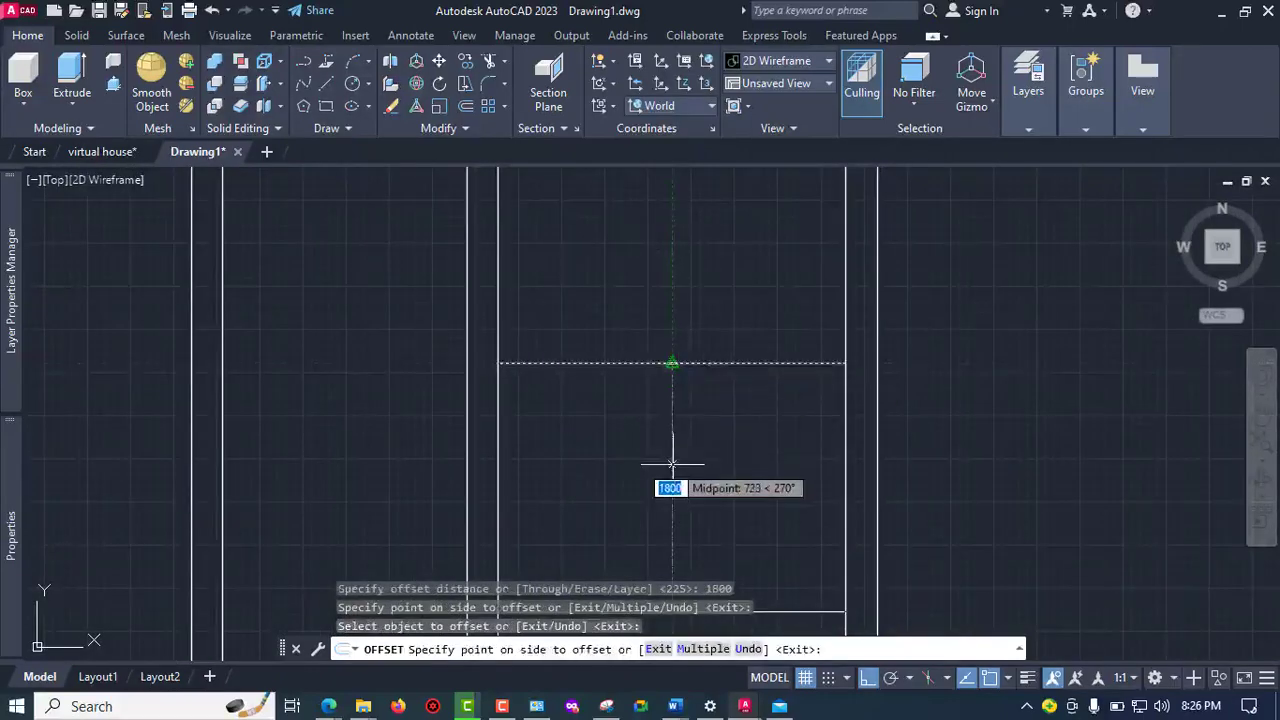
middle_click_drag(672, 464, 666, 373)
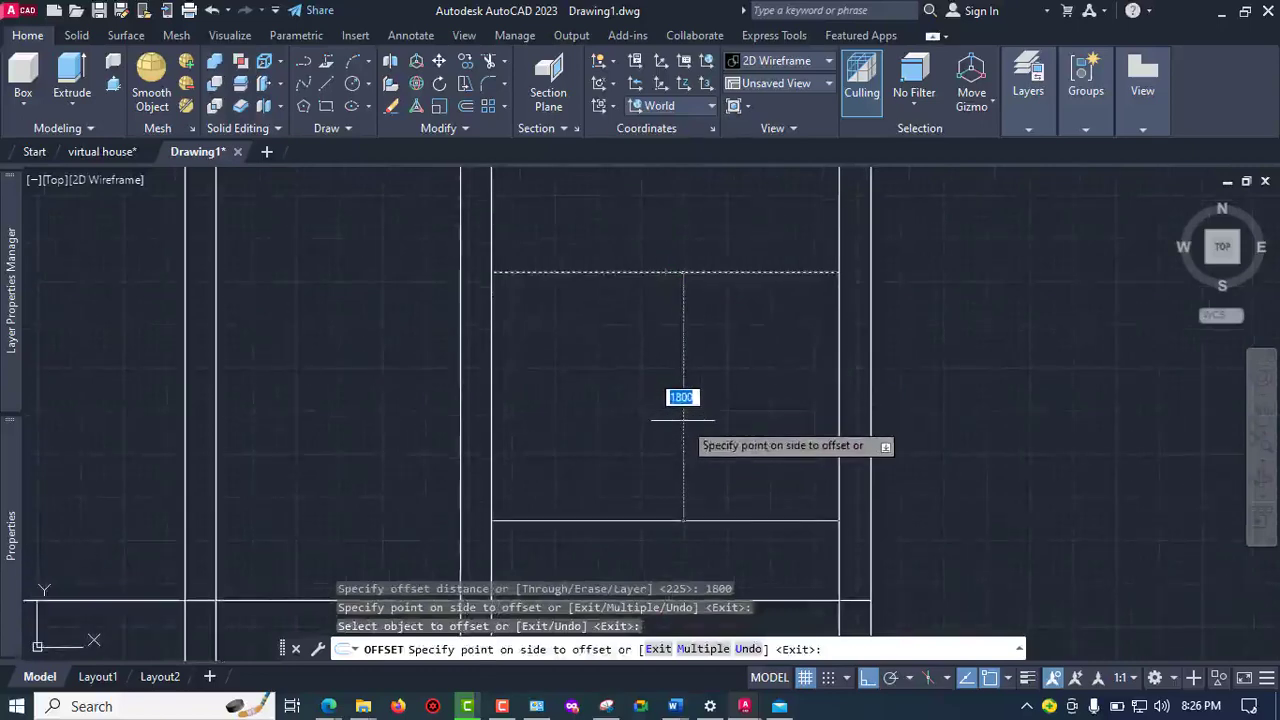
key("Return")
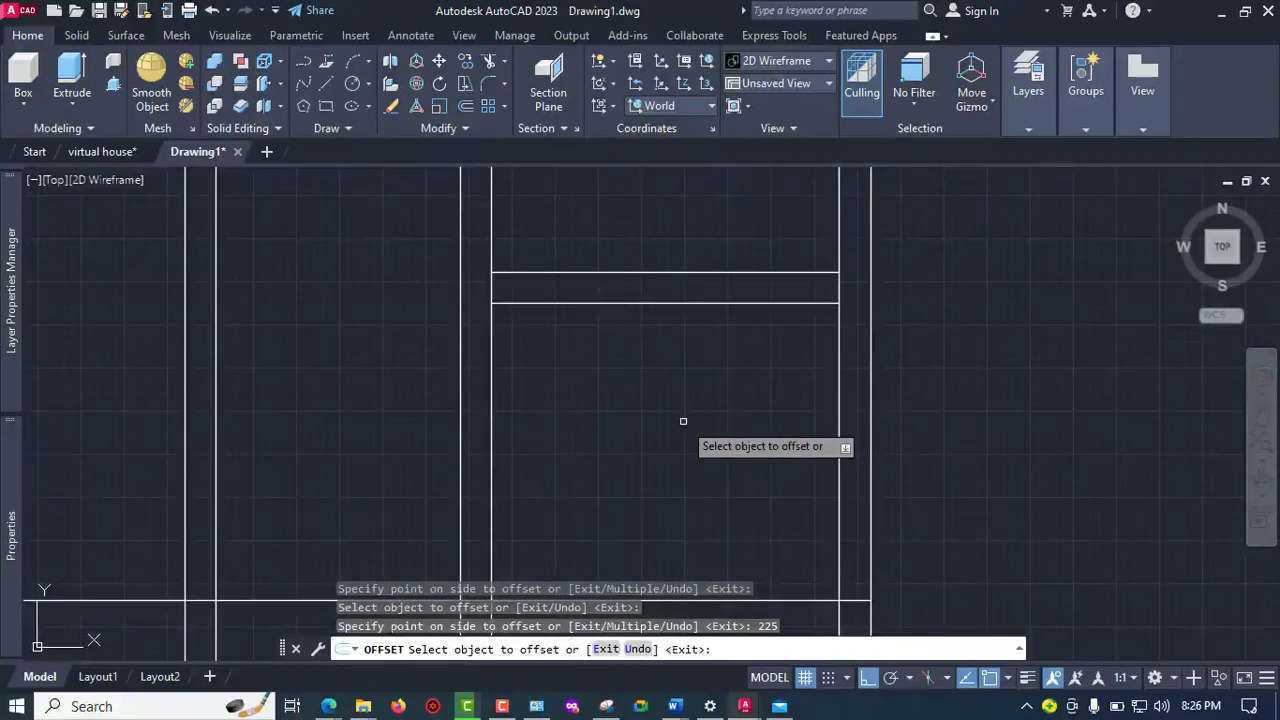
Offset the upper line of the newest short partition 4600 mm downward toward the bottom outer wall and end the offset
left_click(667, 270)
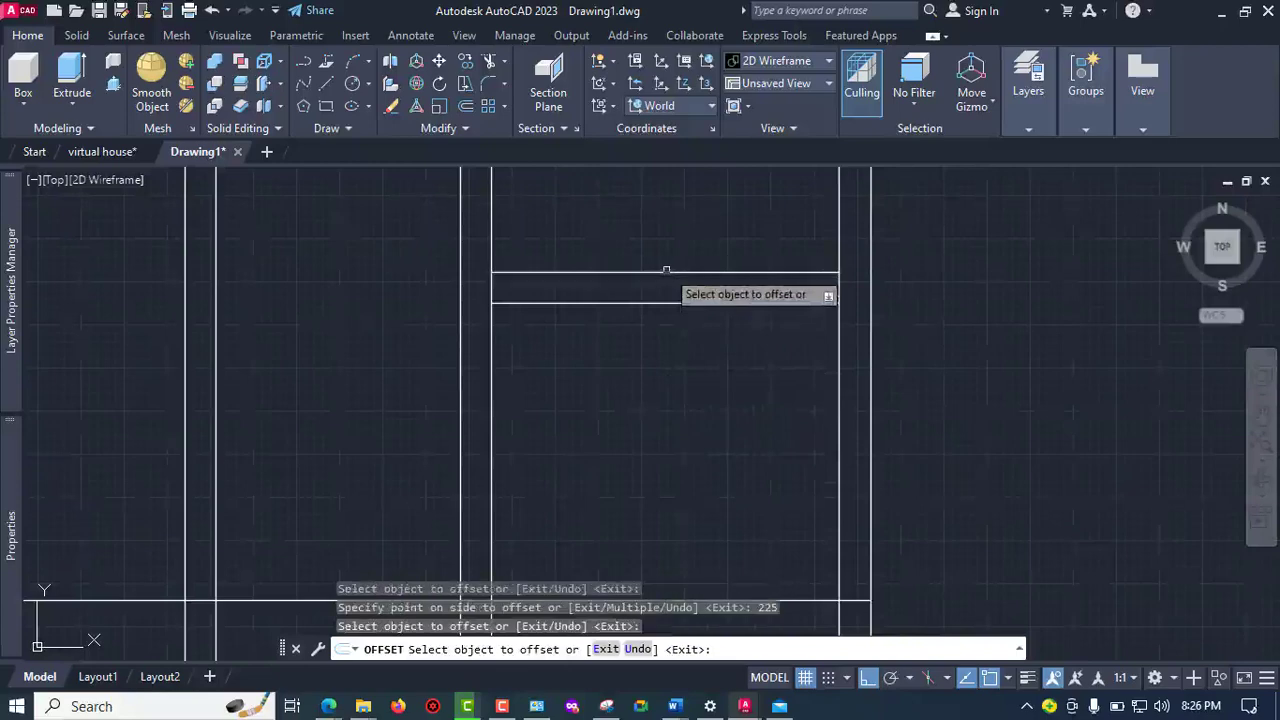
left_click(665, 271)
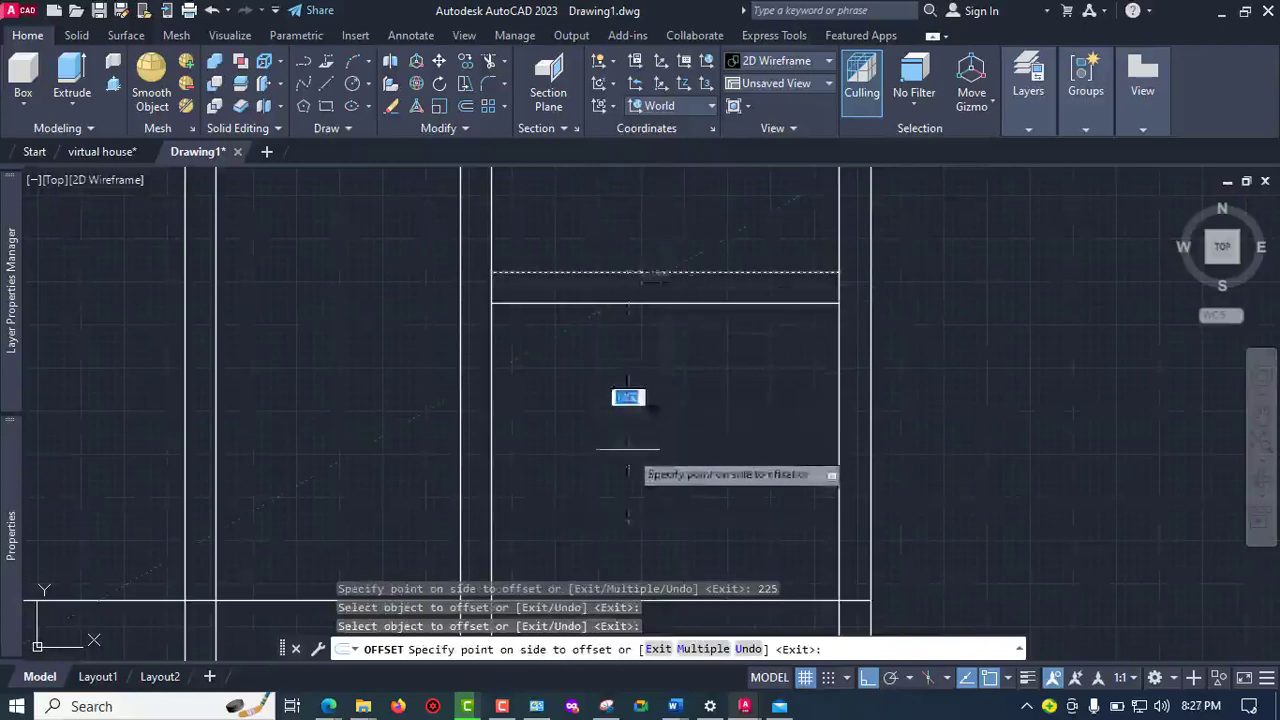
middle_click_drag(628, 449, 644, 349)
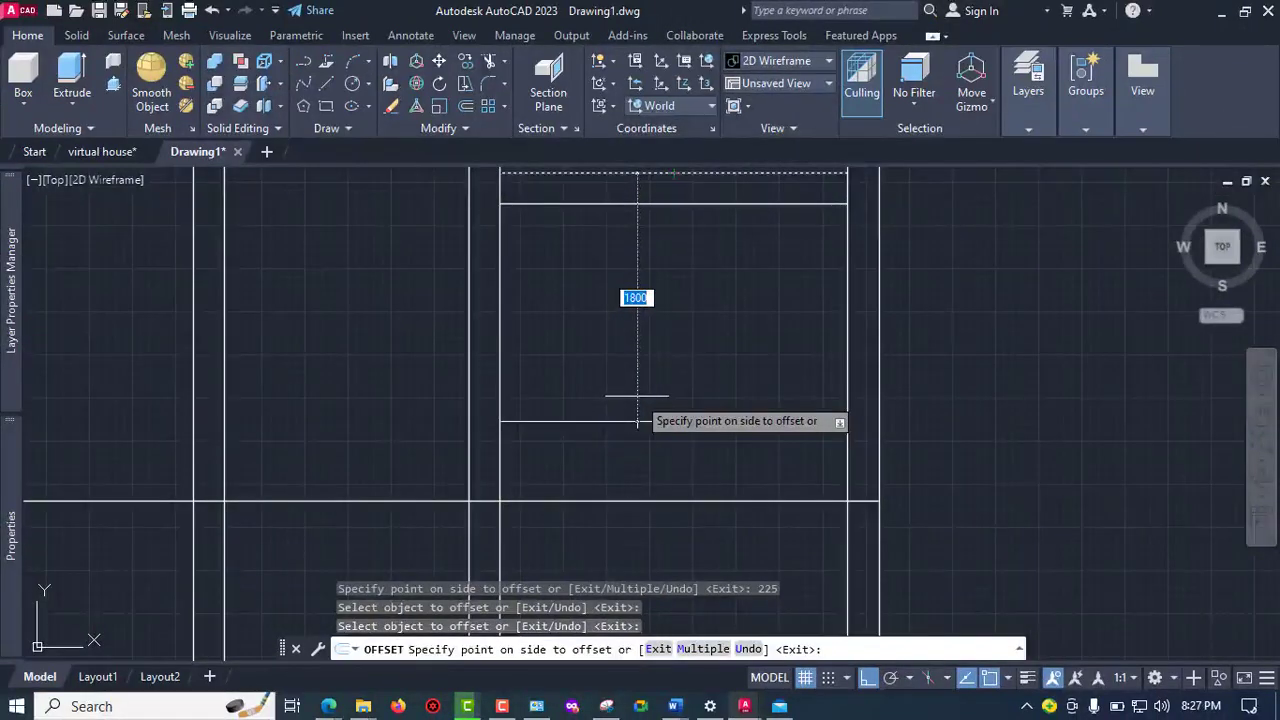
type("46")
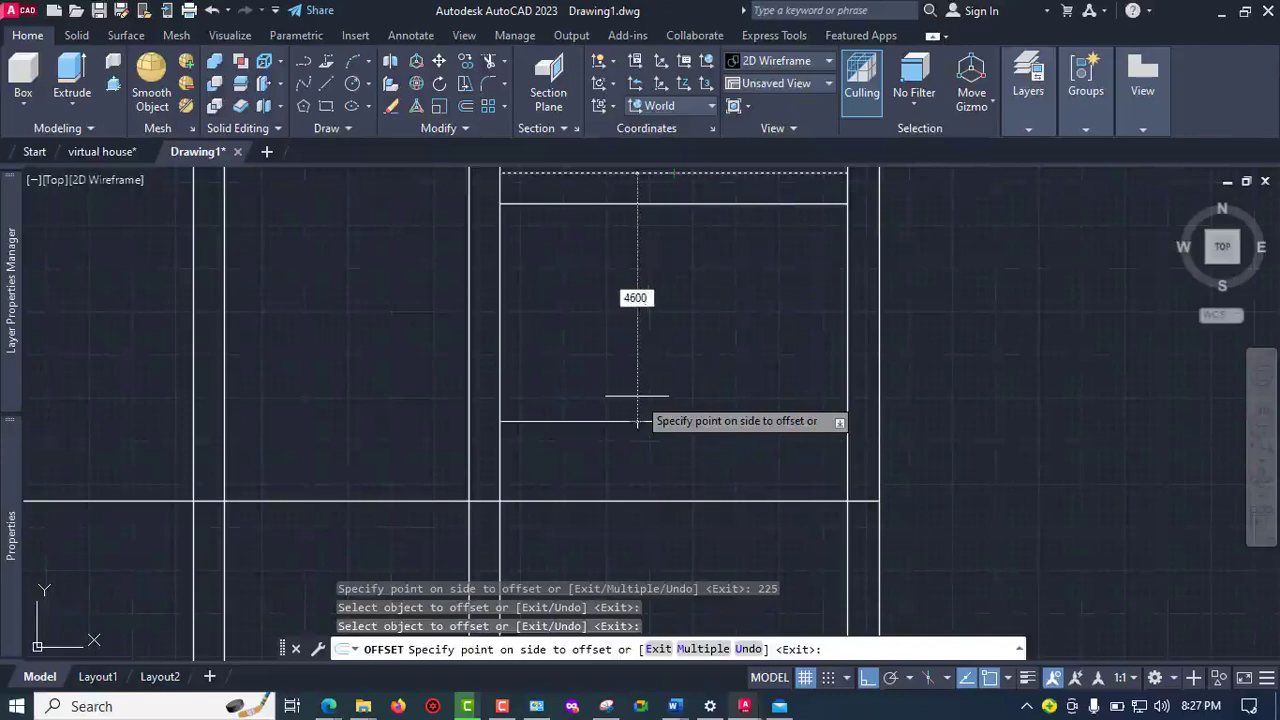
key("Return")
scroll(634, 397, "down", 2)
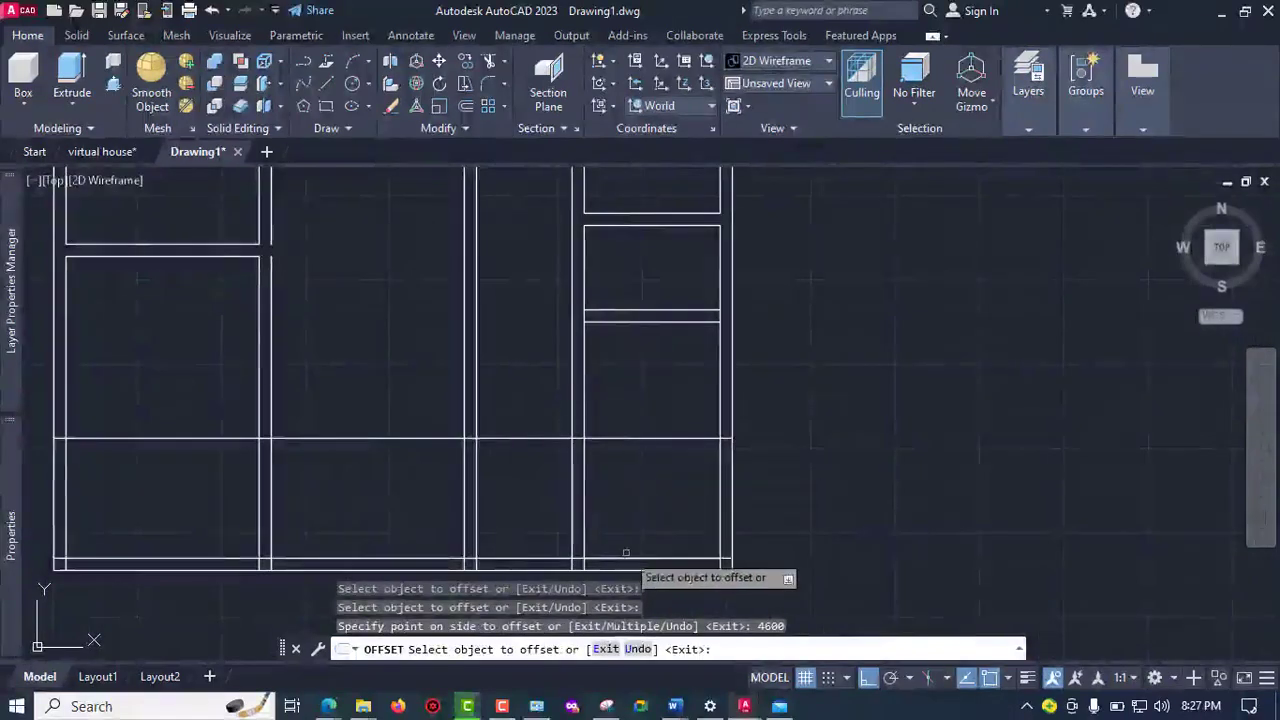
scroll(626, 552, "up", 2)
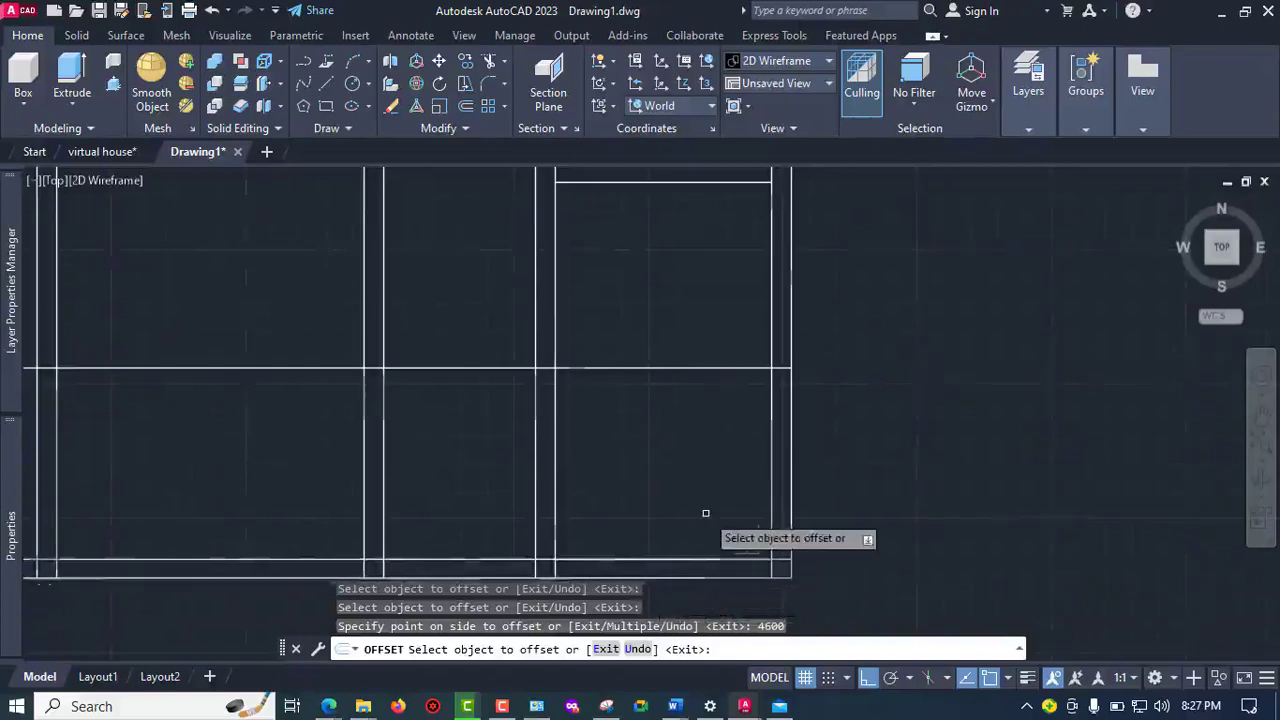
scroll(705, 513, "down", 1)
key("Escape")
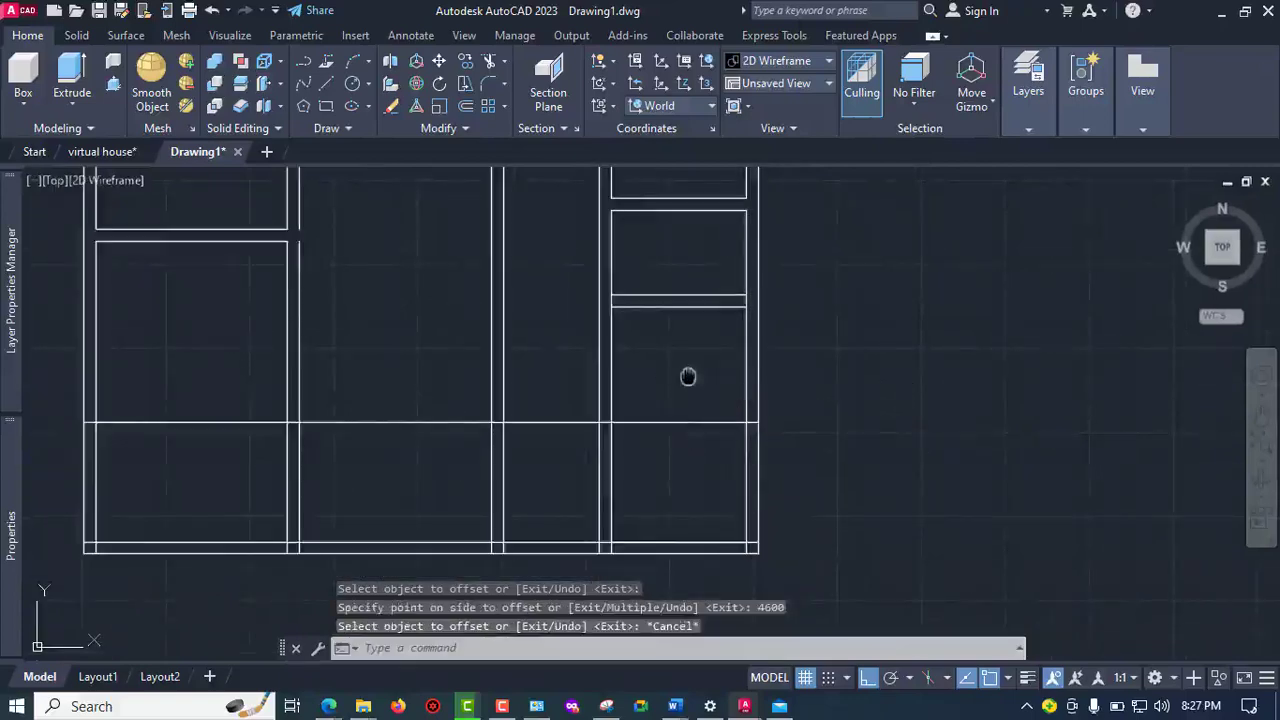
Trim the vertical wall lines between the newest partition's two lines at the right outer wall and the third vertical partition
middle_click_drag(688, 376, 678, 428)
scroll(670, 422, "down", 2)
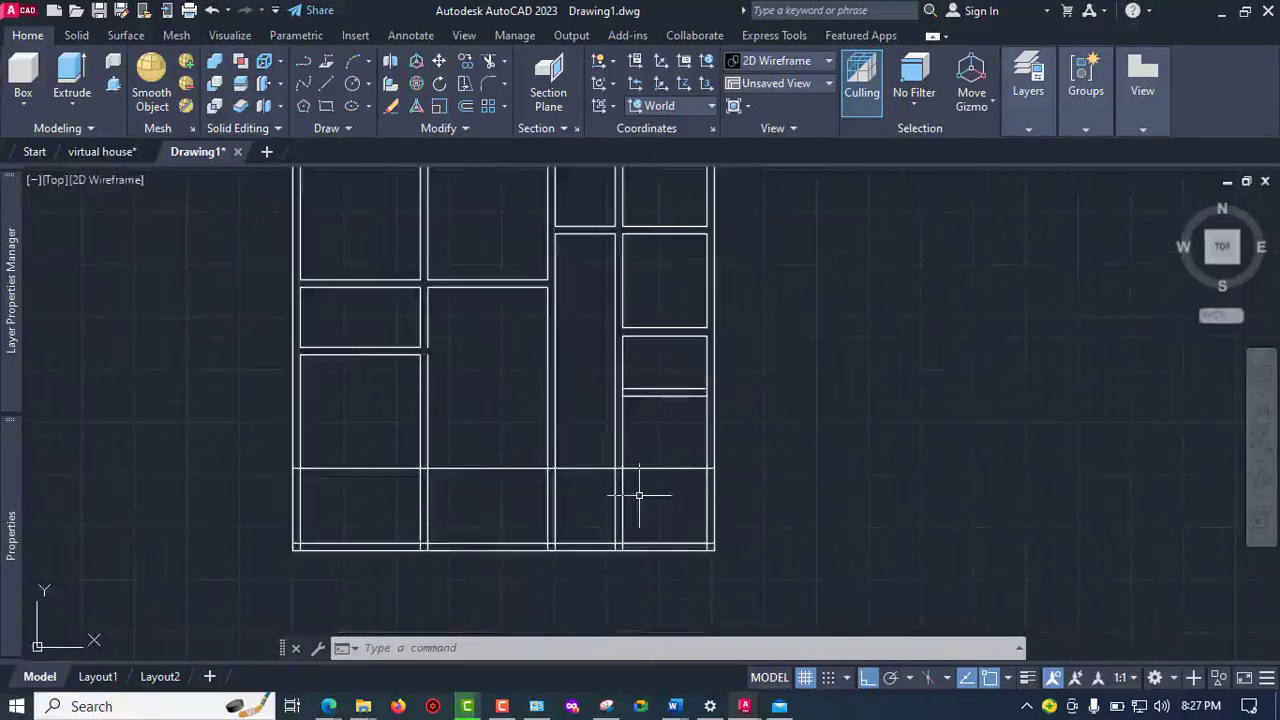
scroll(650, 470, "down", 2)
scroll(662, 455, "up", 5)
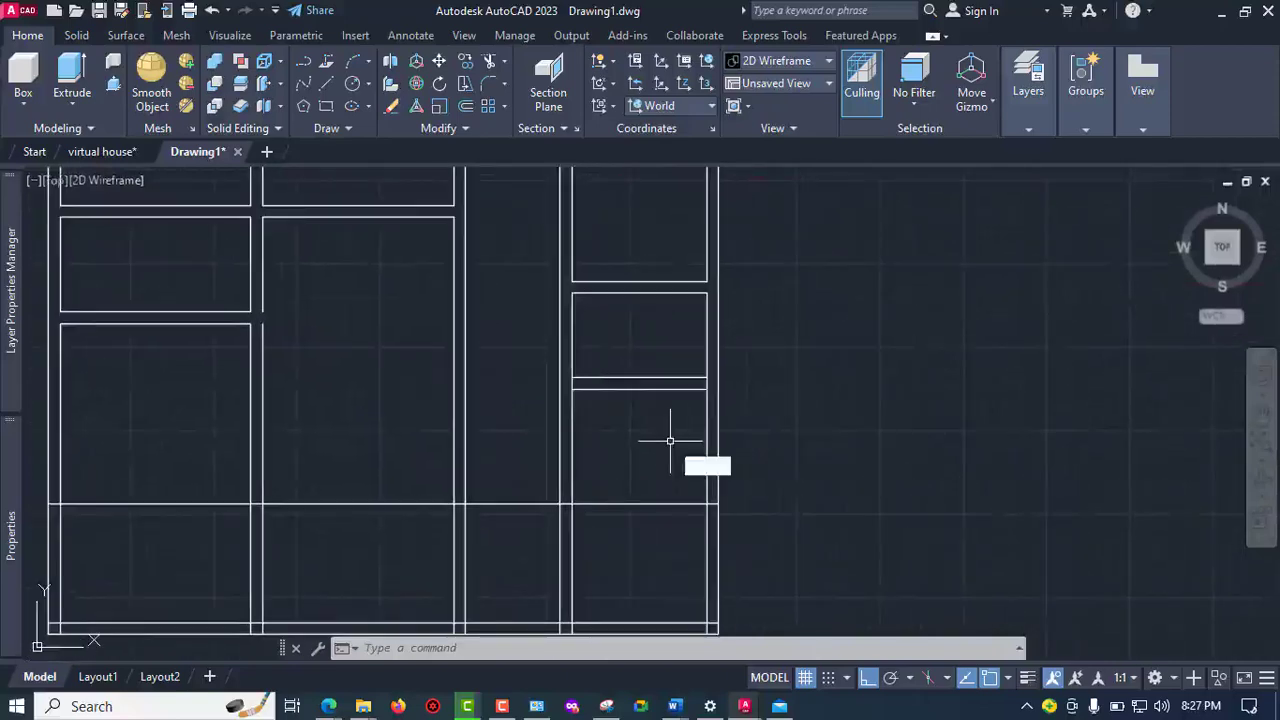
type("tr")
key("Return")
scroll(705, 385, "up", 4)
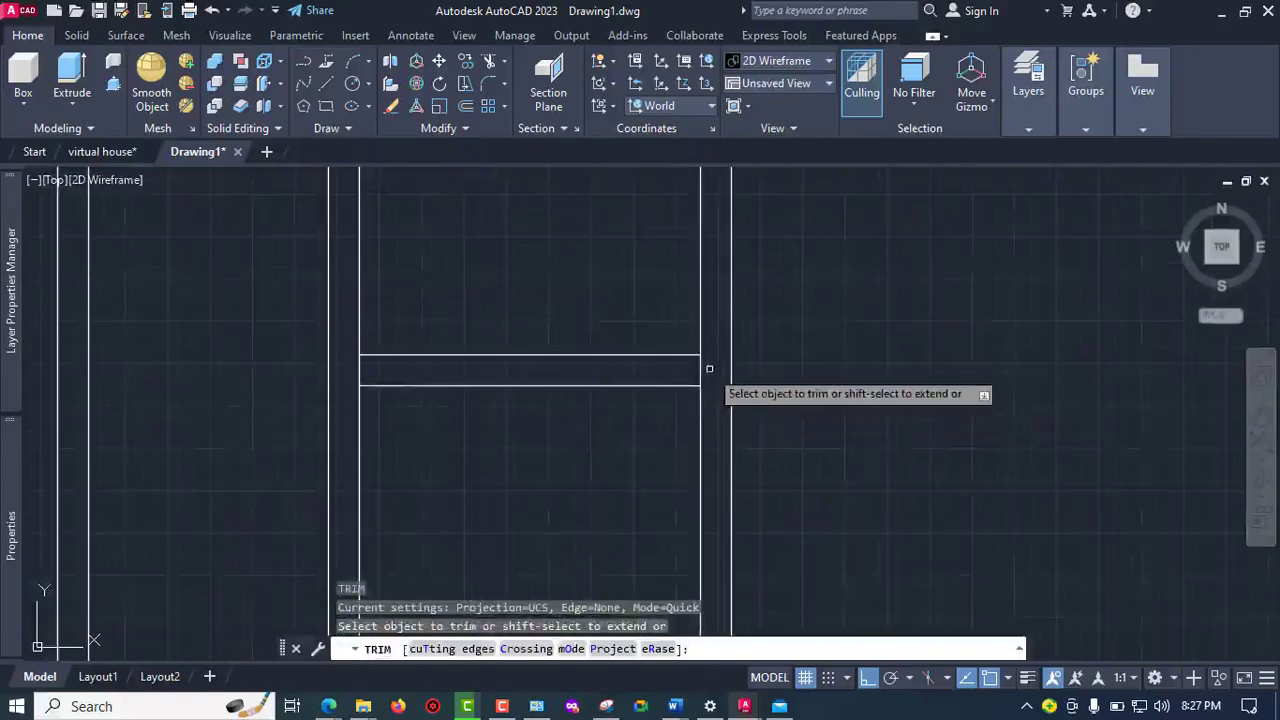
left_click(694, 371)
left_click(706, 371)
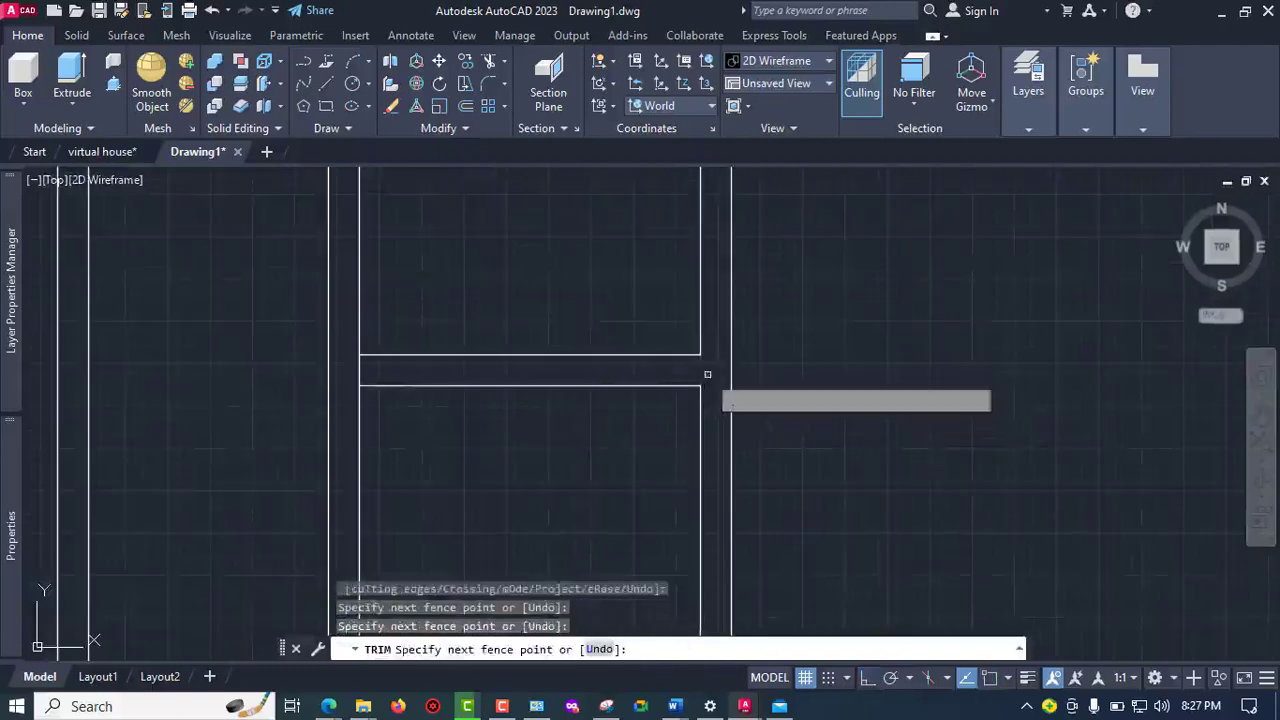
left_click(359, 369)
scroll(420, 362, "down", 6)
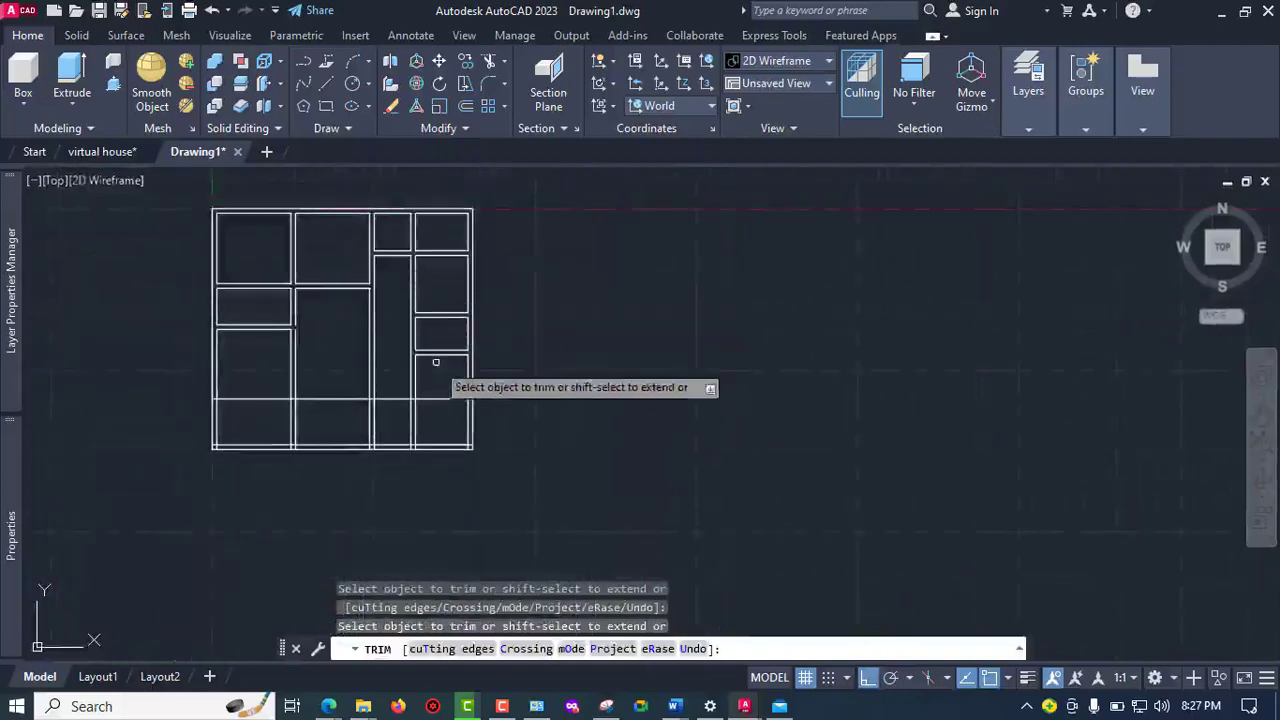
key("Escape")
Cancel the stray selection window and start the Fillet command
left_click(439, 328)
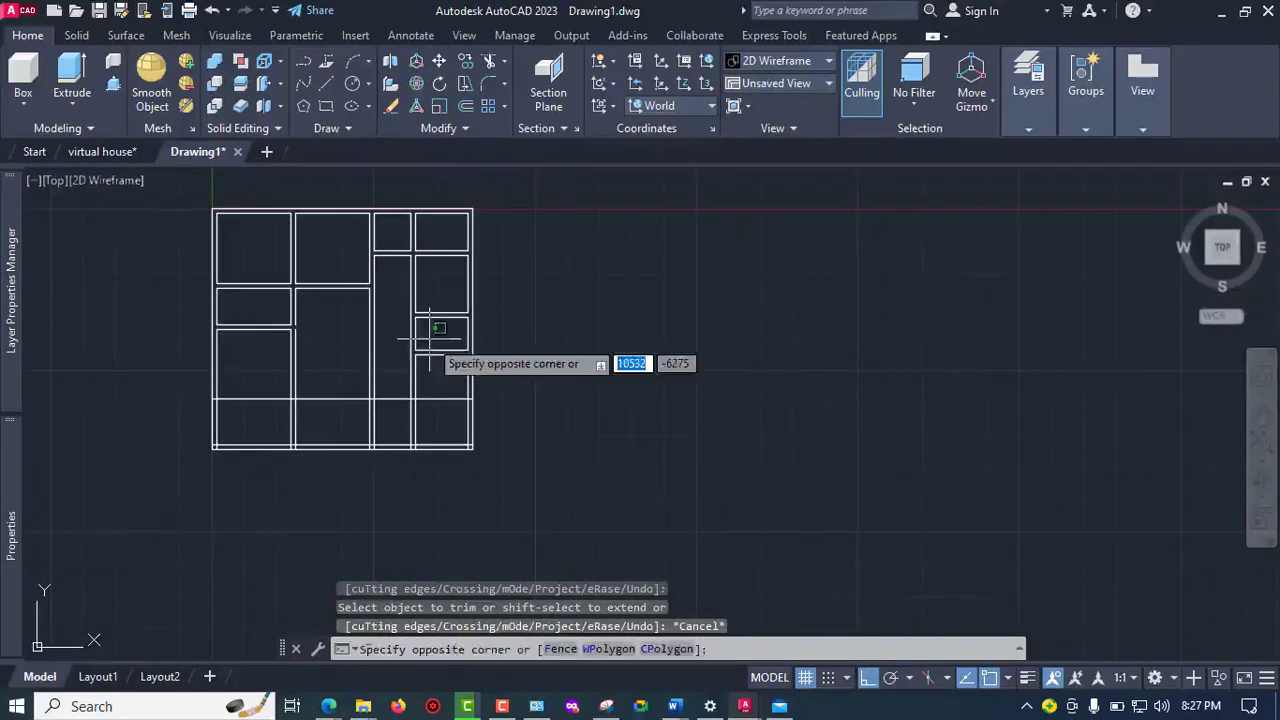
scroll(430, 340, "up", 3)
key("Escape")
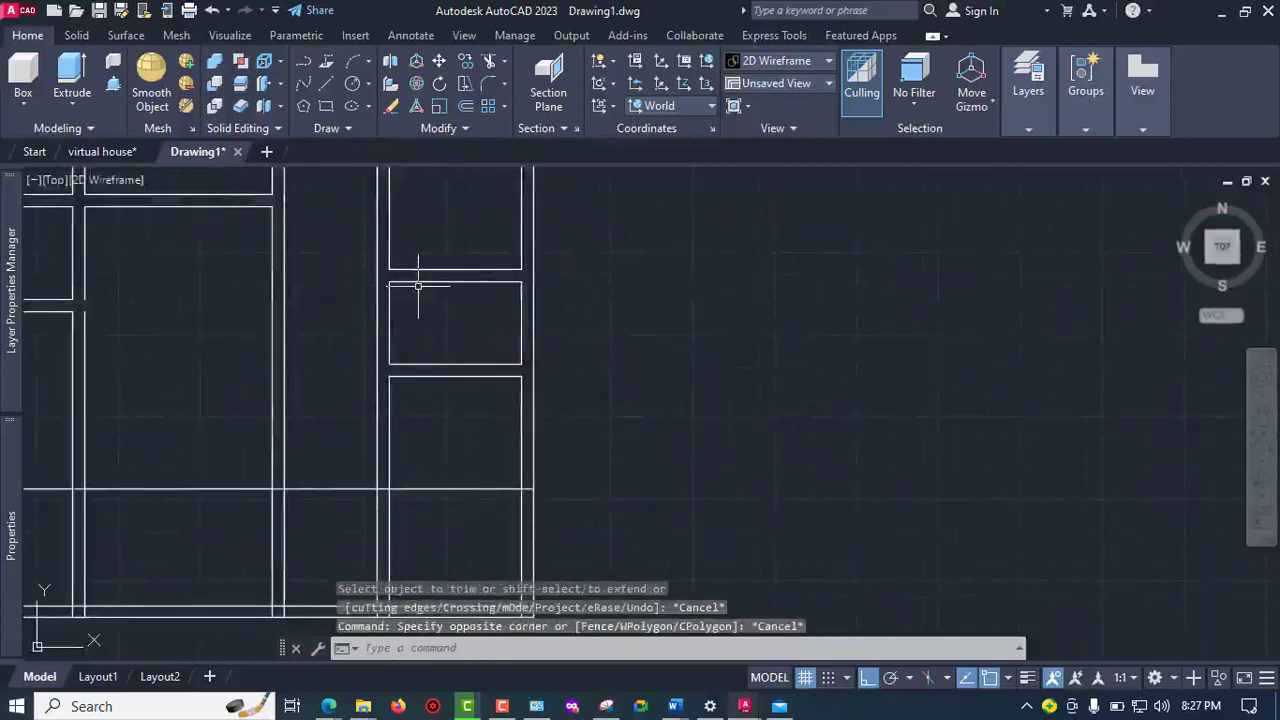
type("F")
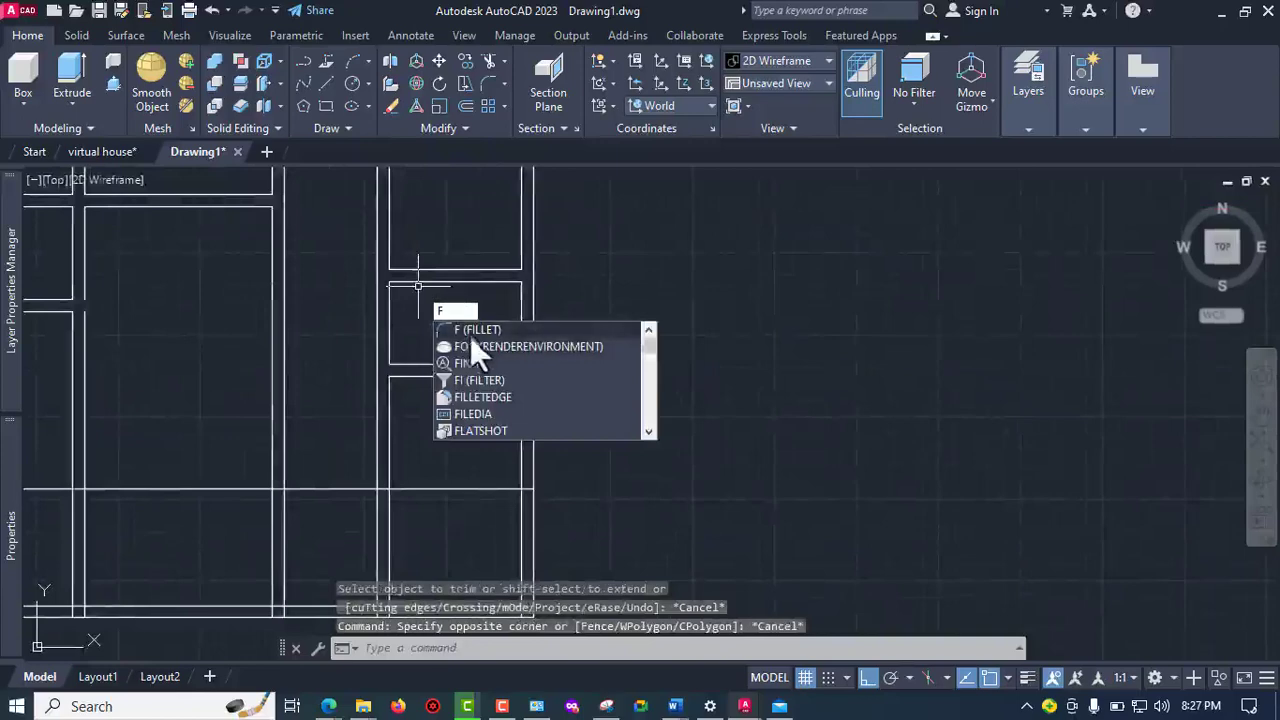
Start the Fillet command and set its radius to 0
key("Return")
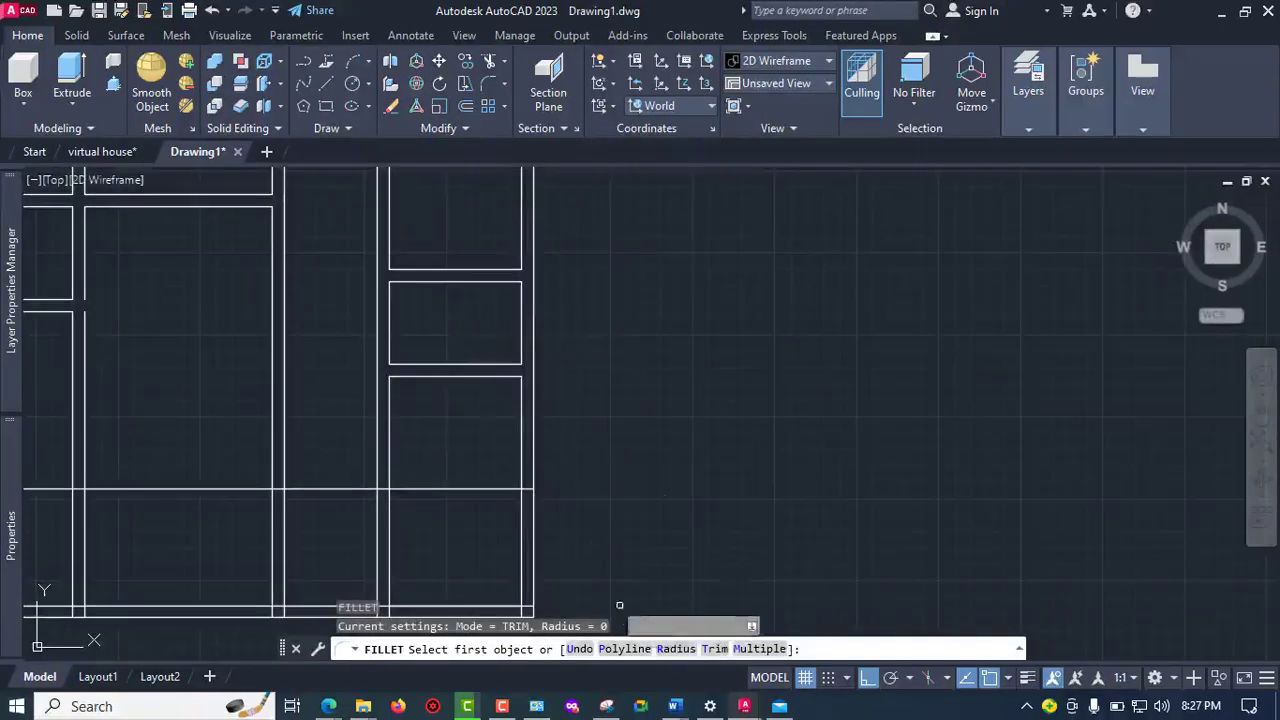
left_click(680, 650)
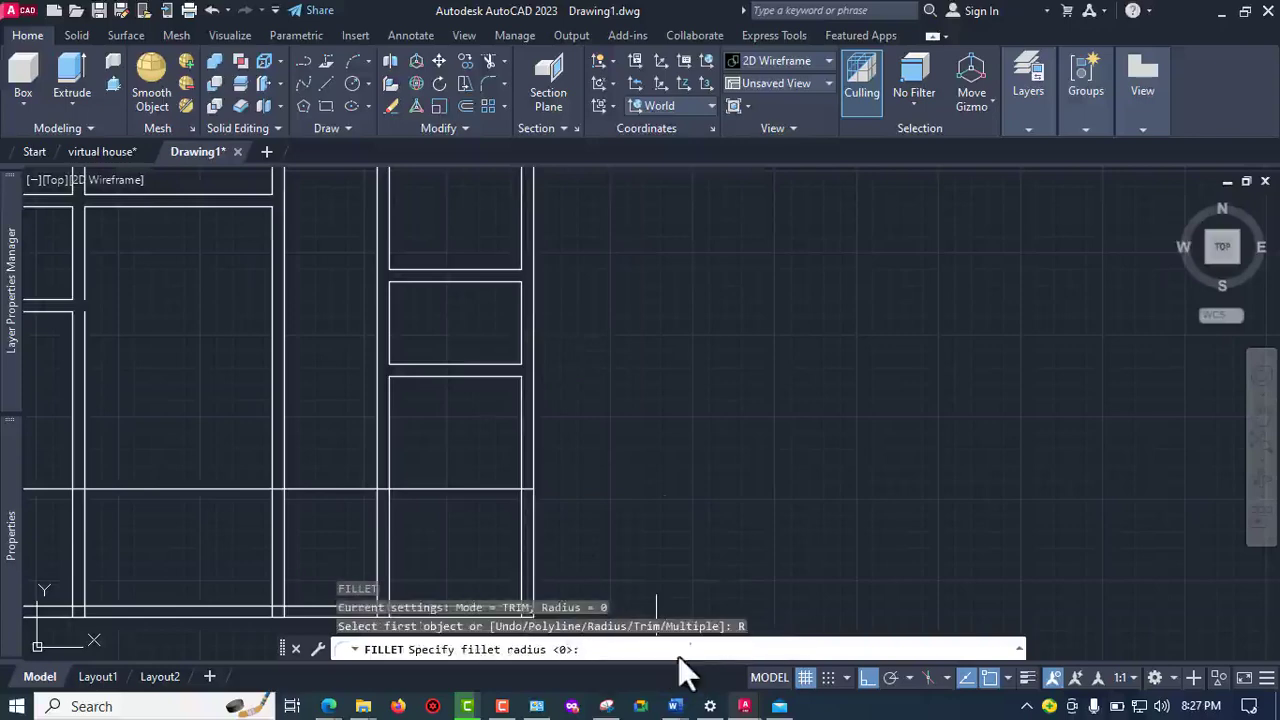
type("0")
key("Return")
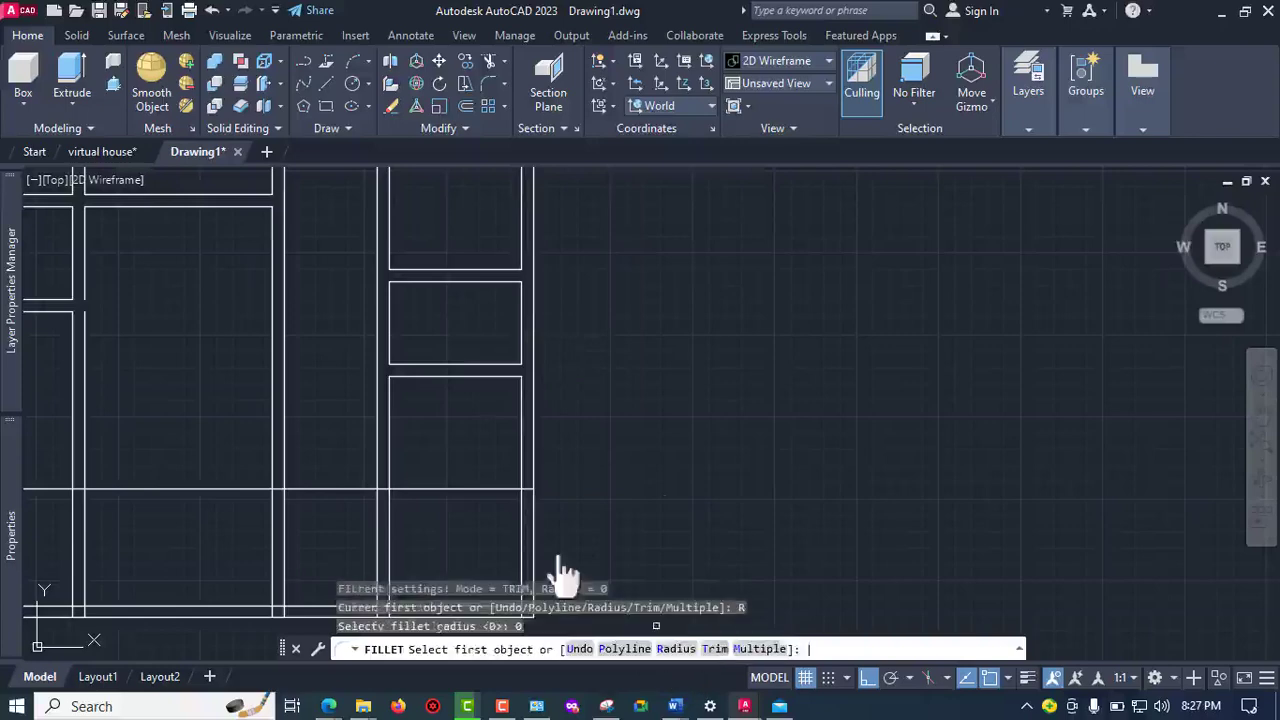
middle_click_drag(486, 414, 617, 477)
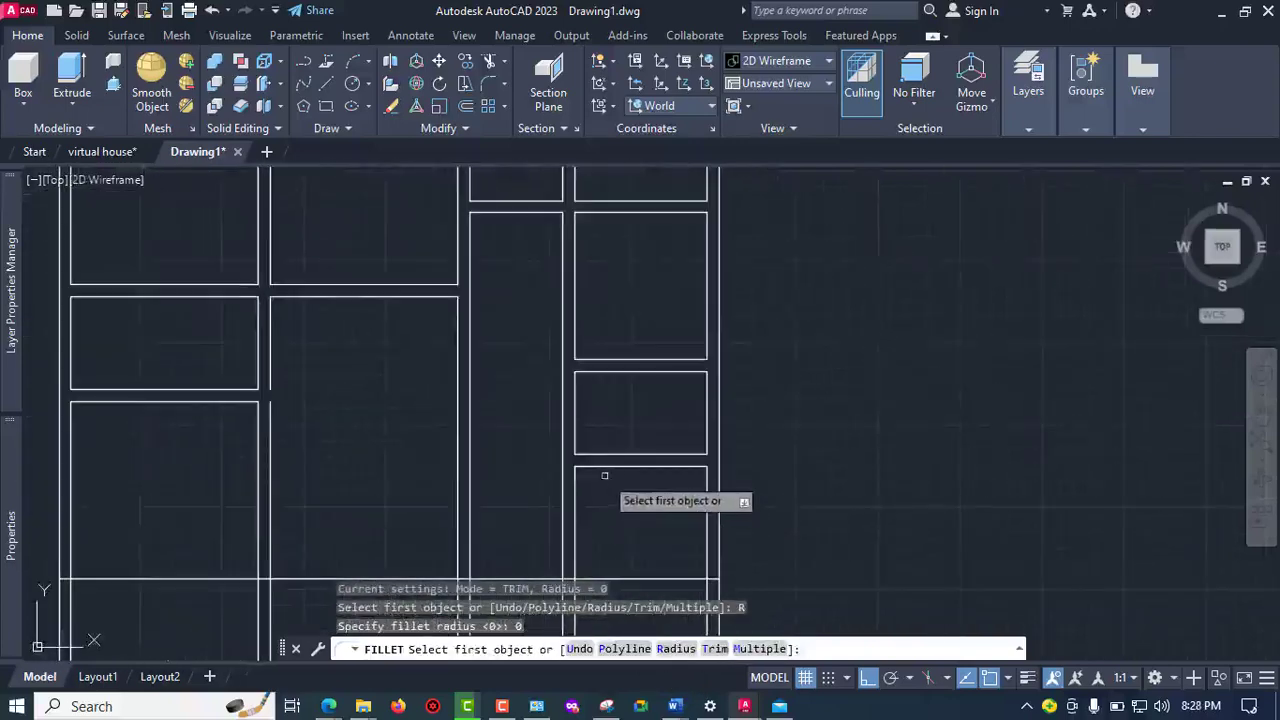
left_click(594, 466)
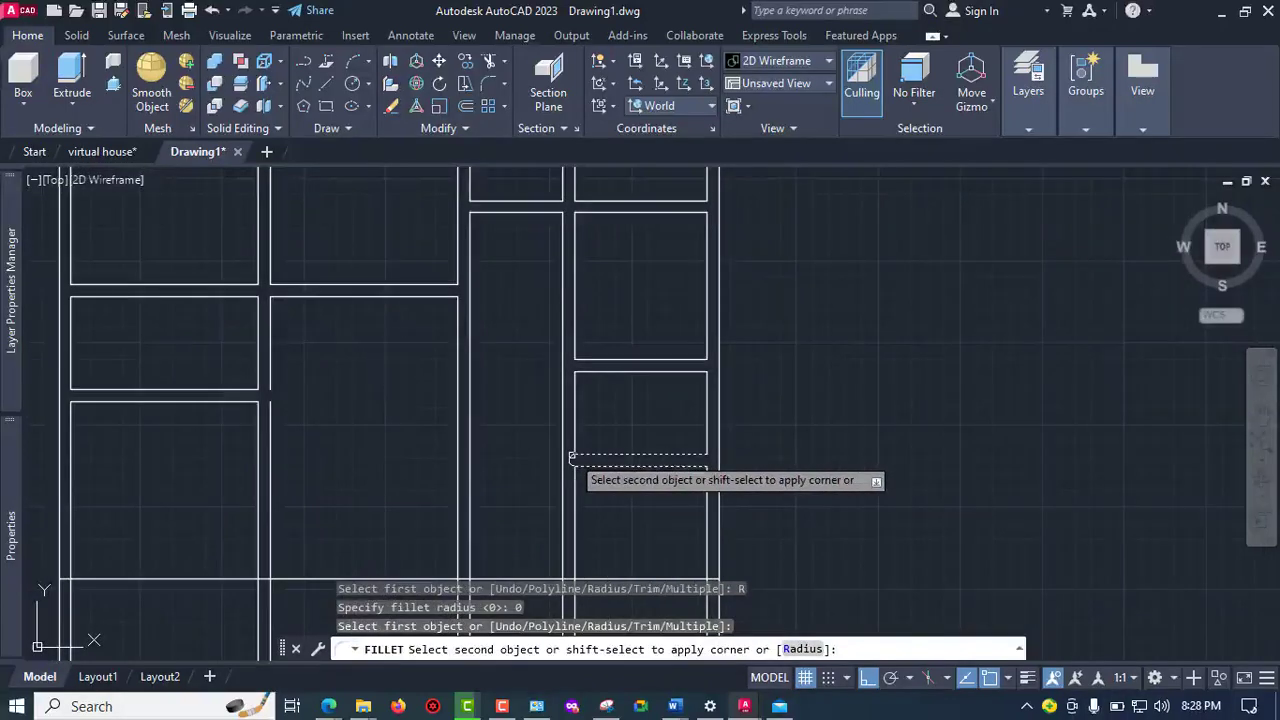
scroll(571, 459, "up", 4)
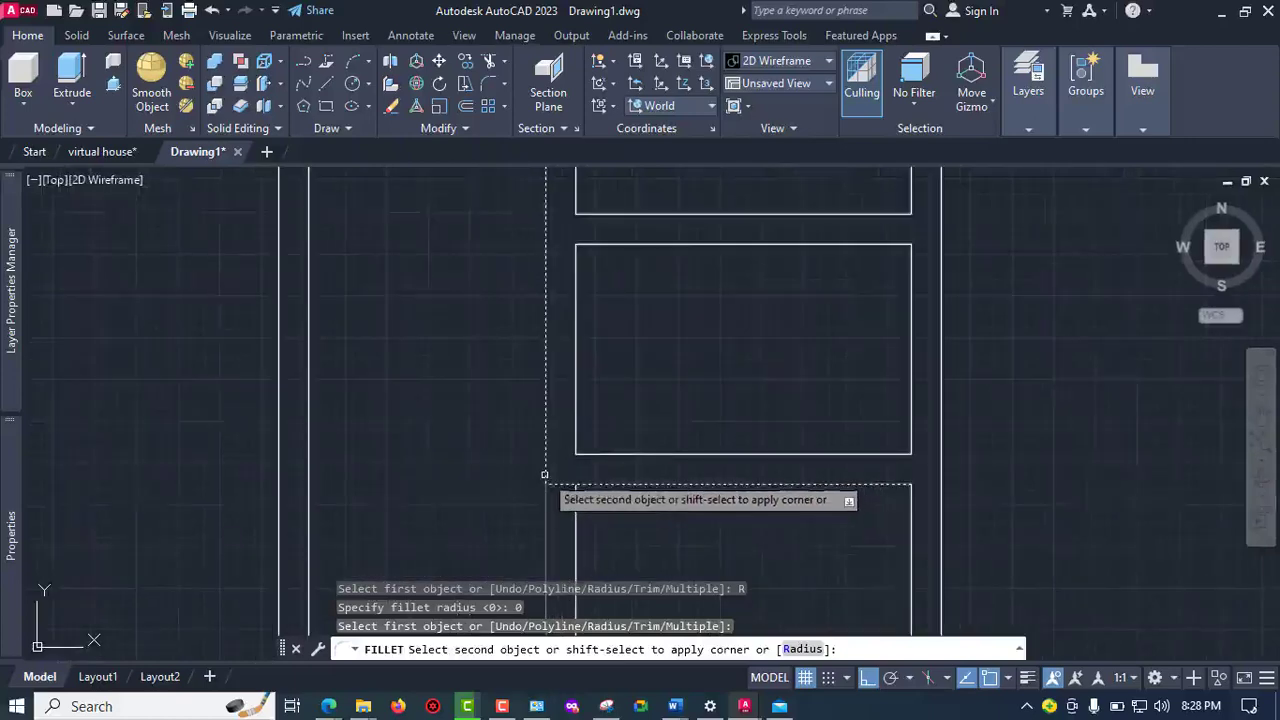
scroll(544, 474, "down", 4)
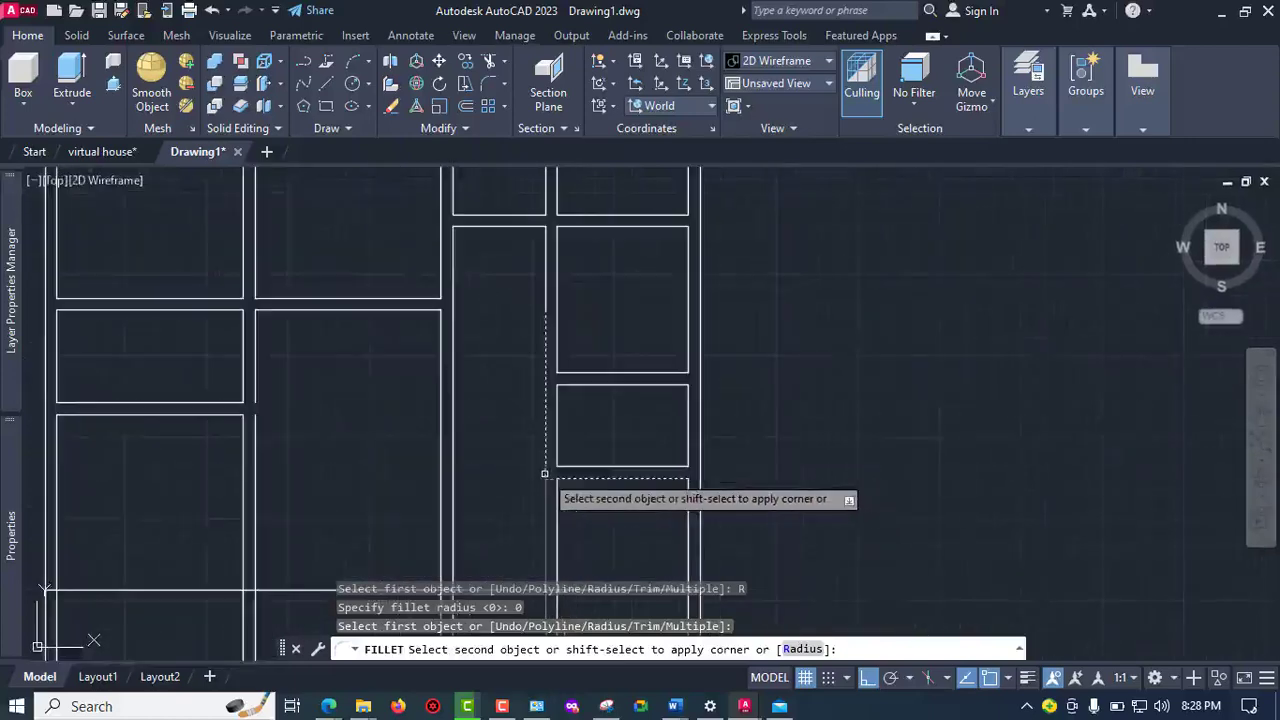
scroll(545, 472, "down", 2)
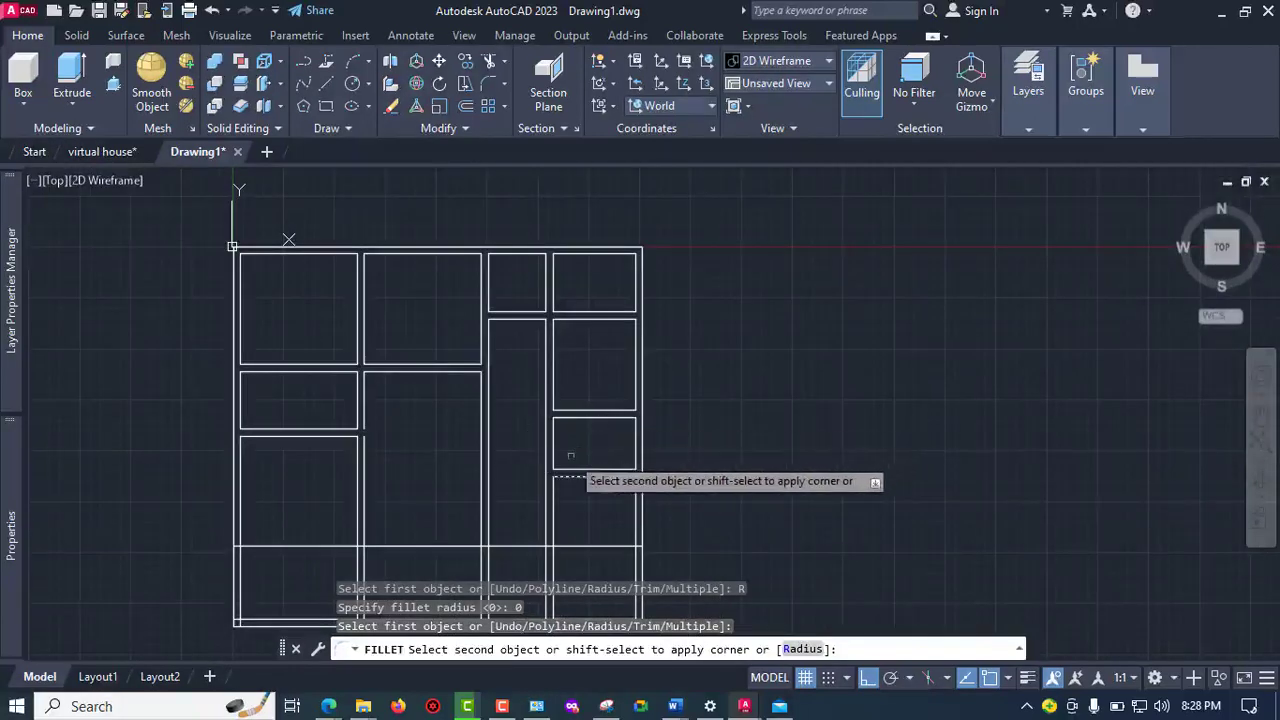
key("Escape")
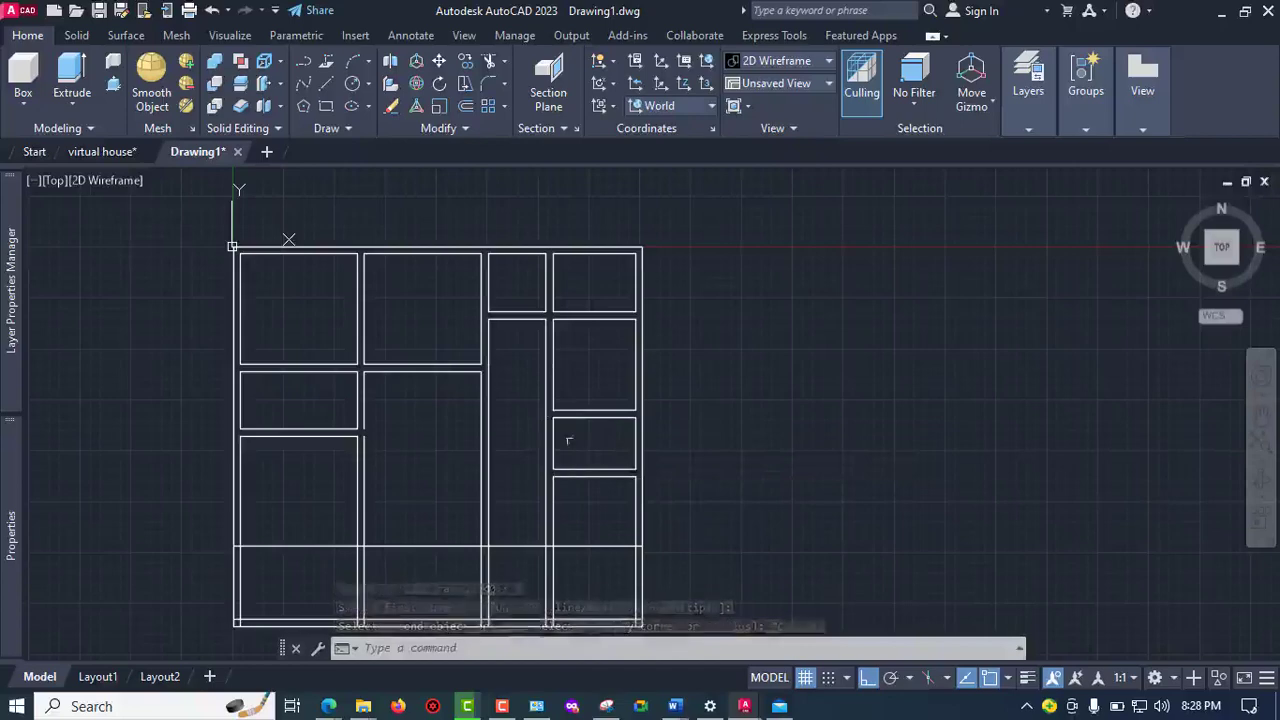
key("Return")
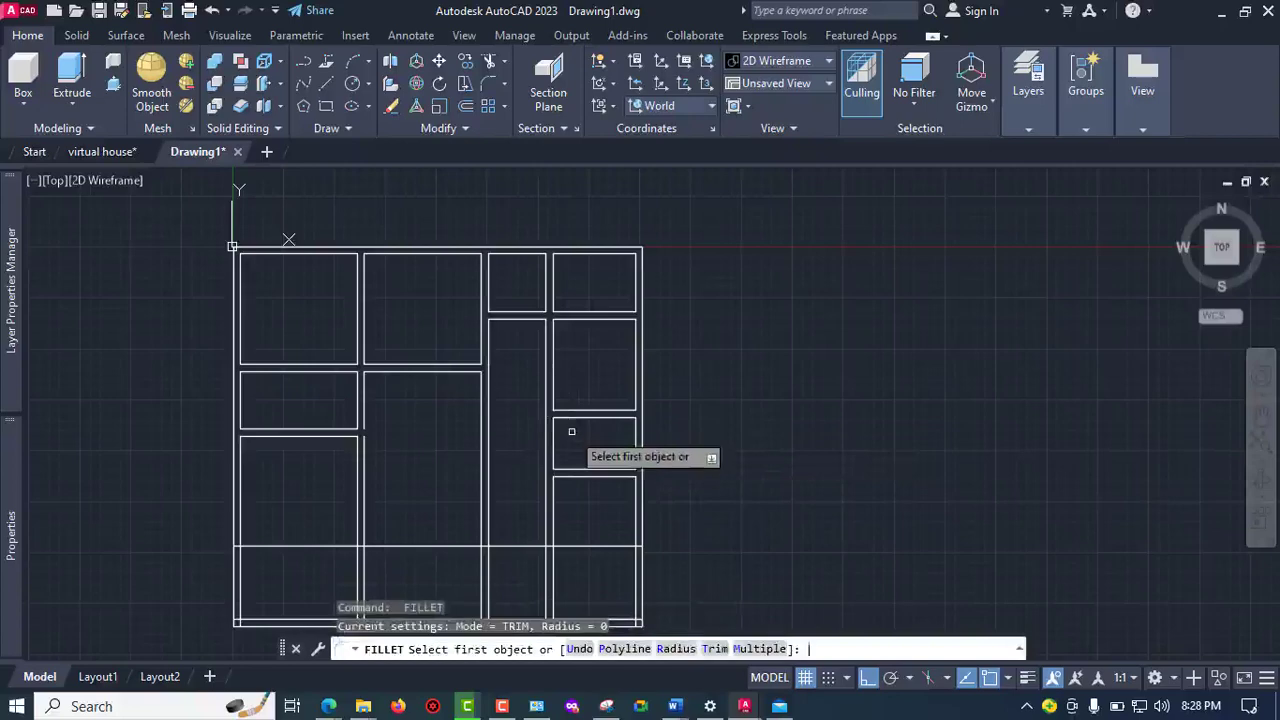
key("Return")
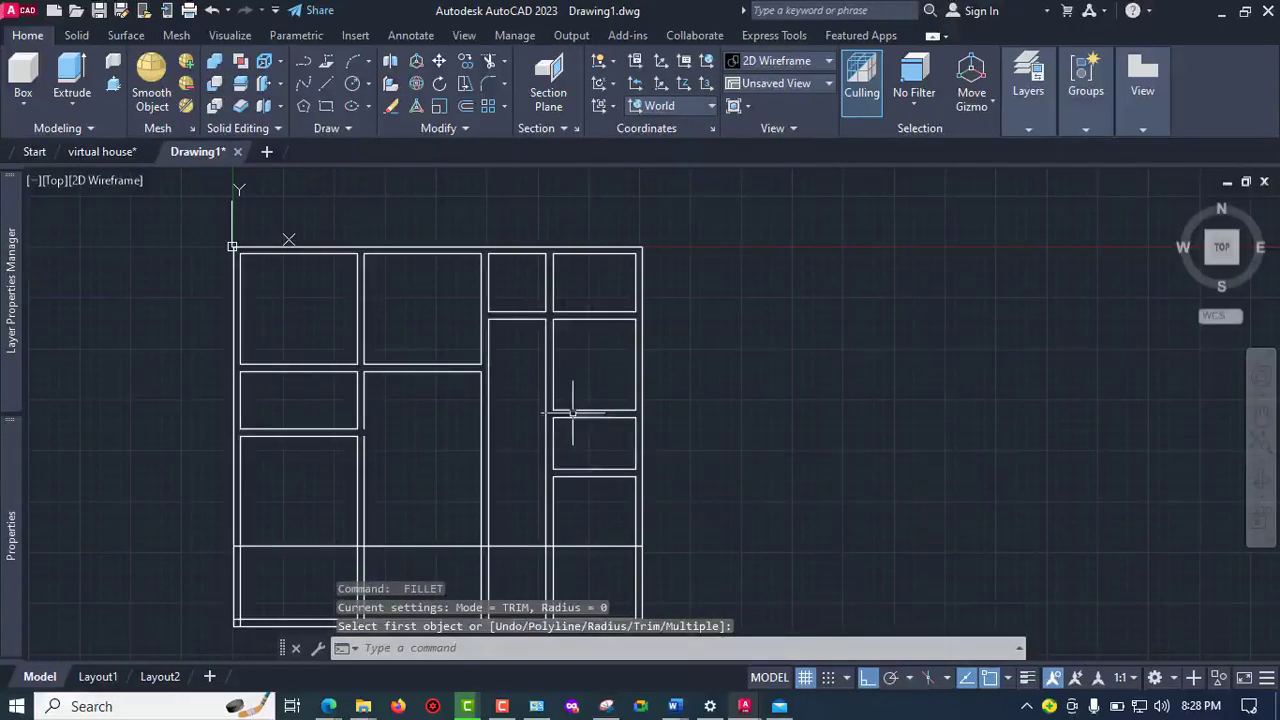
Fillet the upper line of the small east-side room with the adjacent corridor wall line at radius 0 to form a square corner
left_click(650, 647)
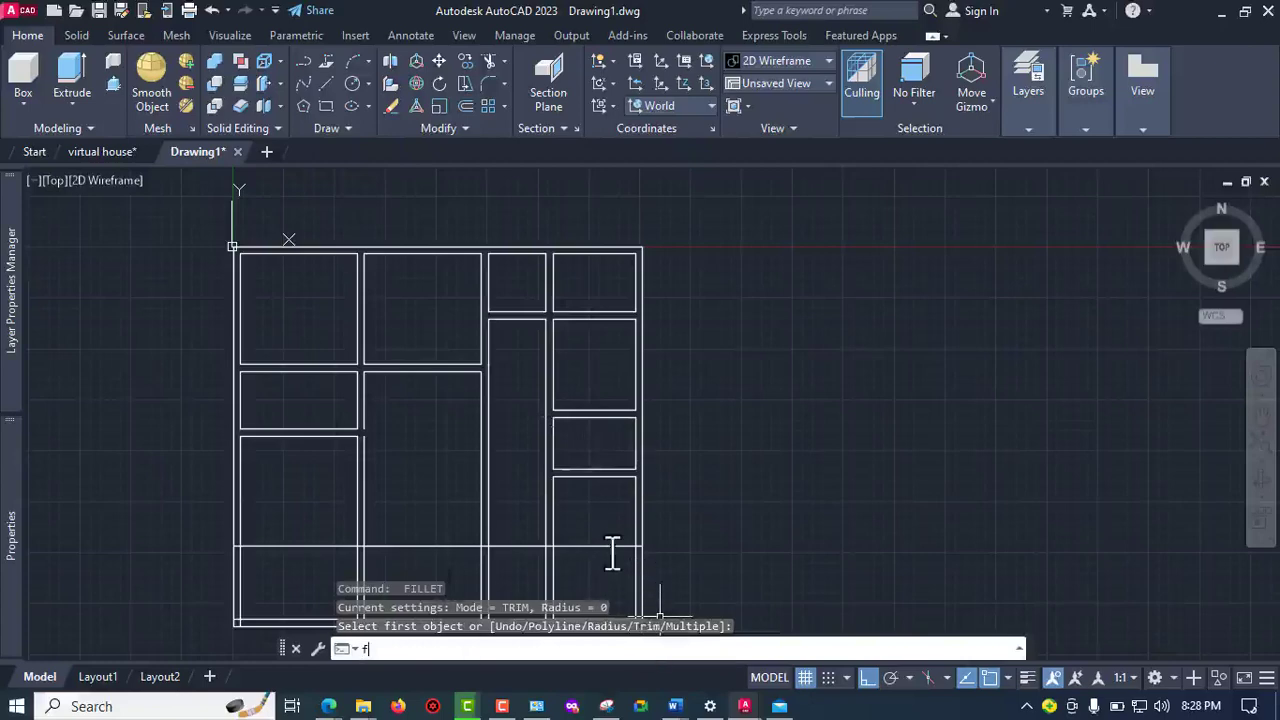
type("f")
key("Return")
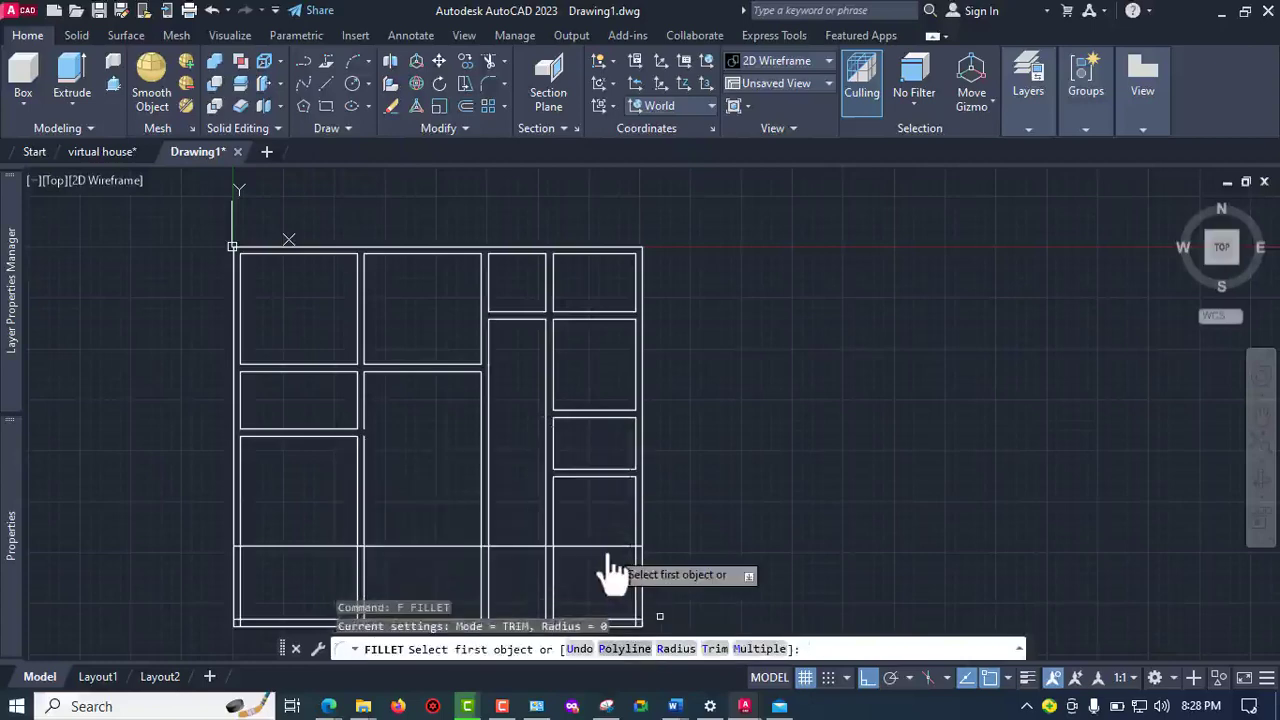
scroll(580, 490, "up", 2)
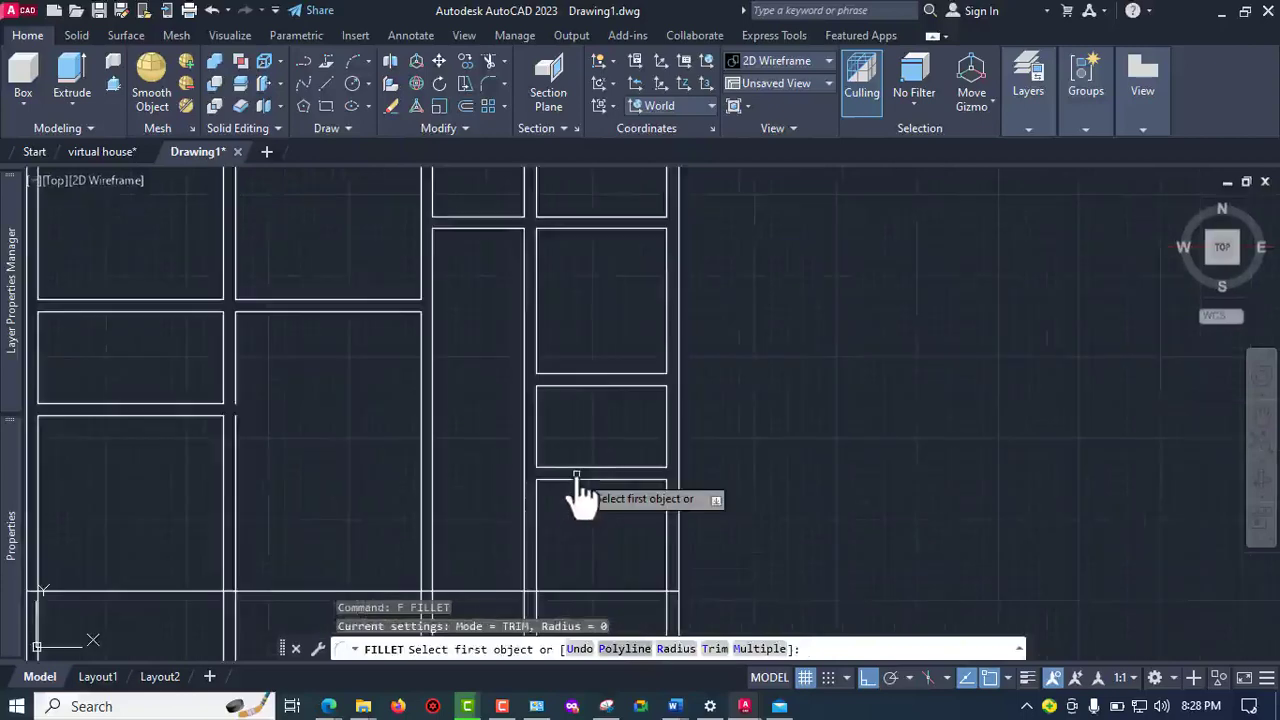
left_click(563, 387)
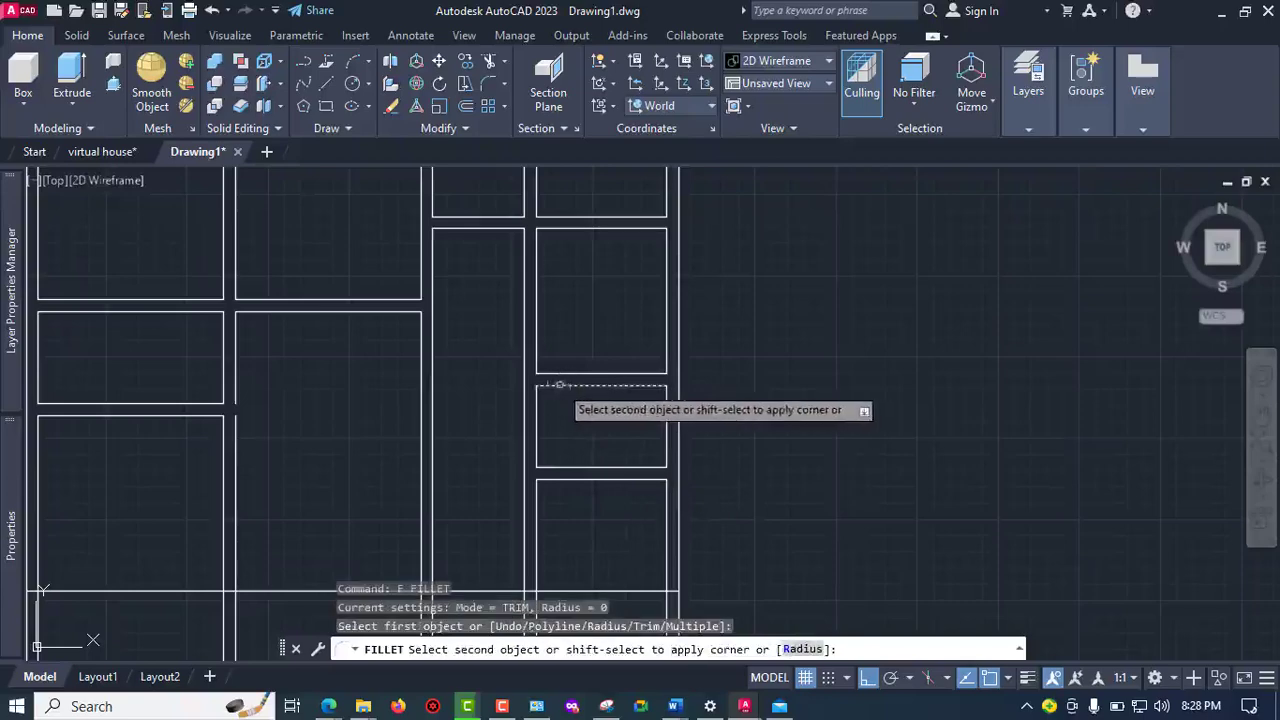
left_click(526, 376)
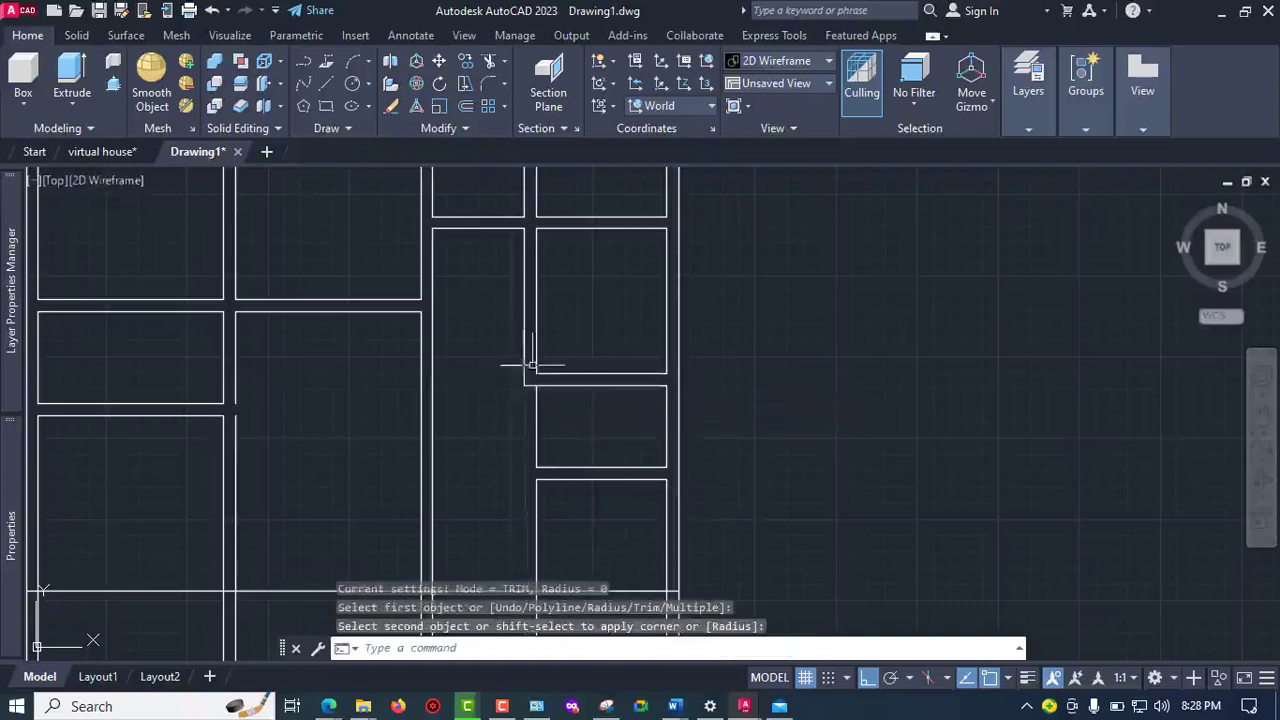
Delete the short vertical wall line separating the small east-side room from the corridor
left_click(563, 423)
left_click(518, 430)
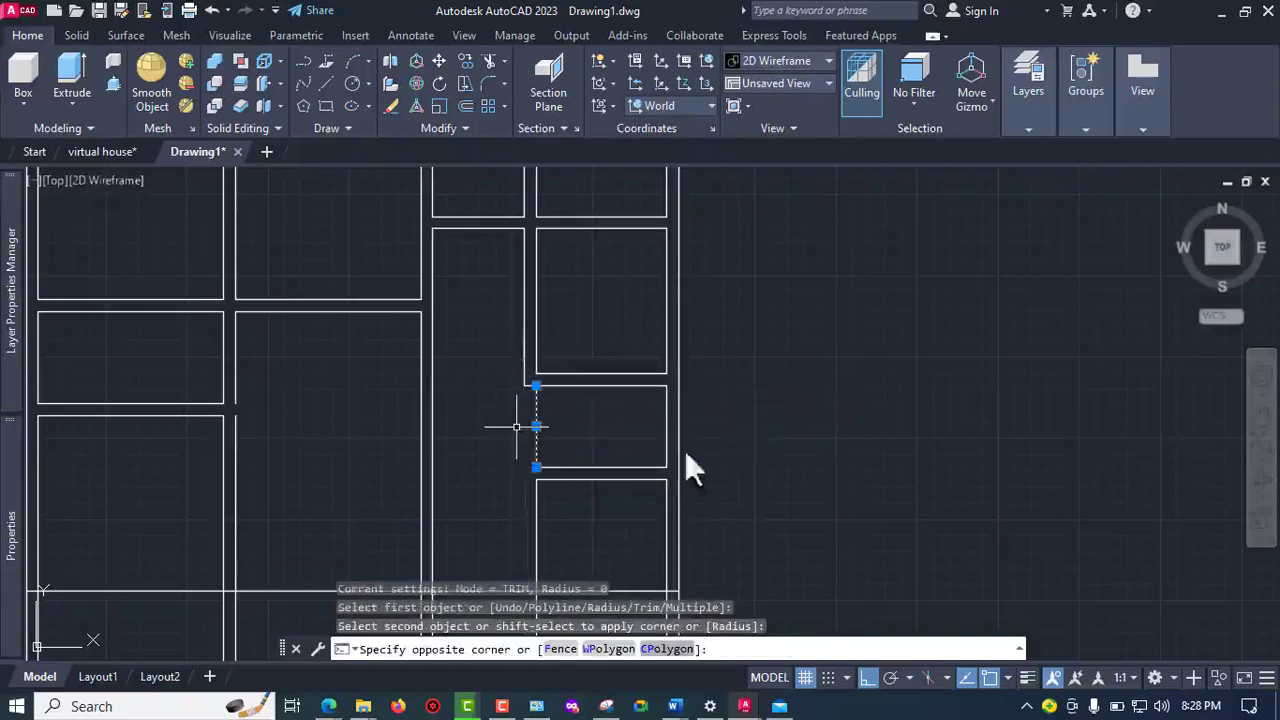
key("Delete")
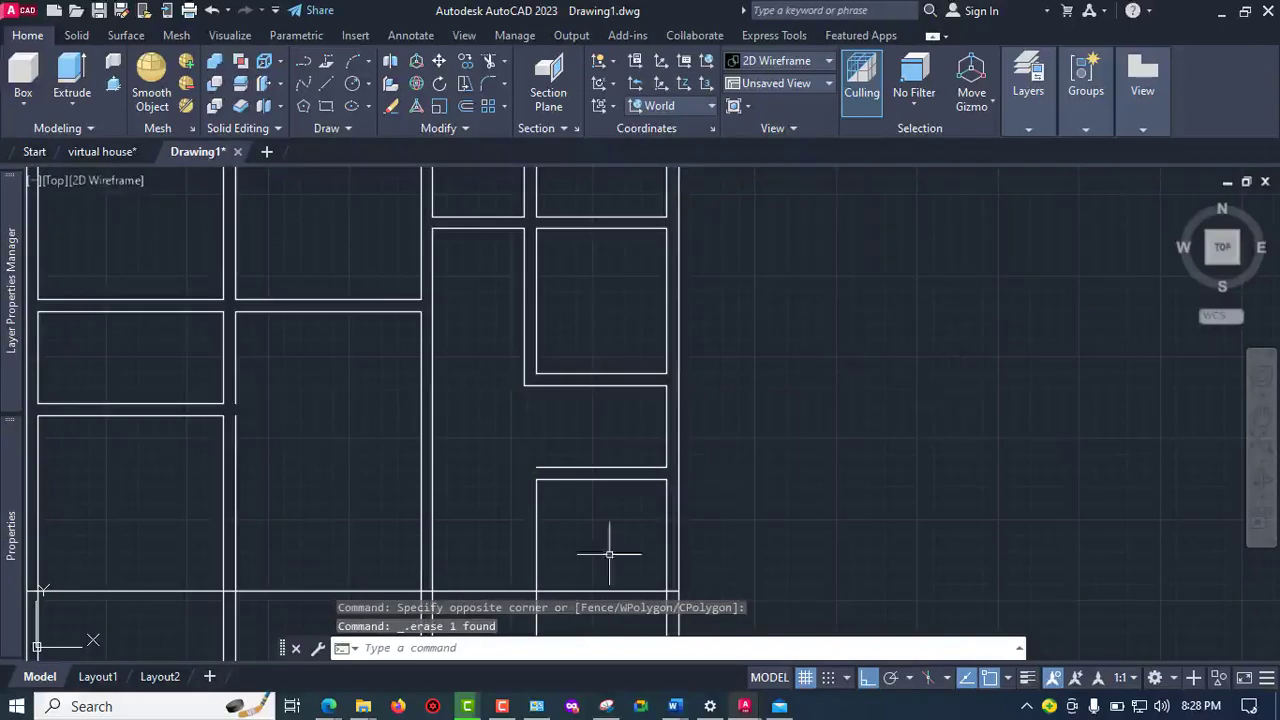
middle_click_drag(609, 549, 686, 443)
scroll(684, 465, "down", 5)
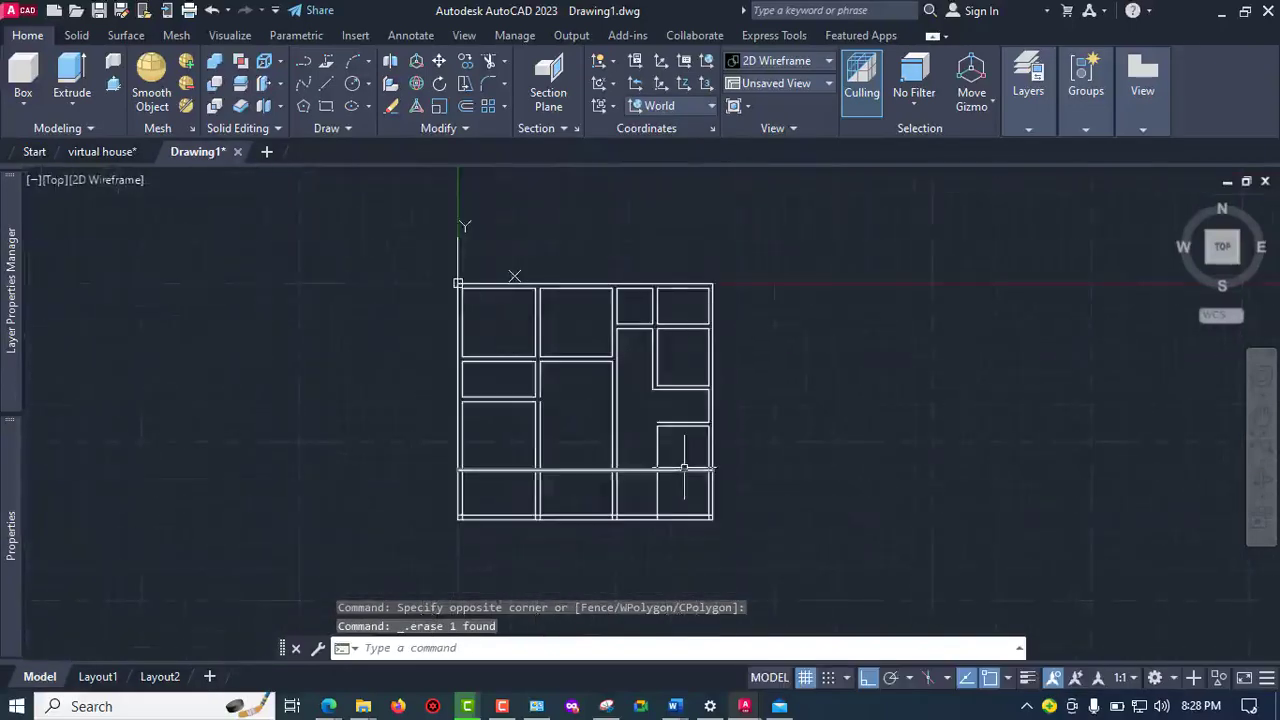
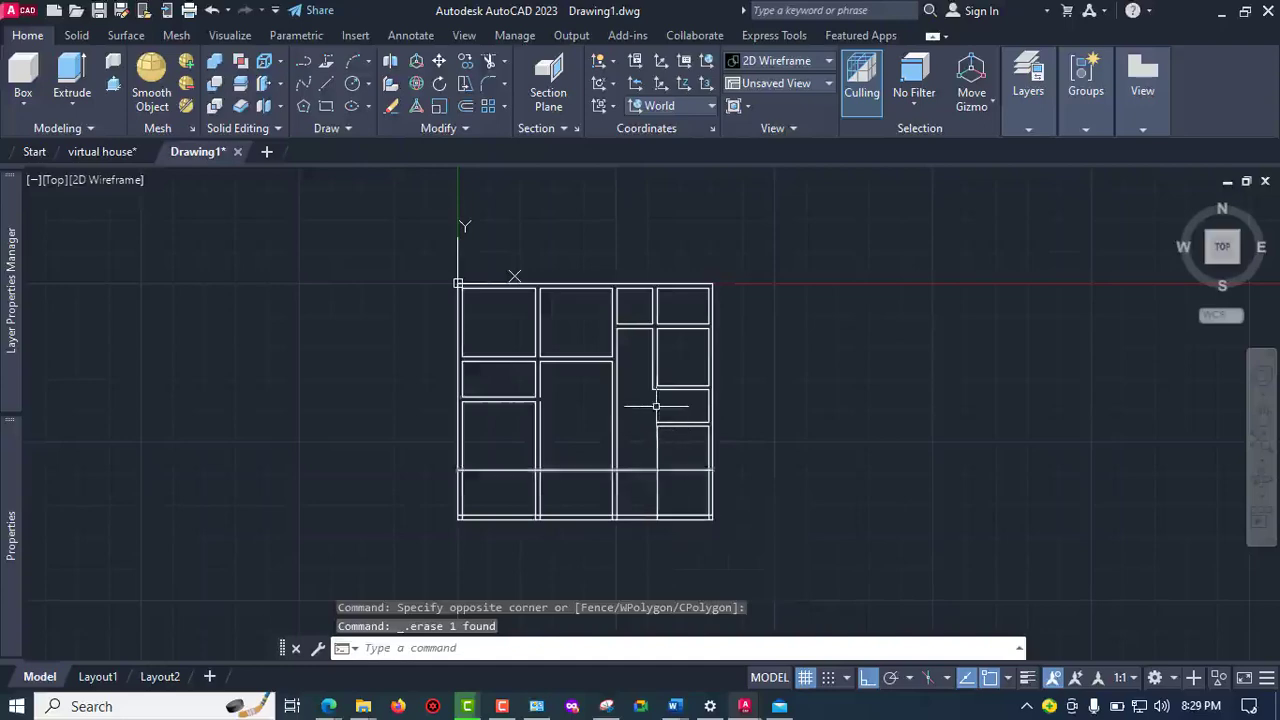
Undo the wall line deletion and the preceding Fillet operations
scroll(656, 406, "up", 4)
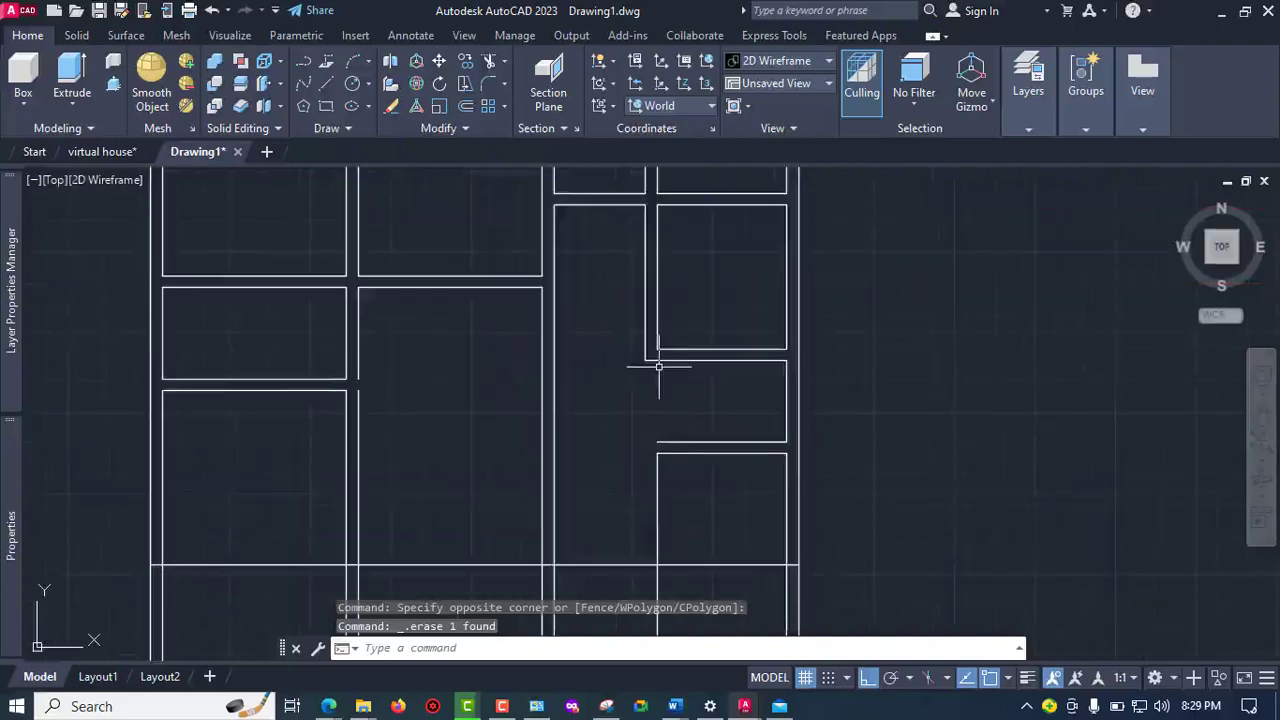
middle_click_drag(658, 368, 651, 363)
scroll(600, 372, "down", 3)
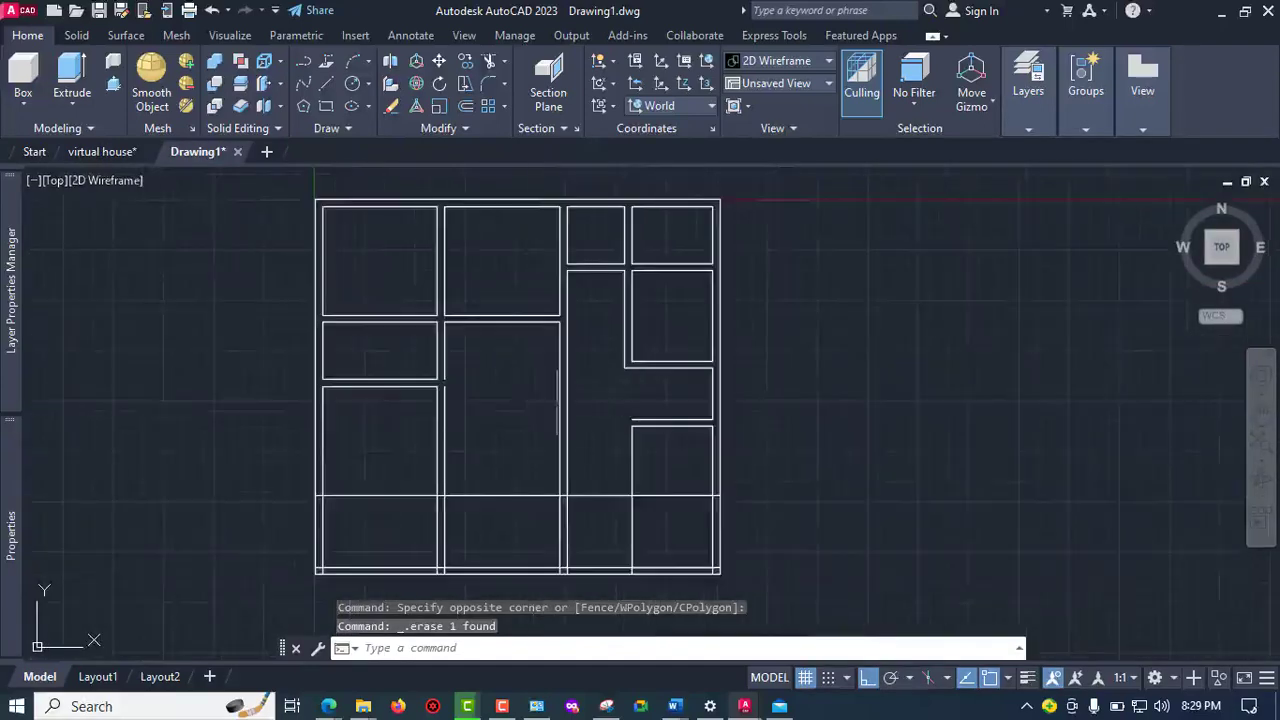
scroll(441, 394, "up", 2)
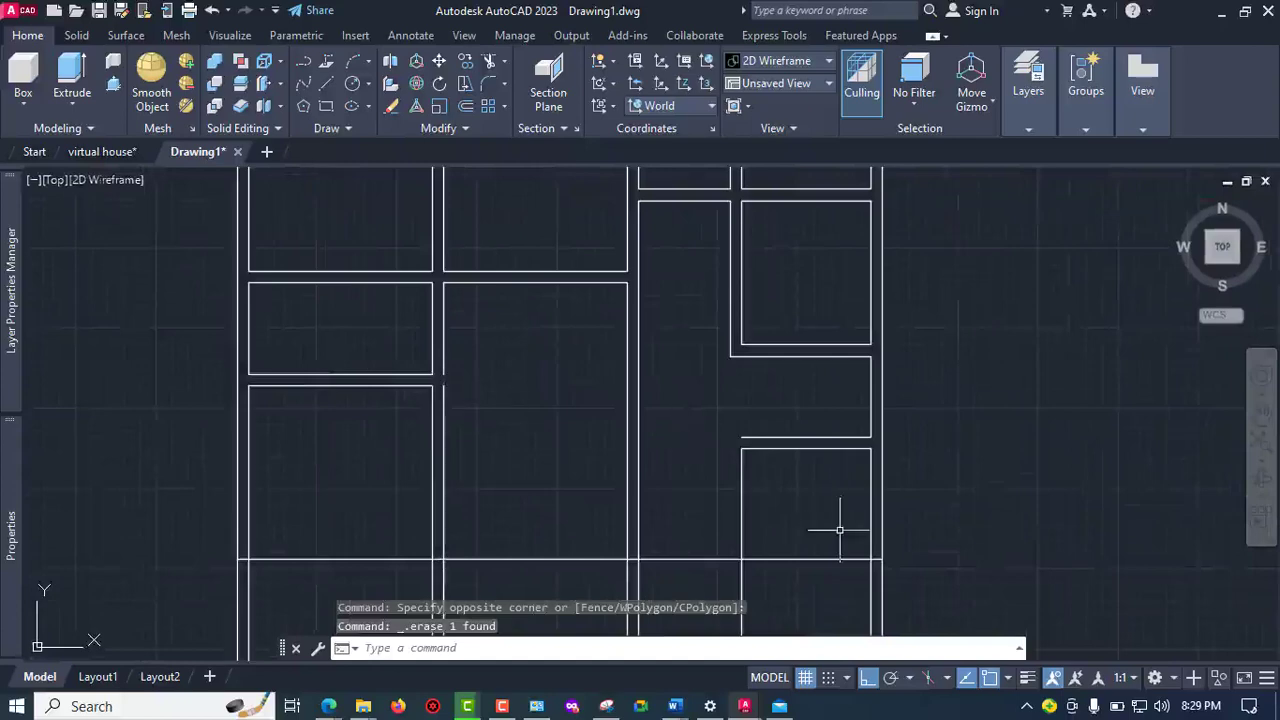
key("ctrl+z")
key("ctrl+z")
key("ctrl+z")
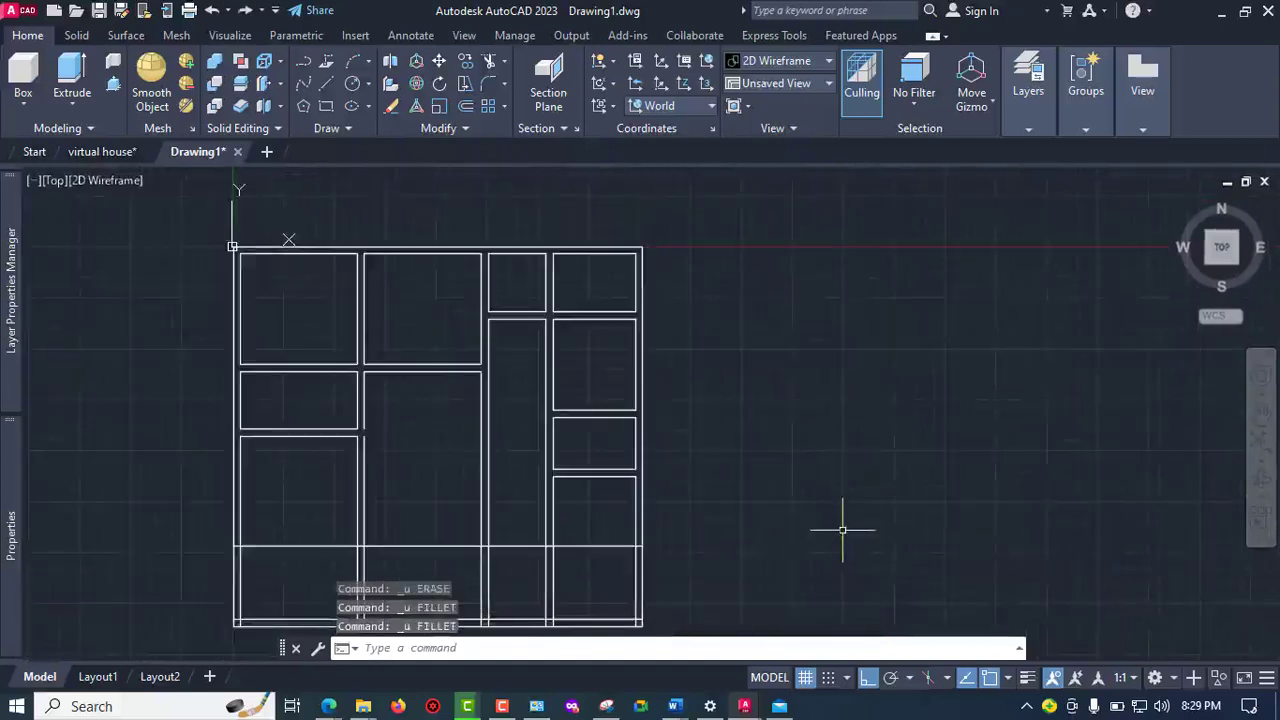
Erase the short vertical line on the corridor side of the small room in the easternmost column of rooms
scroll(583, 420, "up", 4)
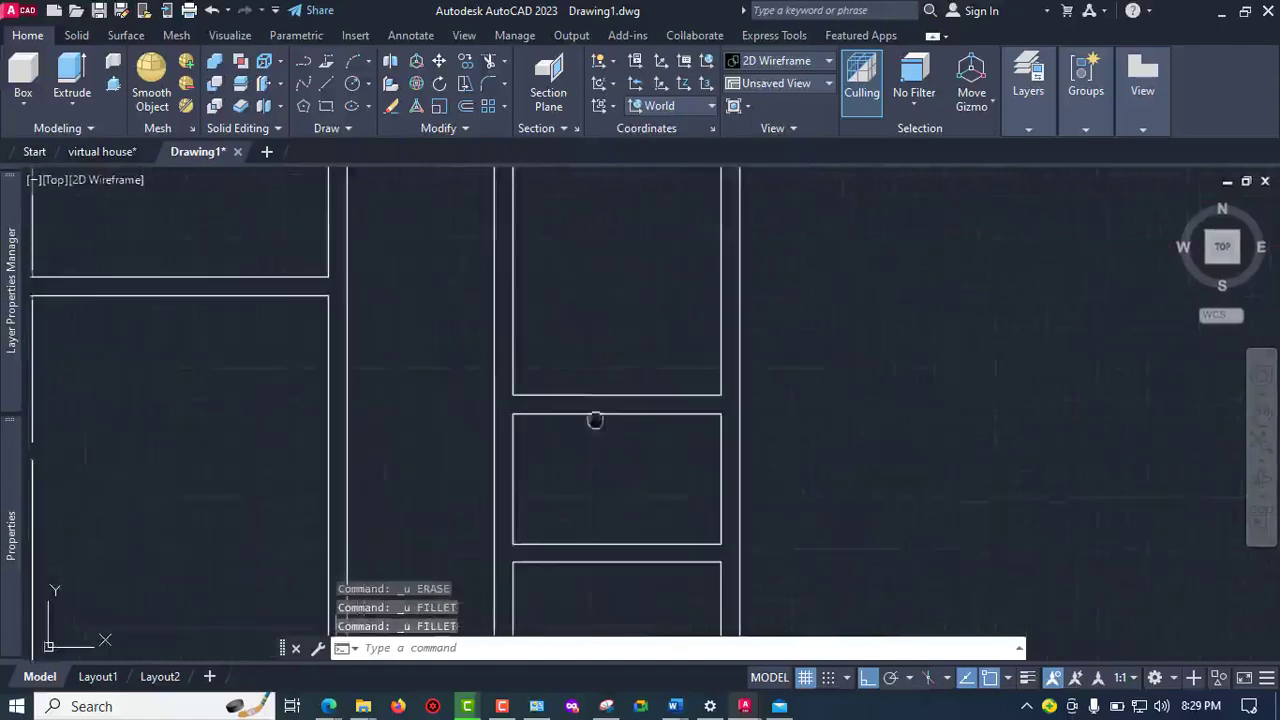
scroll(595, 420, "down", 3)
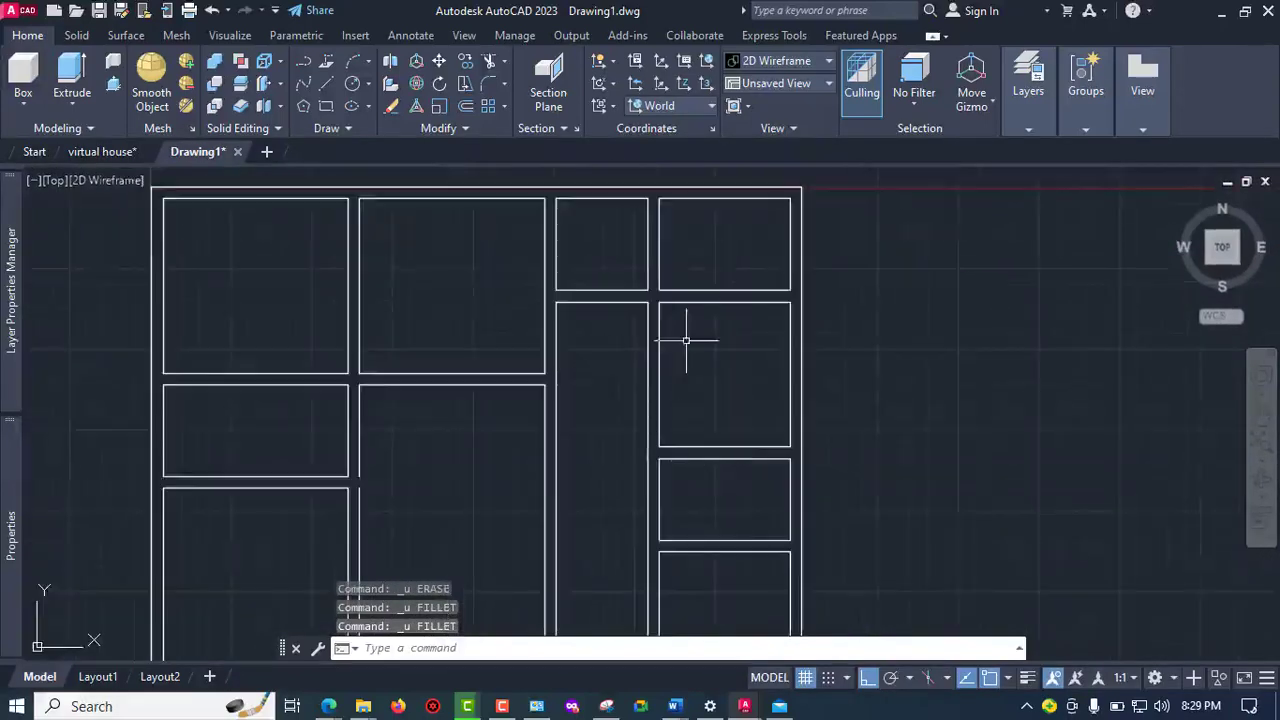
scroll(733, 240, "up", 3)
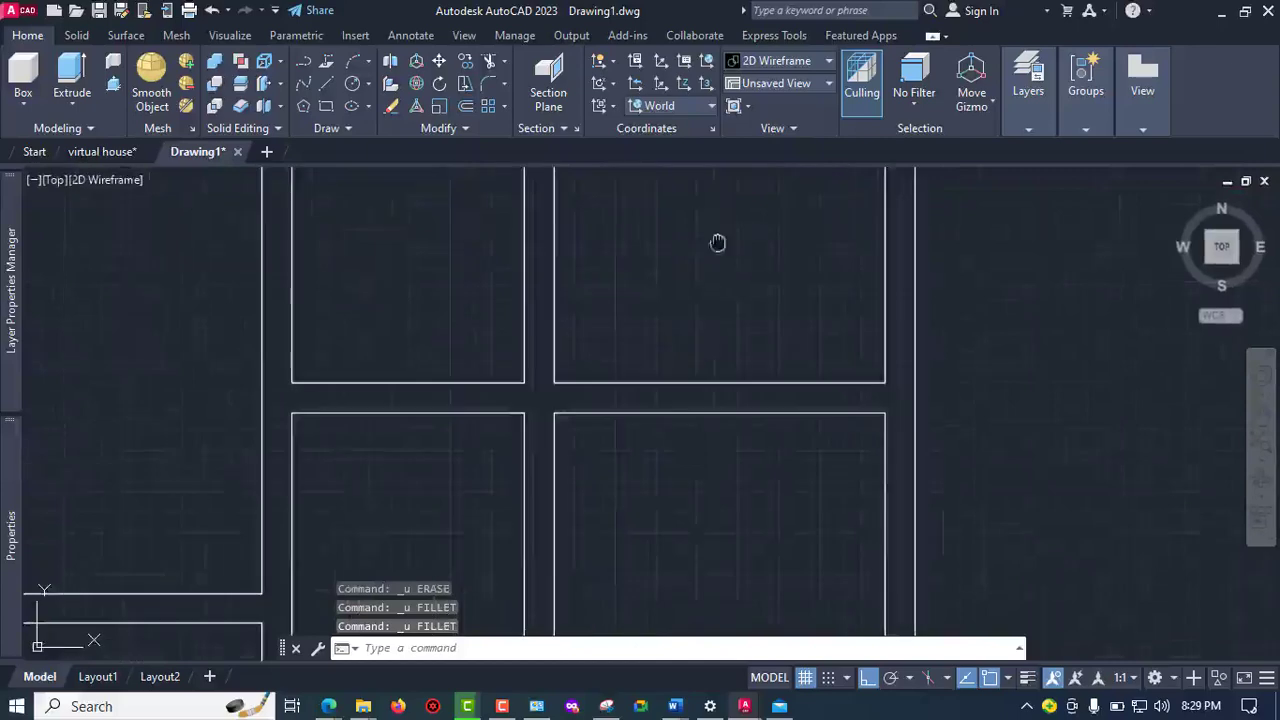
scroll(727, 318, "down", 4)
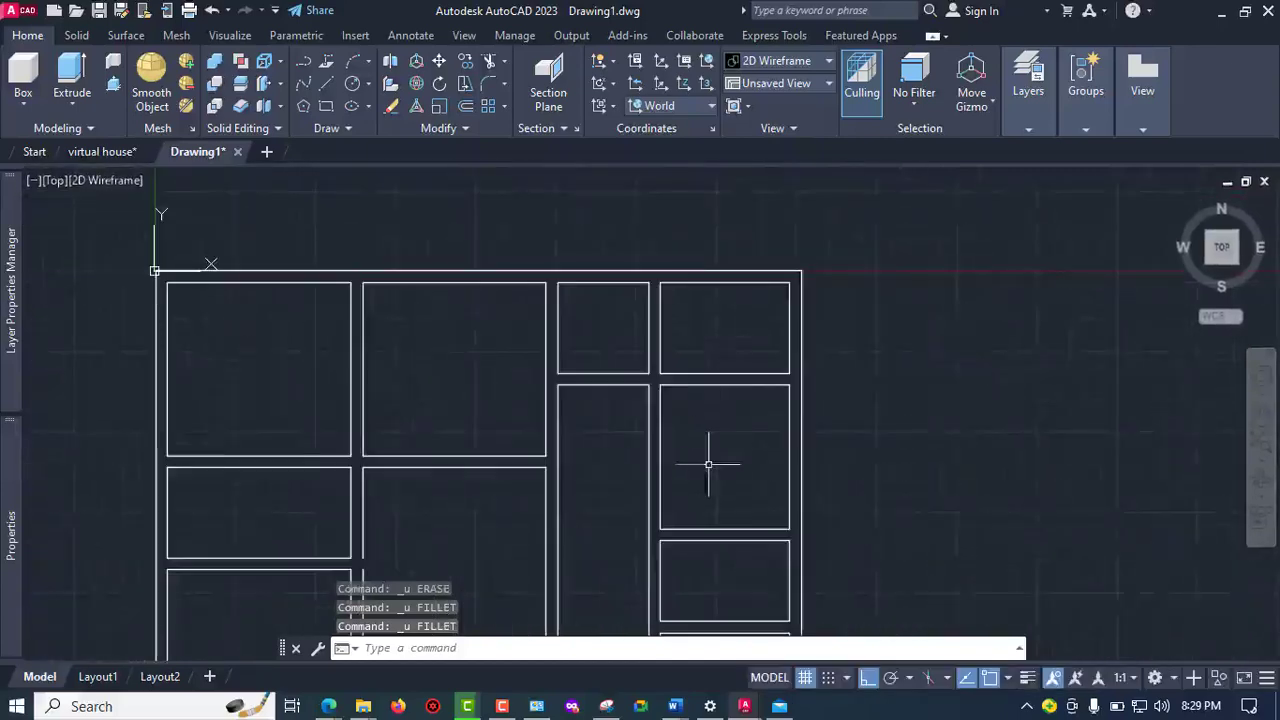
middle_click_drag(709, 464, 761, 338)
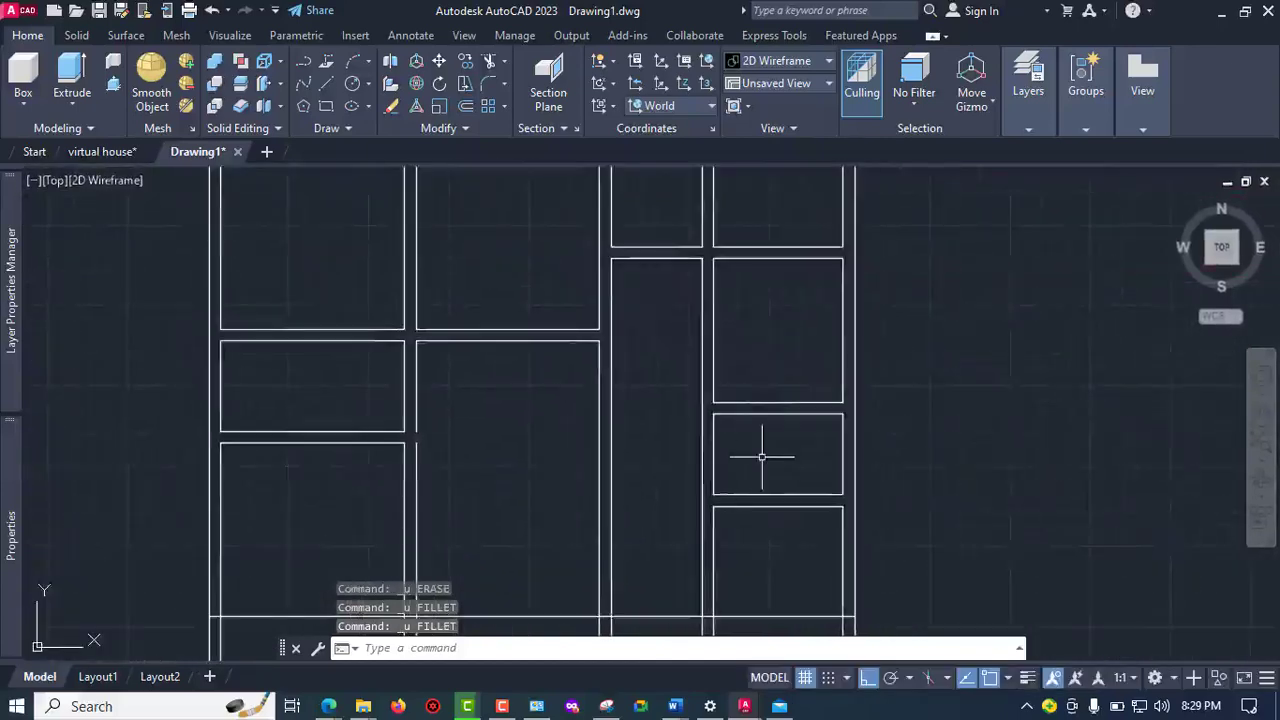
middle_click_drag(760, 531, 779, 473)
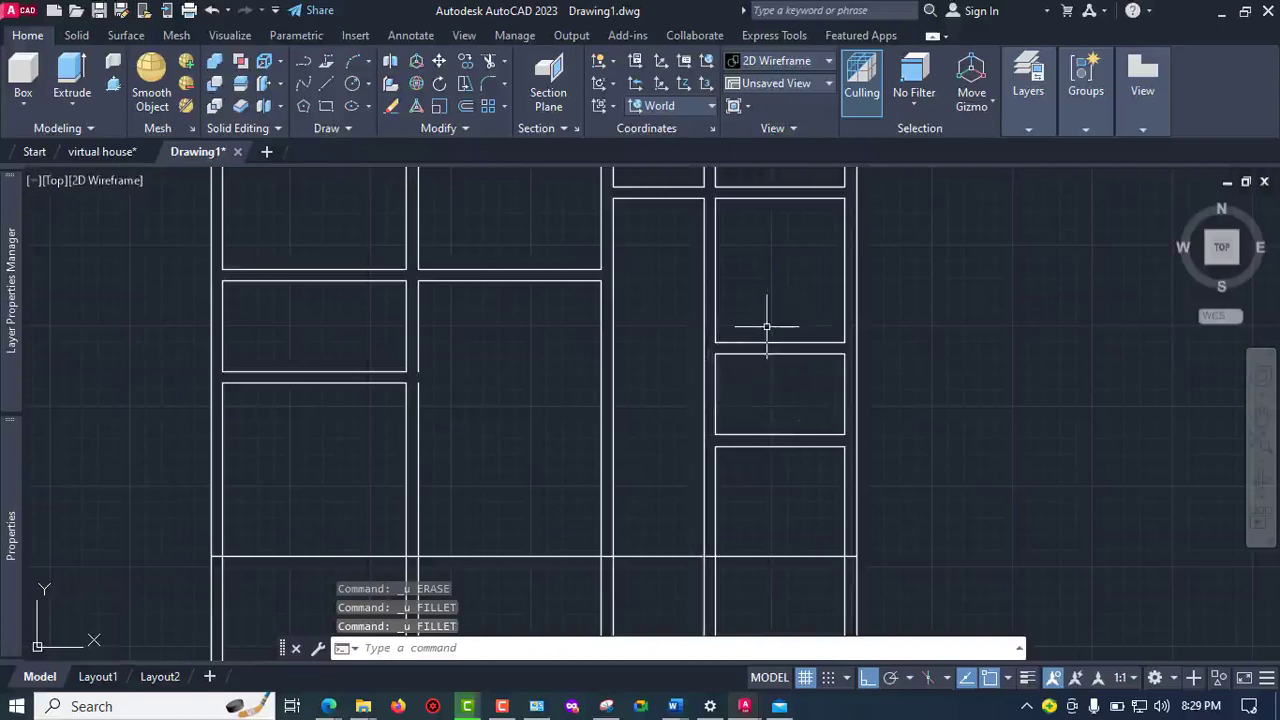
middle_click_drag(759, 361, 759, 365)
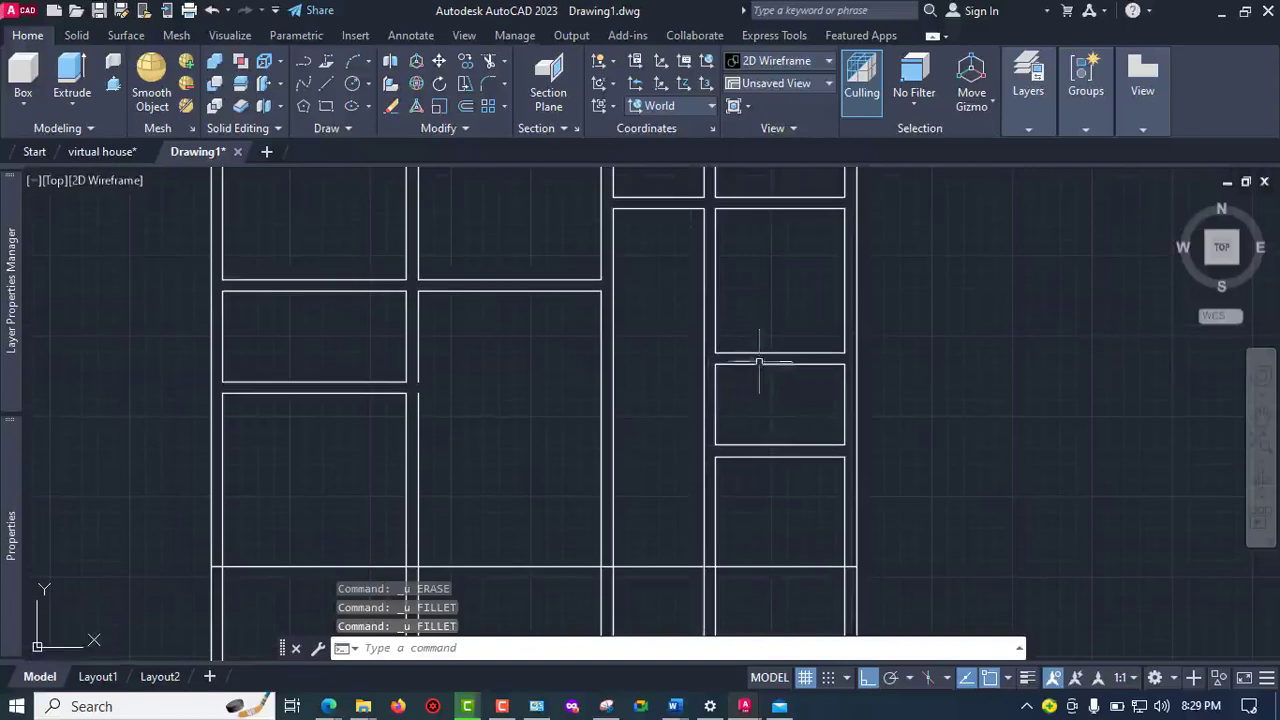
left_click(715, 404)
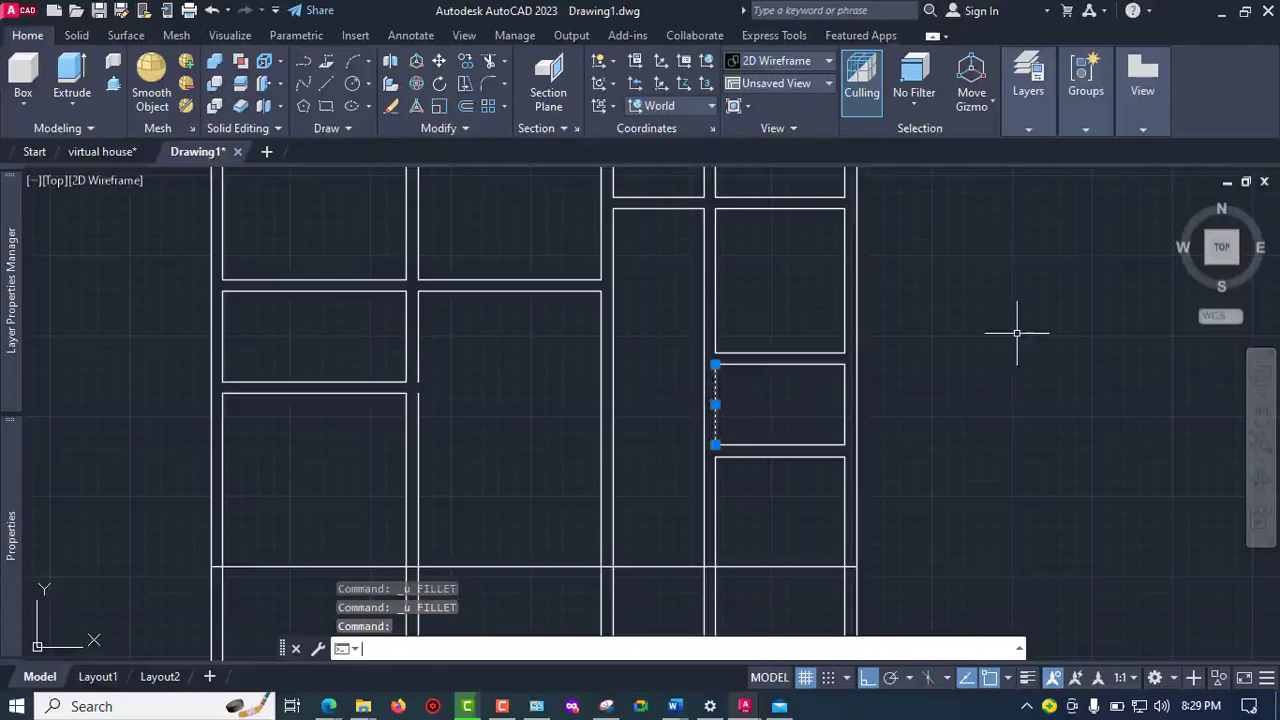
left_click(749, 387)
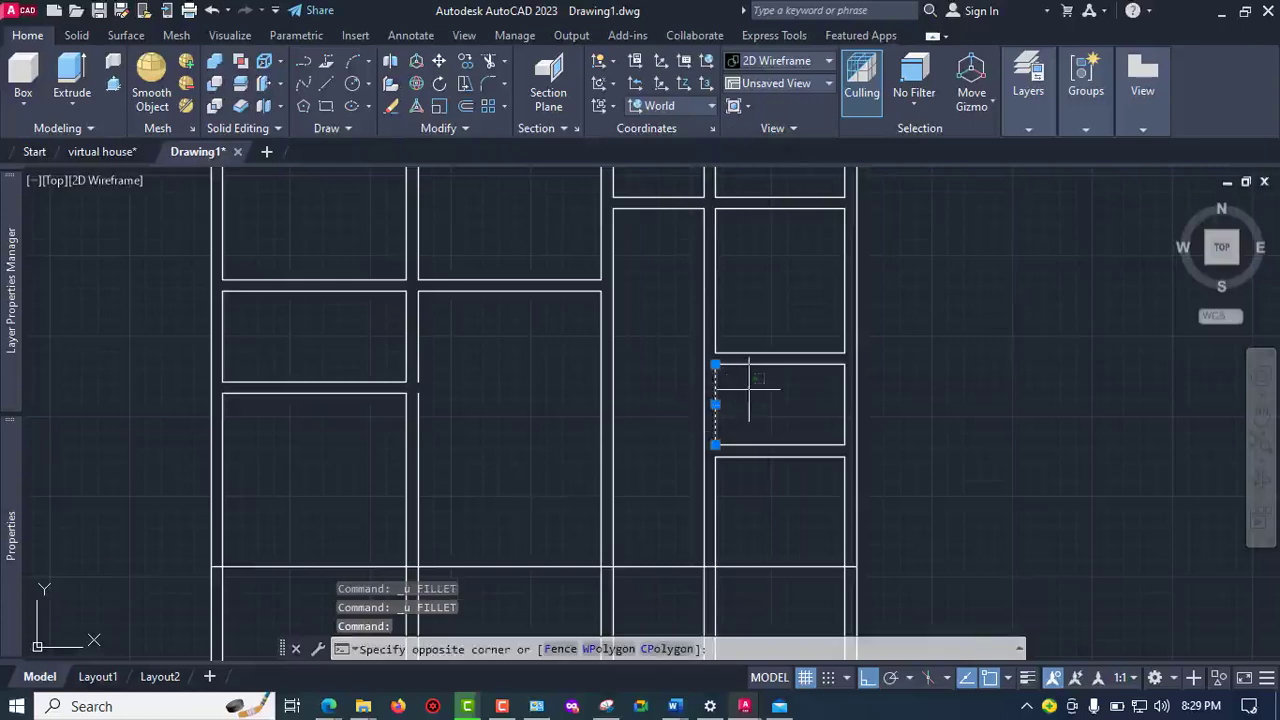
left_click(738, 398)
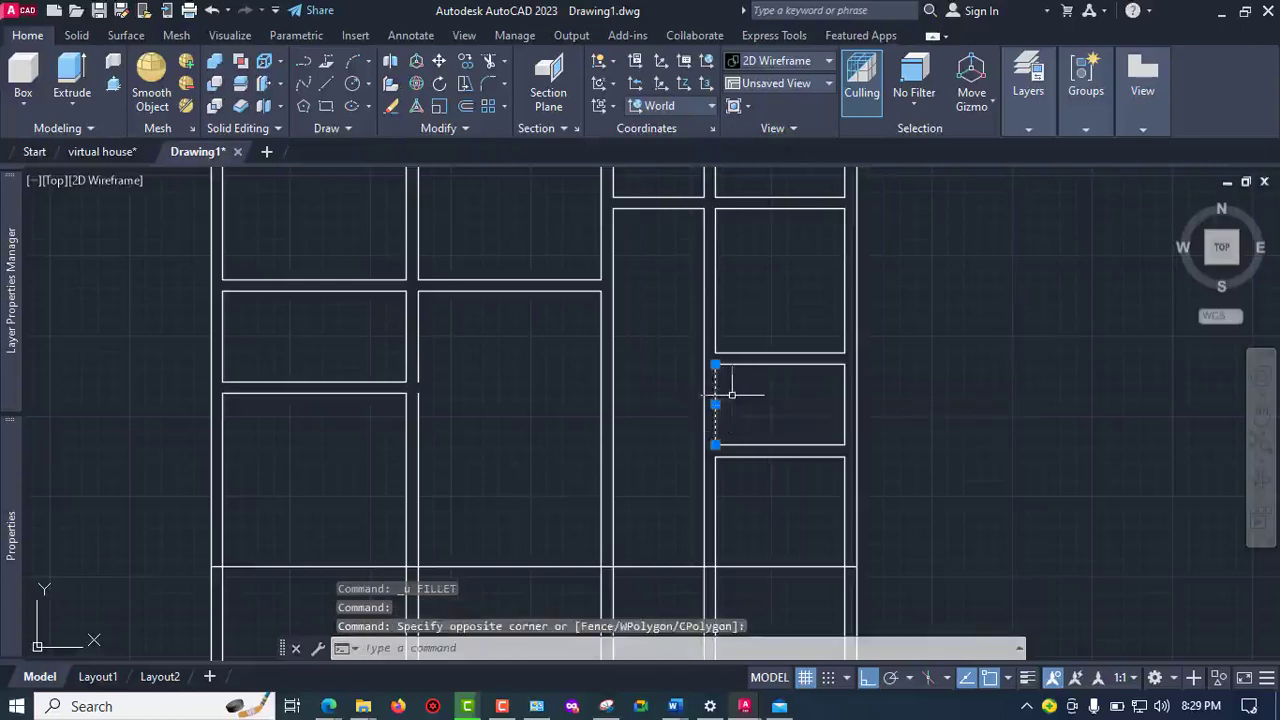
key("Delete")
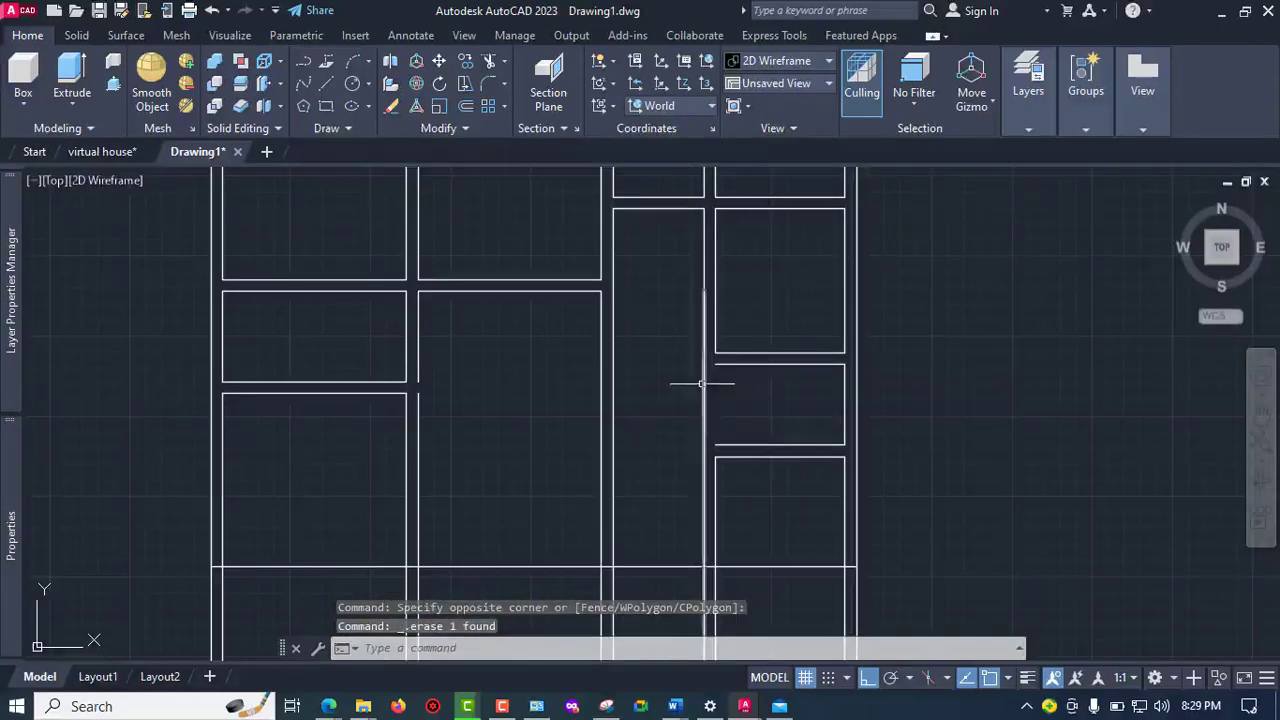
Erase the long corridor-side wall line beside the eastern rooms and stretch the remaining short line down past the small room's upper wall
left_click(705, 383)
key("Delete")
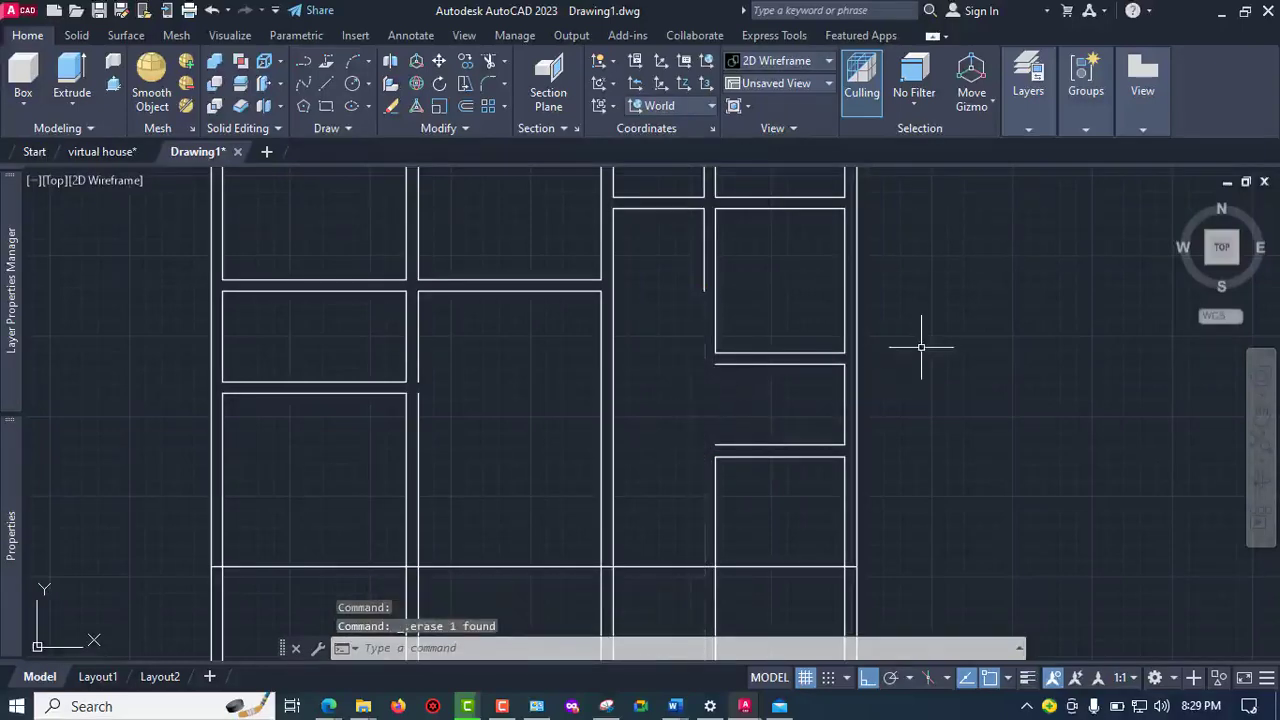
left_click(703, 273)
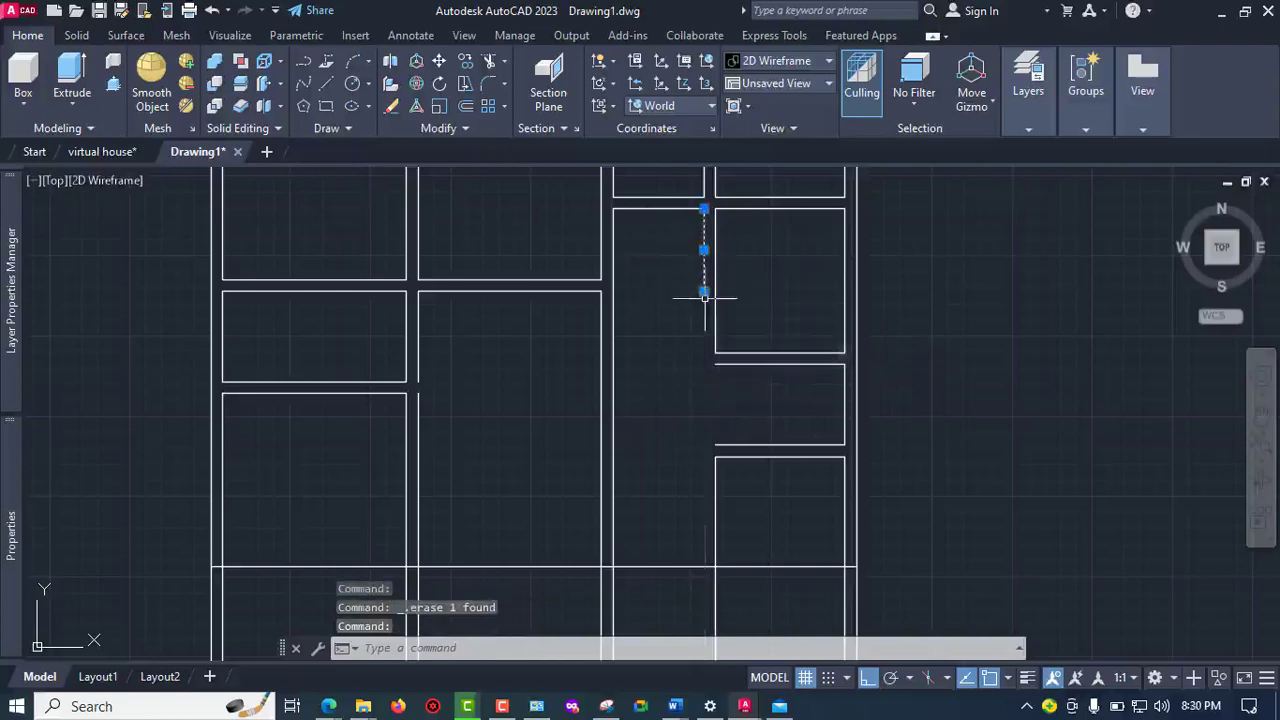
left_click(704, 290)
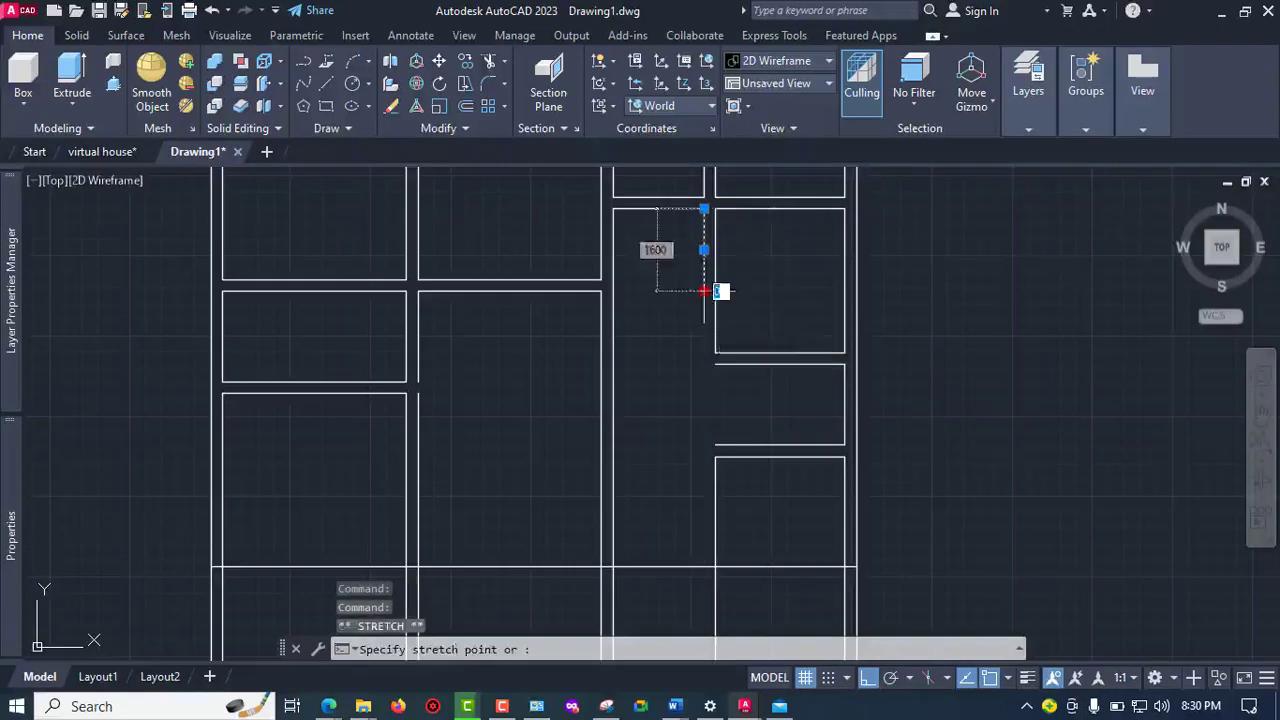
left_click(704, 372)
Stretch the corridor end of the small east room's upper wall line west past the vertical corridor wall line
scroll(749, 368, "up", 2)
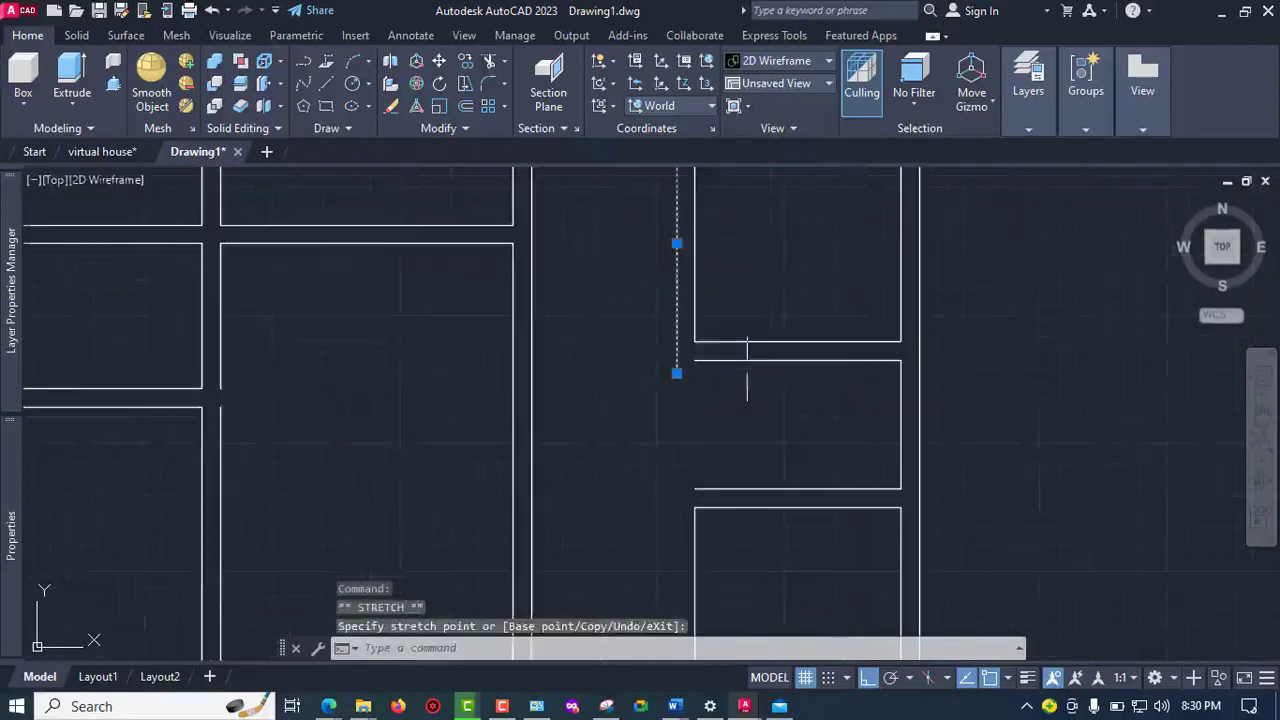
left_click(750, 360)
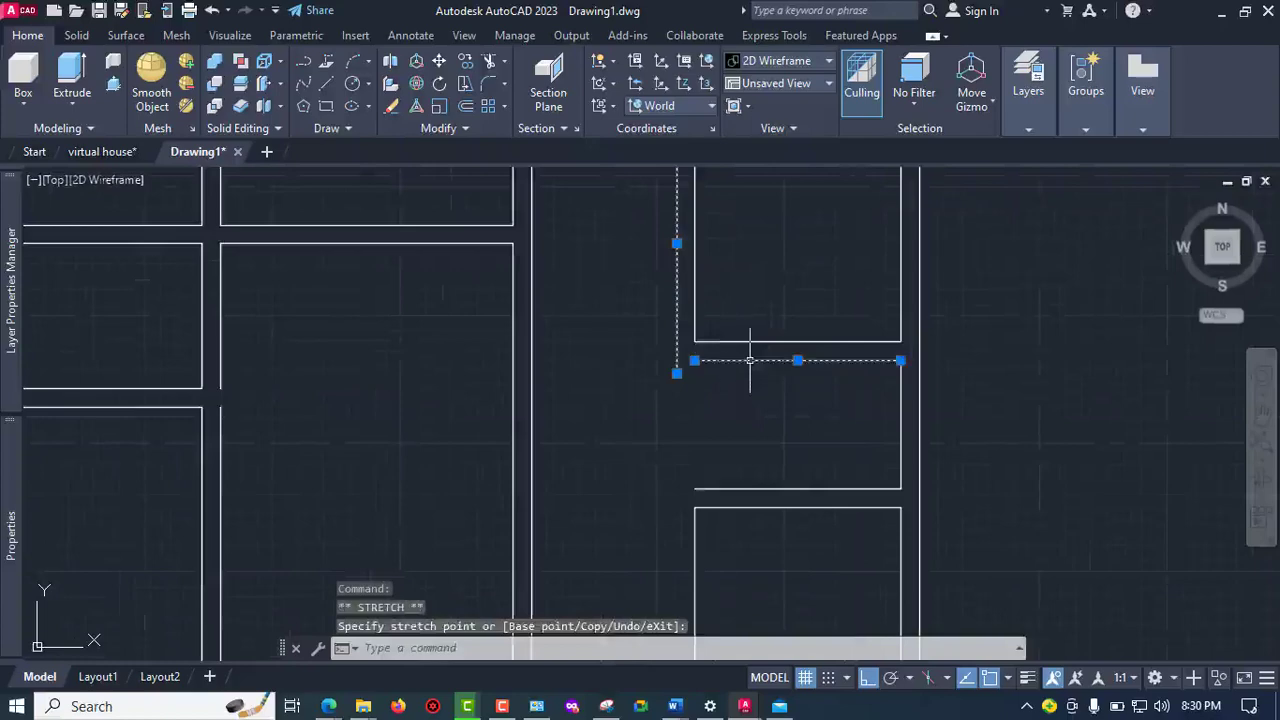
scroll(692, 352, "up", 3)
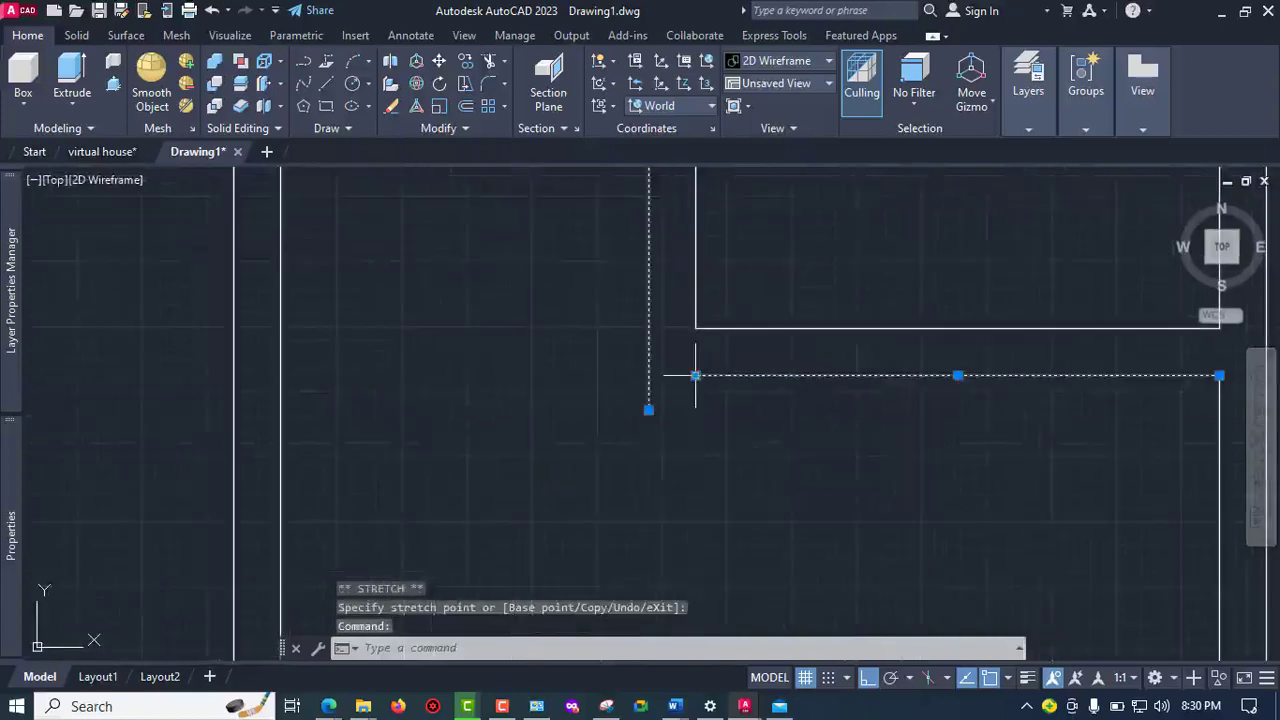
left_click(695, 375)
key("Escape")
key("Escape")
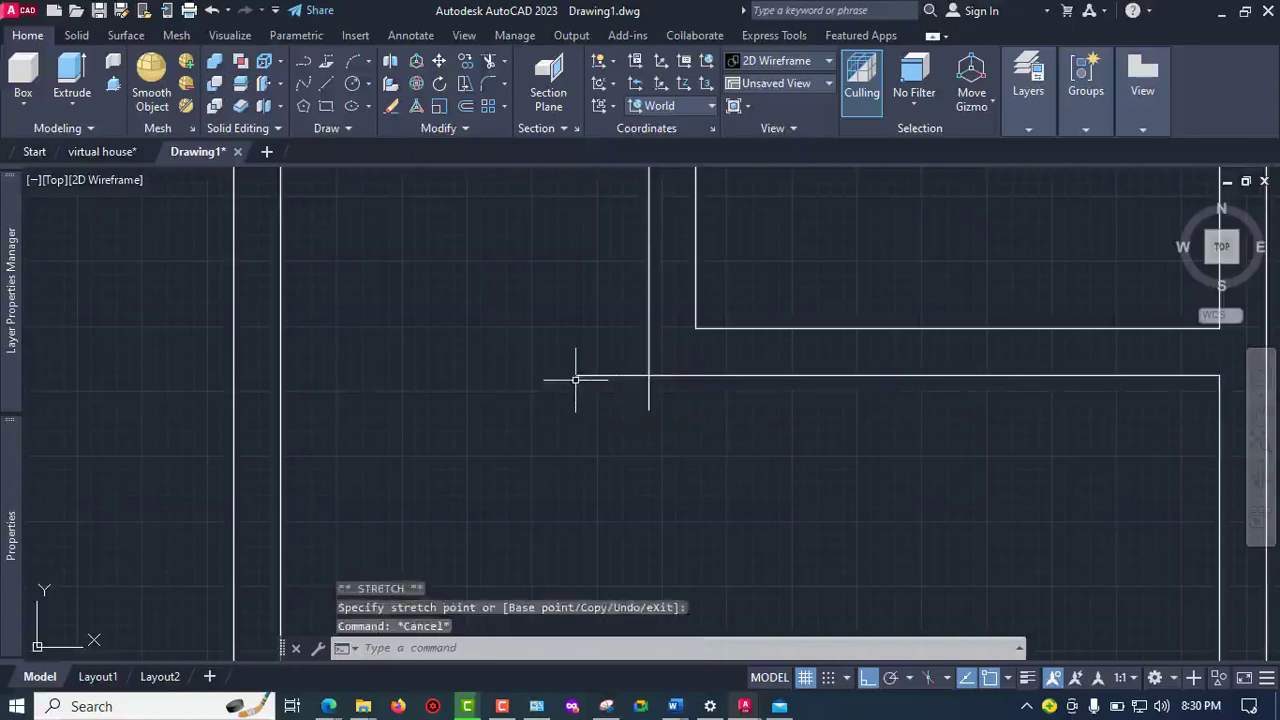
key("Escape")
Trim the overhanging ends of the two crossing wall lines to leave a square corner at the small east room
key("Return")
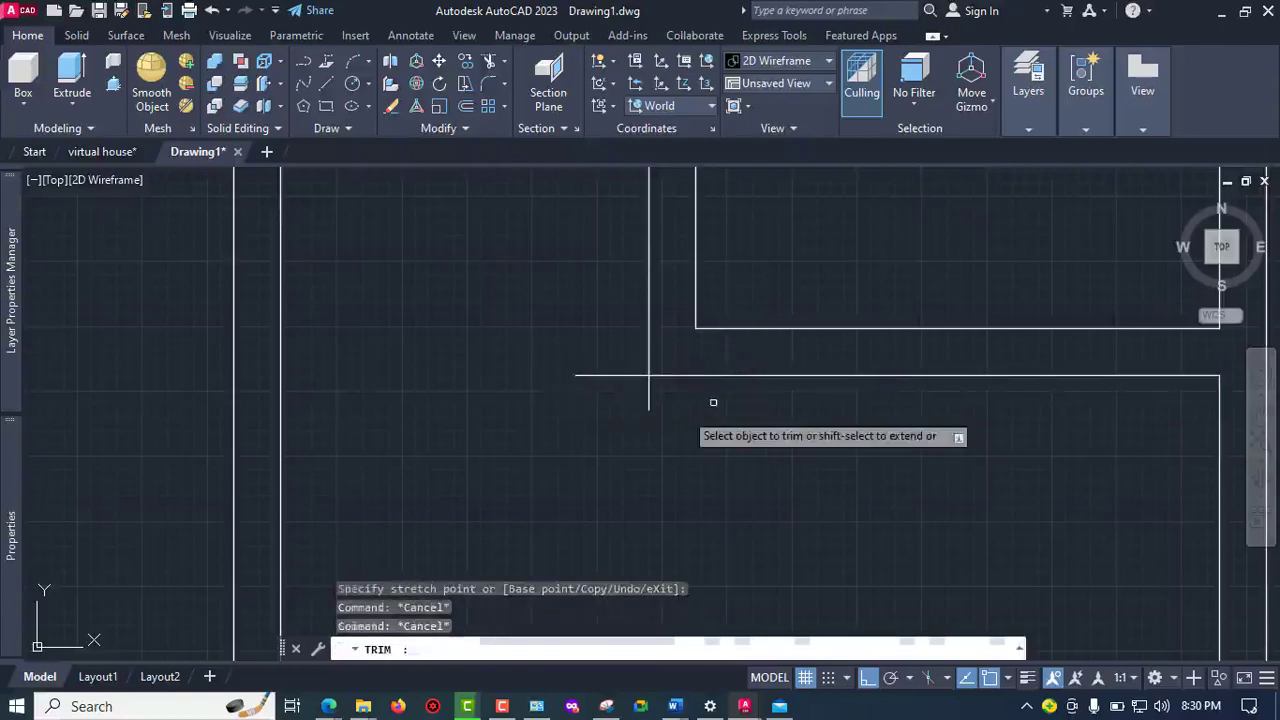
left_click(632, 377)
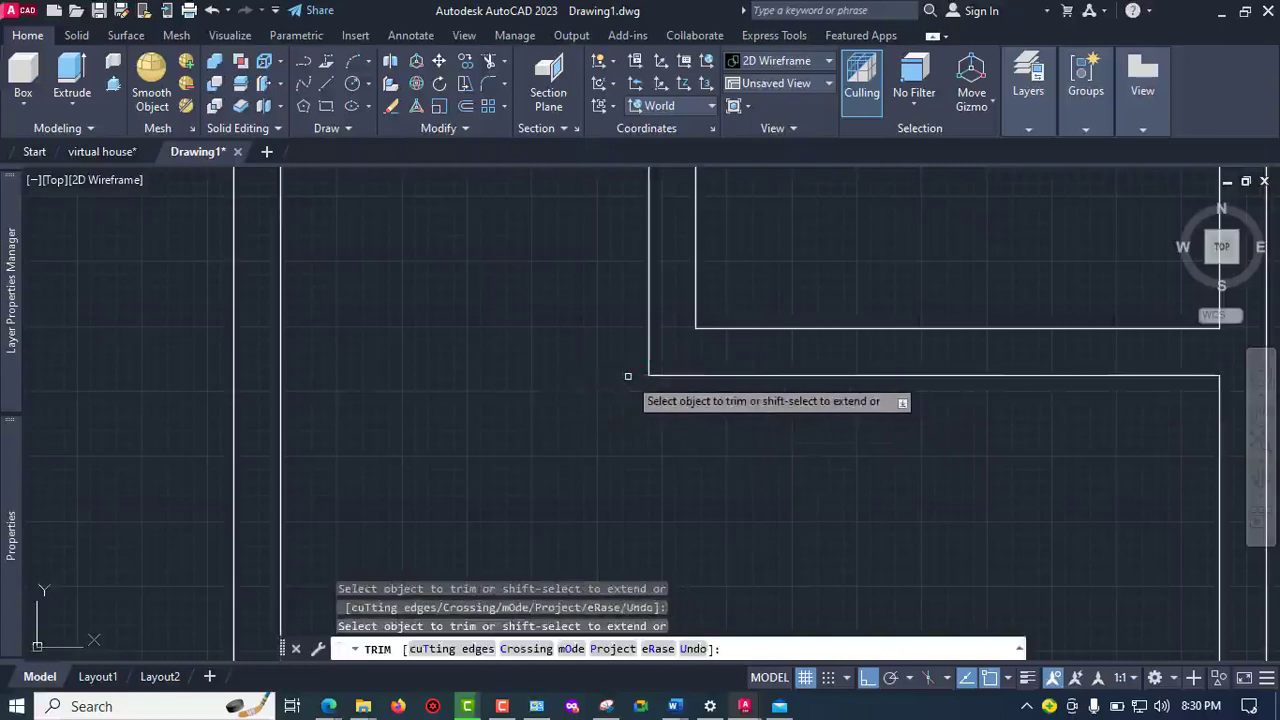
scroll(630, 375, "down", 4)
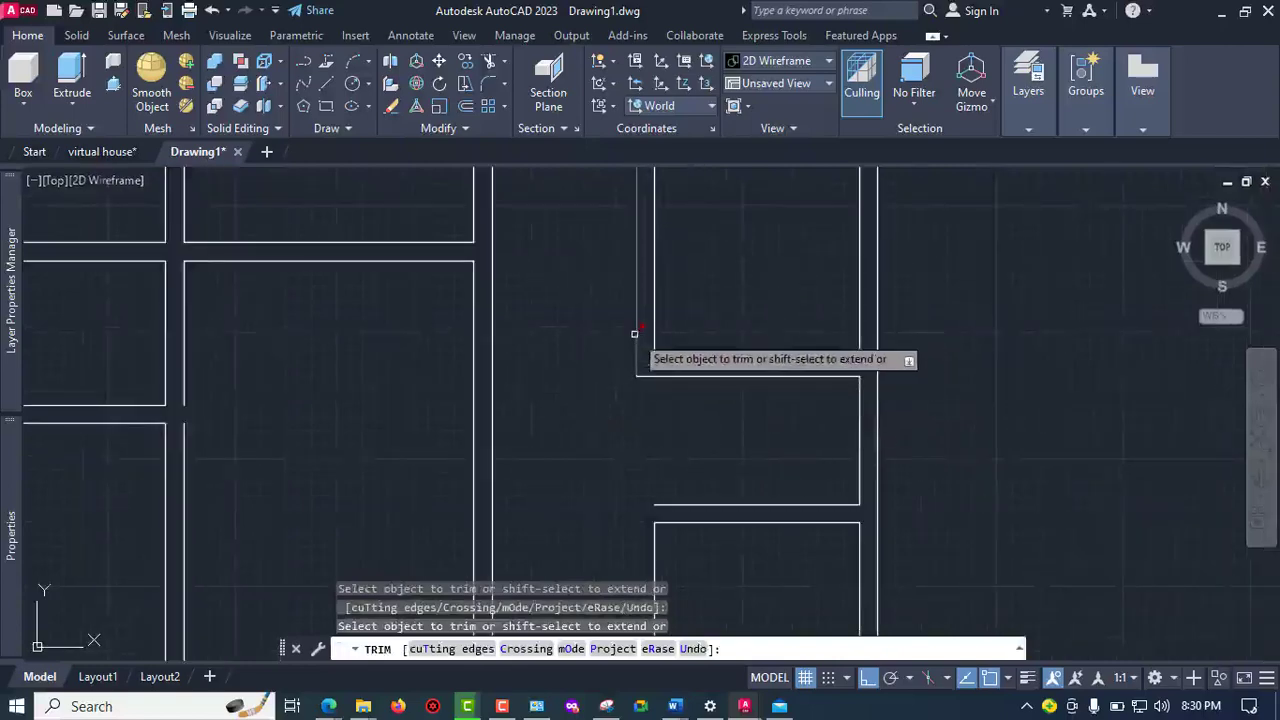
key("Escape")
key("Escape")
key("Escape")
key("Escape")
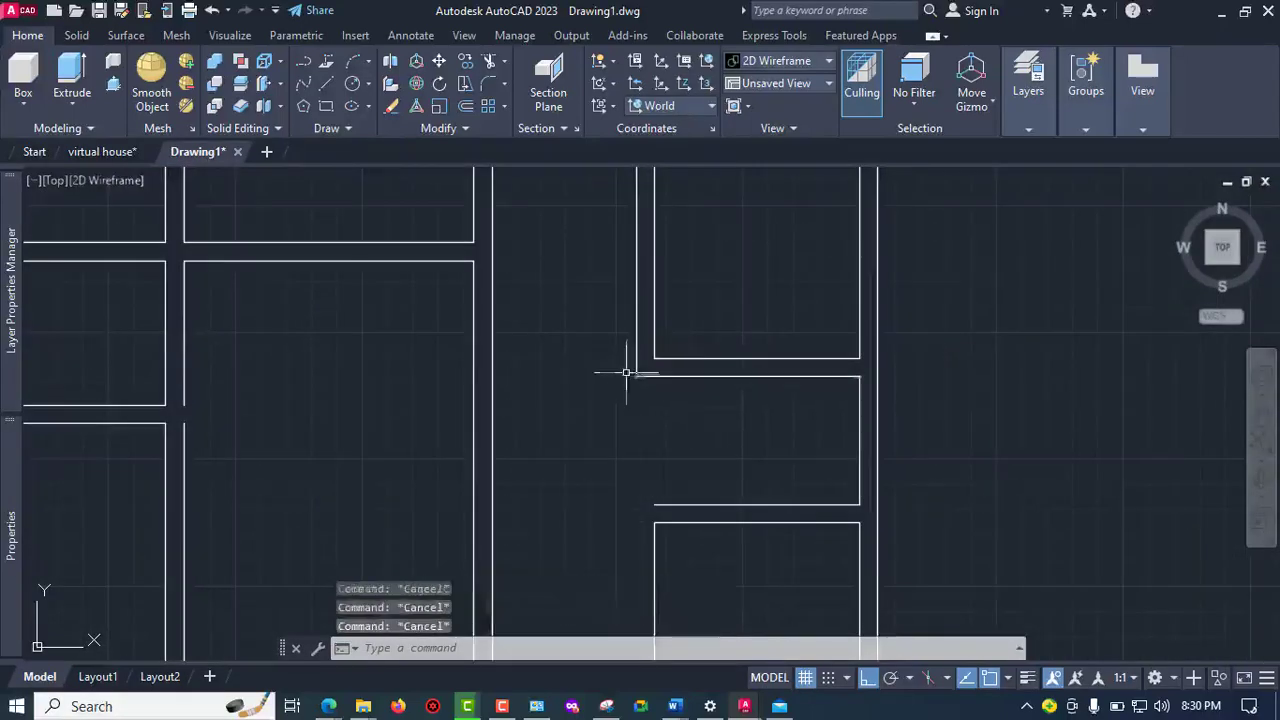
scroll(632, 370, "up", 4)
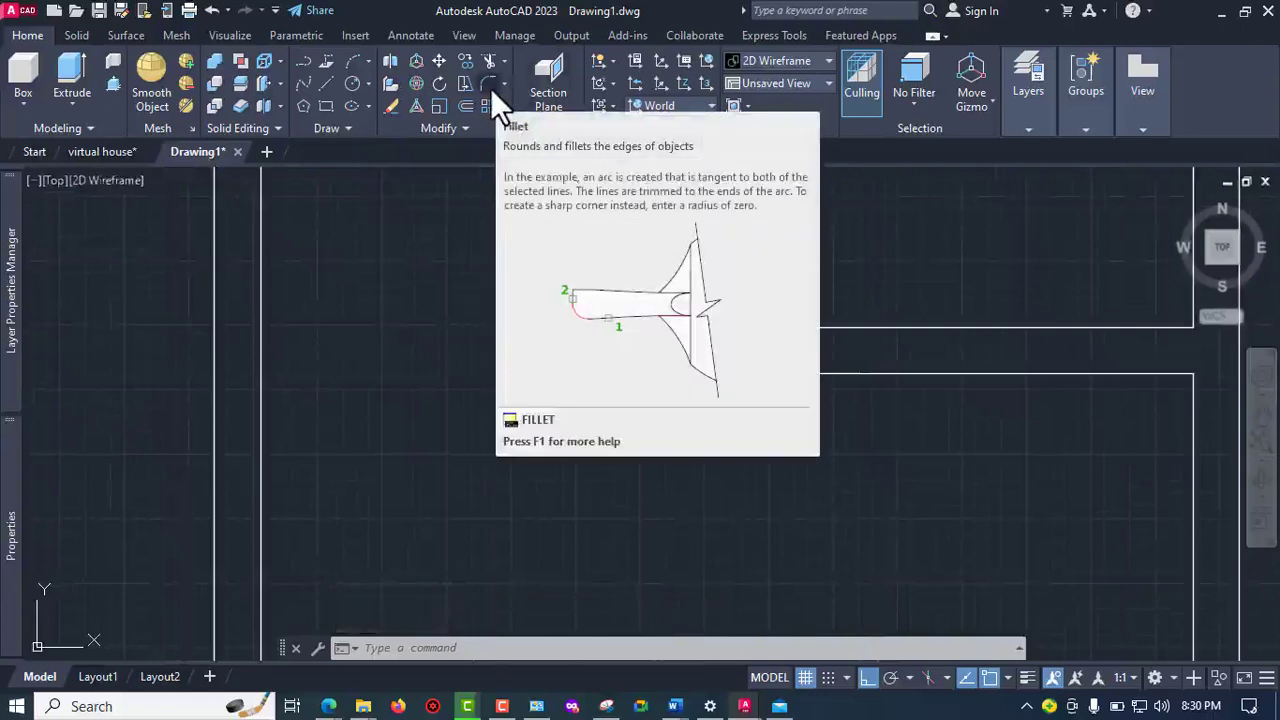
scroll(940, 382, "down", 2)
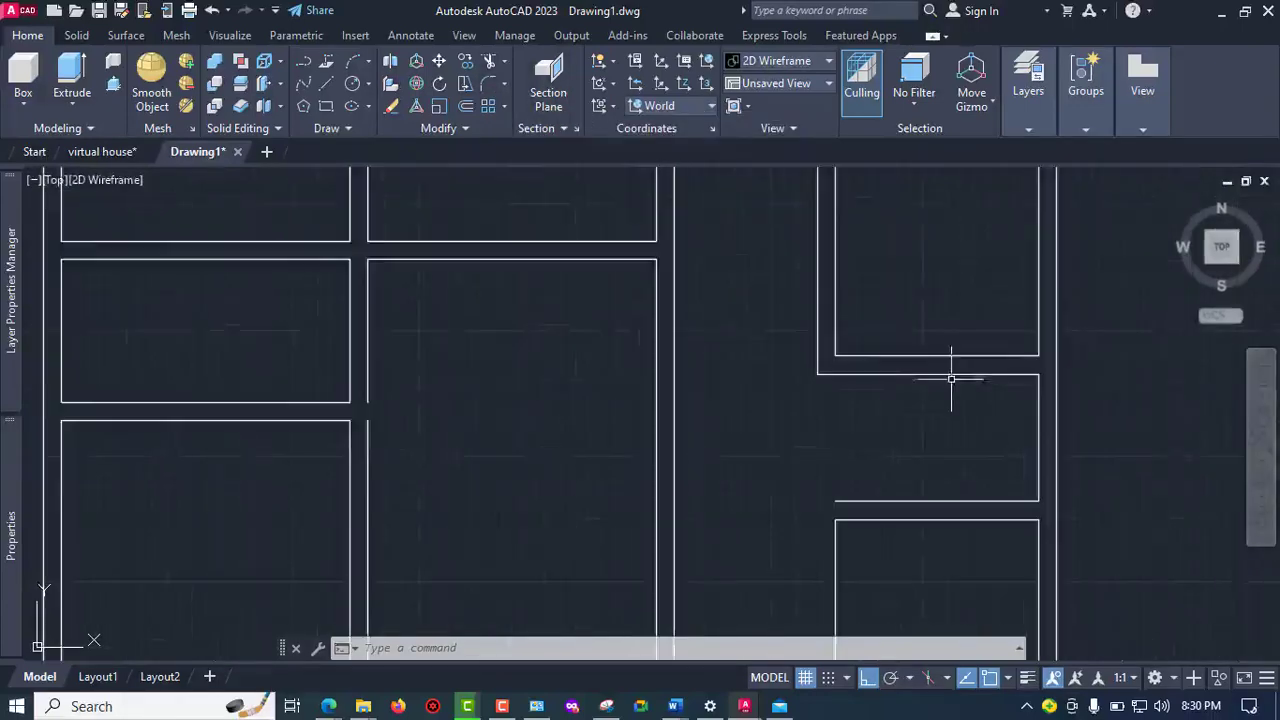
middle_click_drag(900, 360, 845, 402)
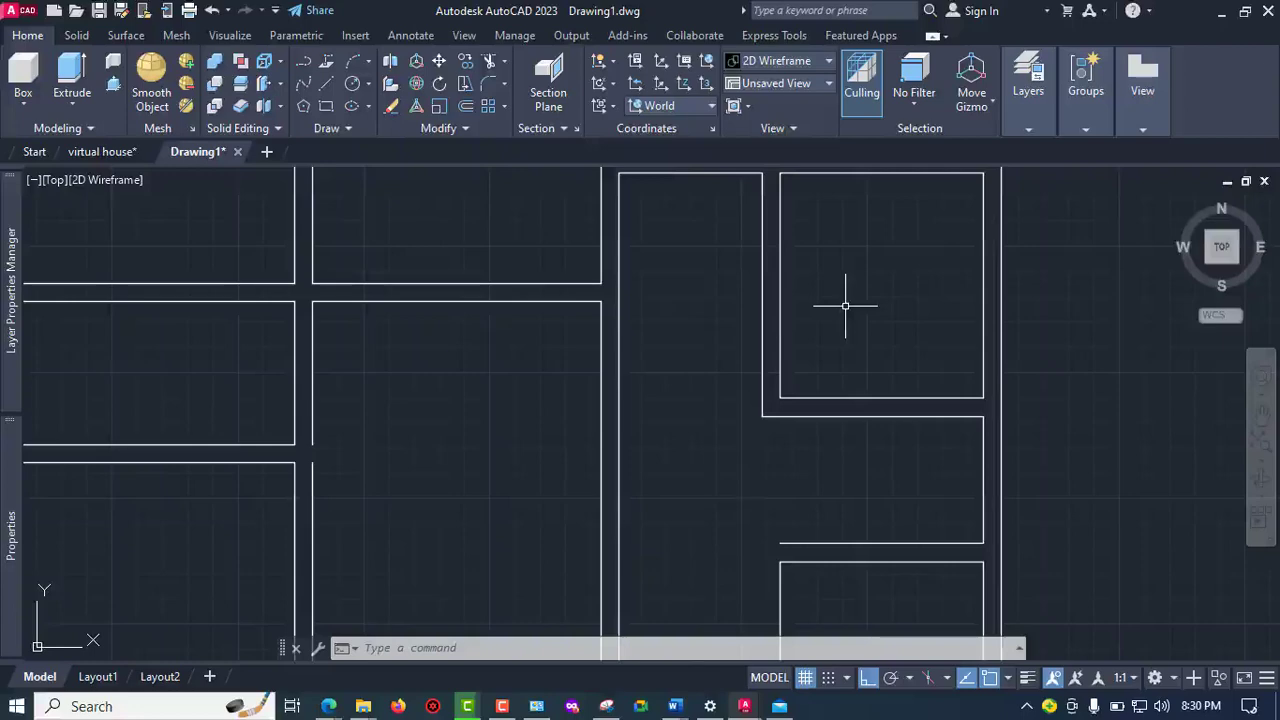
Fillet the lowest east room's corridor-side vertical line with the long horizontal line crossing it at radius 200
scroll(863, 374, "down", 2)
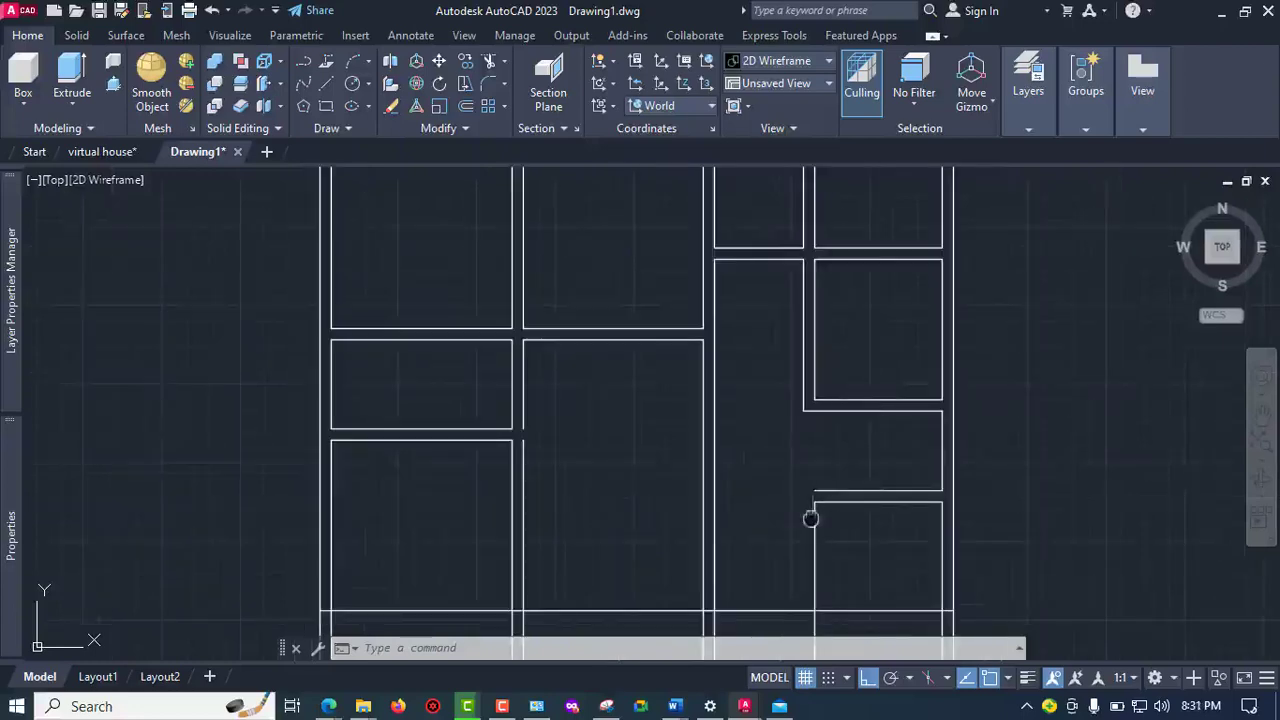
middle_click_drag(811, 517, 794, 341)
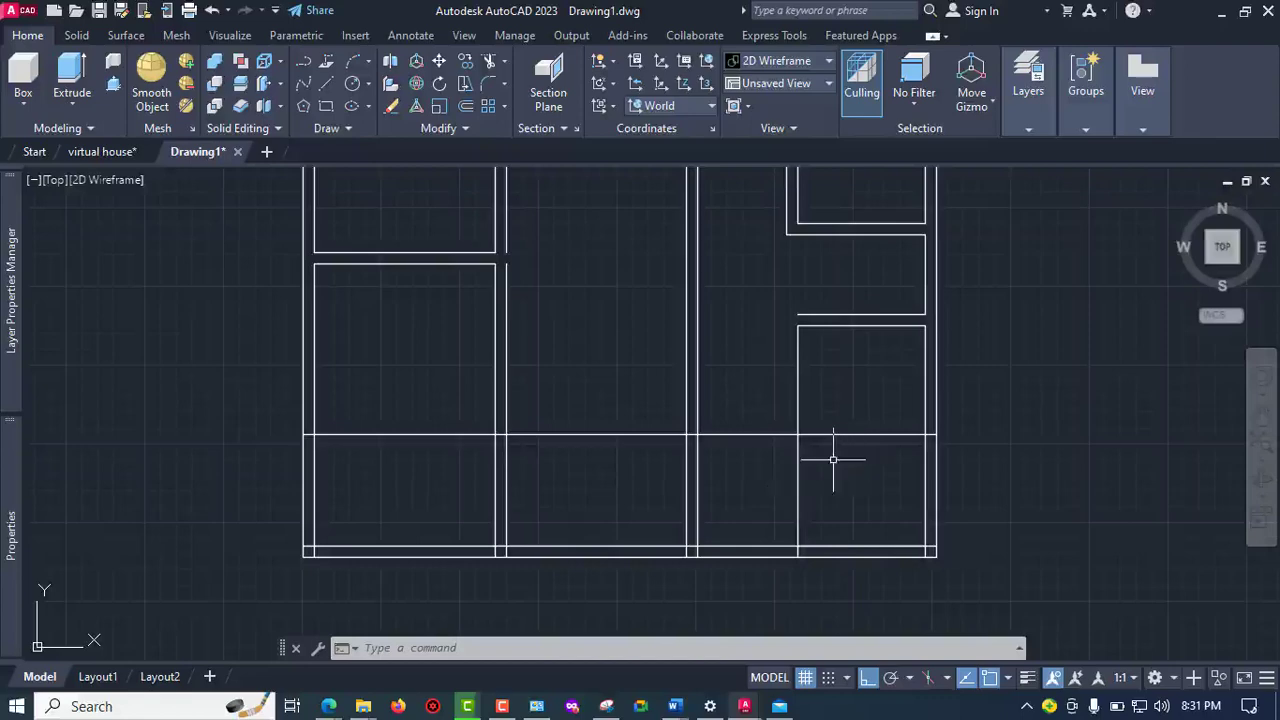
type("f")
key("Return")
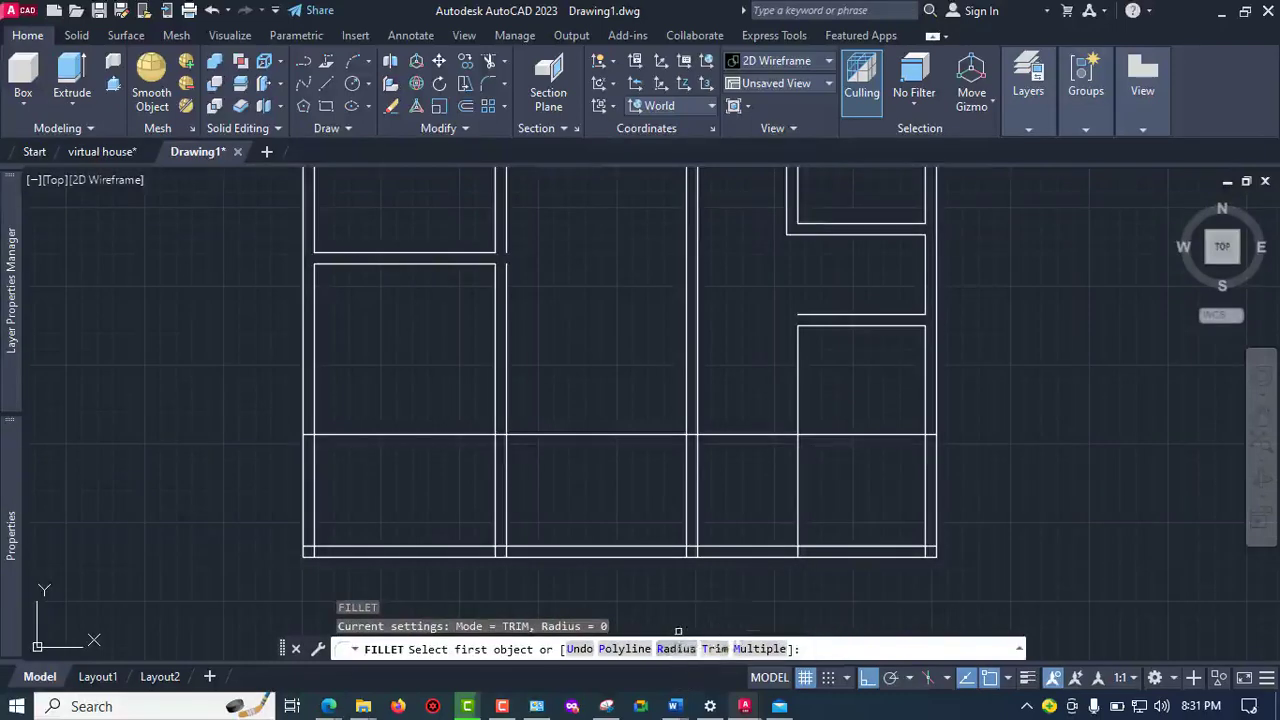
left_click(676, 648)
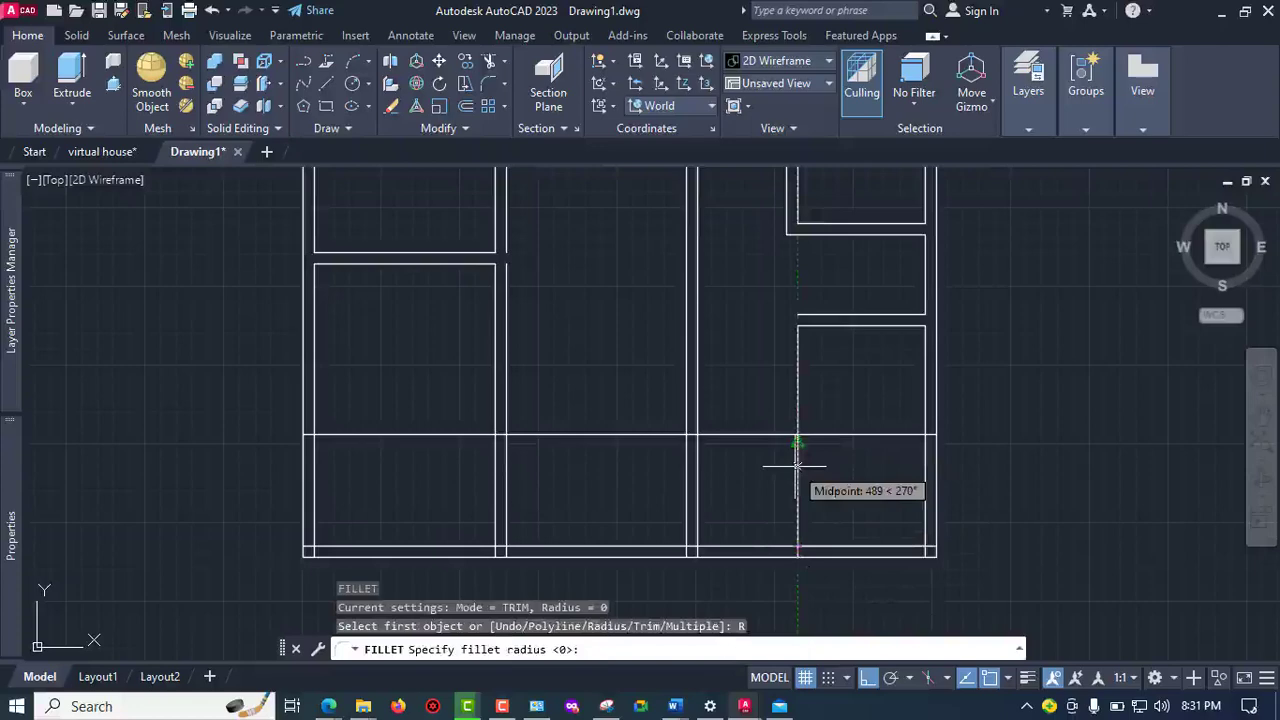
type("200")
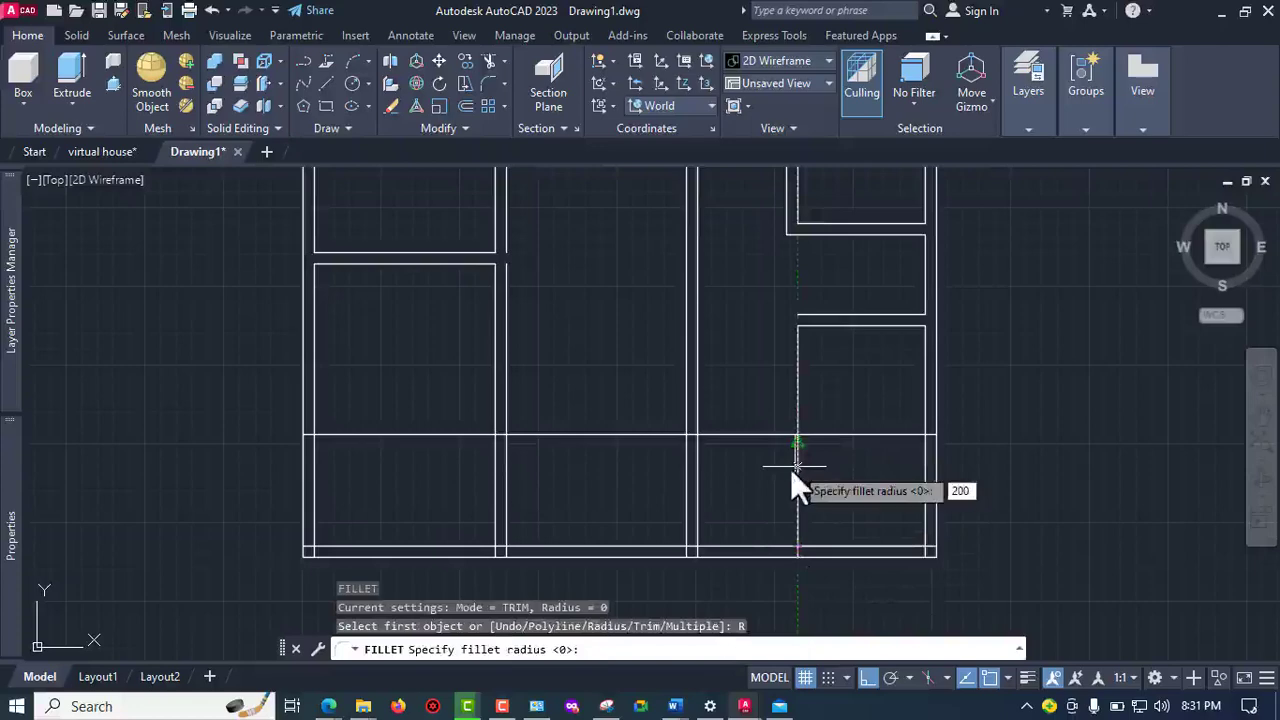
key("Return")
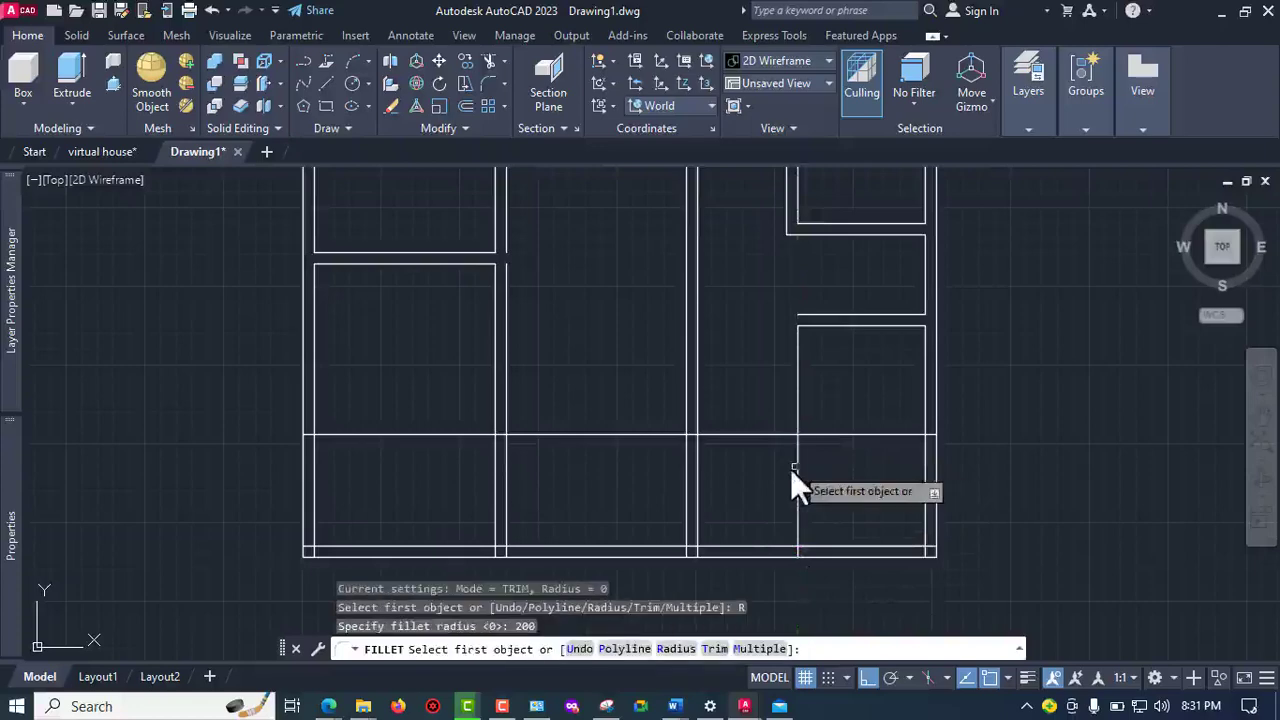
left_click(797, 468)
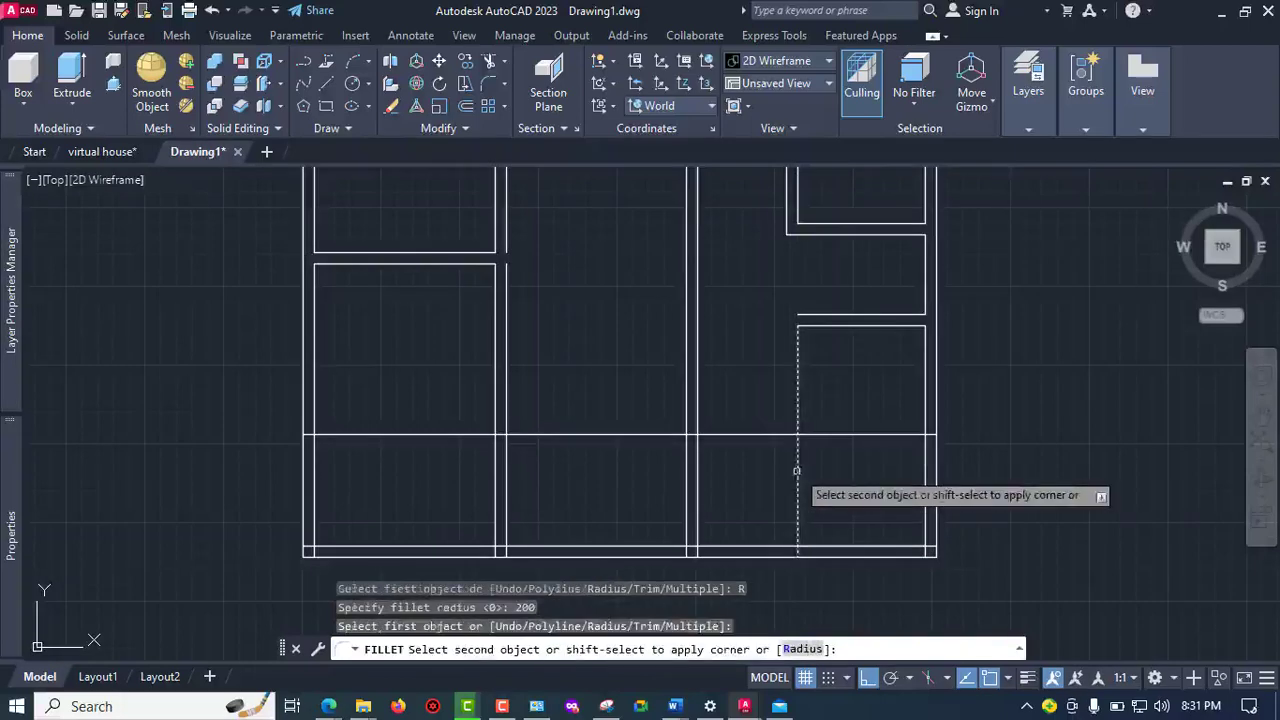
left_click(822, 436)
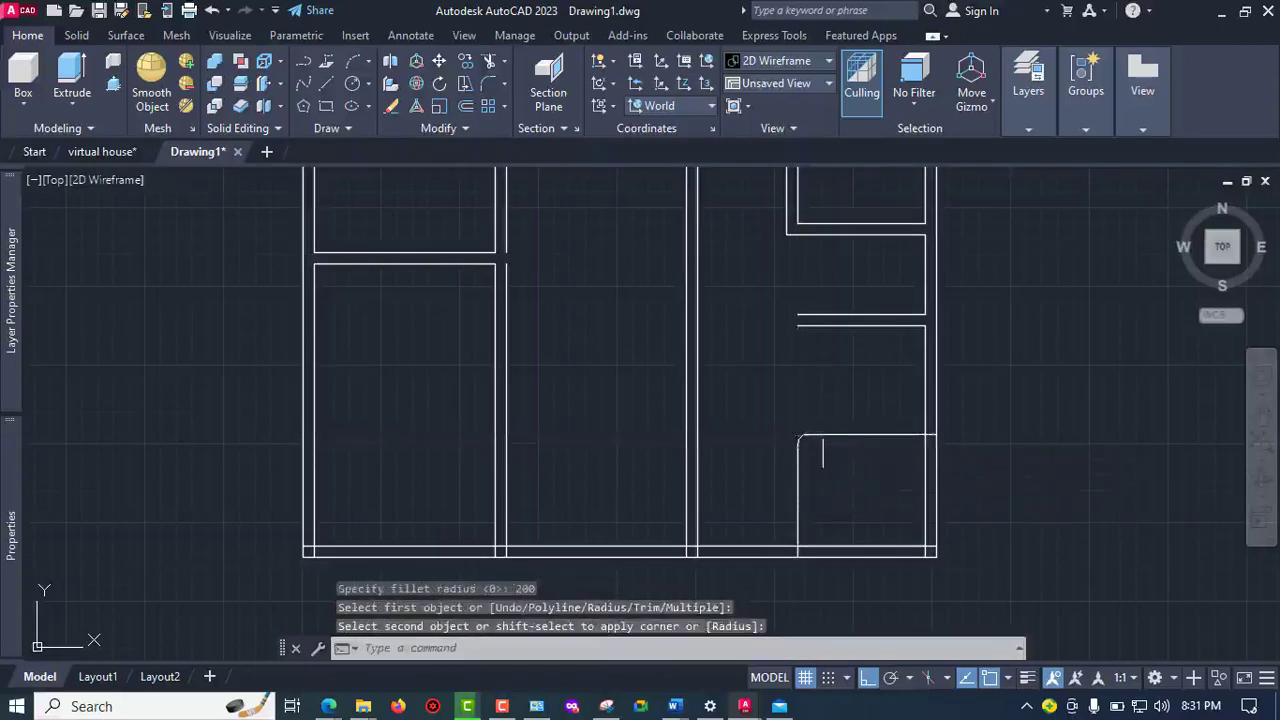
Try to turn the rounded corner of the lowest east room into a square one with Fillet at radius 0
scroll(818, 437, "up", 5)
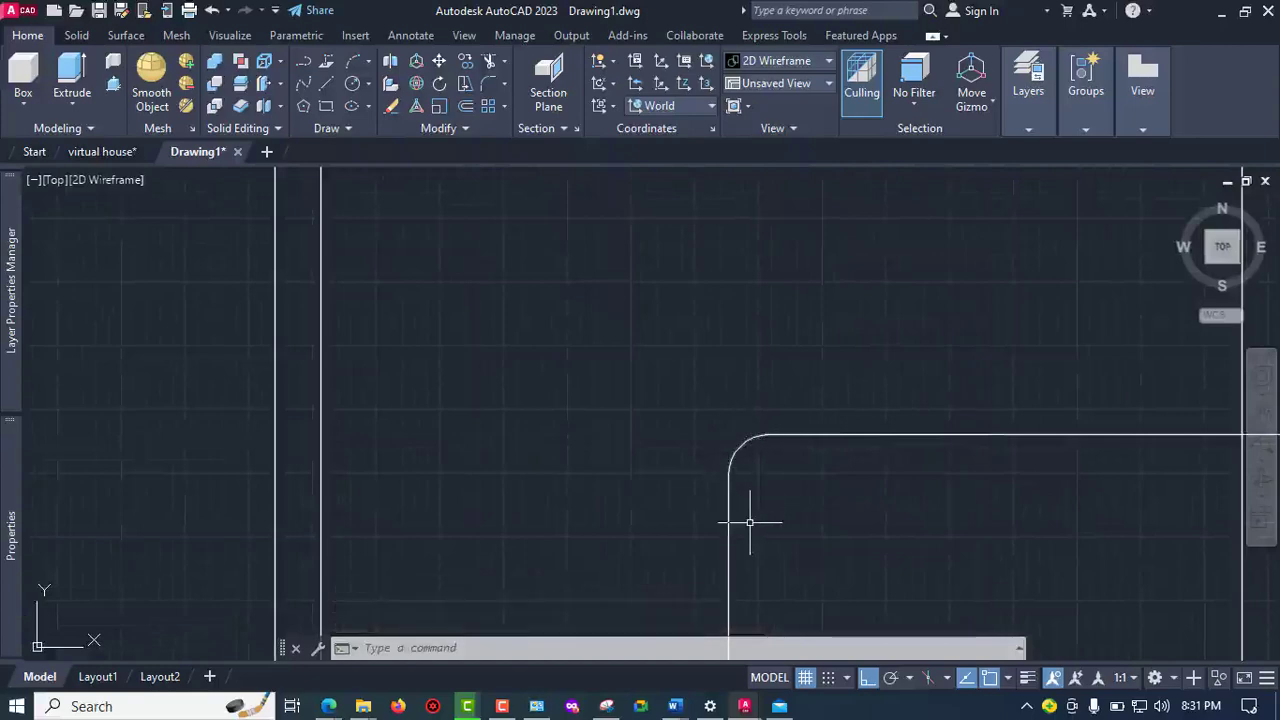
type("f")
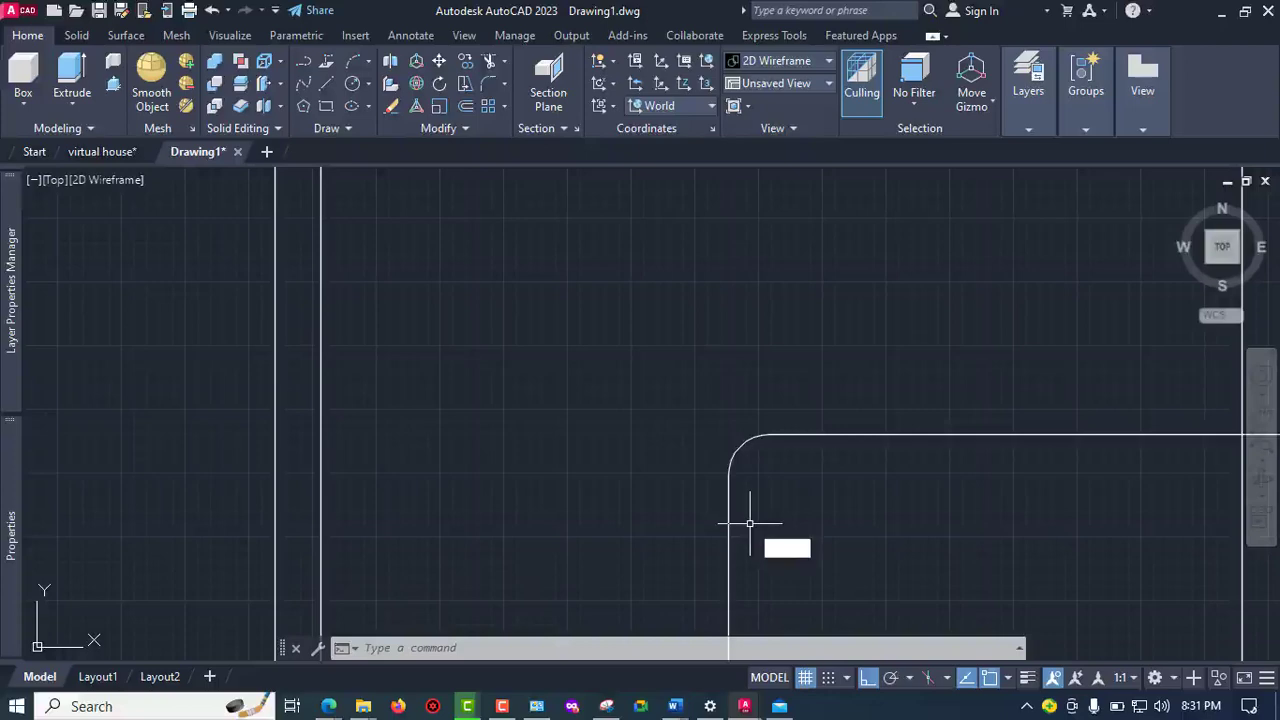
key("Return")
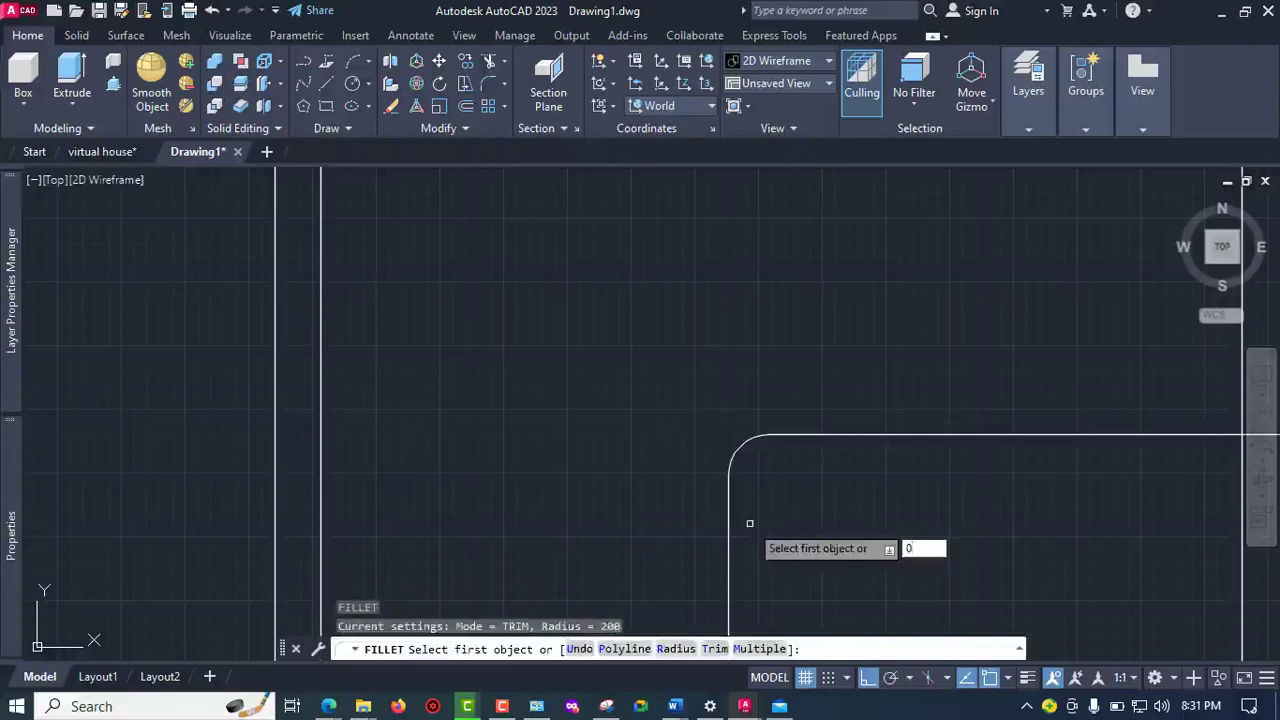
type("0")
key("Return")
left_click(729, 549)
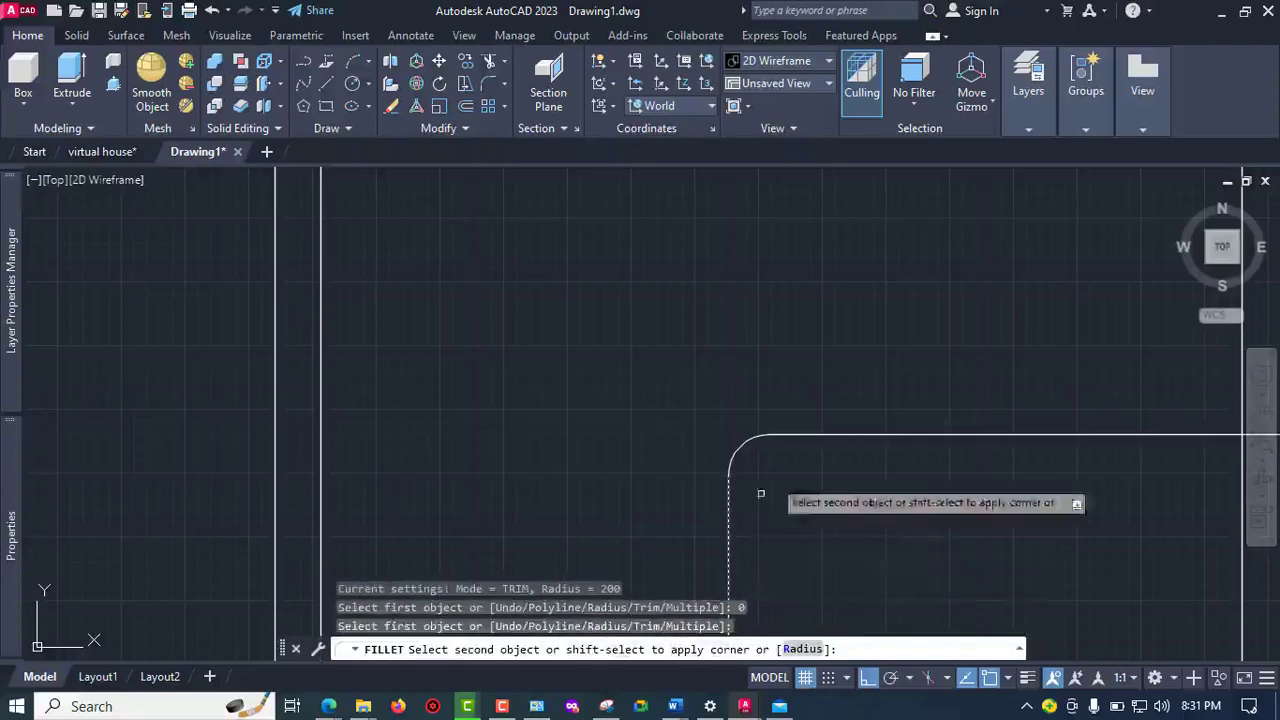
left_click(803, 433)
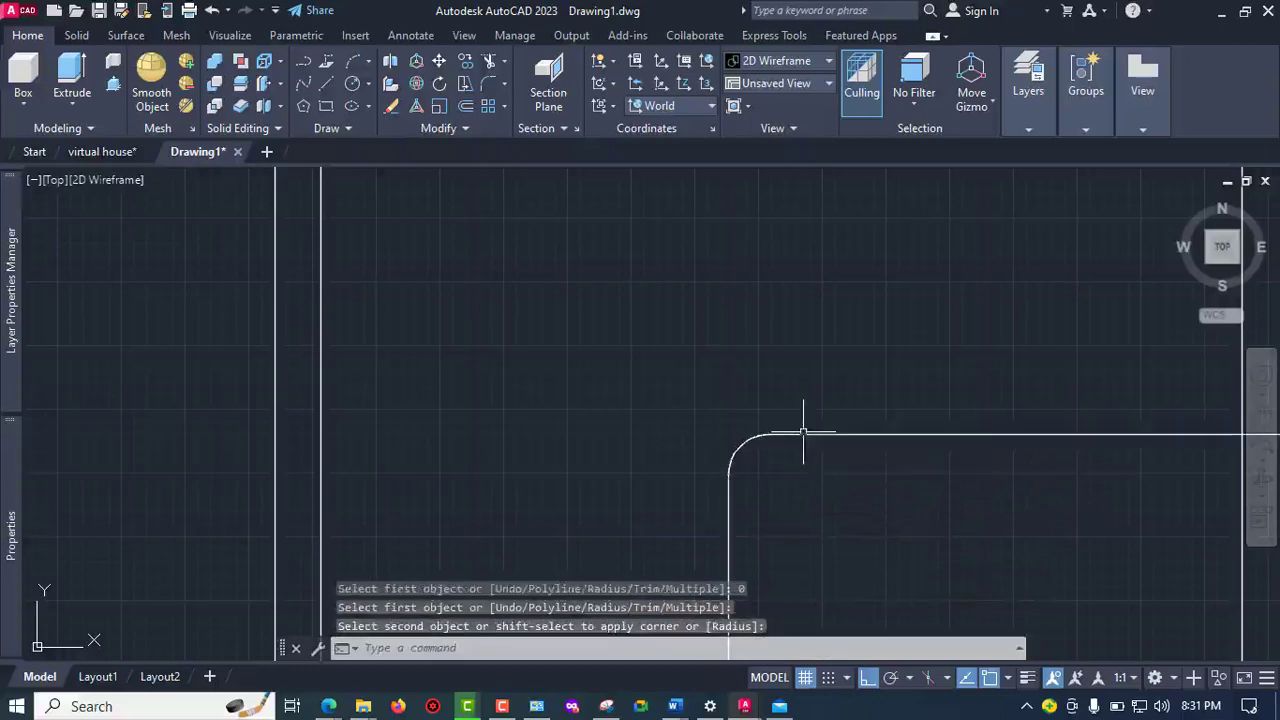
scroll(797, 467, "down", 3)
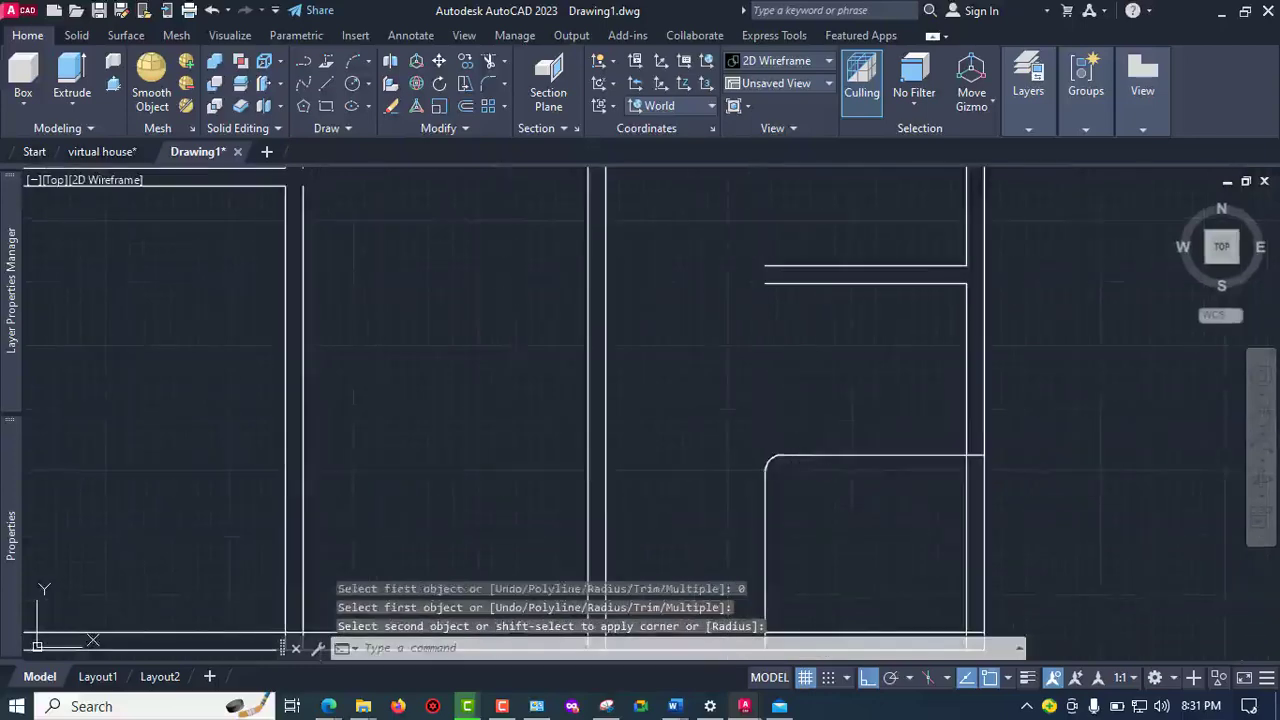
Undo the Fillet operations on the lowest east room's corner to restore the crossing wall lines
key("ctrl+z")
key("ctrl+z")
key("ctrl+z")
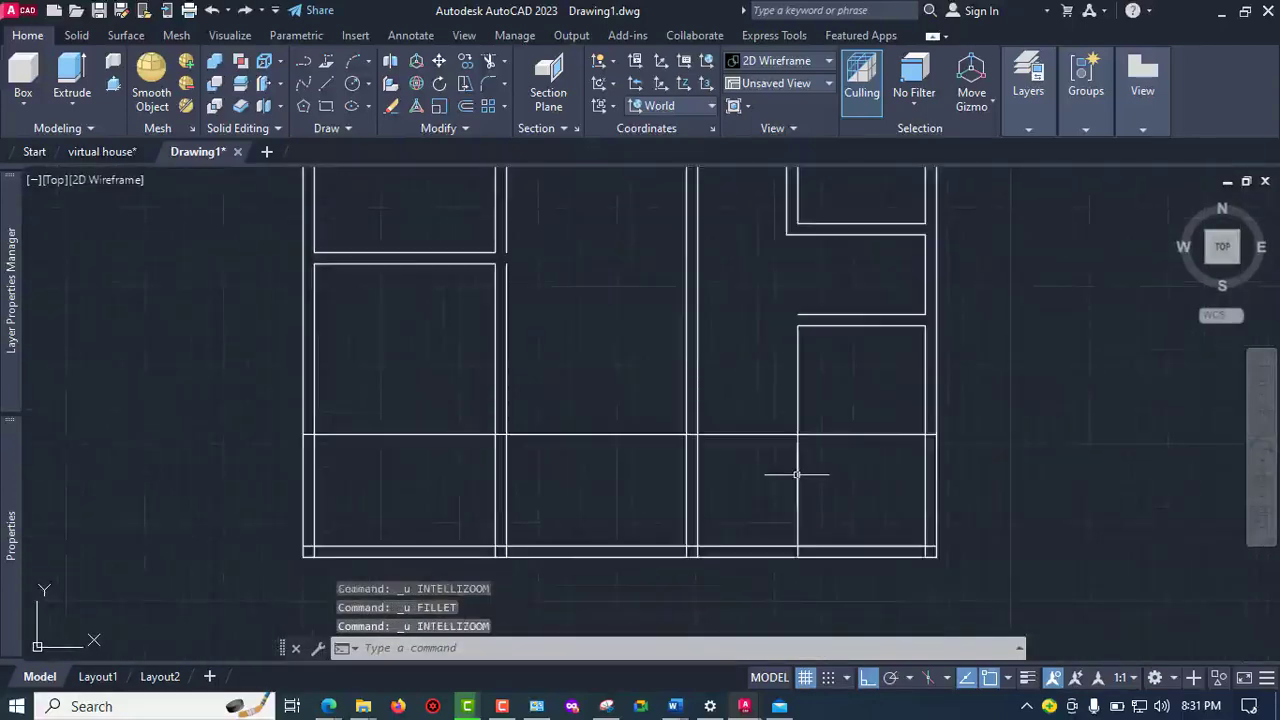
key("ctrl+z")
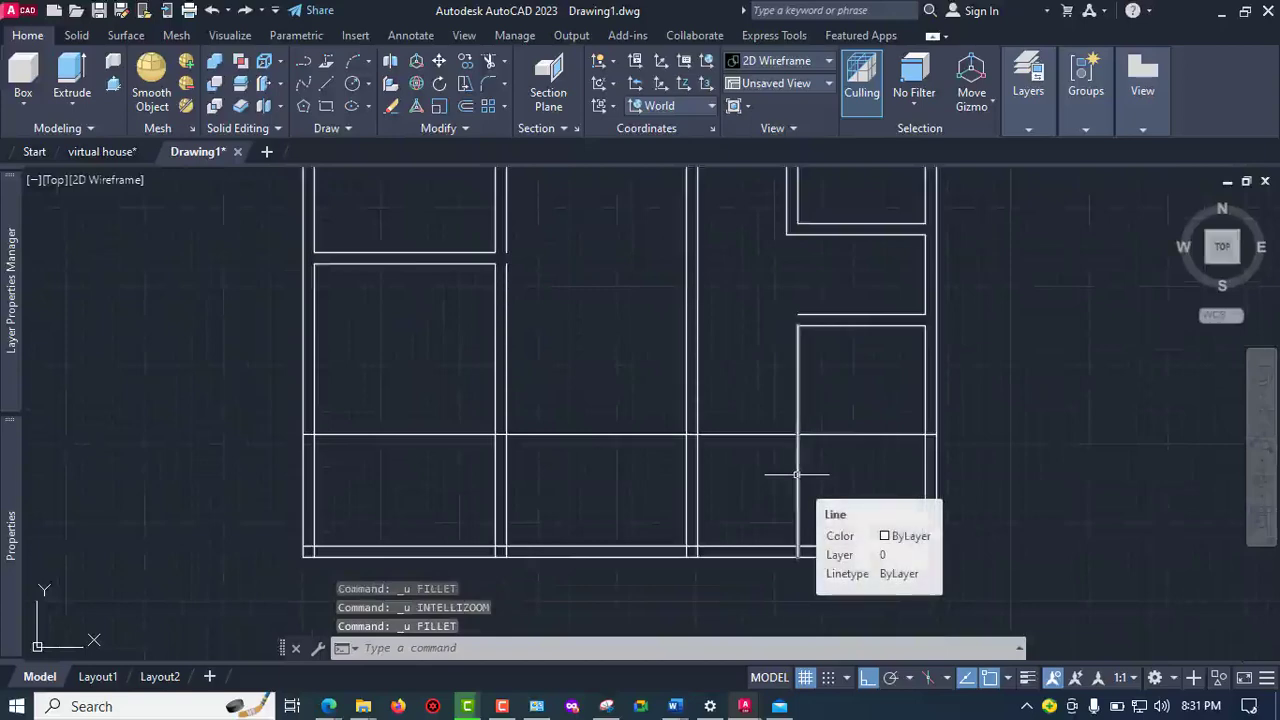
Fillet the lowest east room's corridor-side vertical line with the crossing horizontal line at radius 0, keeping the lower and eastern portions
type("f")
key("Return")
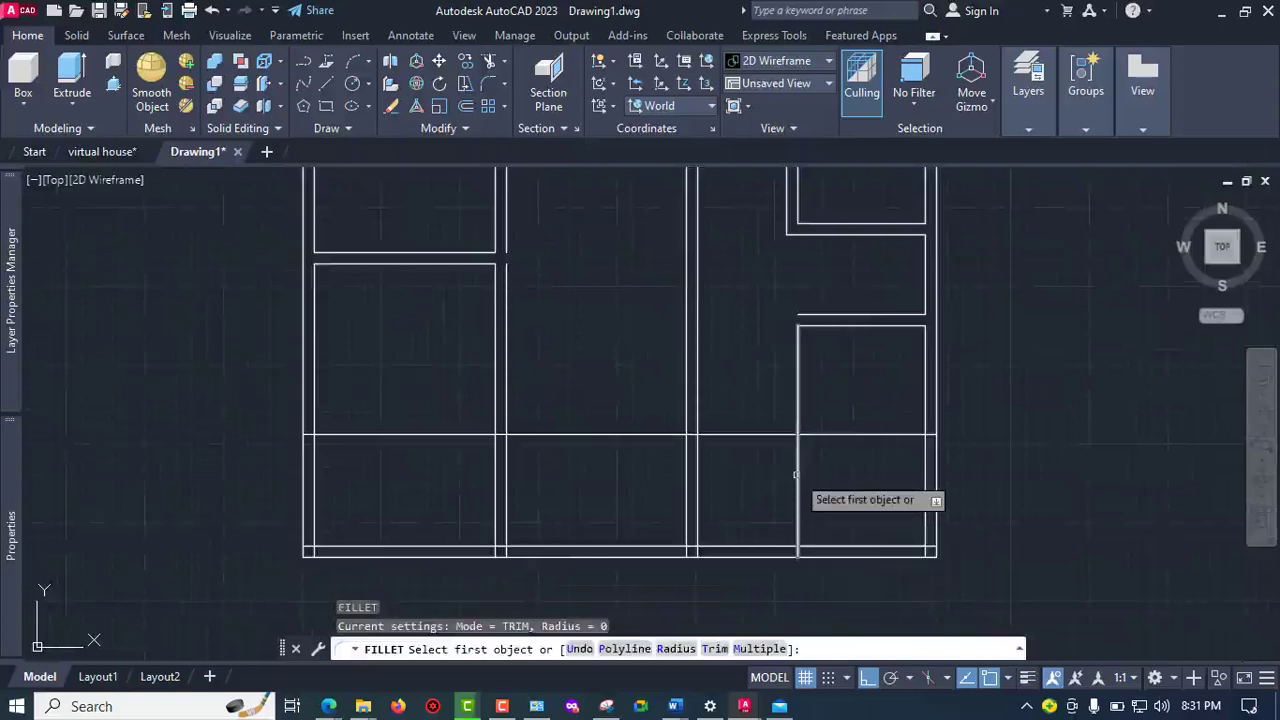
type("r")
key("Return")
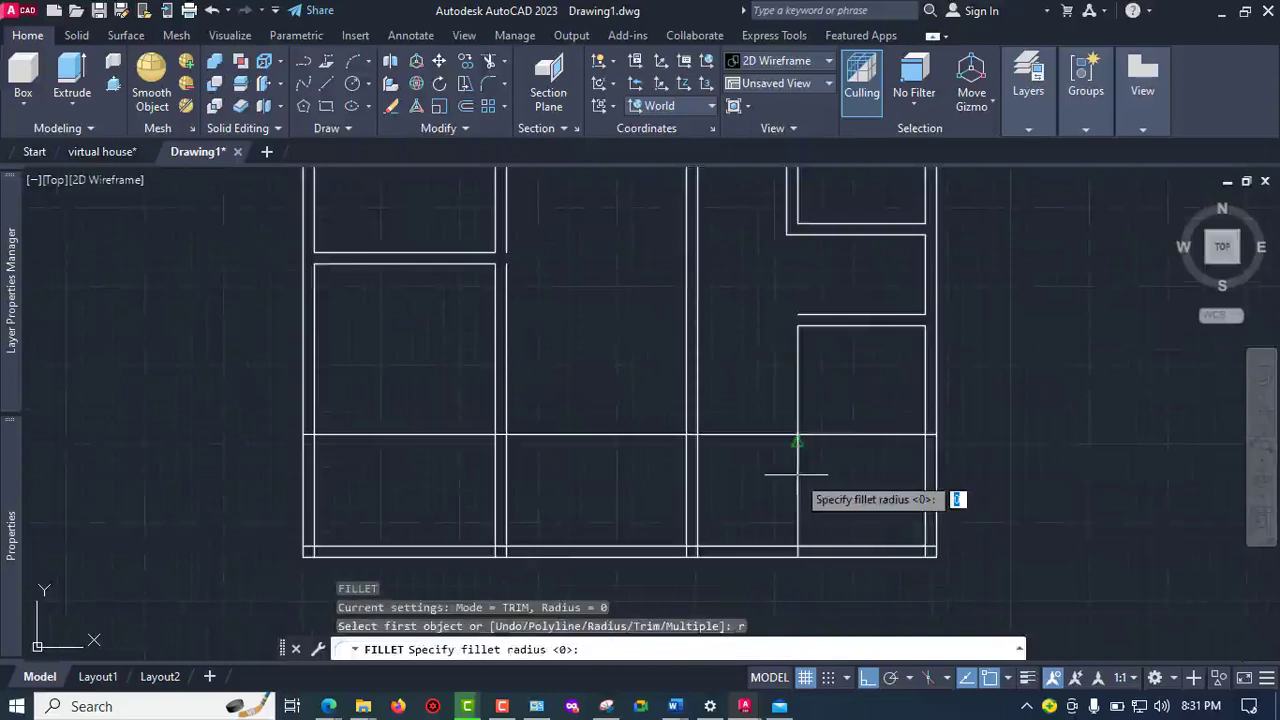
key("Return")
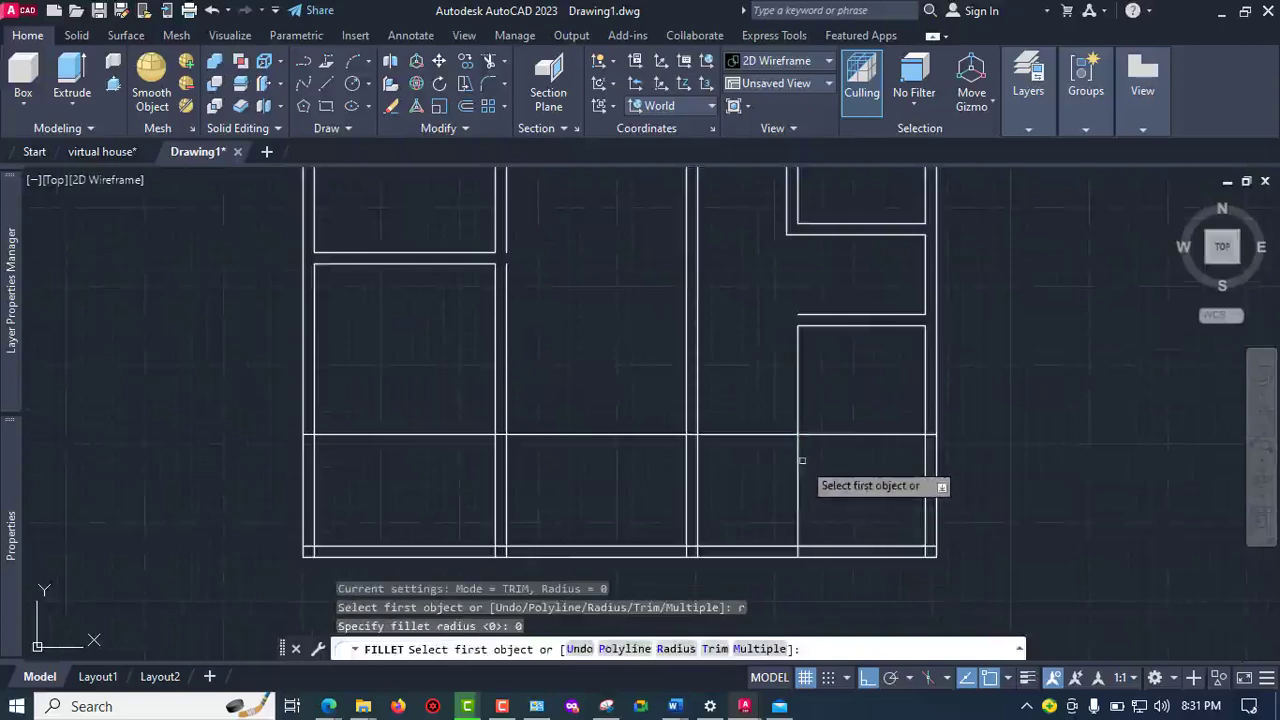
left_click(798, 445)
scroll(798, 445, "up", 3)
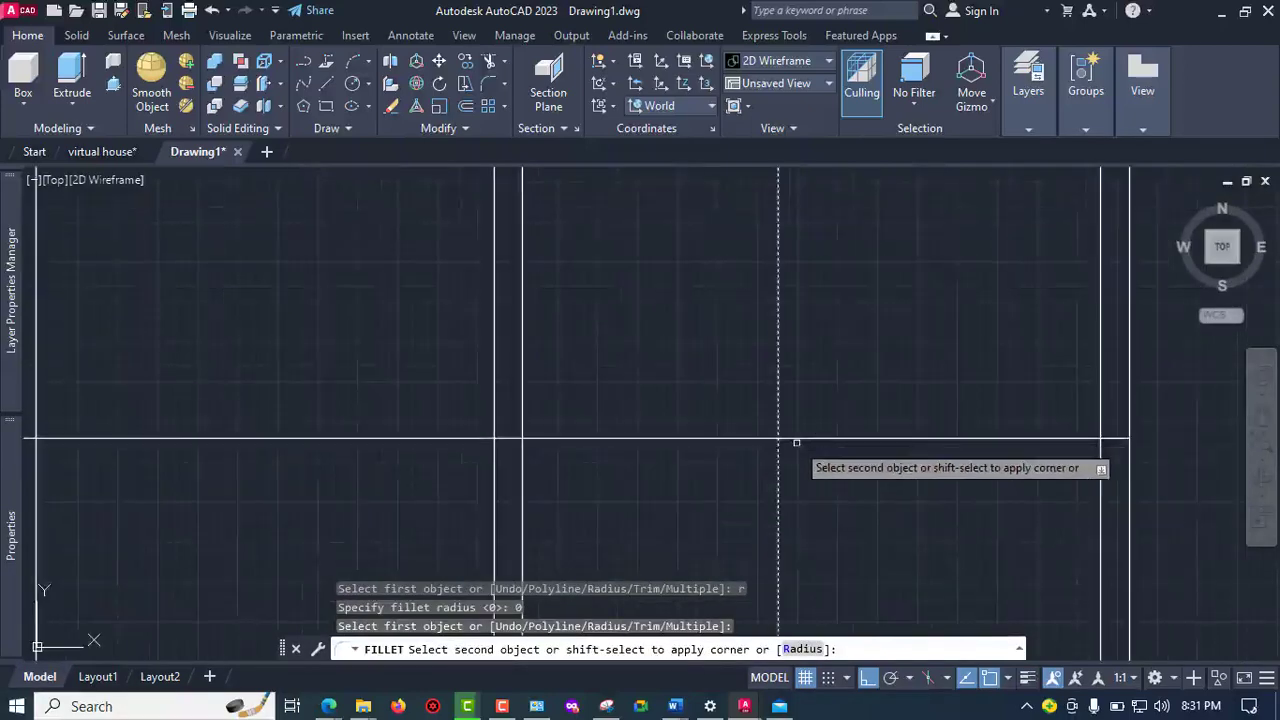
left_click(796, 437)
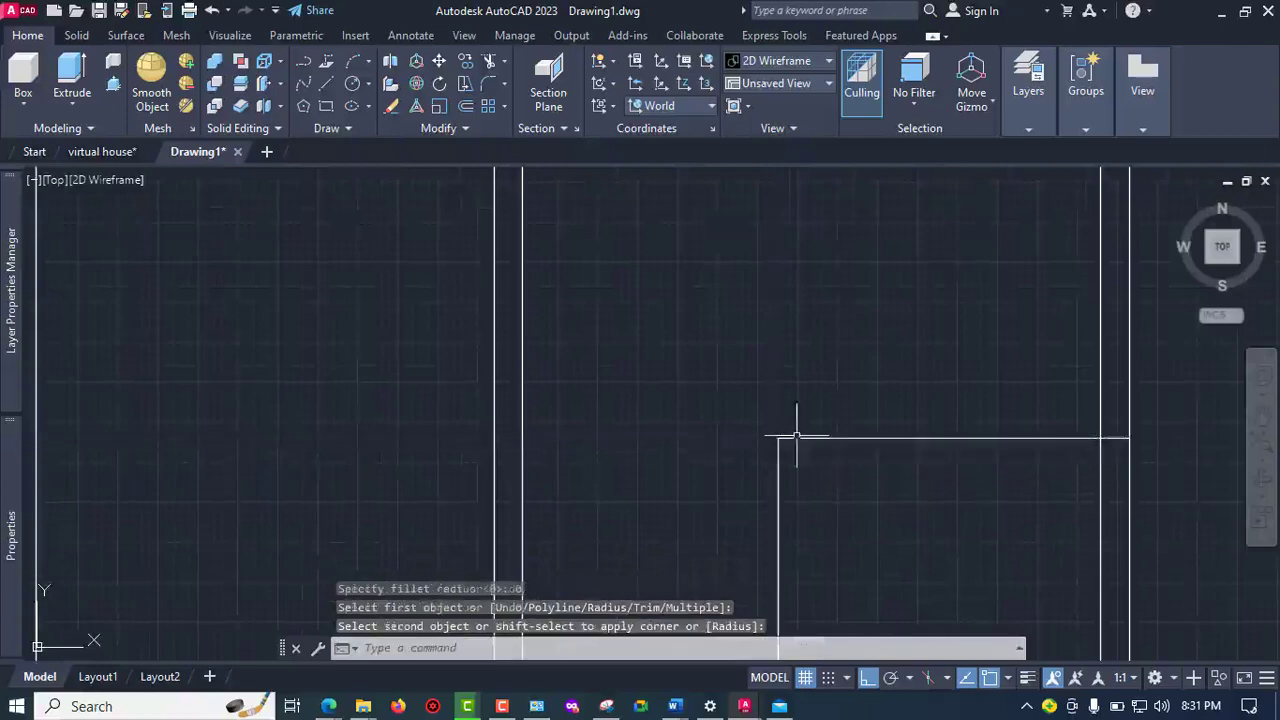
Erase the lowest east room's corridor-side vertical line and the horizontal line that meets it at the corner
scroll(795, 440, "up", 2)
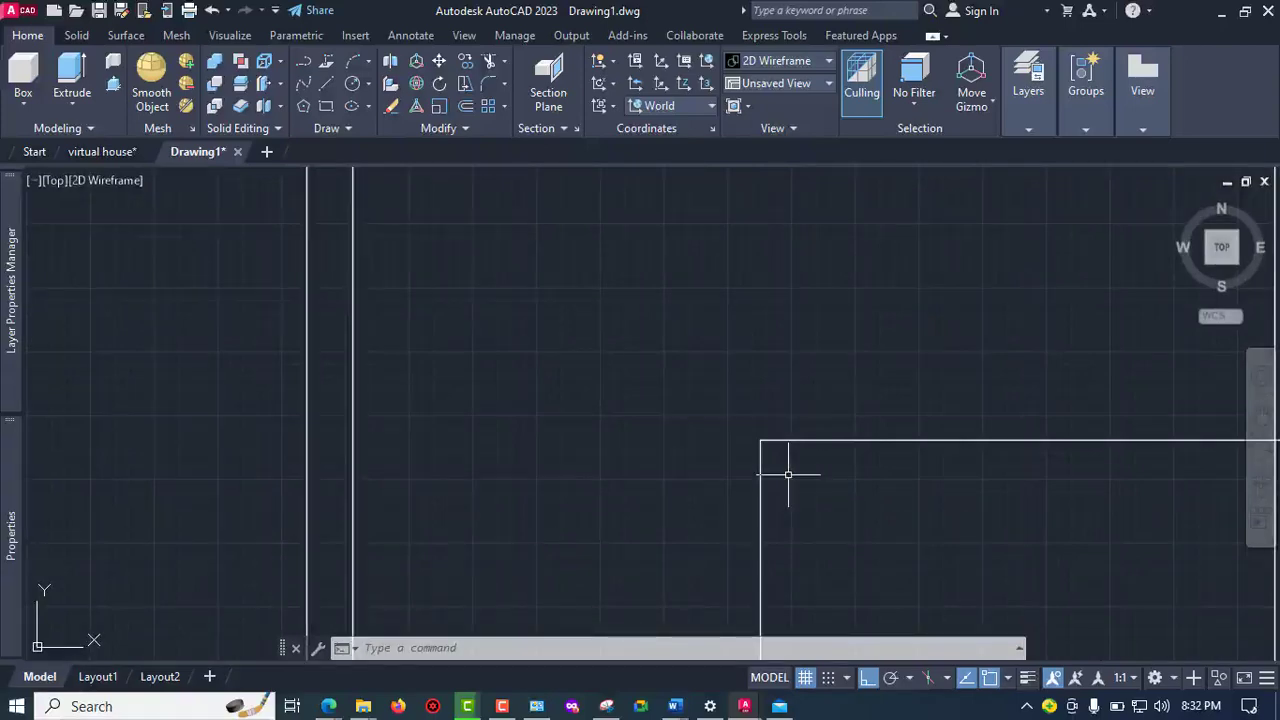
scroll(788, 475, "down", 1)
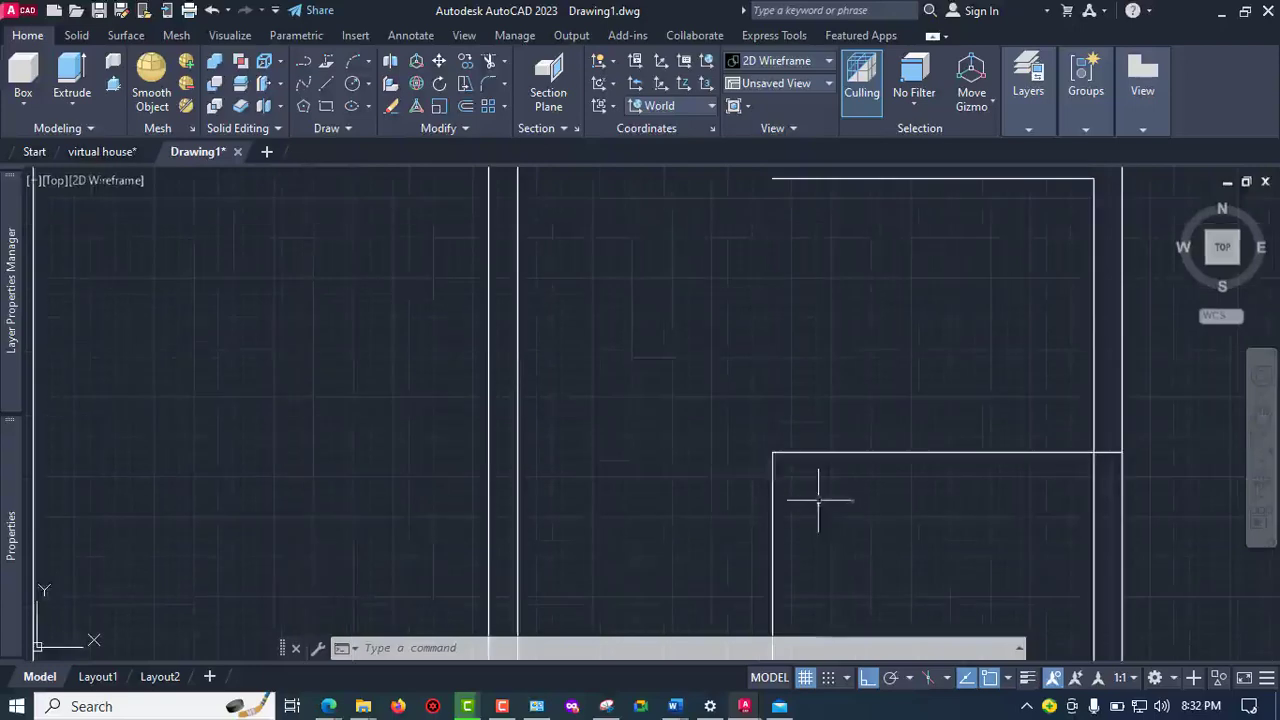
left_click(837, 512)
left_click(710, 405)
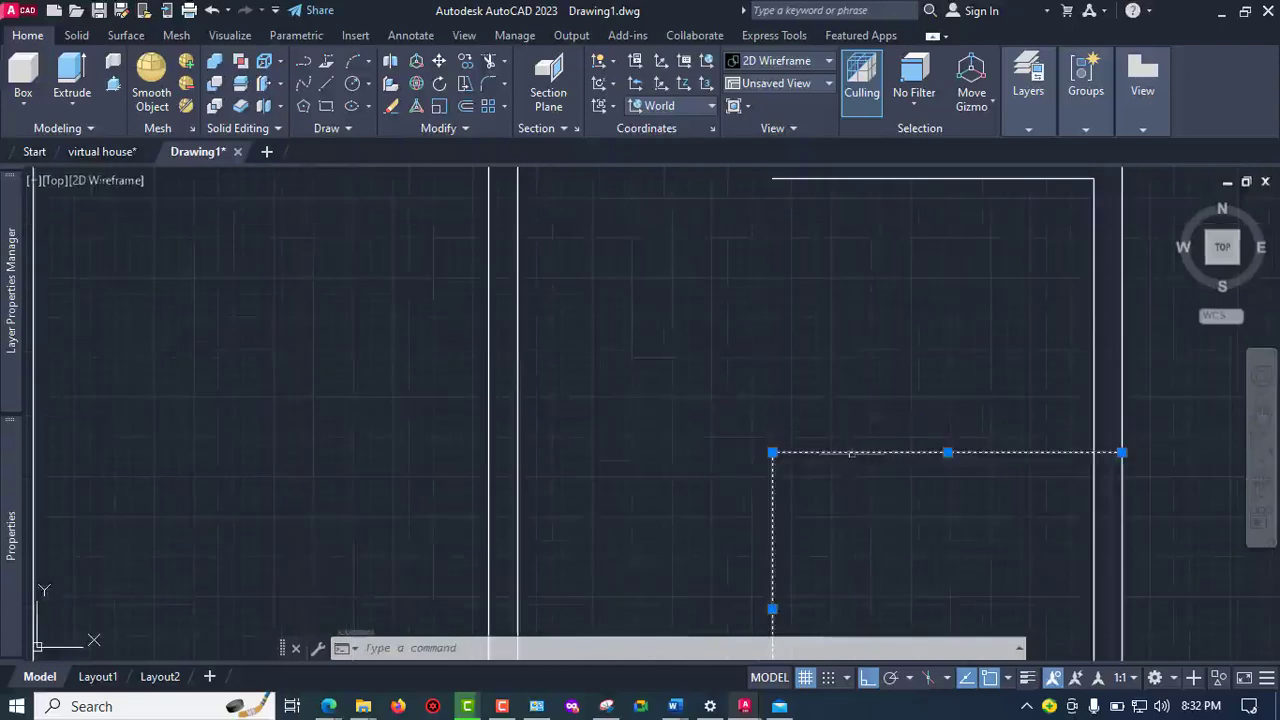
key("Delete")
scroll(852, 454, "down", 2)
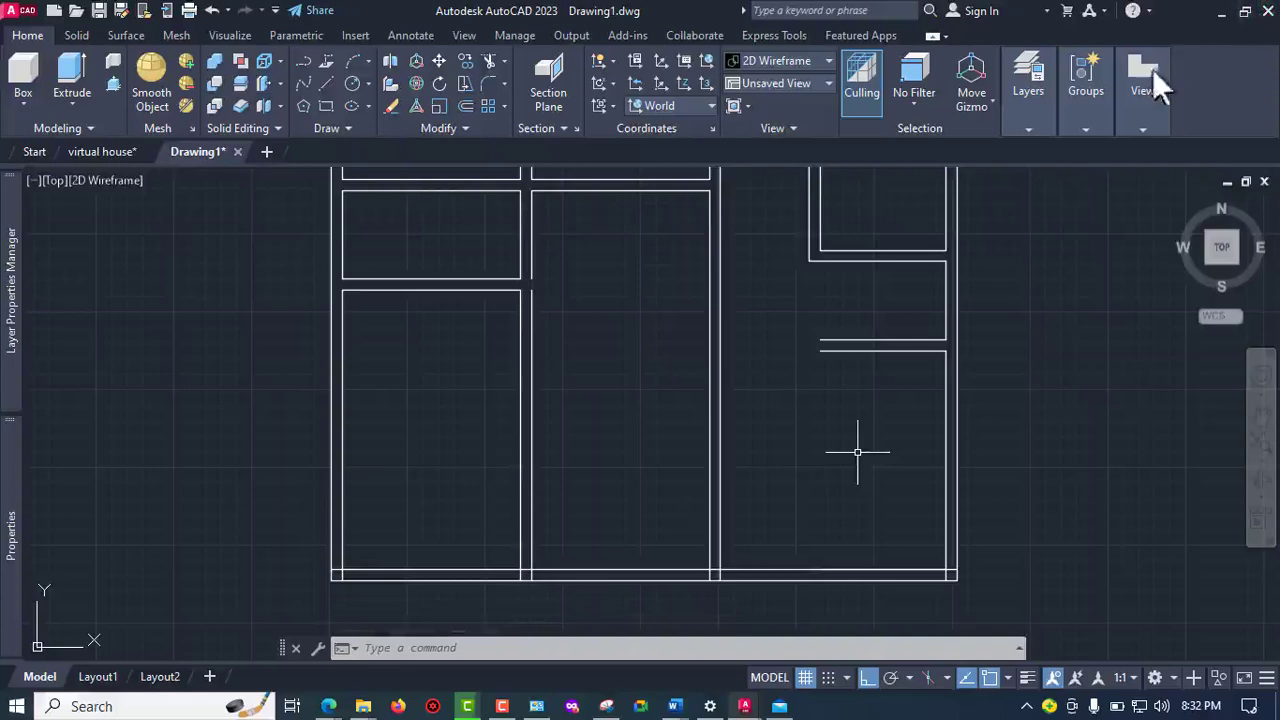
Try to stretch the east end of the middle room's upper horizontal line past the corridor's west wall line
scroll(910, 335, "down", 4)
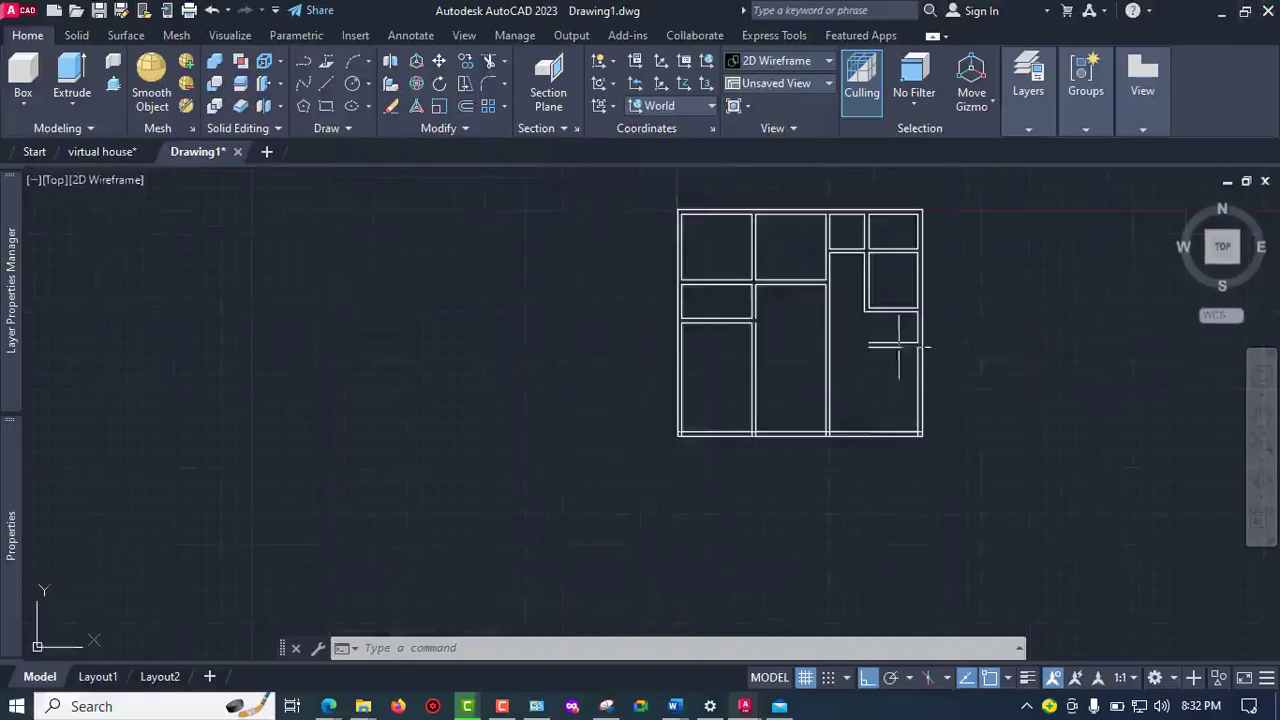
scroll(768, 310, "up", 4)
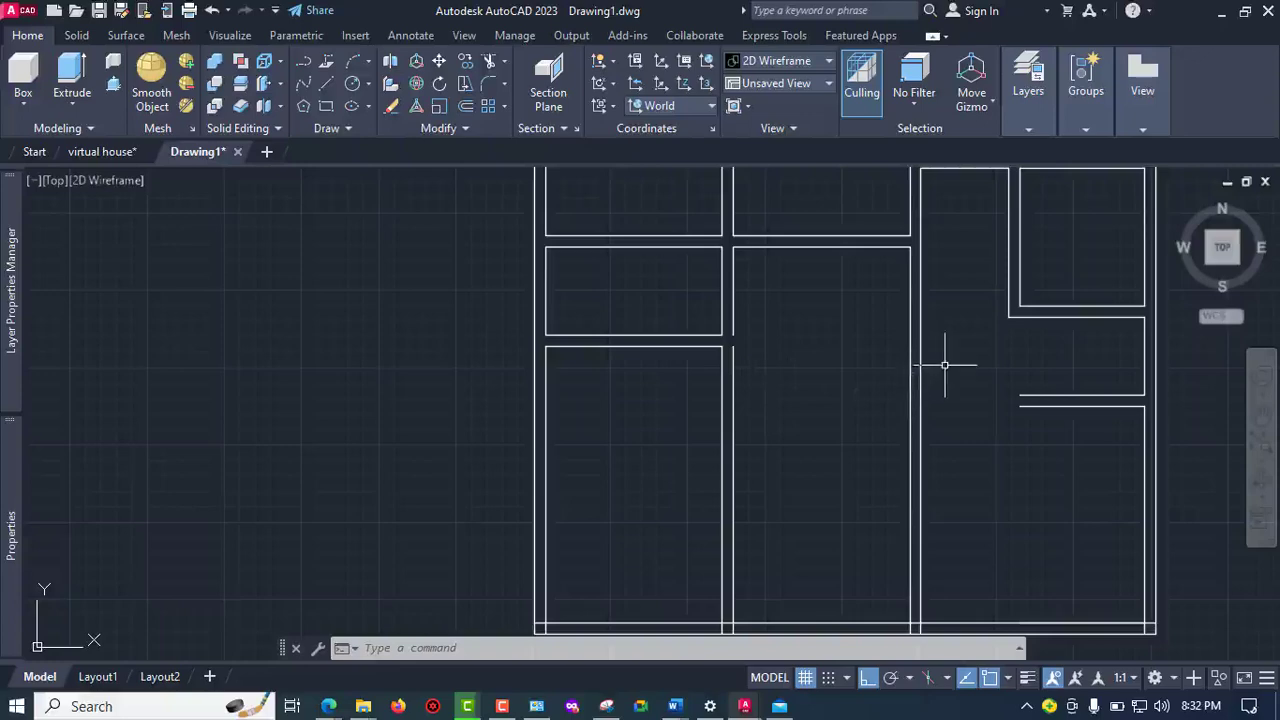
mouse_move(966, 343)
middle_mouse_down()
mouse_move(905, 385)
mouse_move(855, 397)
middle_mouse_up()
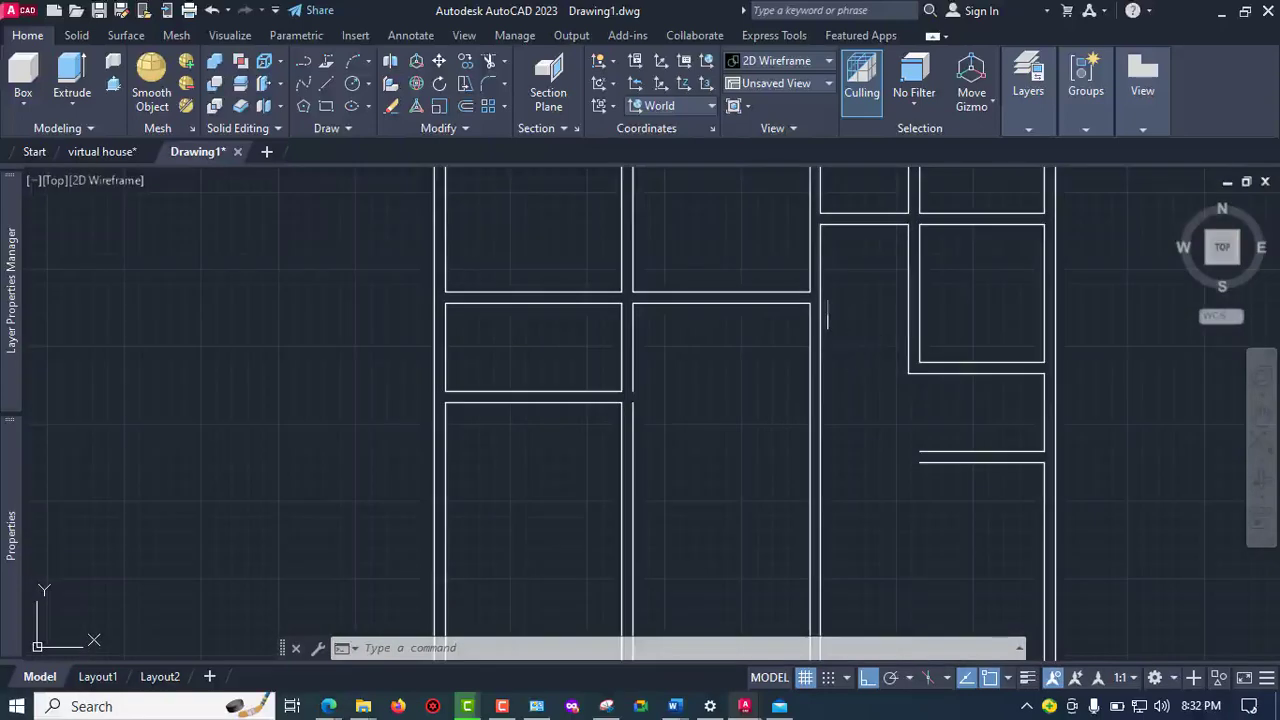
scroll(826, 290, "up", 4)
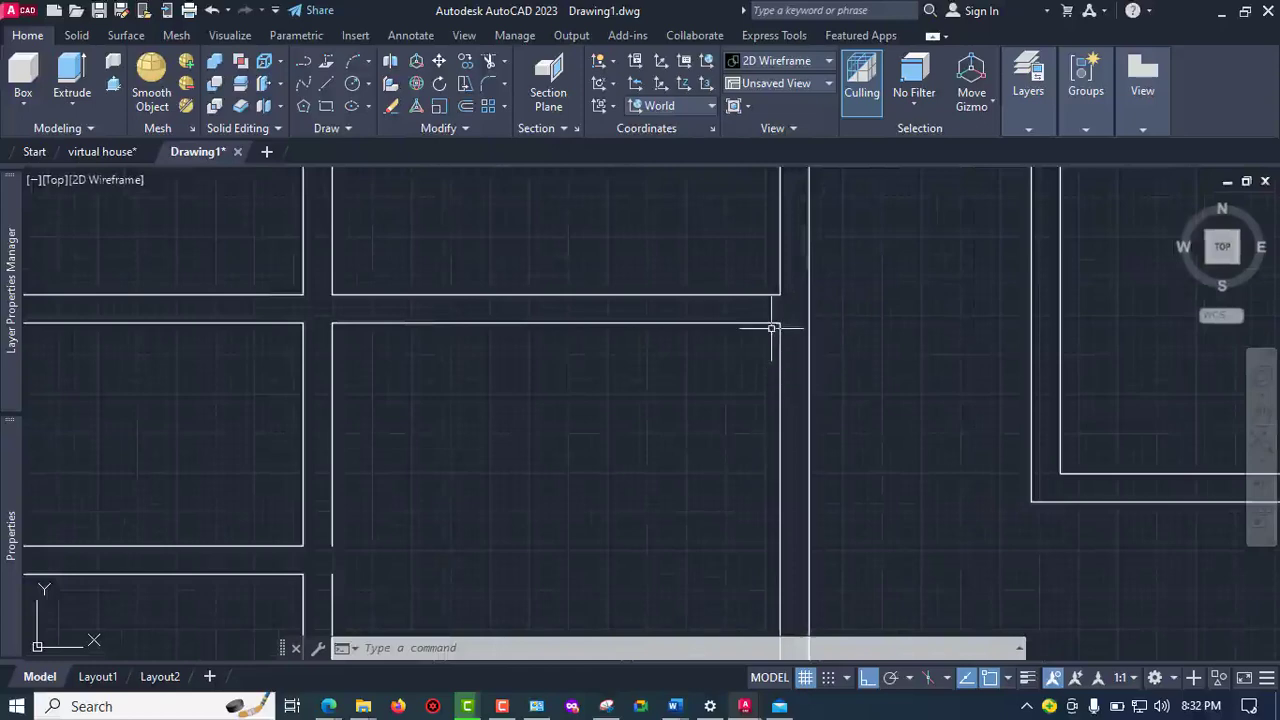
middle_click_drag(778, 334, 768, 408)
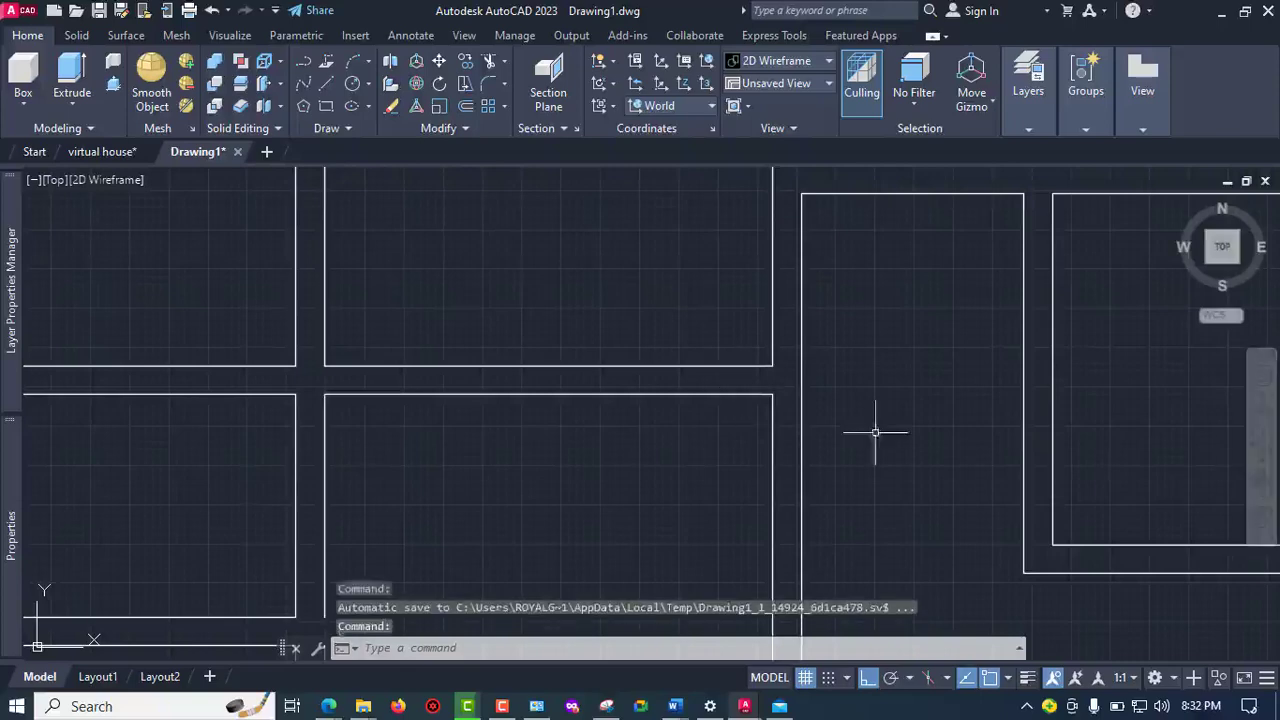
scroll(771, 421, "down", 2)
scroll(772, 421, "down", 2)
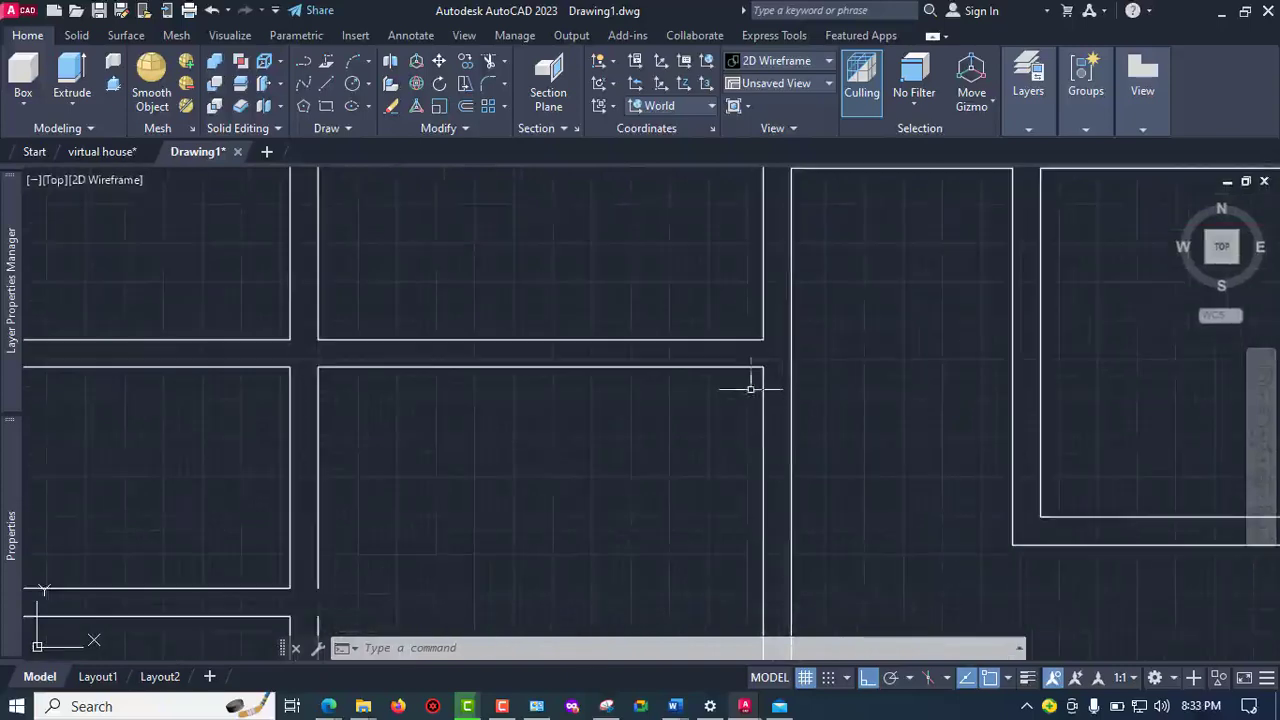
left_click(757, 367)
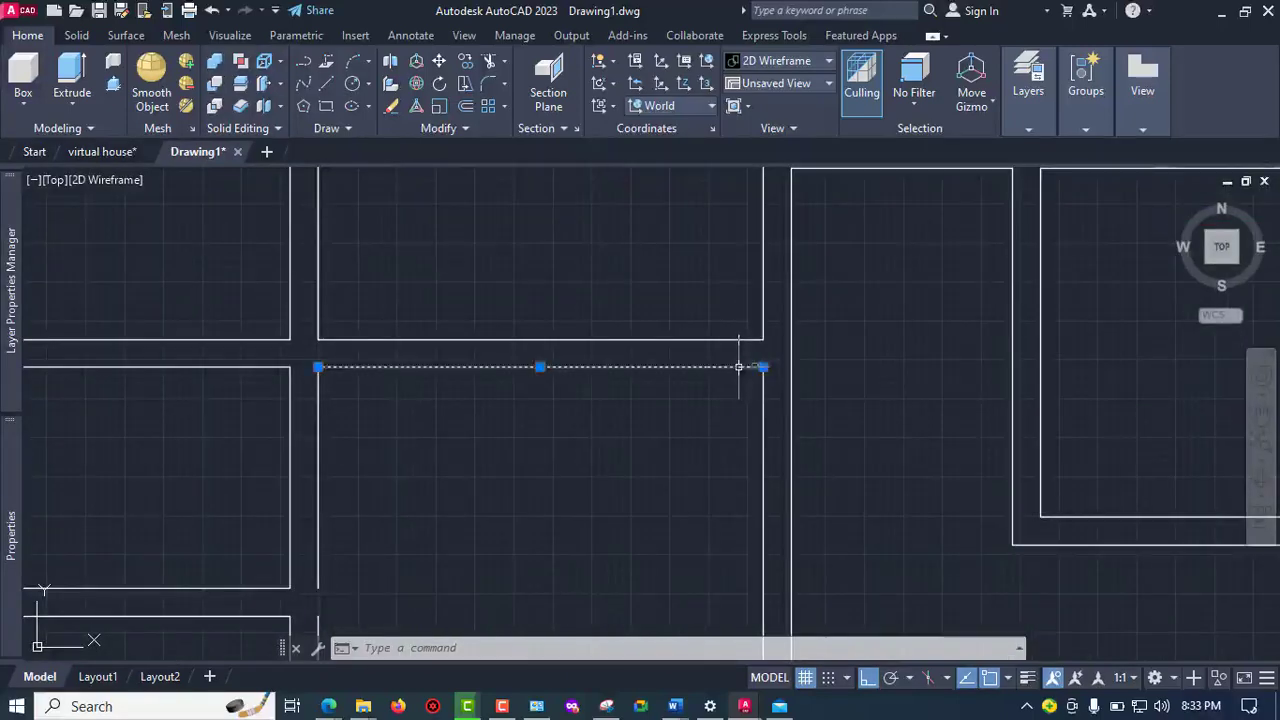
left_click(763, 367)
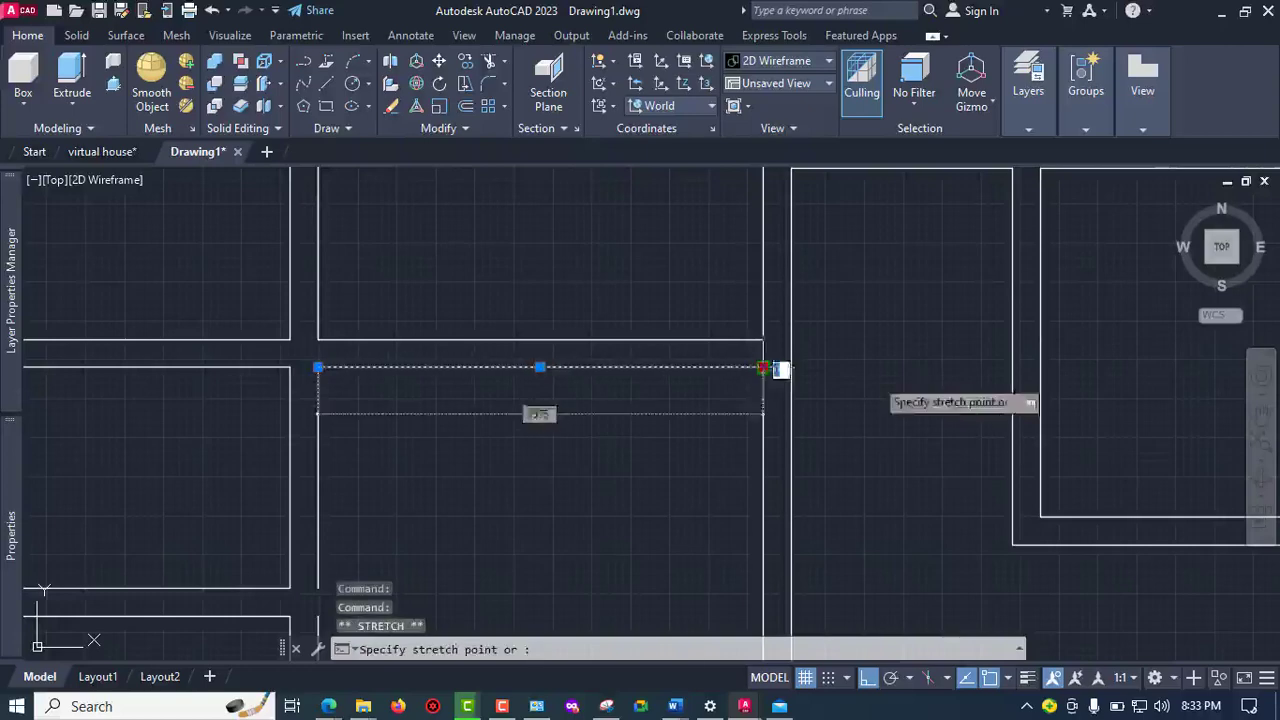
key("Escape")
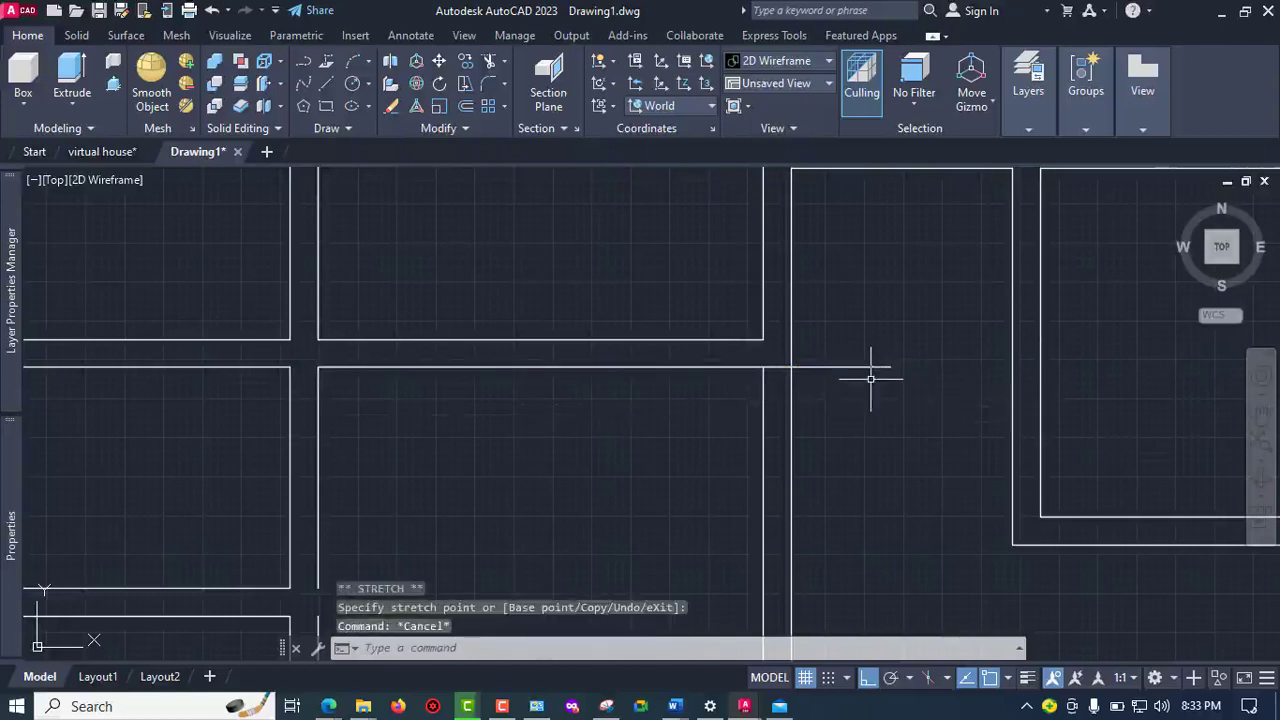
Try to trim the stretched line's overhang and the two vertical wall lines below it
type("tr")
key("Return")
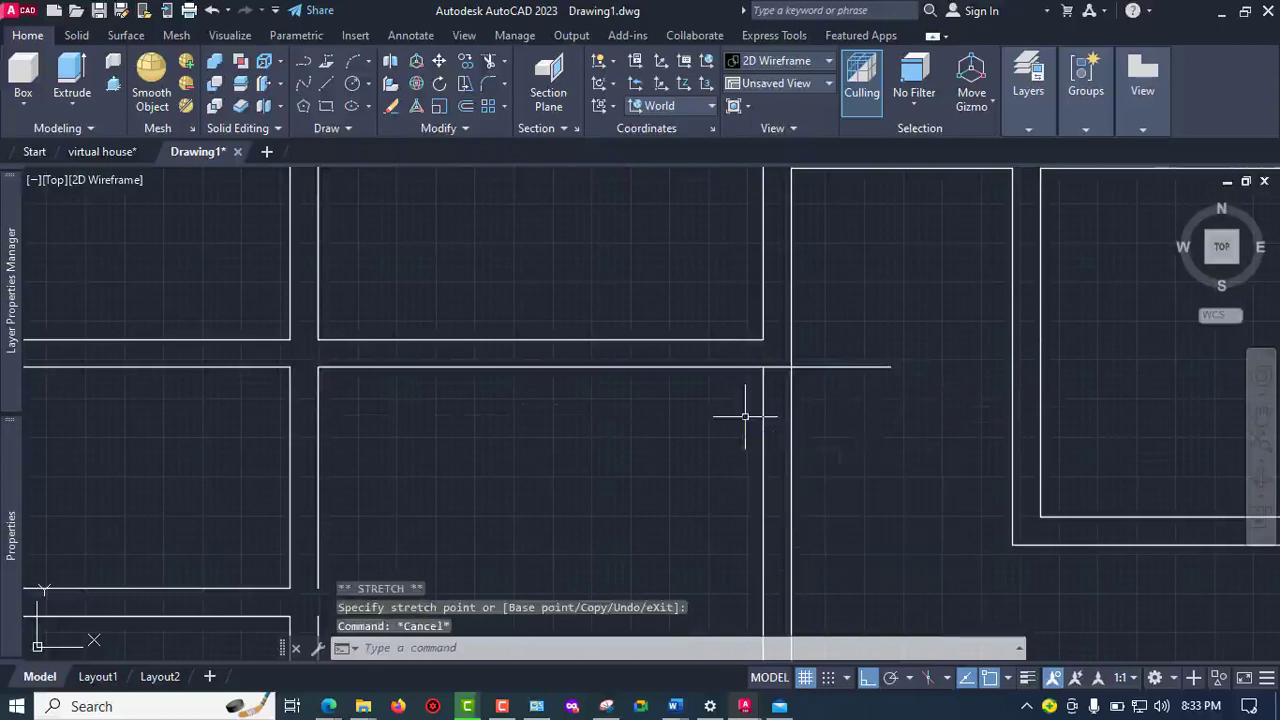
left_click(829, 367)
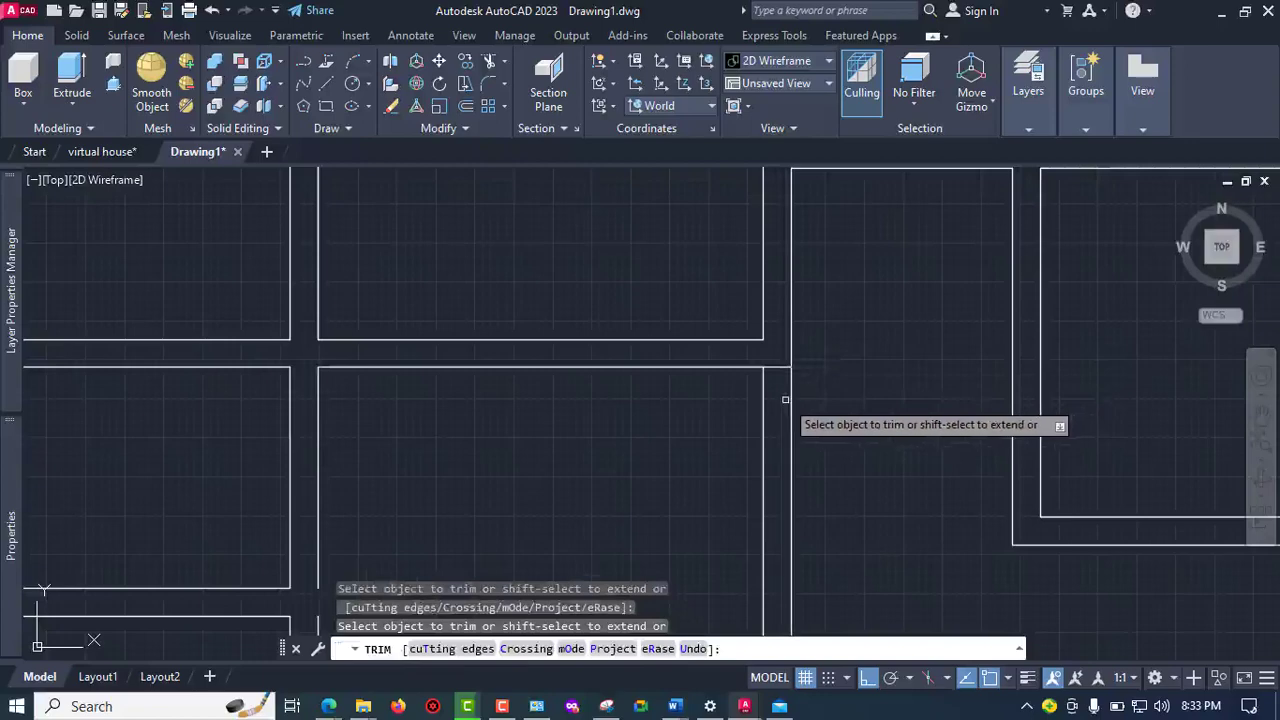
left_click(820, 391)
left_click(757, 394)
key("Return")
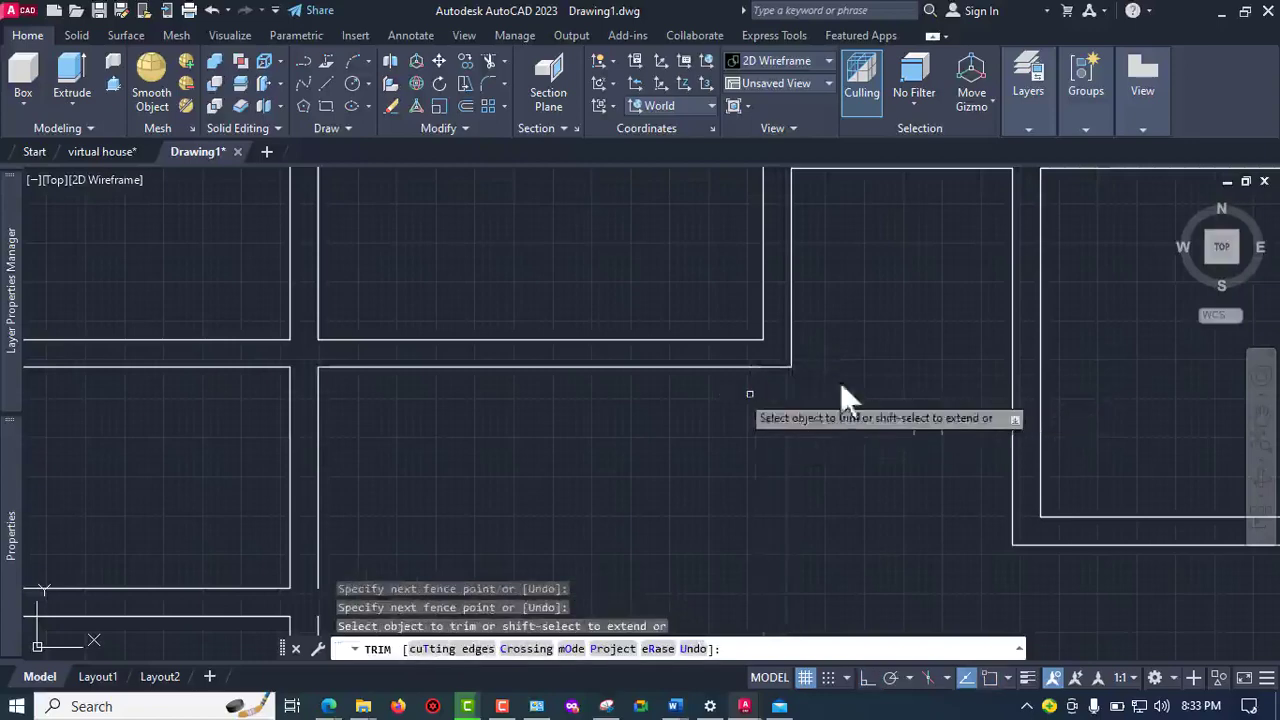
scroll(801, 292, "down", 1)
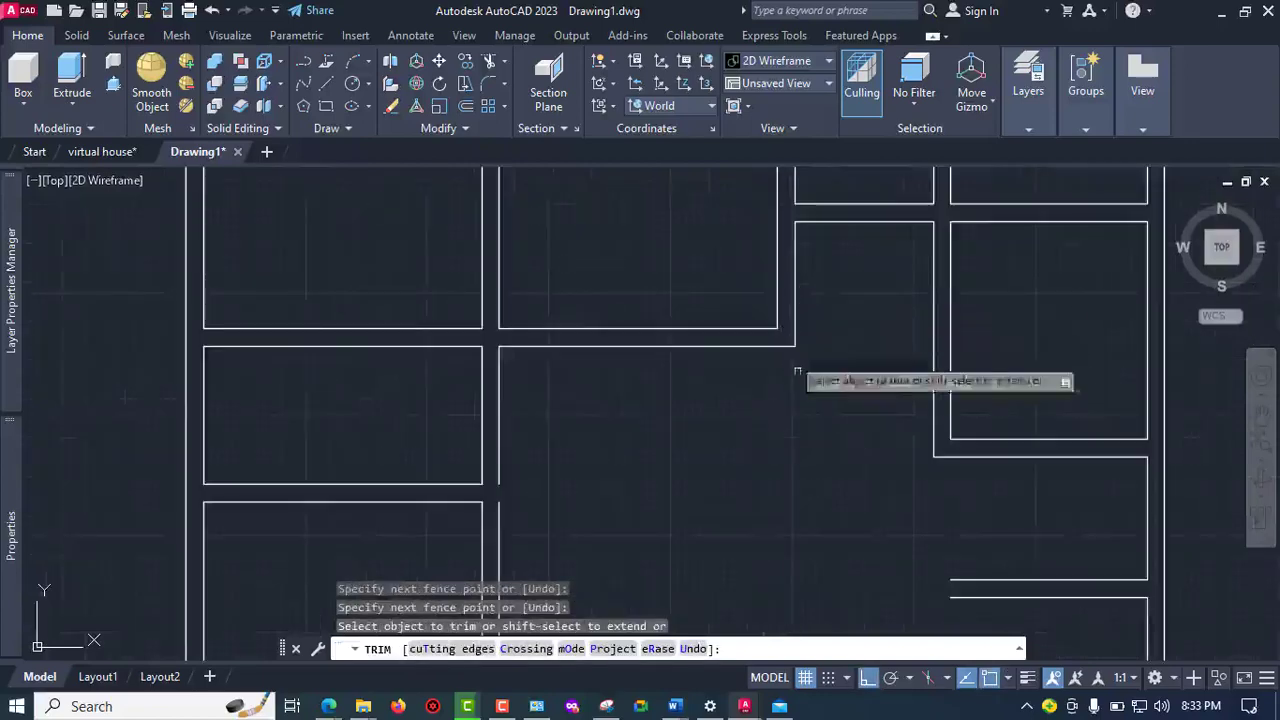
key("Escape")
Undo the trims and the stretch of the middle room's upper horizontal line
key("ctrl+z")
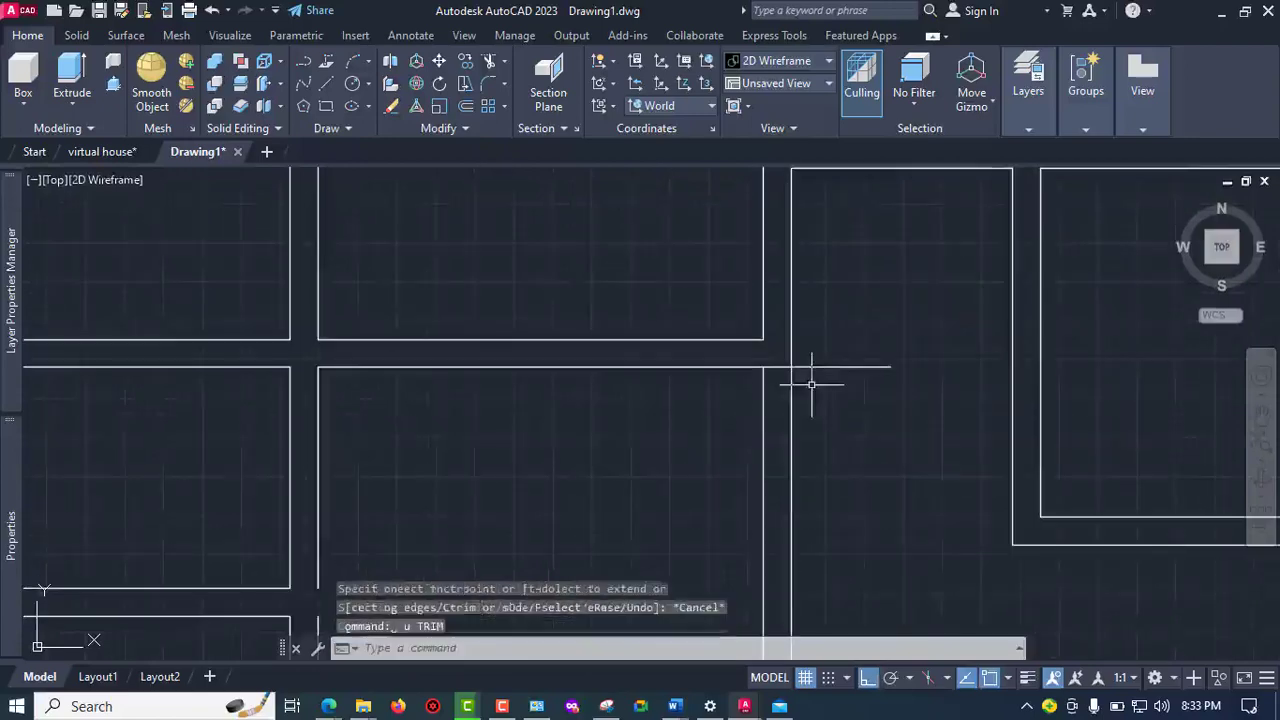
key("ctrl+z")
key("ctrl+z")
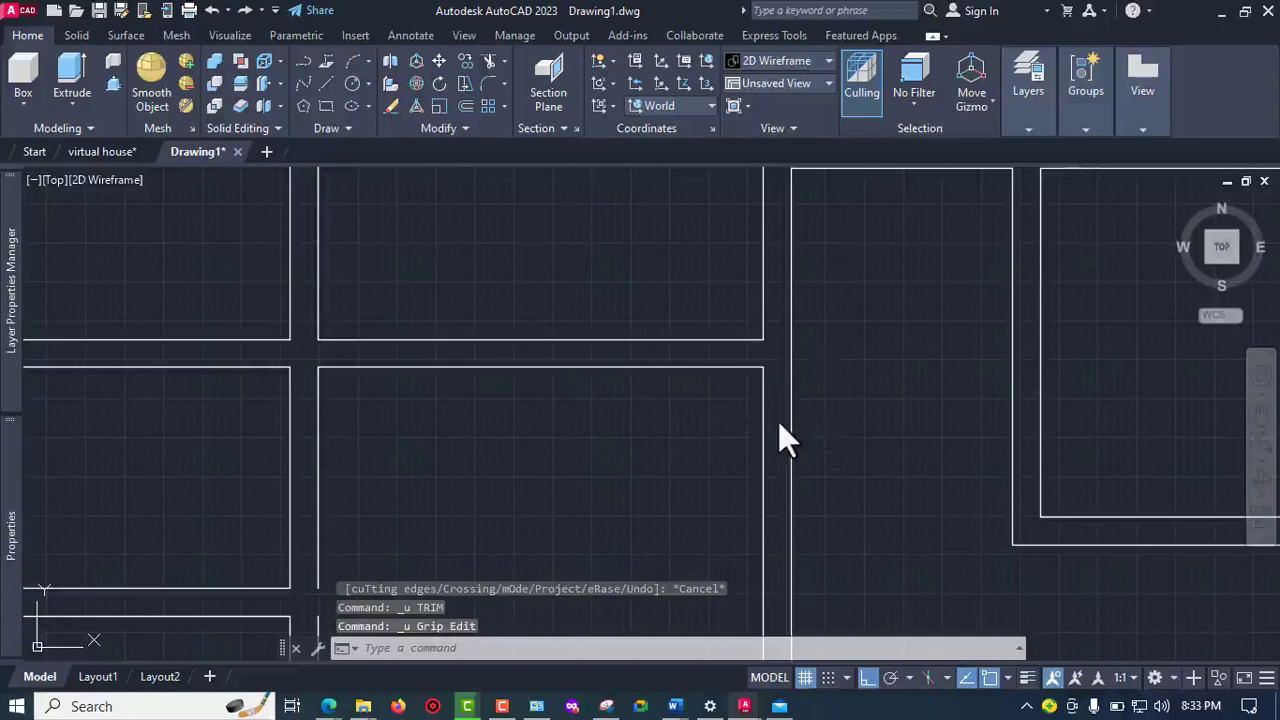
Fillet the middle room's upper horizontal line with the corridor's west wall line at radius 0, keeping the wall's upper portion
type("f")
key("Return")
type("r")
key("Return")
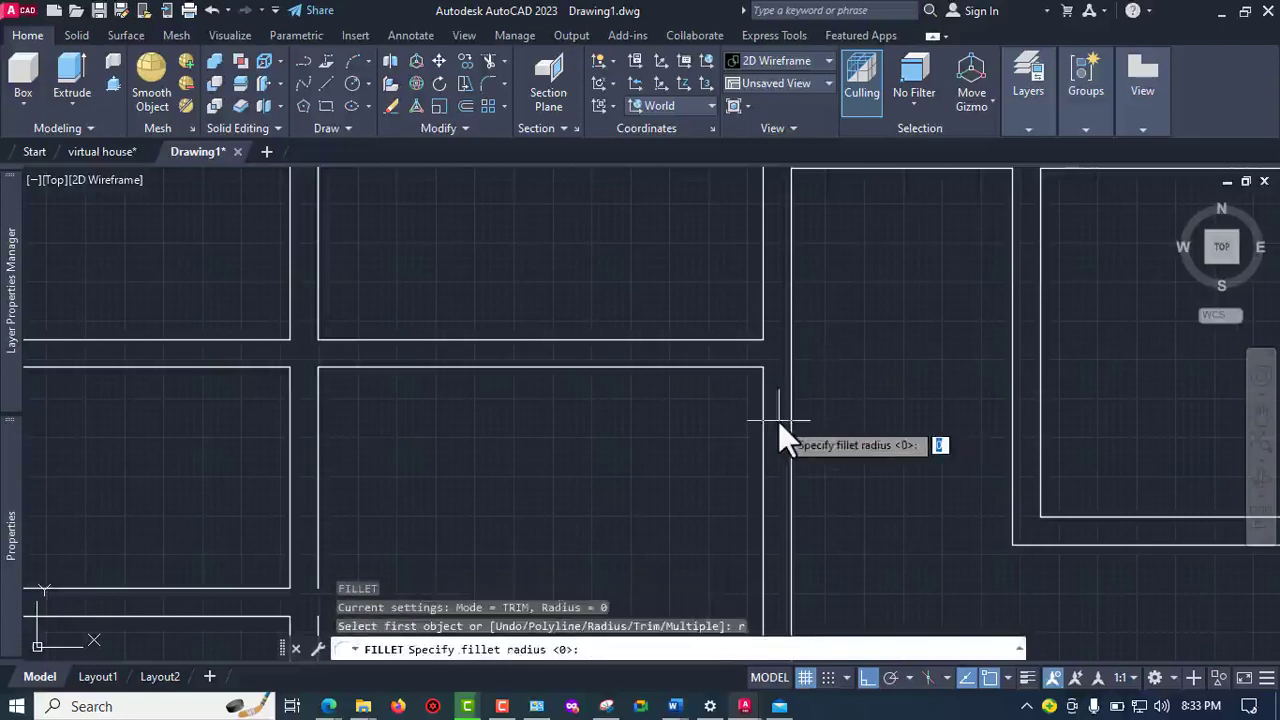
type("0")
key("Return")
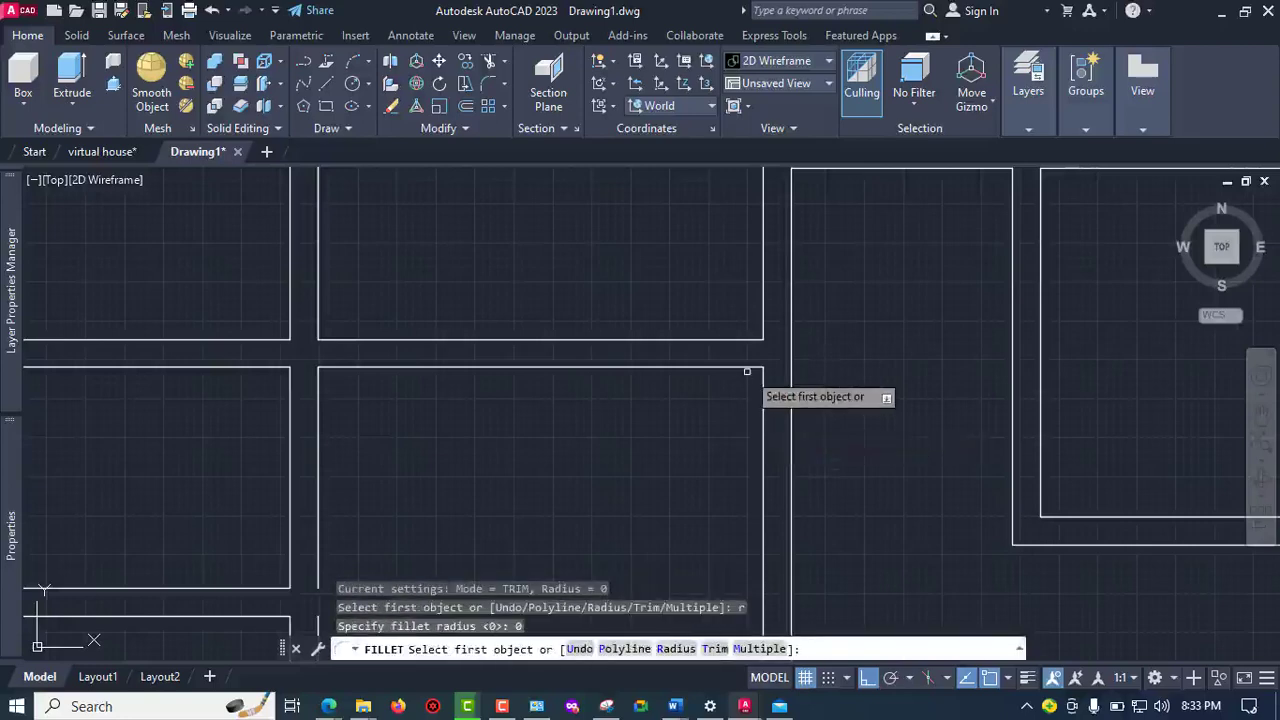
left_click(747, 369)
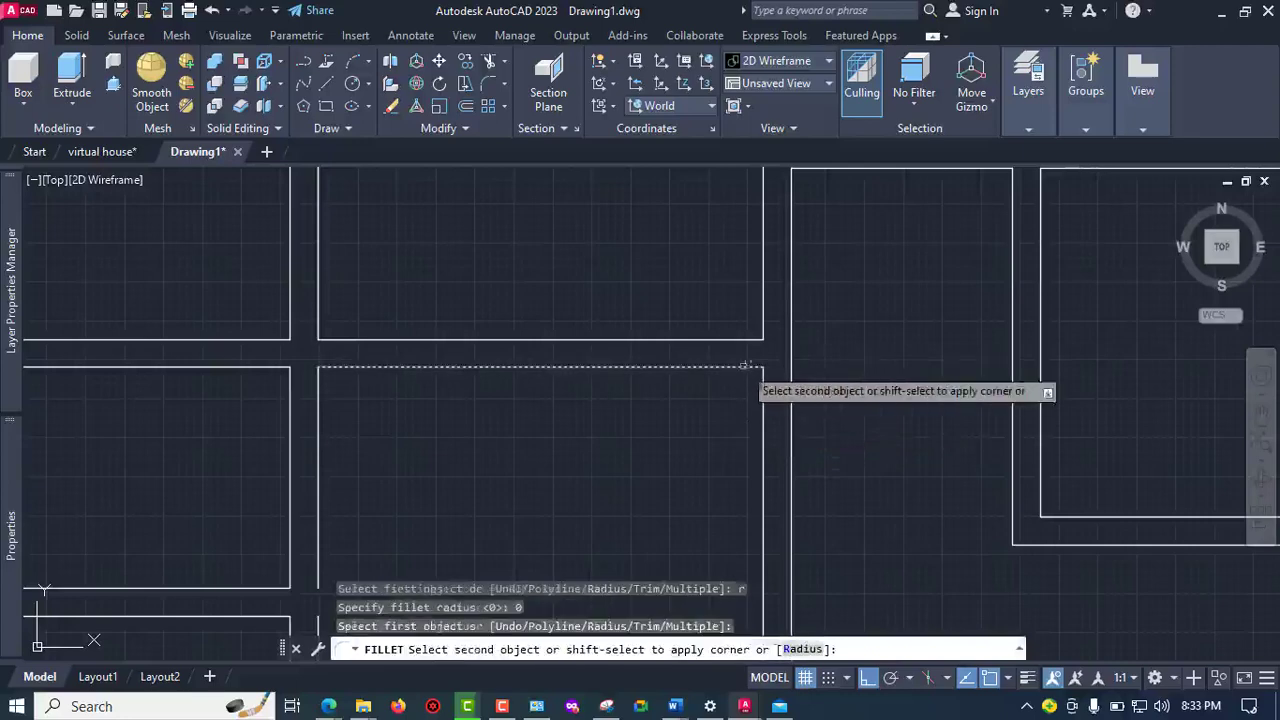
left_click(792, 296)
Erase the two vertical wall lines between the middle room and the corridor below the filleted corner
left_click(883, 428)
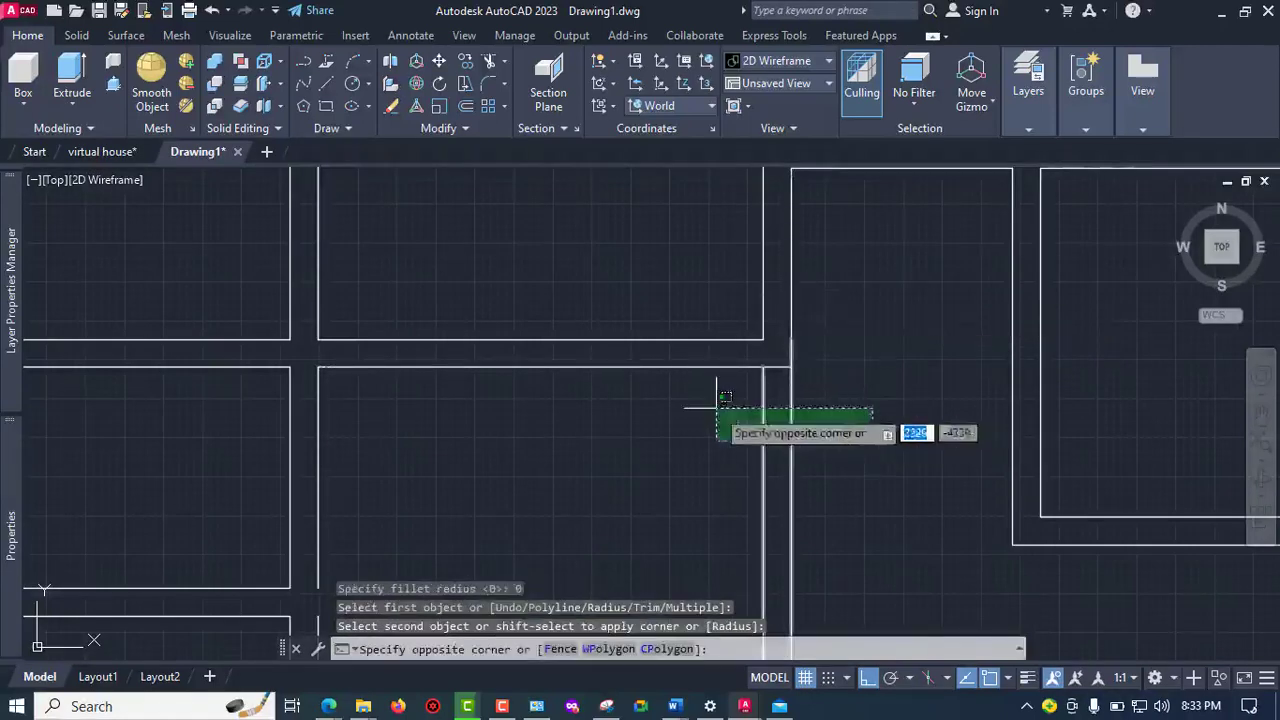
left_click(716, 408)
key("Delete")
scroll(716, 408, "down", 4)
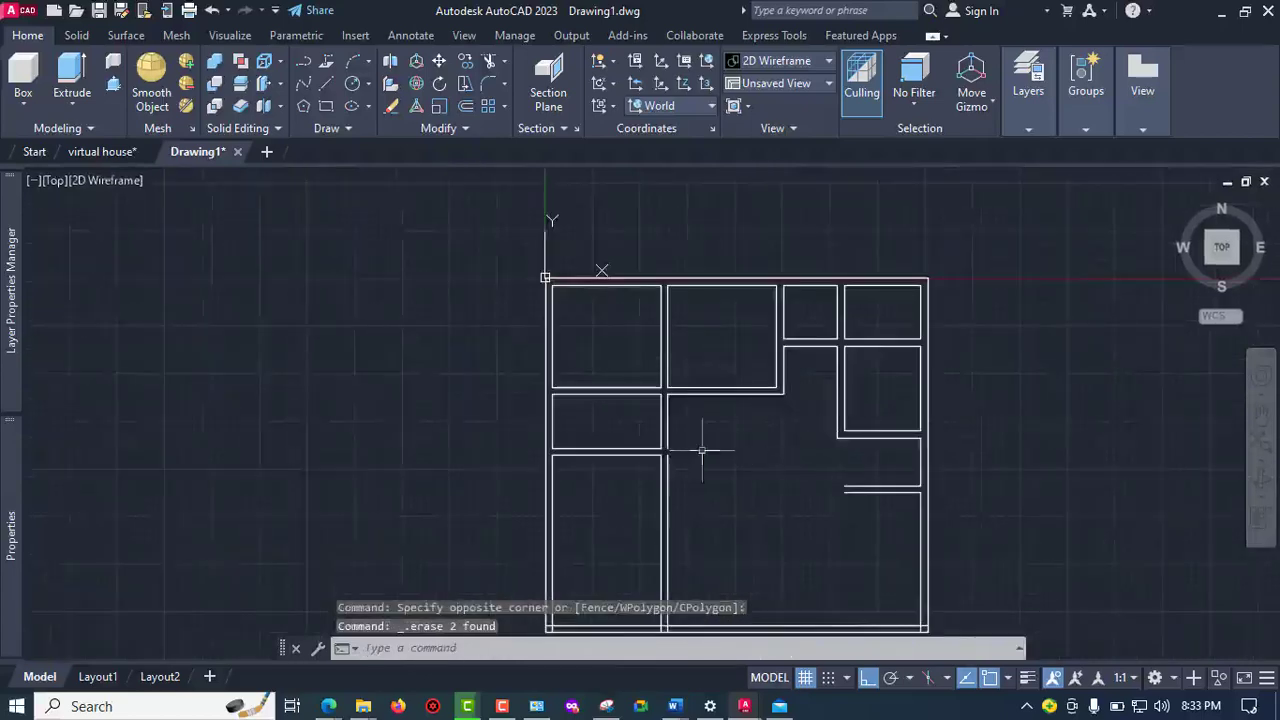
middle_click_drag(691, 483, 731, 397)
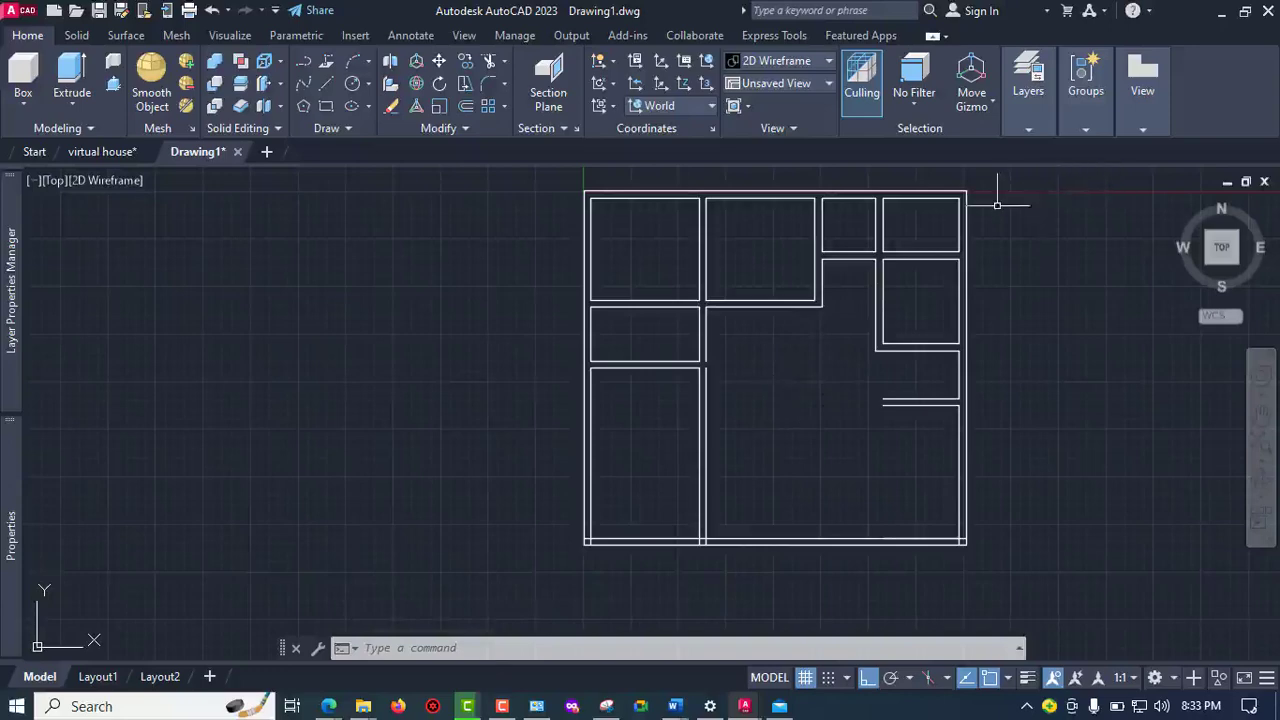
Offset the lower line of the small west room 3600 downward into the large southwest room
middle_click_drag(609, 405, 628, 421)
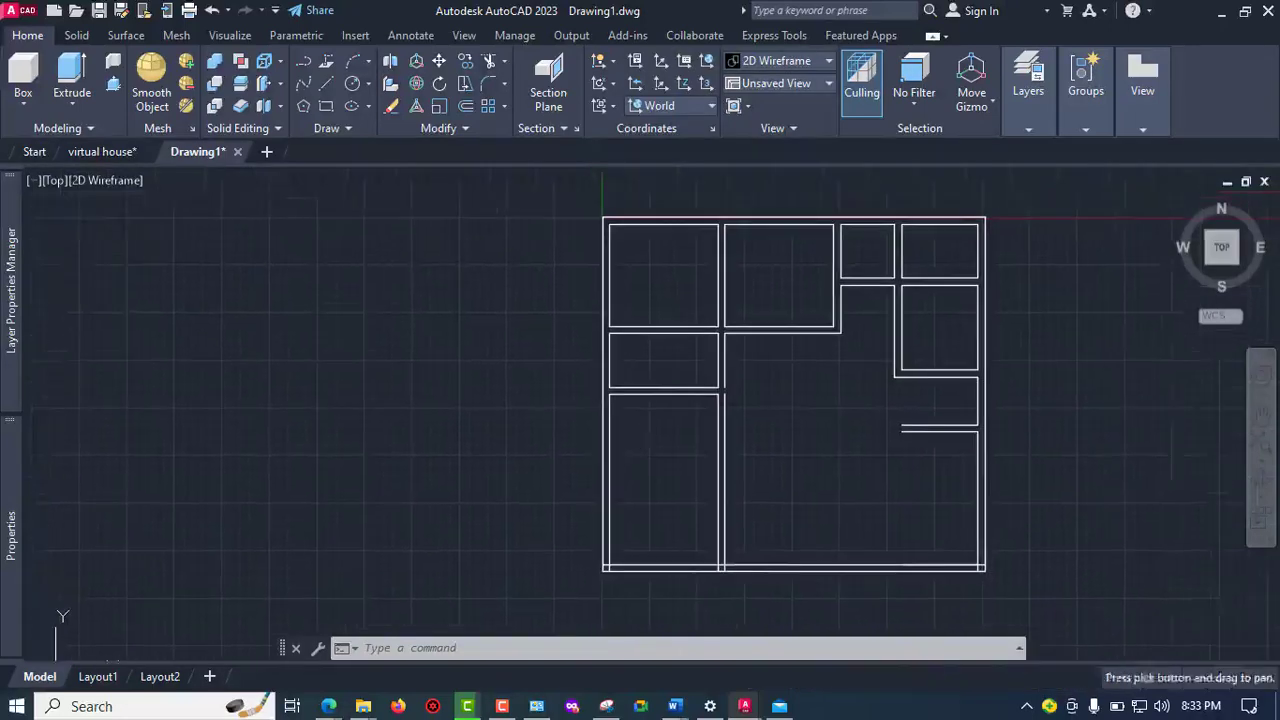
scroll(628, 421, "up", 2)
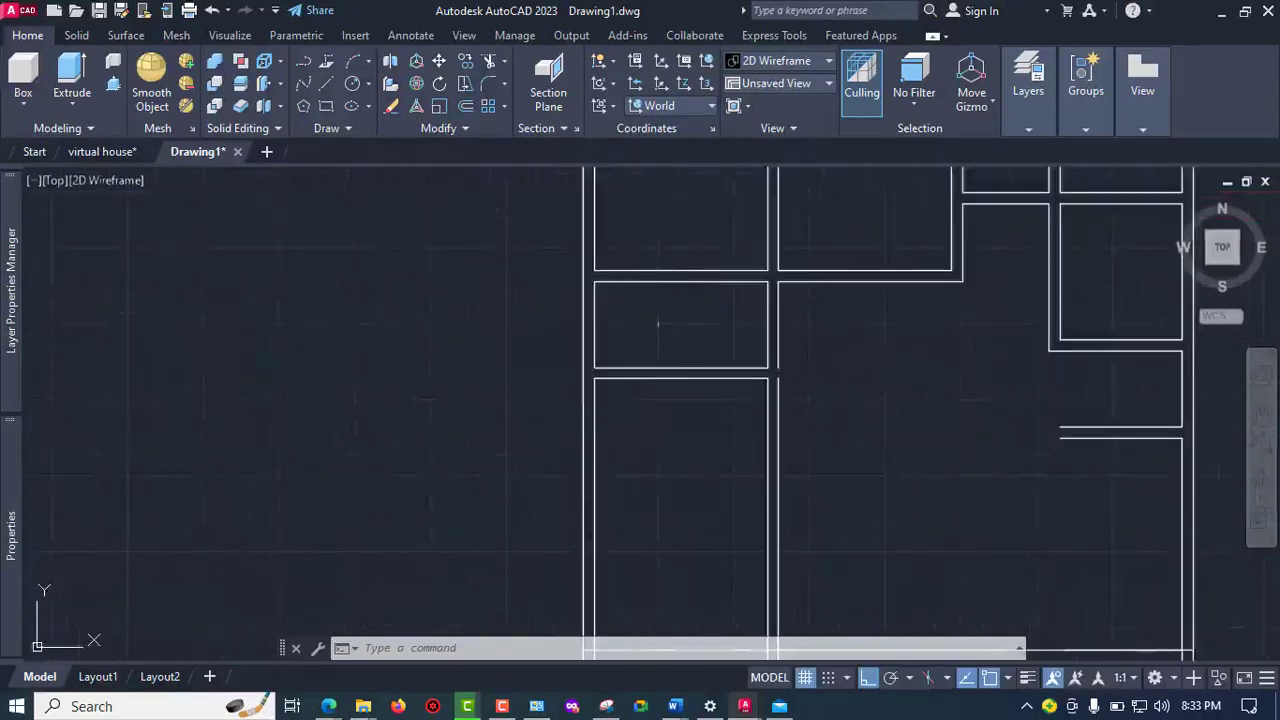
middle_click_drag(658, 323, 657, 363)
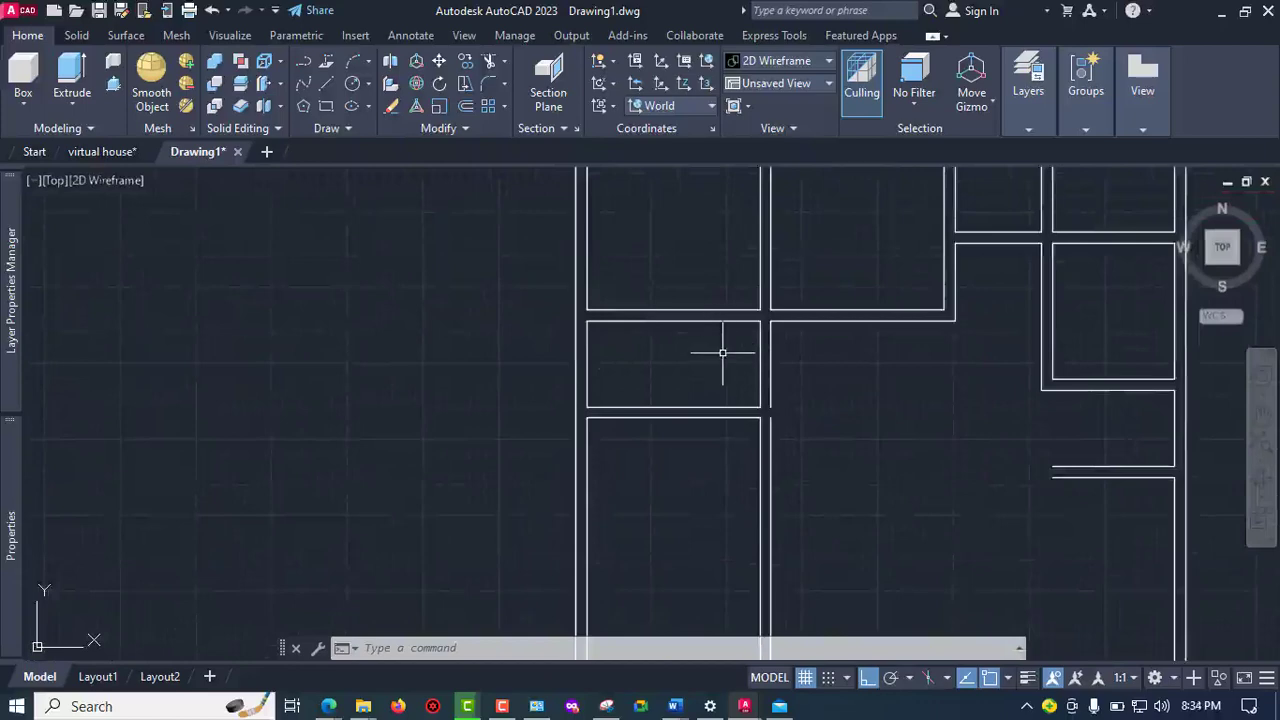
scroll(708, 404, "down", 2)
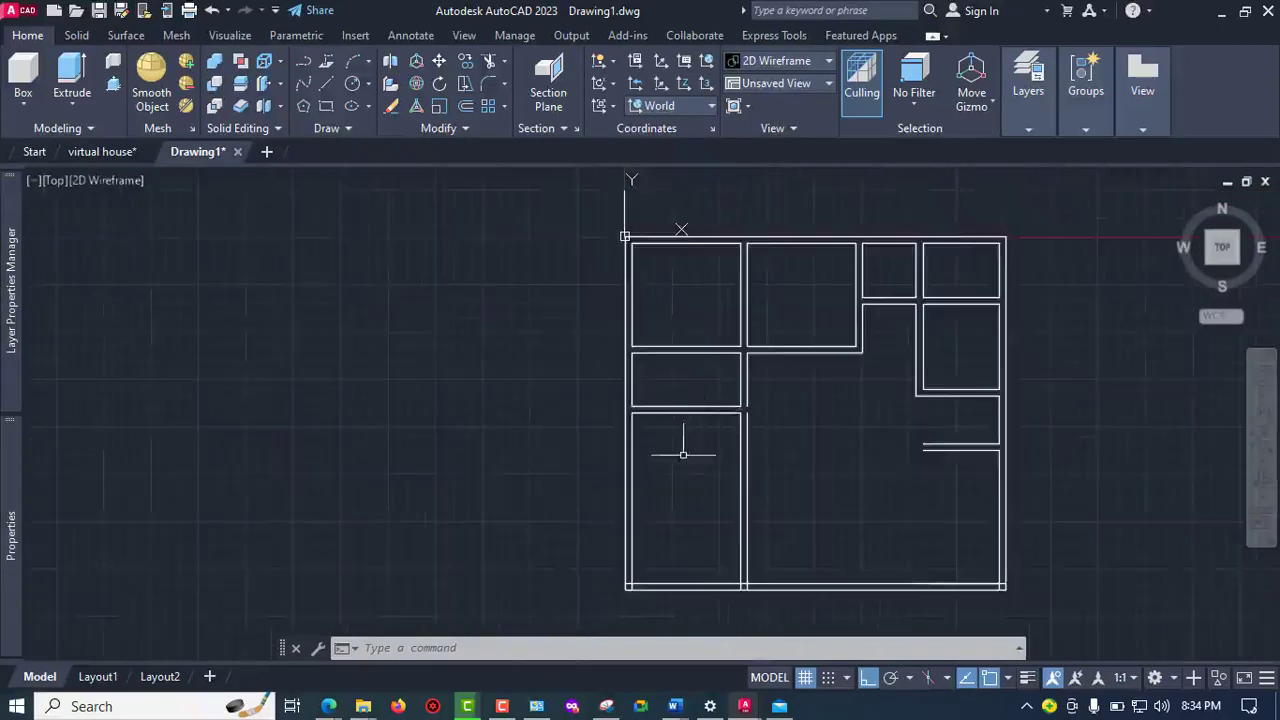
left_click(465, 106)
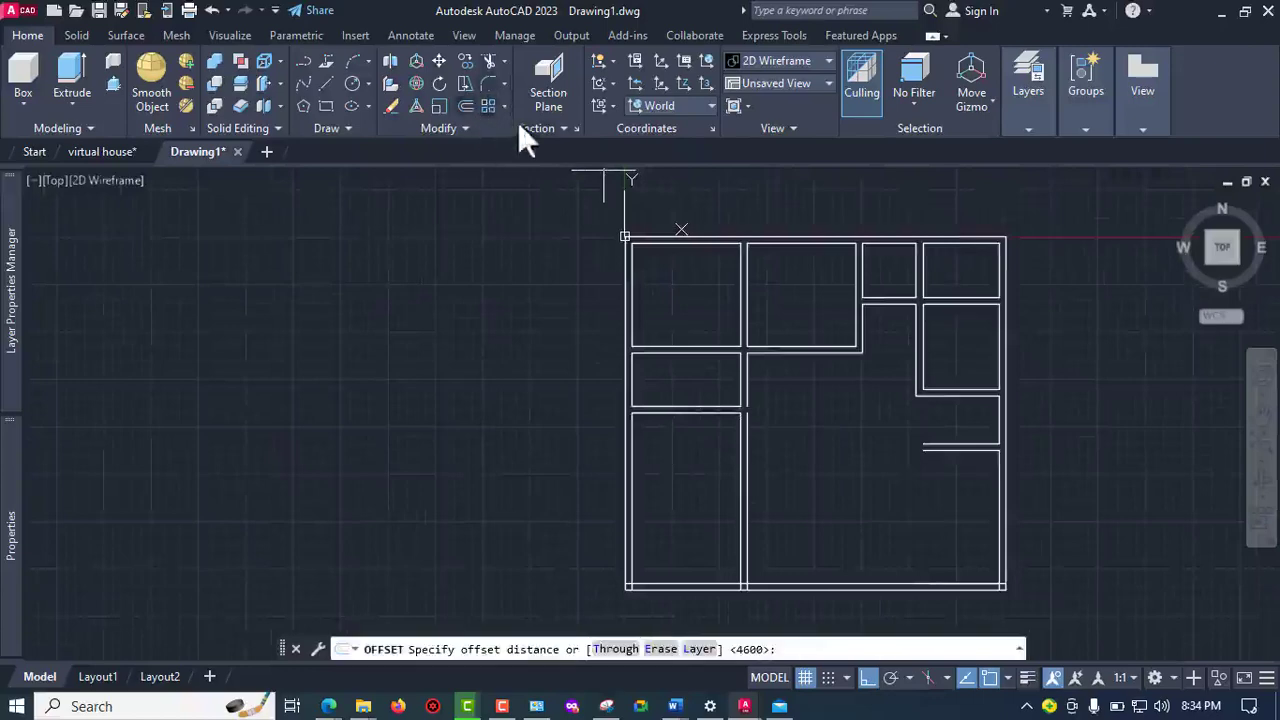
type("3")
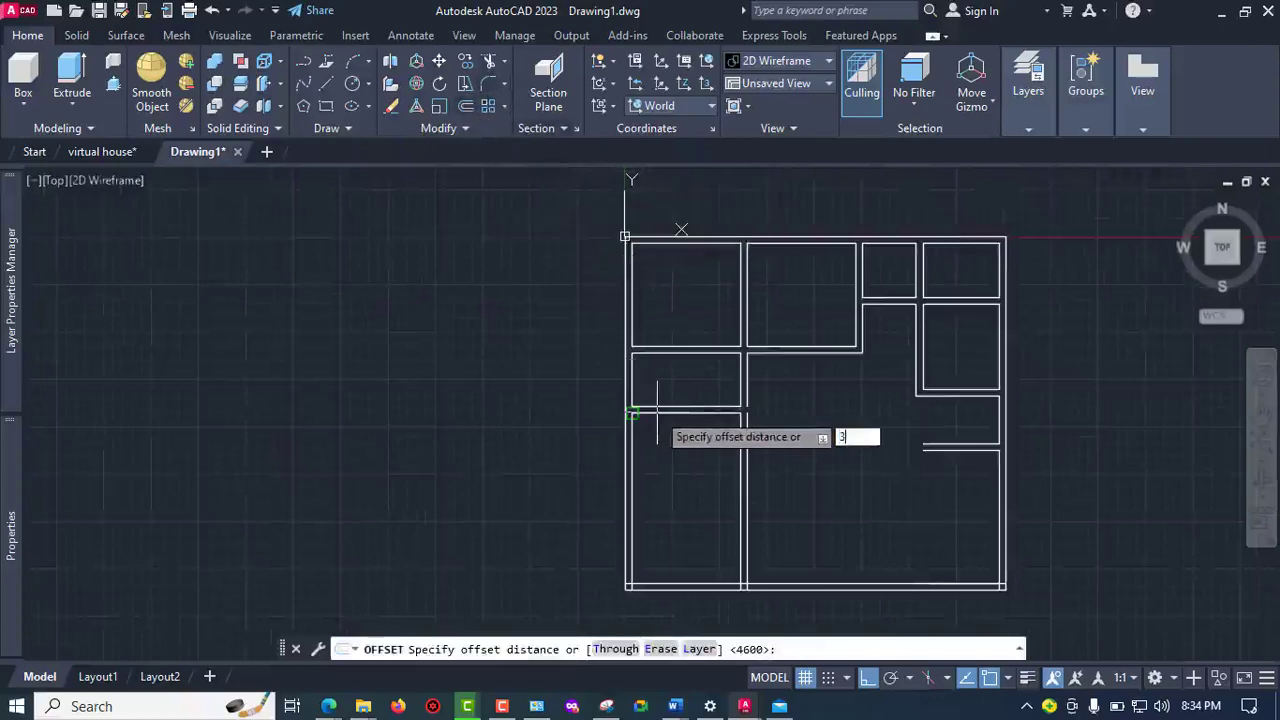
type("600")
key("Return")
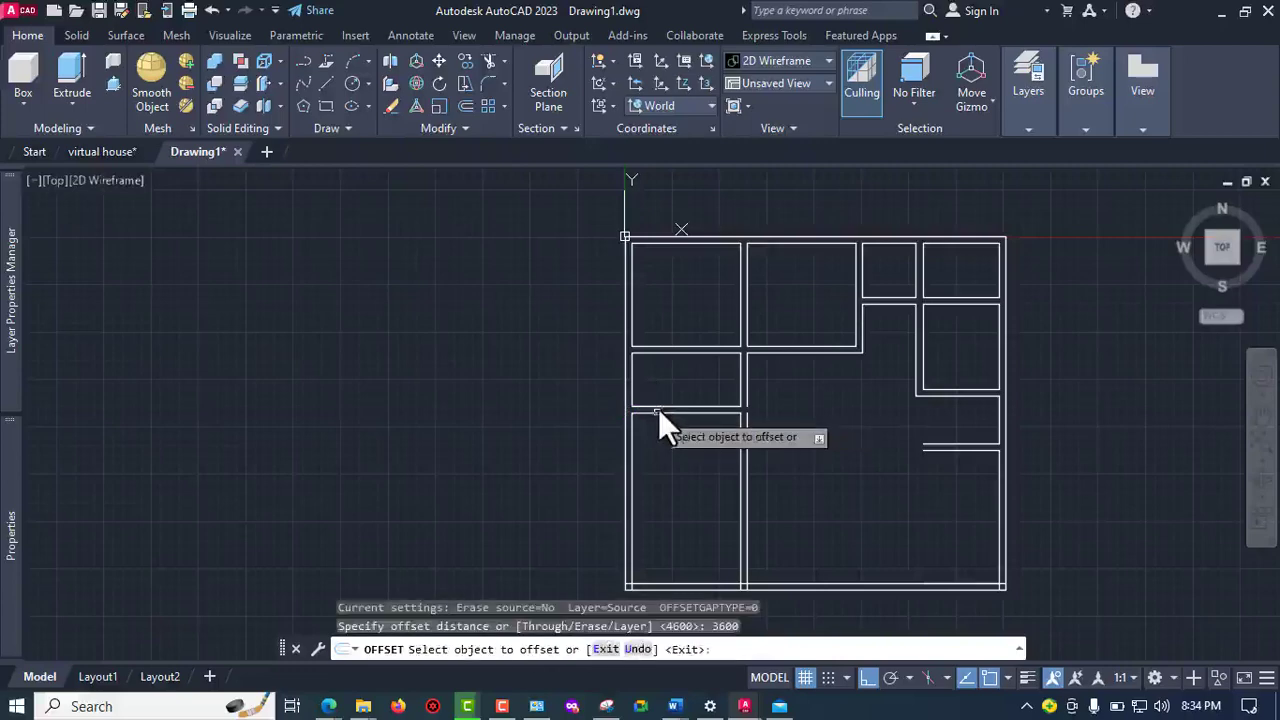
scroll(658, 409, "up", 2)
scroll(659, 411, "up", 1)
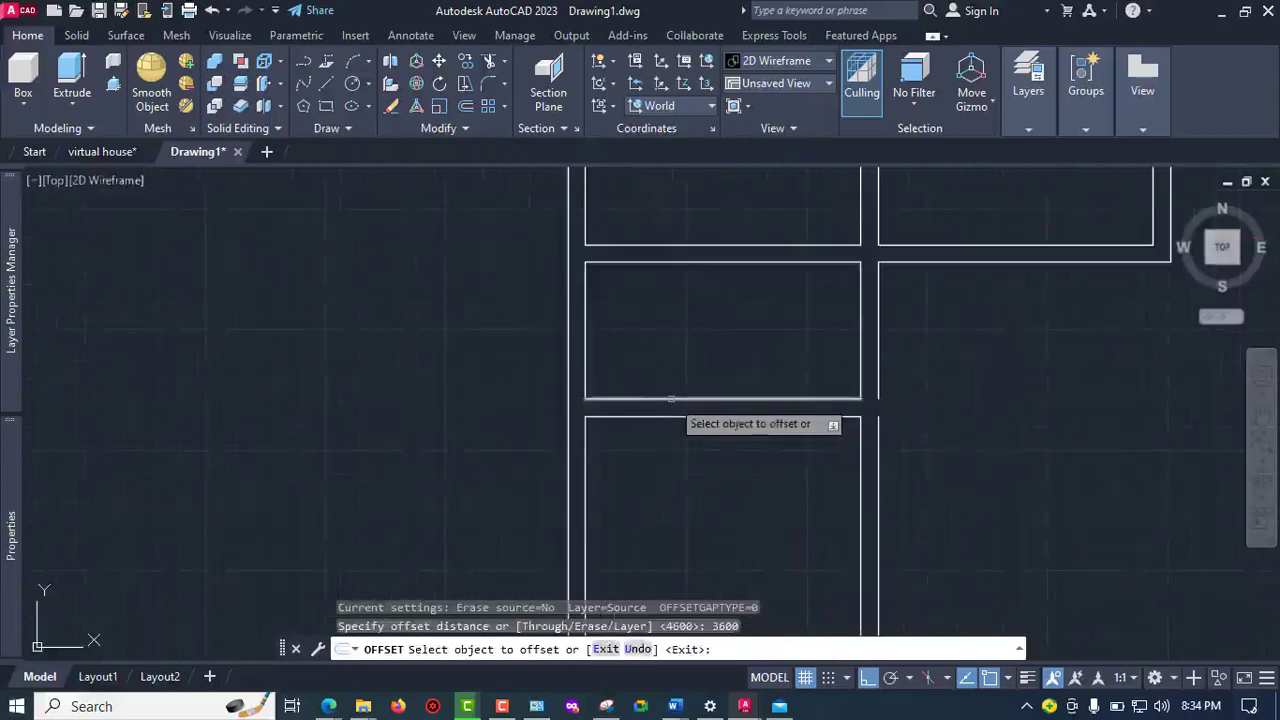
left_click(671, 399)
scroll(671, 399, "down", 3)
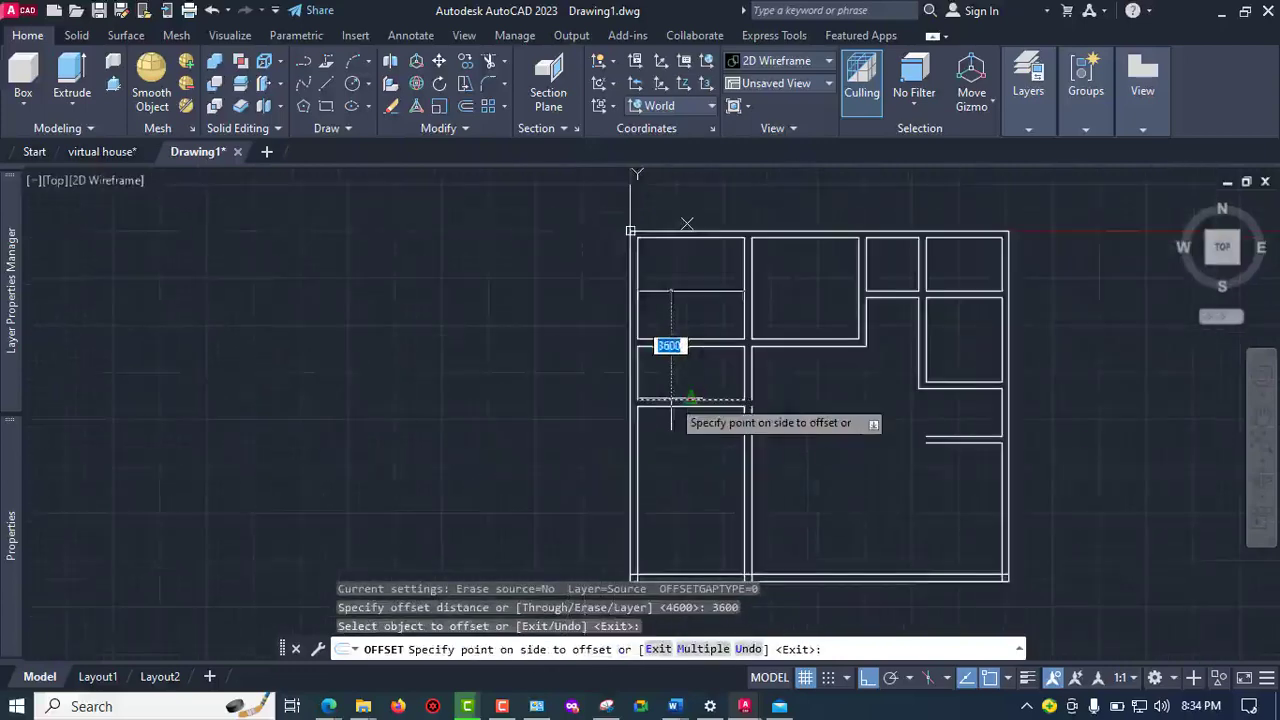
left_click(681, 518)
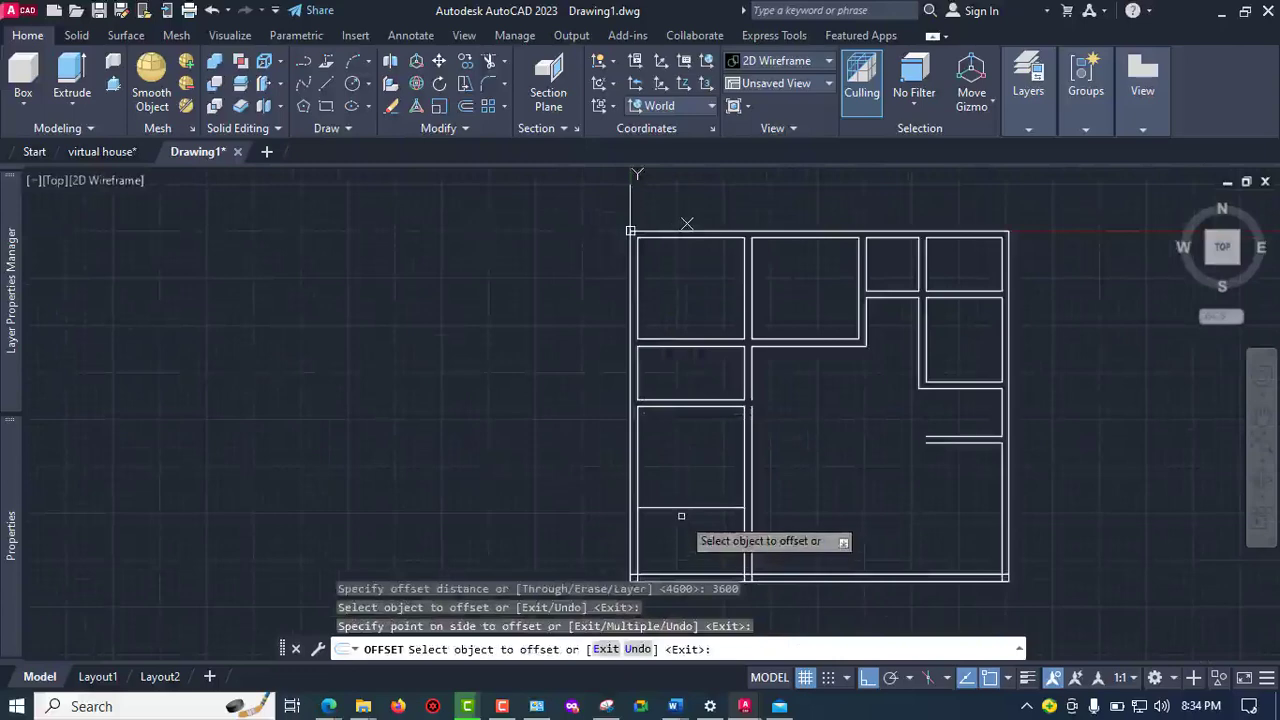
Offset the new horizontal line in the southwest room 225 upward to form a double-line partition wall
left_click(688, 510)
scroll(670, 508, "up", 4)
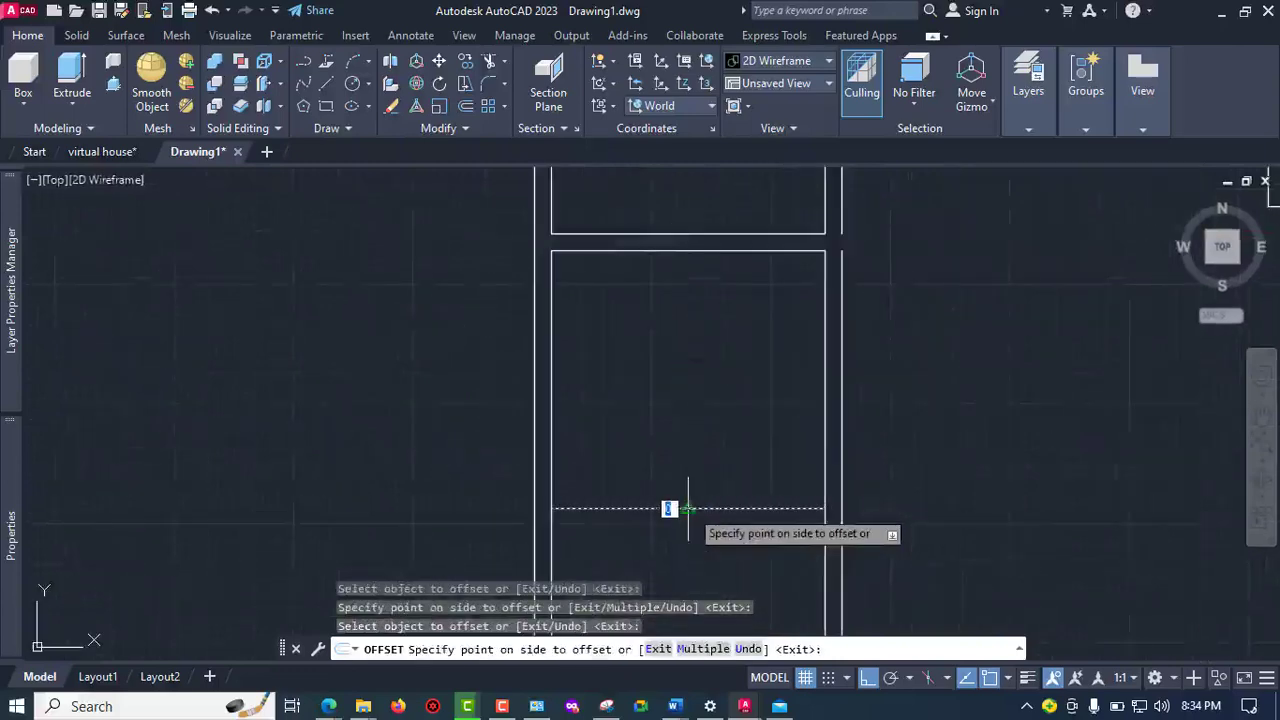
type("22")
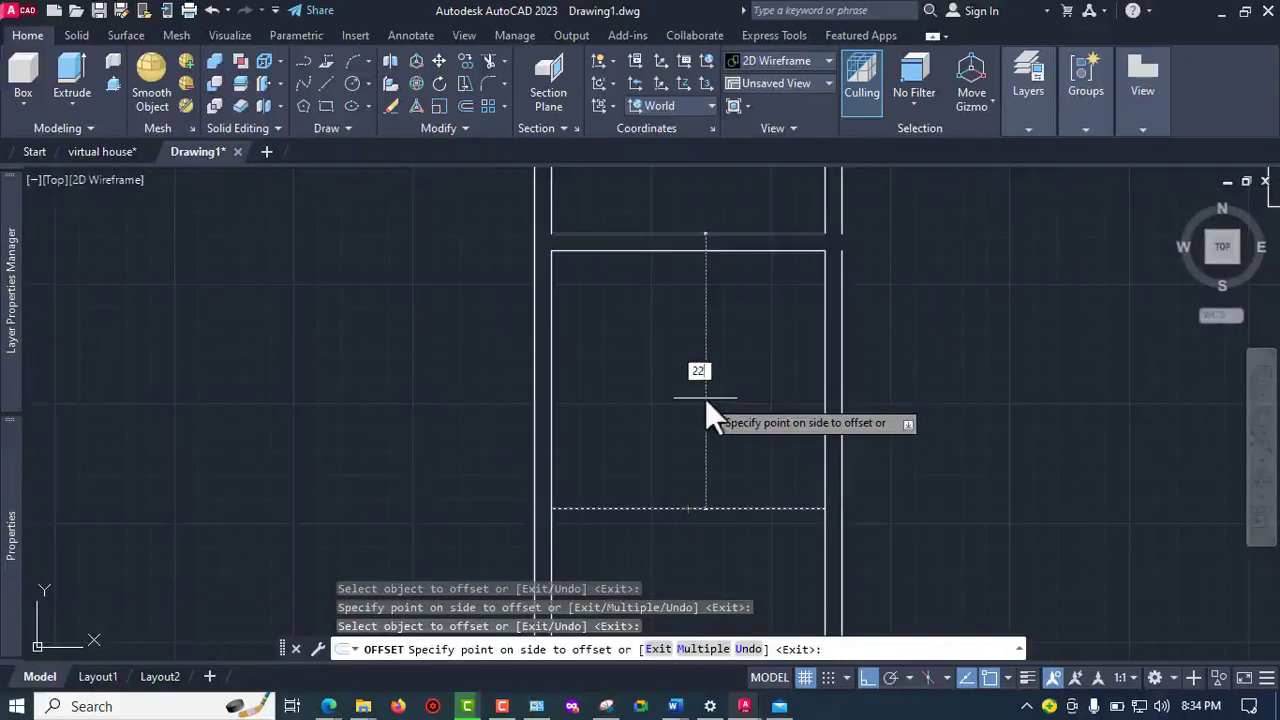
type("5")
key("Return")
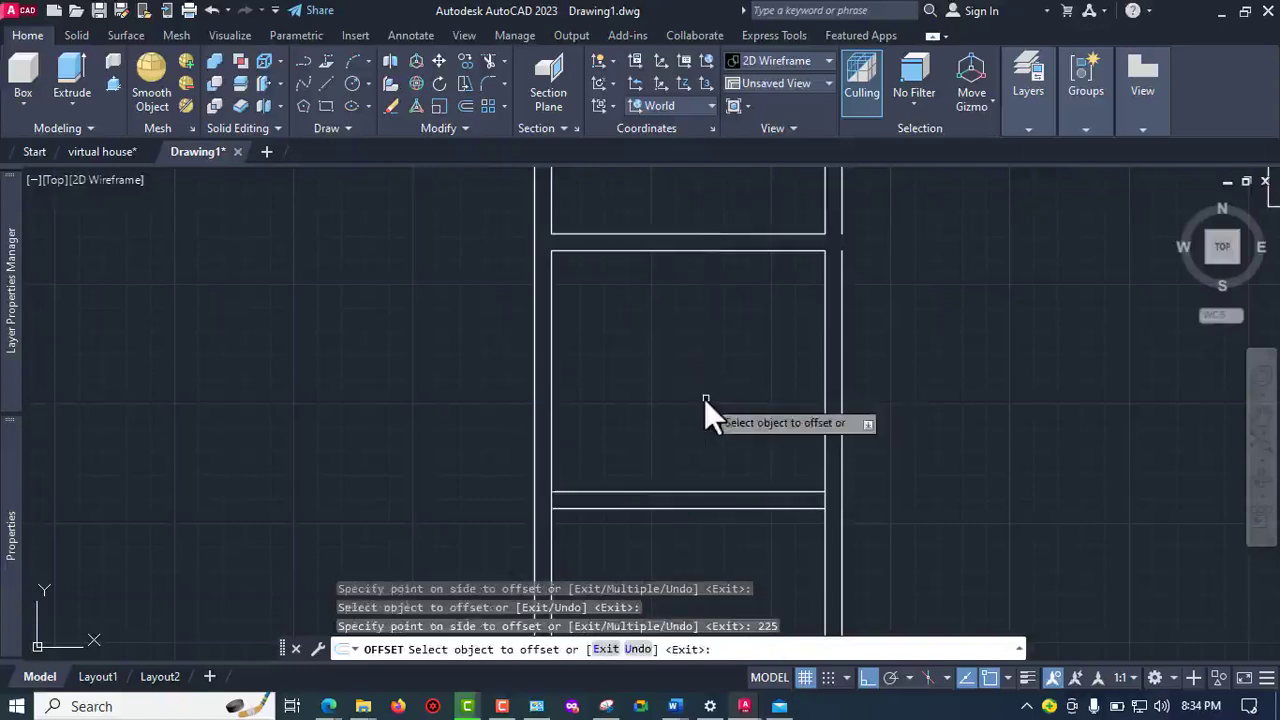
scroll(704, 398, "down", 4)
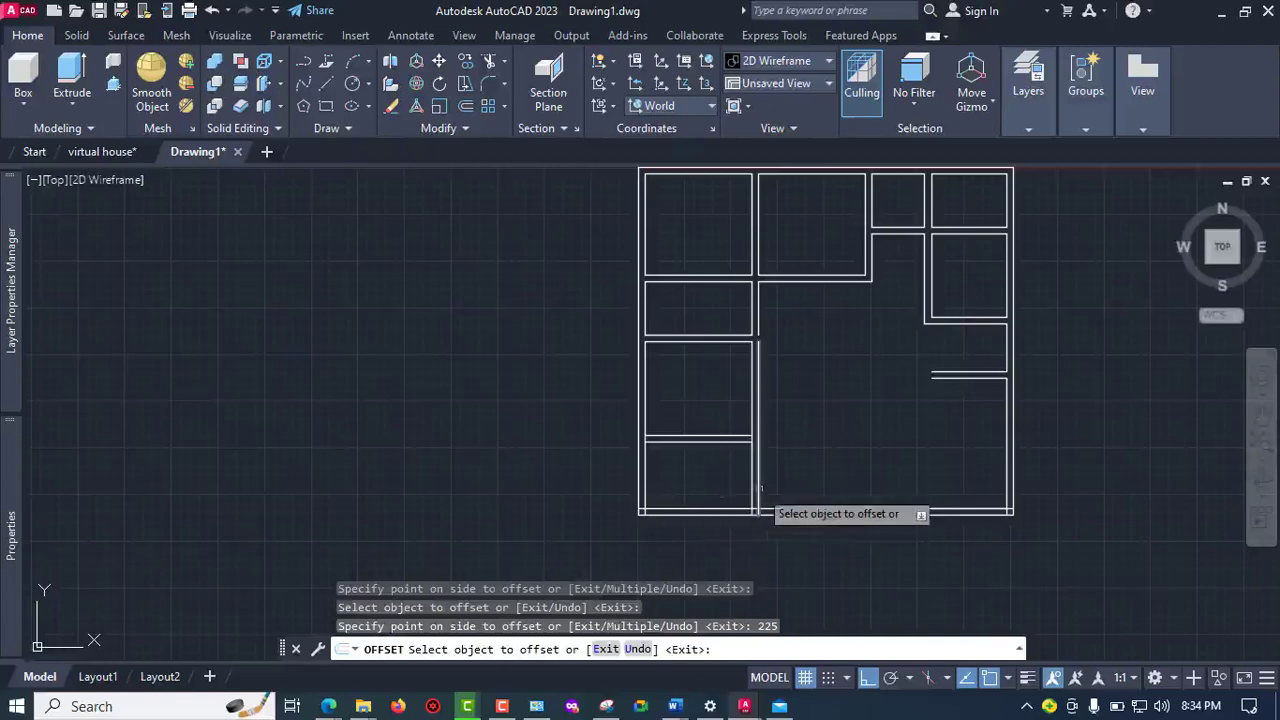
scroll(752, 460, "up", 2)
key("Escape")
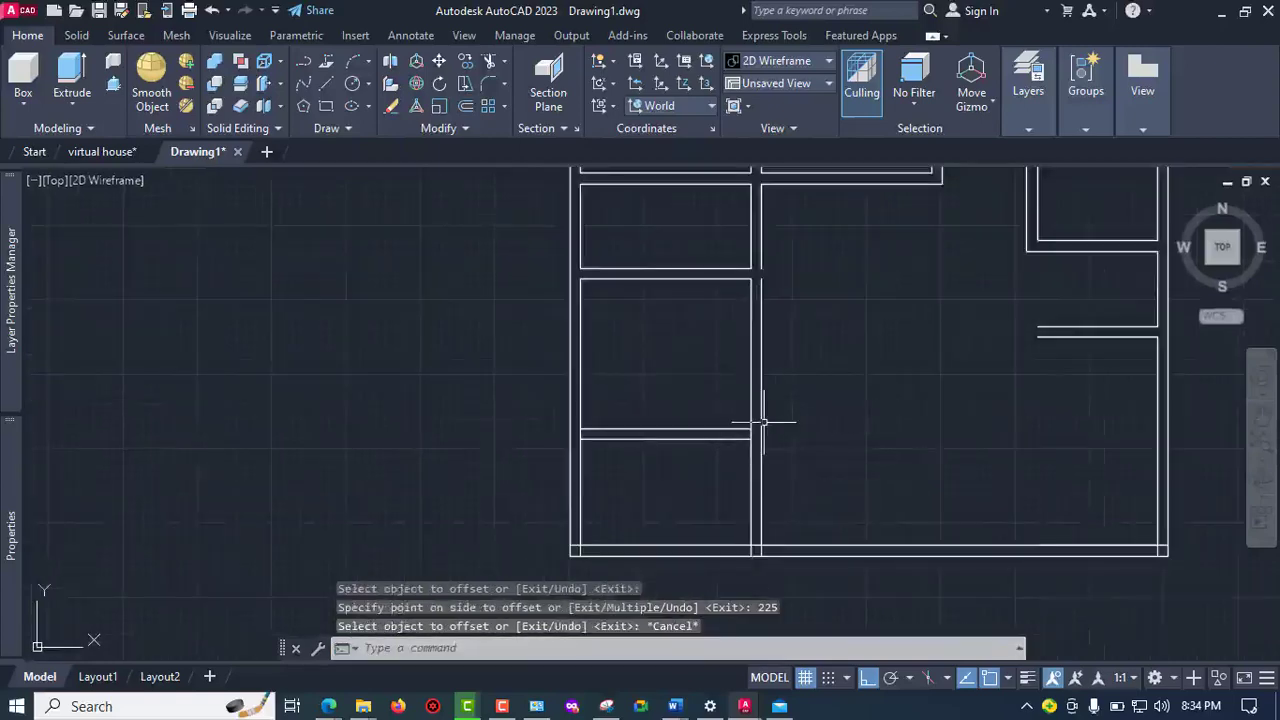
type("fillet")
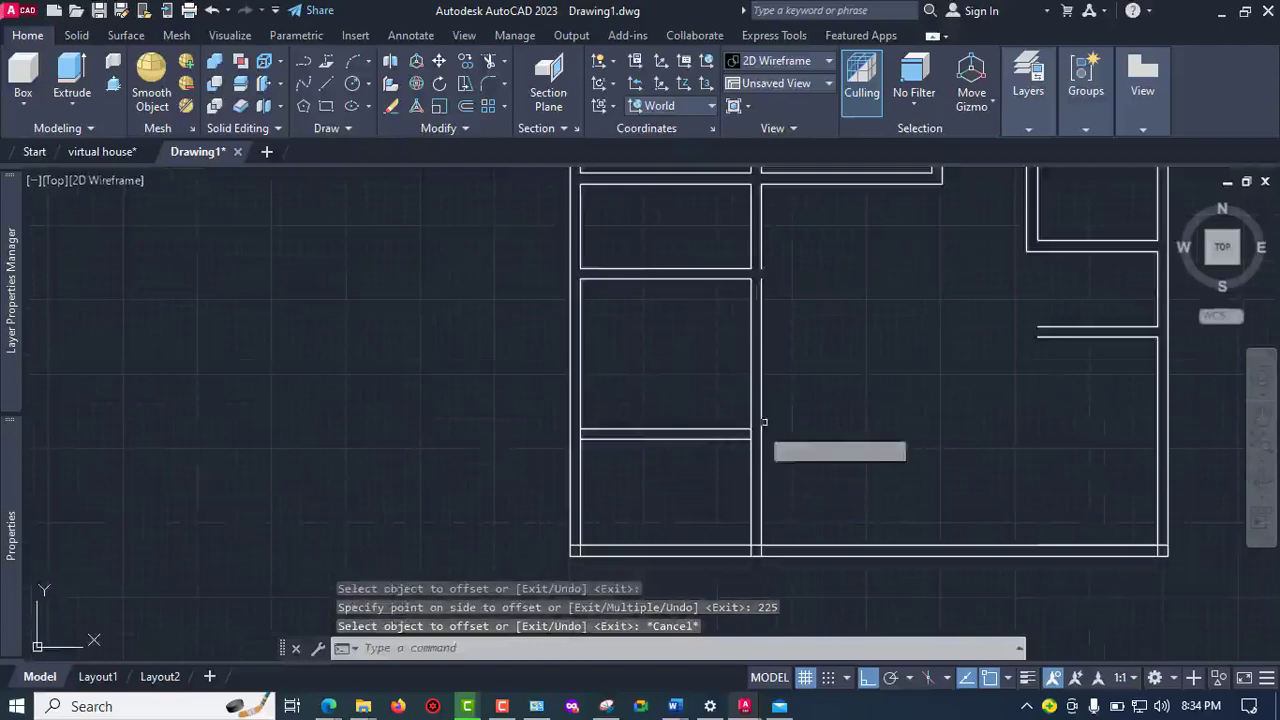
key("Return")
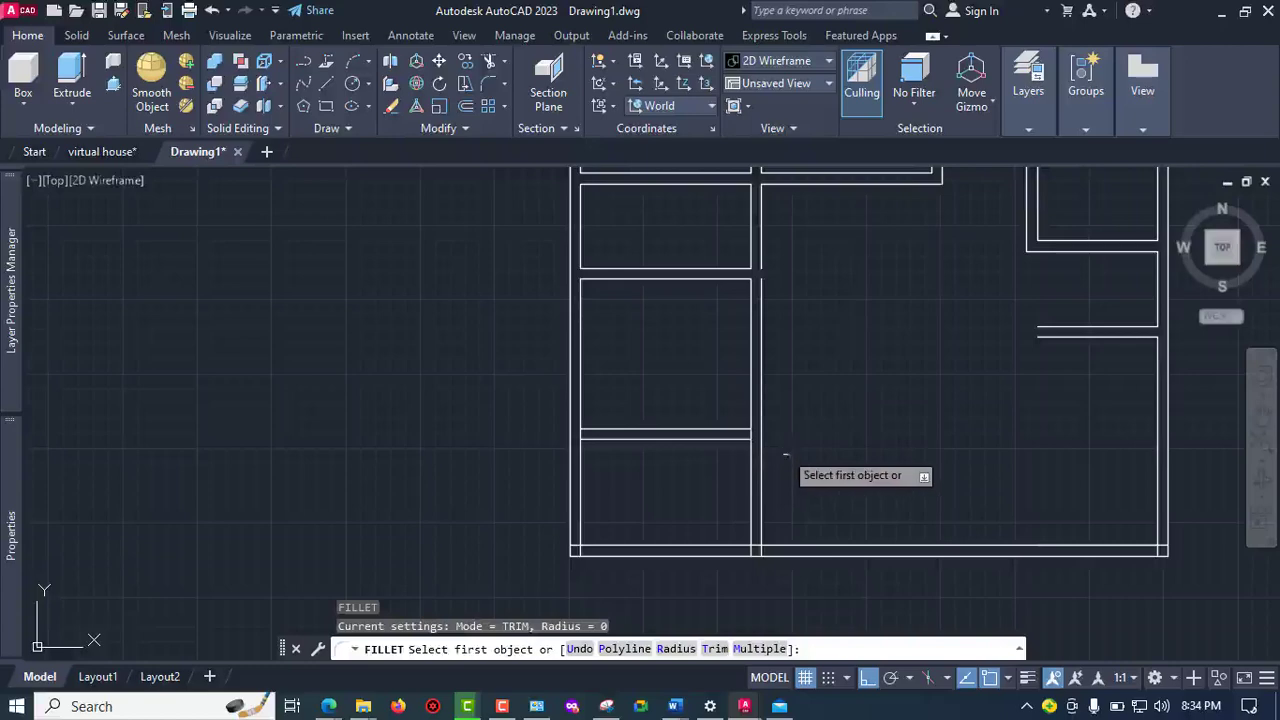
key("Escape")
Trim the room's inner east and west wall lines where they cross between the two new partition lines
type("tr")
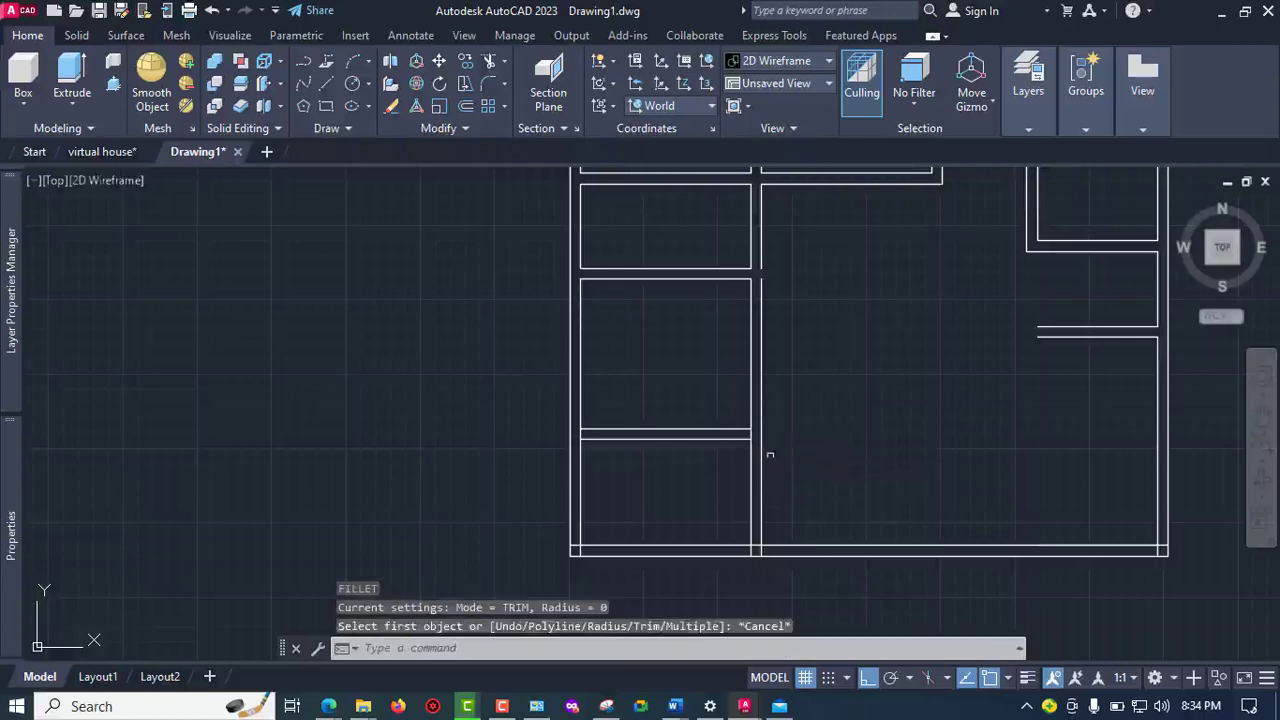
key("Return")
scroll(770, 450, "up", 4)
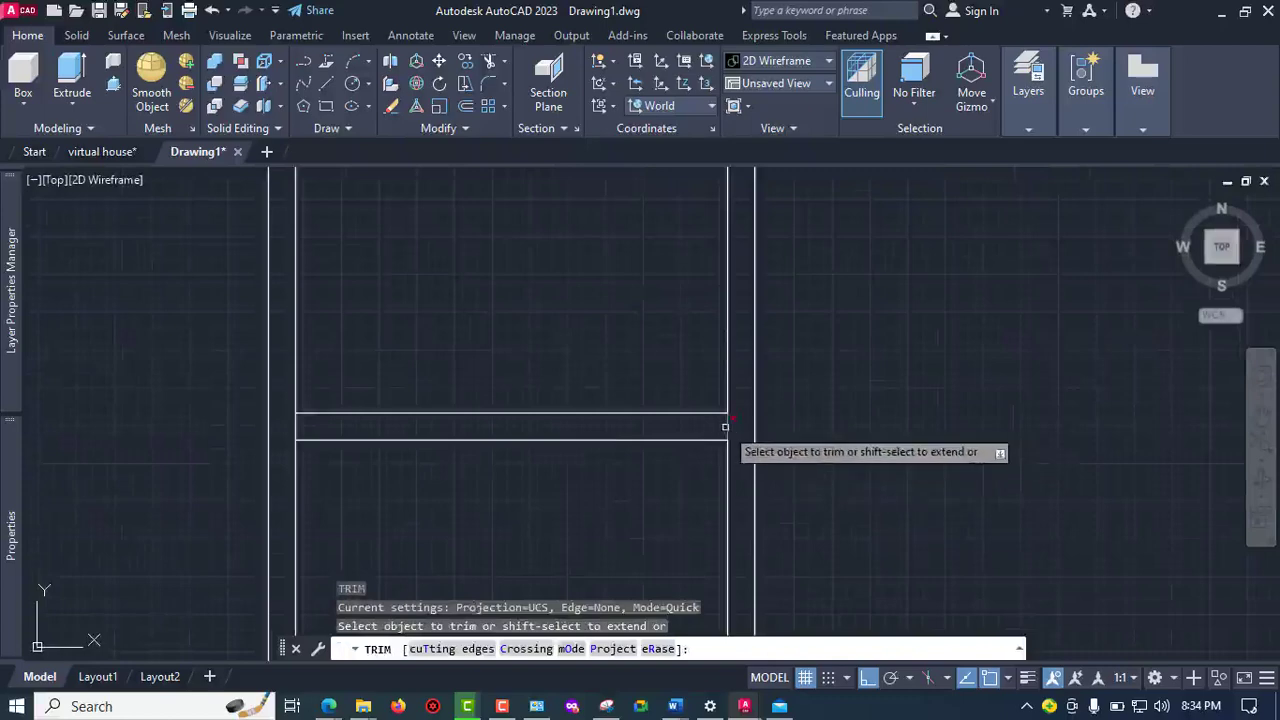
left_click(726, 426)
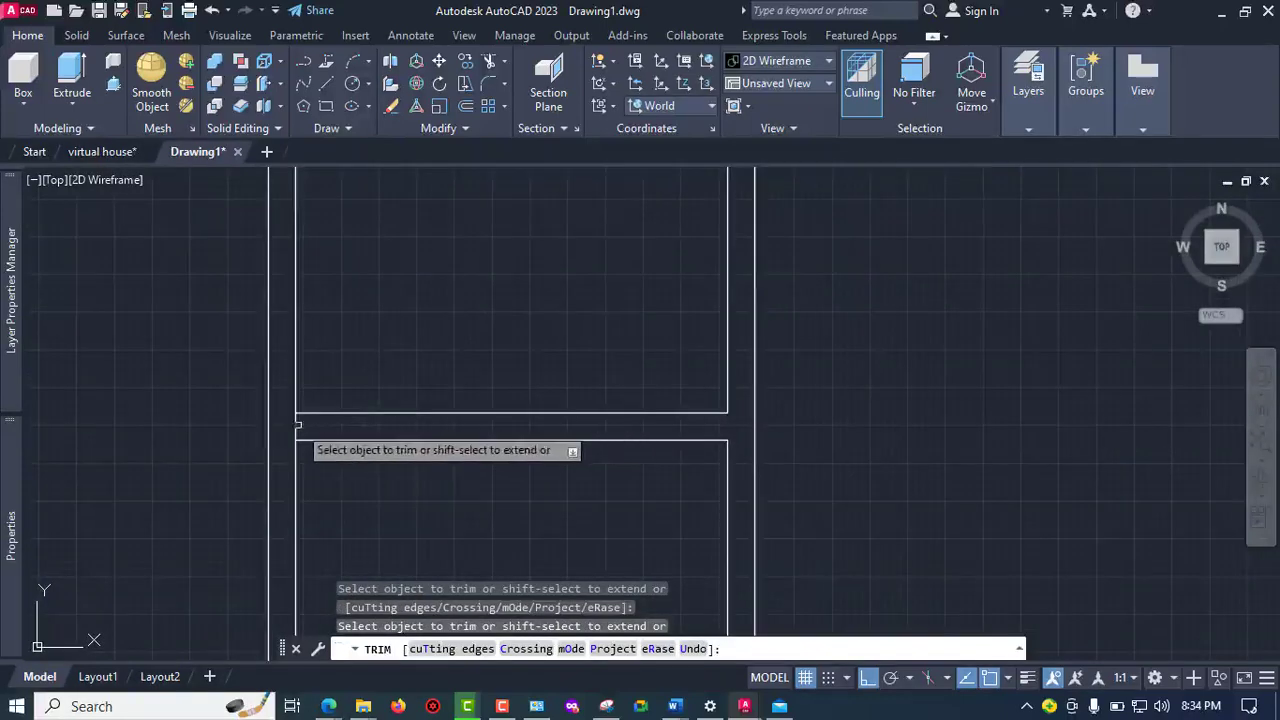
scroll(298, 426, "down", 4)
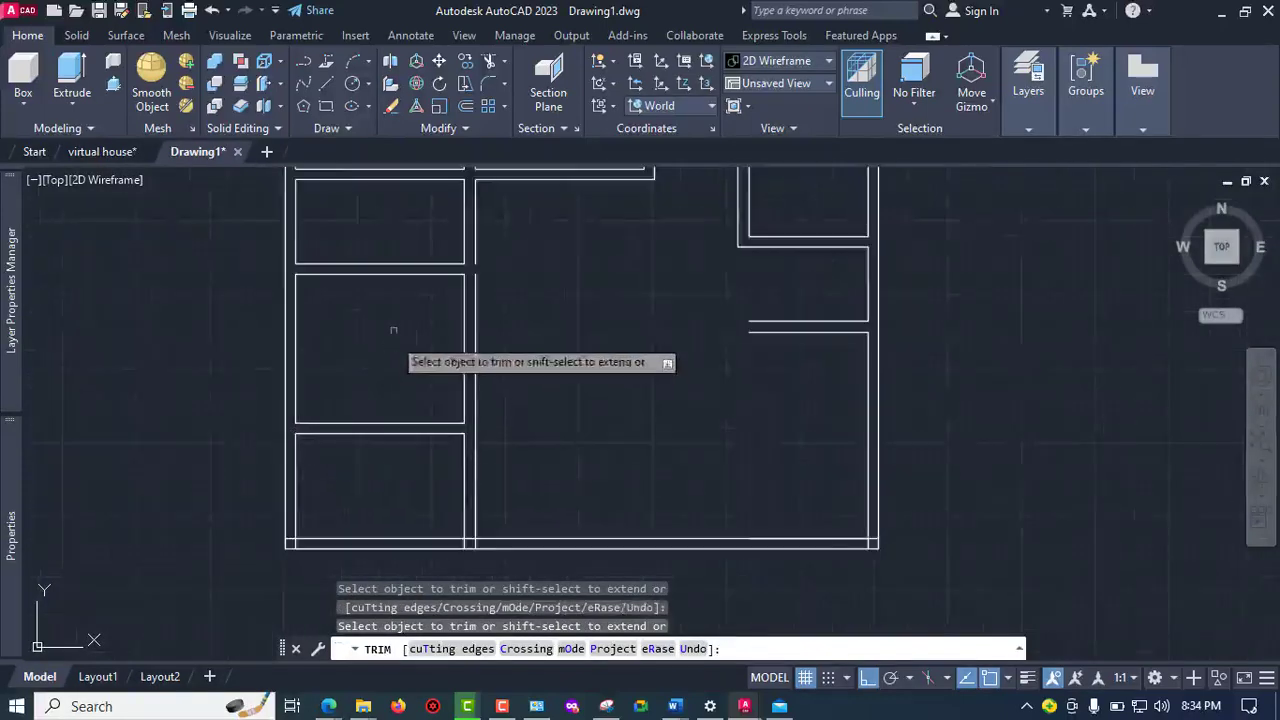
mouse_move(527, 319)
middle_mouse_down()
mouse_move(580, 494)
mouse_move(623, 449)
mouse_move(672, 330)
middle_mouse_up()
key("Escape")
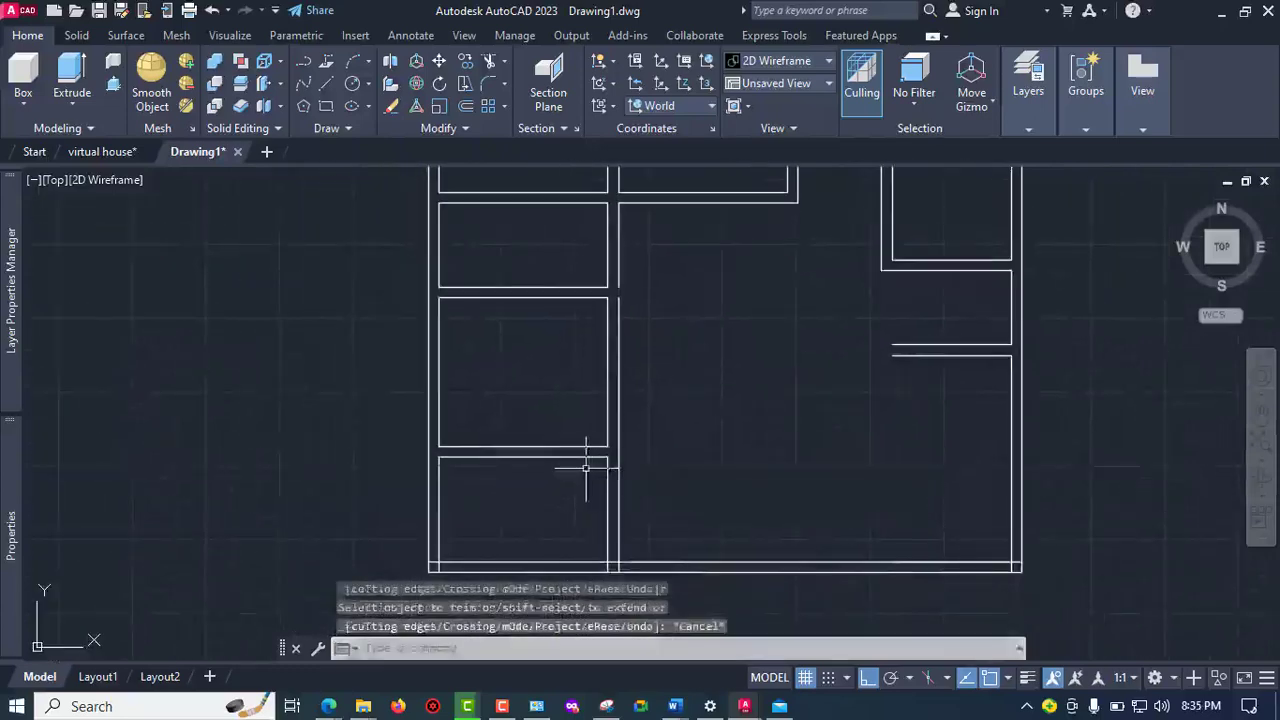
Stretch the east end of the new partition's lower line horizontally past the building's east exterior wall
left_click(576, 457)
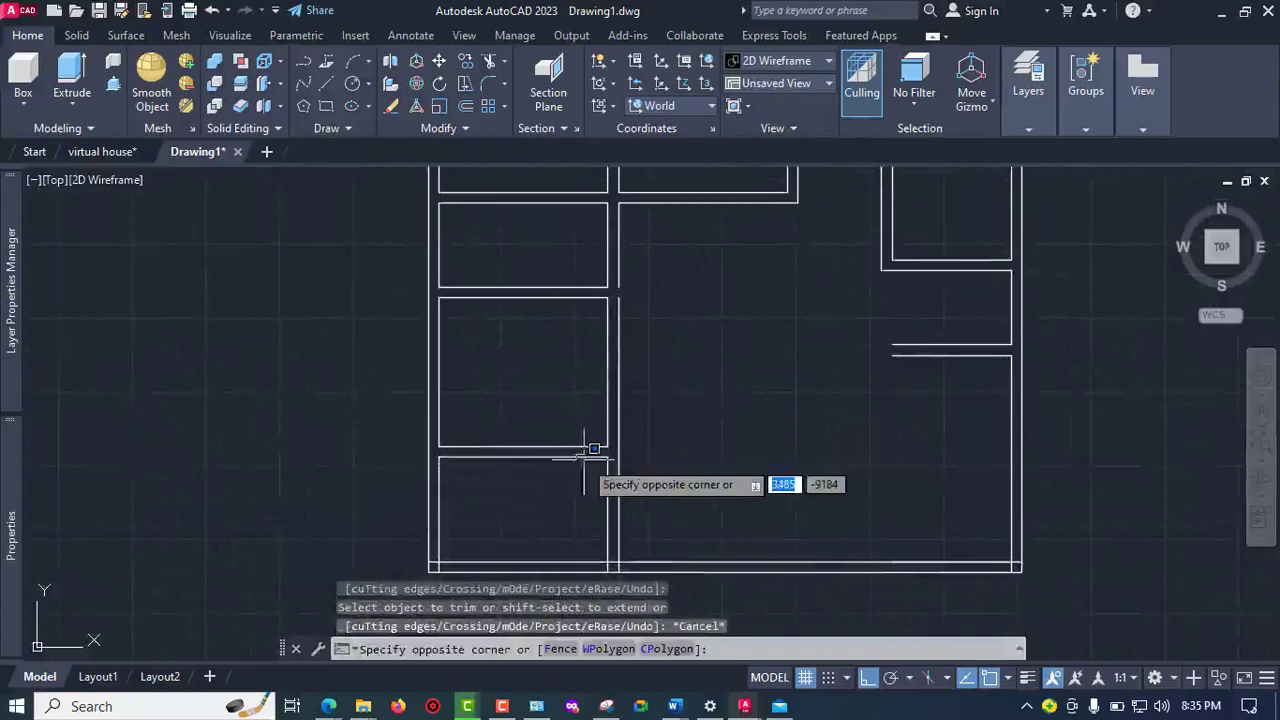
left_click(575, 459)
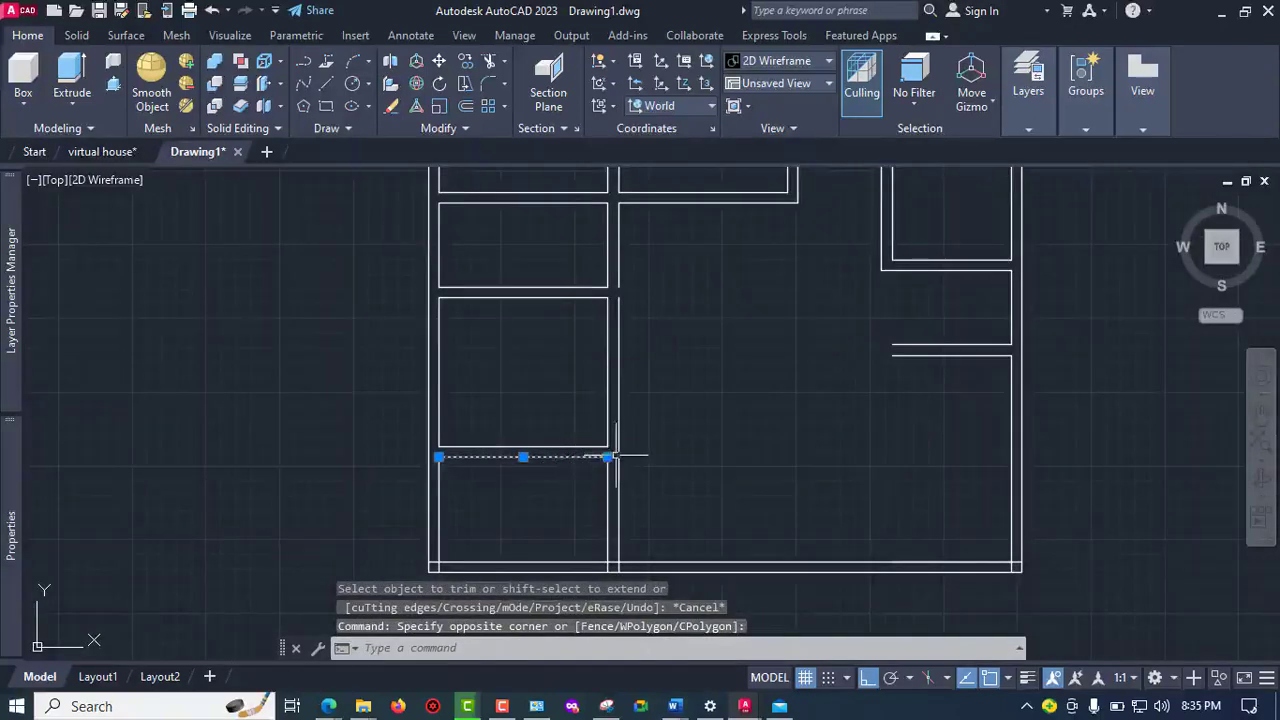
left_click(608, 457)
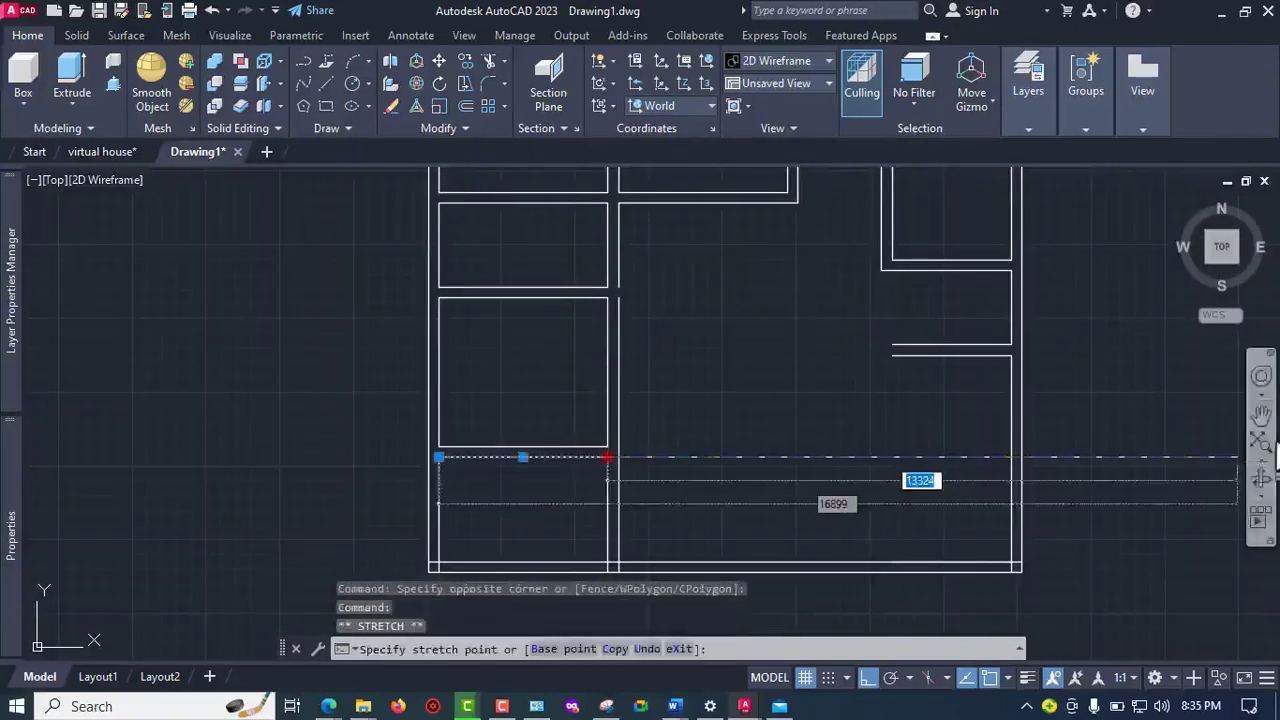
left_click(1153, 457)
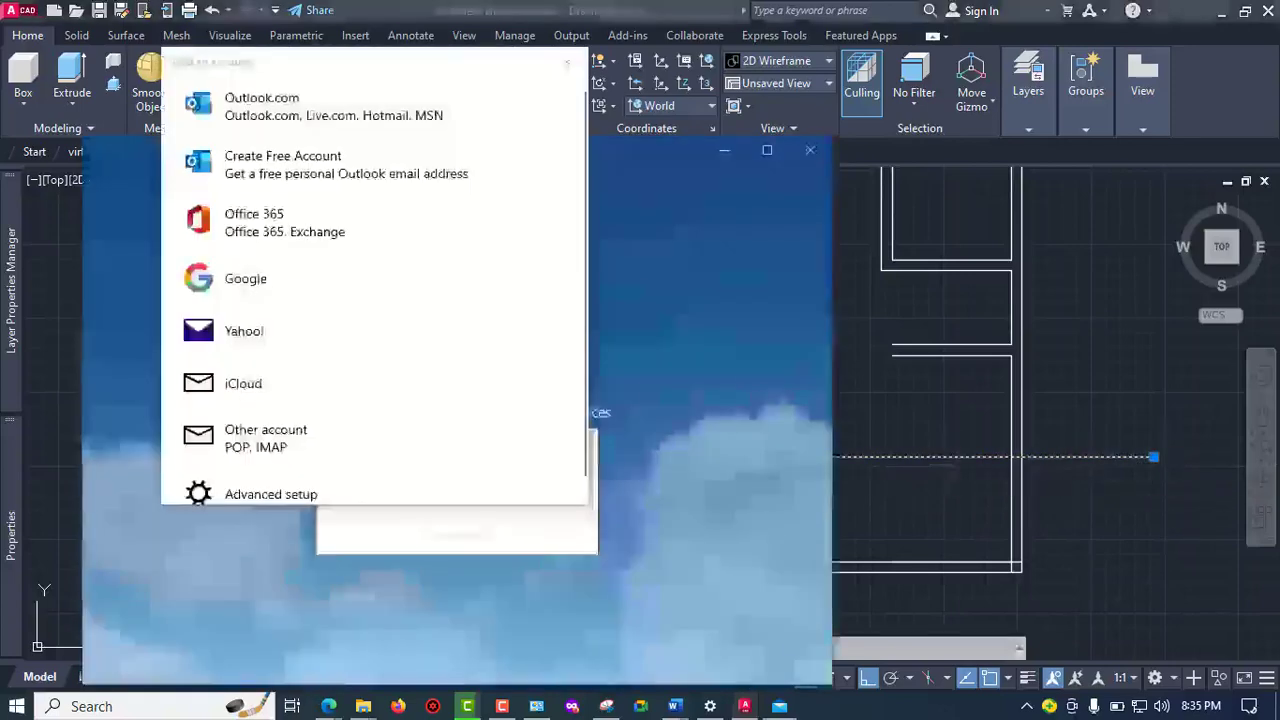
left_click(918, 400)
key("Escape")
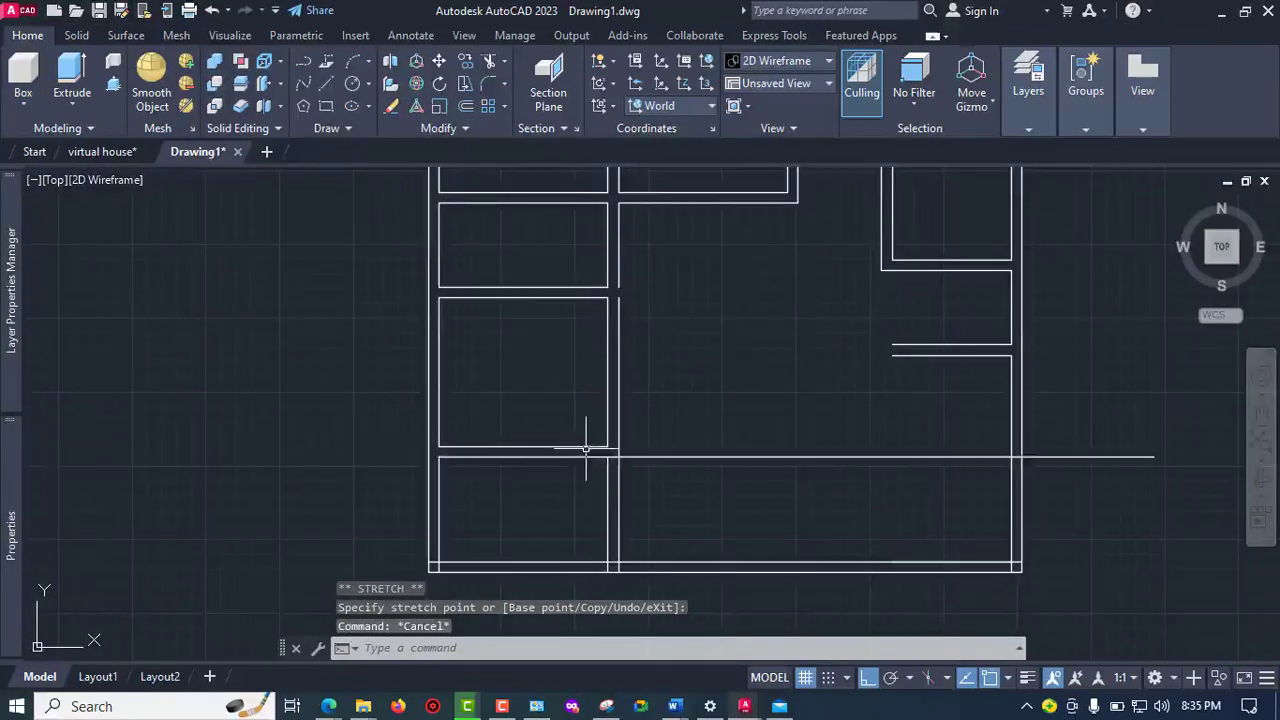
Trim the west exterior wall lines and the southwest room's east wall lines below the extended line with a fence
scroll(586, 448, "down", 2)
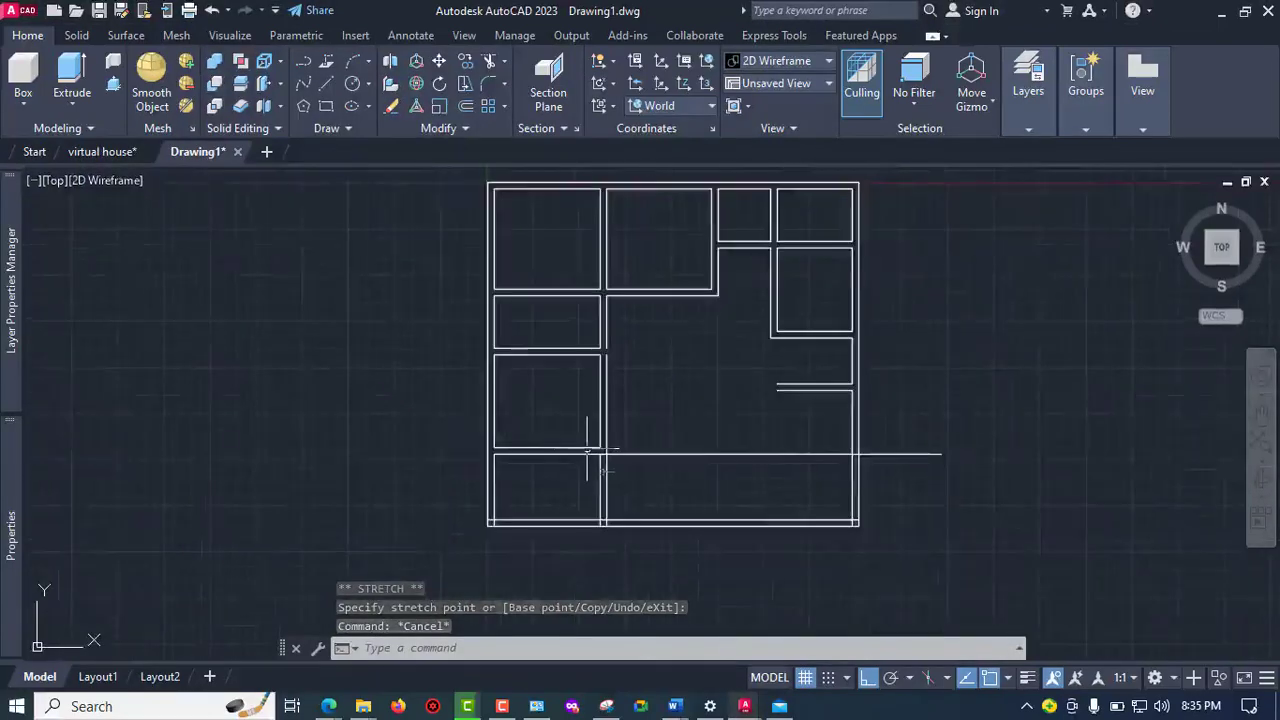
type("tr")
key("Return")
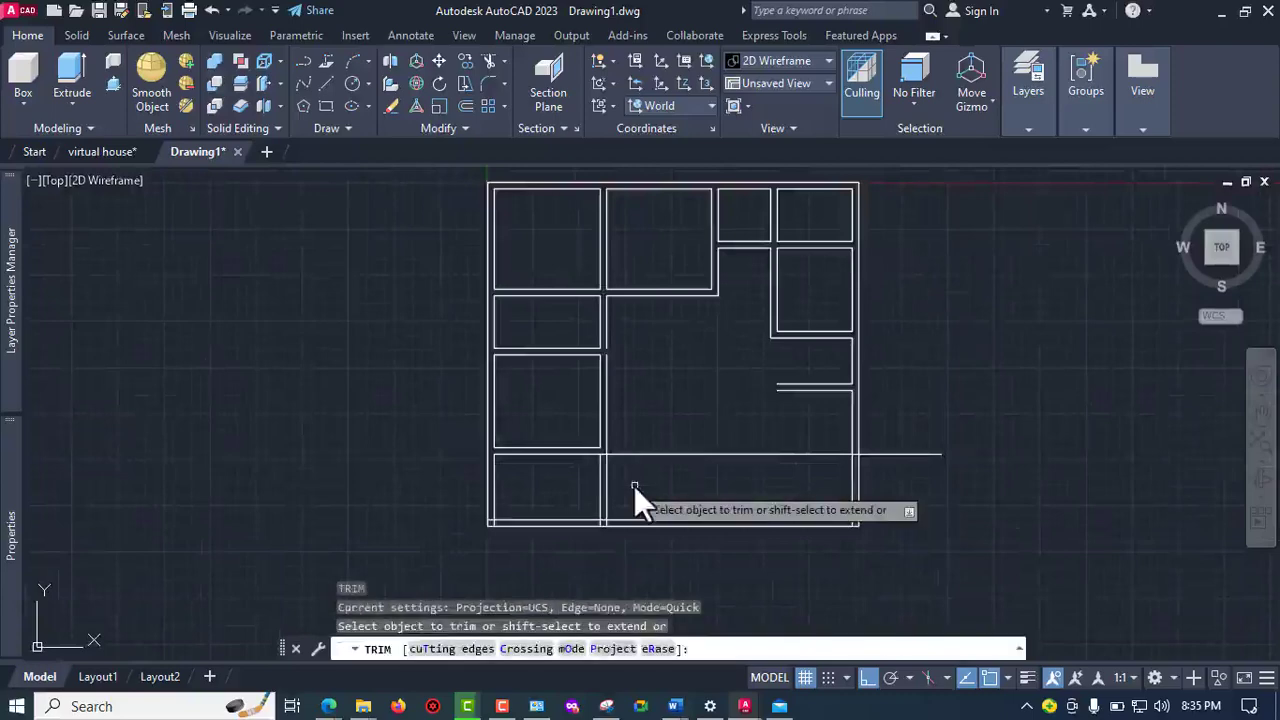
left_click(634, 486)
left_click(580, 479)
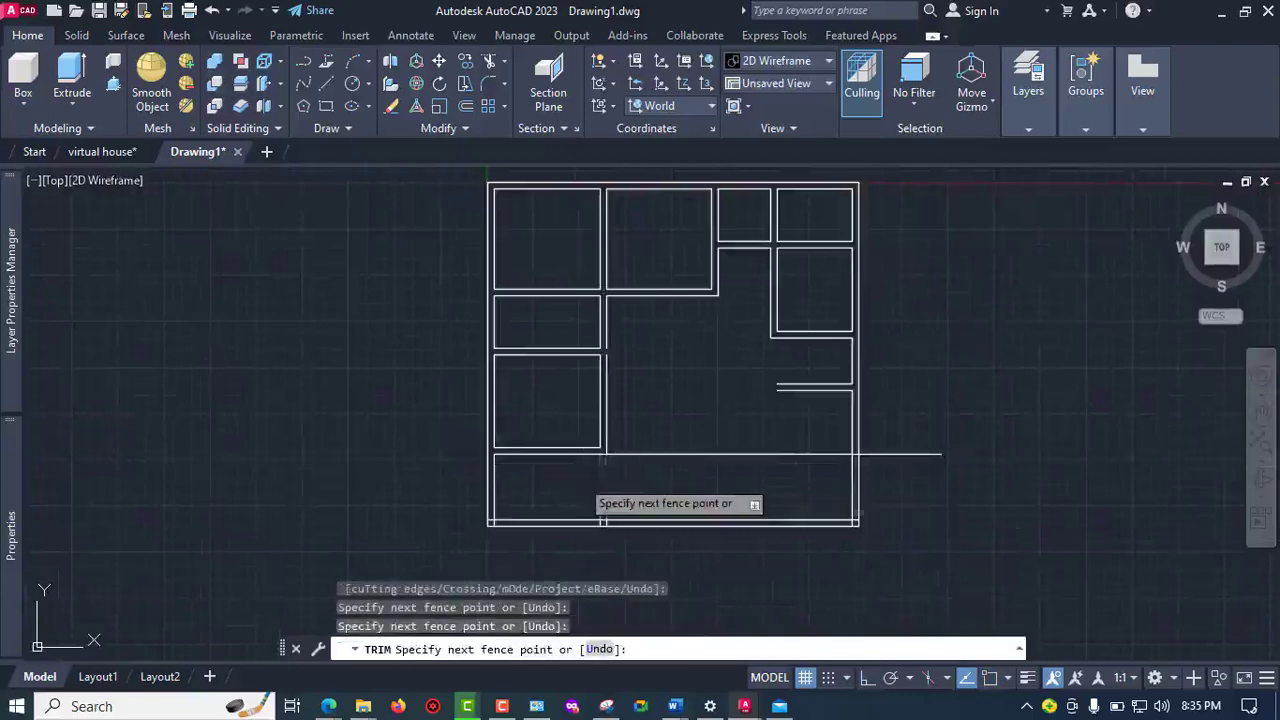
left_click(546, 487)
left_click(465, 487)
key("Return")
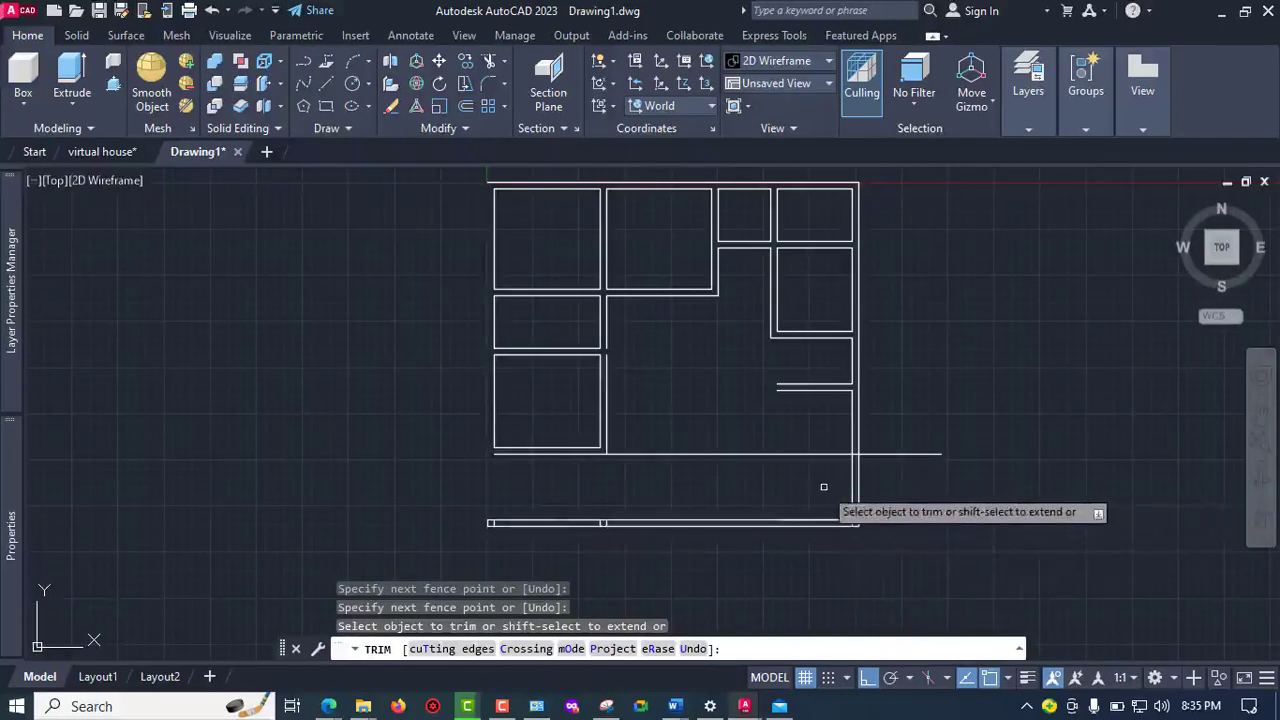
key("Escape")
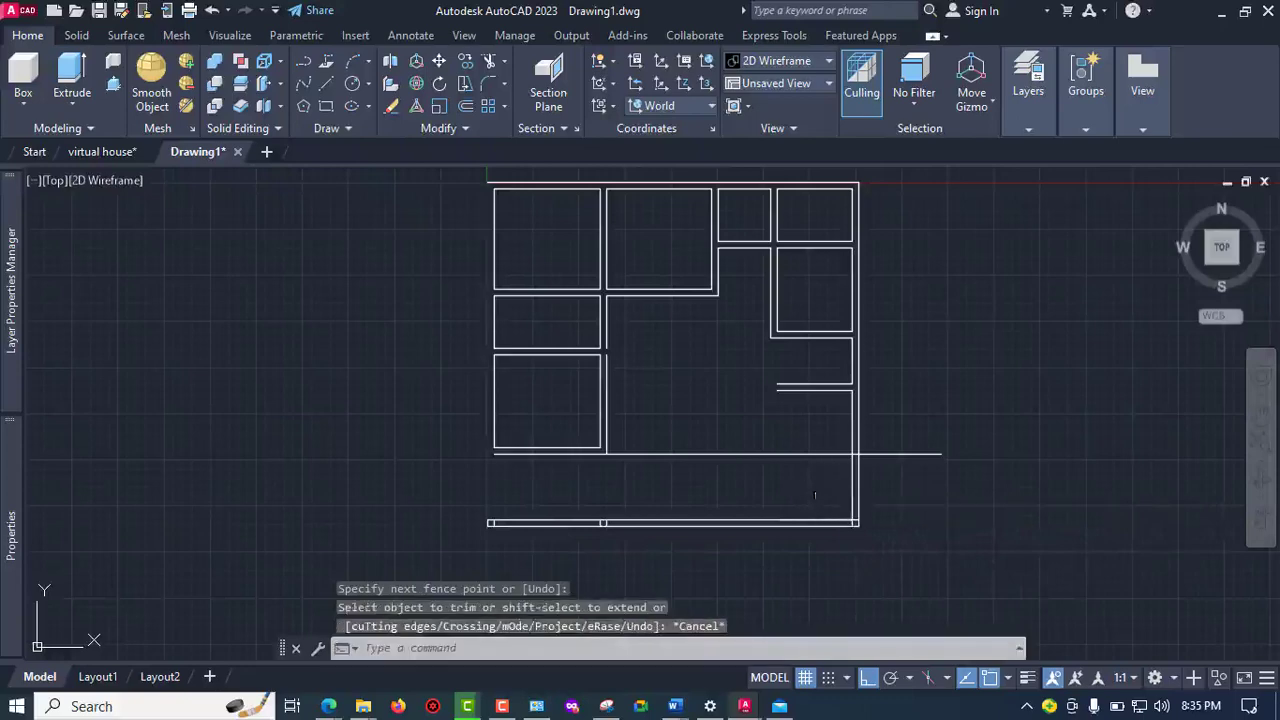
scroll(554, 266, "up", 3)
middle_click_drag(554, 266, 857, 300)
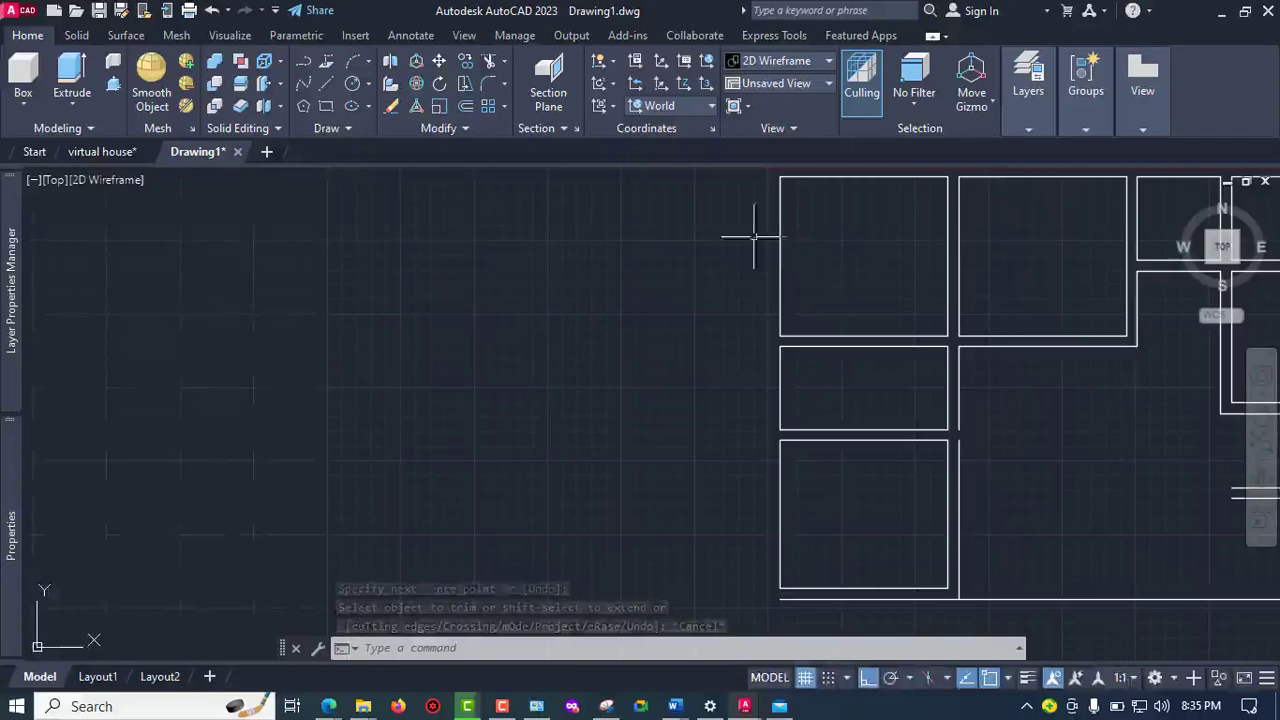
middle_click_drag(754, 240, 779, 293)
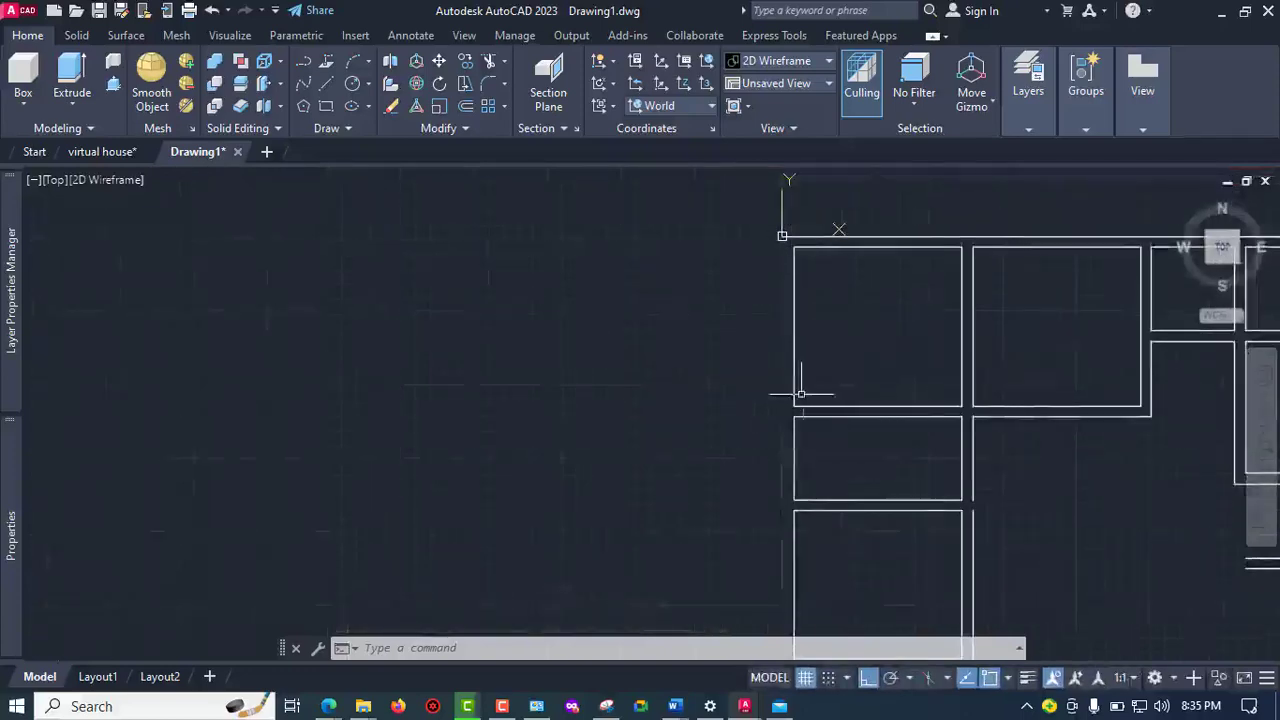
scroll(810, 447, "down", 2)
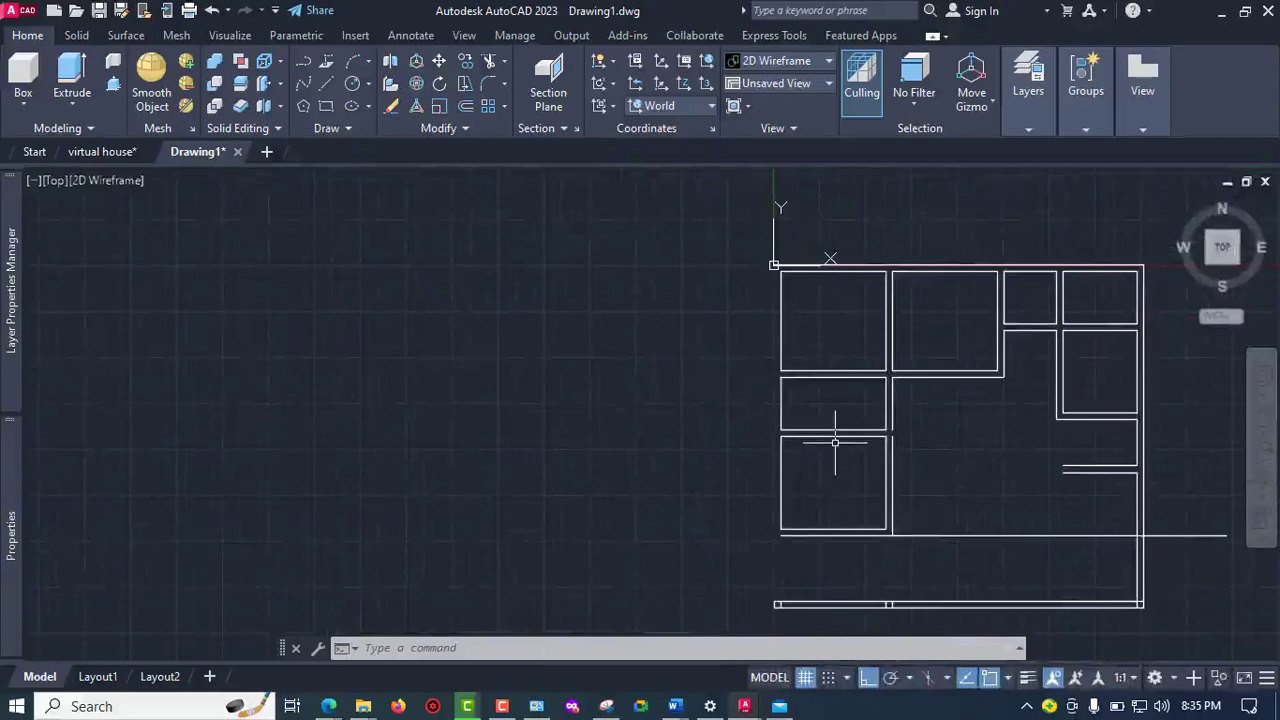
type("f")
key("Return")
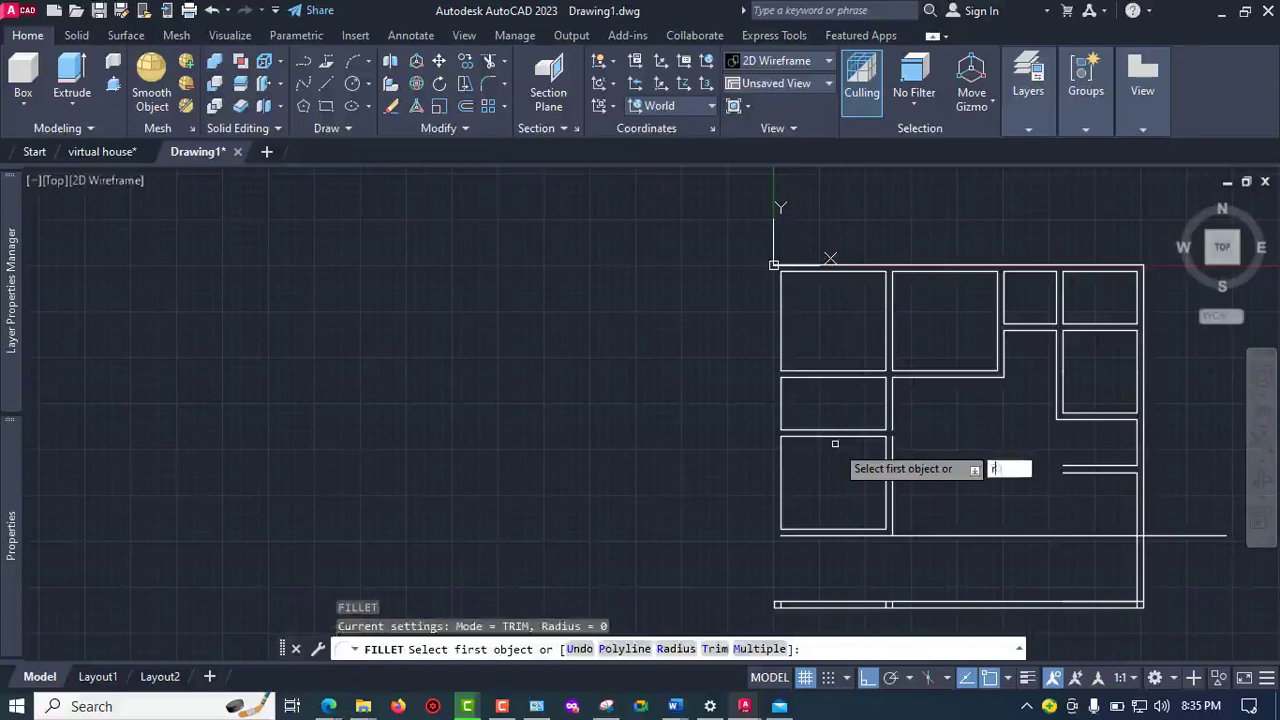
key("Return")
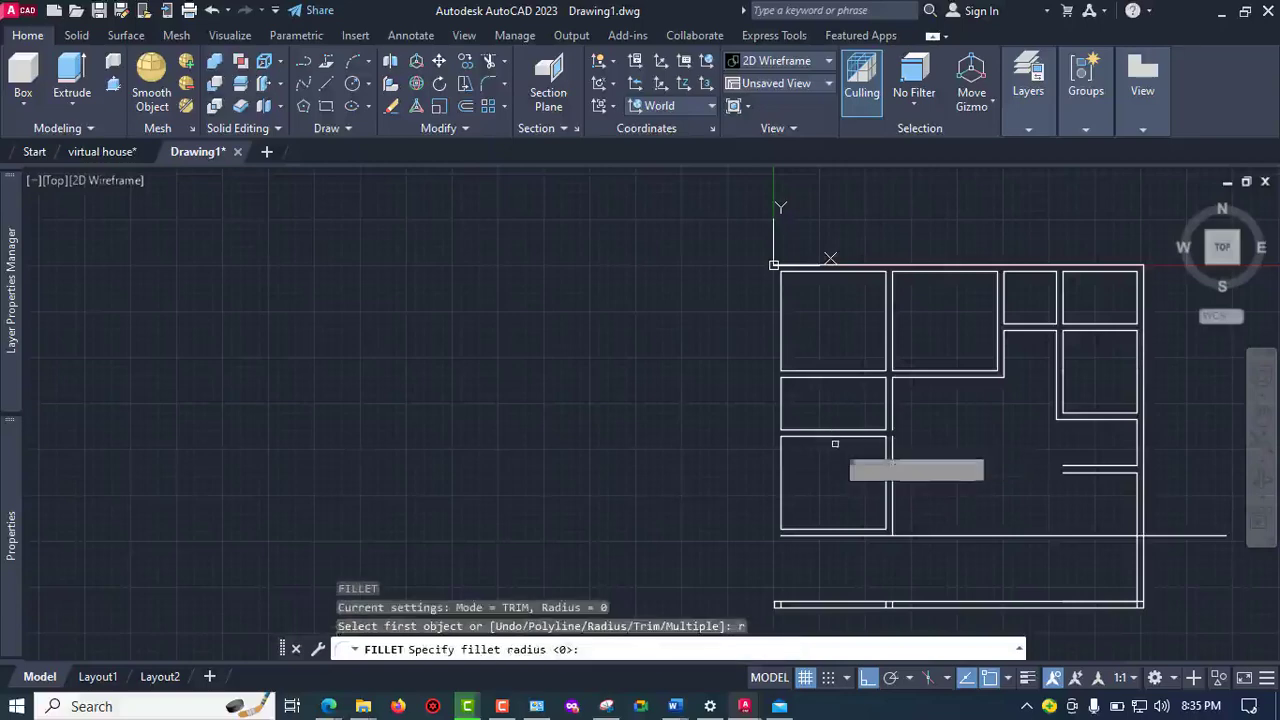
key("Return")
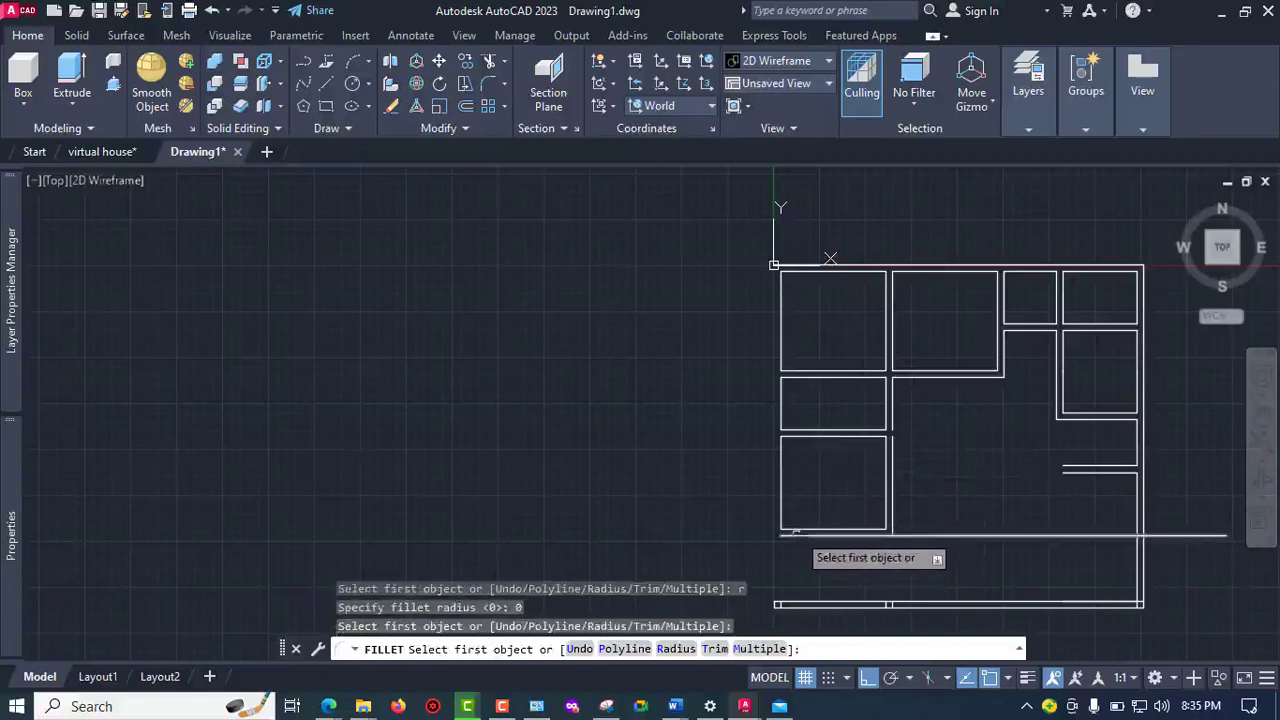
scroll(800, 536, "up", 5)
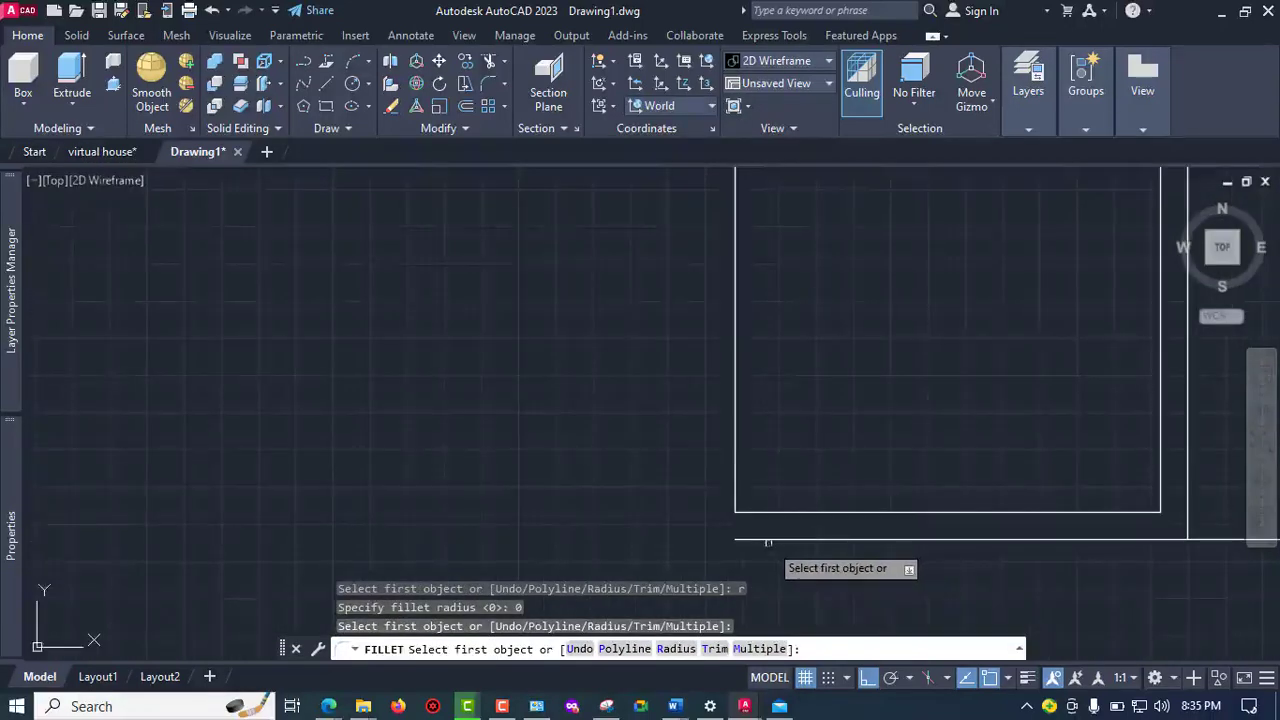
left_click(754, 537)
scroll(755, 537, "down", 2)
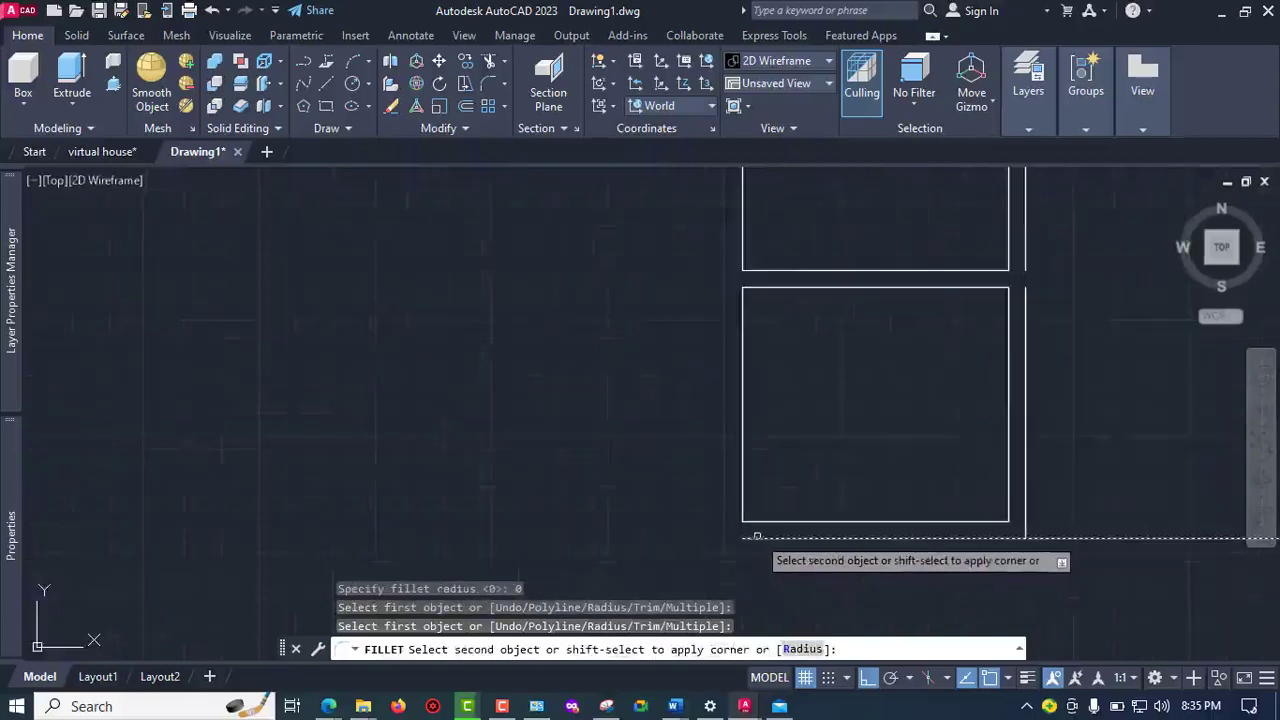
middle_click_drag(731, 297, 752, 524)
scroll(762, 290, "down", 4)
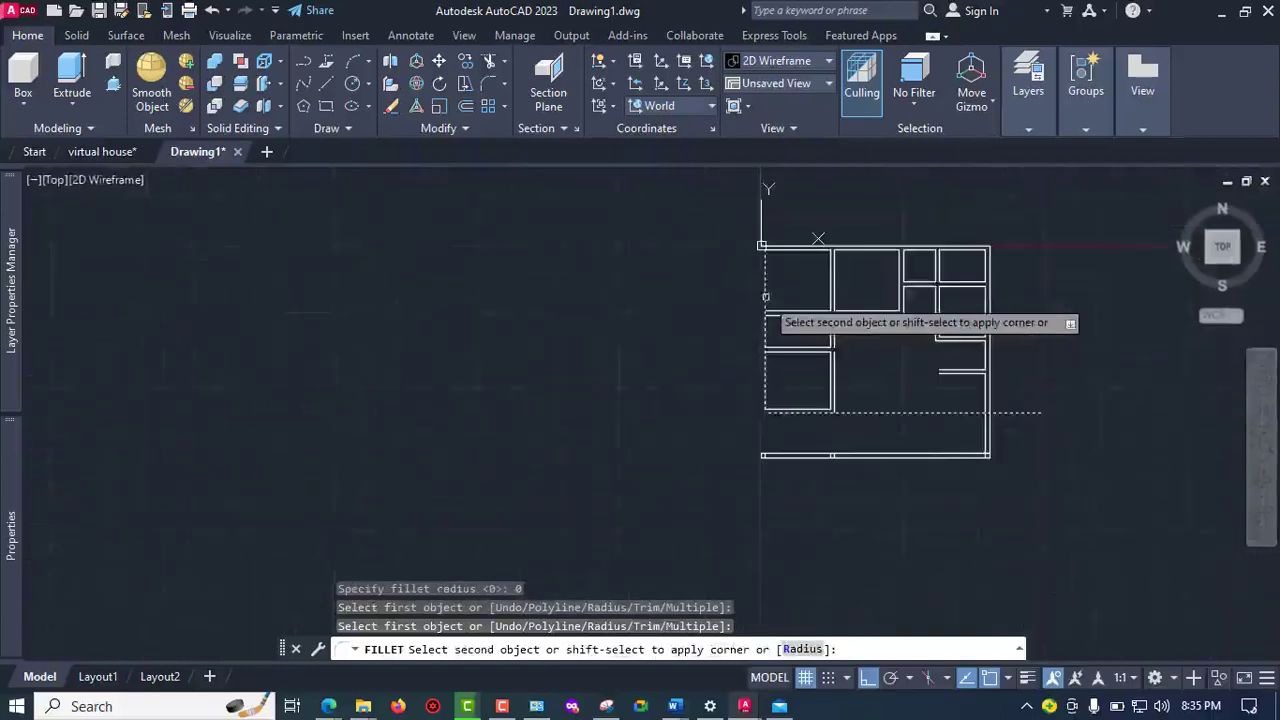
scroll(766, 232, "up", 4)
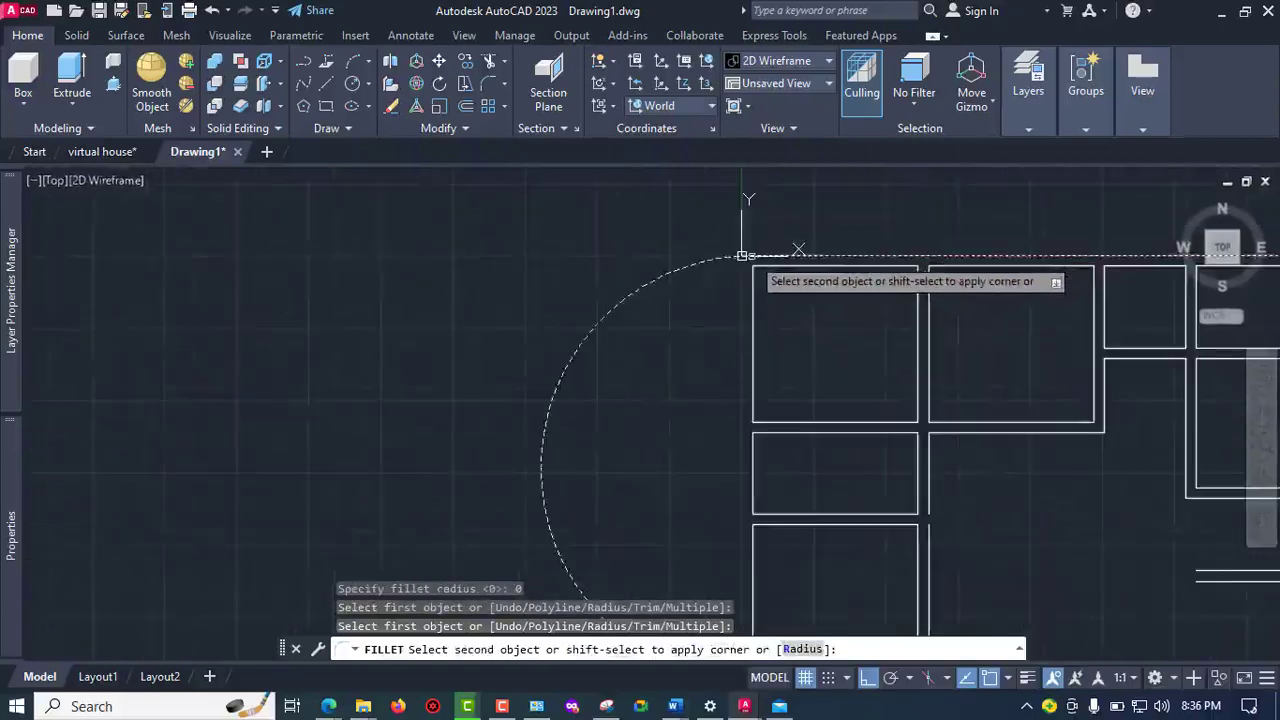
scroll(745, 256, "down", 4)
key("Escape")
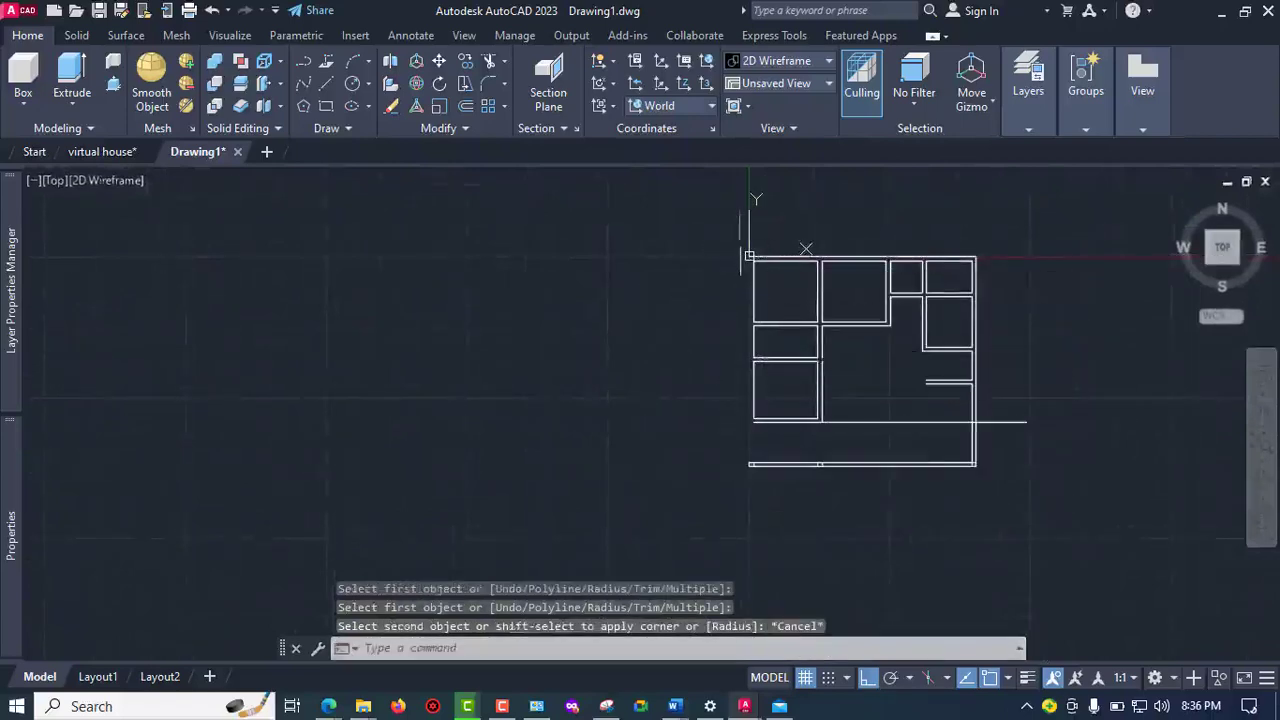
key("Escape")
scroll(757, 246, "up", 3)
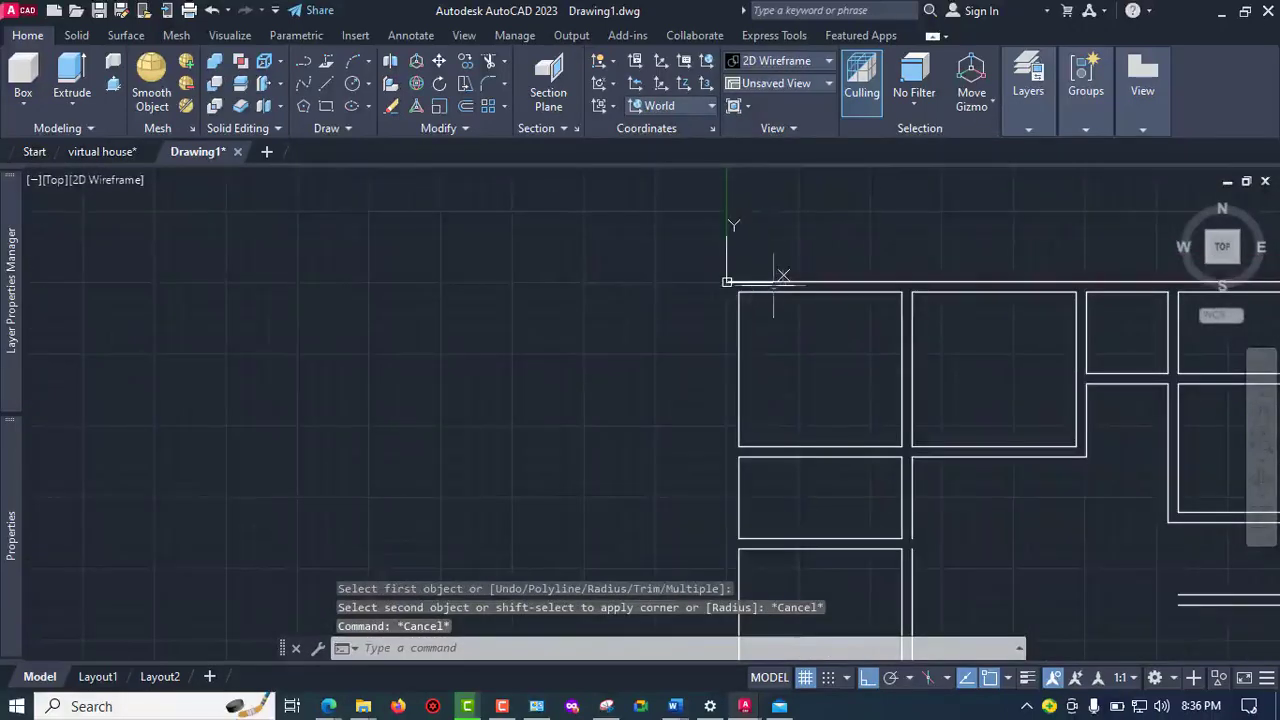
left_click(809, 282)
key("Escape")
key("Escape")
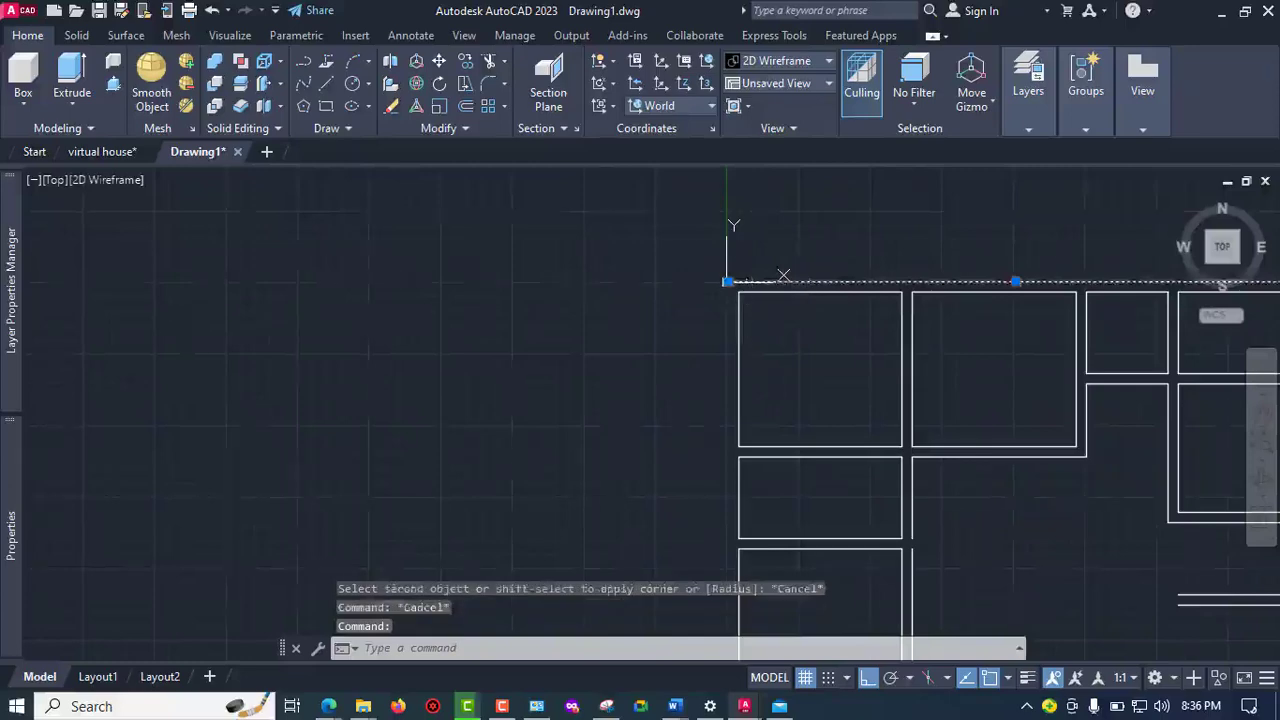
Draw a vertical line about 1200 long downward from the building's northwest outer corner
type("l")
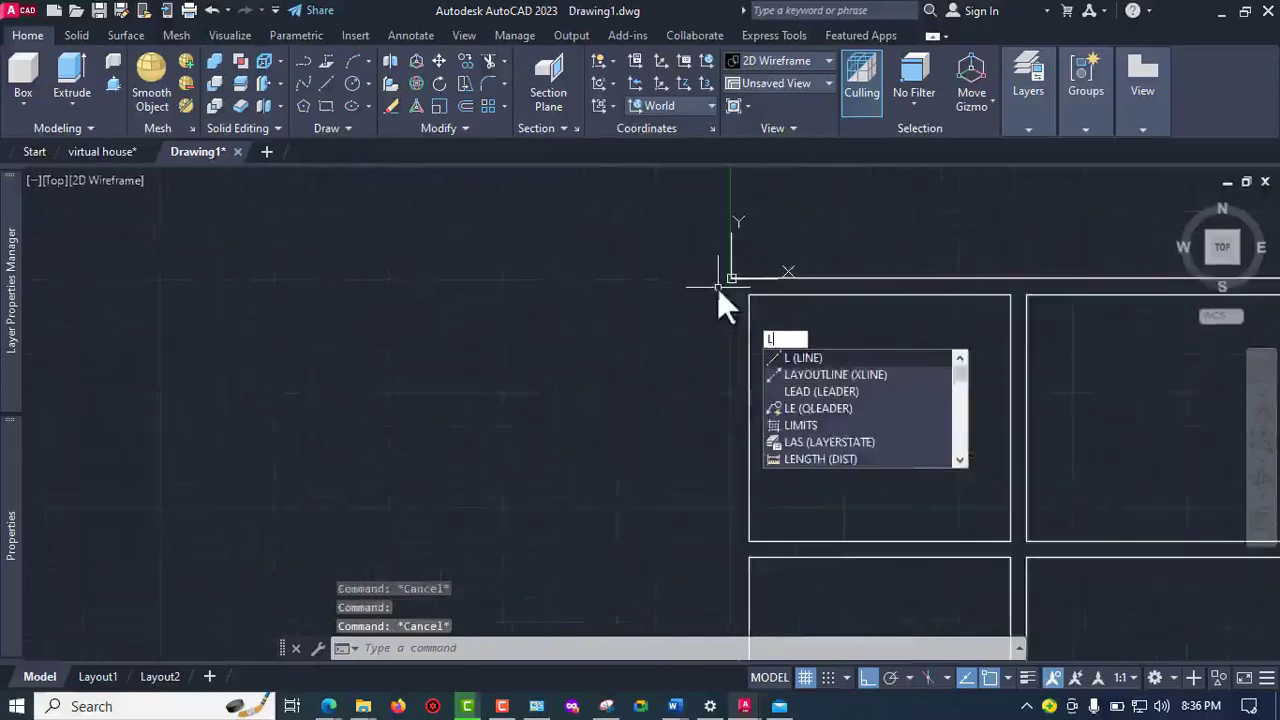
key("Return")
scroll(735, 280, "up", 5)
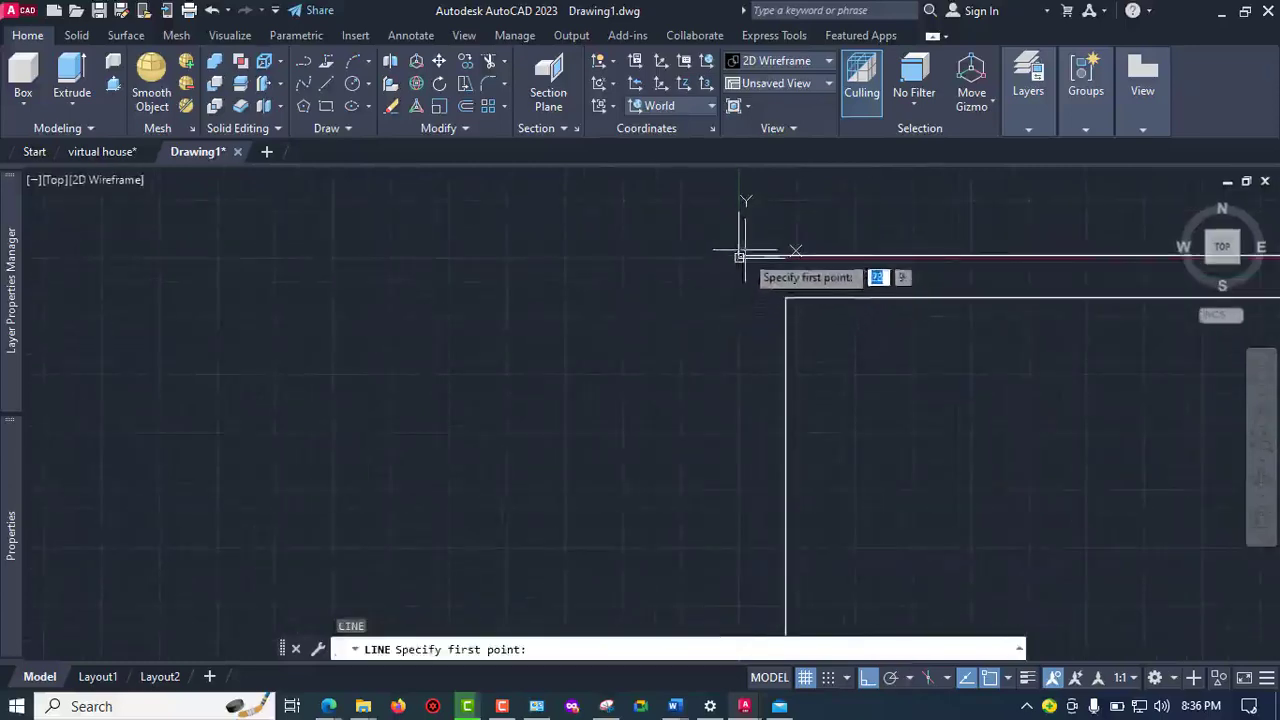
left_click(741, 259)
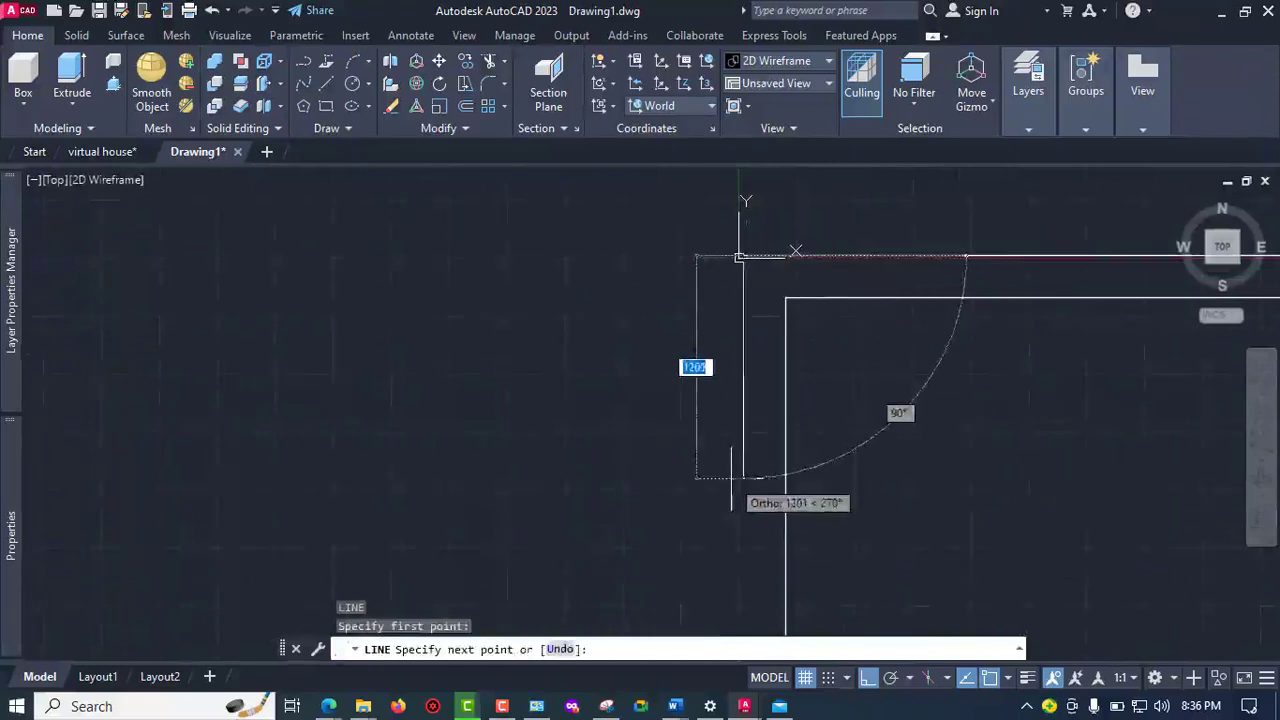
scroll(743, 495, "down", 5)
key("Escape")
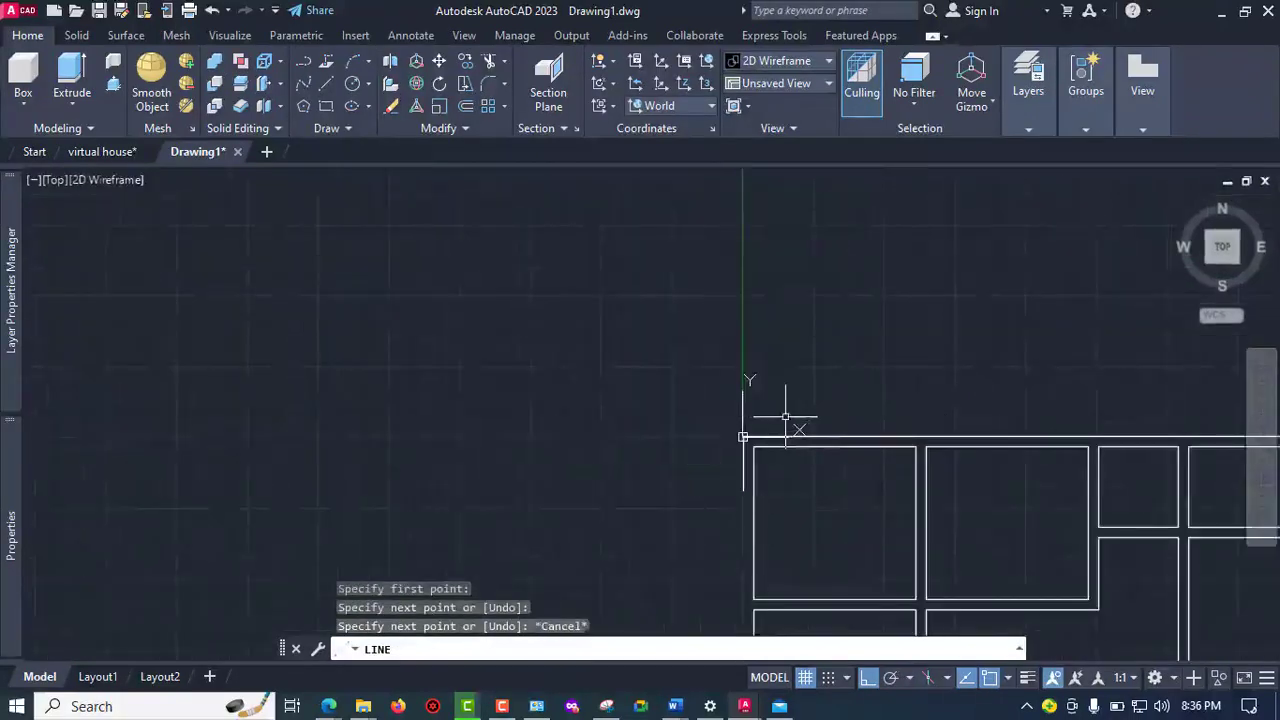
type("o")
key("Return")
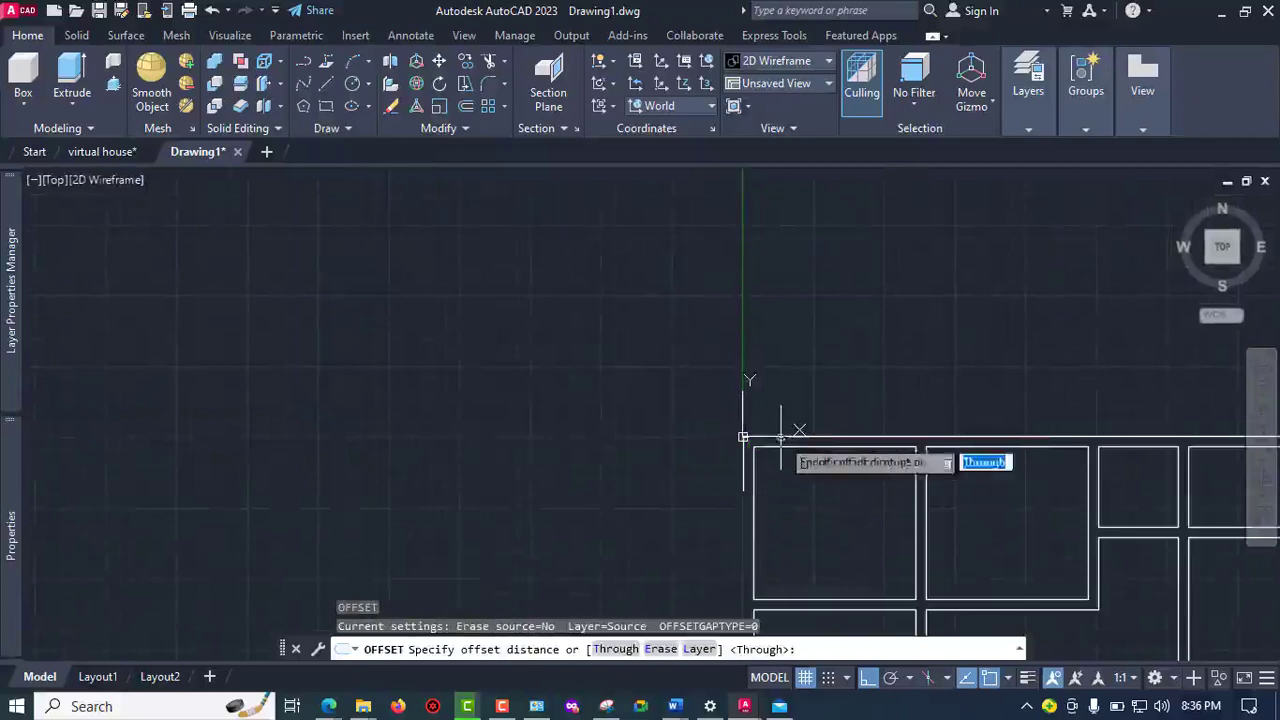
key("Escape")
Fillet the new vertical line with the extended partition line's west end at radius 0 to form the southwest exterior corner
key("Return")
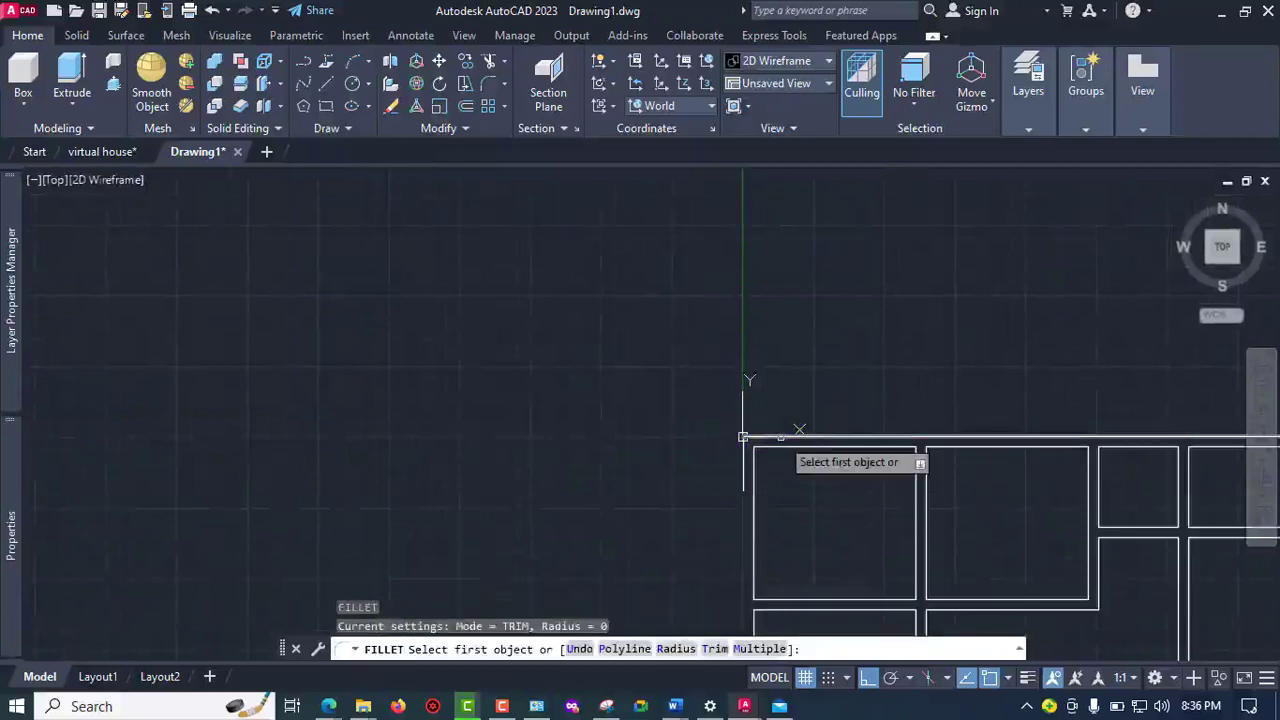
type("r")
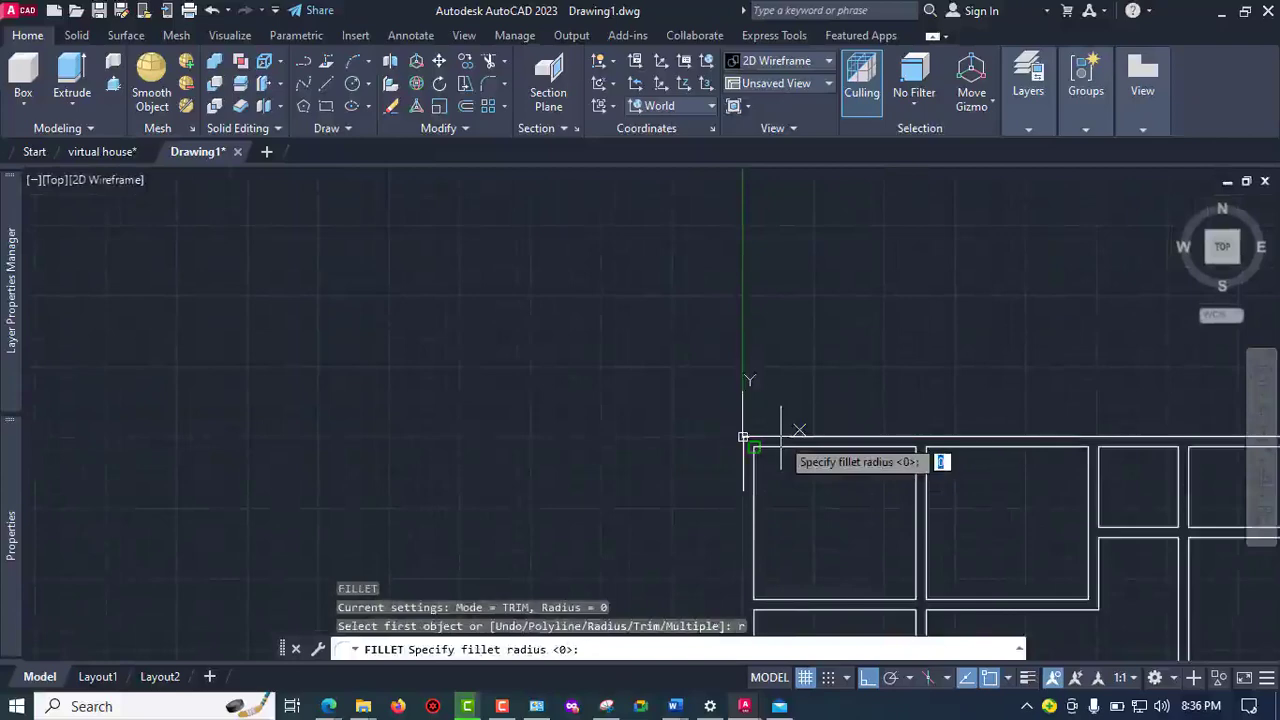
key("Return")
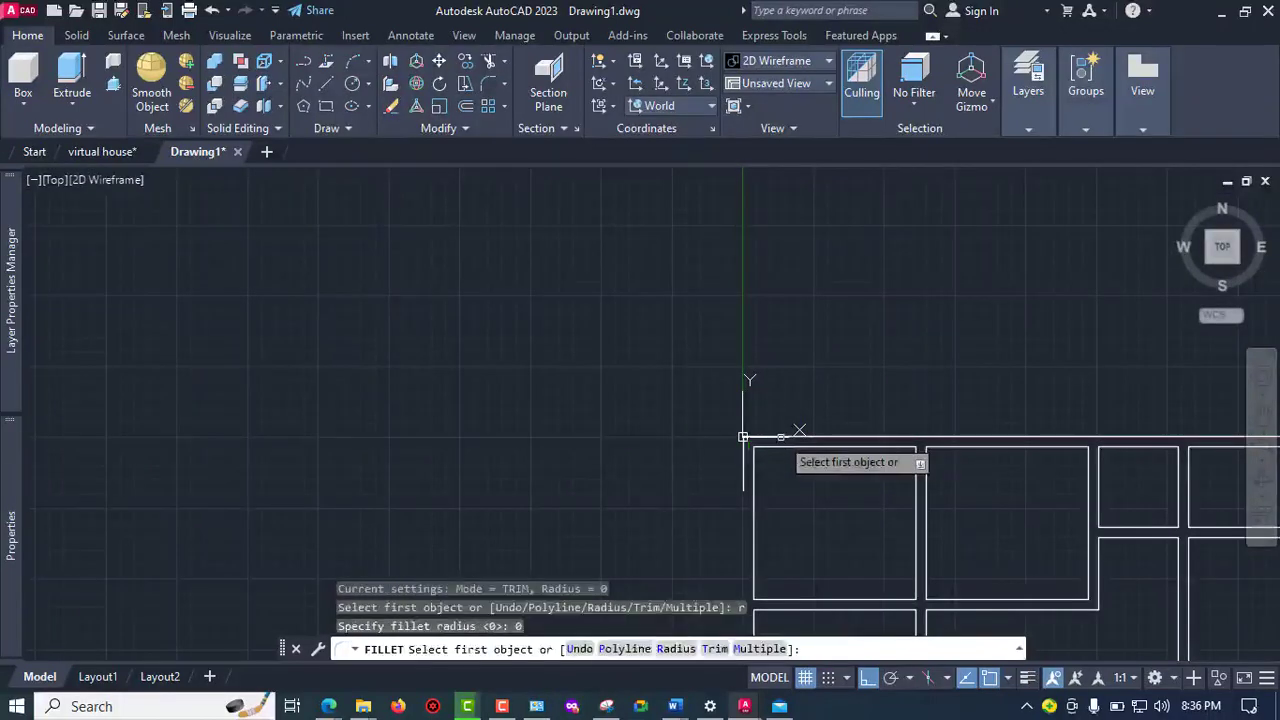
left_click(742, 437)
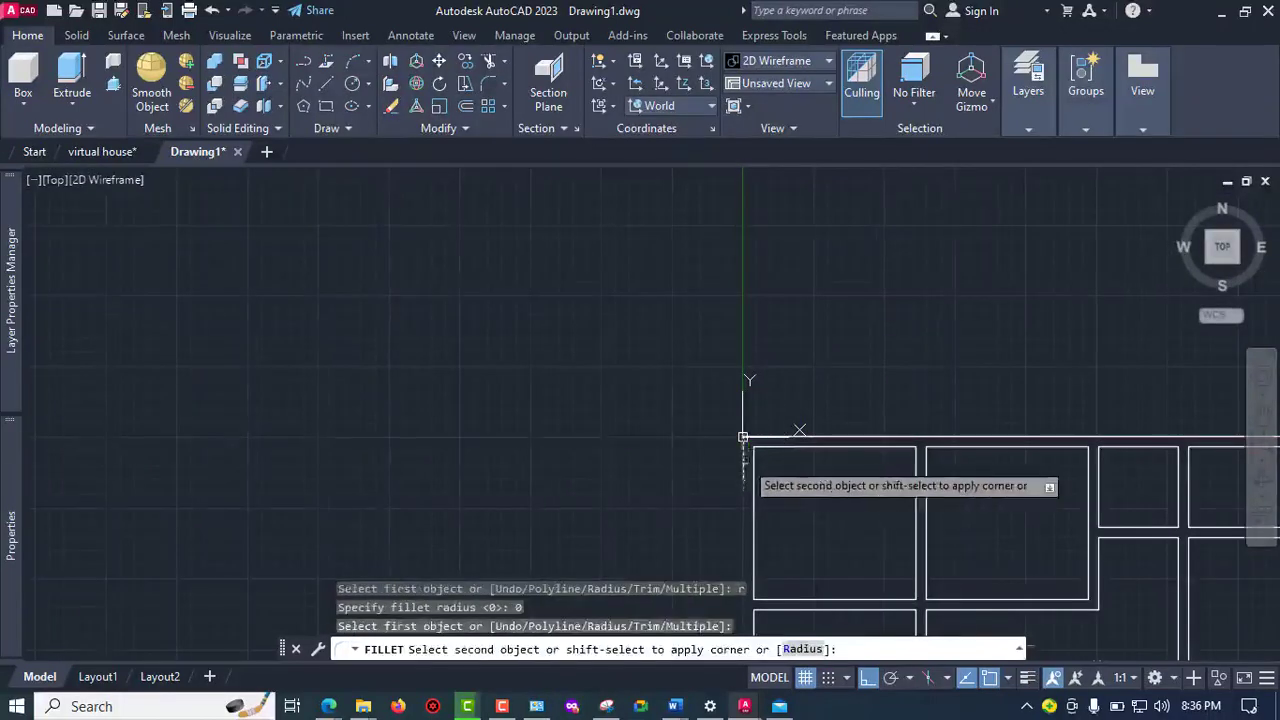
scroll(745, 450, "down", 4)
scroll(760, 445, "up", 6)
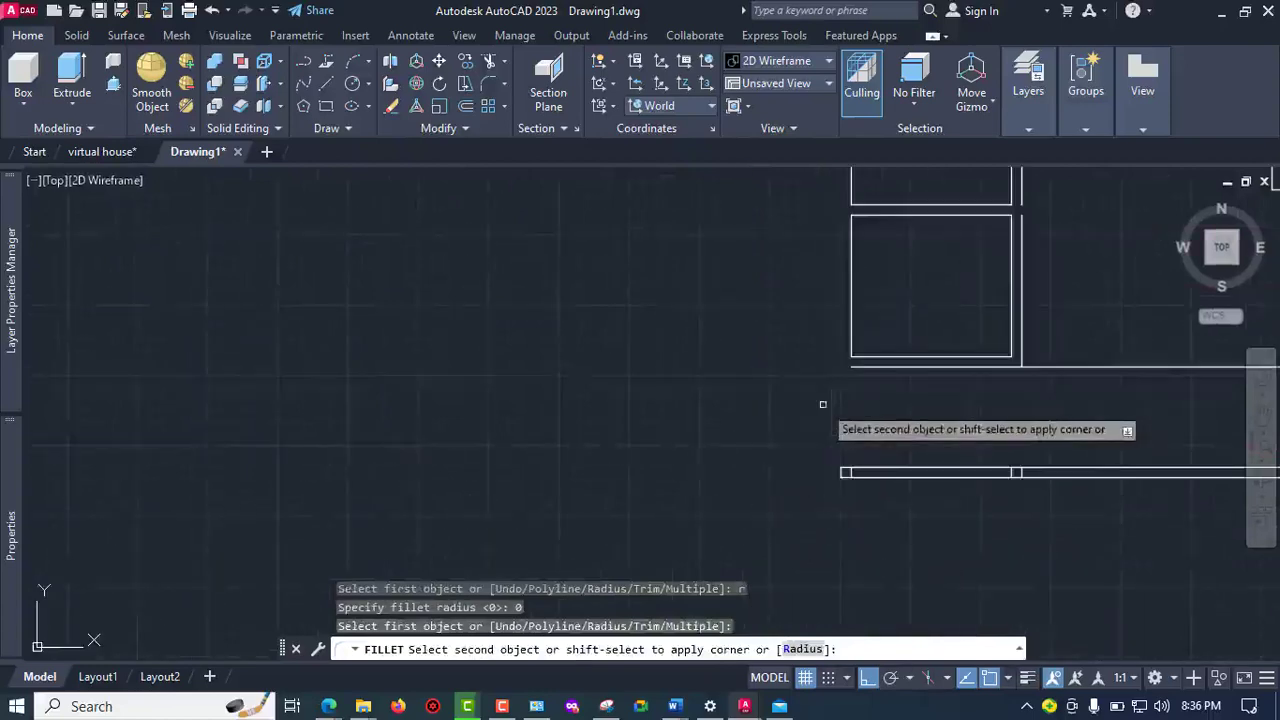
left_click(852, 370)
scroll(862, 368, "down", 3)
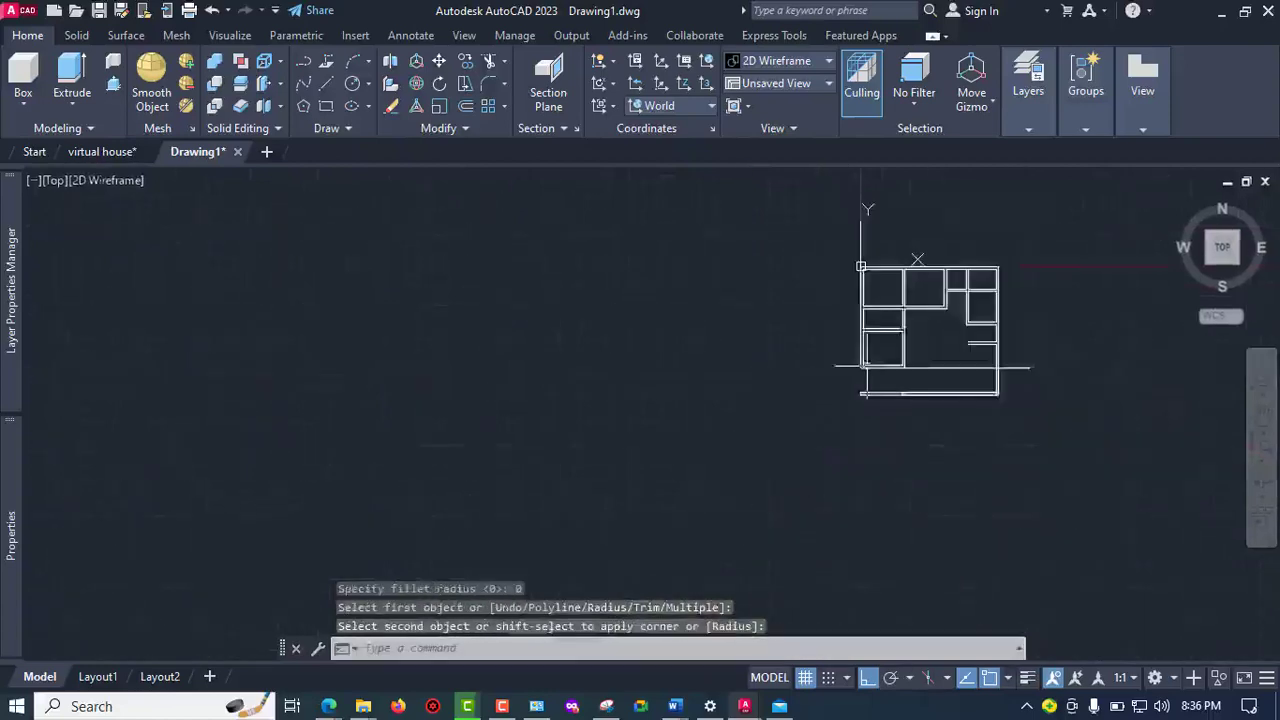
middle_click_drag(925, 321, 873, 342)
scroll(894, 430, "up", 4)
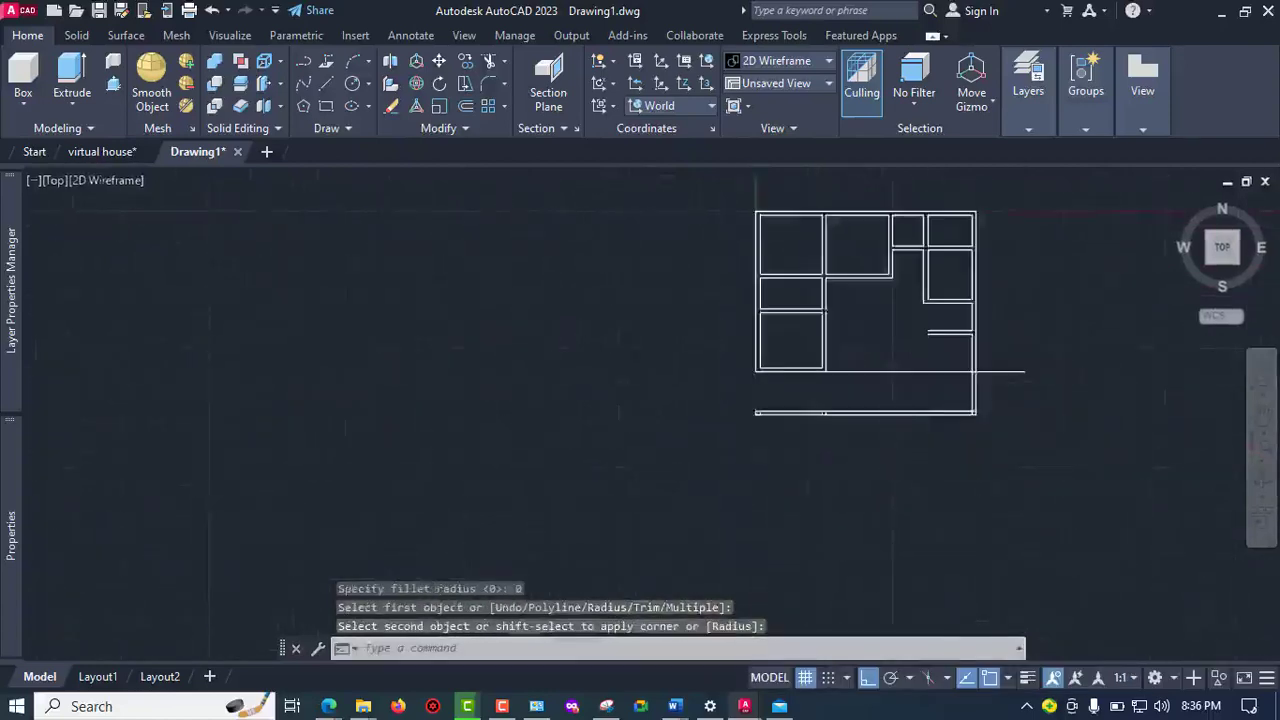
middle_click_drag(948, 371, 757, 420)
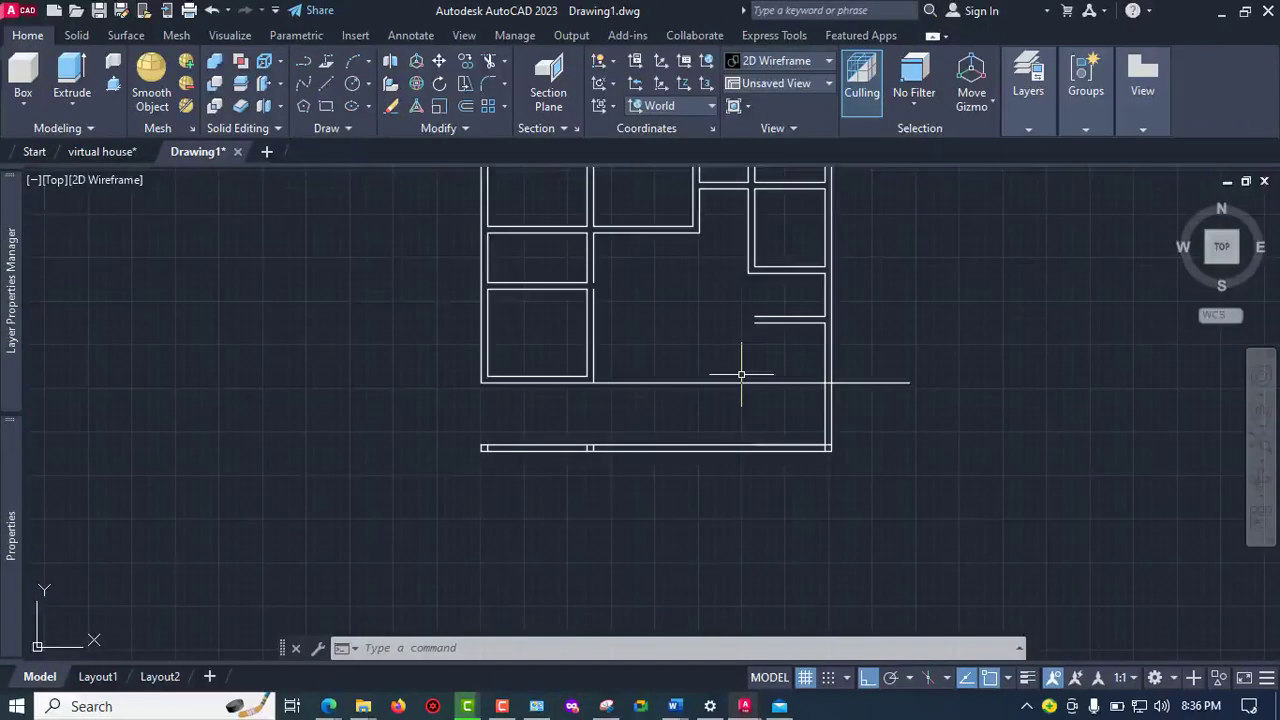
Offset the outer line of the east exterior wall 3800 inward to the west
type("o")
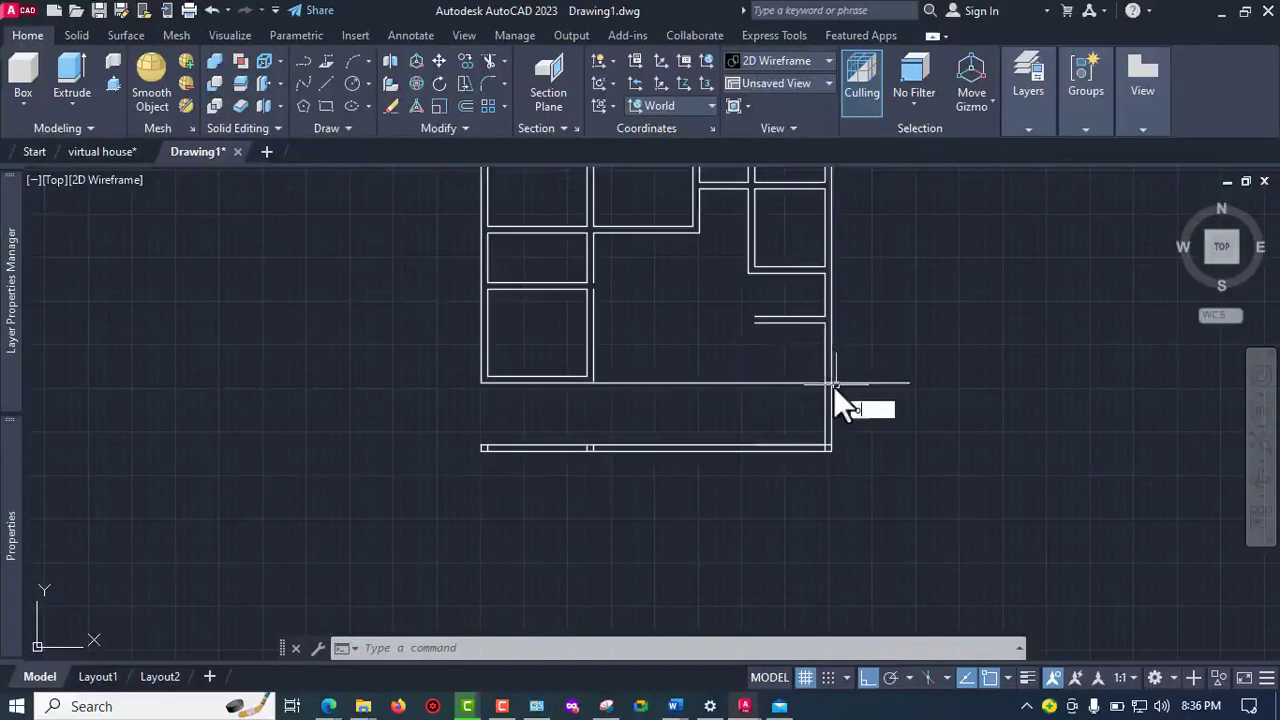
key("Return")
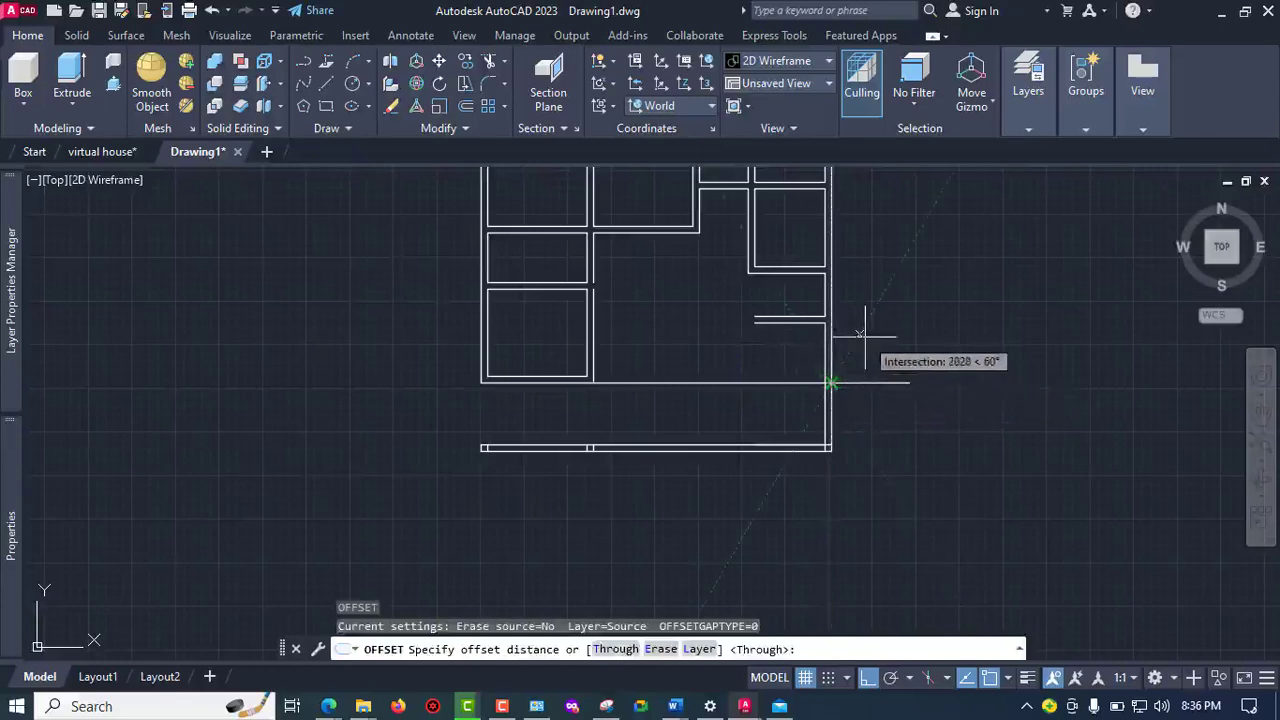
type("3")
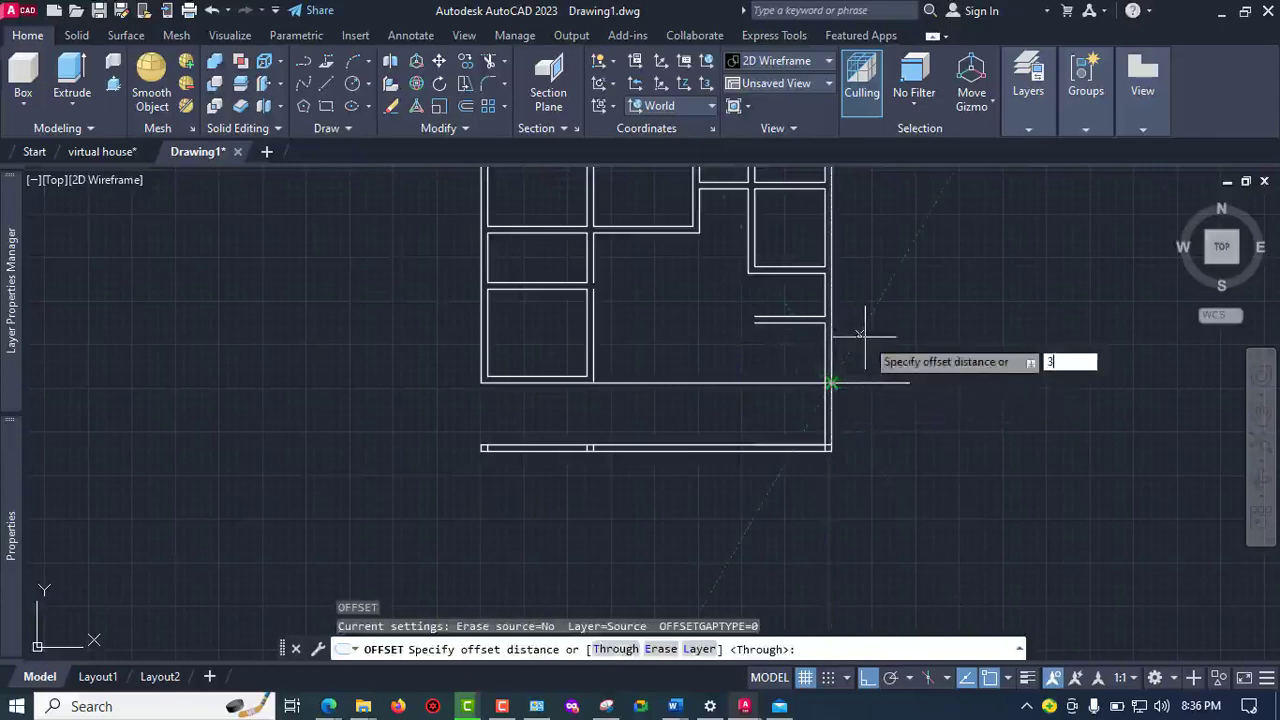
type("800")
key("Return")
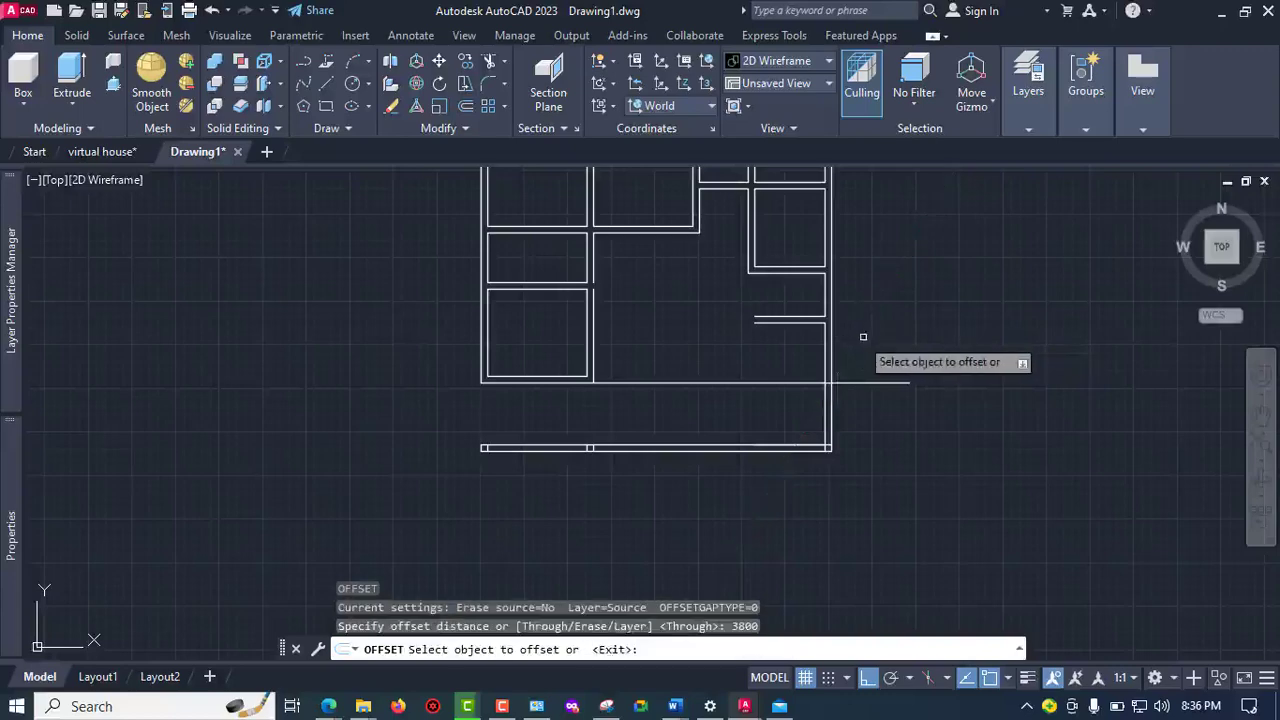
scroll(836, 426, "up", 3)
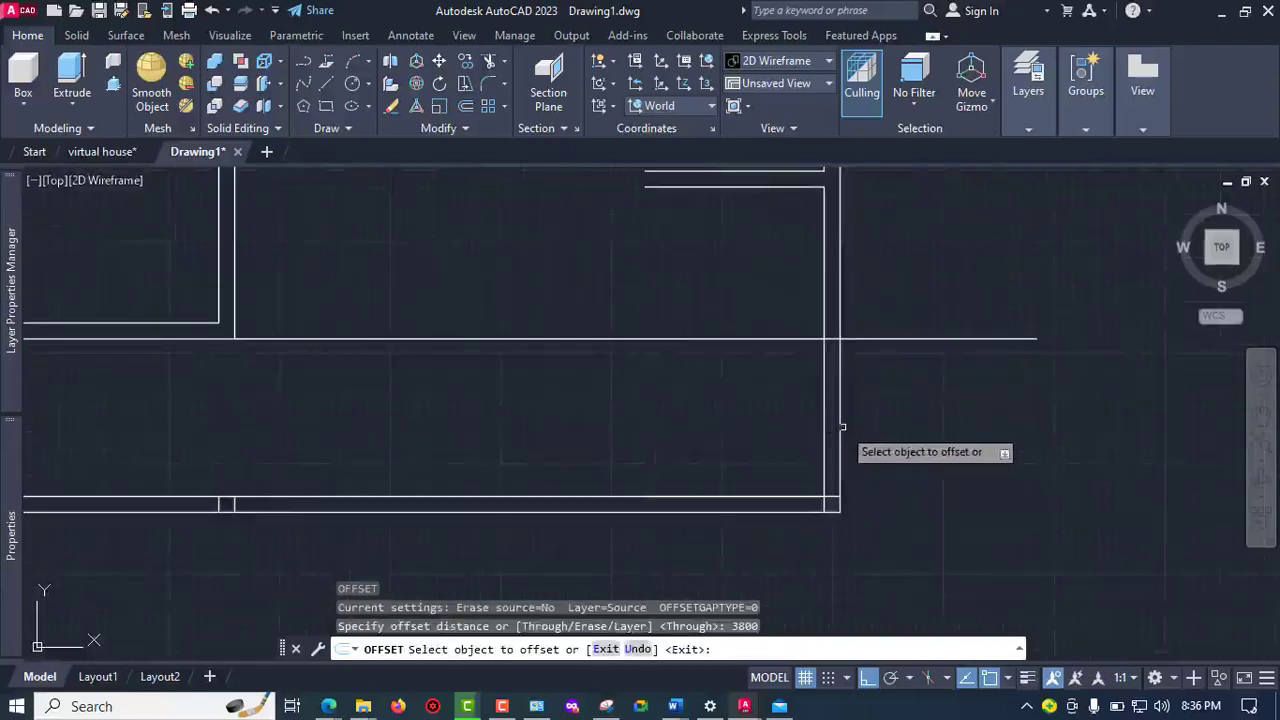
left_click(840, 426)
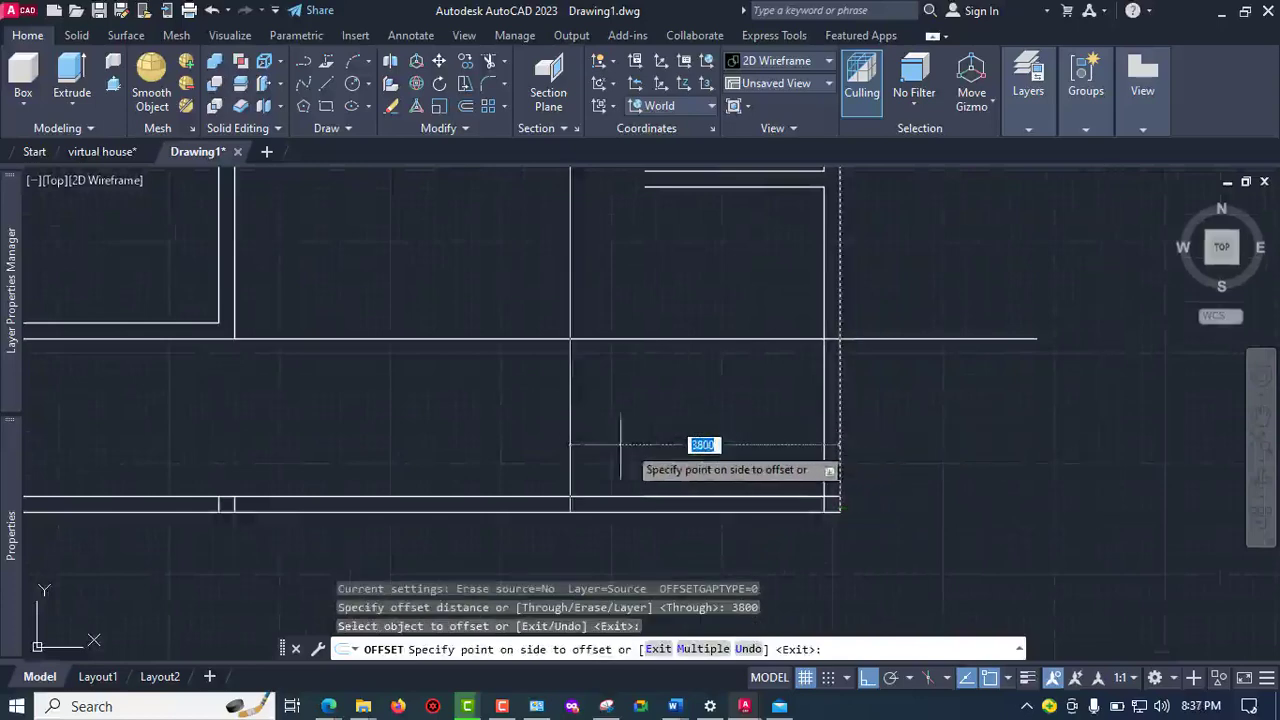
left_click(538, 443)
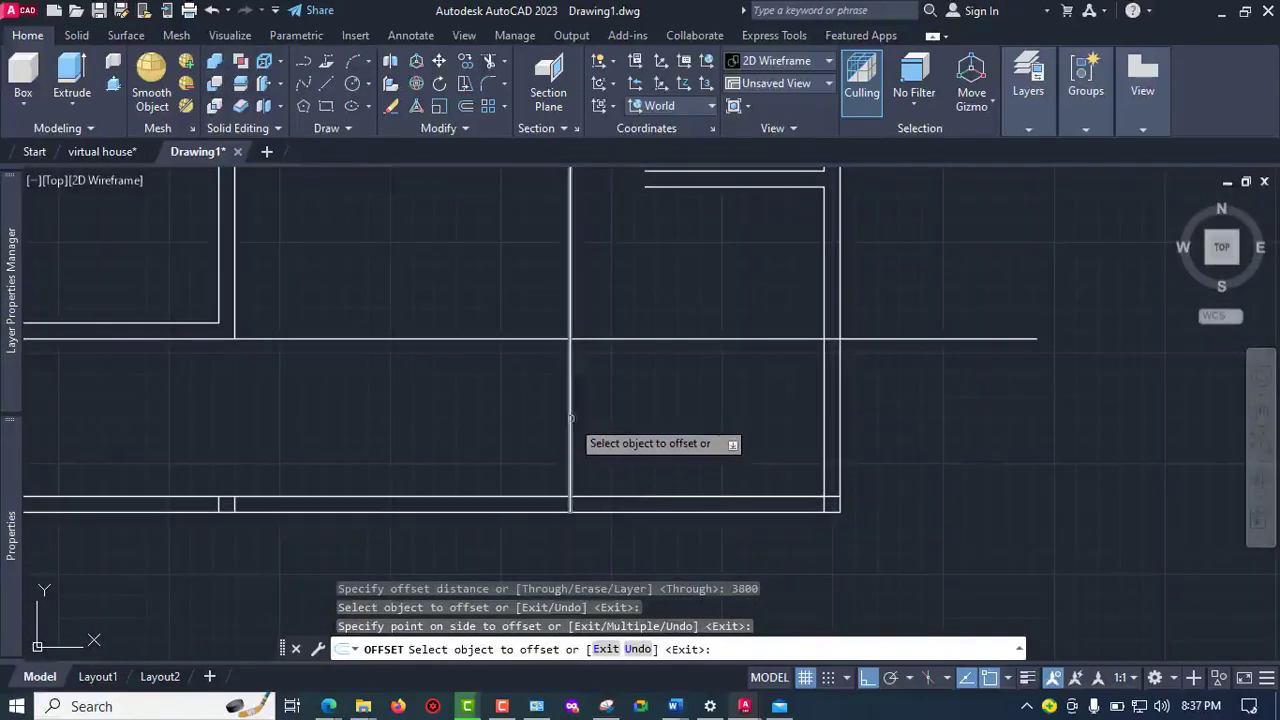
Offset the new vertical line 225 to the east to form a double-line wall
left_click(572, 414)
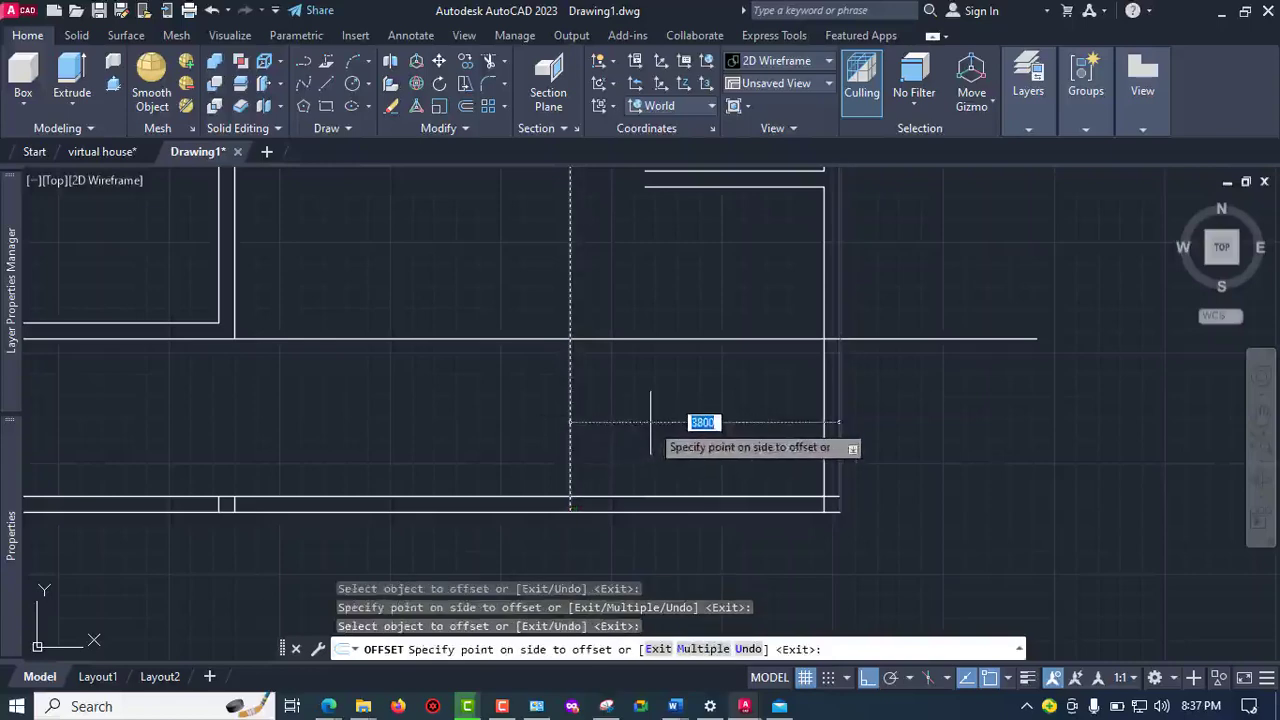
key("Return")
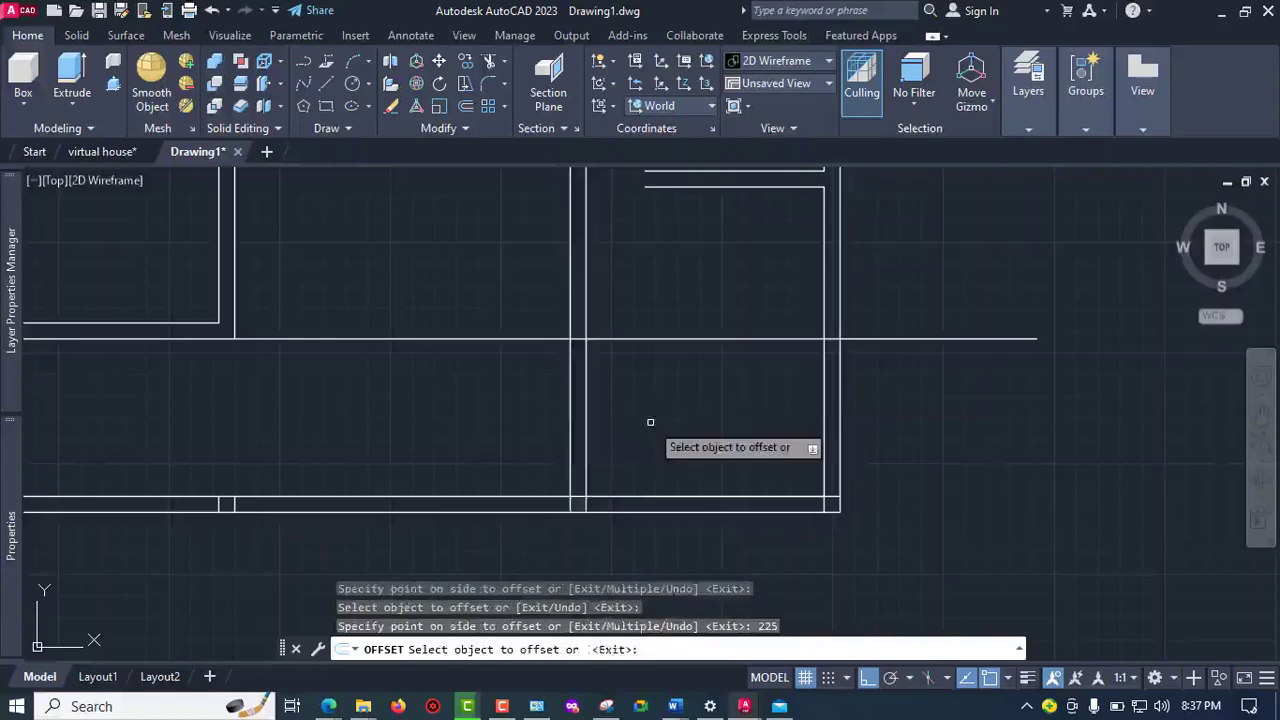
scroll(650, 422, "down", 4)
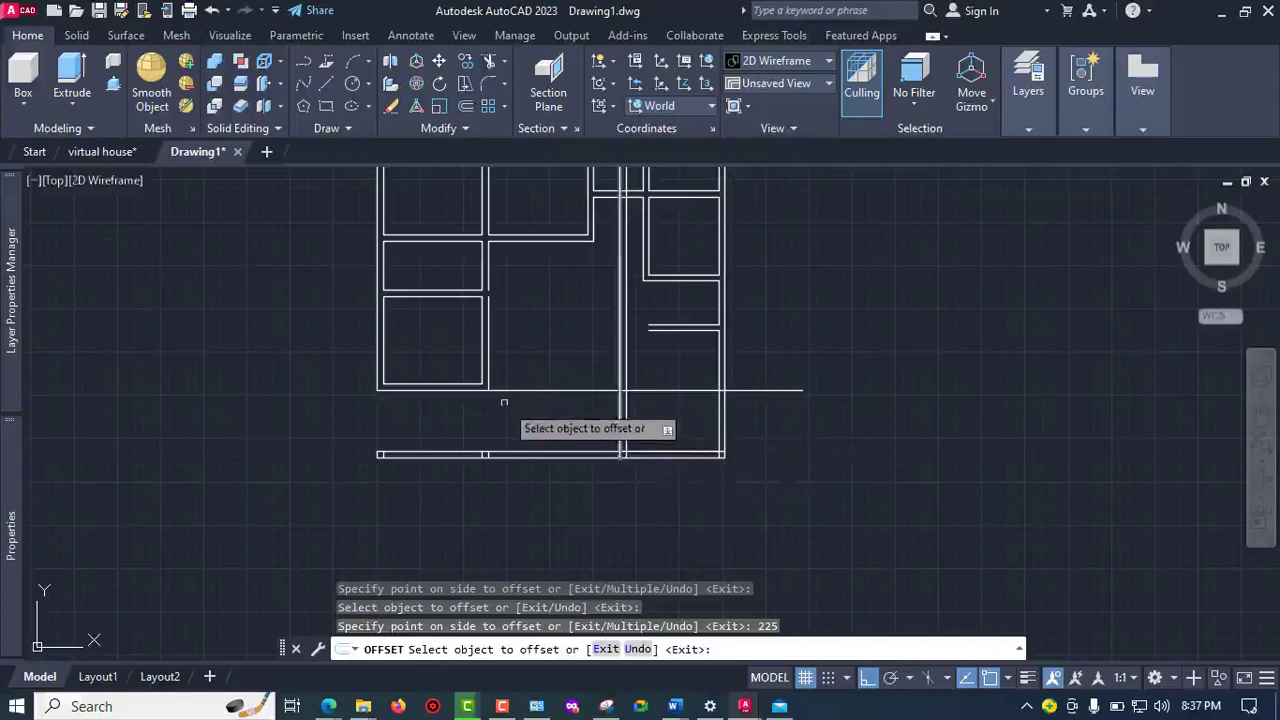
key("Escape")
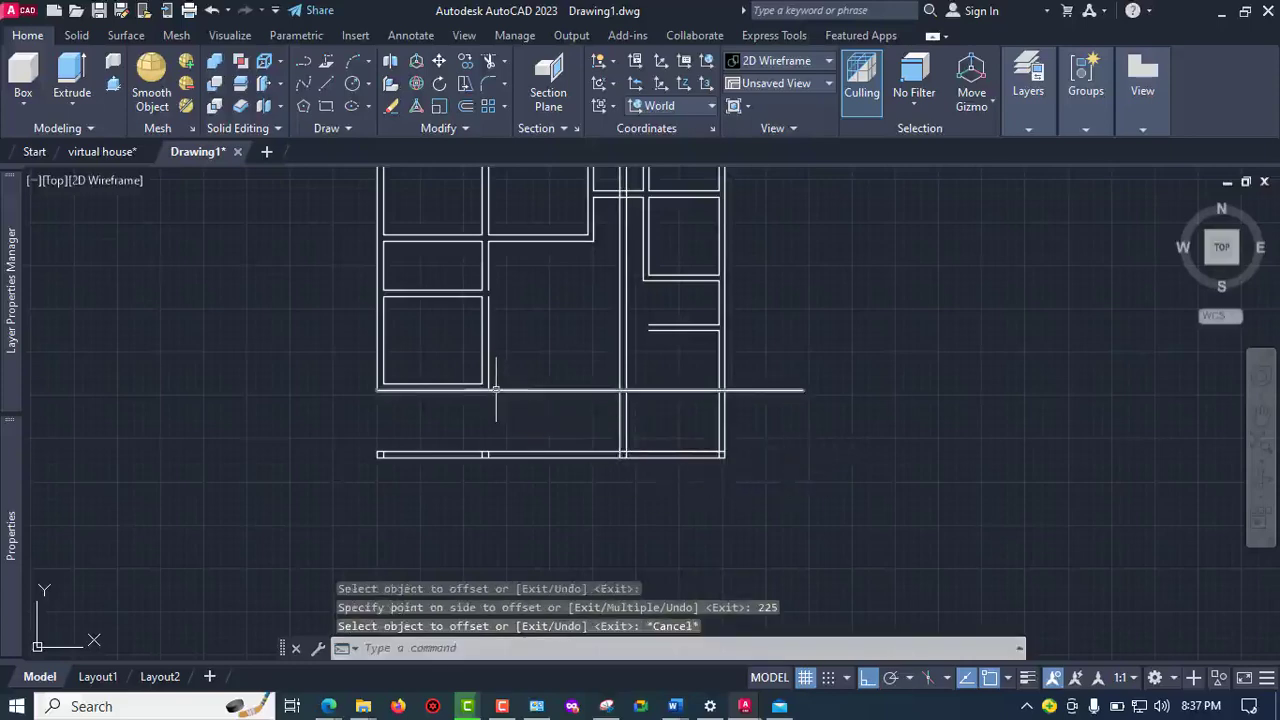
Fillet the southwest room's inner bottom line with the new wall's east line at radius 0
type("f")
key("Return")
scroll(492, 390, "up", 4)
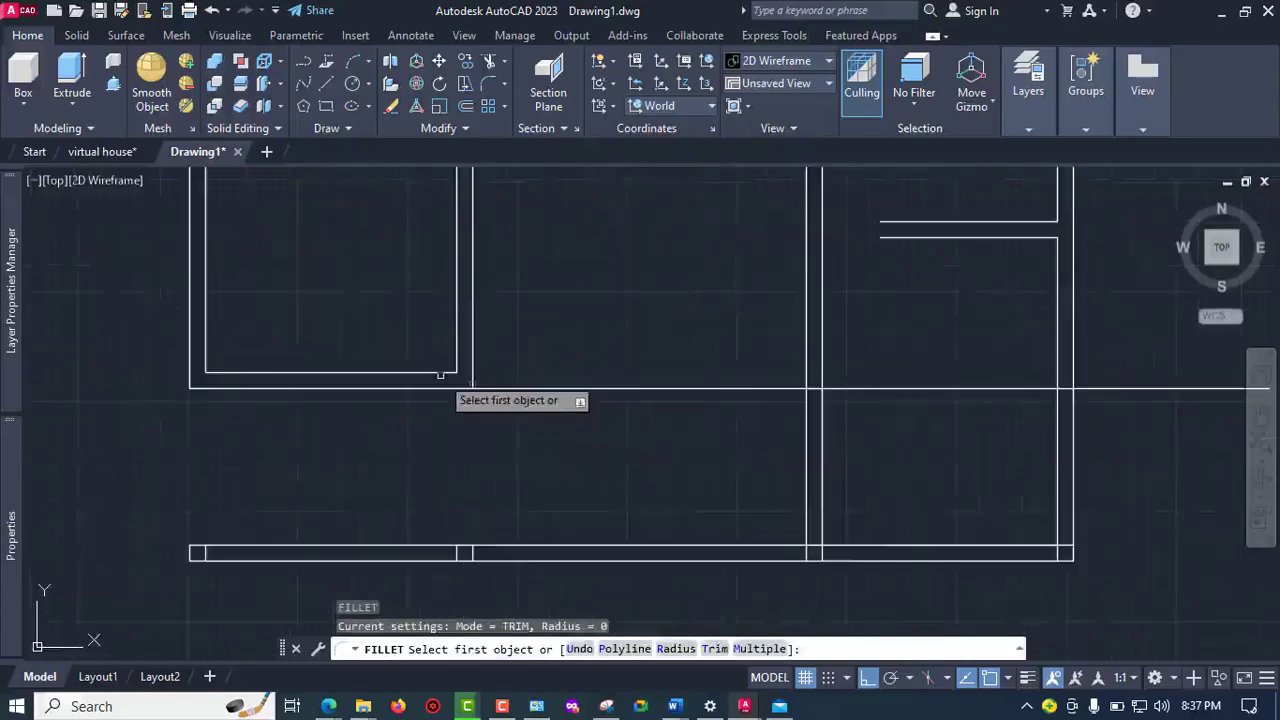
left_click(435, 372)
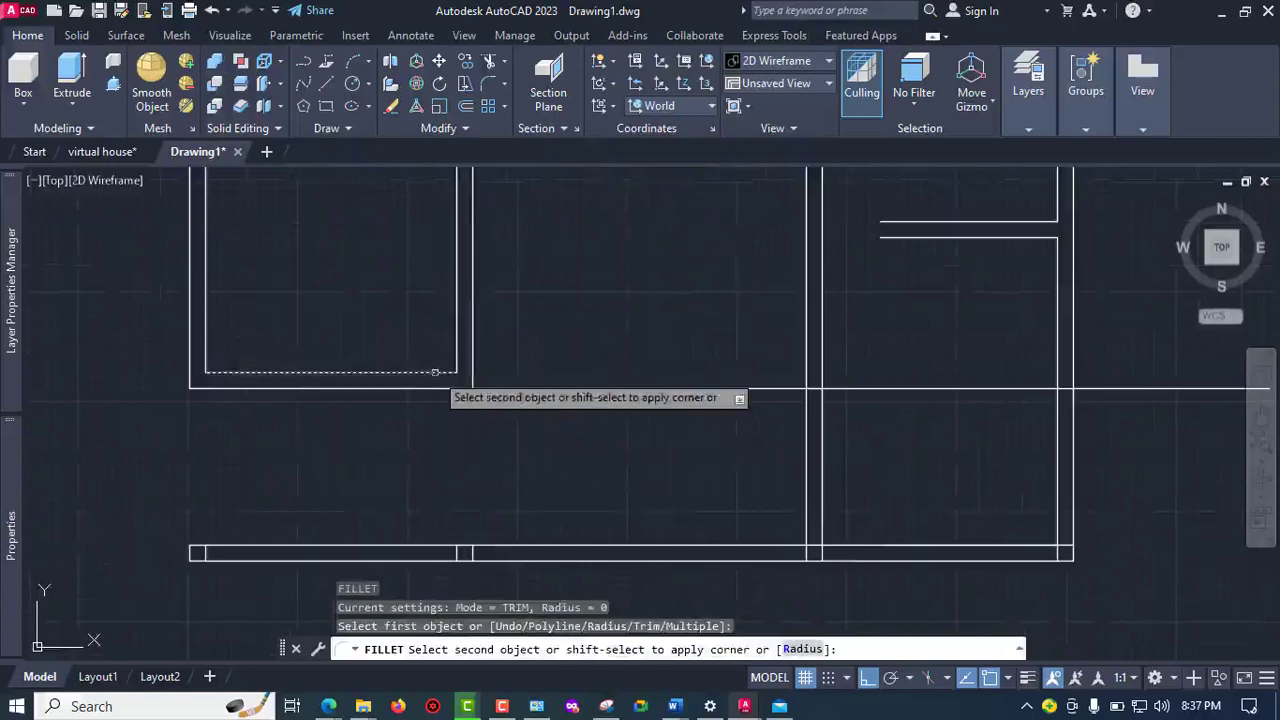
left_click(822, 378)
left_click(822, 378)
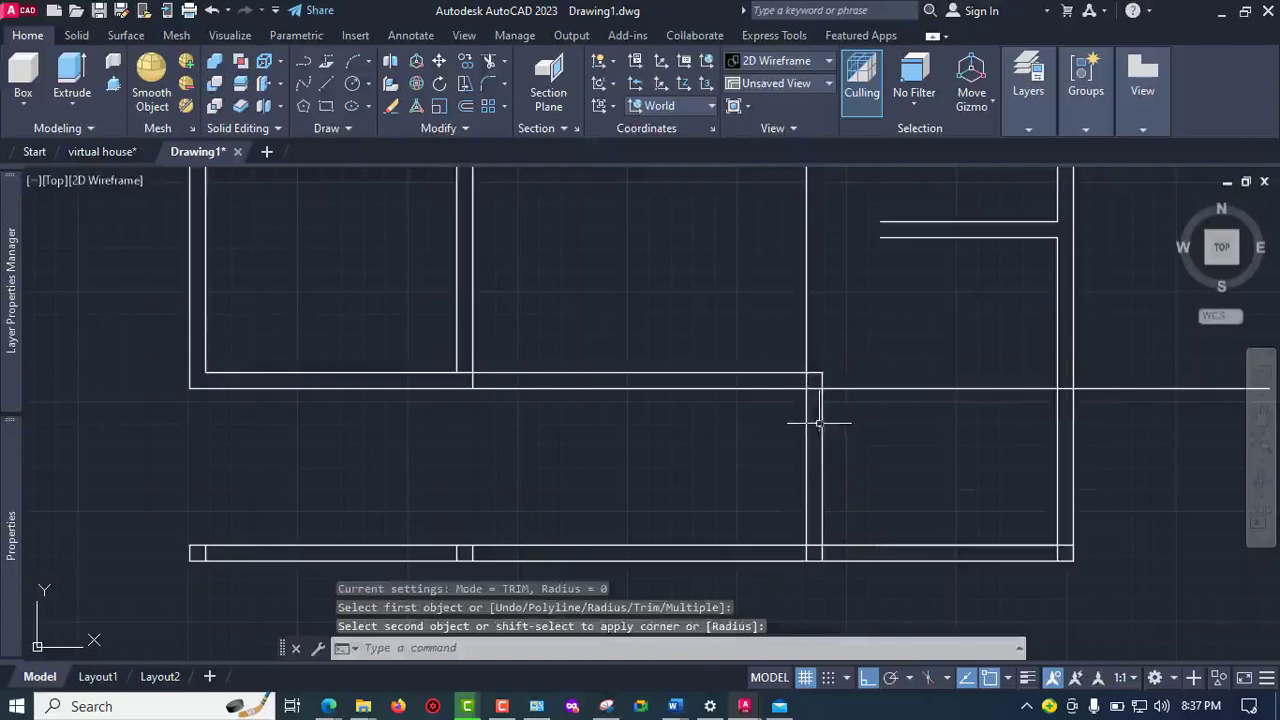
Fillet the extended outer bottom line with the new wall's west line at radius 0
key("Return")
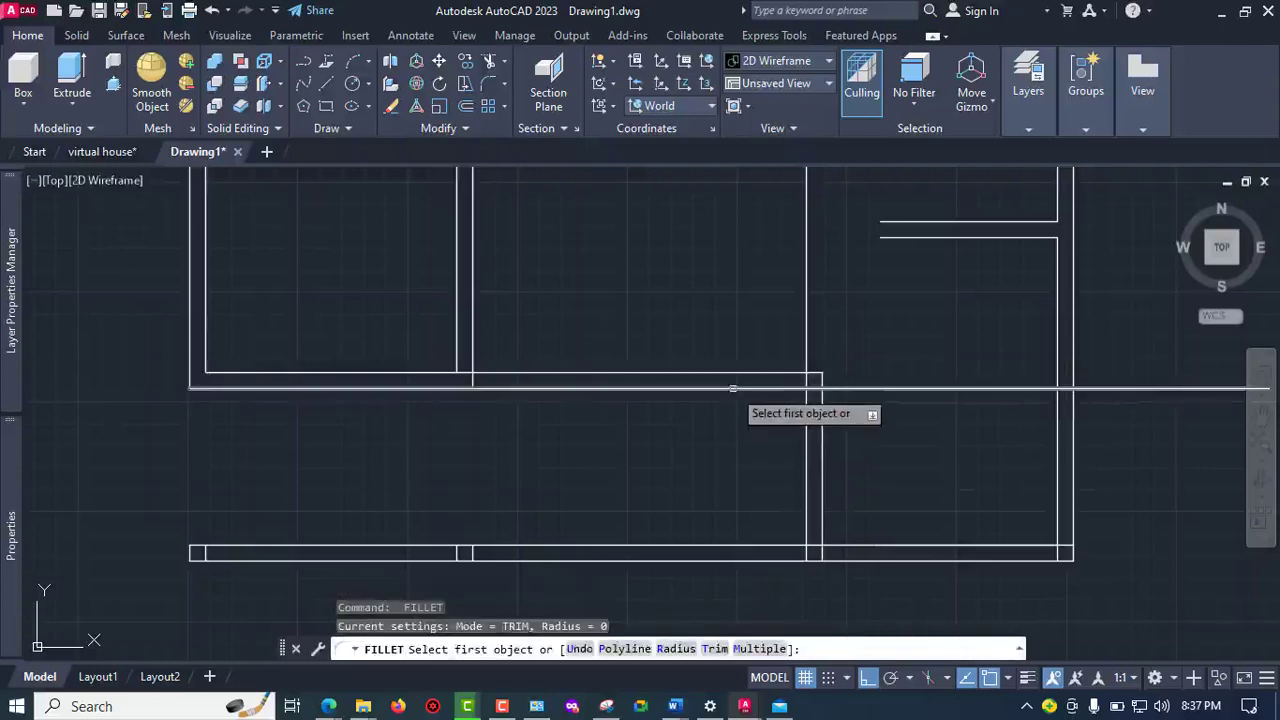
left_click(731, 388)
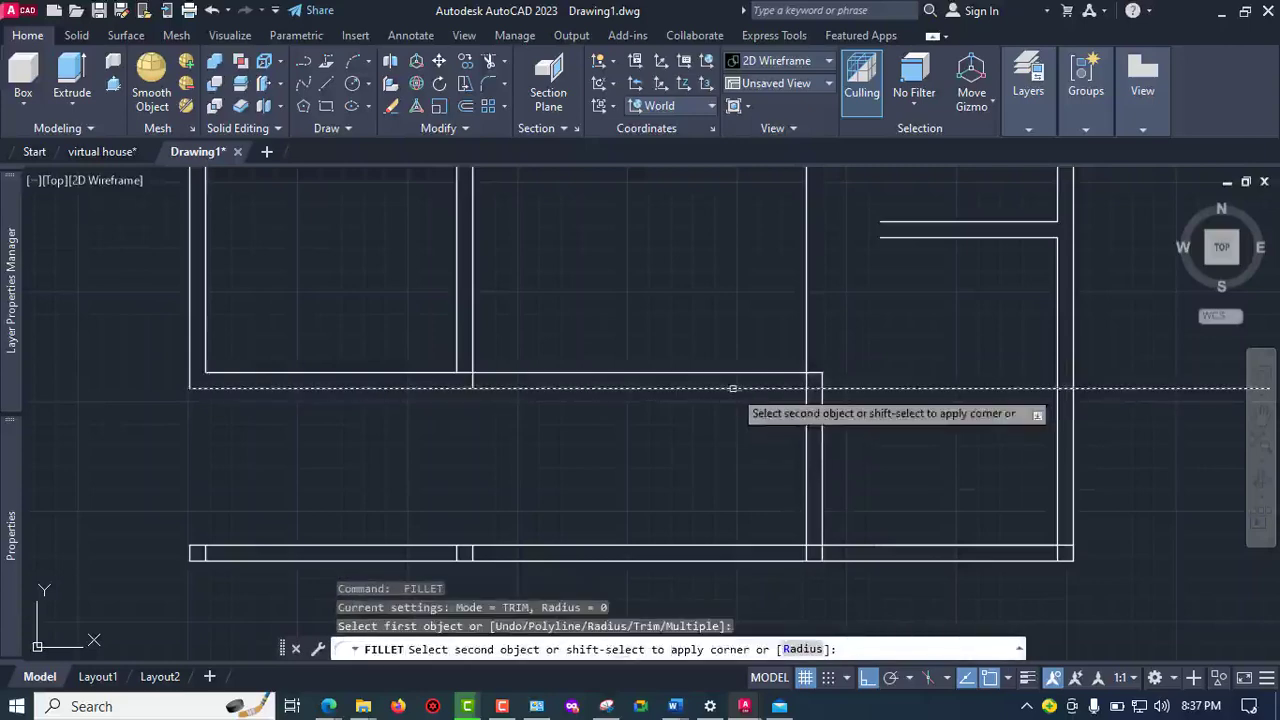
left_click(805, 420)
scroll(807, 420, "down", 2)
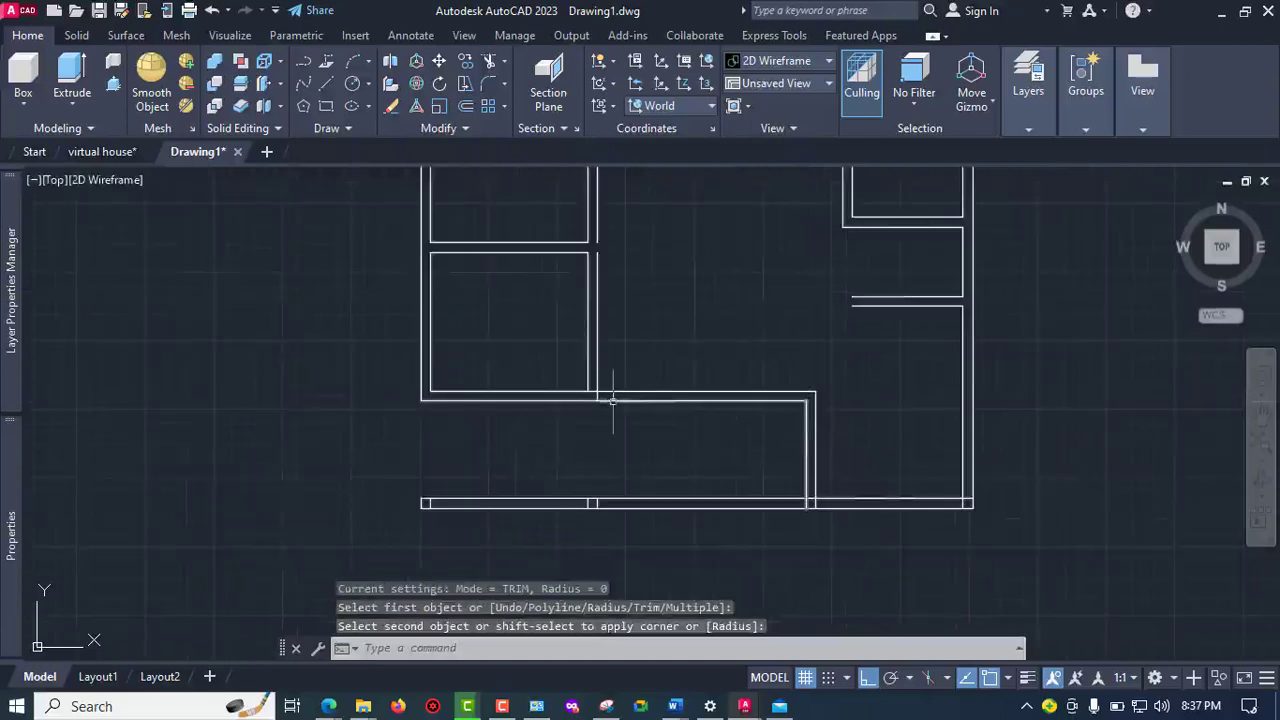
Trim the wall lines crossing the junction between the southwest room's east wall and the front wall
type("tr")
key("Return")
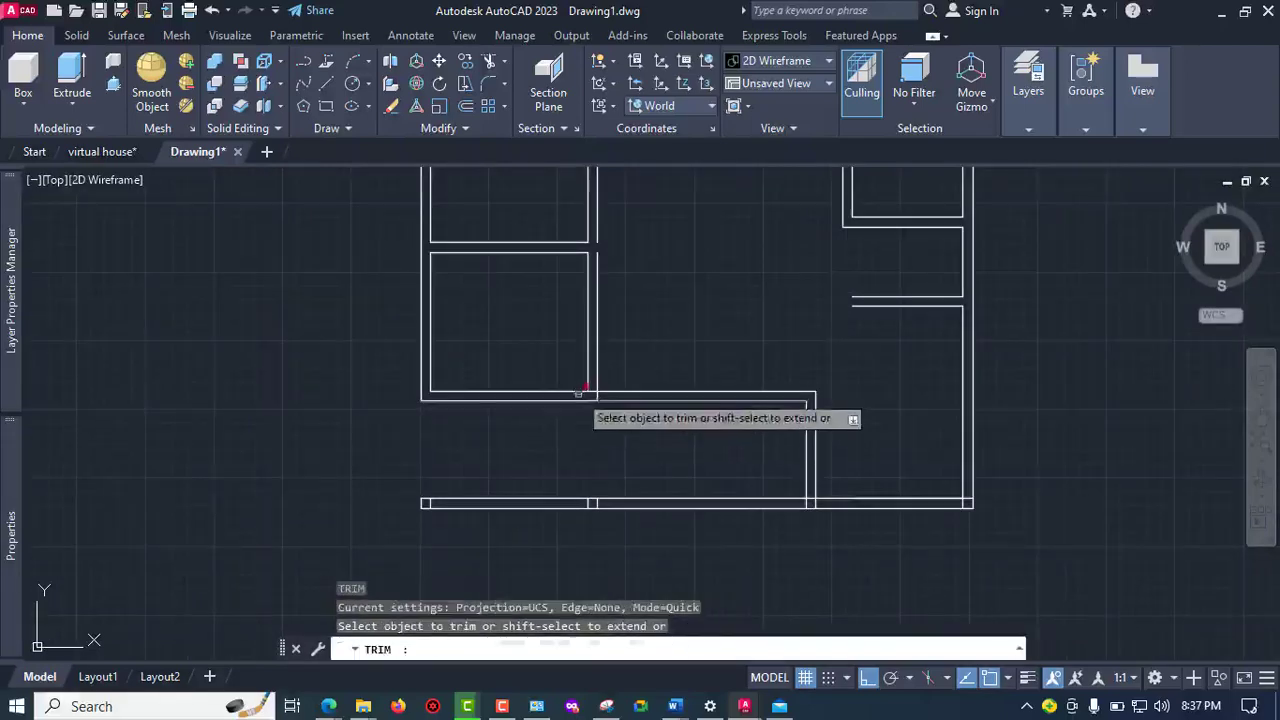
scroll(582, 393, "up", 2)
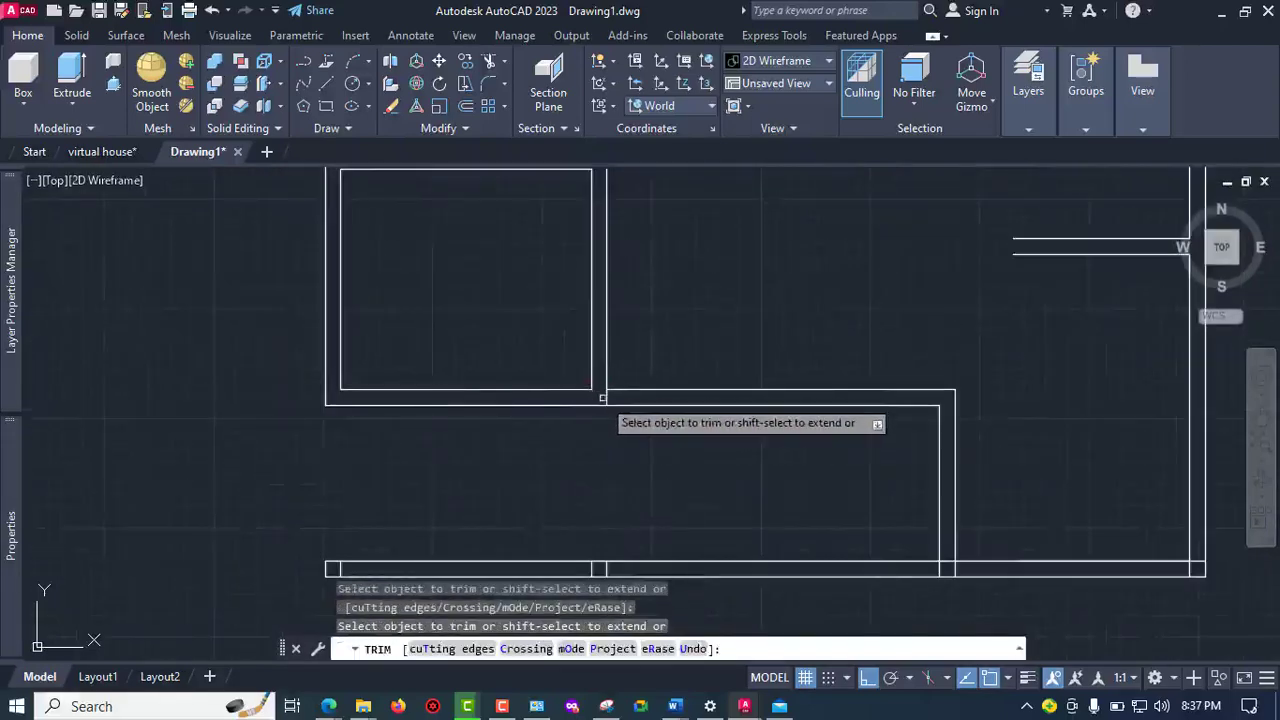
left_click(605, 397)
scroll(602, 397, "down", 3)
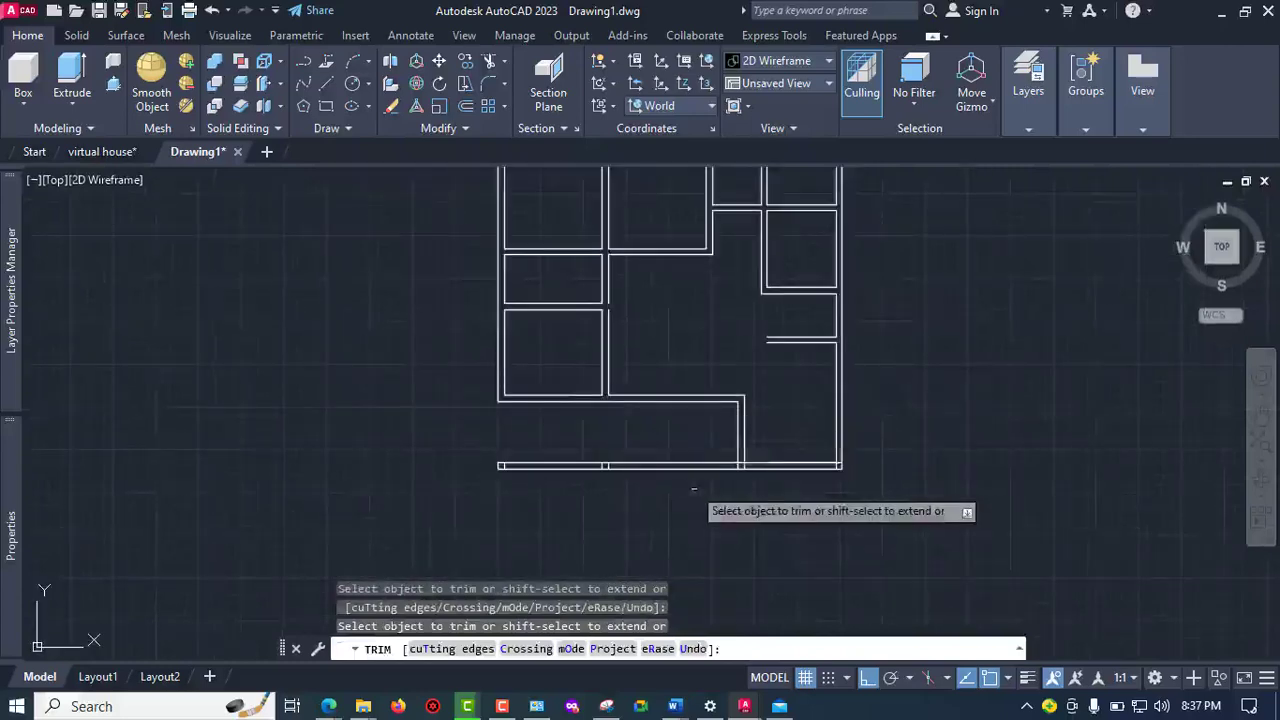
key("Escape")
Trim the overlapping lines at the southeast room's two front corners and the front wall lines extending west of that room
type("tr")
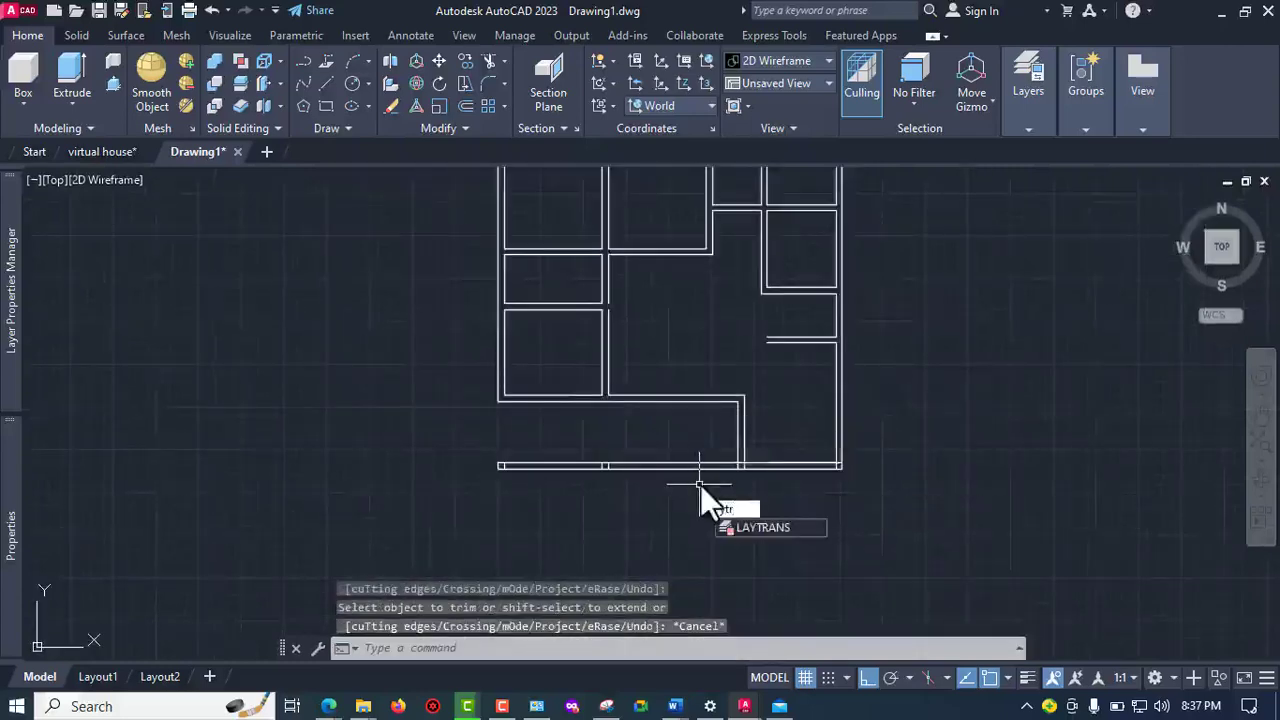
key("BackSpace")
key("BackSpace")
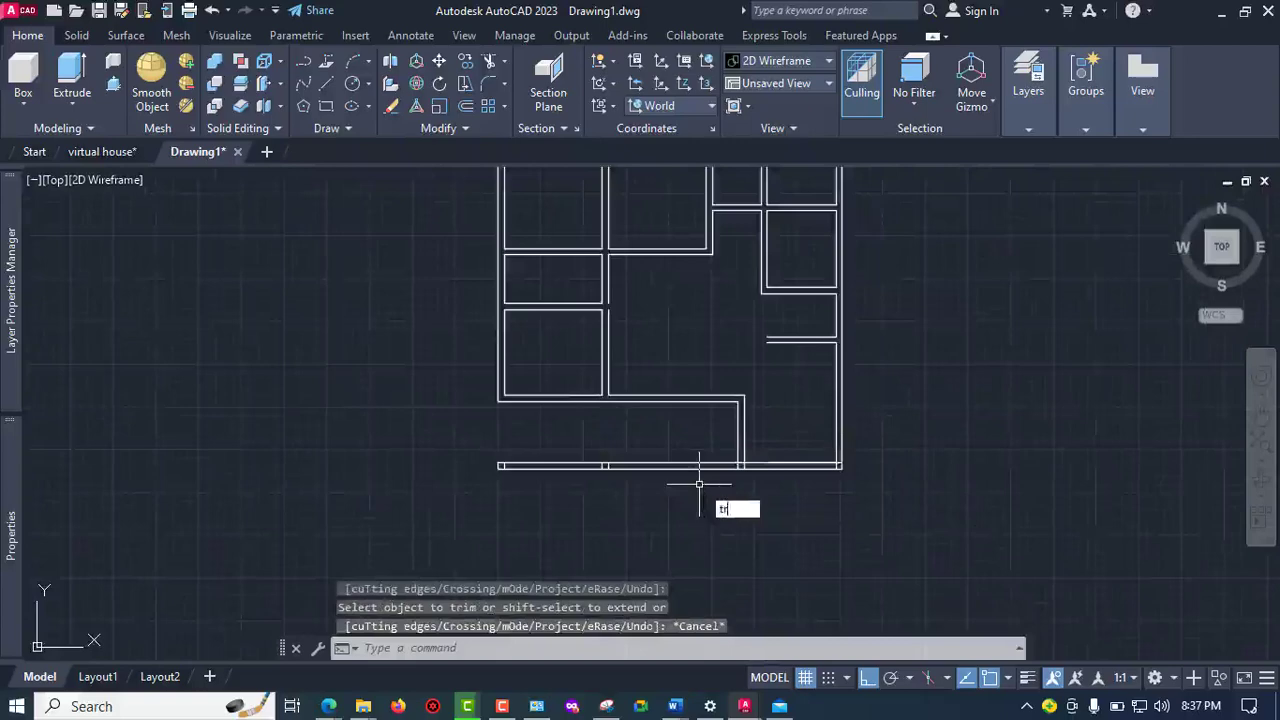
key("Return")
scroll(704, 482, "up", 4)
scroll(748, 485, "up", 4)
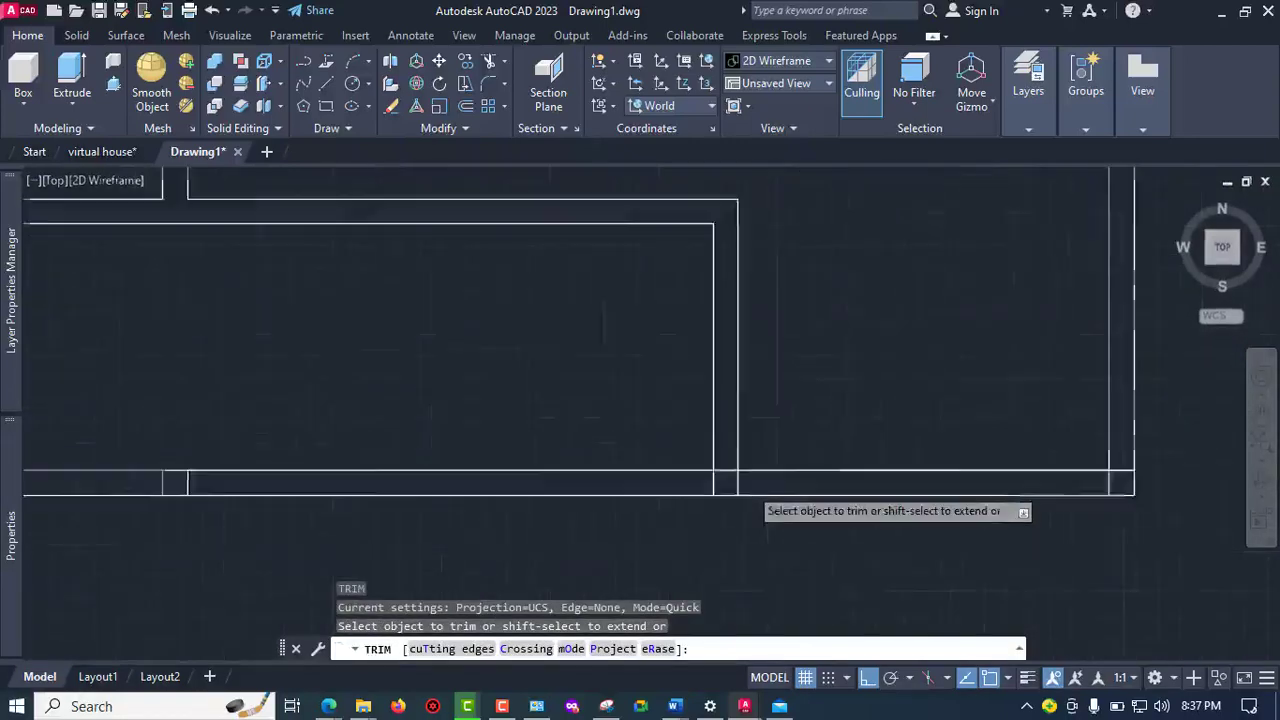
middle_click_drag(1034, 489, 877, 482)
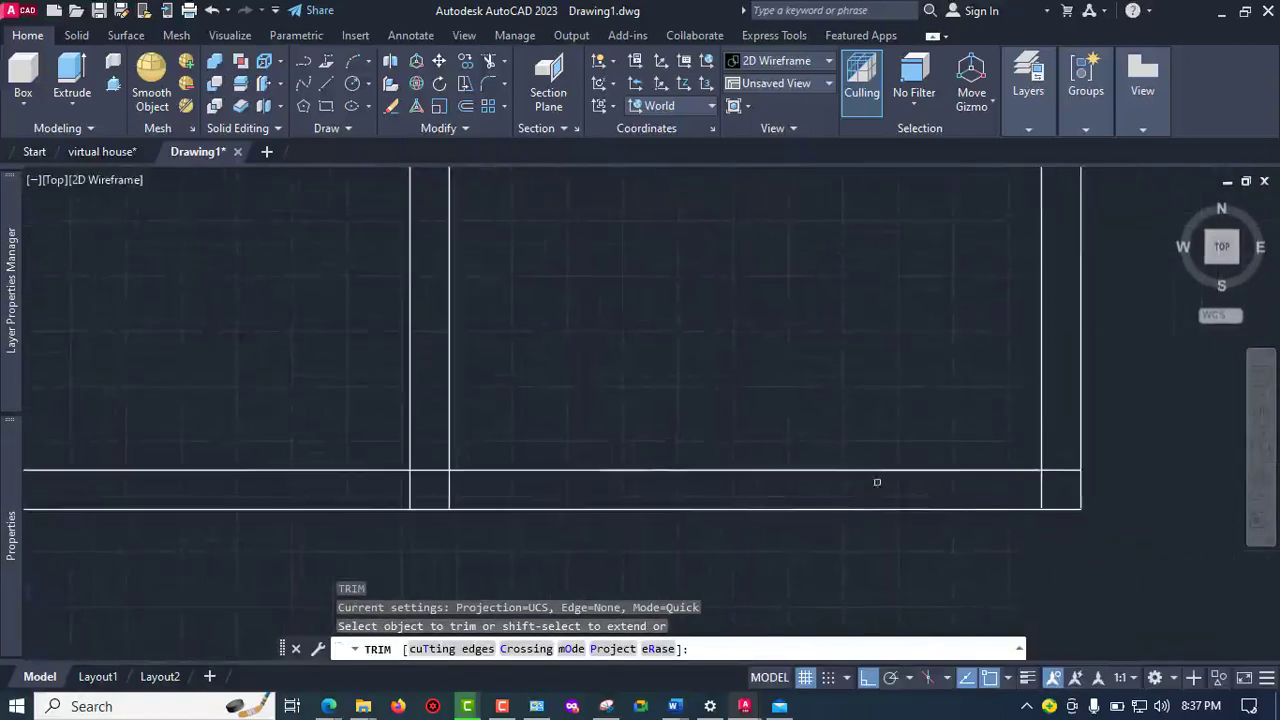
left_click(1064, 472)
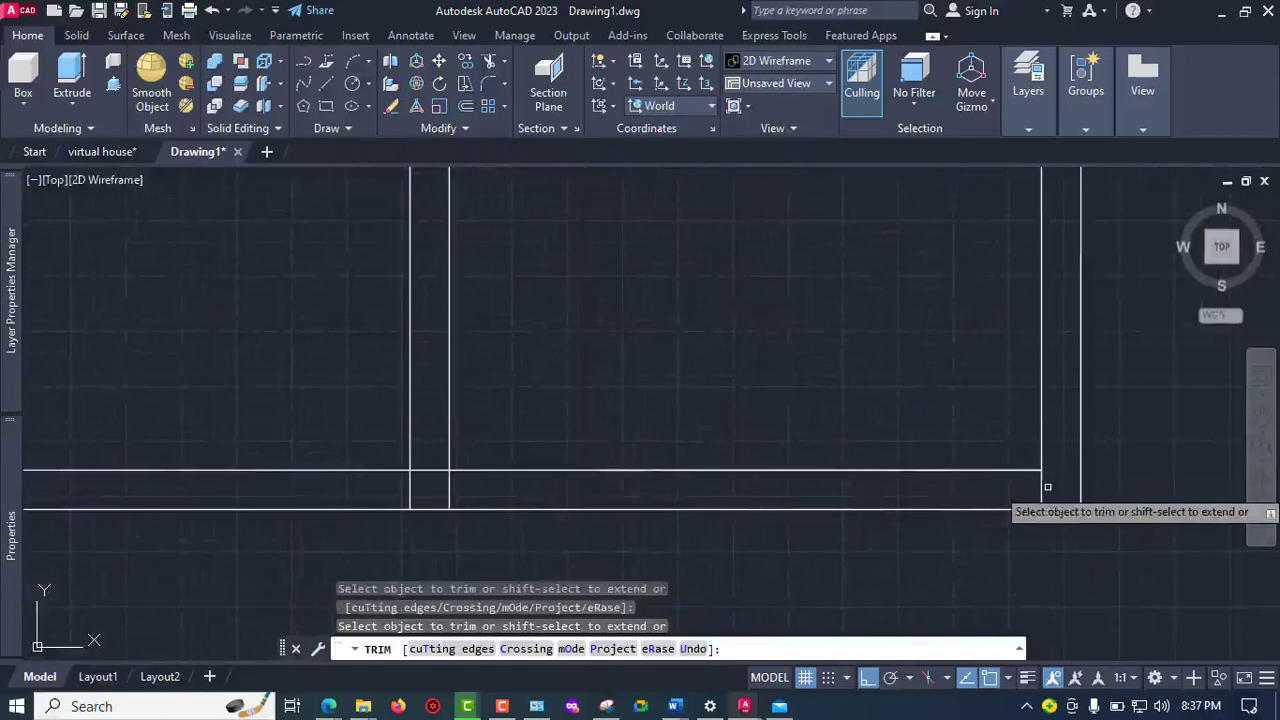
mouse_move(1047, 487)
left_mouse_down()
mouse_move(421, 497)
mouse_move(420, 468)
left_mouse_up()
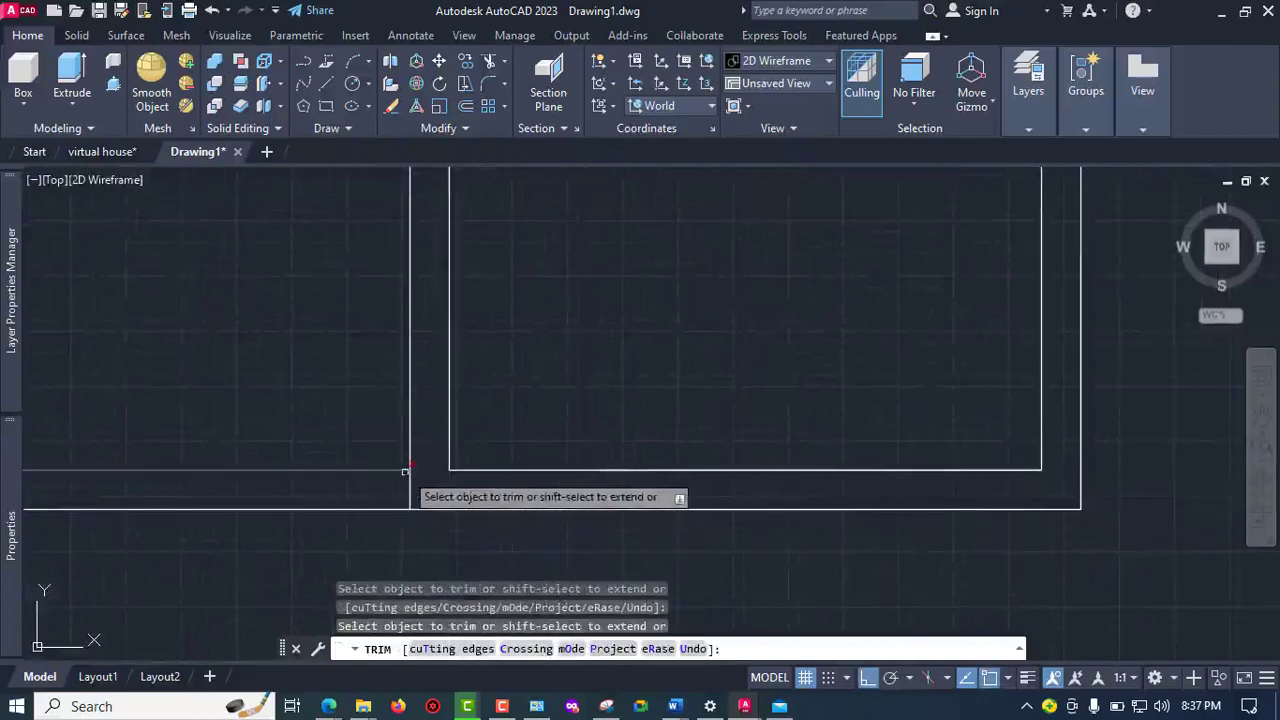
left_click(405, 471)
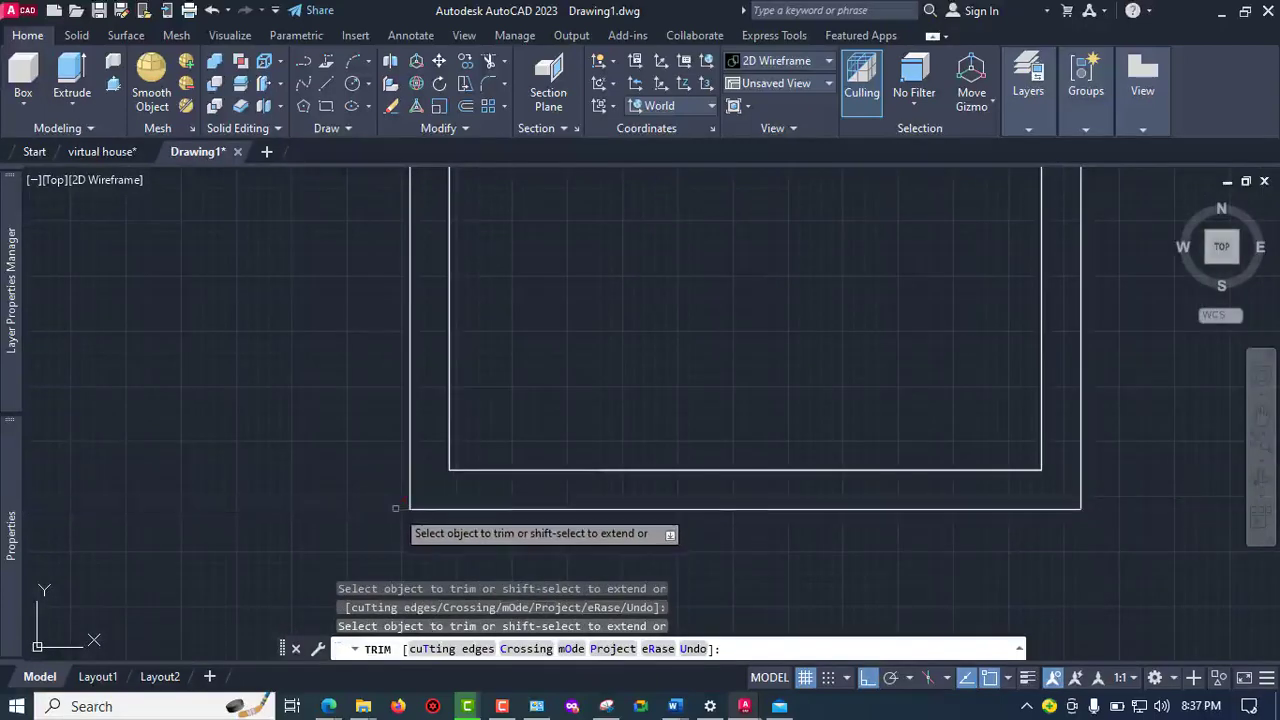
scroll(395, 508, "down", 5)
key("Escape")
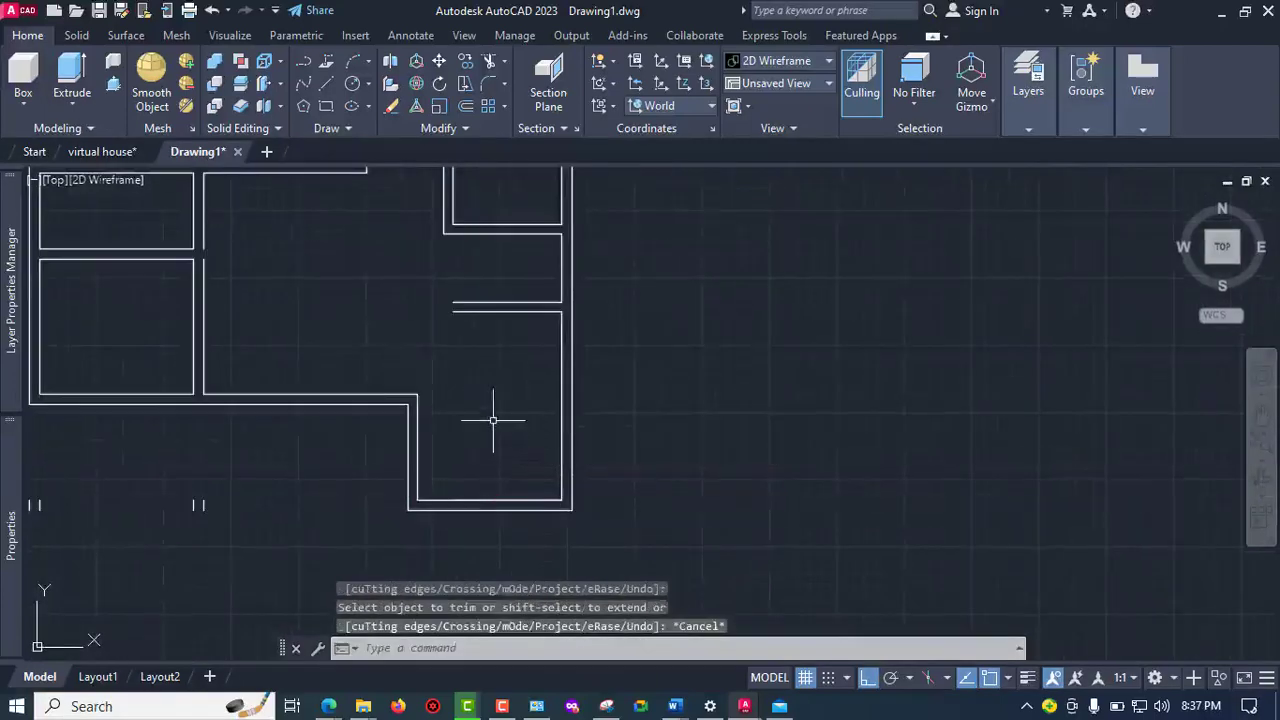
Fillet the inner and outer lines of the southeast room's west wall with the matching lines of its north wall at radius 0
left_click(420, 404)
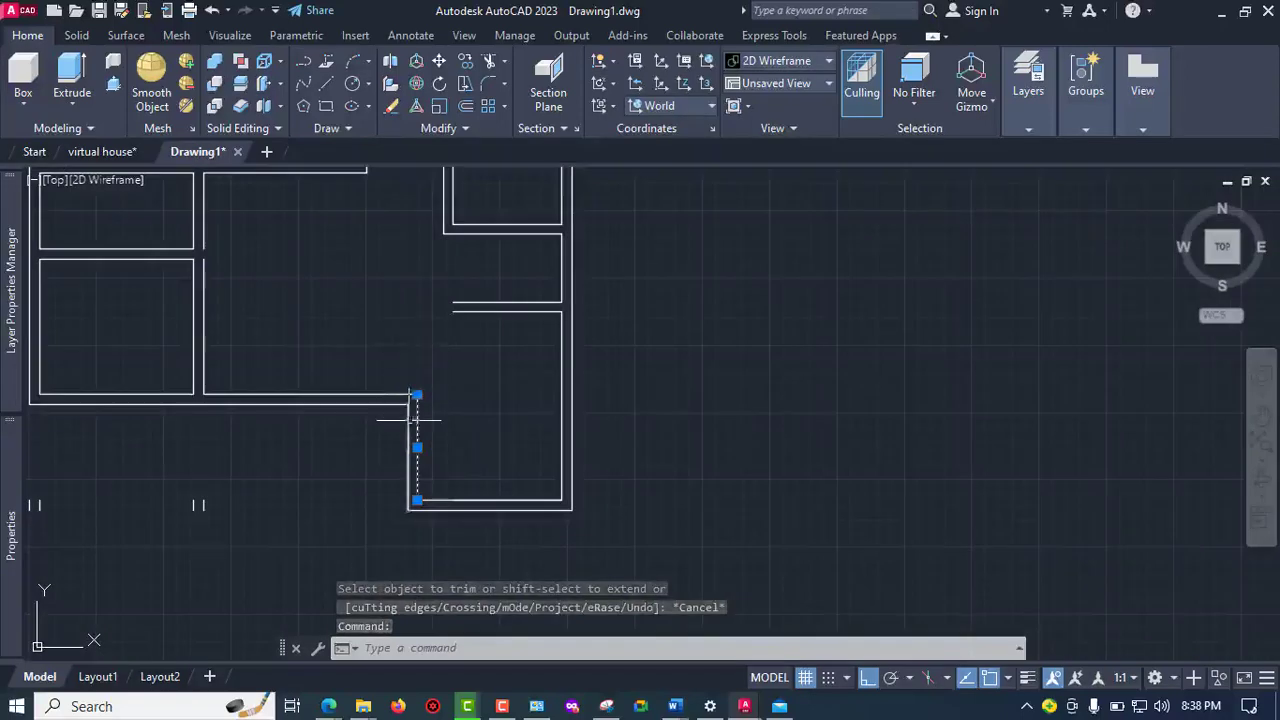
key("Escape")
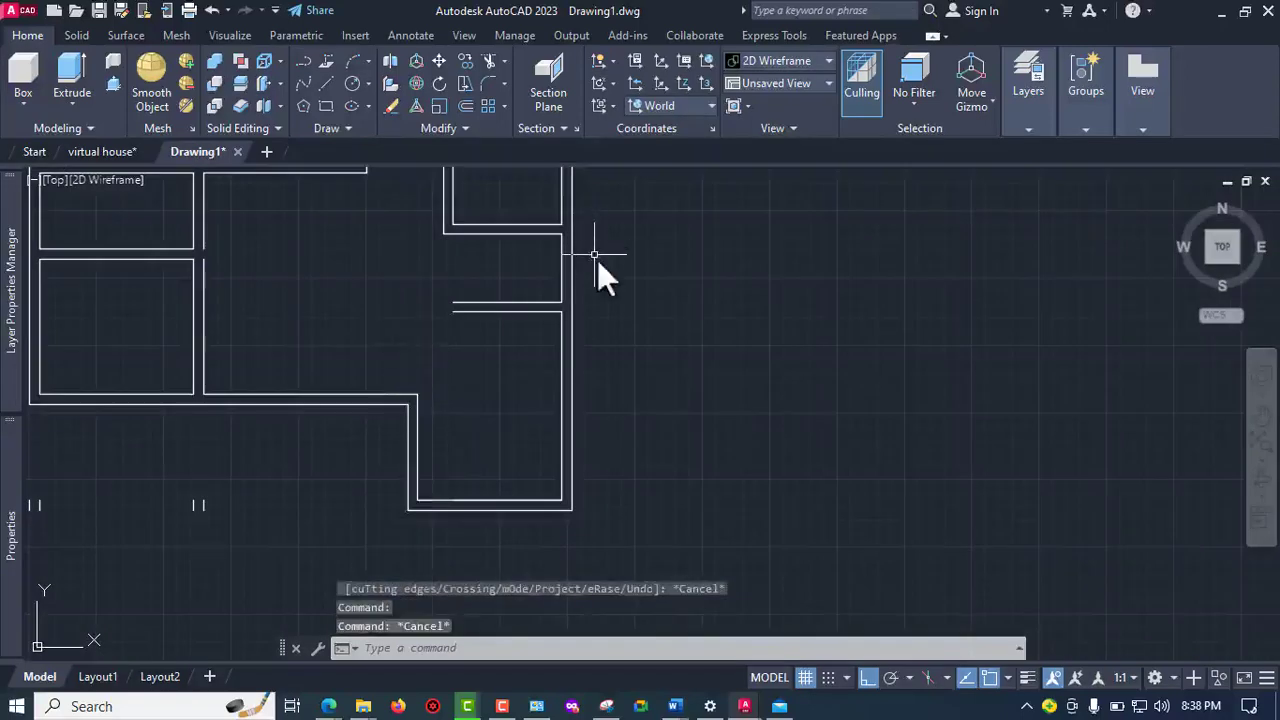
type("f")
key("Return")
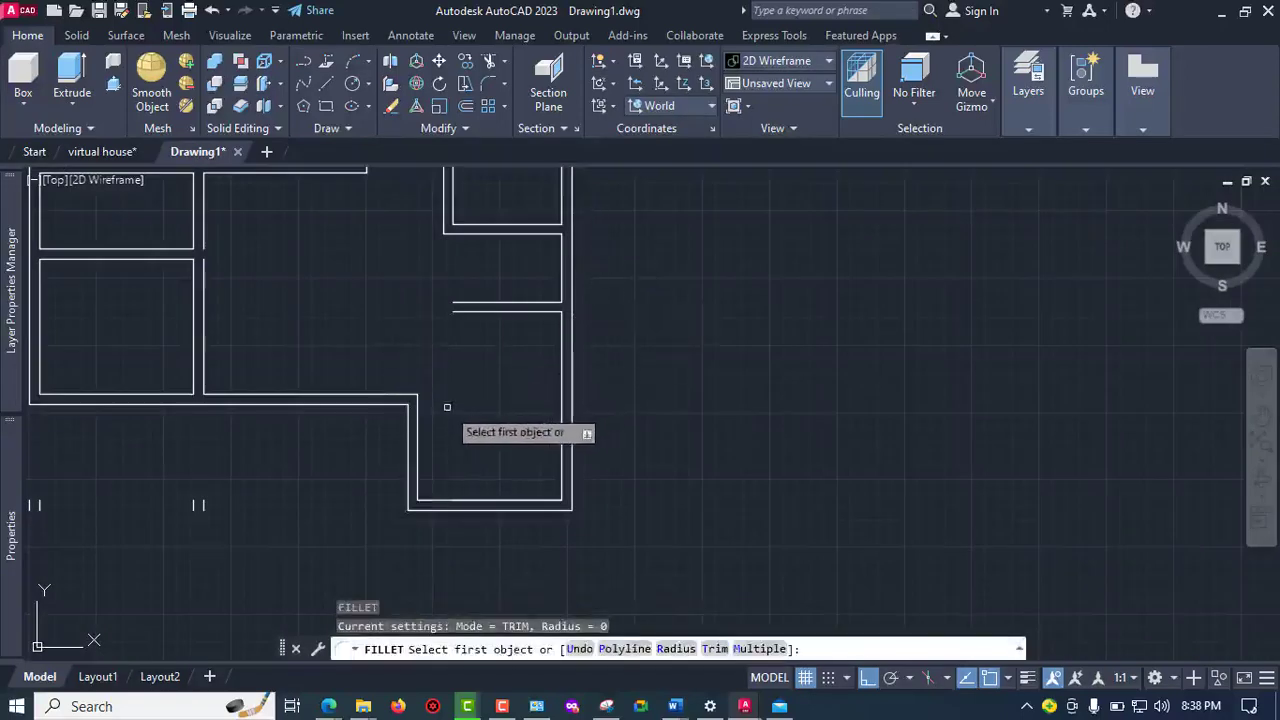
left_click(416, 434)
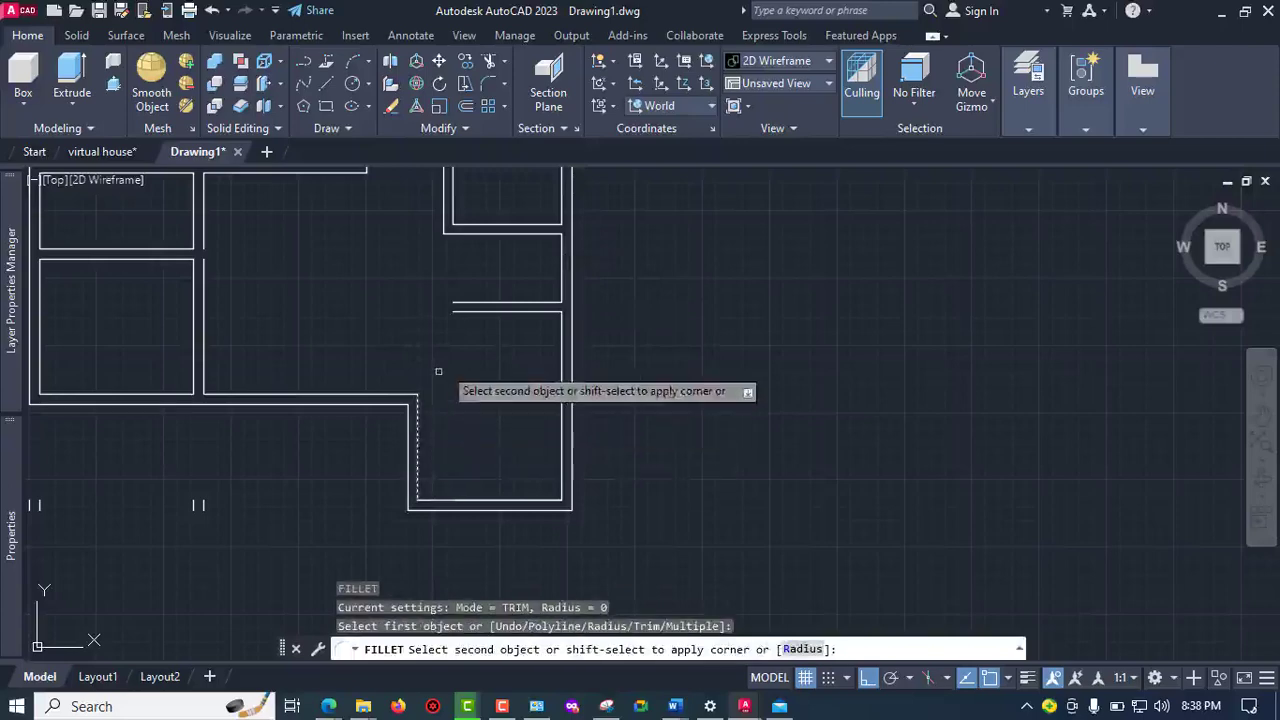
left_click(484, 312)
key("Return")
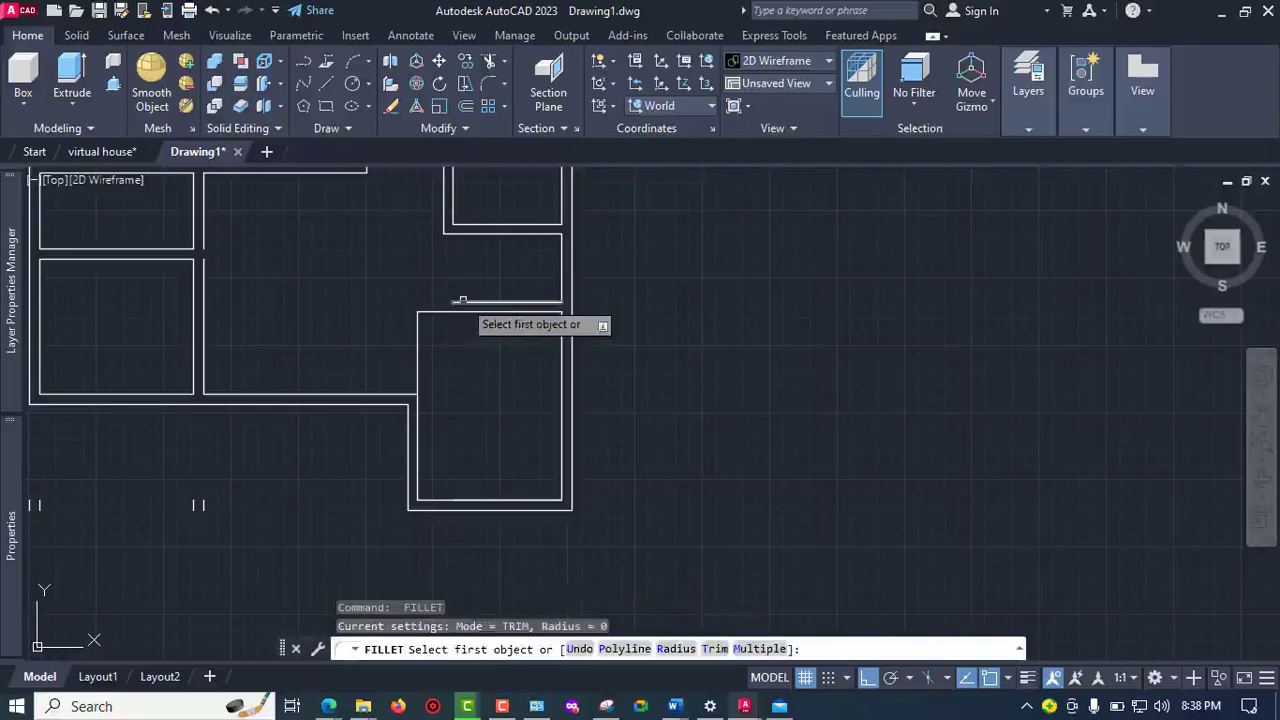
left_click(461, 303)
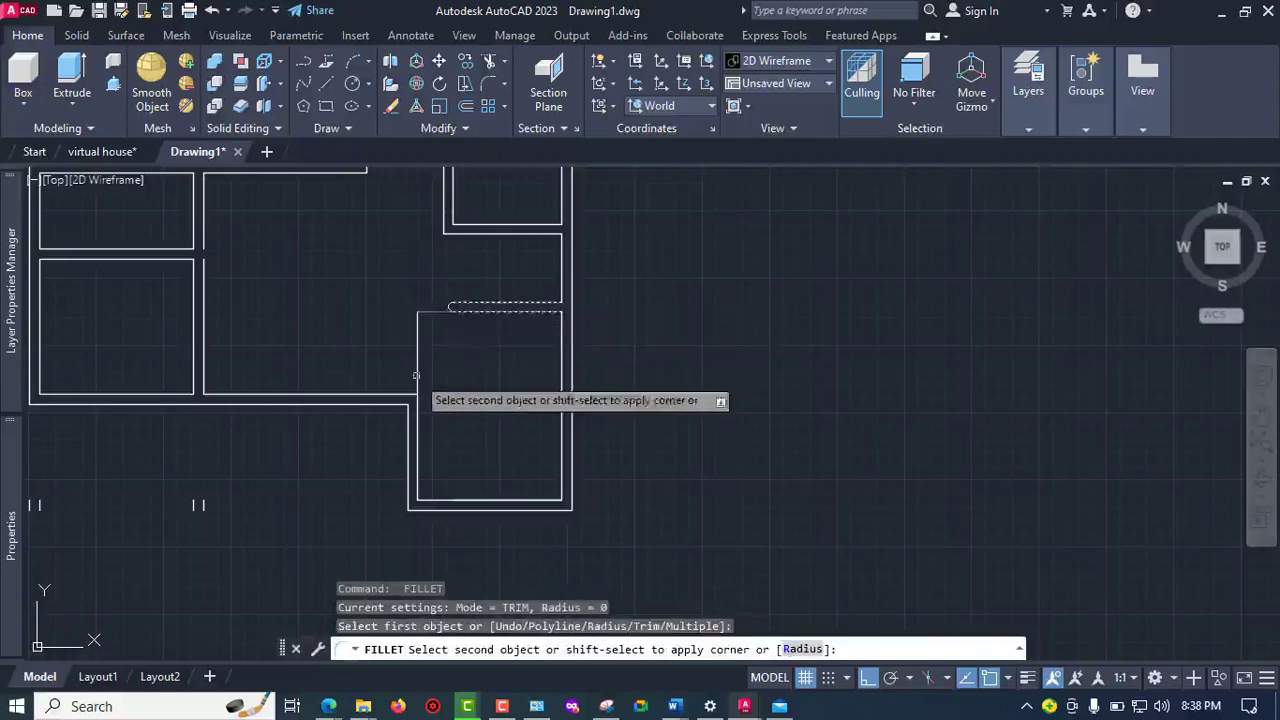
left_click(406, 411)
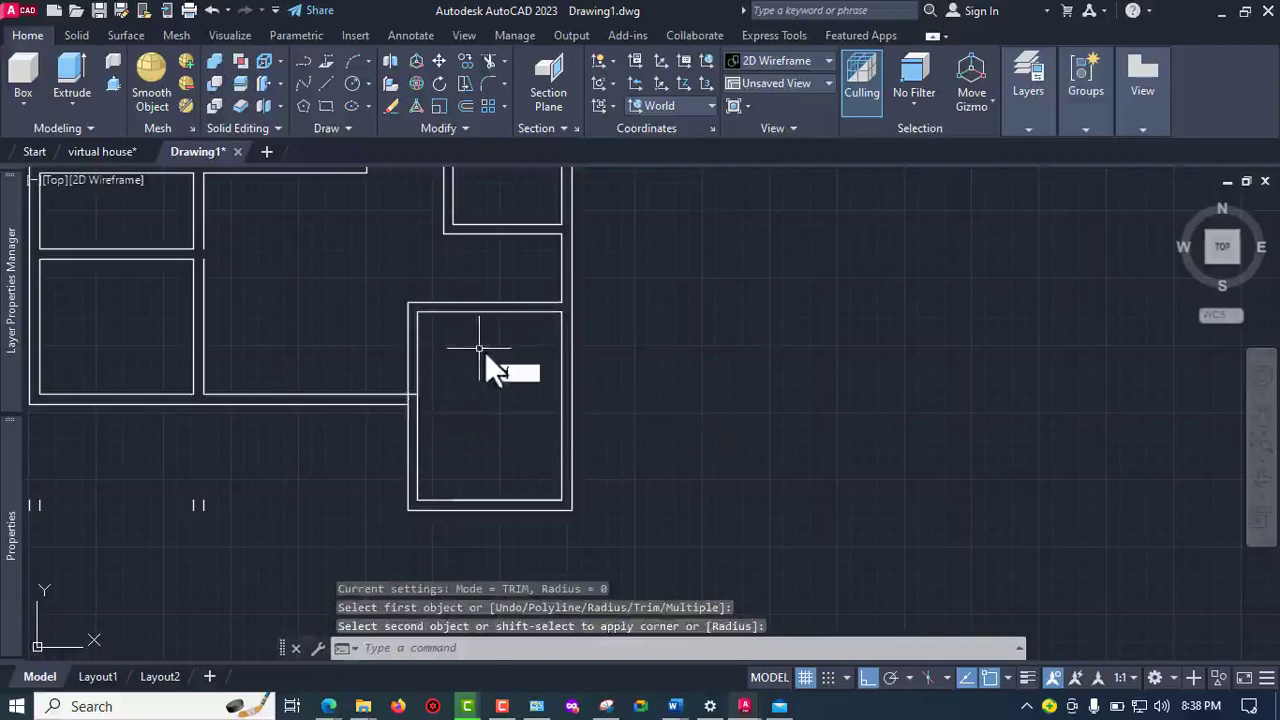
Trim the wall lines crossing the junction where the front wall meets the southeast room's west wall
type("tr")
key("Return")
scroll(442, 378, "up", 2)
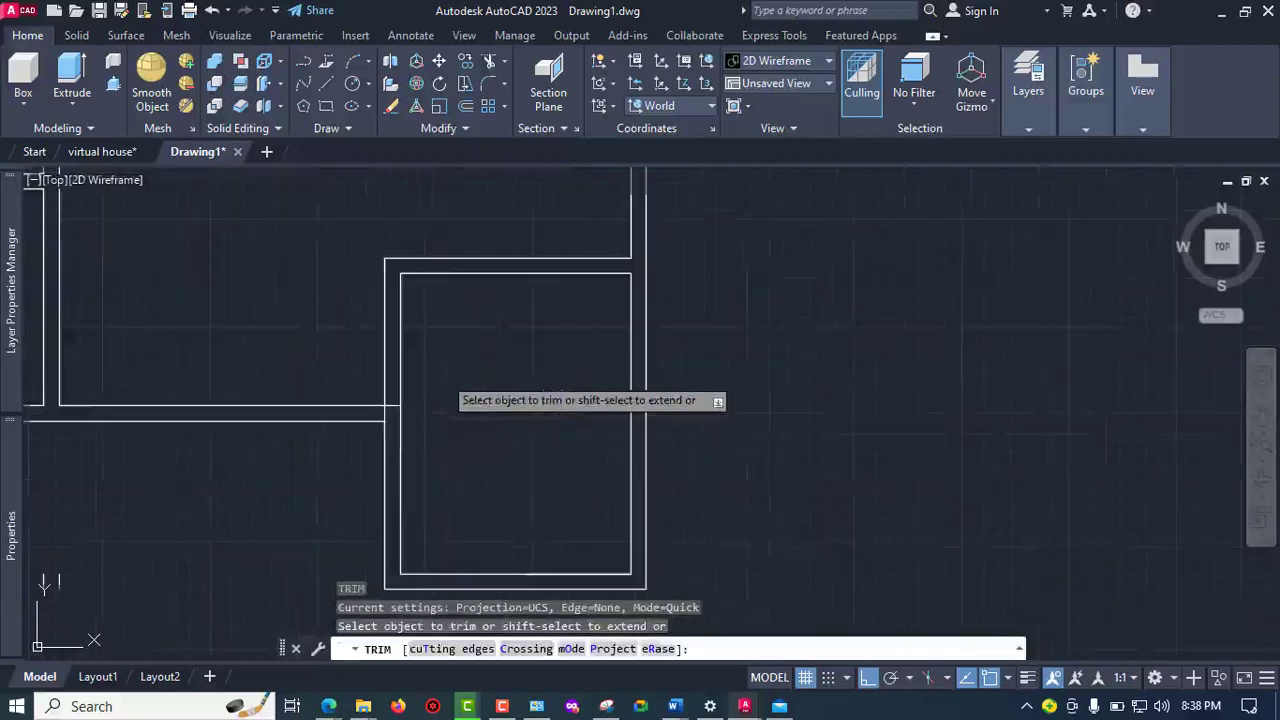
left_click(384, 412)
left_click(382, 412)
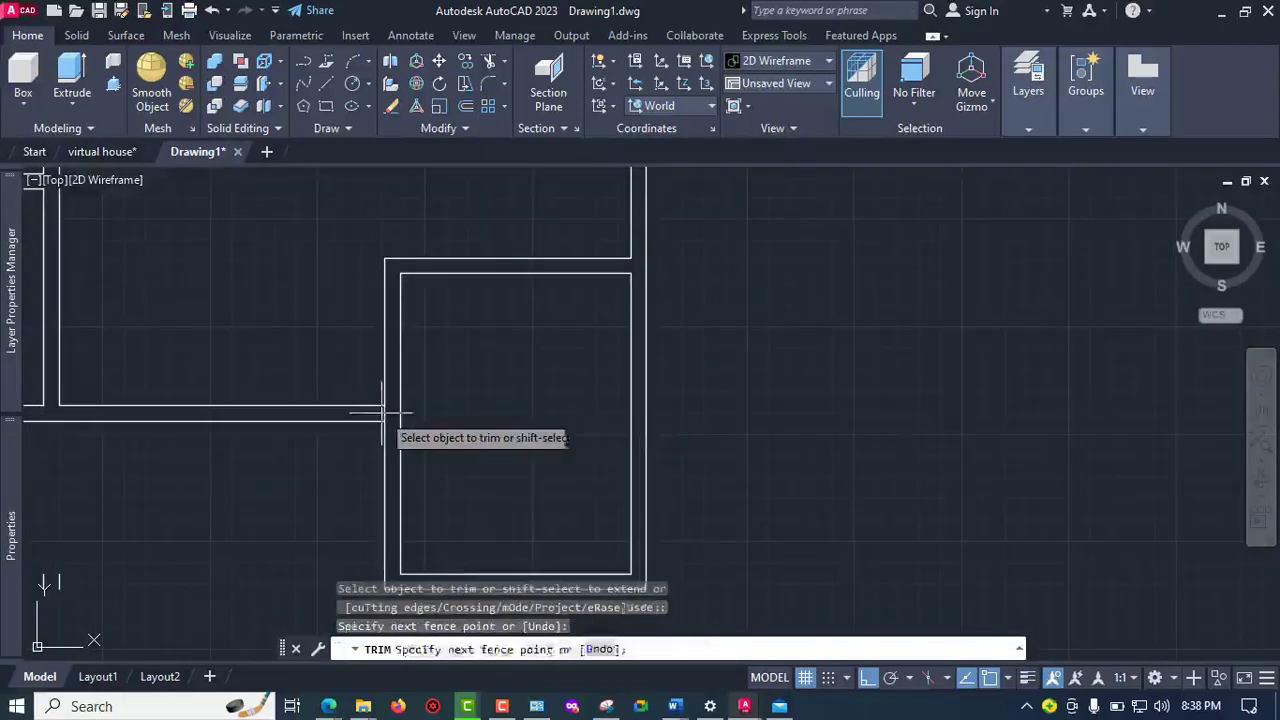
left_click(392, 410)
key("Return")
scroll(430, 410, "down", 6)
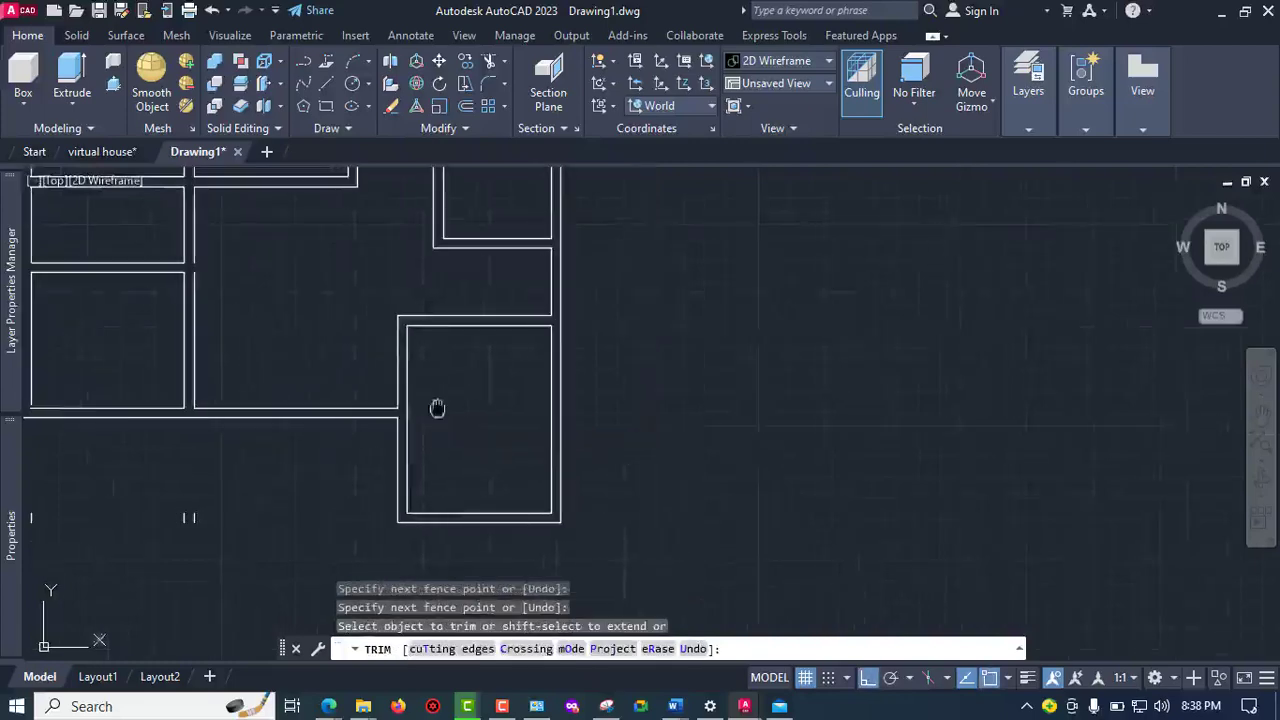
middle_click_drag(570, 444, 716, 416)
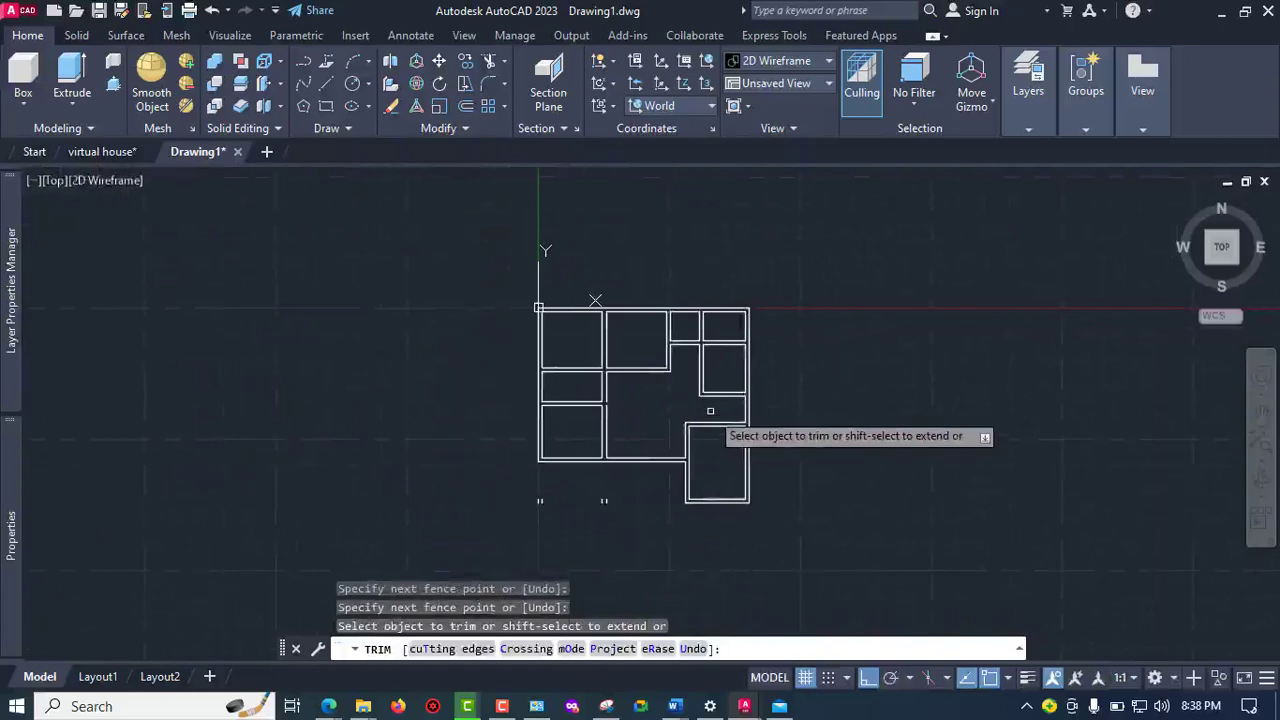
key("Escape")
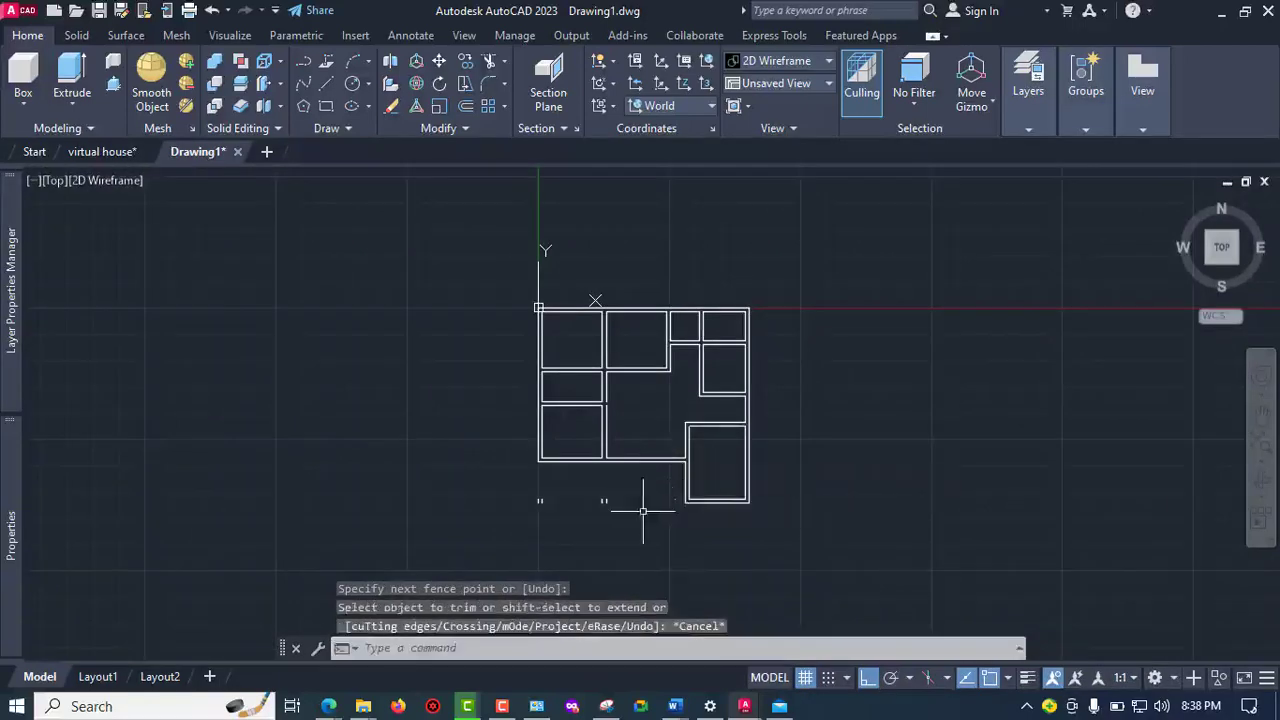
Erase the four short leftover line pieces south of the front wall
left_click(690, 512)
left_click(523, 484)
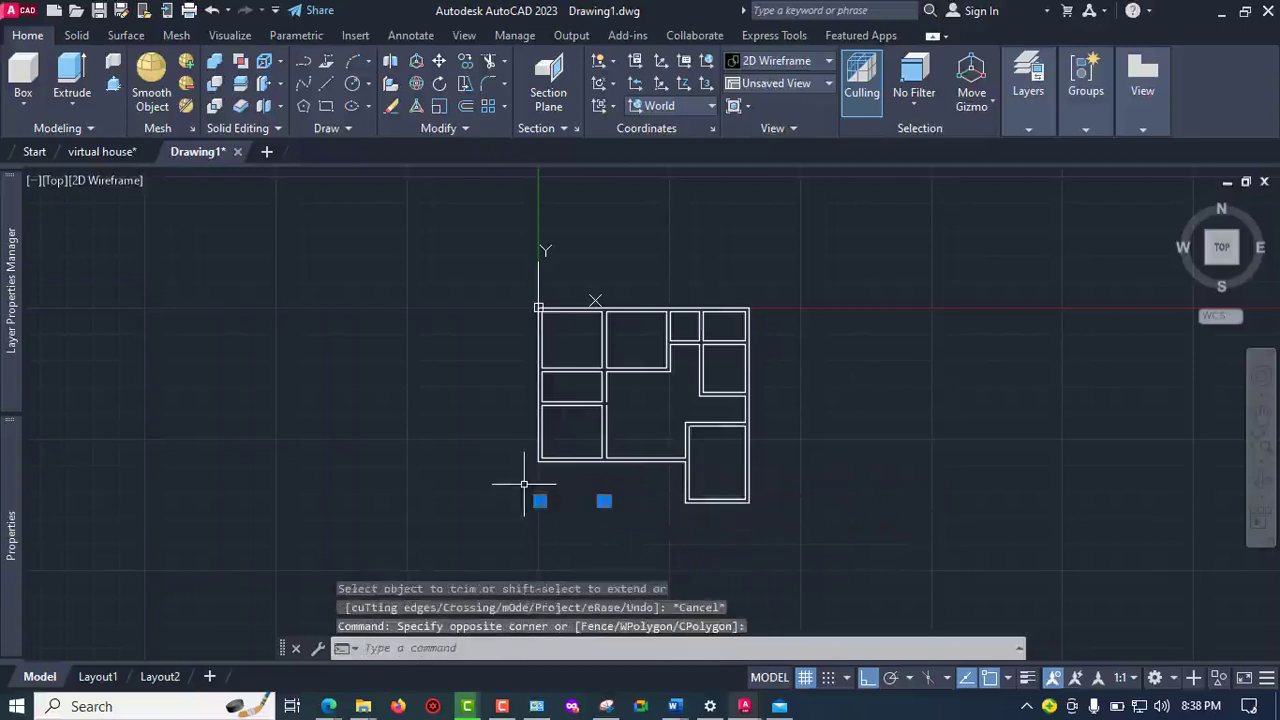
key("Delete")
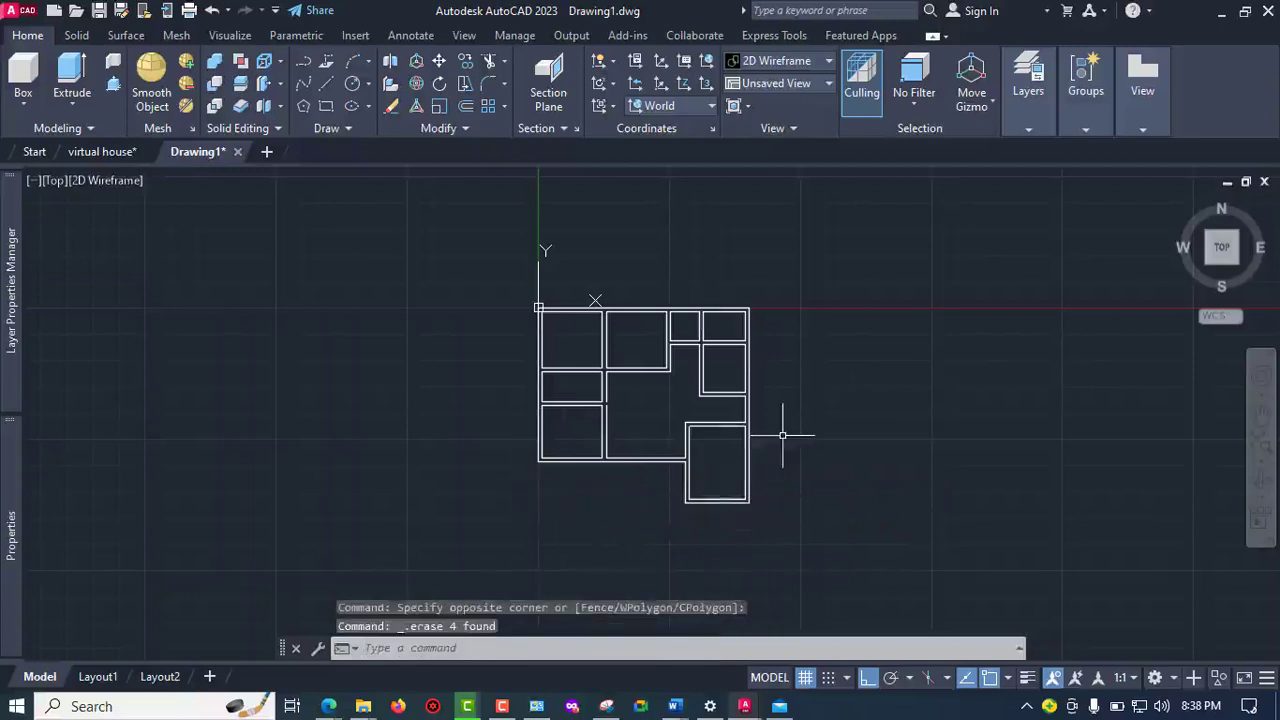
Stretch the southwest room's outer east wall line north to the end of the line above, closing the gap
scroll(630, 448, "up", 3)
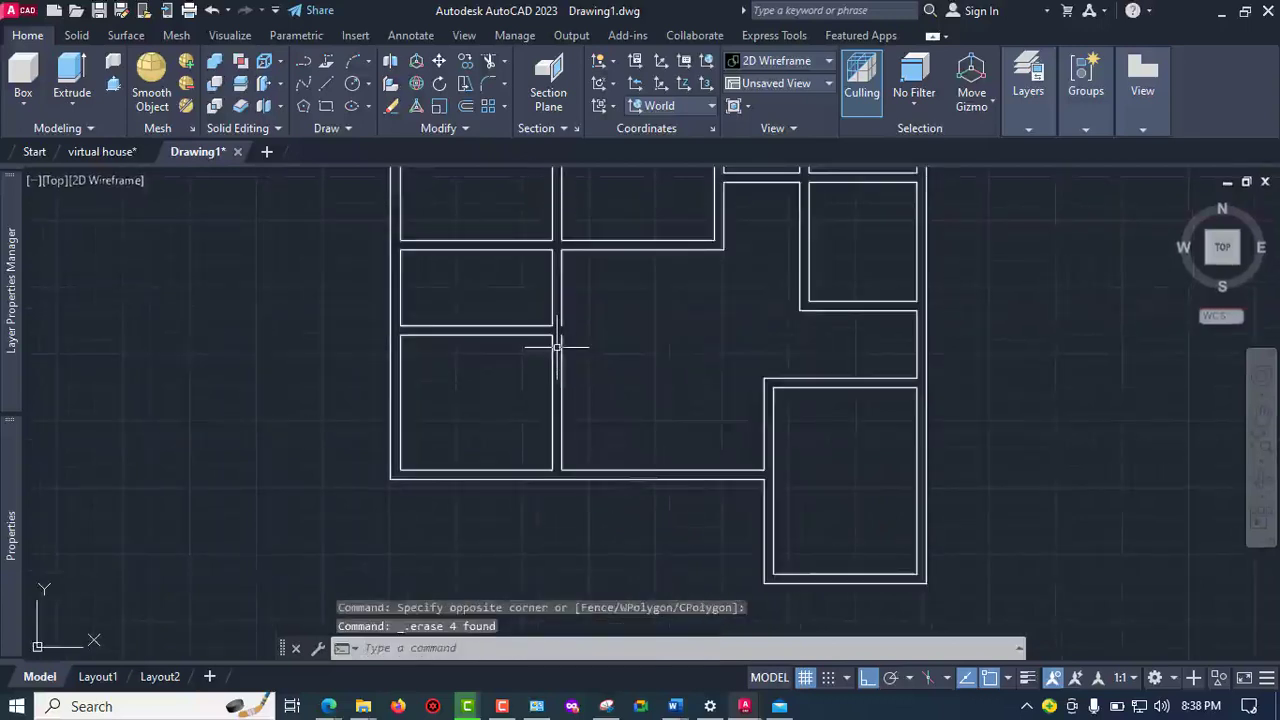
scroll(558, 347, "up", 3)
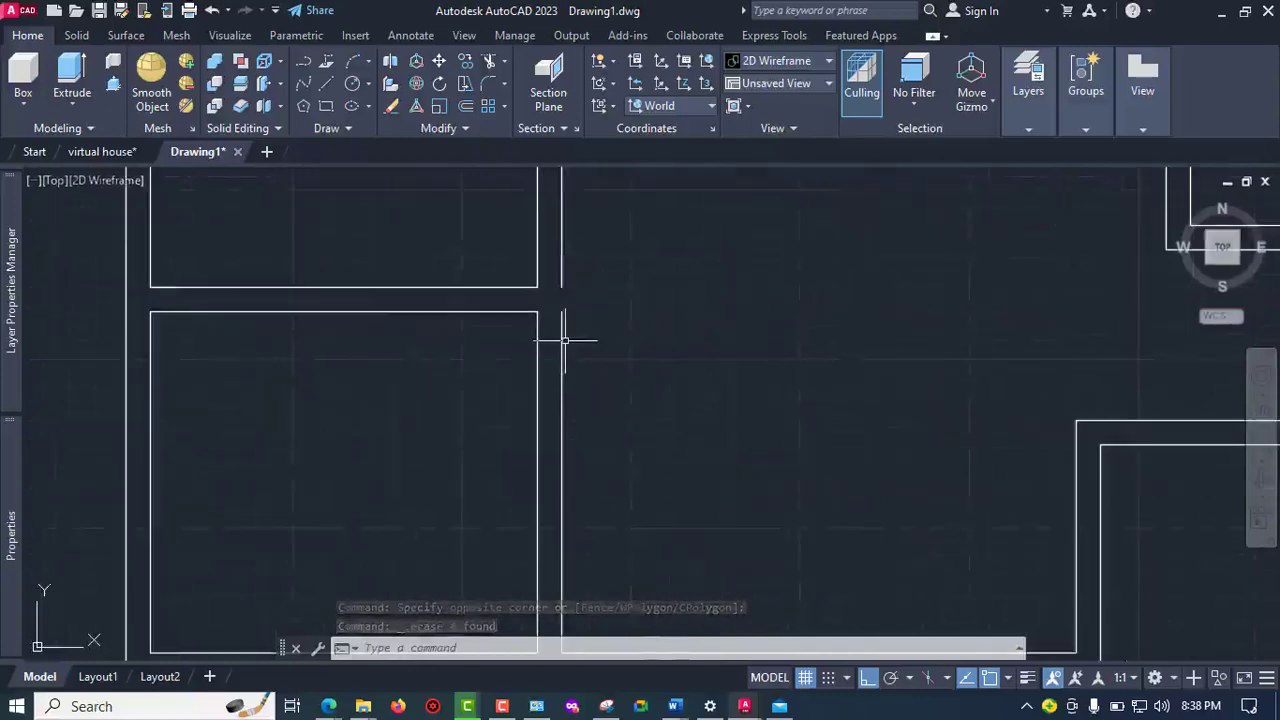
left_click(563, 338)
scroll(560, 304, "up", 3)
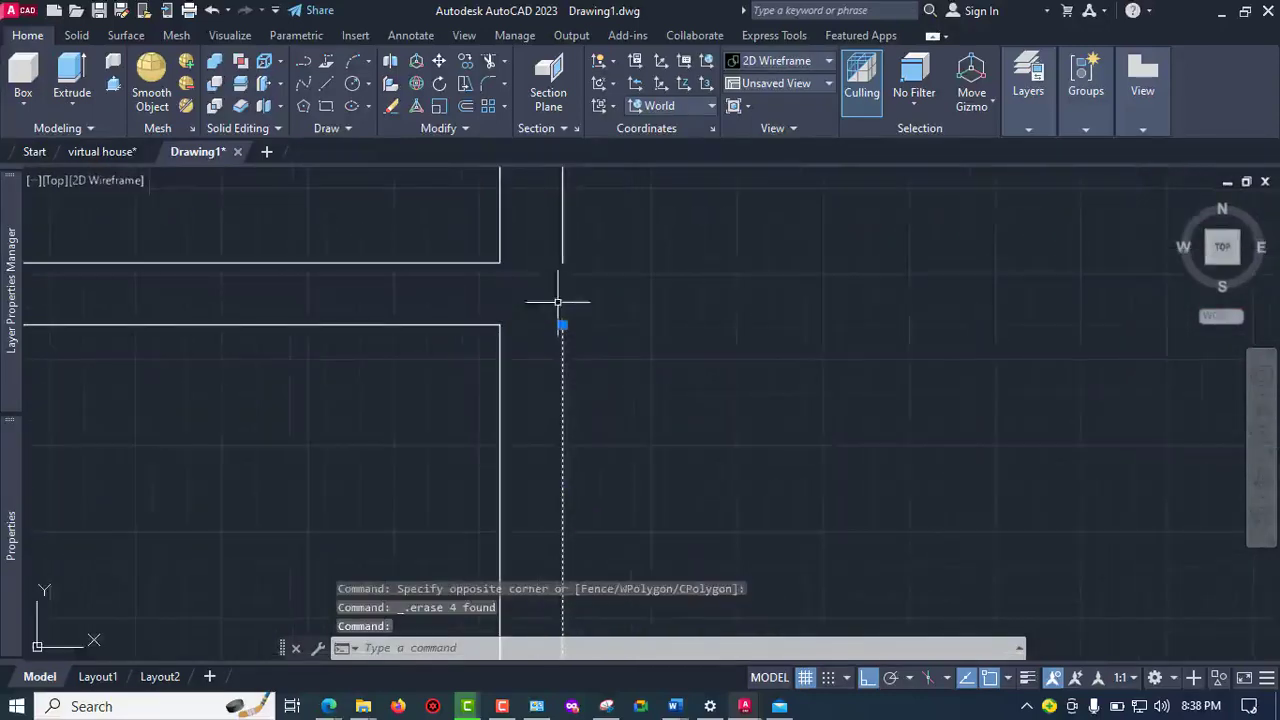
left_click(562, 325)
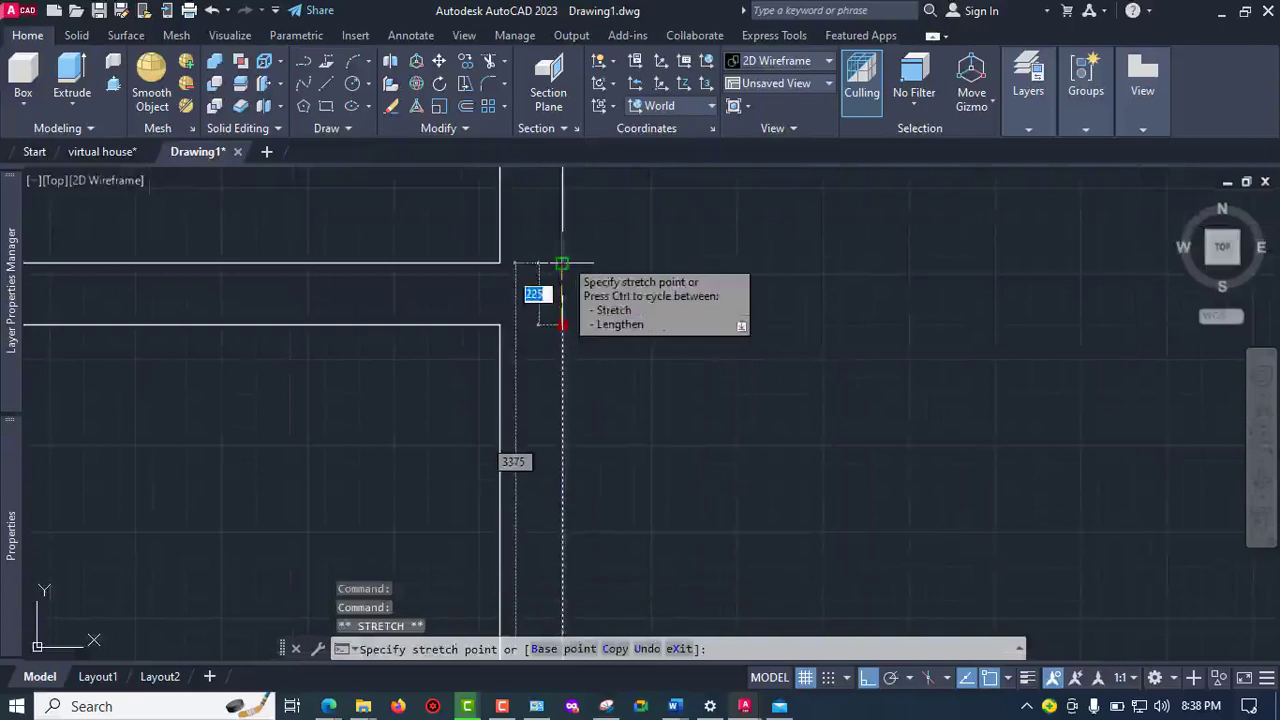
key("Escape")
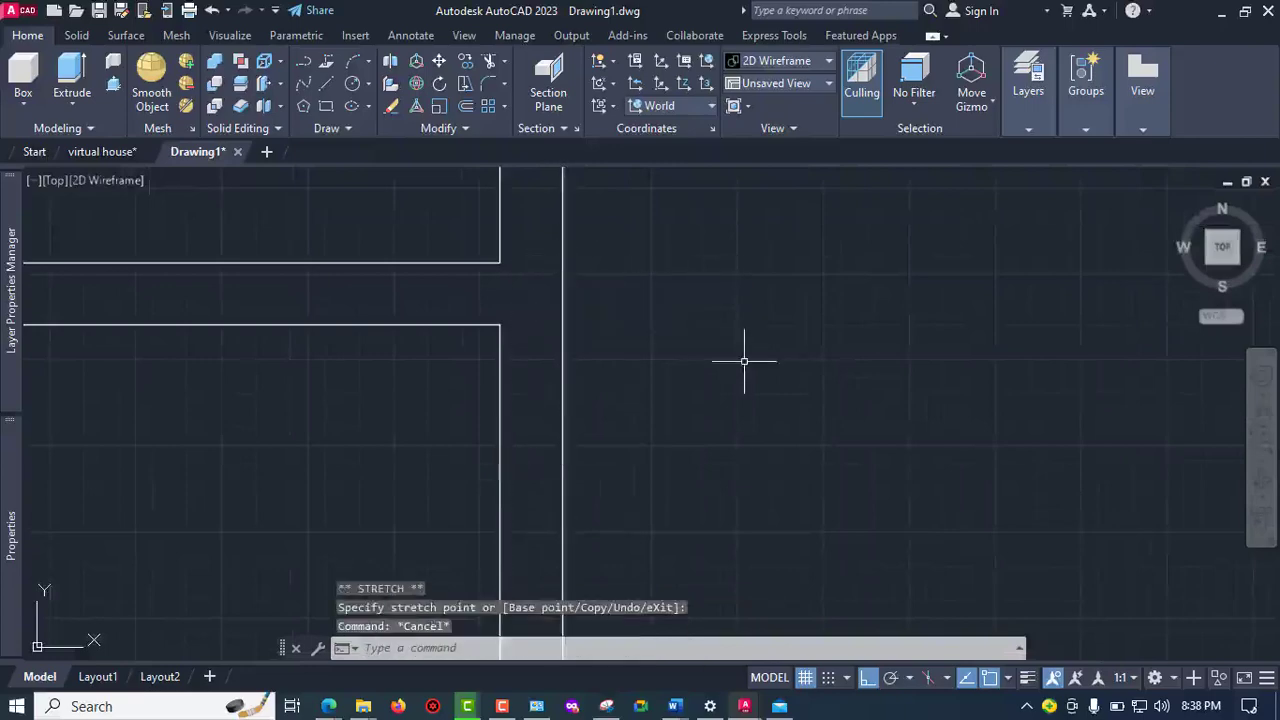
Join all wall lines of the floor plan and switch to the SE Isometric view
scroll(744, 361, "down", 4)
scroll(753, 375, "down", 4)
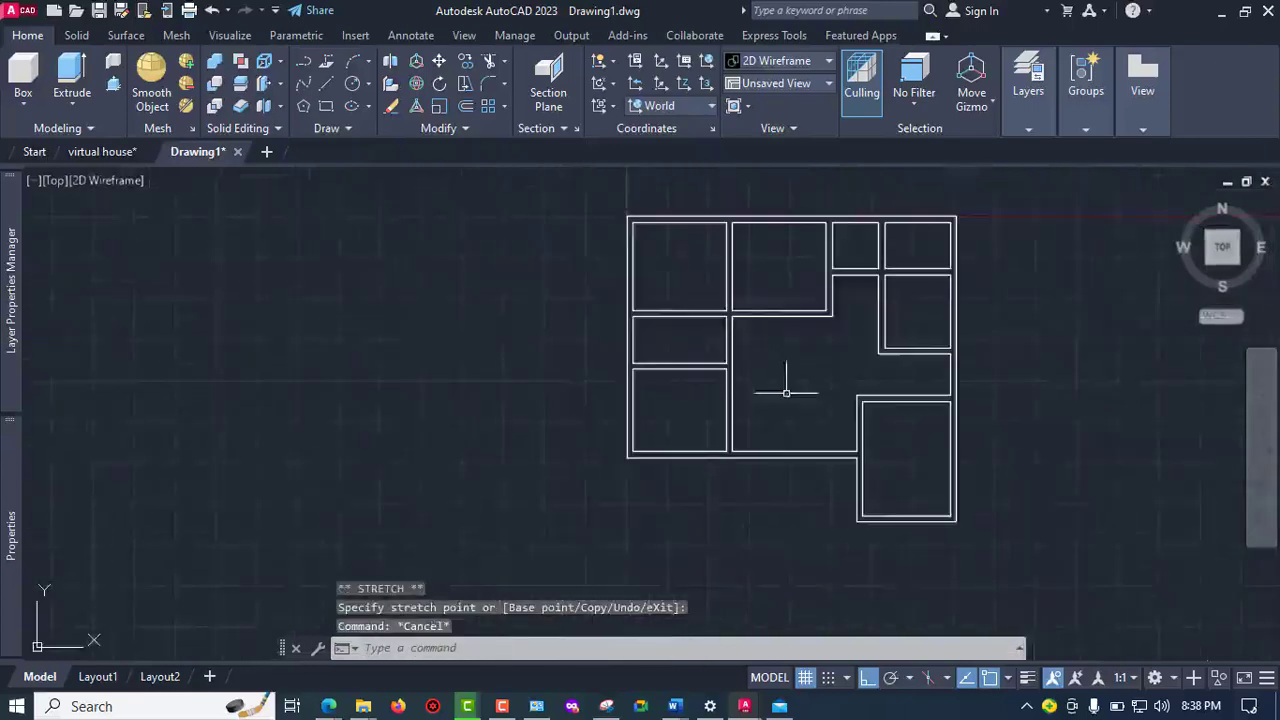
middle_click_drag(786, 380, 710, 457)
scroll(814, 322, "up", 2)
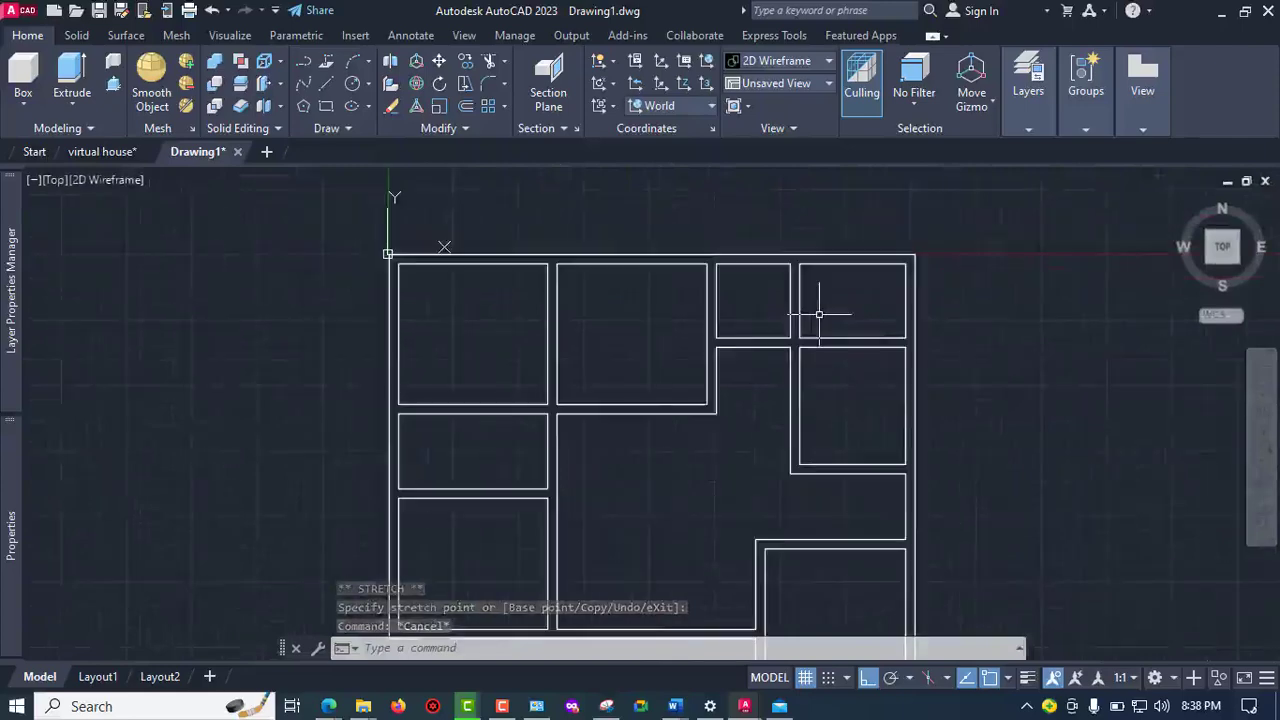
scroll(820, 335, "down", 2)
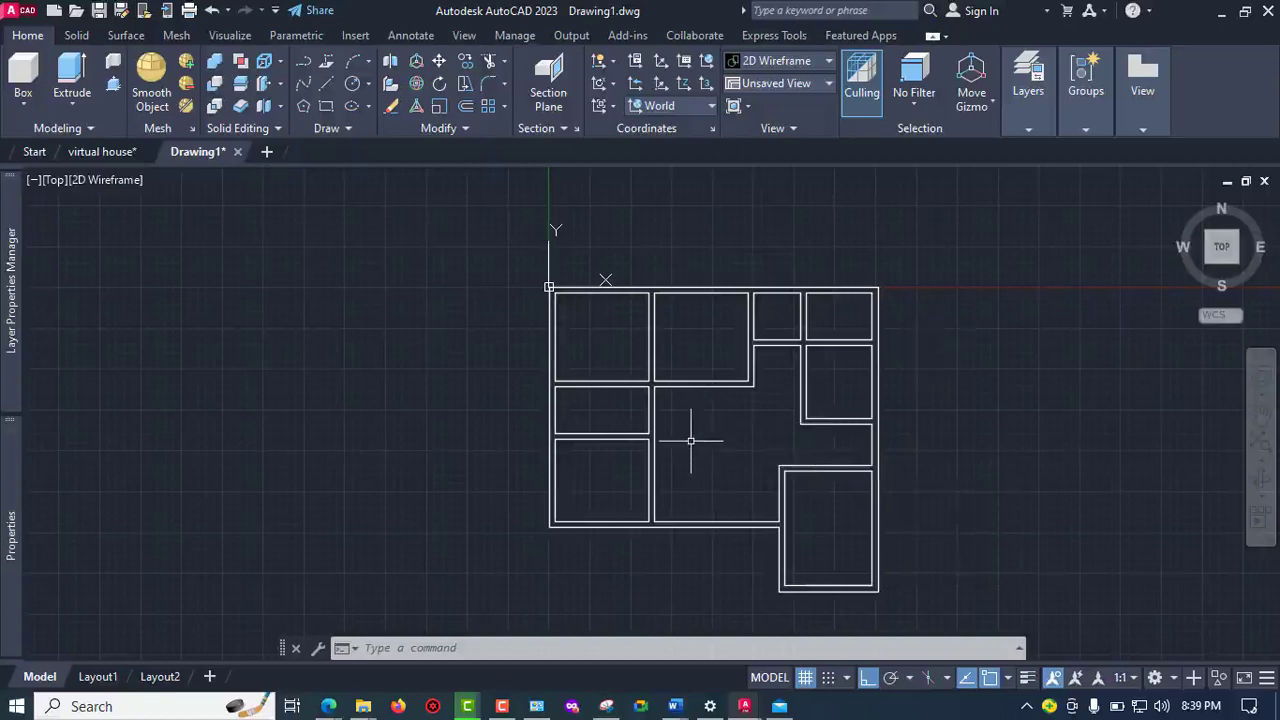
middle_click_drag(833, 513, 767, 418)
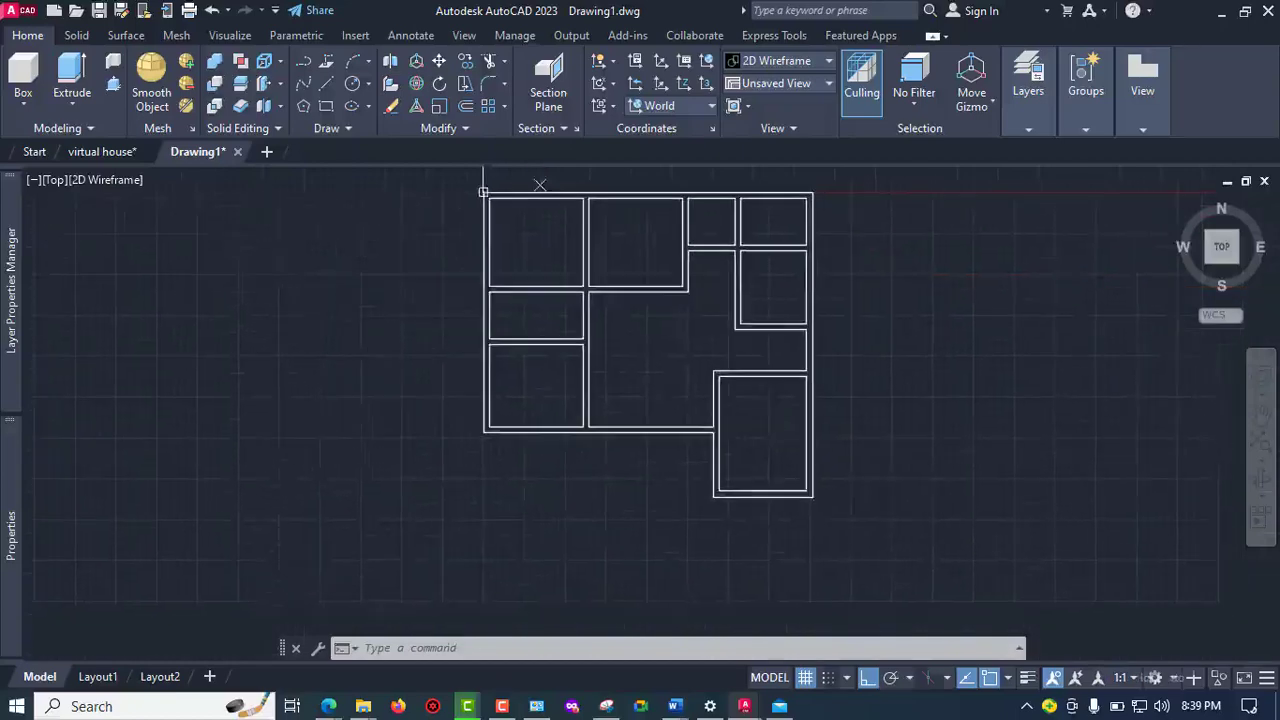
left_click(847, 551)
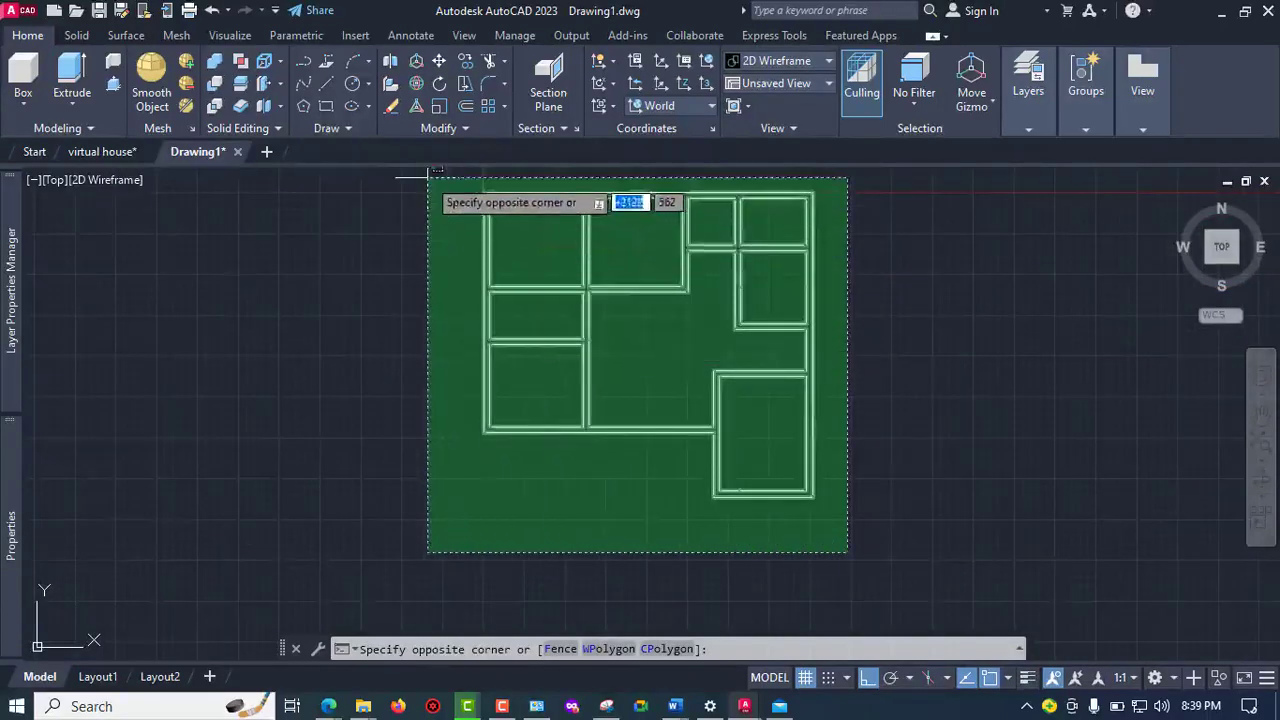
middle_click_drag(425, 187, 466, 260)
left_click(466, 260)
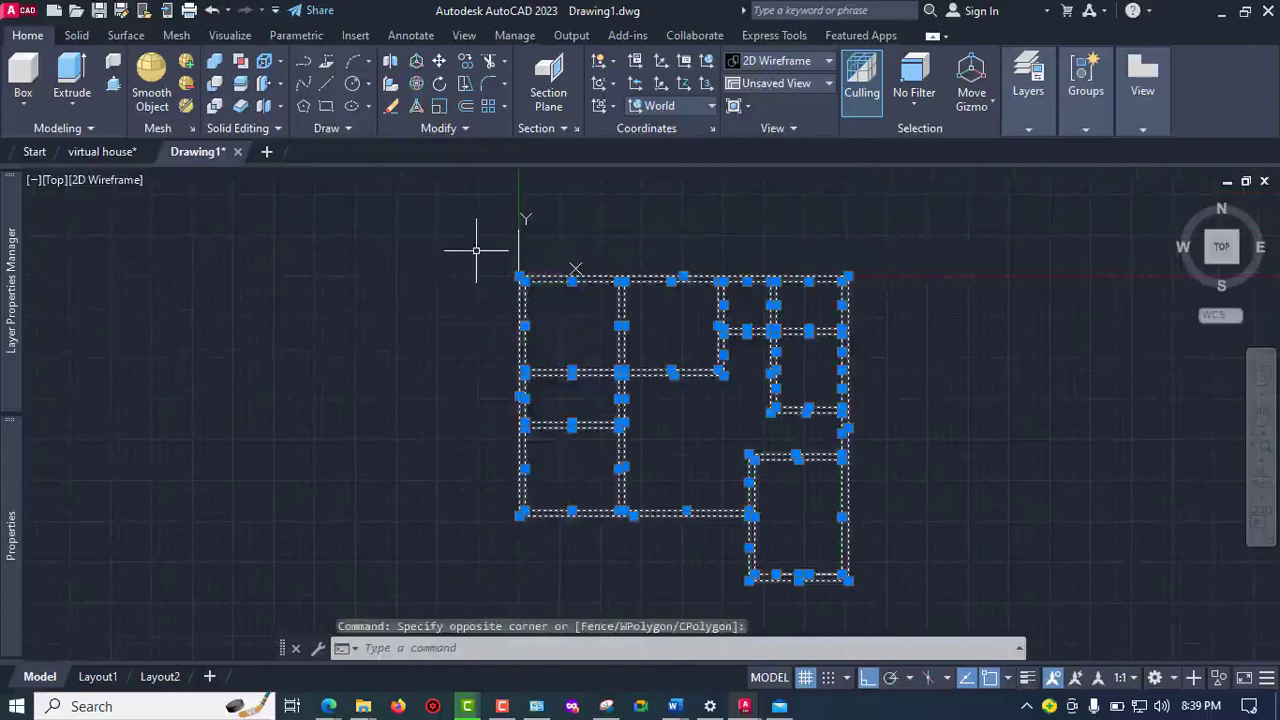
type("j")
key("Return")
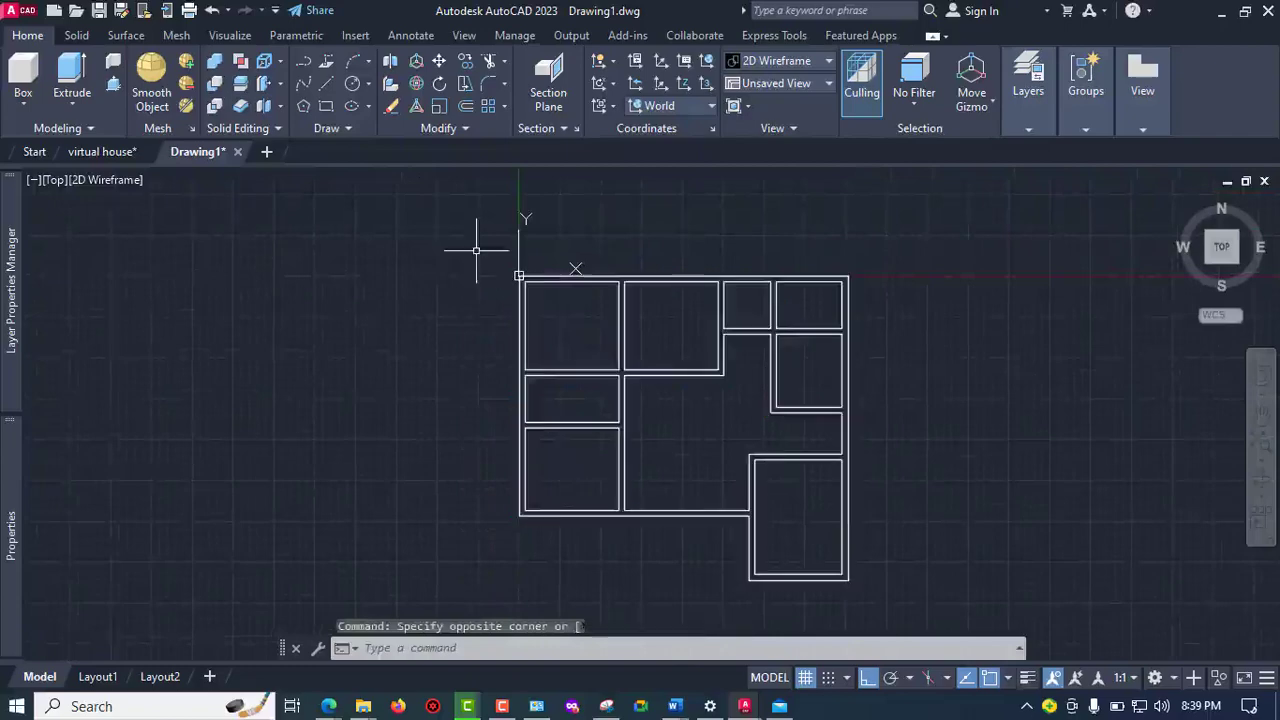
left_click(1245, 270)
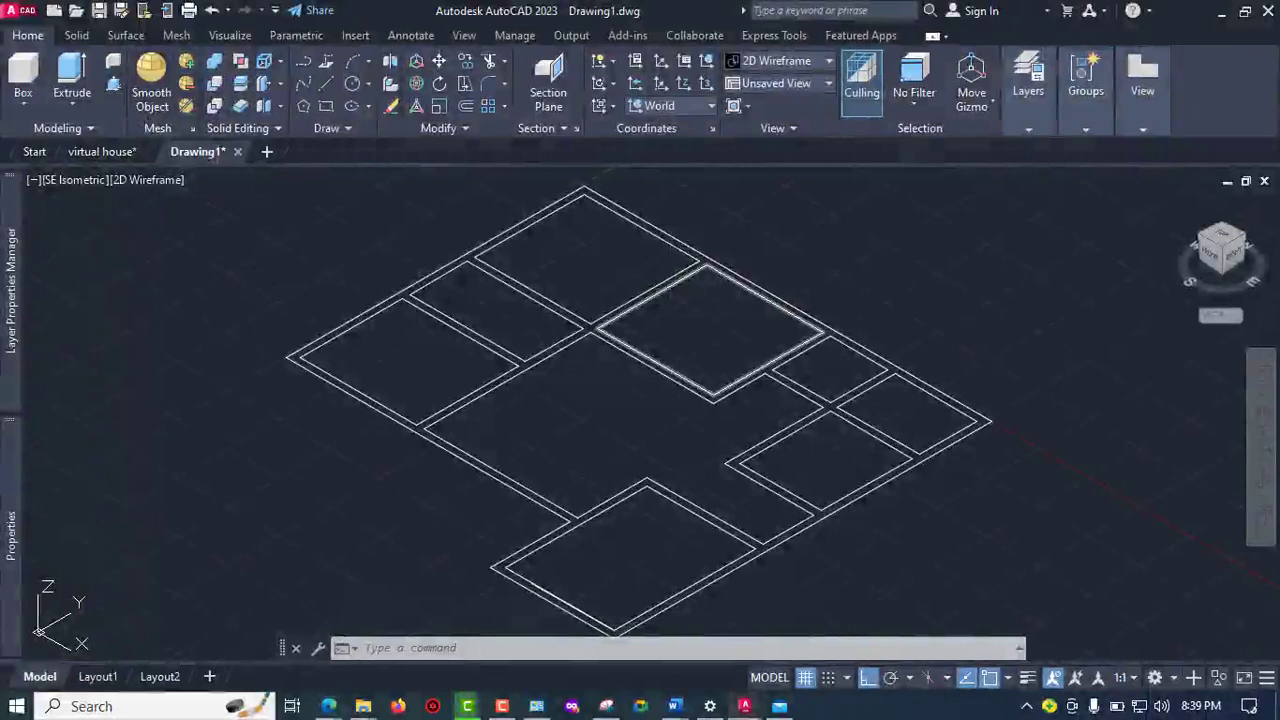
Presspull the area between the floor plan's wall lines upward to a height of 6000
left_click(113, 84)
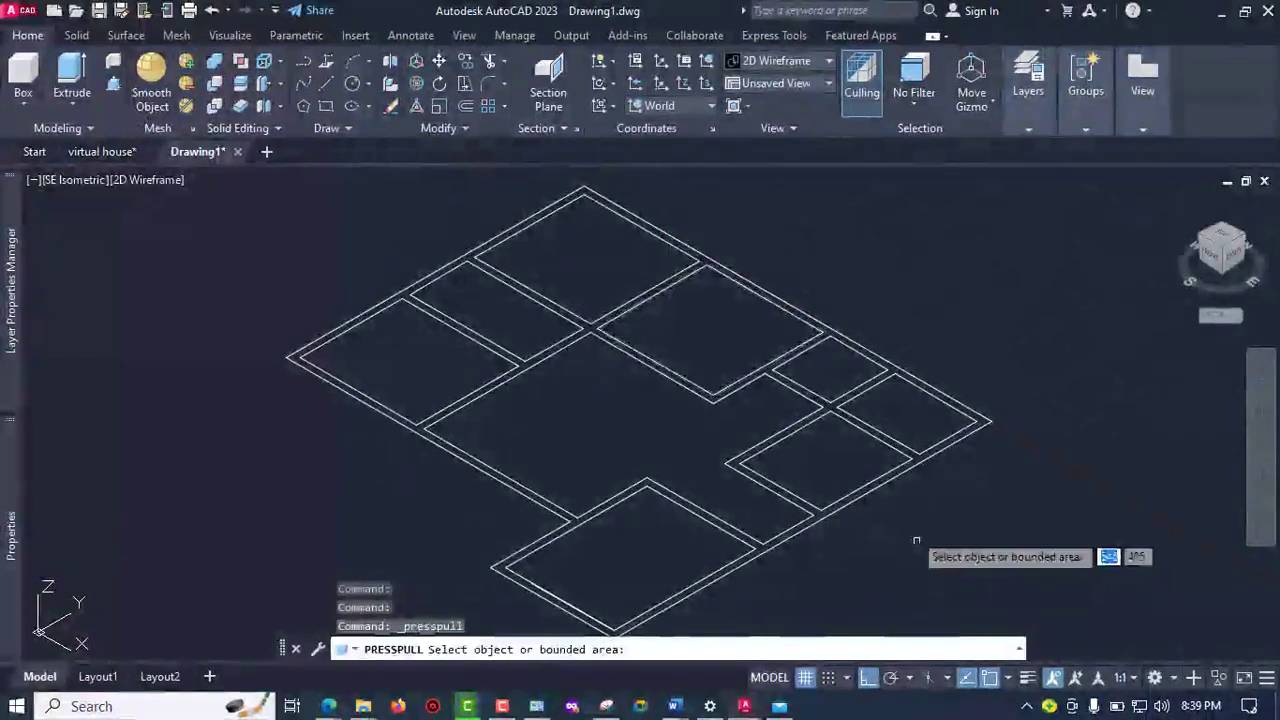
scroll(905, 512, "up", 2)
scroll(907, 508, "up", 2)
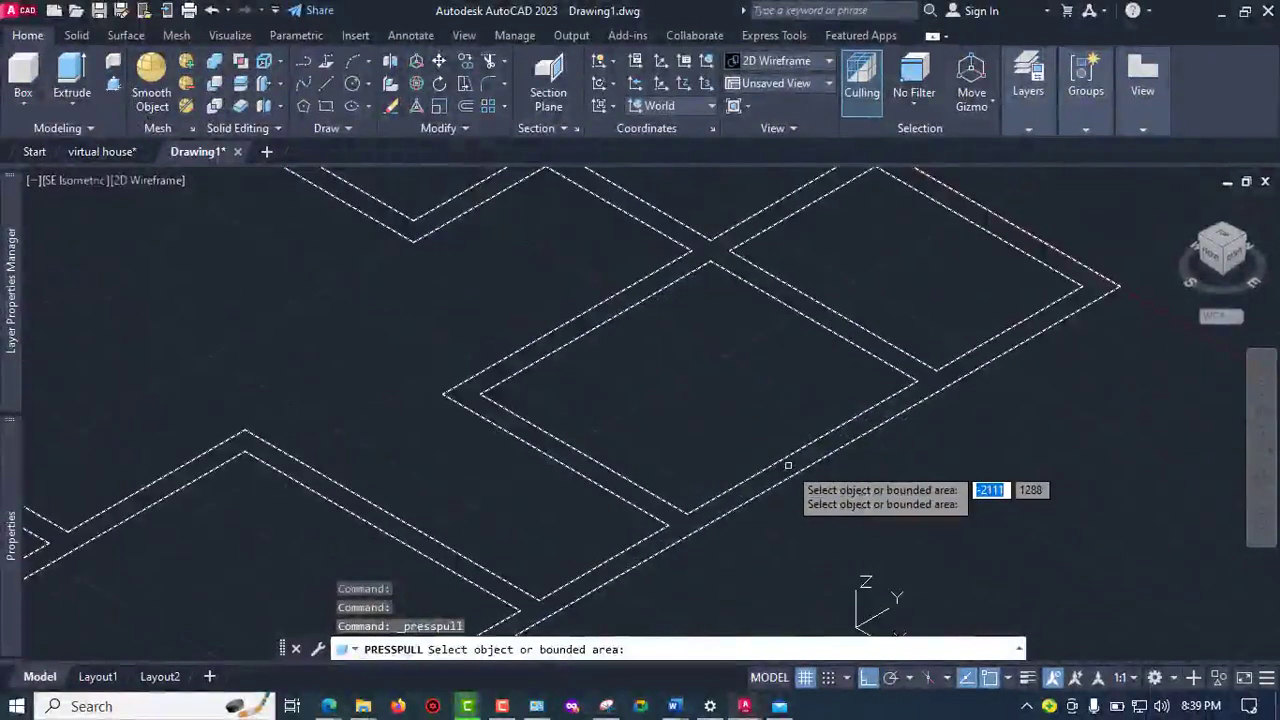
left_click(790, 463)
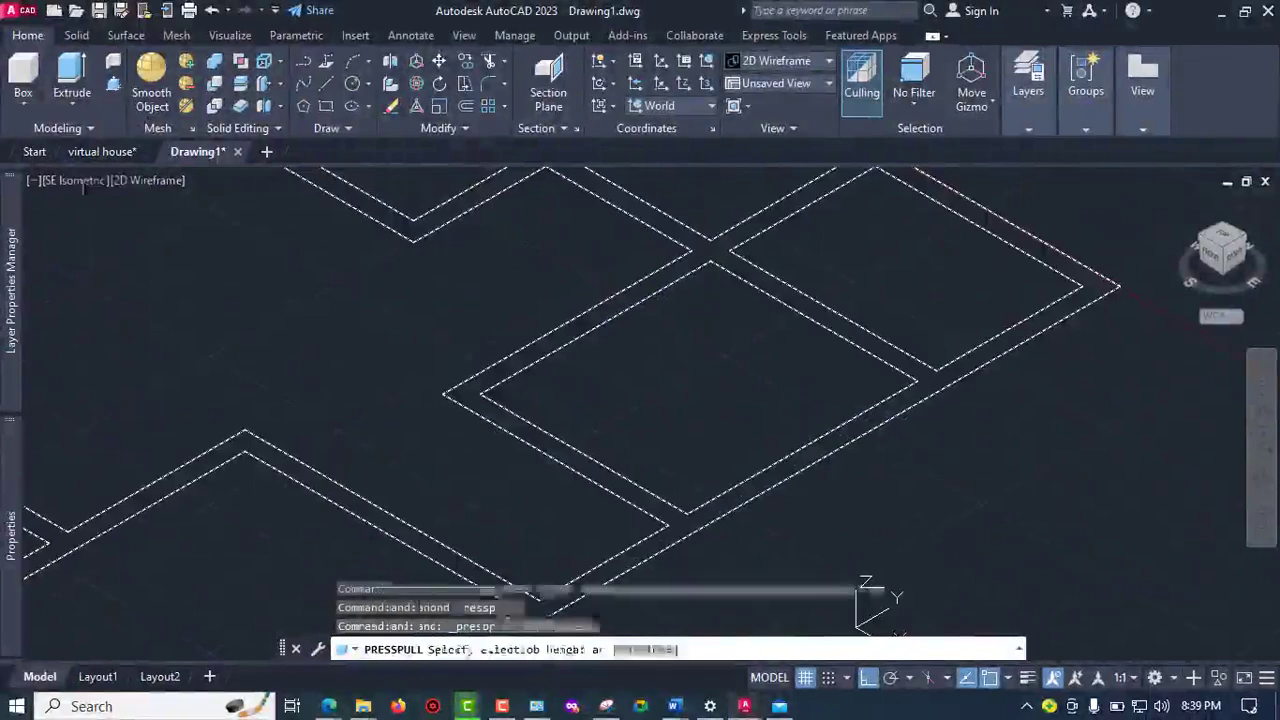
scroll(790, 462, "down", 2)
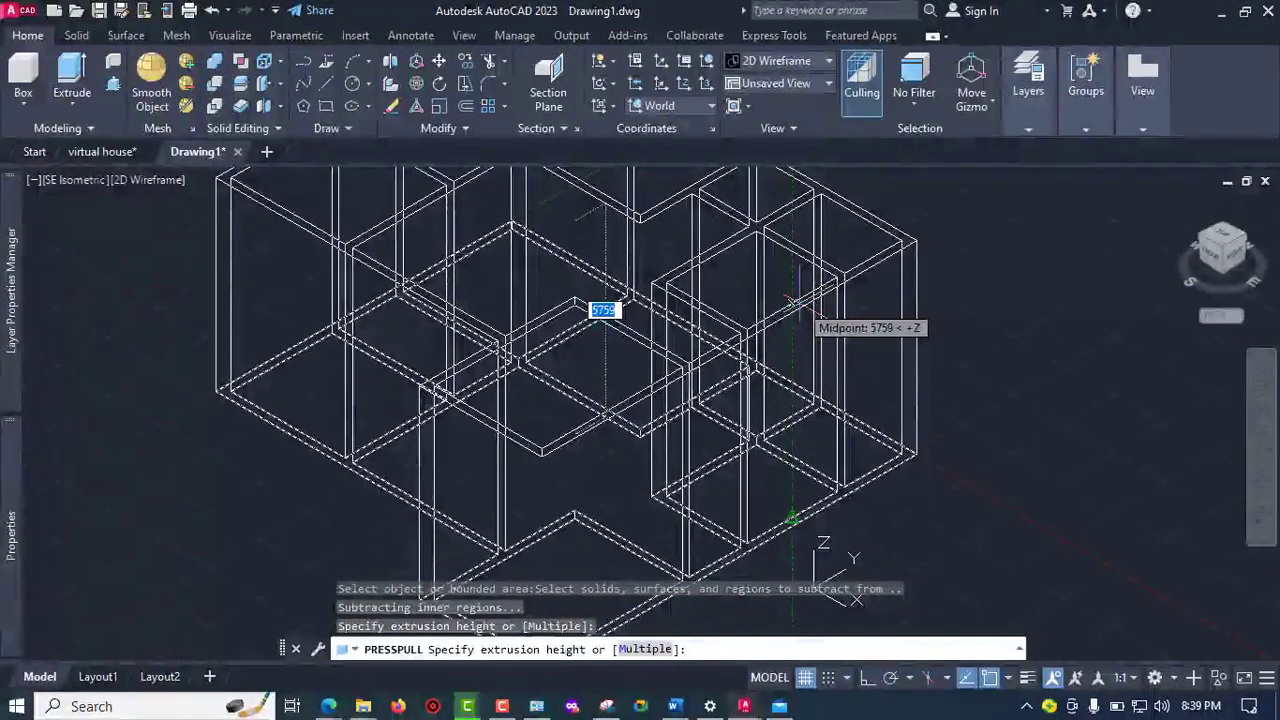
type("6000")
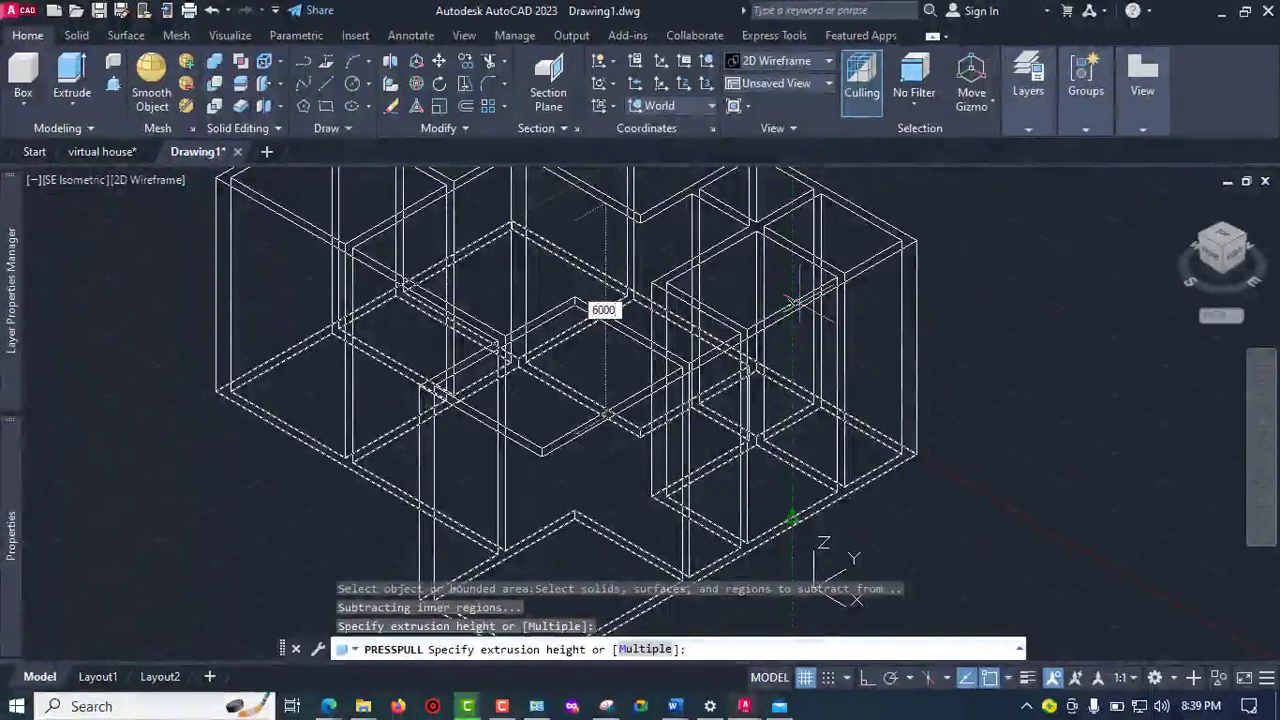
key("Return")
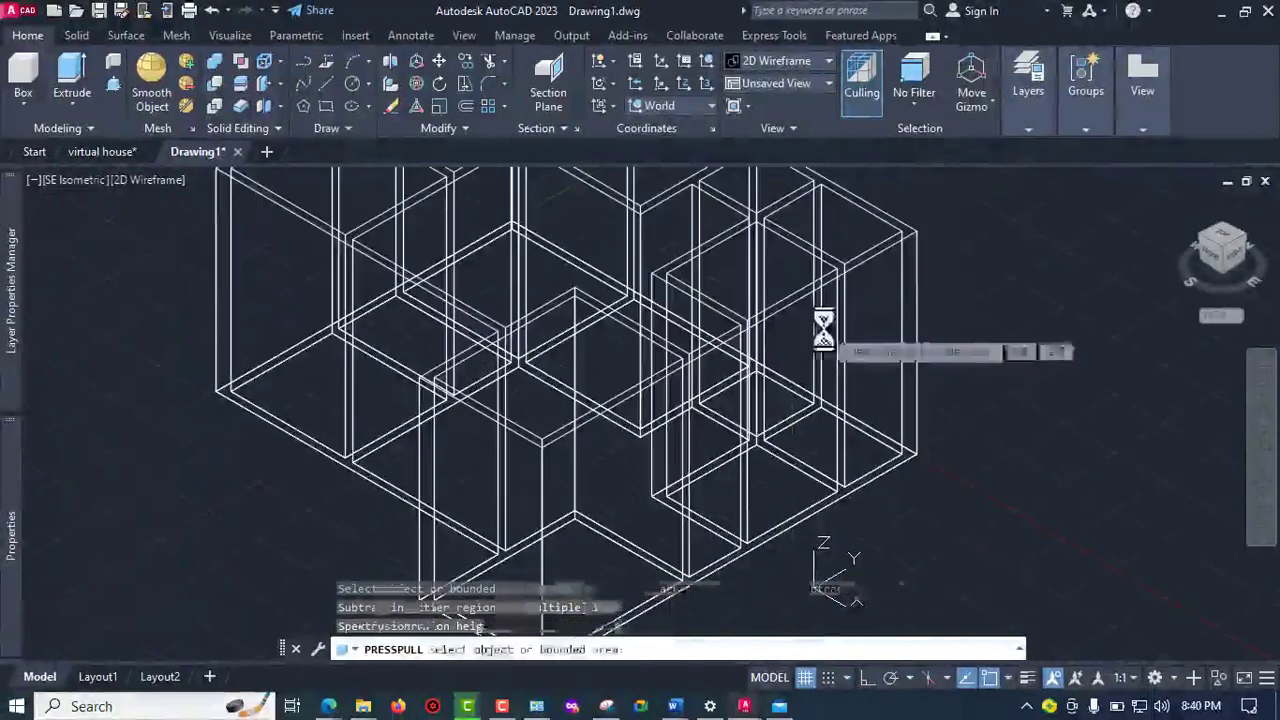
key("Escape")
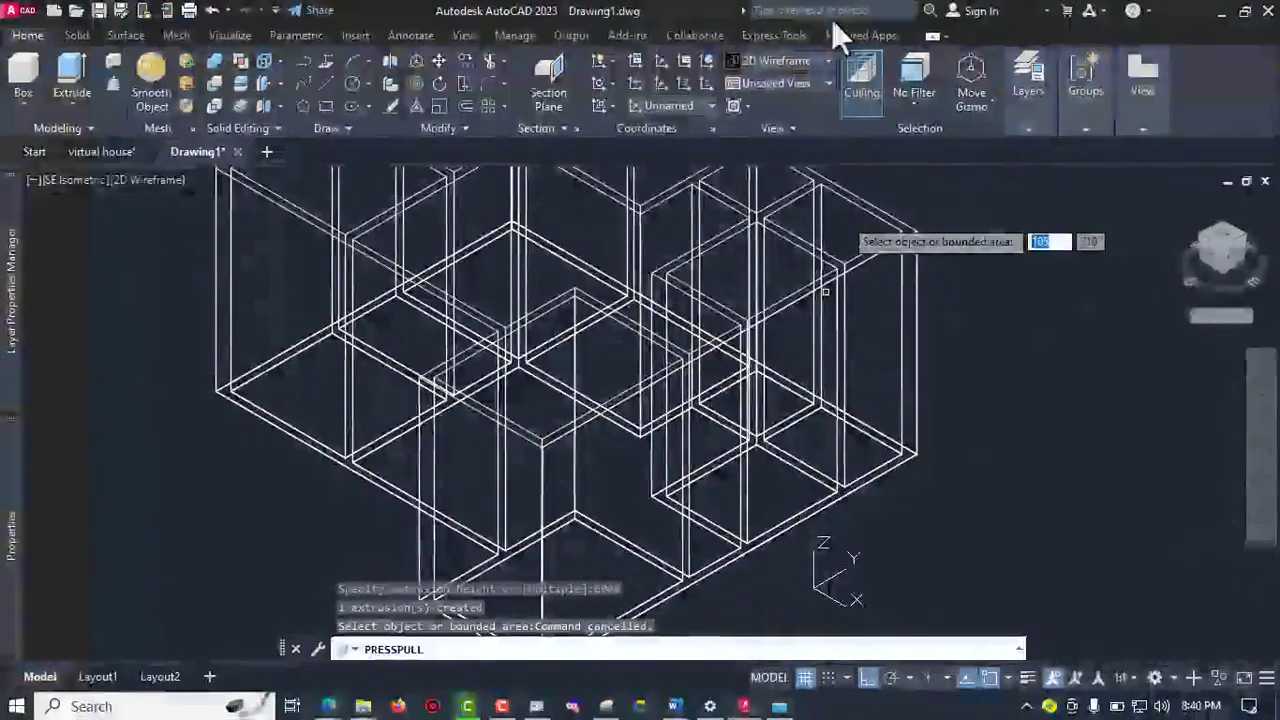
Apply the Realistic visual style to the extruded walls and inspect the house from several angles
left_click(828, 60)
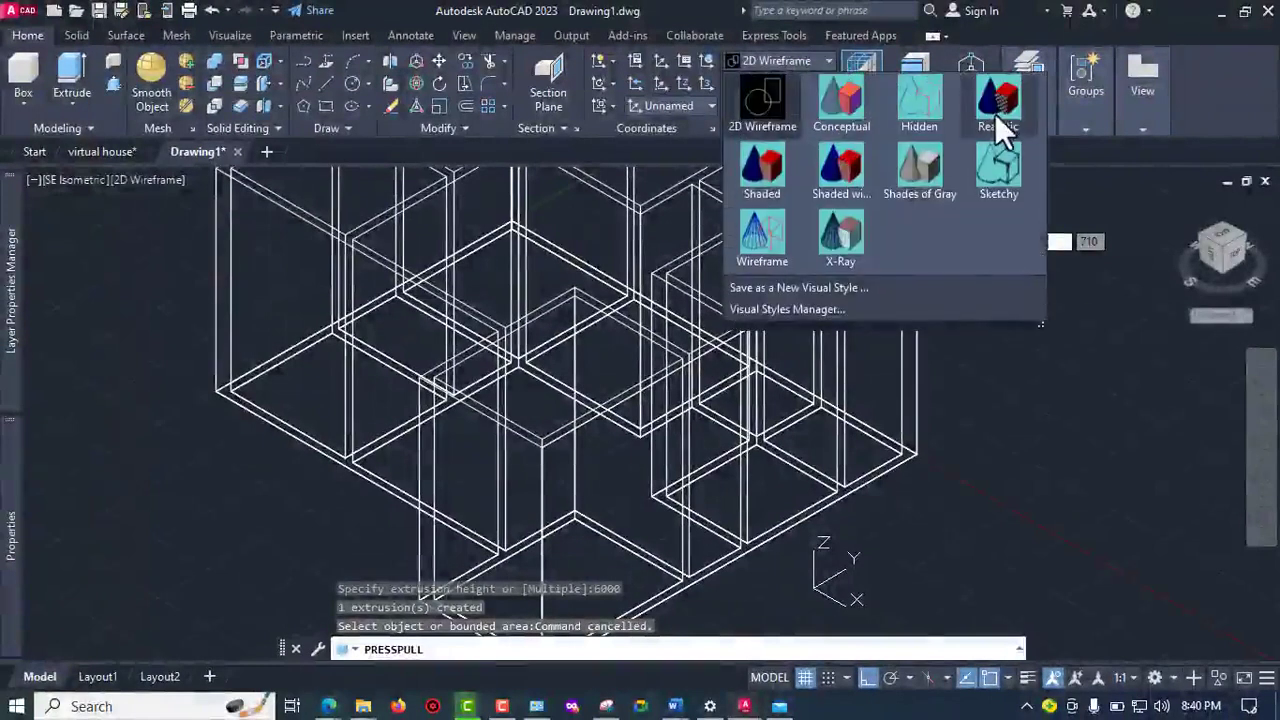
key("Escape")
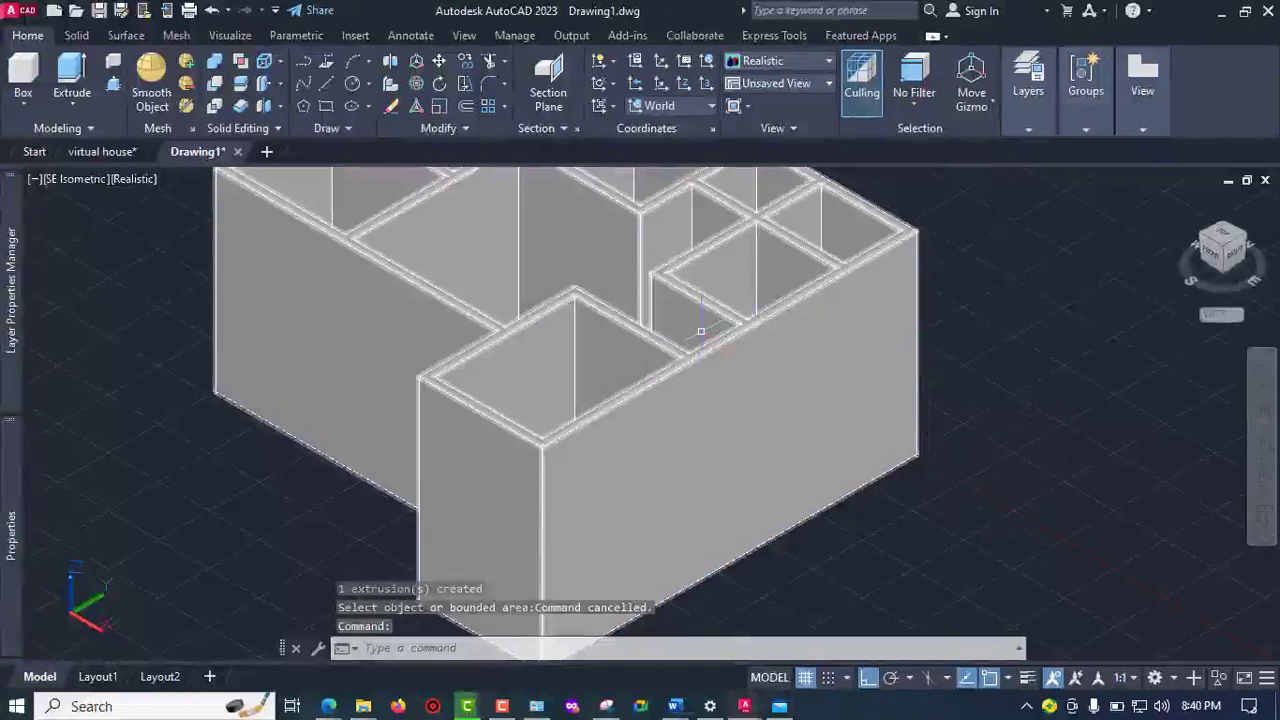
scroll(697, 335, "down", 3)
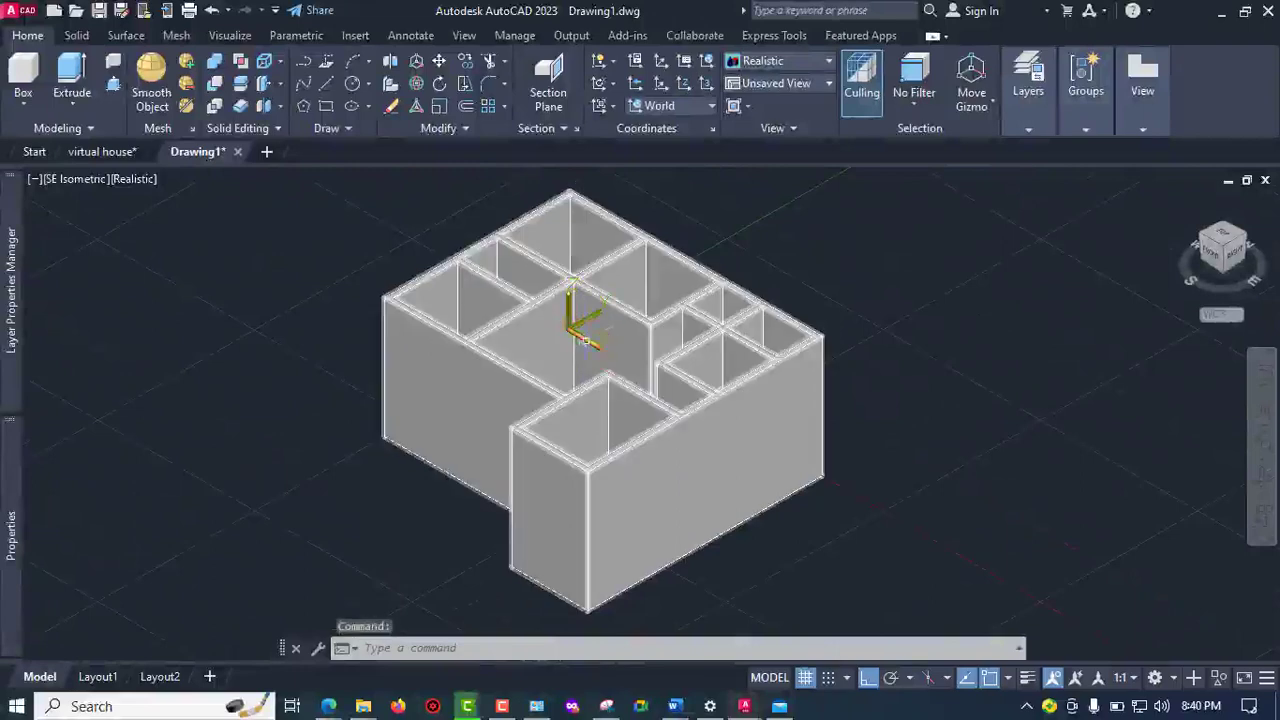
left_click_drag(577, 348, 617, 375, "shift")
middle_click_drag(617, 375, 706, 429, "shift")
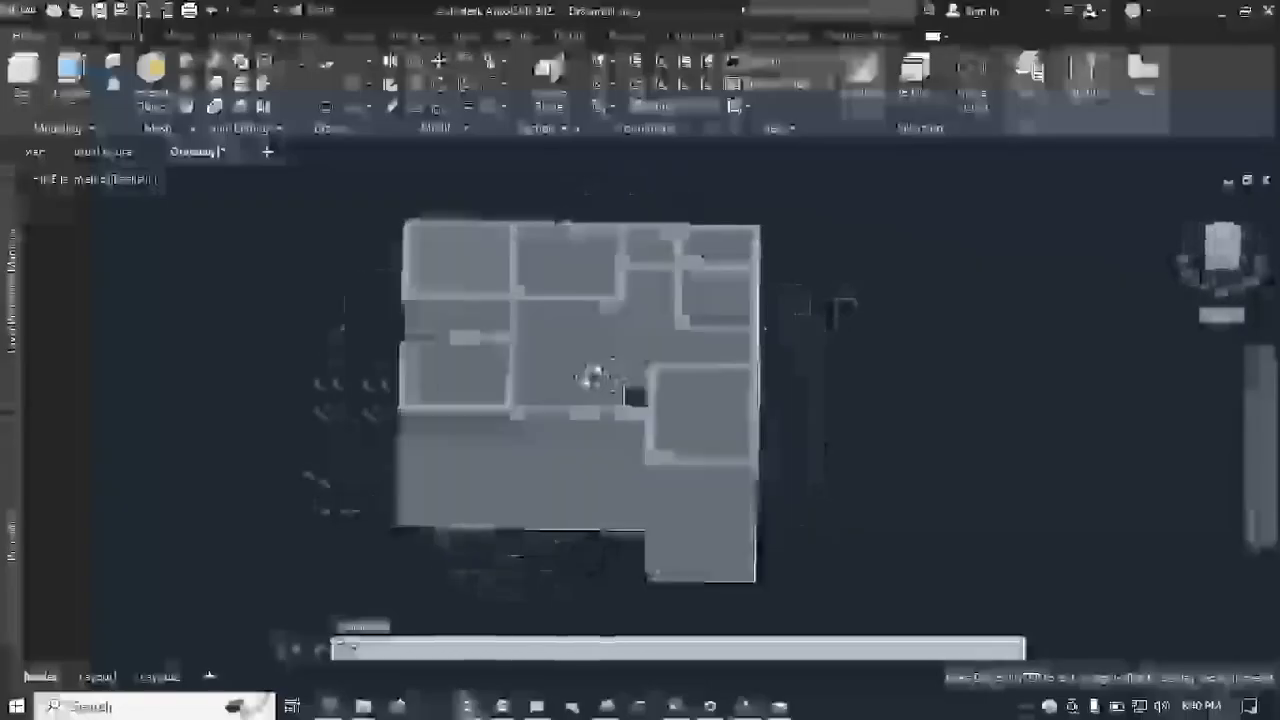
middle_click_drag(586, 374, 754, 394, "shift")
scroll(577, 320, "up", 3)
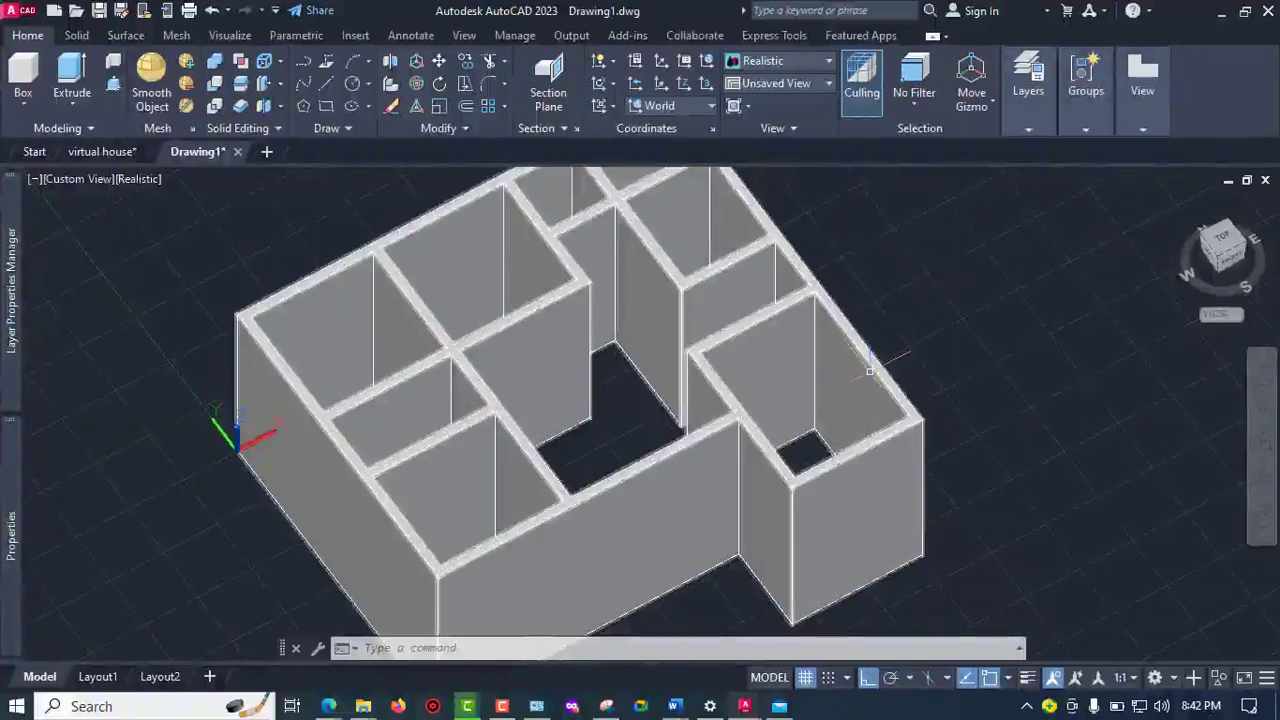
scroll(868, 368, "down", 2)
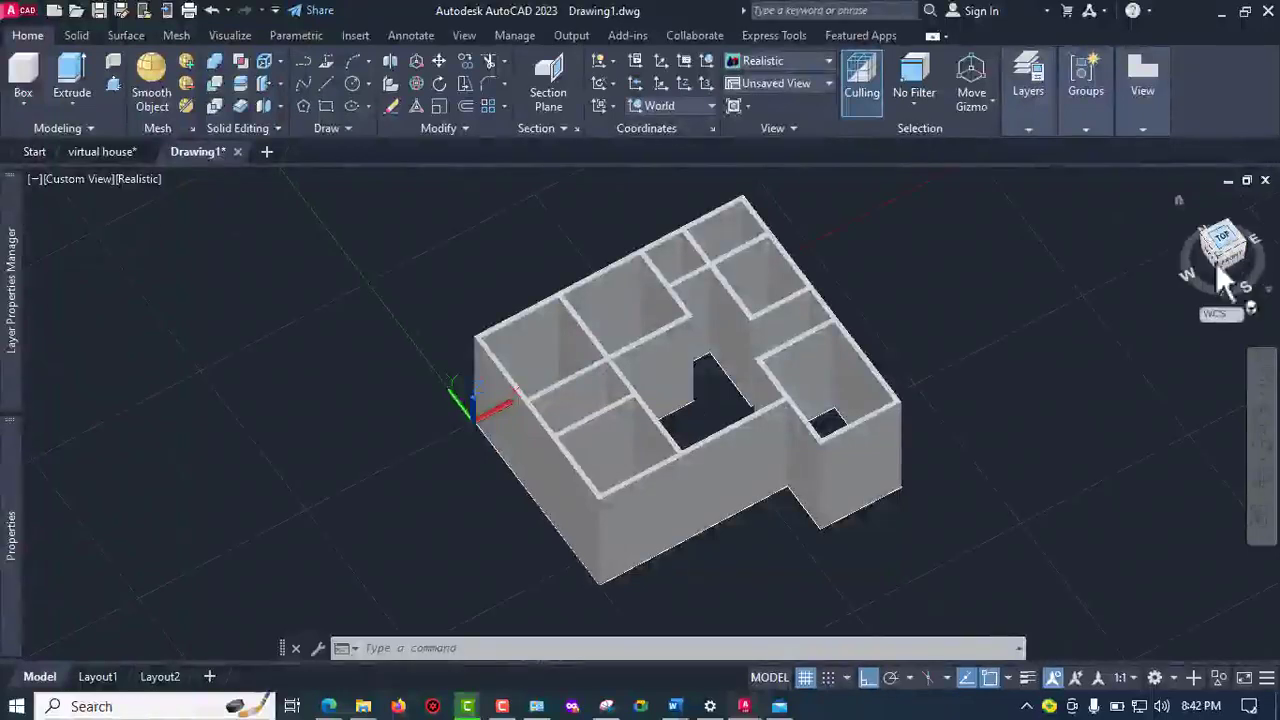
Undo the recent view changes, restore the Realistic style, and orbit to look down into the rooms
key("ctrl+z")
key("ctrl+z")
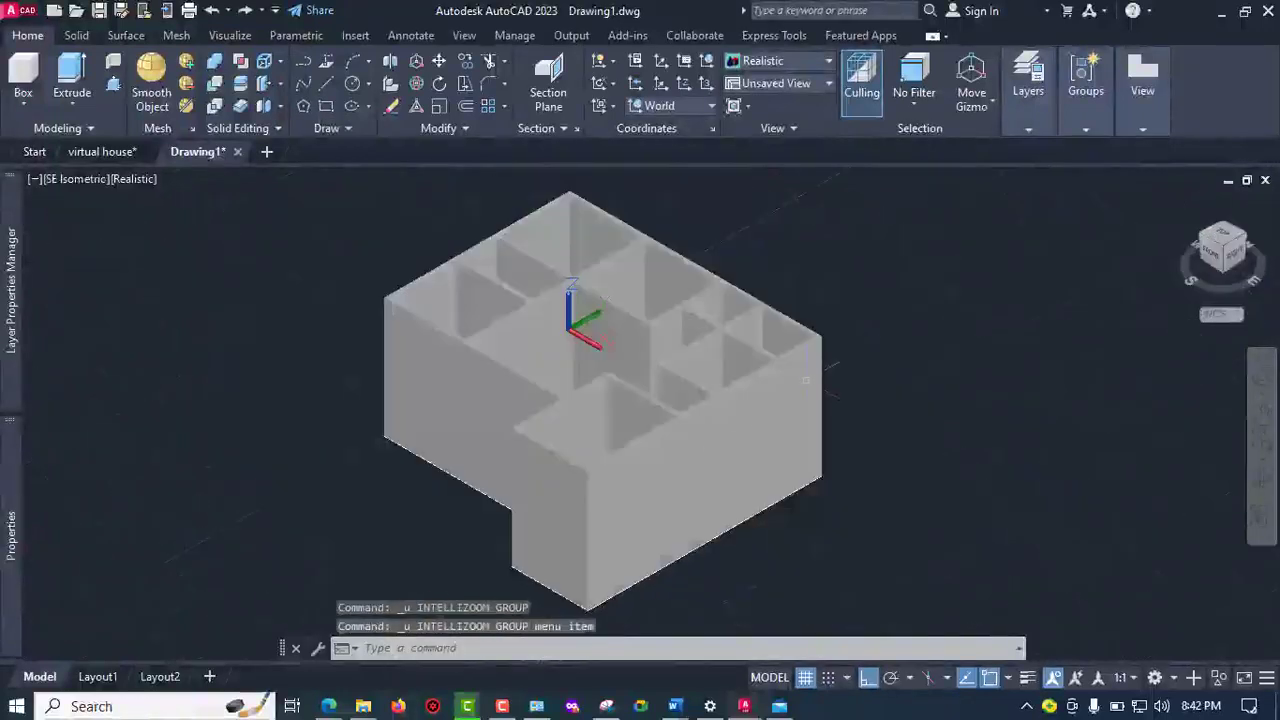
key("ctrl+z")
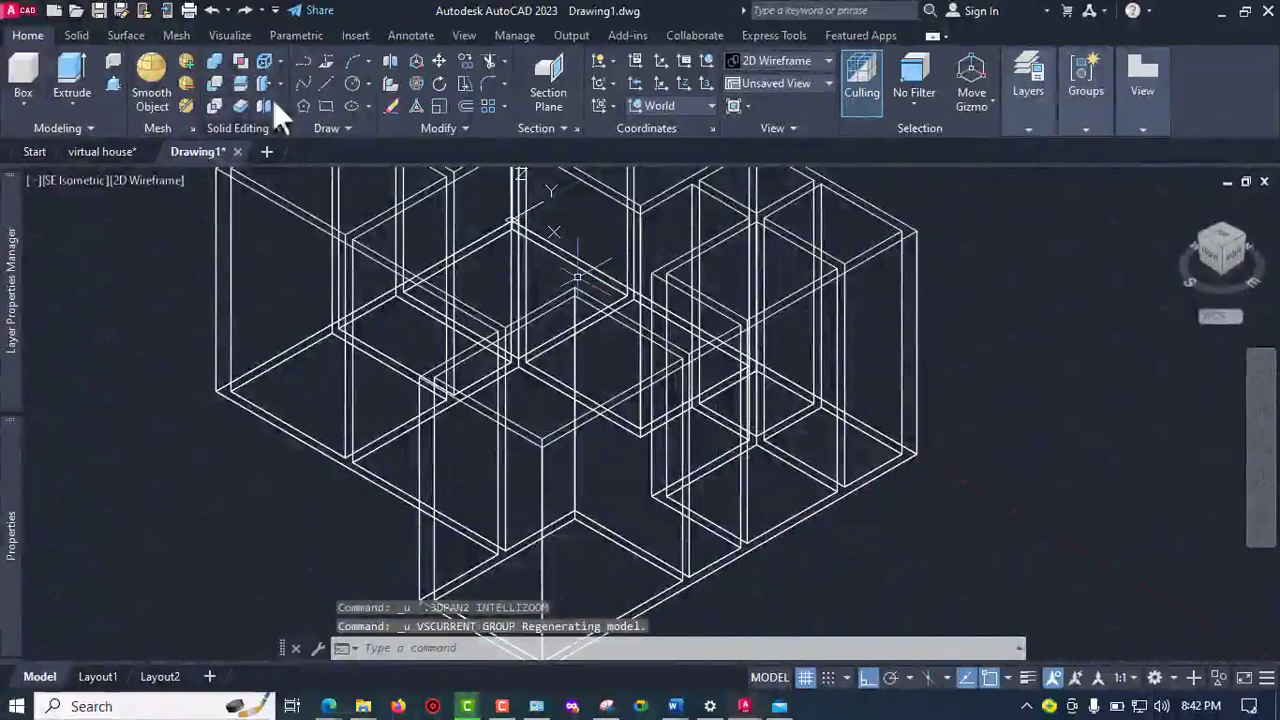
left_click(244, 11)
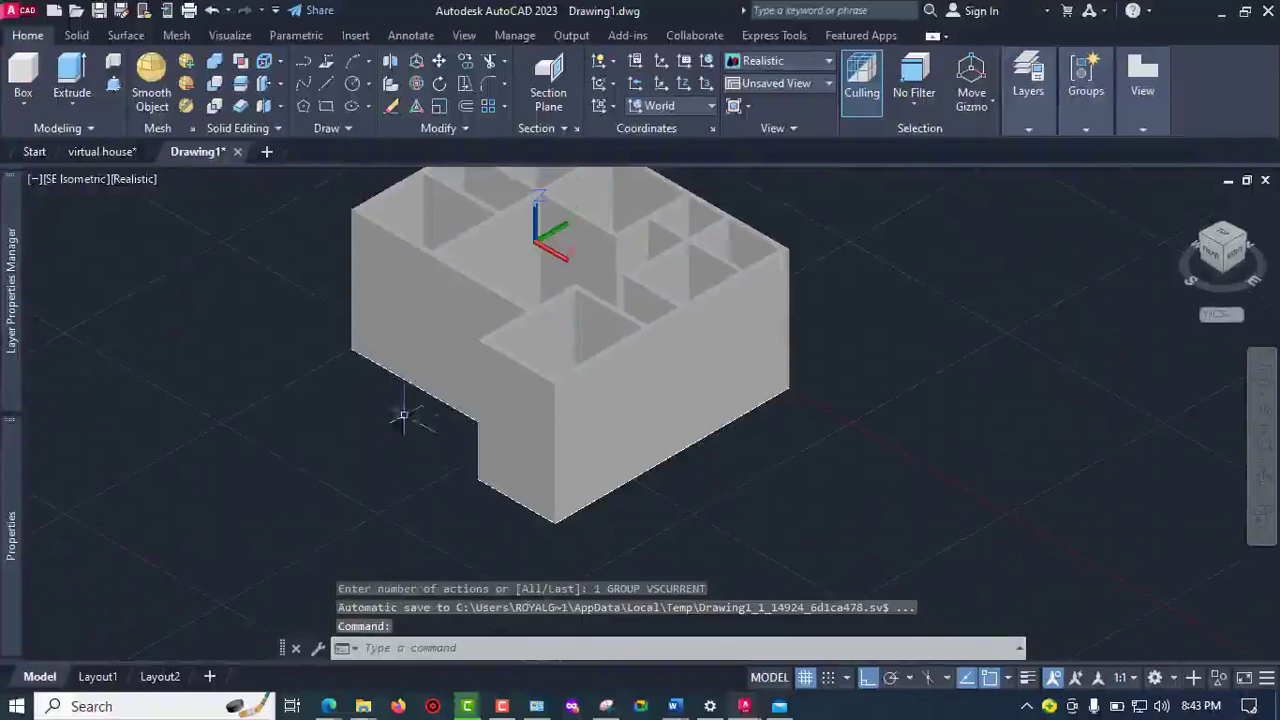
middle_click_drag(600, 398, 626, 449, "shift")
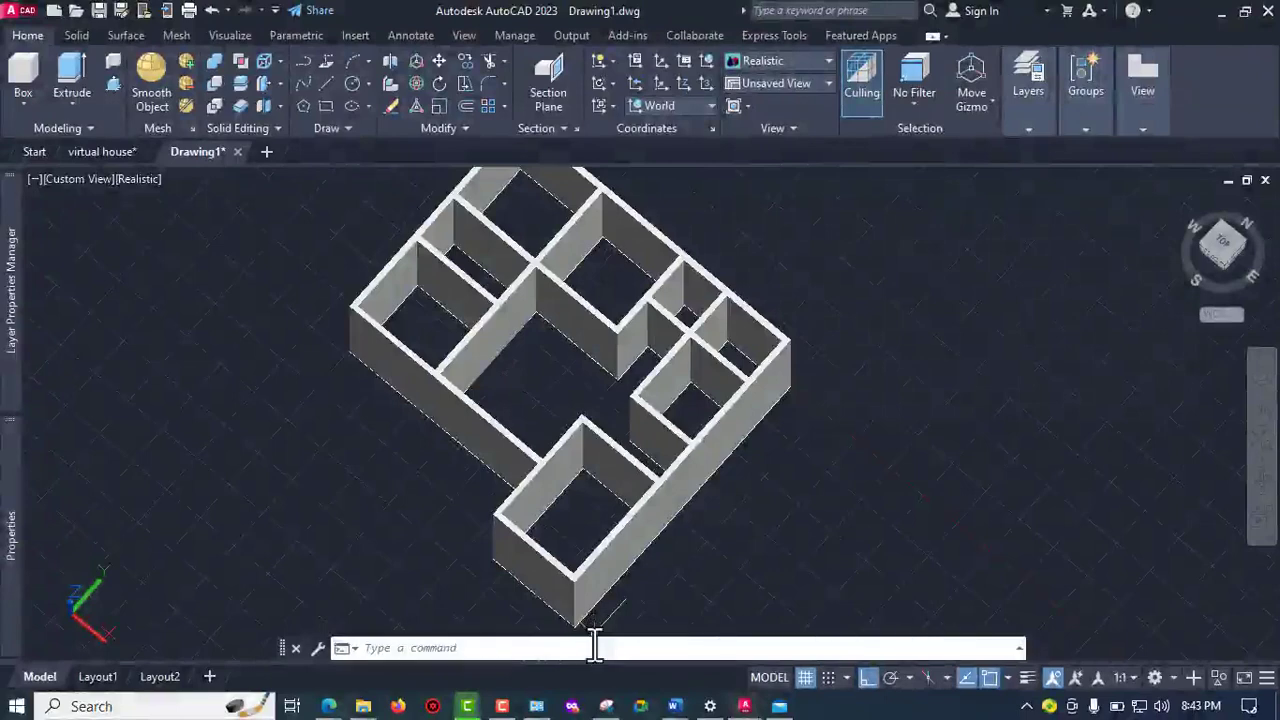
Switch to the Google Meet window in the browser and capture the meeting area with Snipping Tool
left_click(607, 706)
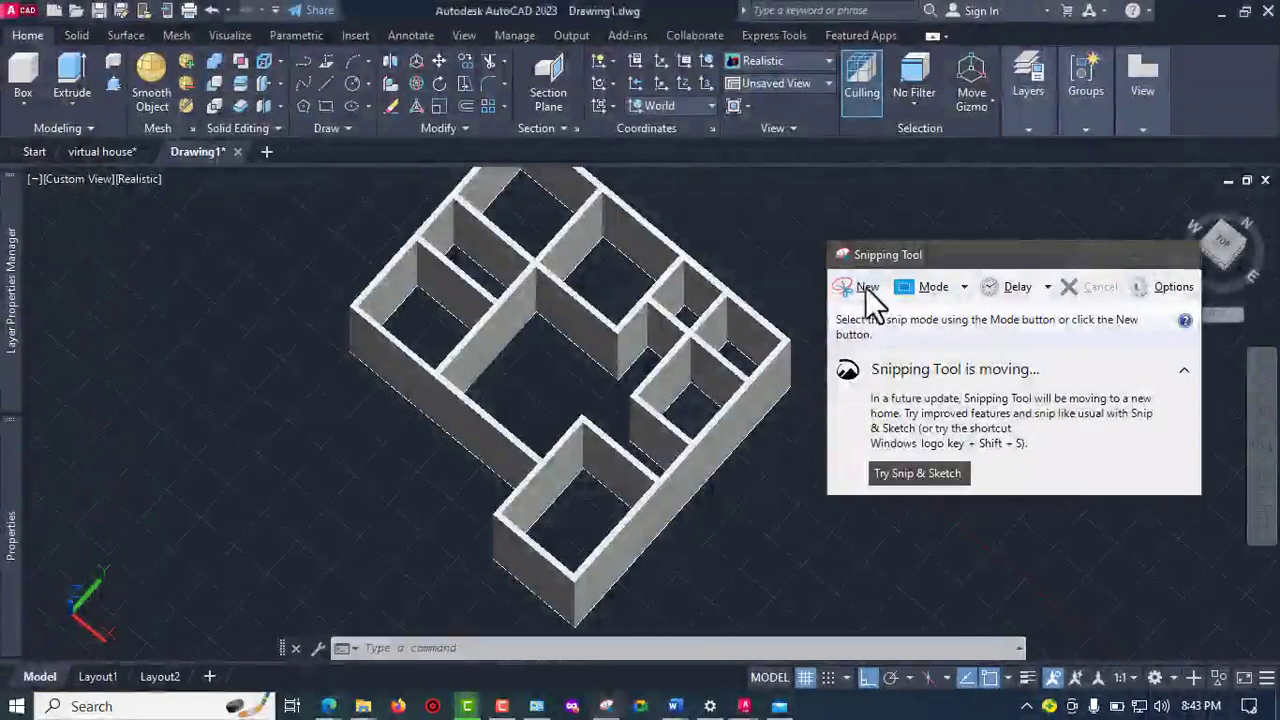
left_click(866, 286)
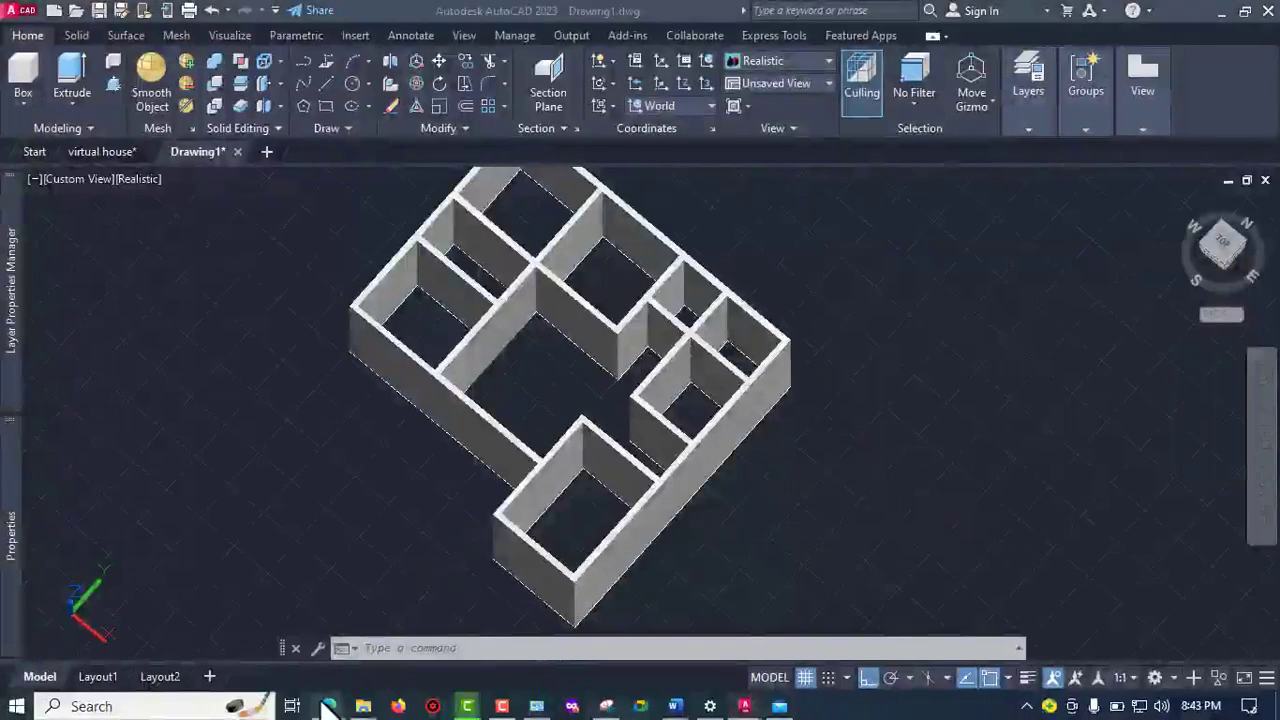
mouse_move(328, 706)
left_click(255, 633)
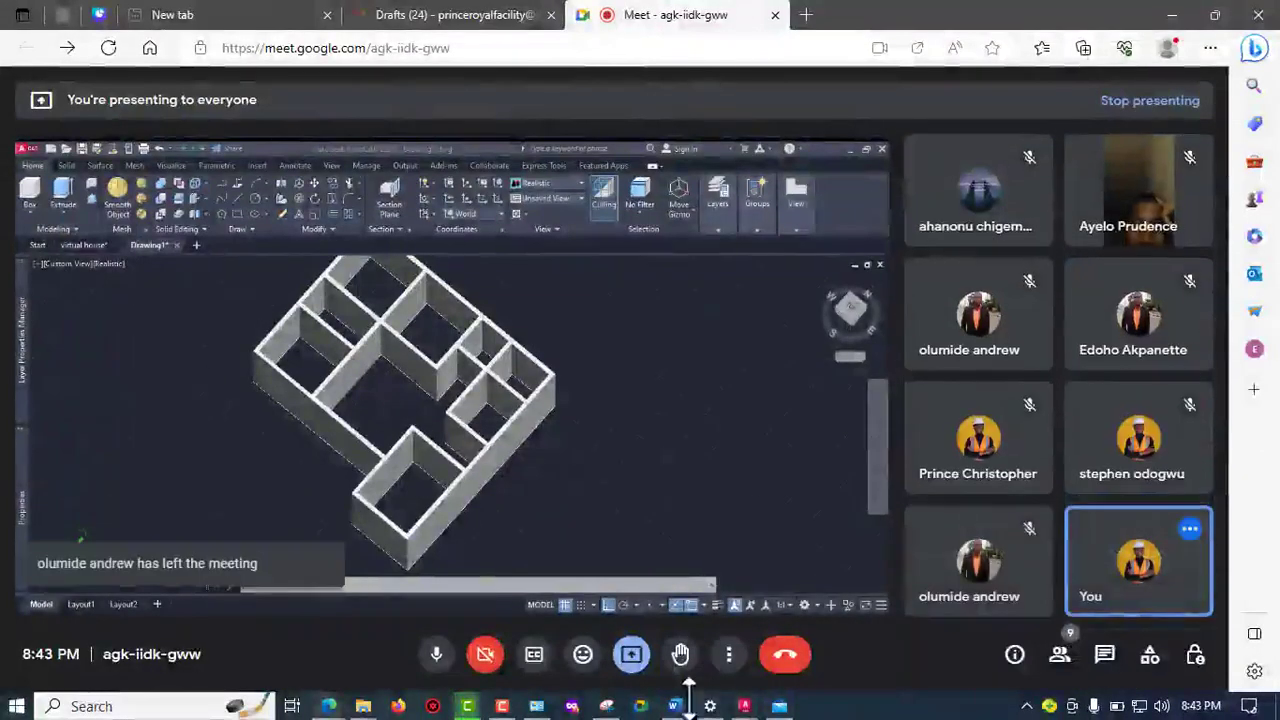
left_click(607, 709)
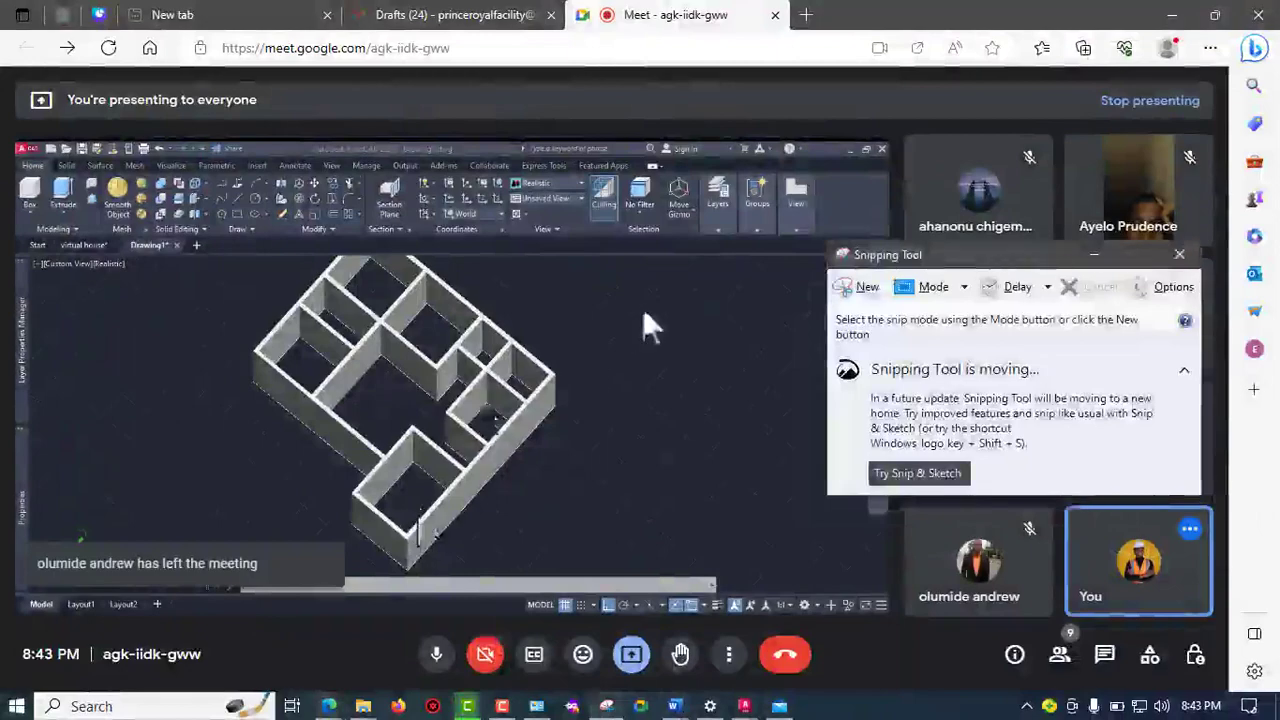
left_click(848, 290)
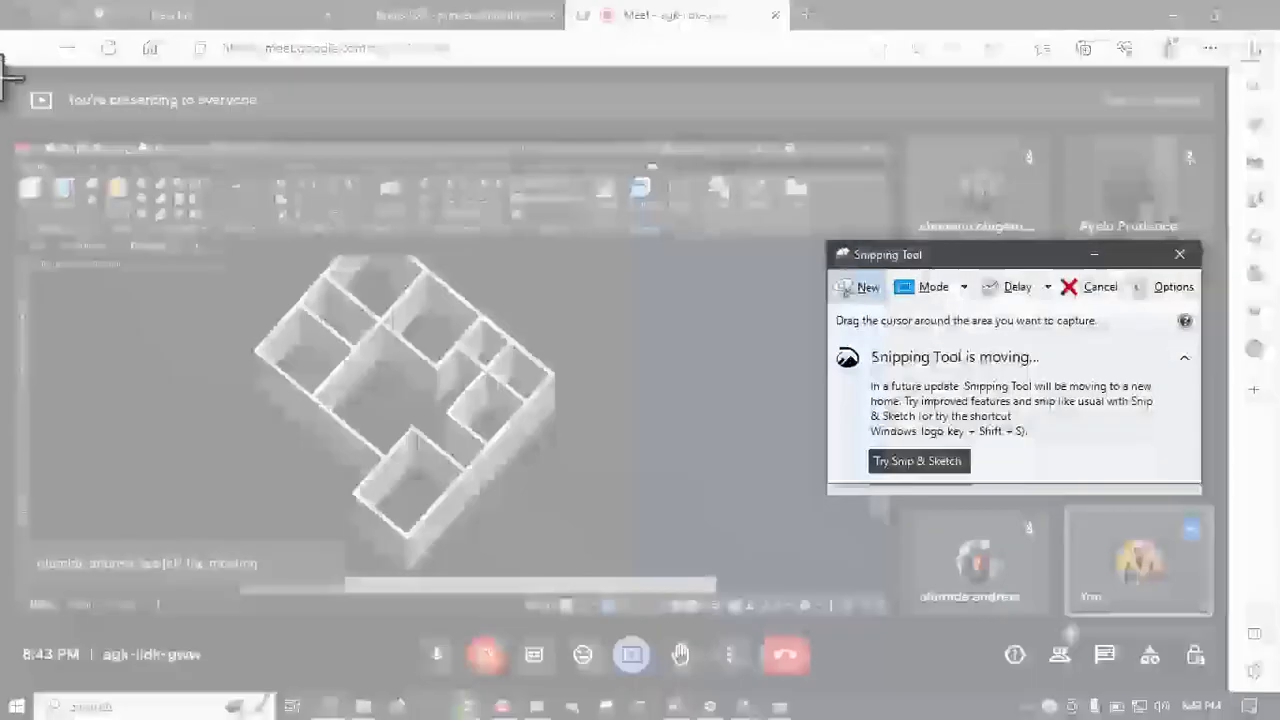
left_click_drag(10, 66, 1238, 686)
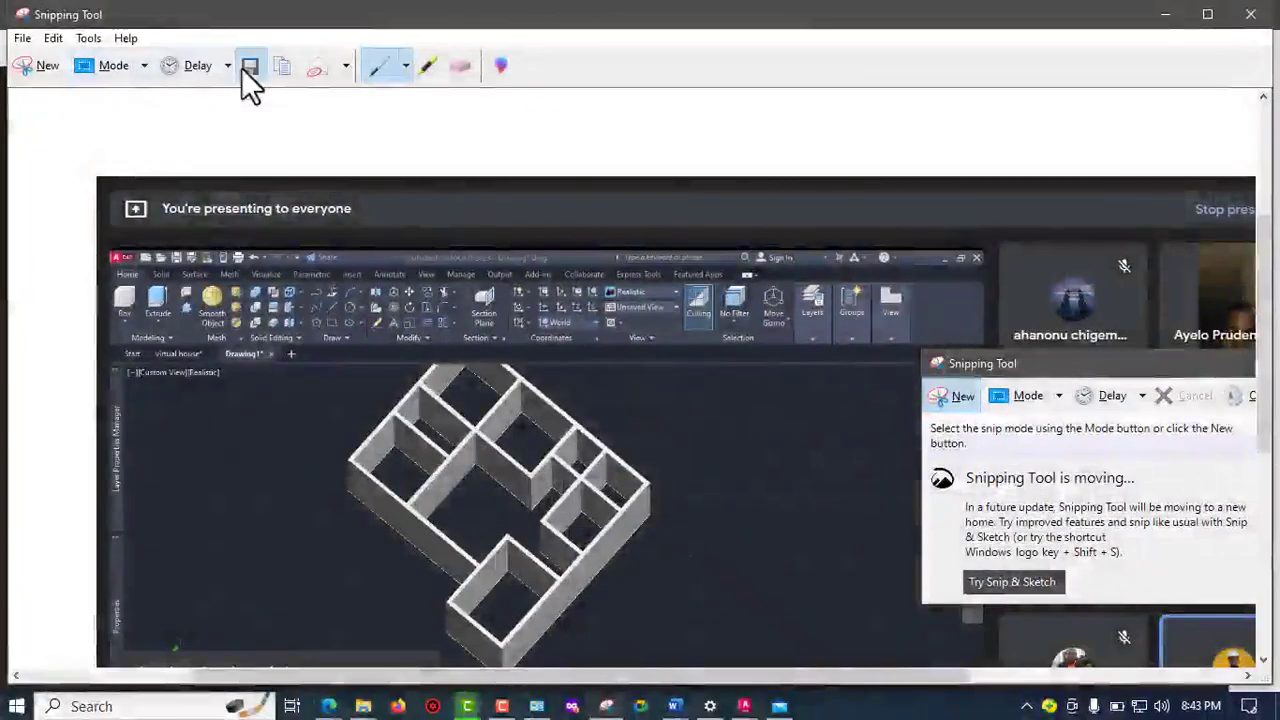
Save the snip as a PNG file named gggggg in the AUTOCAD ICON pictures folder
left_click(243, 68)
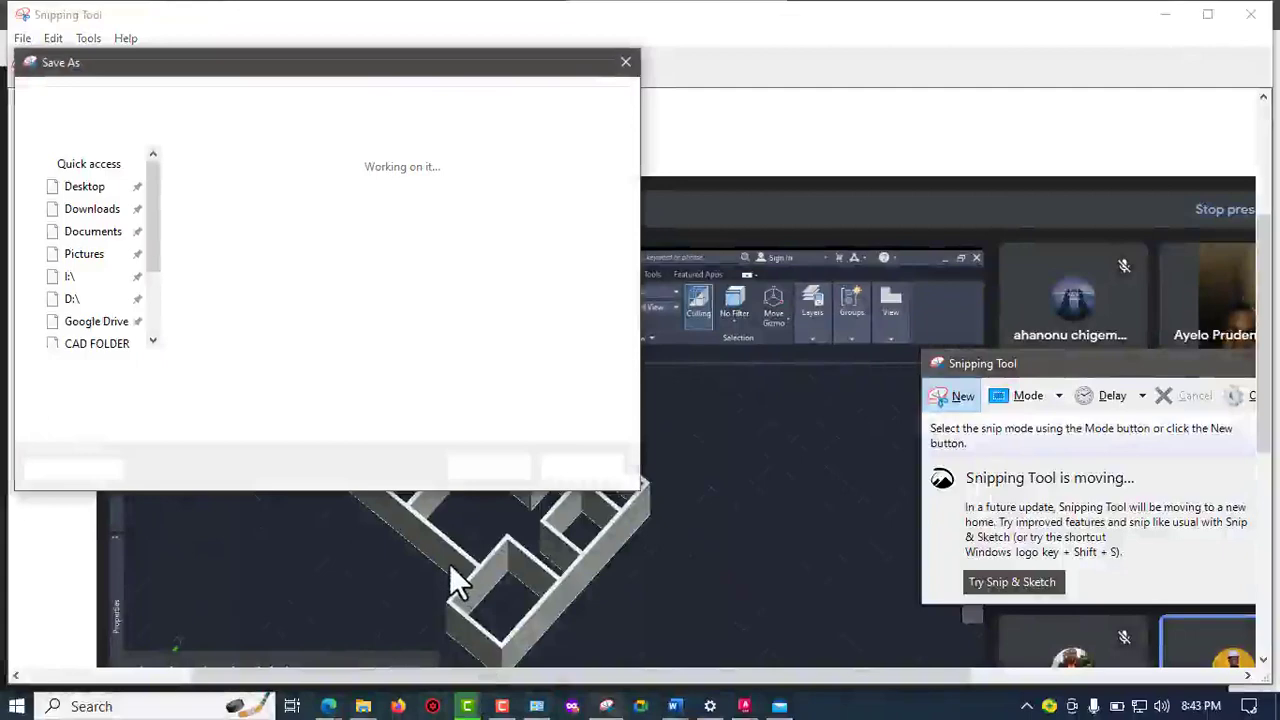
type("gggggg")
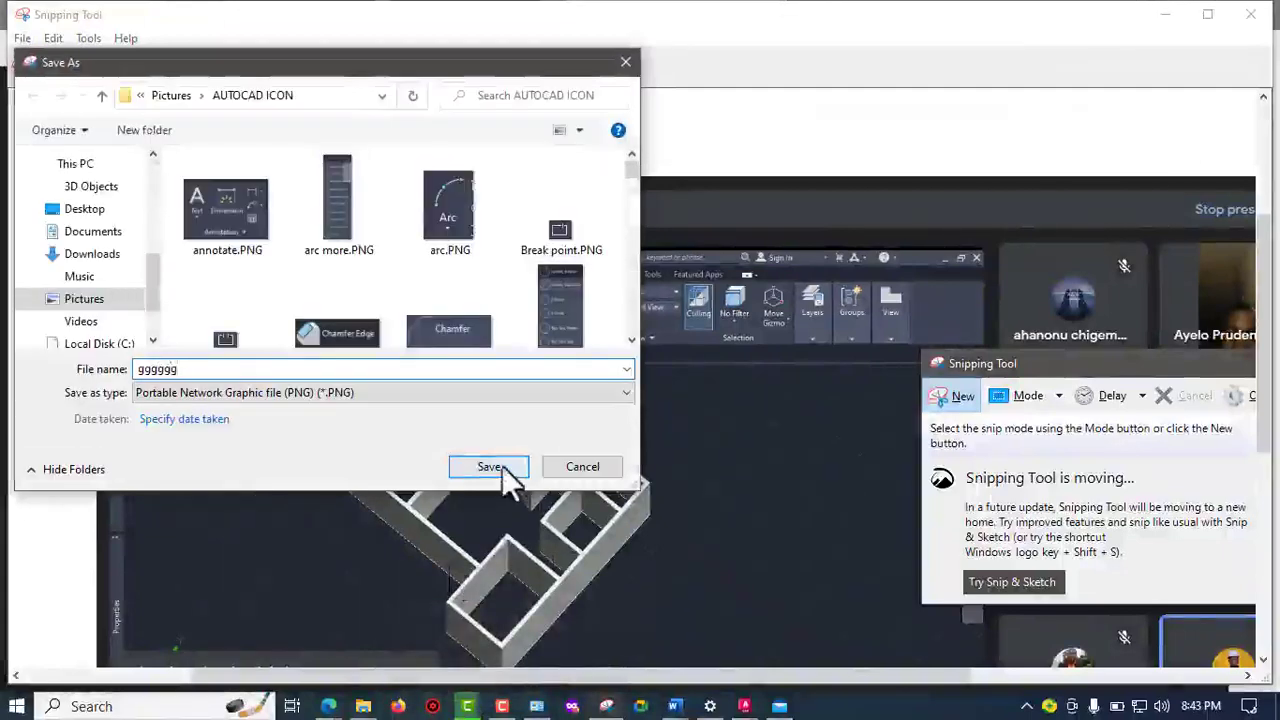
left_click(500, 469)
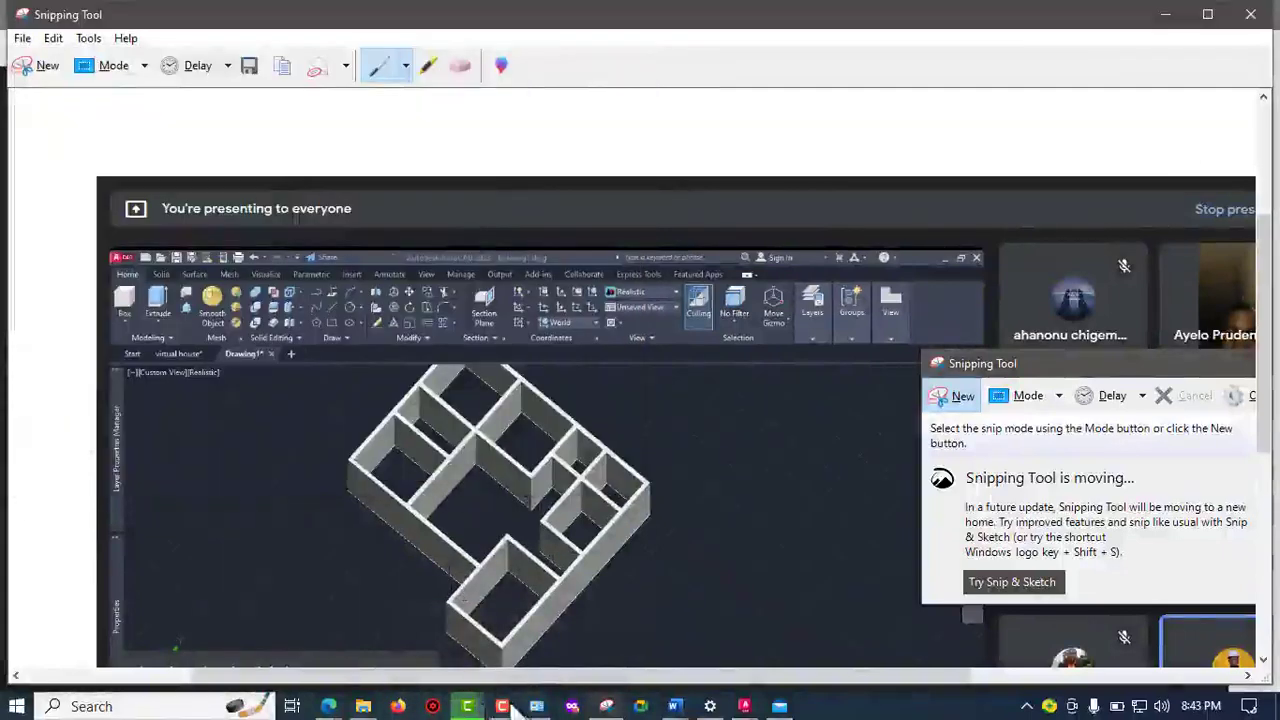
Switch back to Drawing1.dwg in AutoCAD and show the whole house model
left_click(752, 708)
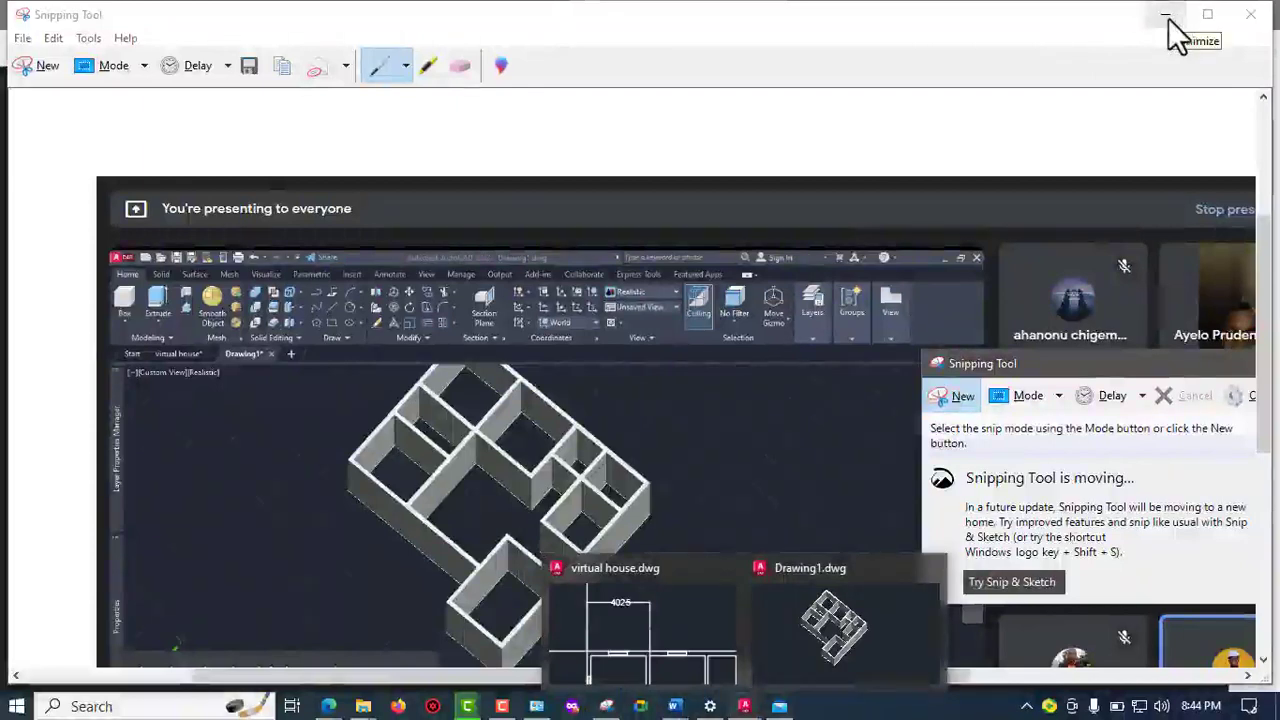
left_click(801, 632)
key("alt+Tab")
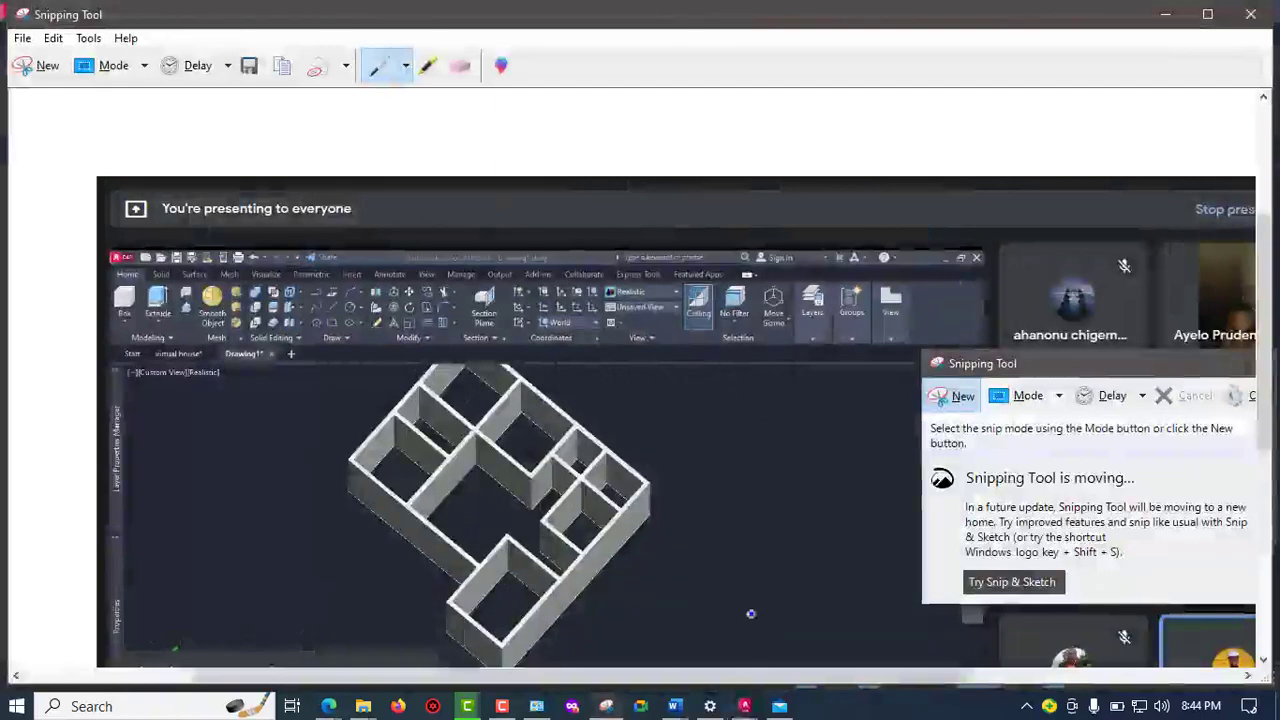
mouse_move(745, 706)
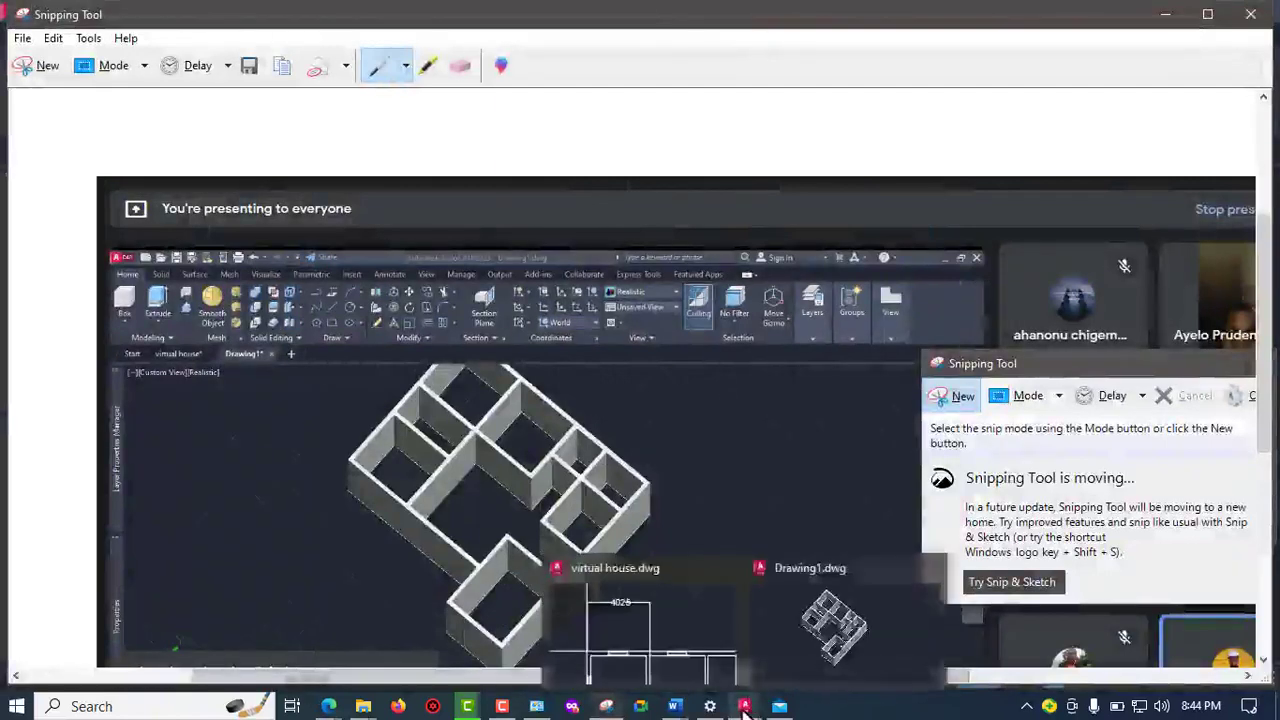
left_click(835, 650)
scroll(648, 460, "down", 3)
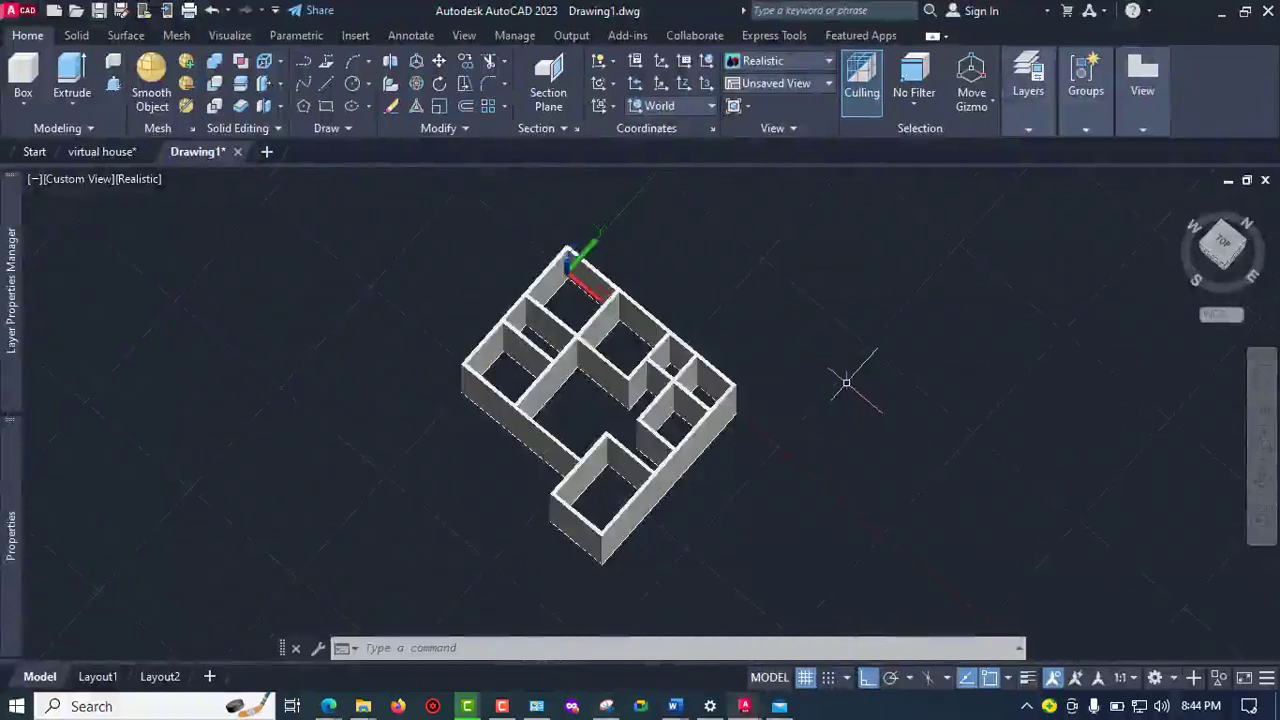
Undo the view changes, the Realistic visual style and the Presspull extrusion of the walls
key("ctrl+z")
key("ctrl+z")
key("ctrl+z")
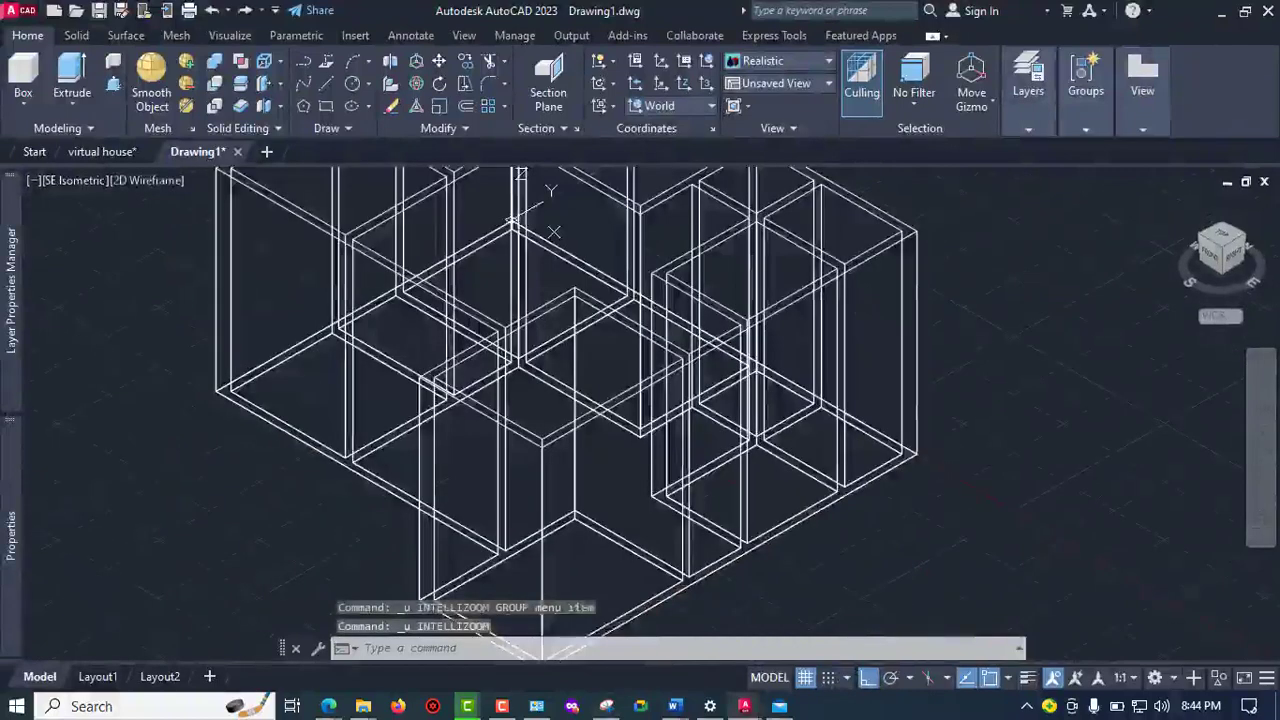
key("ctrl+z")
key("ctrl+z")
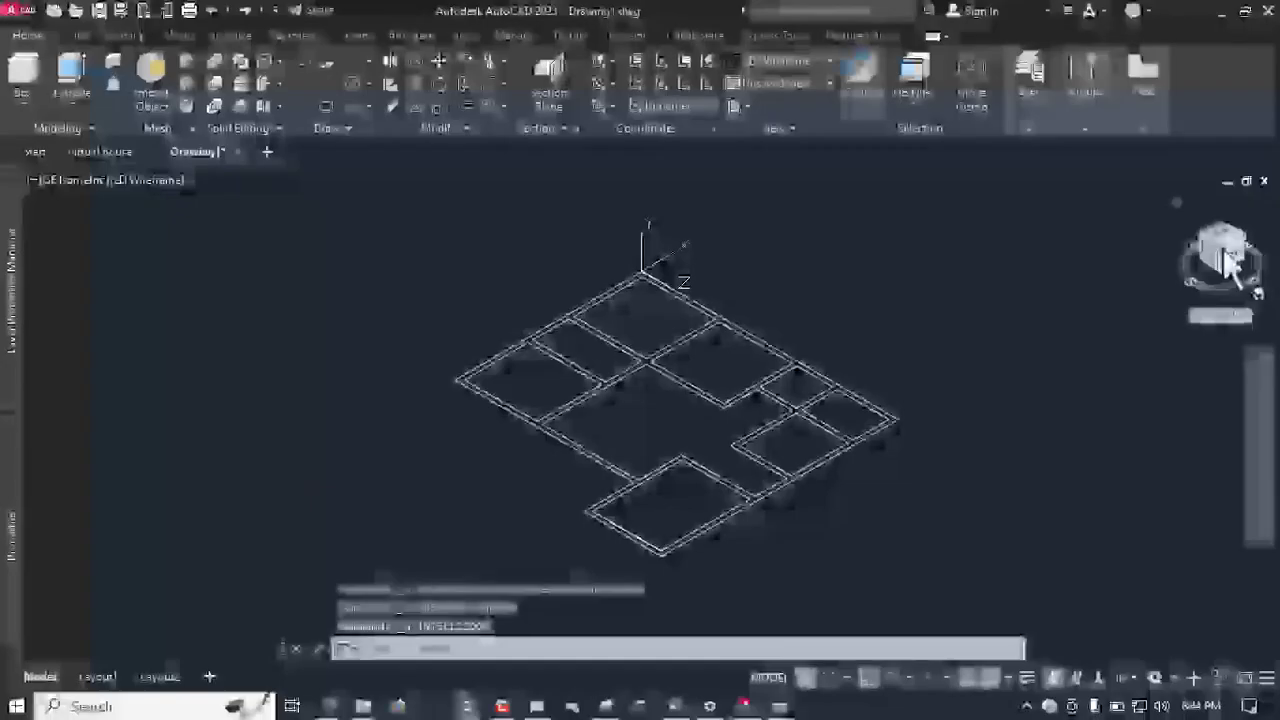
Turn the floor plan to a flat, straight-on view and rotate that view clockwise
key("ctrl+z")
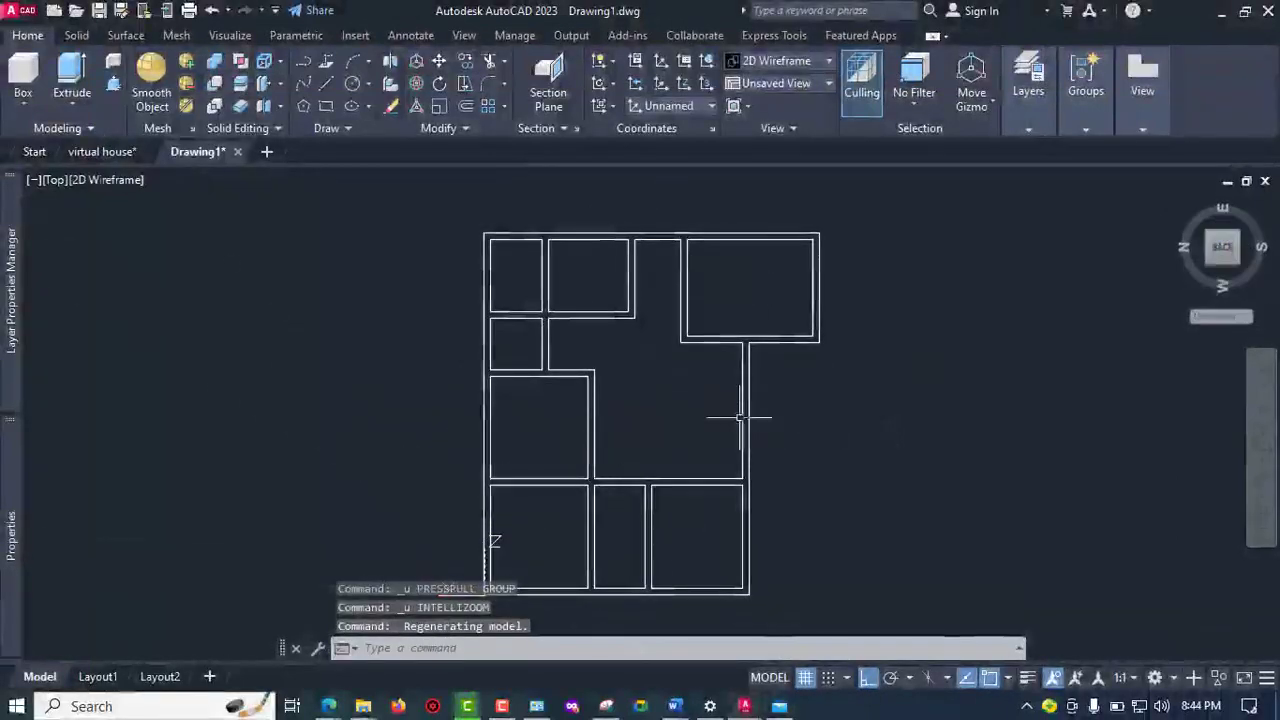
left_click(842, 100)
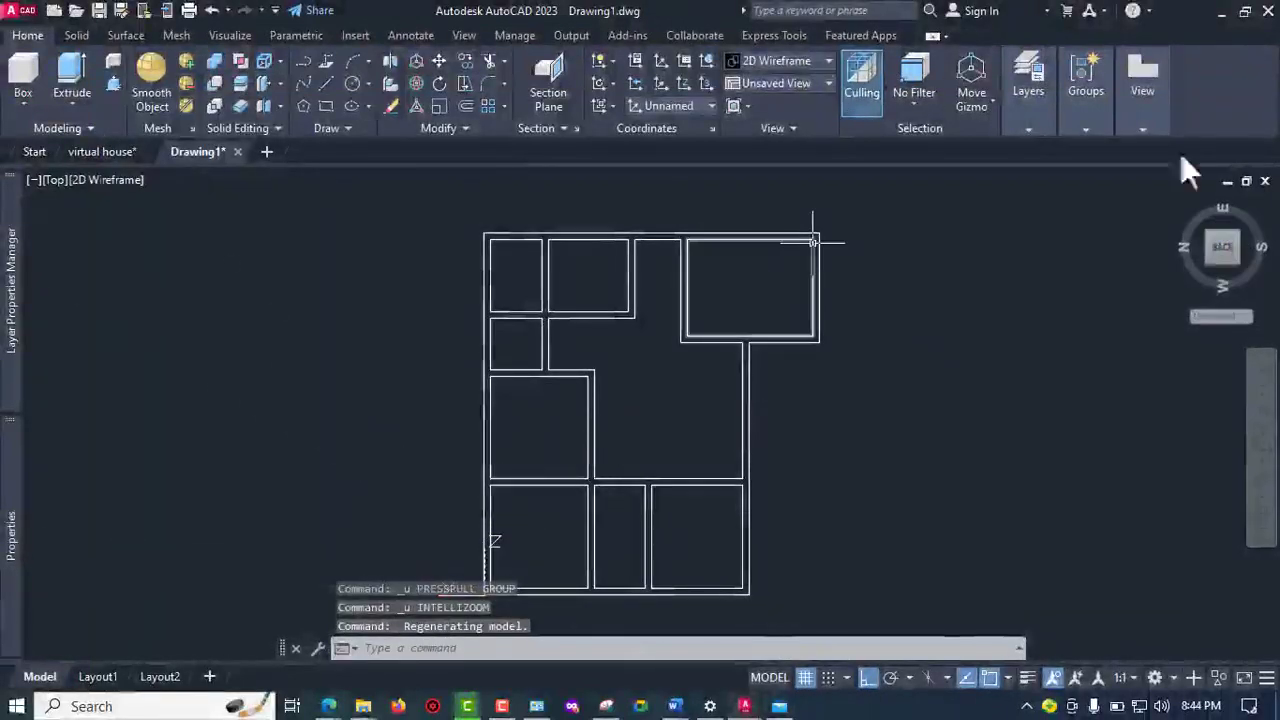
left_click(1262, 208)
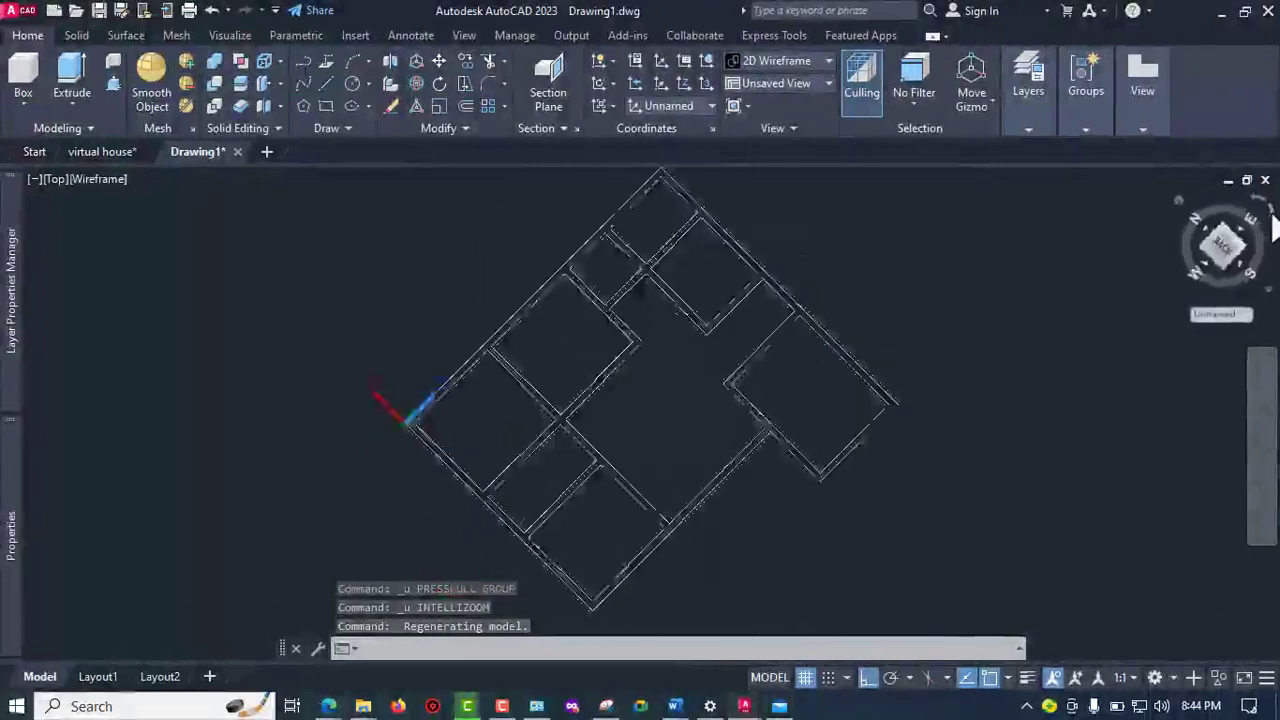
scroll(674, 446, "up", 2)
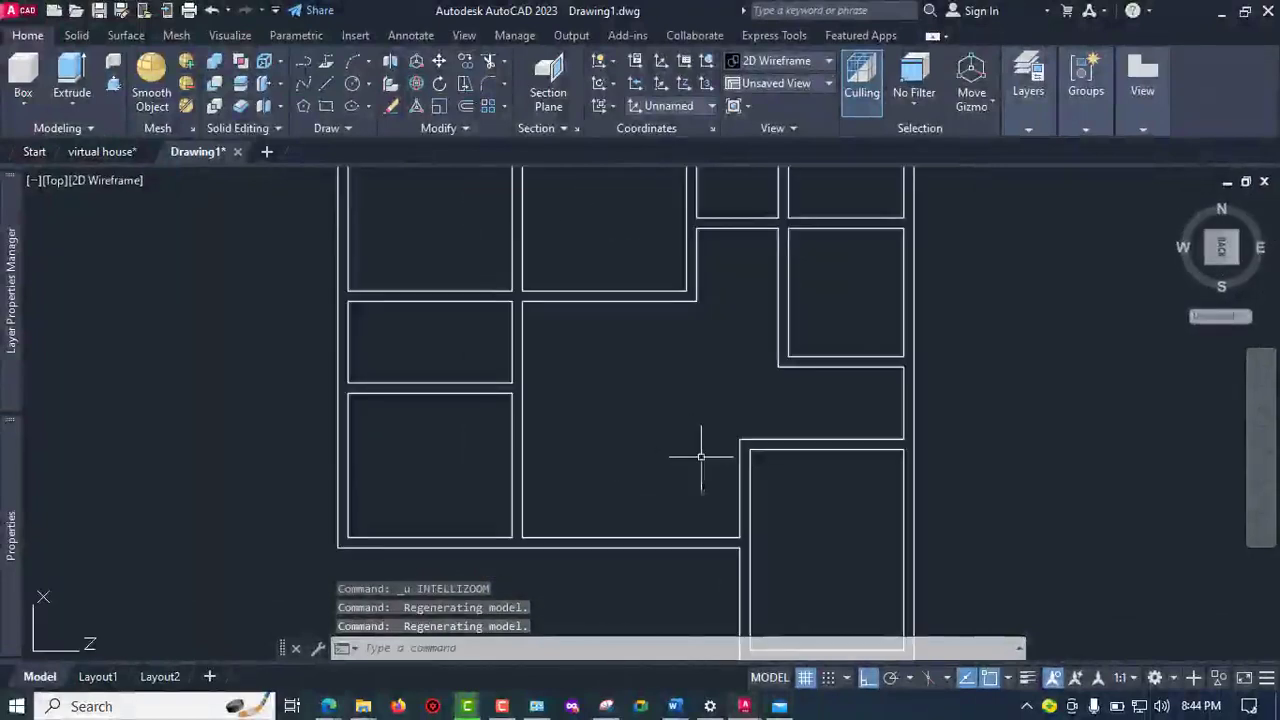
middle_click_drag(700, 451, 629, 429)
scroll(632, 429, "down", 2)
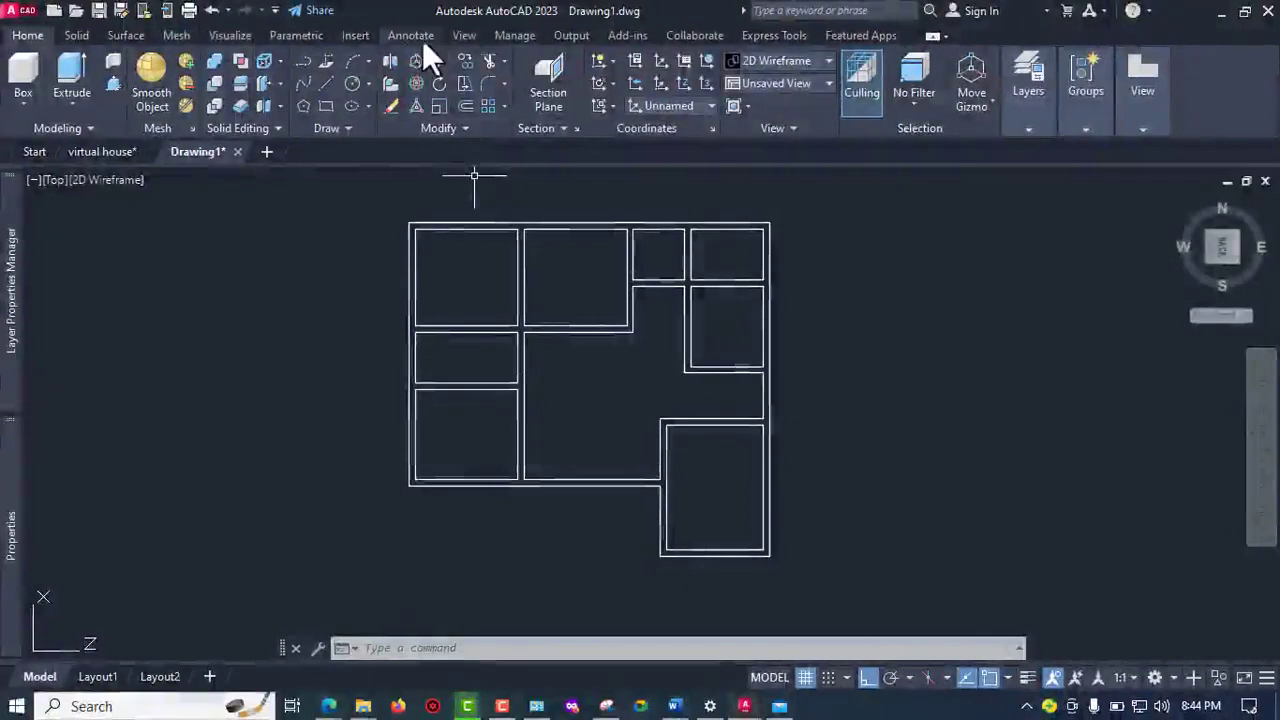
left_click(424, 40)
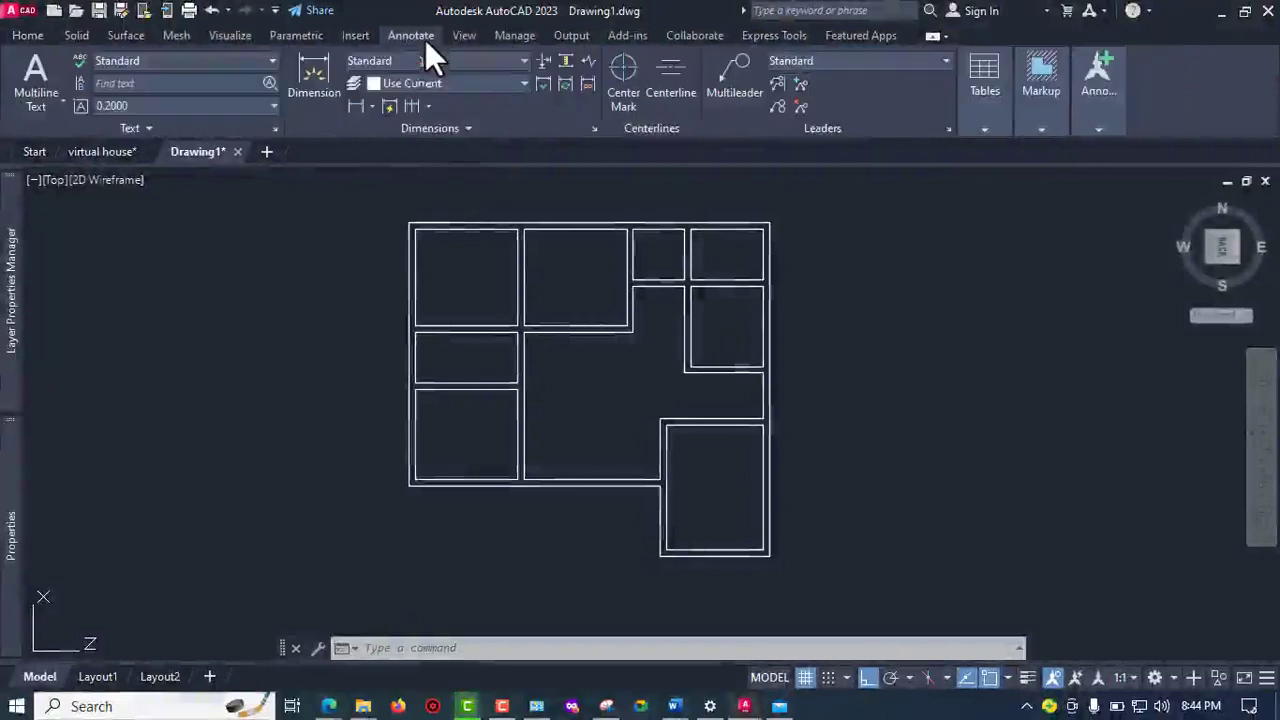
left_click(368, 108)
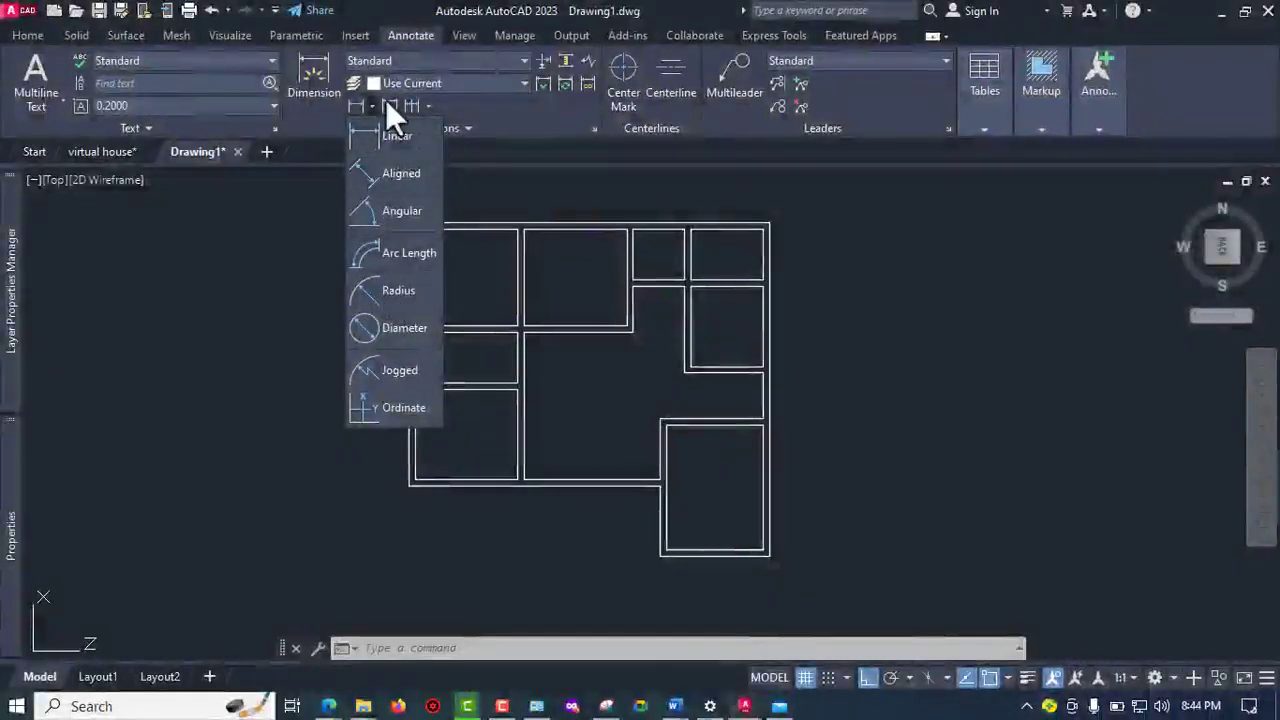
left_click(395, 137)
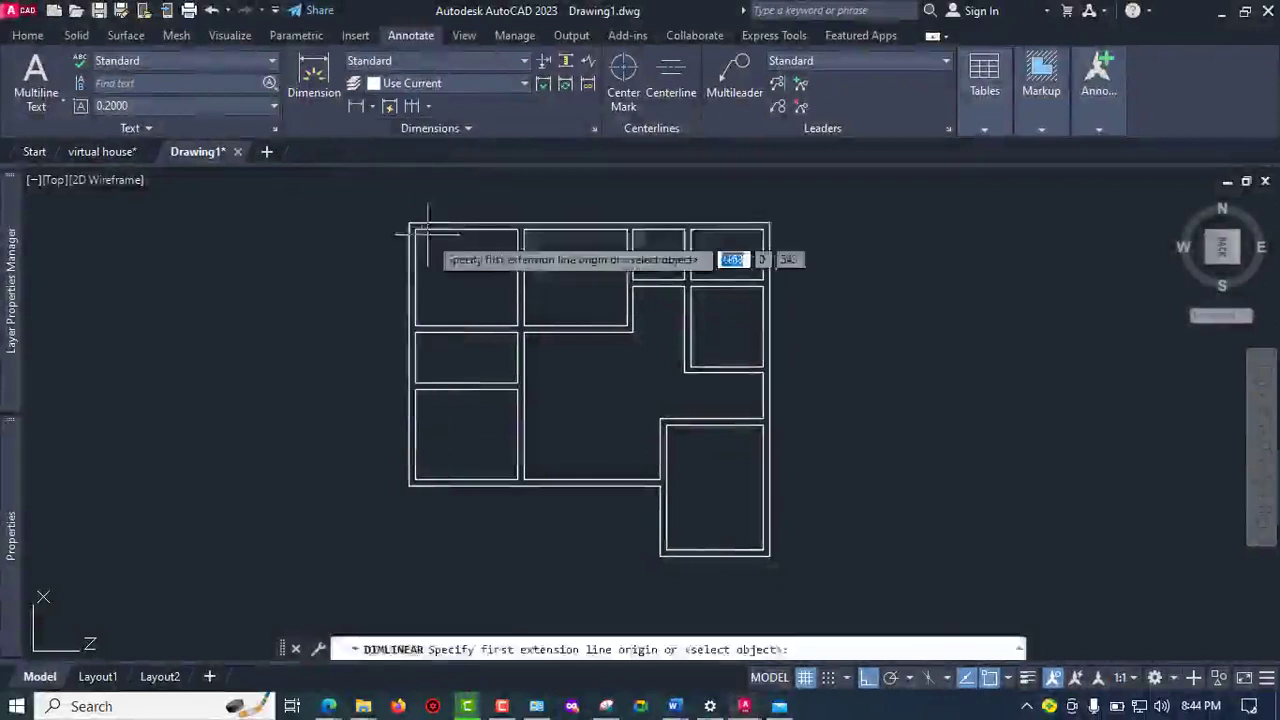
scroll(427, 232, "up", 2)
middle_click_drag(428, 235, 395, 326)
scroll(365, 313, "up", 4)
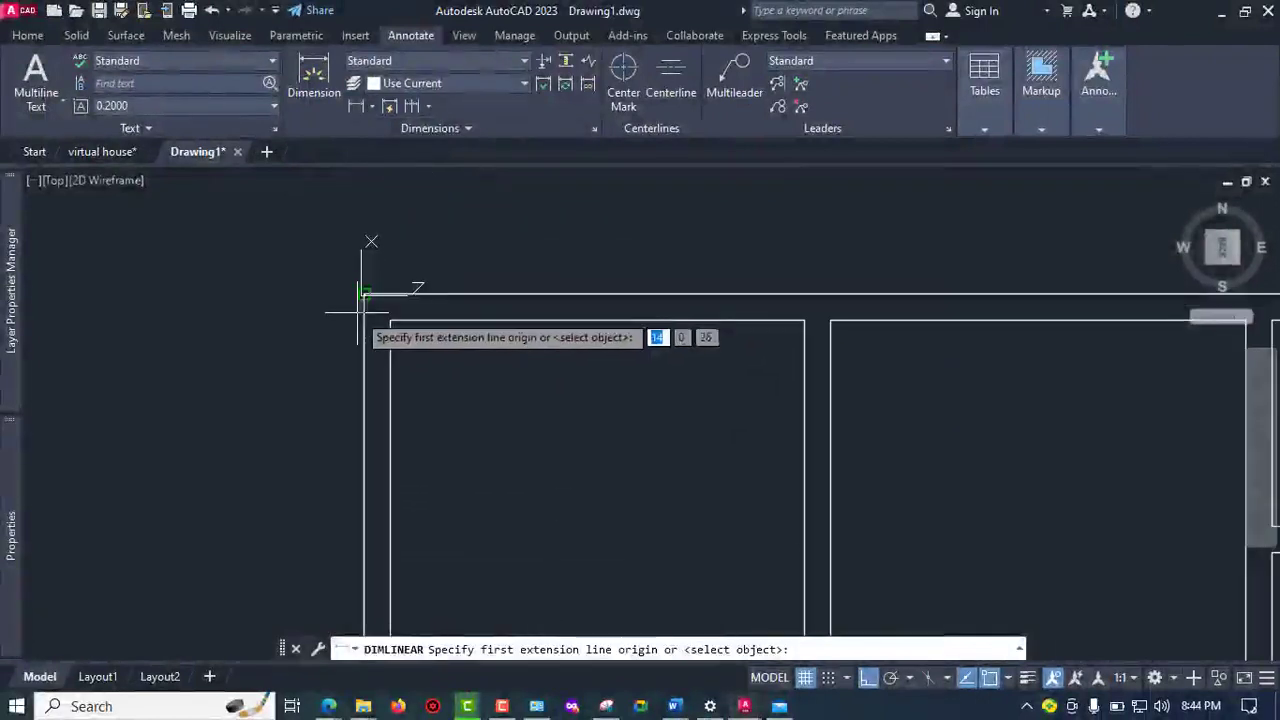
left_click(363, 294)
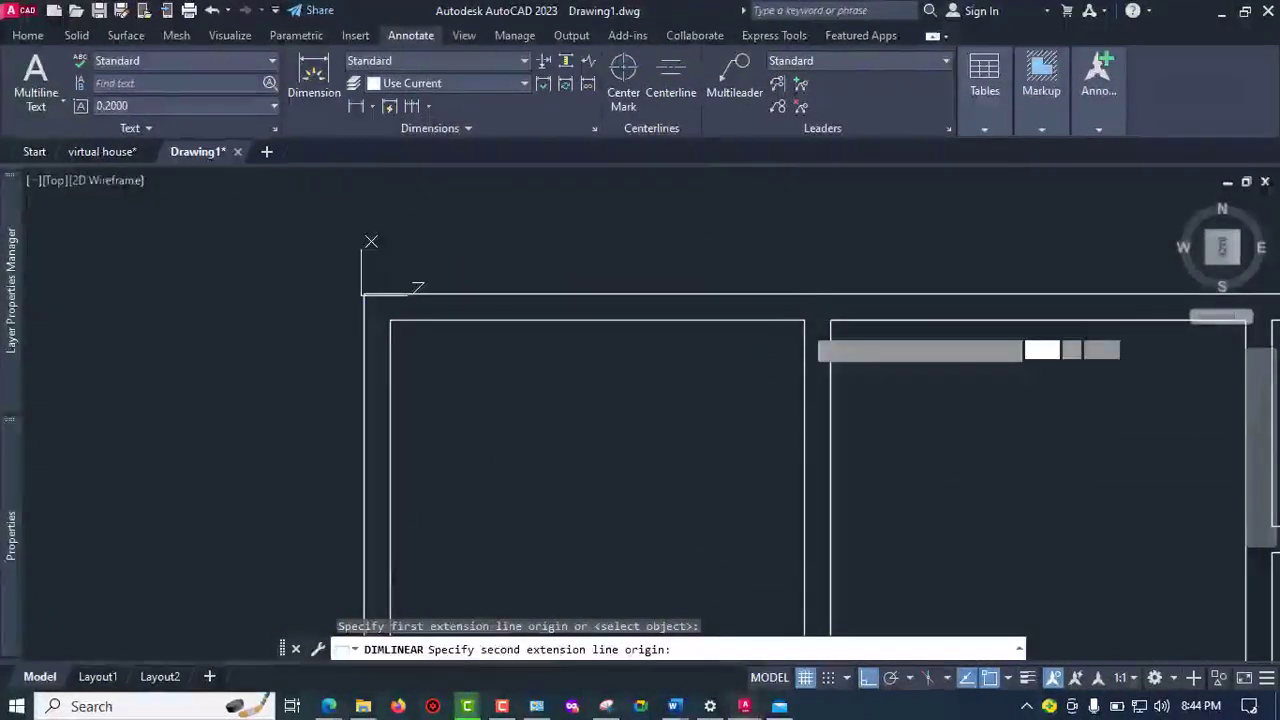
left_click(804, 322)
middle_click_drag(743, 200, 654, 471)
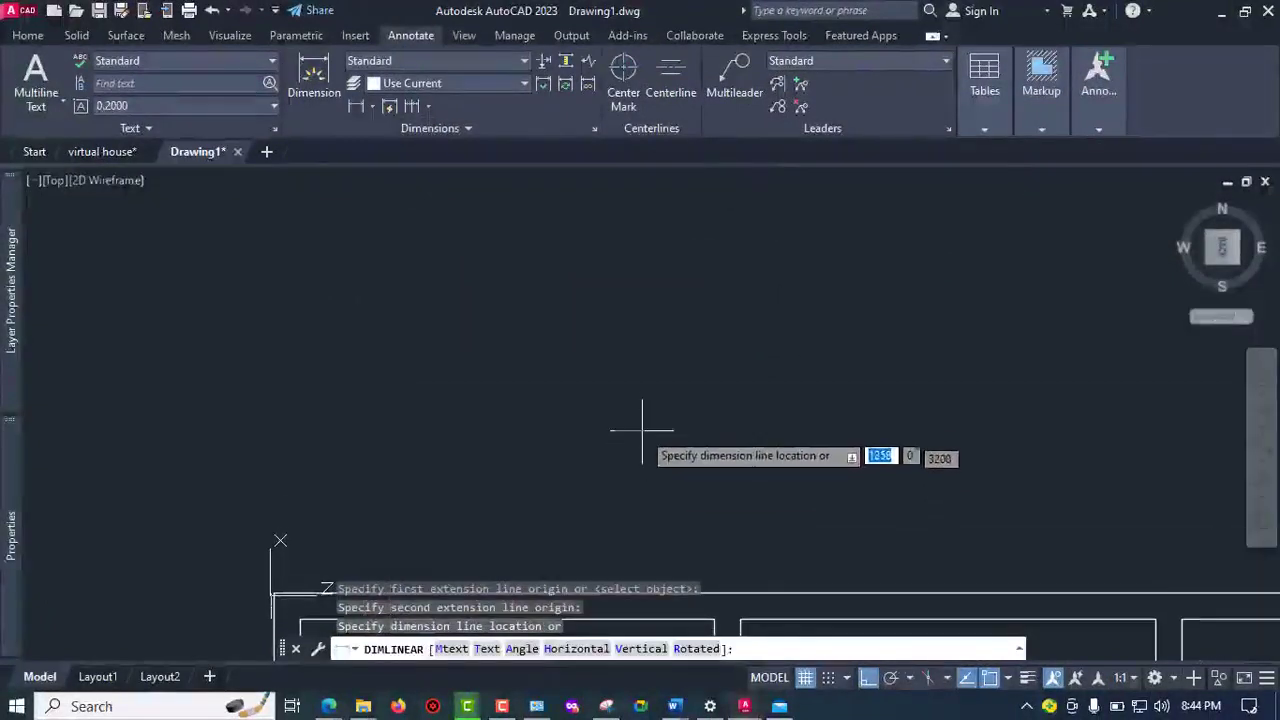
middle_click_drag(650, 423, 734, 363)
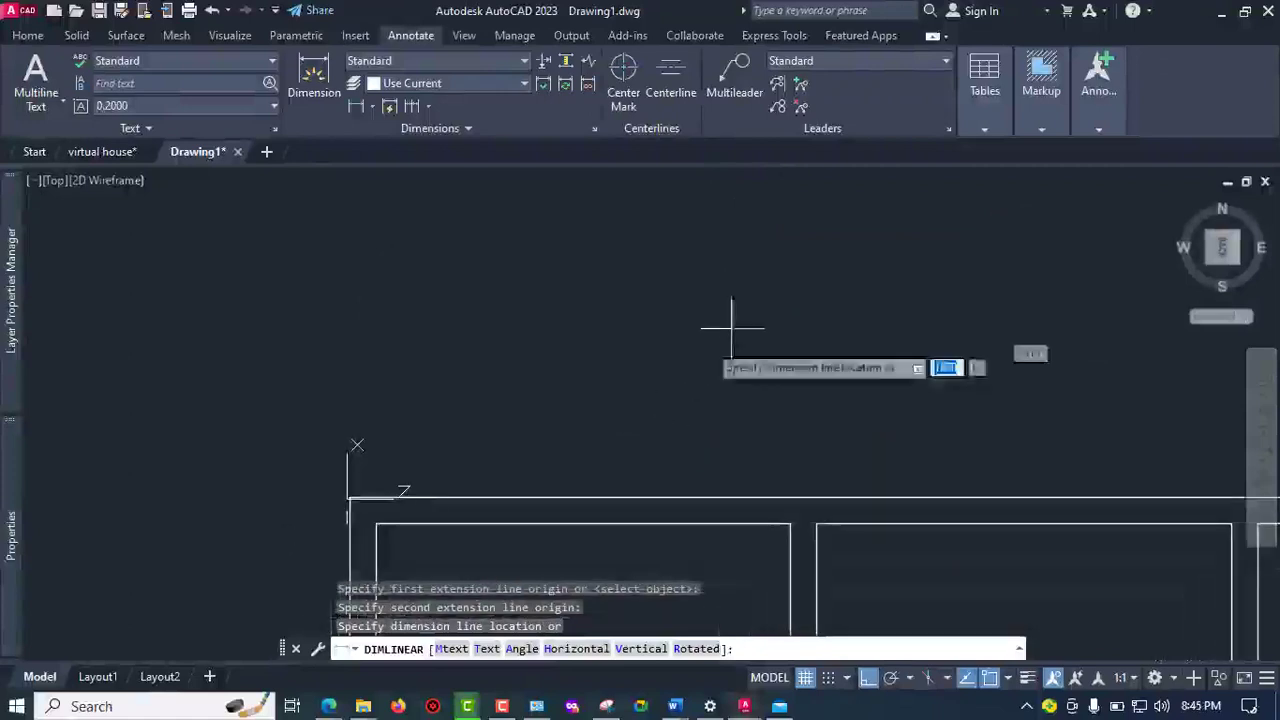
key("Escape")
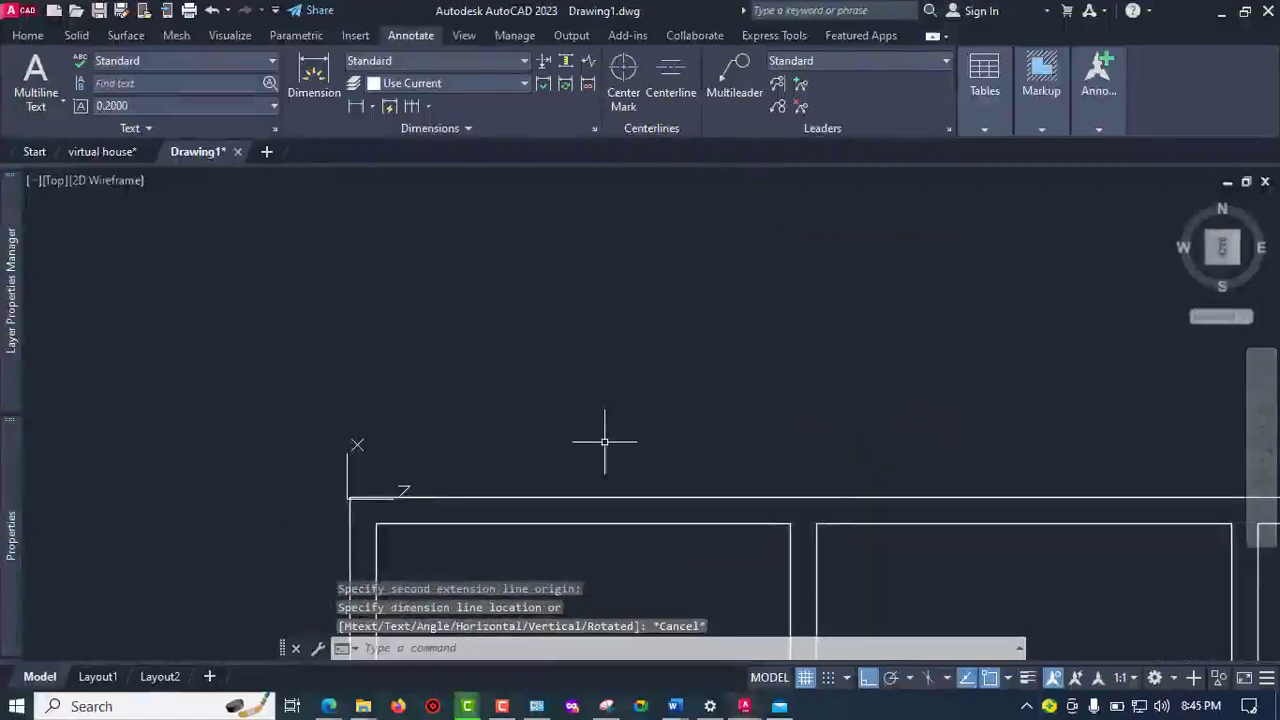
key("Return")
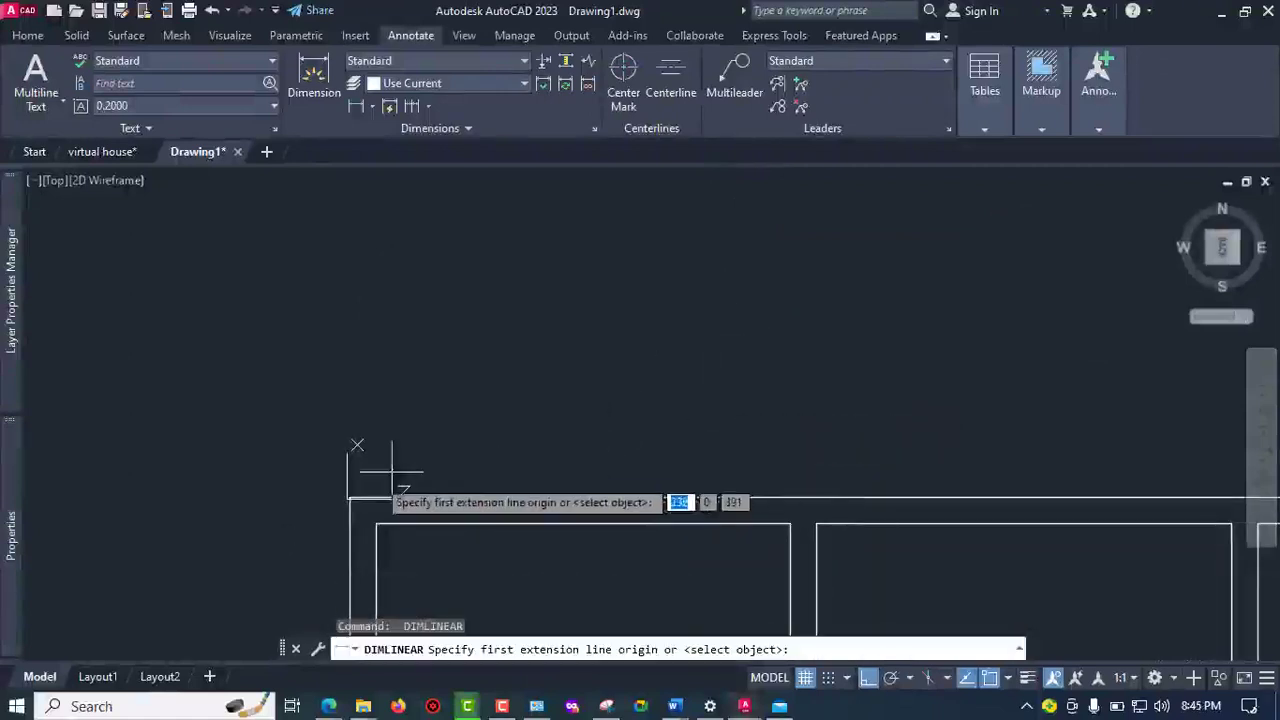
left_click(348, 497)
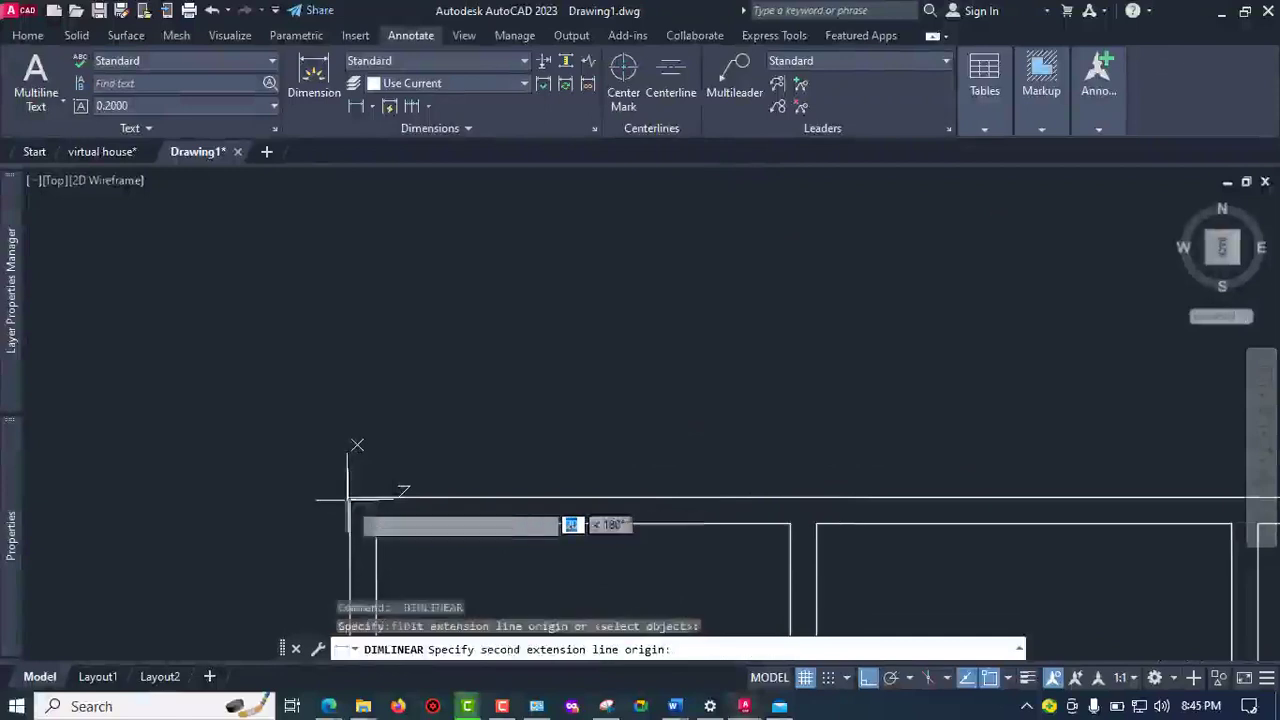
left_click(791, 523)
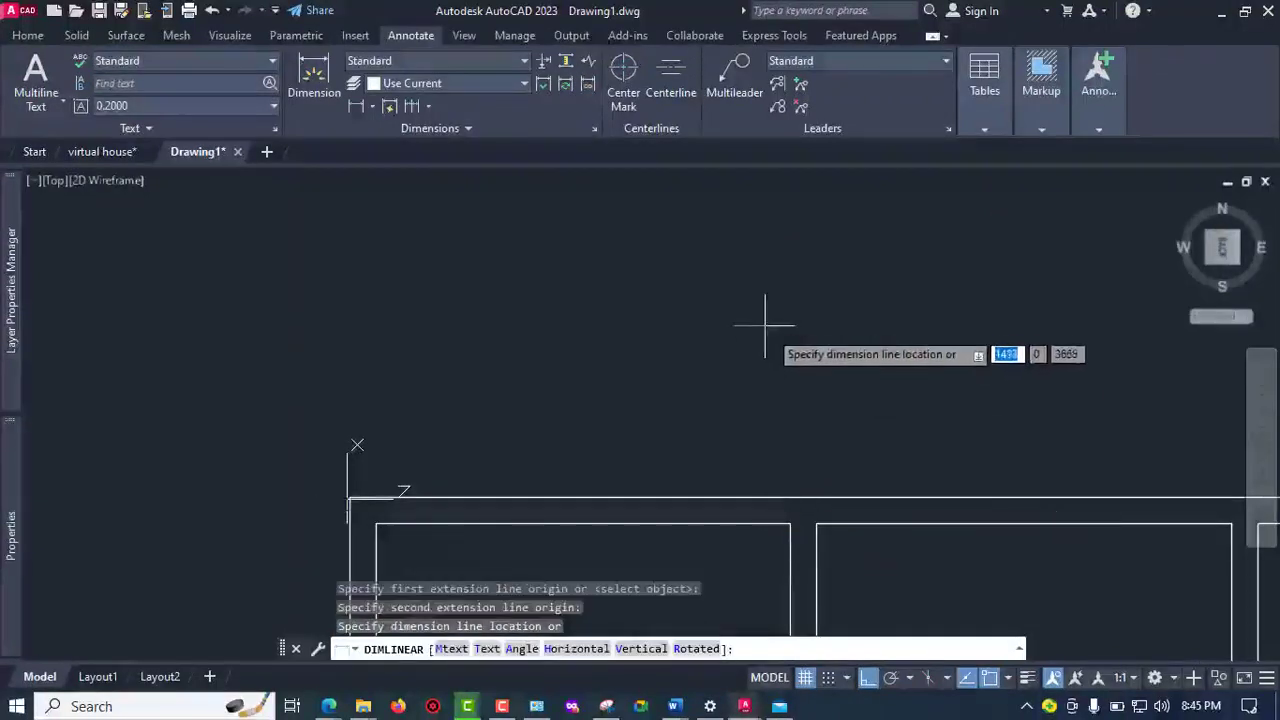
scroll(750, 313, "down", 8)
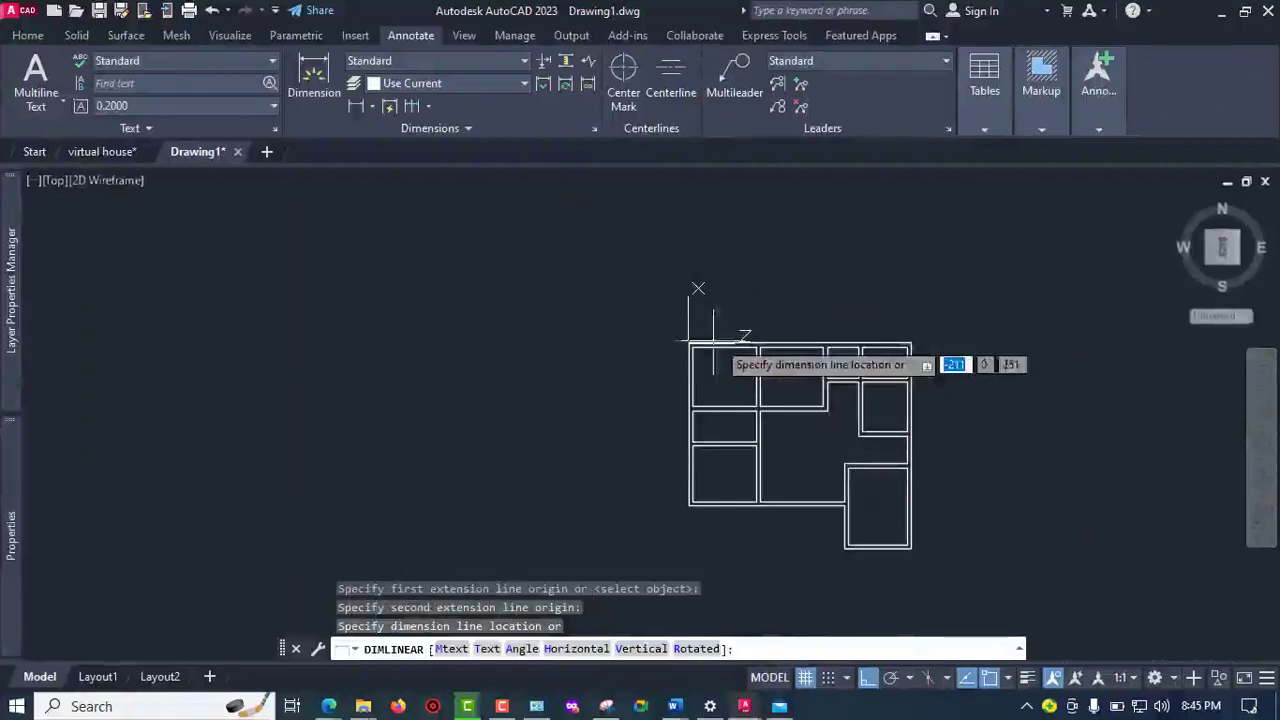
key("Escape")
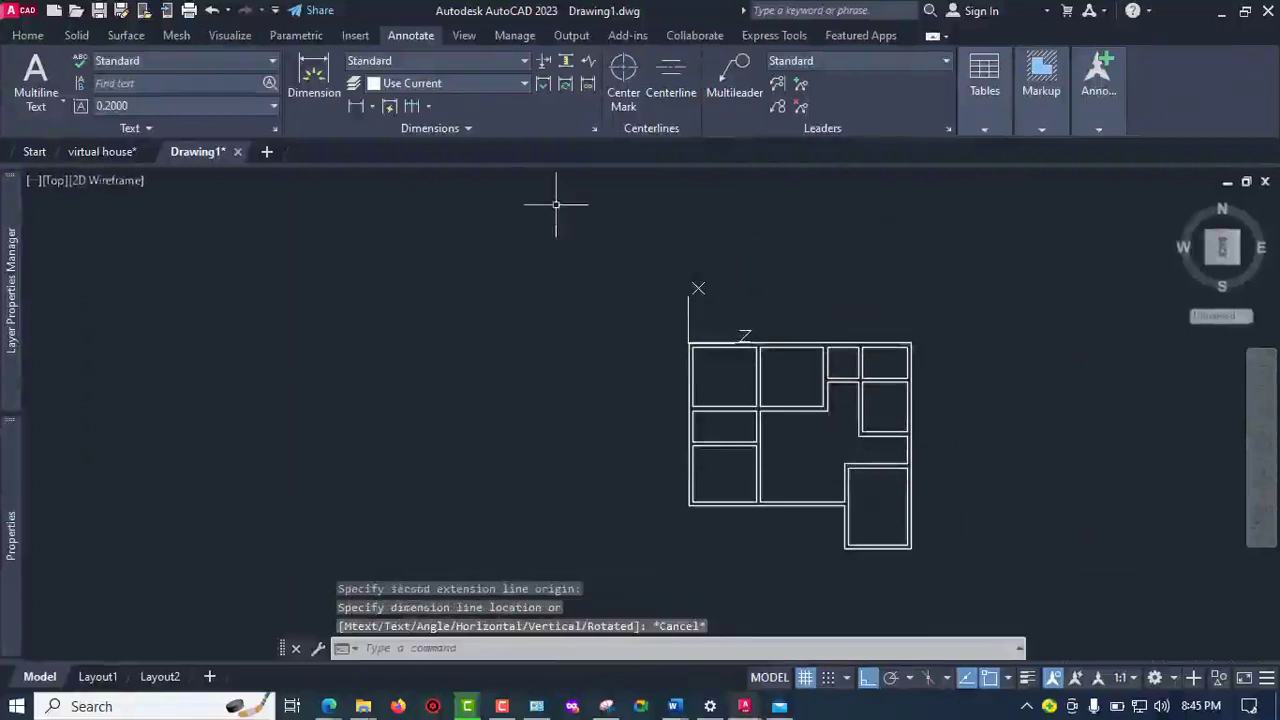
Set the drawing's coordinate system to World
left_click(29, 37)
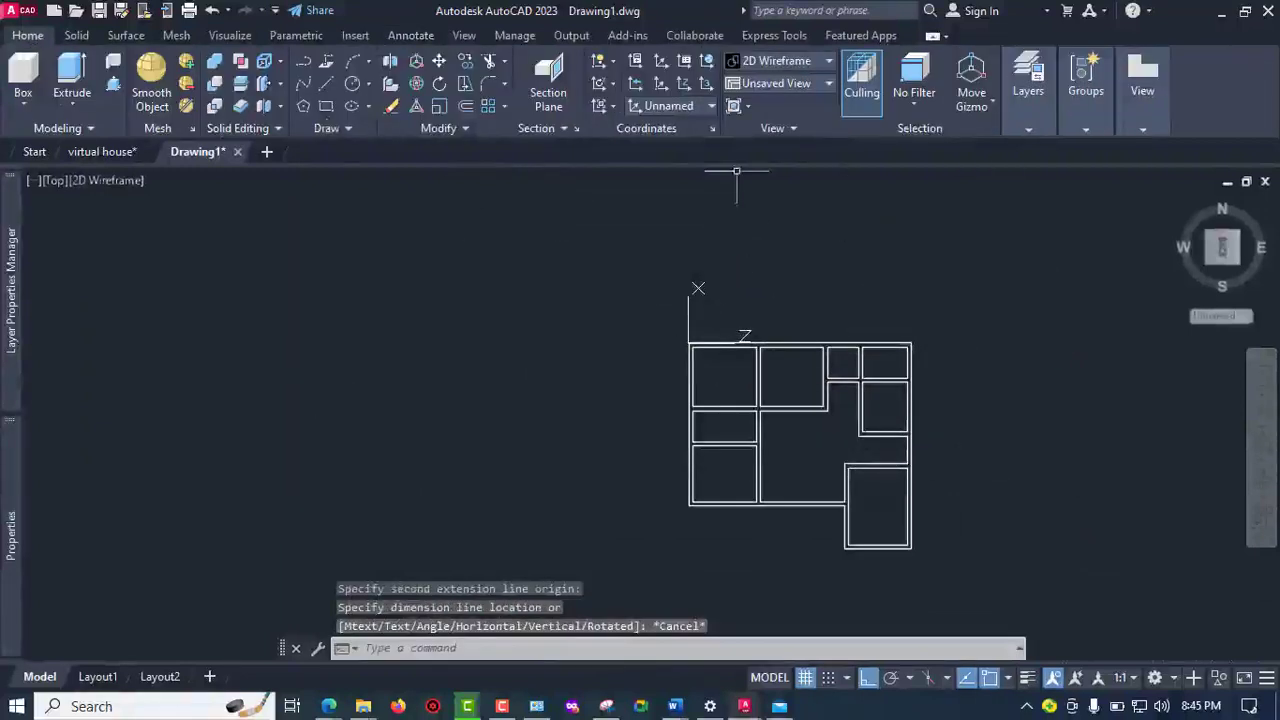
left_click(696, 107)
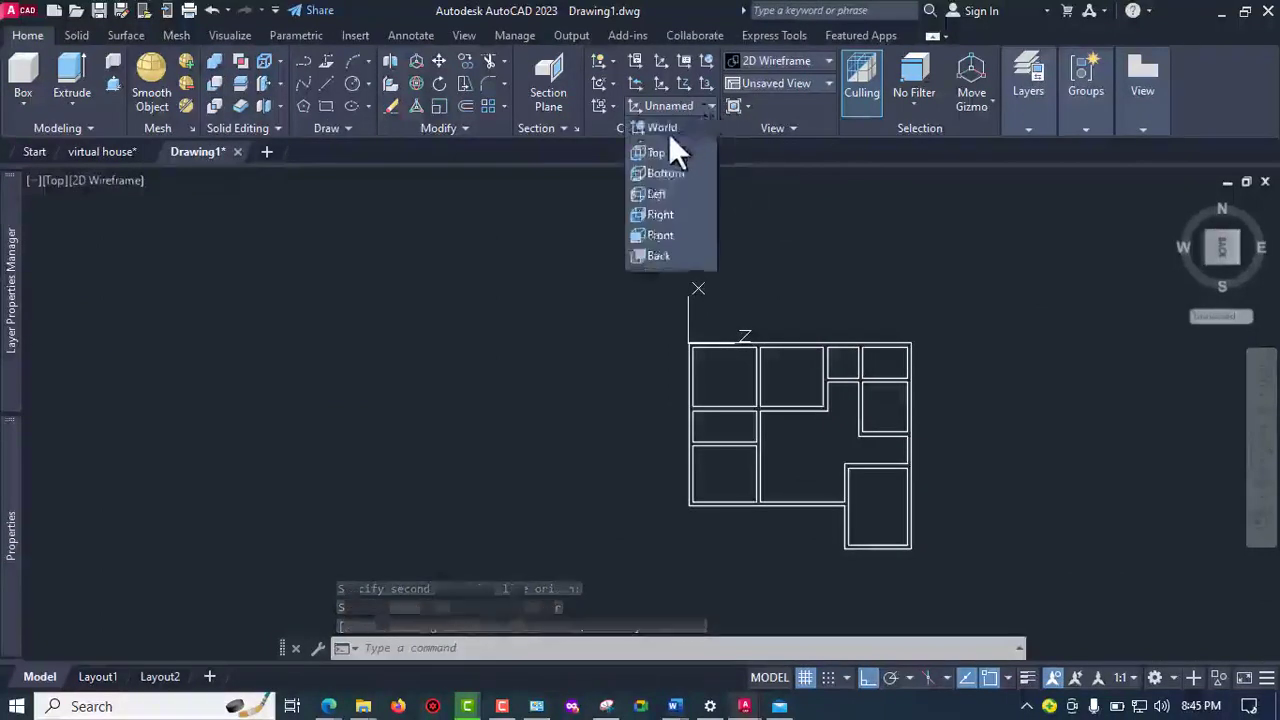
left_click(666, 127)
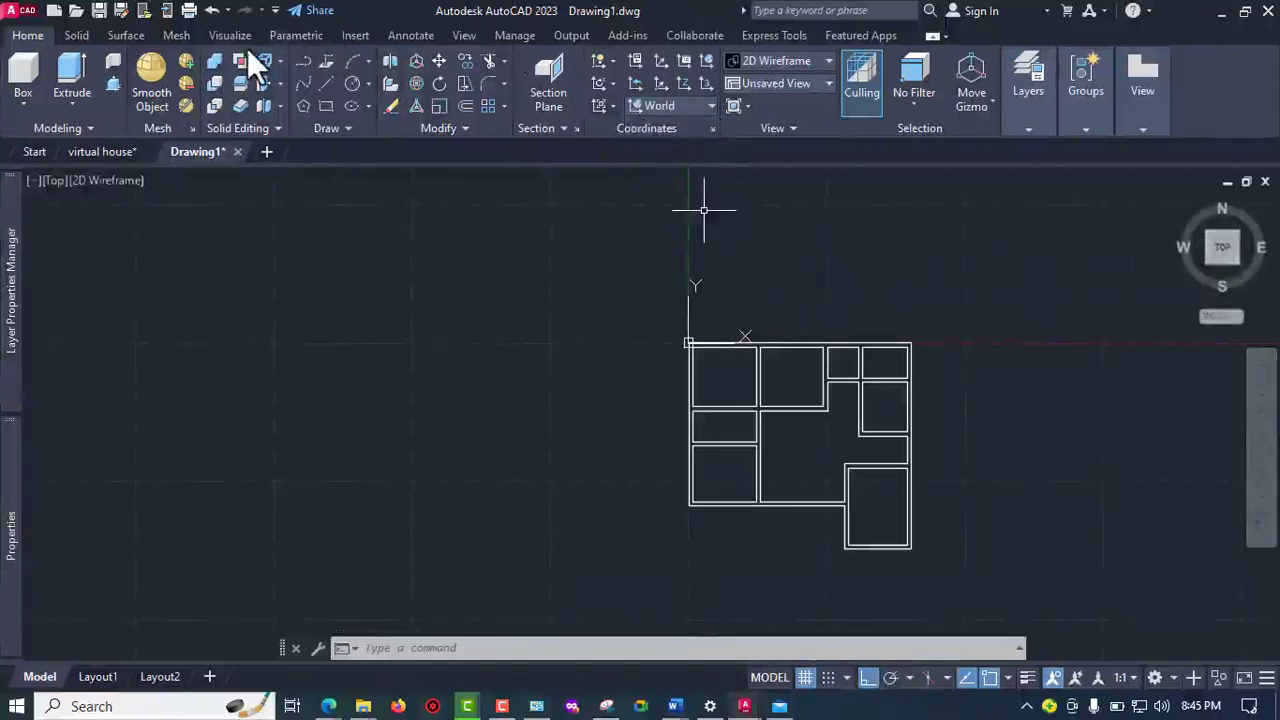
Place a linear dimension above the plan, from the upper-left outer corner to the first room's upper-right inner corner
left_click(397, 35)
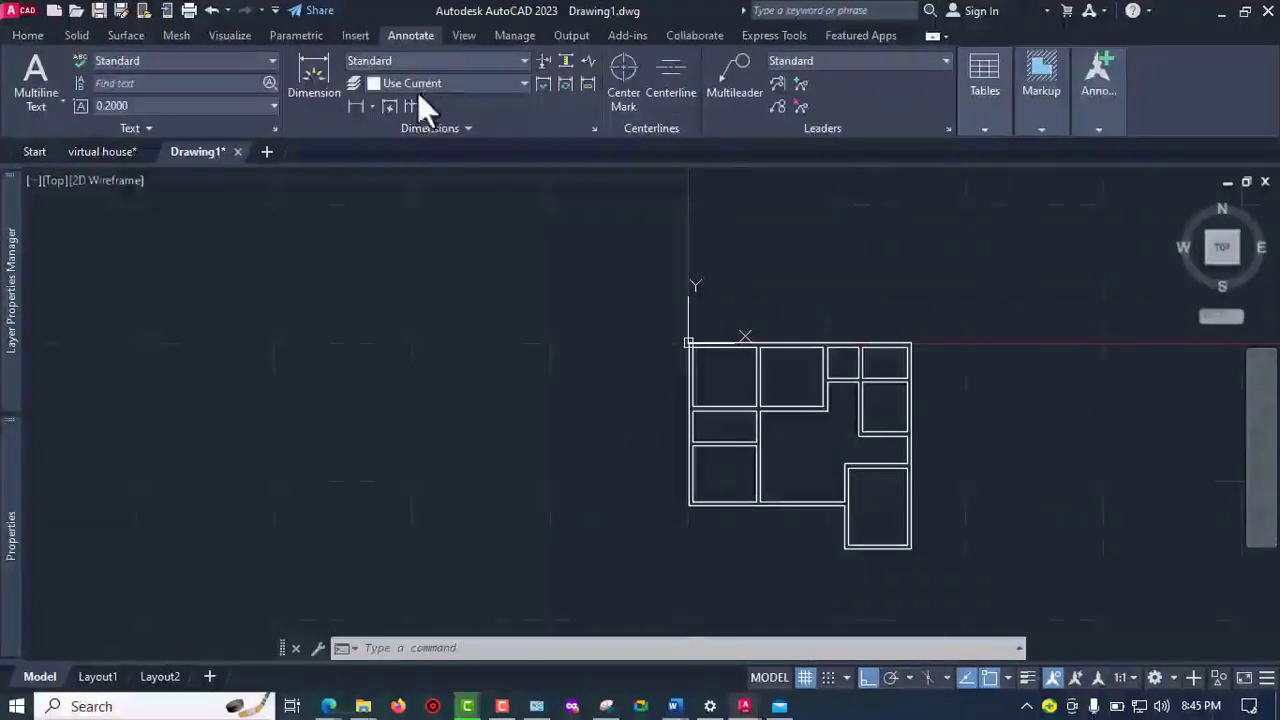
left_click(362, 106)
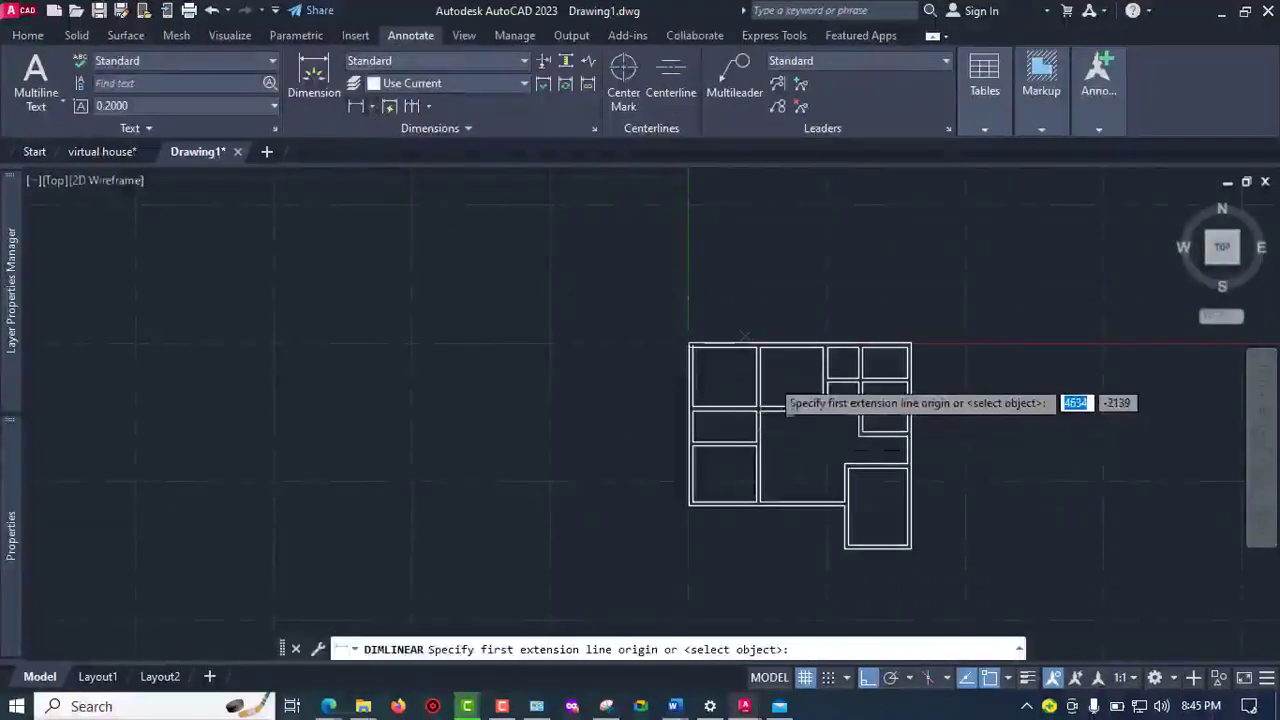
scroll(768, 376, "up", 4)
mouse_move(765, 380)
middle_mouse_down()
mouse_move(700, 423)
mouse_move(686, 486)
middle_mouse_up()
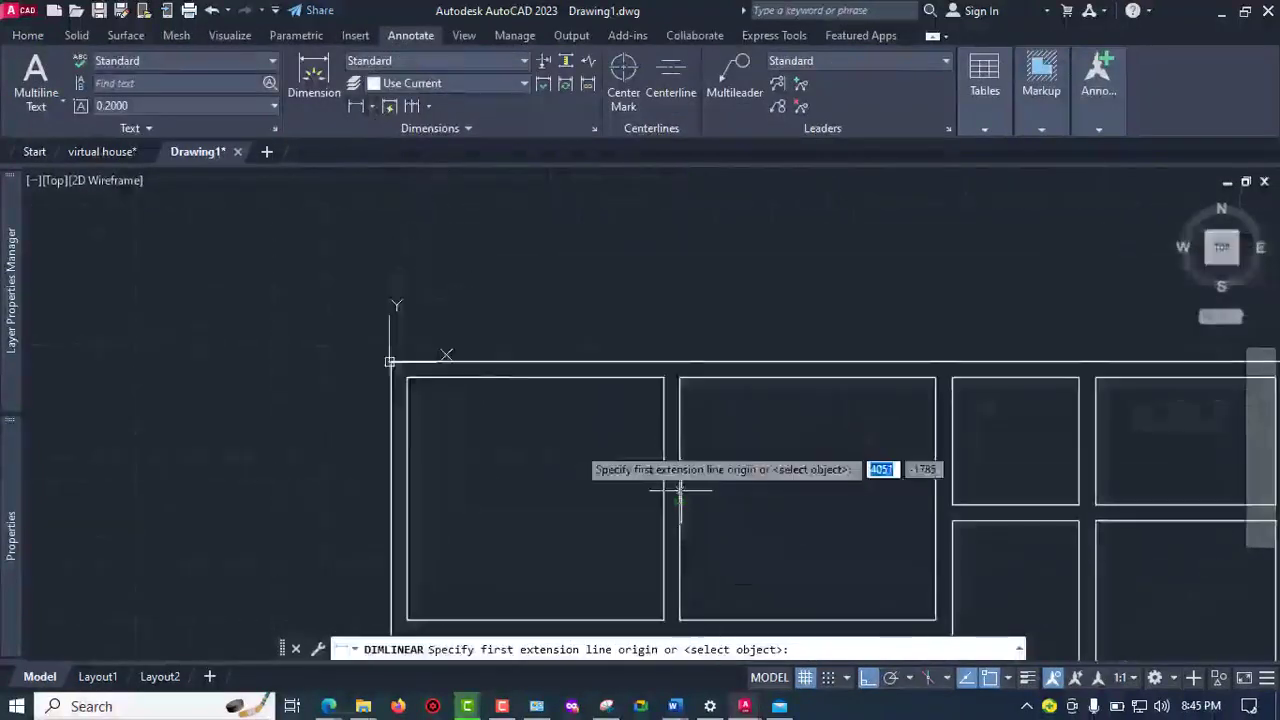
left_click(390, 361)
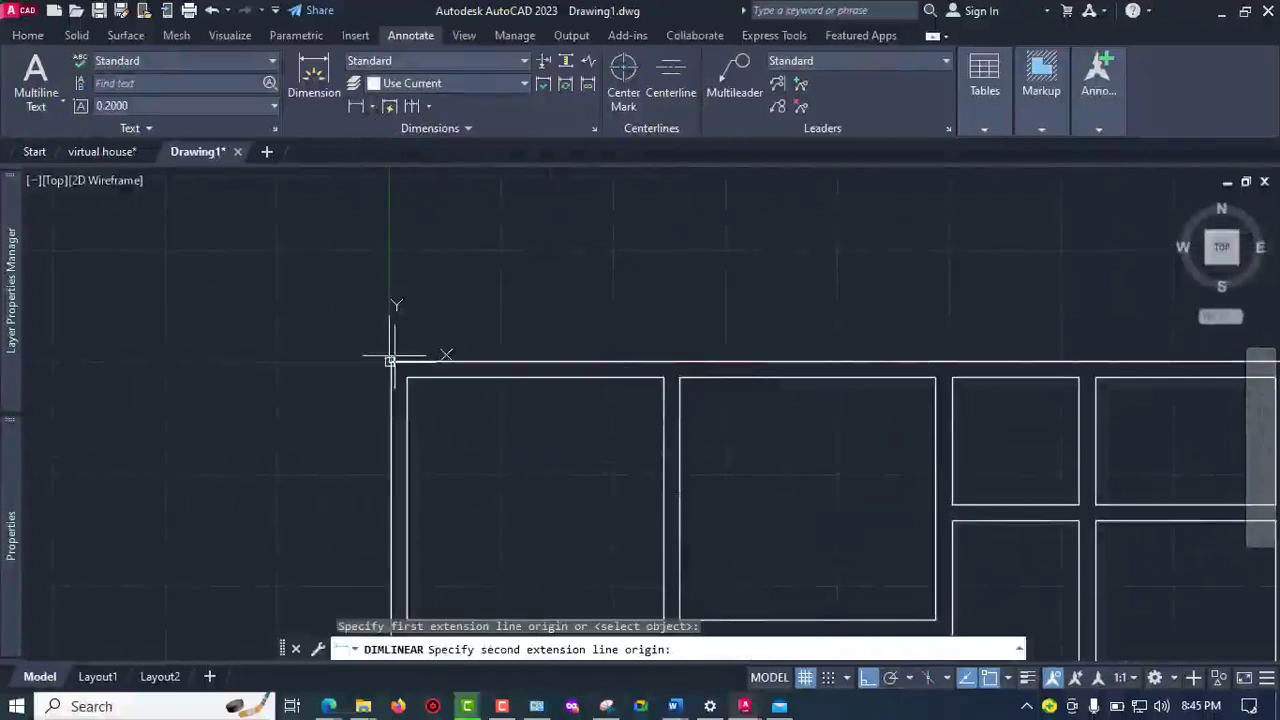
left_click(664, 362)
middle_click_drag(632, 283, 640, 397)
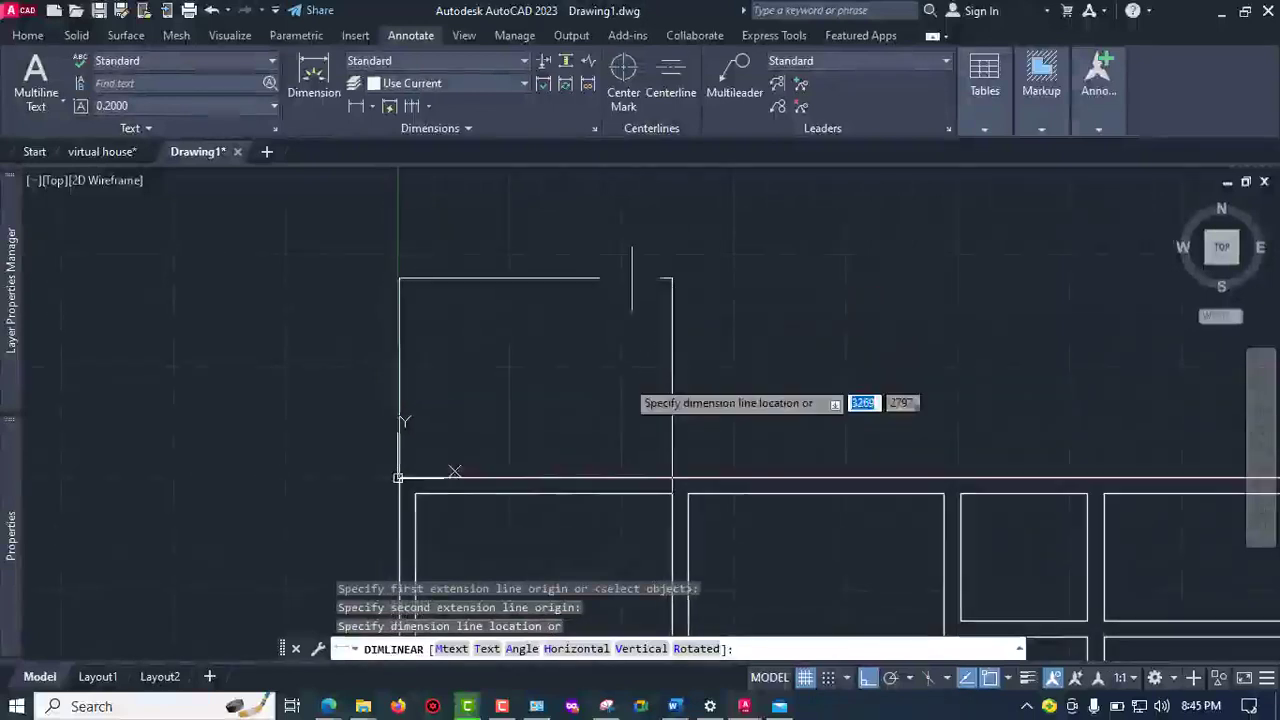
left_click(627, 314)
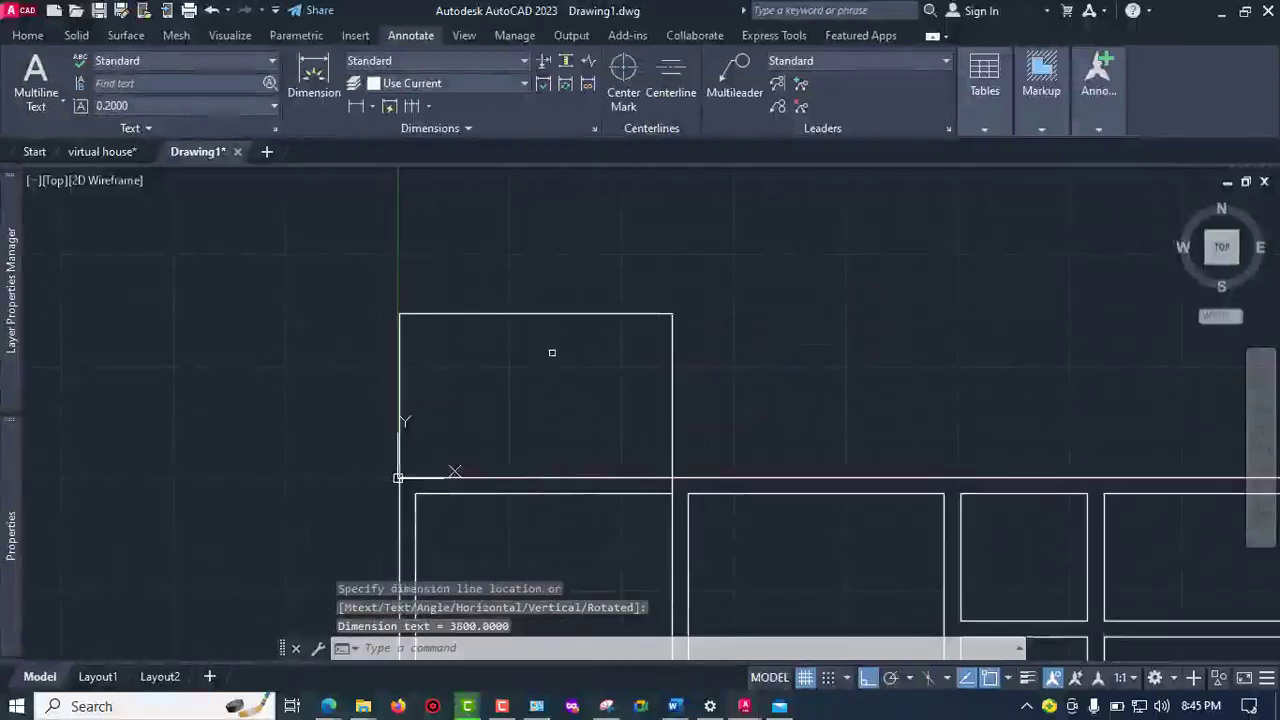
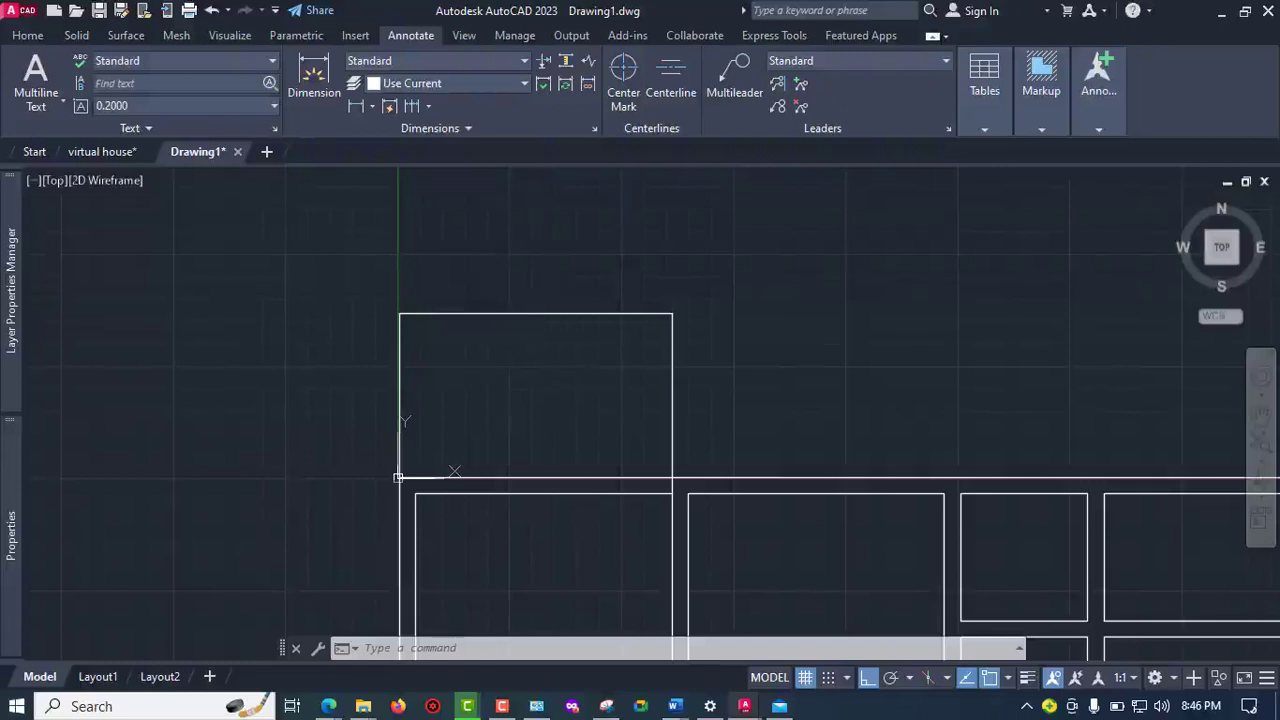
Open the Standard dimension style for modification and change its dimension text height
scroll(542, 309, "up", 10)
scroll(473, 356, "down", 8)
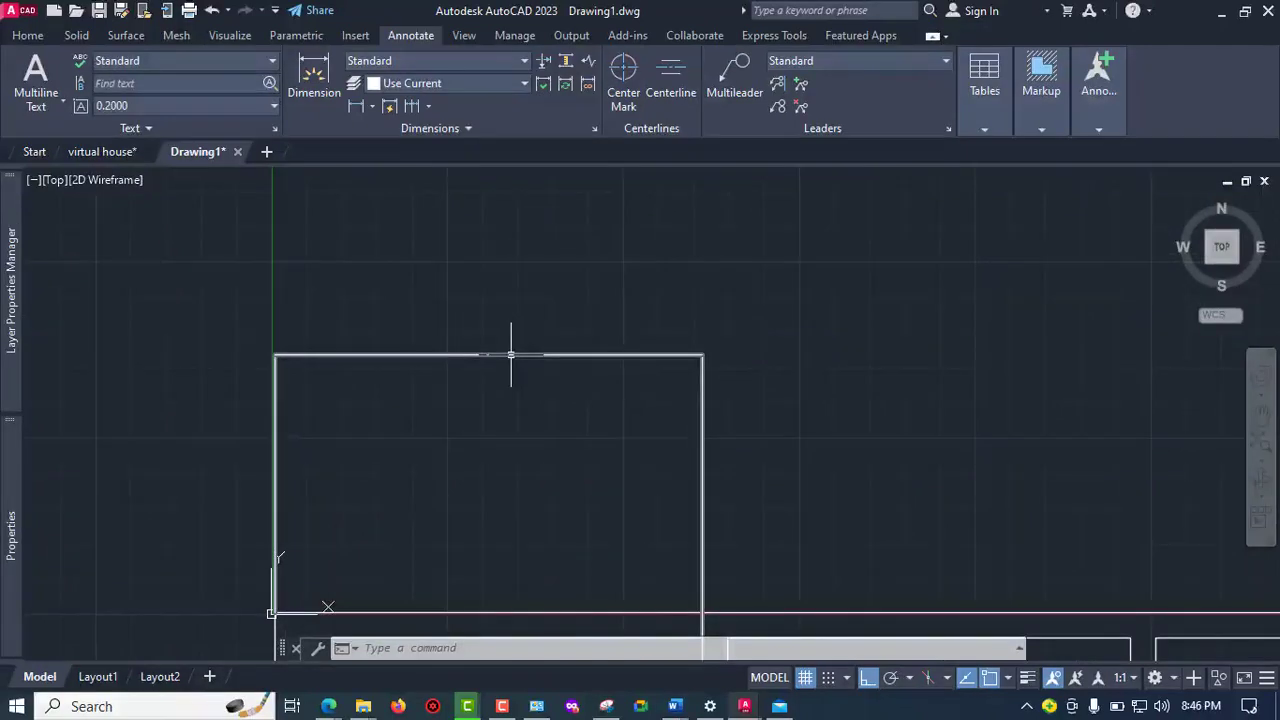
type("di")
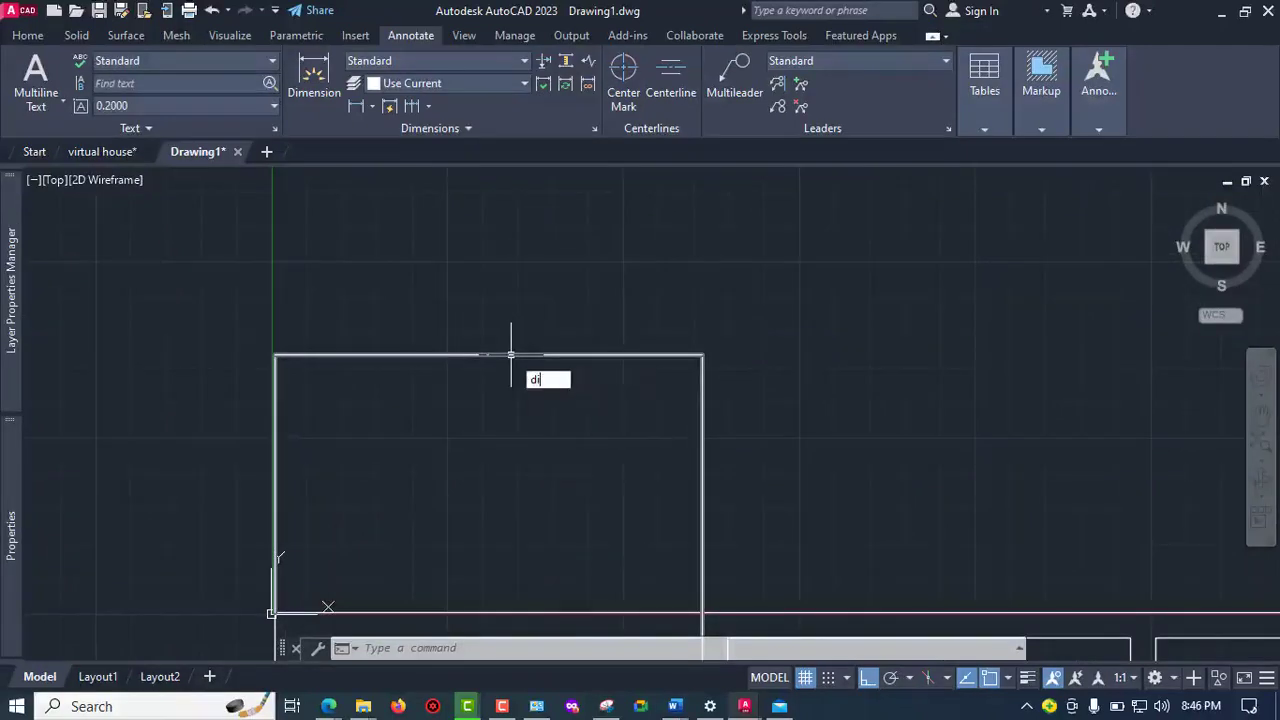
type("mst")
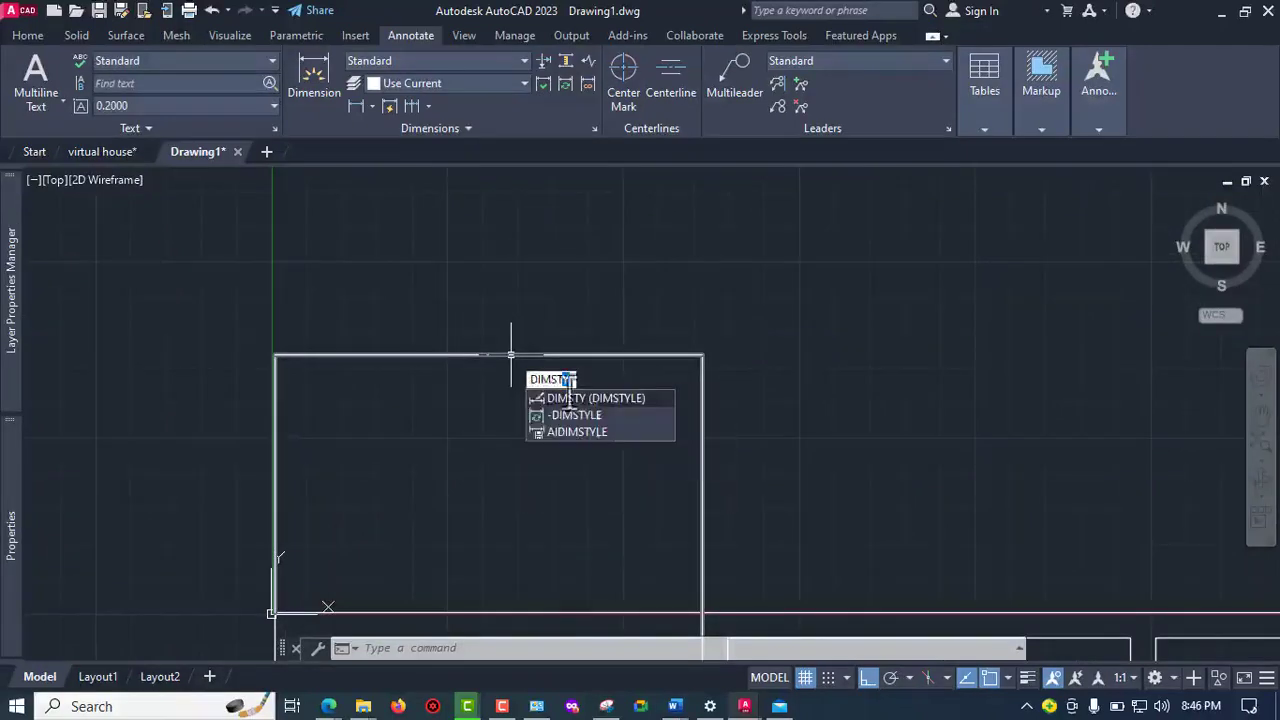
left_click(610, 398)
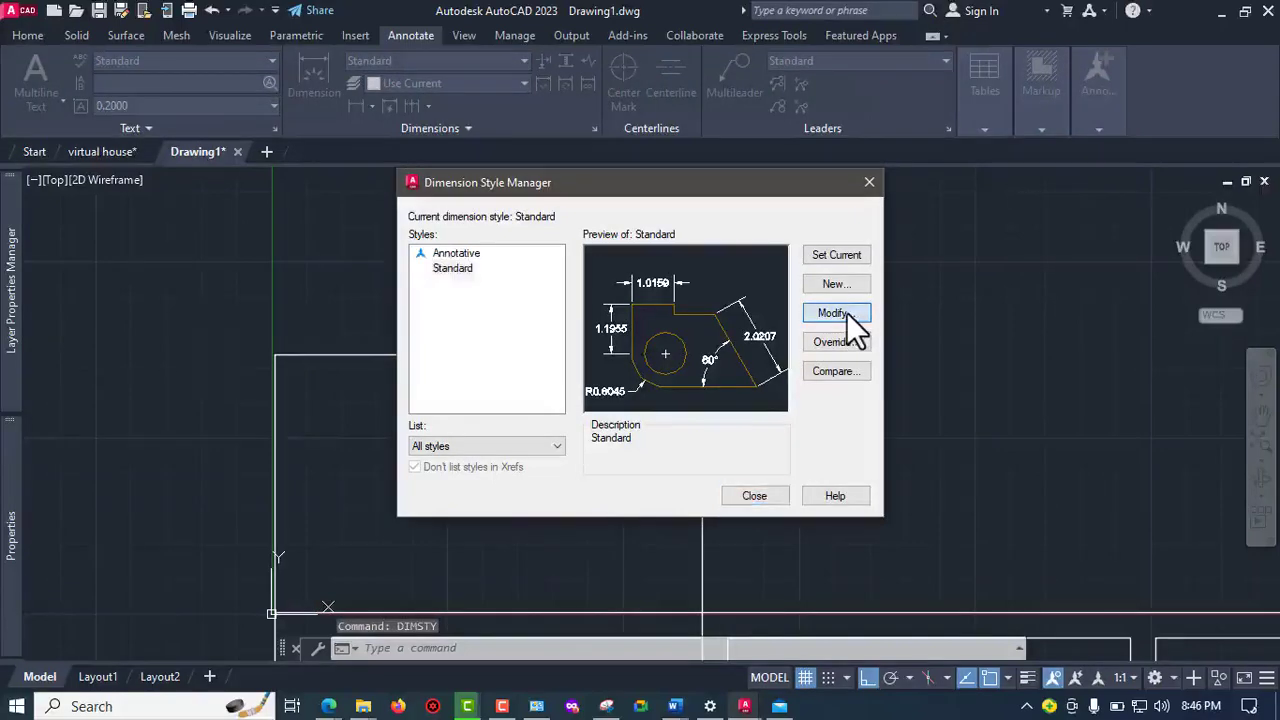
left_click(834, 313)
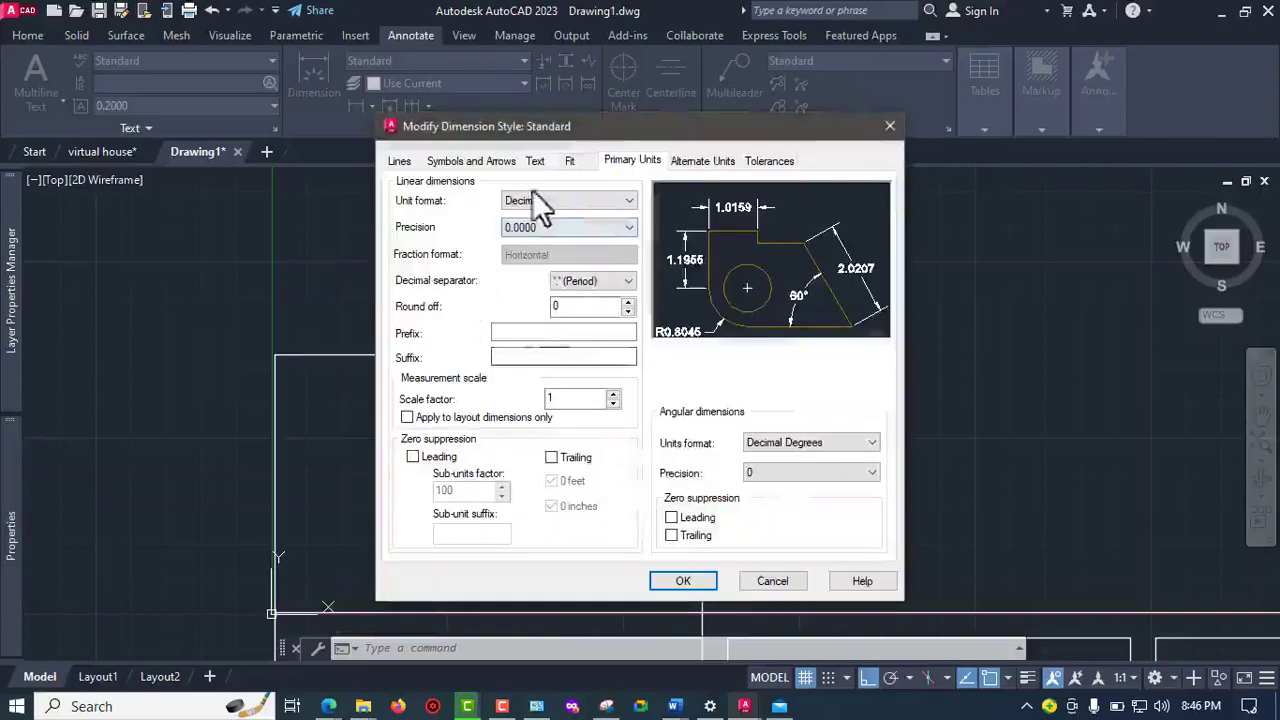
left_click(535, 160)
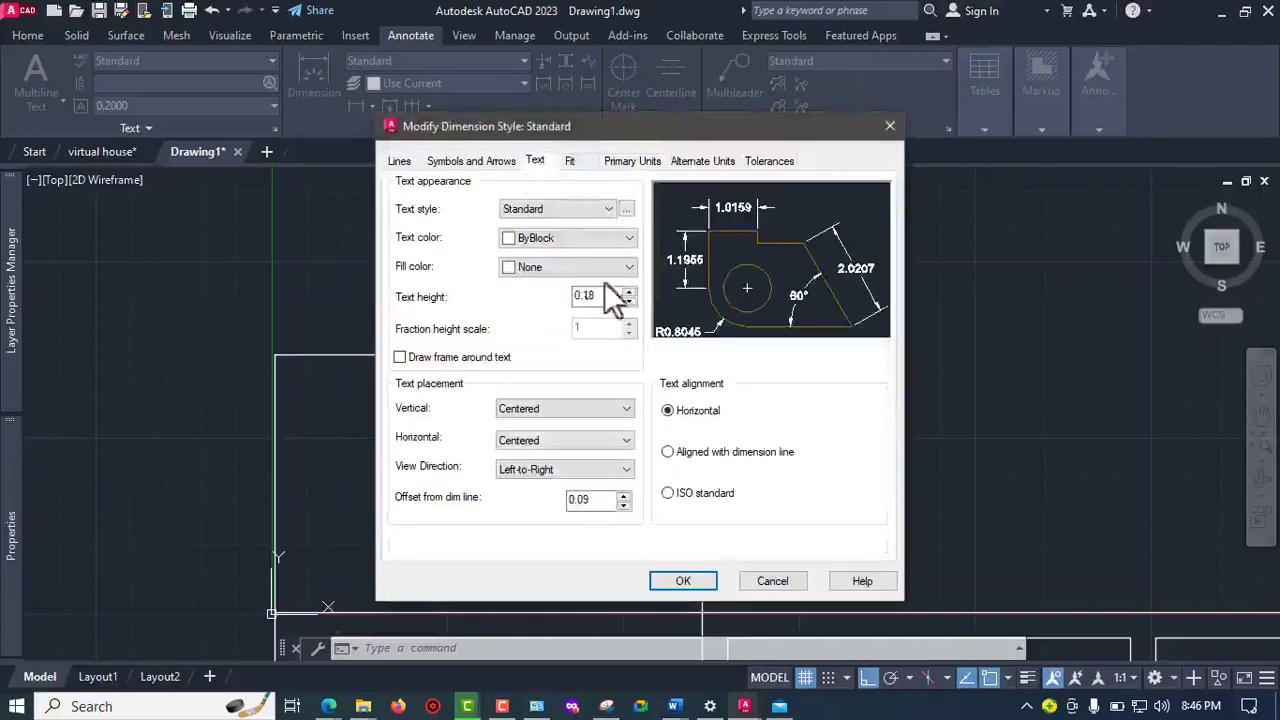
left_click_drag(608, 294, 592, 294)
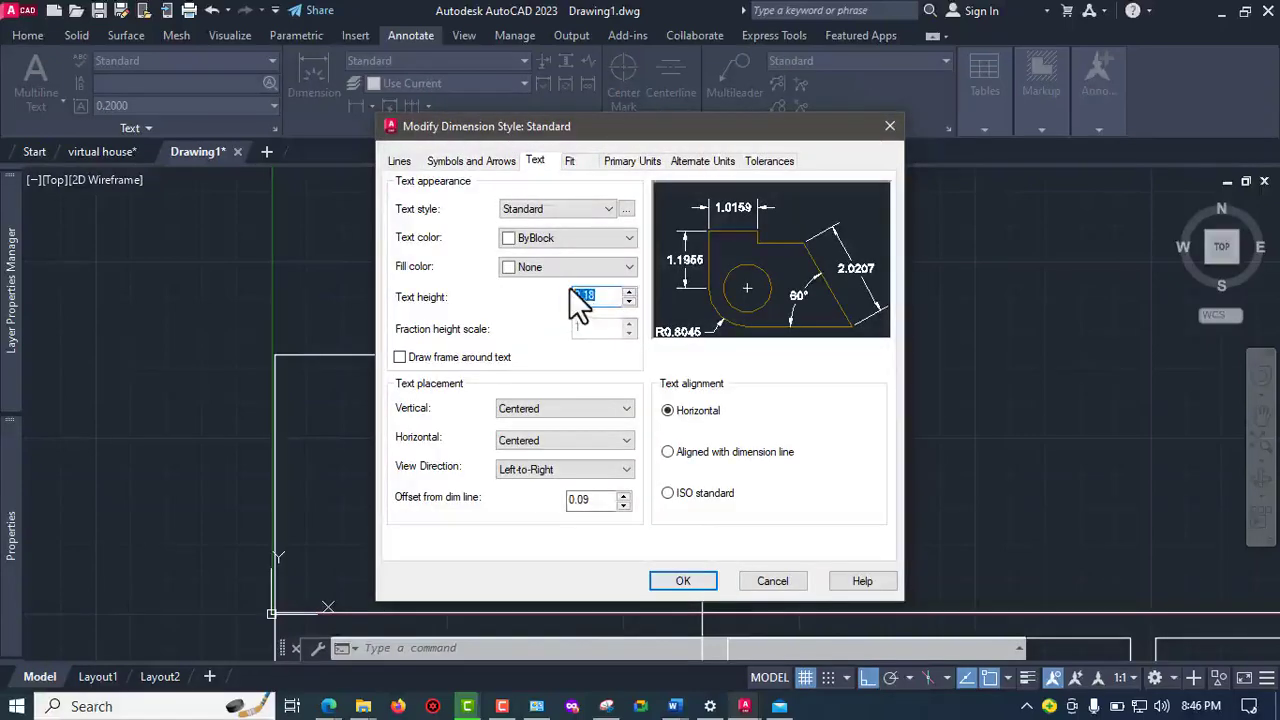
Set the Standard dimension style's linear primary unit precision to 0 decimal places
left_click(638, 160)
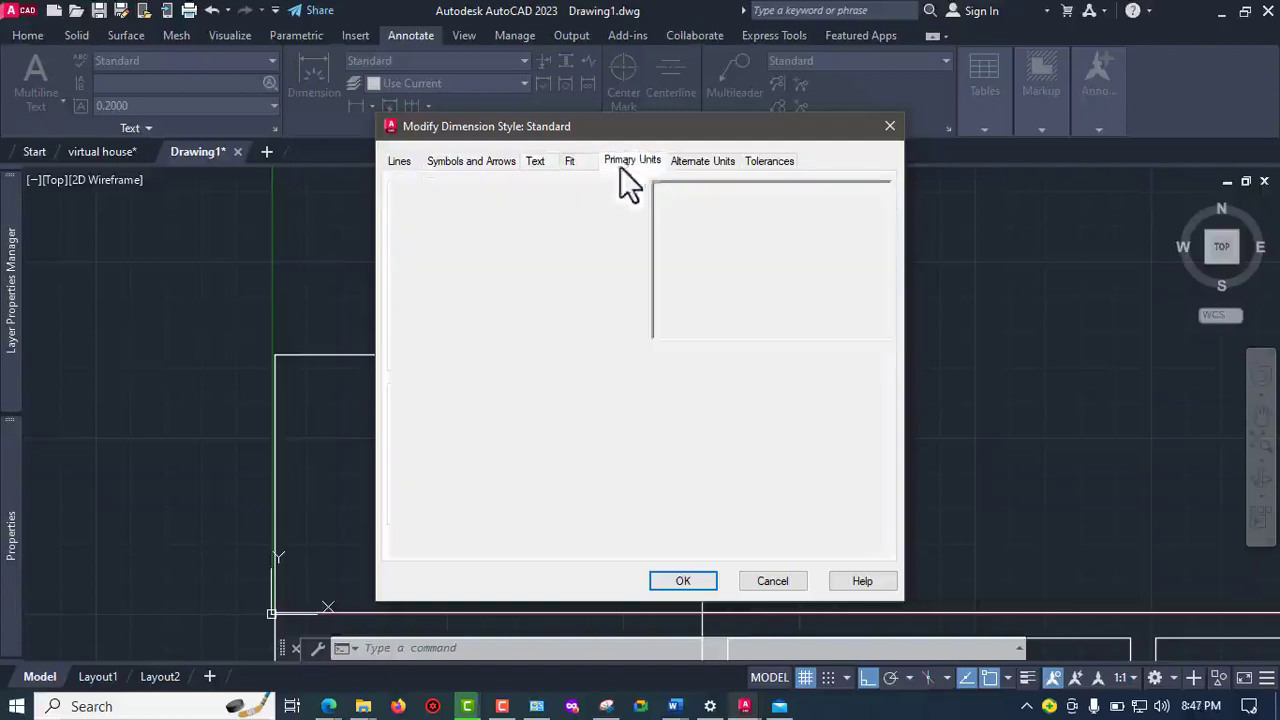
left_click(531, 219)
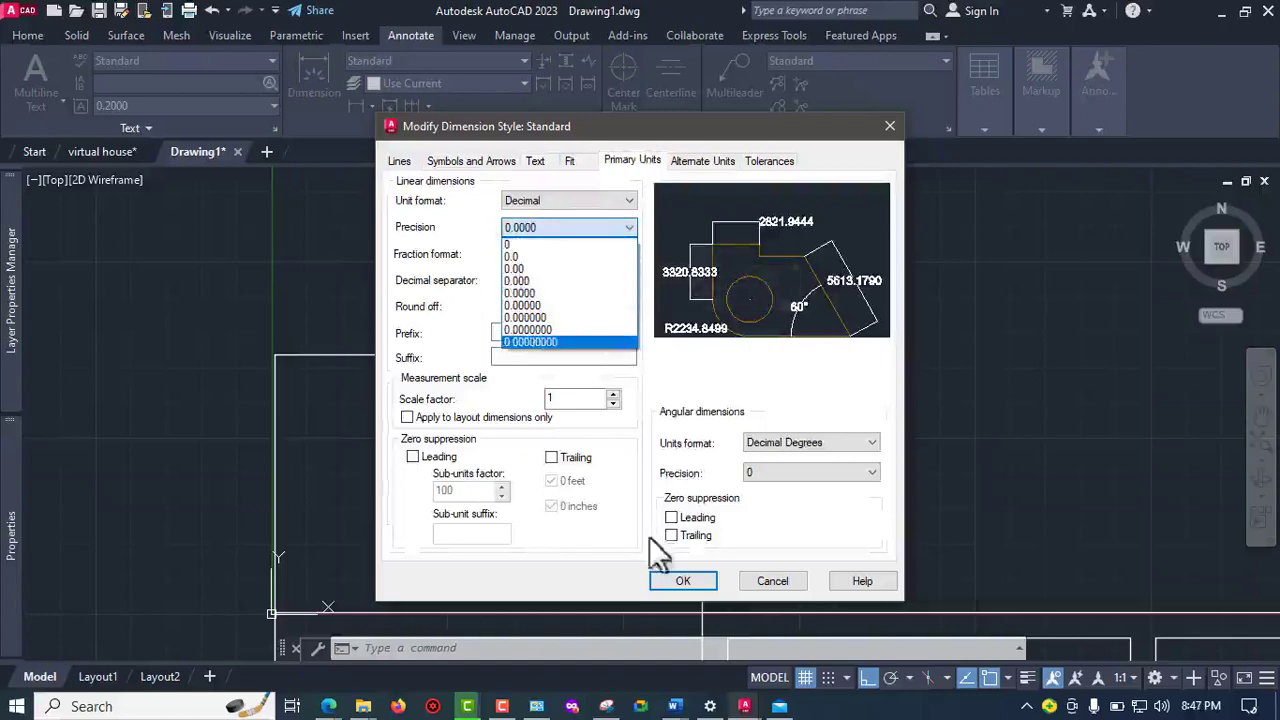
left_click(515, 245)
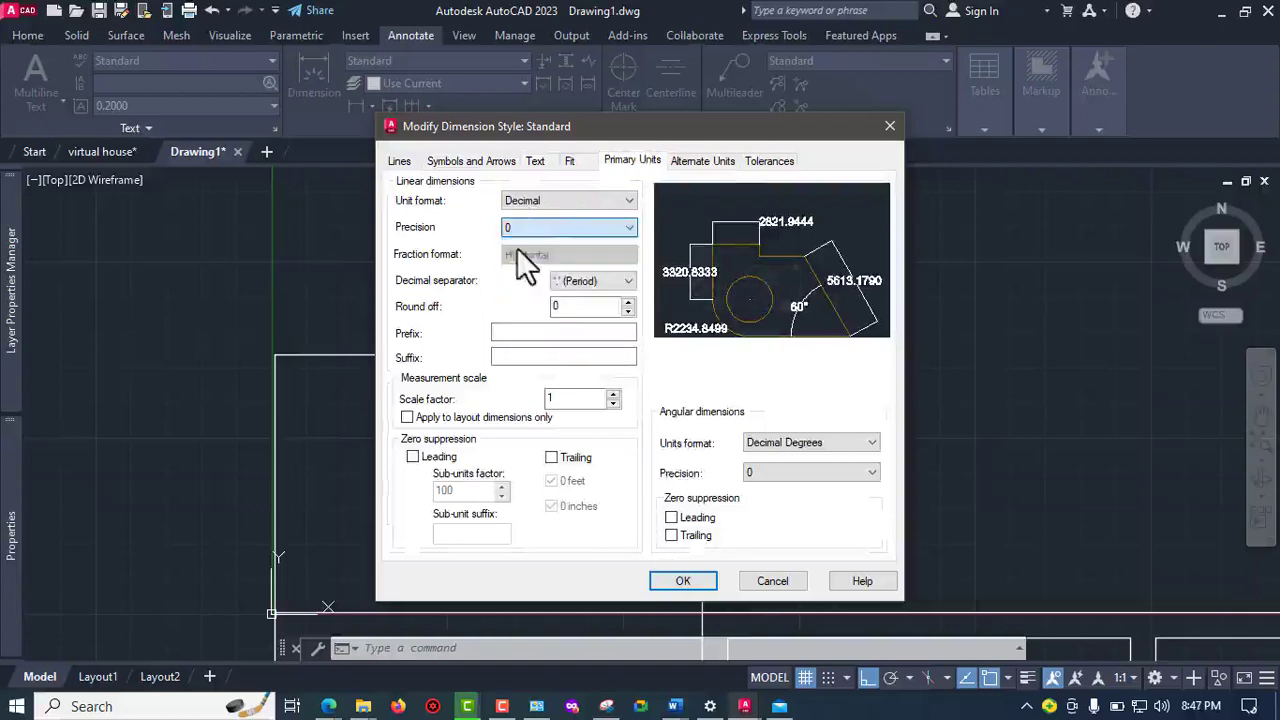
Set the dimension arrow size to 400, apply the style changes and close the Dimension Style Manager
left_click(479, 160)
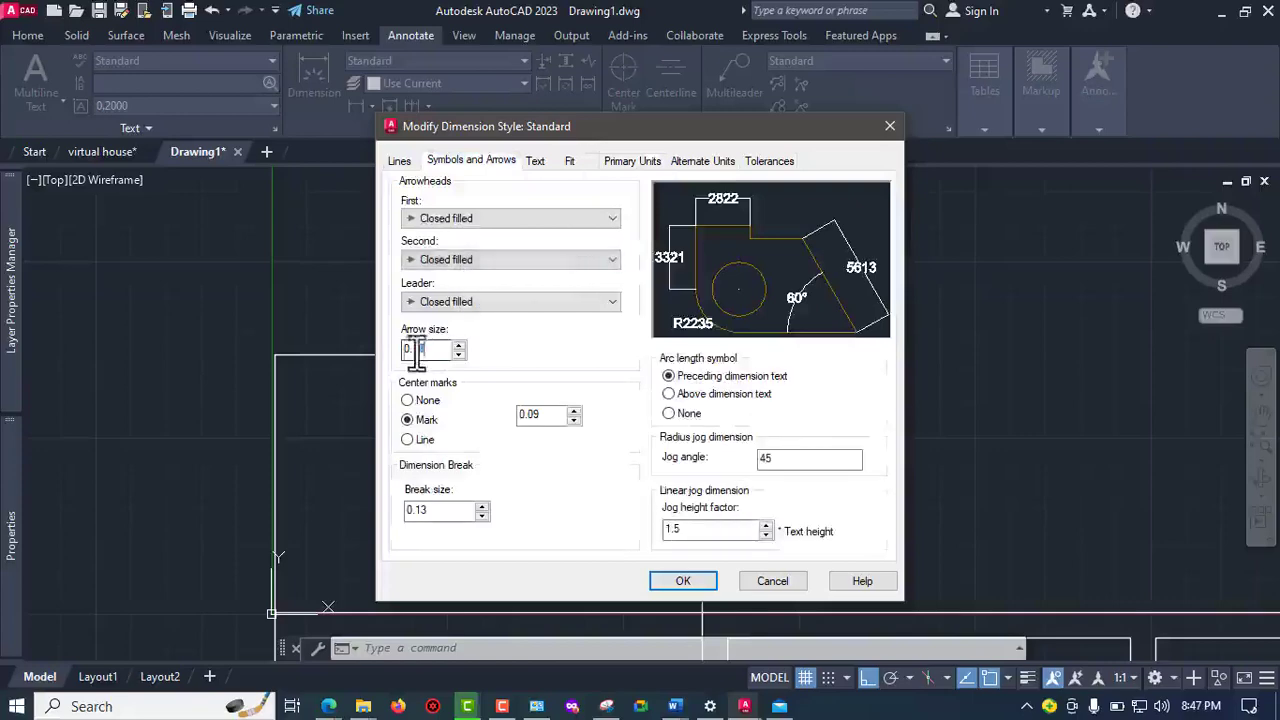
type("400")
left_click(675, 581)
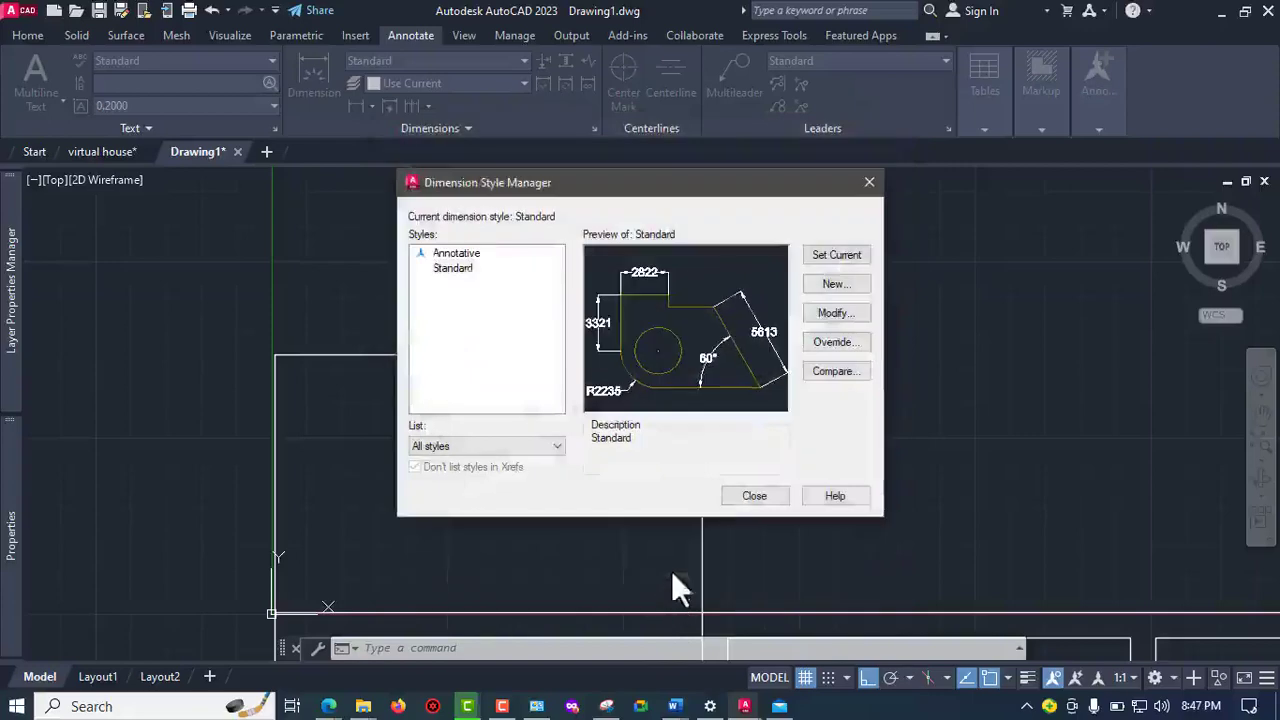
left_click(755, 496)
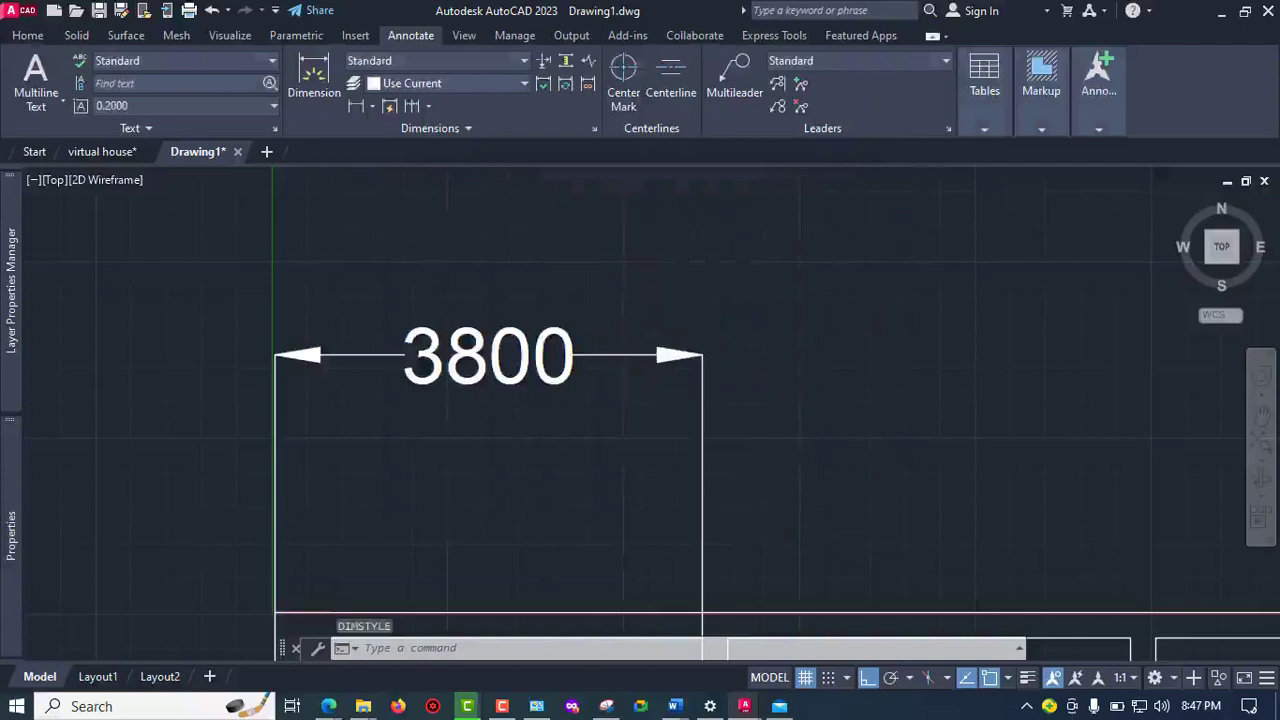
scroll(763, 499, "down", 6)
scroll(762, 529, "down", 2)
middle_click_drag(760, 524, 576, 387)
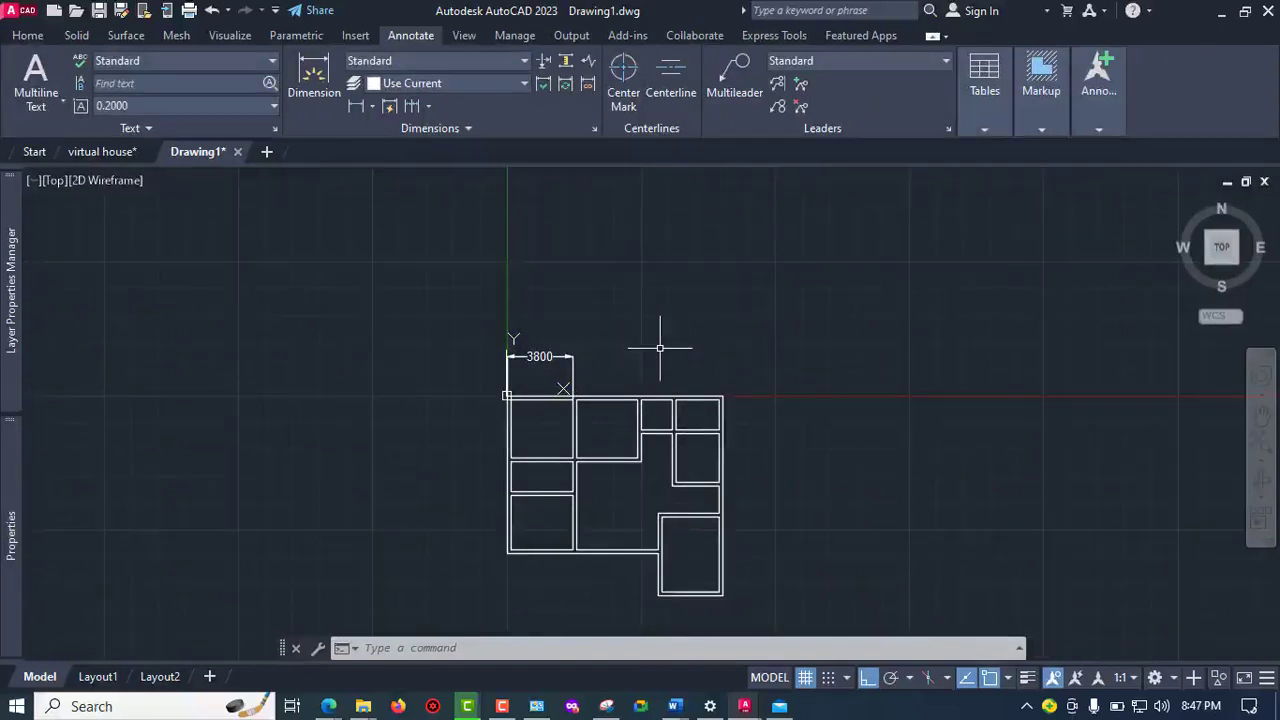
right_click(665, 316)
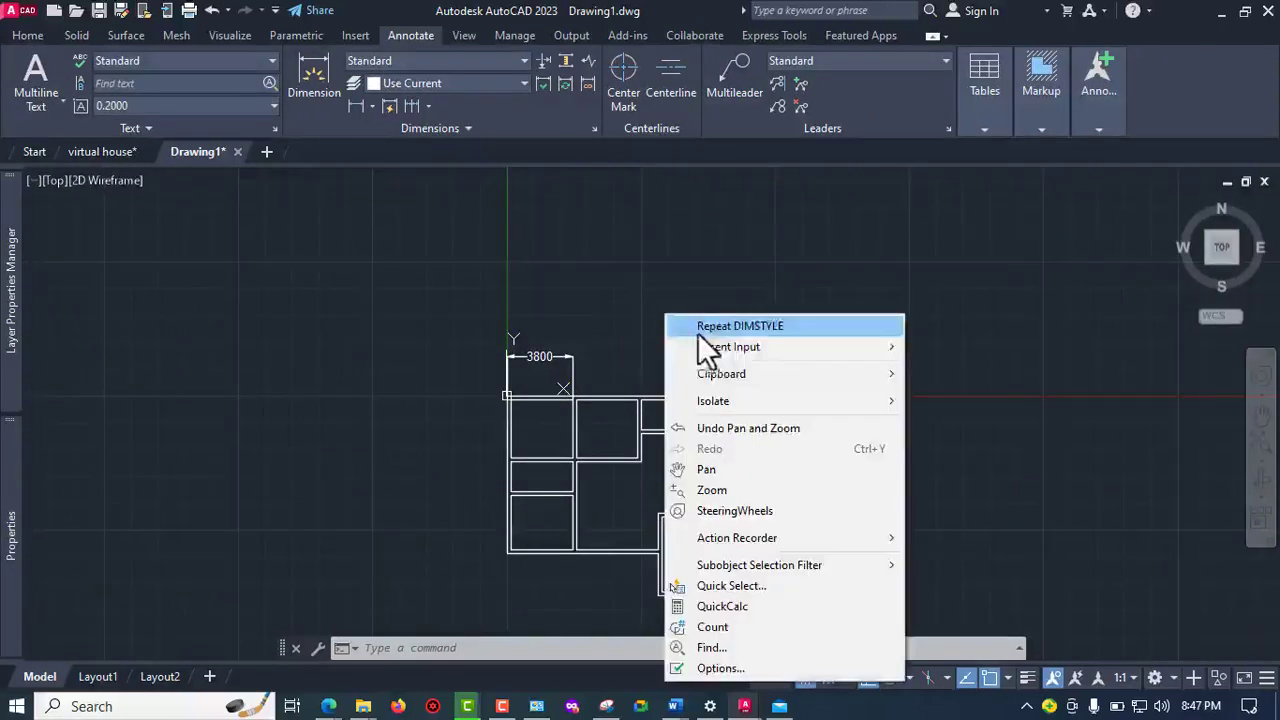
left_click(746, 327)
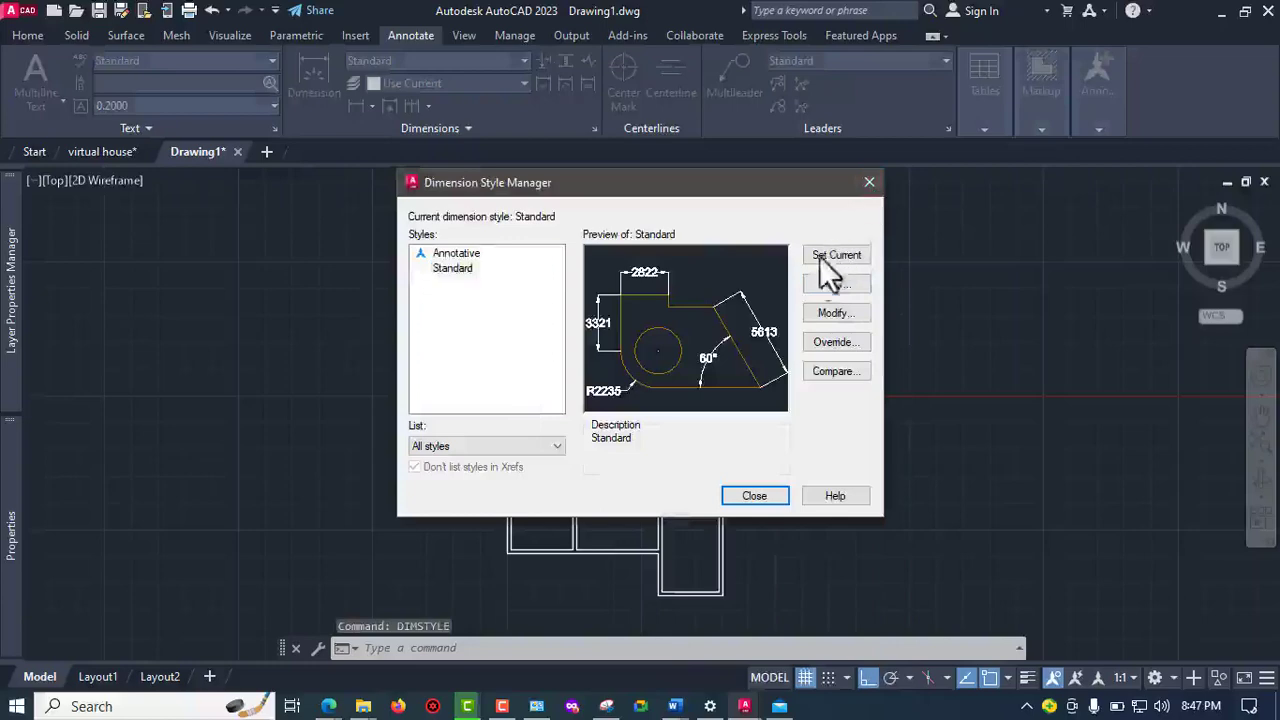
left_click(869, 182)
Add a linear dimension across the full upper exterior wall, corner to corner, with its line above the existing room dimension
right_click(791, 289)
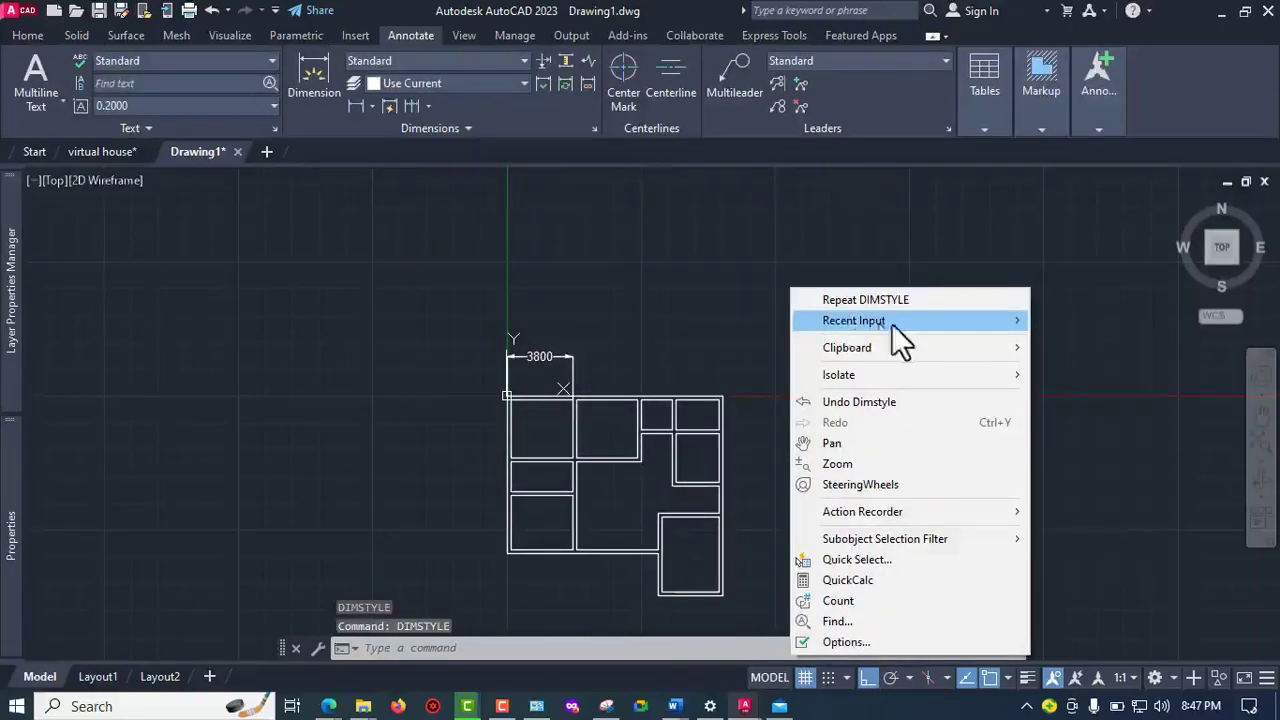
mouse_move(923, 323)
left_click(1088, 341)
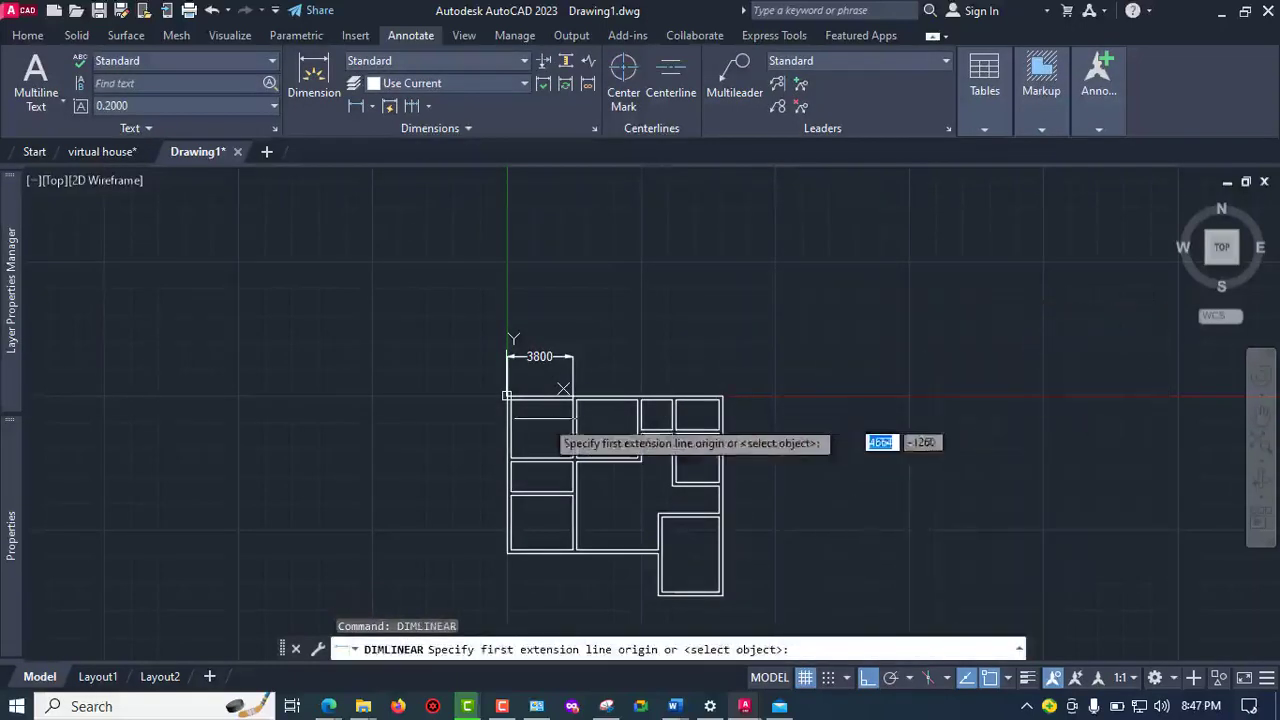
scroll(535, 402, "up", 6)
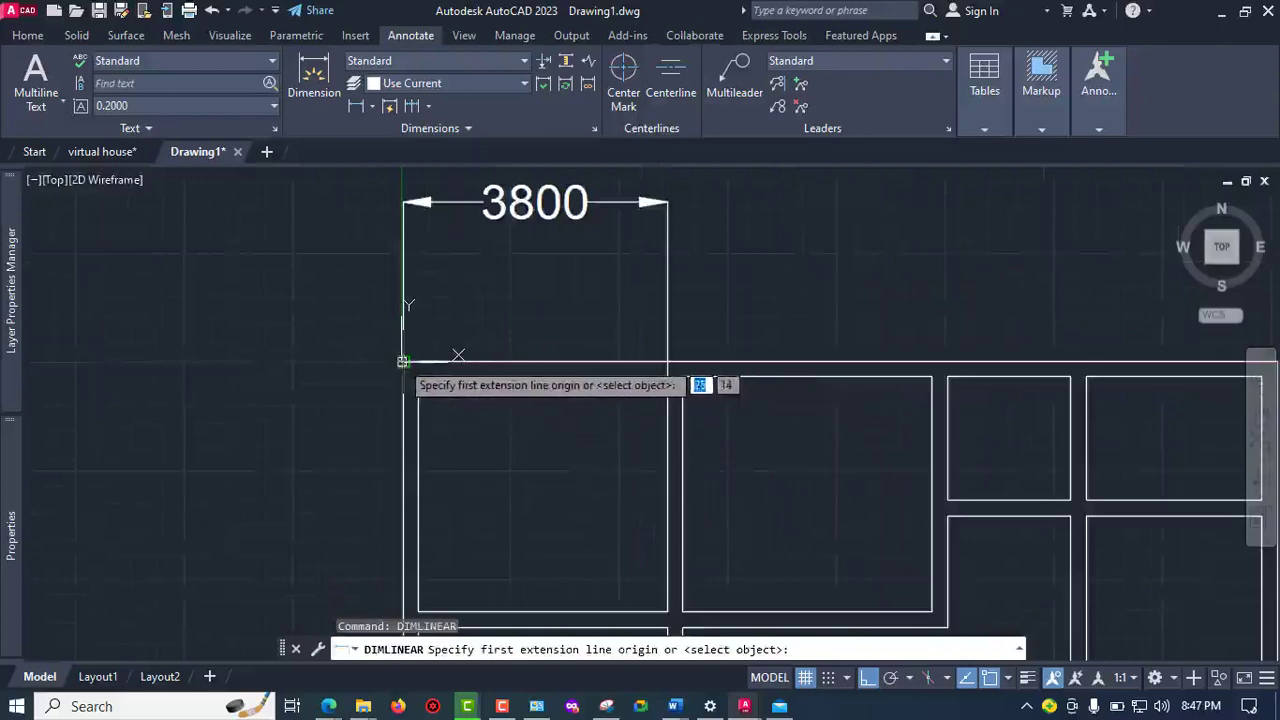
left_click(402, 361)
scroll(406, 358, "down", 5)
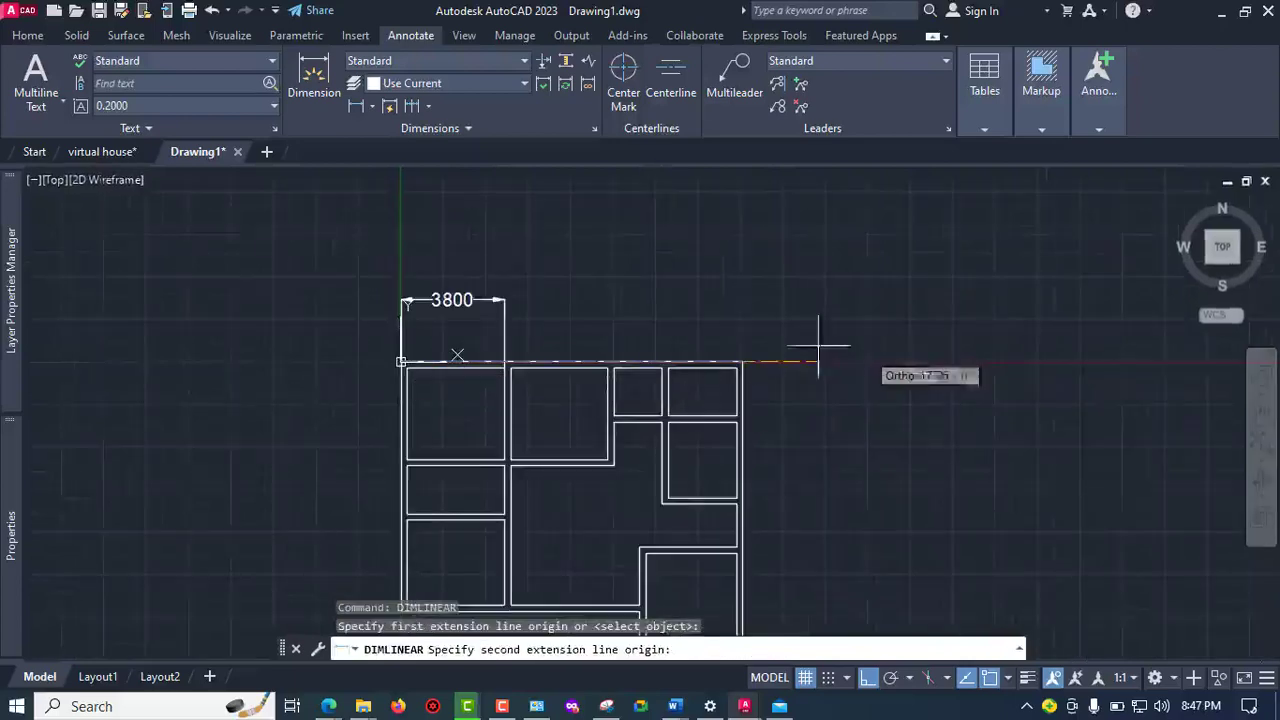
left_click(742, 362)
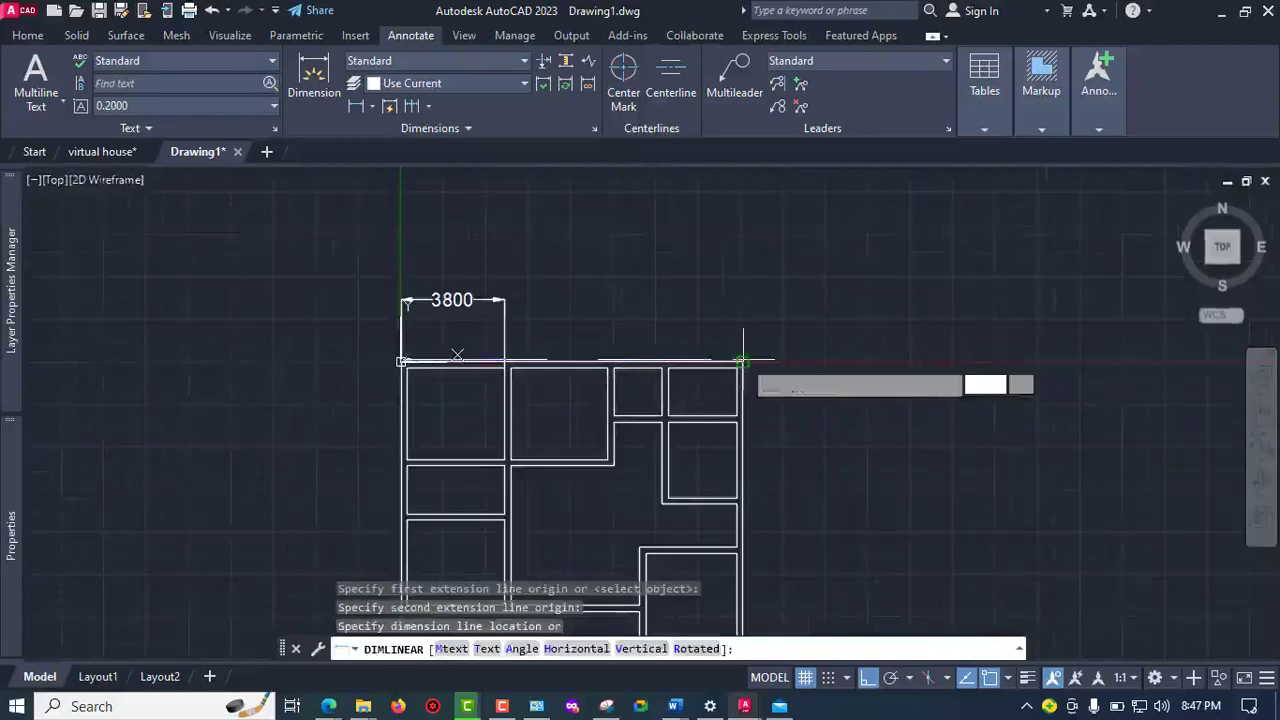
left_click(738, 213)
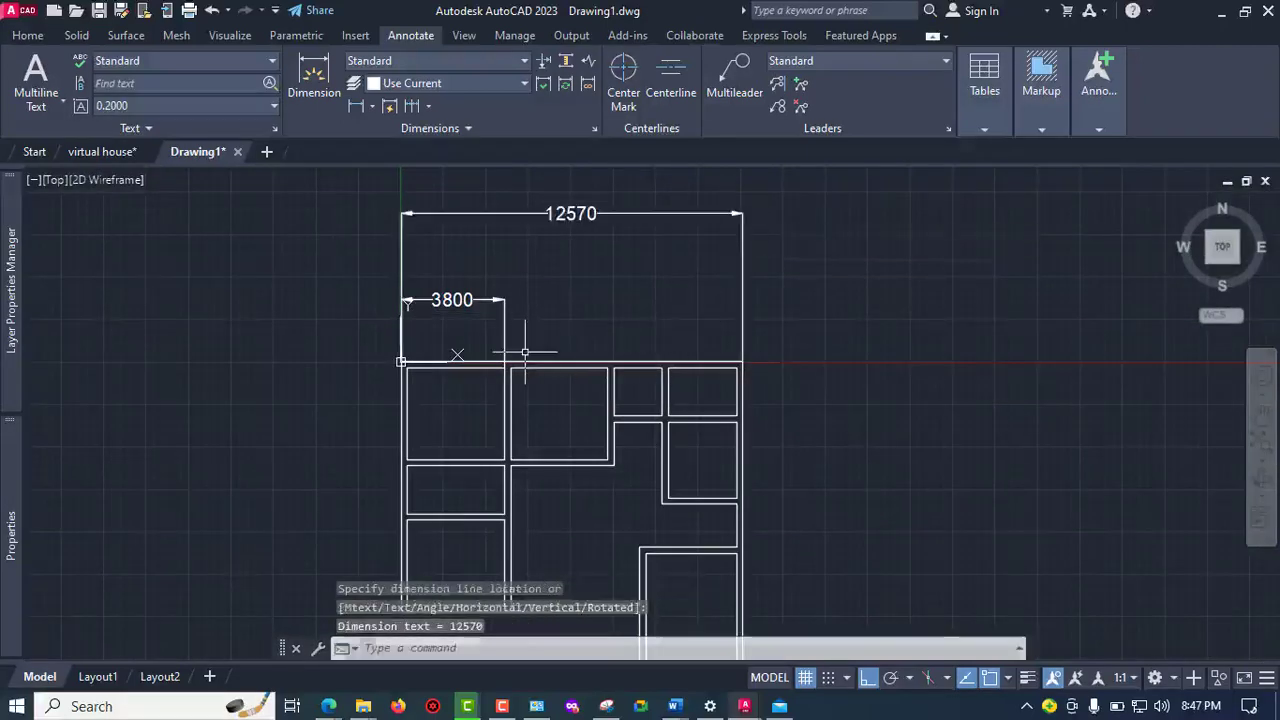
key("Return")
scroll(524, 360, "up", 4)
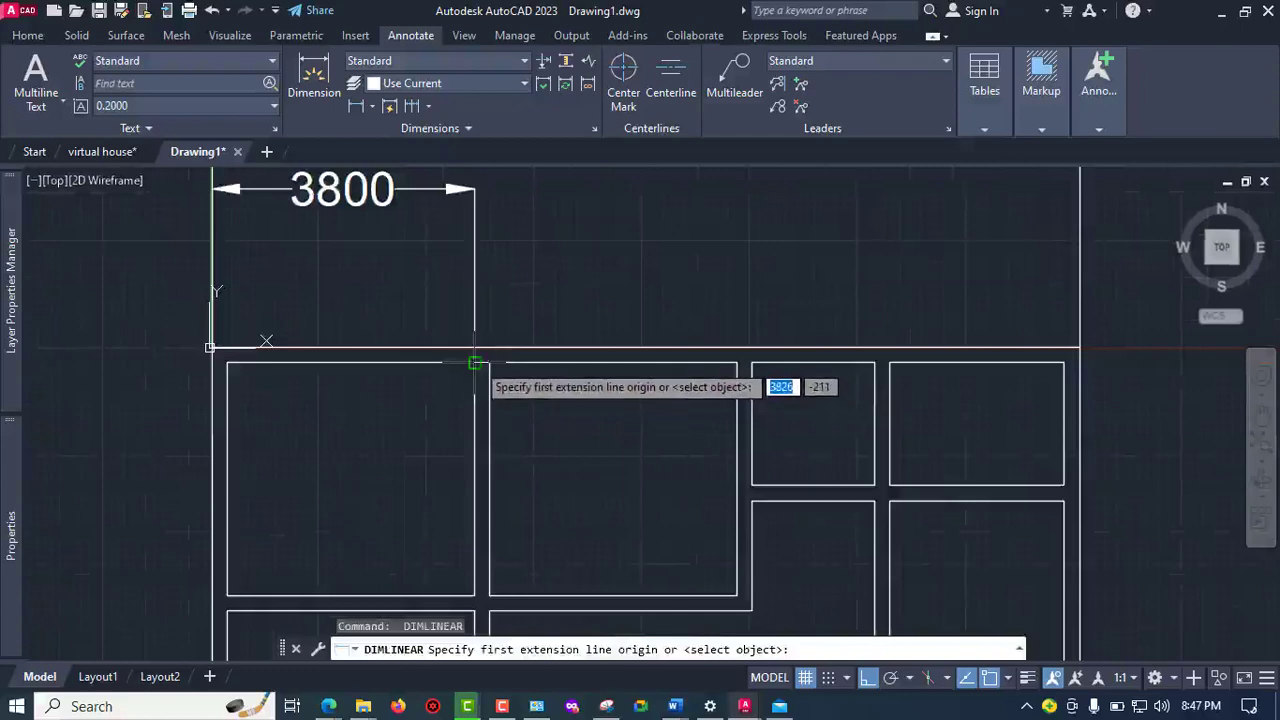
left_click(475, 362)
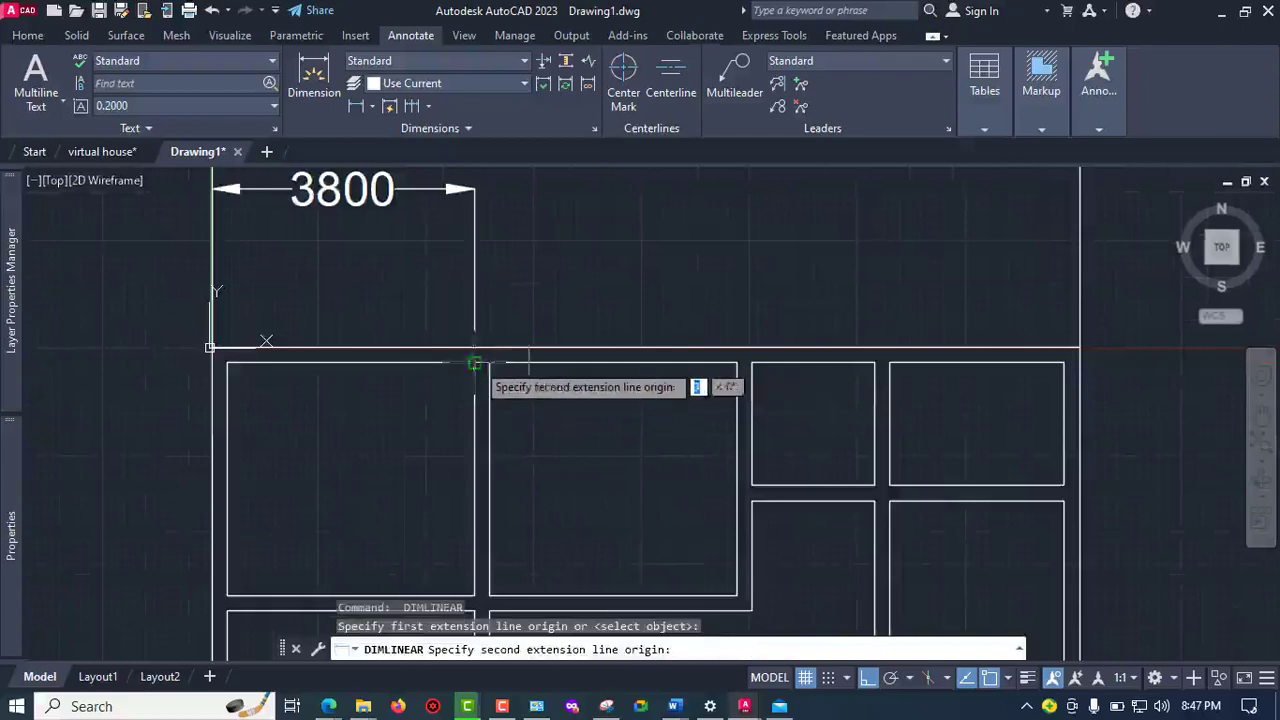
left_click(752, 362)
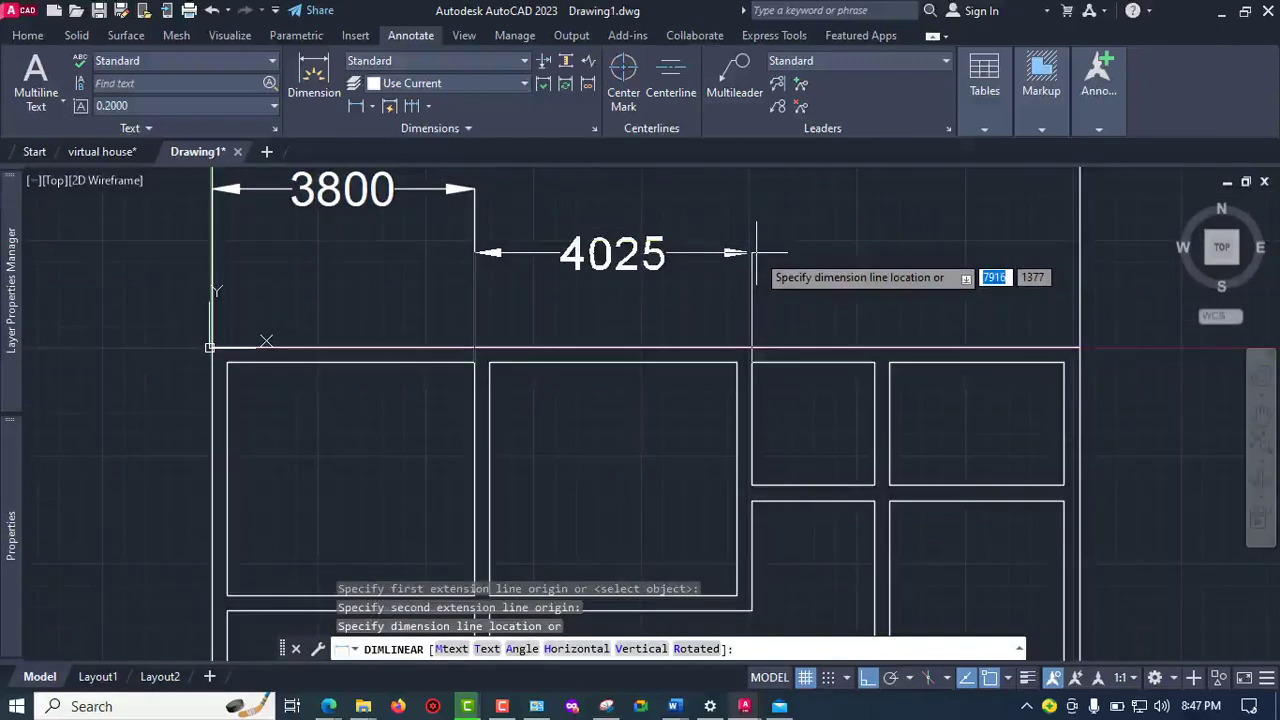
key("Escape")
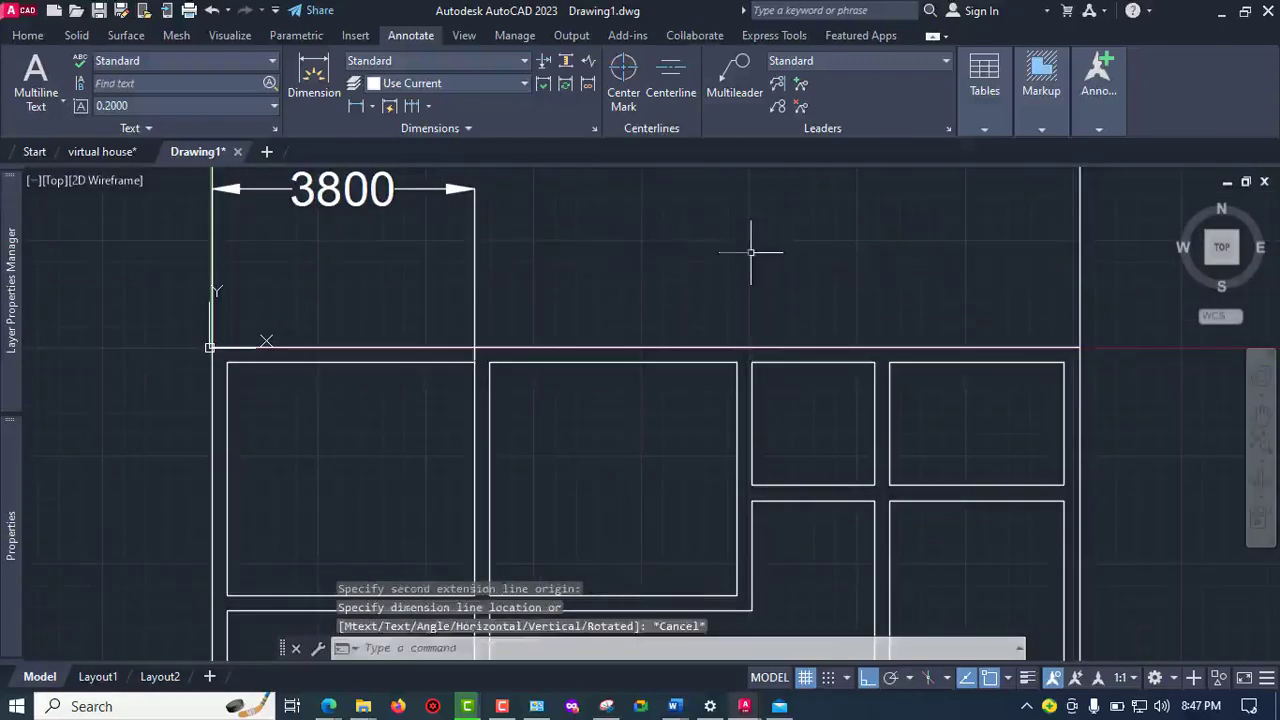
Dimension from the first upper room's upper-right inner corner to the second room's upper-right inner corner, in line with the first room's dimension
key("Return")
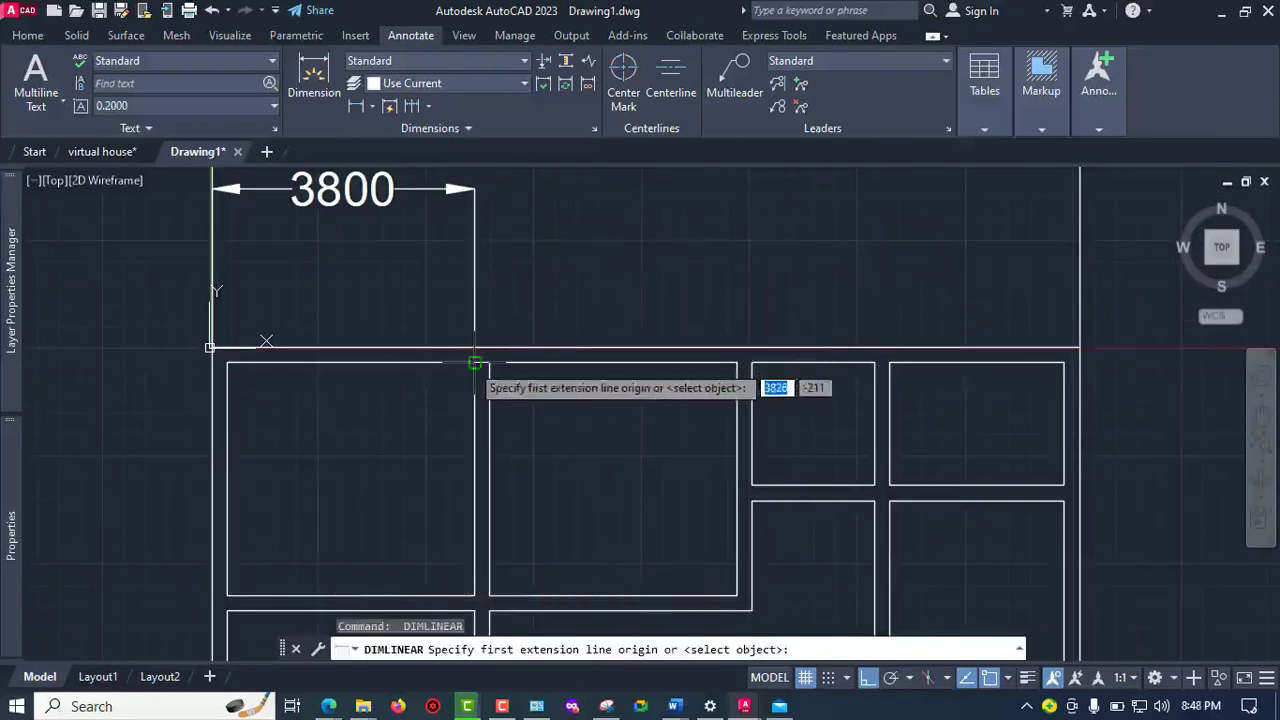
left_click(475, 363)
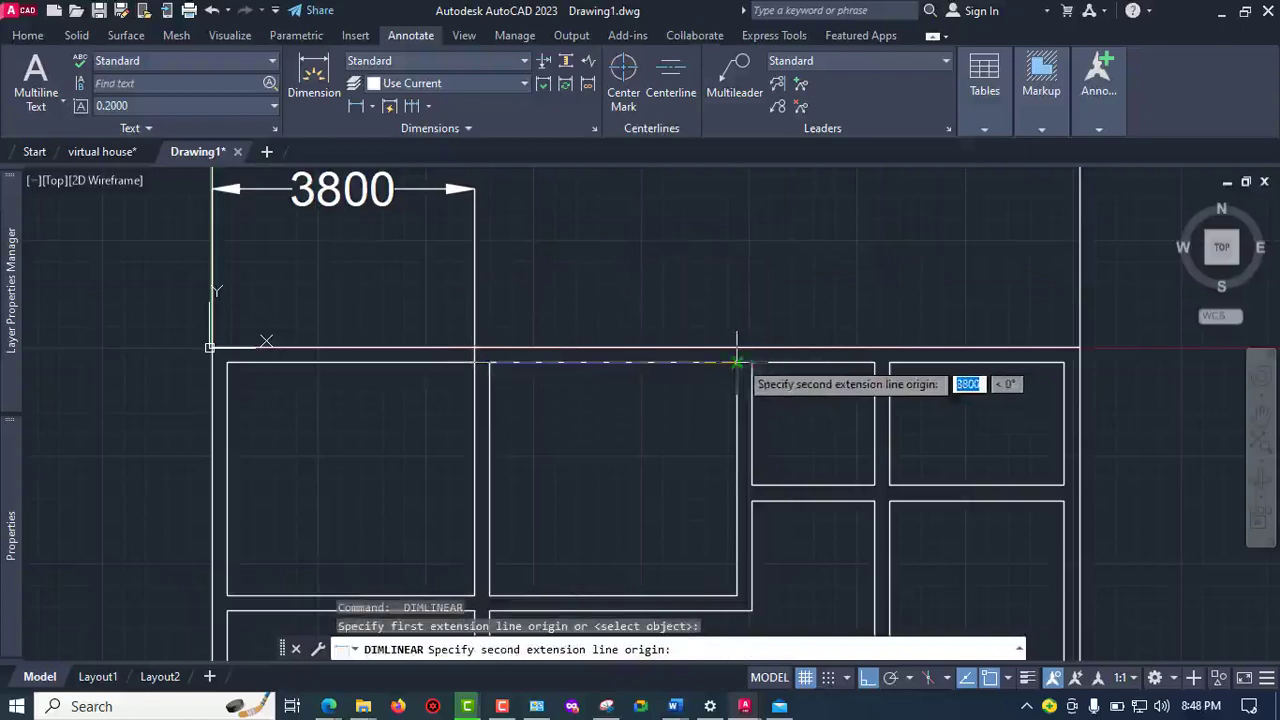
left_click(737, 363)
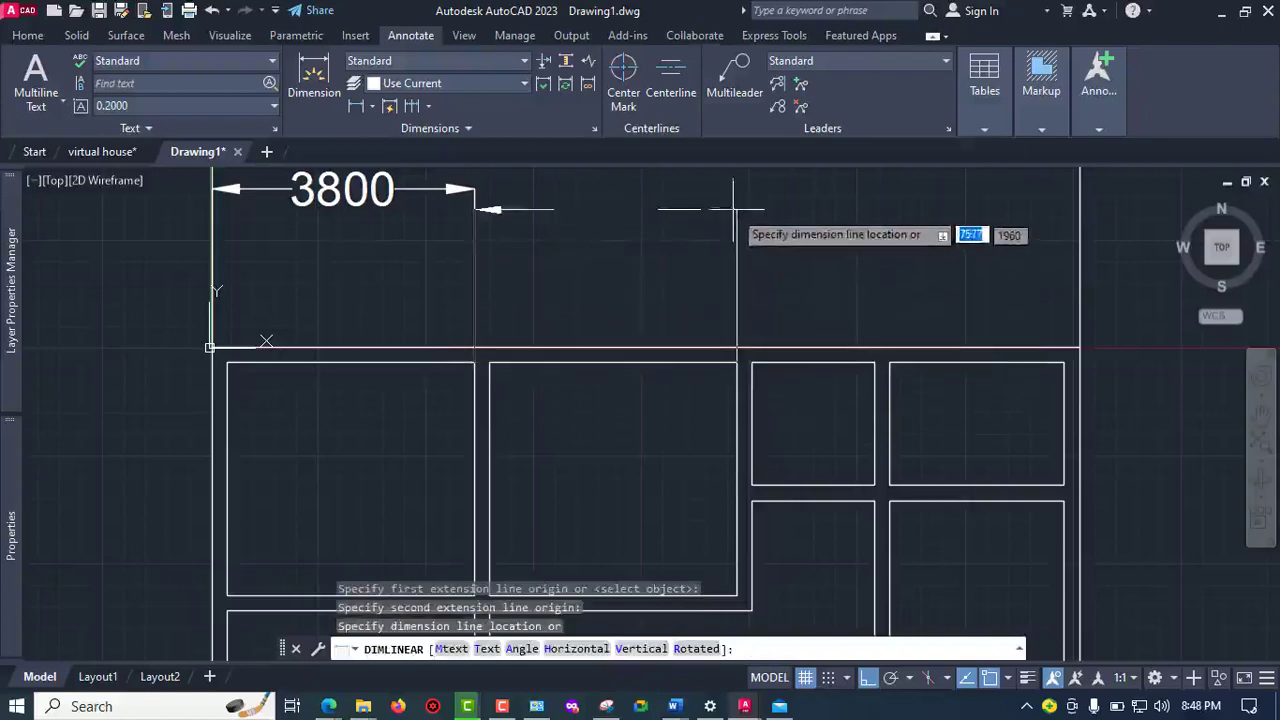
left_click(475, 188)
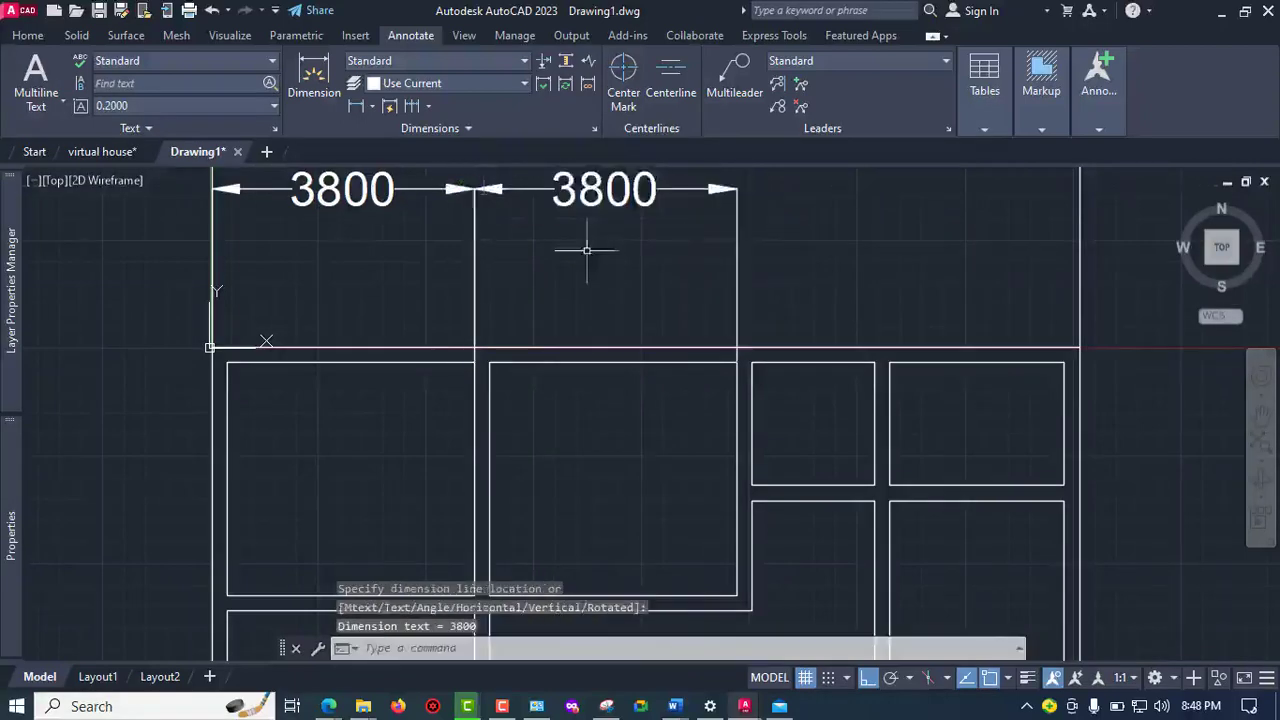
Dimension from the second upper room's upper-right inner corner to the small third room's upper-right inner corner, in line with the previous room dimensions
key("Return")
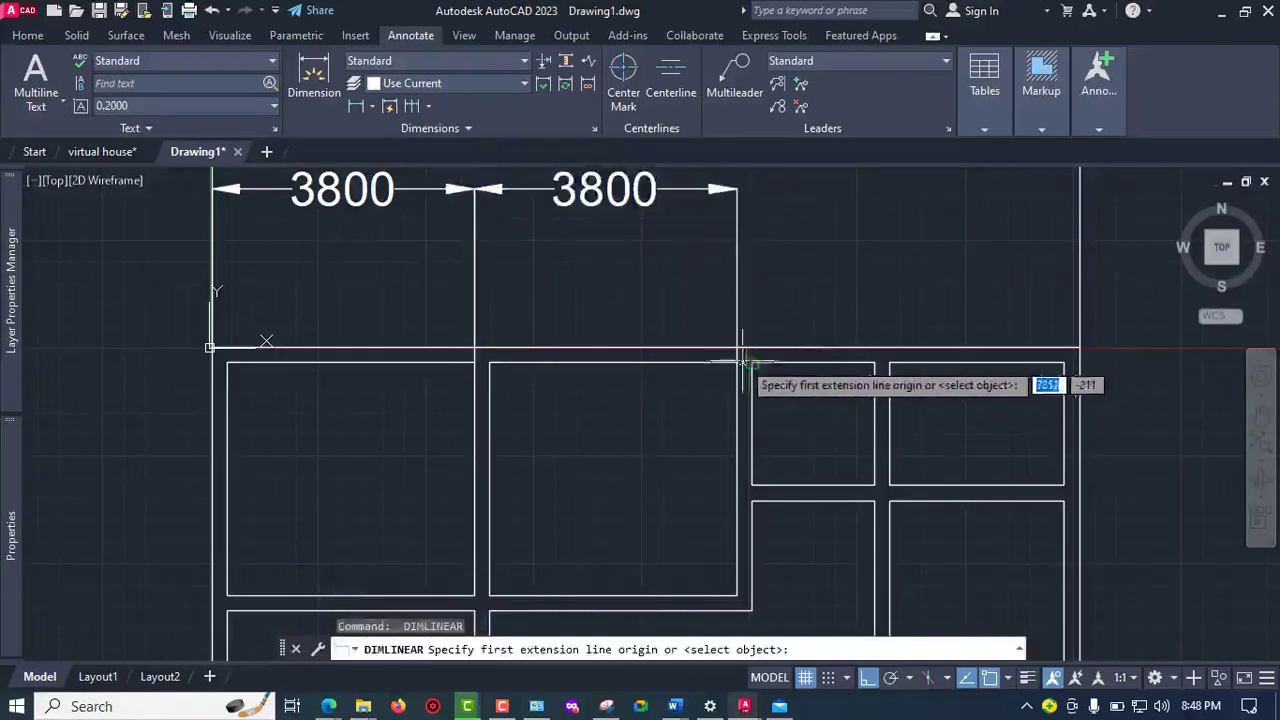
left_click(744, 361)
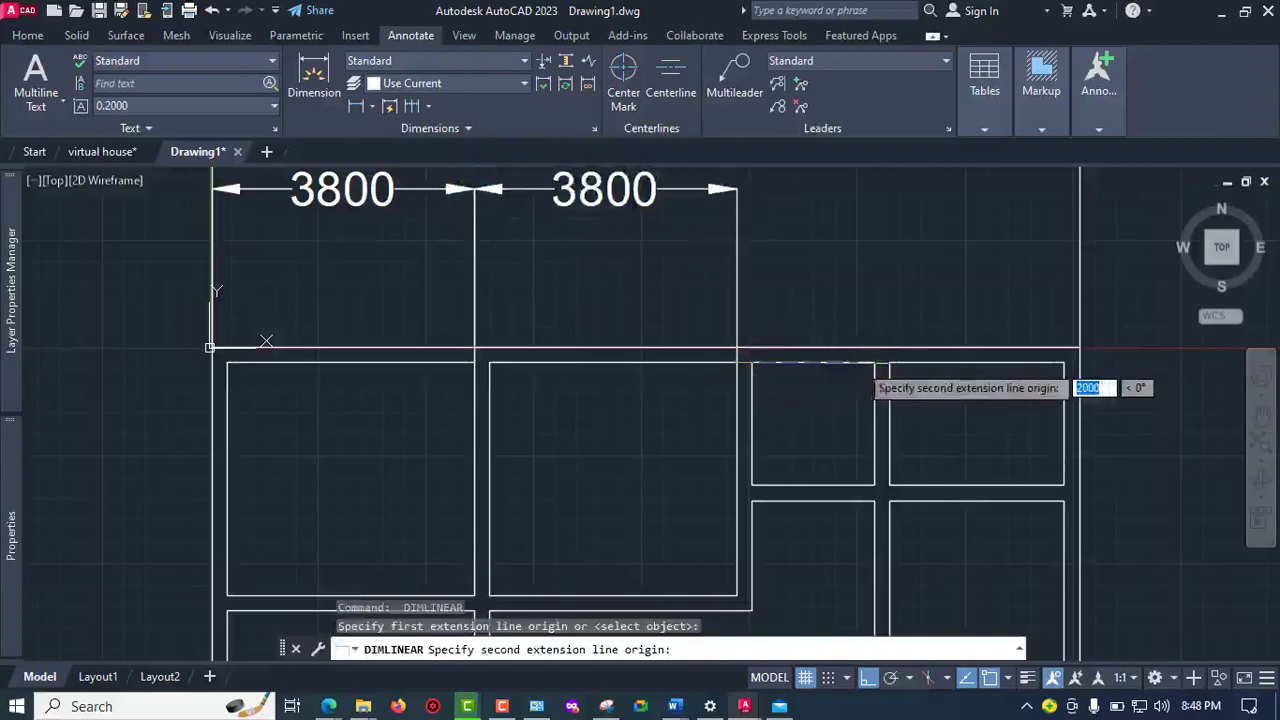
left_click(872, 355)
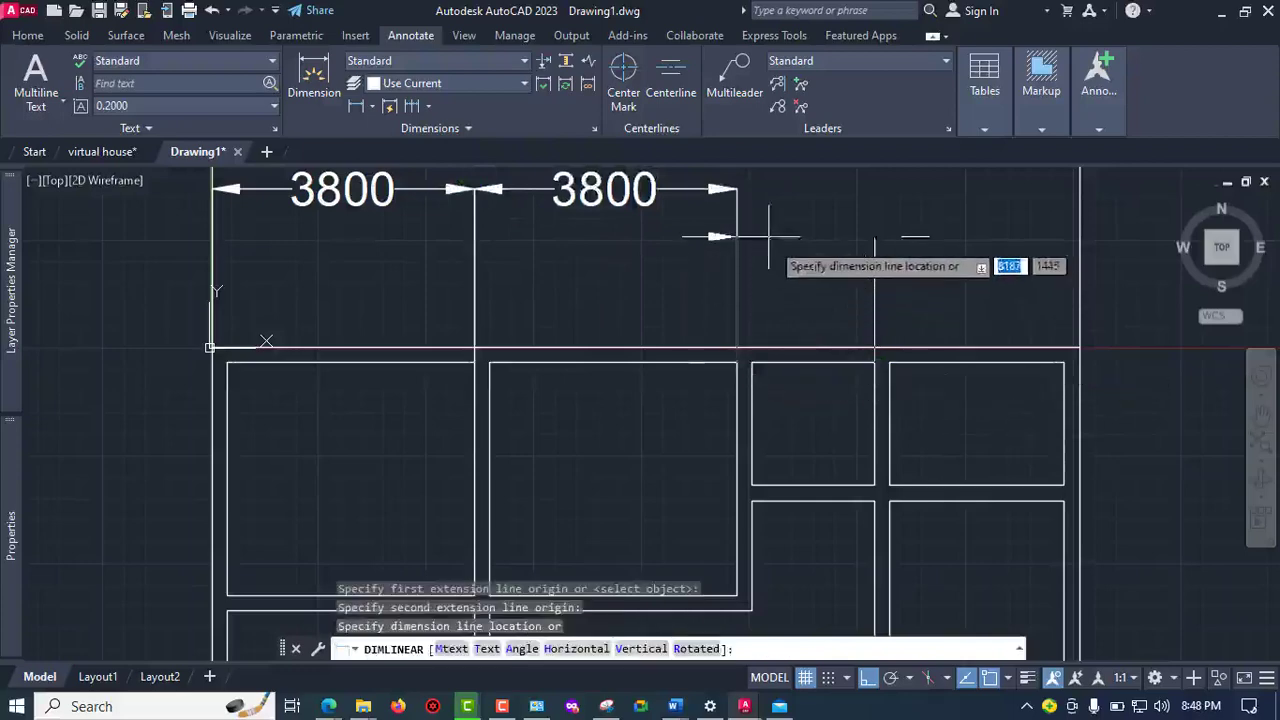
left_click(740, 190)
scroll(778, 262, "down", 2)
middle_click_drag(807, 291, 657, 377)
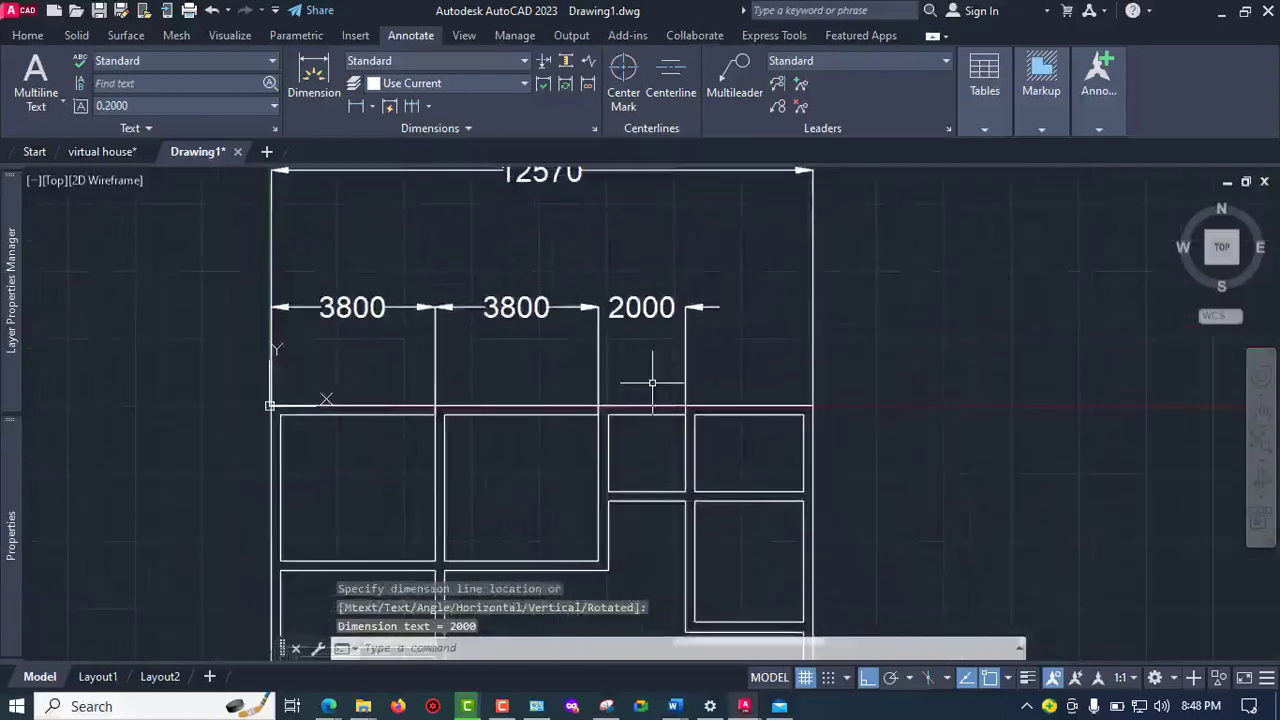
key("Return")
scroll(712, 390, "up", 3)
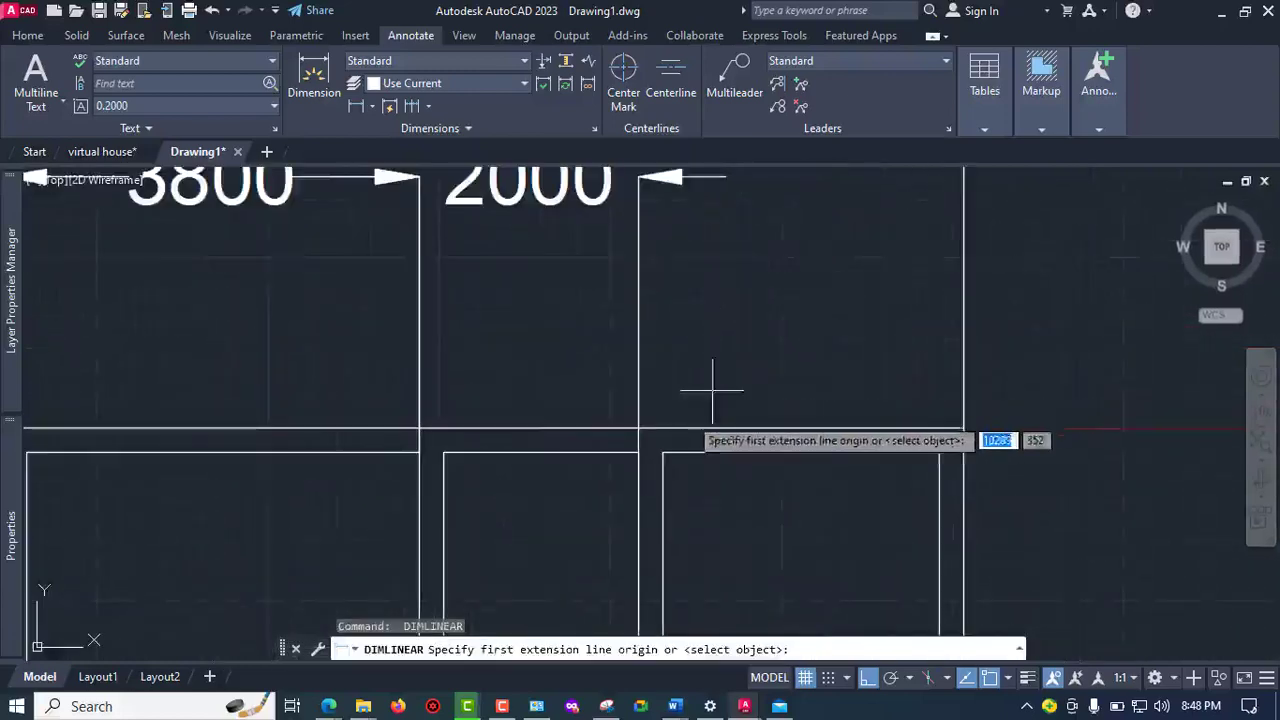
left_click(639, 452)
middle_click_drag(669, 245, 624, 352)
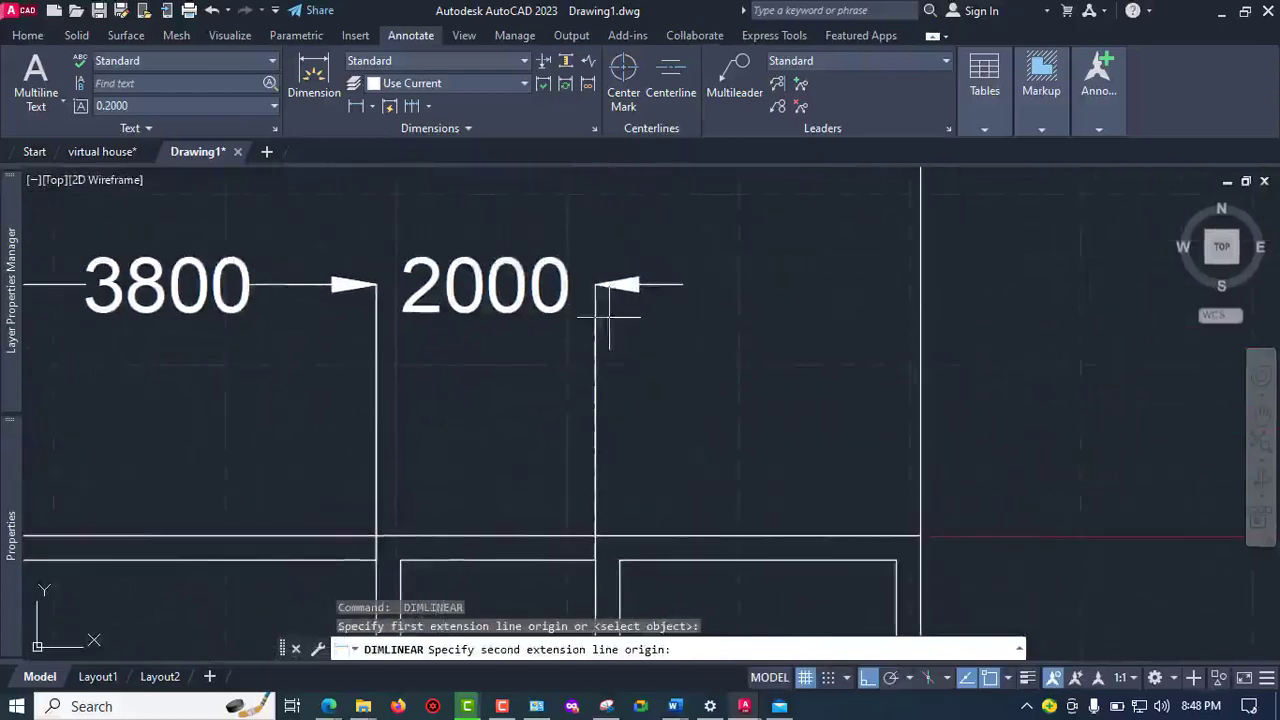
left_click(595, 286)
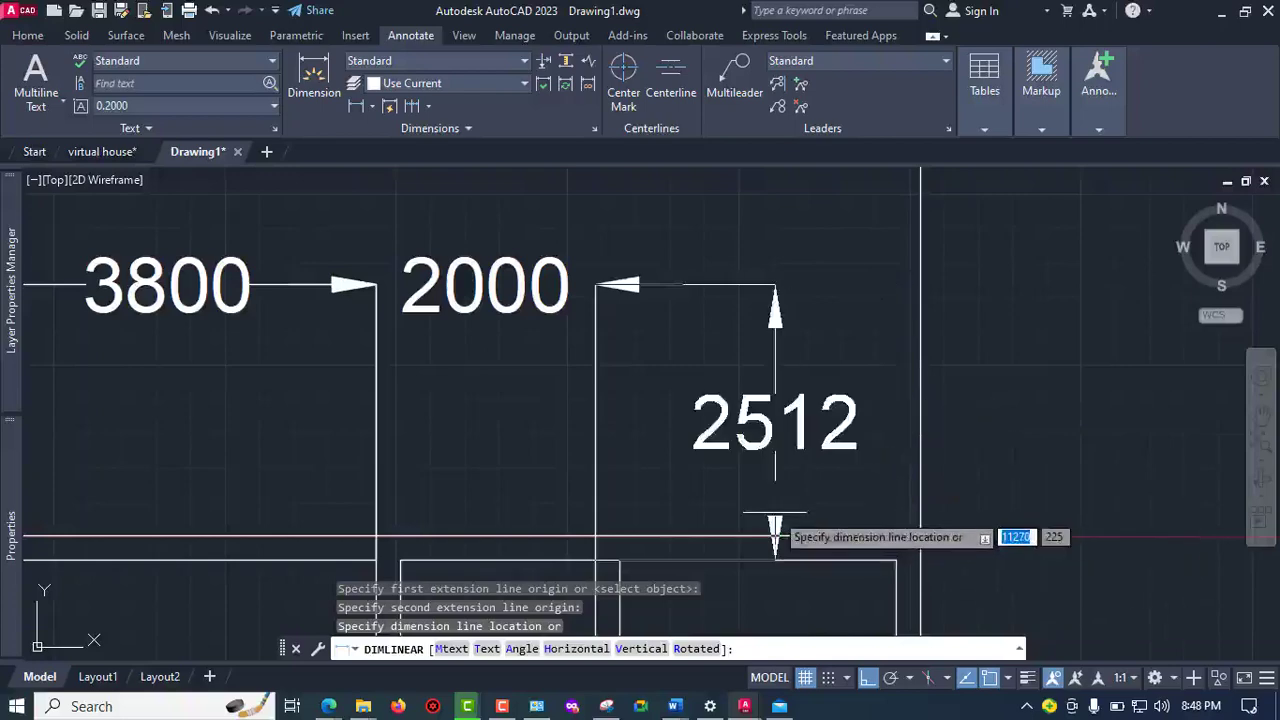
key("Escape")
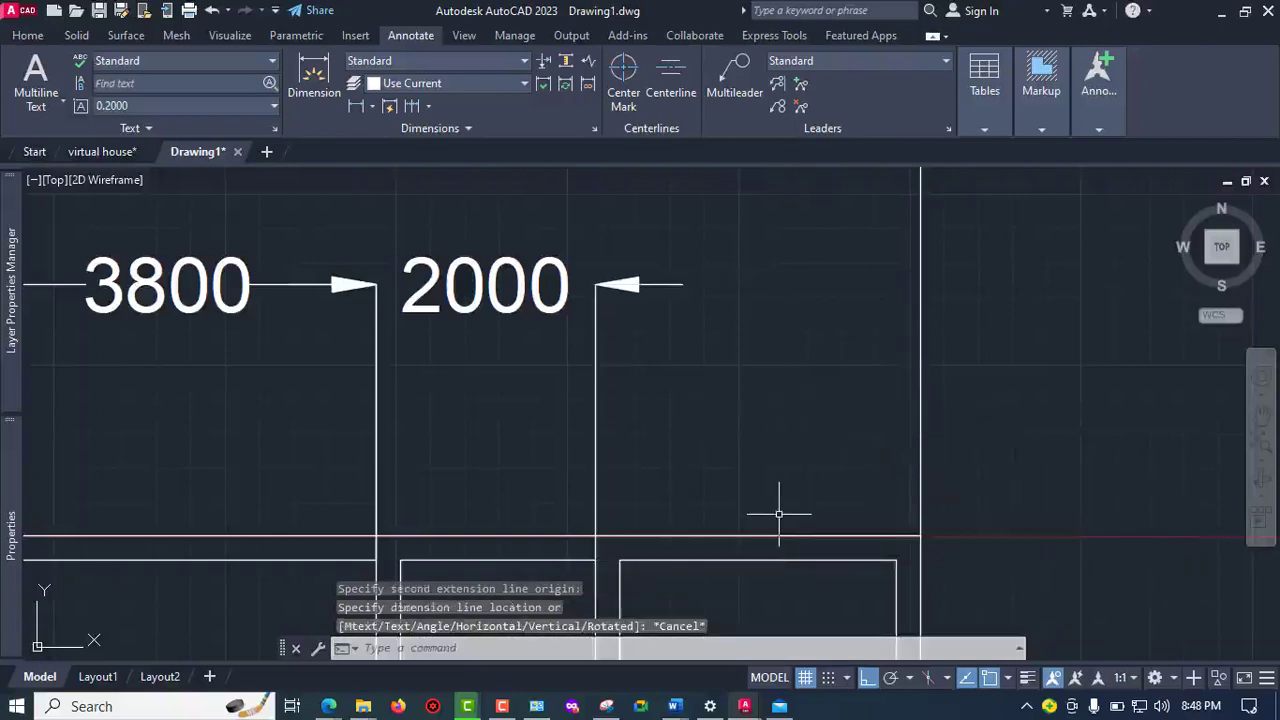
Dimension from the small third room's upper-right inner corner to the exterior wall's upper-right corner, in line with the previous room dimensions
key("Return")
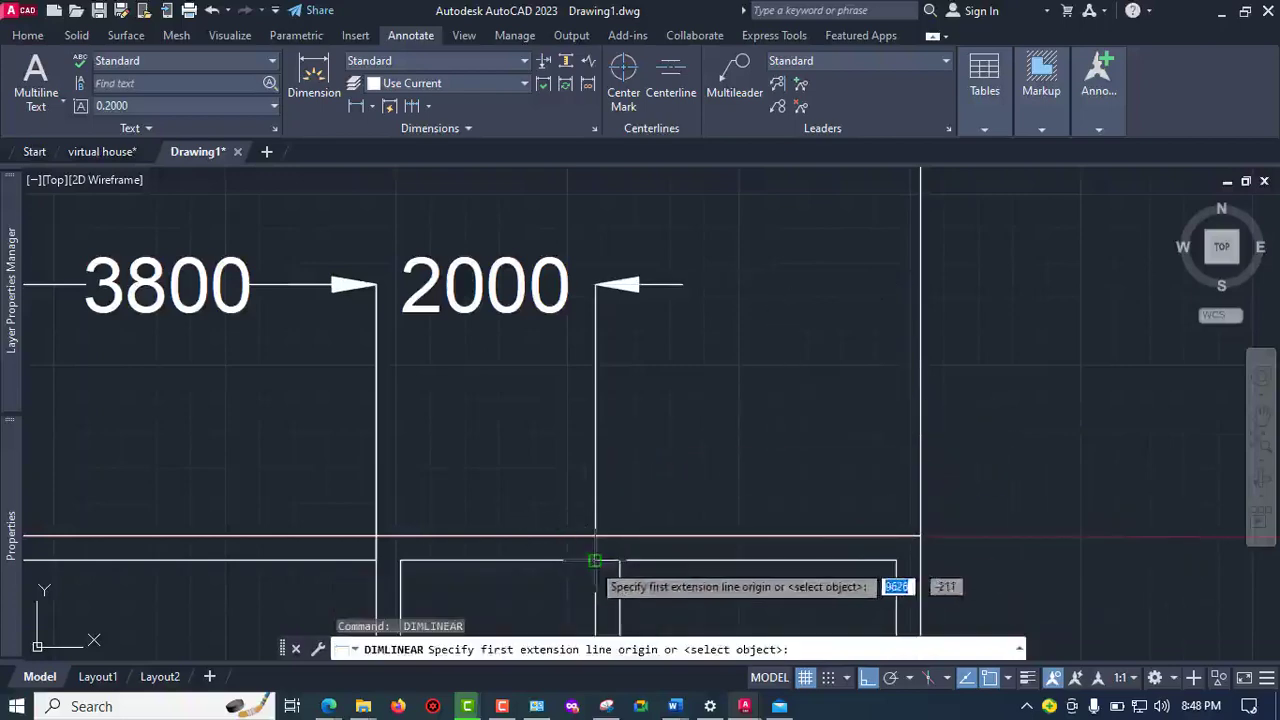
left_click(594, 561)
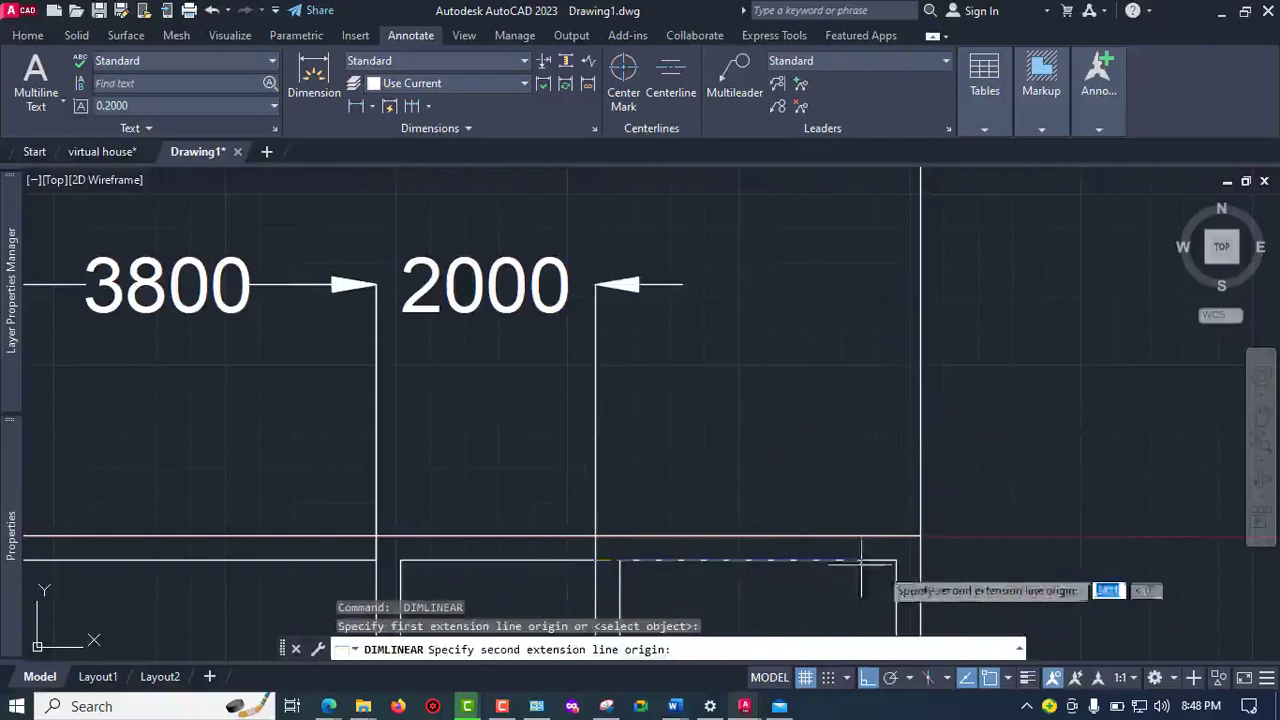
left_click(920, 535)
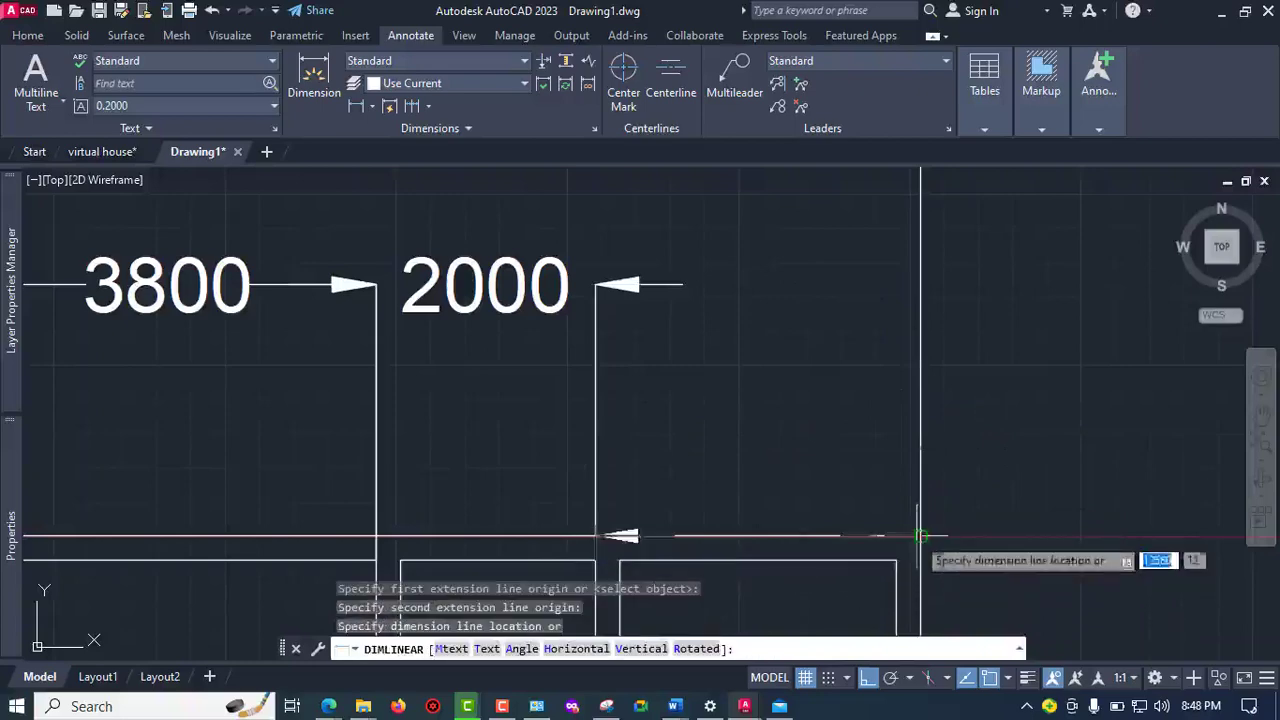
left_click(594, 285)
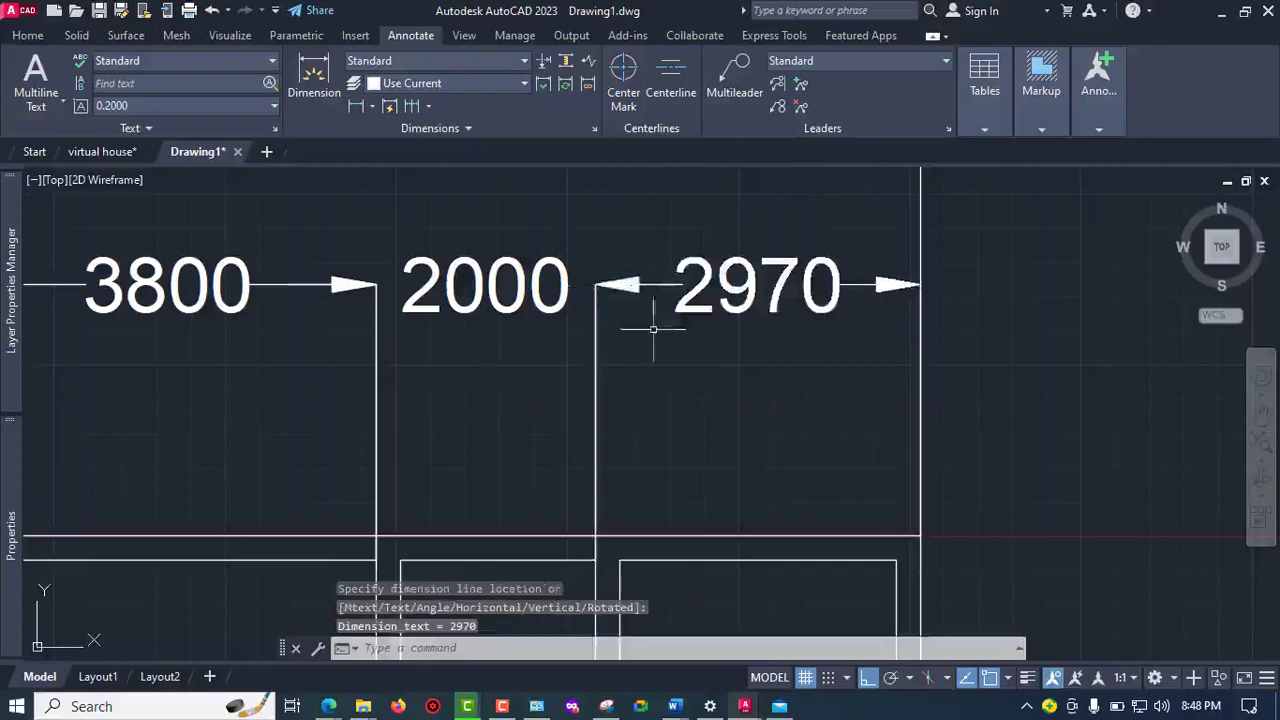
Delete the rightmost dimension in the row above the upper rooms
scroll(680, 362, "down", 8)
scroll(687, 374, "up", 4)
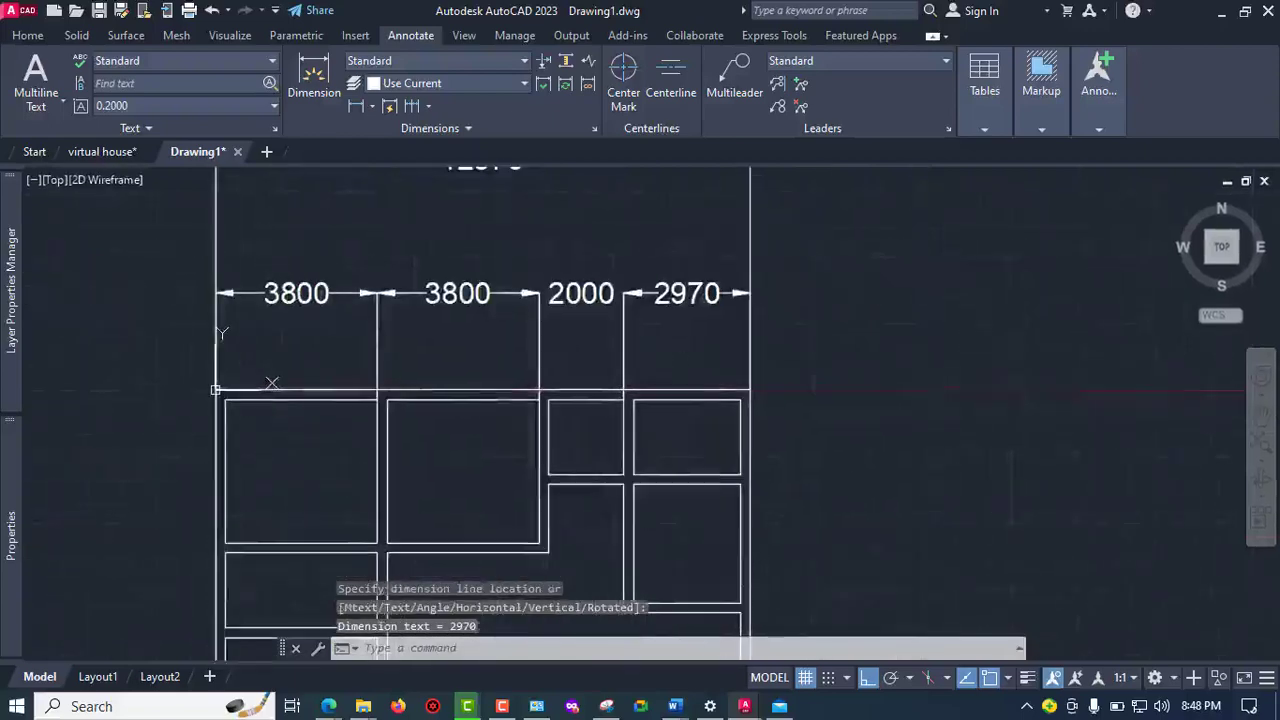
middle_click_drag(688, 380, 691, 390)
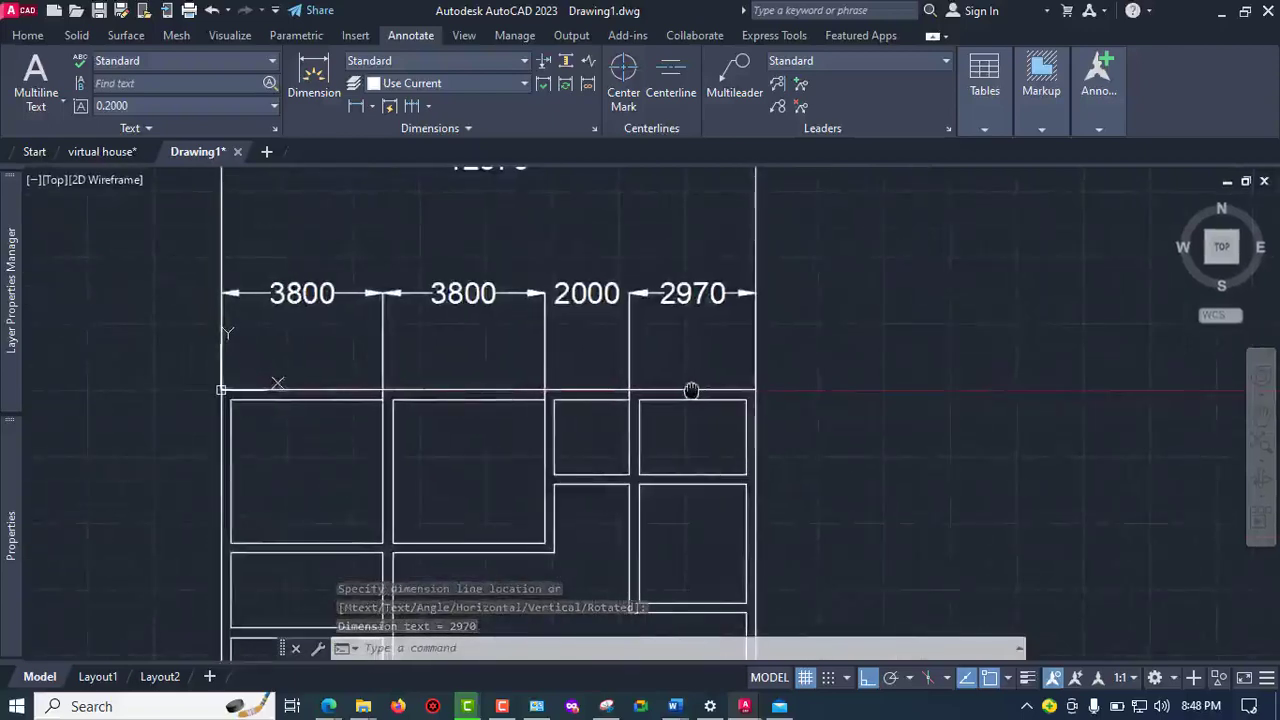
mouse_move(688, 296)
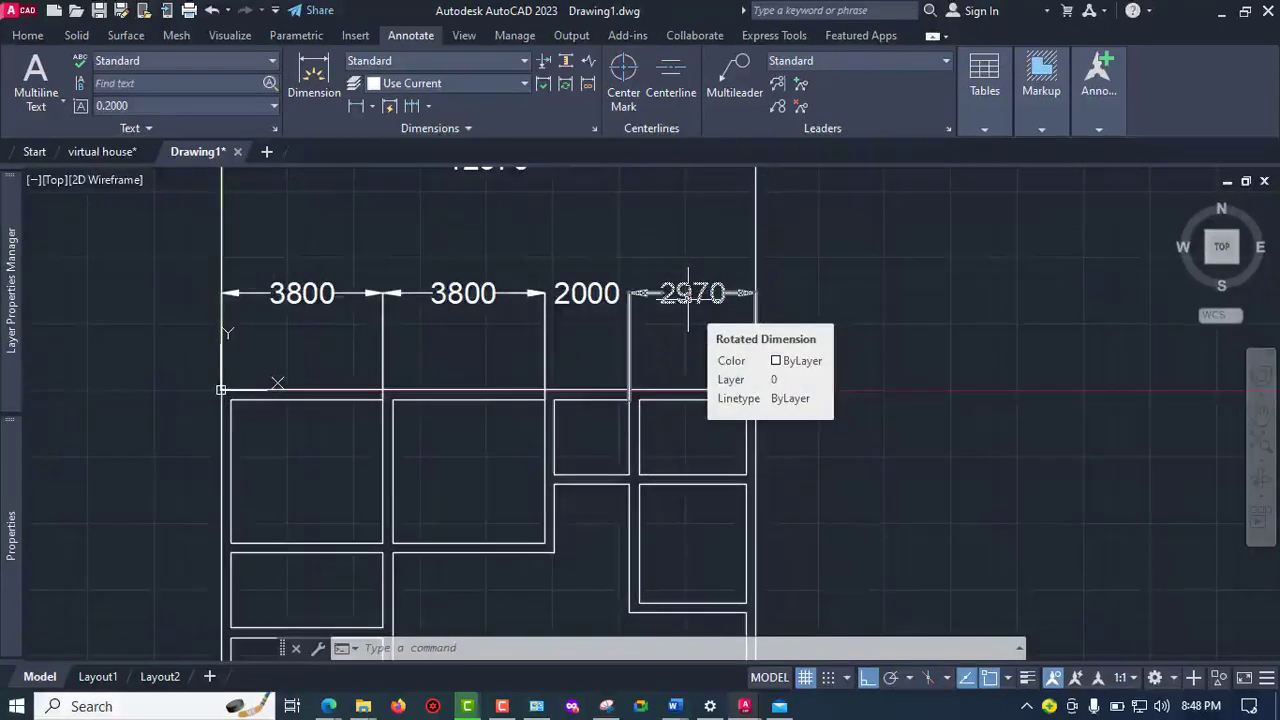
scroll(675, 341, "up", 4)
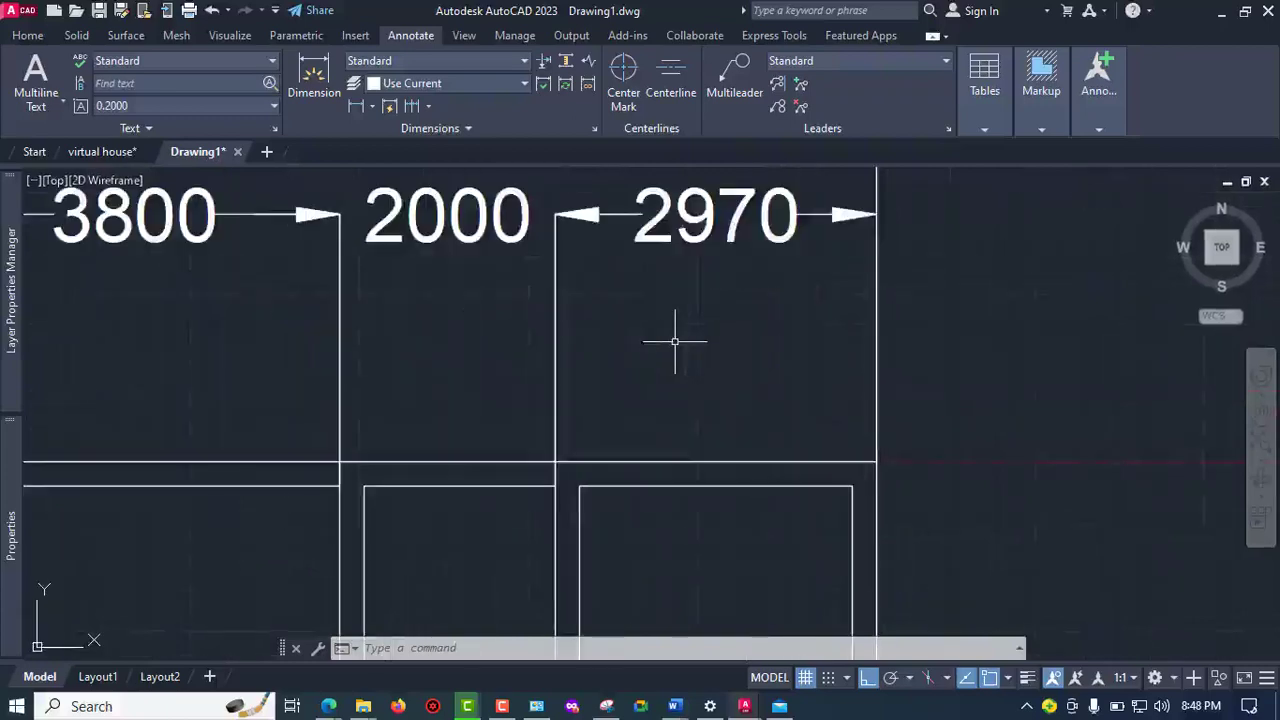
left_click(707, 220)
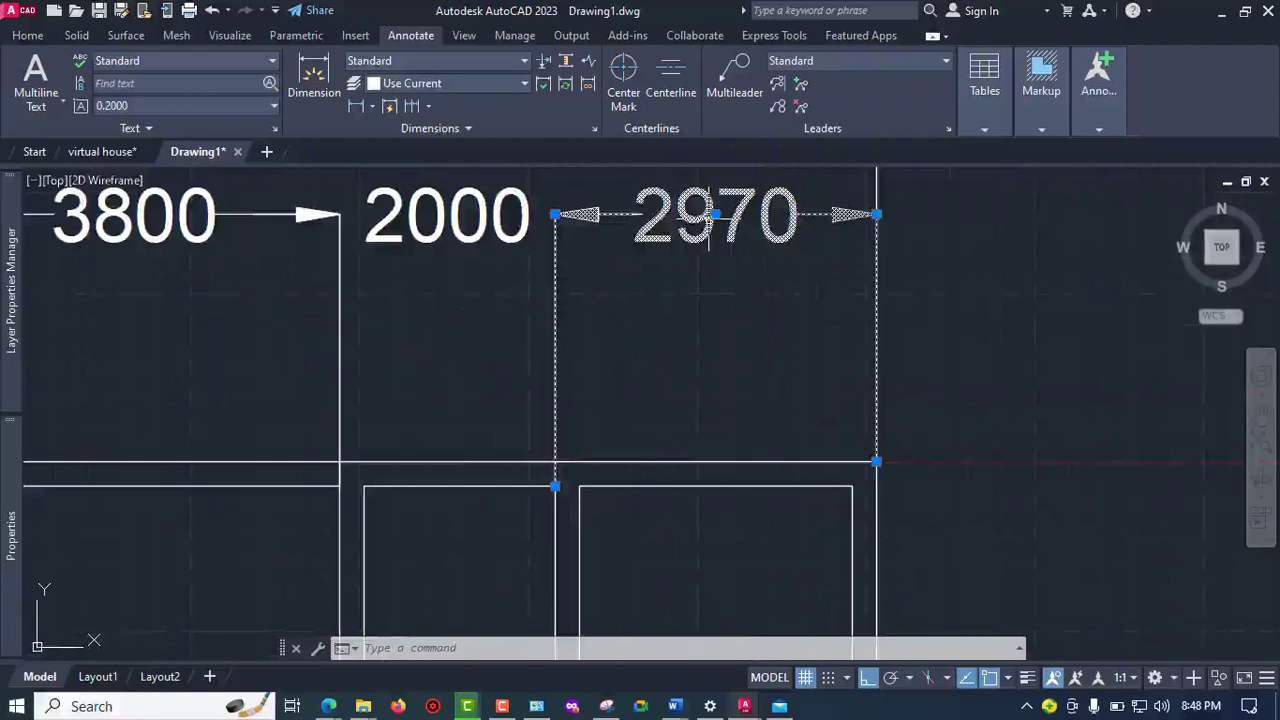
key("Delete")
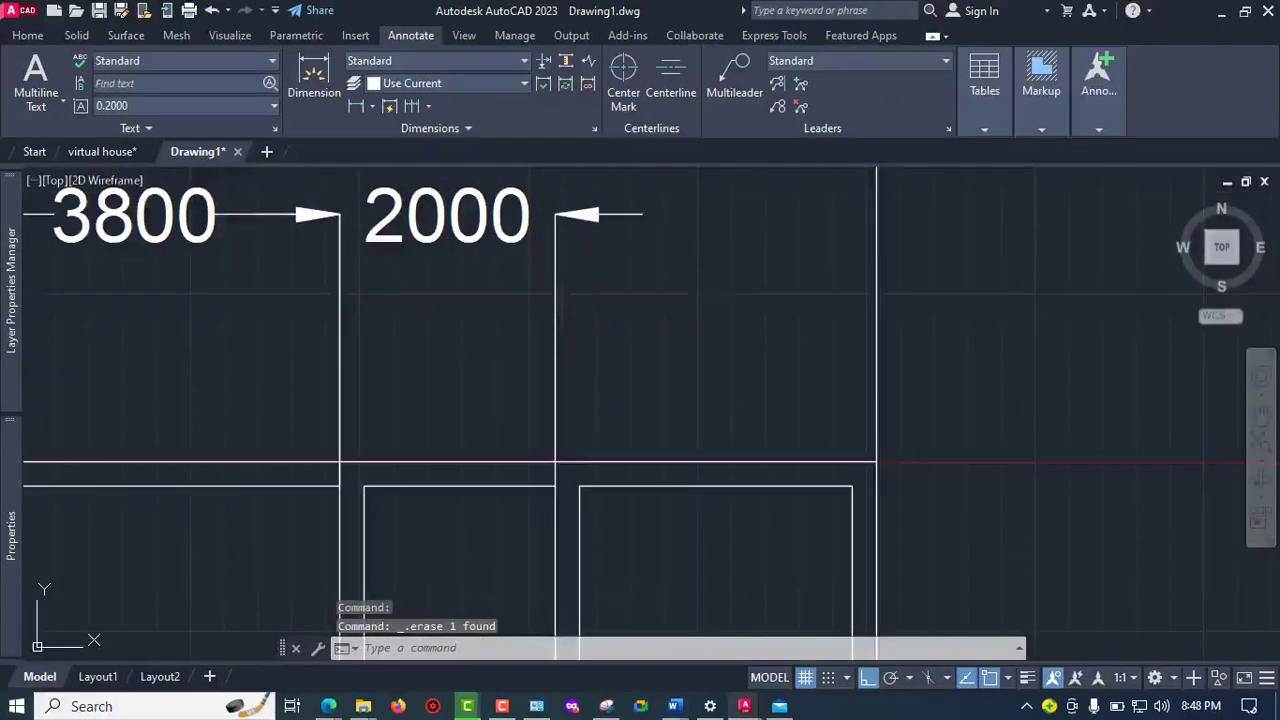
Add a horizontal linear dimension from the third upper room's upper-right inner corner to the house's upper-right outer corner, aligned with the existing dimension row
right_click(730, 298)
mouse_move(842, 326)
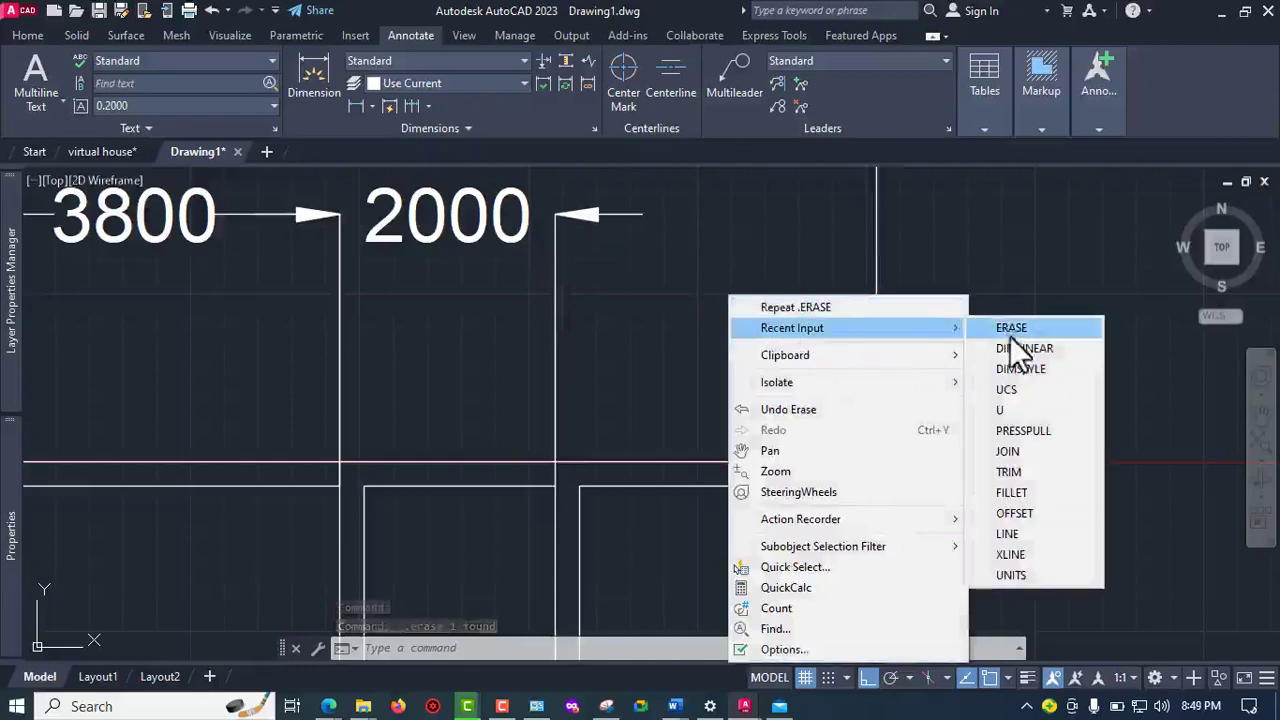
left_click(1018, 349)
scroll(578, 470, "up", 3)
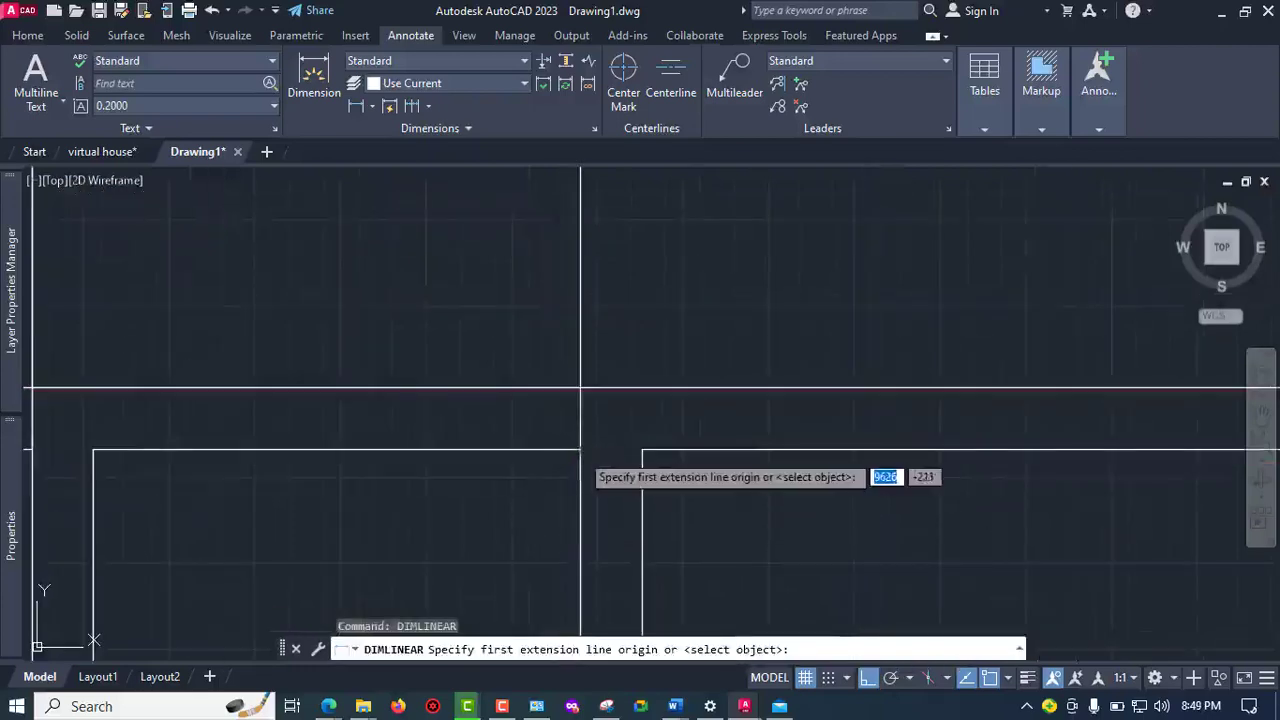
left_click(580, 450)
scroll(586, 457, "down", 3)
scroll(757, 457, "up", 3)
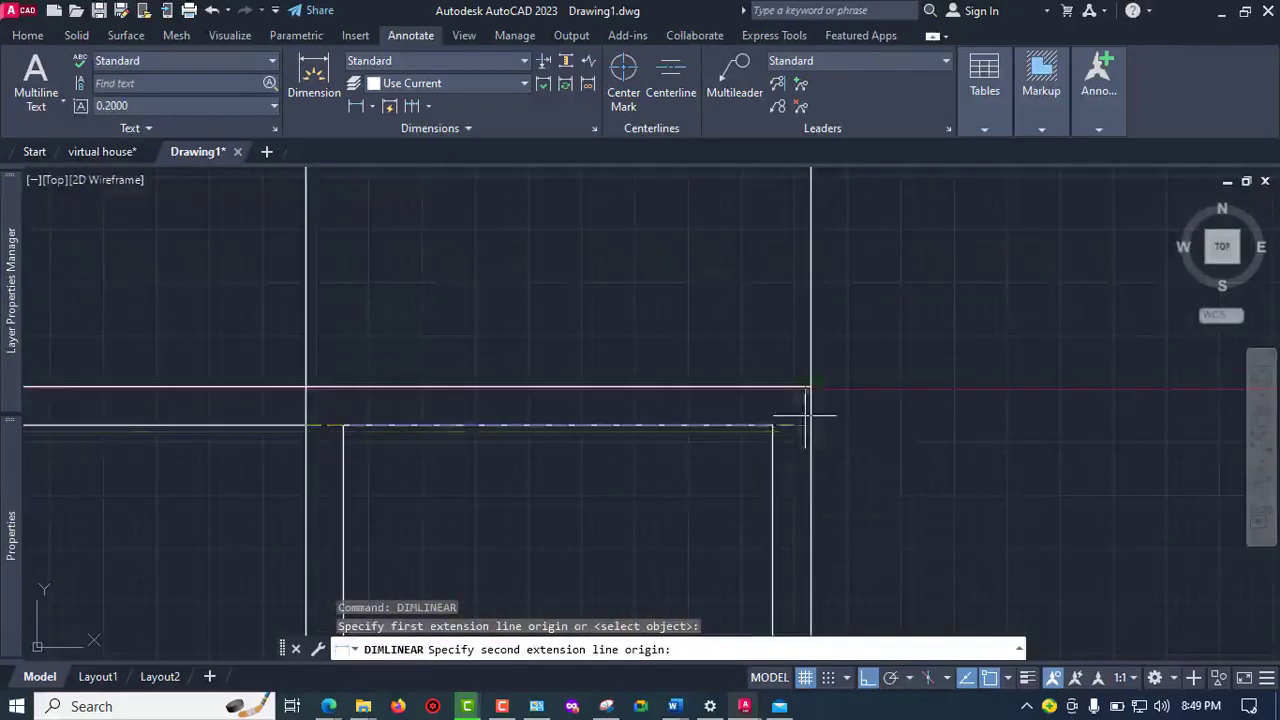
scroll(809, 410, "up", 10)
middle_click_drag(804, 362, 768, 622)
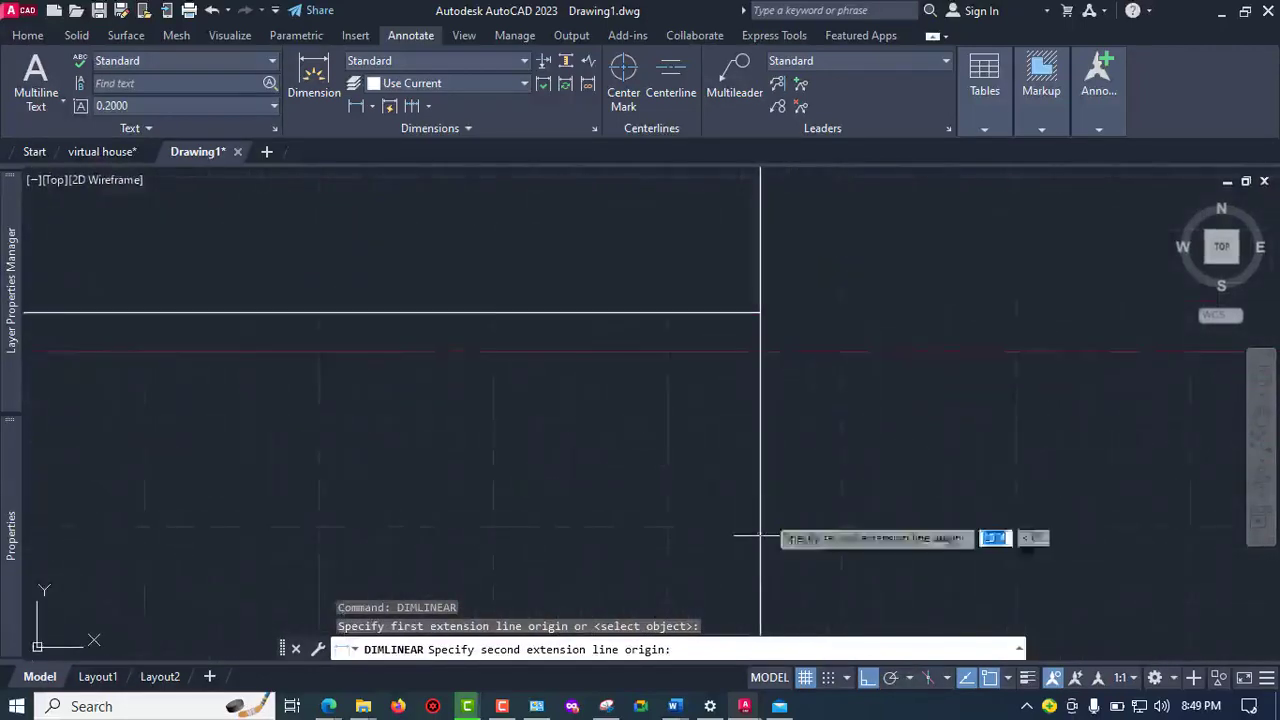
left_click(760, 313)
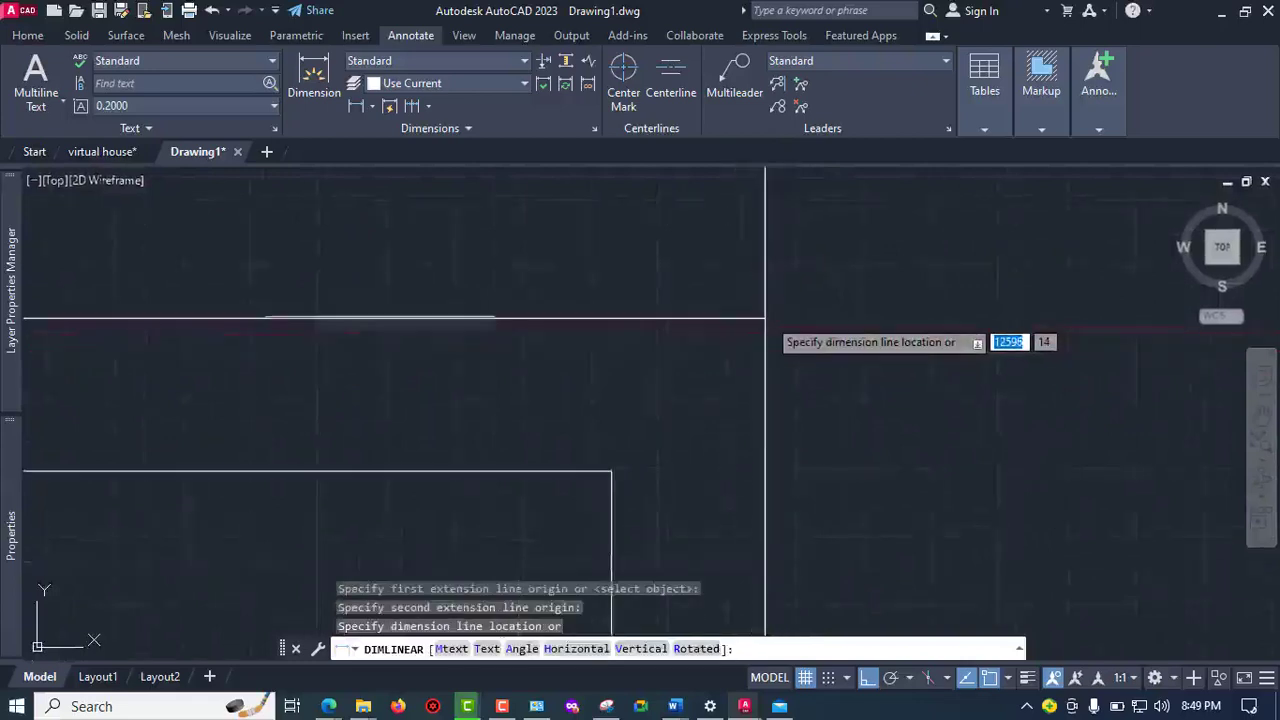
scroll(766, 340, "down", 6)
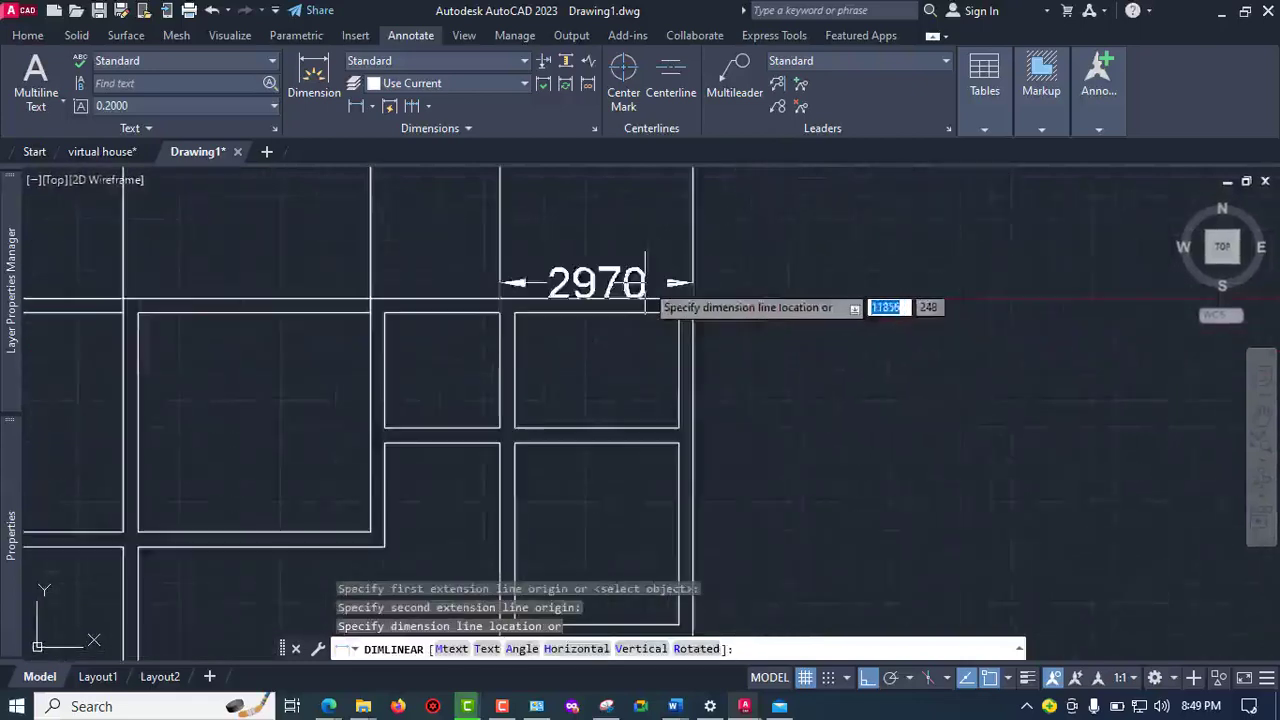
mouse_move(650, 427)
middle_mouse_down()
mouse_move(696, 357)
mouse_move(734, 435)
middle_mouse_up()
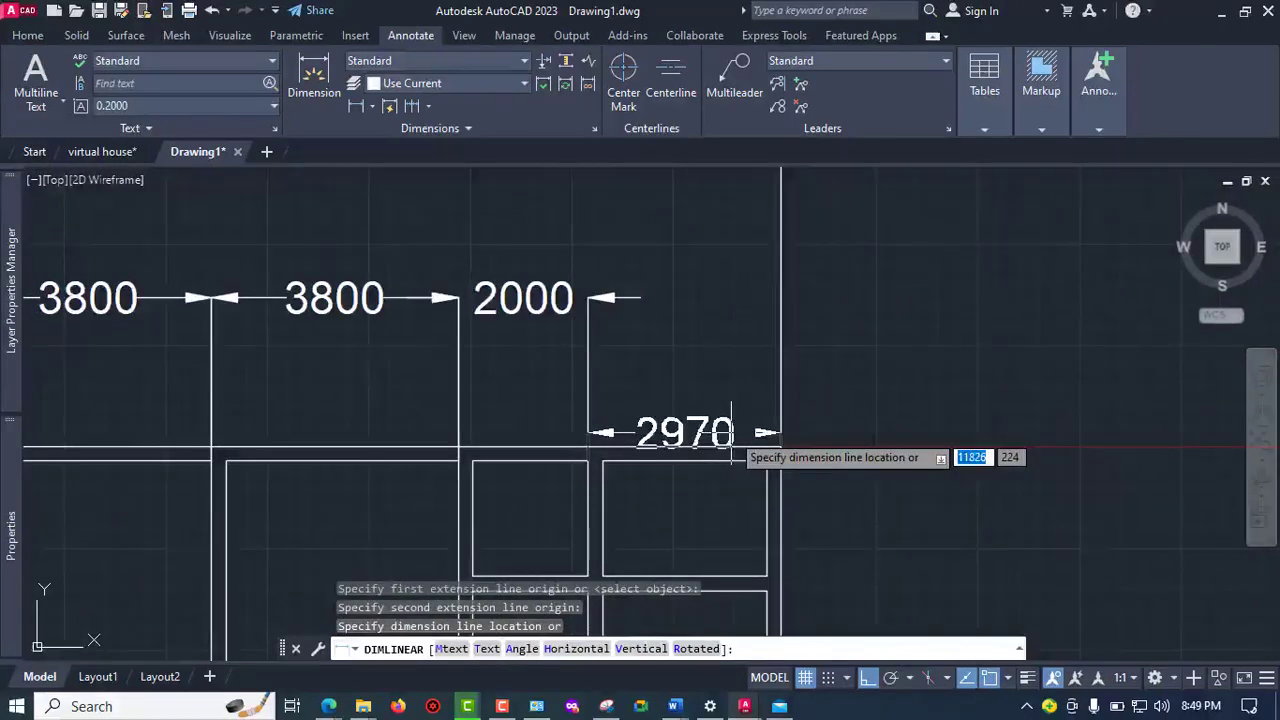
scroll(651, 363, "up", 5)
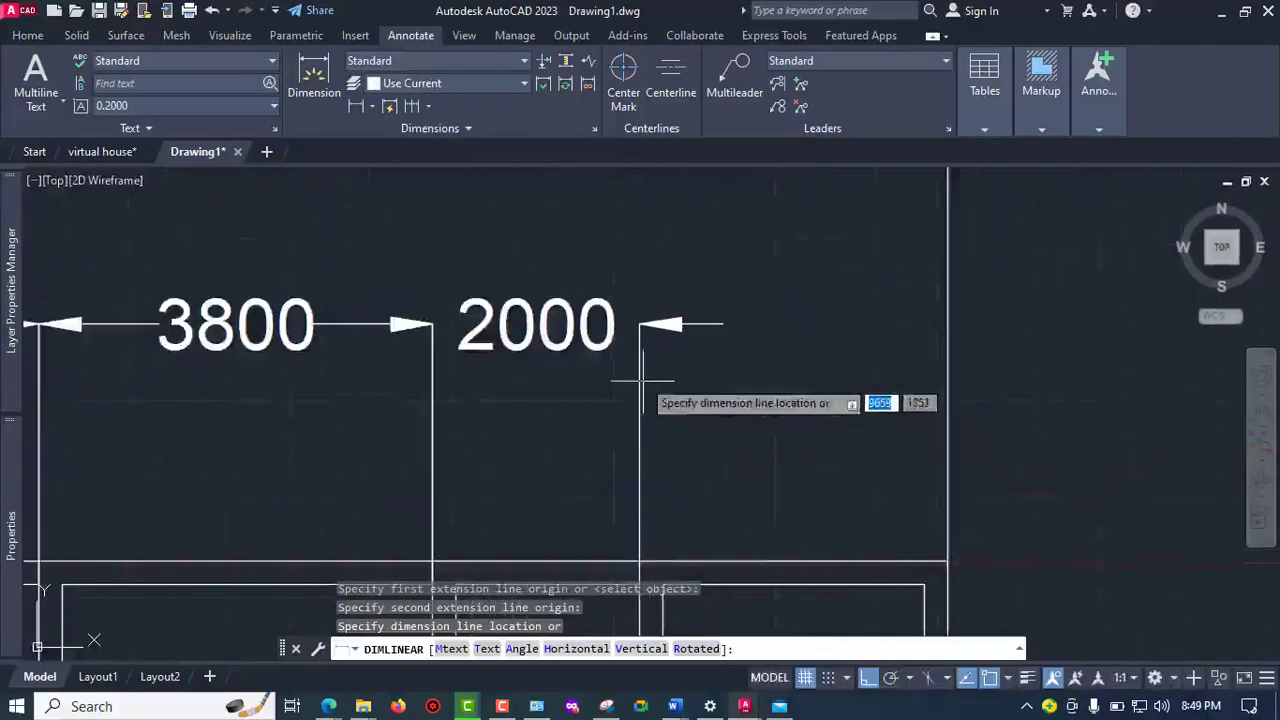
left_click(625, 234)
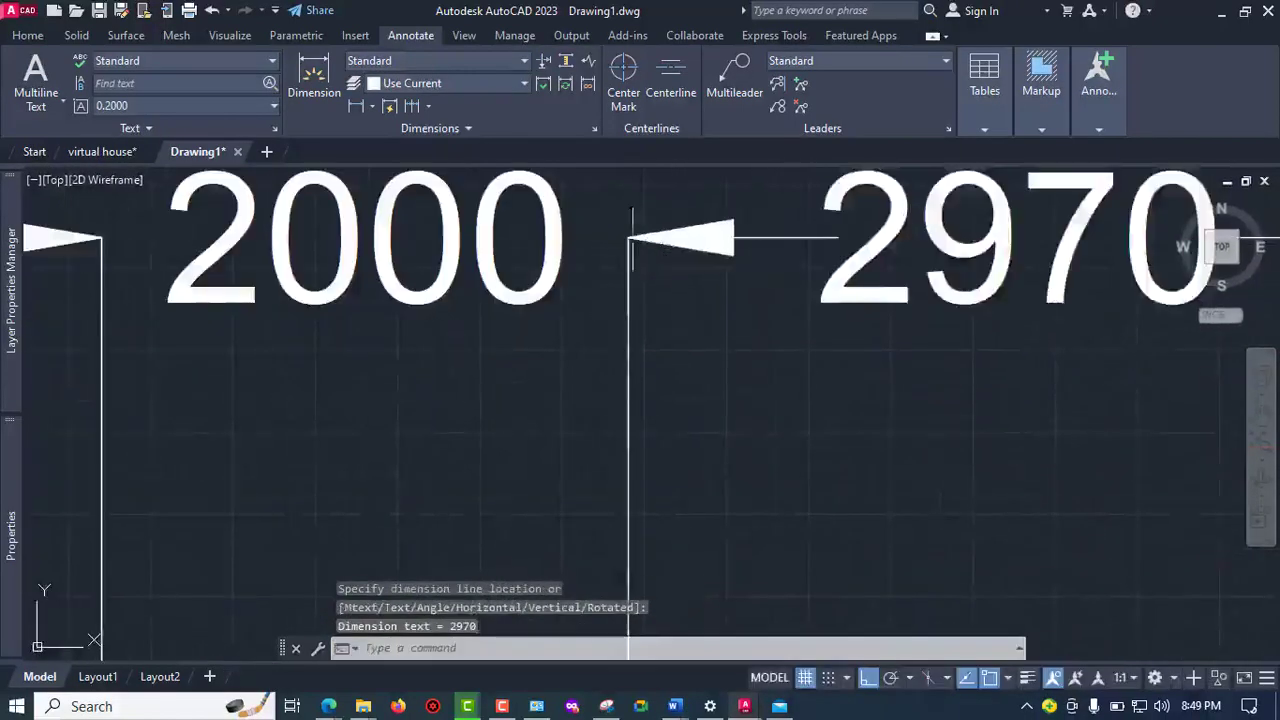
Dimension vertically from the house's upper-right outer corner to the upper-right inner corner of the second right-hand room, with the line outside the right wall
scroll(662, 289, "down", 3)
scroll(625, 500, "up", 5)
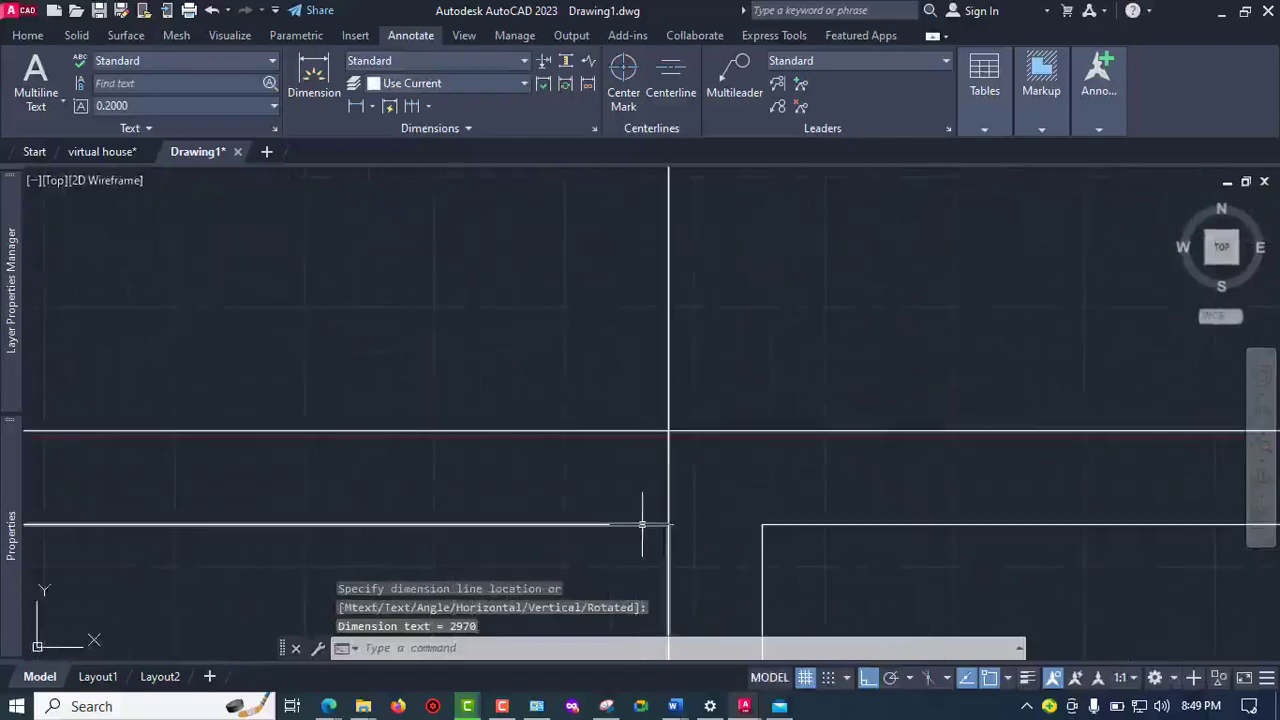
scroll(658, 501, "down", 5)
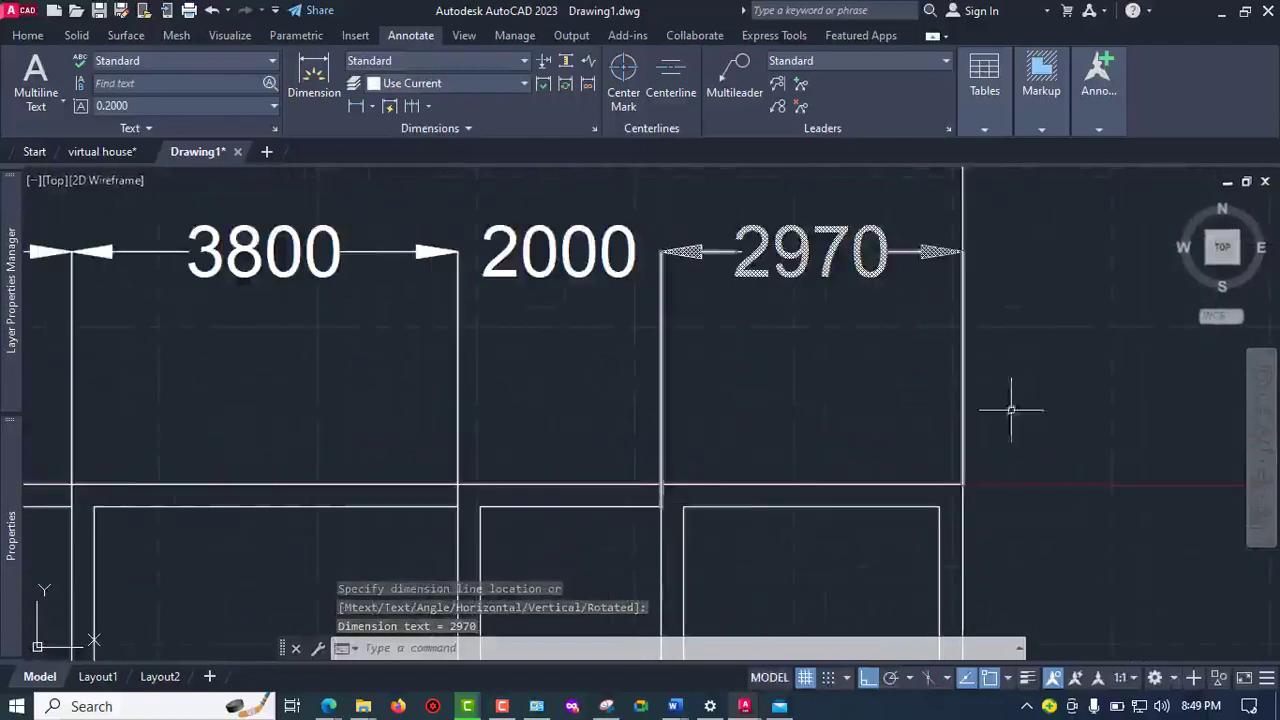
scroll(974, 420, "down", 2)
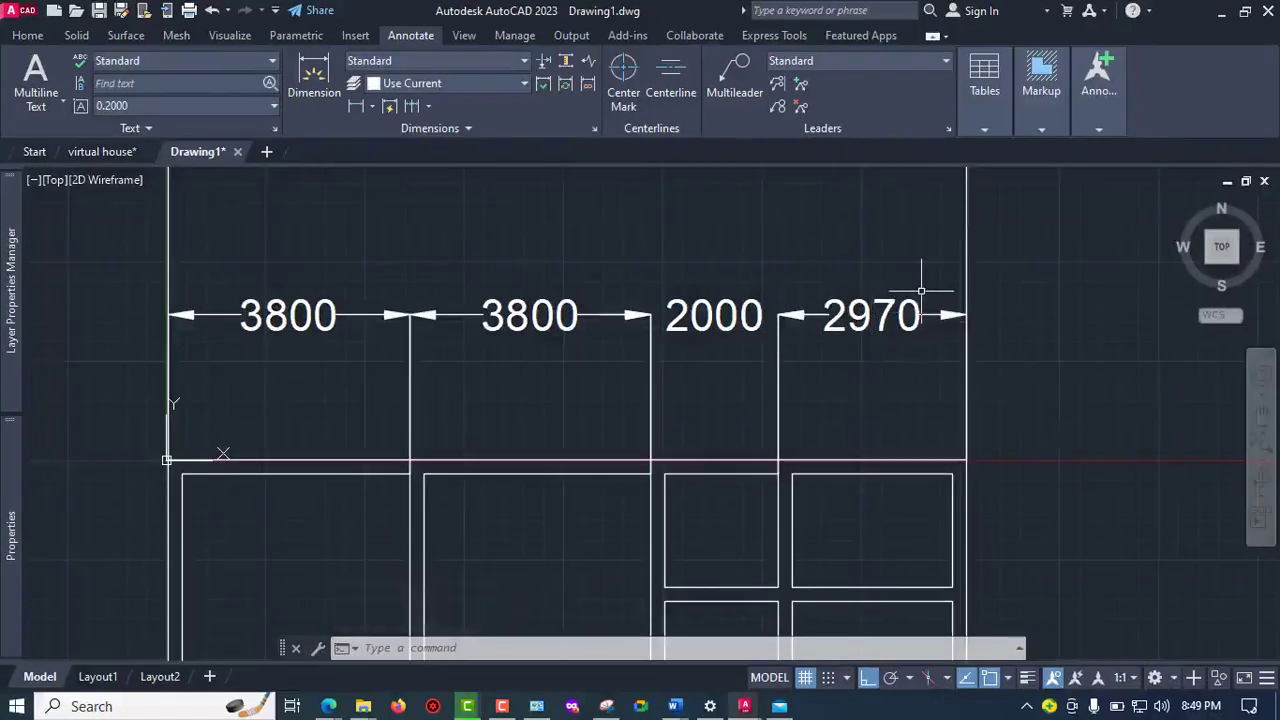
scroll(965, 384, "down", 2)
middle_click_drag(915, 444, 760, 277)
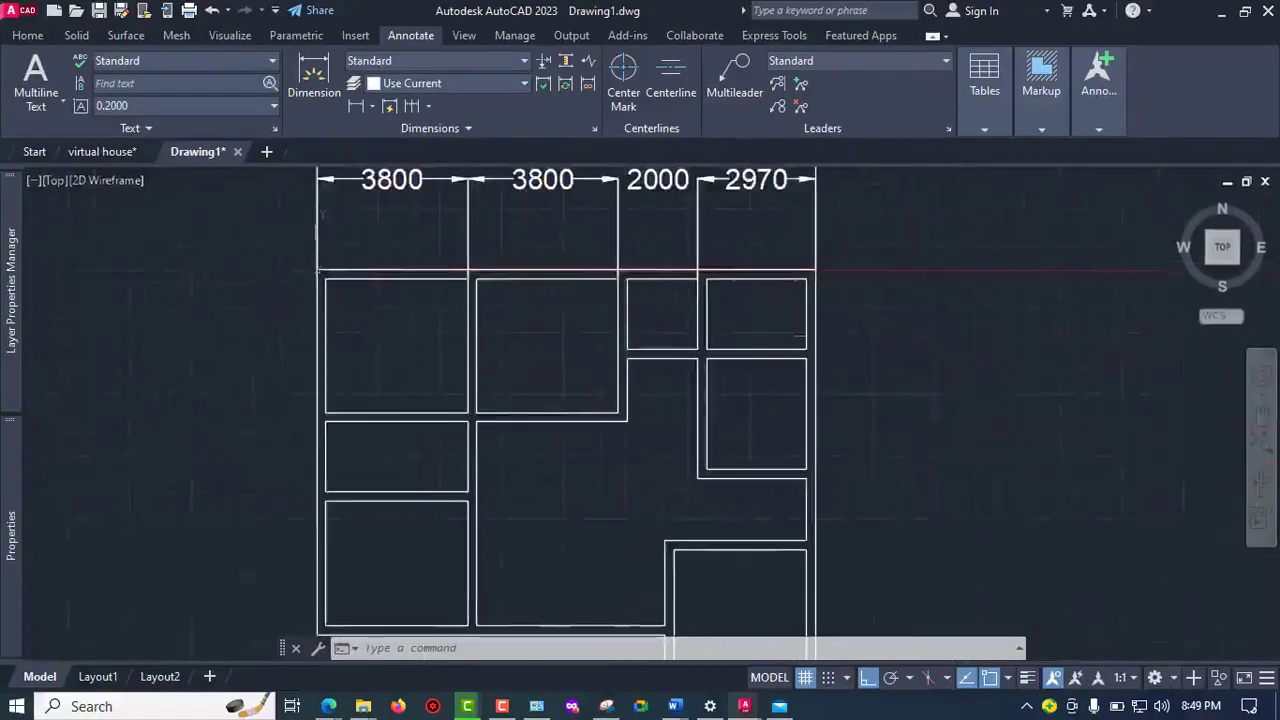
scroll(800, 368, "down", 2)
key("Return")
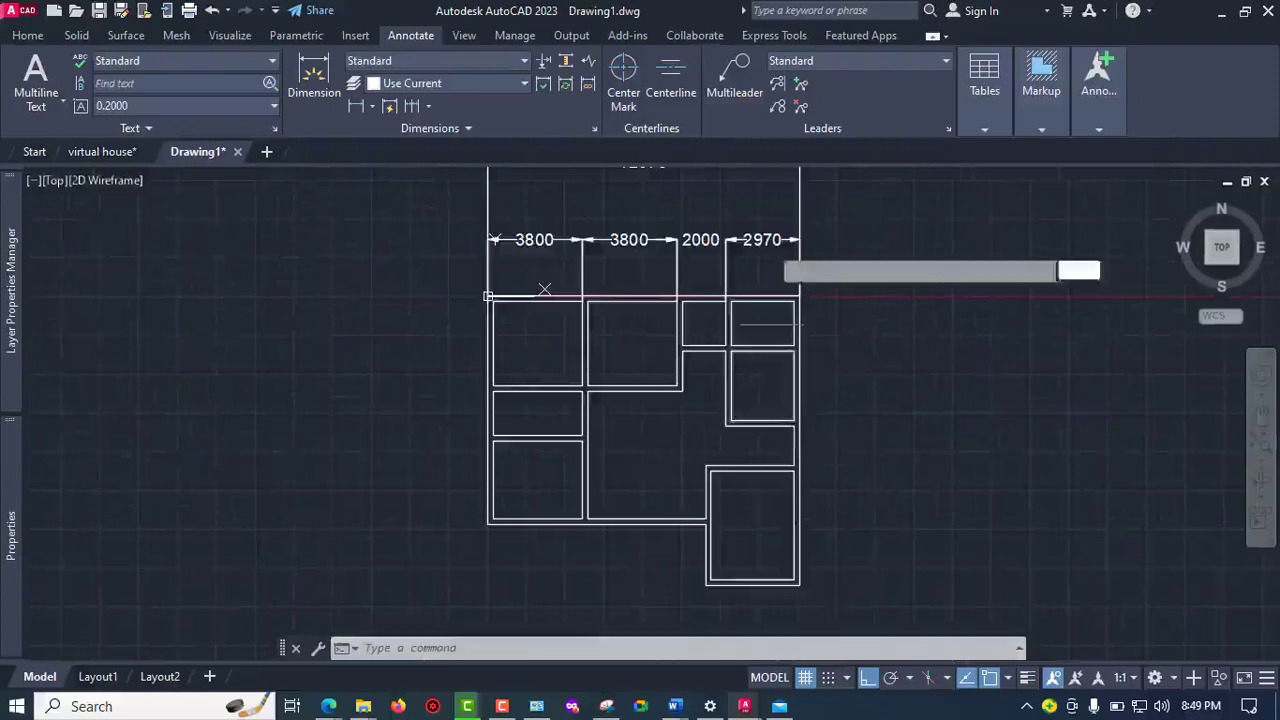
scroll(753, 206, "up", 4)
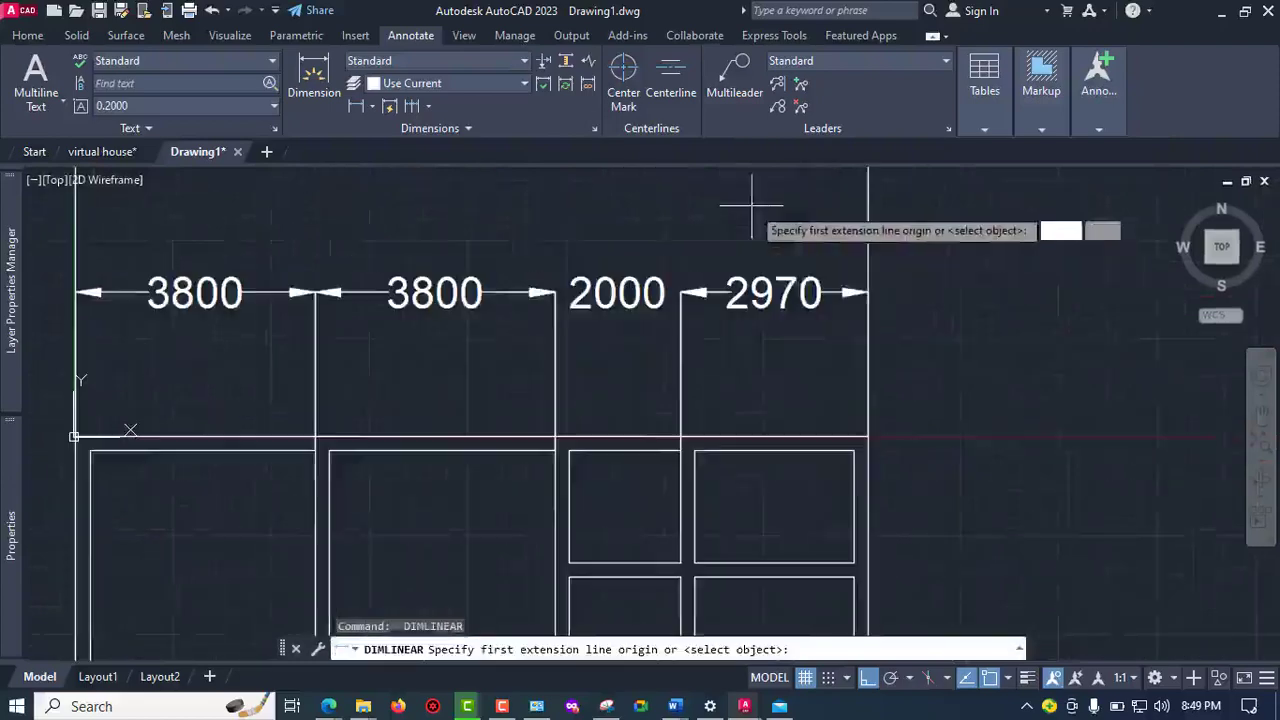
left_click(868, 435)
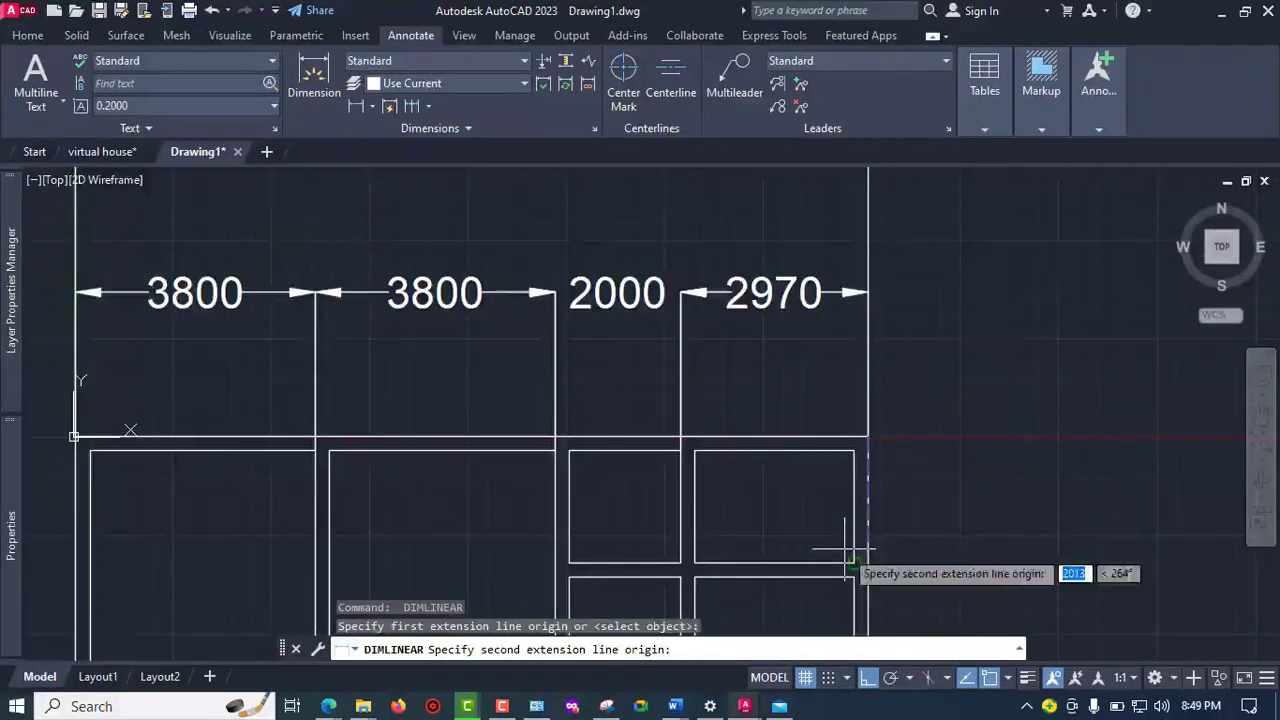
scroll(857, 571, "up", 4)
middle_click_drag(846, 560, 862, 393)
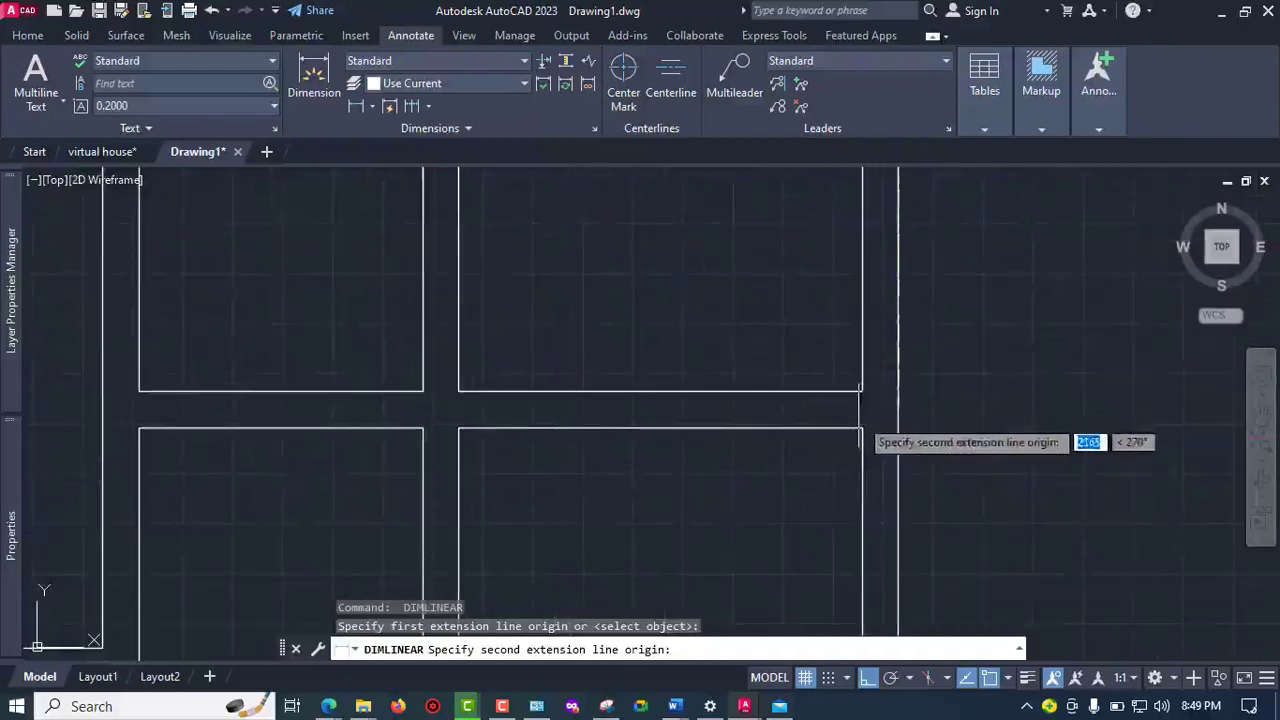
left_click(861, 429)
scroll(860, 430, "down", 2)
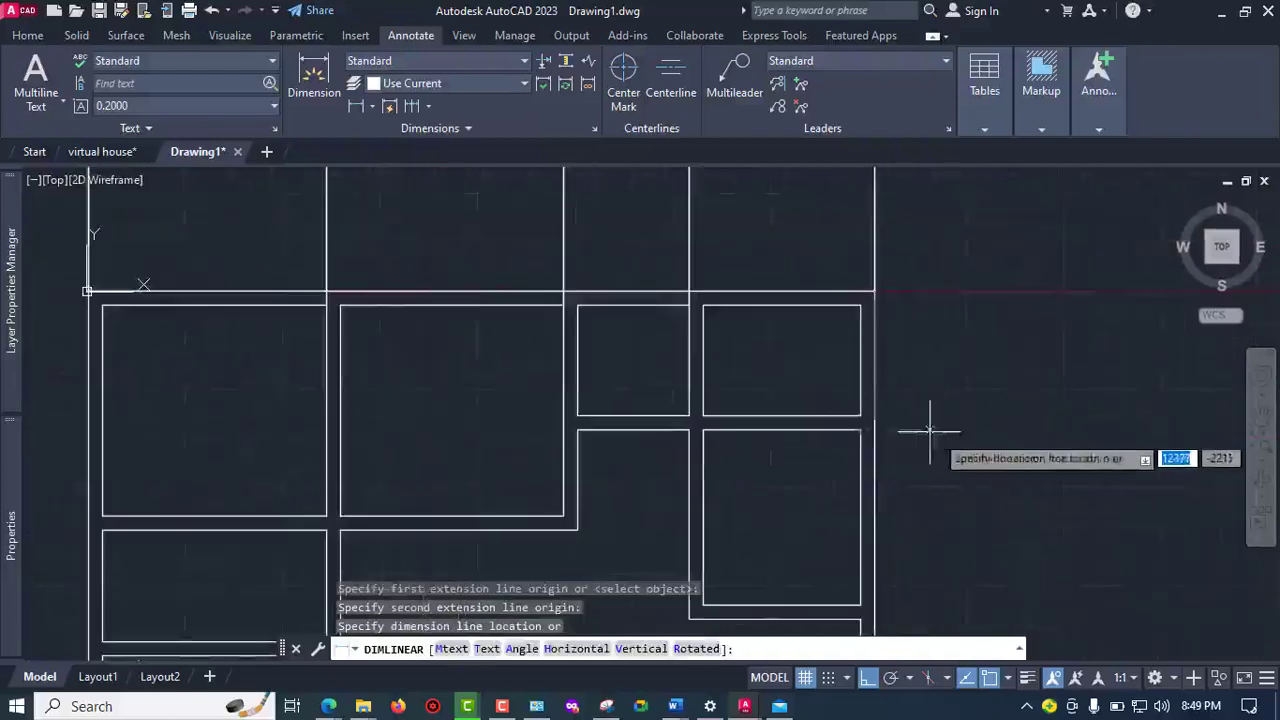
left_click(1030, 360)
key("Return")
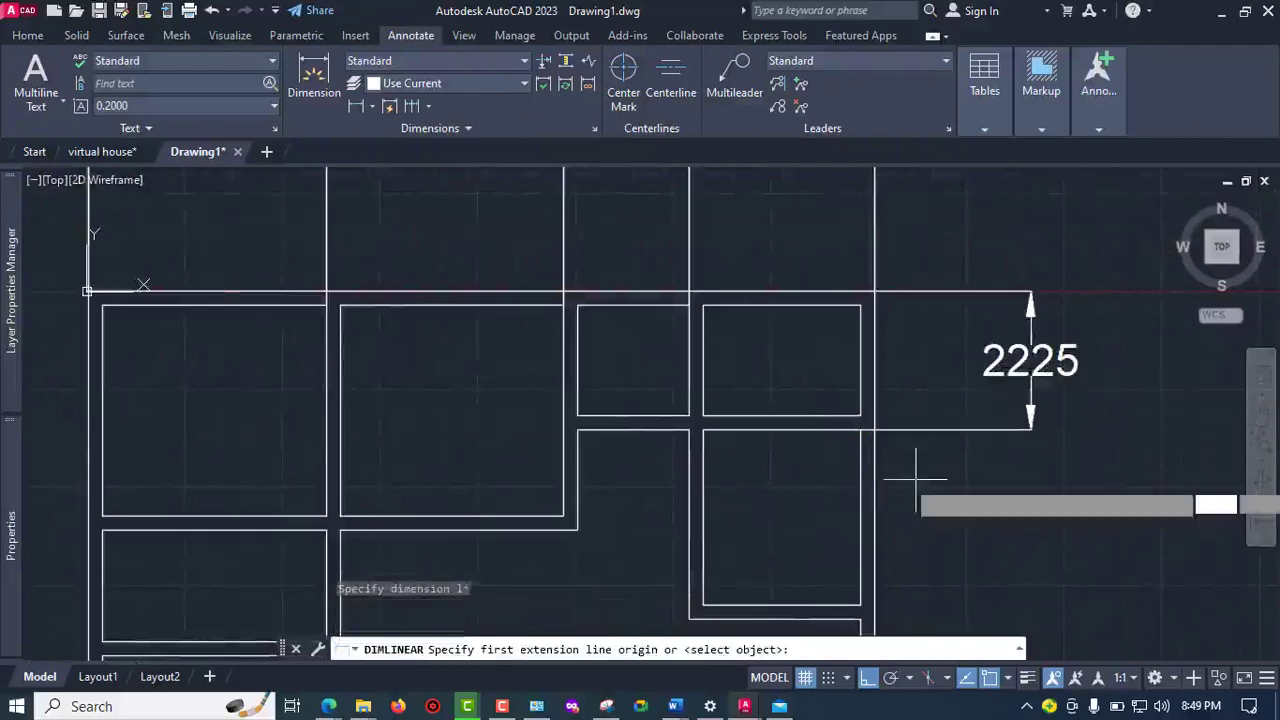
middle_click_drag(914, 471, 926, 375)
scroll(885, 325, "up", 2)
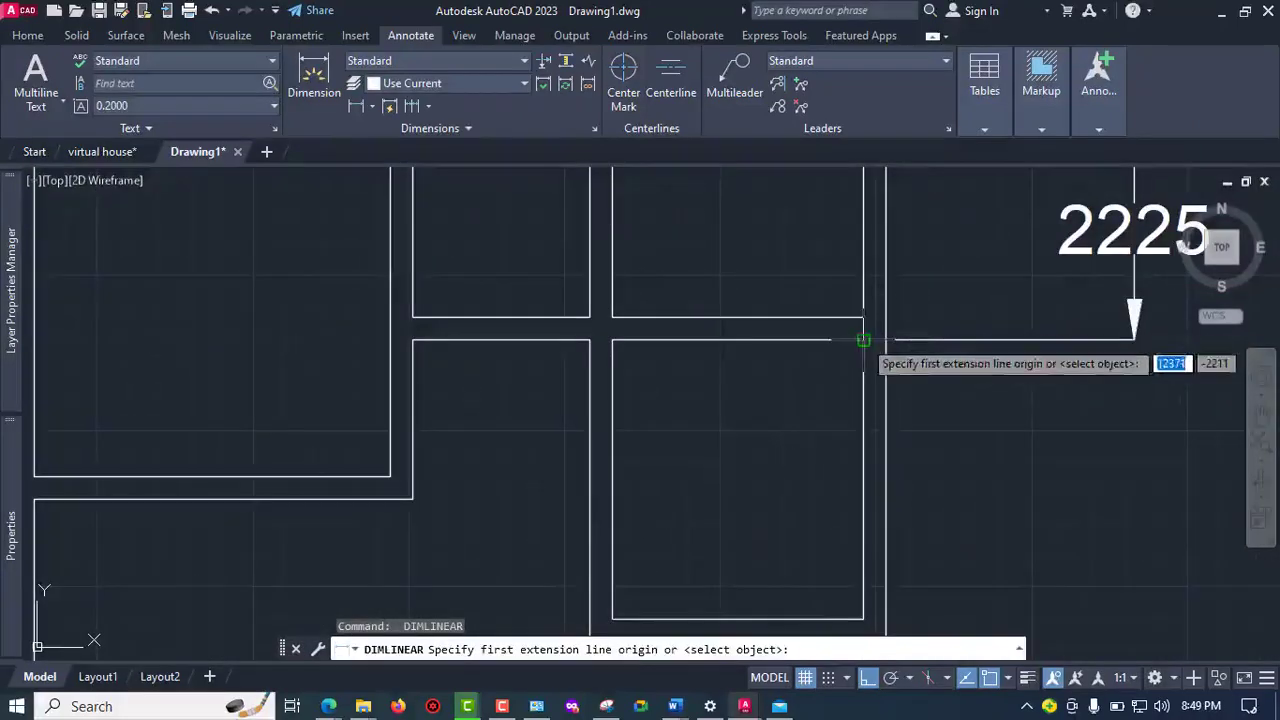
left_click(864, 340)
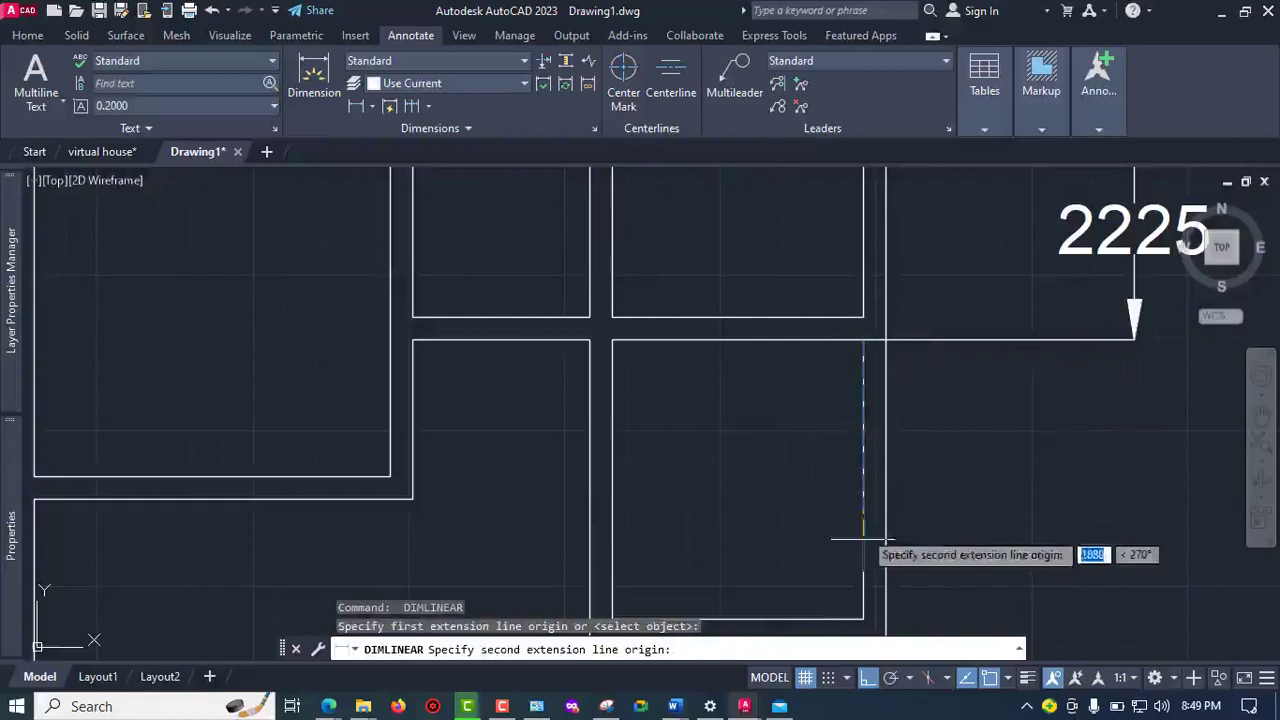
middle_click_drag(857, 537, 843, 323)
middle_click_drag(843, 402, 741, 601)
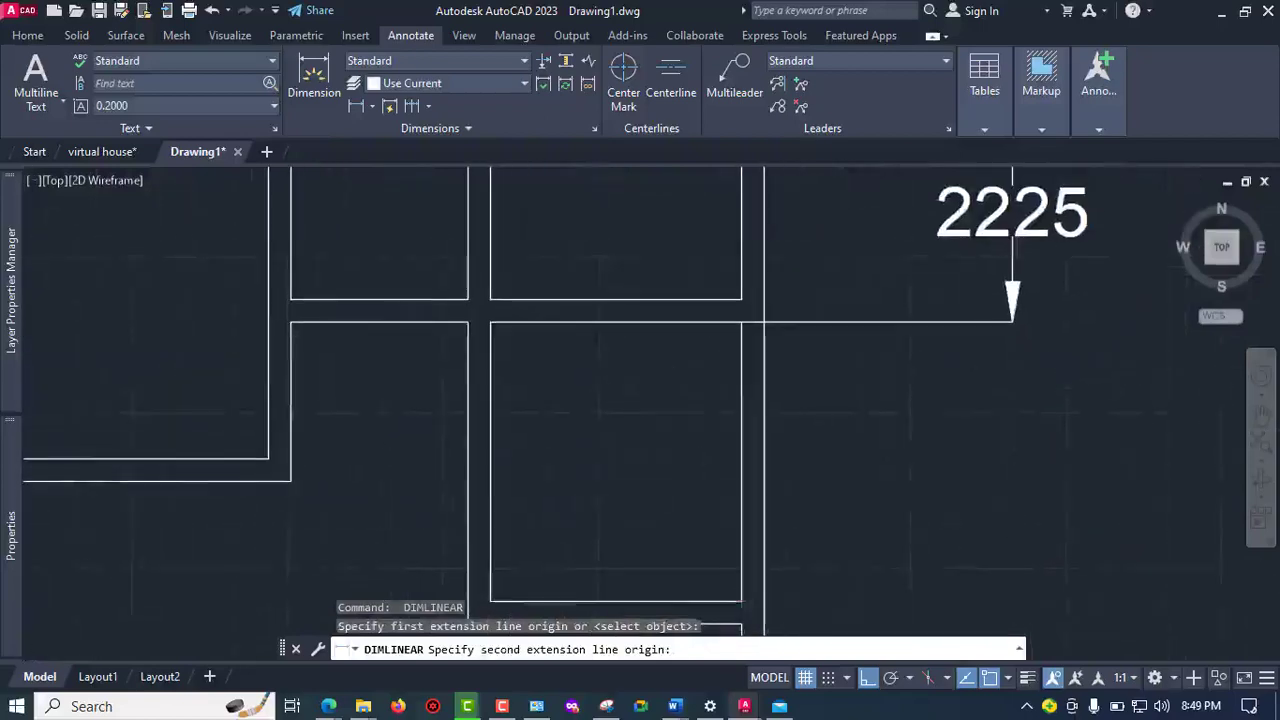
scroll(777, 543, "down", 4)
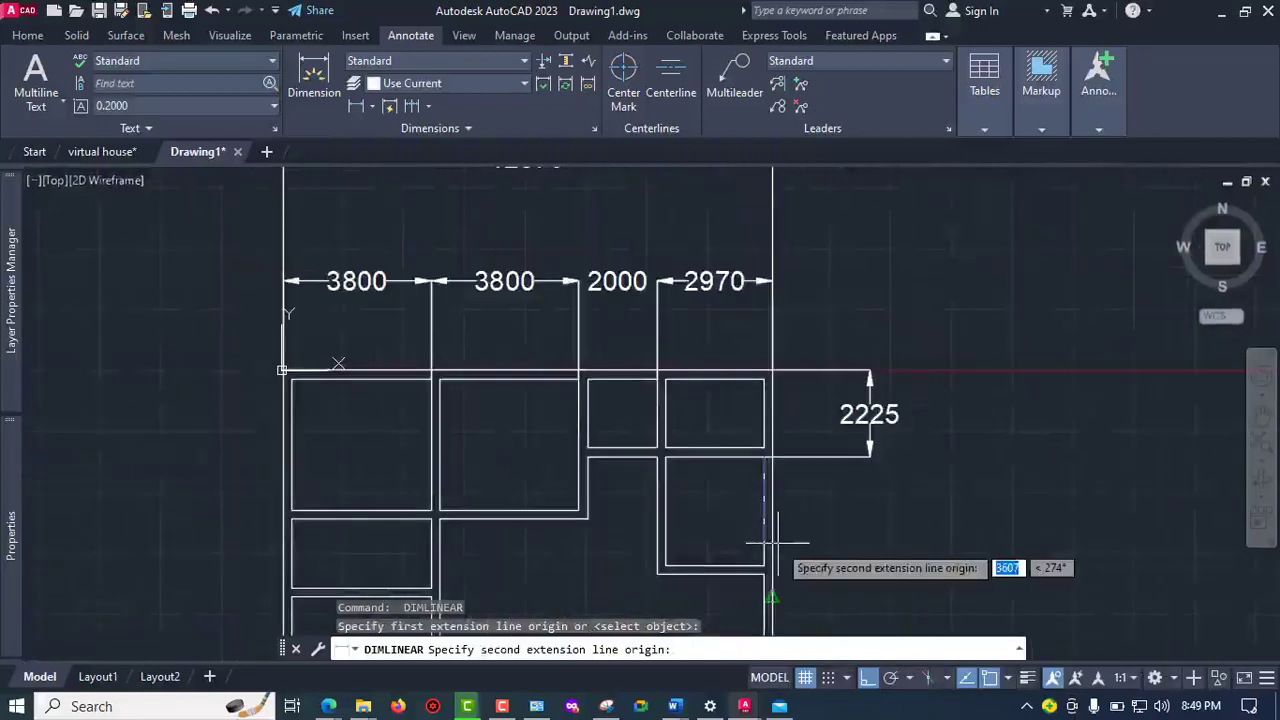
middle_click_drag(777, 543, 793, 471)
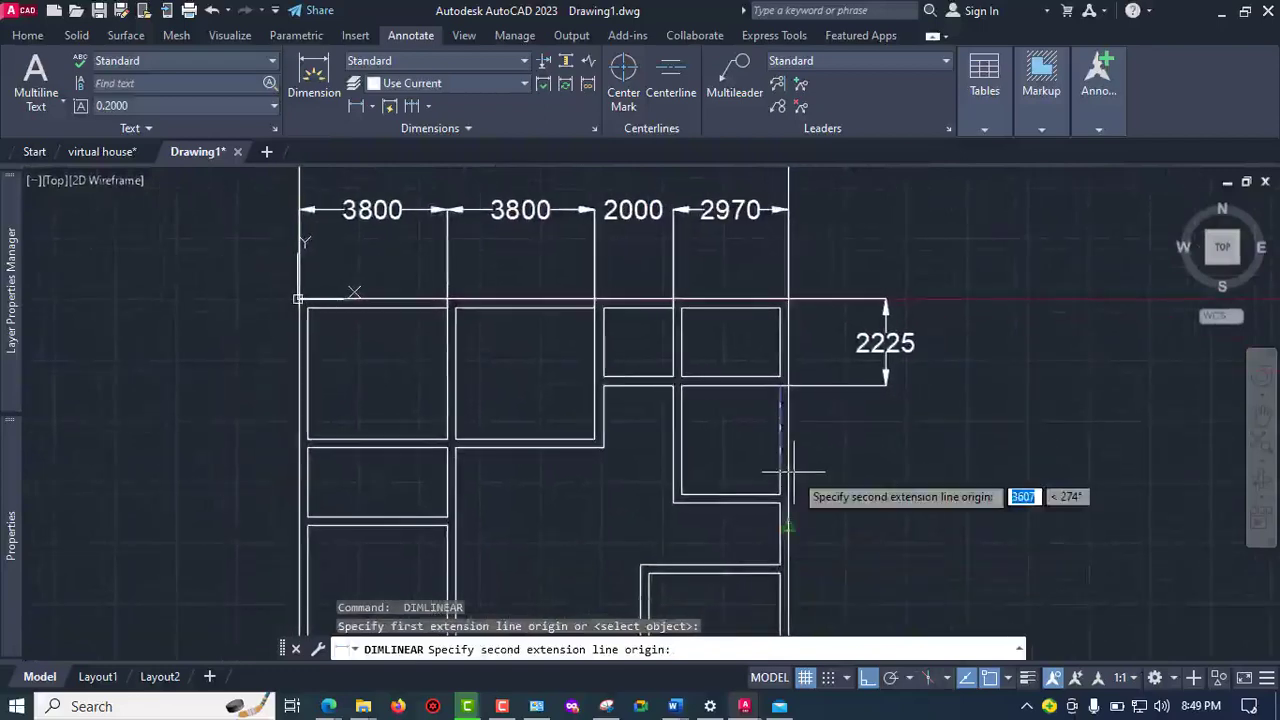
key("Escape")
Delete the vertical dimension outside the right wall
left_click(857, 400)
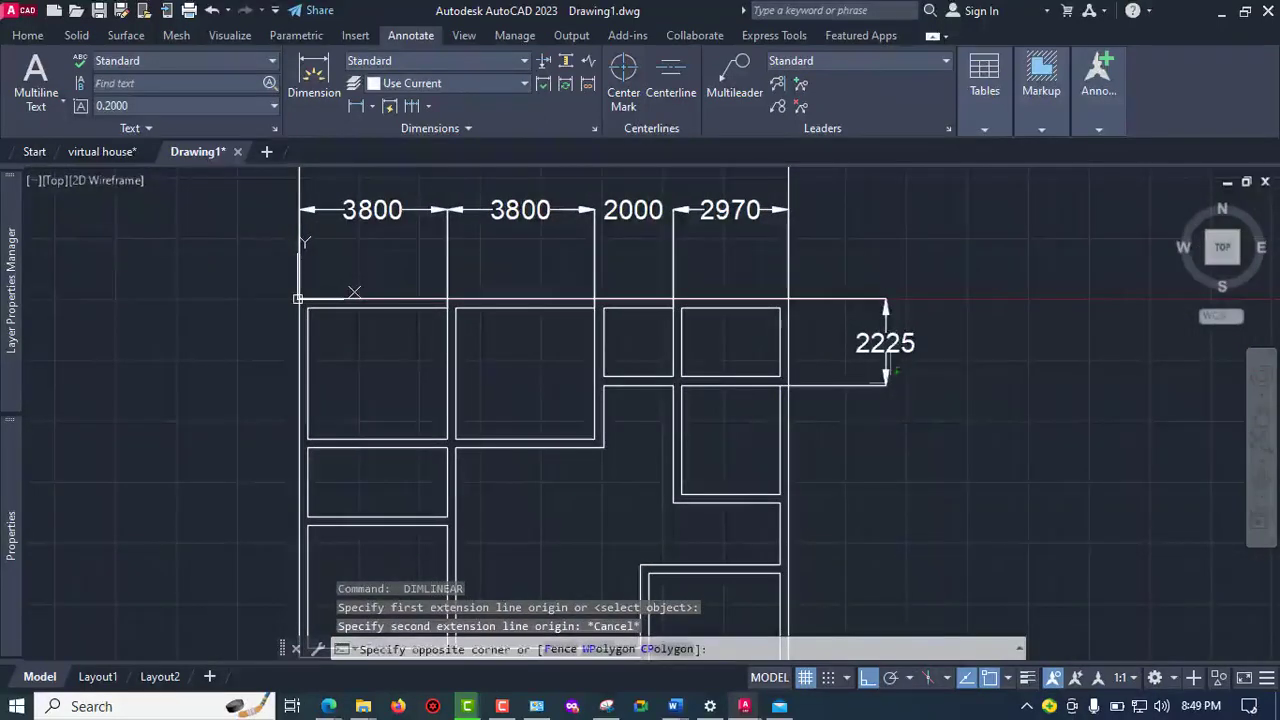
left_click(872, 326)
key("Delete")
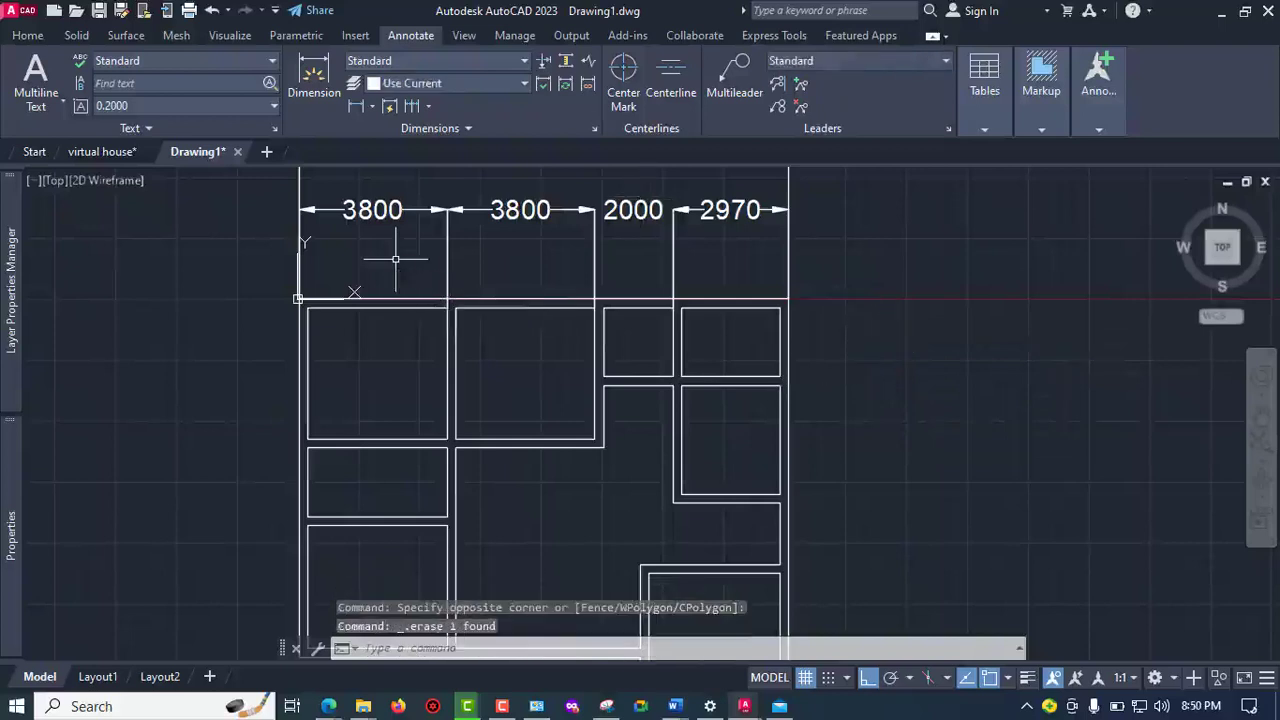
Dimension vertically from the house's upper-right outer corner to the first right-hand room's lower-right inner corner, with the line outside the right wall
key("Return")
scroll(821, 327, "up", 4)
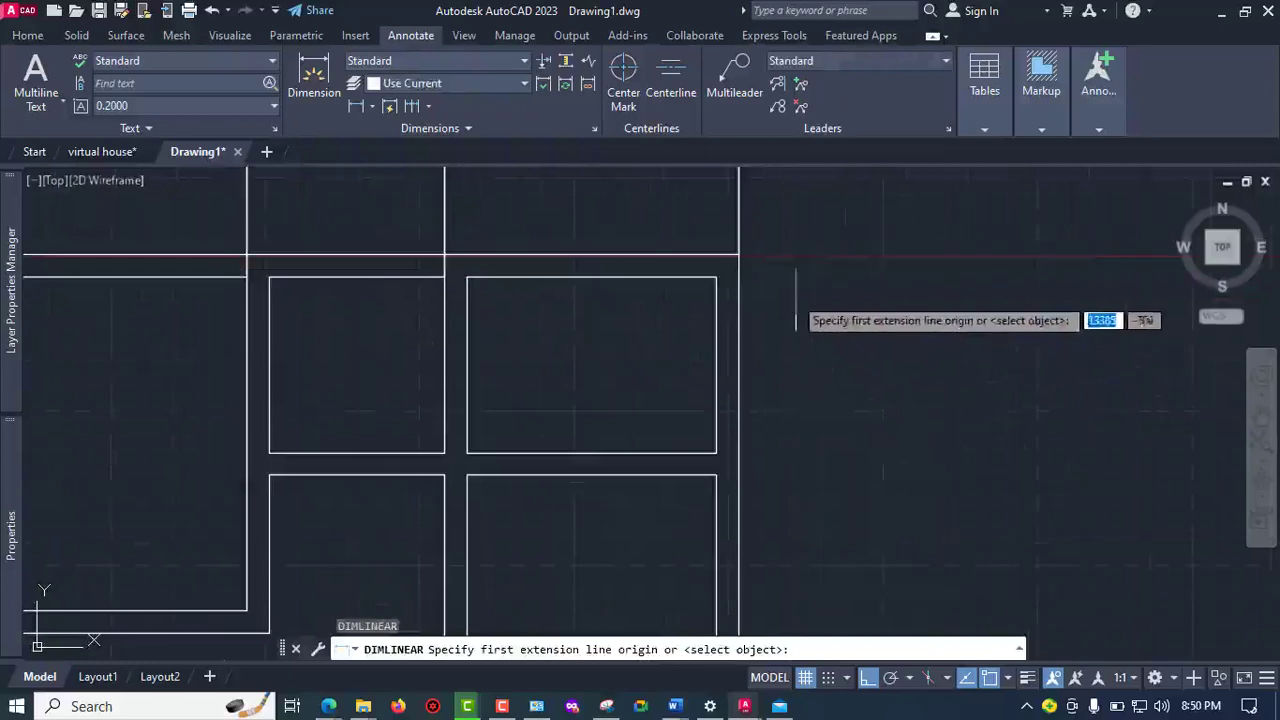
left_click(738, 255)
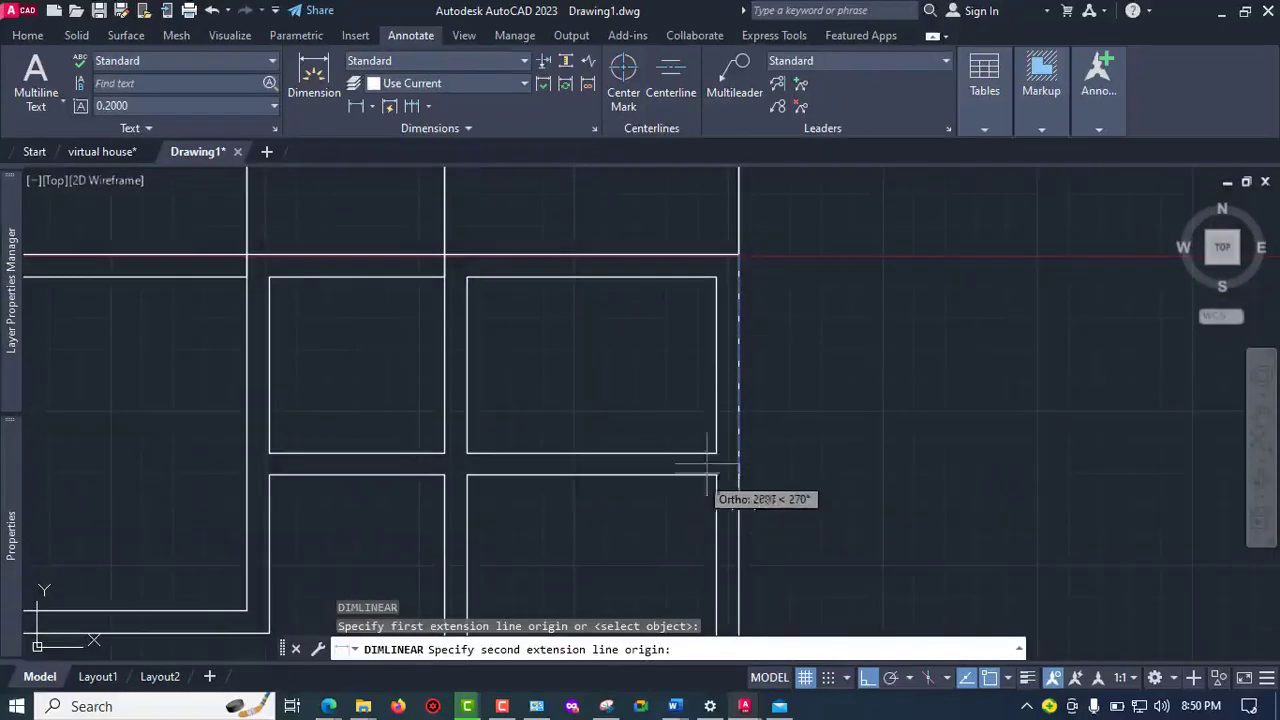
left_click(716, 455)
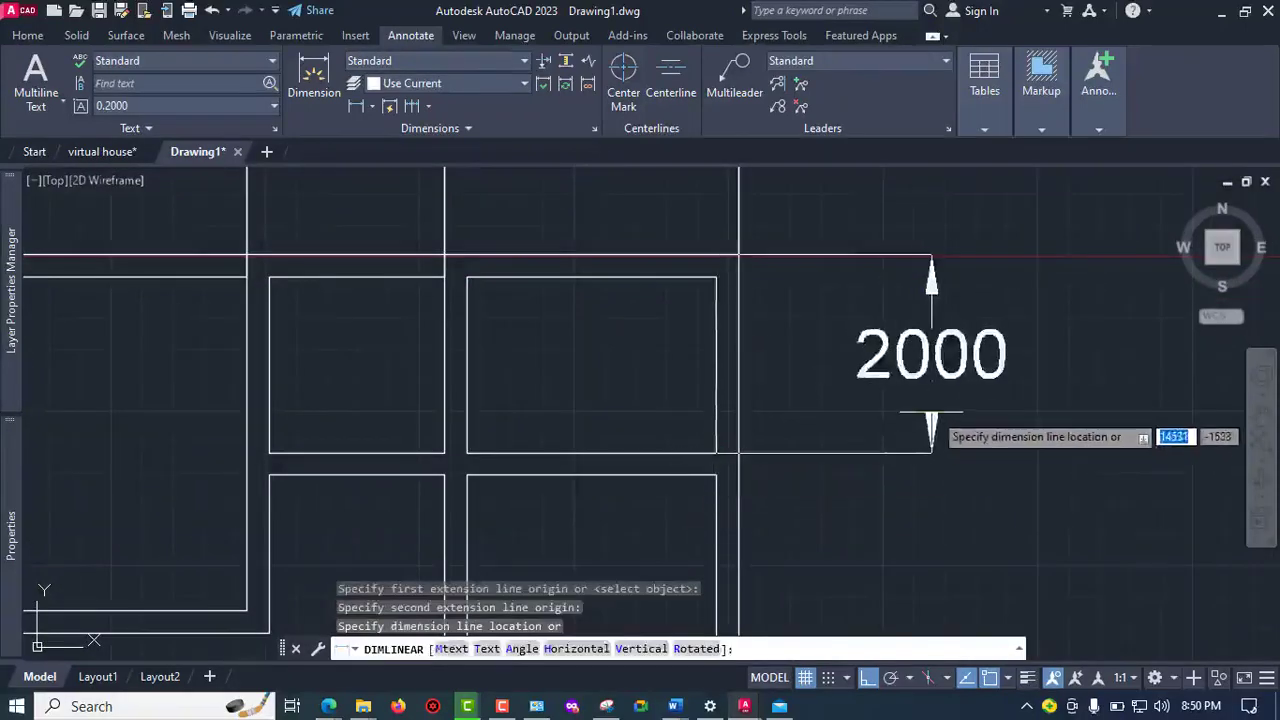
left_click(980, 418)
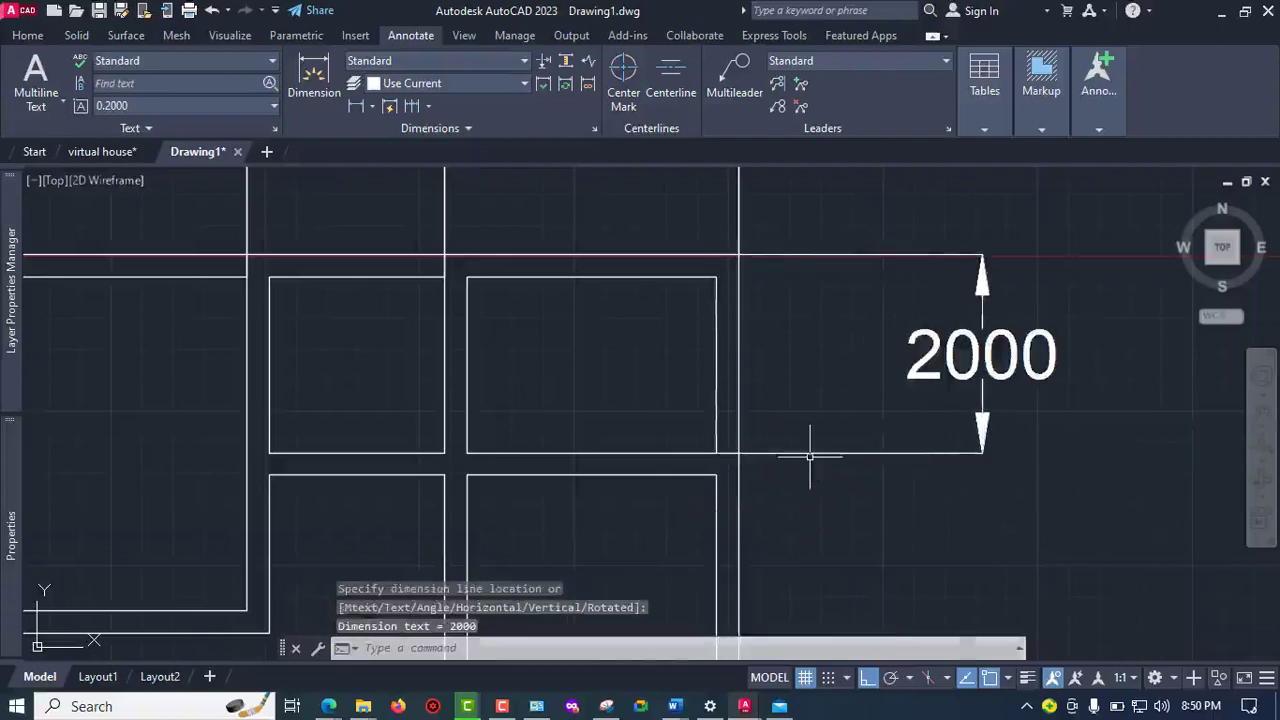
Add a vertical linear dimension from the first right-hand room's lower-right inner corner to the second room's lower-right inner corner, aligned with the dimension above
key("Return")
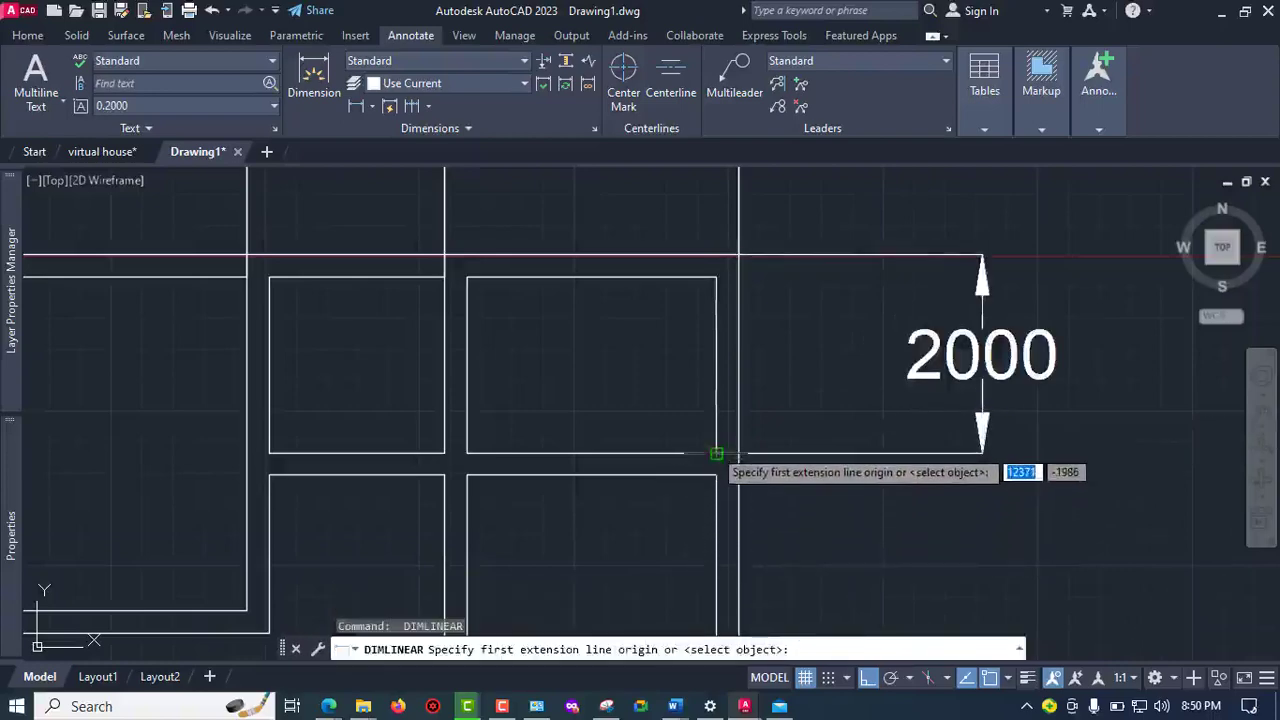
left_click(716, 455)
scroll(714, 365, "down", 6)
scroll(731, 431, "up", 2)
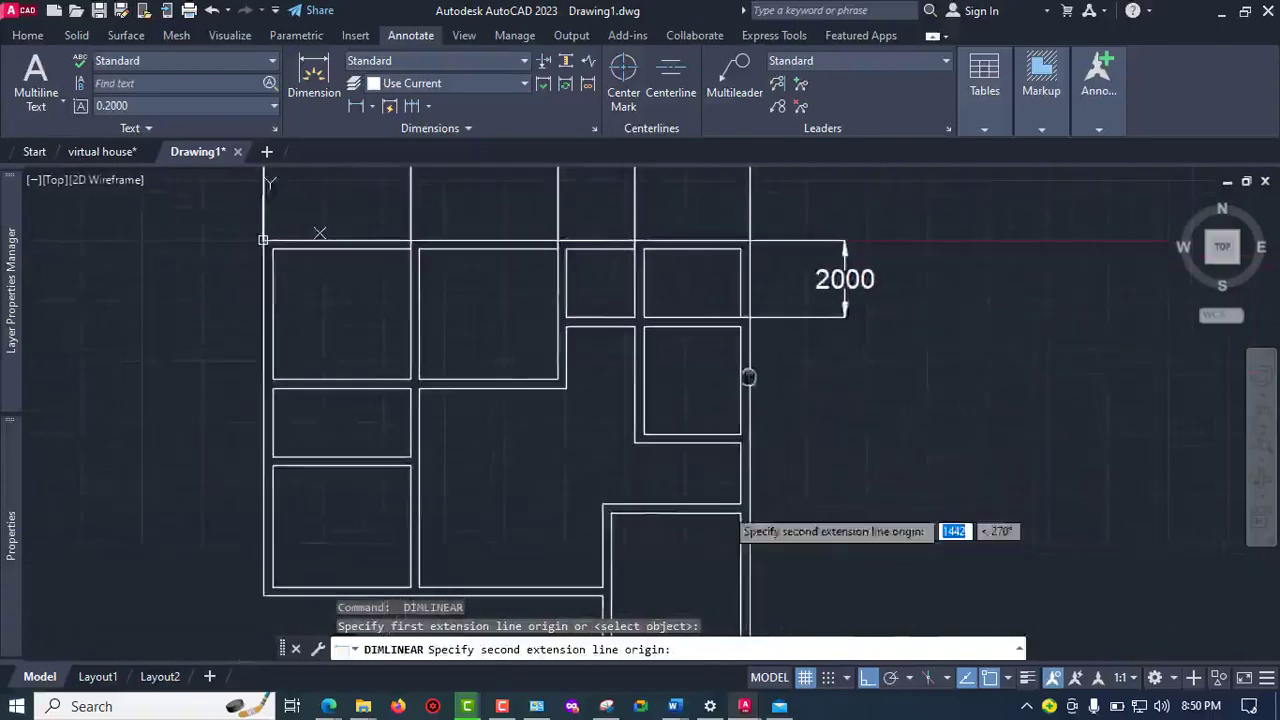
scroll(749, 396, "up", 2)
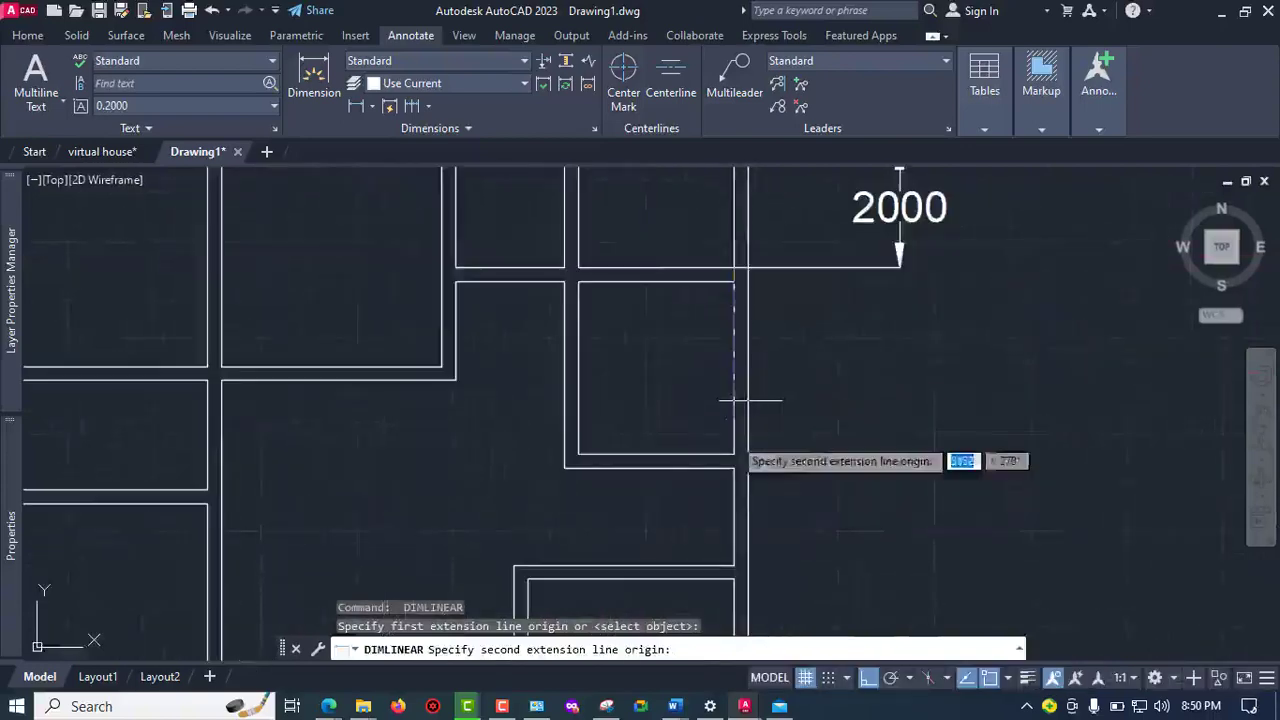
left_click(735, 456)
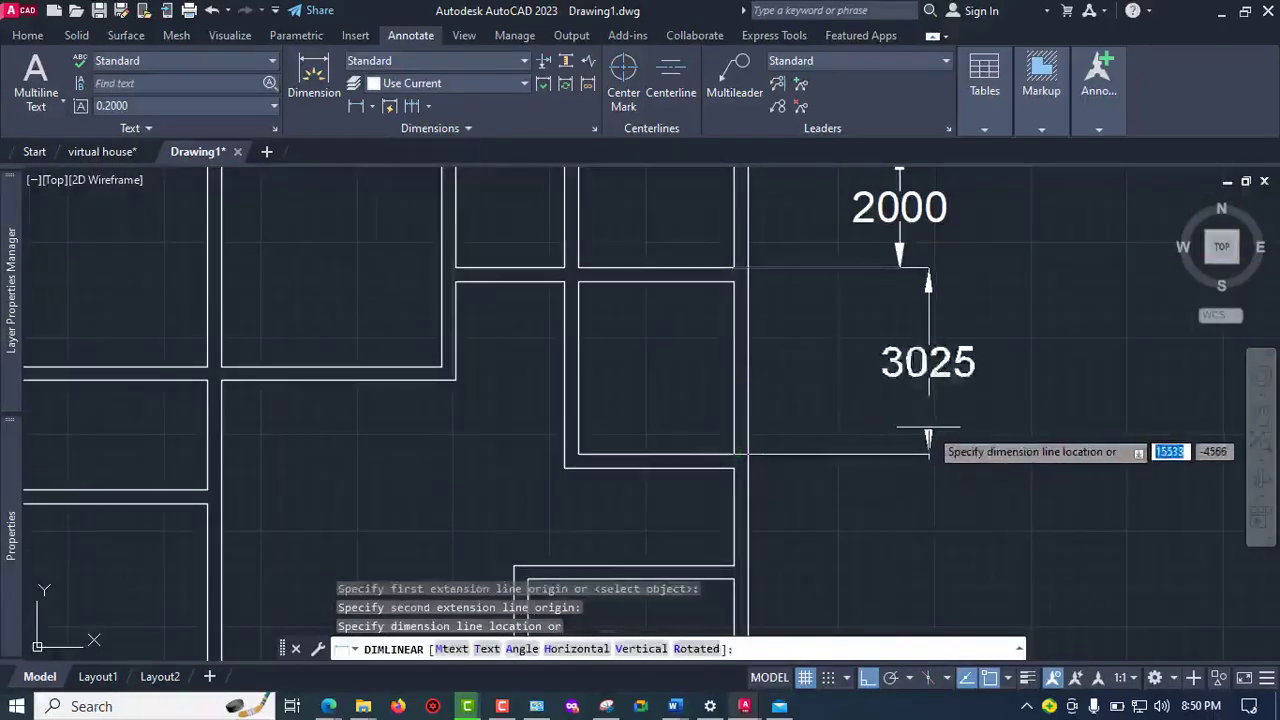
left_click(899, 267)
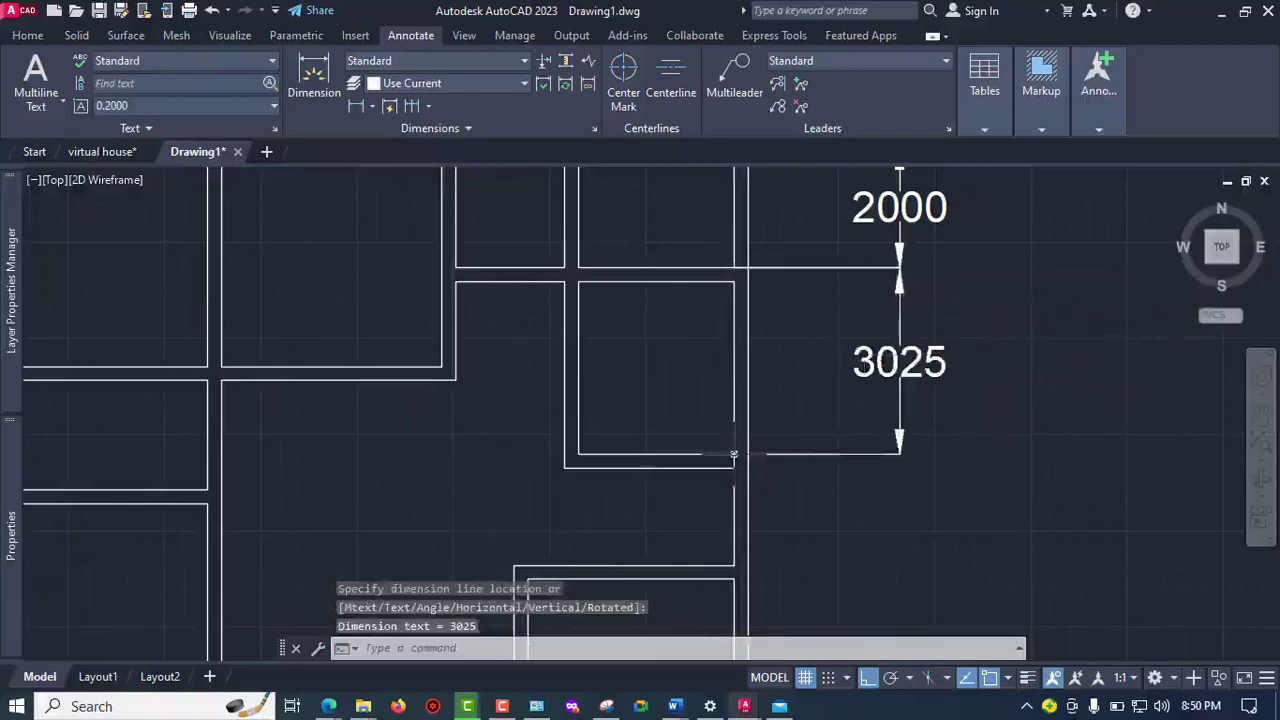
scroll(733, 455, "up", 5)
scroll(736, 452, "down", 8)
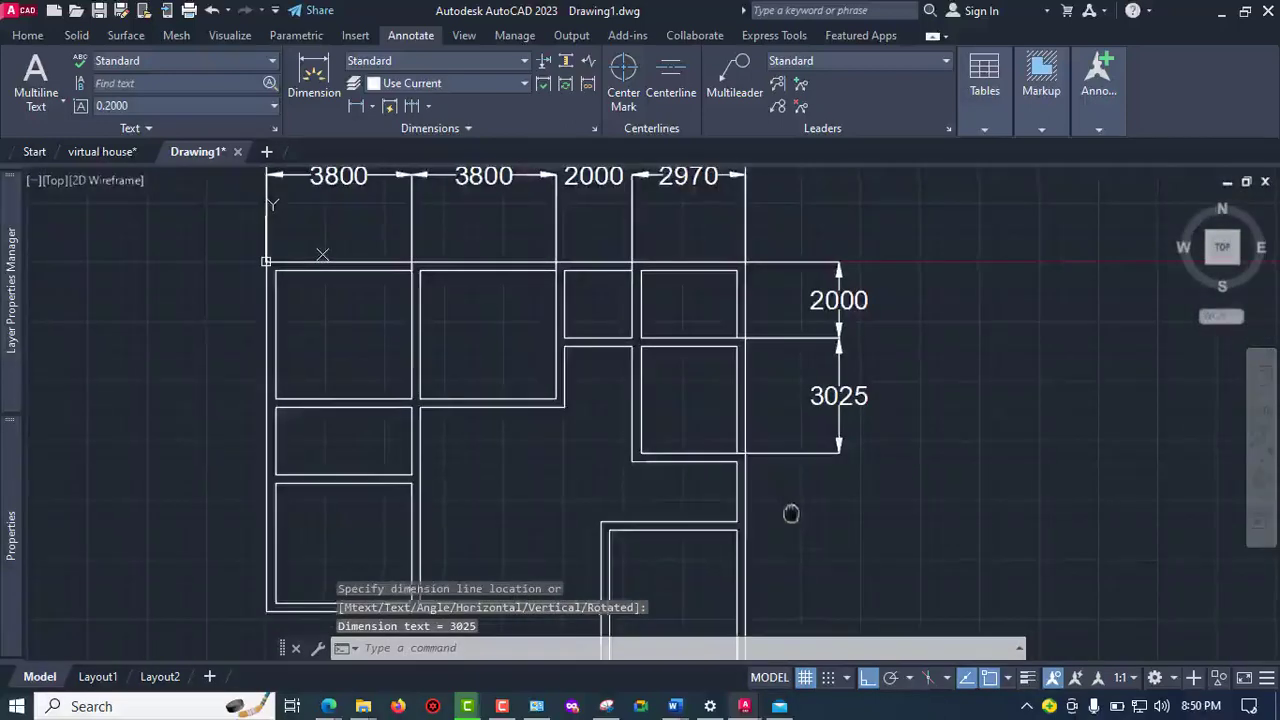
middle_click_drag(791, 514, 797, 322)
key("Return")
scroll(760, 300, "up", 3)
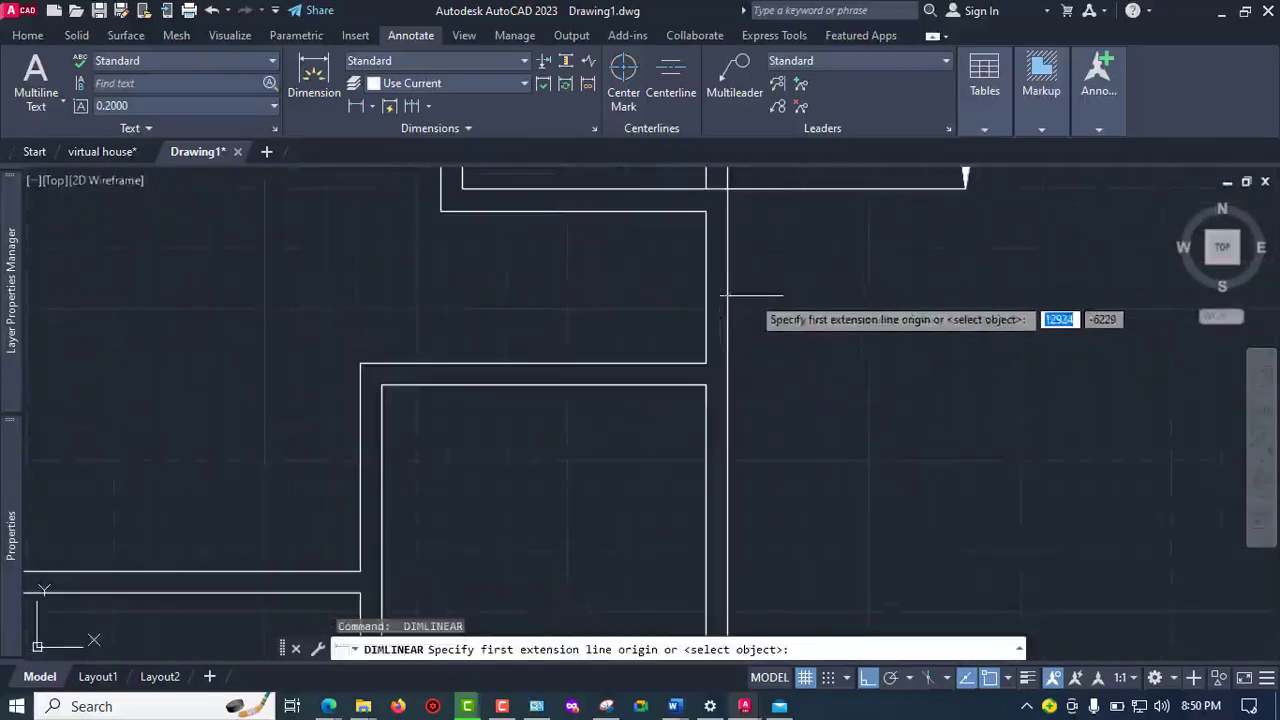
scroll(740, 268, "up", 2)
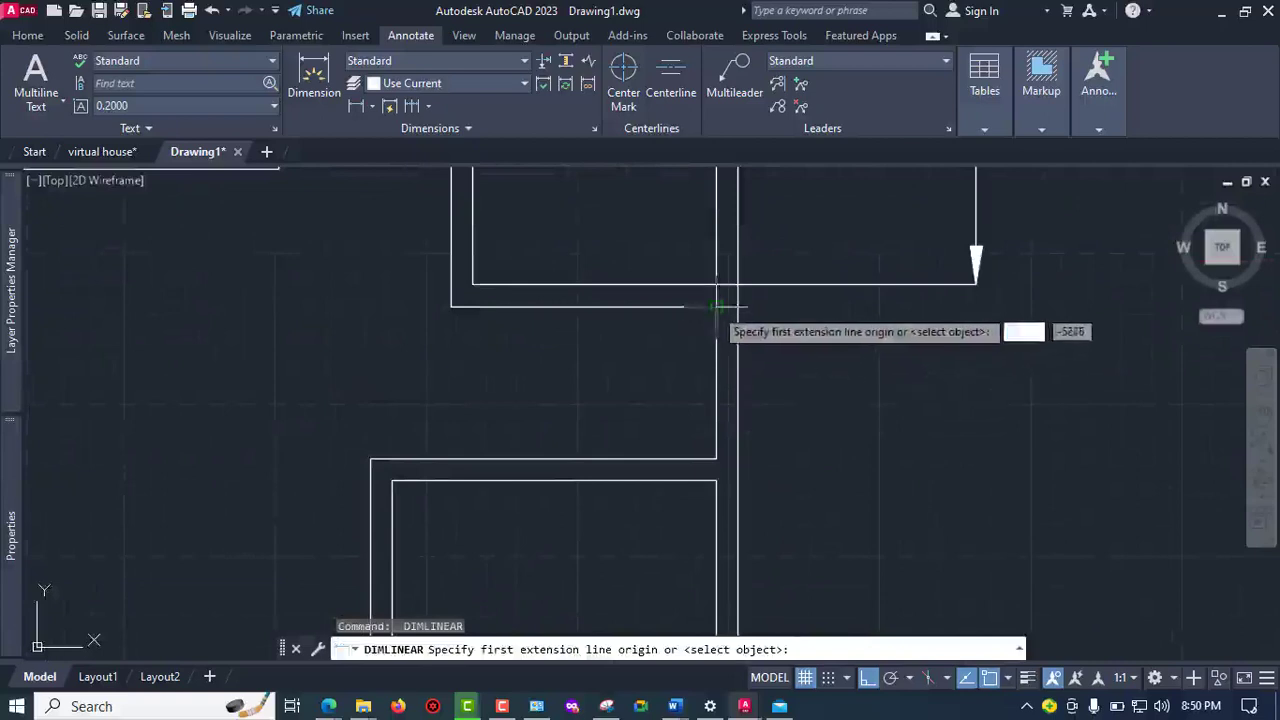
scroll(830, 437, "down", 2)
scroll(830, 437, "down", 1)
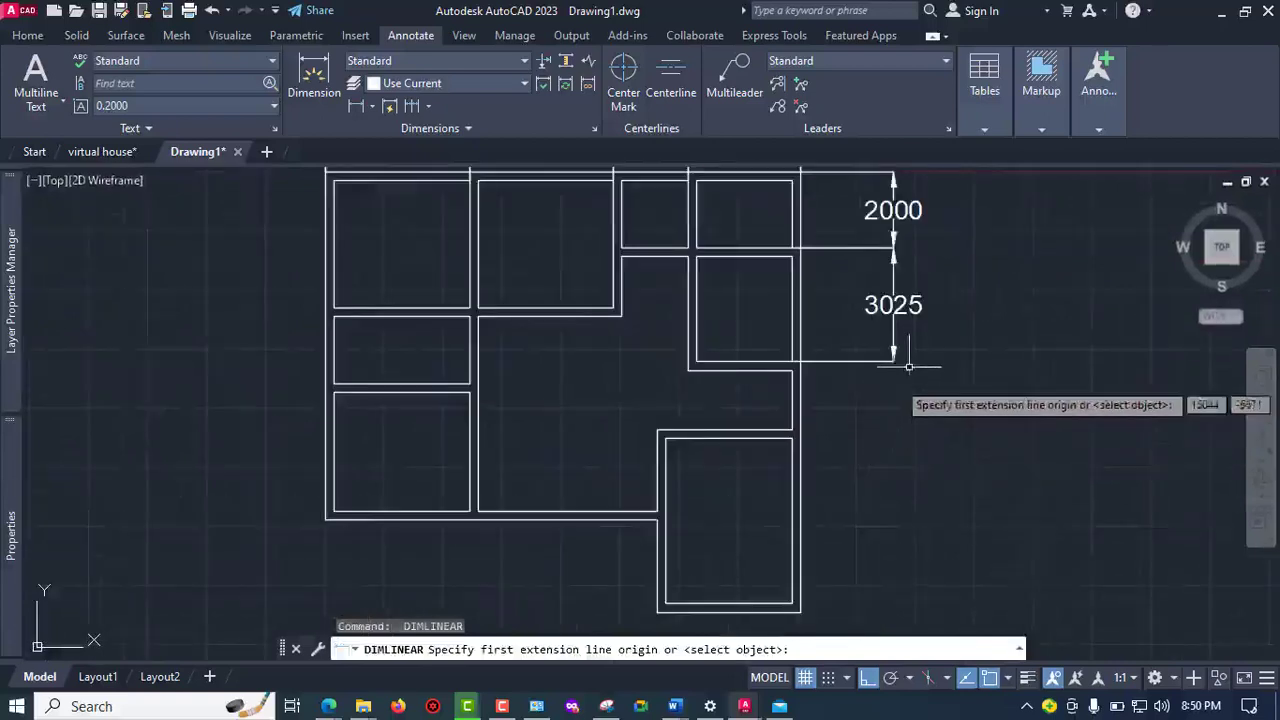
key("Escape")
Delete the vertical dimension beside the second right-hand room
left_click(940, 375)
left_click(871, 300)
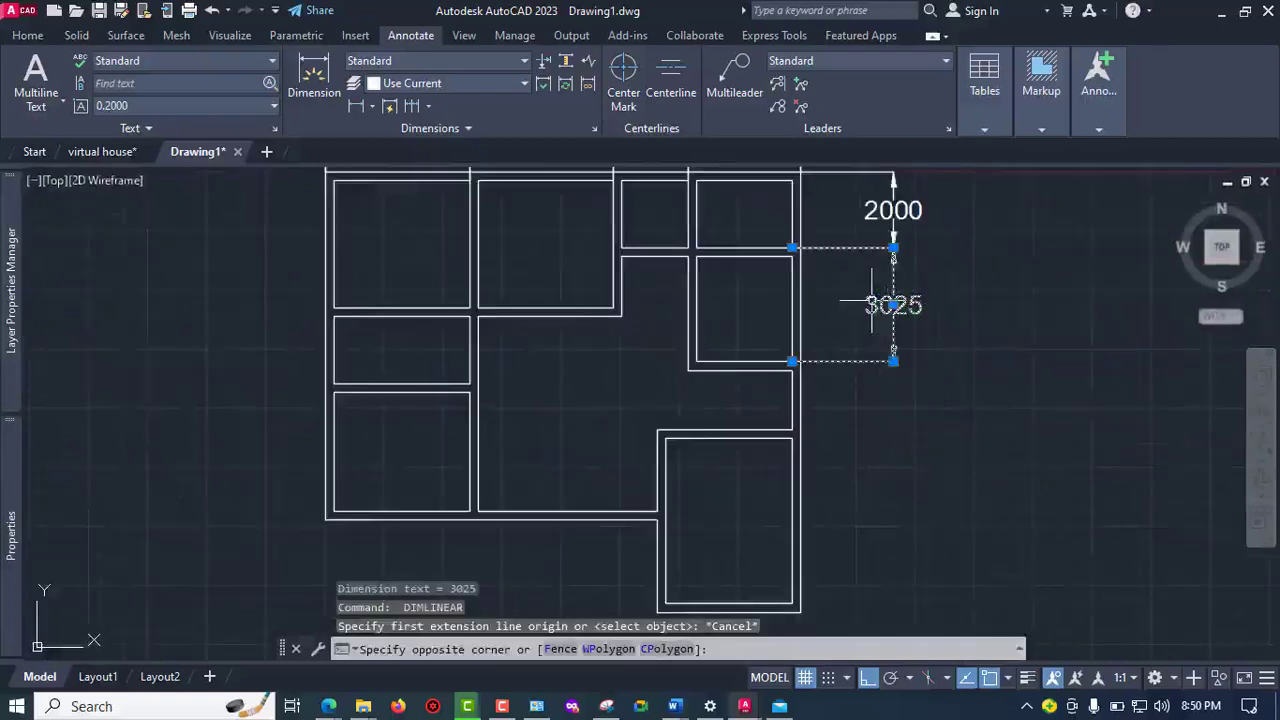
key("Delete")
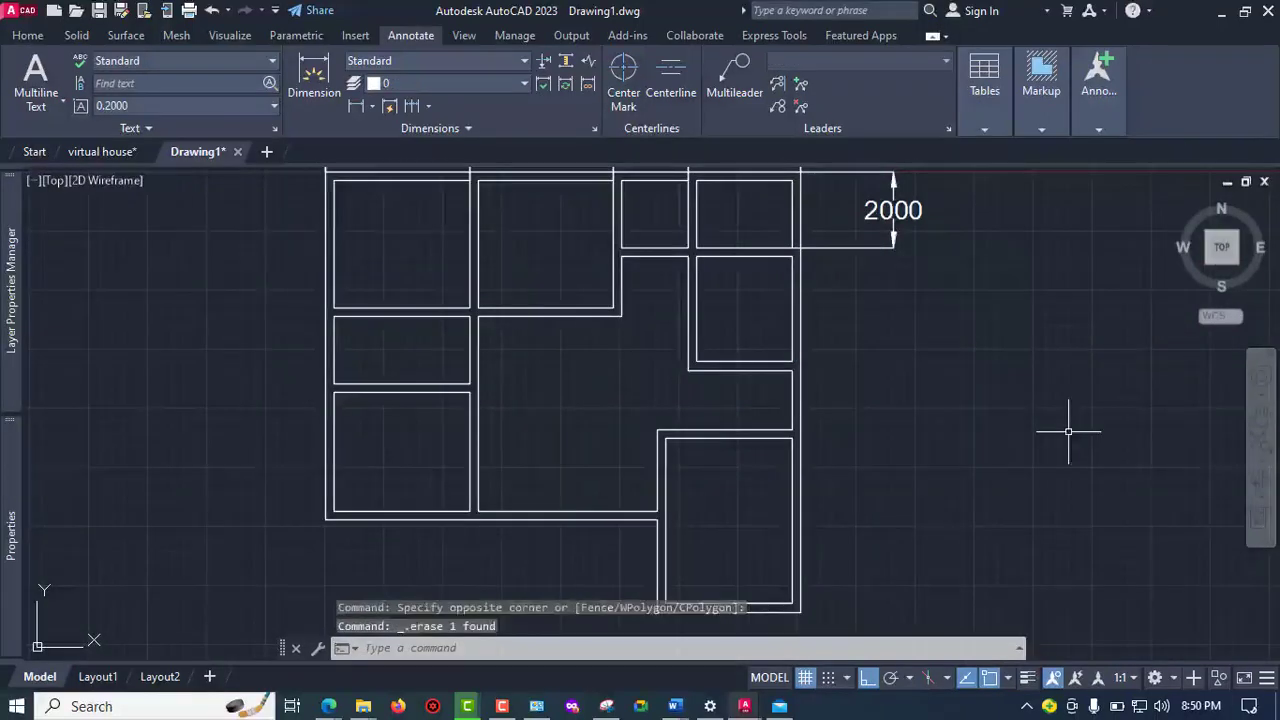
Use Continue dimension from the lower end of the first right-hand vertical dimension to the second right-hand room's lower-right inner corner
mouse_move(639, 495)
middle_mouse_down()
mouse_move(623, 528)
mouse_move(560, 574)
mouse_move(575, 585)
middle_mouse_up()
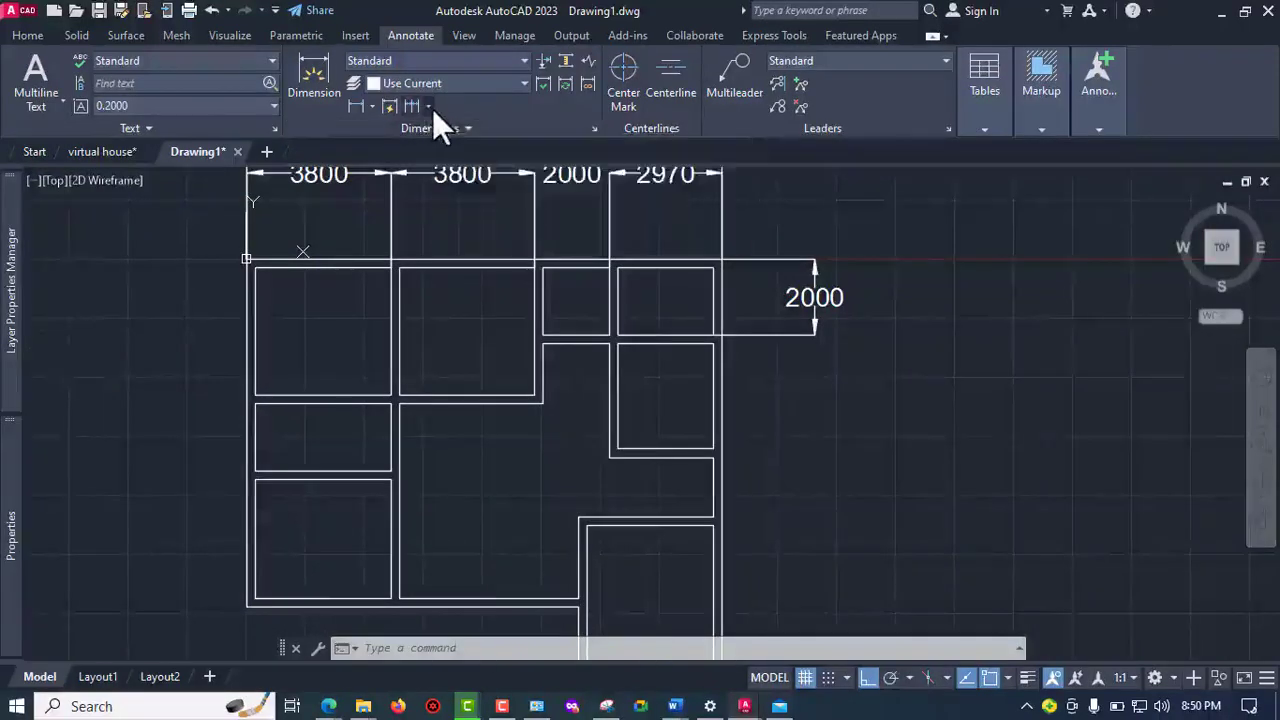
left_click(430, 106)
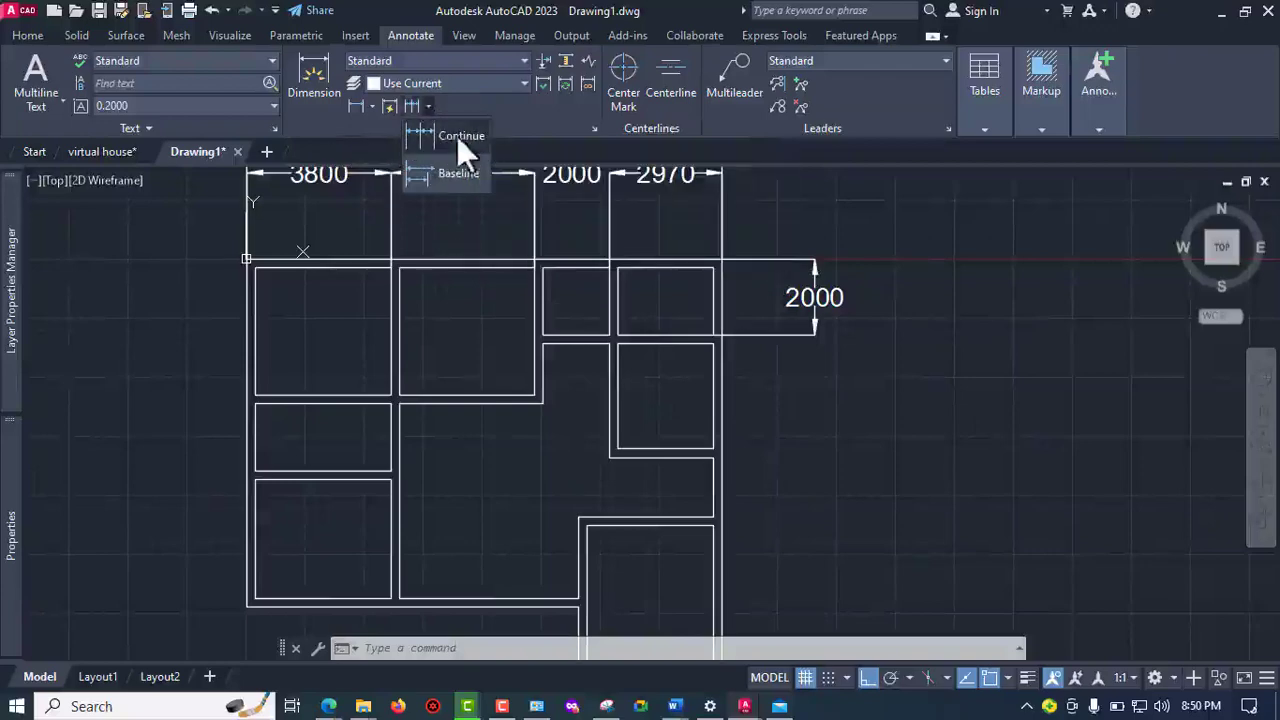
left_click(446, 138)
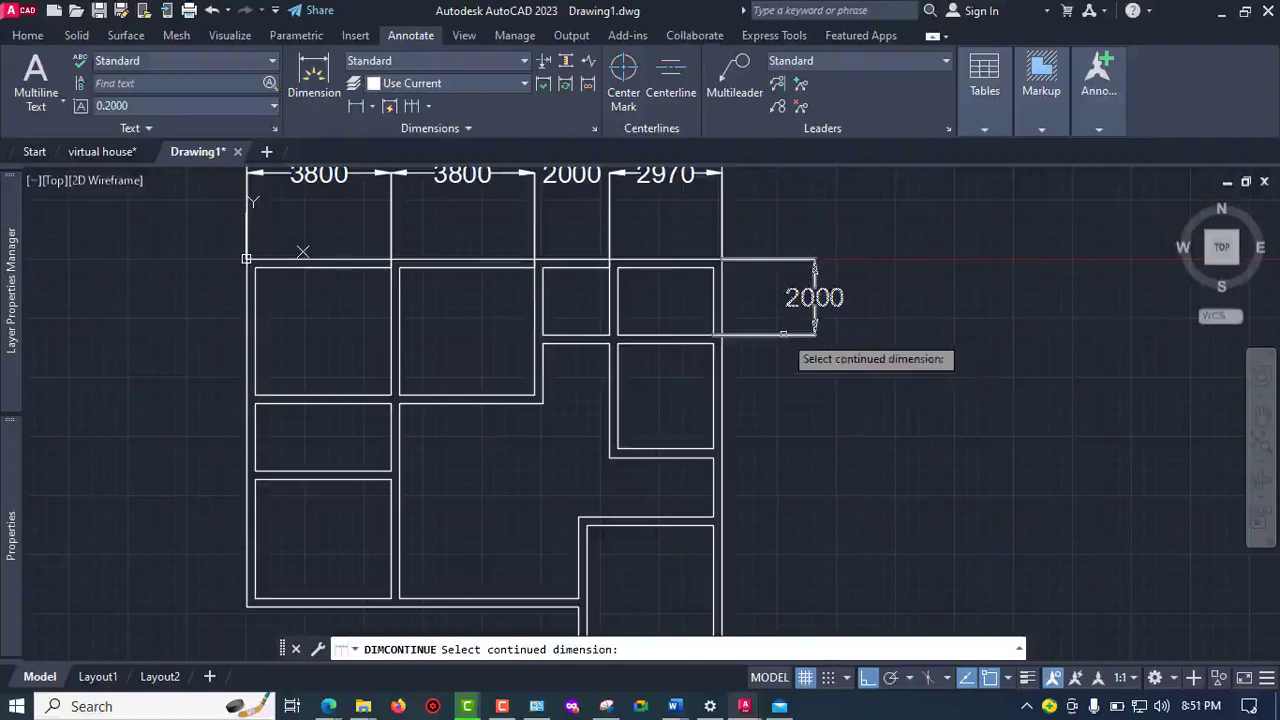
left_click(782, 336)
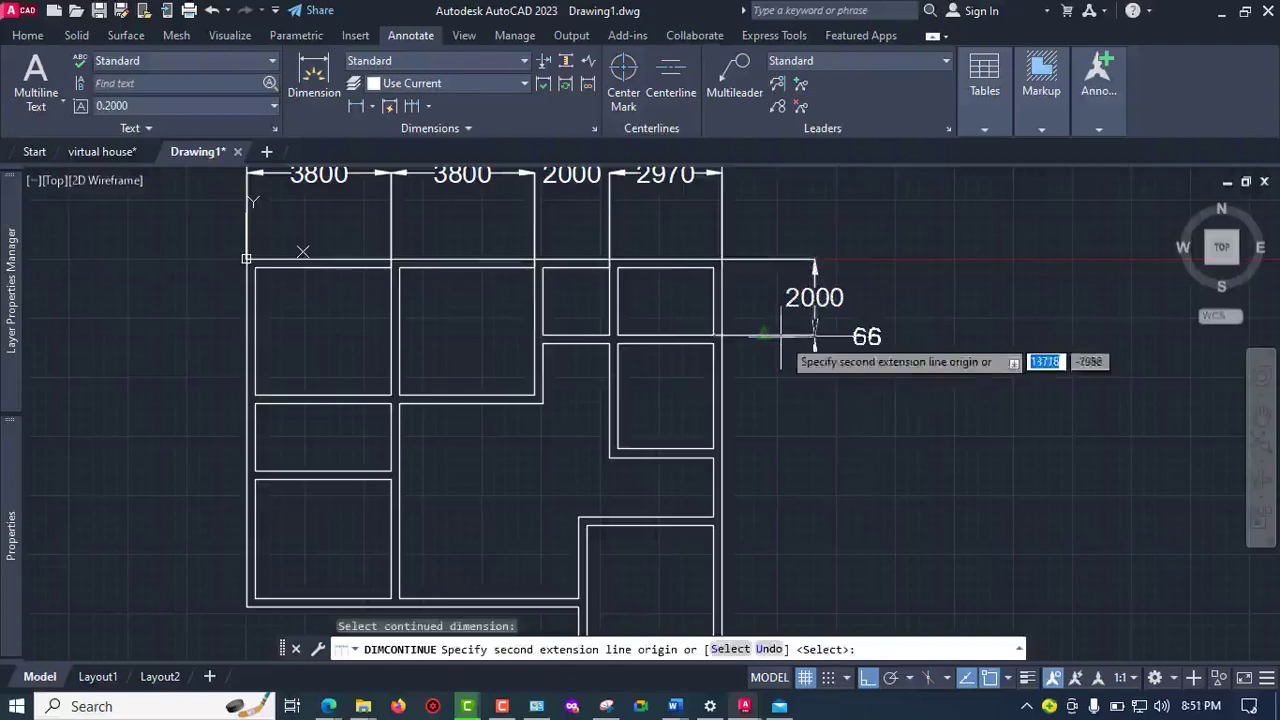
scroll(750, 441, "up", 3)
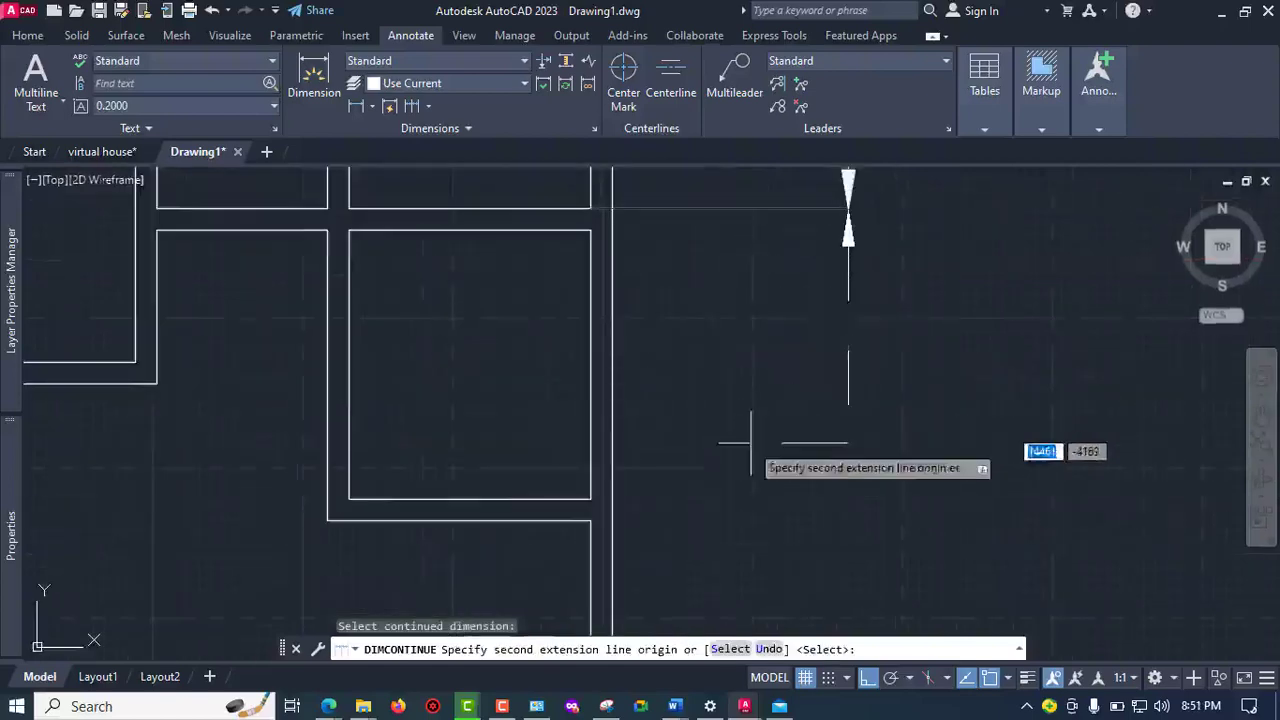
left_click(591, 500)
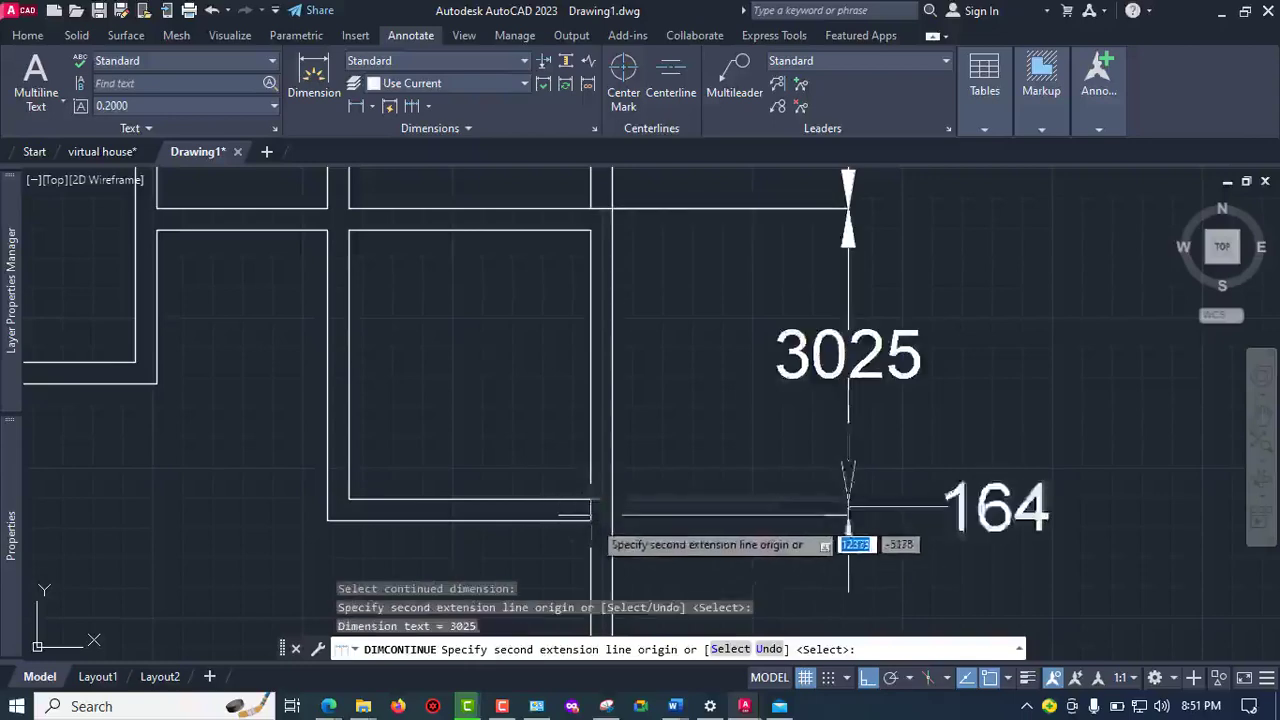
Continue the vertical dimension chain to the inner corner where the lower-right room's upper wall face meets the right wall
scroll(594, 526, "down", 2)
middle_click_drag(613, 548, 677, 264)
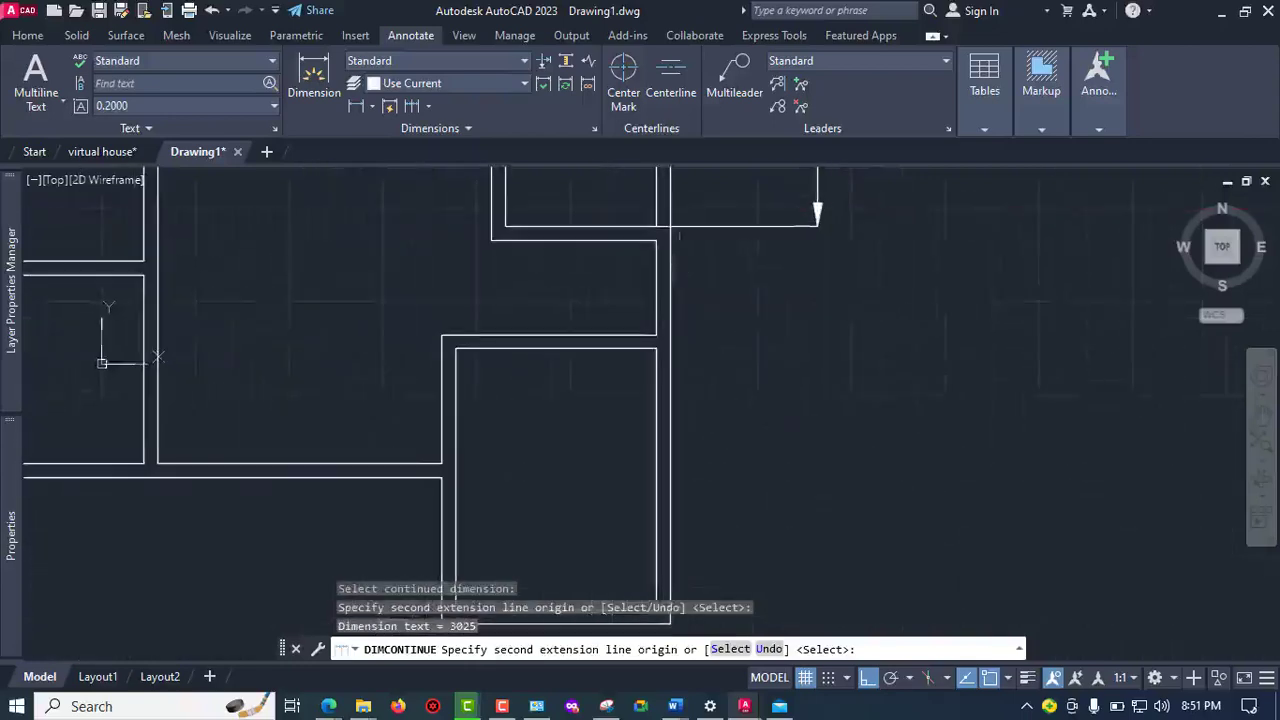
left_click(656, 336)
Continue the vertical dimension chain to the lower-right room's lower-right inner corner and end the Continue command
scroll(656, 337, "down", 2)
scroll(650, 340, "down", 2)
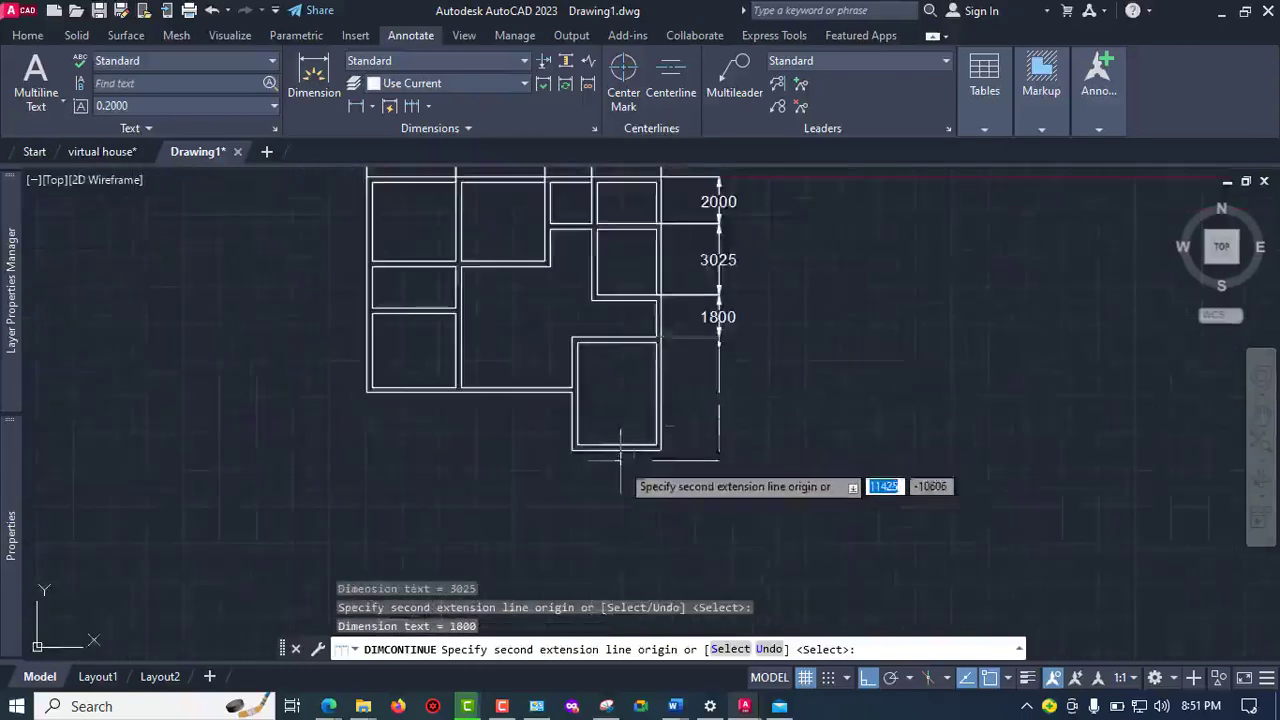
scroll(650, 475, "up", 3)
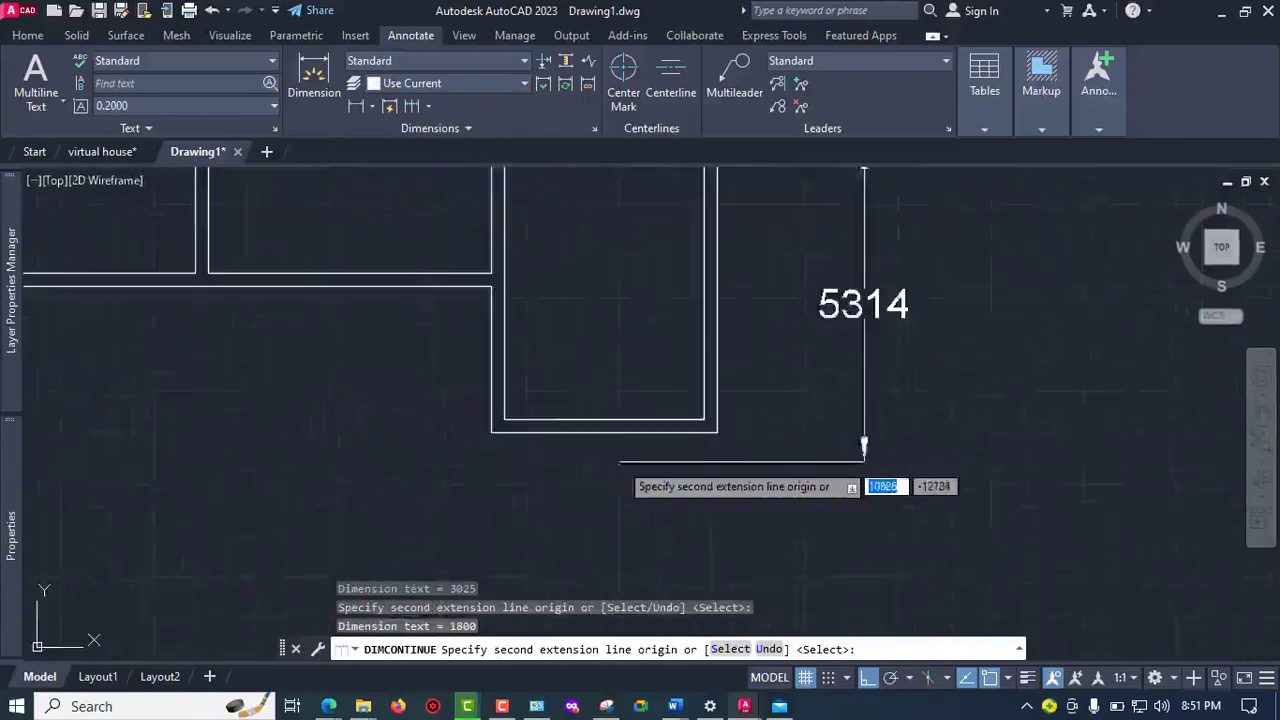
left_click(717, 432)
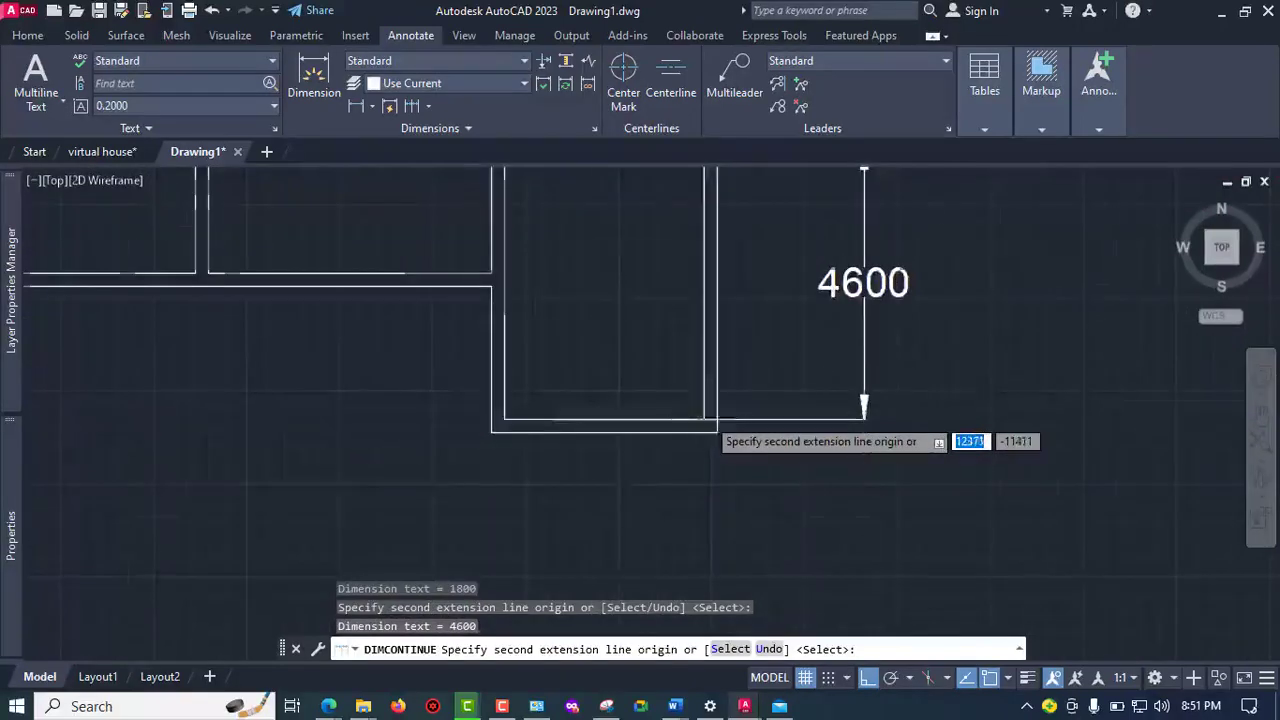
scroll(717, 432, "down", 3)
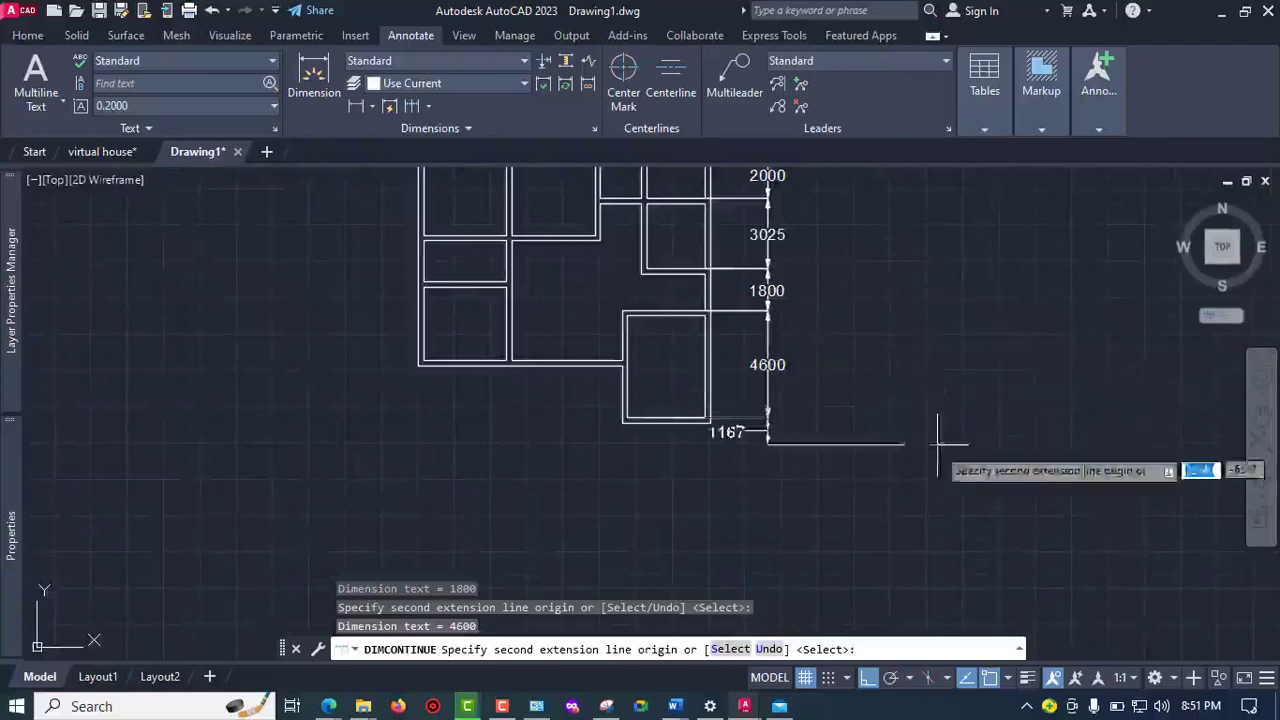
key("Escape")
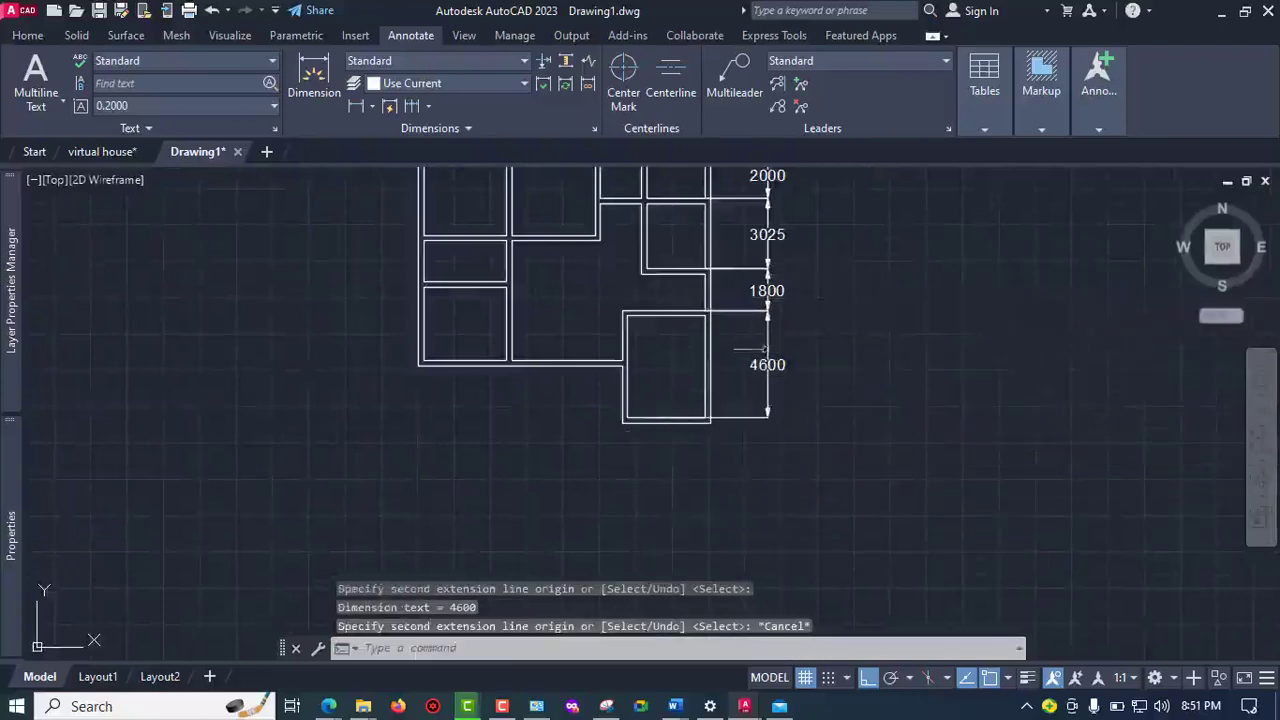
Add a vertical linear dimension left of the plan from the lower-left outer corner to the middle-left room's lower-left inner corner
middle_click_drag(712, 404, 984, 602)
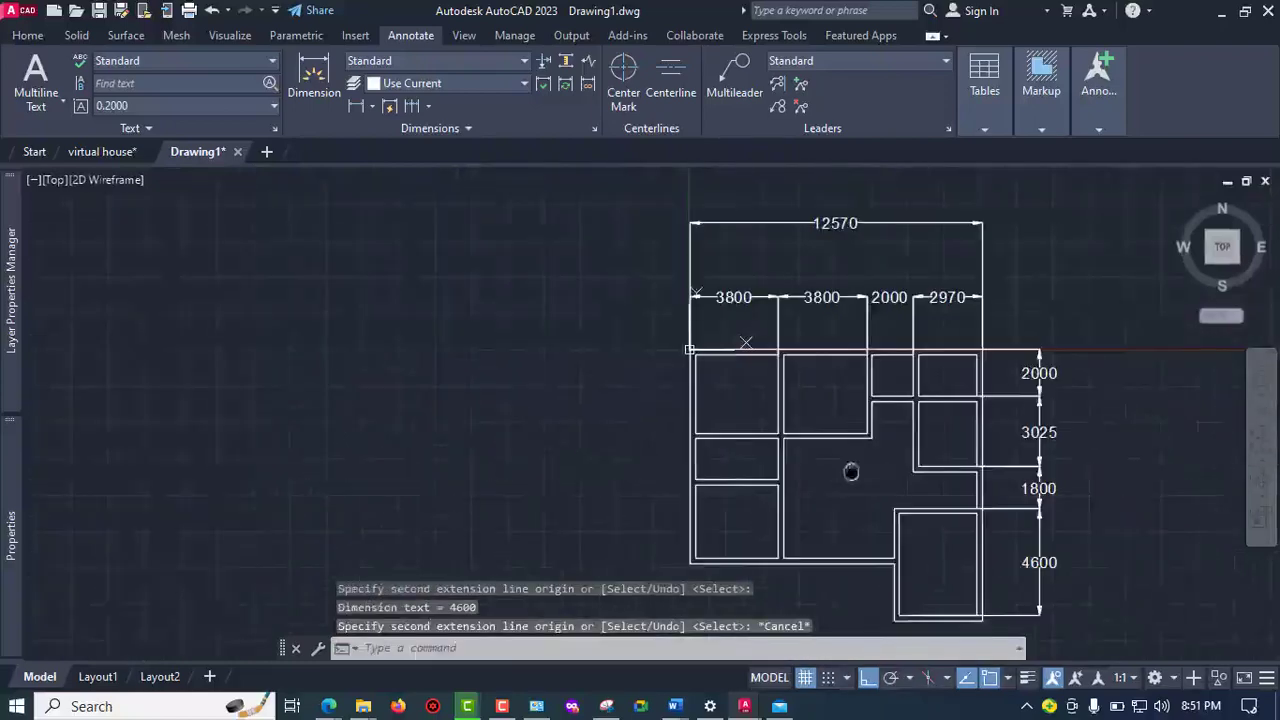
middle_click_drag(851, 472, 864, 409)
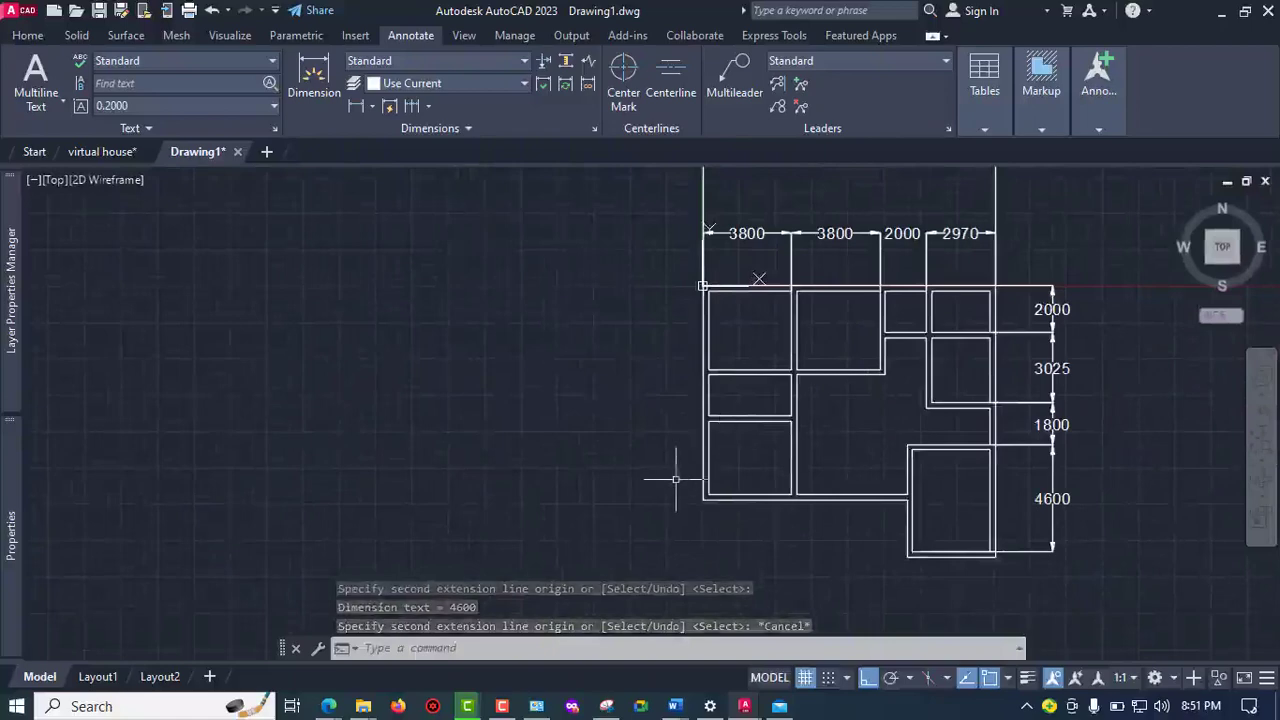
left_click(355, 107)
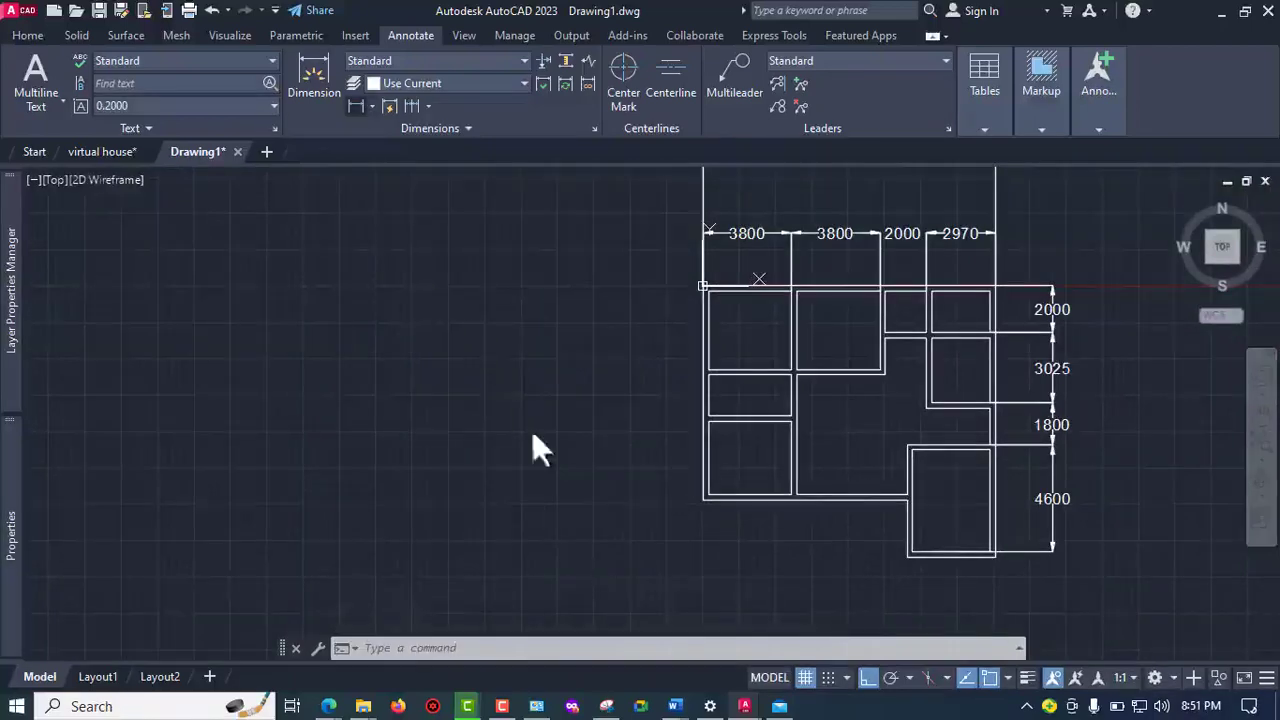
scroll(668, 482, "up", 2)
scroll(729, 537, "up", 2)
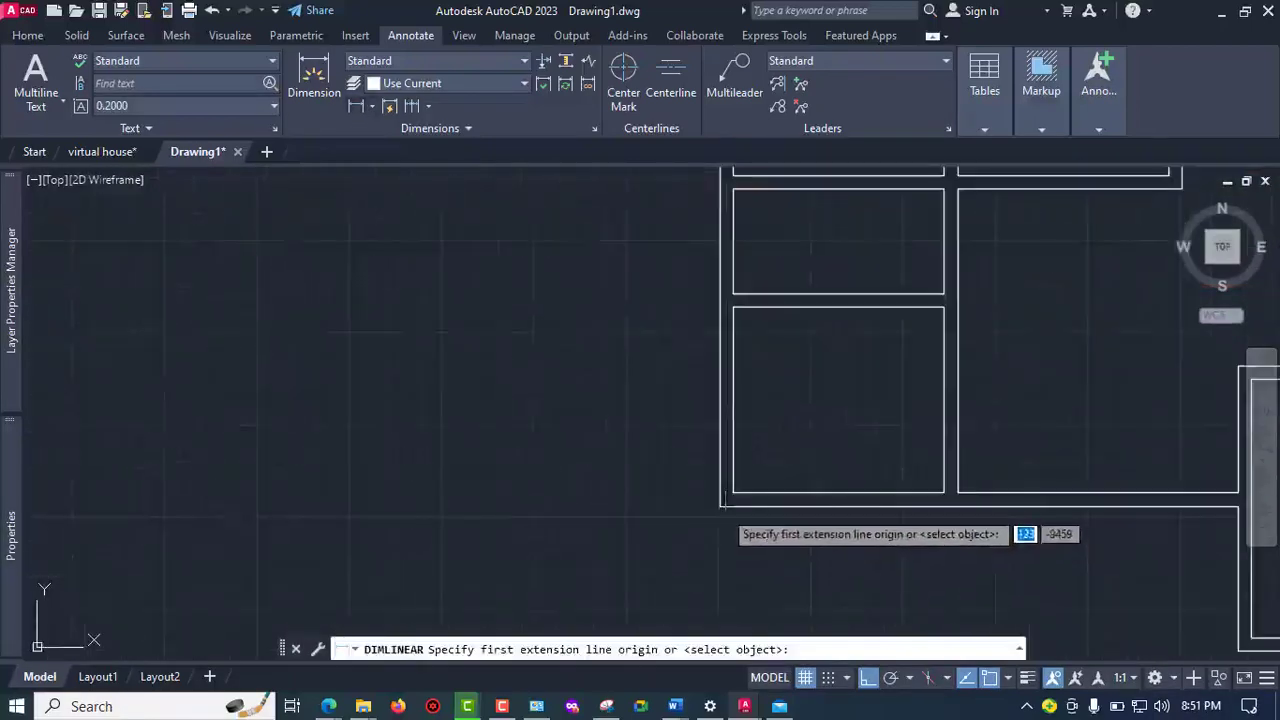
left_click(720, 505)
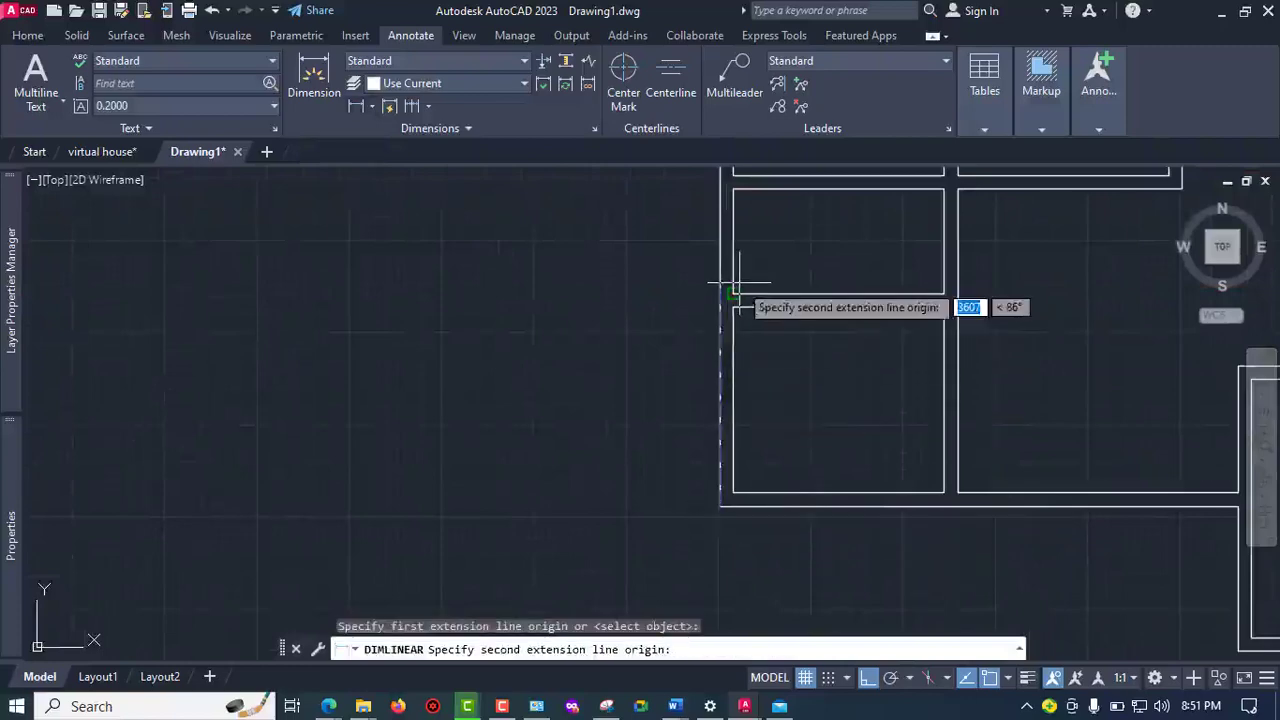
left_click(720, 294)
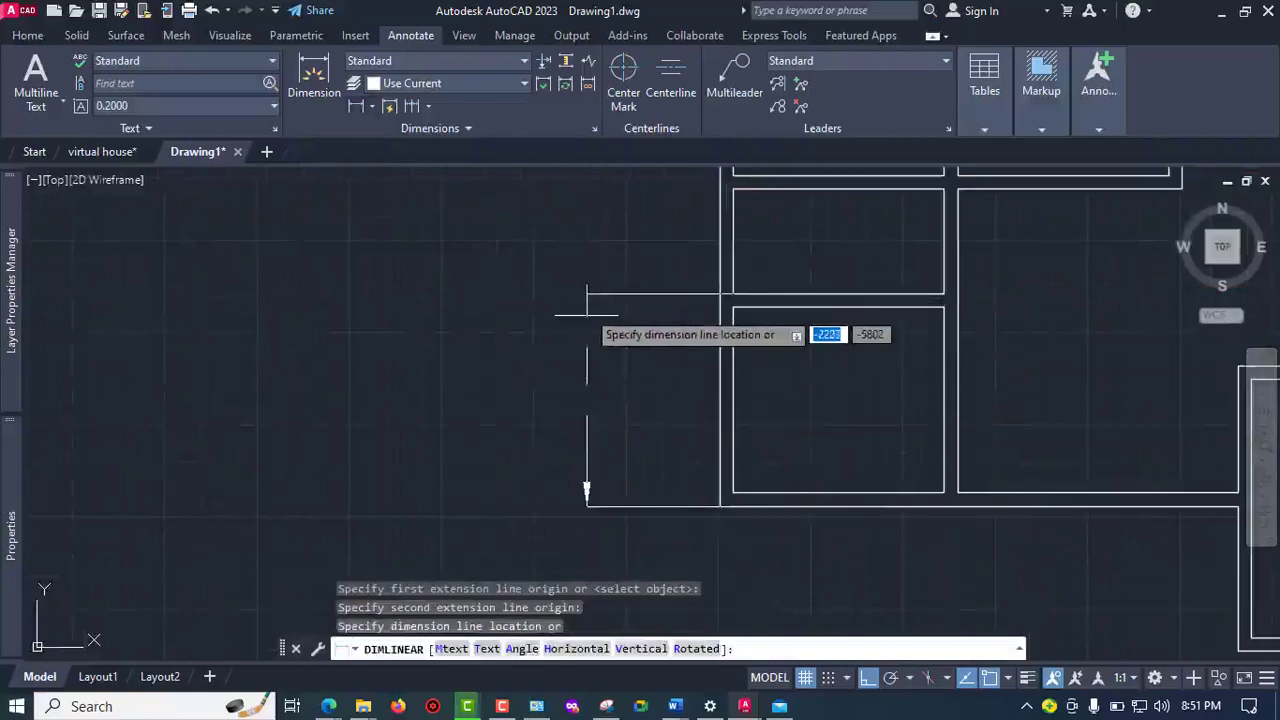
left_click(586, 386)
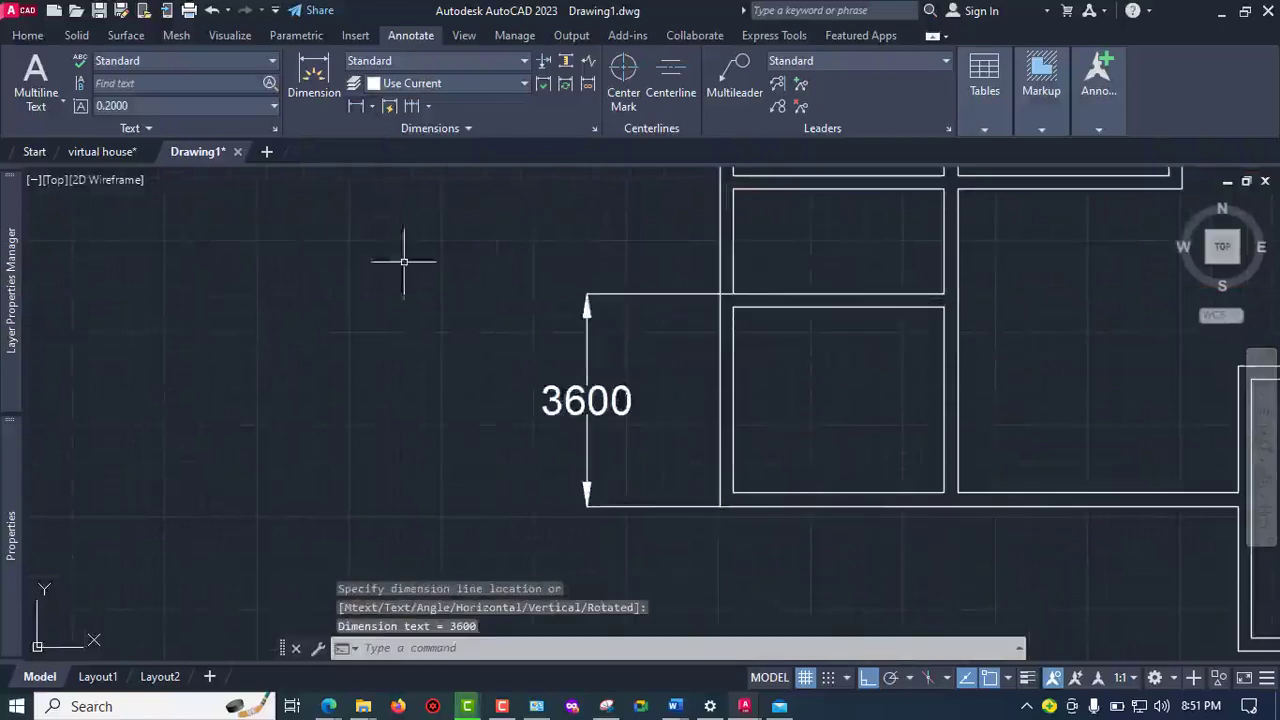
Continue the left vertical dimension chain to the upper-left room's lower-left inner corner and up to the plan's upper-left outer corner
left_click(411, 106)
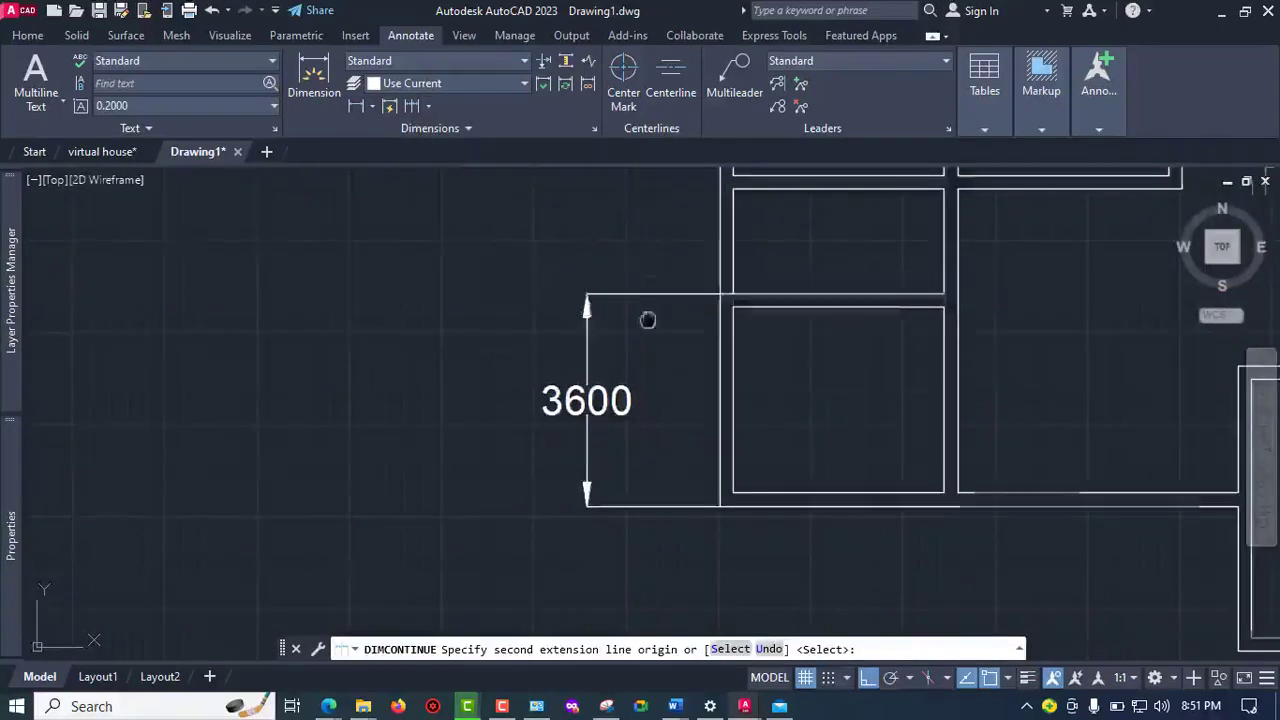
middle_click_drag(646, 320, 585, 532)
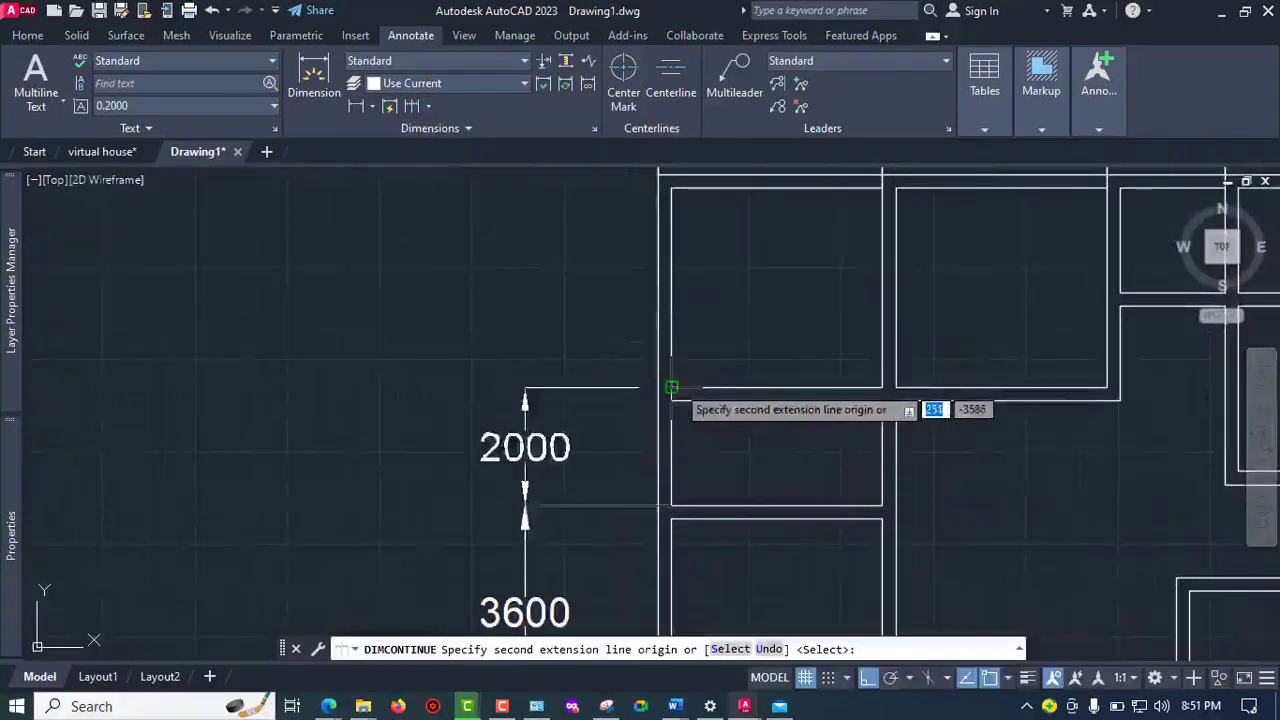
left_click(672, 387)
middle_click_drag(666, 234, 608, 405)
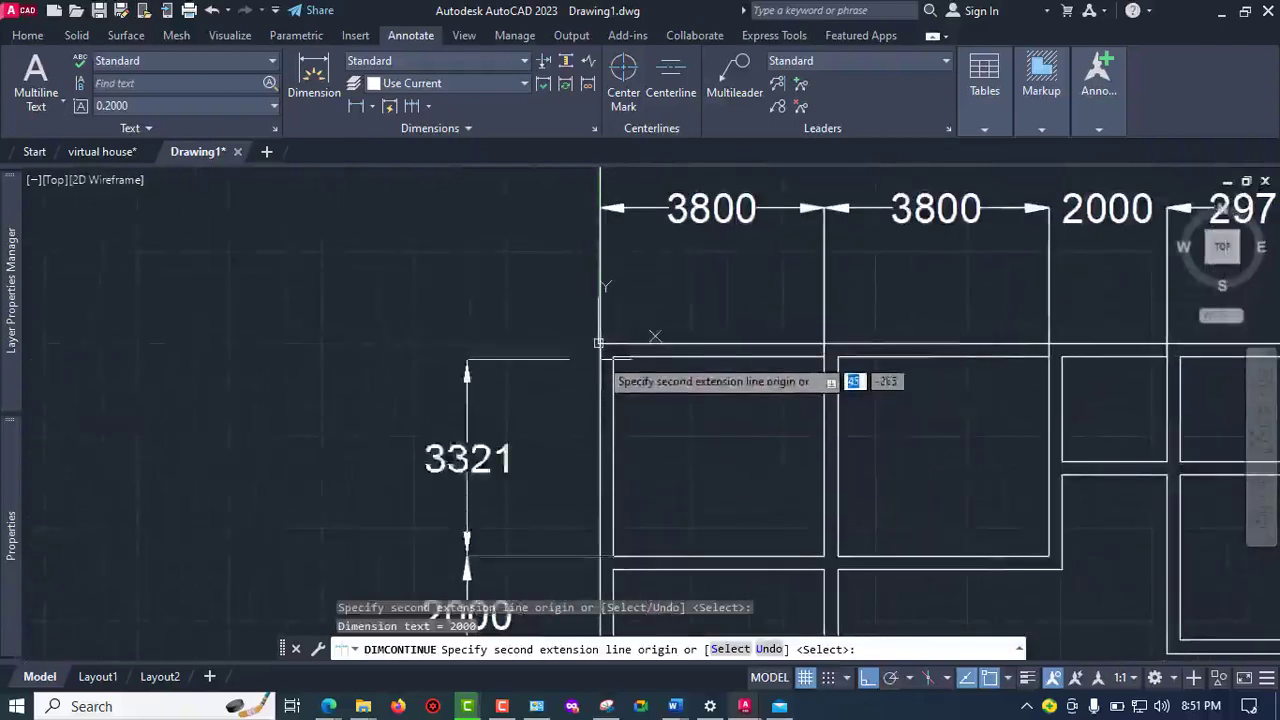
left_click(599, 343)
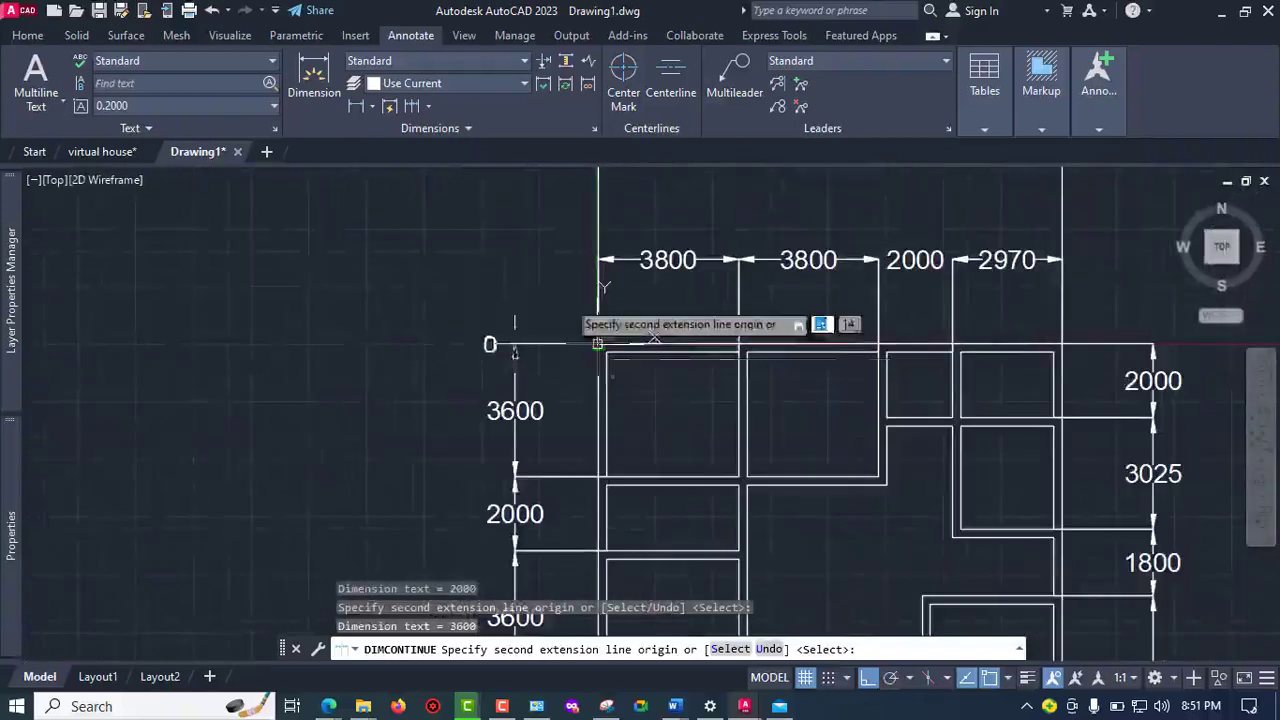
scroll(598, 343, "down", 2)
key("Escape")
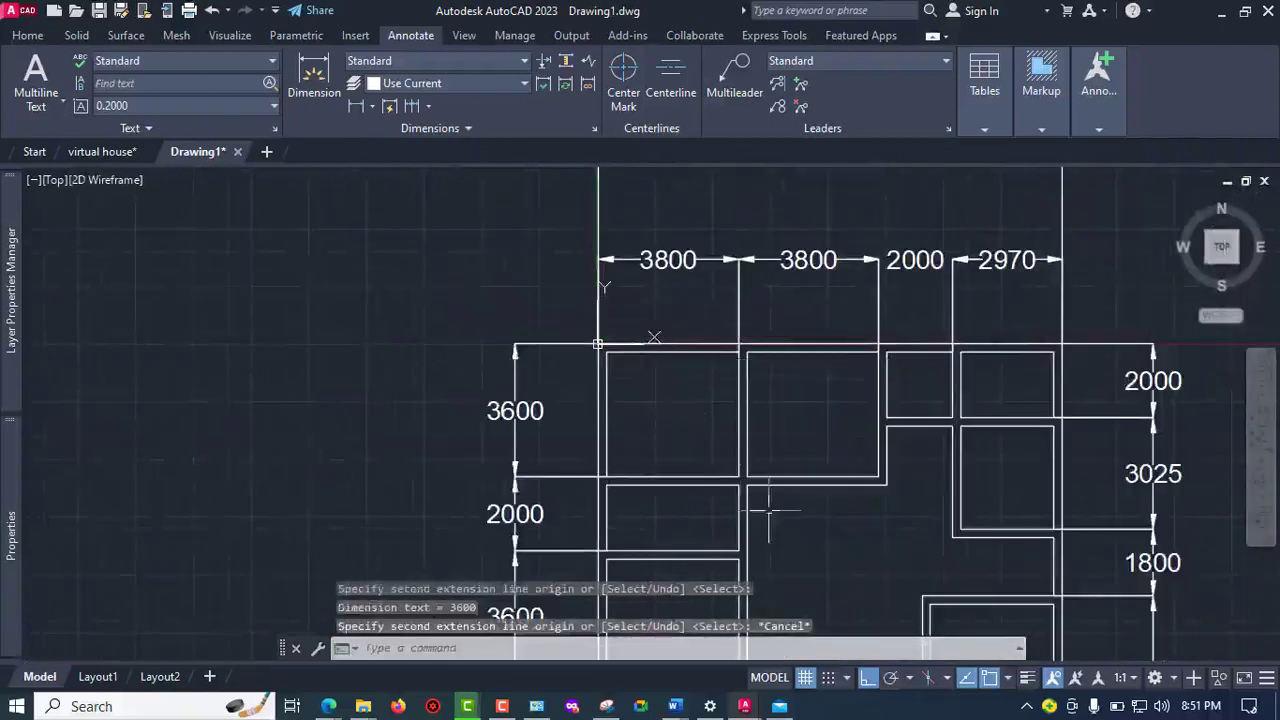
Add a horizontal linear dimension just below the lower-left room, from the plan's outer corner to the large central room's lower-left inner corner
middle_click_drag(766, 514, 686, 337)
scroll(691, 363, "down", 2)
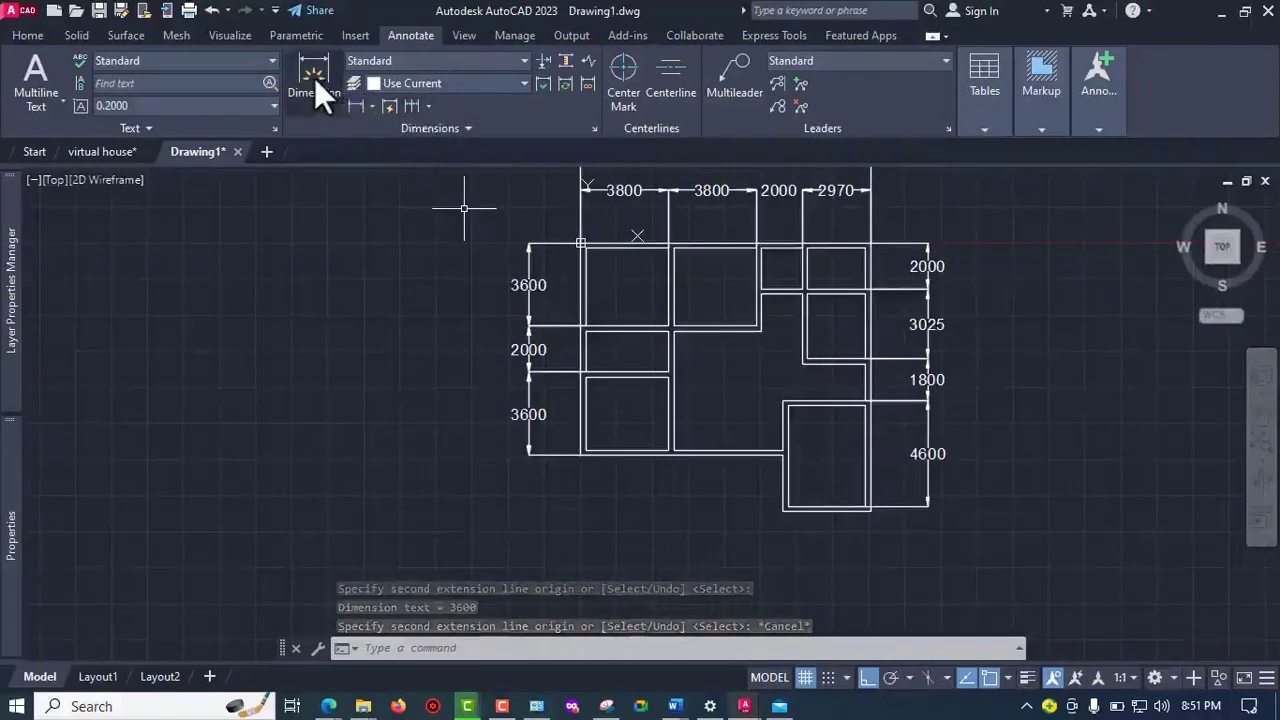
left_click(355, 105)
scroll(575, 465, "up", 2)
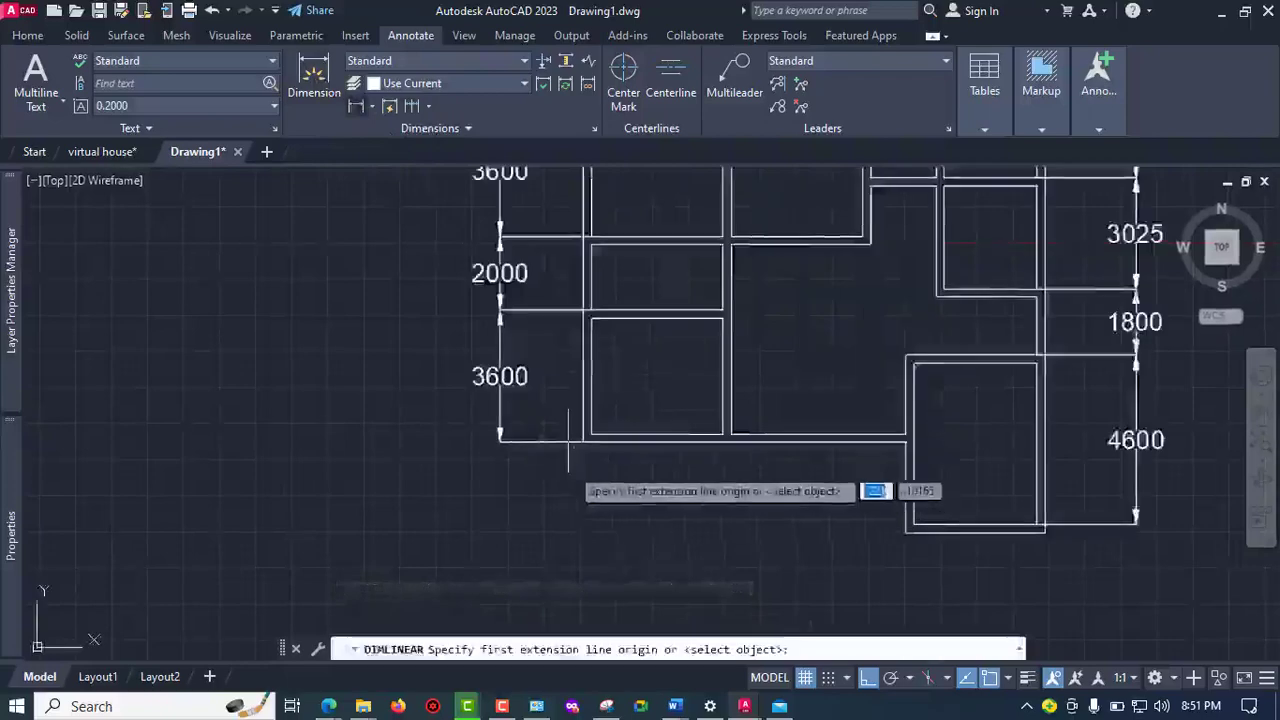
left_click(583, 440)
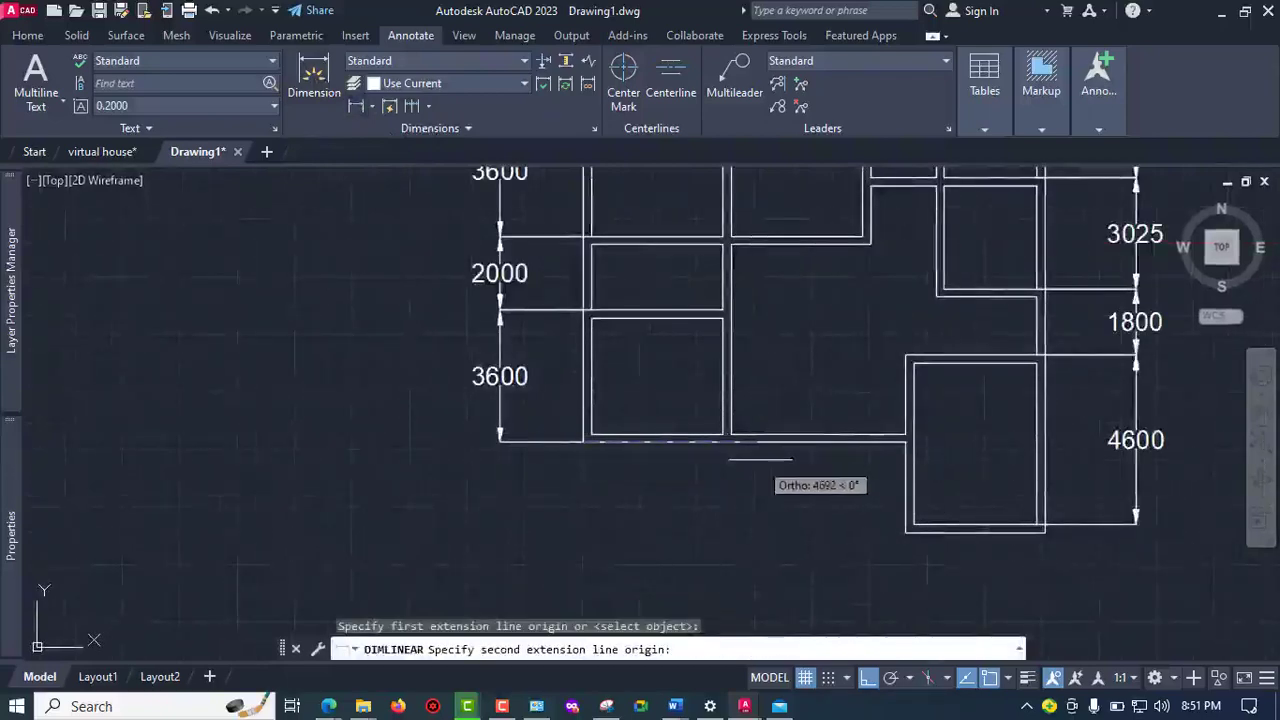
scroll(765, 450, "up", 2)
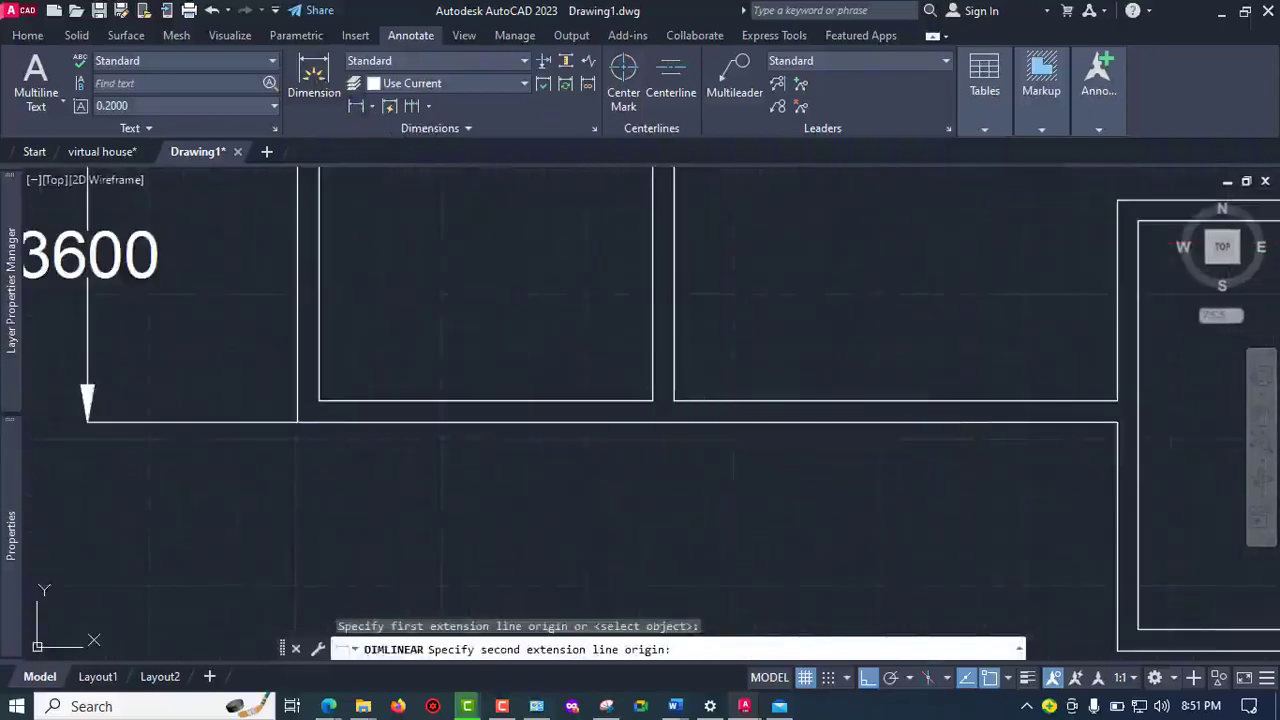
left_click(674, 422)
scroll(648, 512, "down", 2)
middle_click_drag(733, 500, 777, 434)
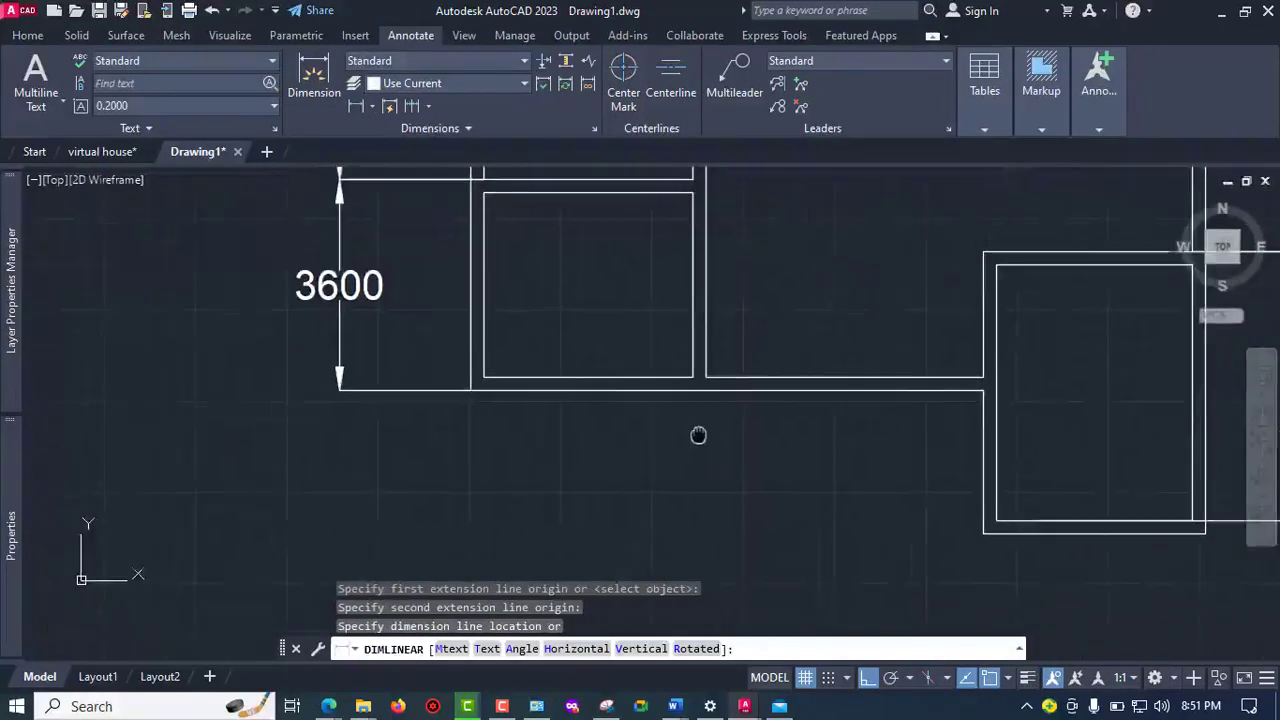
left_click(601, 497)
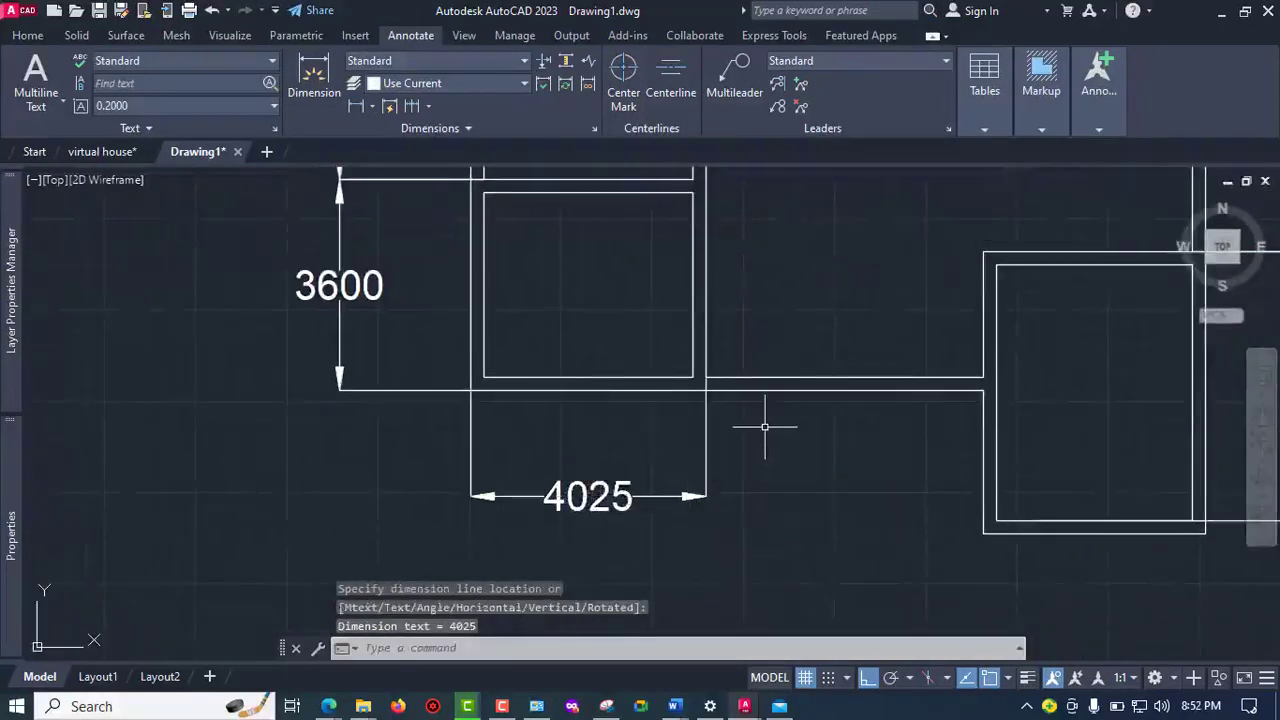
Continue the horizontal dimension to the large central room's lower-right inner corner and end the Continue command
key("Return")
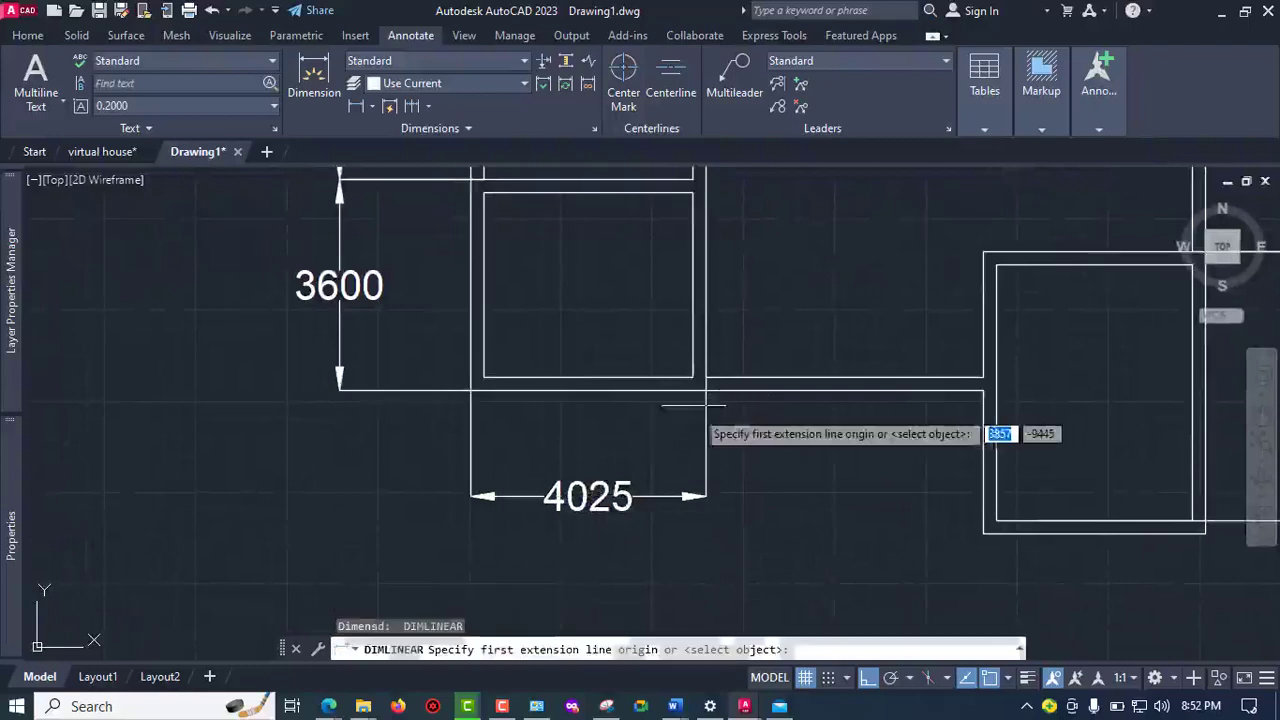
left_click(410, 108)
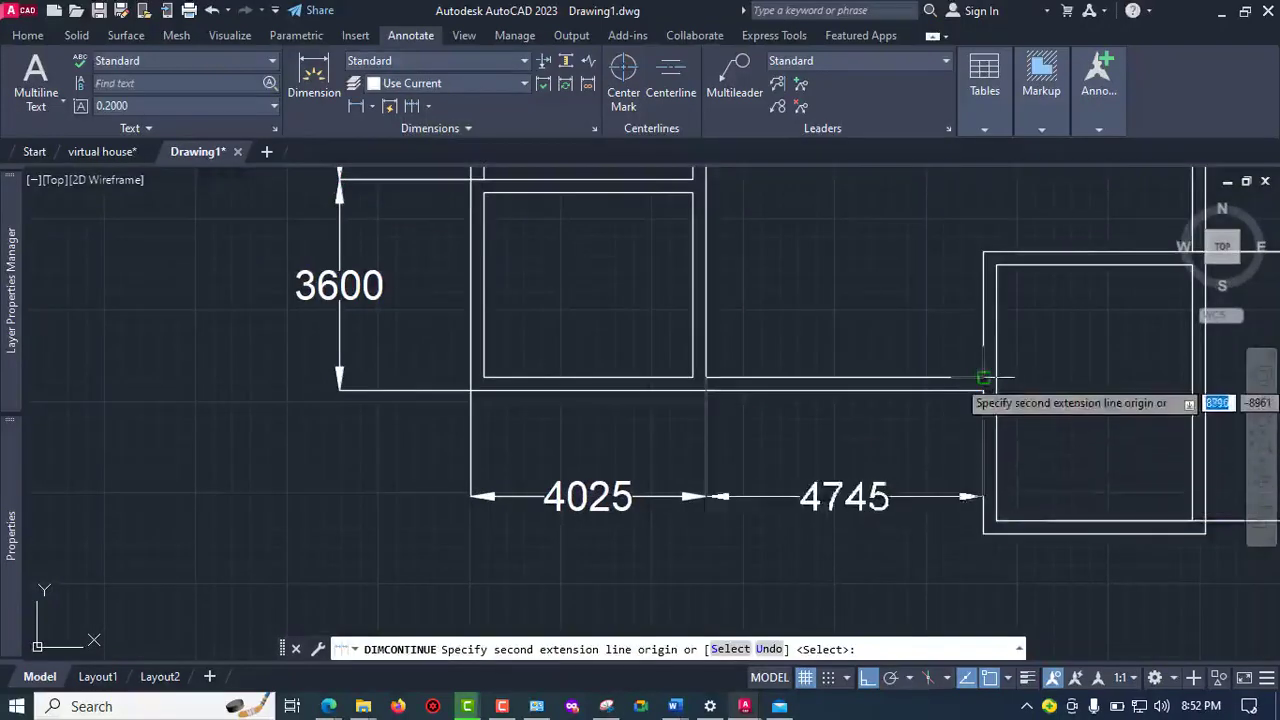
left_click(985, 380)
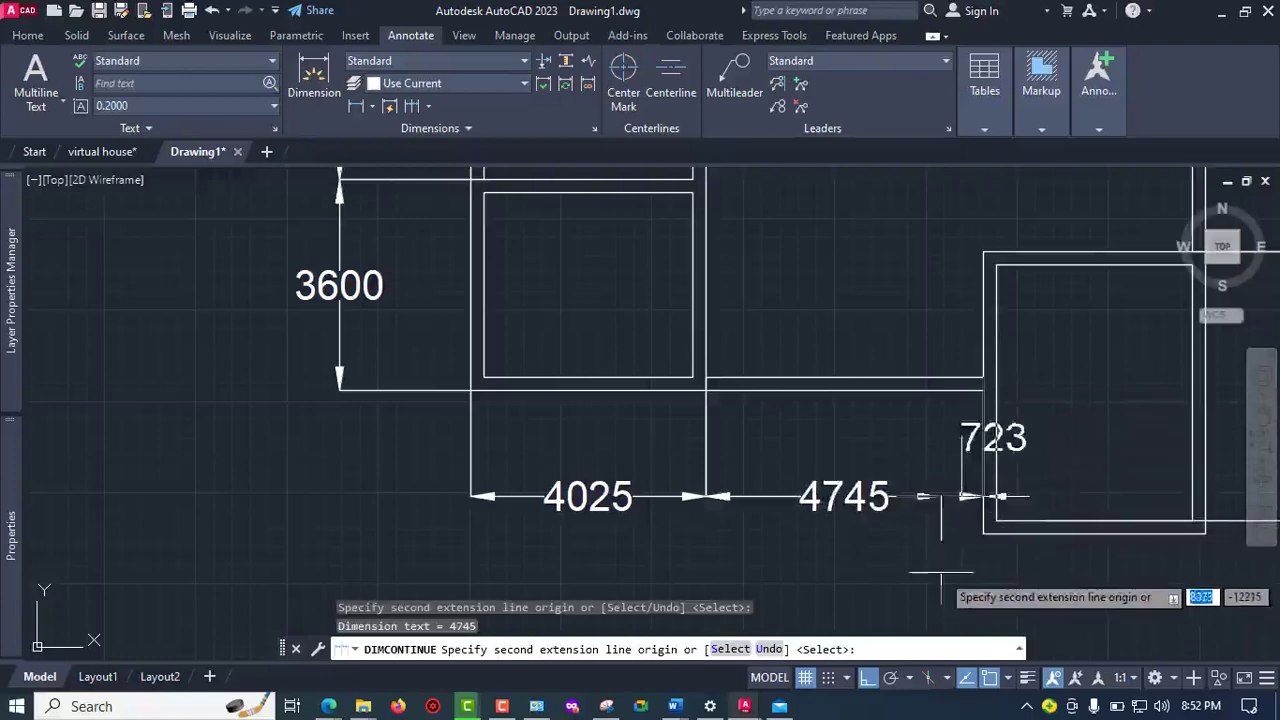
scroll(935, 548, "down", 2)
middle_click_drag(935, 548, 897, 476)
key("Escape")
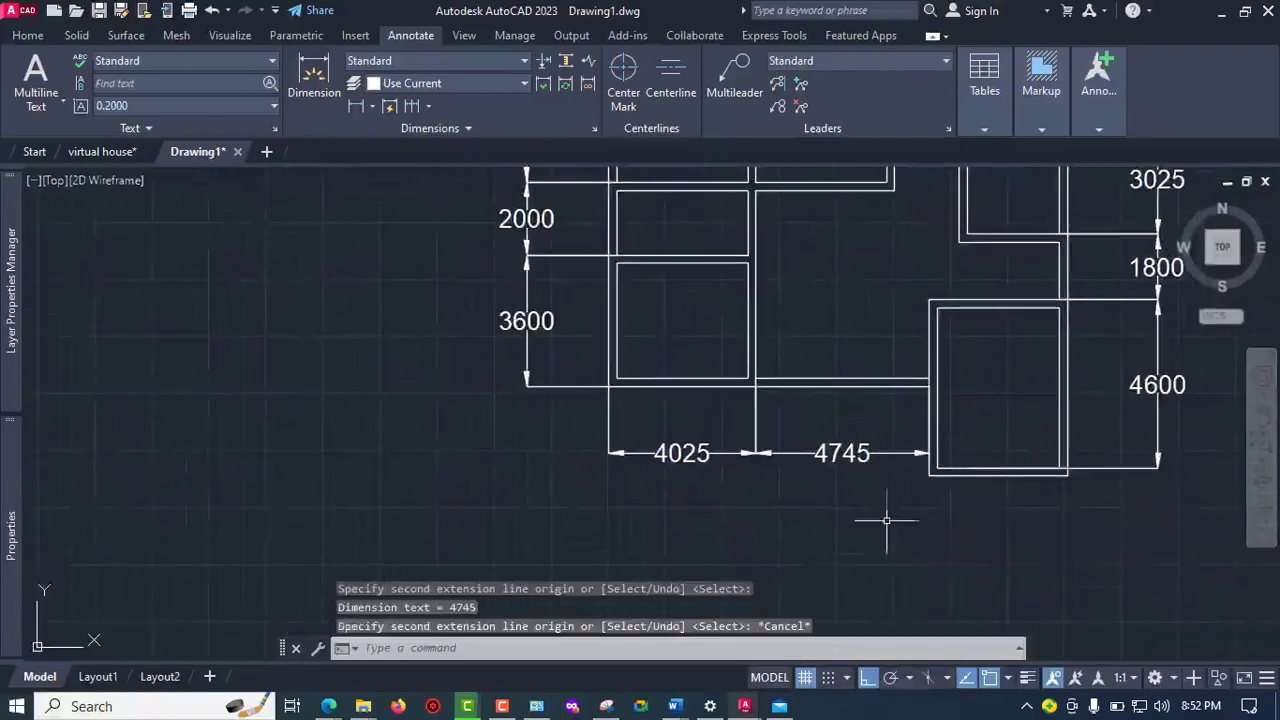
Delete the two horizontal dimensions below the plan
left_click(875, 530)
left_click(667, 417)
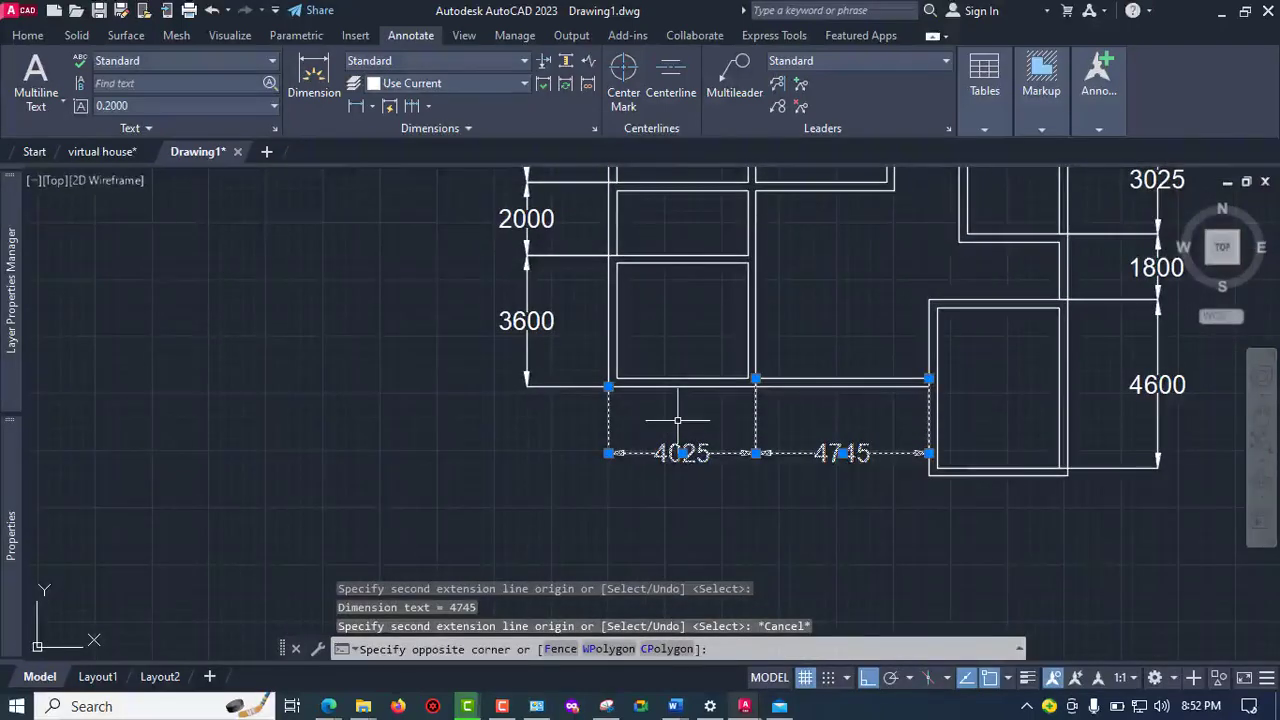
key("Delete")
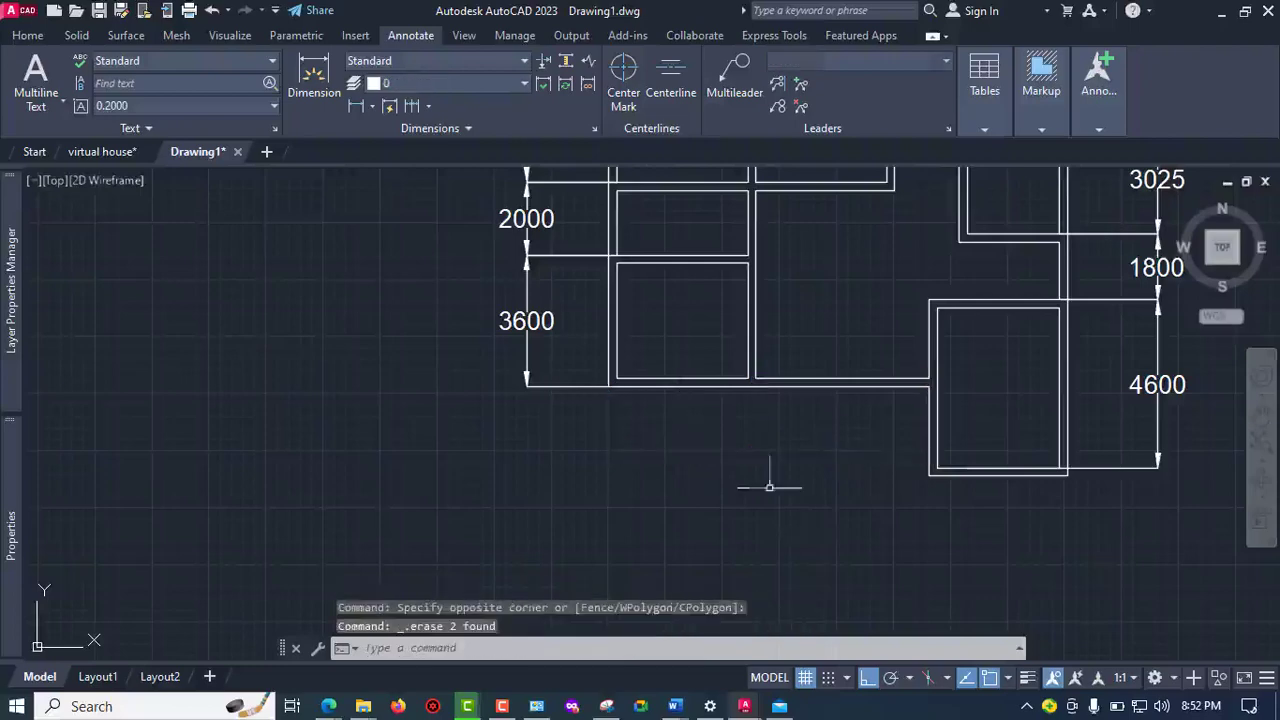
scroll(769, 487, "down", 3)
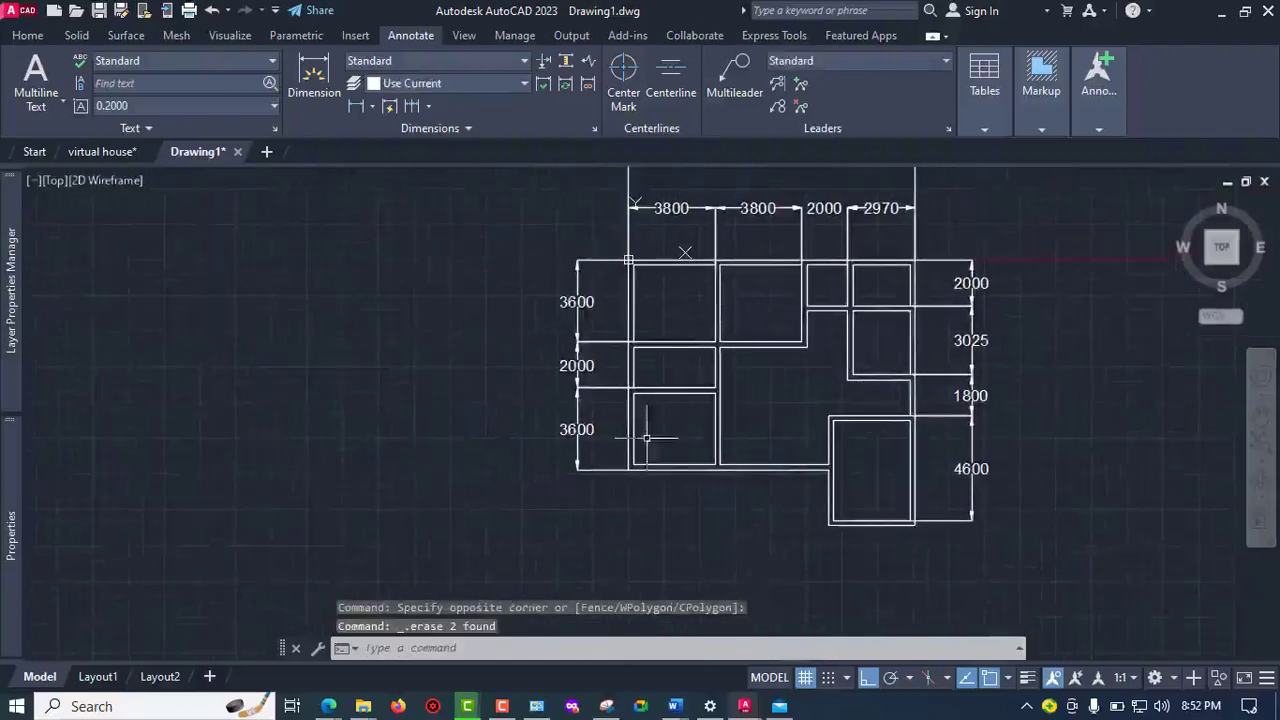
key("Return")
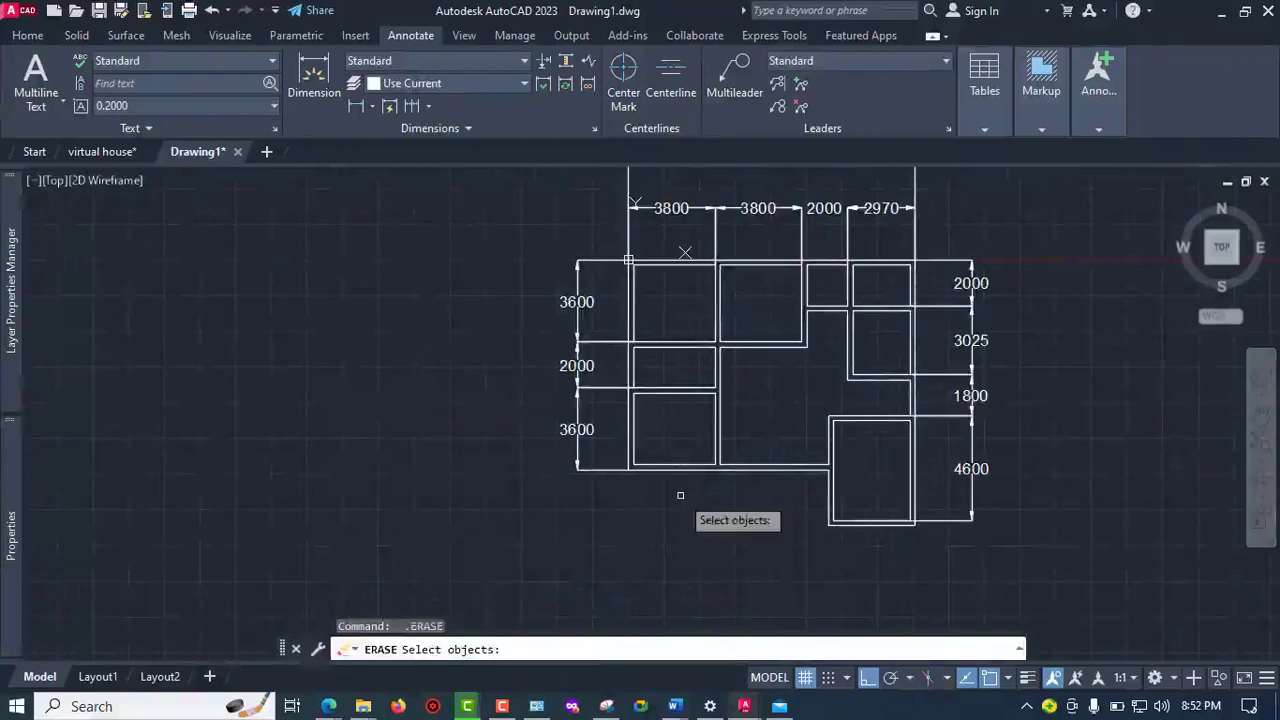
key("Escape")
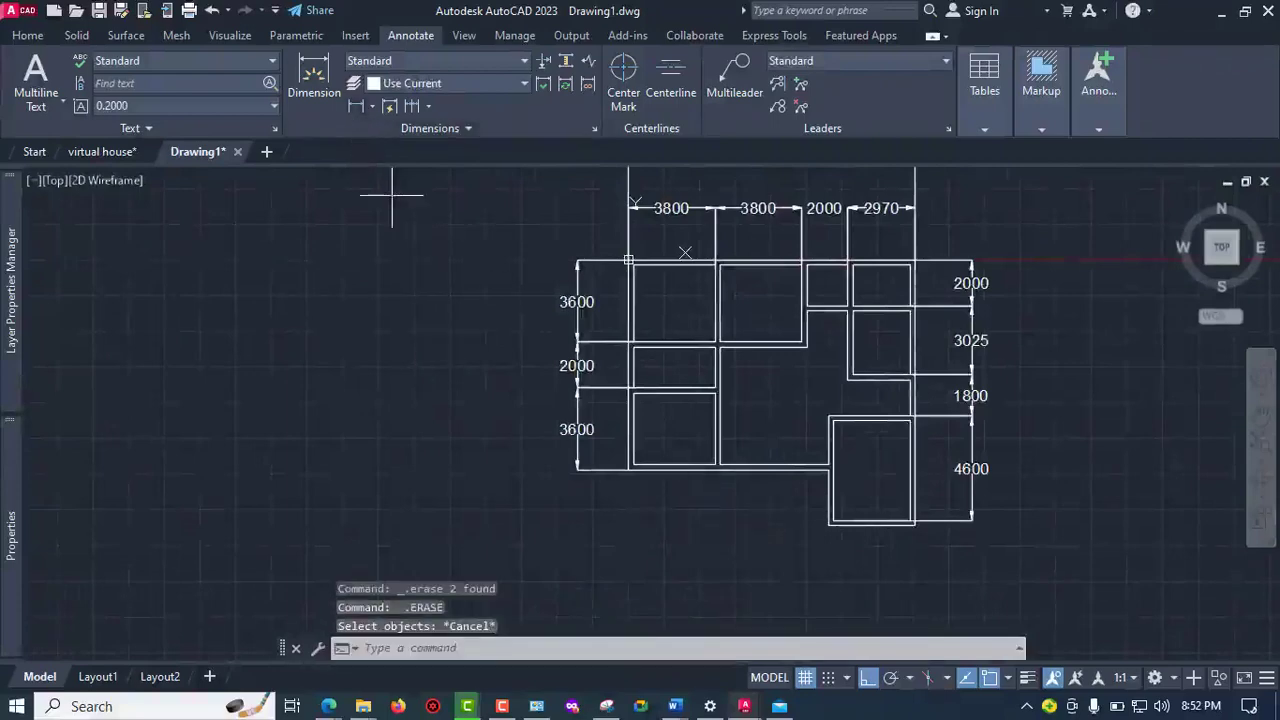
Dimension horizontally from the plan's lower-left outer corner to the central room's lower-left inner corner, placing the line below the lower-right room's bottom wall
scroll(643, 501, "up", 6)
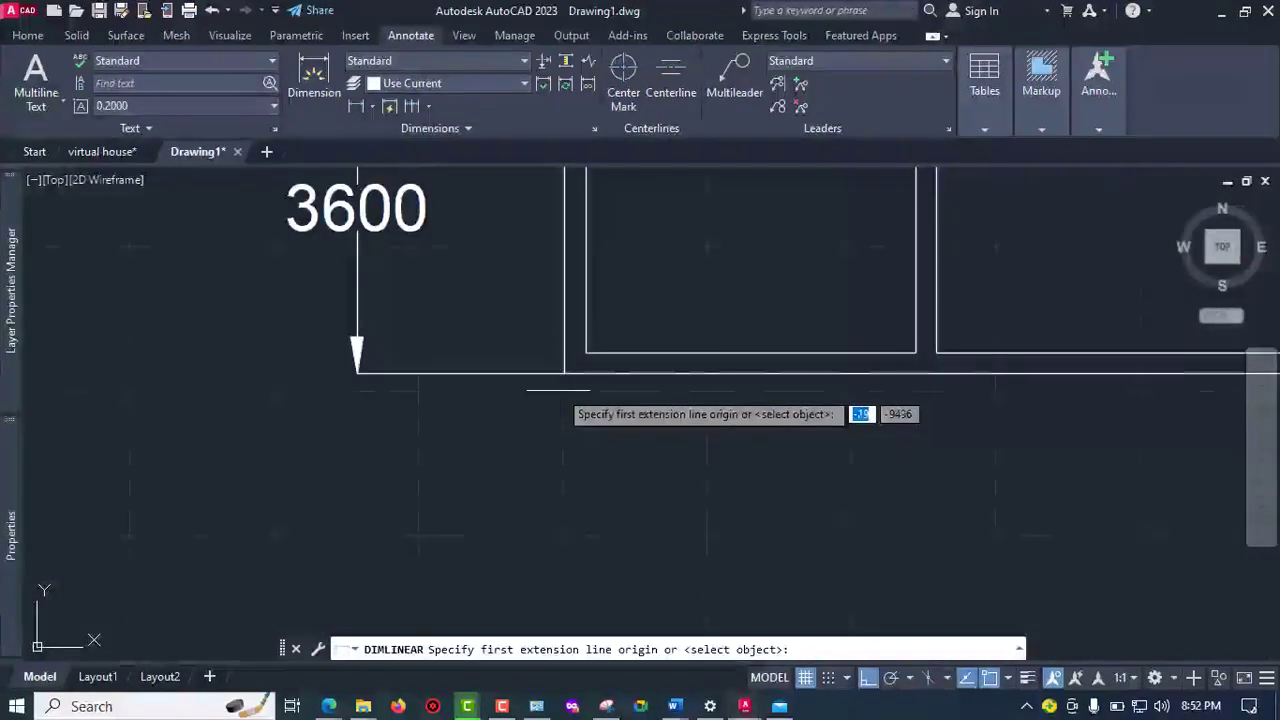
left_click(564, 372)
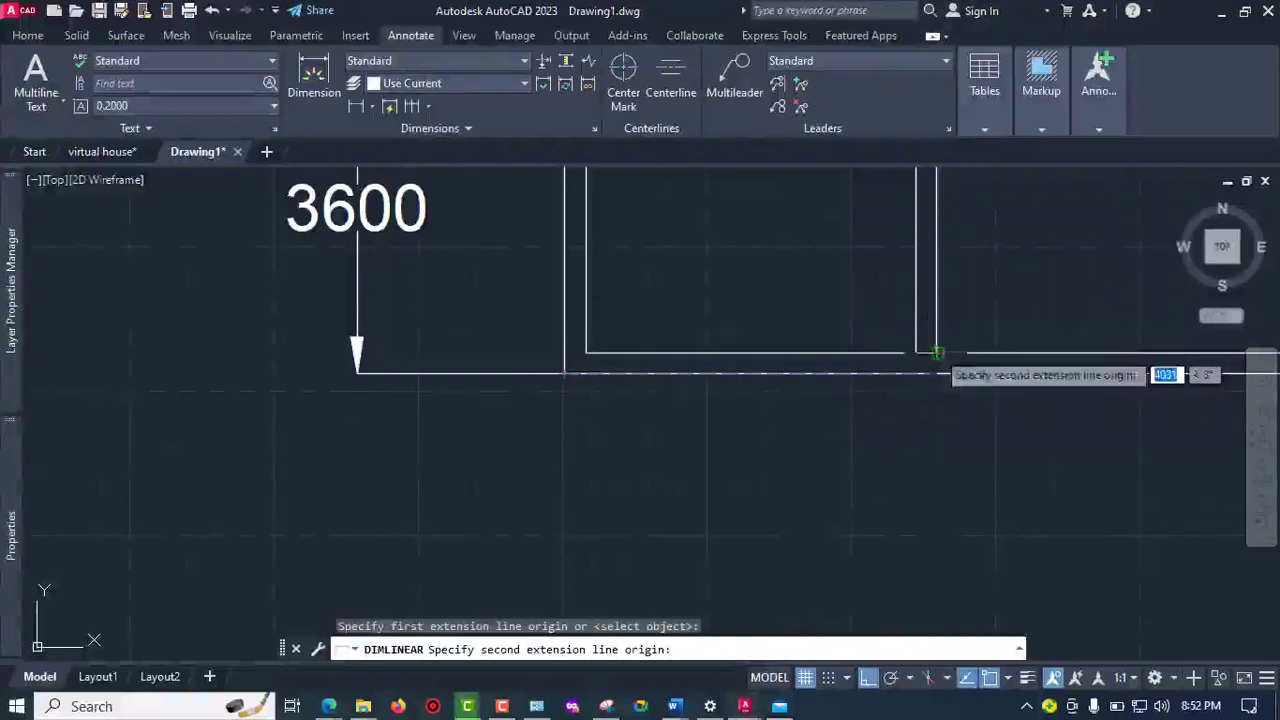
left_click(938, 352)
scroll(909, 520, "down", 3)
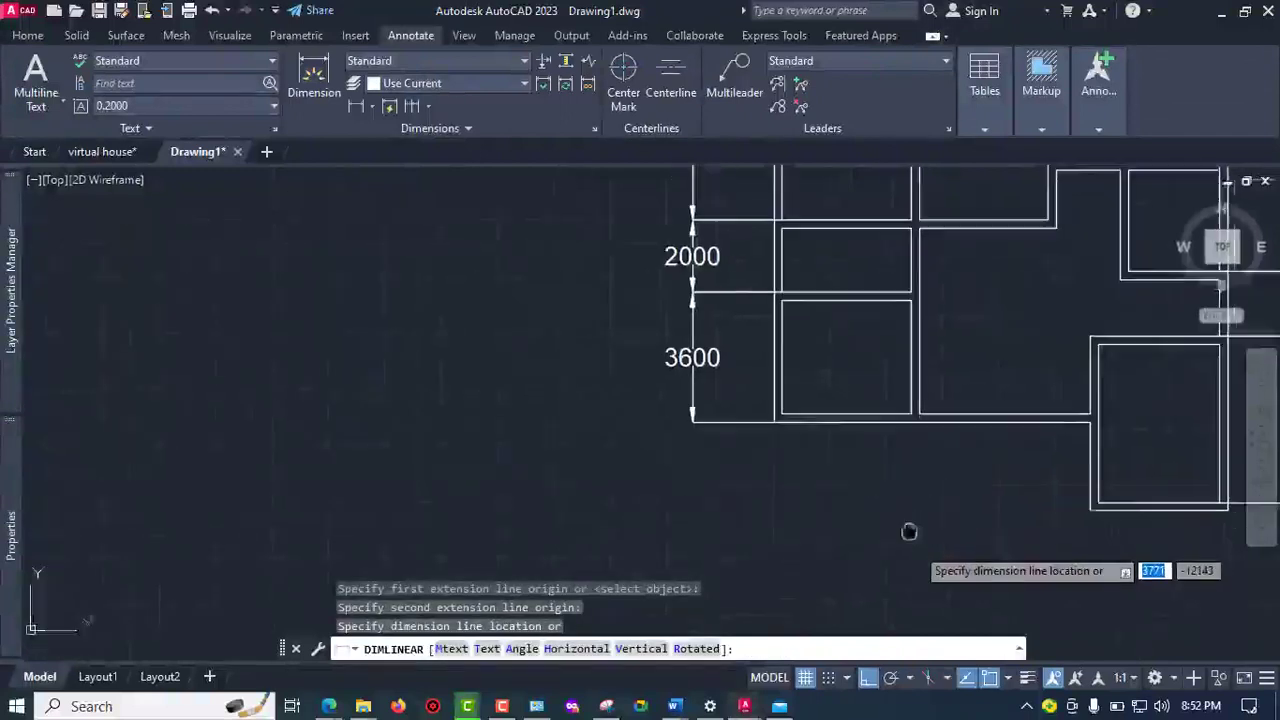
middle_click_drag(909, 532, 777, 360)
left_click(760, 432)
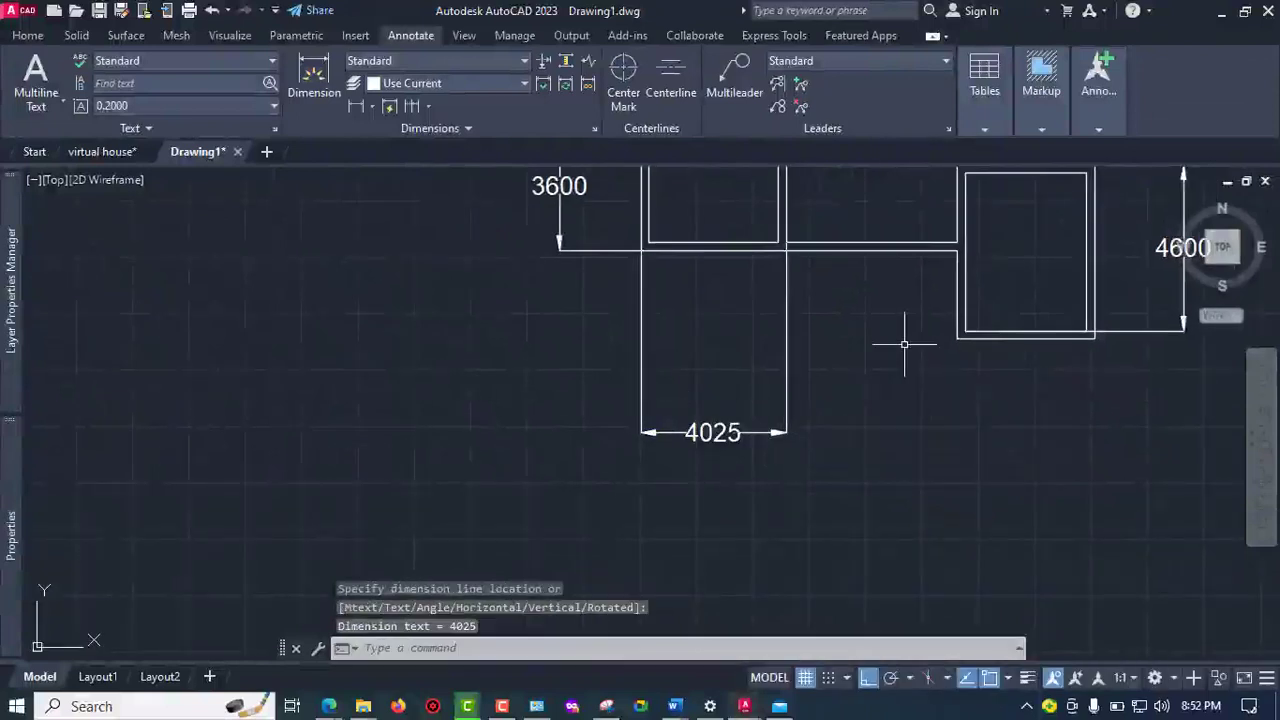
Add a horizontal linear dimension from the central room's lower-left inner corner to the lower-right room's lower-left inner corner, aligned with the previous dimension
key("space")
scroll(789, 252, "up", 4)
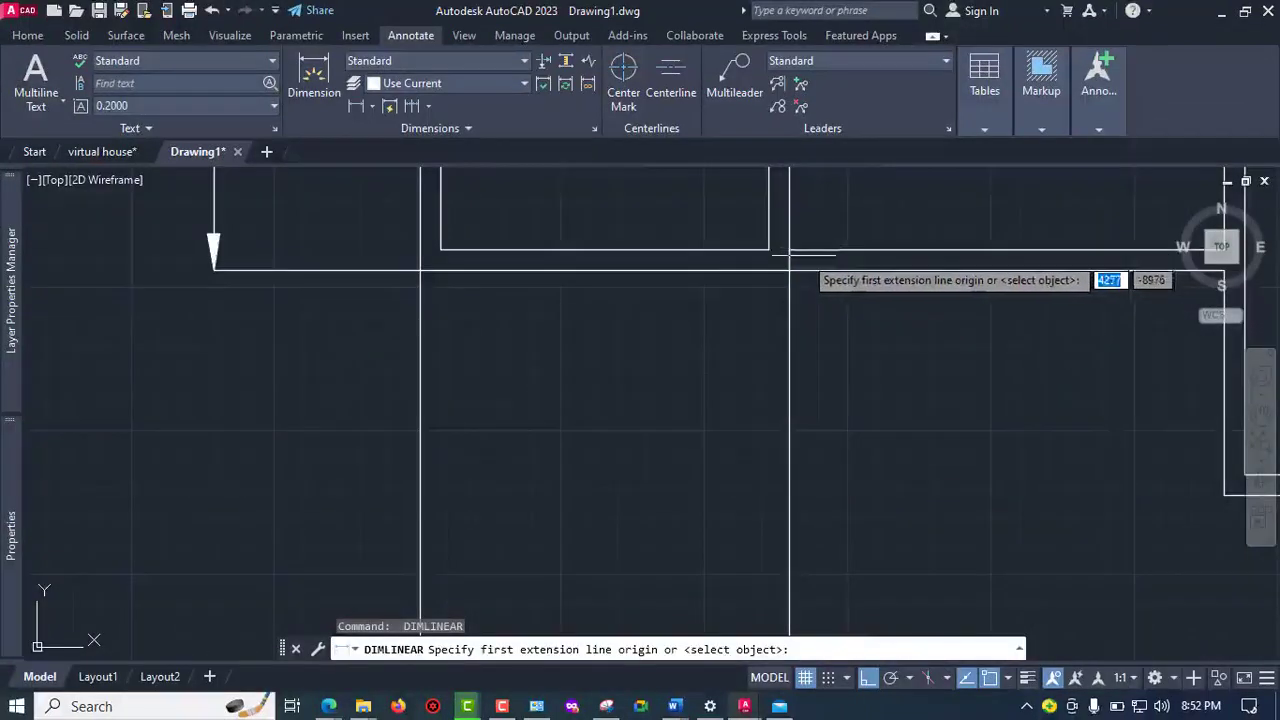
left_click(789, 250)
scroll(793, 262, "down", 4)
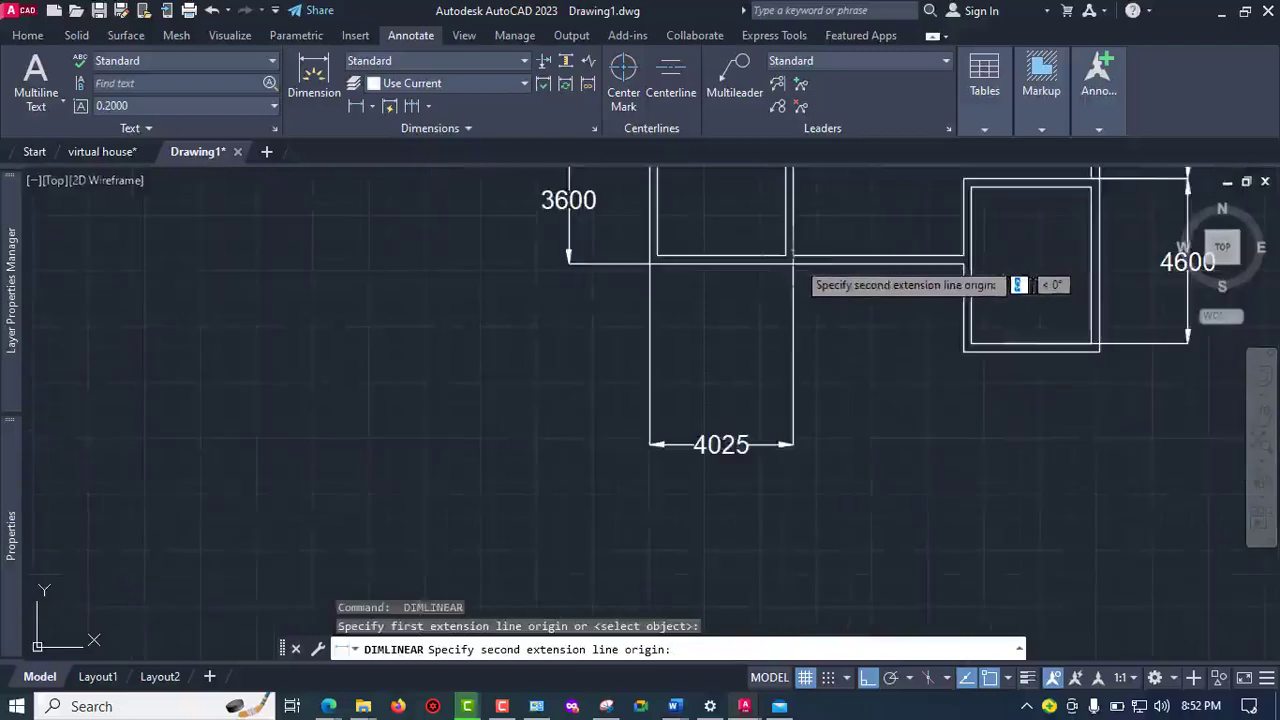
scroll(950, 276, "up", 4)
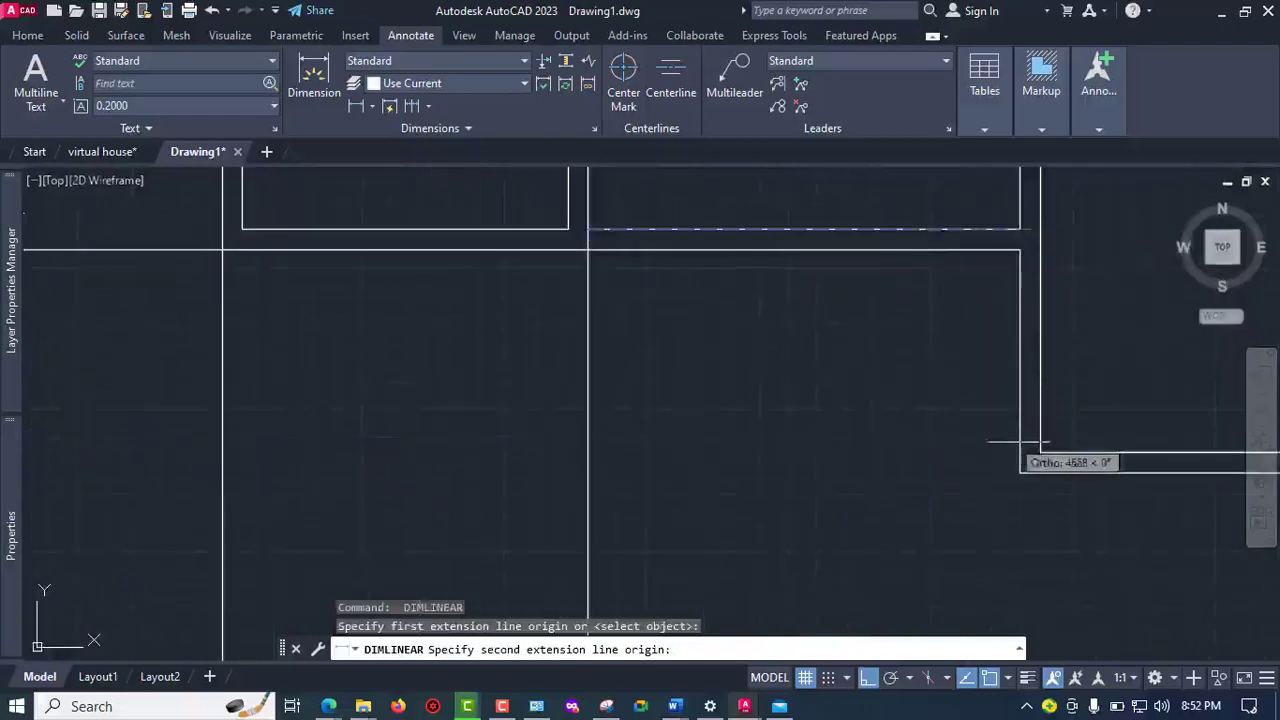
left_click(1040, 455)
scroll(1040, 455, "down", 4)
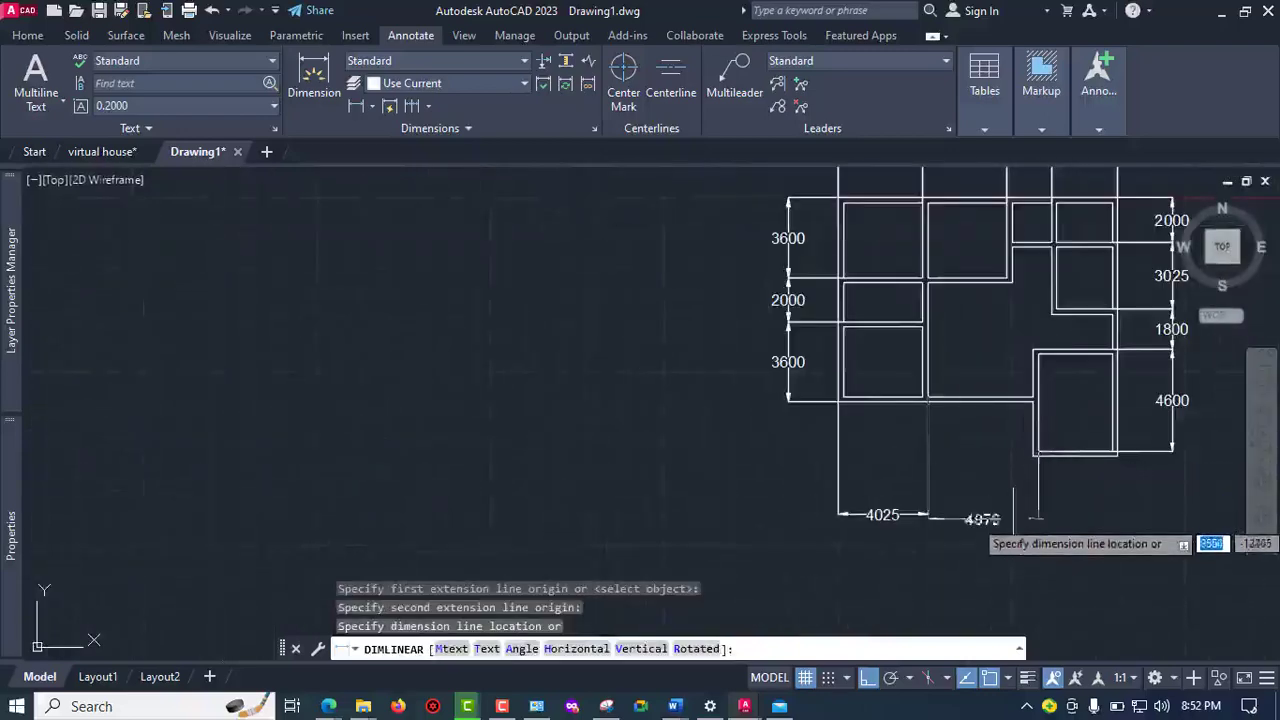
left_click(928, 514)
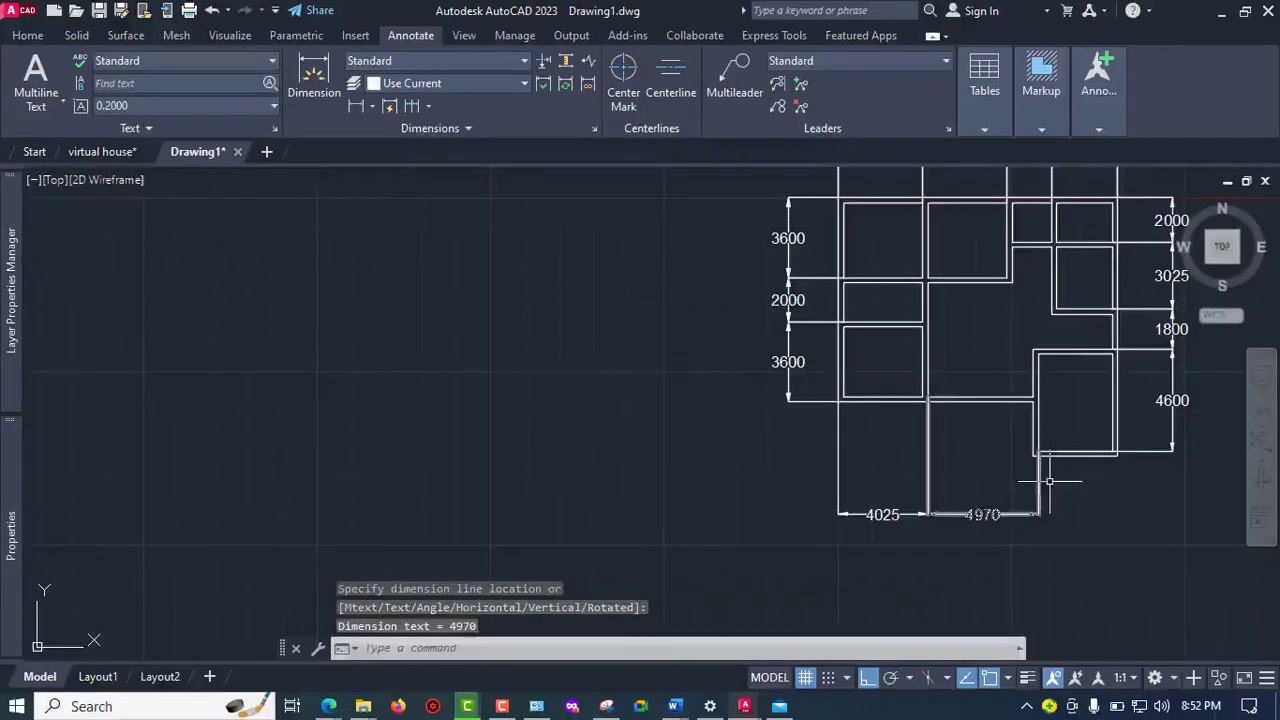
Add a horizontal linear dimension from the lower-right room's lower-left inner corner to the plan's lower-right outer corner, in line with the other bottom dimensions
key("Return")
scroll(1043, 486, "up", 4)
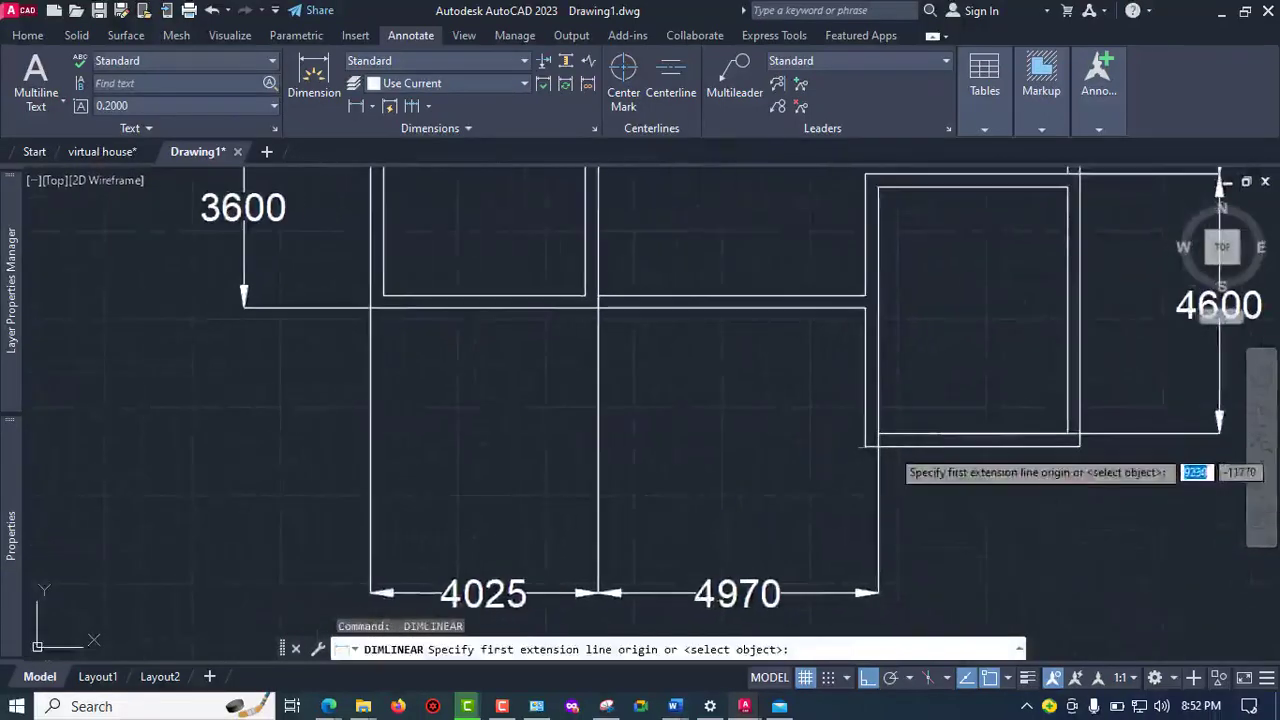
scroll(850, 440, "up", 3)
left_click(857, 429)
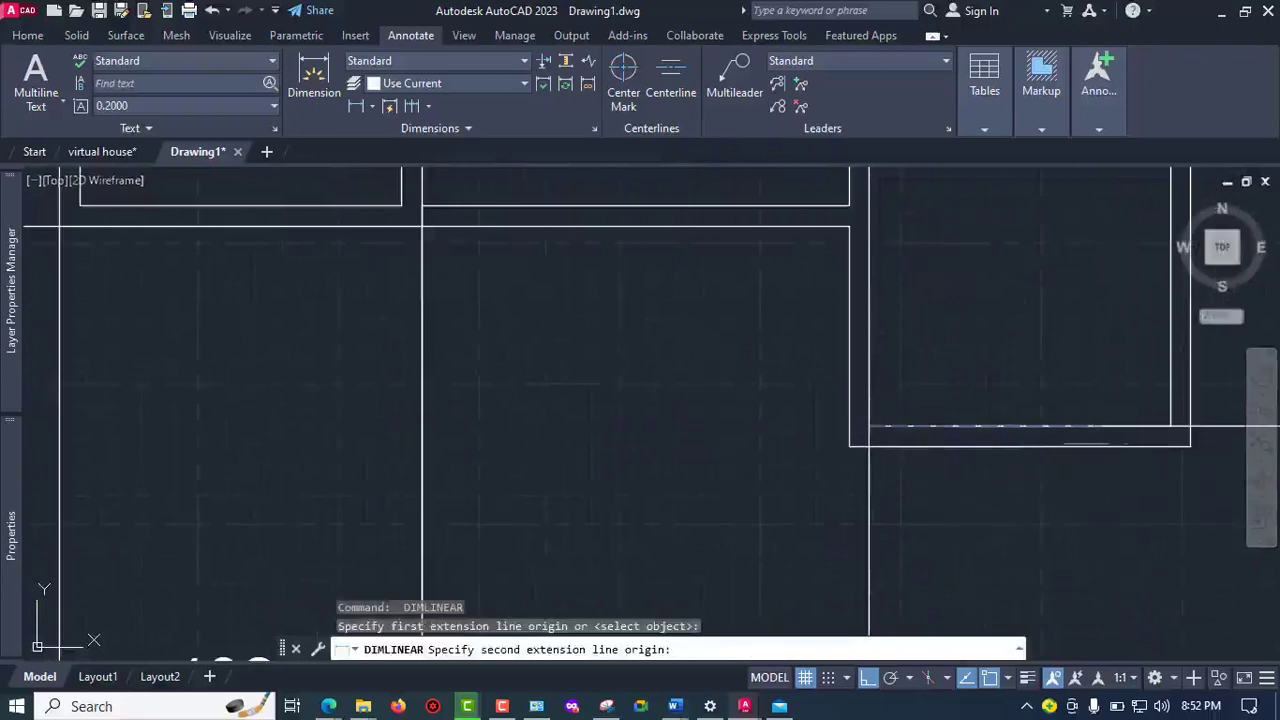
left_click(1192, 446)
scroll(1165, 480, "down", 5)
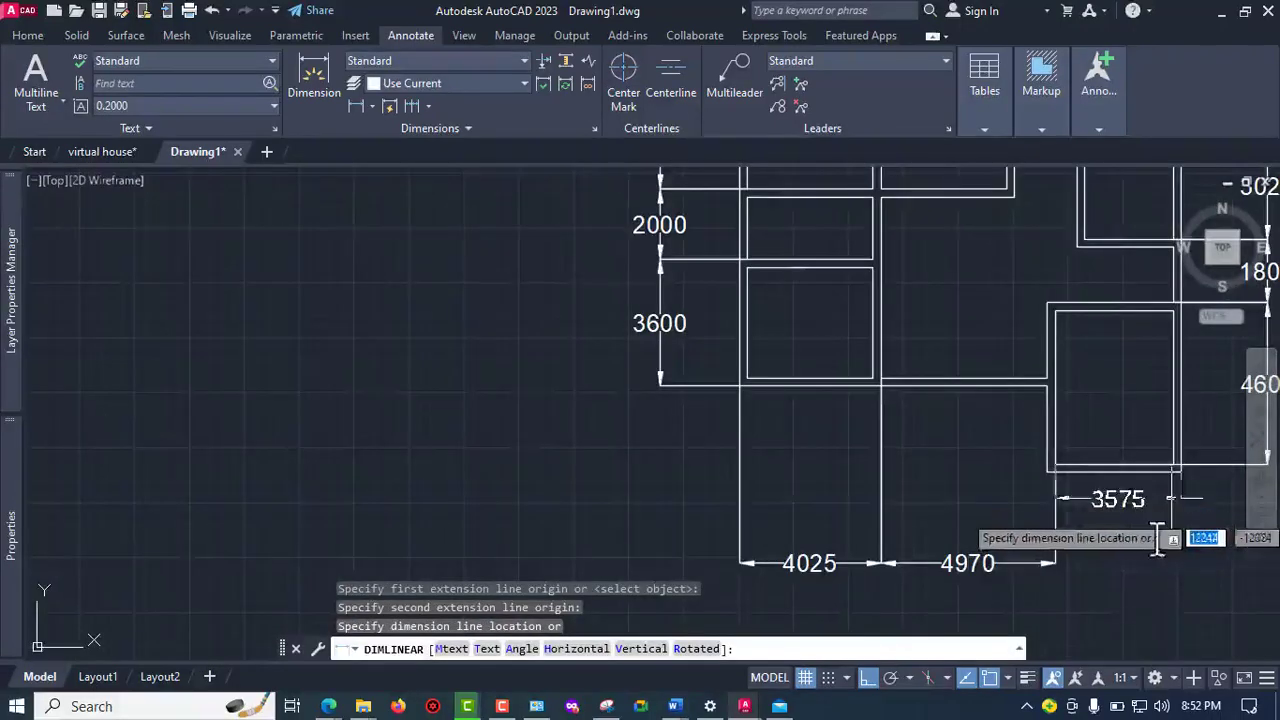
middle_click_drag(1150, 510, 909, 486)
scroll(875, 498, "up", 3)
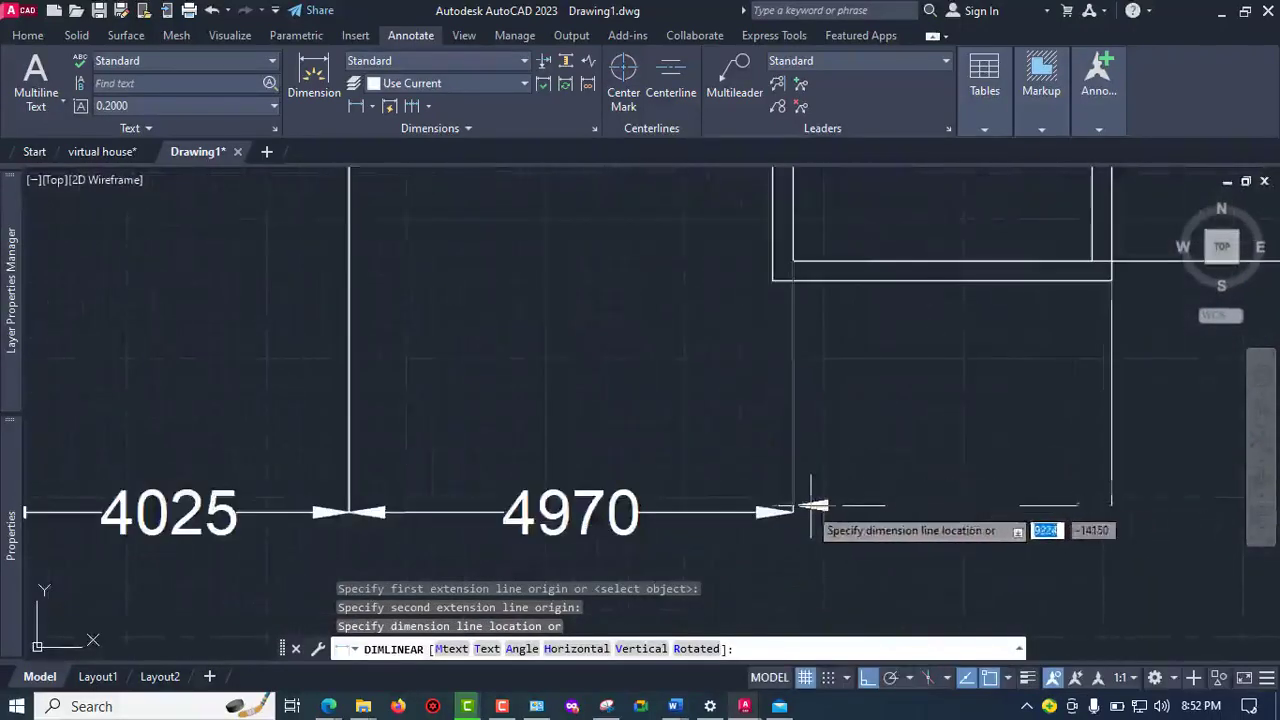
left_click(793, 512)
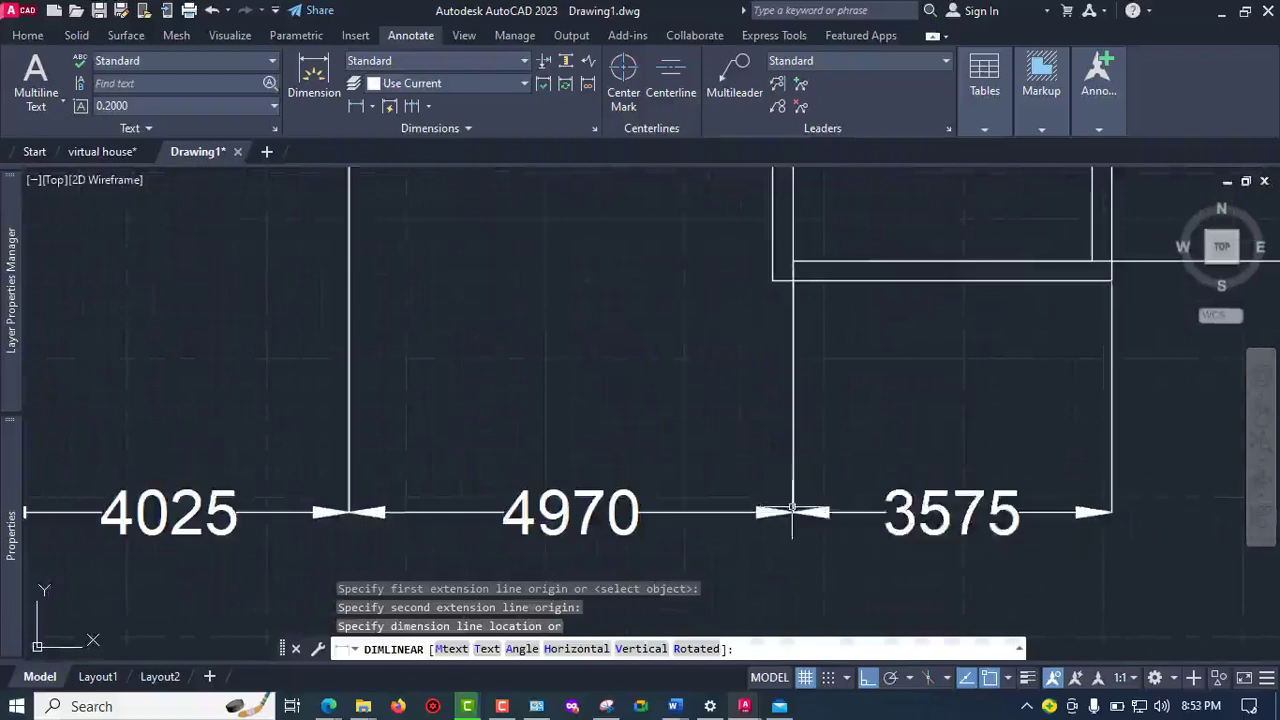
scroll(795, 510, "down", 6)
middle_click_drag(813, 552, 809, 560)
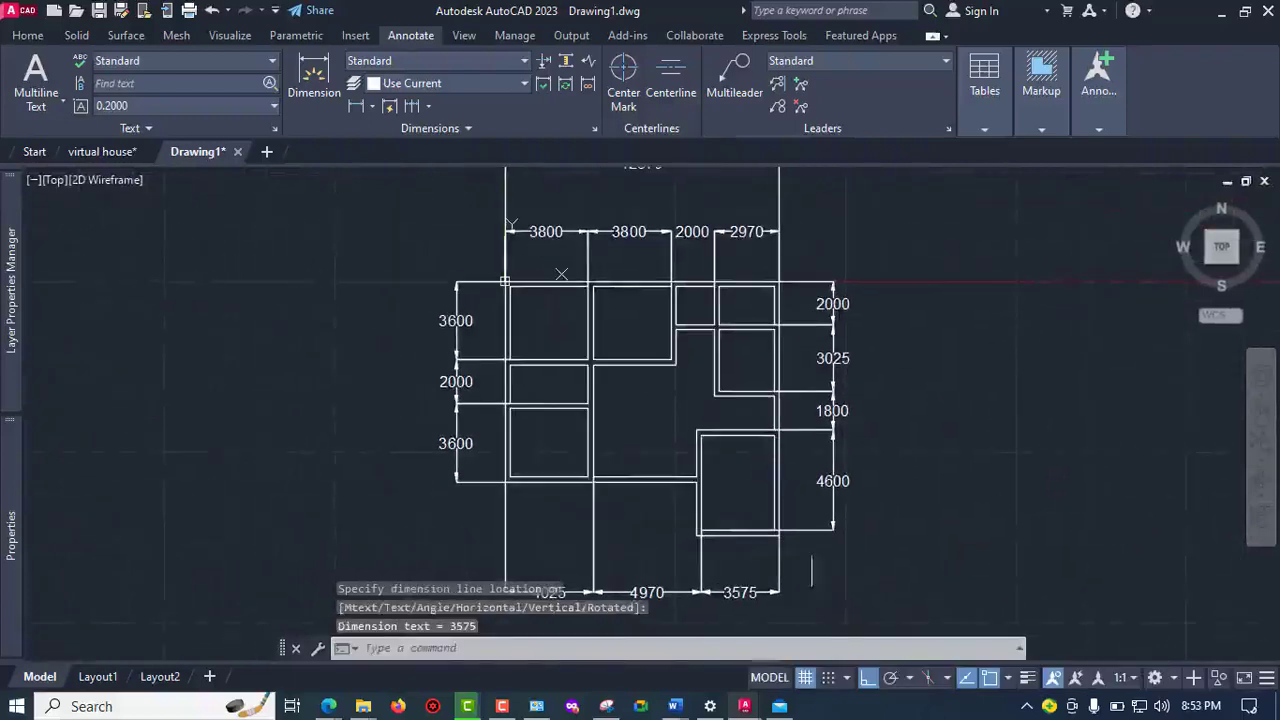
scroll(704, 516, "down", 3)
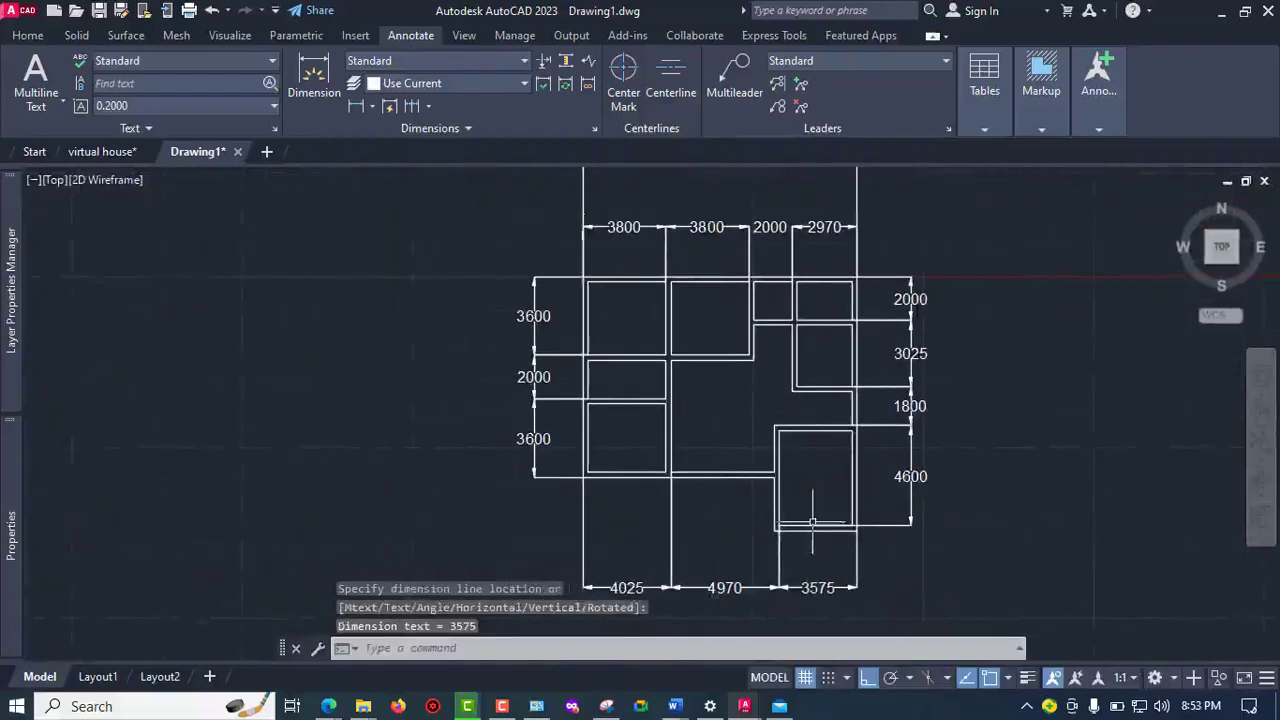
scroll(810, 512, "down", 1)
scroll(894, 520, "up", 2)
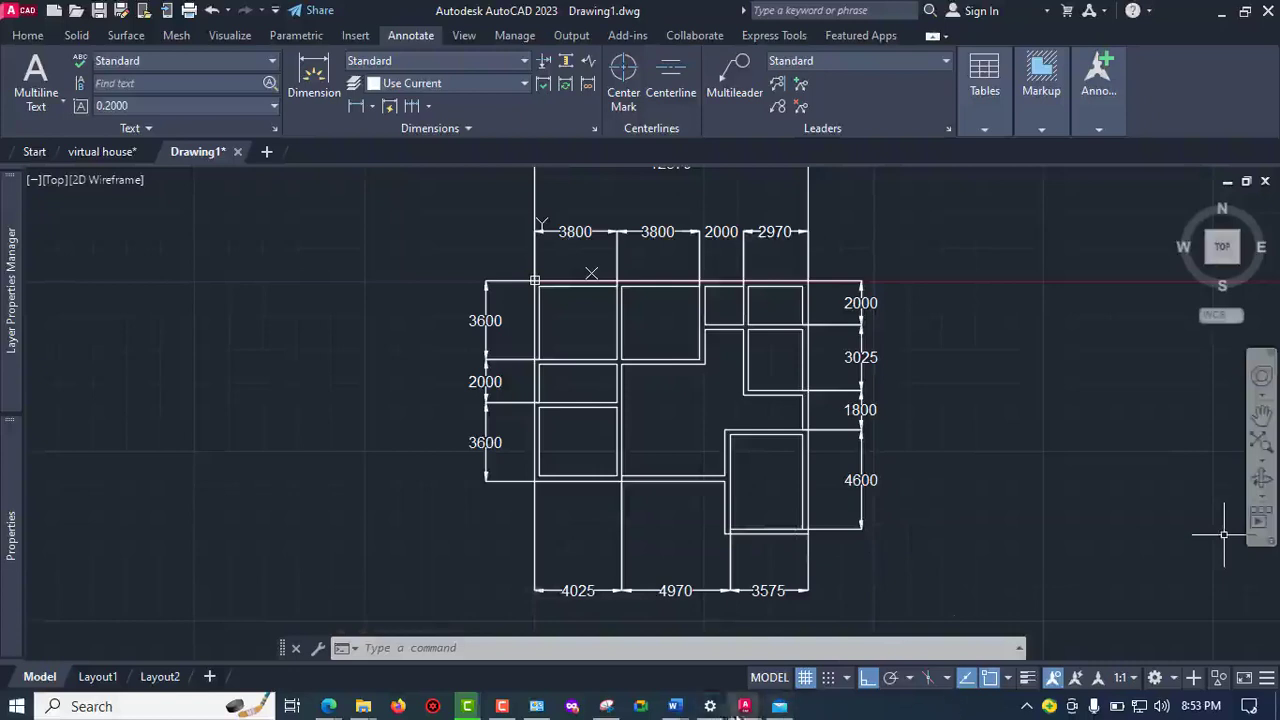
Switch to the Google Meet call in the browser and allow notifications for meet.google.com
mouse_move(672, 706)
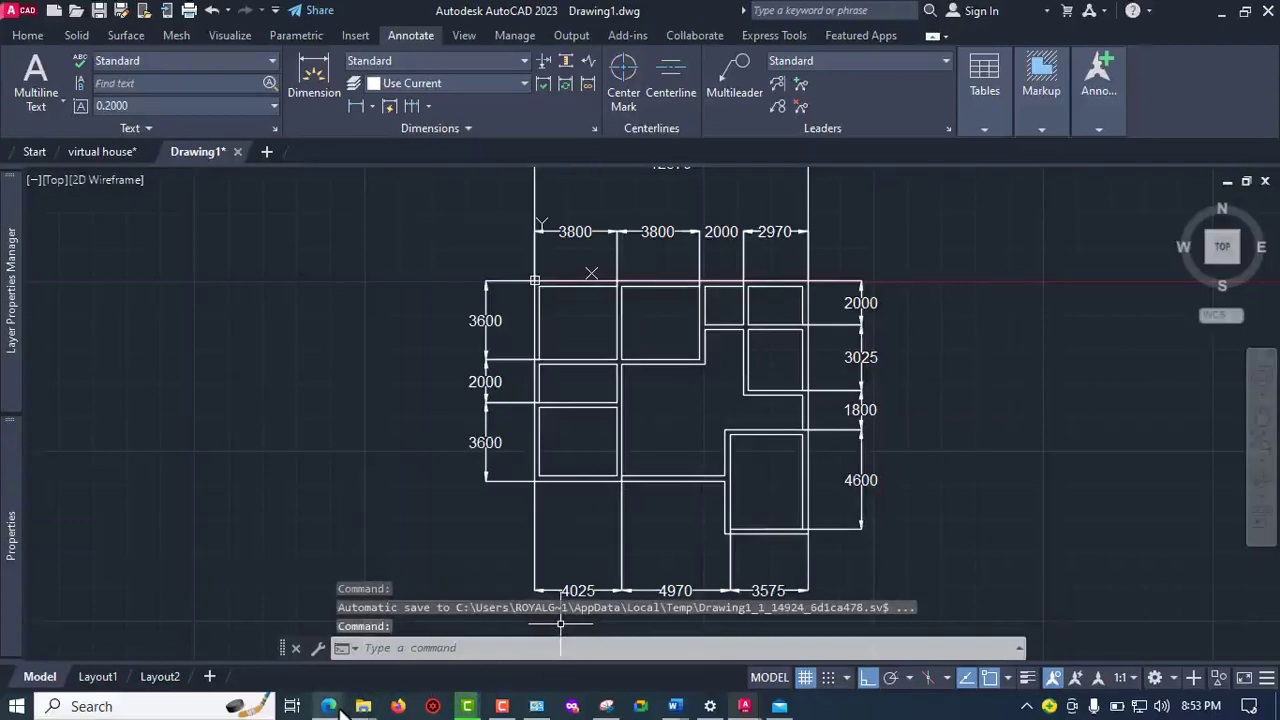
mouse_move(330, 707)
left_click(296, 653)
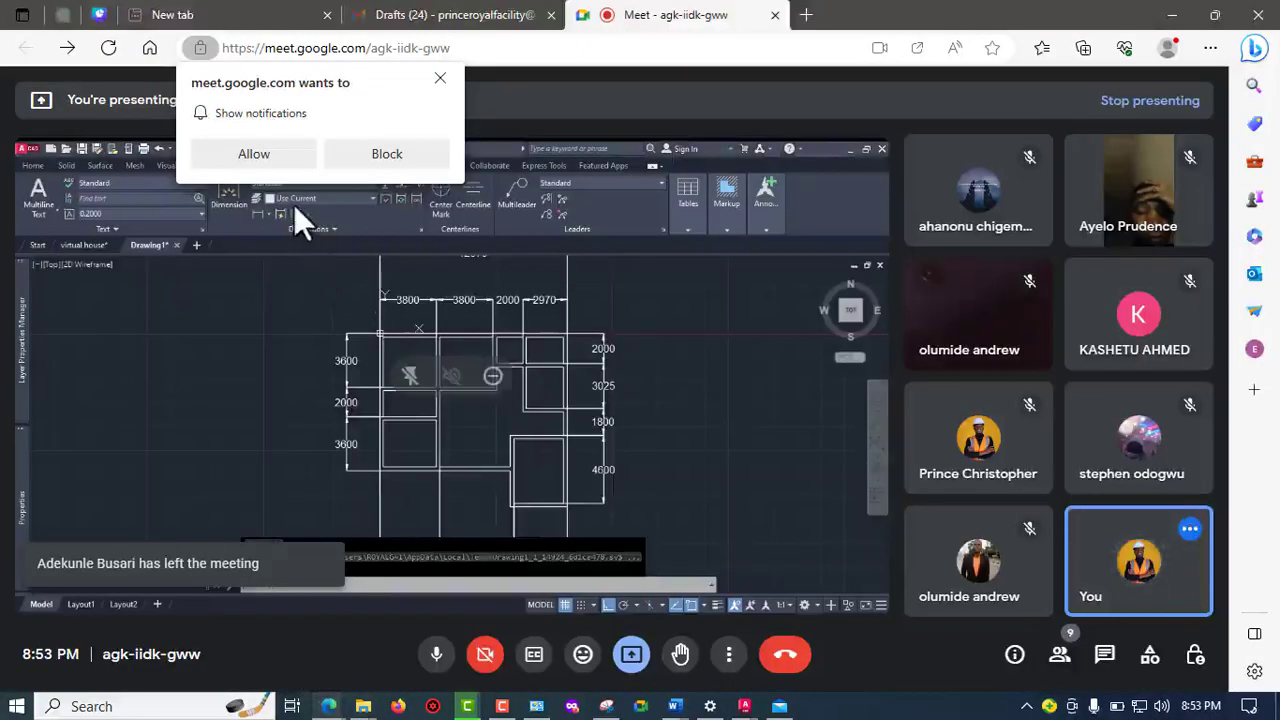
left_click(281, 170)
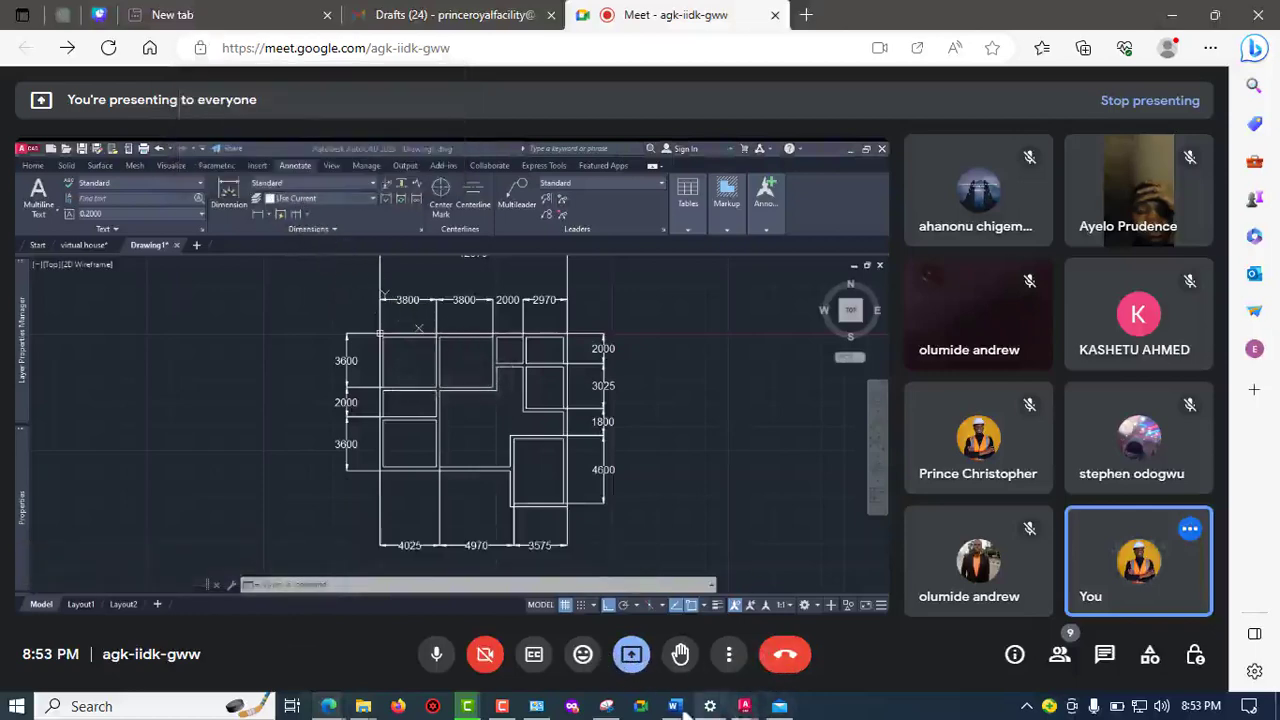
Switch to Snipping Tool and capture a new snip of the Meet page showing the shared dimensioned floor plan
left_click(612, 707)
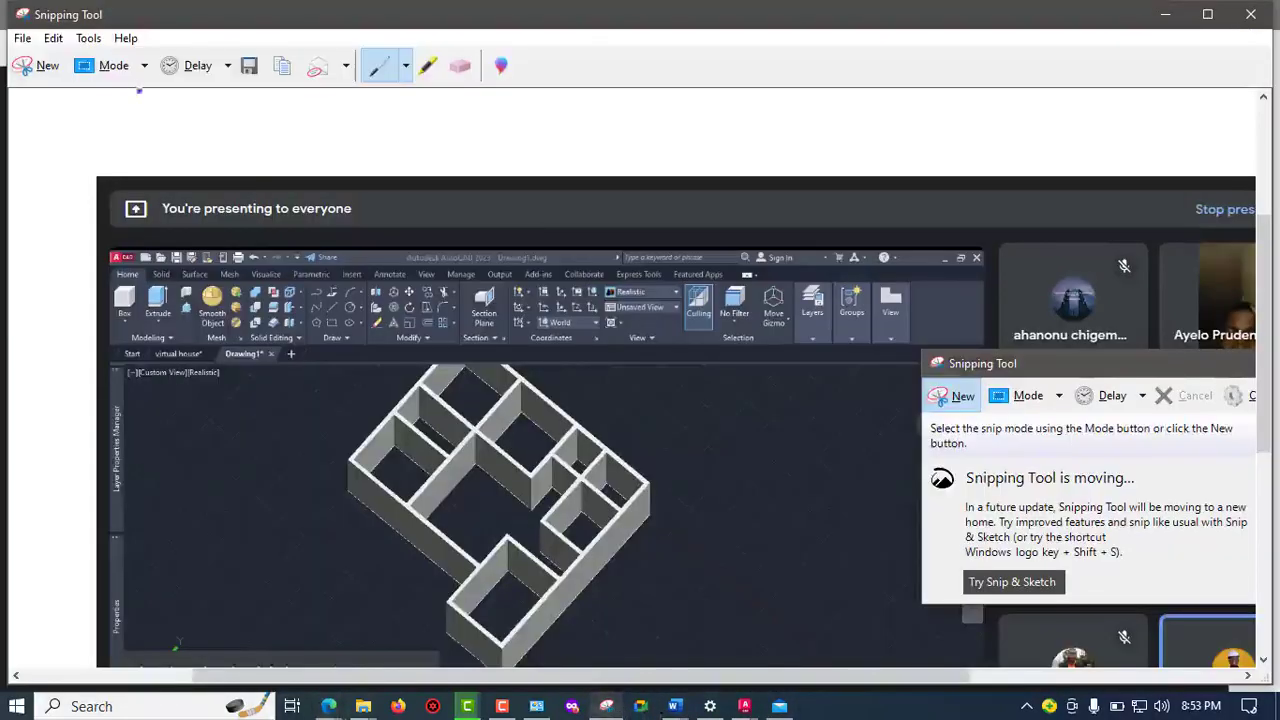
left_click(50, 64)
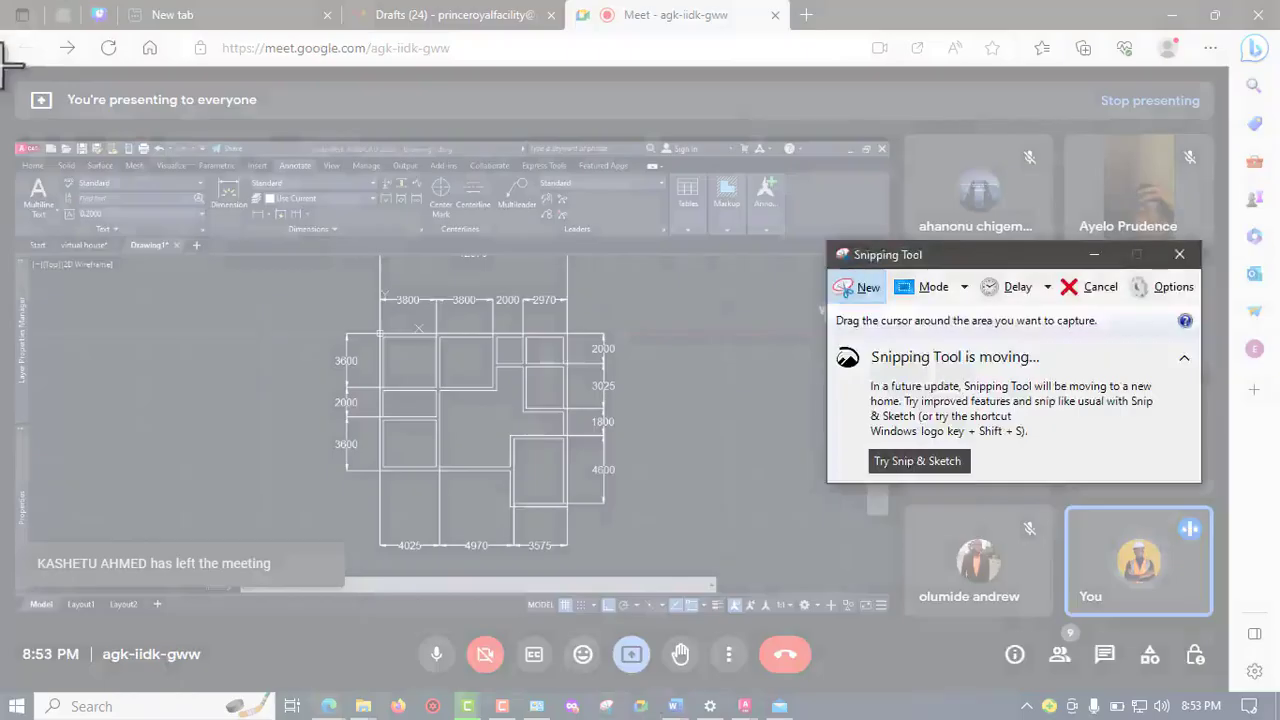
left_click_drag(6, 62, 1236, 676)
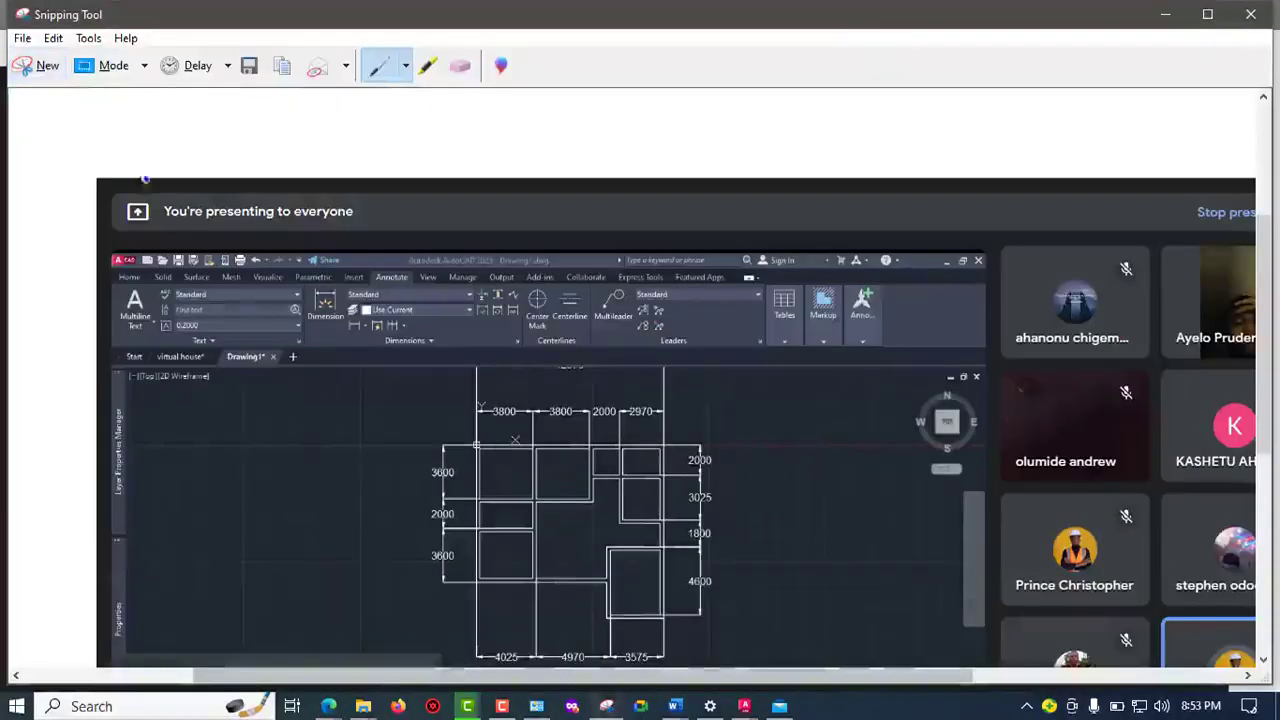
Save the snip as the PNG file gggggrrr4u in the AUTOCAD ICON folder and return to Drawing1 in AutoCAD
left_click(250, 66)
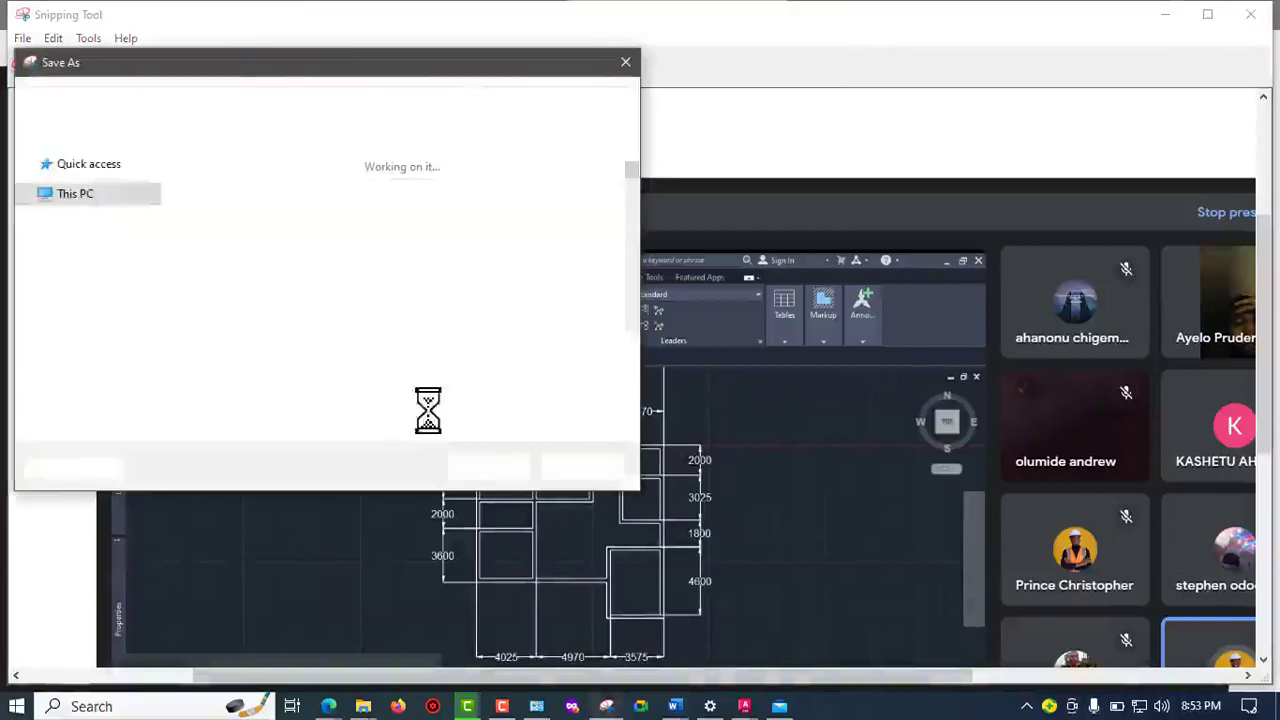
type("ggggggrrr4u")
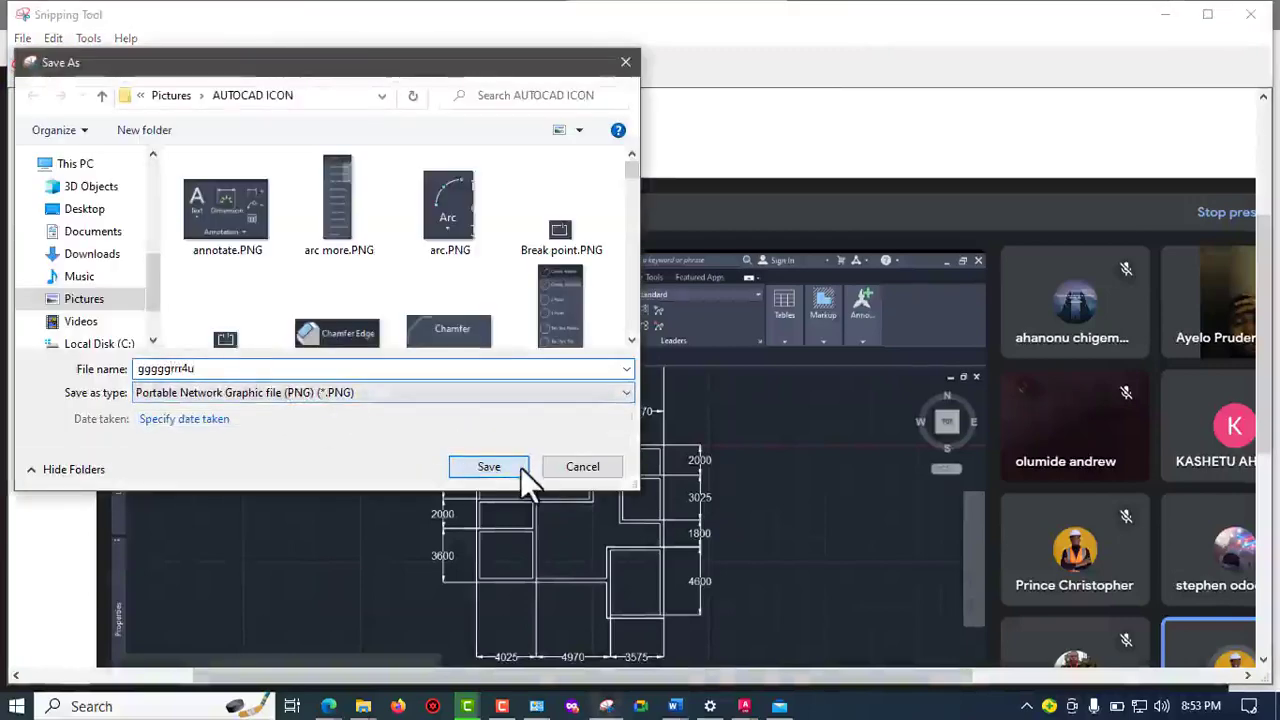
left_click(519, 467)
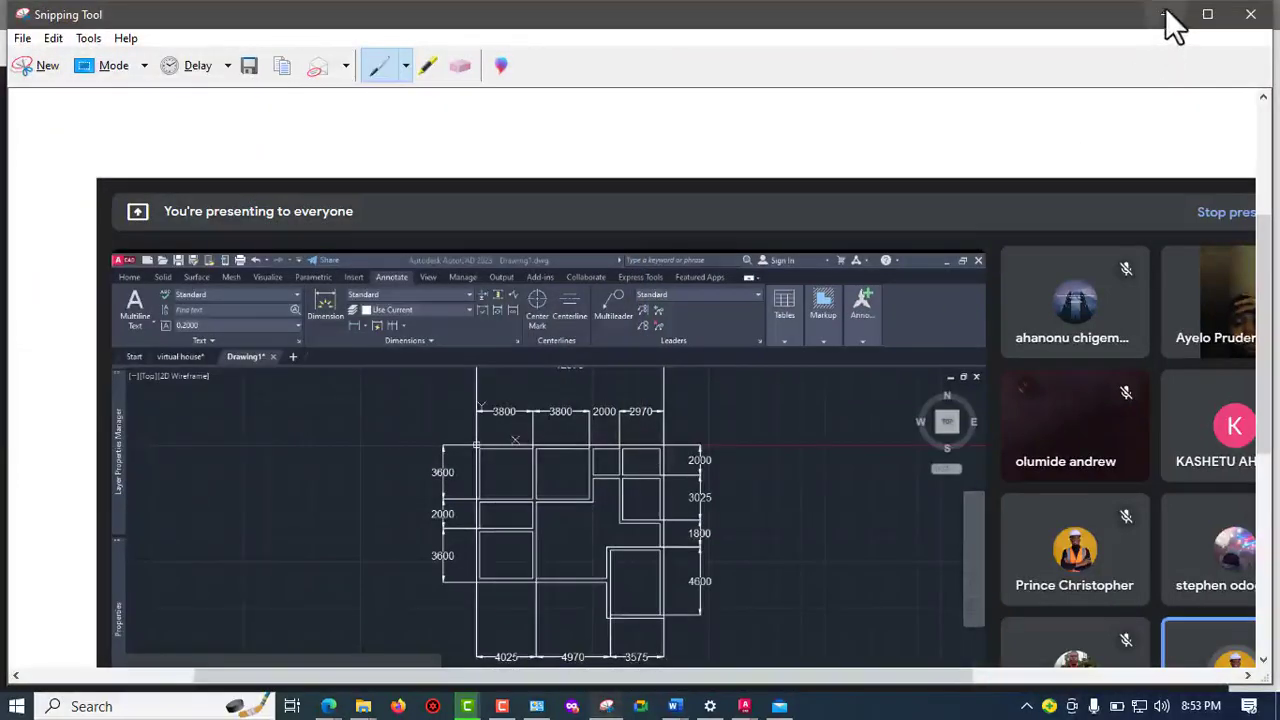
left_click(1163, 12)
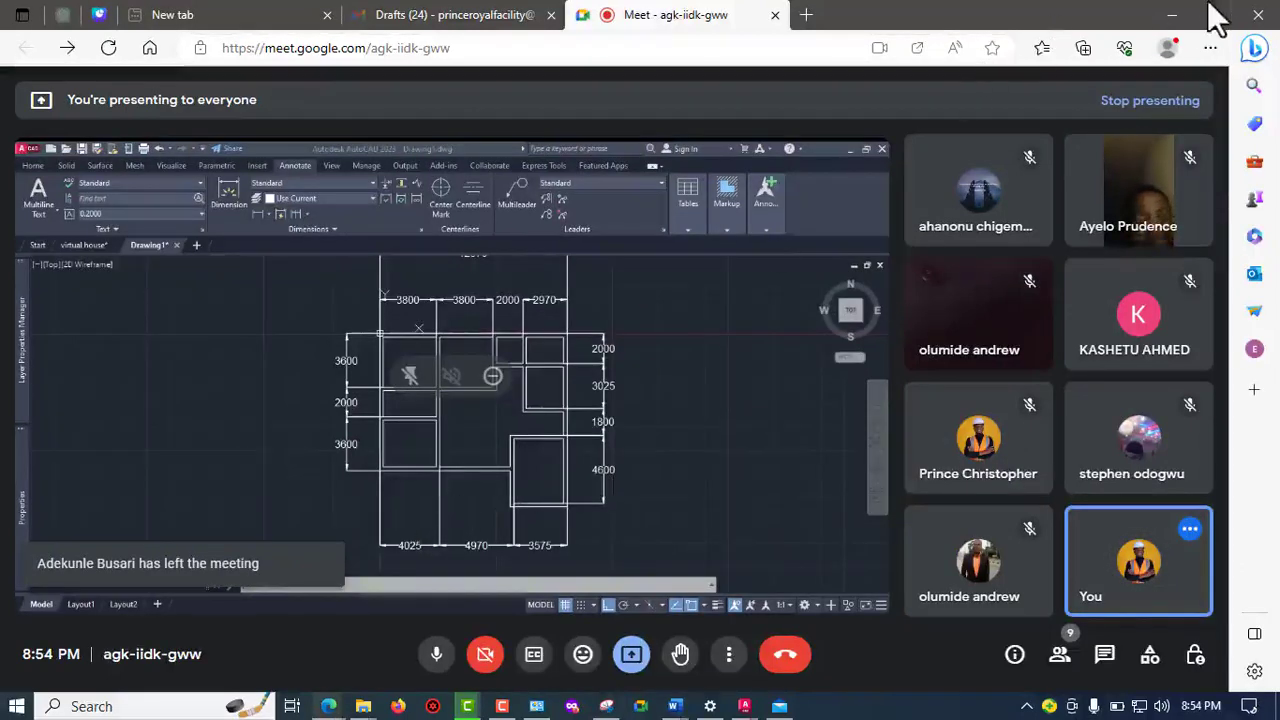
left_click(1172, 15)
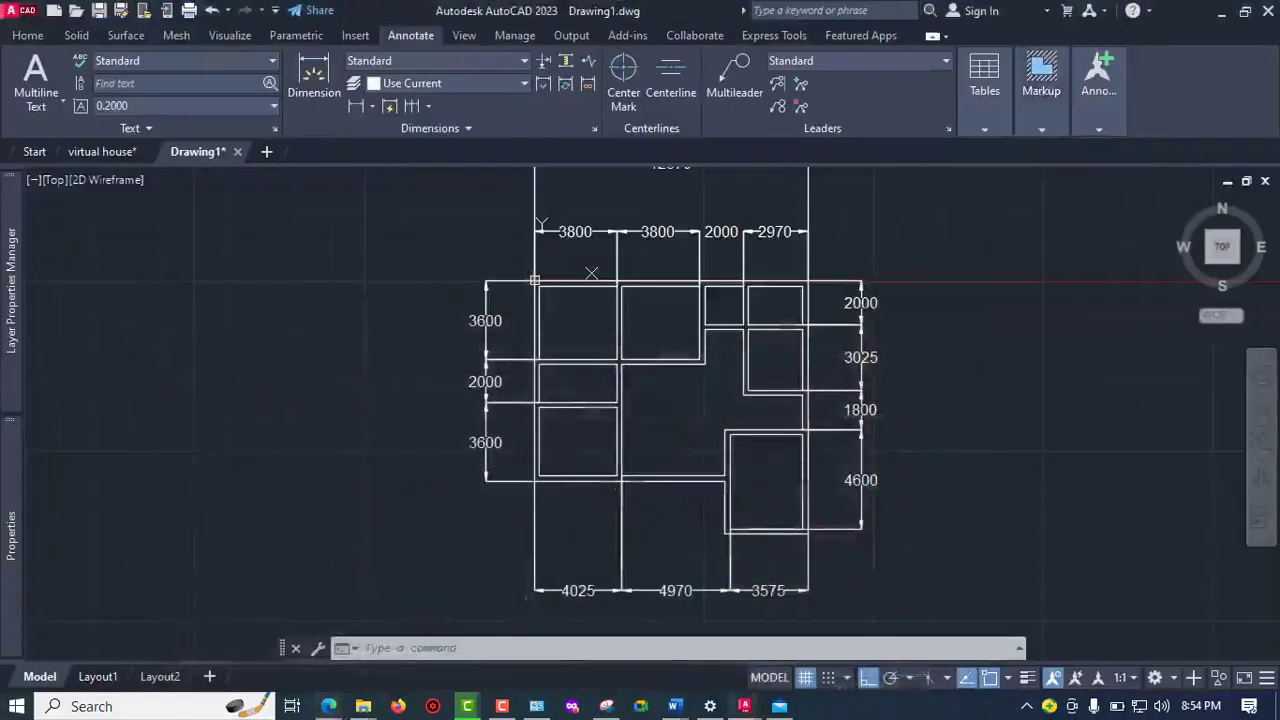
Switch back to the Google Meet call and check the participant tiles beside the shared drawing
scroll(549, 482, "up", 5)
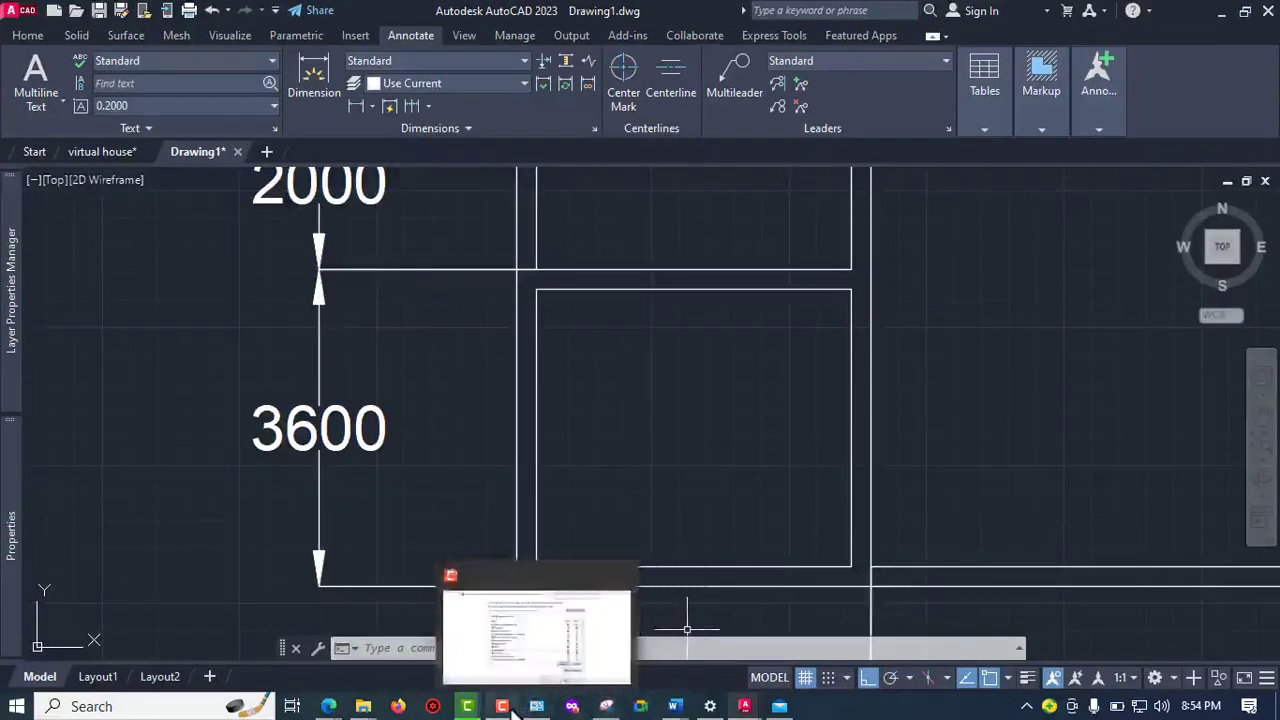
mouse_move(512, 710)
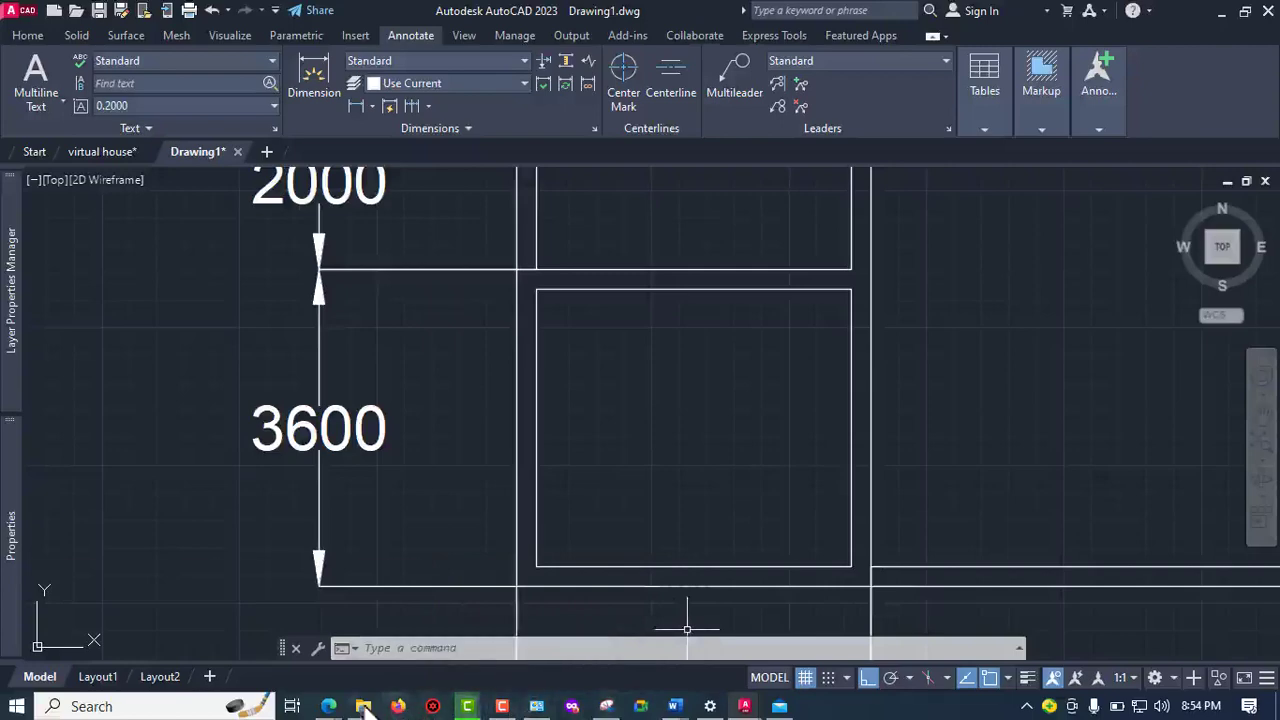
mouse_move(333, 711)
left_click(298, 648)
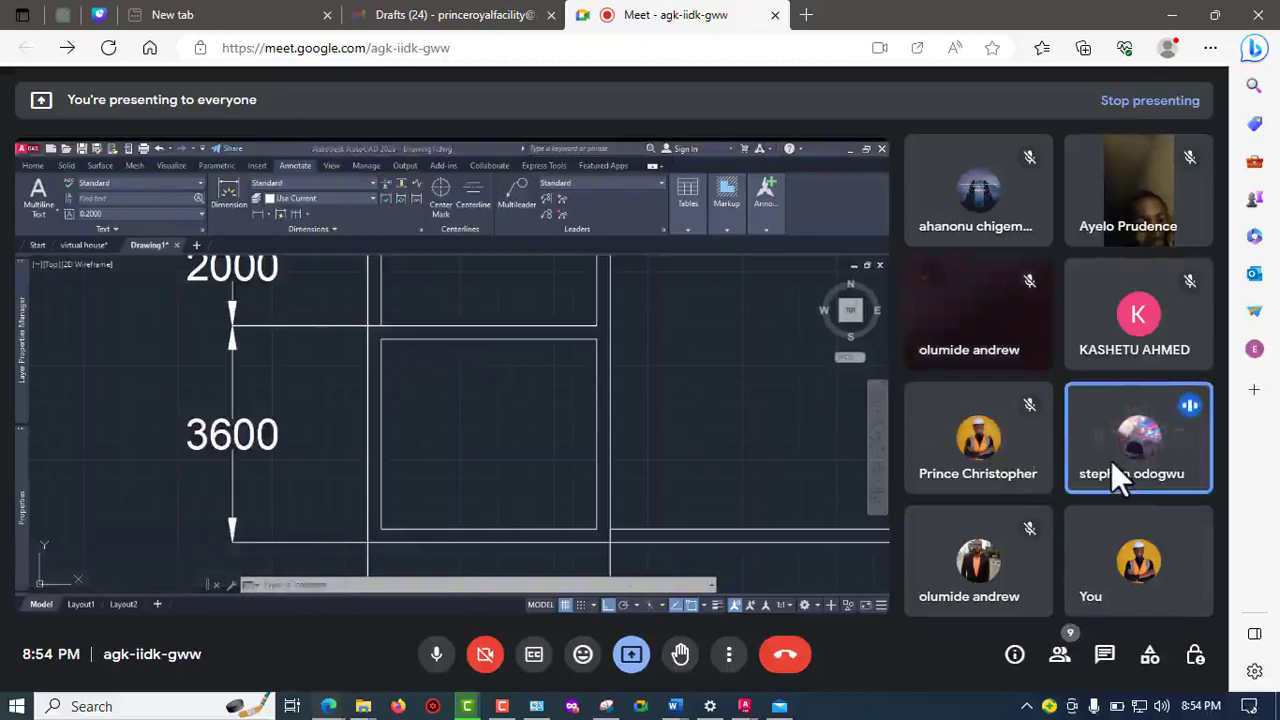
mouse_move(1111, 460)
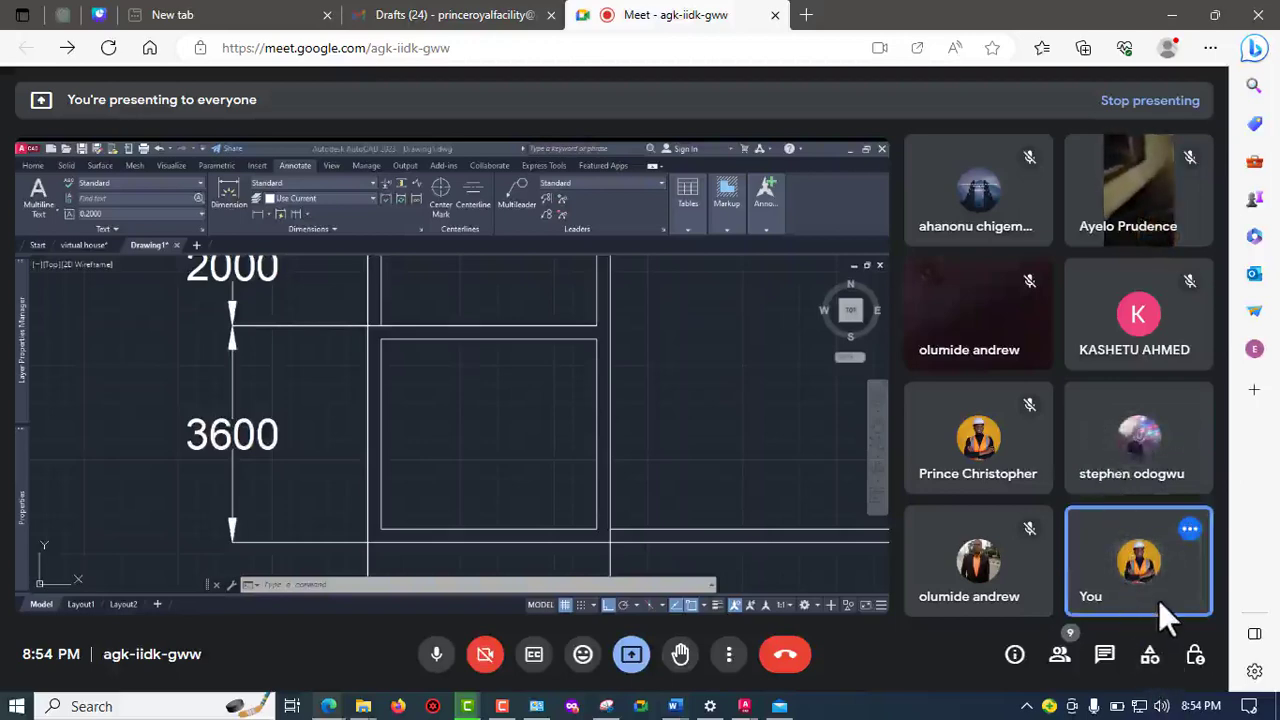
mouse_move(1157, 598)
mouse_move(1040, 556)
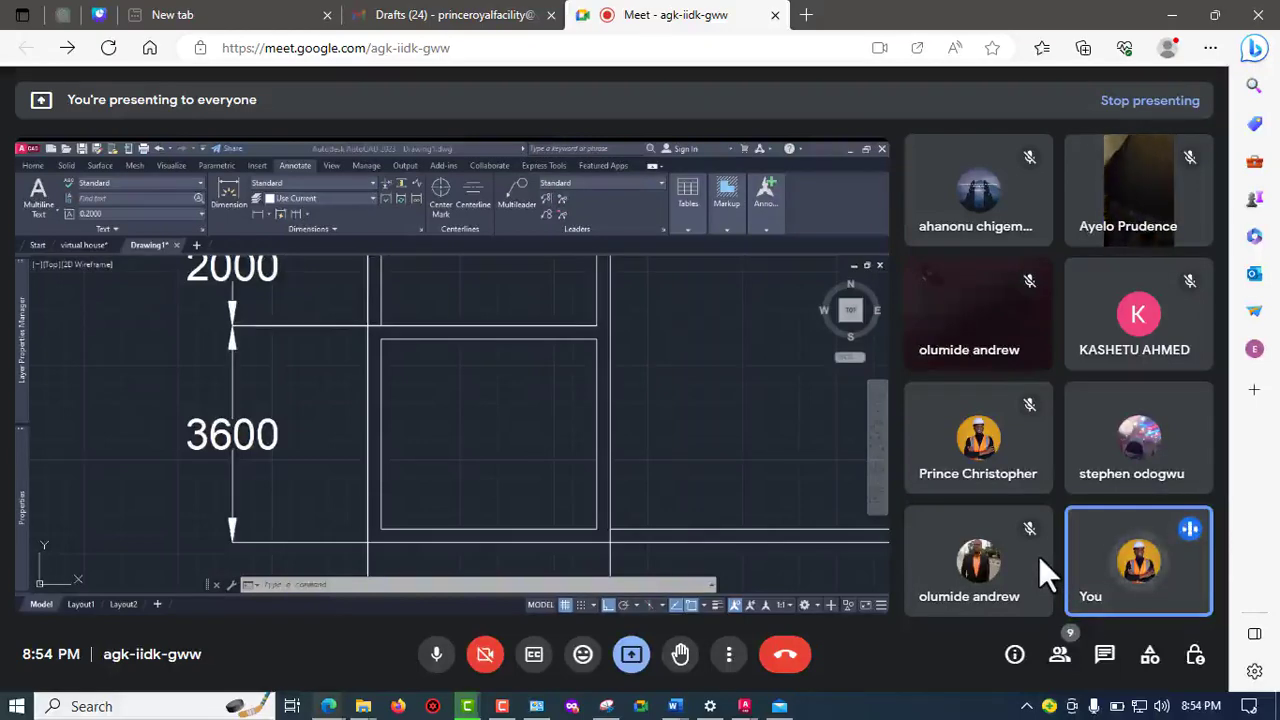
right_click(1039, 556)
left_click(1039, 556)
right_click(1039, 556)
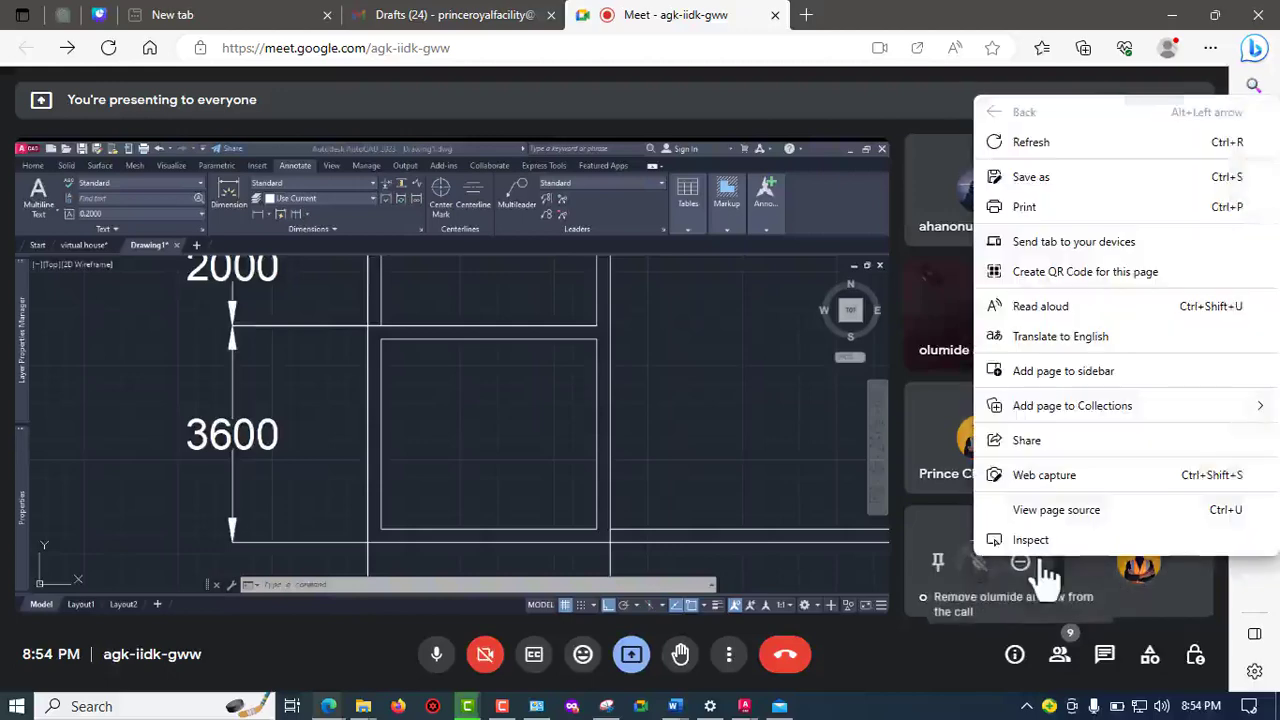
left_click(618, 518)
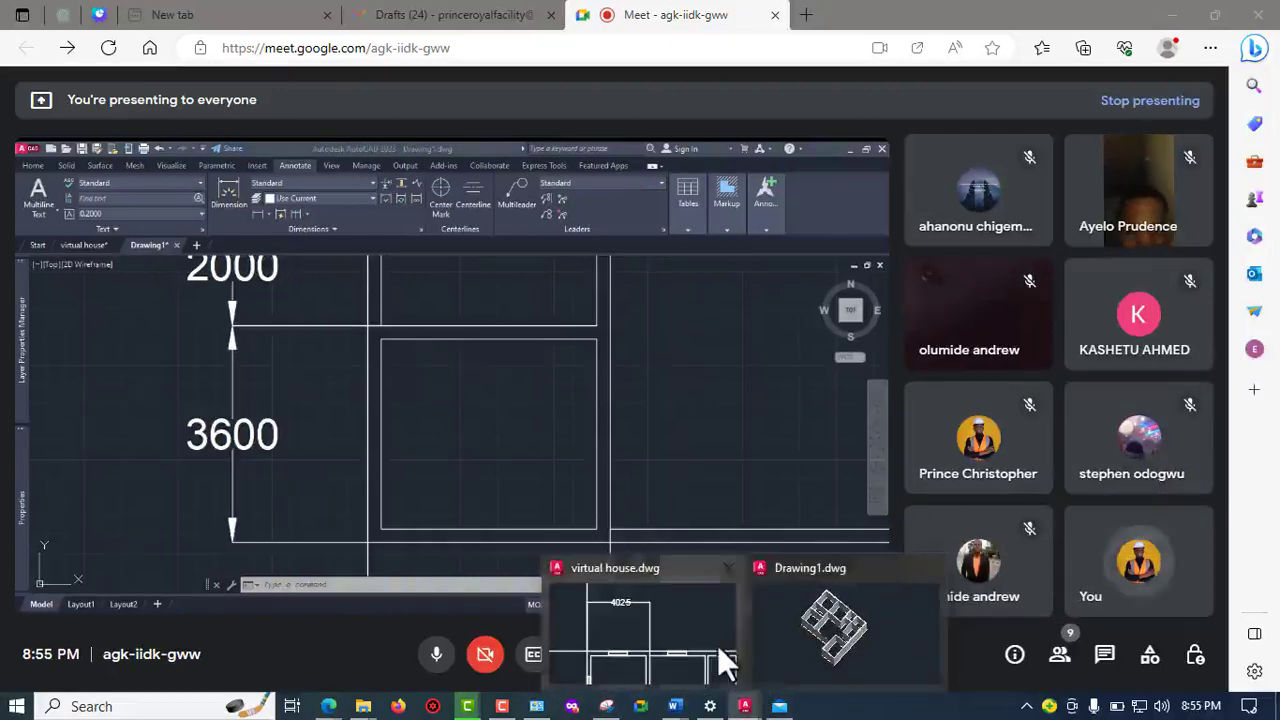
Switch to the virtual house drawing in AutoCAD and examine its lower-left and central rooms
left_click(682, 648)
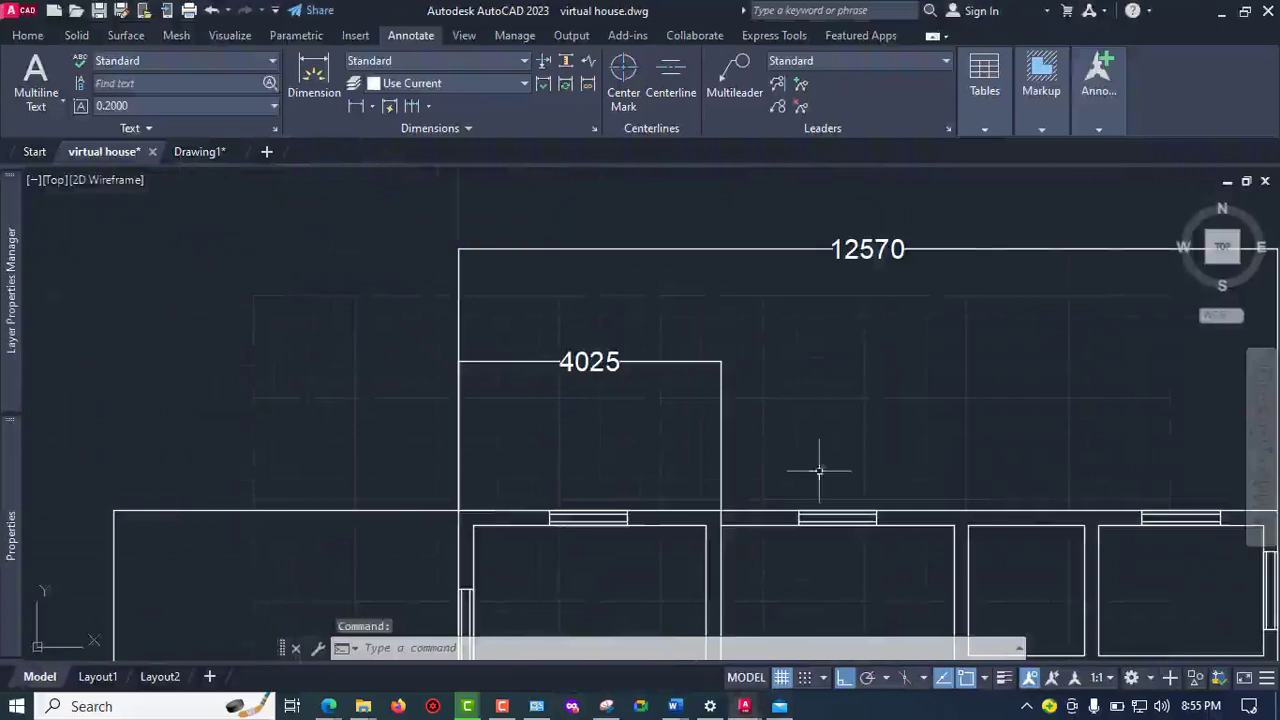
scroll(903, 590, "down", 2)
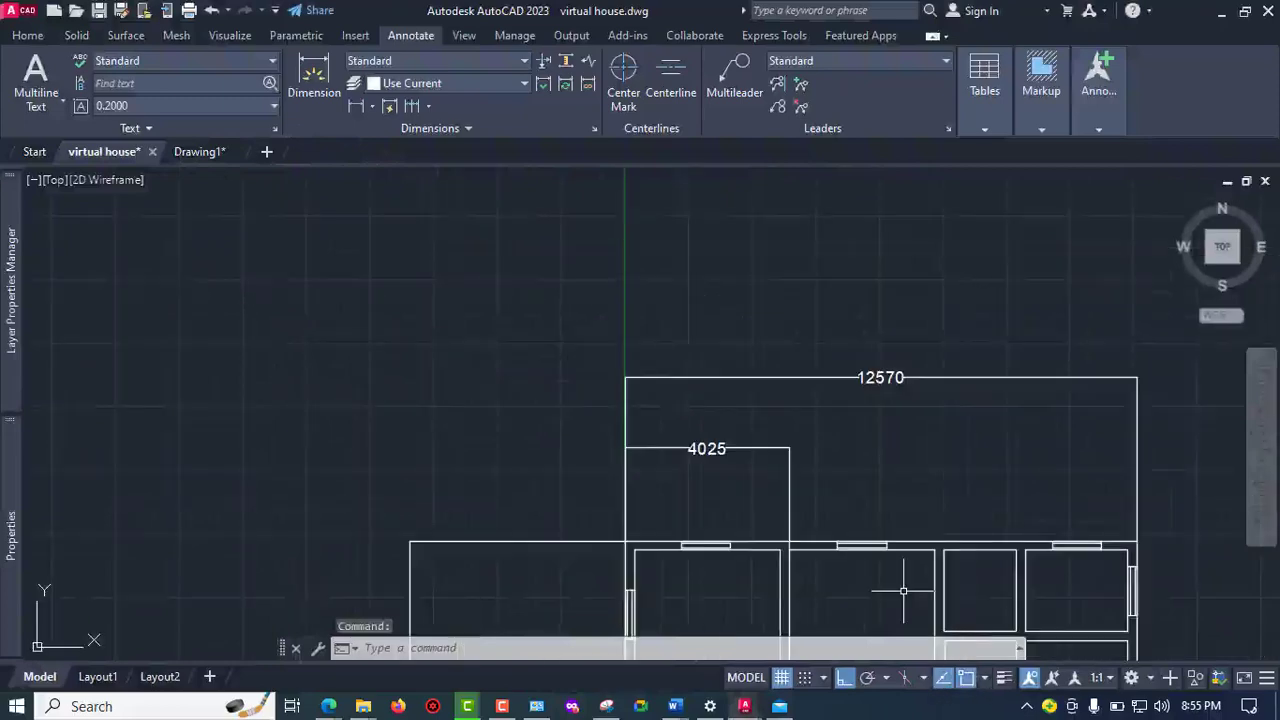
mouse_move(903, 449)
middle_mouse_down()
mouse_move(811, 323)
mouse_move(743, 76)
middle_mouse_up()
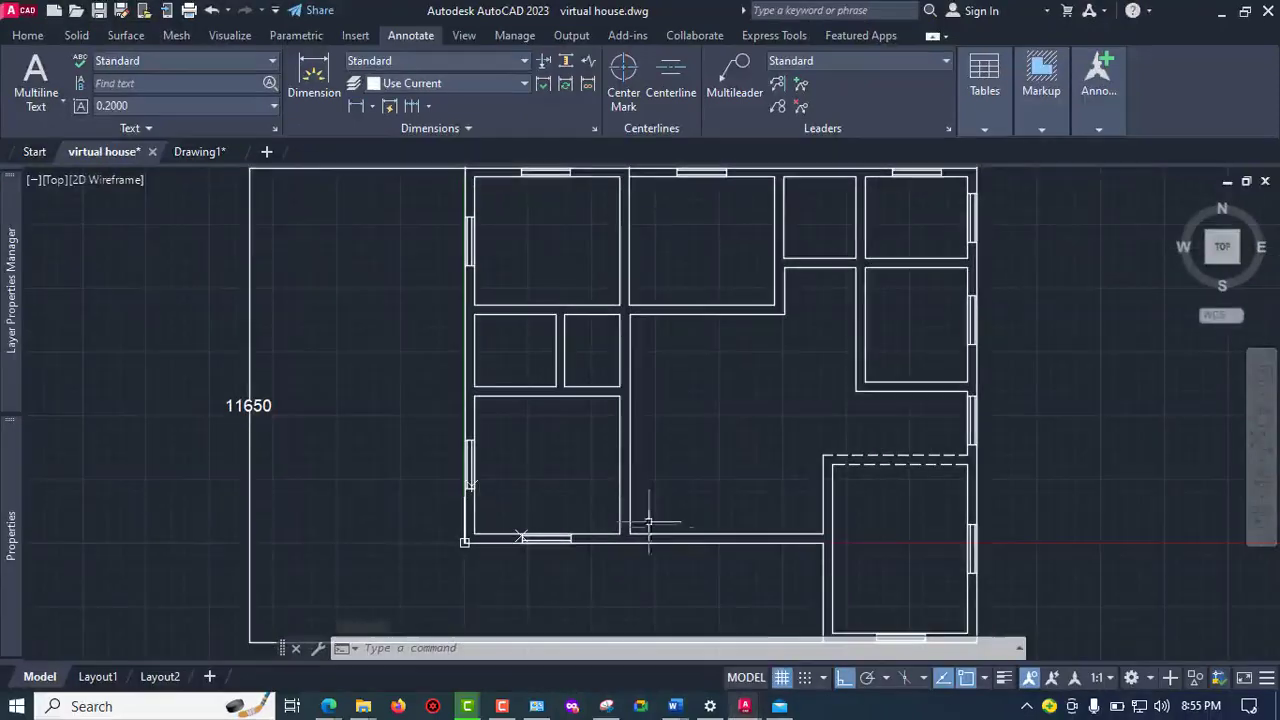
scroll(657, 518, "up", 4)
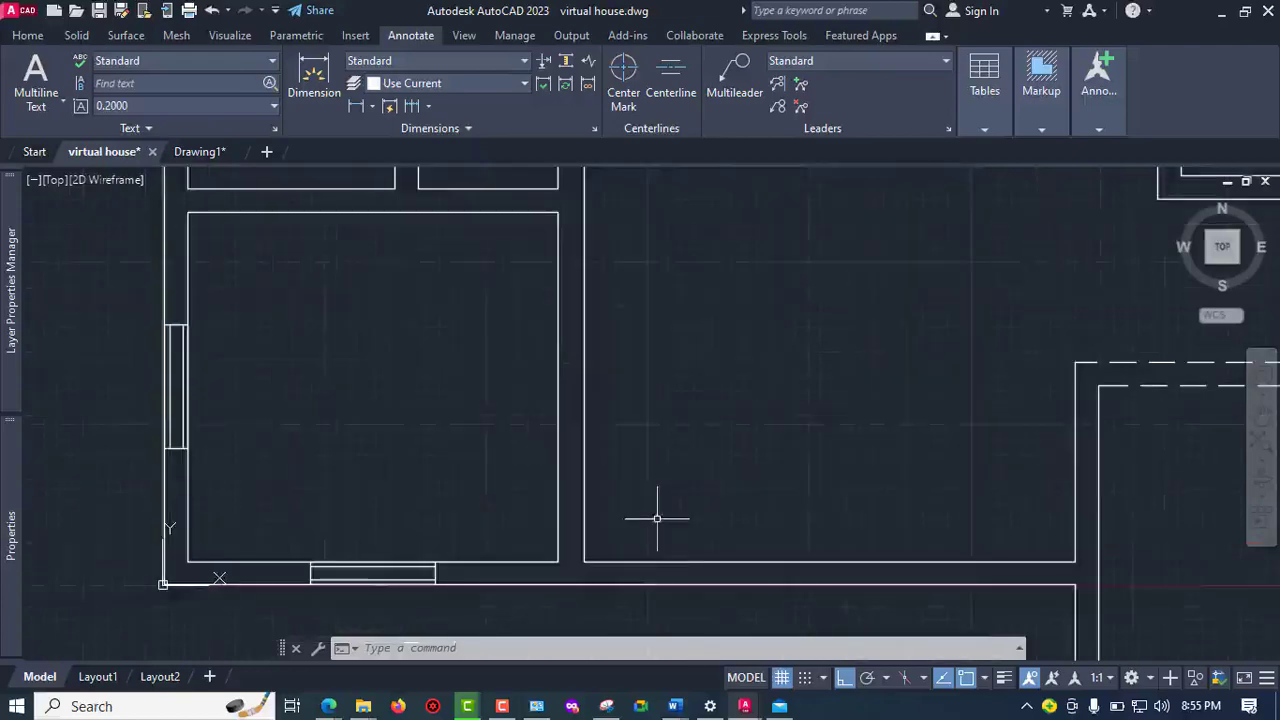
Draw a vertical line crossing the lower exterior wall of the central room, just right of its left partition wall
type("l")
key("Return")
left_click(629, 518)
middle_click_drag(608, 615, 586, 420)
left_click(606, 482)
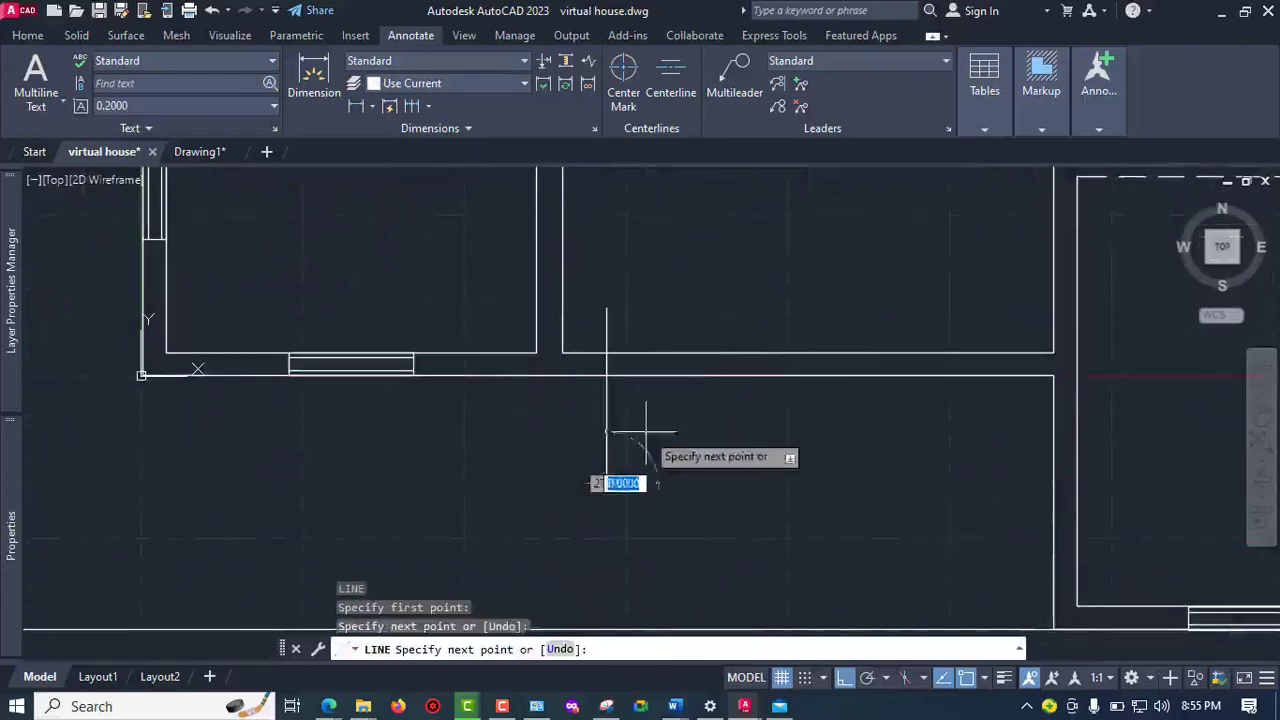
key("Escape")
Trim both ends of the vertical line so only the segment between the two lower wall lines is left
type("tr")
key("Return")
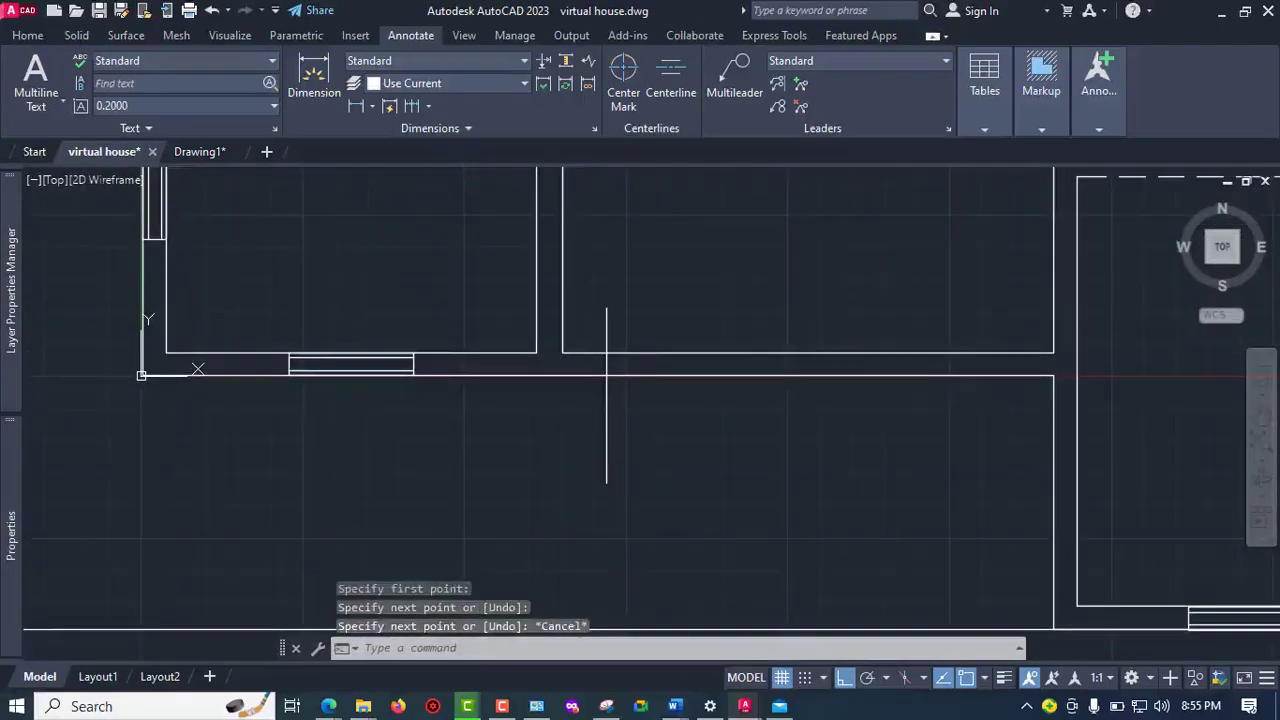
left_click(606, 330)
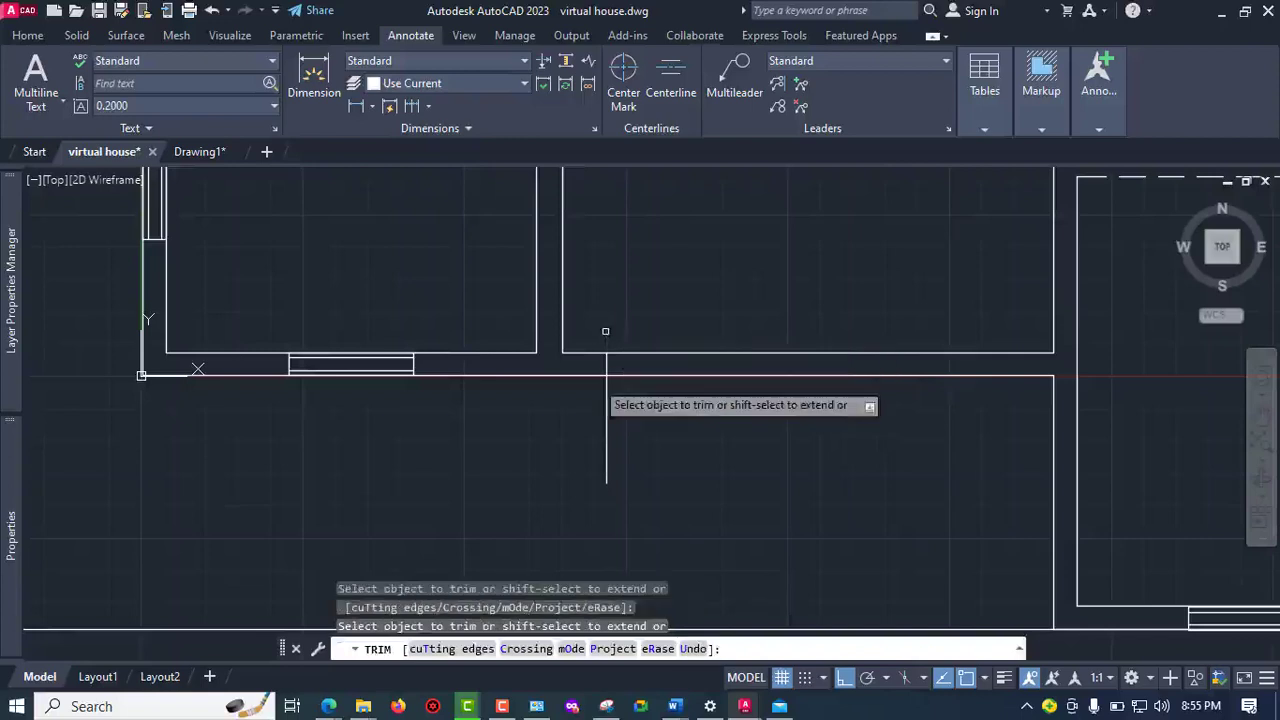
left_click(604, 428)
scroll(590, 372, "up", 2)
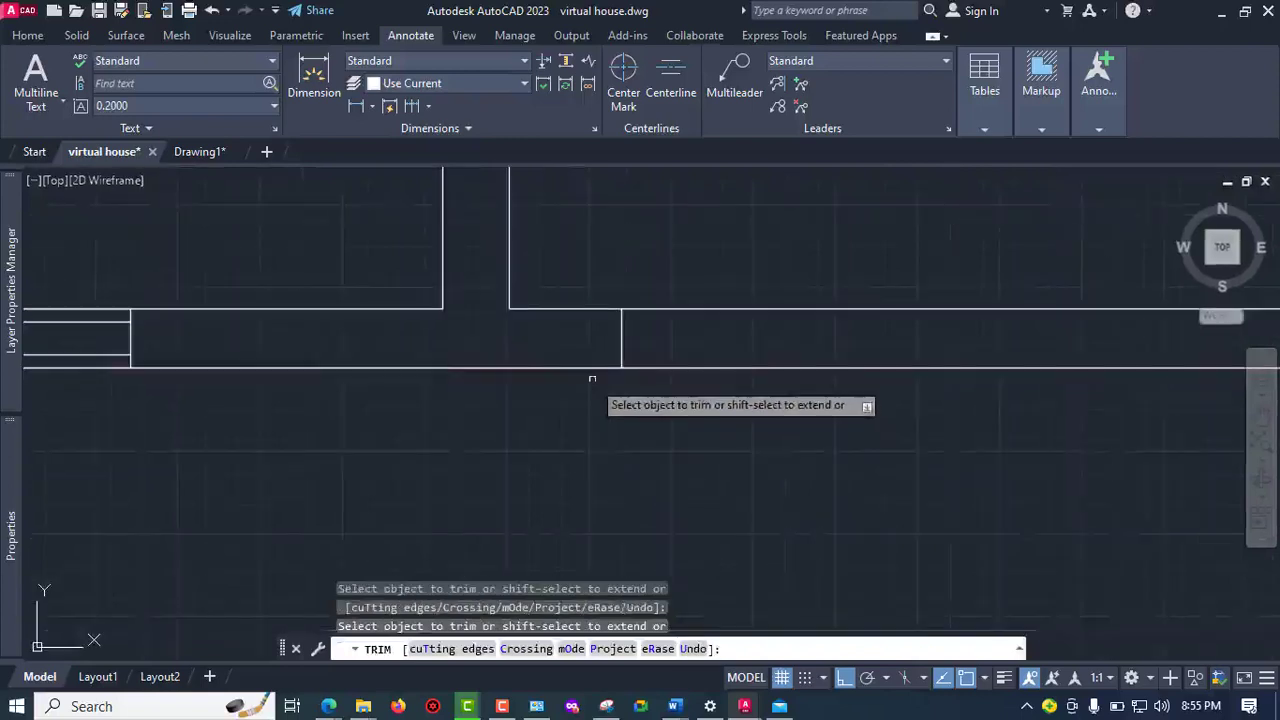
key("Escape")
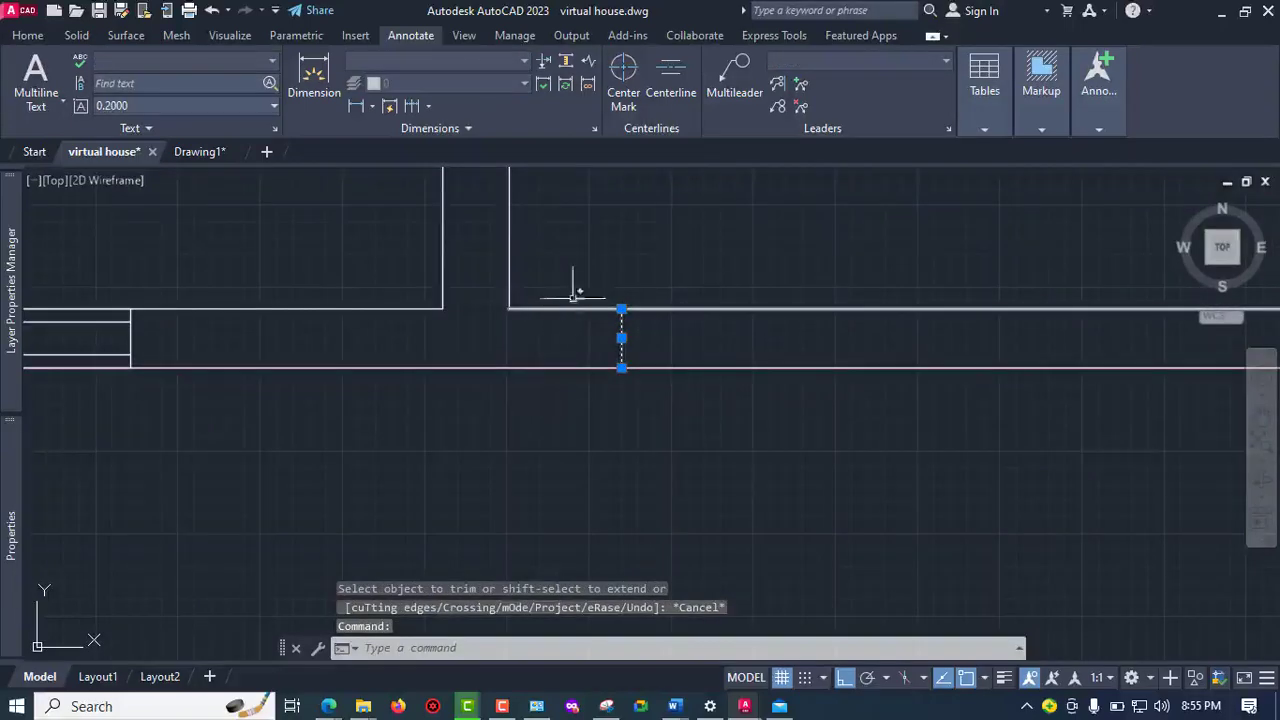
scroll(553, 329, "up", 2)
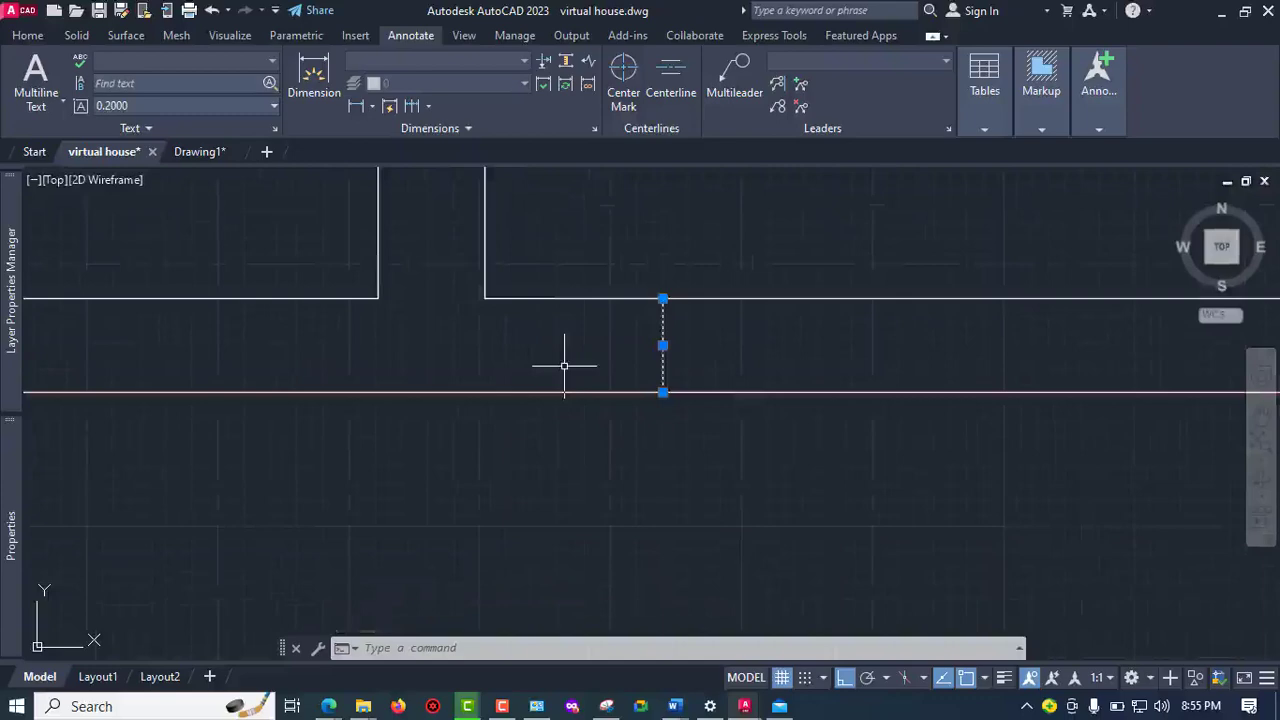
key("Escape")
scroll(671, 423, "down", 2)
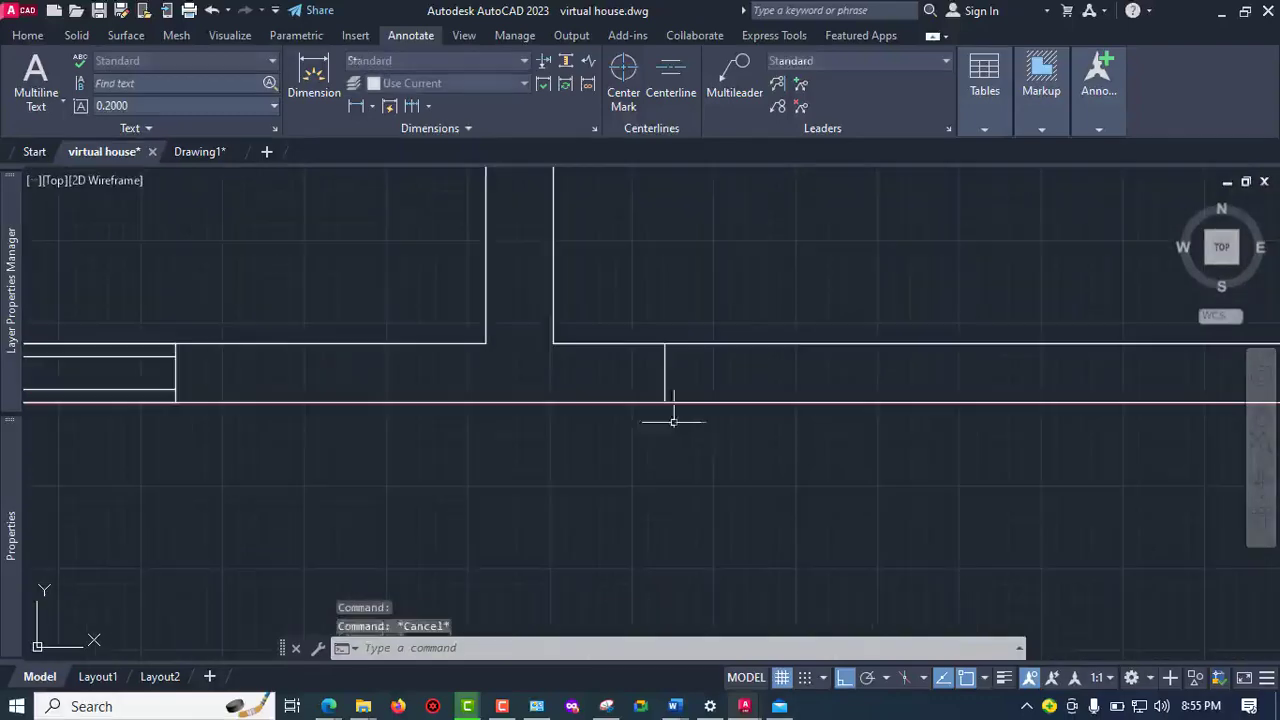
scroll(711, 423, "down", 2)
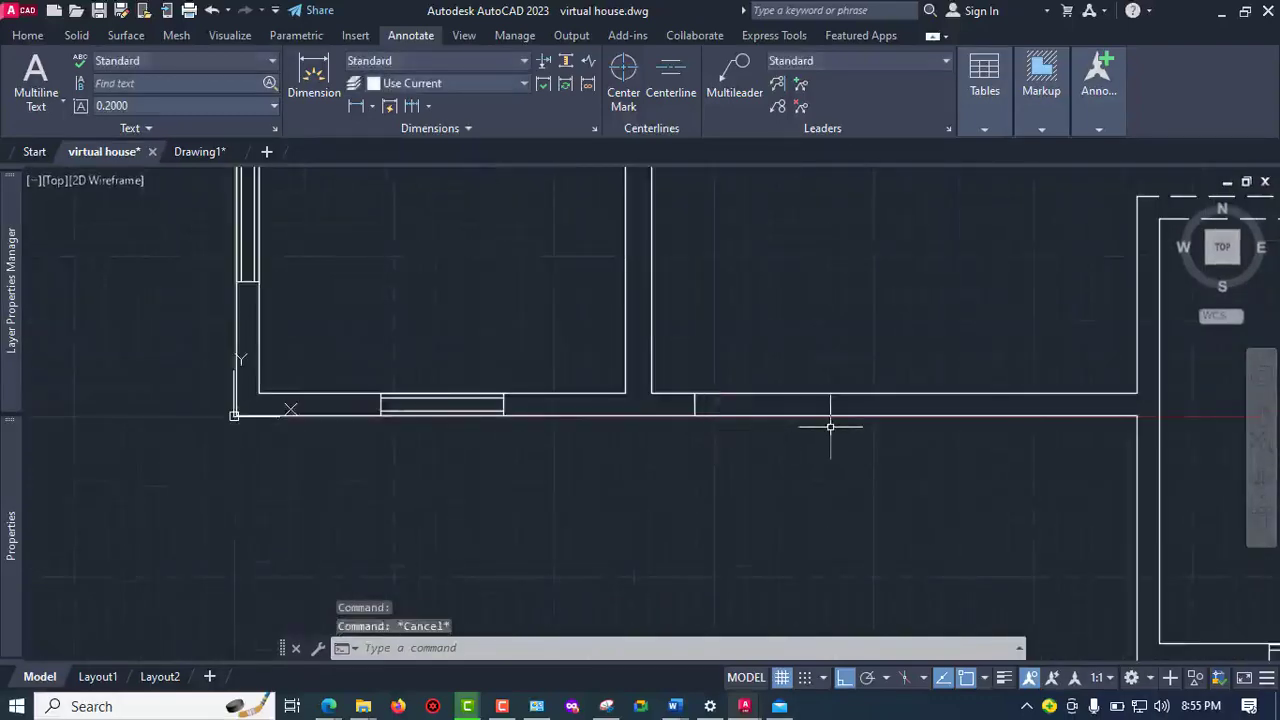
middle_click_drag(830, 427, 697, 431)
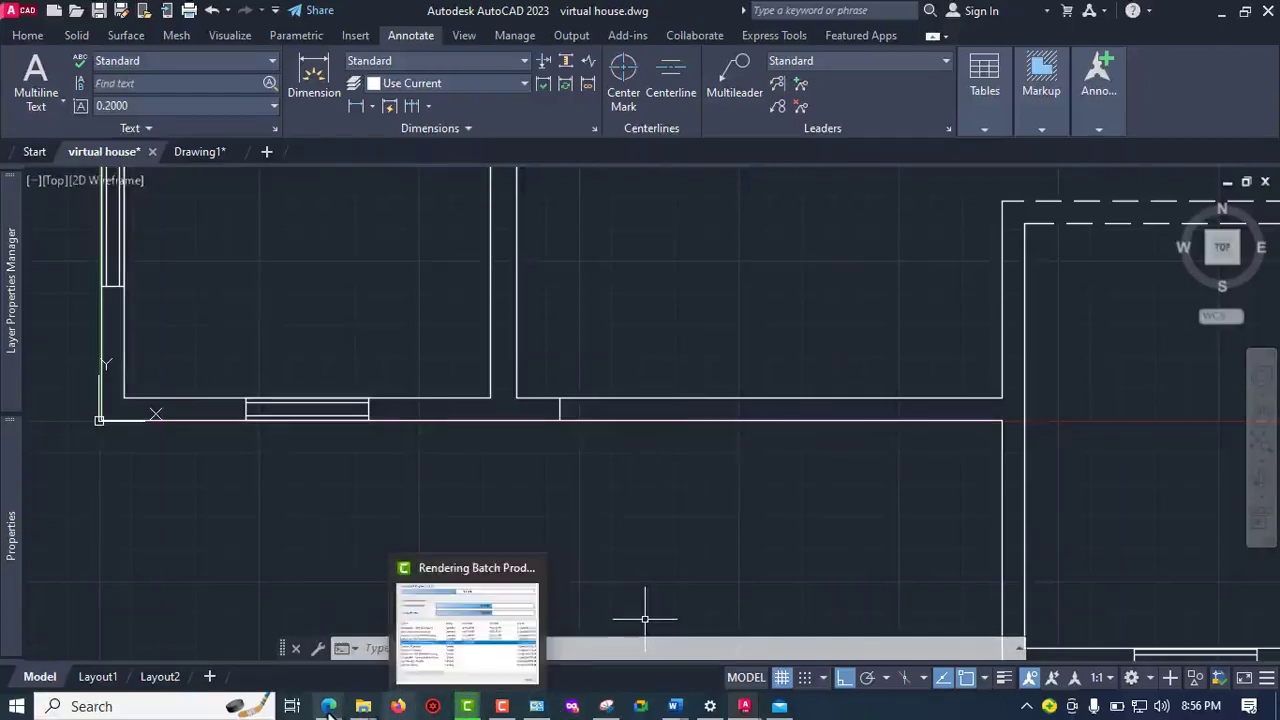
Switch to the Google Meet call in Edge and check the shared drawing and the participant tiles
mouse_move(329, 706)
left_click(266, 652)
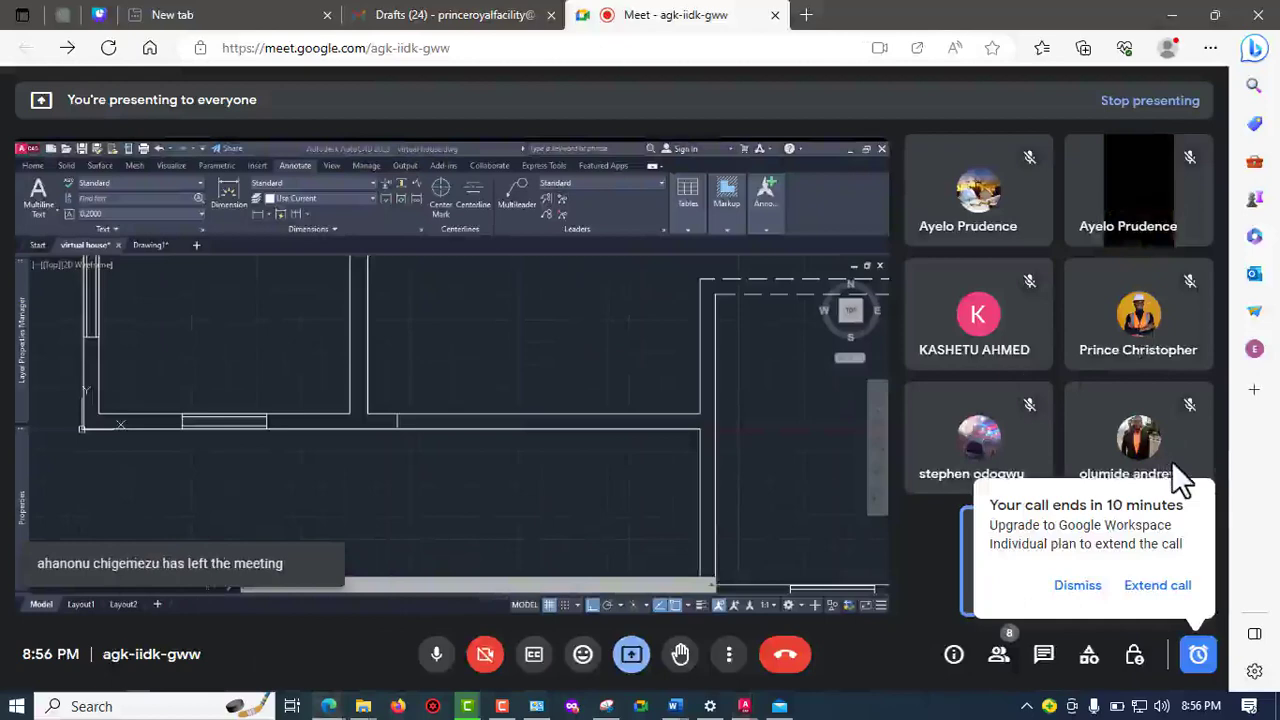
mouse_move(1174, 461)
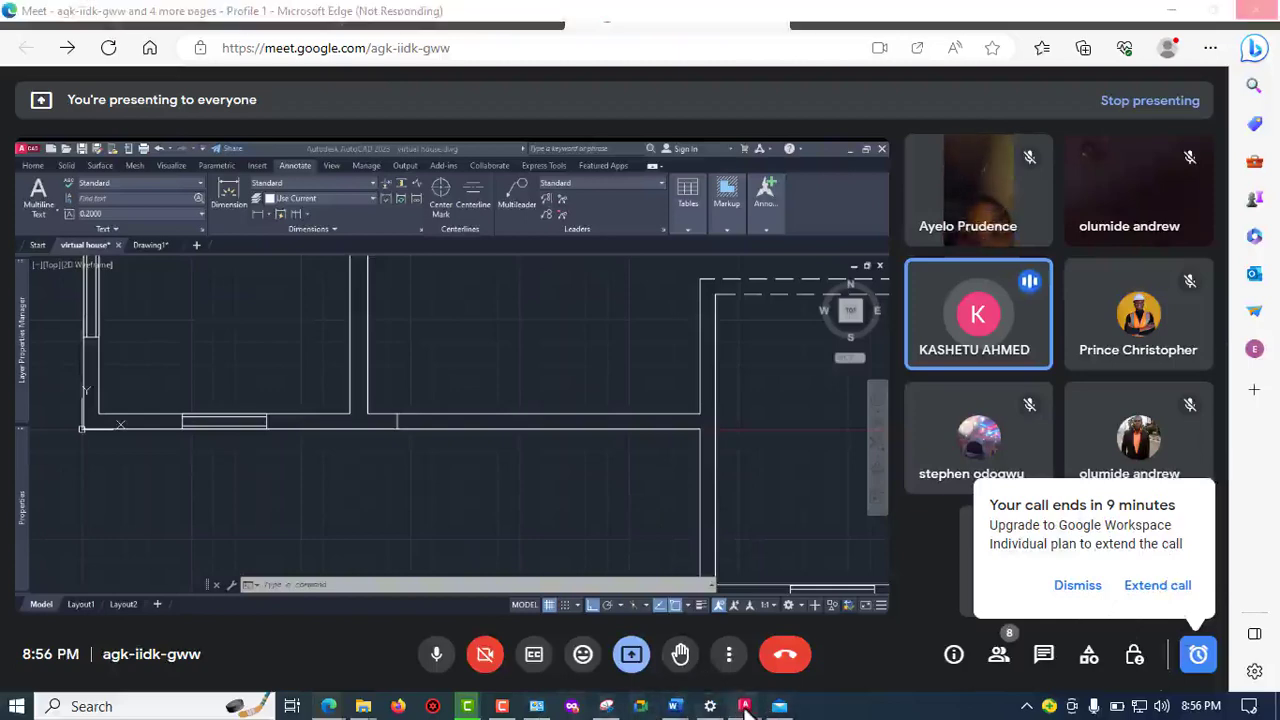
Switch to Drawing1 in AutoCAD and examine the dimensioned floor plan up to the empty area beyond its right-hand dimensions
mouse_move(745, 706)
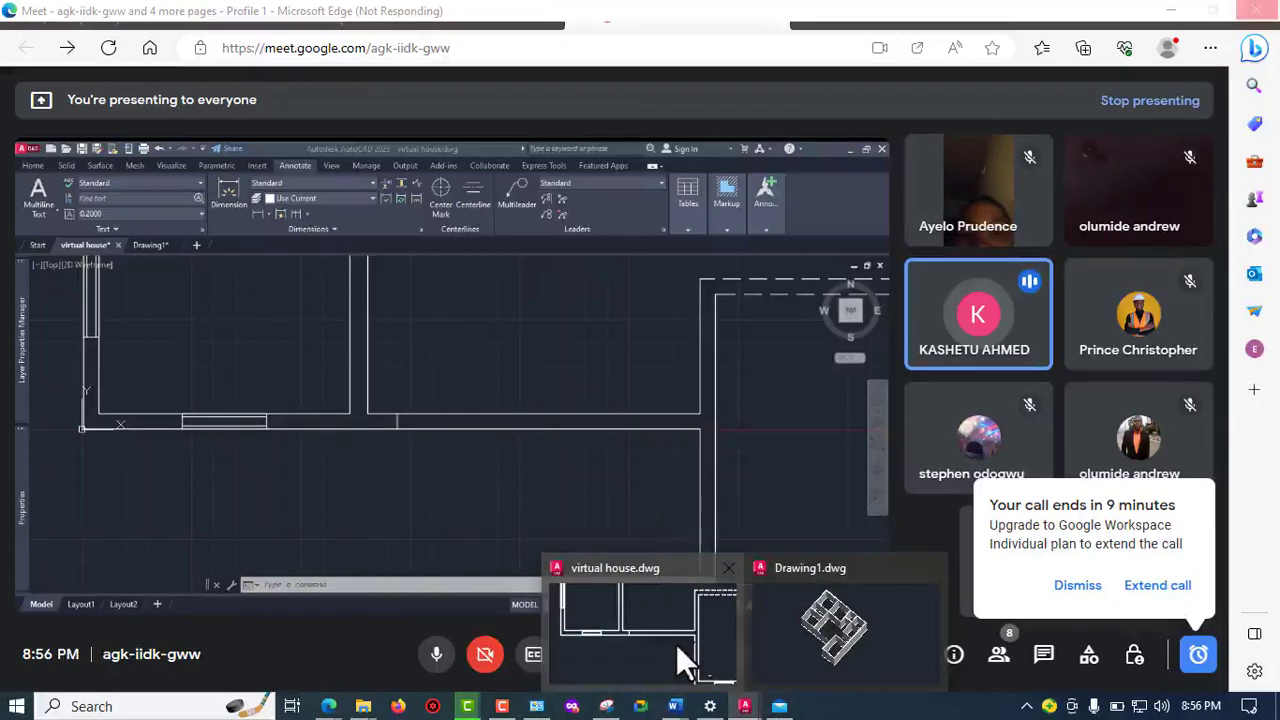
left_click(822, 636)
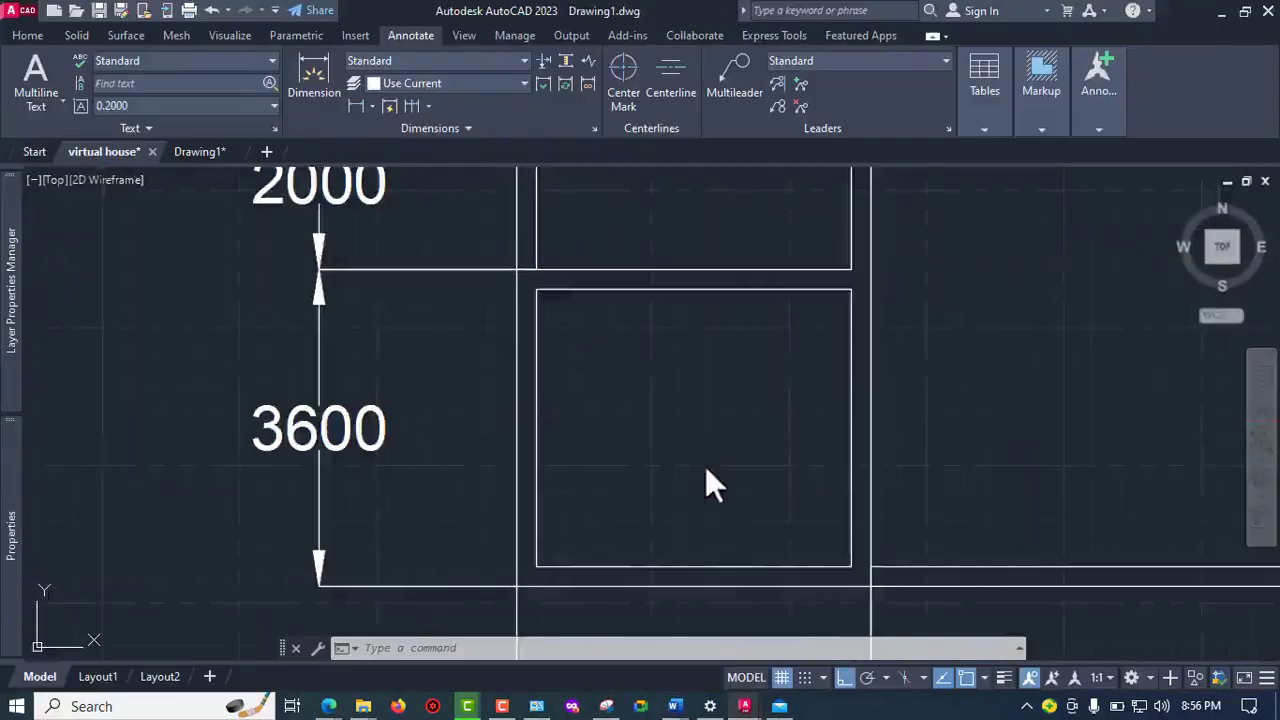
left_click(190, 152)
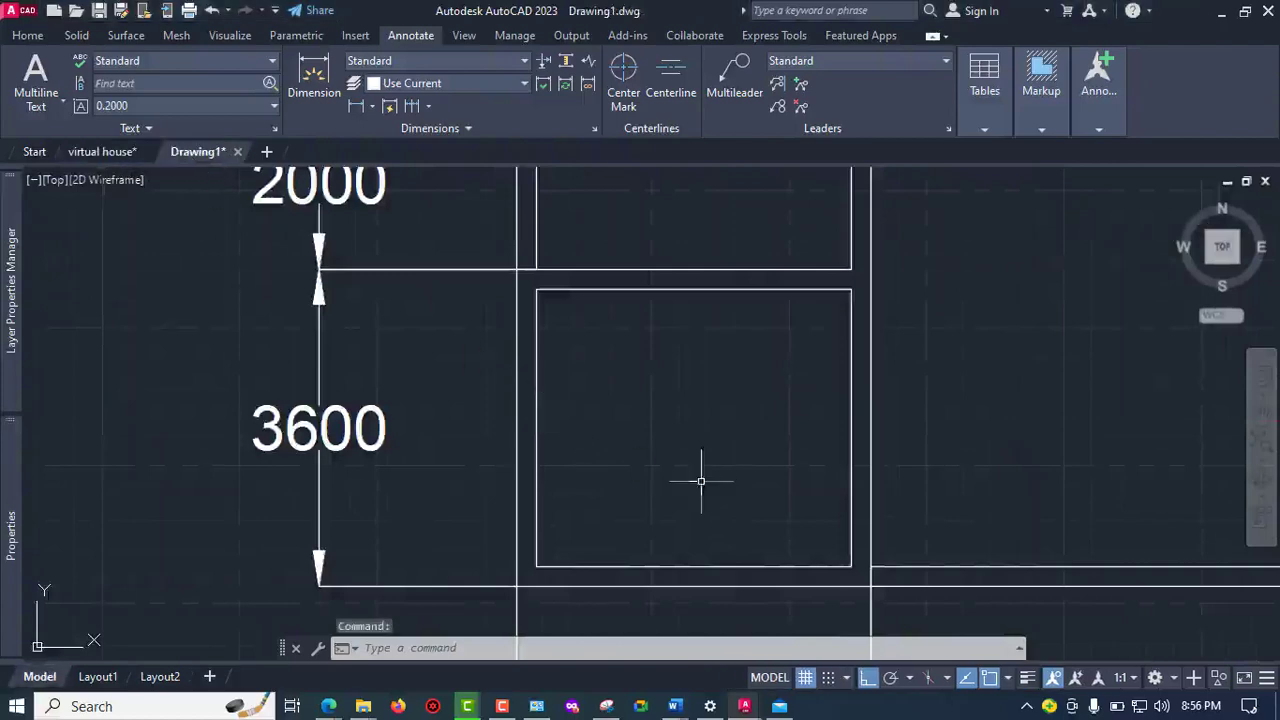
scroll(701, 481, "down", 4)
middle_click_drag(919, 510, 711, 491)
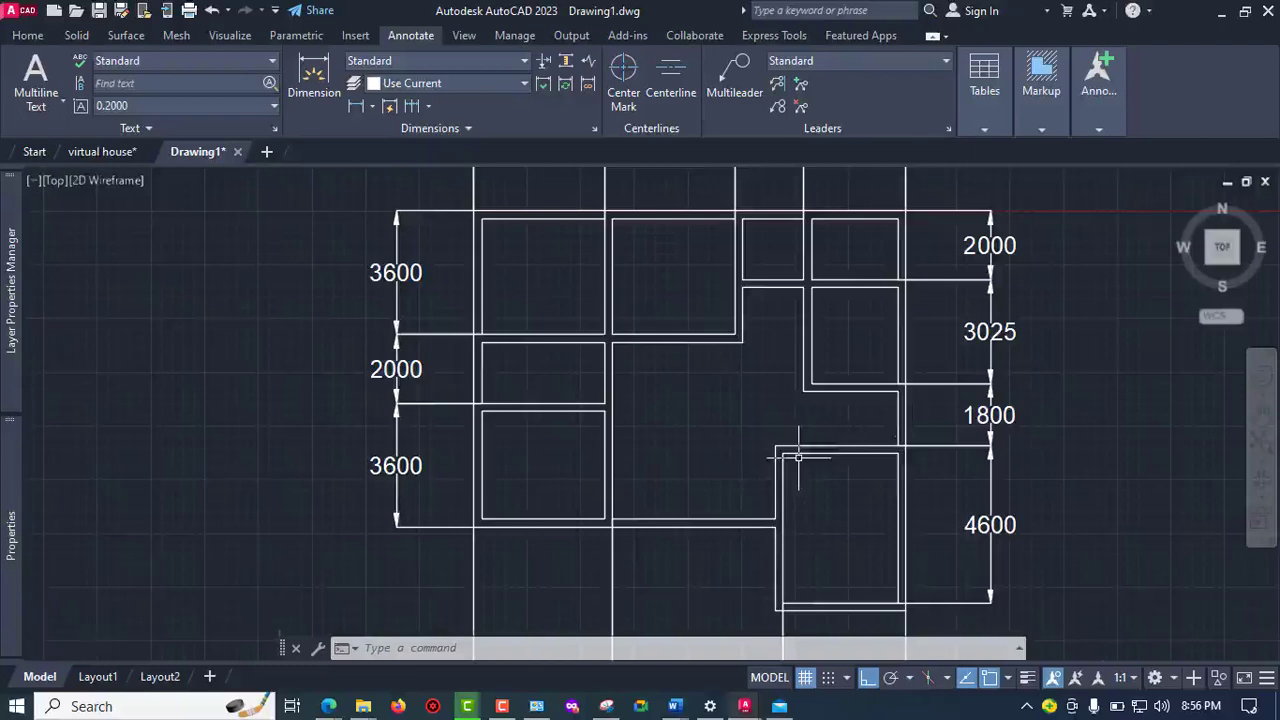
scroll(798, 457, "up", 3)
scroll(798, 457, "down", 3)
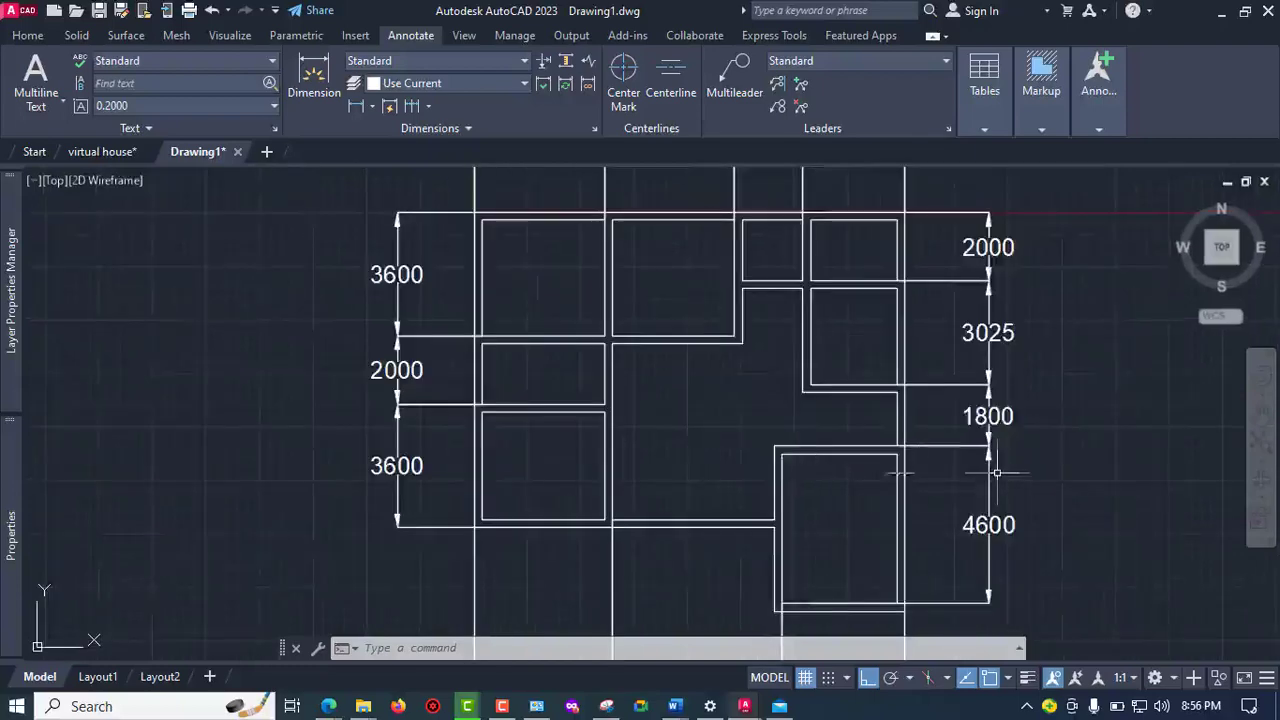
middle_click_drag(996, 472, 443, 449)
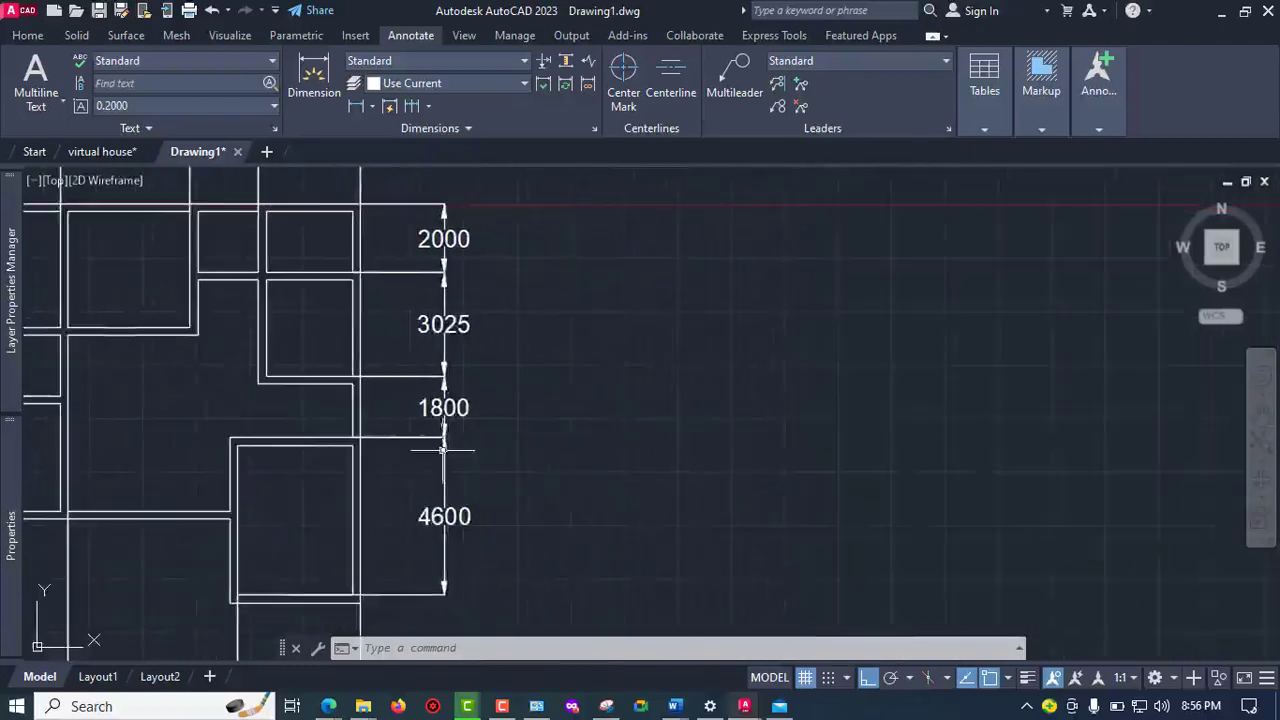
Draw a horizontal line 1000 long in the empty area to the right of the 4600 dimension
left_click(22, 34)
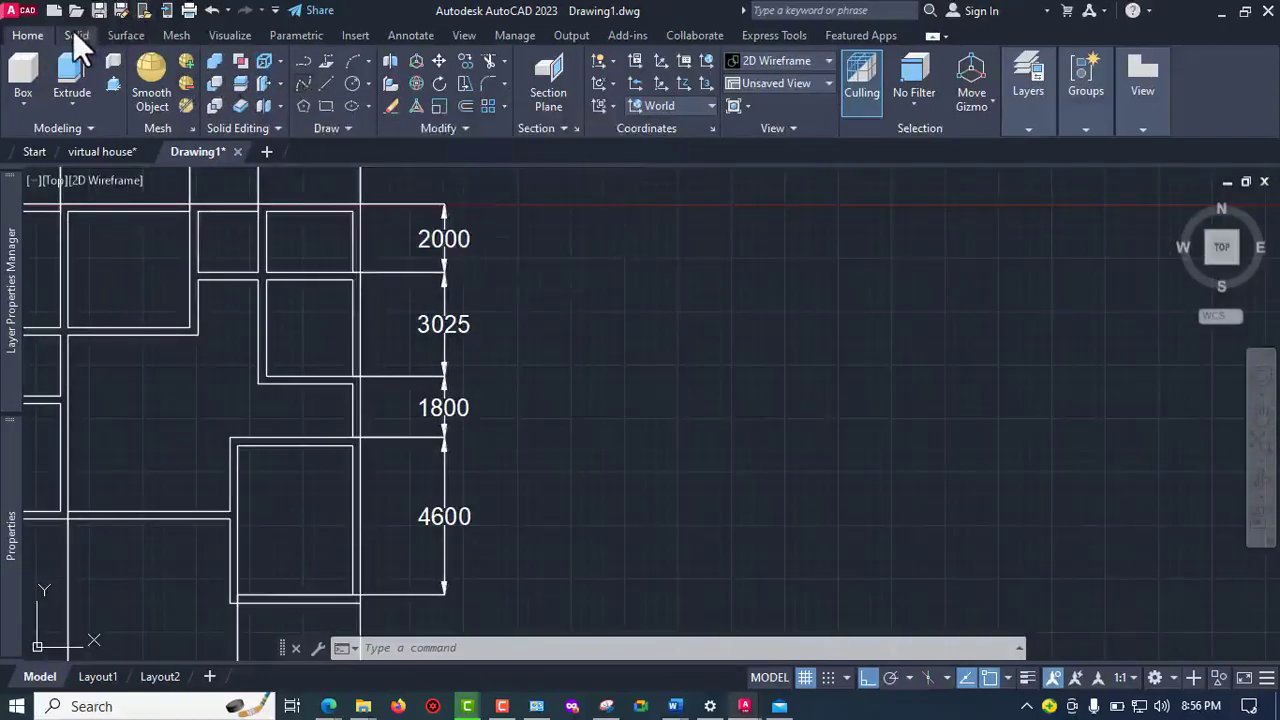
left_click(324, 84)
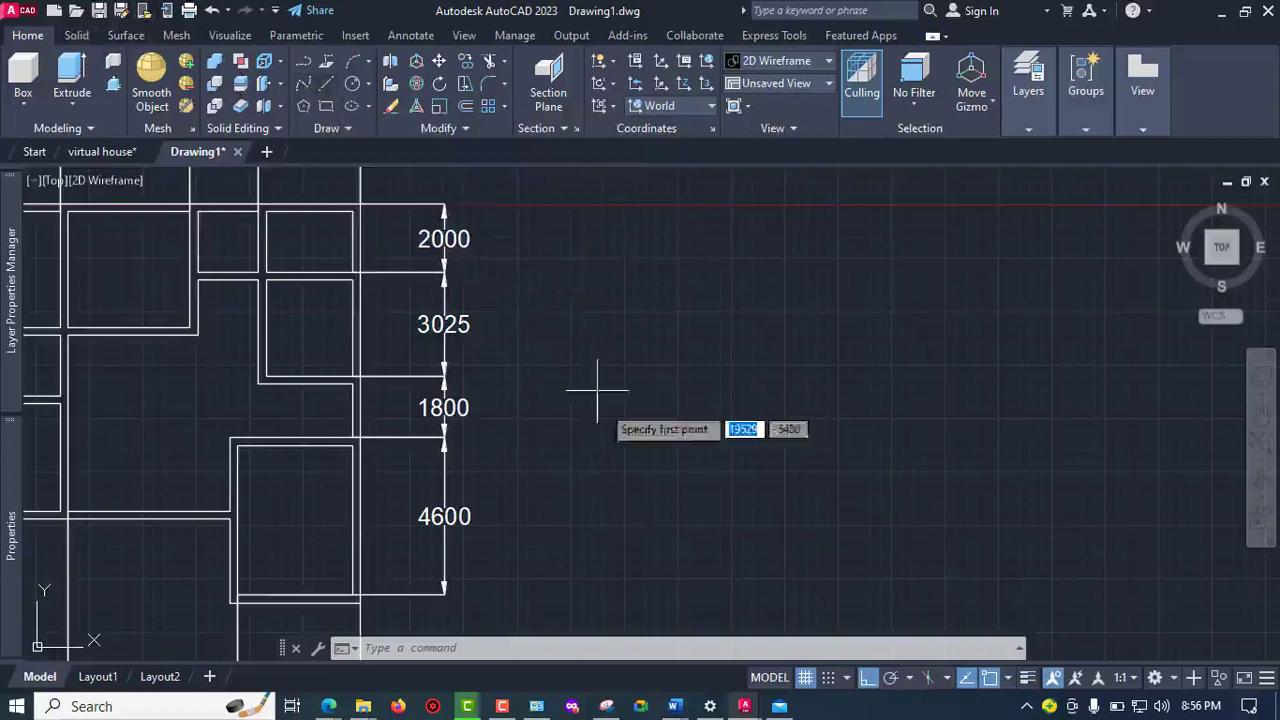
mouse_move(486, 525)
middle_mouse_down()
mouse_move(660, 511)
mouse_move(860, 455)
middle_mouse_up()
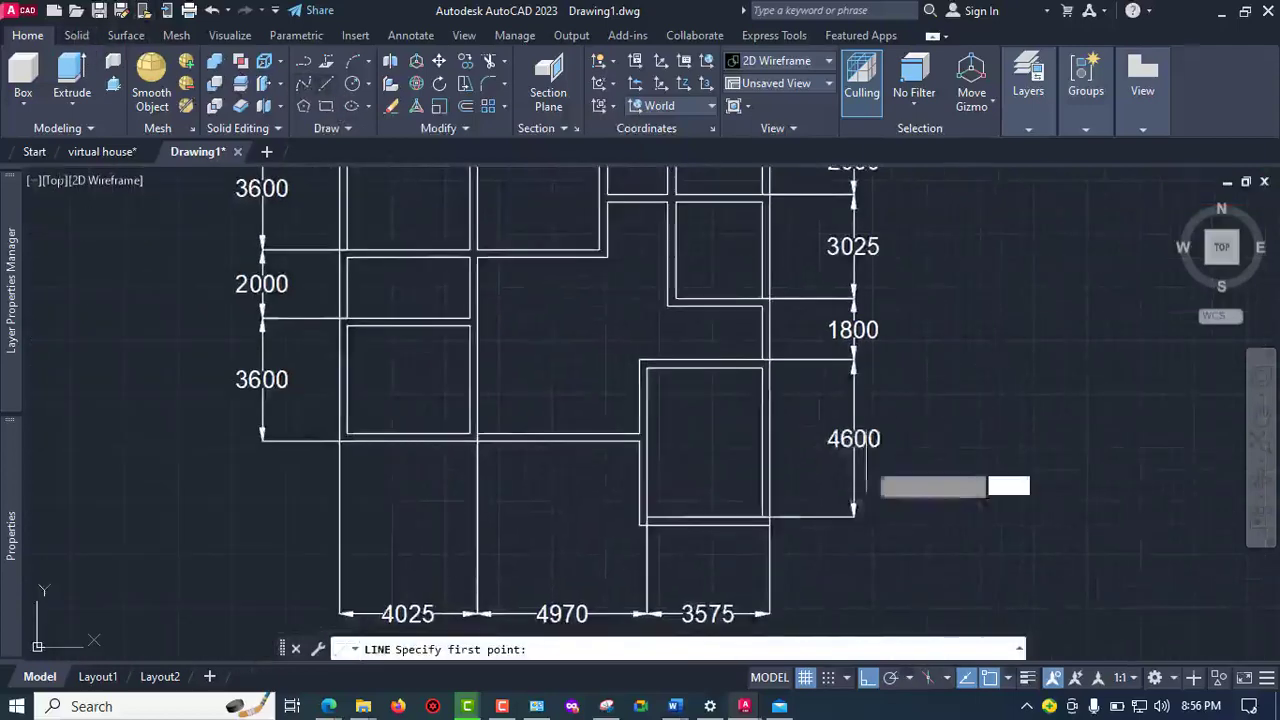
scroll(943, 475, "up", 2)
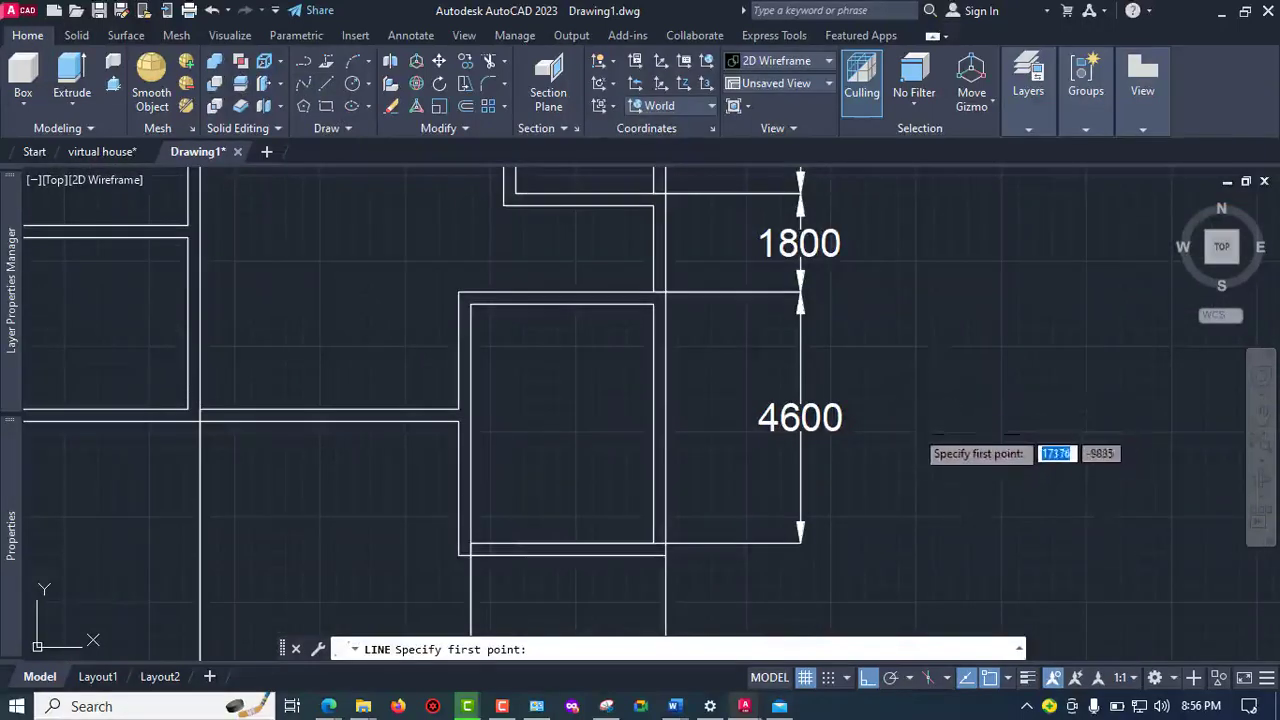
left_click(917, 432)
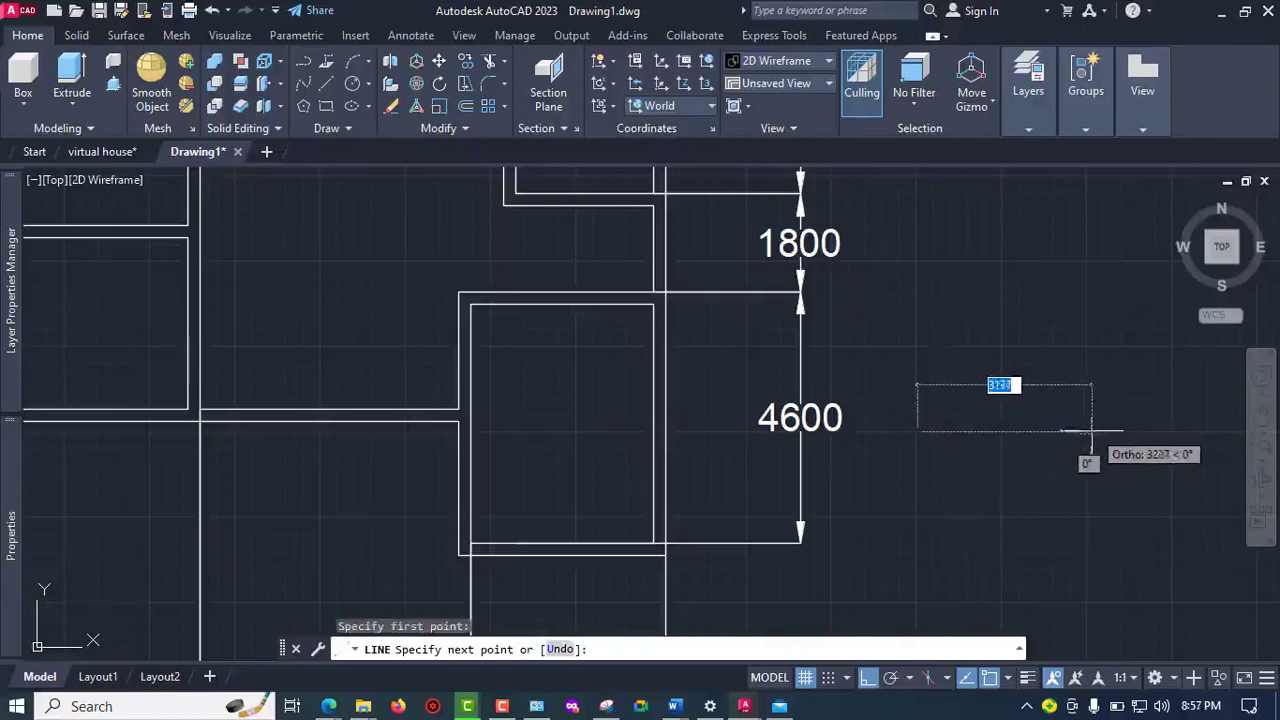
key("BackSpace")
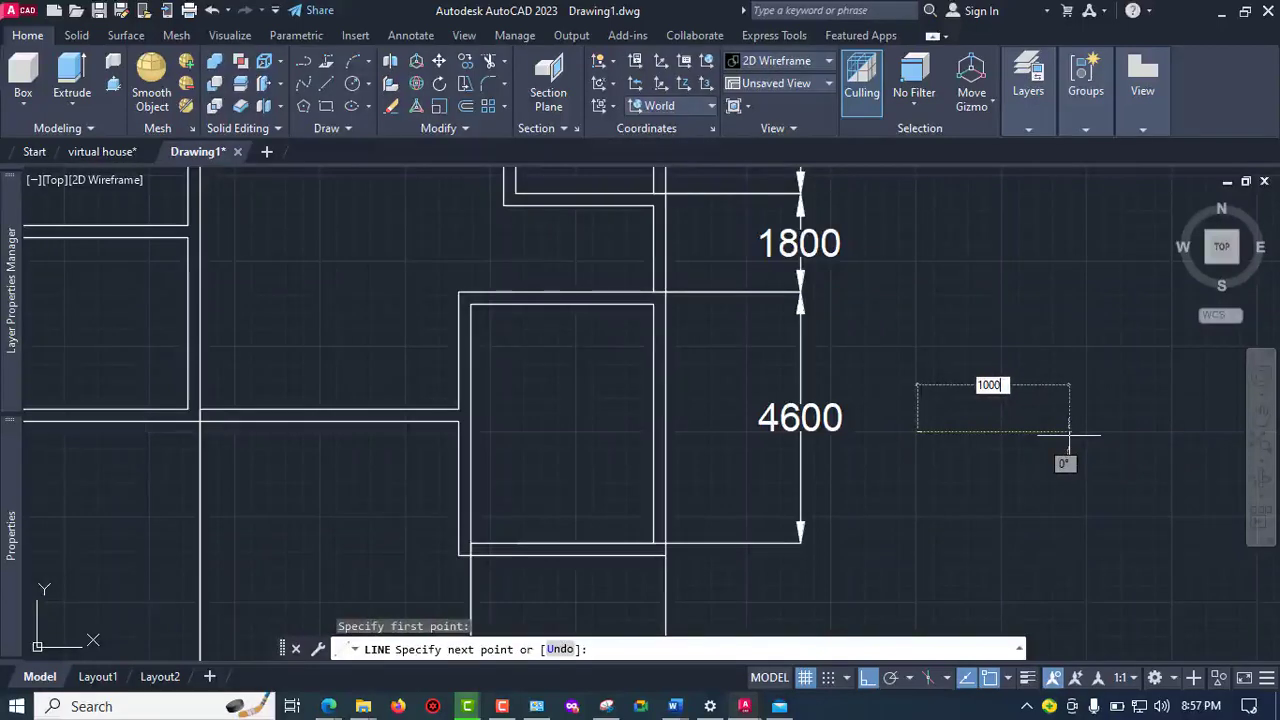
type("1000")
key("Return")
key("Escape")
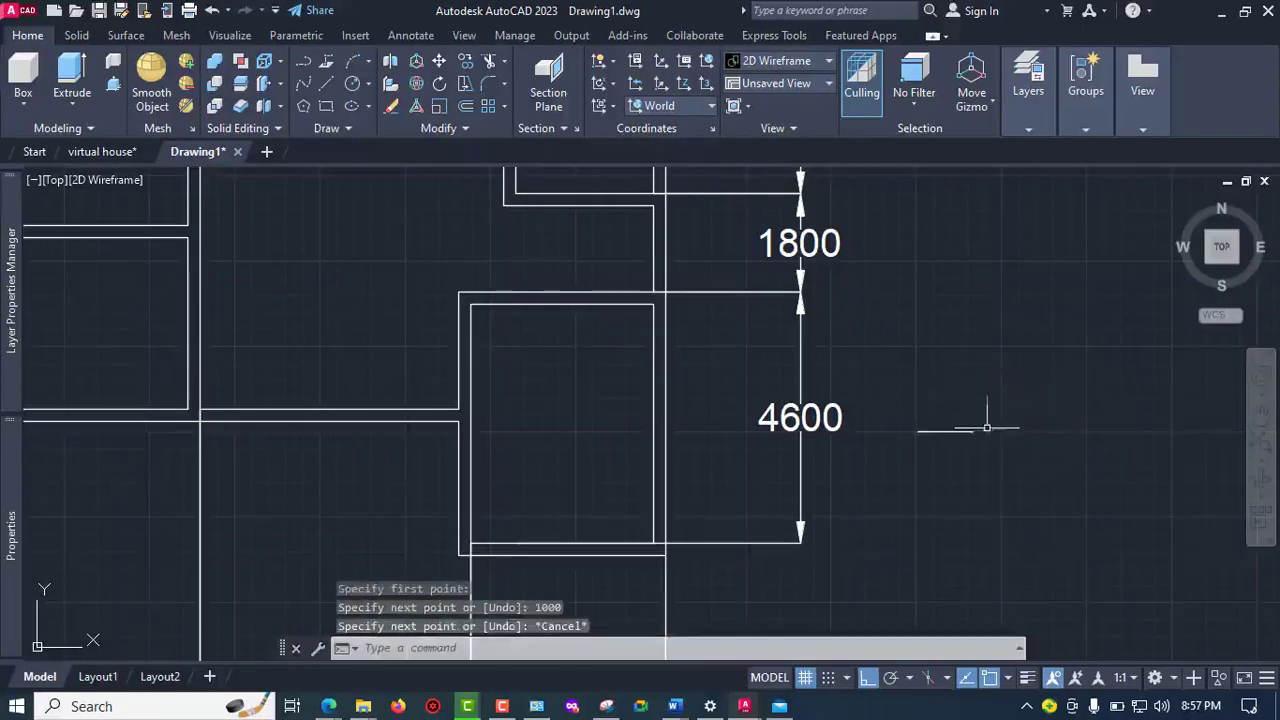
scroll(957, 455, "up", 2)
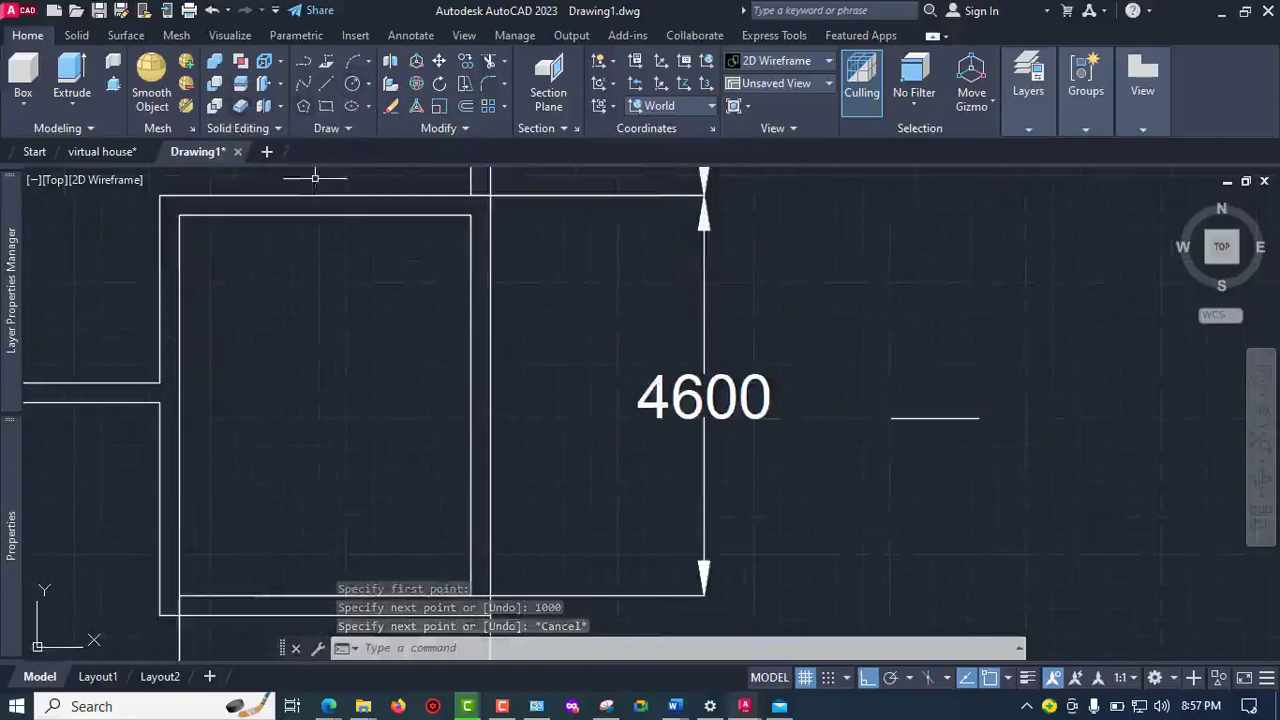
left_click(368, 61)
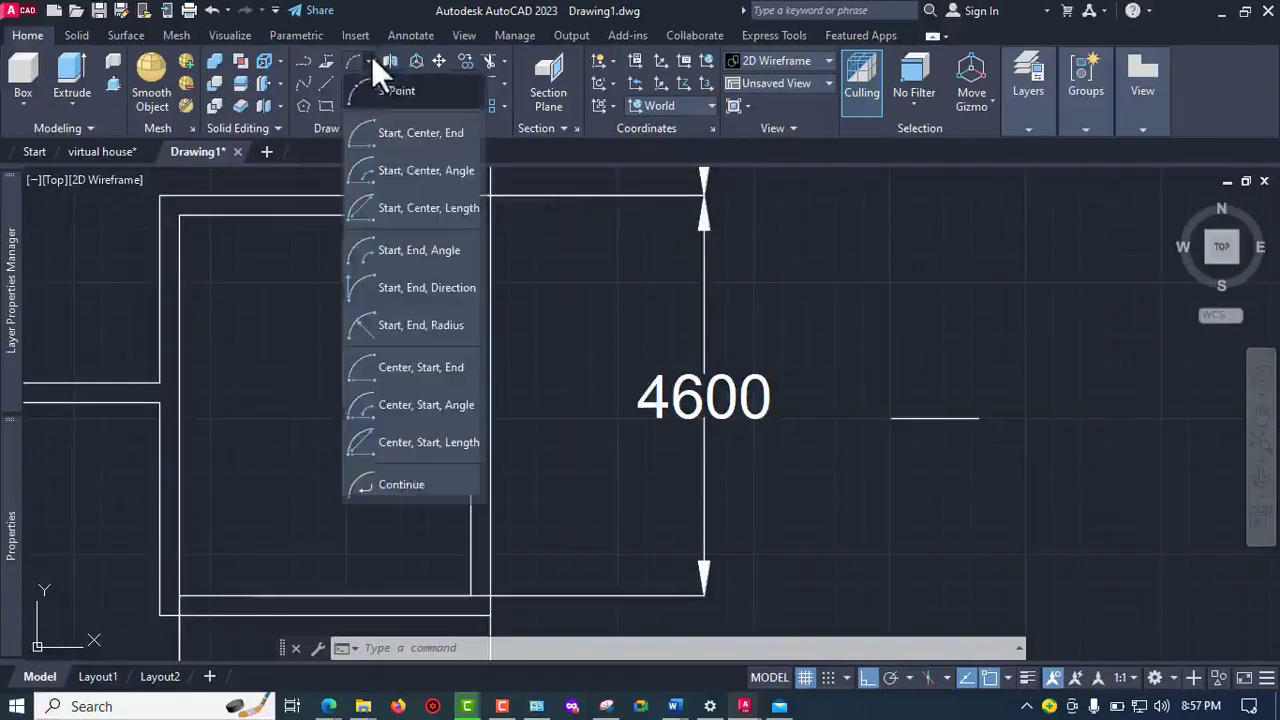
left_click(404, 135)
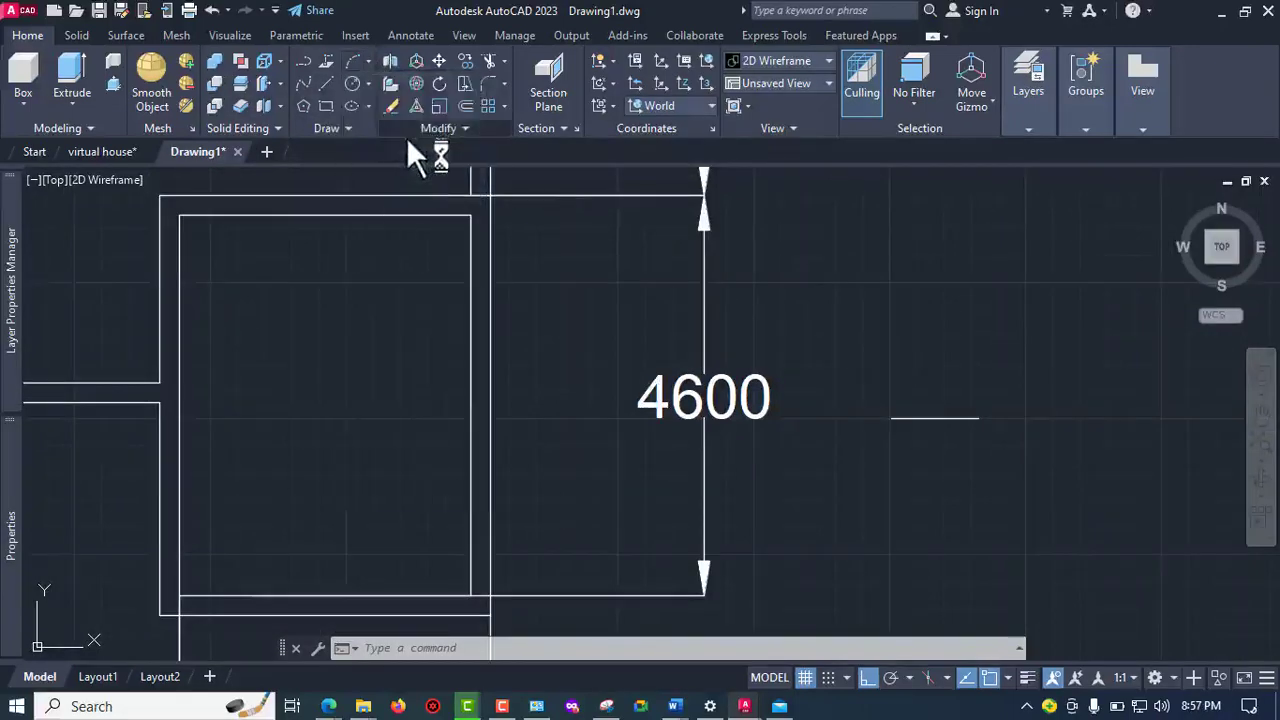
left_click(891, 419)
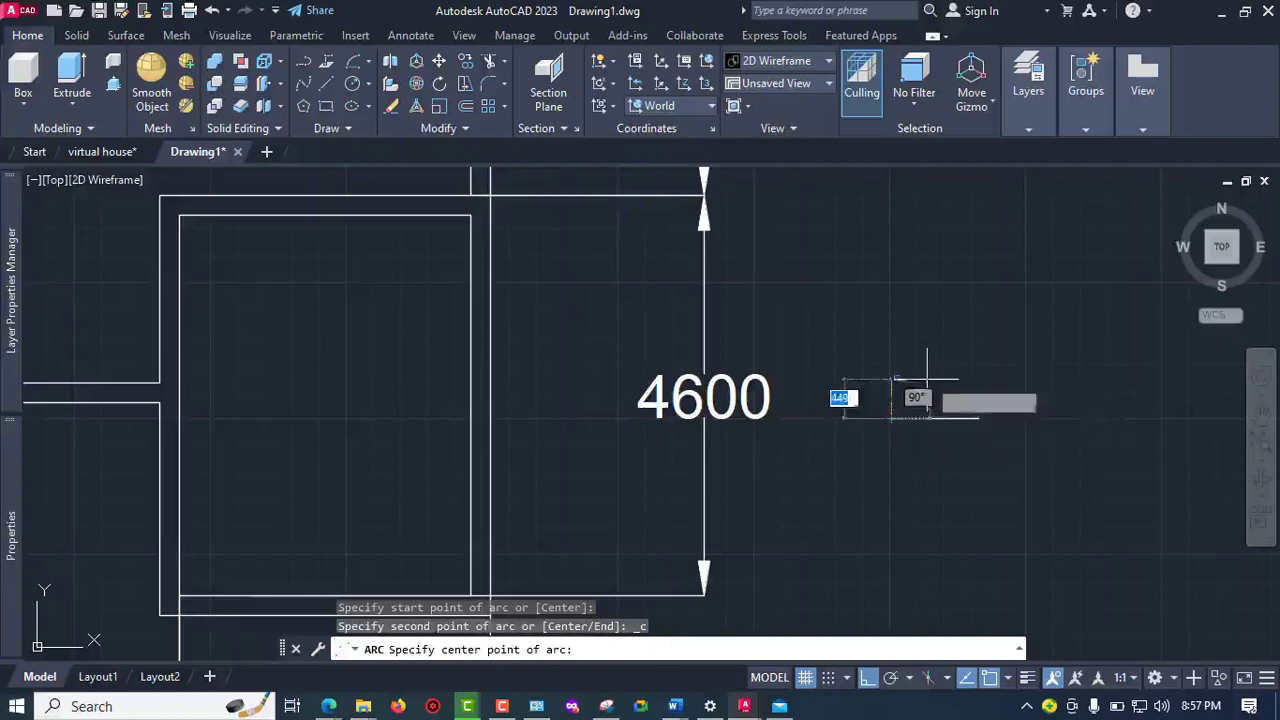
key("Escape")
key("Return")
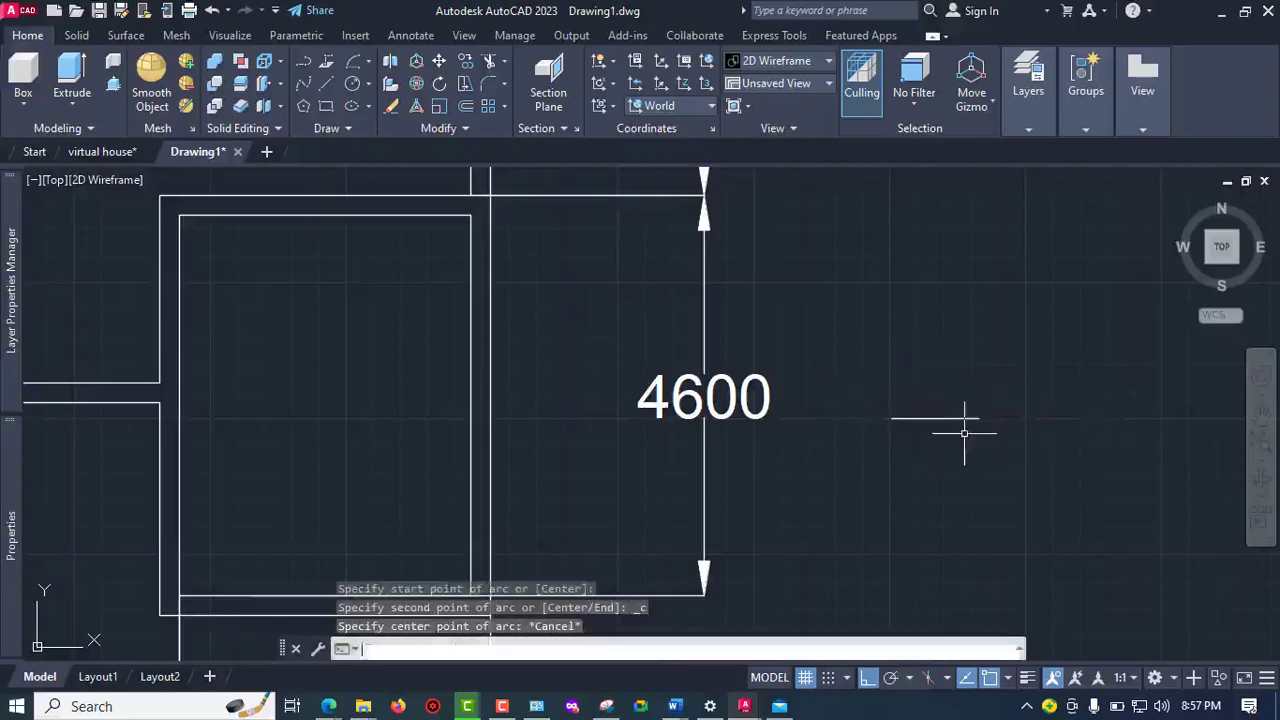
left_click(979, 419)
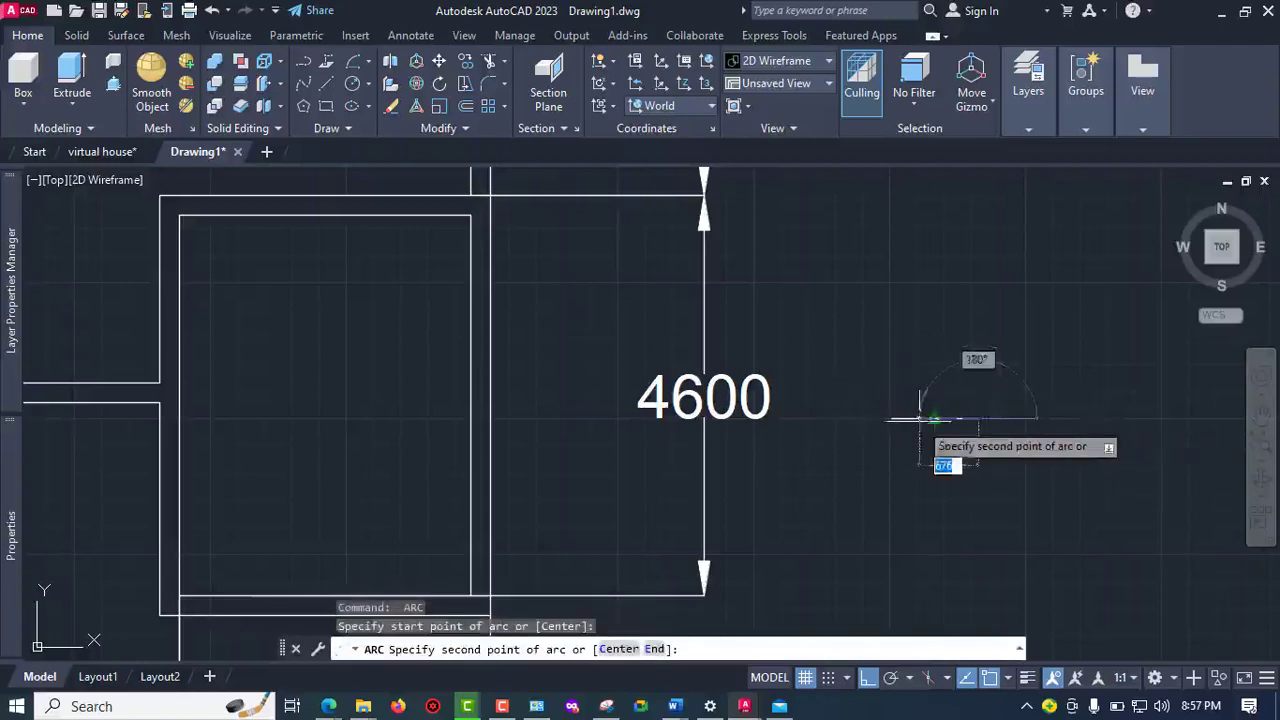
left_click(892, 420)
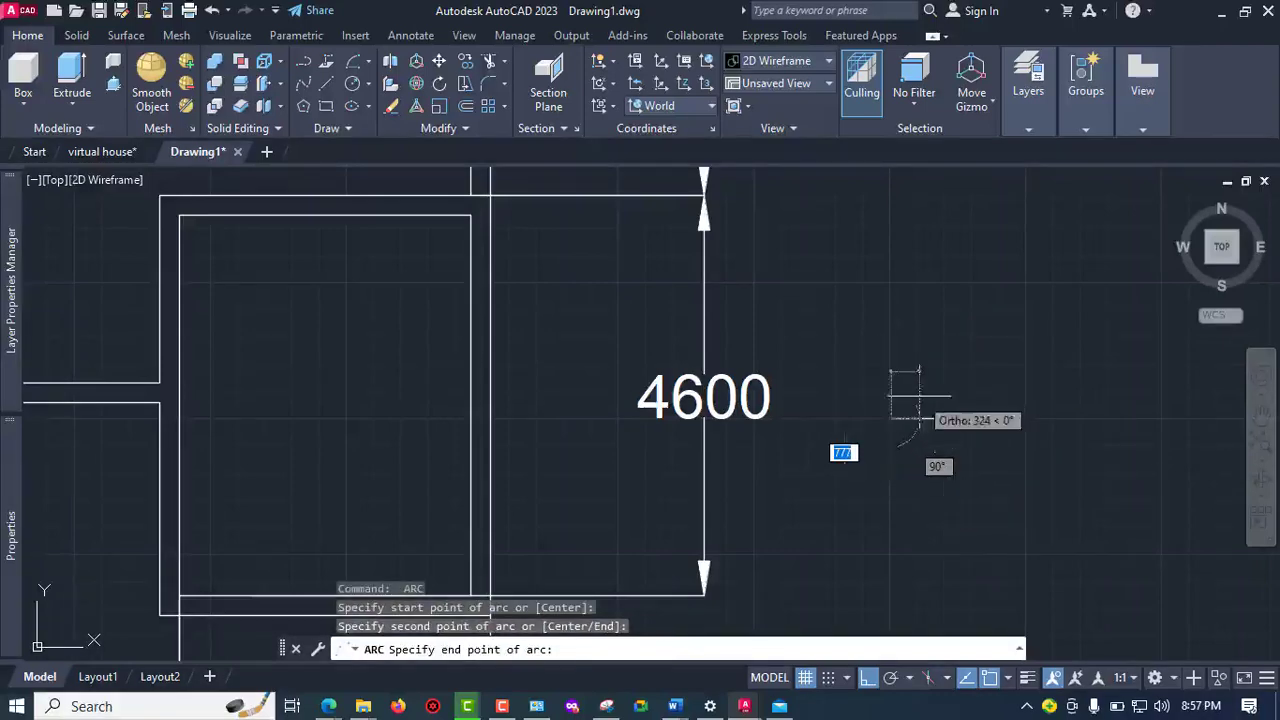
key("Escape")
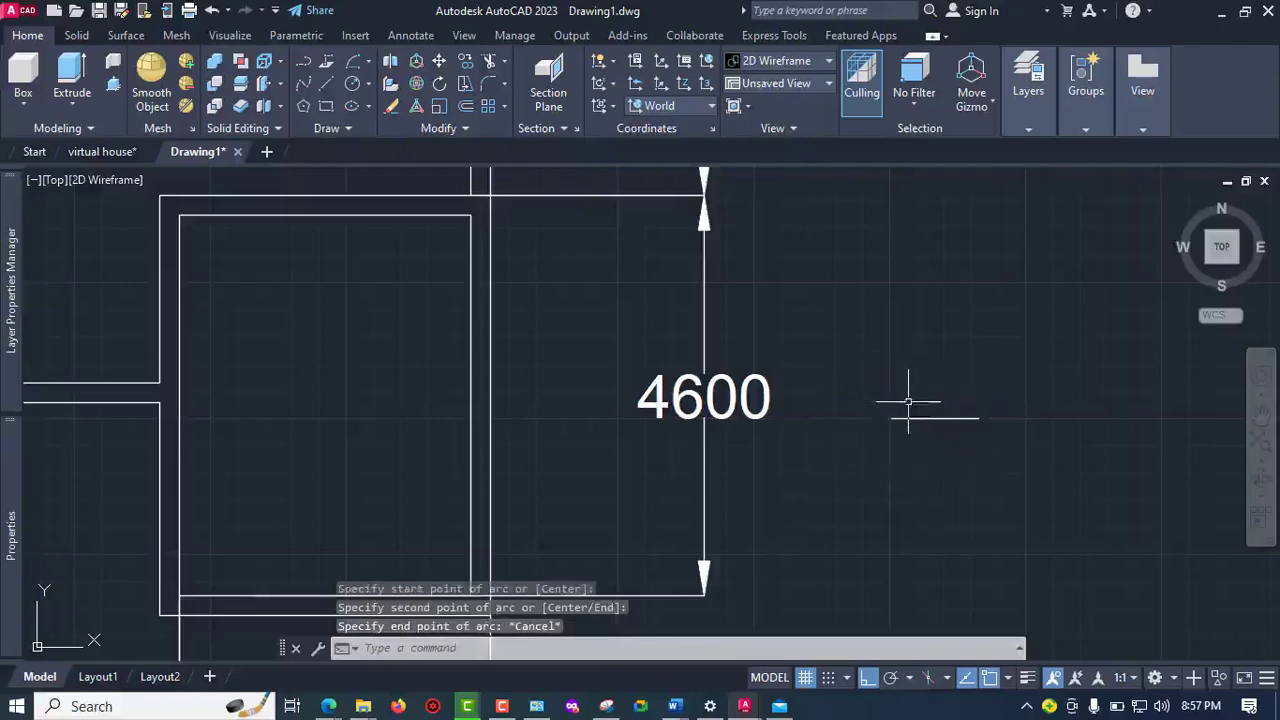
Draw a vertical line 1000 long upward from the left end of the horizontal door line
type("l")
key("Return")
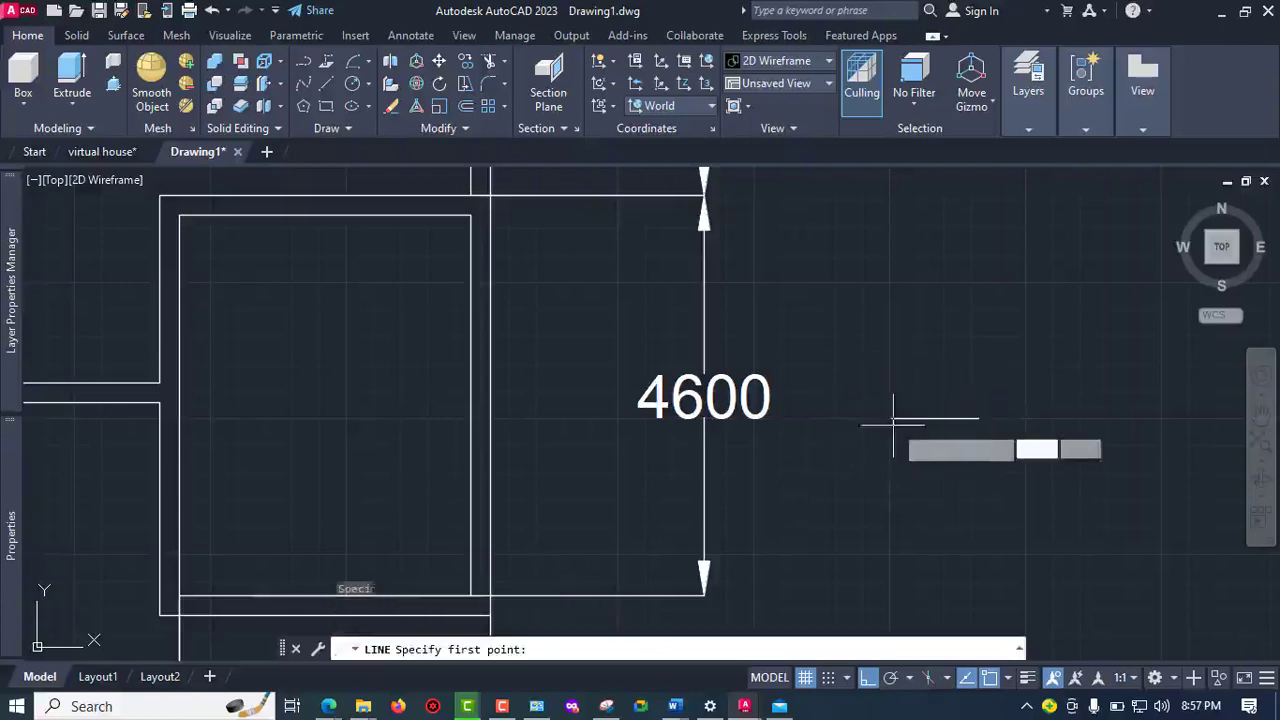
left_click(891, 418)
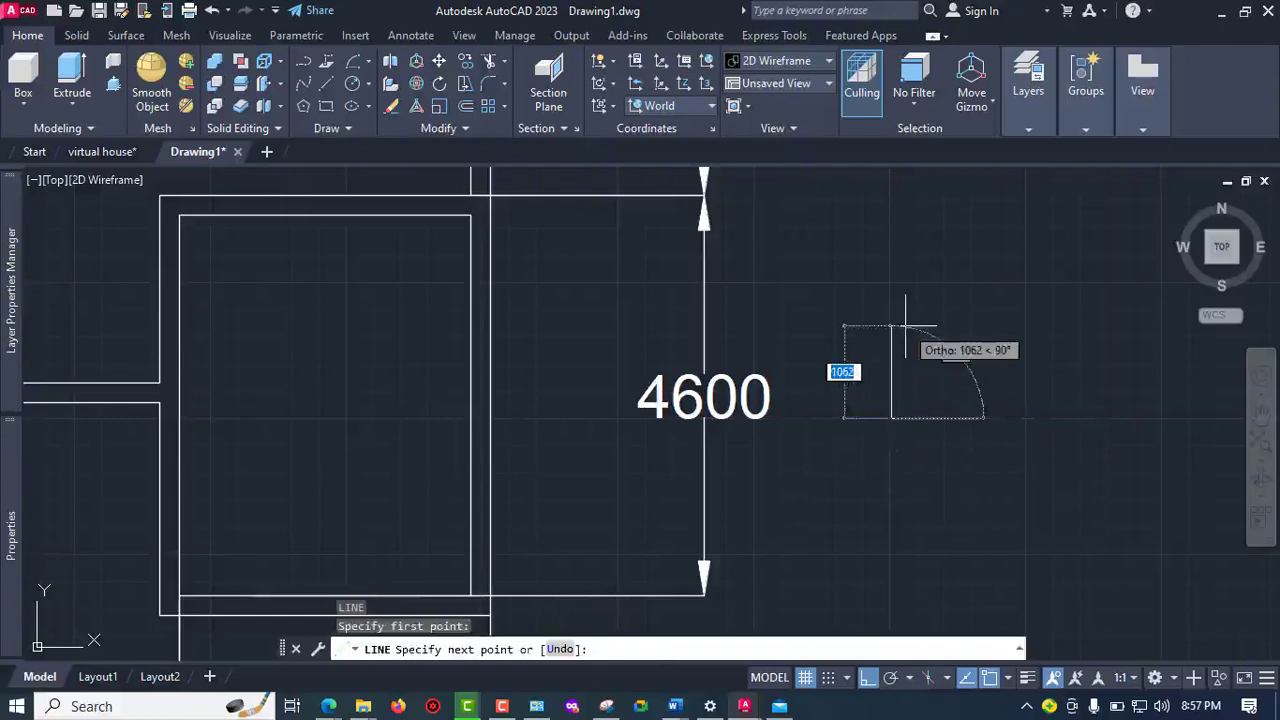
type("100")
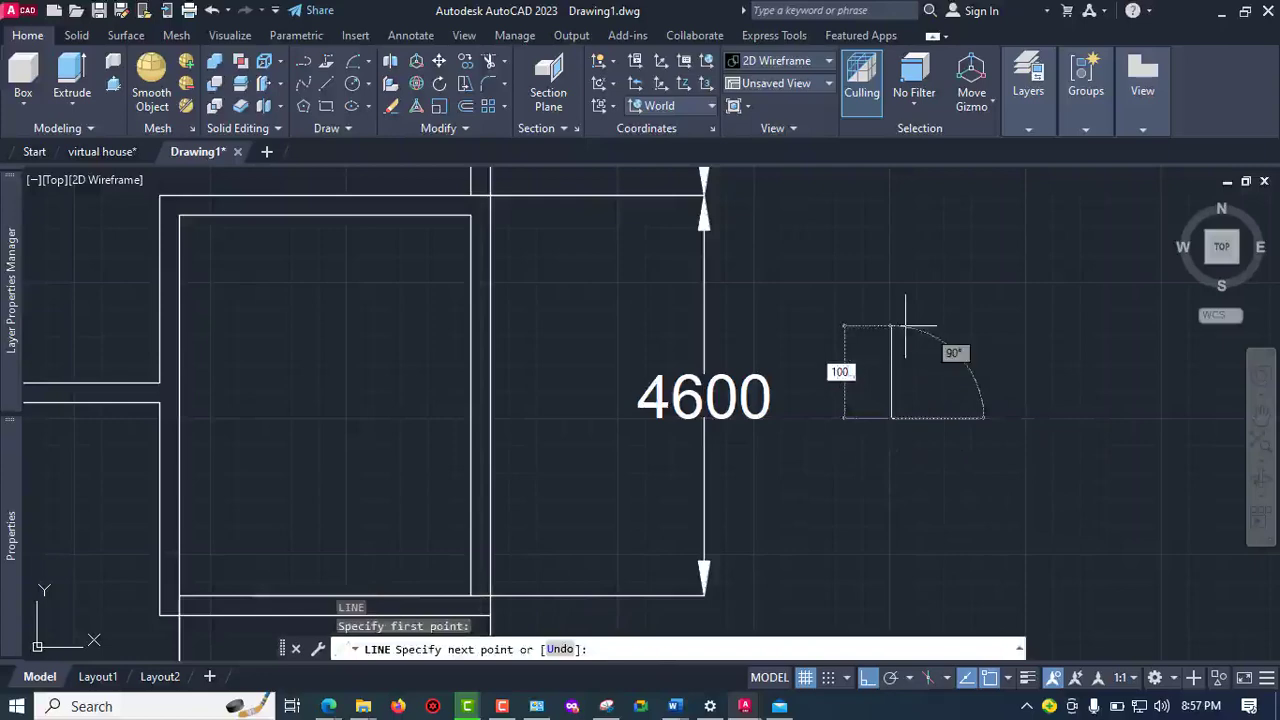
type("0")
key("Return")
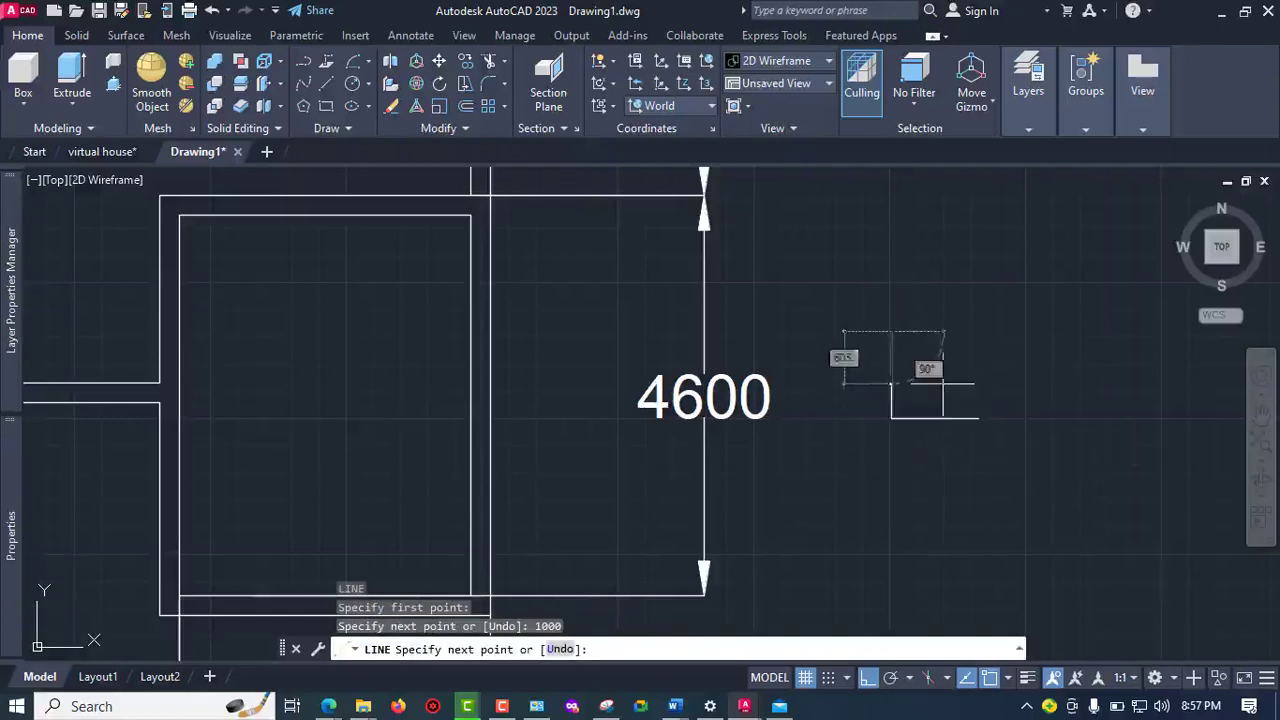
key("Escape")
type("arc")
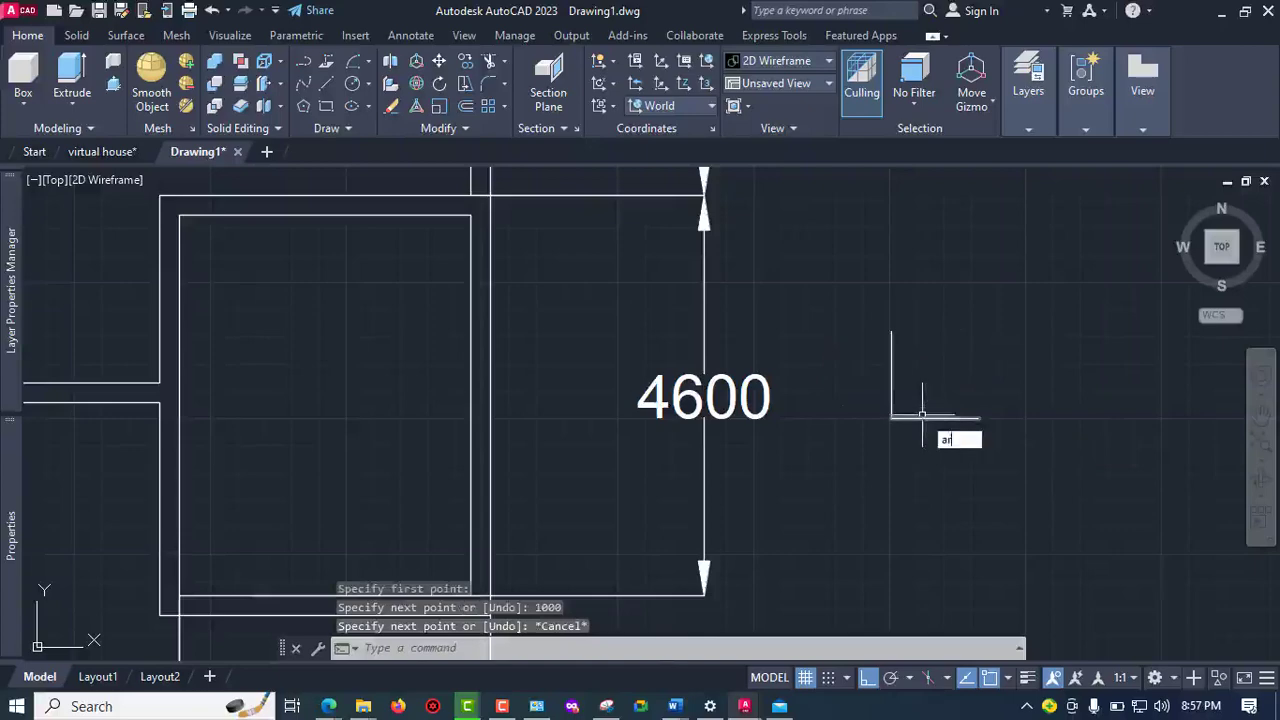
key("Return")
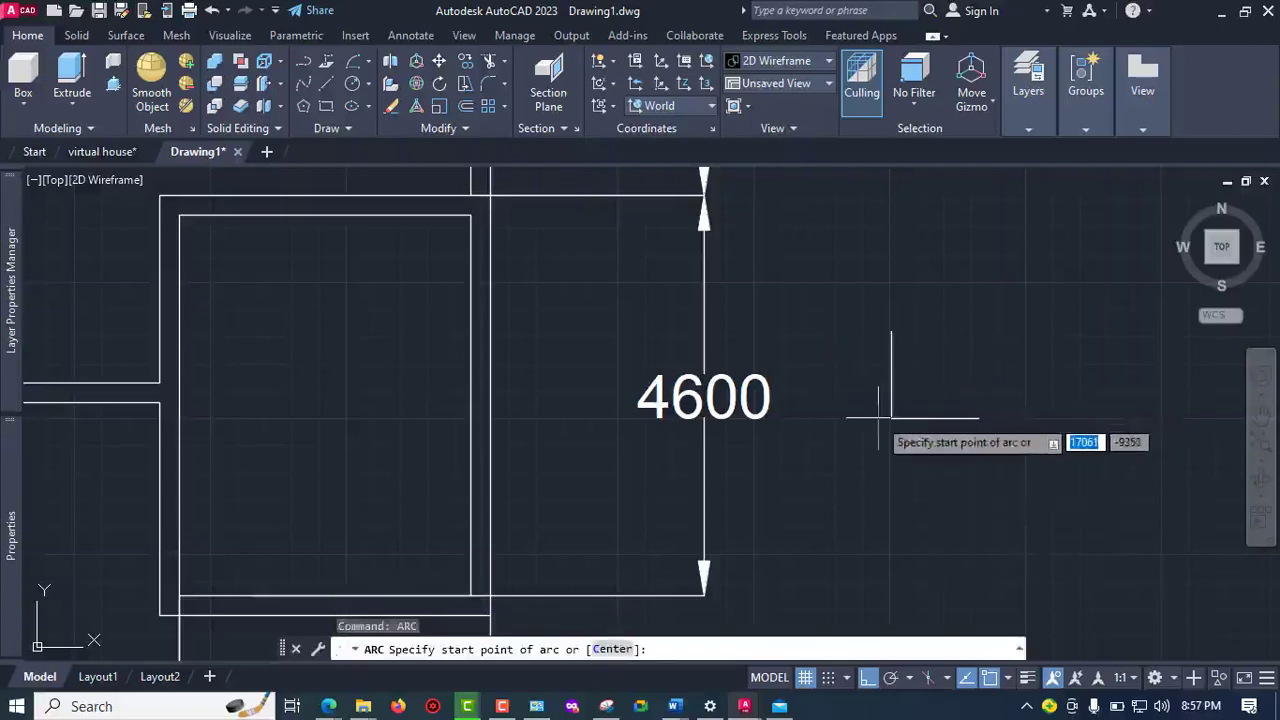
left_click(979, 418)
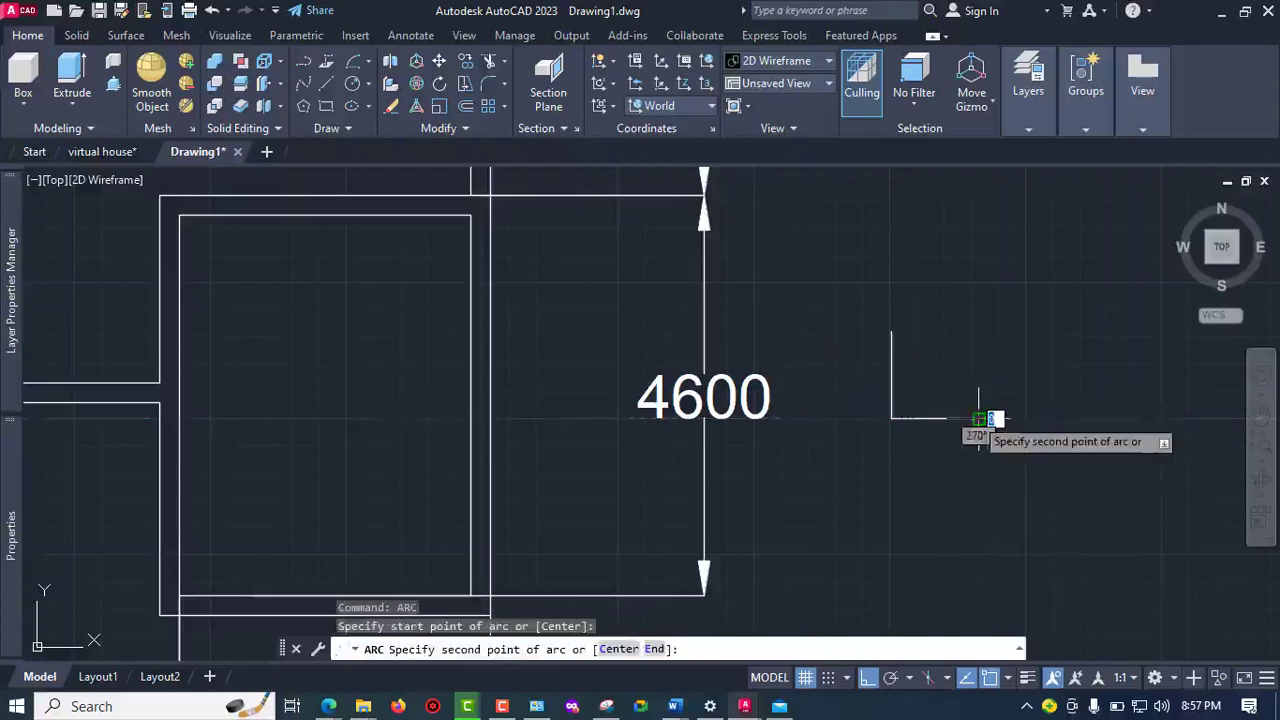
Draw the door swing as a Start, Center, End arc from the horizontal line's right end to the vertical line's upper end, centred on their corner
left_click(369, 61)
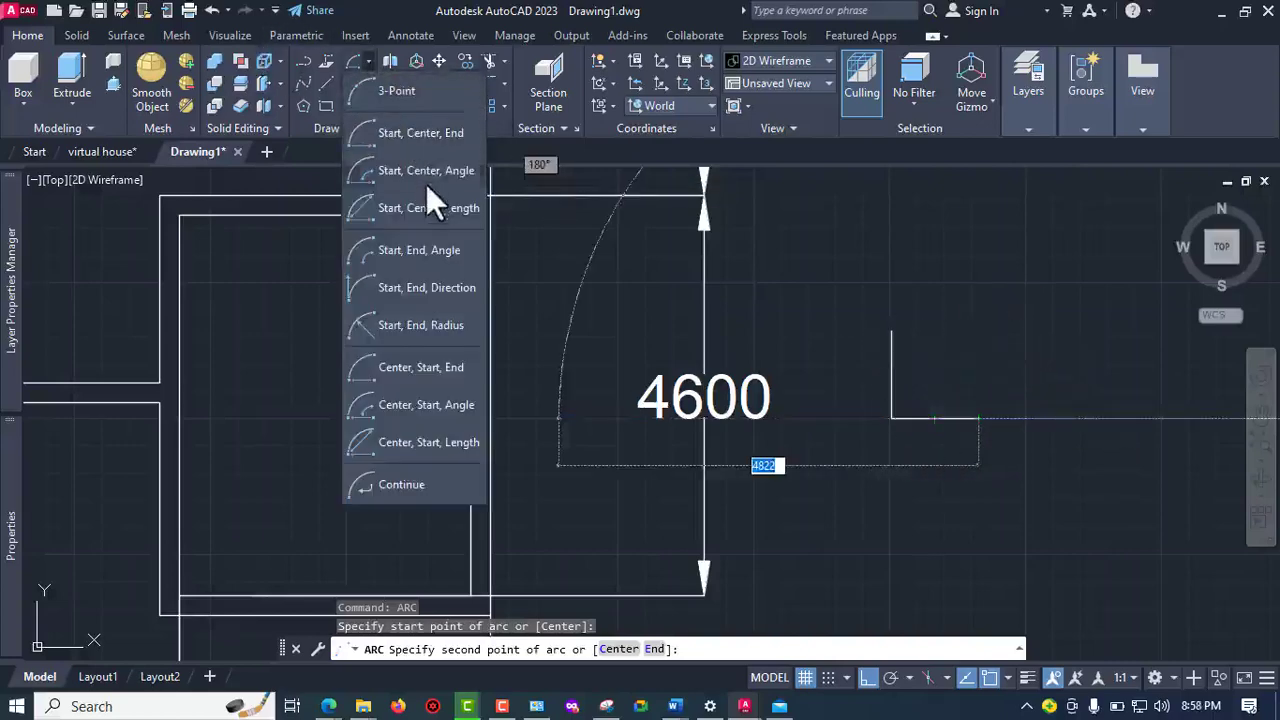
left_click(428, 142)
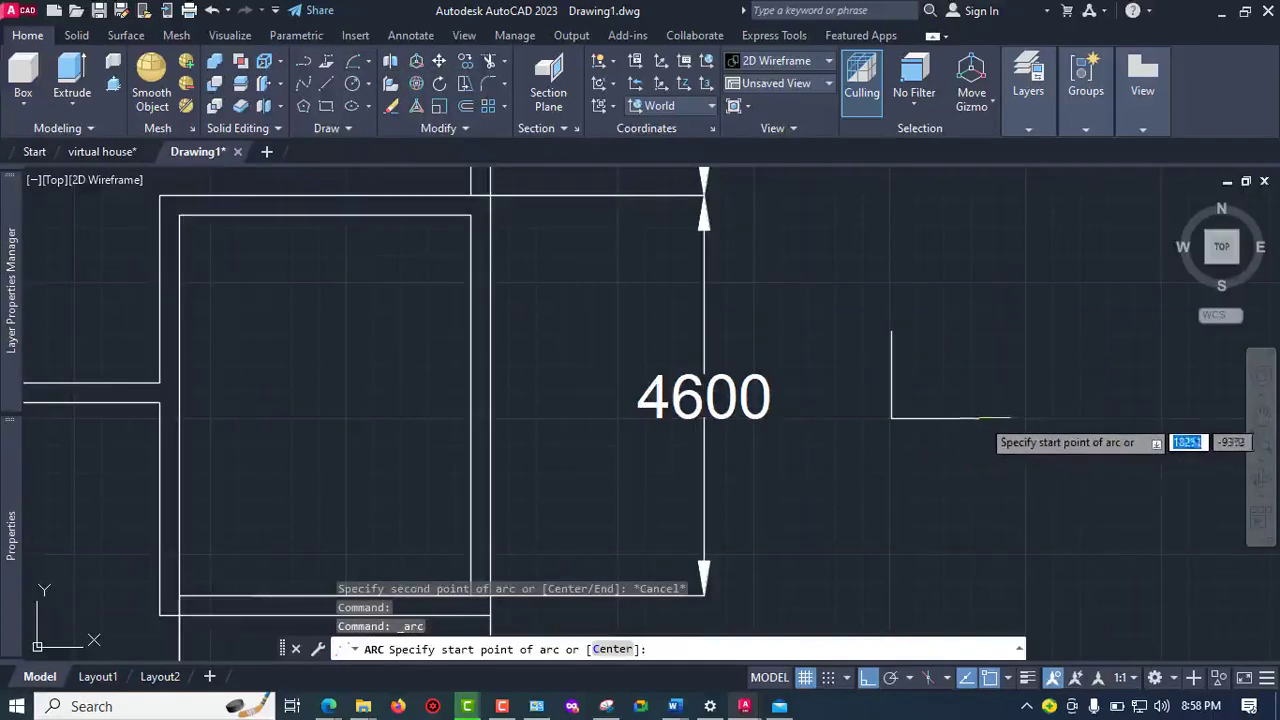
left_click(981, 418)
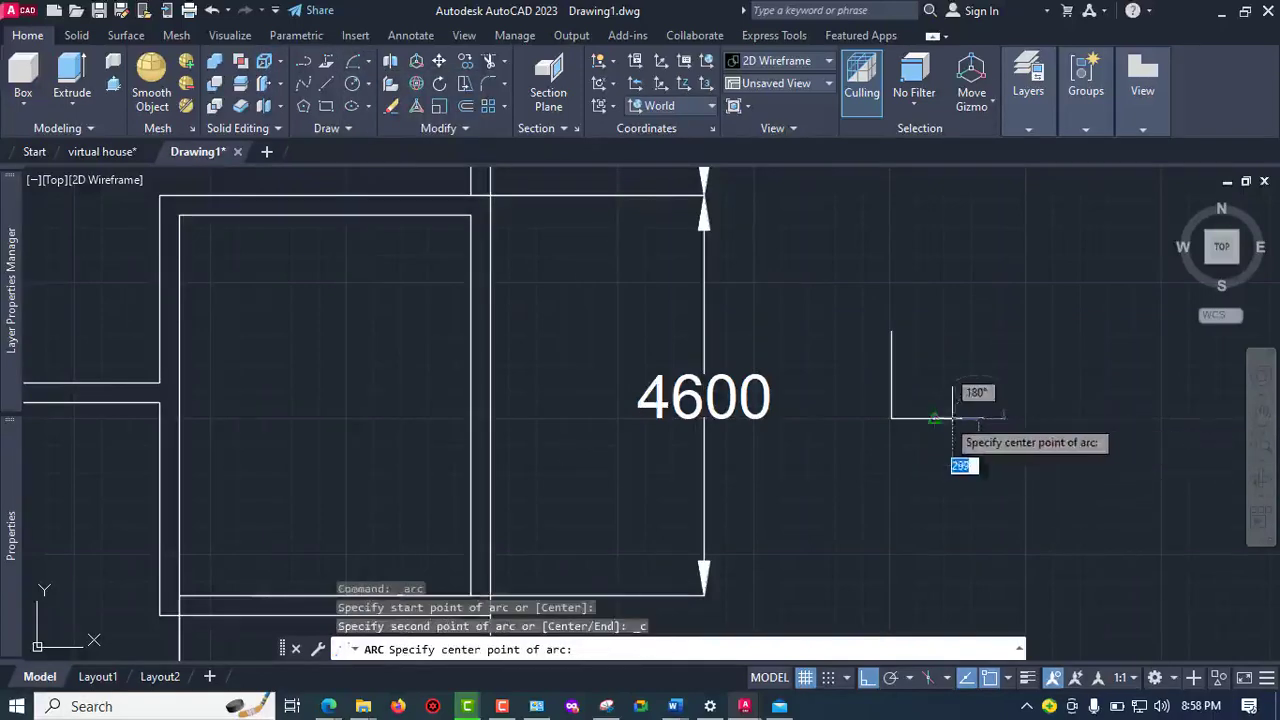
left_click(891, 418)
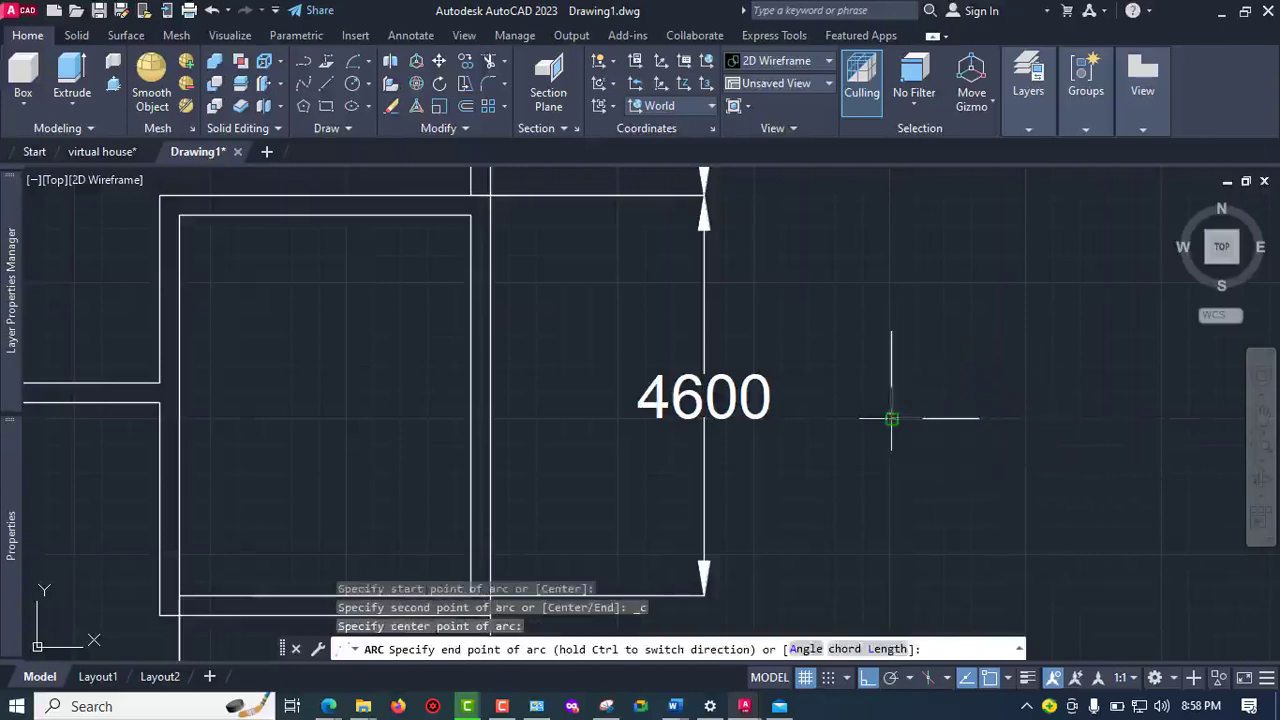
left_click(888, 334)
scroll(955, 432, "up", 3)
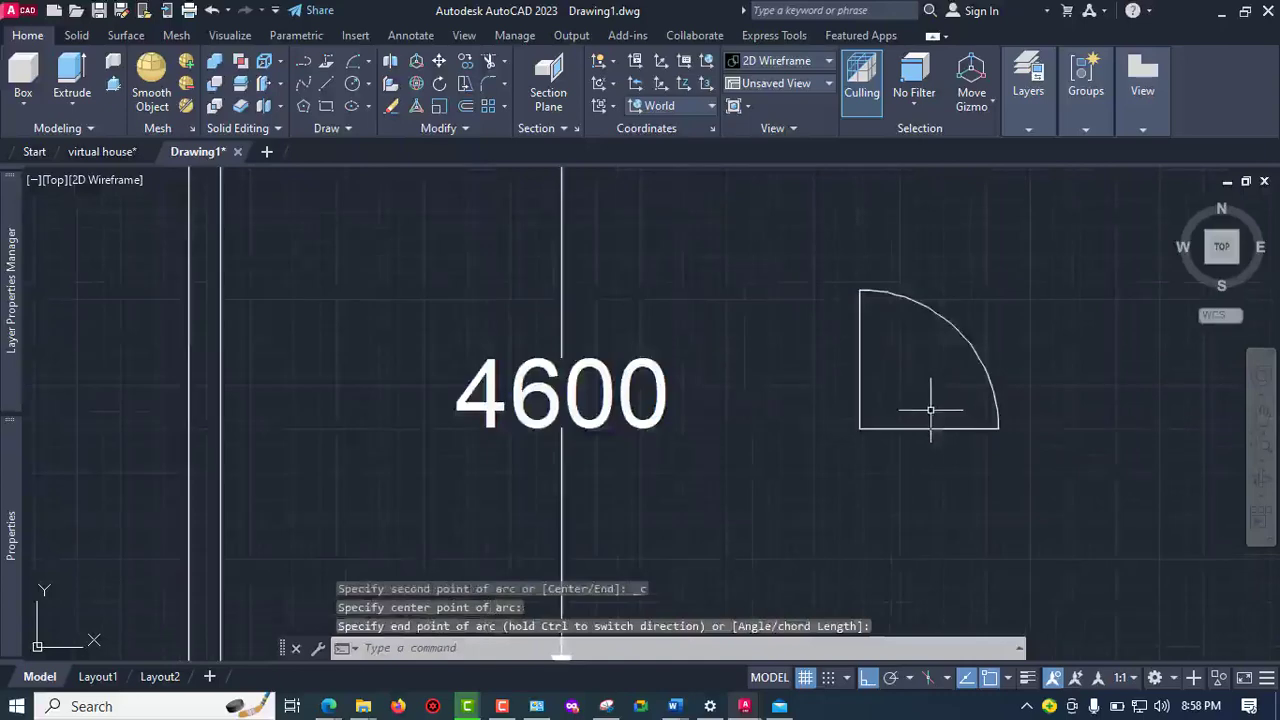
Draw a second vertical line just inside the door's vertical edge, crossing both the arc and the horizontal line
scroll(935, 415, "down", 3)
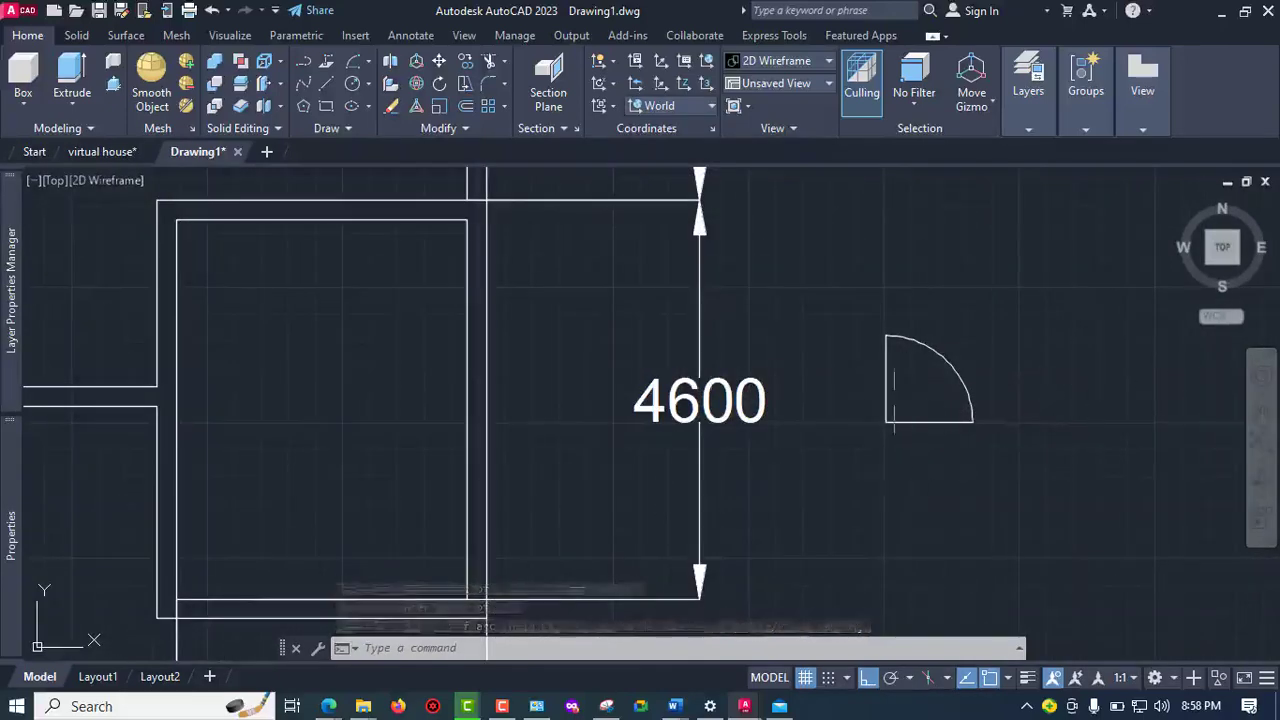
scroll(910, 377, "up", 2)
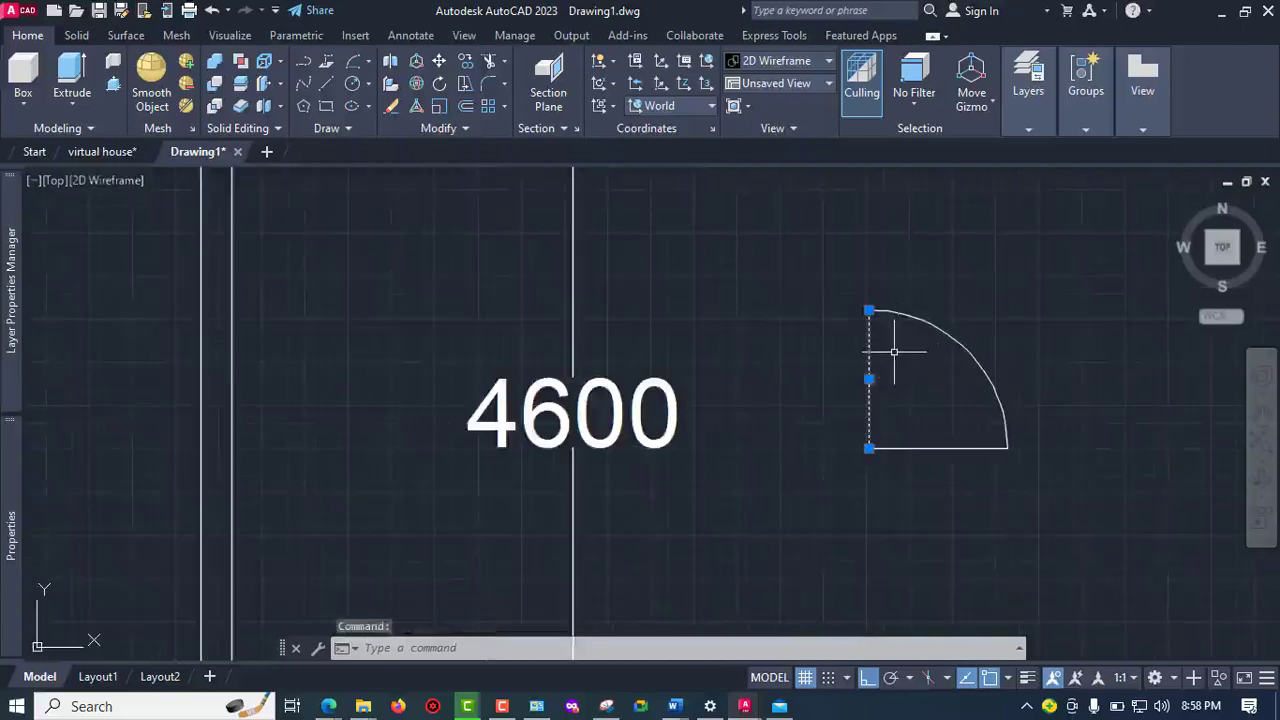
type("L")
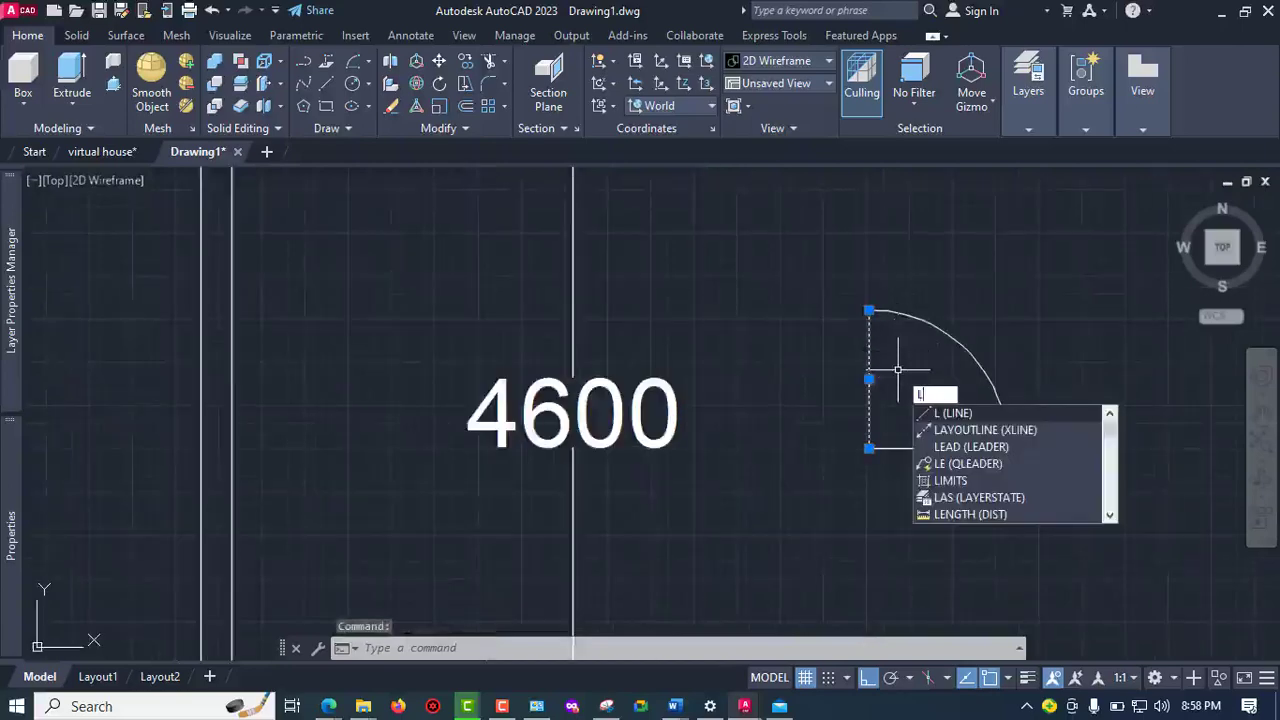
key("Escape")
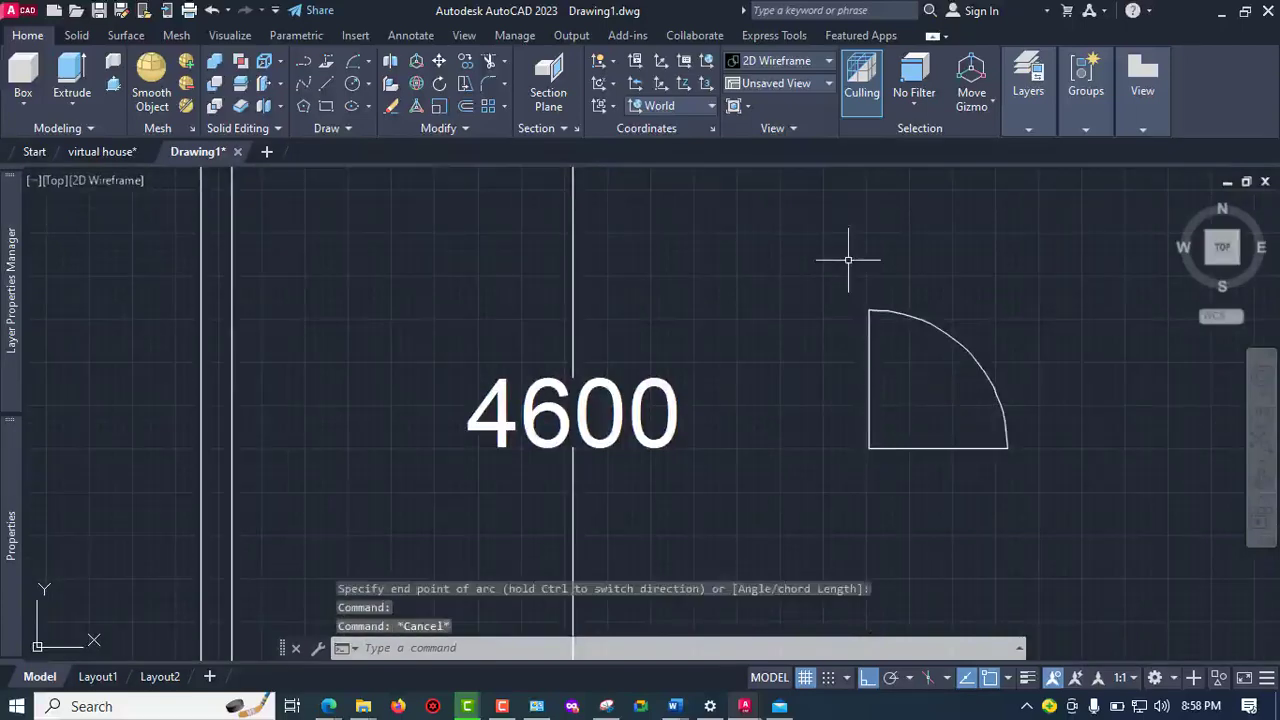
scroll(863, 310, "up", 2)
type("l")
key("Return")
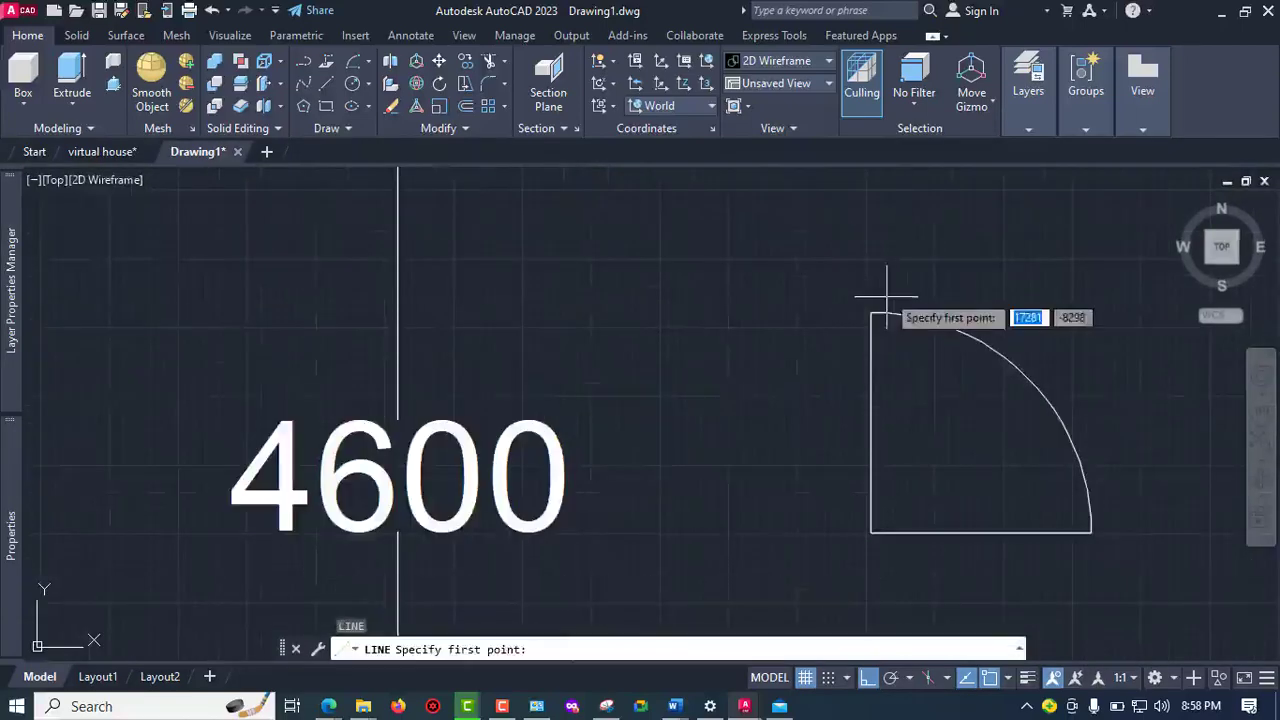
left_click(886, 295)
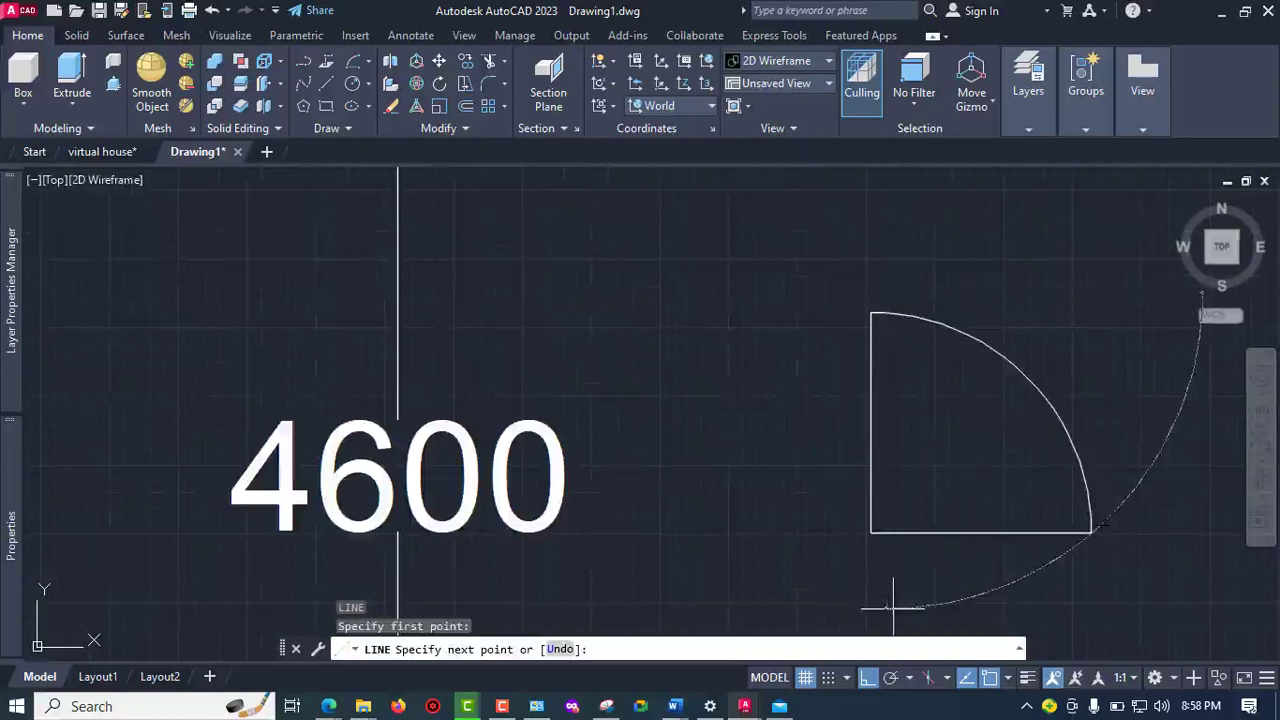
left_click(886, 505)
key("Escape")
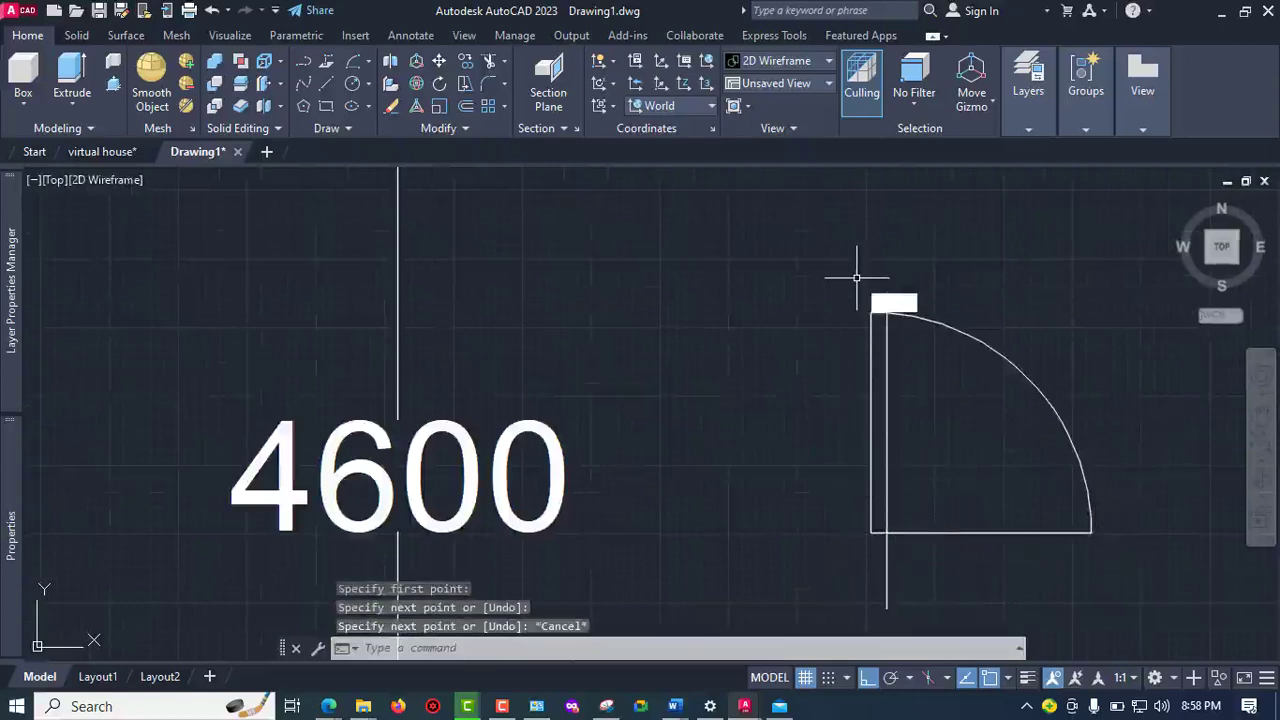
Trim the new vertical line's ends above the arc and below the horizontal line to form the door leaf
type("tr")
key("Return")
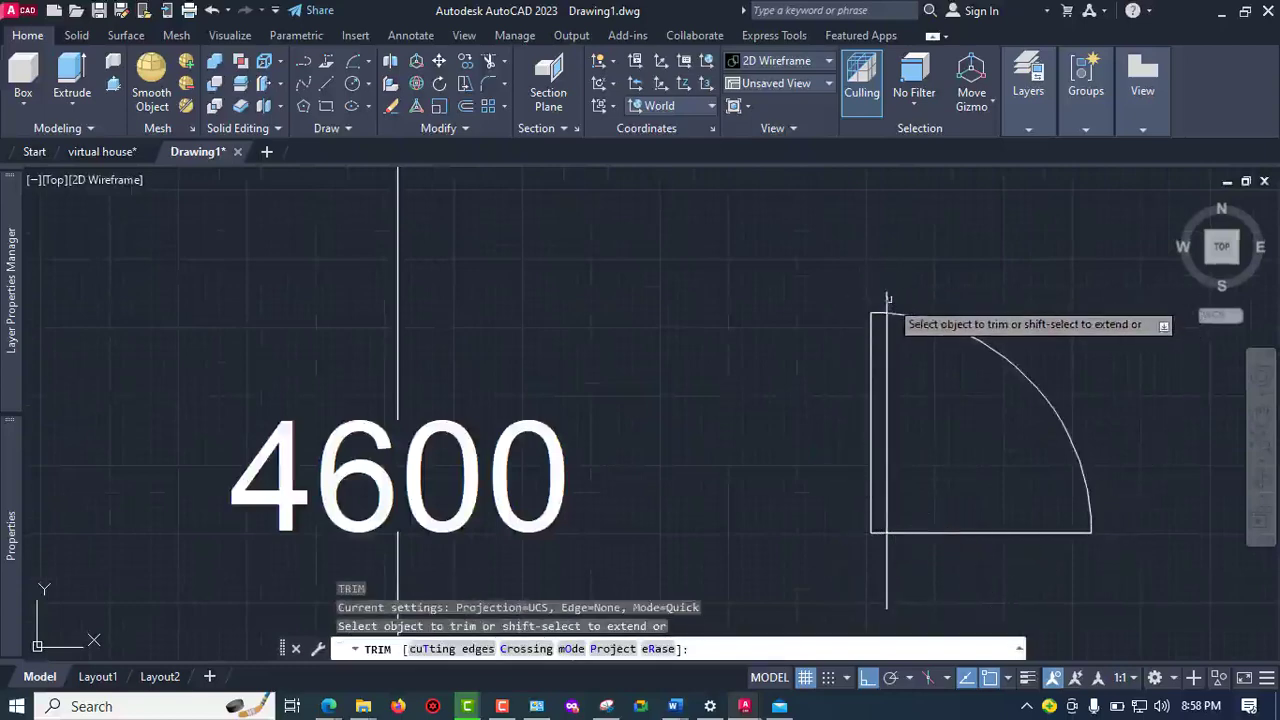
left_click(888, 299)
left_click(917, 566)
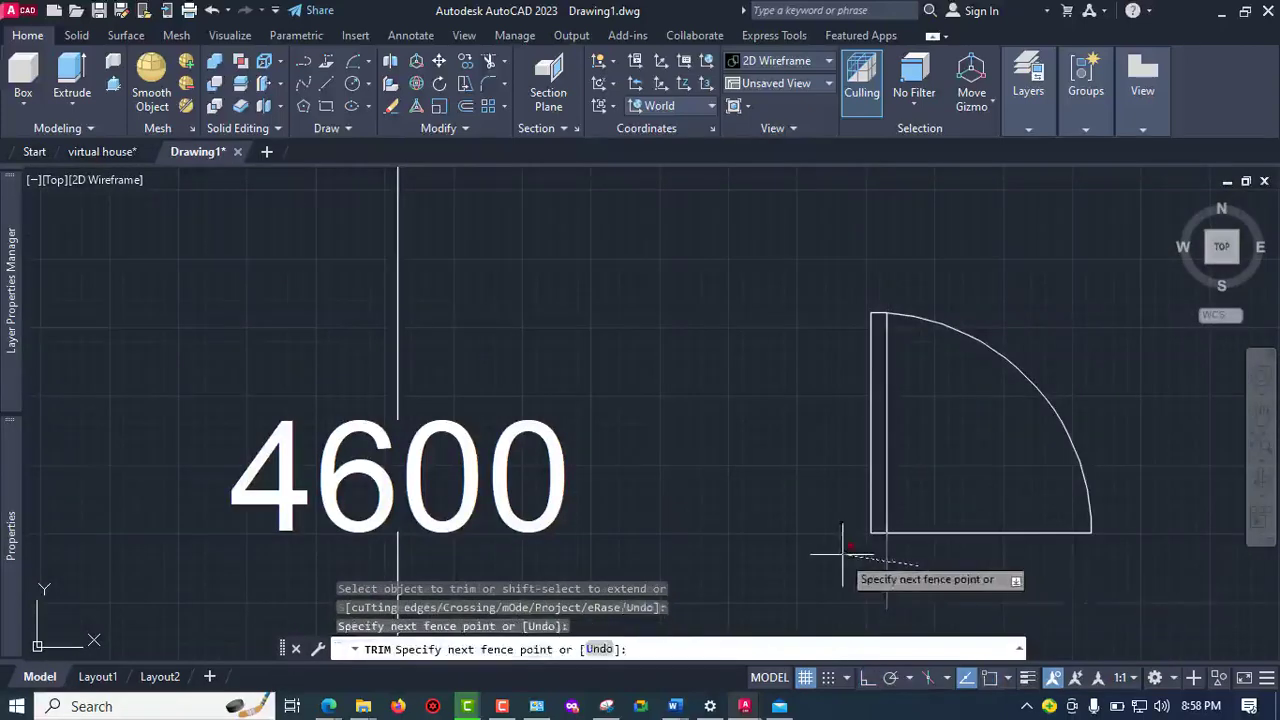
left_click(842, 554)
scroll(966, 540, "down", 2)
key("Escape")
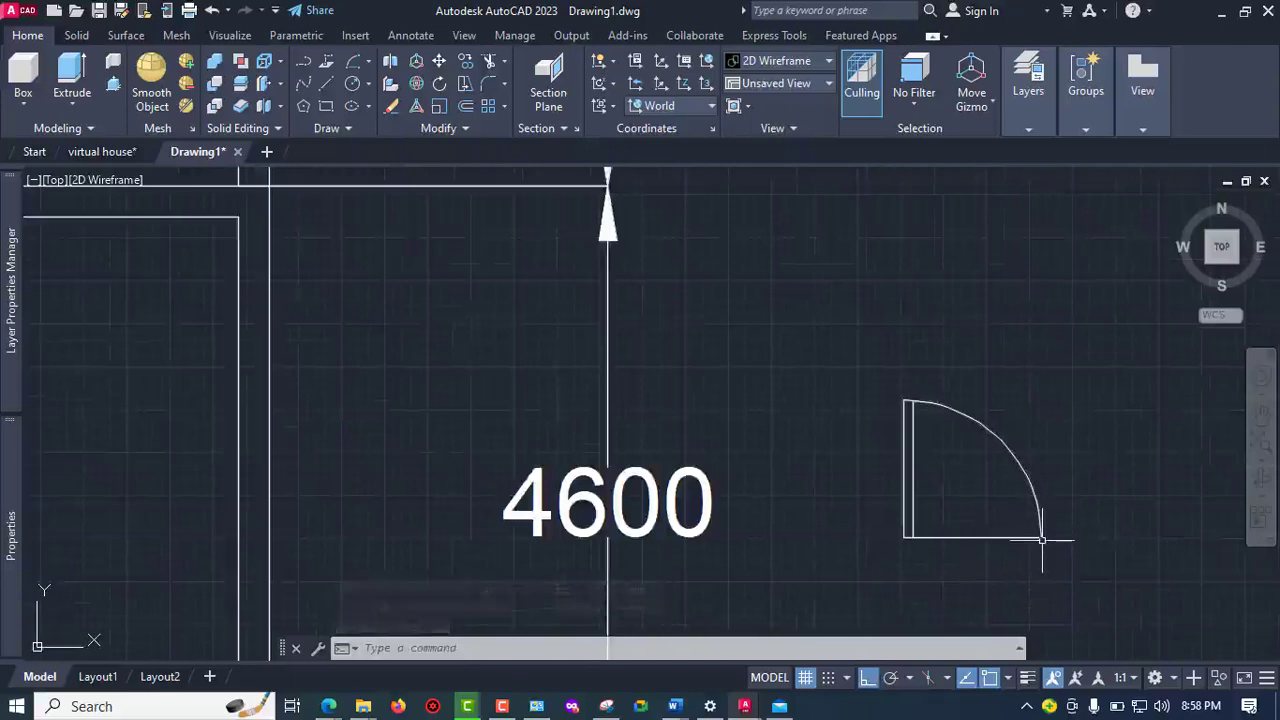
Draw a small rectangular jamb directly beneath the door leaf, as wide as the leaf
type("rec")
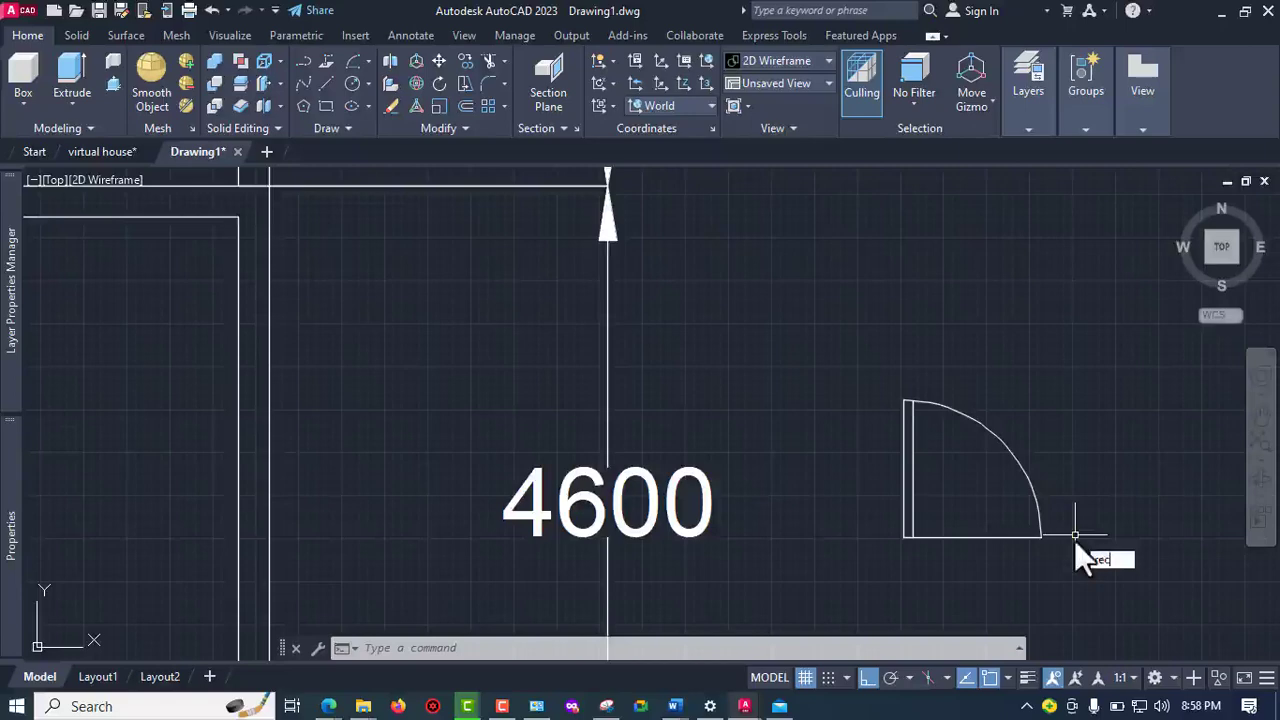
key("Return")
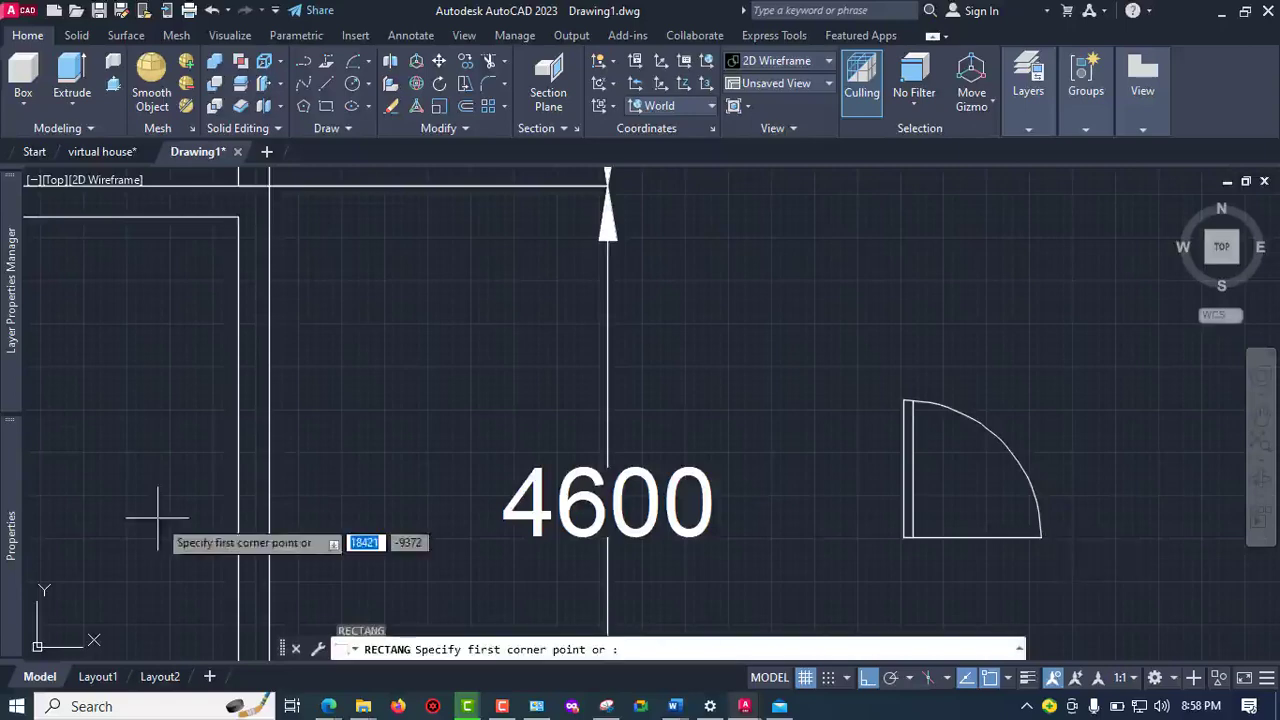
left_click(903, 537)
scroll(903, 537, "up", 2)
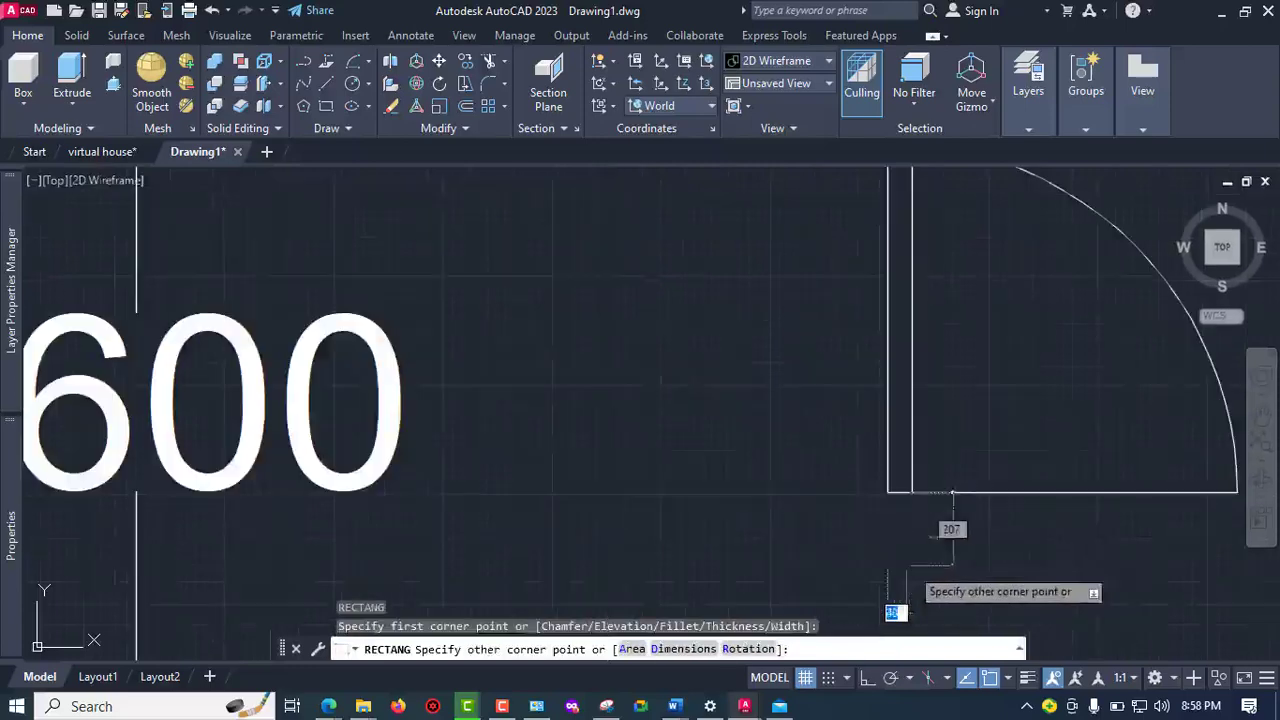
left_click(912, 494)
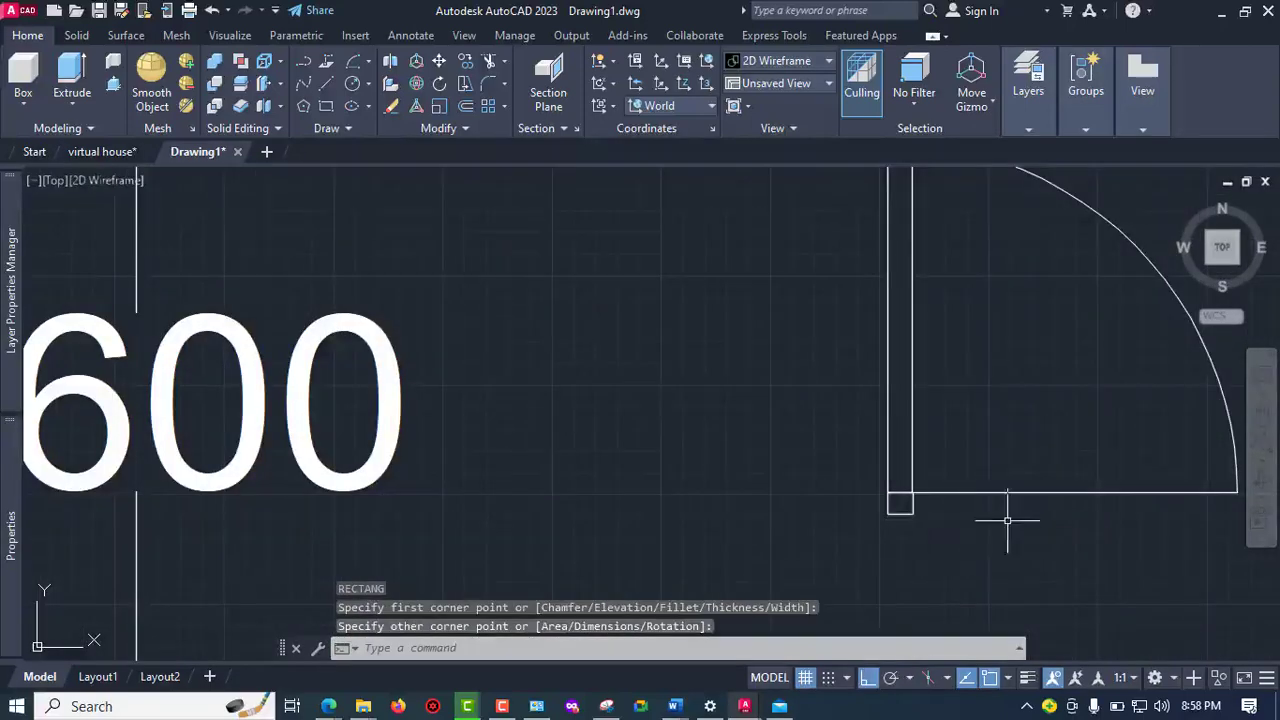
Draw a second small rectangular jamb beneath the horizontal line's right end, starting at the arc's lower endpoint
key("Return")
middle_click_drag(1166, 506, 901, 515)
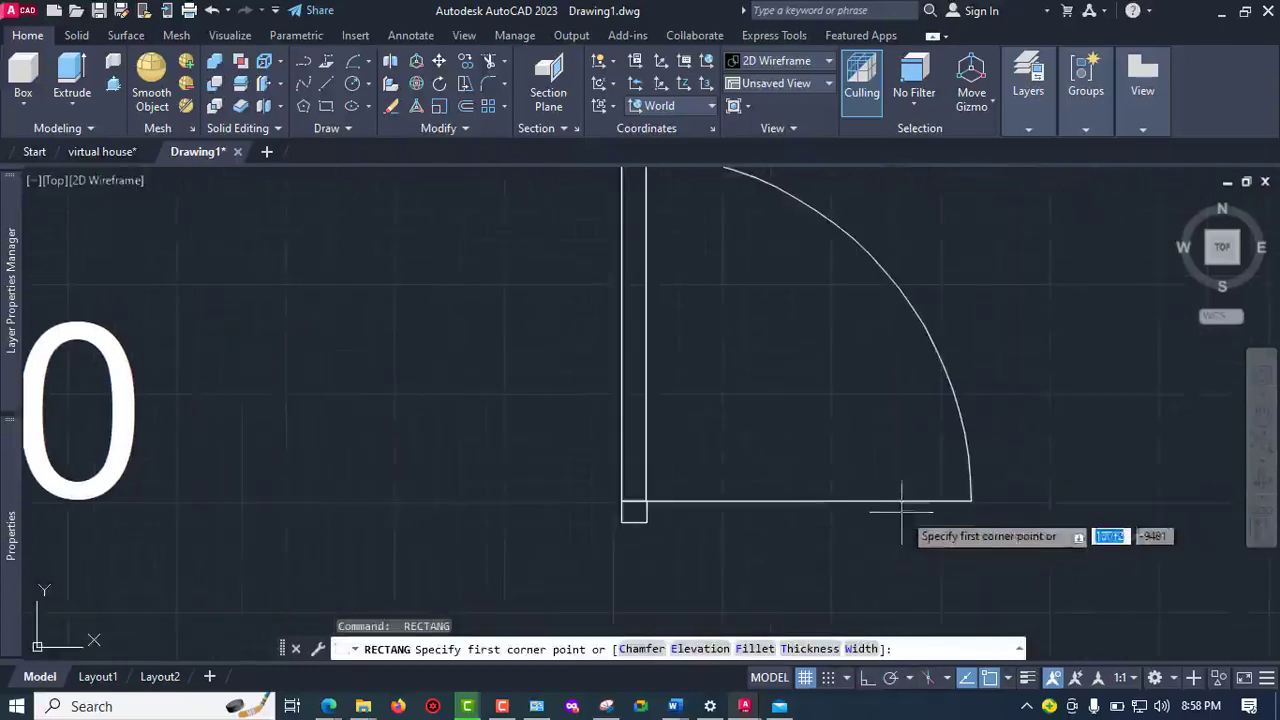
left_click(971, 500)
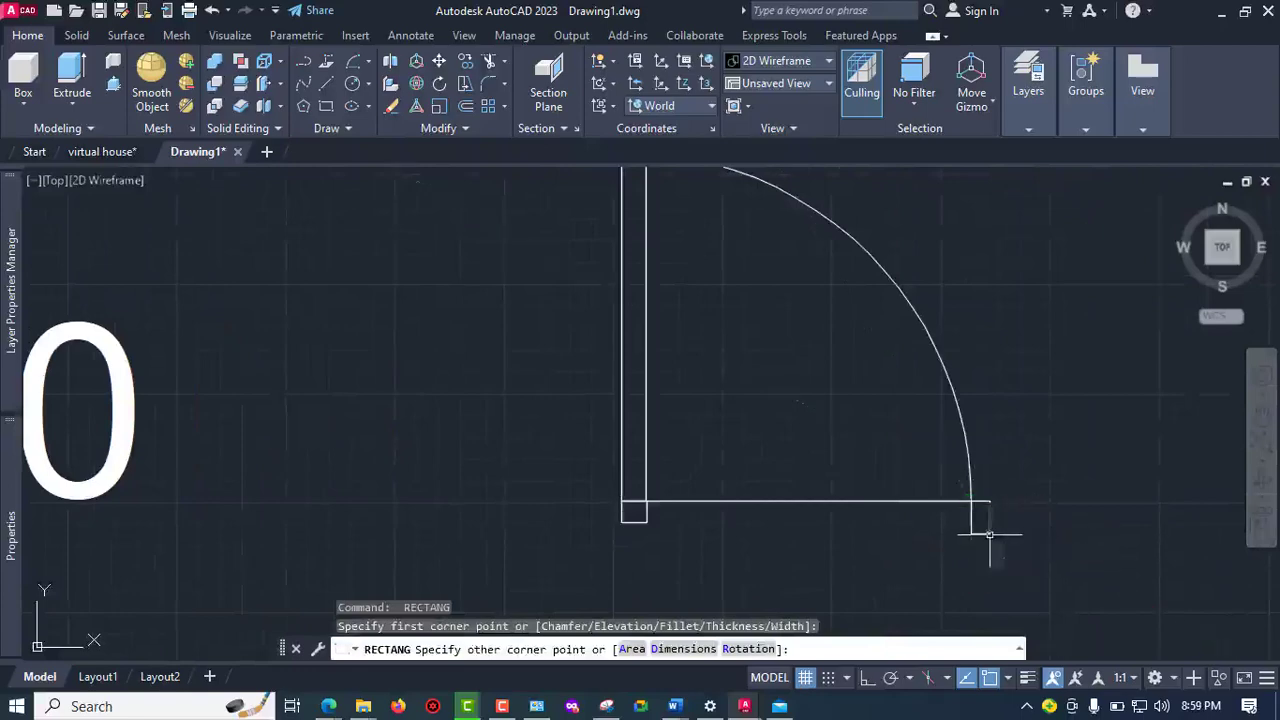
left_click(990, 533)
key("F8")
Check the door symbol beside the floor plan, and switch to the Google Meet call in Edge to check the presentation and participants
scroll(997, 521, "down", 5)
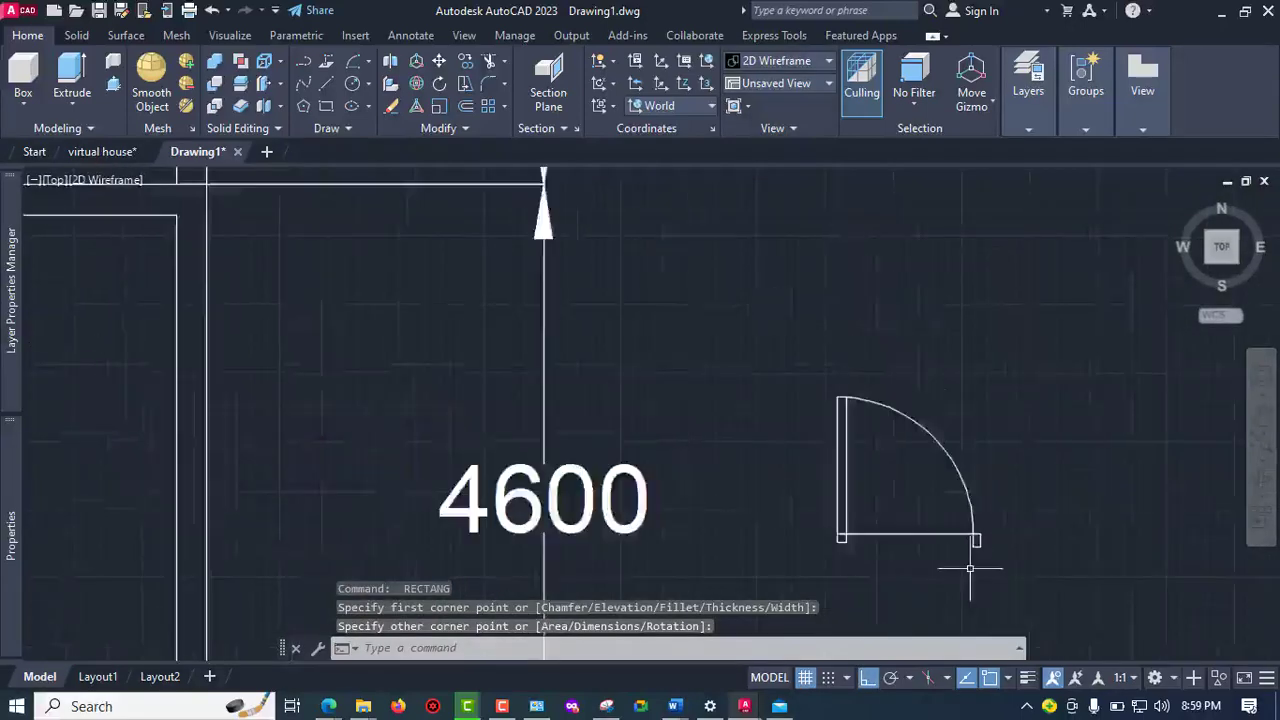
scroll(845, 485, "down", 2)
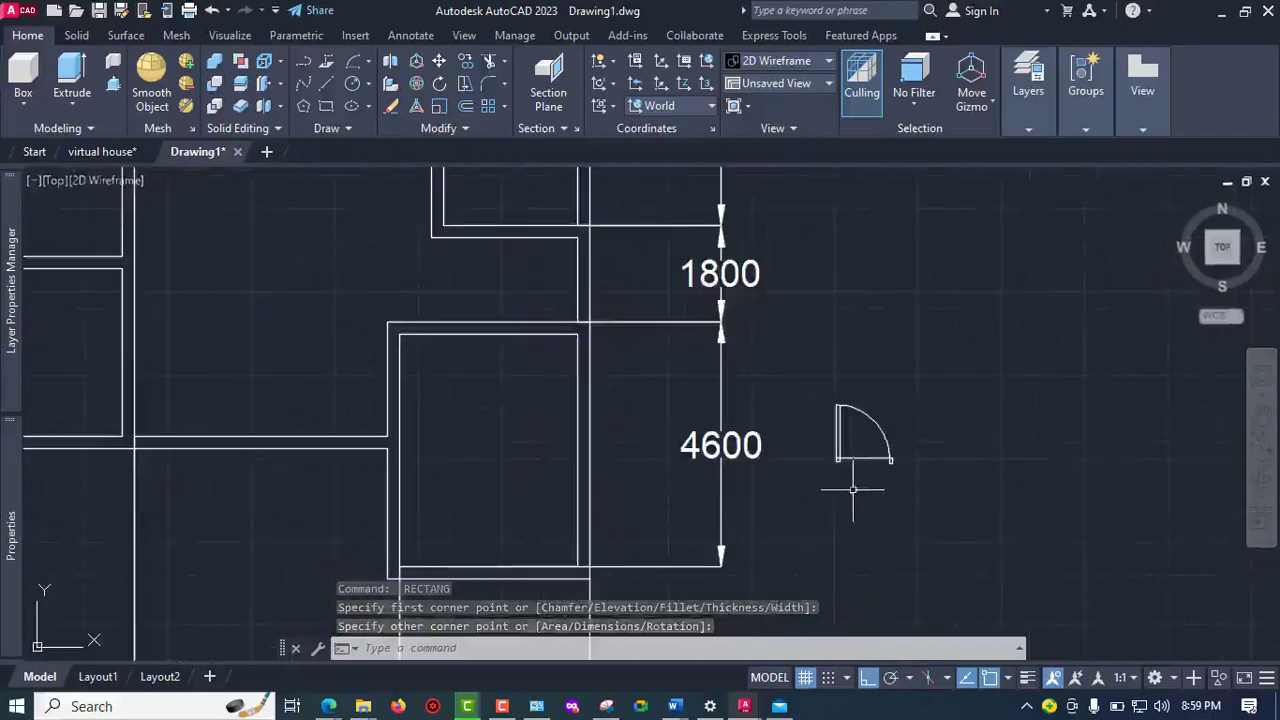
scroll(842, 480, "down", 2)
middle_click_drag(842, 480, 893, 502)
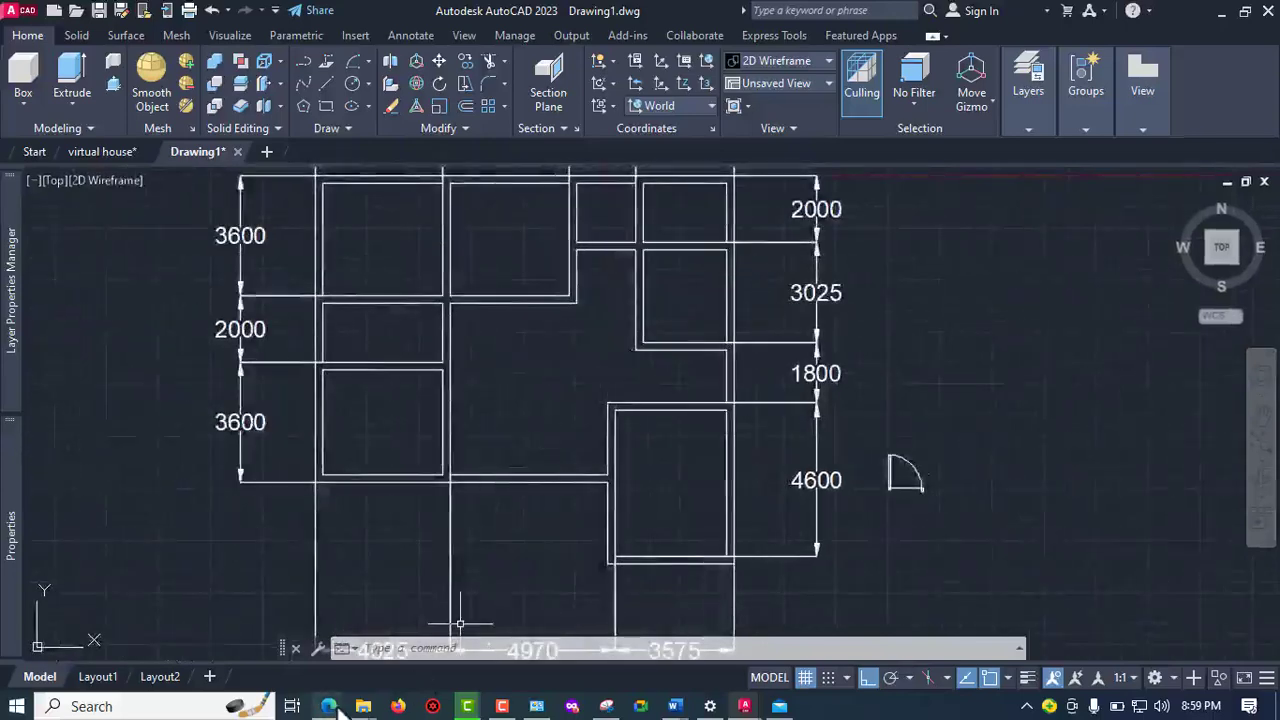
mouse_move(338, 702)
left_click(270, 645)
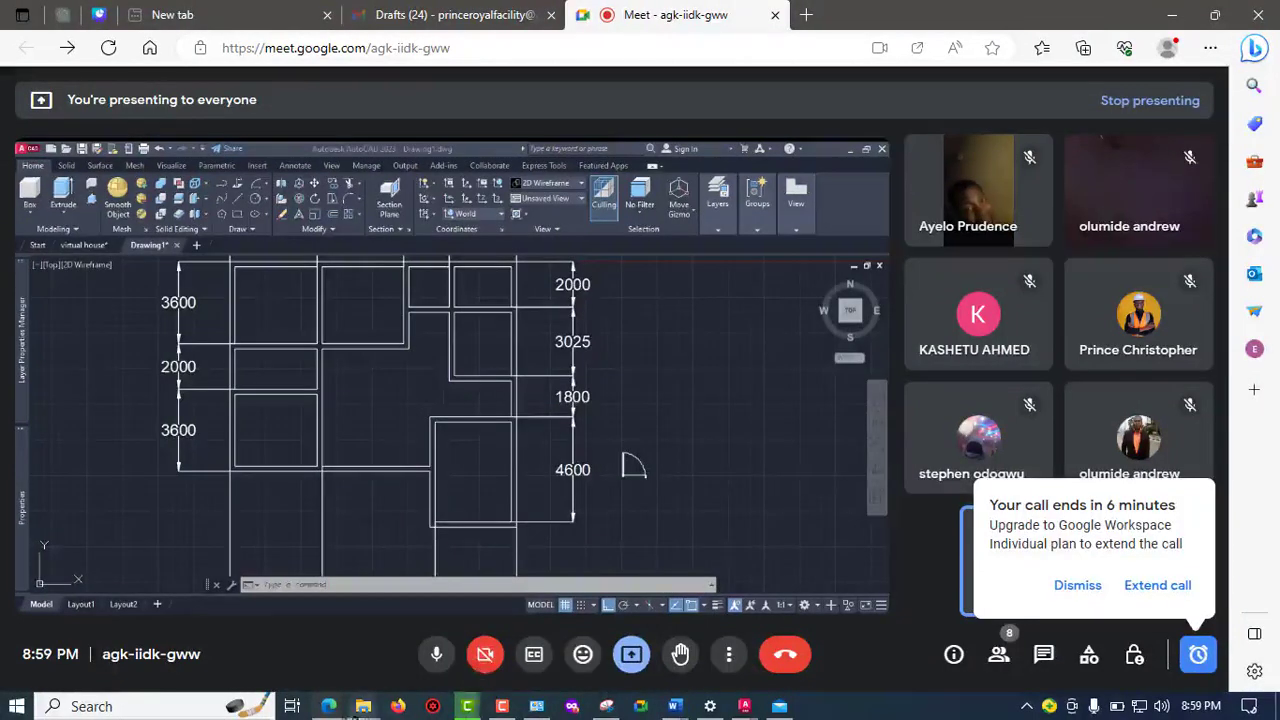
mouse_move(330, 712)
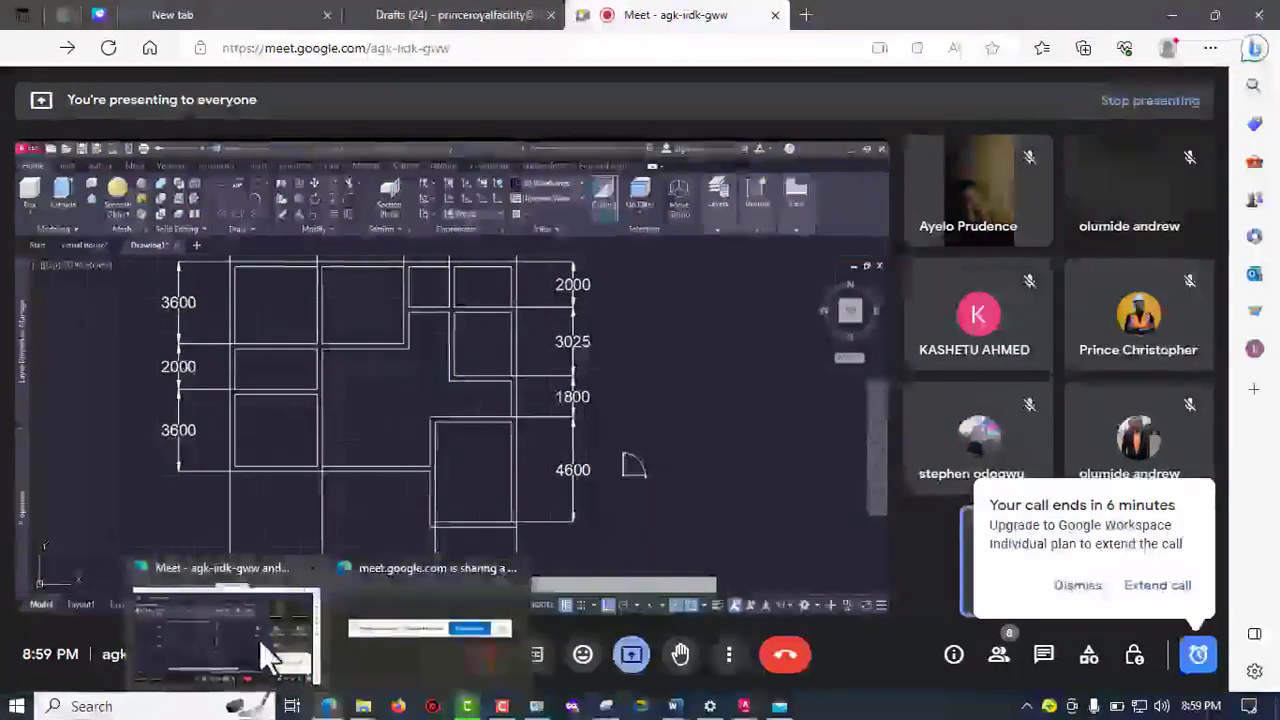
left_click(259, 639)
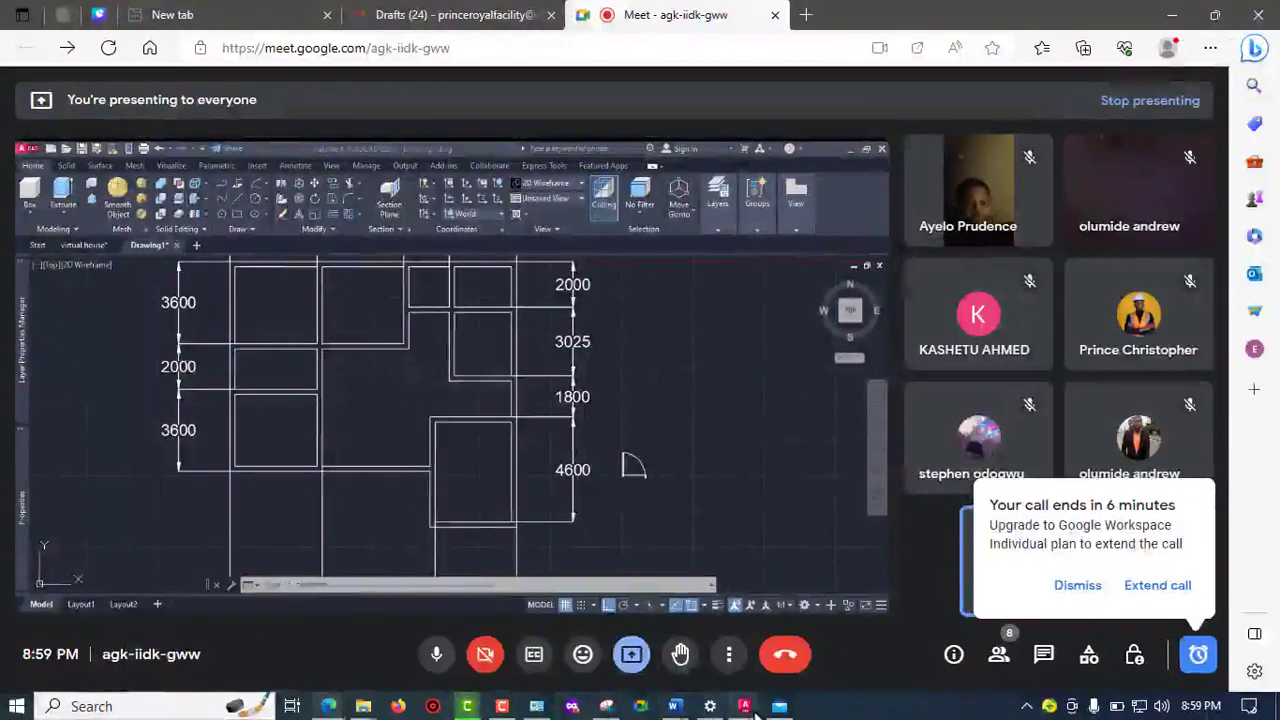
mouse_move(746, 708)
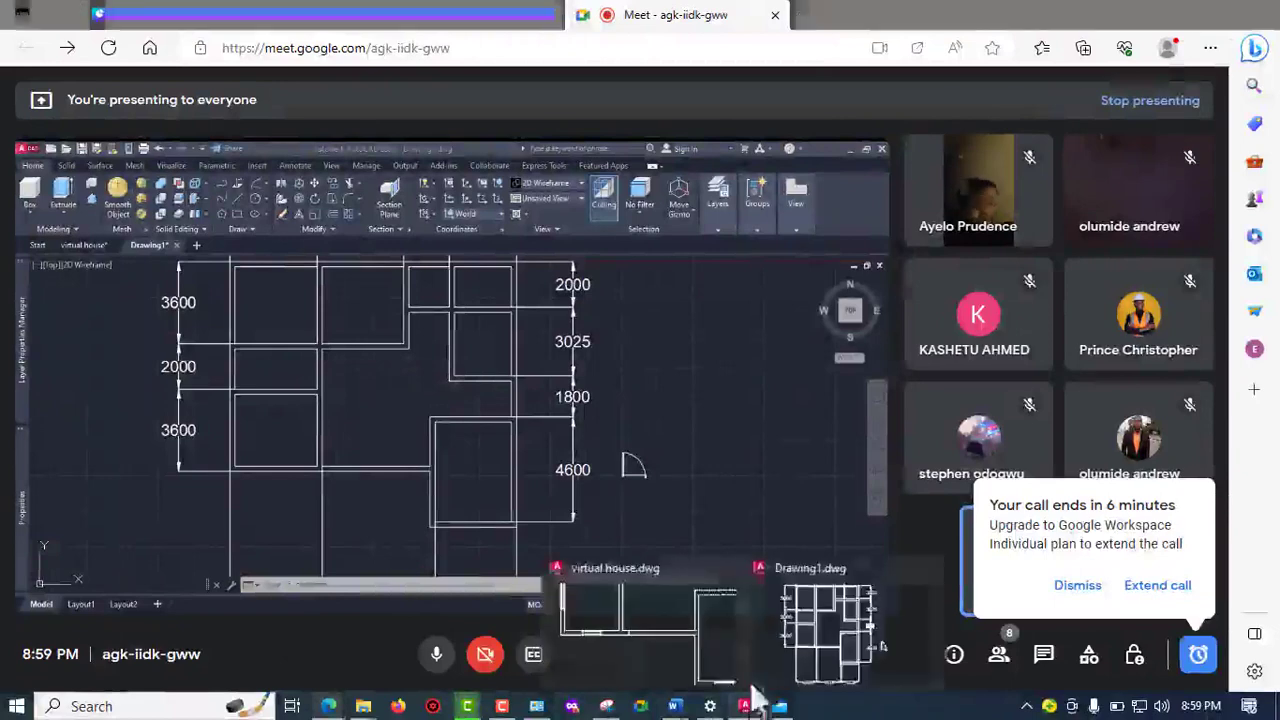
Return to Drawing1 in AutoCAD and inspect the door symbol's two jambs, leaf and swing arc up close
left_click(797, 620)
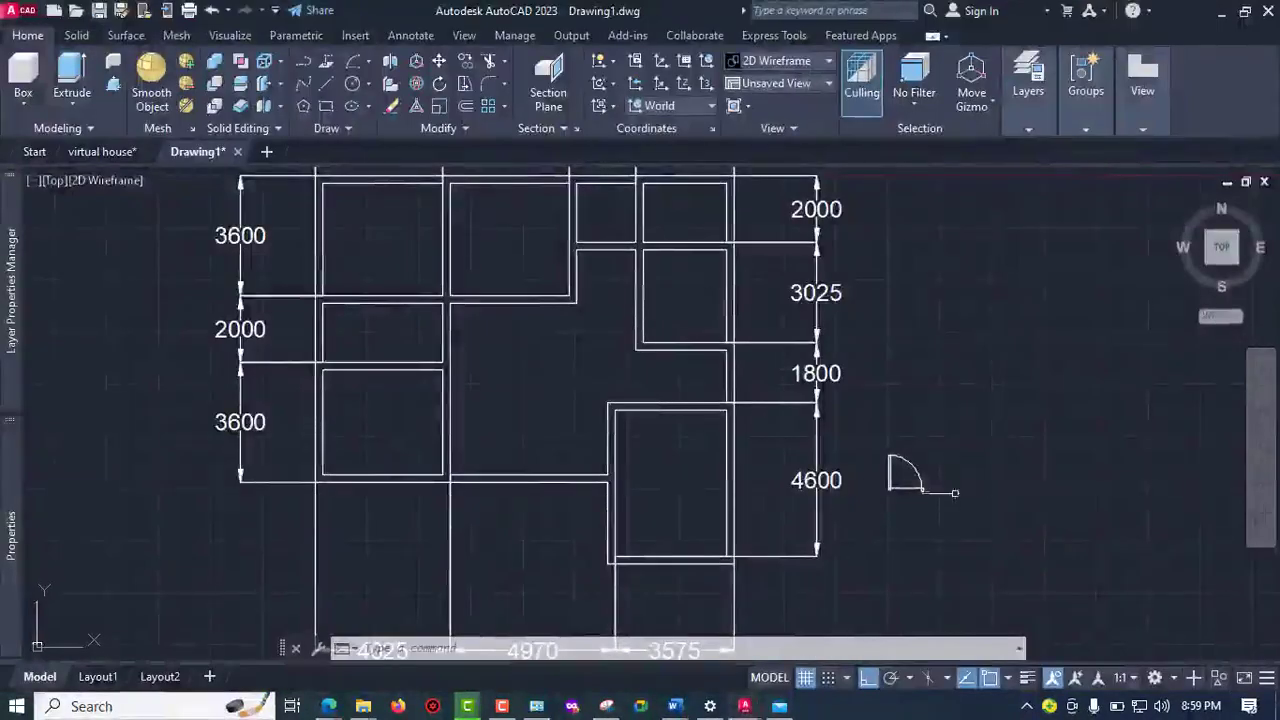
scroll(955, 493, "up", 6)
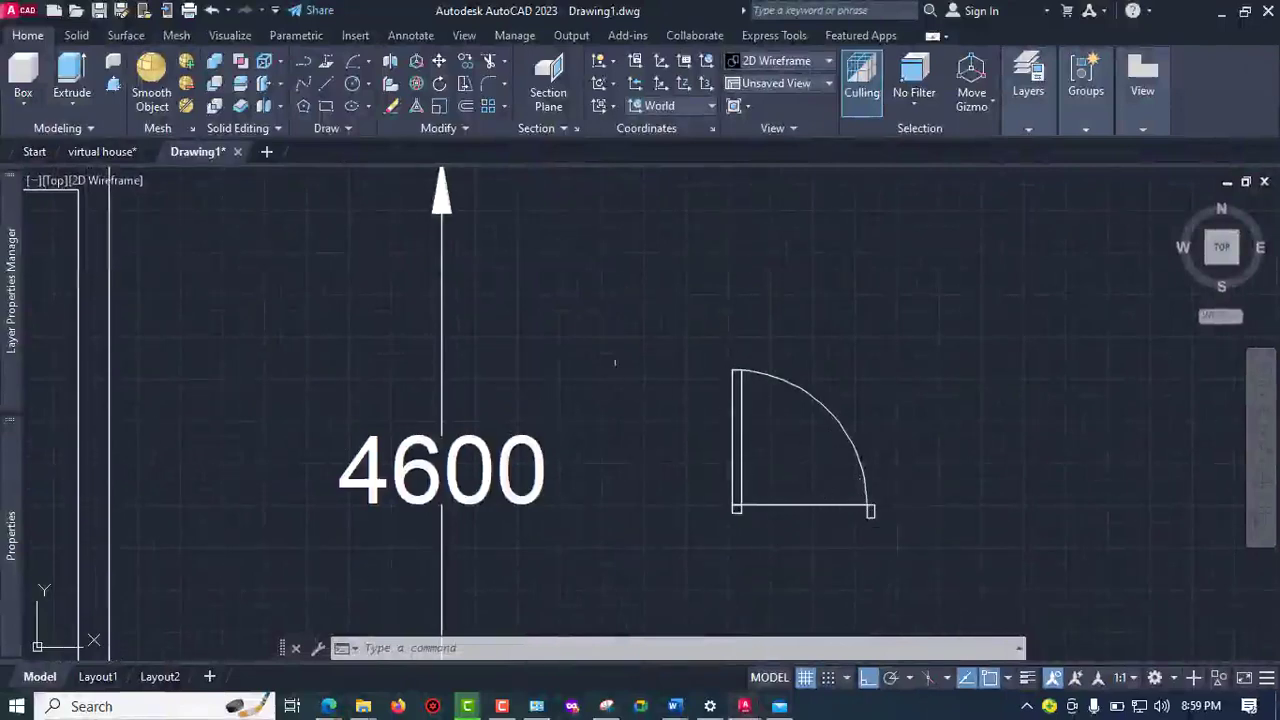
scroll(885, 512, "up", 4)
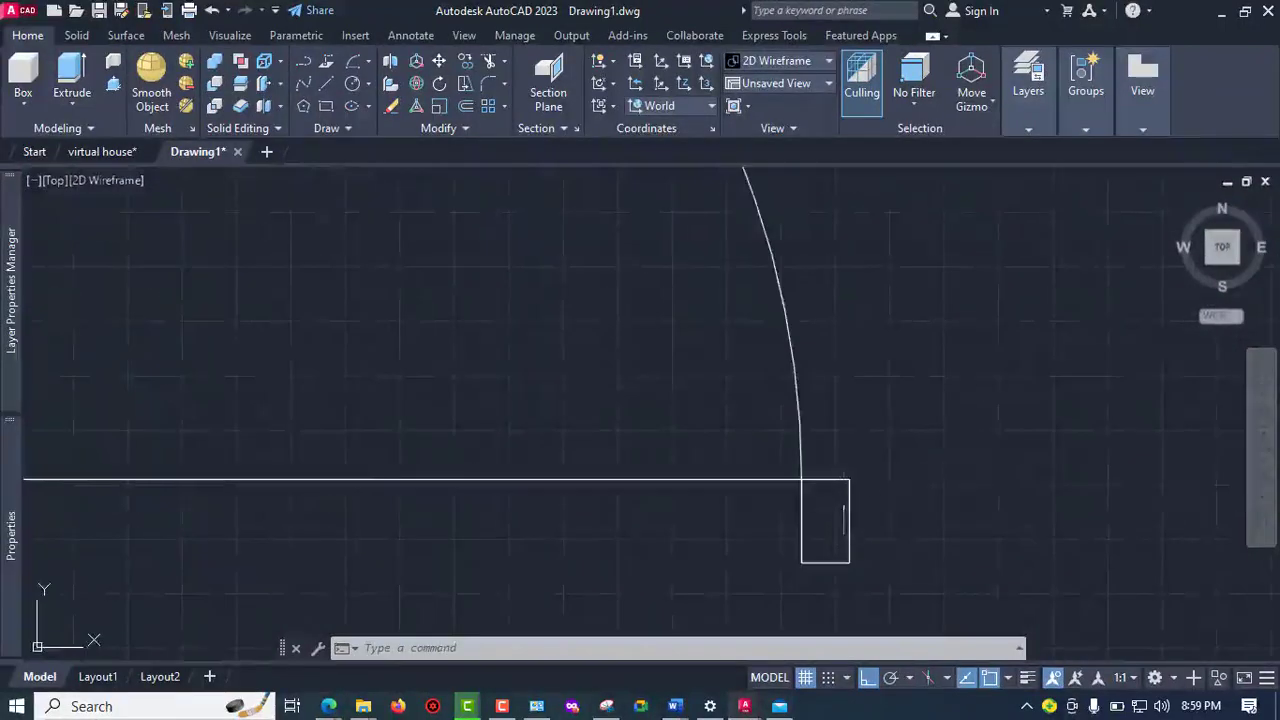
left_click(849, 491)
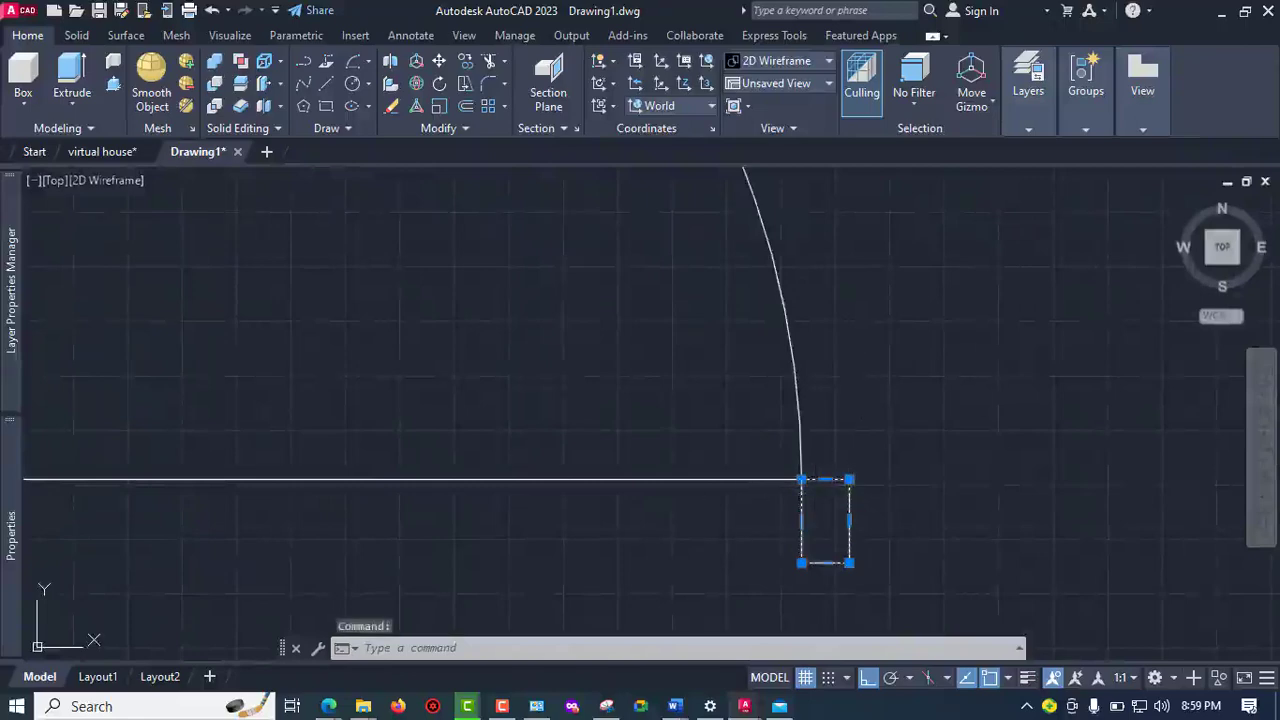
key("Escape")
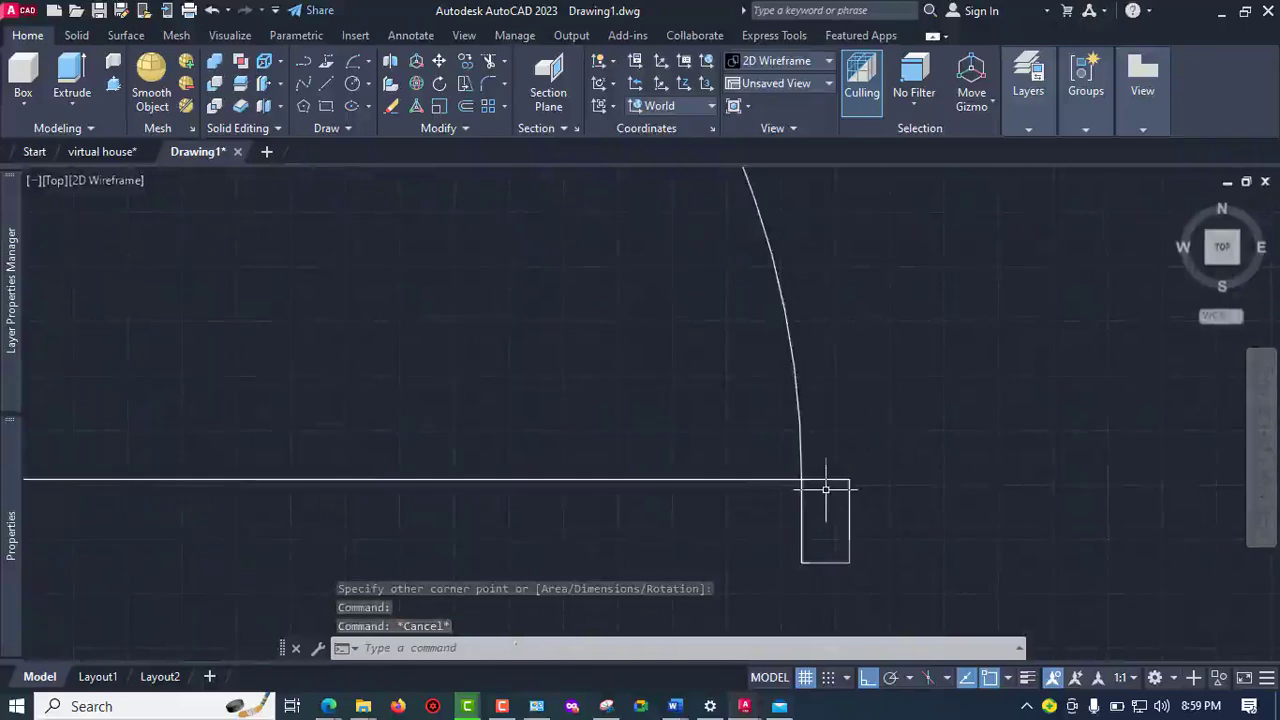
scroll(828, 496, "down", 2)
scroll(493, 478, "up", 2)
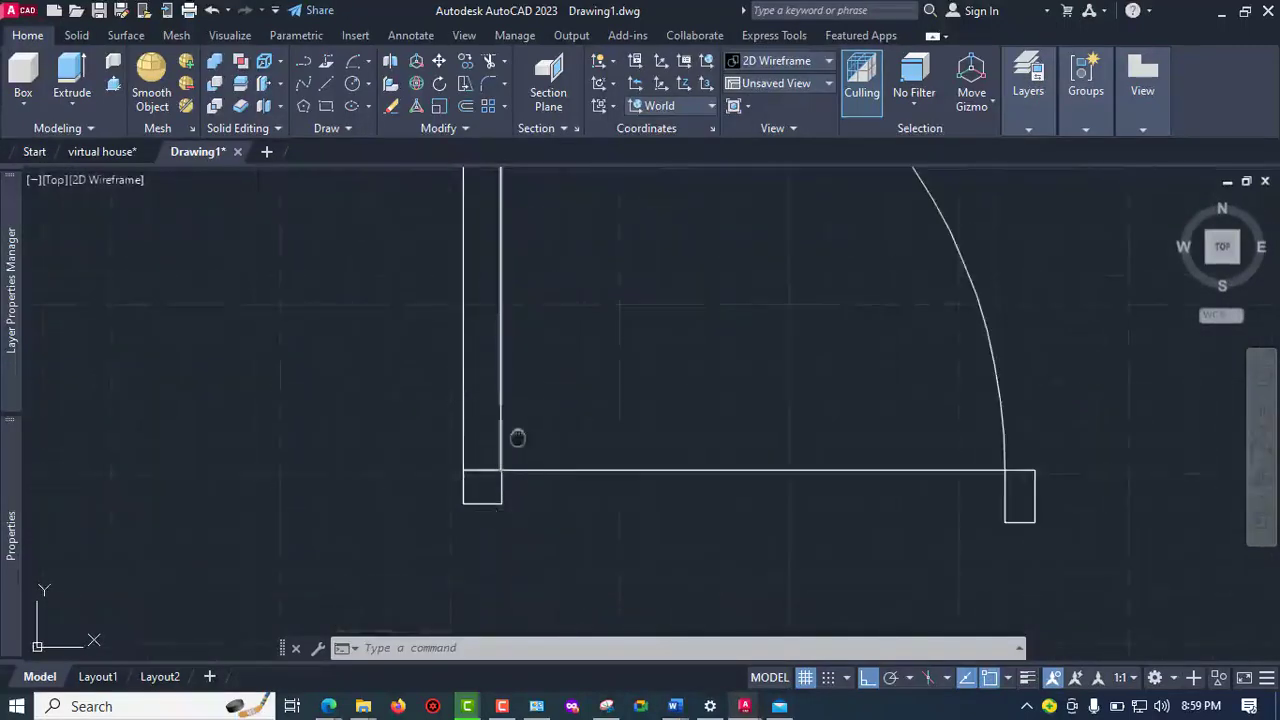
middle_click_drag(496, 397, 533, 560)
scroll(515, 440, "down", 2)
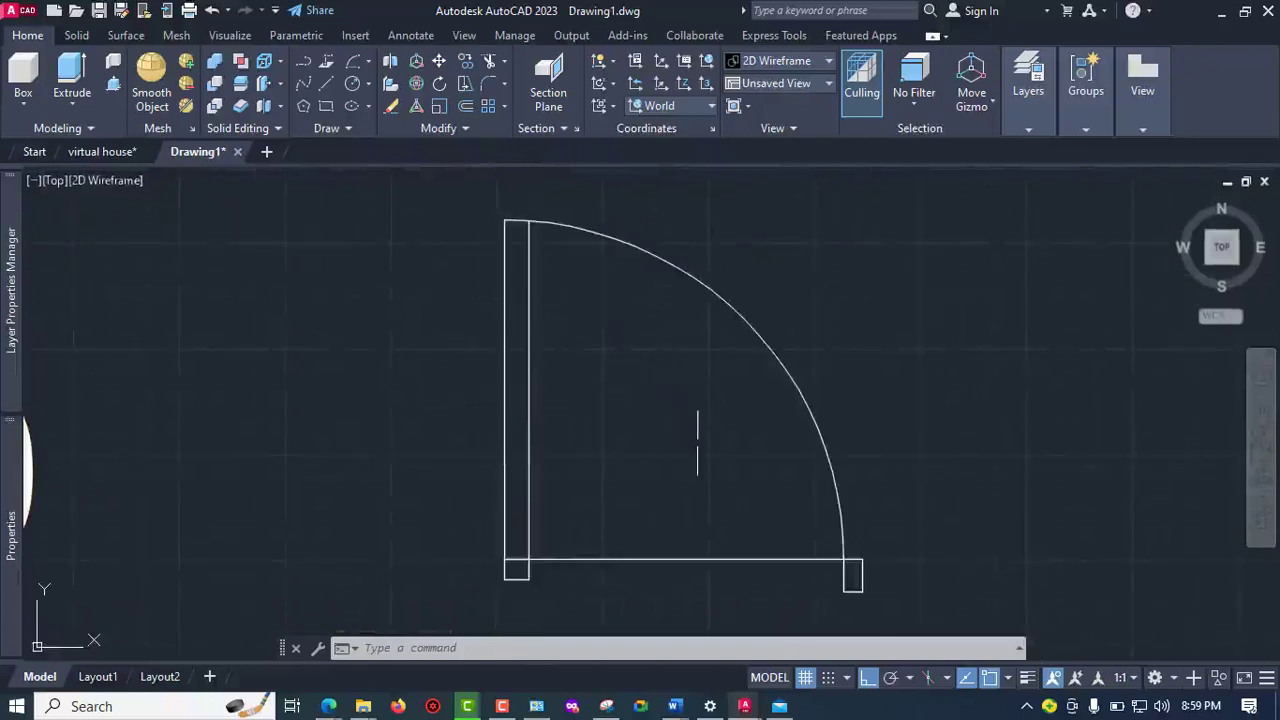
Compare the finished door symbol with the dimensioned floor plan beside it and review the whole drawing
scroll(705, 440, "down", 2)
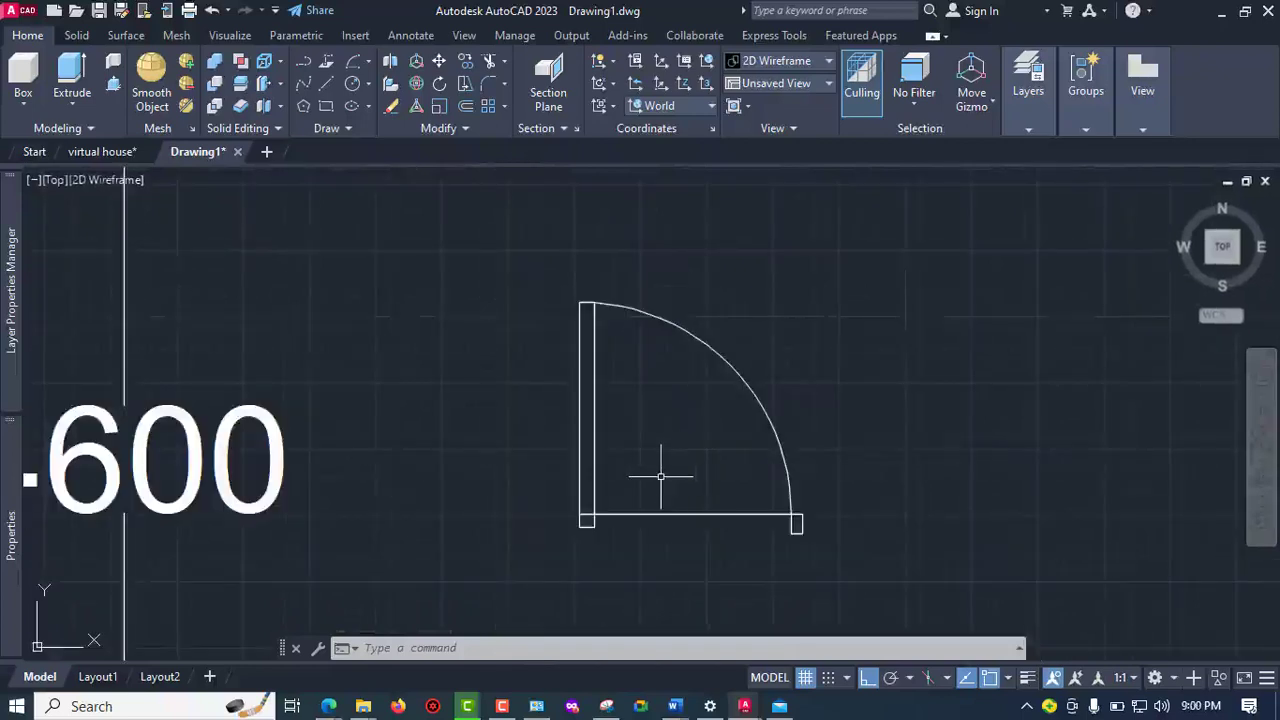
scroll(645, 505, "down", 2)
middle_click_drag(634, 514, 815, 511)
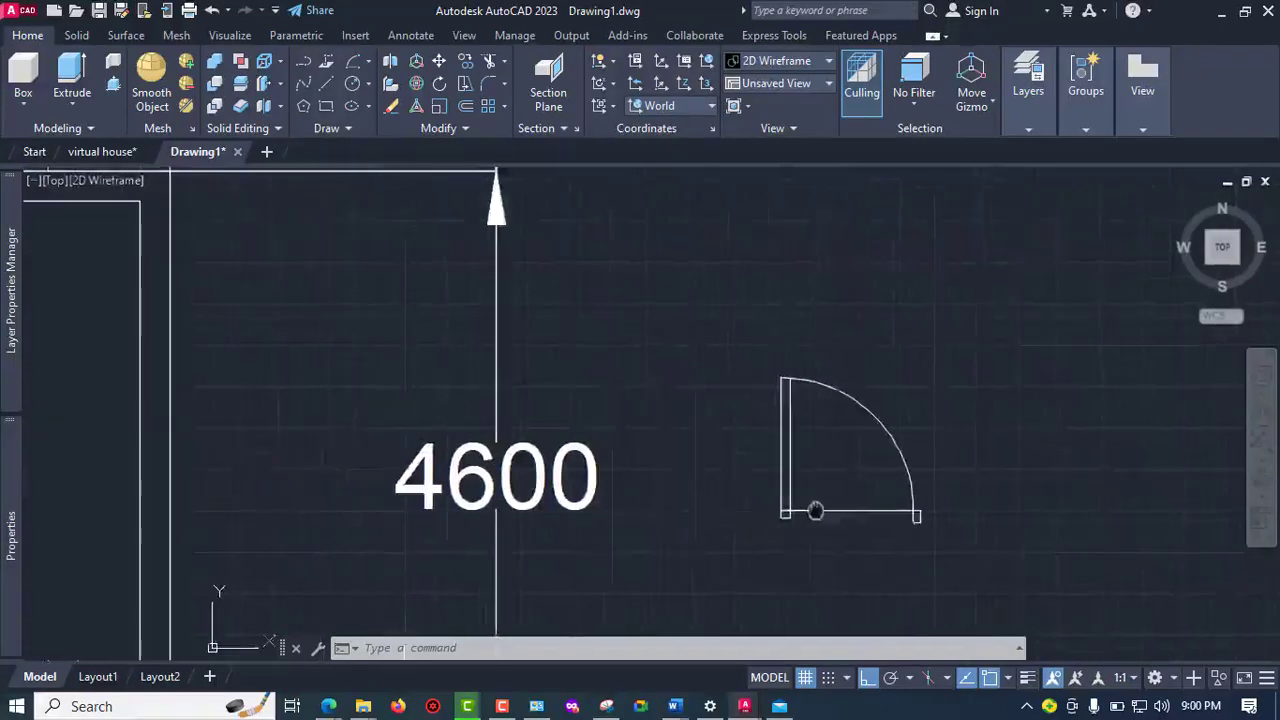
scroll(838, 511, "down", 2)
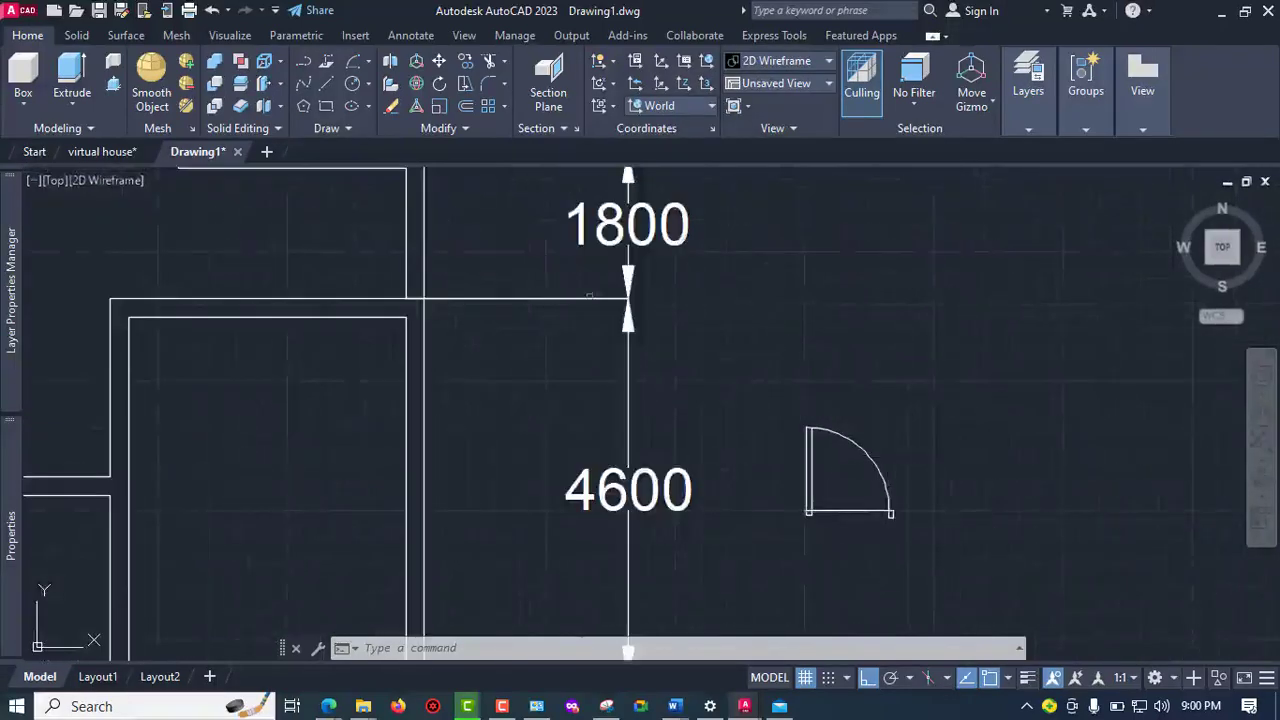
scroll(589, 296, "down", 5)
middle_click_drag(584, 560, 605, 525)
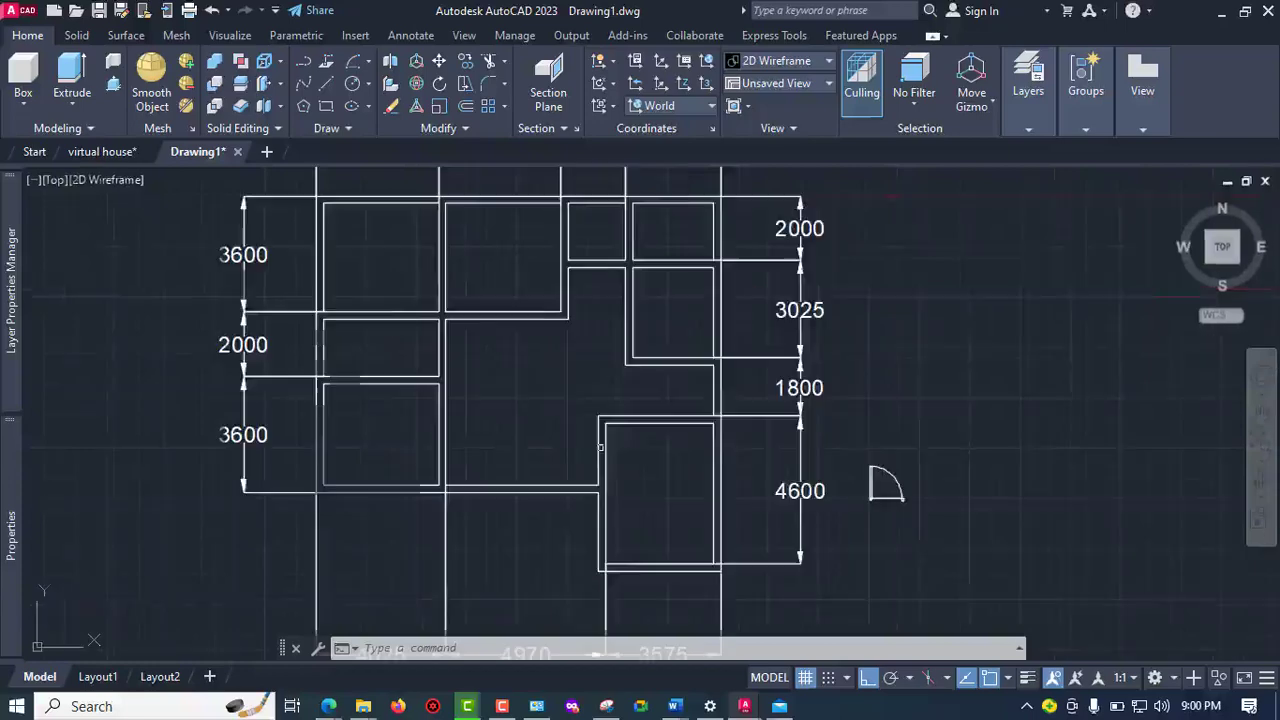
scroll(604, 446, "up", 2)
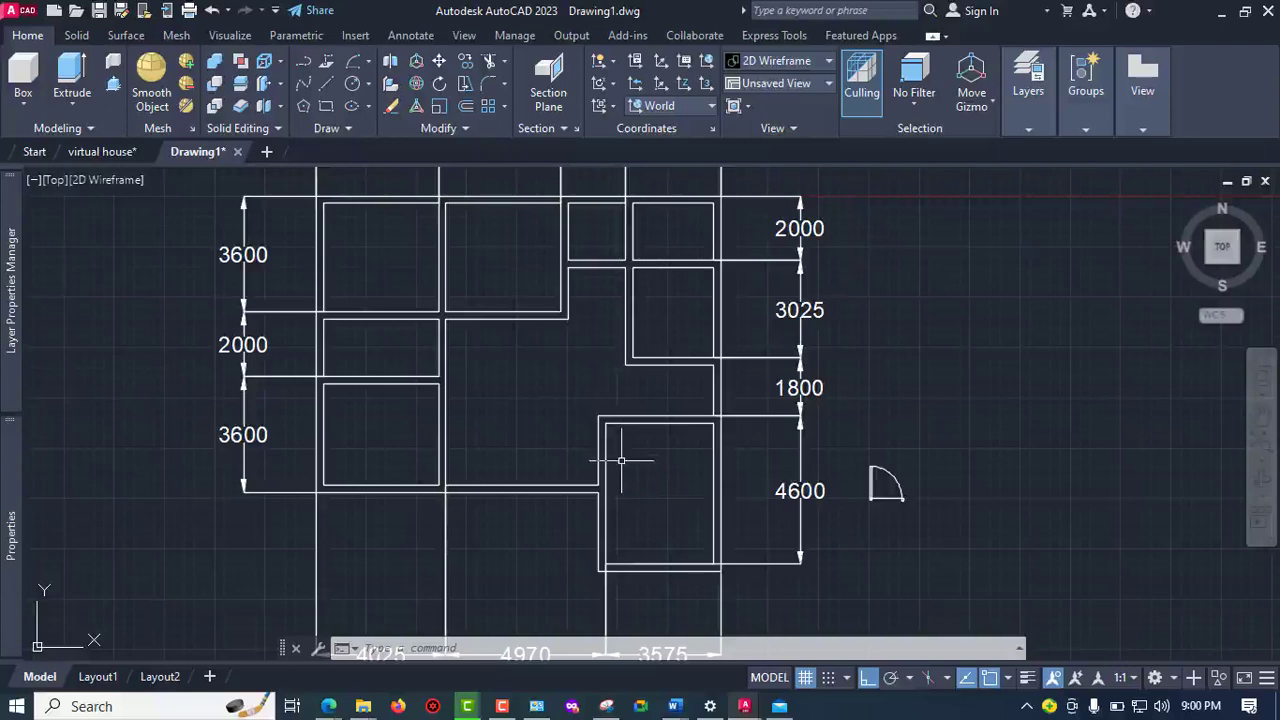
scroll(621, 461, "down", 5)
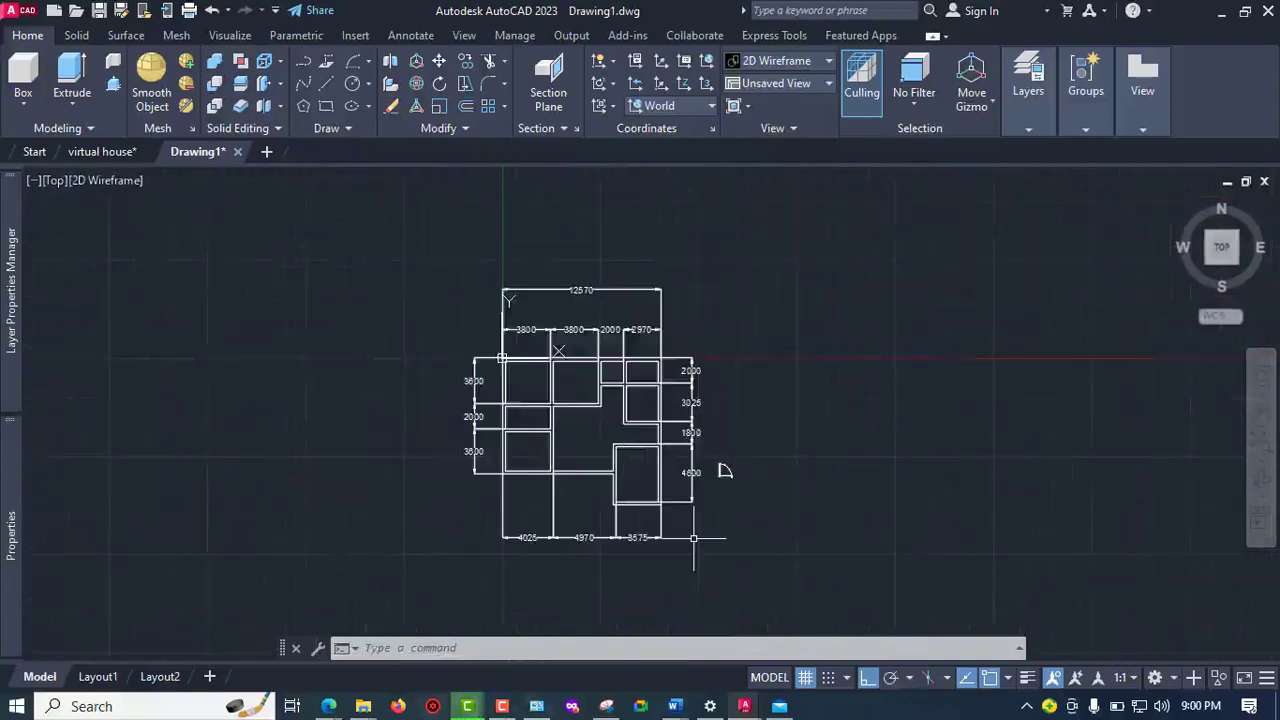
Switch to the Google Meet call in Edge to check the presentation, and return to Drawing1 in AutoCAD
left_click(328, 706)
left_click(311, 660)
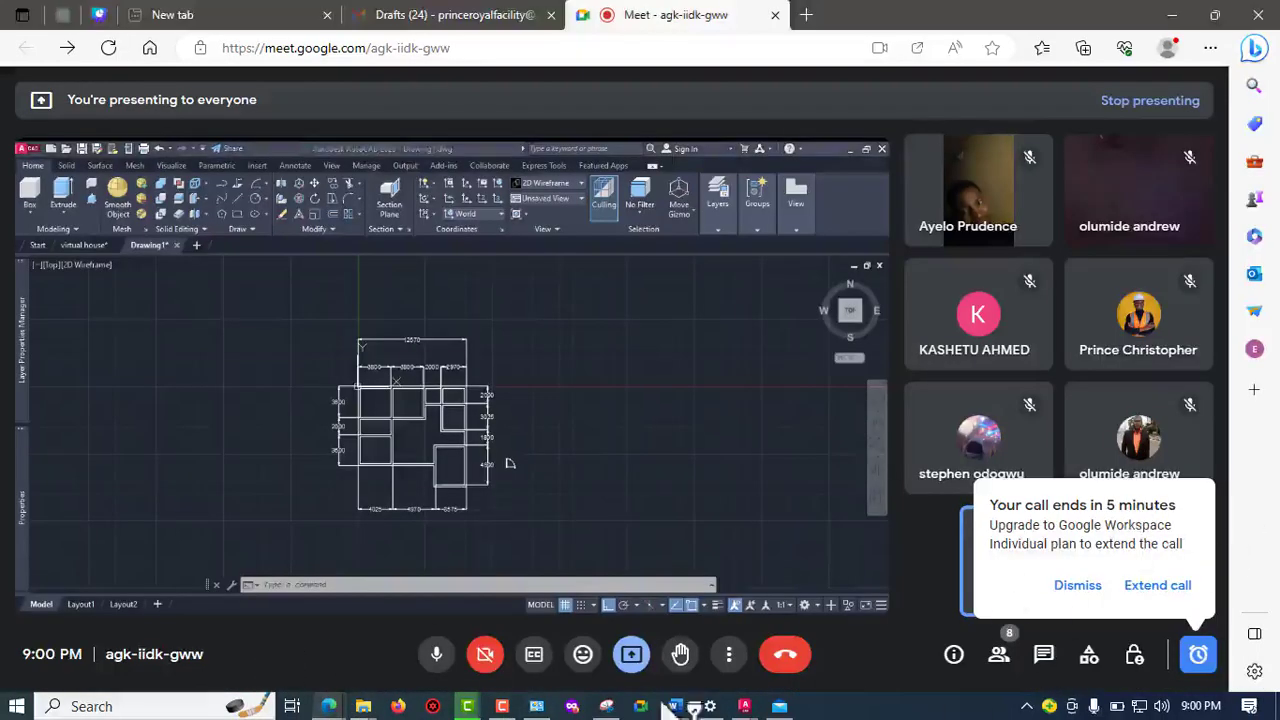
mouse_move(750, 706)
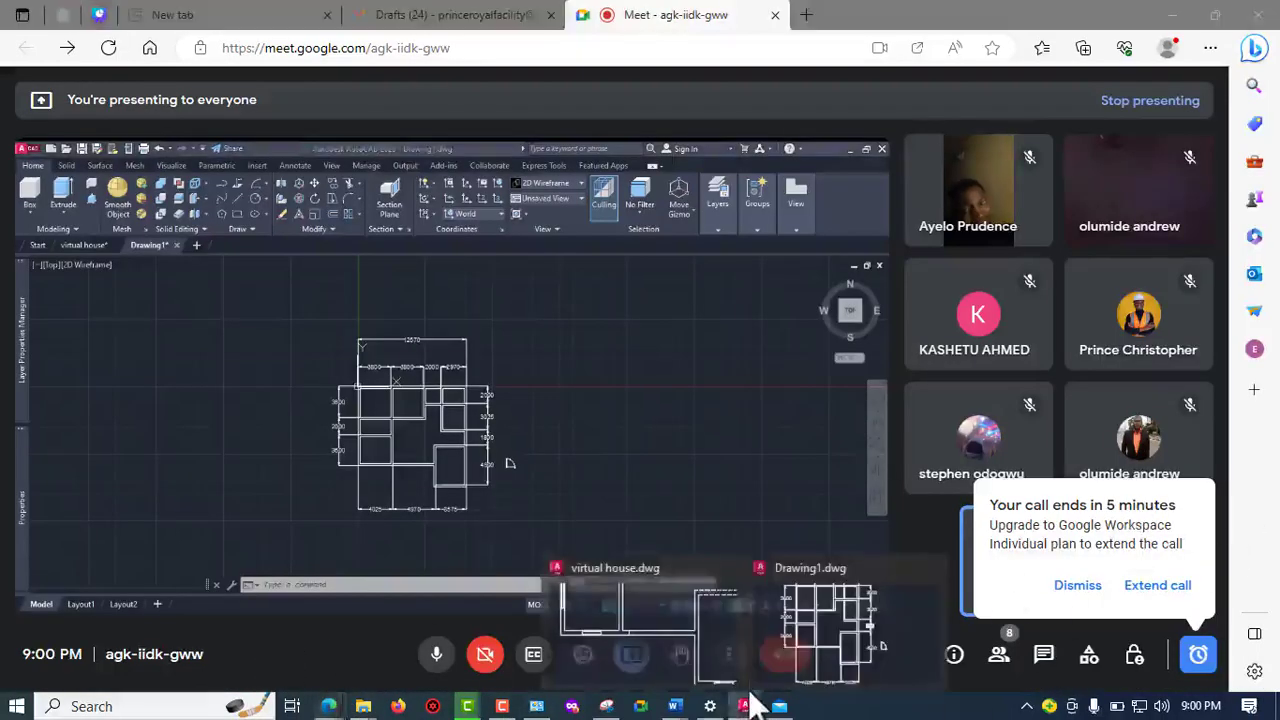
left_click(825, 637)
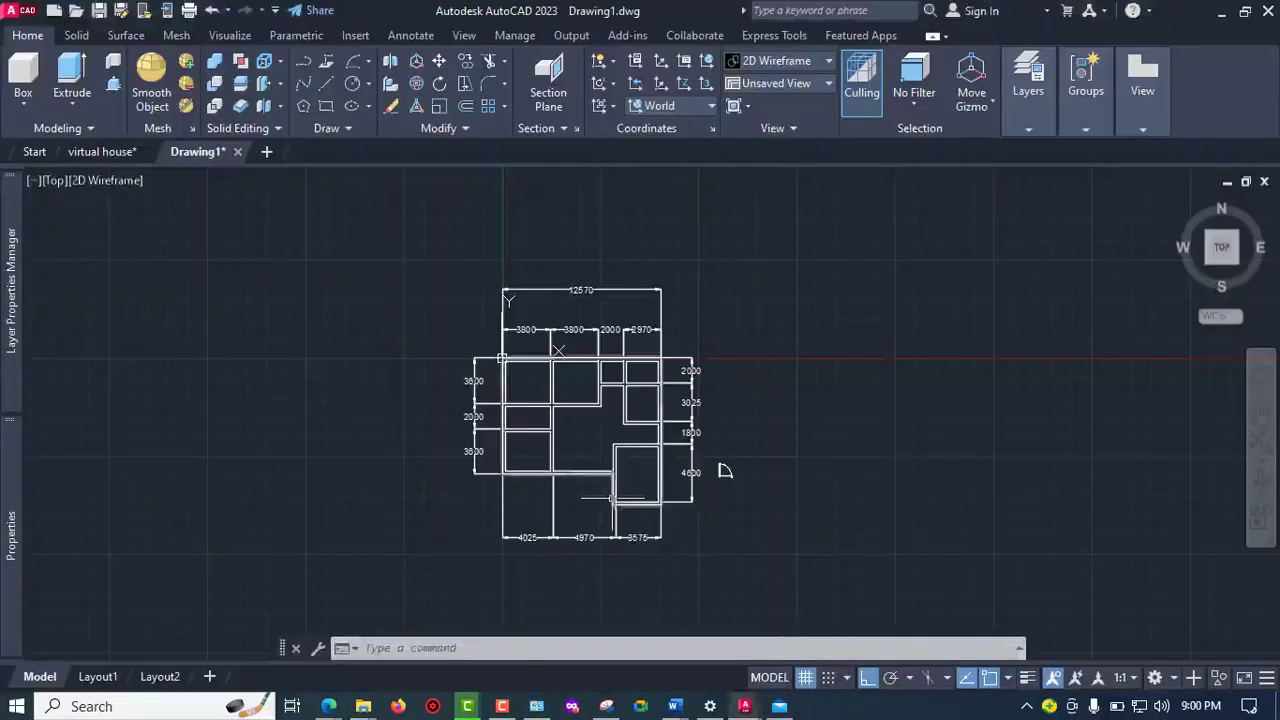
scroll(612, 495, "up", 2)
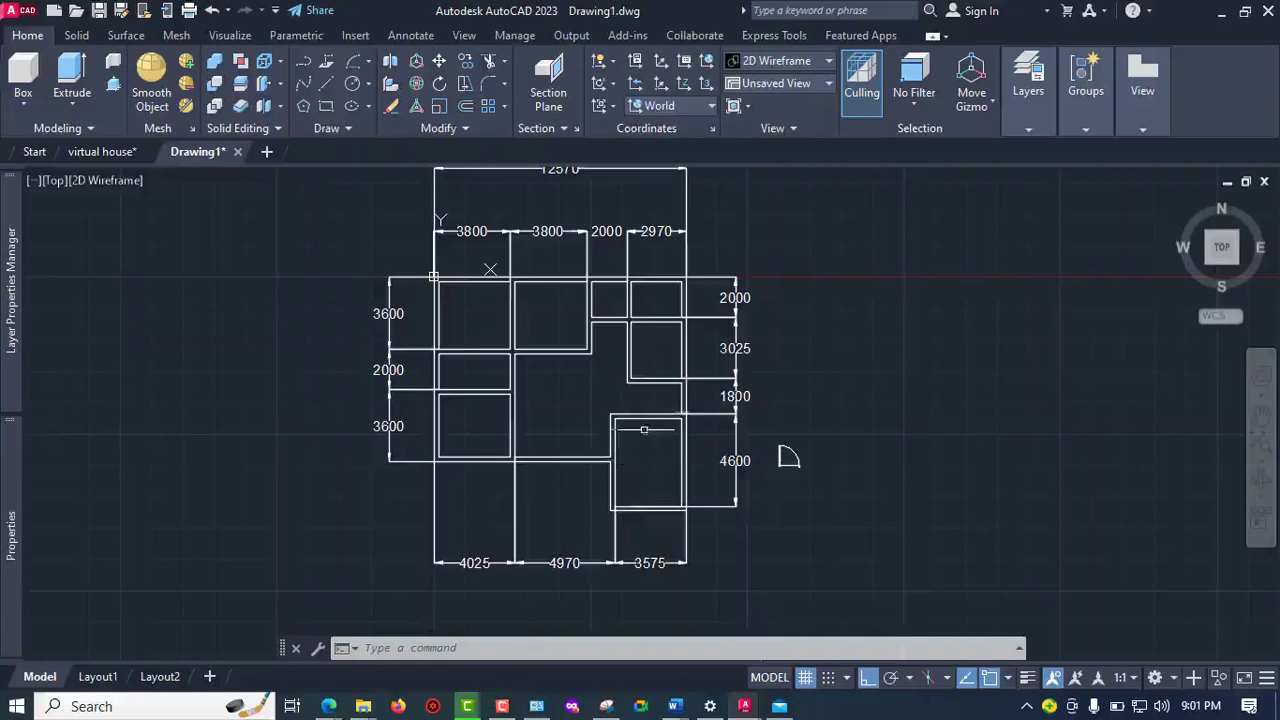
scroll(693, 387, "down", 2)
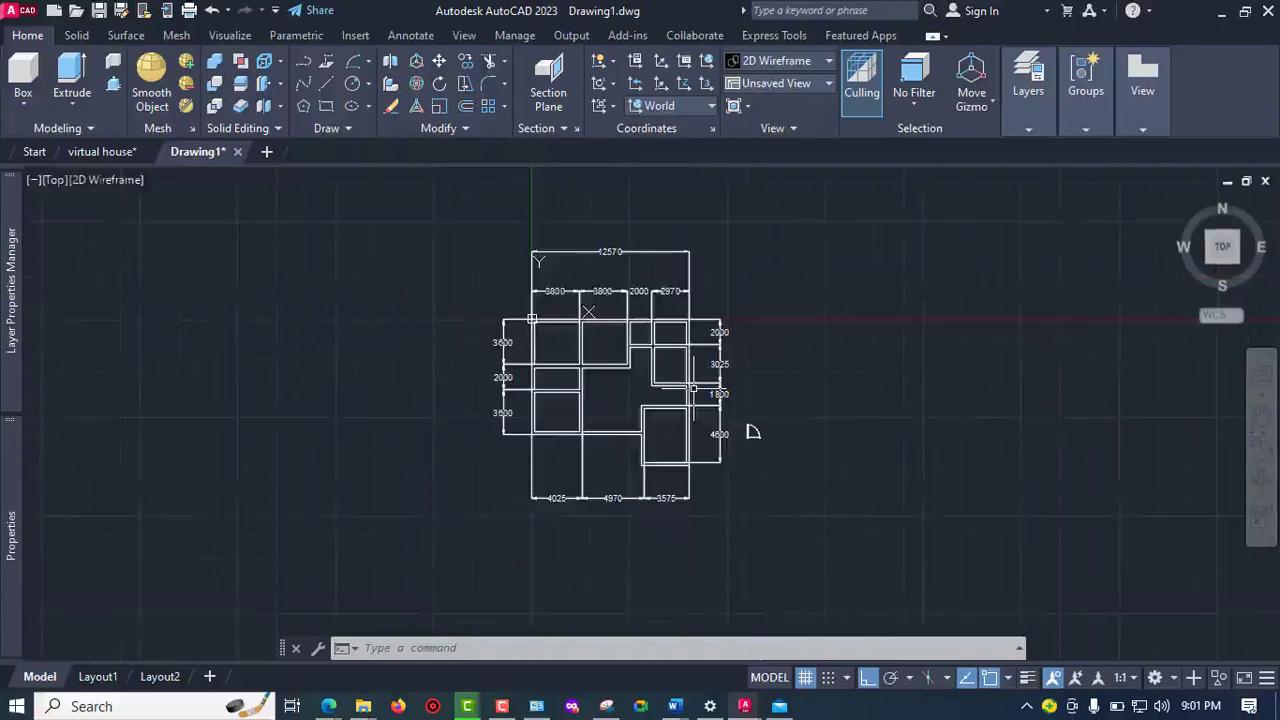
Draw a circle larger than the floor plan in the empty space well to the east of the plan
scroll(949, 423, "down", 2)
middle_click_drag(893, 418, 562, 410)
type("c")
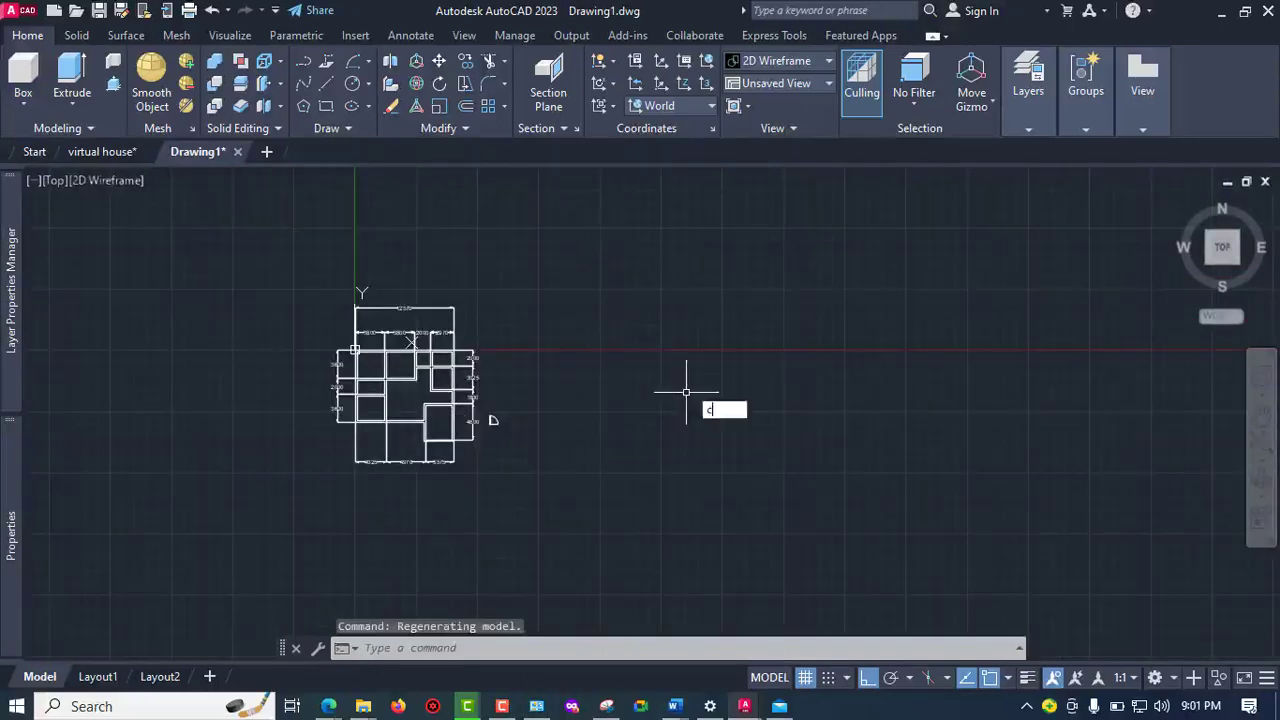
key("Return")
left_click(737, 352)
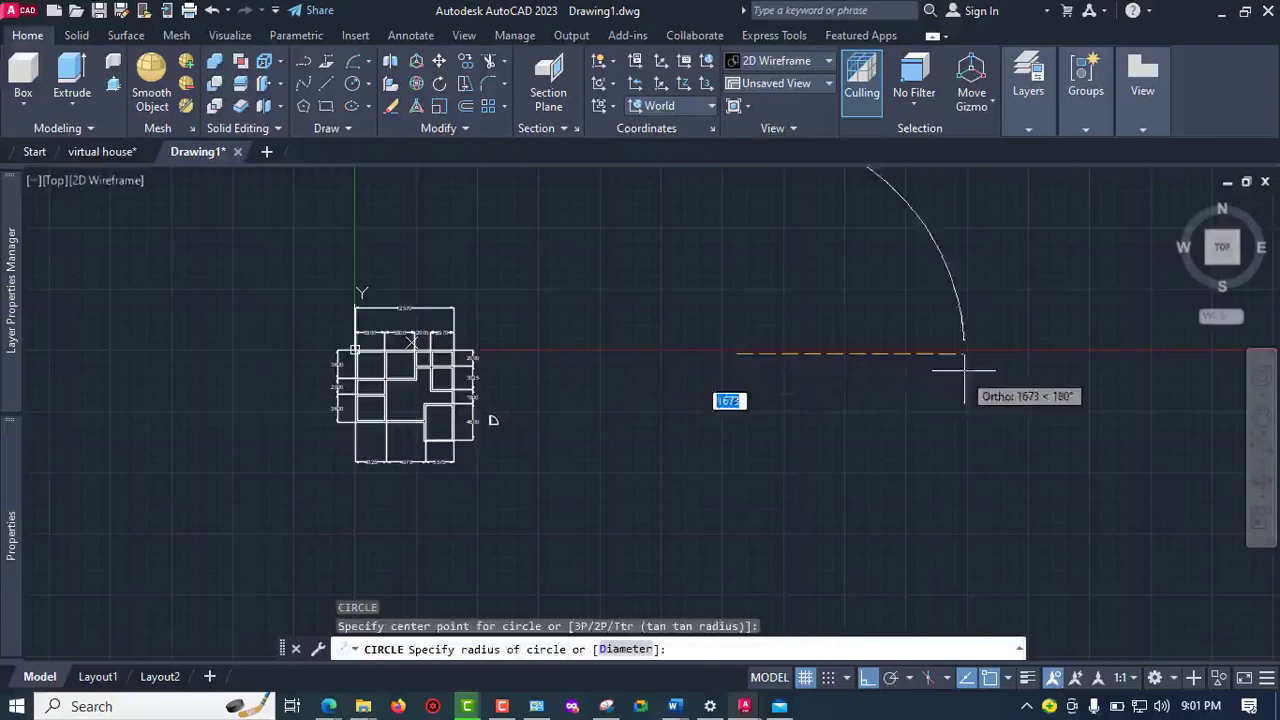
left_click(872, 352)
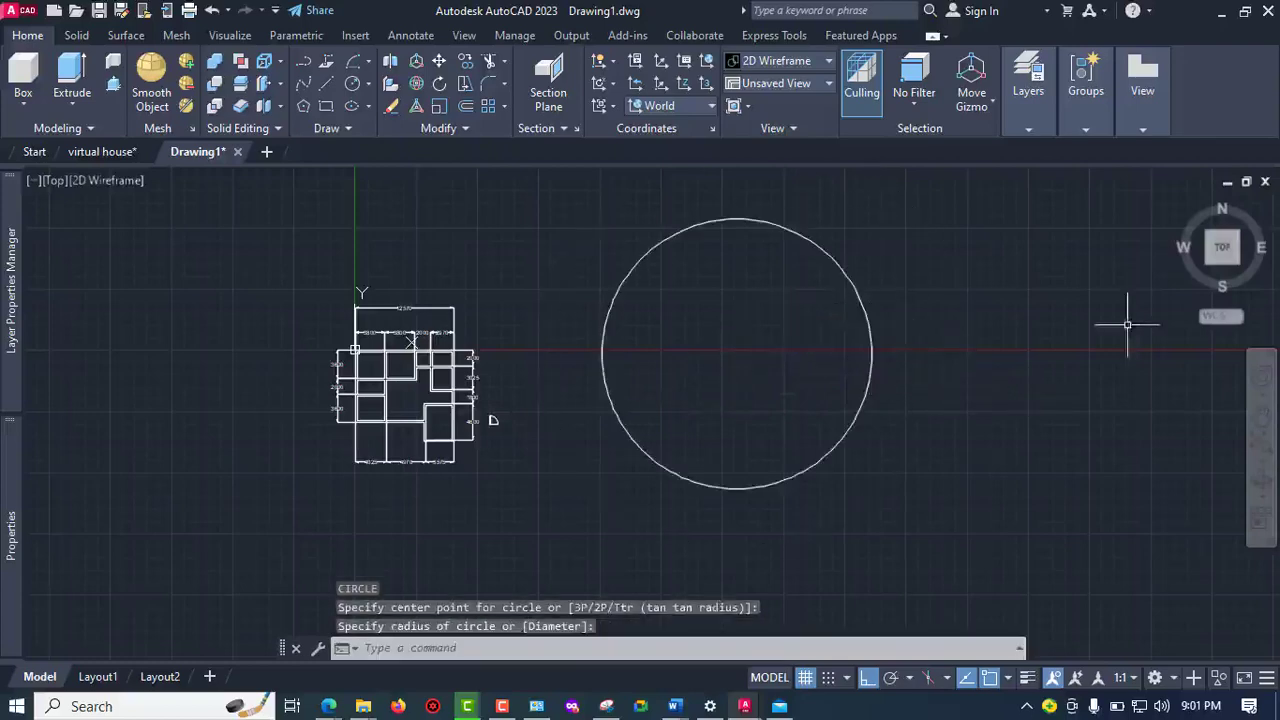
Copy the large circle horizontally eastward from its centre, leaving a gap between the two circles
left_click(985, 406)
left_click(761, 340)
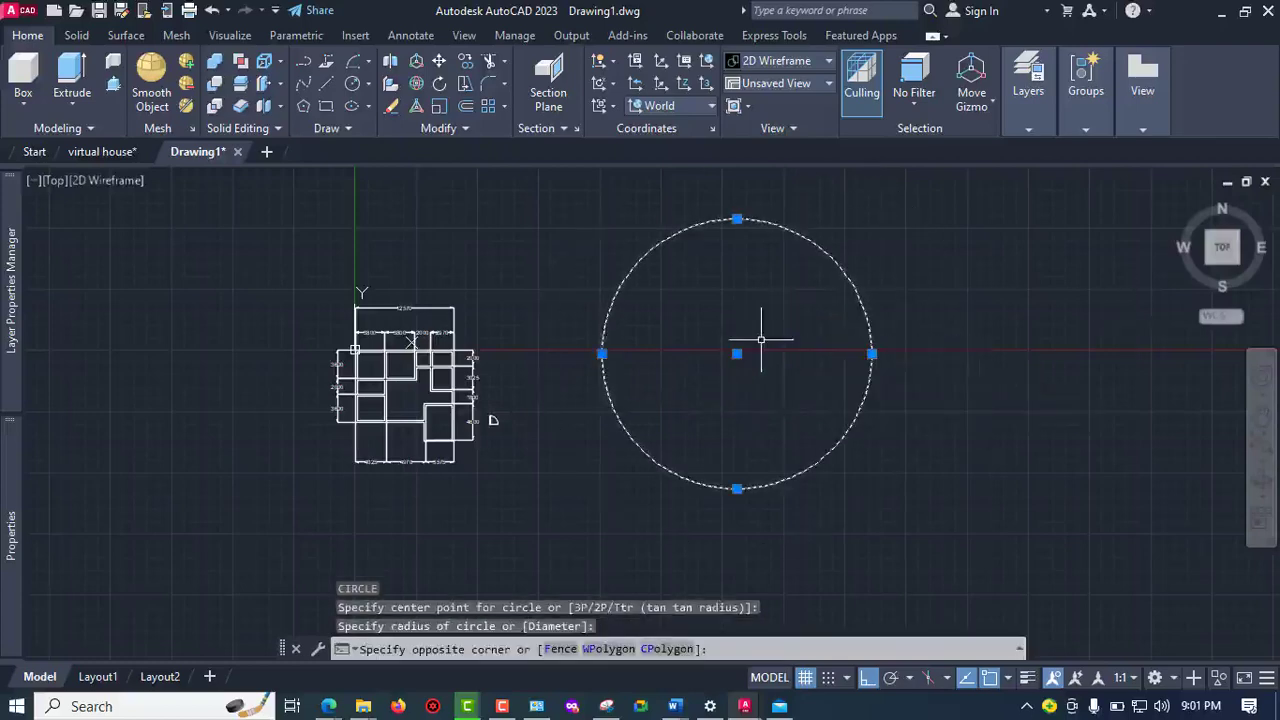
type("co")
key("Return")
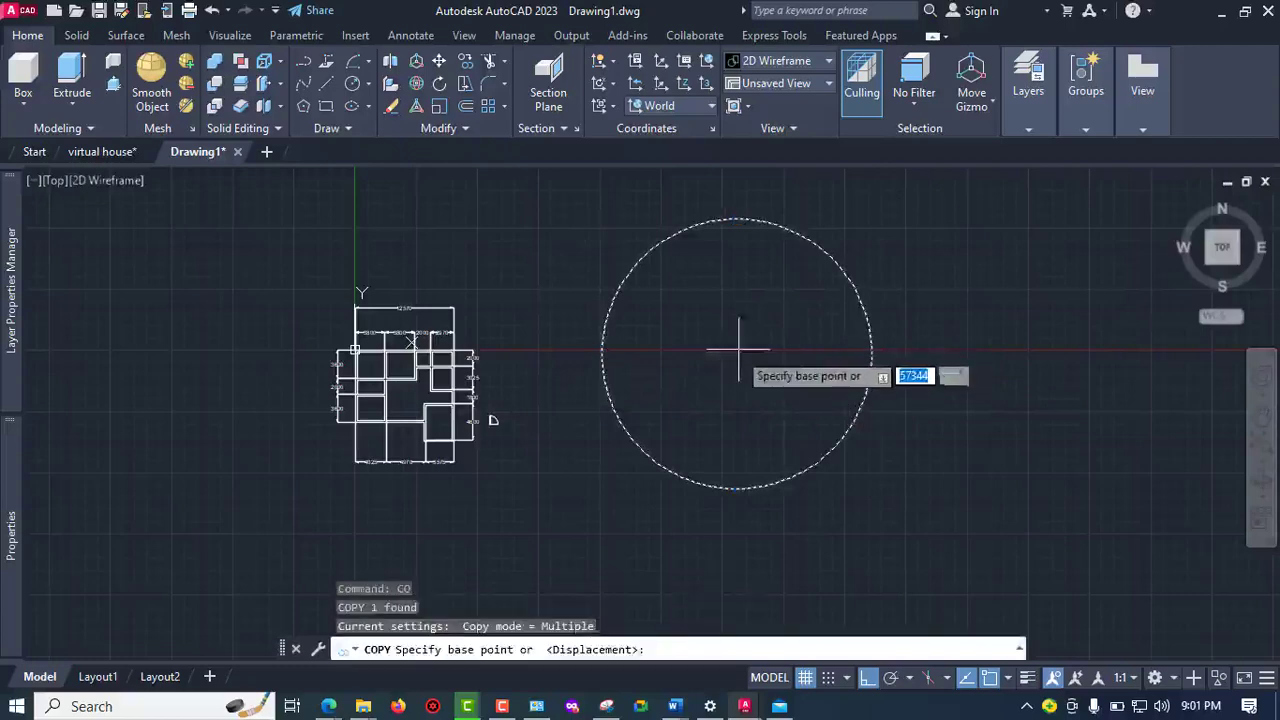
left_click(738, 350)
middle_click_drag(960, 403, 477, 409)
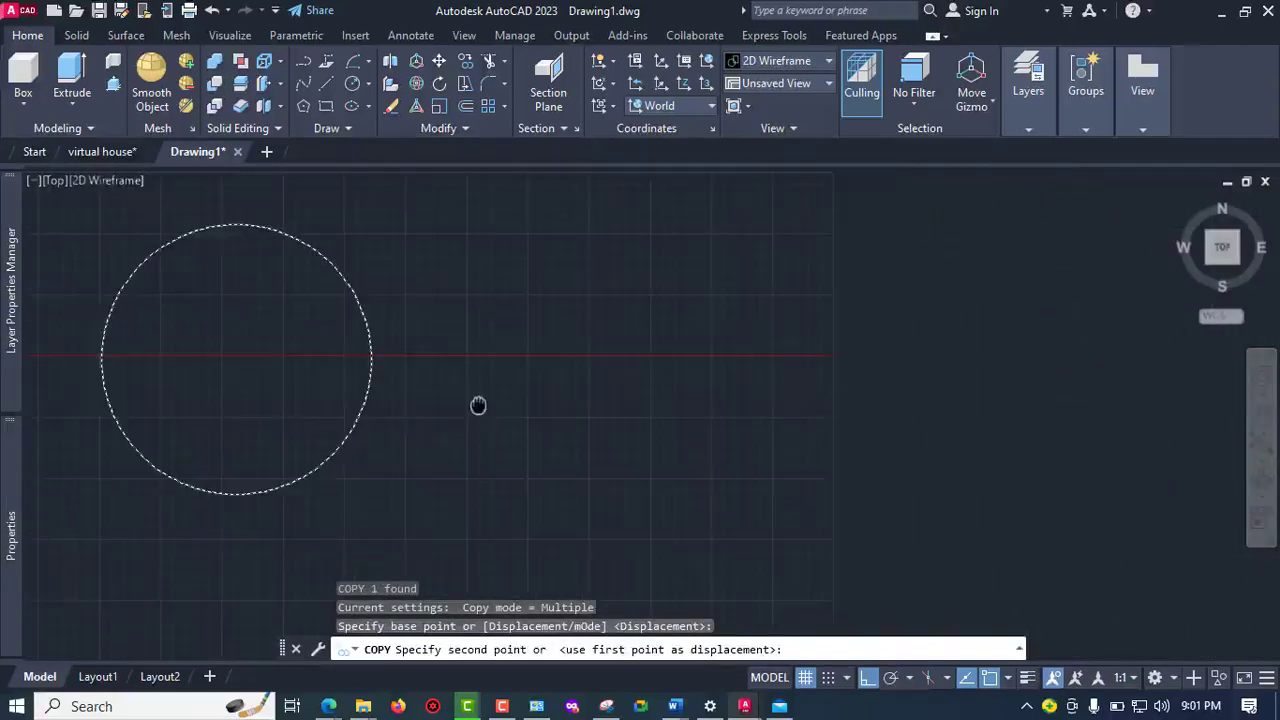
left_click(758, 410)
key("Escape")
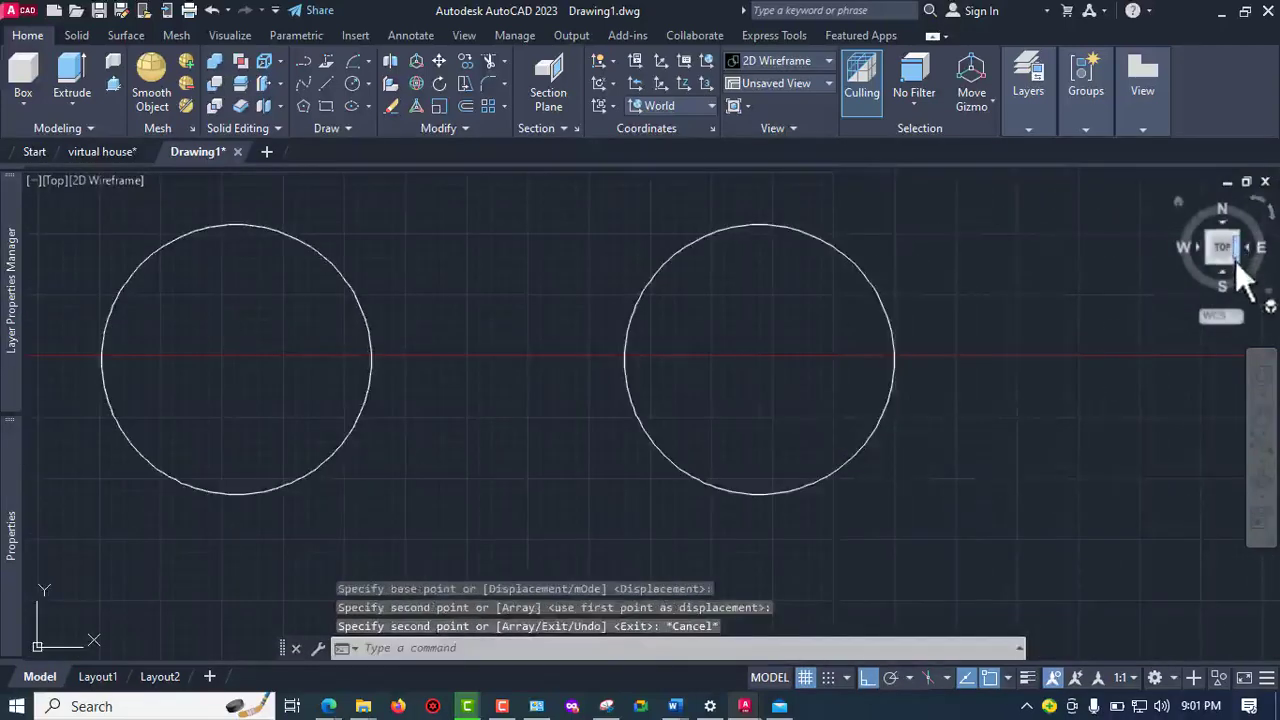
Switch to the SE Isometric view and press-pull the copied circle, farthest from the floor plan, upward into a cylinder
middle_click_drag(917, 403, 783, 383, "shift")
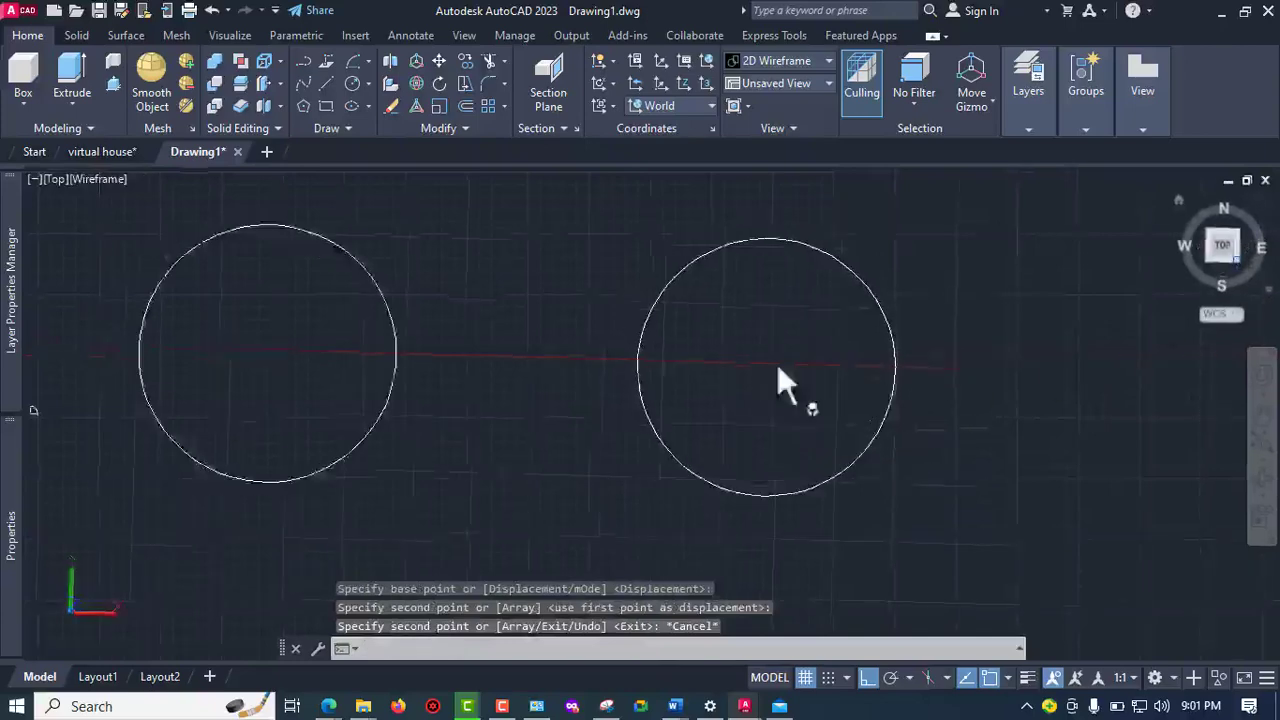
left_click(113, 84)
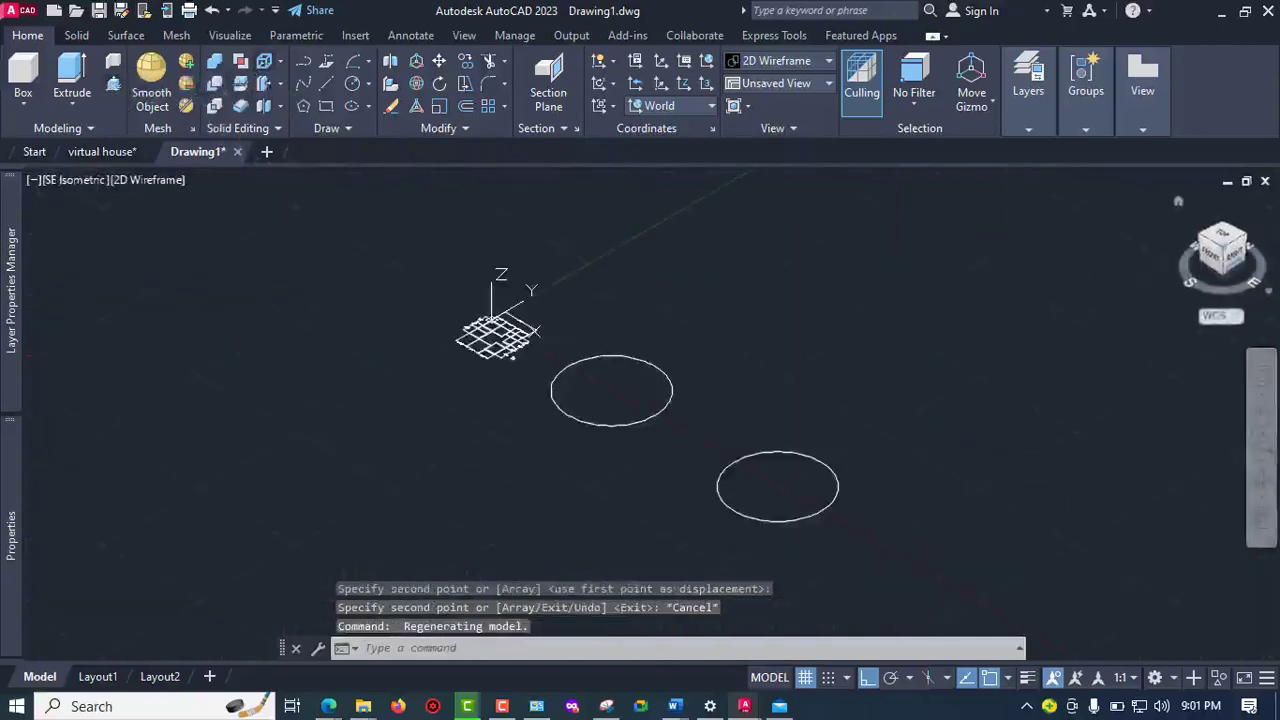
left_click(814, 491)
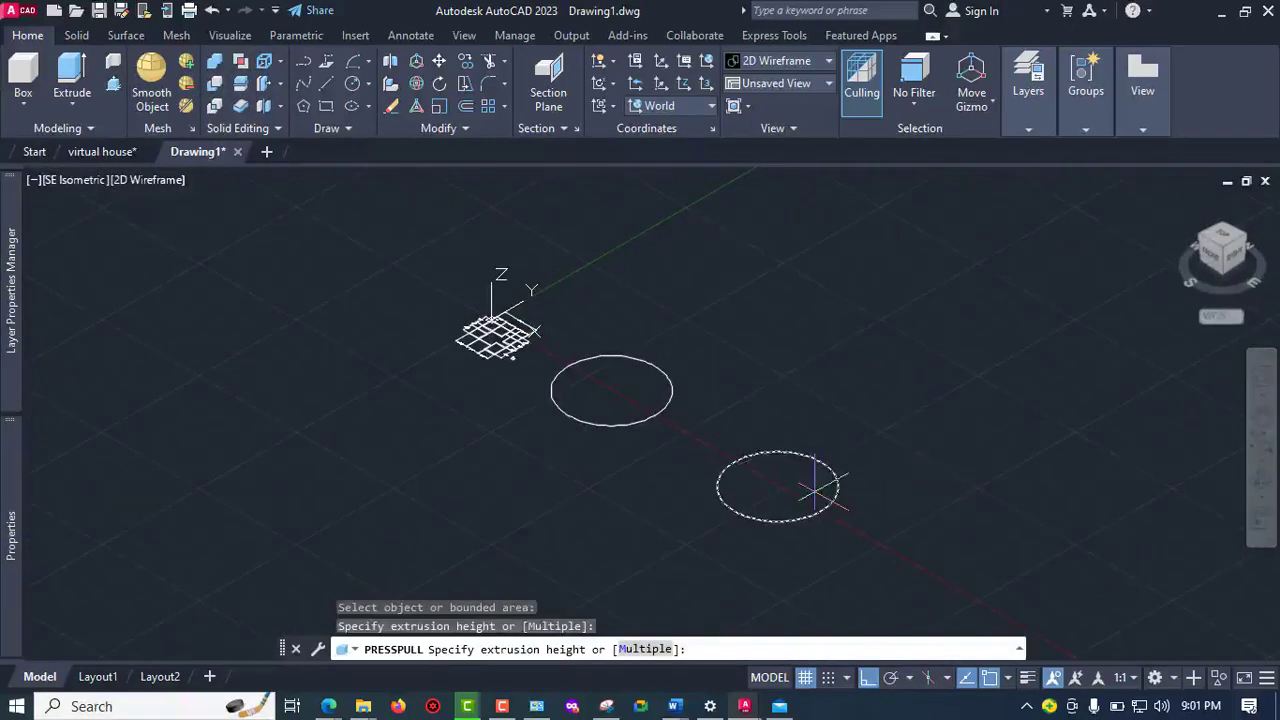
left_click(787, 377)
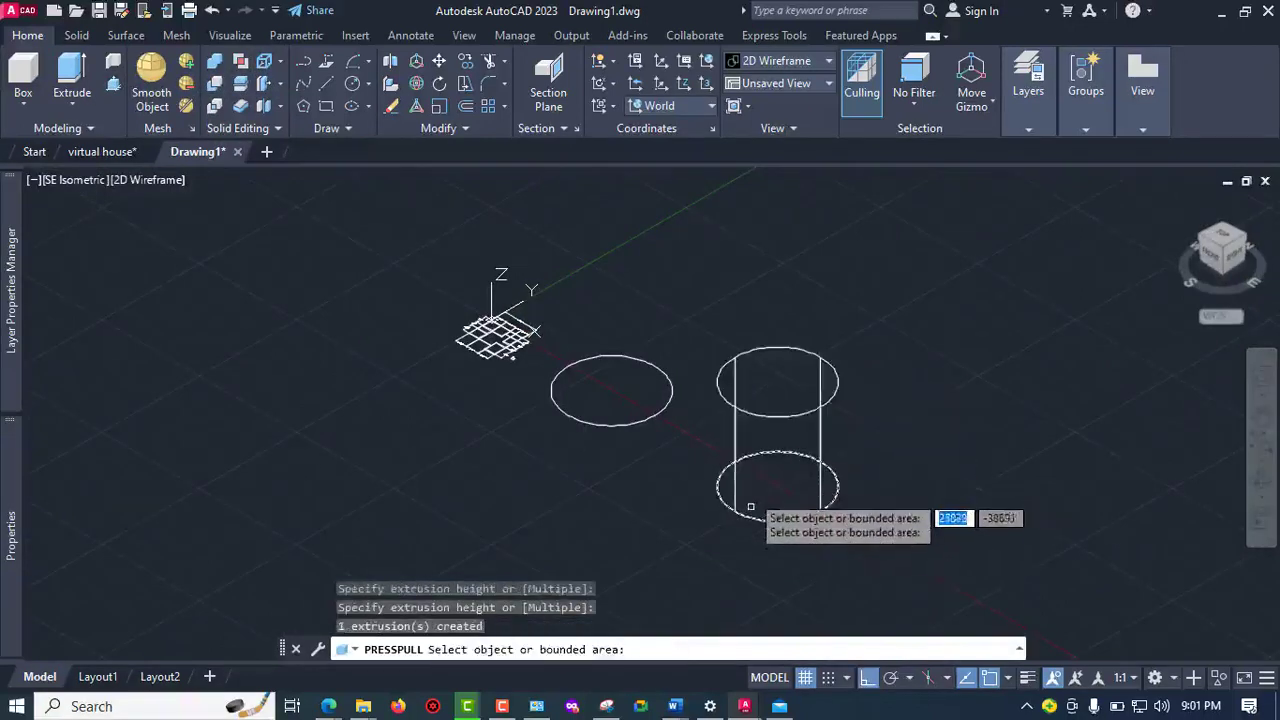
key("Return")
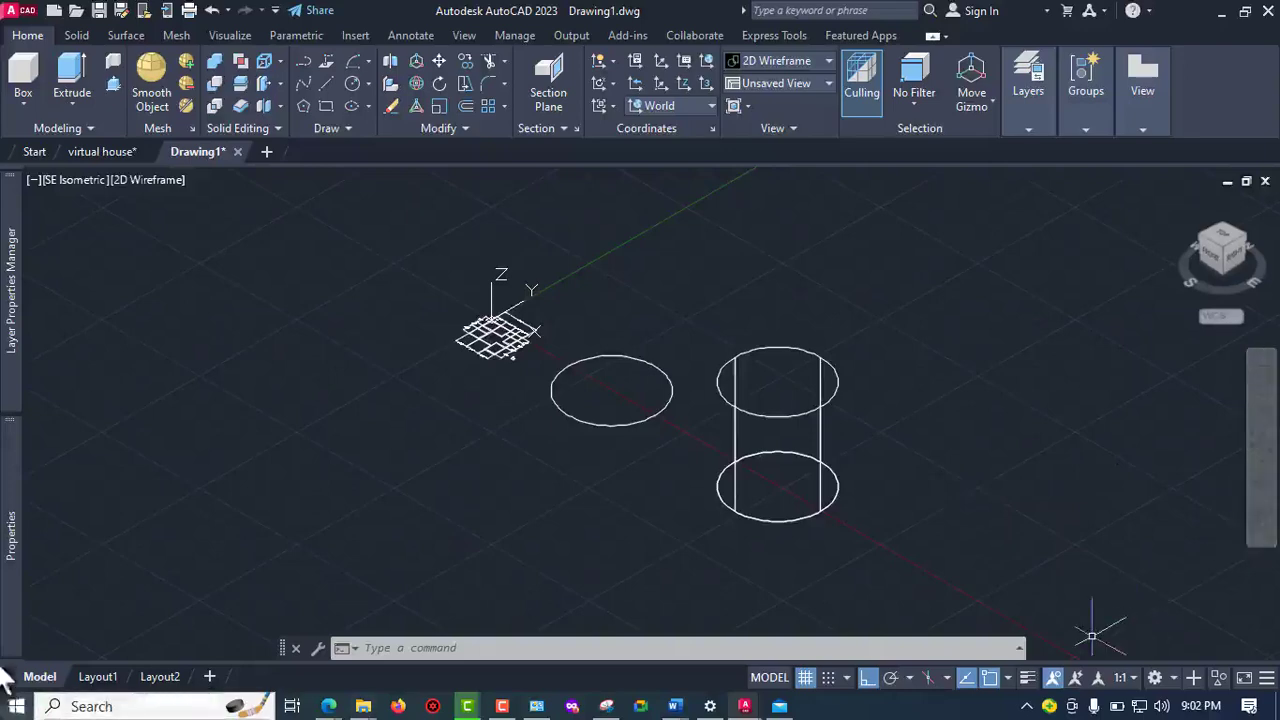
mouse_move(12, 535)
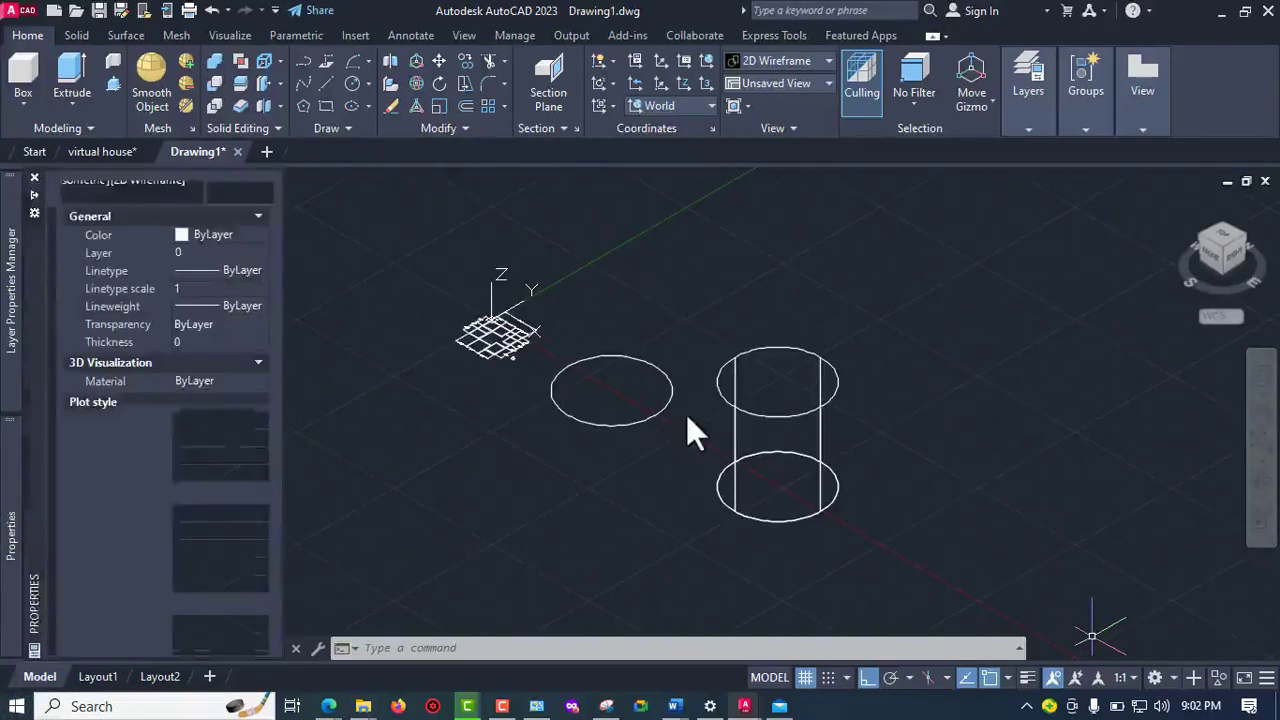